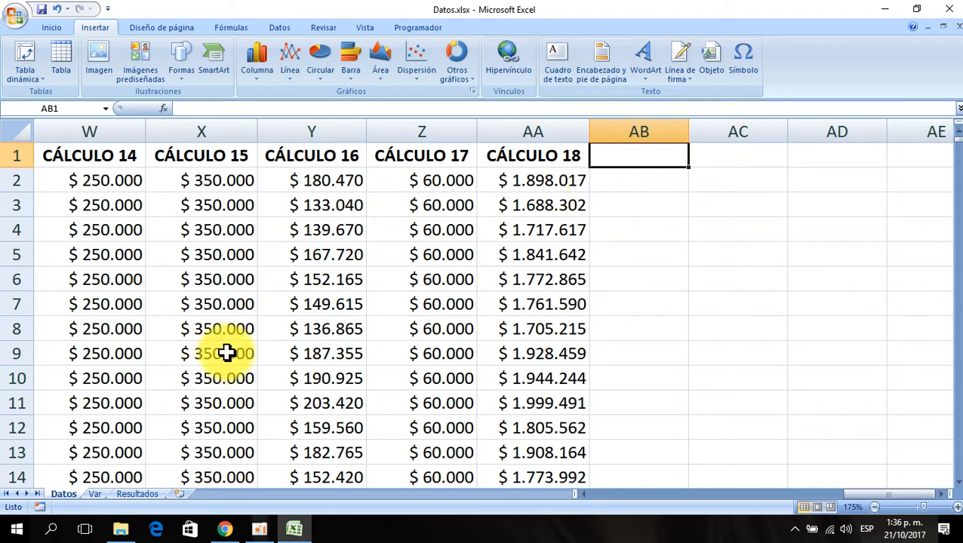
- Examine the empty Resultados sheet and the final rows of column AA on the Datos sheet
{"action": "left_click", "coordinate": [138, 495]}
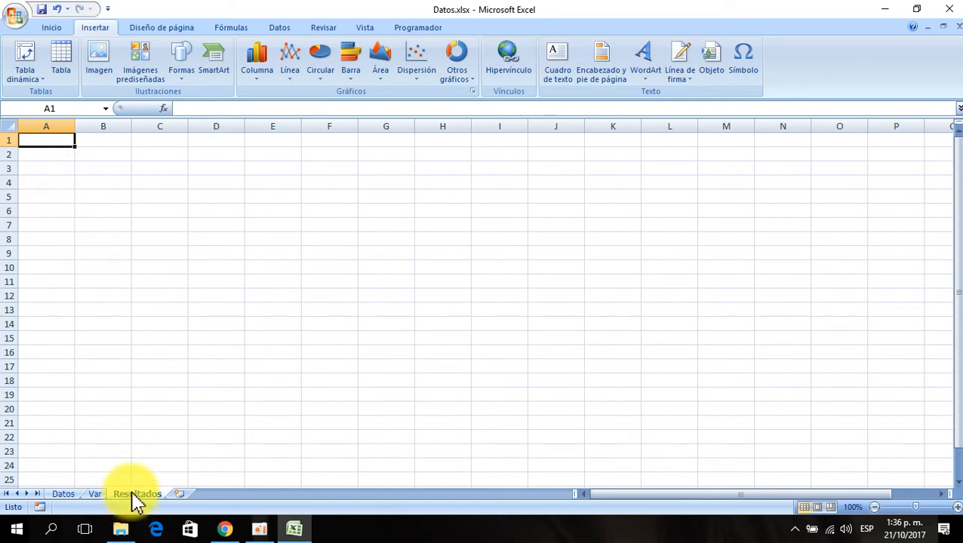
{"action": "scroll", "coordinate": [80, 227], "scroll_direction": "up", "scroll_amount": 9}
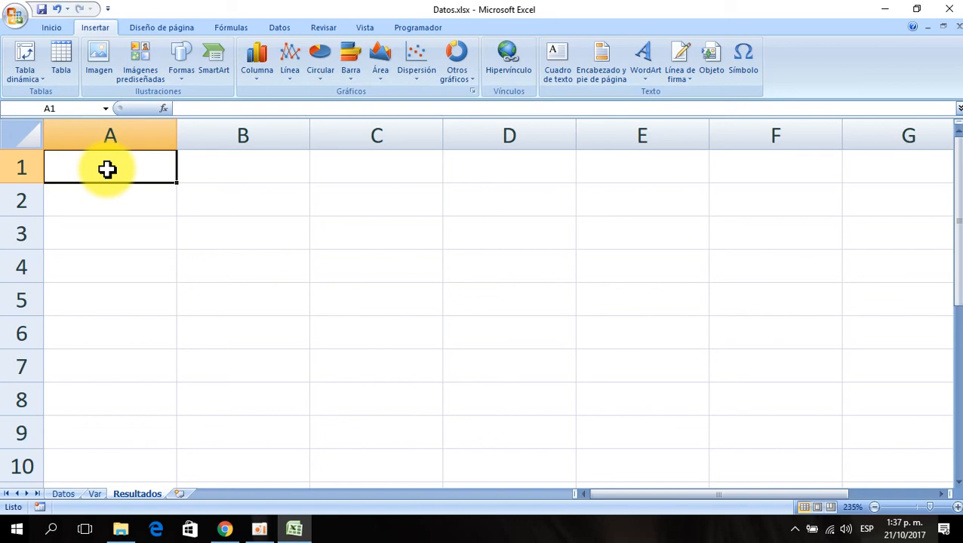
{"action": "left_click", "coordinate": [62, 494]}
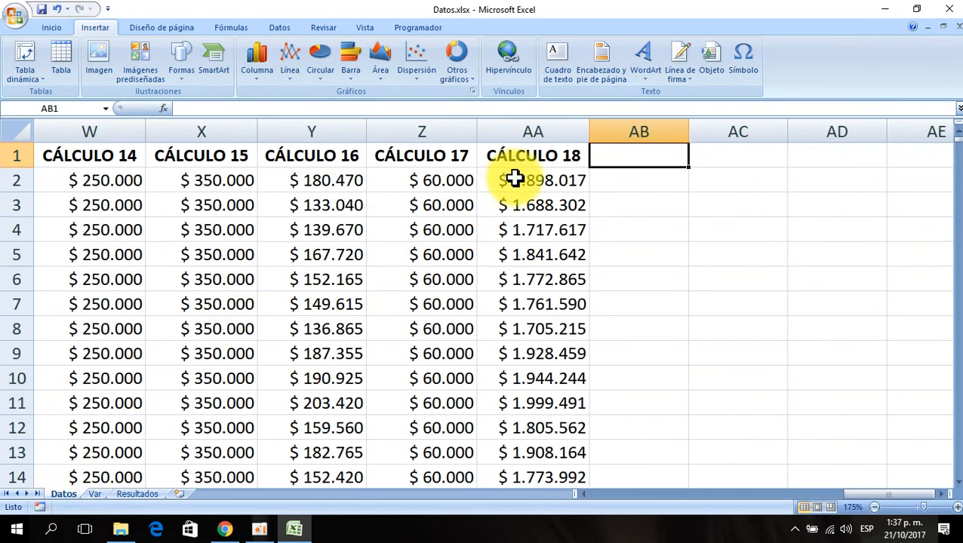
{"action": "left_click", "coordinate": [517, 178]}
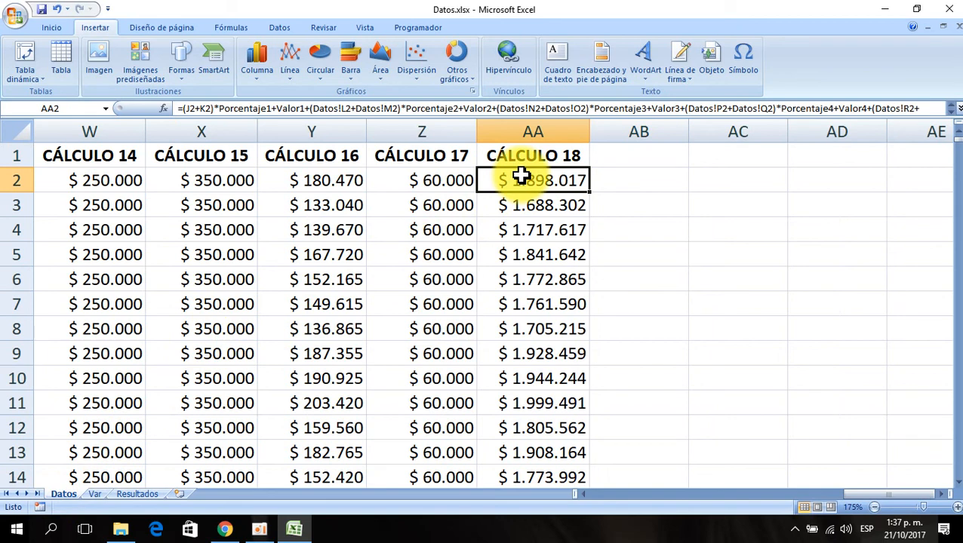
{"action": "key", "text": "Down"}
{"action": "key", "text": "Down"}
{"action": "key", "text": "Down"}
{"action": "key", "text": "ctrl+Down"}
{"action": "key", "text": "Down"}
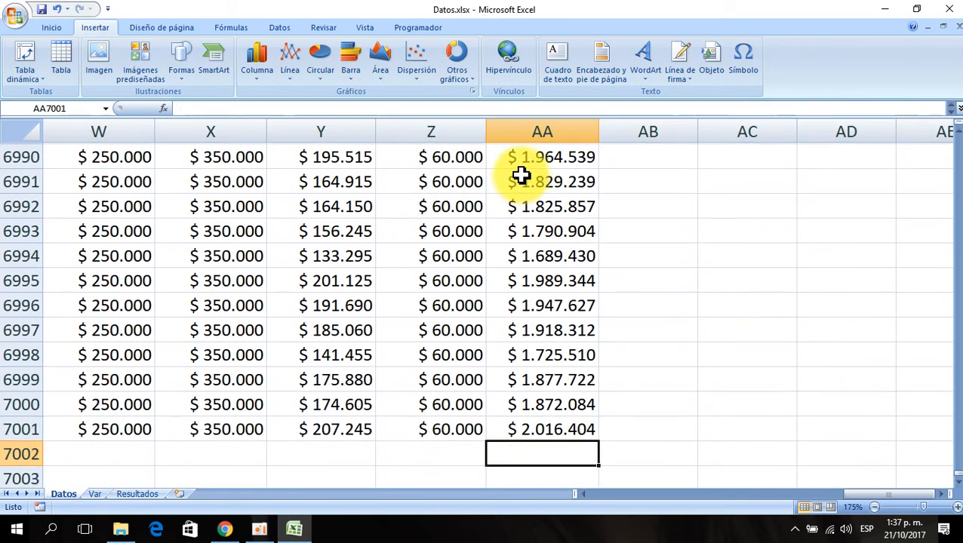
{"action": "key", "text": "Down"}
{"action": "key", "text": "Up"}
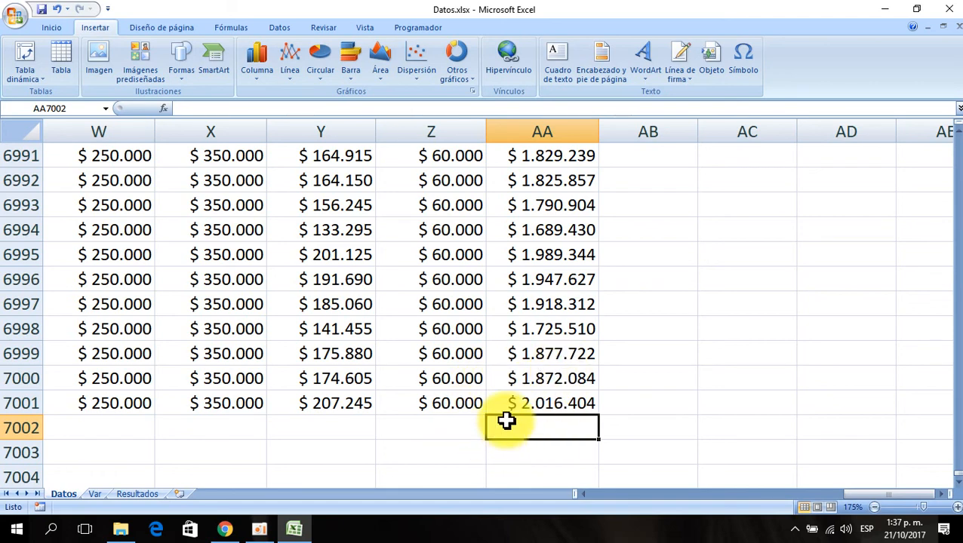
{"action": "left_click", "coordinate": [532, 280]}
{"action": "left_click", "coordinate": [532, 350]}
{"action": "left_click", "coordinate": [534, 401]}
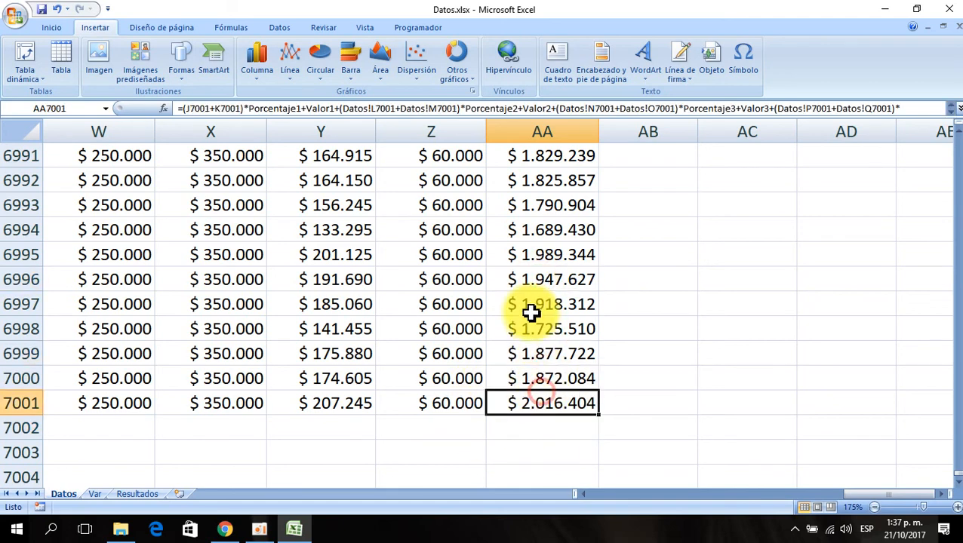
{"action": "left_click", "coordinate": [532, 282]}
{"action": "left_click", "coordinate": [536, 432]}
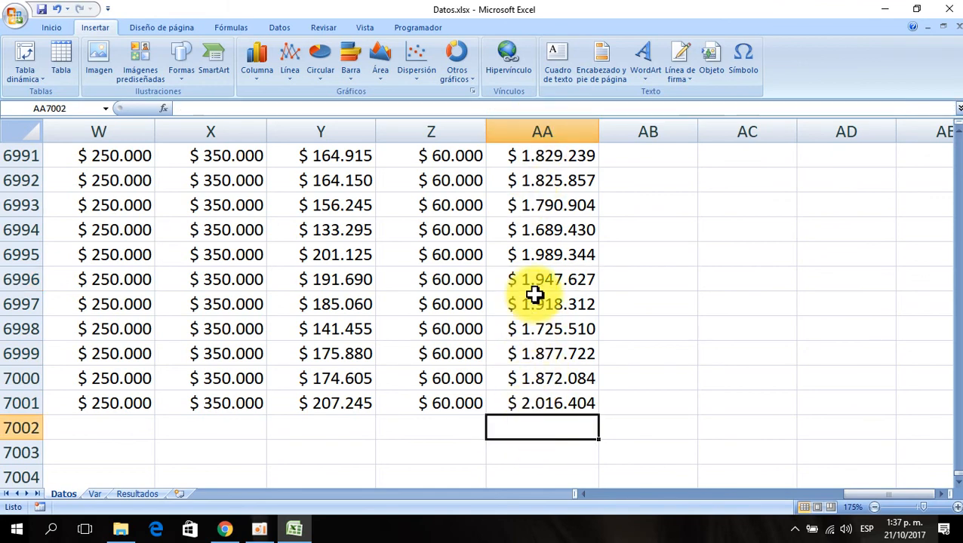
- On the Resultados sheet, widen column A and enter "TOTAL SALARIOS" in cell A1
{"action": "left_click", "coordinate": [136, 495]}
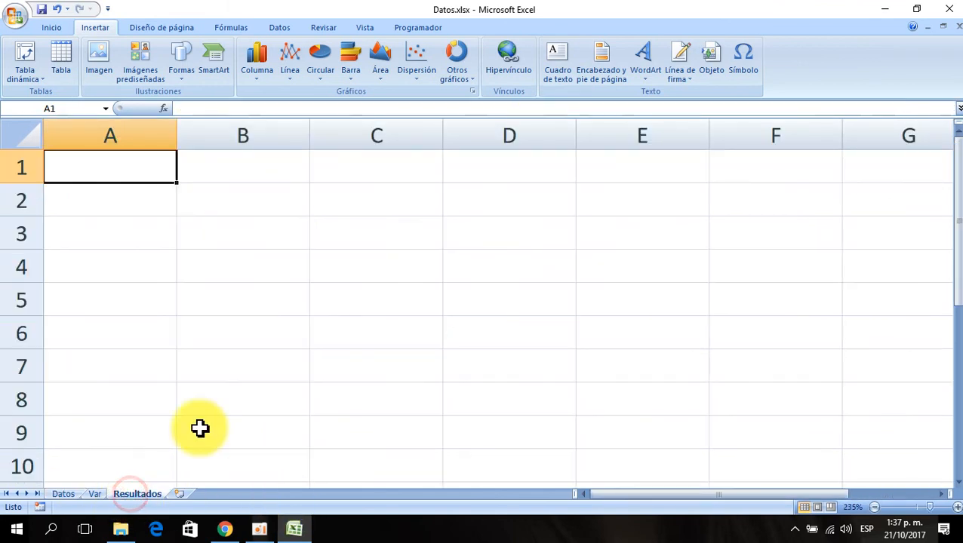
{"action": "left_click_drag", "start_coordinate": [176, 134], "coordinate": [234, 142]}
{"action": "type", "text": "TOTAL SALARIOS"}
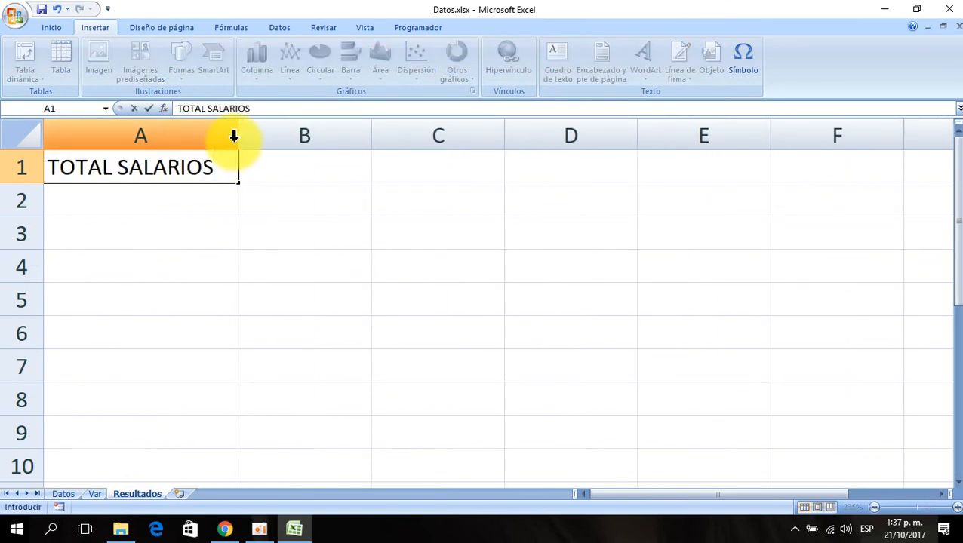
{"action": "key", "text": "Return"}
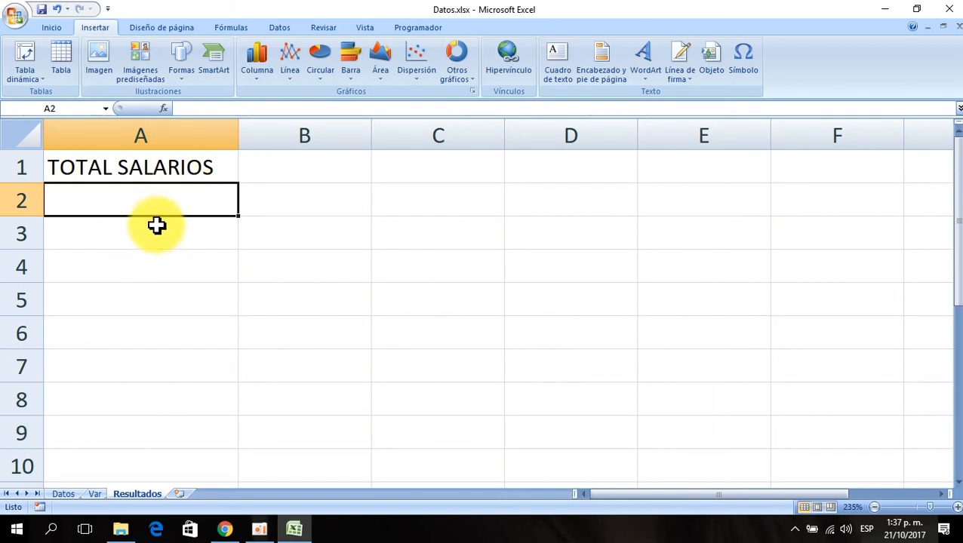
- Widen column B and copy the currency format from a Datos sheet amount cell onto cell B1
{"action": "left_click", "coordinate": [300, 164]}
{"action": "left_click_drag", "start_coordinate": [369, 133], "coordinate": [458, 142]}
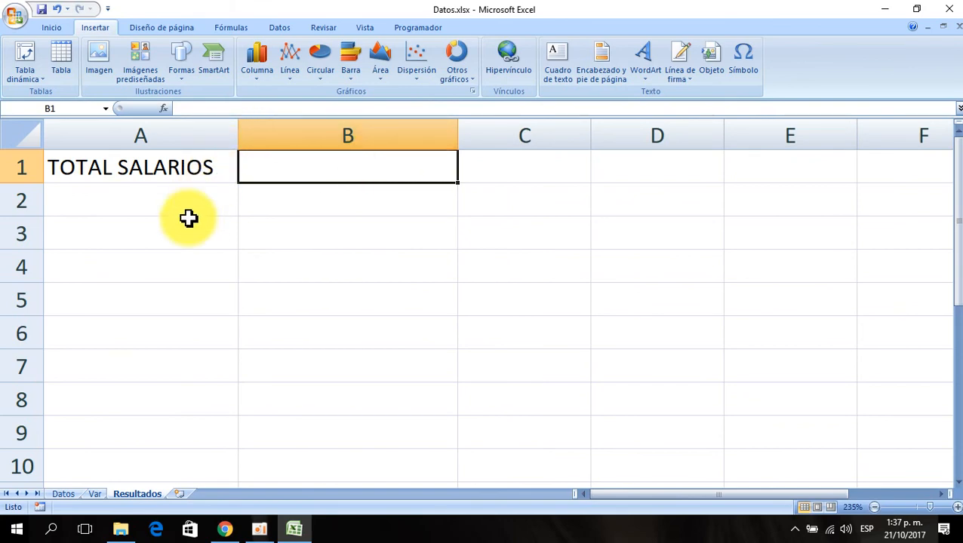
{"action": "left_click", "coordinate": [65, 495]}
{"action": "left_click", "coordinate": [207, 227]}
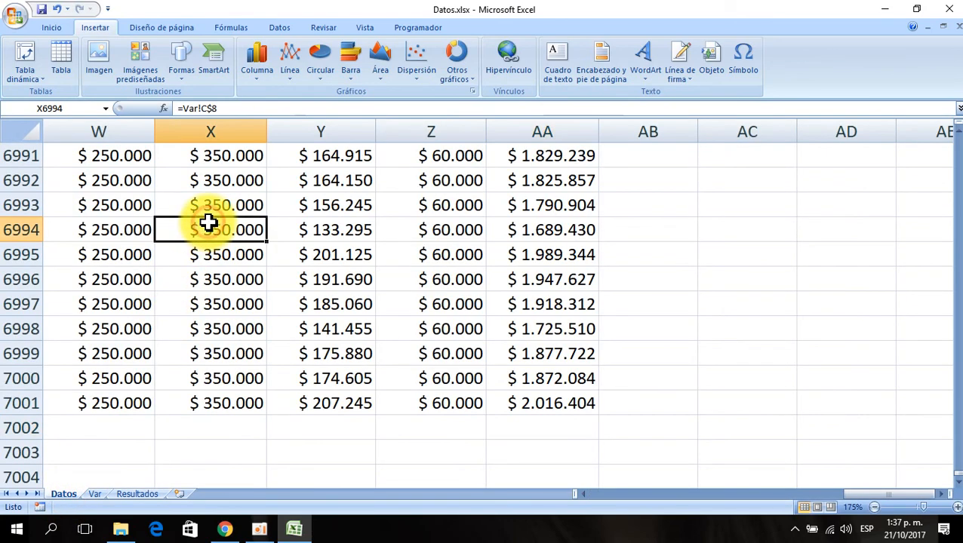
{"action": "left_click", "coordinate": [53, 30]}
{"action": "left_click", "coordinate": [74, 78]}
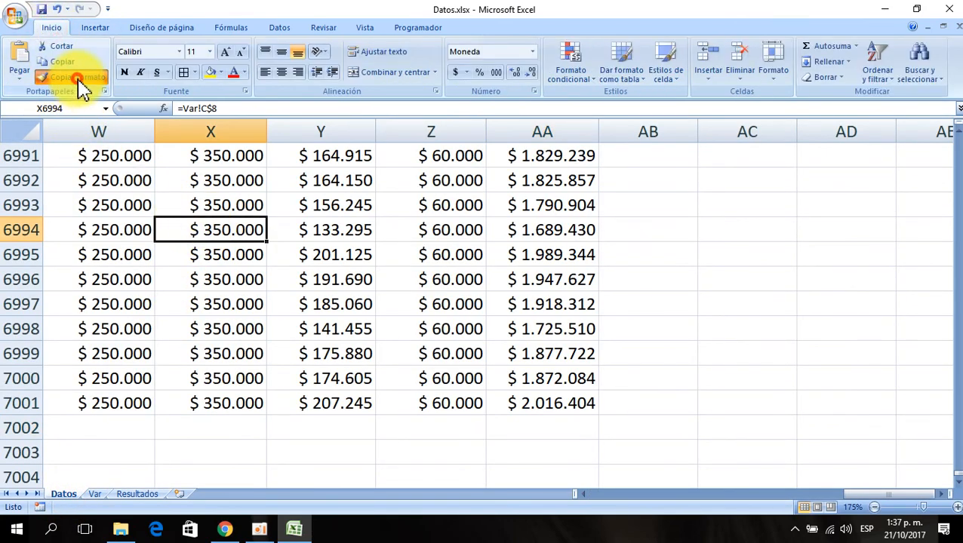
{"action": "left_click", "coordinate": [139, 495]}
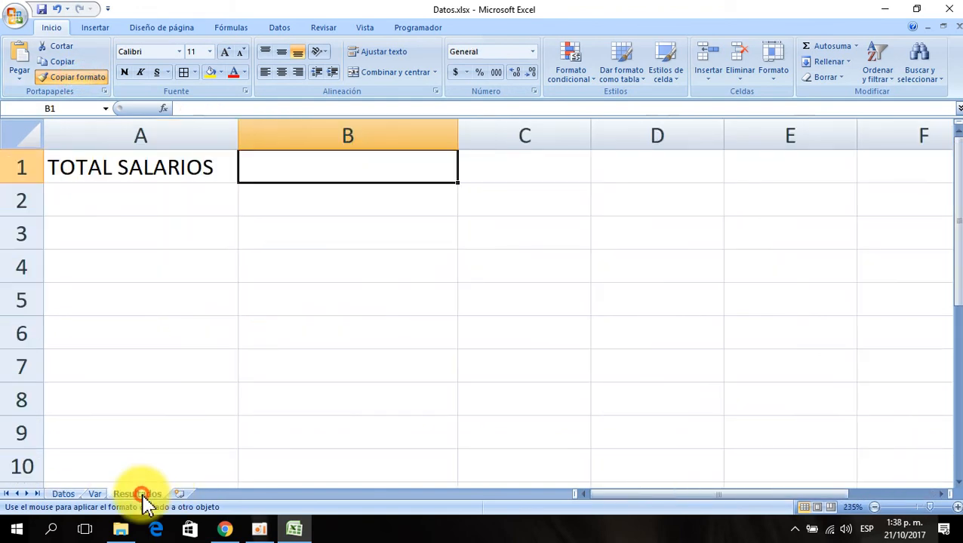
{"action": "left_click", "coordinate": [326, 167]}
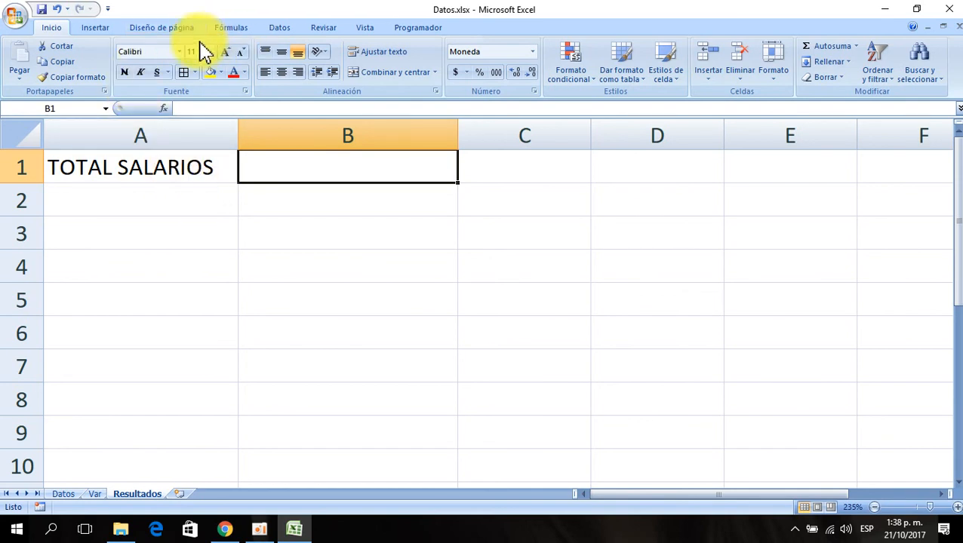
- Browse the Texto, recently used and AutoSum function lists in the formulas library
{"action": "left_click", "coordinate": [234, 28]}
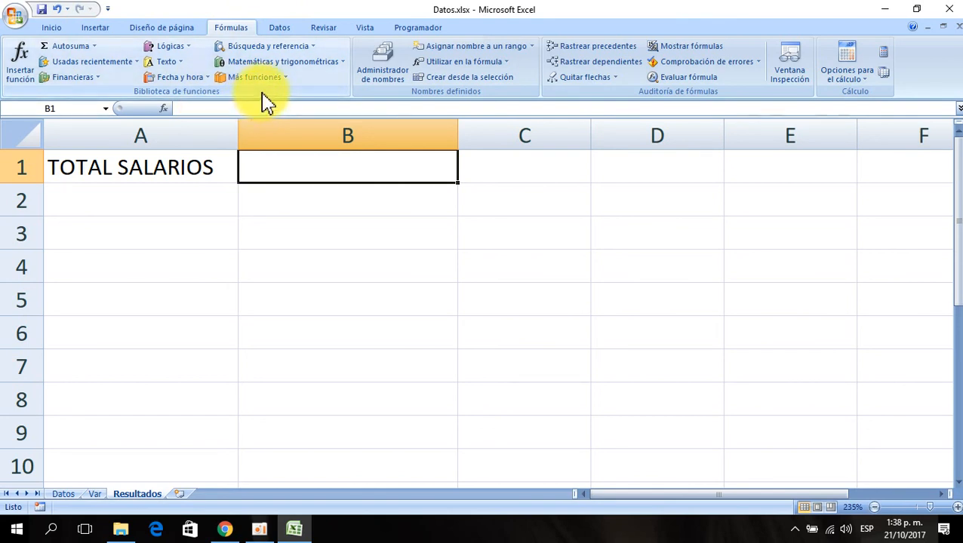
{"action": "left_click", "coordinate": [181, 68]}
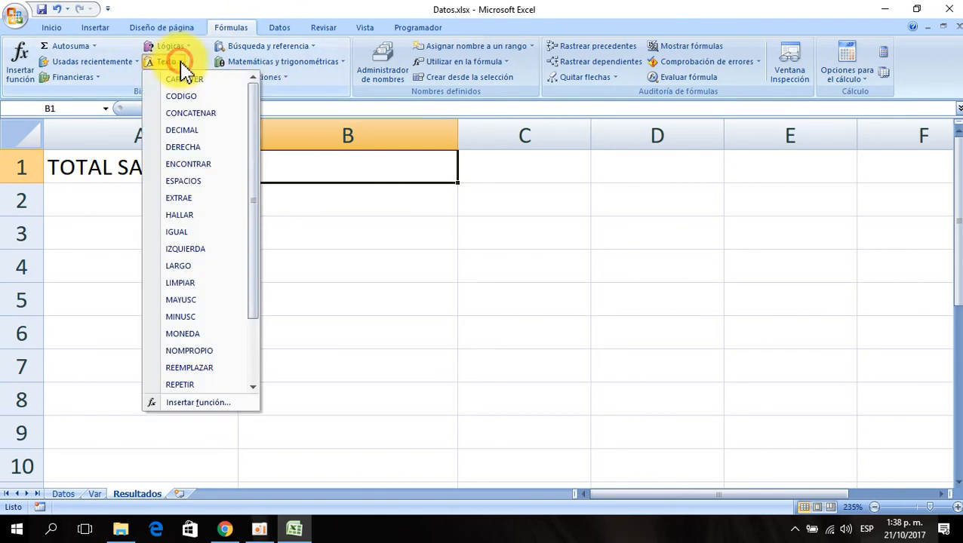
{"action": "left_click", "coordinate": [181, 63]}
{"action": "left_click", "coordinate": [138, 64]}
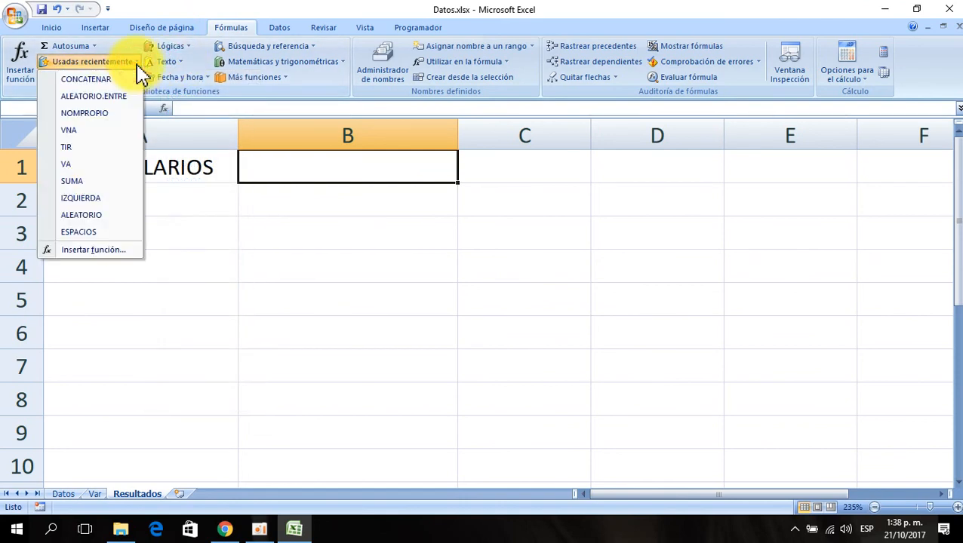
{"action": "left_click", "coordinate": [111, 60]}
{"action": "left_click", "coordinate": [93, 47]}
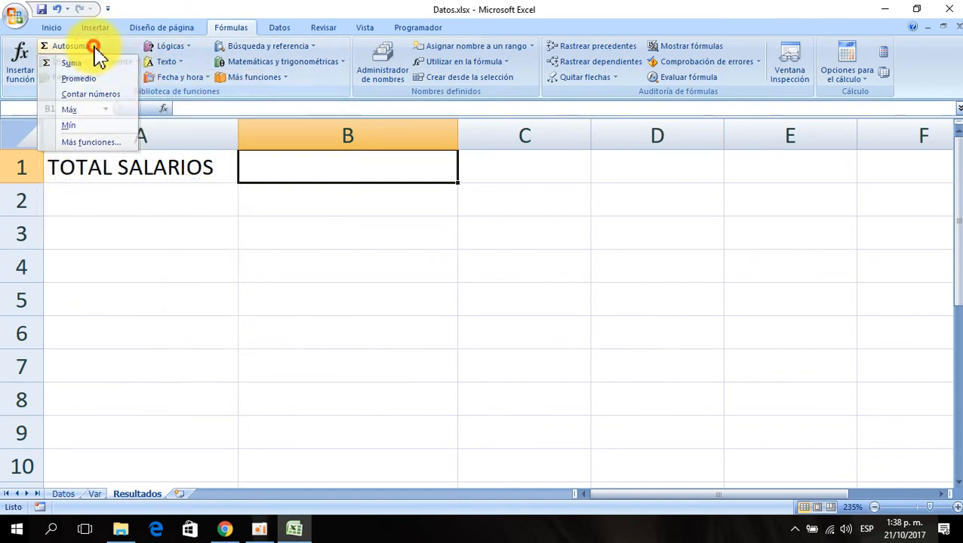
{"action": "left_click", "coordinate": [94, 46]}
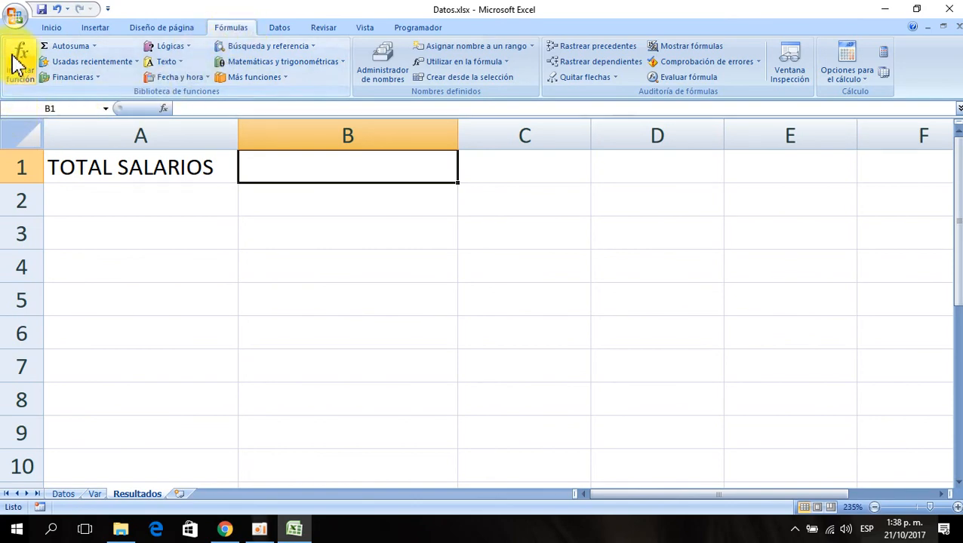
{"action": "left_click", "coordinate": [25, 76]}
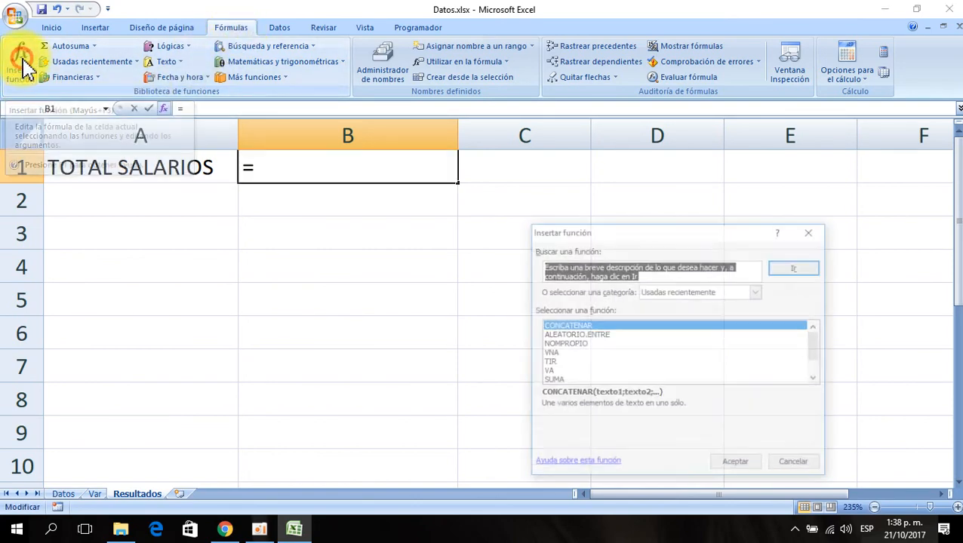
{"action": "left_click_drag", "start_coordinate": [640, 235], "coordinate": [451, 177]}
{"action": "left_click", "coordinate": [615, 405]}
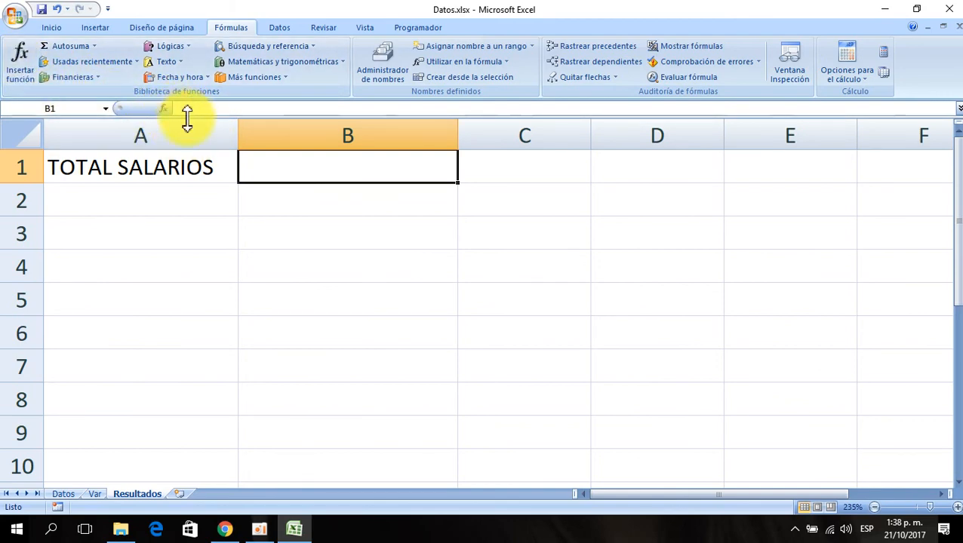
- Insert the SUMA function in B1 by picking it from all categories in the Insert Function dialog
{"action": "left_click", "coordinate": [165, 109]}
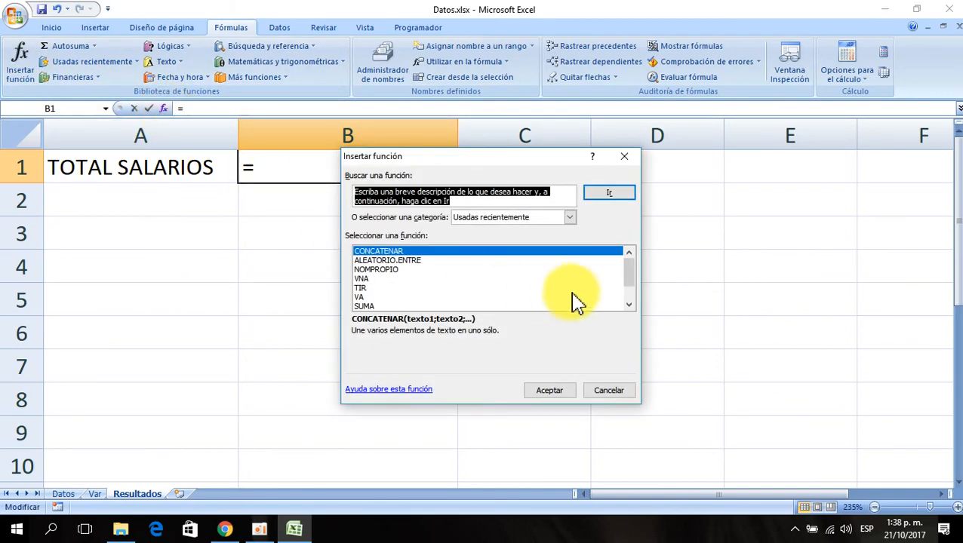
{"action": "left_click", "coordinate": [483, 219]}
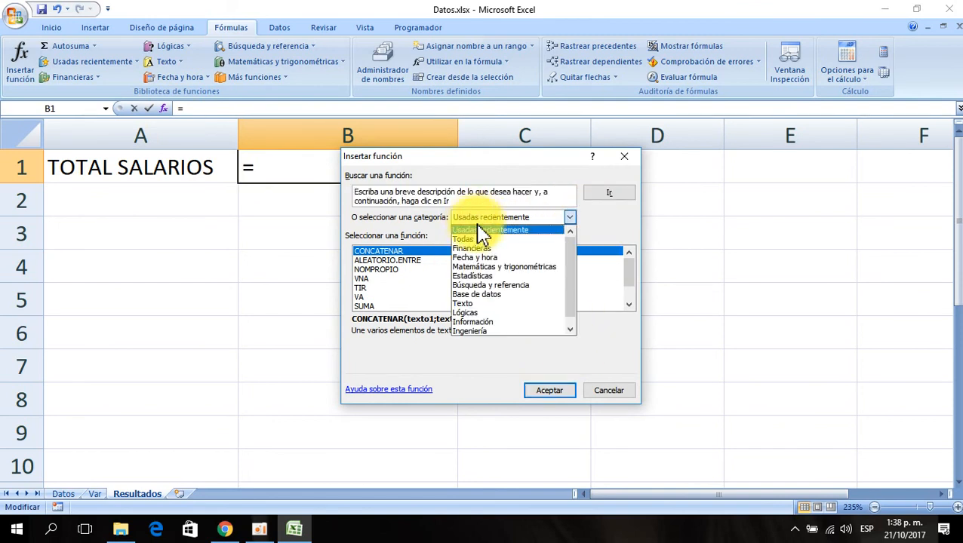
{"action": "left_click", "coordinate": [468, 240]}
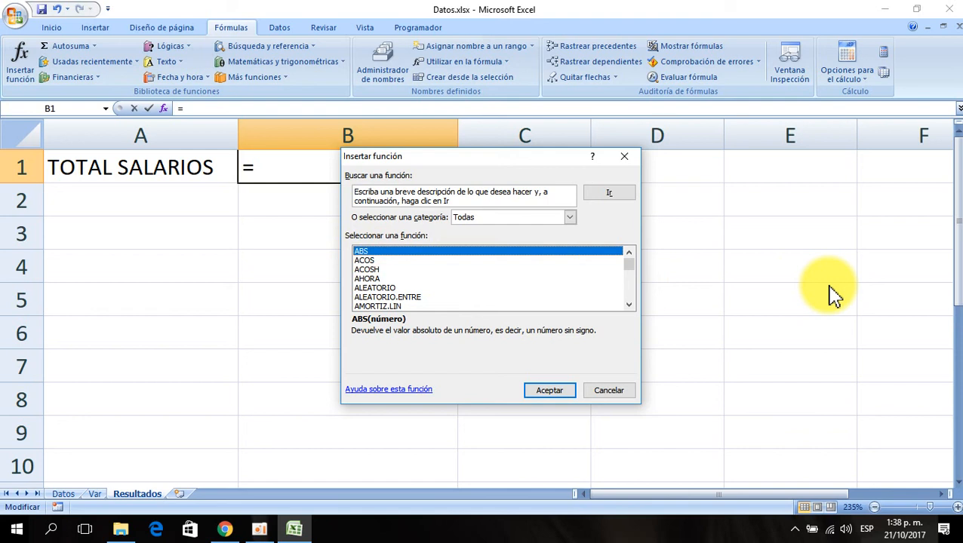
{"action": "type", "text": "suma"}
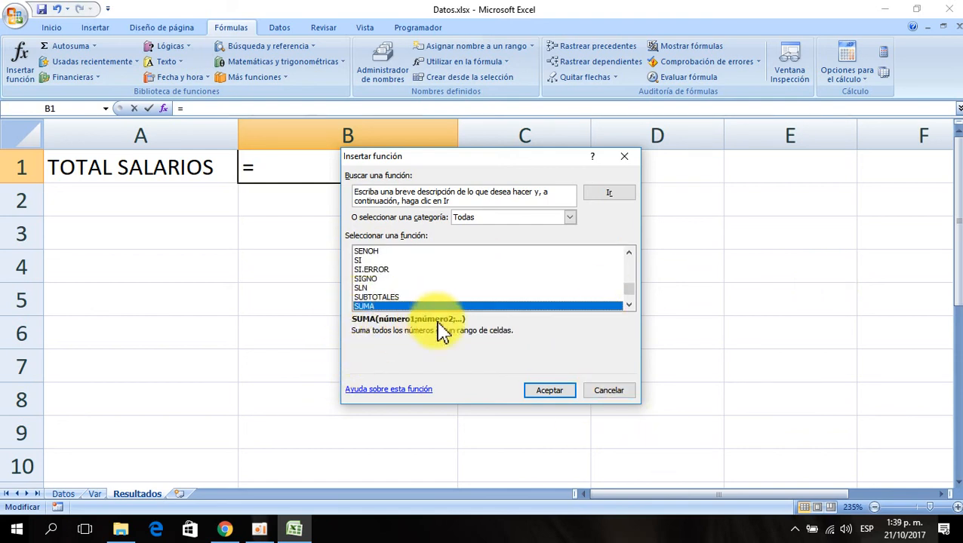
{"action": "left_click", "coordinate": [549, 390]}
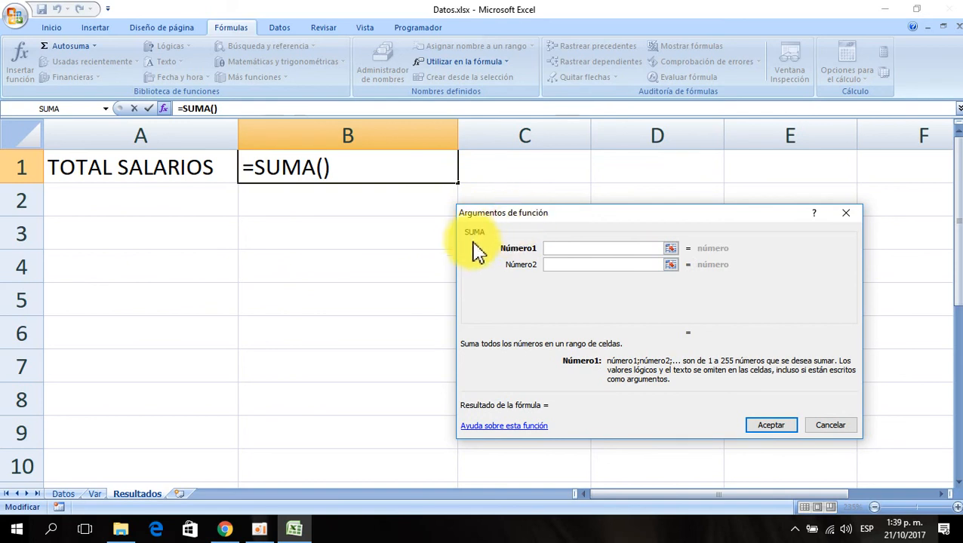
{"action": "left_click_drag", "start_coordinate": [612, 213], "coordinate": [579, 199]}
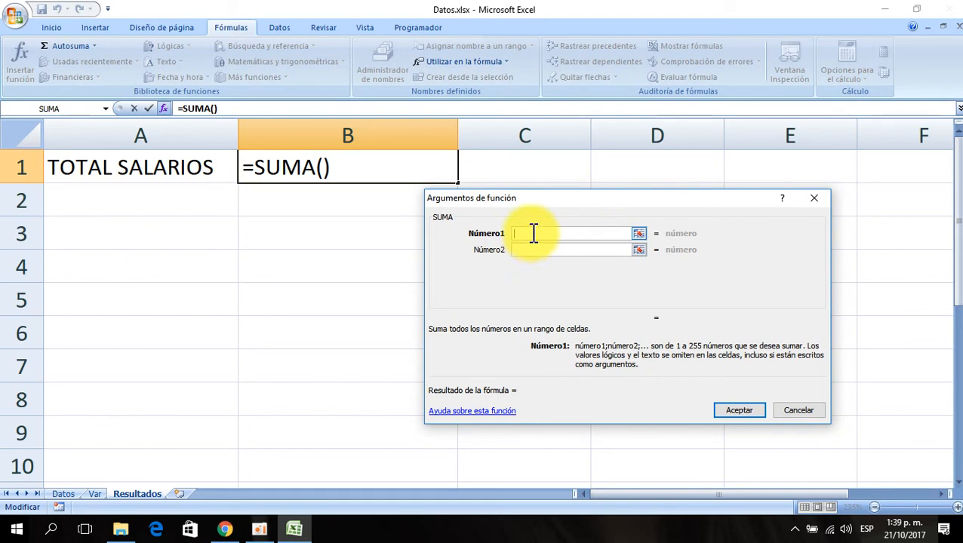
- Set the SUMA argument to the salary range Datos!$H$2:$H$7001 and confirm the formula in B1
{"action": "left_click", "coordinate": [68, 496]}
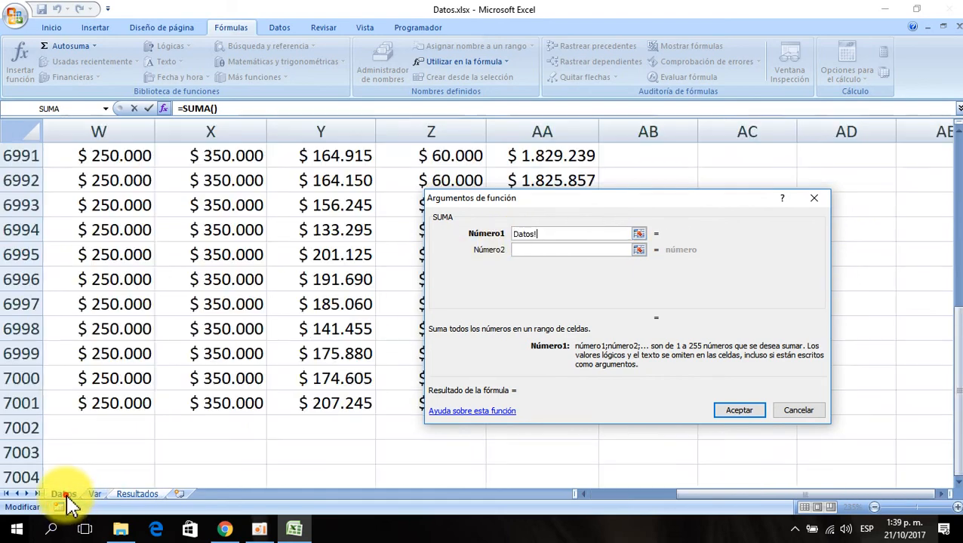
{"action": "left_click", "coordinate": [221, 287]}
{"action": "key", "text": "ctrl+Up"}
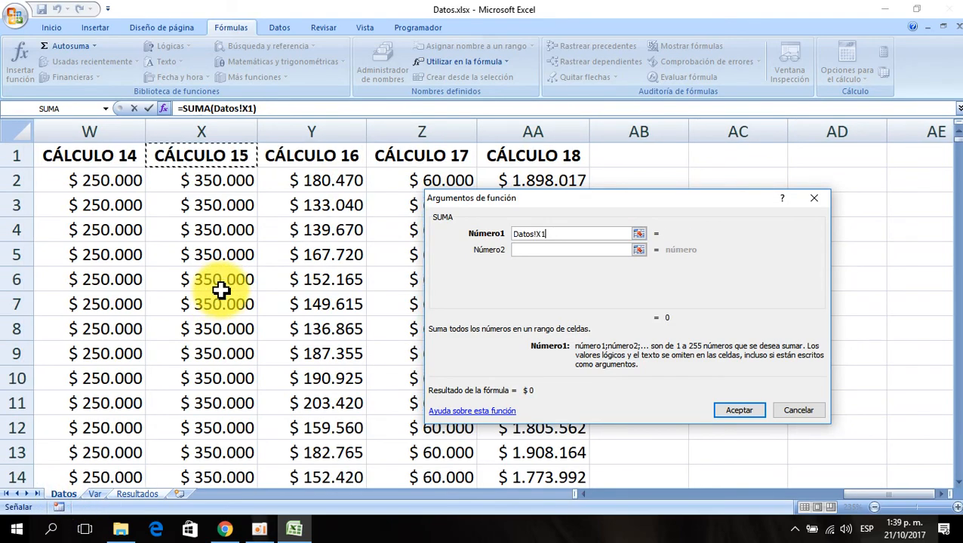
{"action": "key", "text": "Left"}
{"action": "key", "text": "Left"}
{"action": "key", "text": "Left"}
{"action": "key", "text": "Left"}
{"action": "key", "text": "Left"}
{"action": "key", "text": "Left"}
{"action": "key", "text": "Left"}
{"action": "key", "text": "Left"}
{"action": "key", "text": "Left"}
{"action": "key", "text": "Left"}
{"action": "key", "text": "Left"}
{"action": "key", "text": "Left"}
{"action": "key", "text": "Left"}
{"action": "key", "text": "Left"}
{"action": "key", "text": "Left"}
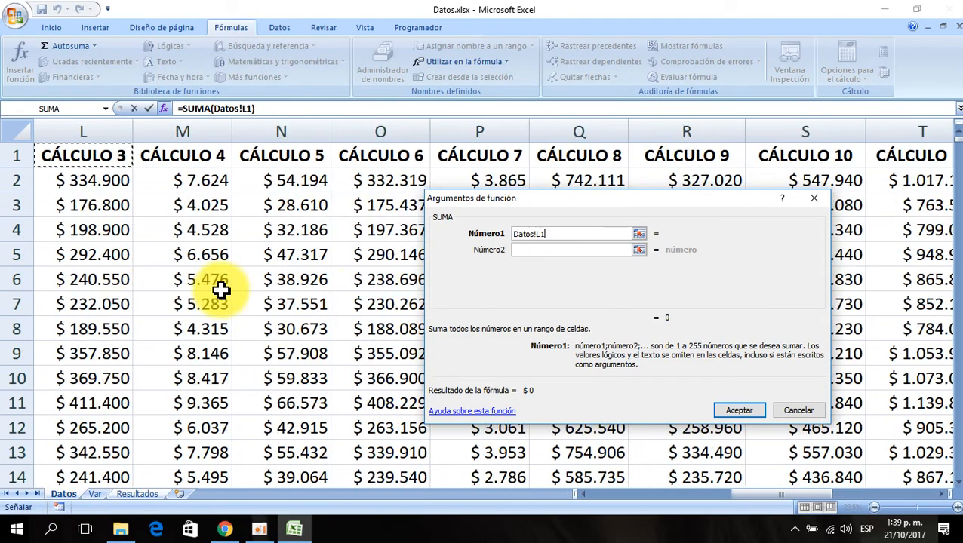
{"action": "key", "text": "Left"}
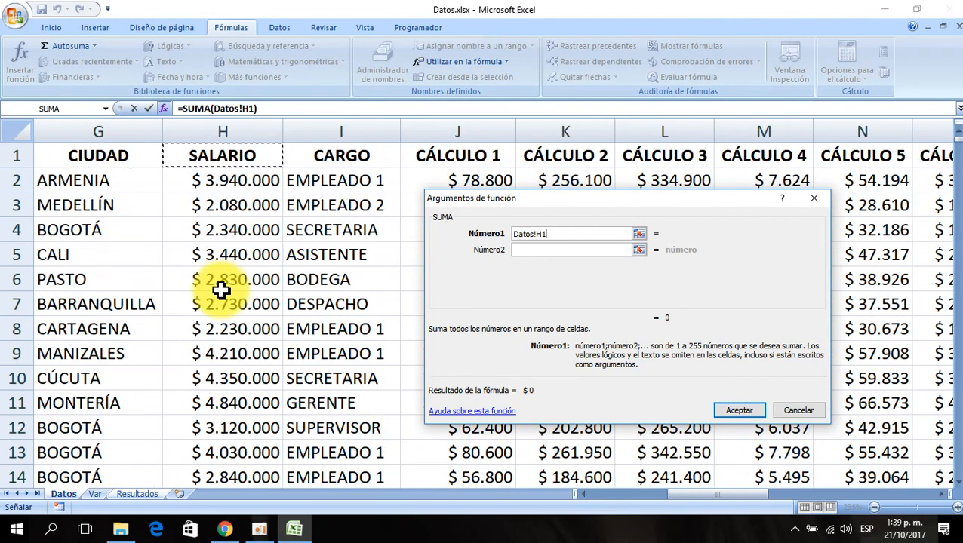
{"action": "left_click", "coordinate": [230, 183]}
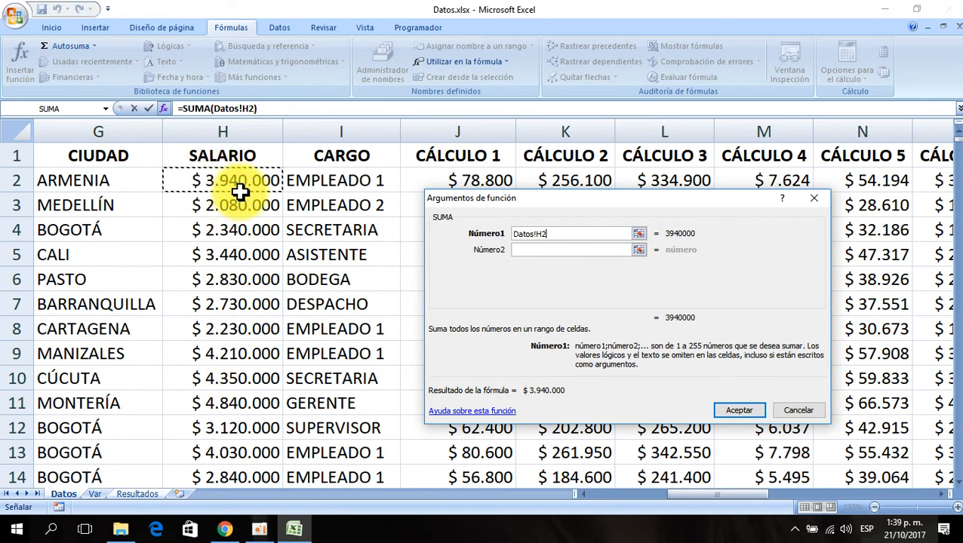
{"action": "key", "text": "ctrl+shift+Down"}
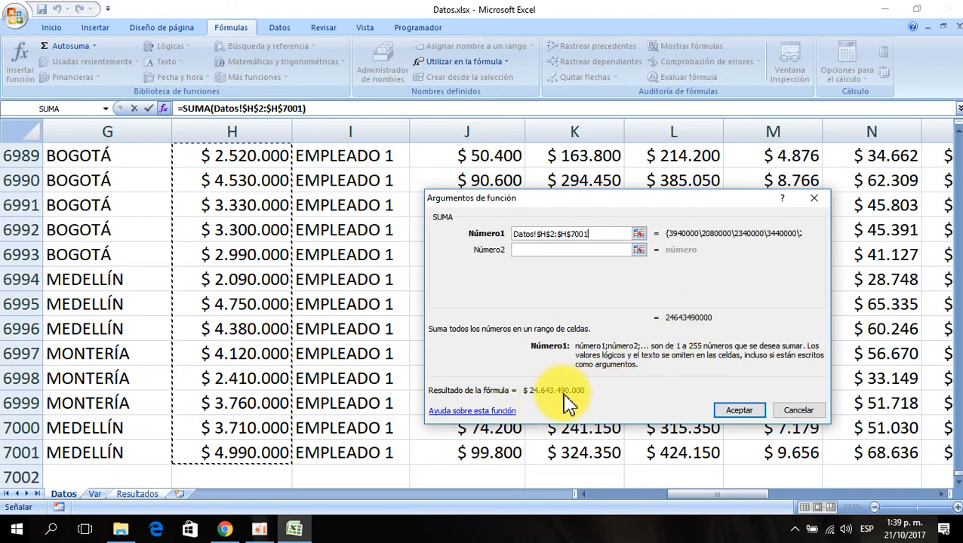
{"action": "left_click", "coordinate": [738, 410]}
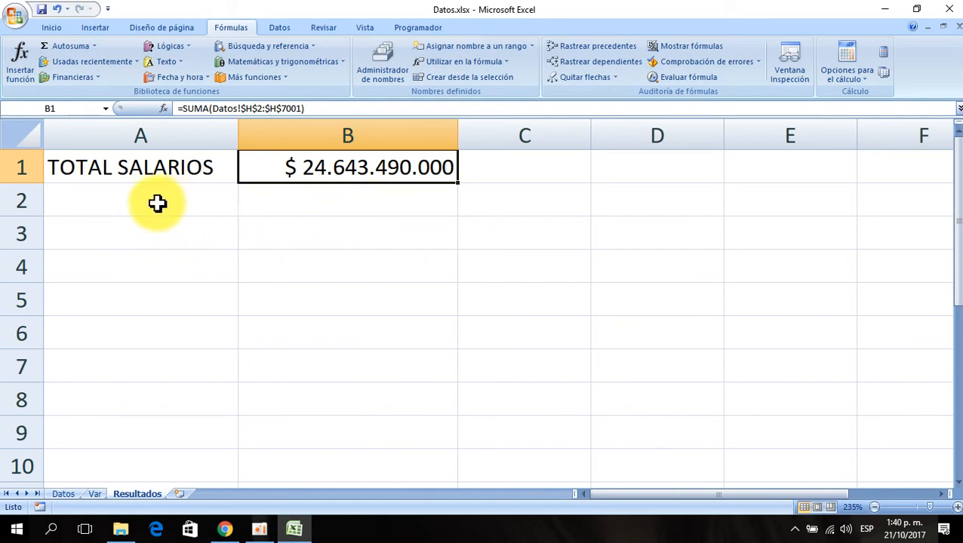
- Enter "PROMEDIO SALARIO" in cell A2 of the Resultados sheet
{"action": "left_click", "coordinate": [135, 194]}
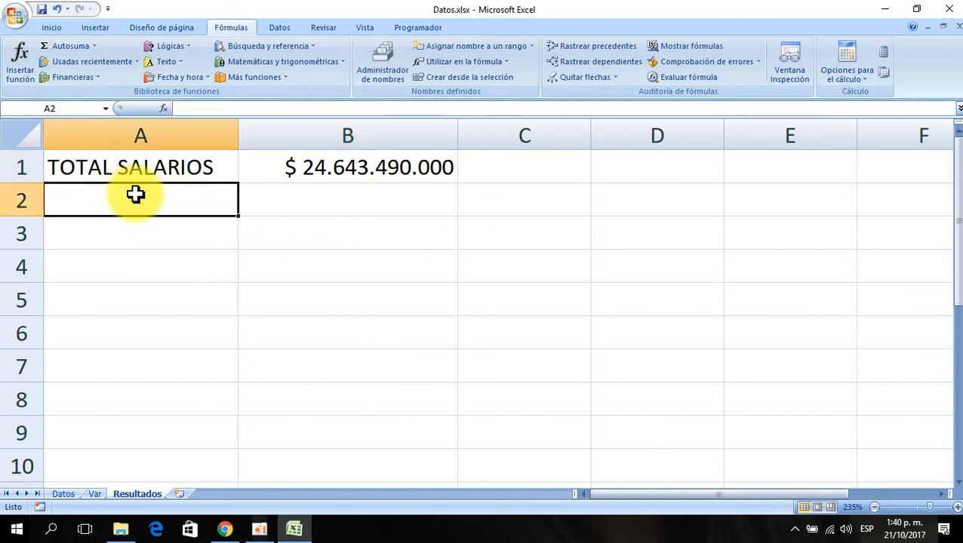
{"action": "type", "text": "p"}
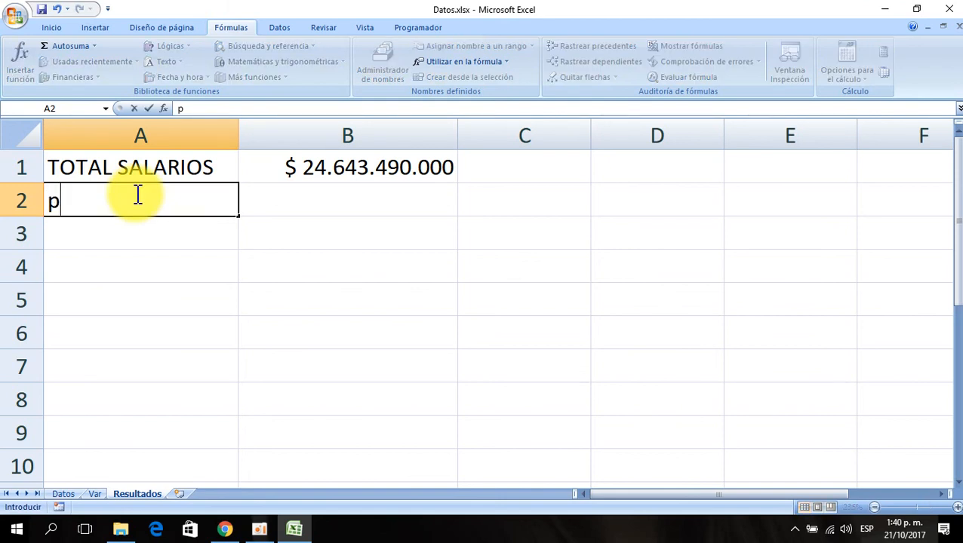
{"action": "key", "text": "BackSpace"}
{"action": "type", "text": "PROMEDIO"}
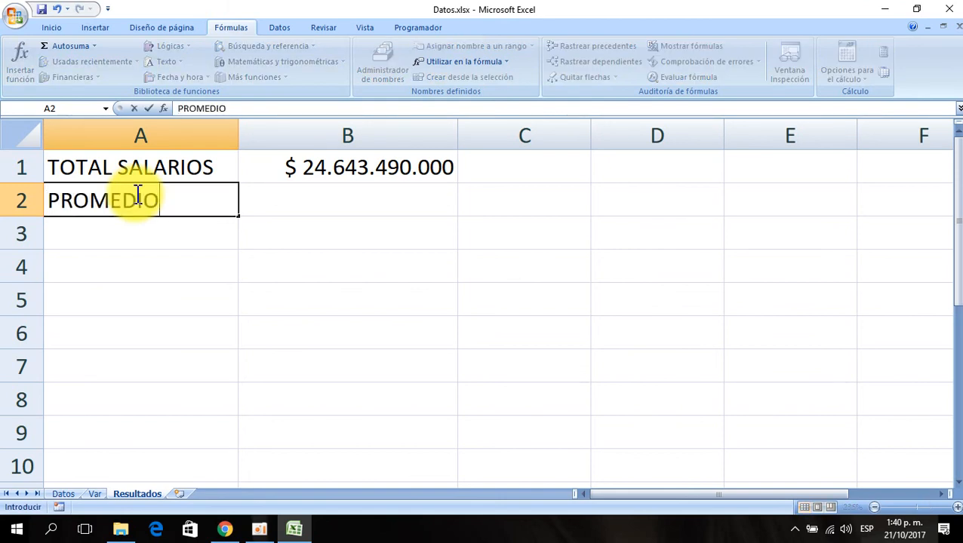
{"action": "type", "text": " SALARIO"}
{"action": "key", "text": "Return"}
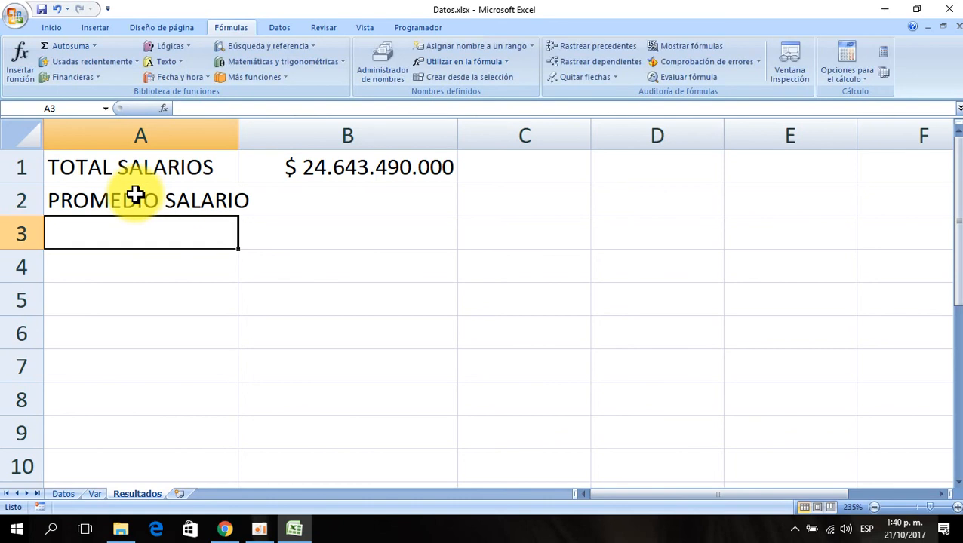
- Widen column A and copy the currency format from B1 onto cell B2
{"action": "left_click_drag", "start_coordinate": [241, 133], "coordinate": [265, 133]}
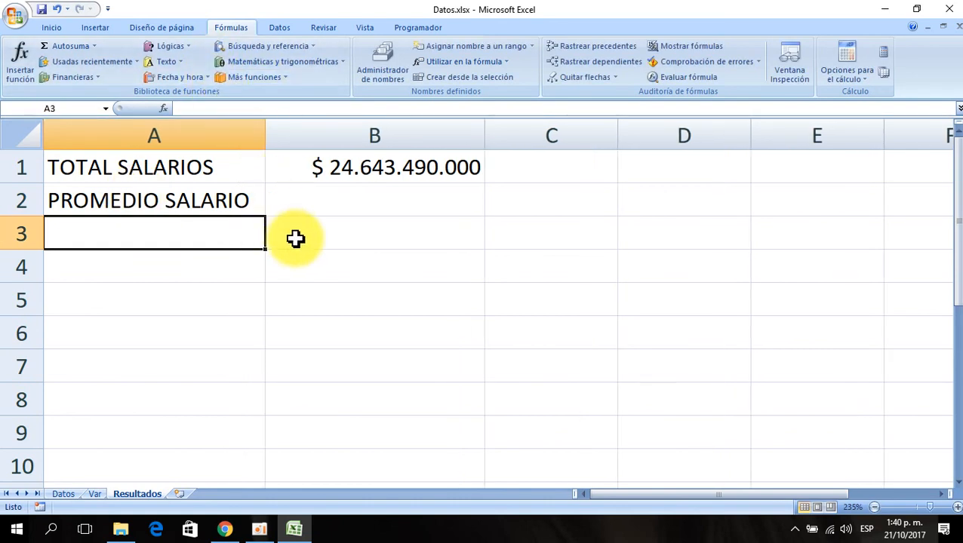
{"action": "left_click", "coordinate": [370, 211]}
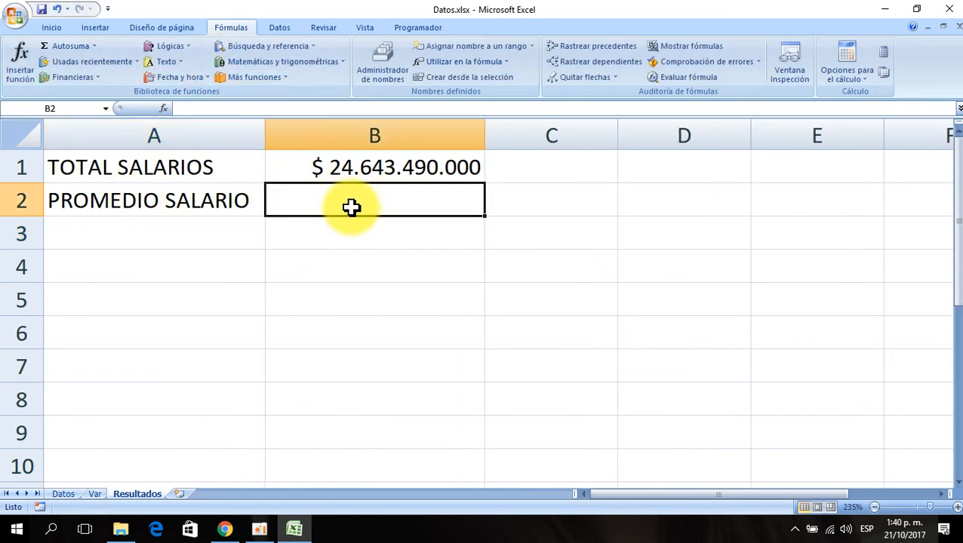
{"action": "left_click", "coordinate": [370, 169]}
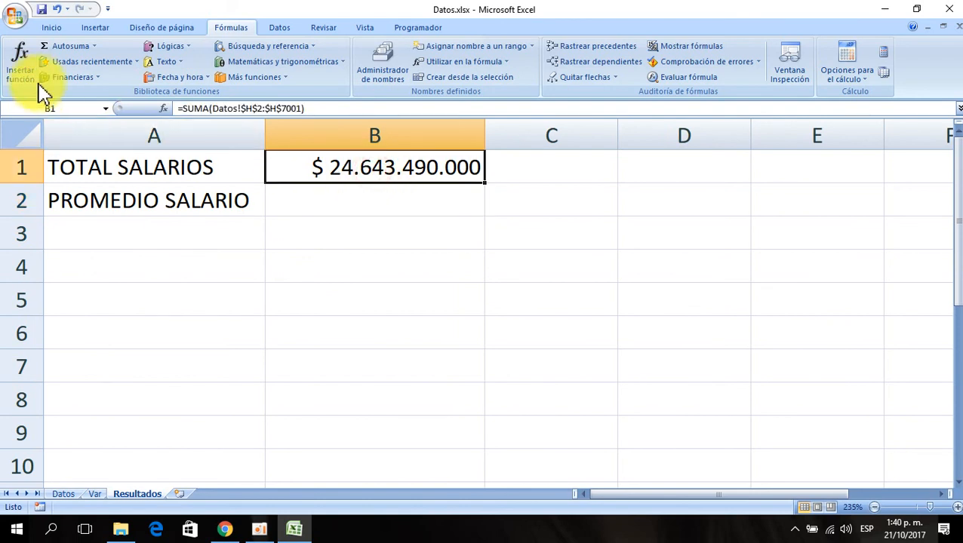
{"action": "left_click", "coordinate": [51, 28]}
{"action": "left_click", "coordinate": [73, 77]}
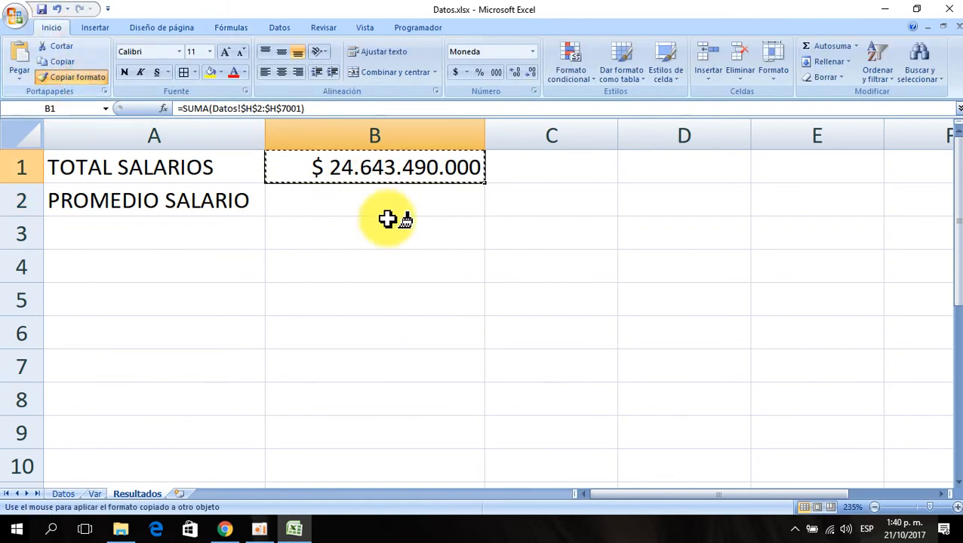
{"action": "left_click", "coordinate": [381, 206]}
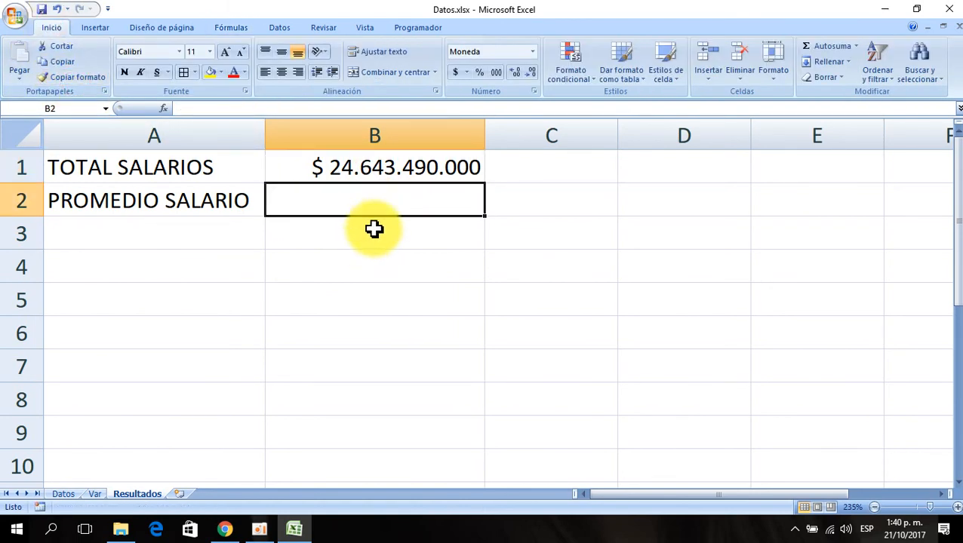
- Insert the PROMEDIO function in B2 by searching for it in the Insert Function dialog
{"action": "left_click", "coordinate": [163, 109]}
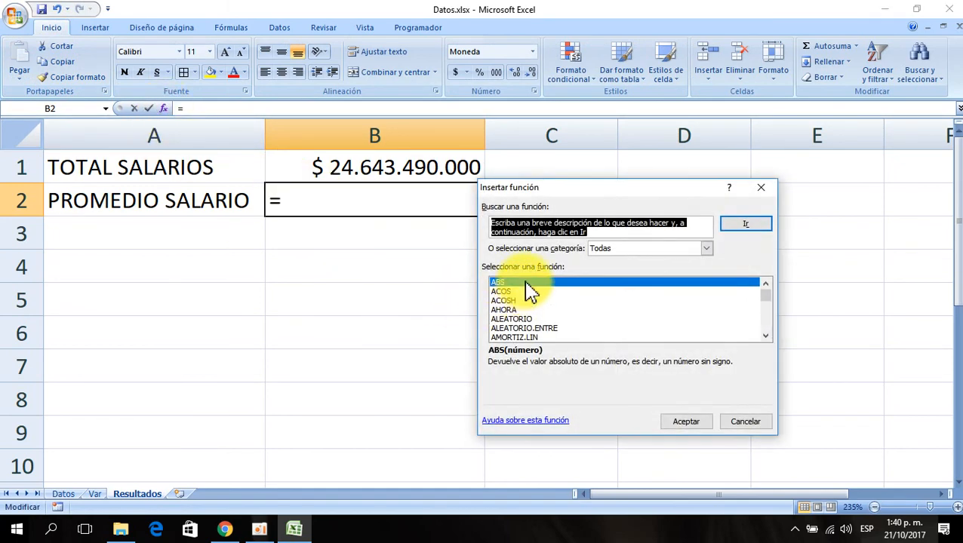
{"action": "left_click", "coordinate": [518, 284]}
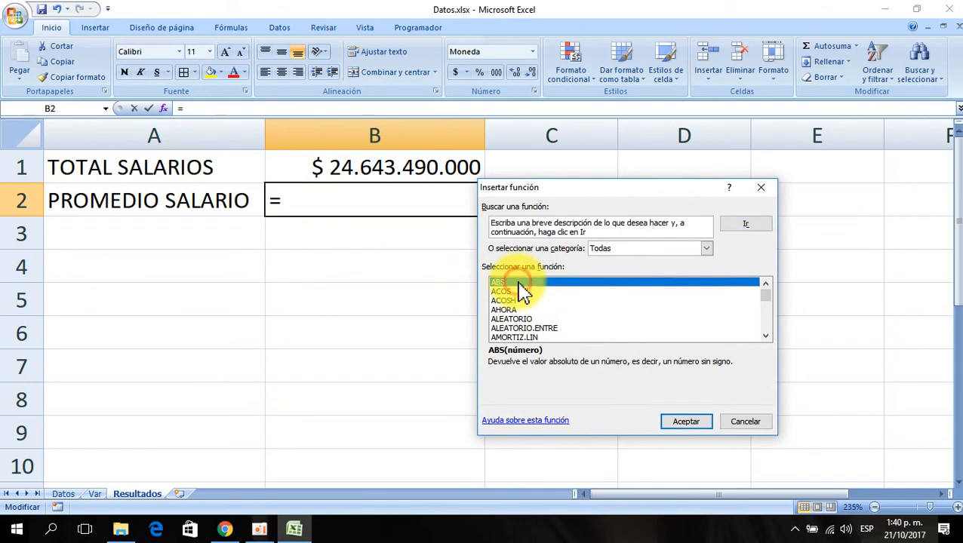
{"action": "type", "text": "pro"}
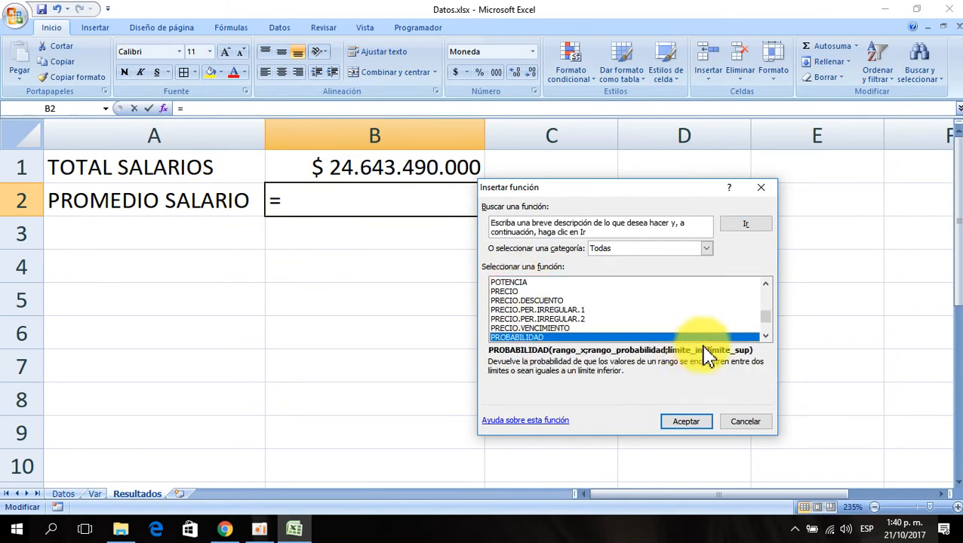
{"action": "left_click", "coordinate": [766, 336]}
{"action": "left_click", "coordinate": [766, 336]}
{"action": "left_click", "coordinate": [766, 336]}
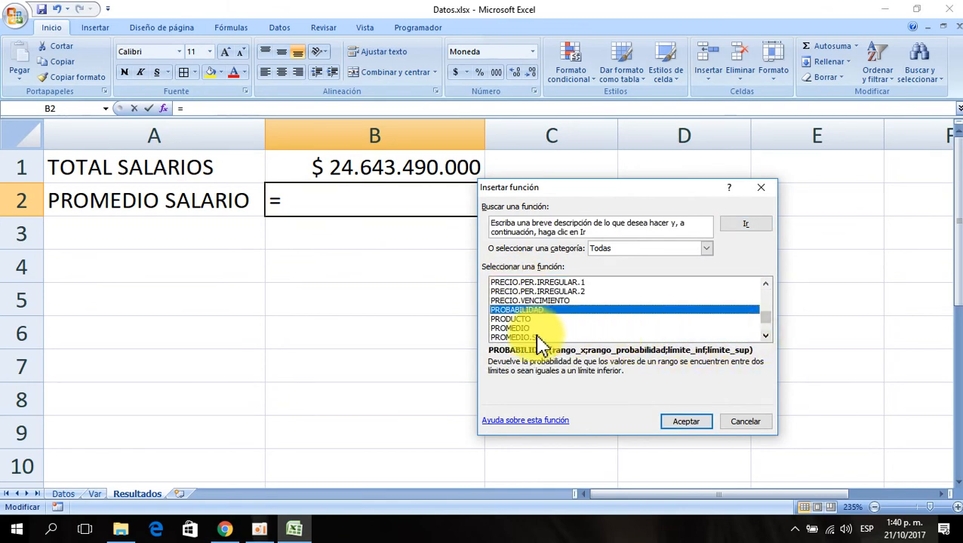
{"action": "left_click", "coordinate": [509, 329]}
{"action": "left_click", "coordinate": [683, 422]}
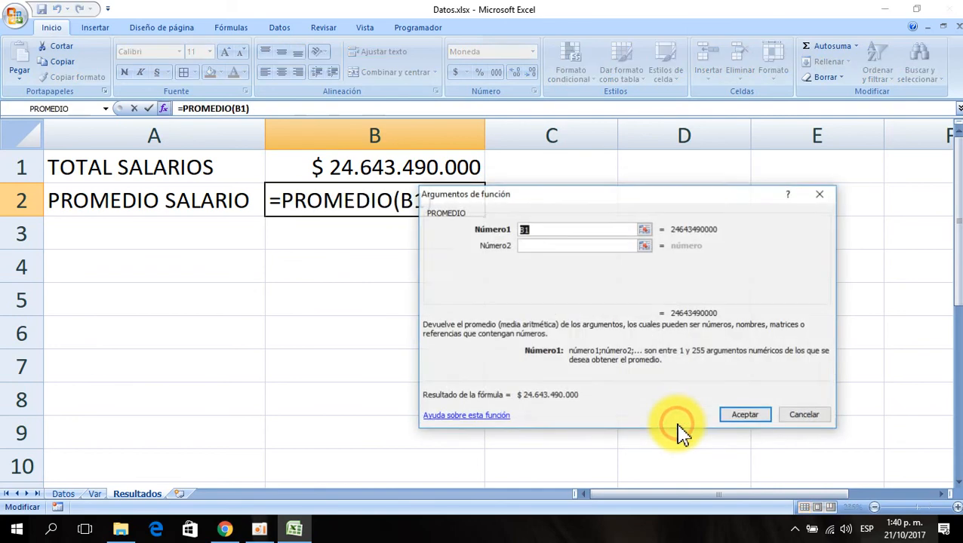
- Replace the PROMEDIO argument with the salary range Datos!$H$2:$H$7001 and confirm the formula
{"action": "key", "text": "Delete"}
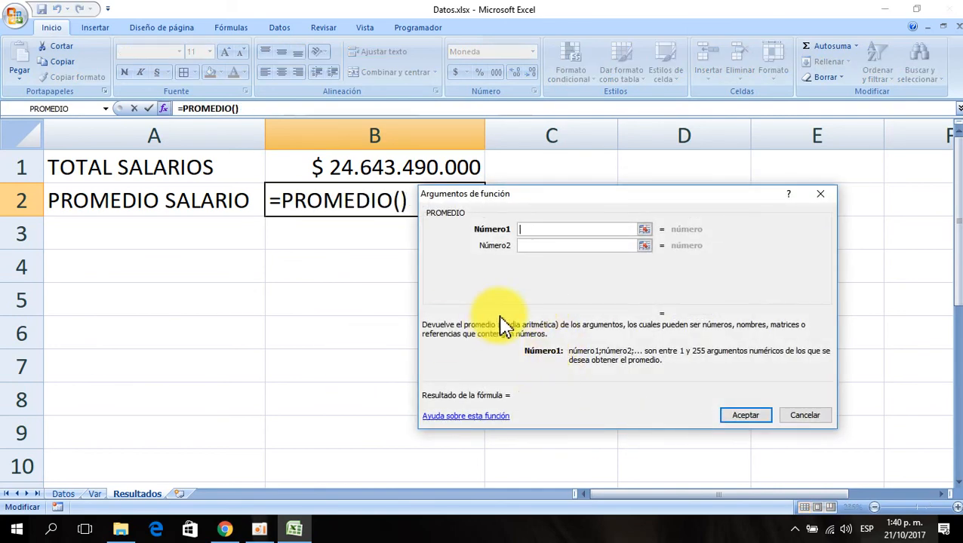
{"action": "left_click", "coordinate": [64, 494]}
{"action": "left_click", "coordinate": [225, 287]}
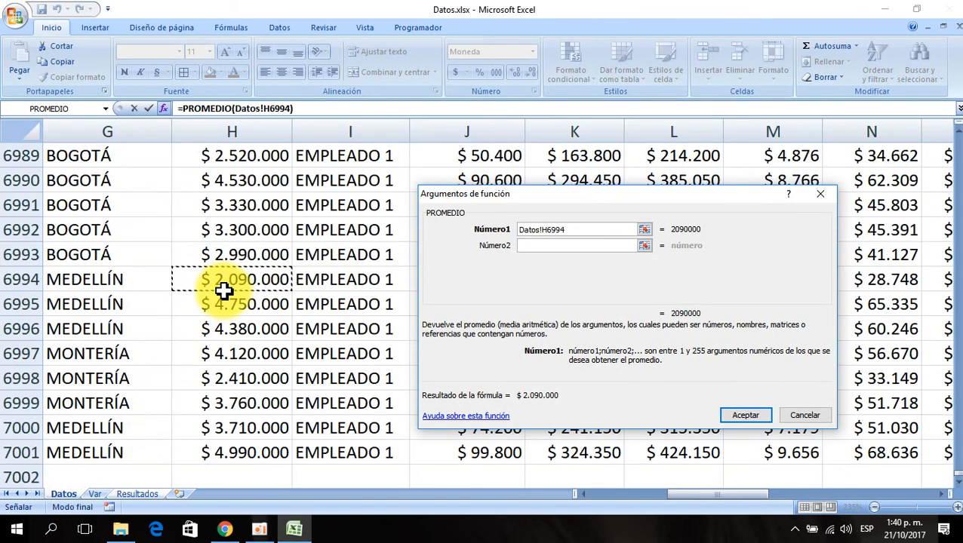
{"action": "key", "text": "ctrl+Up"}
{"action": "key", "text": "Down"}
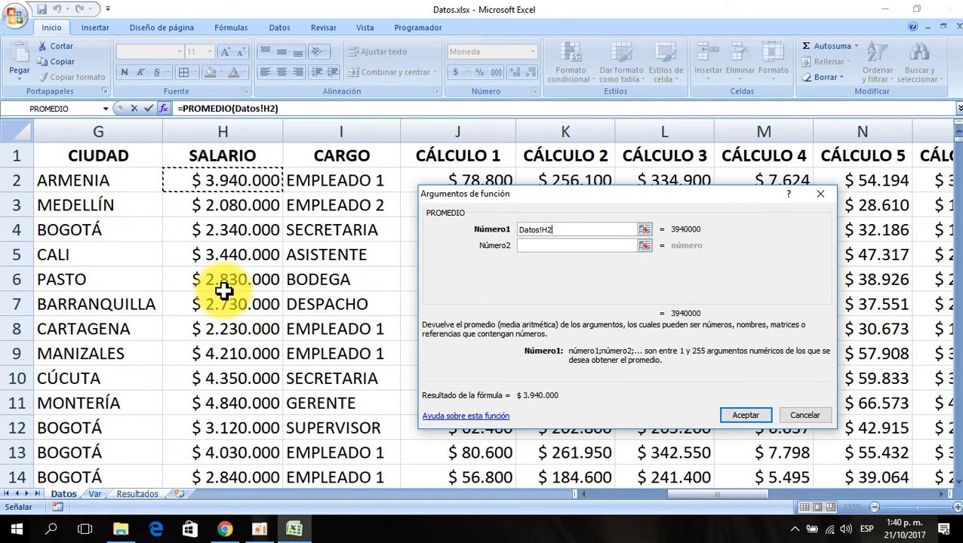
{"action": "key", "text": "ctrl+shift+Down"}
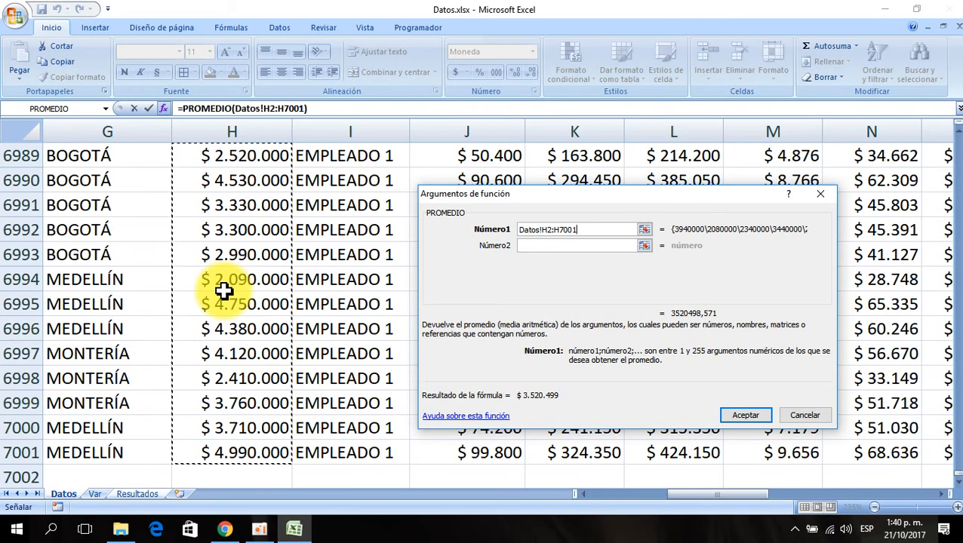
{"action": "key", "text": "F4"}
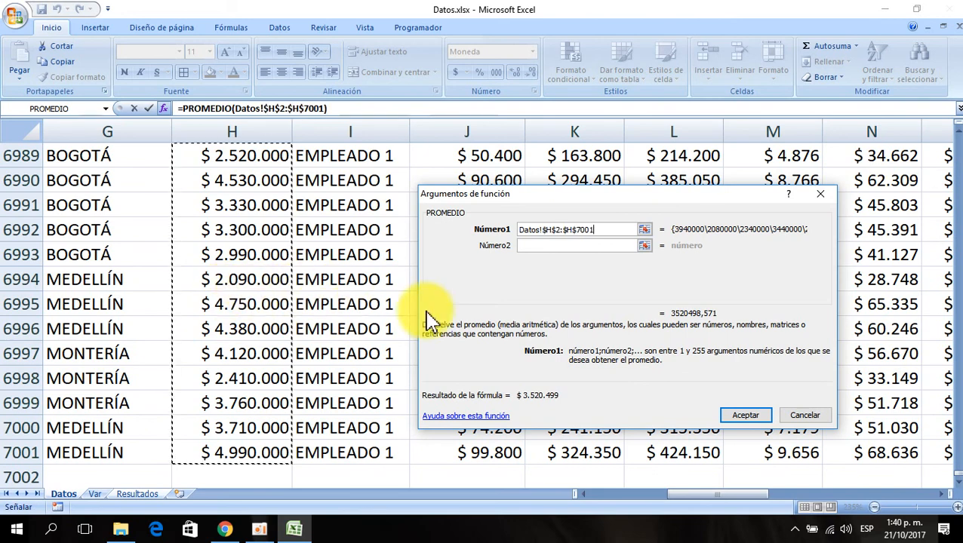
{"action": "left_click", "coordinate": [740, 416]}
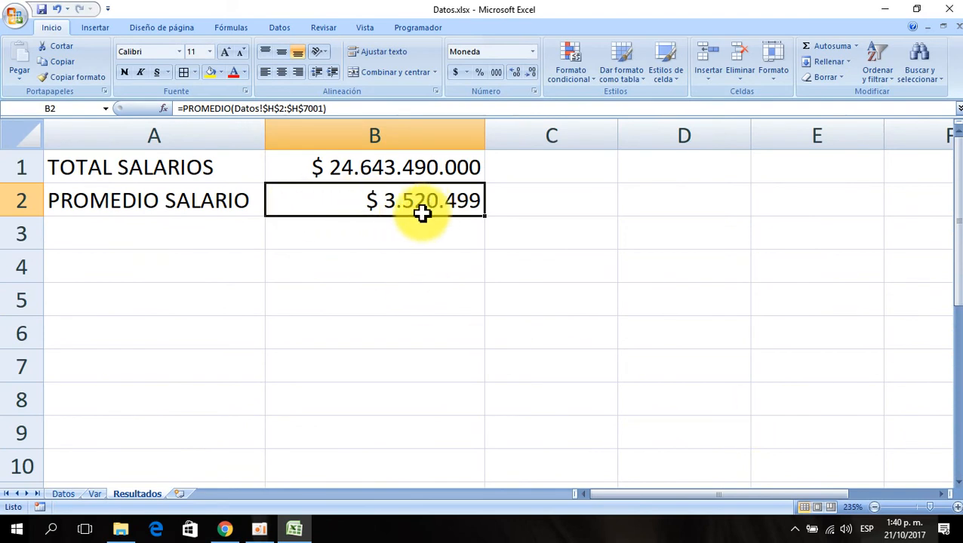
- Enter "CANTIDAD DE DATOS" in cell A3
{"action": "left_click", "coordinate": [119, 240]}
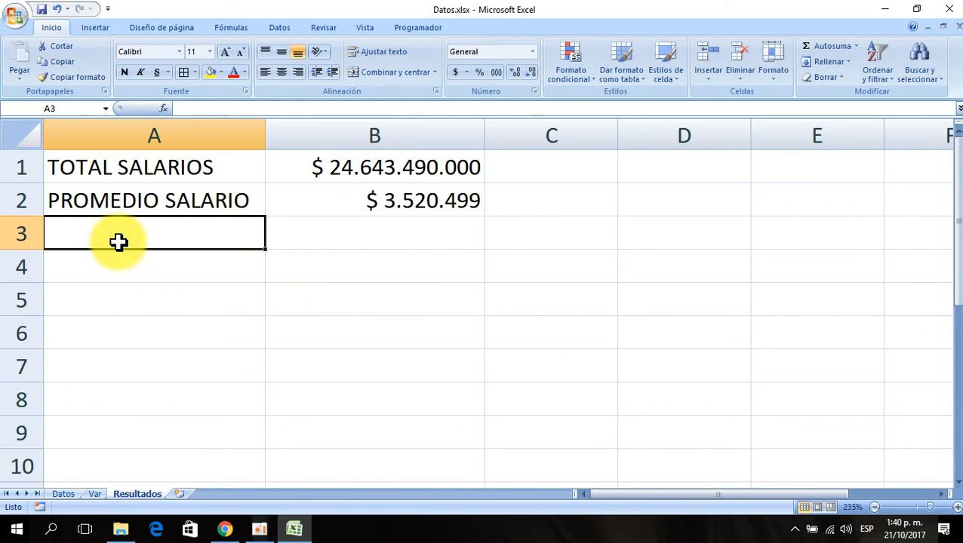
{"action": "type", "text": "CANTIDAD DE DATOS"}
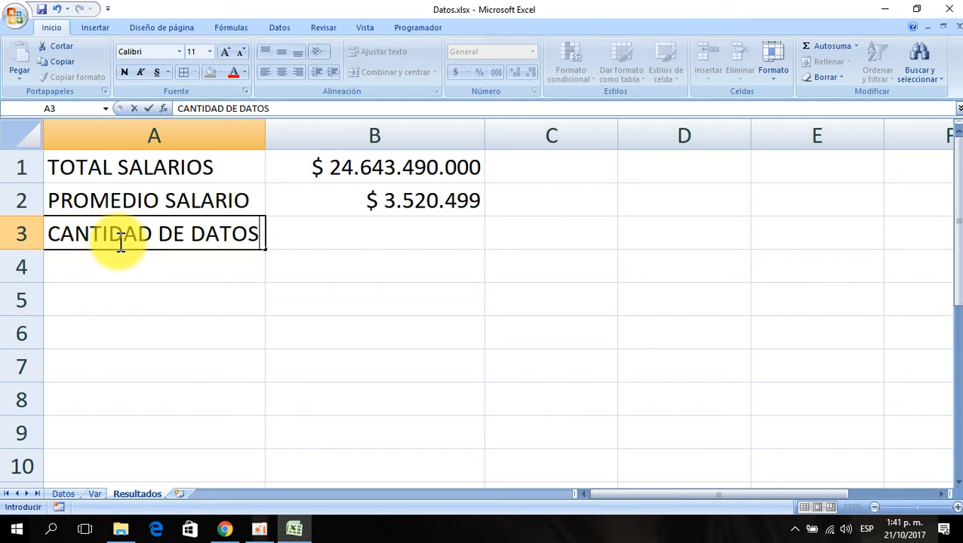
{"action": "key", "text": "Return"}
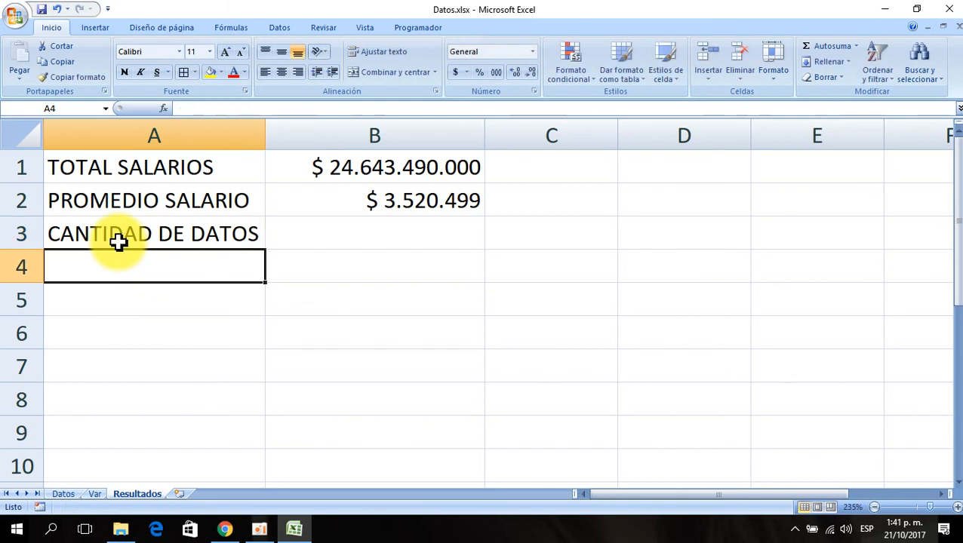
- Insert the CONTAR function in B3 by searching for it in the Insert Function dialog
{"action": "left_click", "coordinate": [398, 244]}
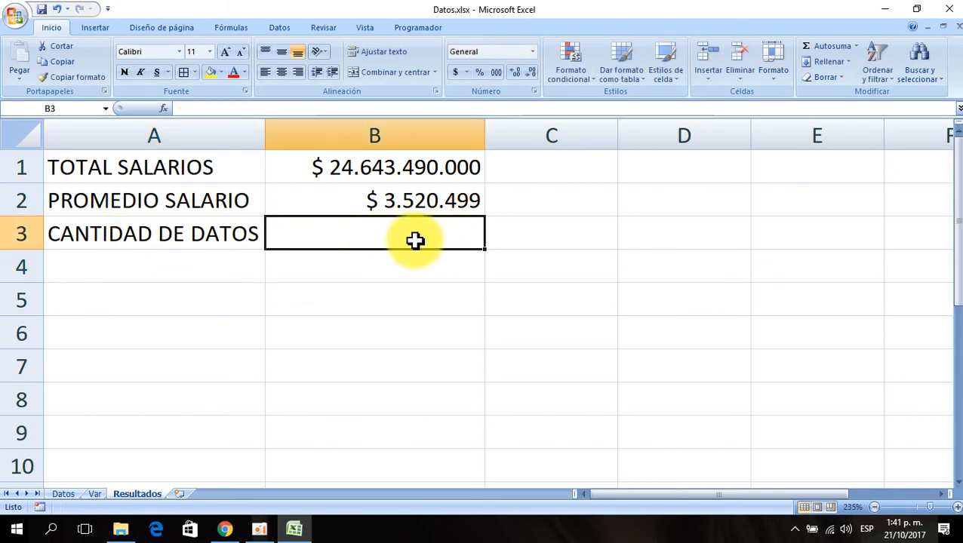
{"action": "left_click", "coordinate": [163, 108]}
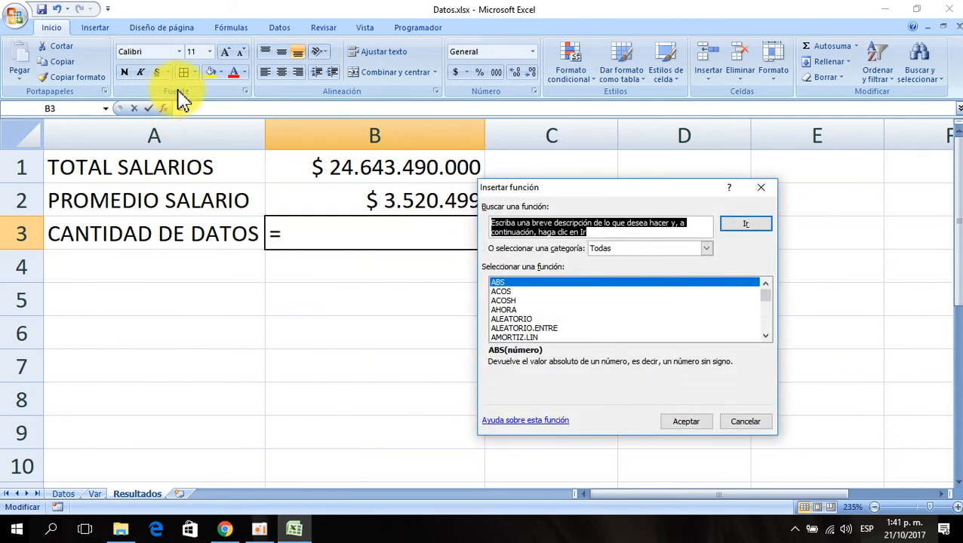
{"action": "left_click", "coordinate": [515, 282]}
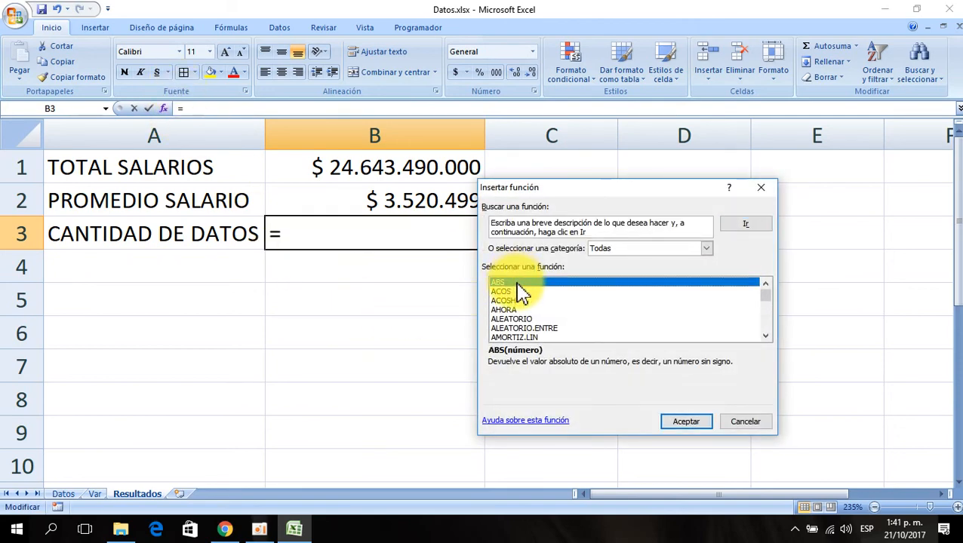
{"action": "type", "text": "contar"}
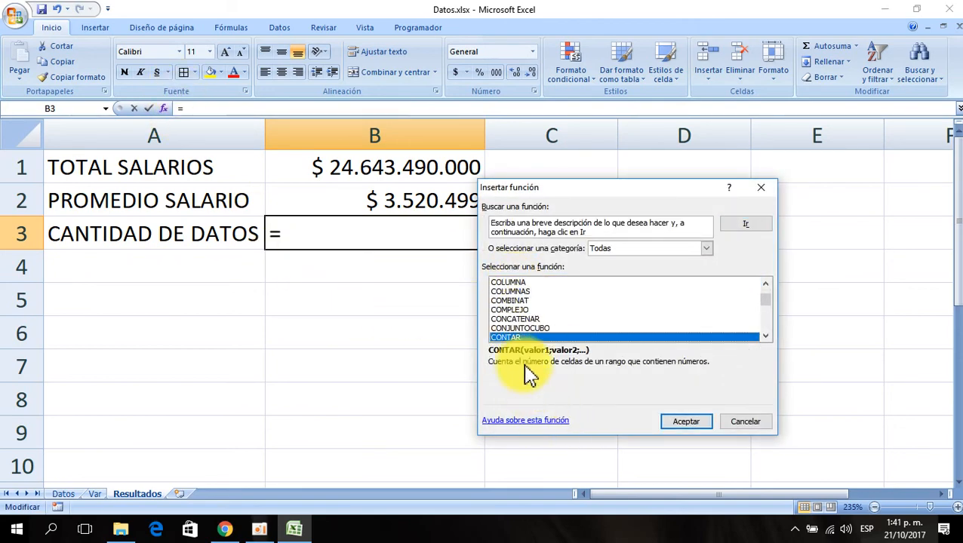
{"action": "left_click", "coordinate": [677, 423]}
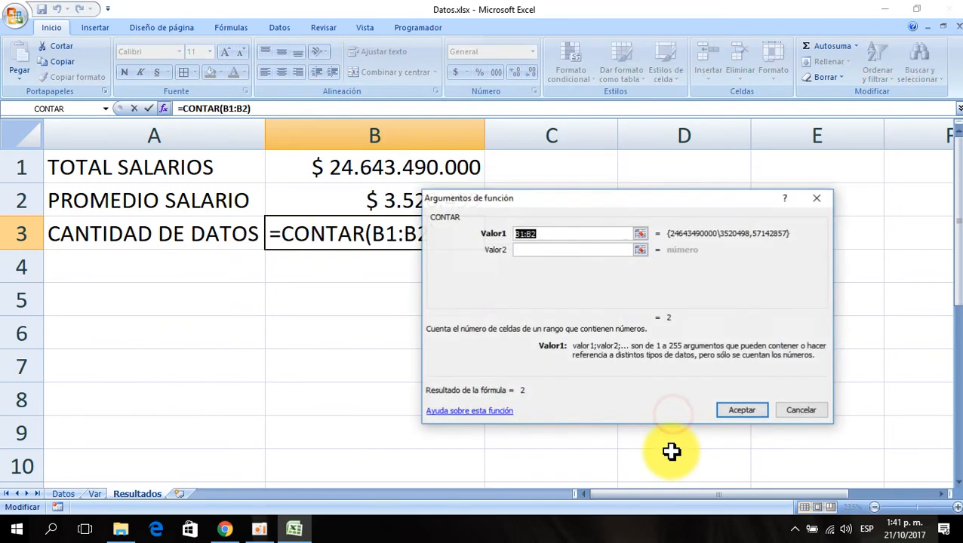
- Replace the CONTAR argument with the range Datos!$F$2:$F$7001 and confirm the formula
{"action": "key", "text": "BackSpace"}
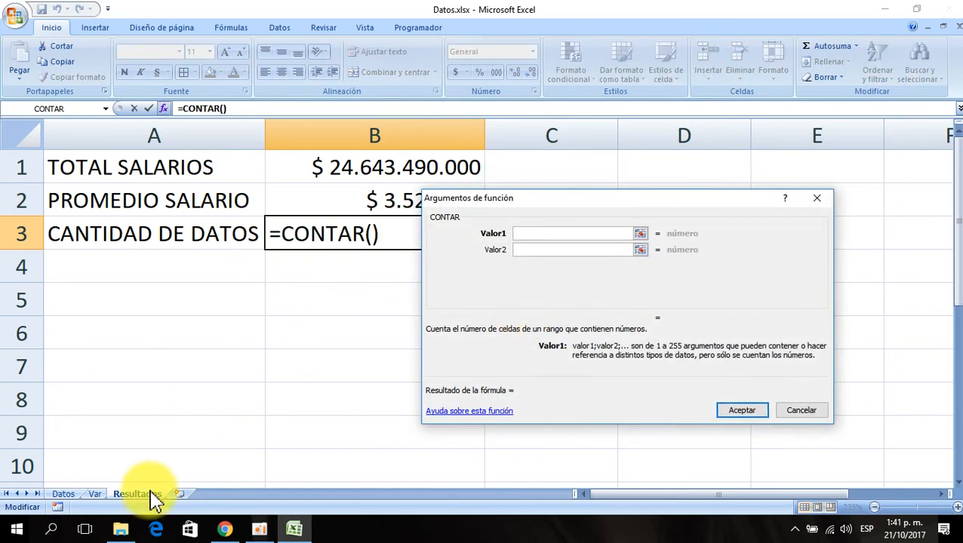
{"action": "left_click", "coordinate": [62, 495]}
{"action": "left_click", "coordinate": [262, 254]}
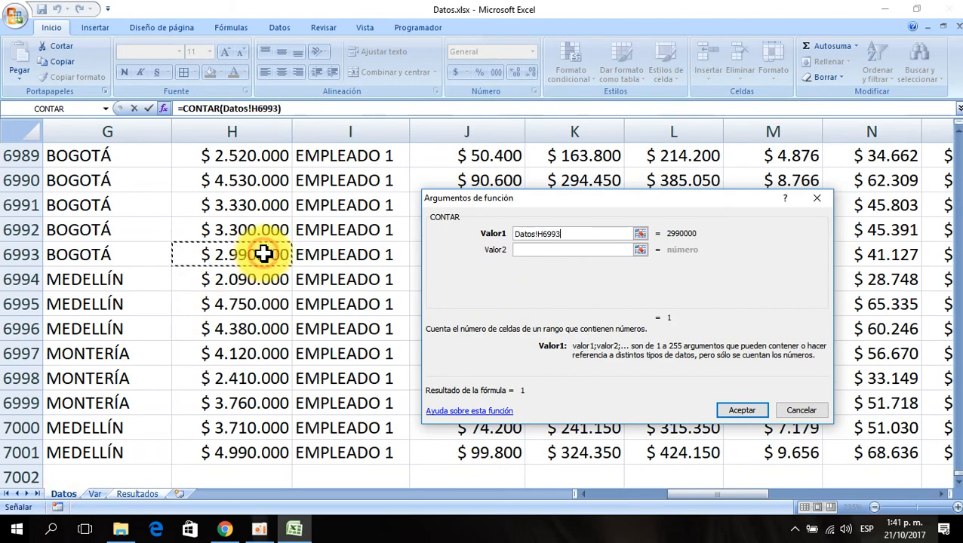
{"action": "key", "text": "ctrl+Up"}
{"action": "key", "text": "Left"}
{"action": "key", "text": "Left"}
{"action": "key", "text": "Left"}
{"action": "key", "text": "Left"}
{"action": "key", "text": "Left"}
{"action": "key", "text": "Left"}
{"action": "key", "text": "Left"}
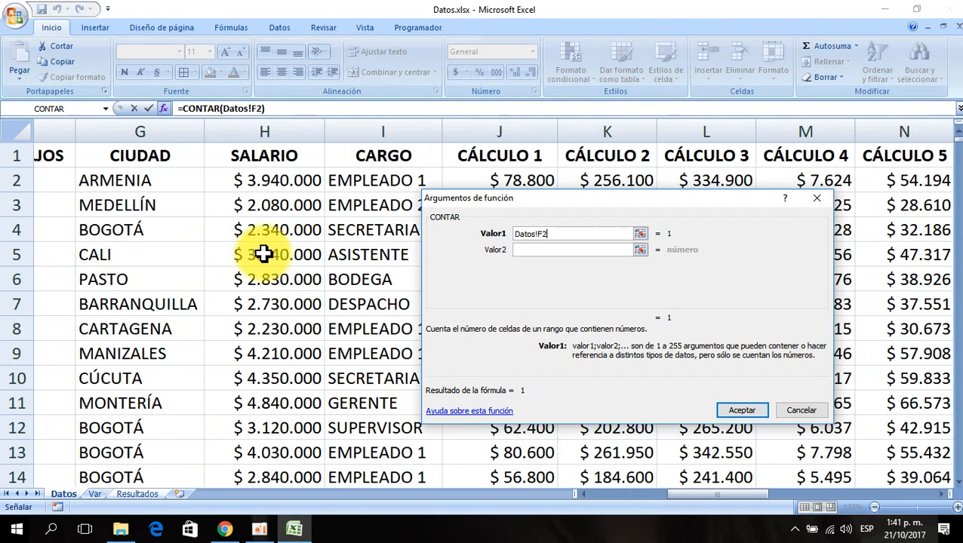
{"action": "key", "text": "Right"}
{"action": "key", "text": "Right"}
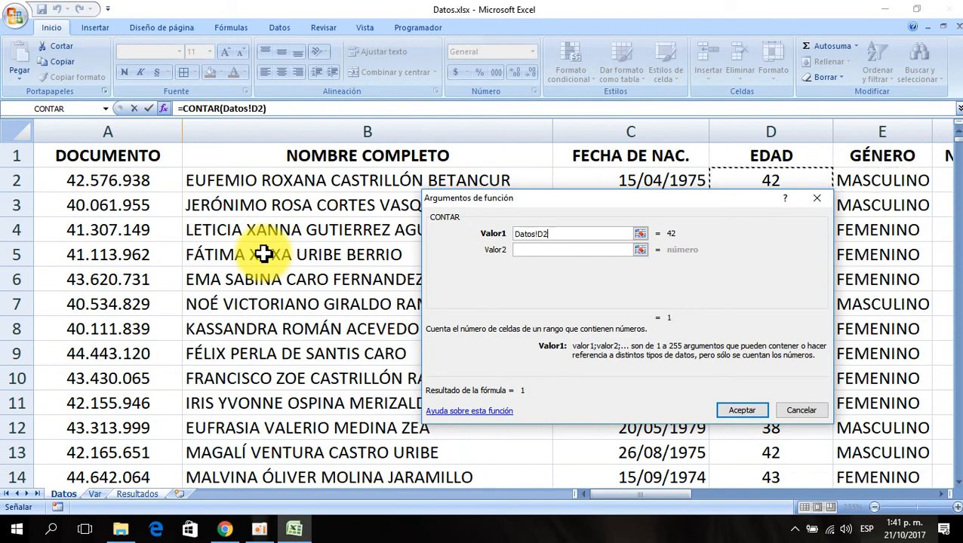
{"action": "key", "text": "Right"}
{"action": "key", "text": "Right"}
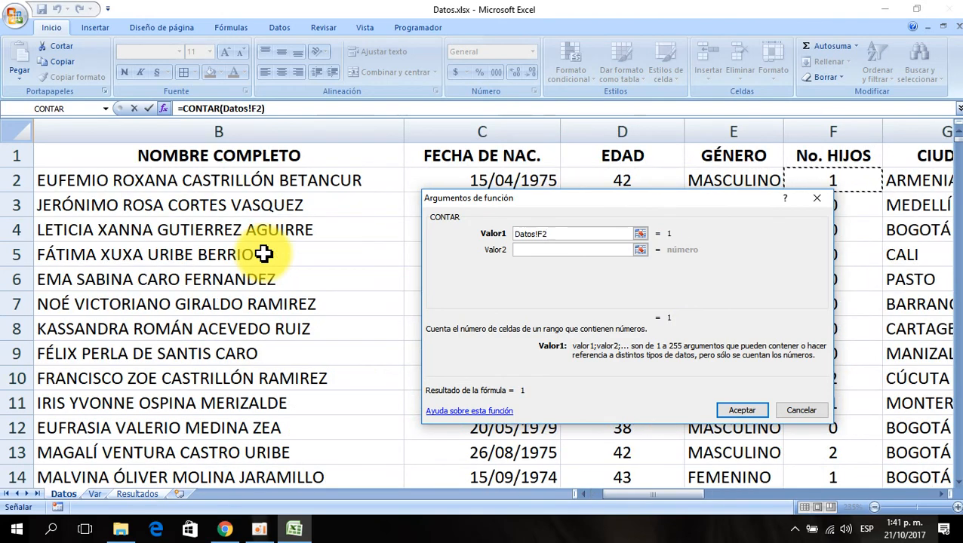
{"action": "key", "text": "Right"}
{"action": "key", "text": "Right"}
{"action": "key", "text": "Right"}
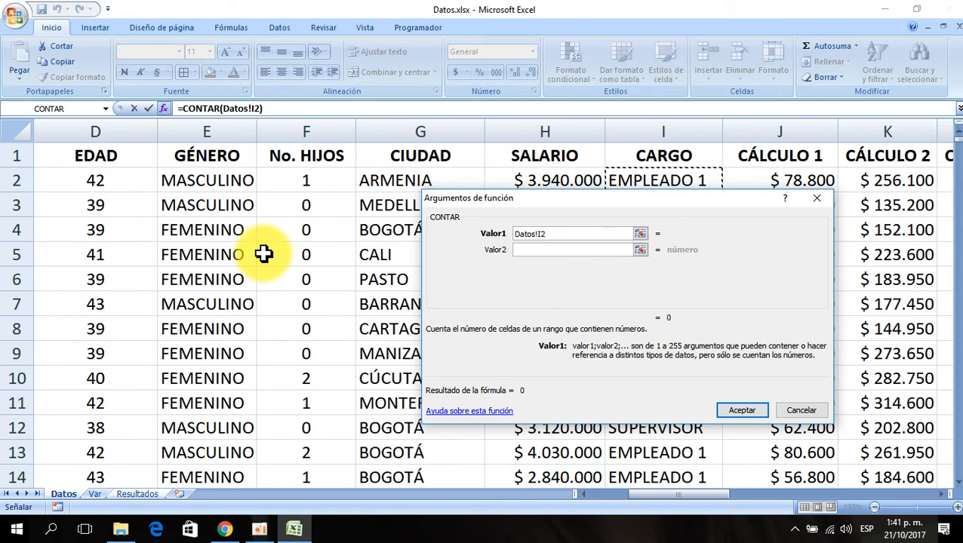
{"action": "key", "text": "Right"}
{"action": "key", "text": "Right"}
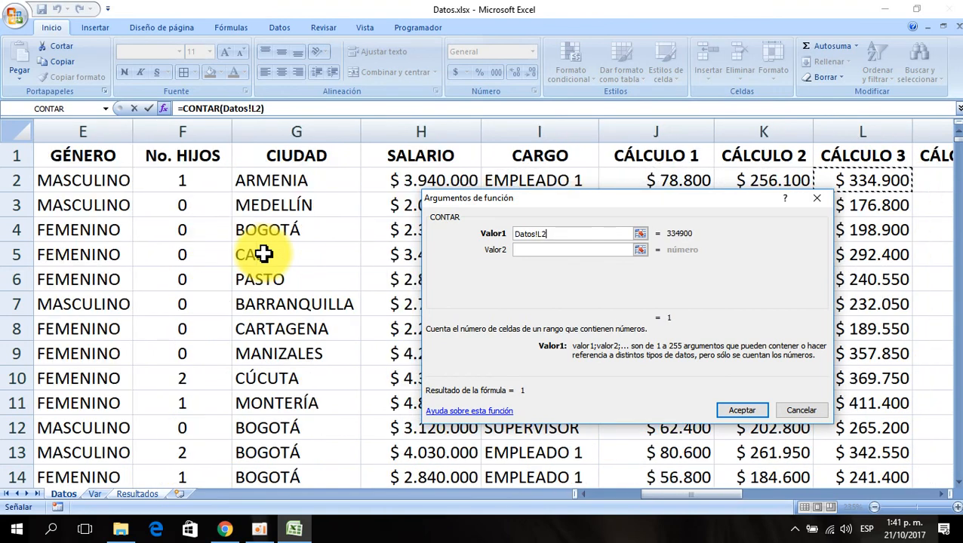
{"action": "key", "text": "Left"}
{"action": "key", "text": "Left"}
{"action": "key", "text": "Left"}
{"action": "key", "text": "Left"}
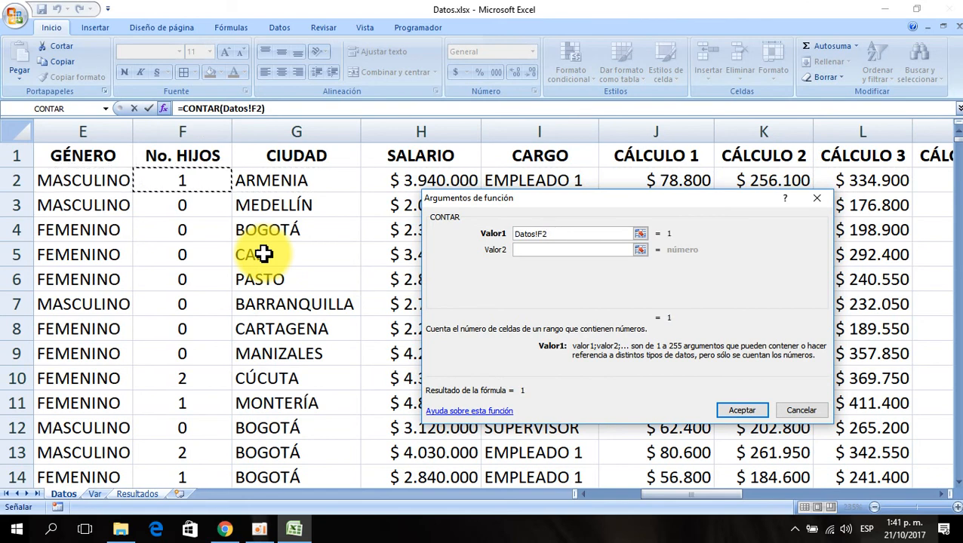
{"action": "key", "text": "ctrl+shift+Down"}
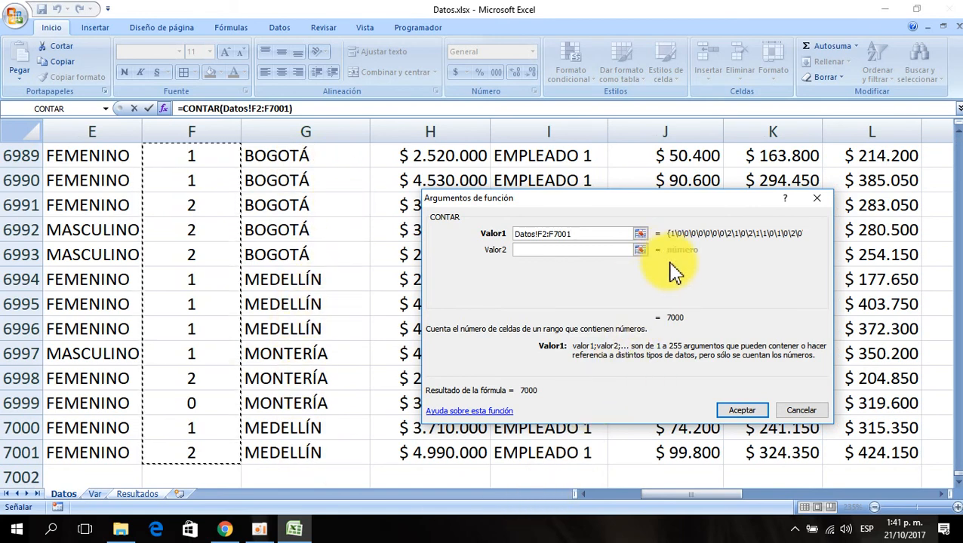
{"action": "key", "text": "F4"}
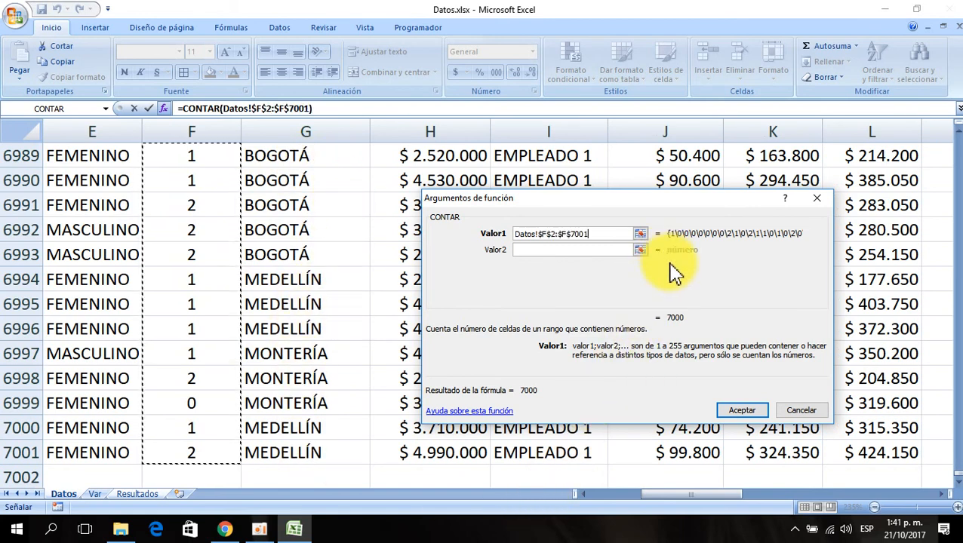
{"action": "left_click", "coordinate": [744, 411]}
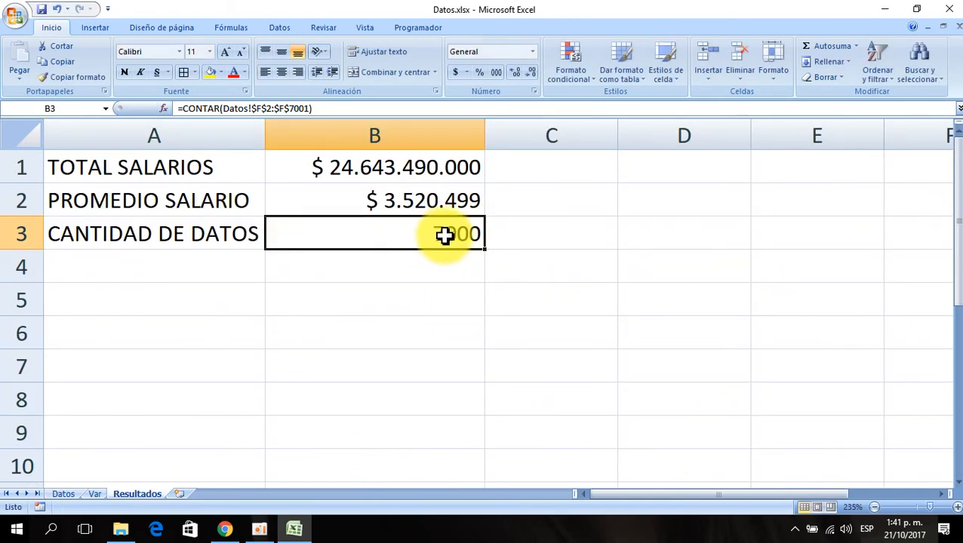
- Format B3 as Número with a thousands separator and 0 decimal places
{"action": "left_click", "coordinate": [533, 92]}
{"action": "left_click", "coordinate": [483, 217]}
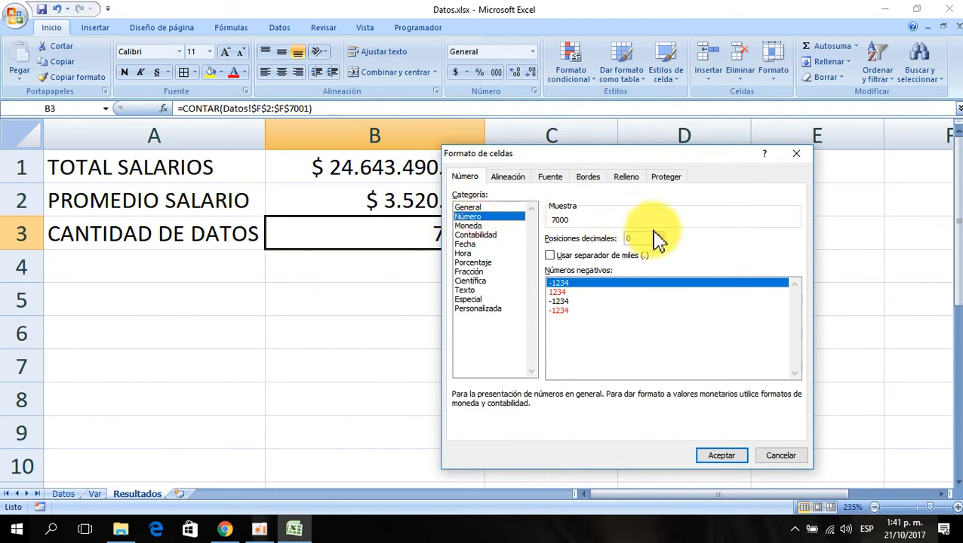
{"action": "left_click", "coordinate": [596, 255]}
{"action": "left_click", "coordinate": [723, 457]}
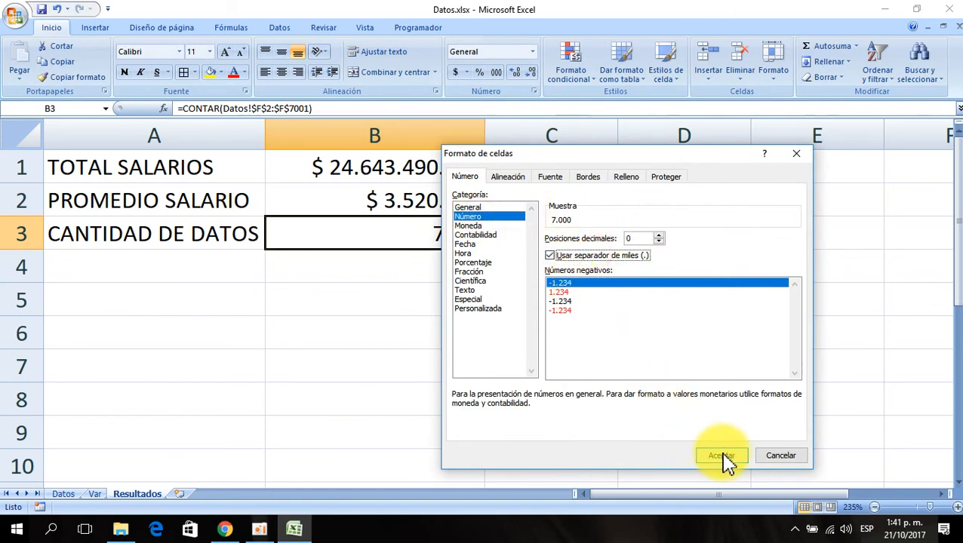
{"action": "left_click", "coordinate": [351, 327]}
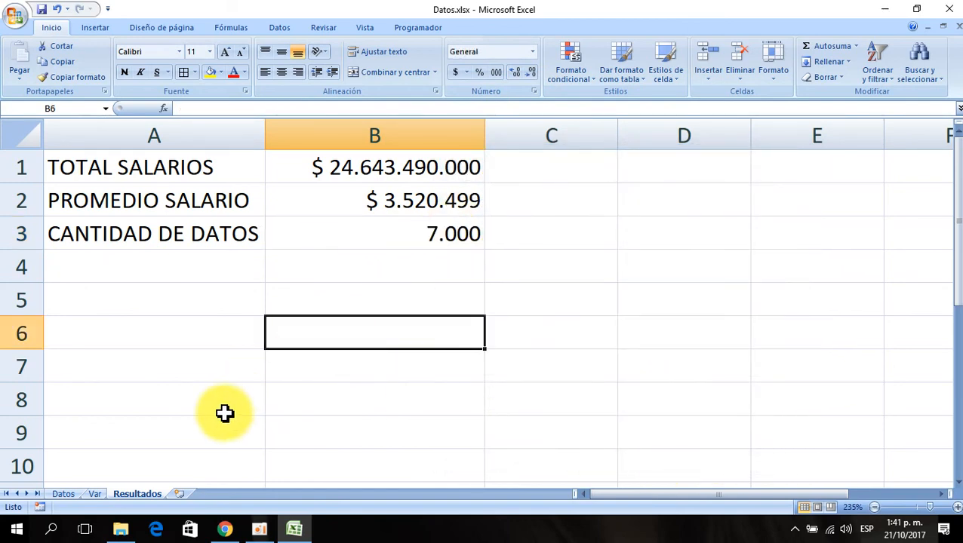
- Review the city and salary columns in the Datos sheet, then return to Resultados
{"action": "left_click", "coordinate": [87, 268]}
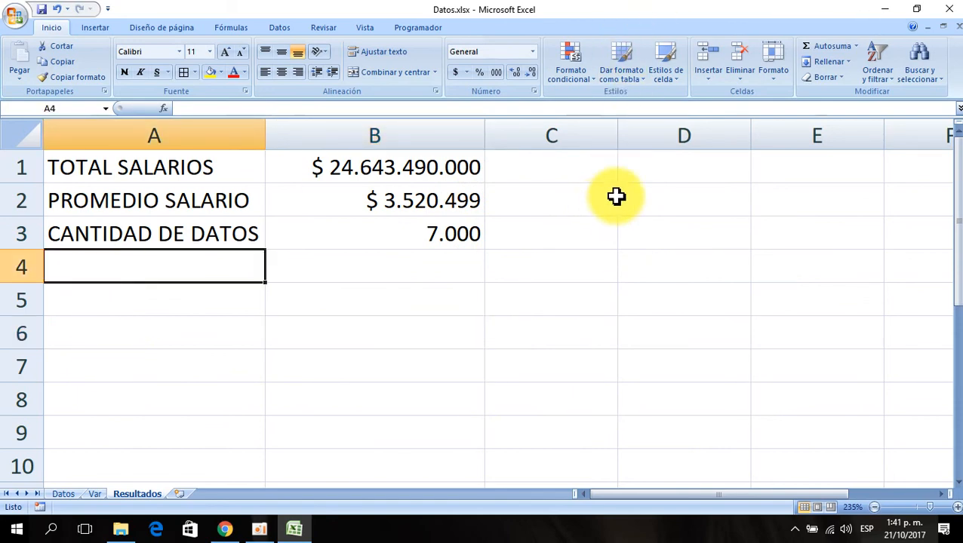
{"action": "left_click", "coordinate": [63, 494]}
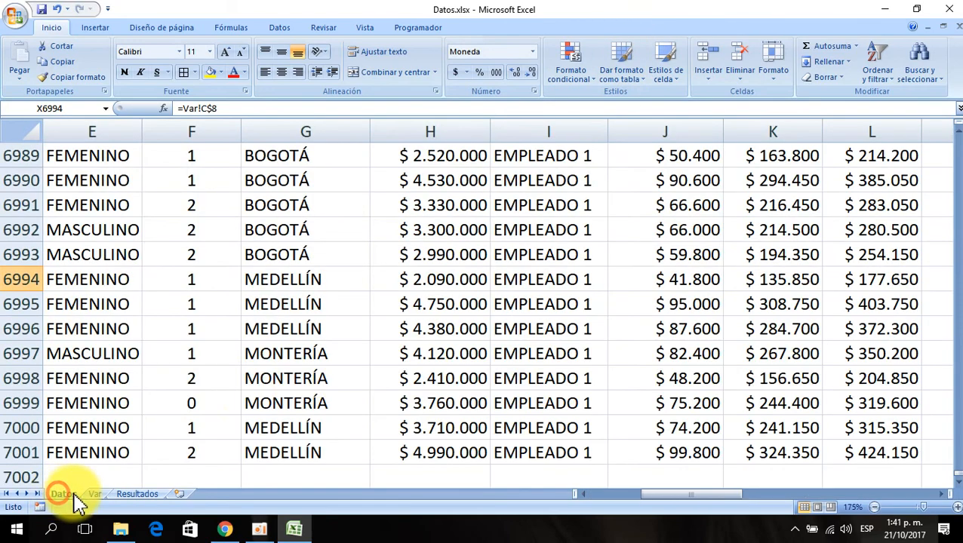
{"action": "left_click", "coordinate": [314, 301]}
{"action": "key", "text": "ctrl+Up"}
{"action": "key", "text": "Down"}
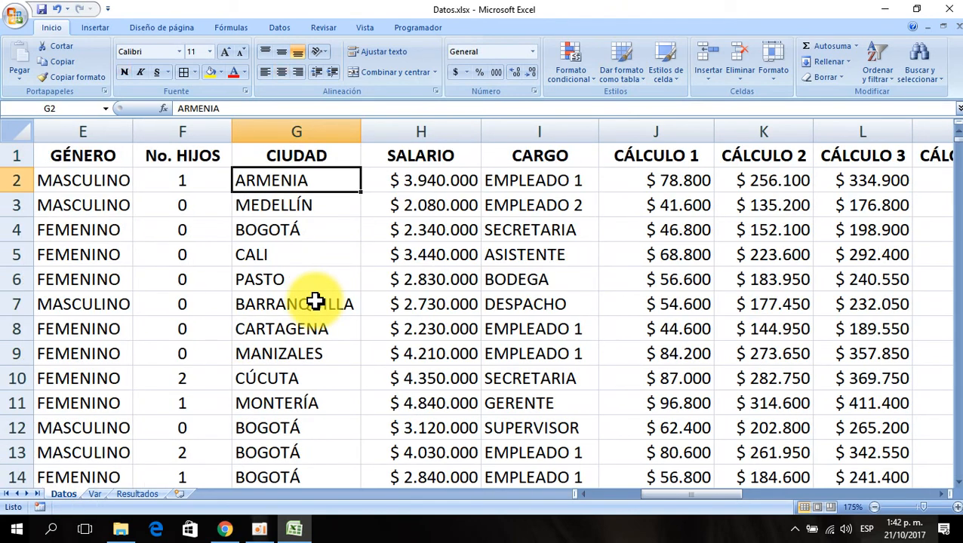
{"action": "key", "text": "Left"}
{"action": "key", "text": "Left"}
{"action": "key", "text": "Right"}
{"action": "key", "text": "Right"}
{"action": "key", "text": "Right"}
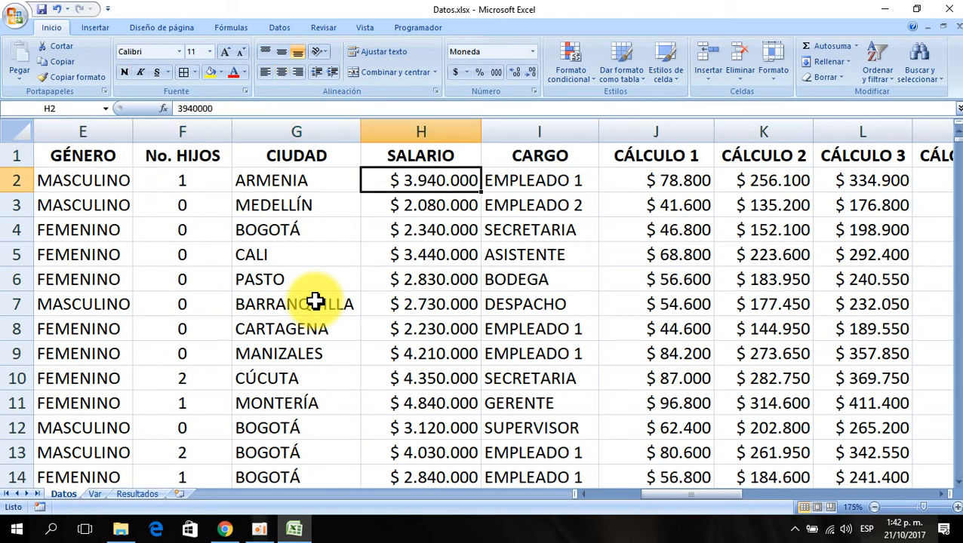
{"action": "key", "text": "Left"}
{"action": "key", "text": "Down"}
{"action": "key", "text": "Down"}
{"action": "key", "text": "Down"}
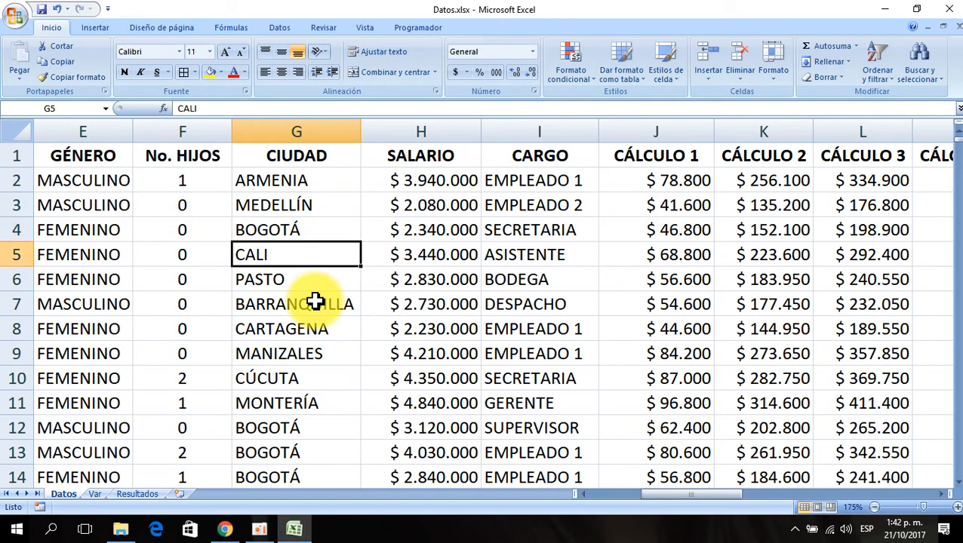
{"action": "key", "text": "Up"}
{"action": "key", "text": "Up"}
{"action": "key", "text": "Up"}
{"action": "key", "text": "Right"}
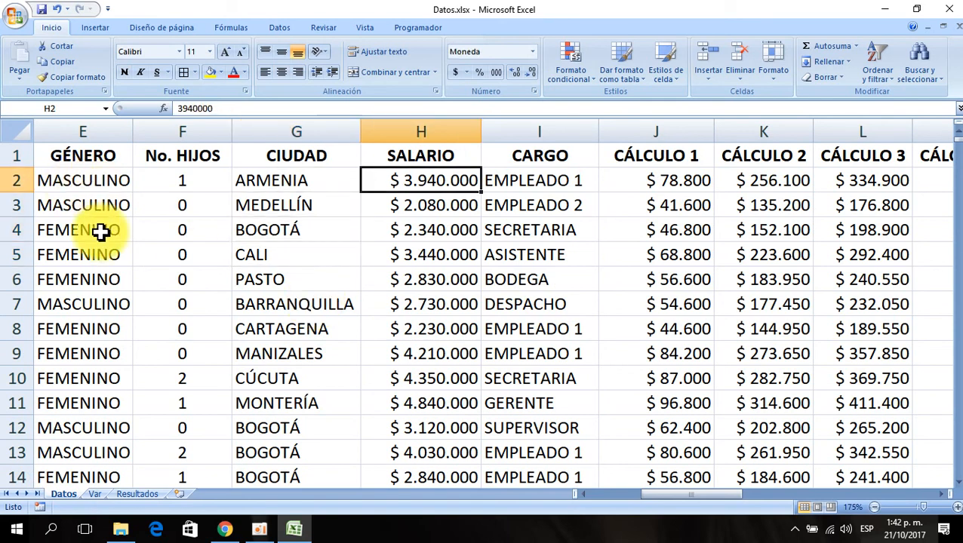
{"action": "left_click", "coordinate": [137, 494]}
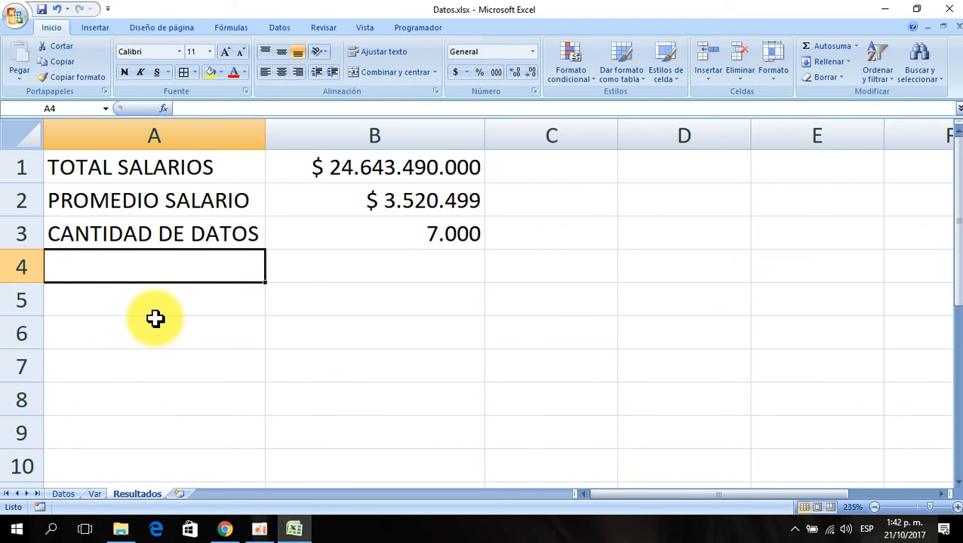
- Enter "TOTAL SALARIOS CALI" in cell A4
{"action": "type", "text": "TOTAL SALARIOS CALI"}
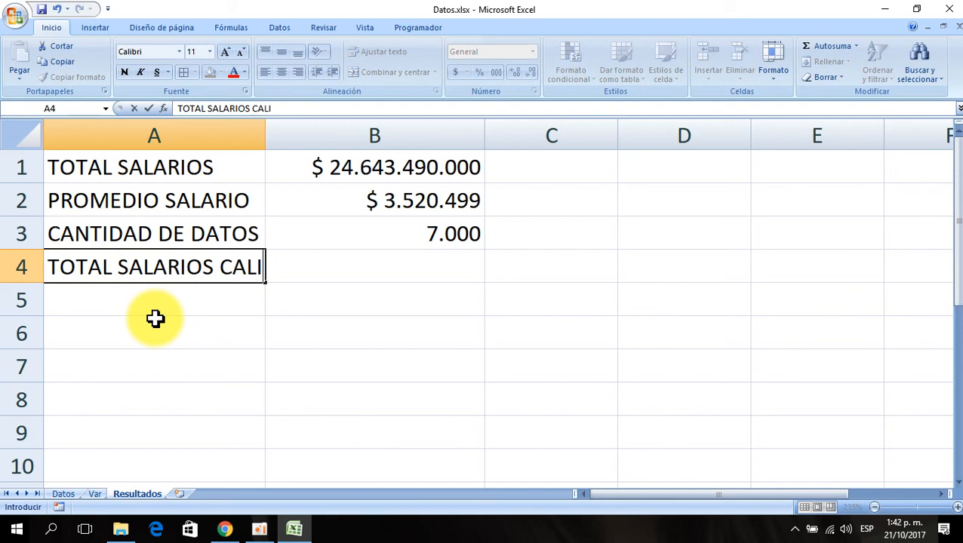
{"action": "key", "text": "Return"}
{"action": "key", "text": "Up"}
{"action": "key", "text": "Right"}
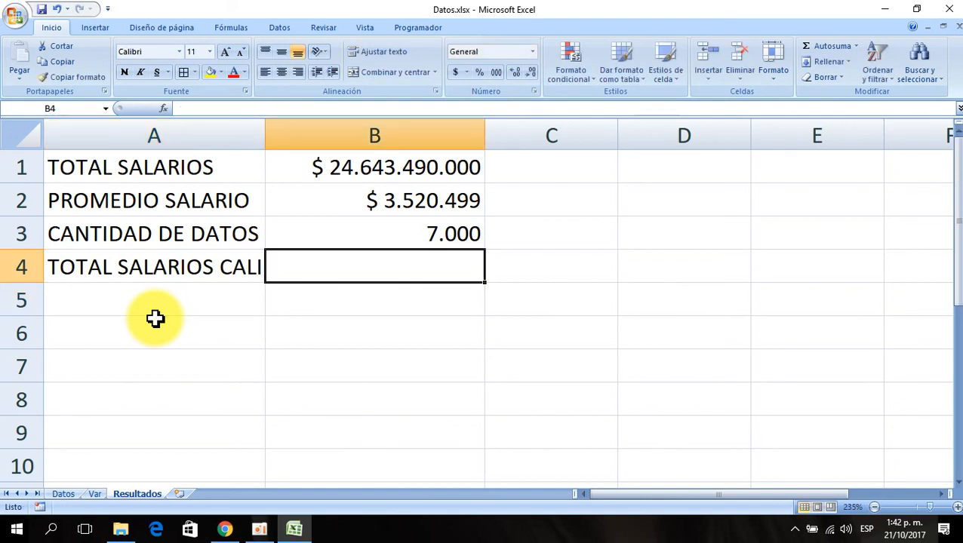
- Insert the SUMAR.SI function in B4 by searching for "sumar" in the Insert Function dialog
{"action": "left_click", "coordinate": [166, 111]}
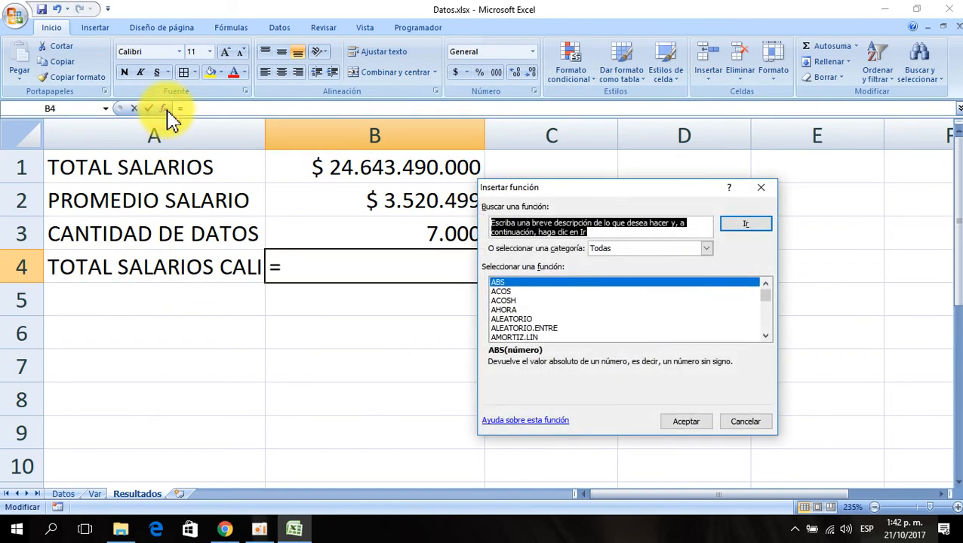
{"action": "left_click", "coordinate": [549, 284]}
{"action": "type", "text": "sumar"}
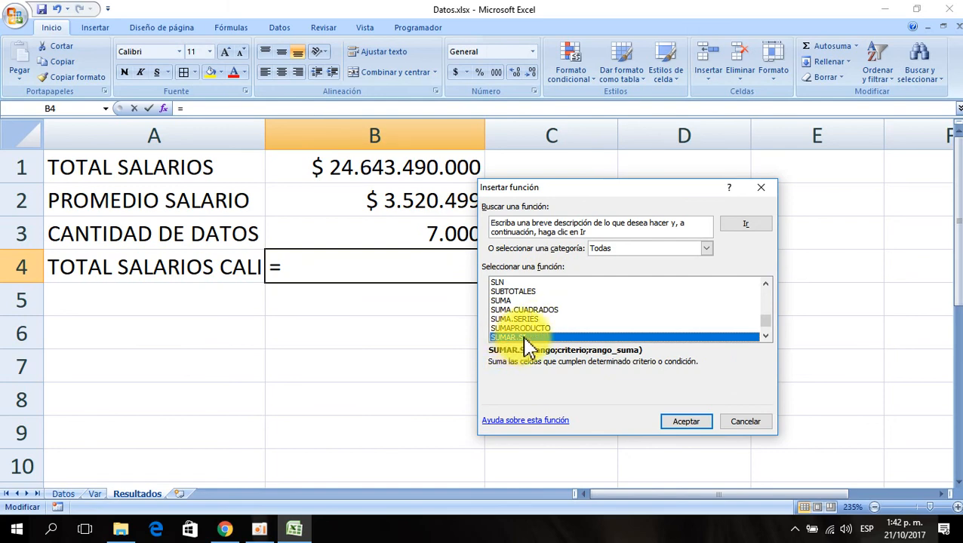
{"action": "left_click", "coordinate": [688, 423]}
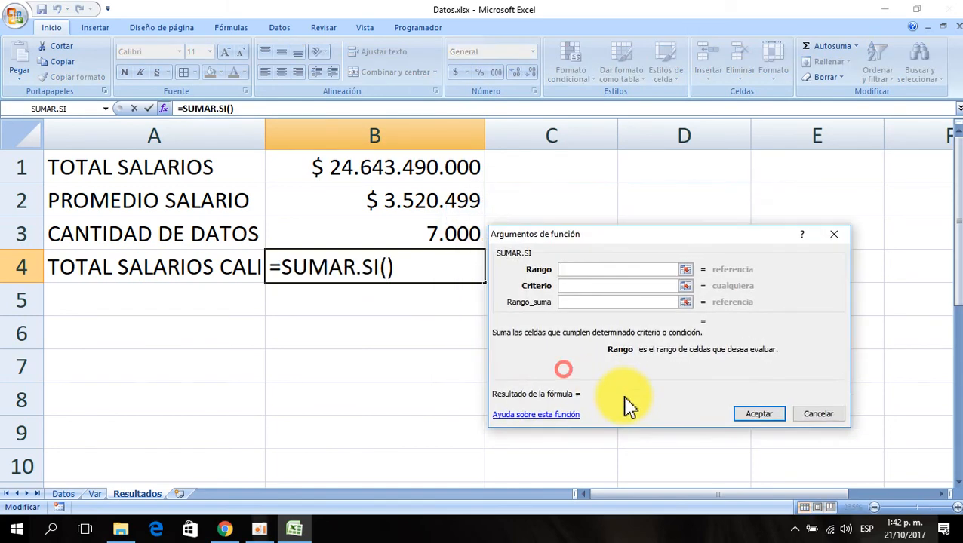
- Set the Rango_suma argument to the salary range Datos!$H$2:$H$7001
{"action": "left_click", "coordinate": [595, 312]}
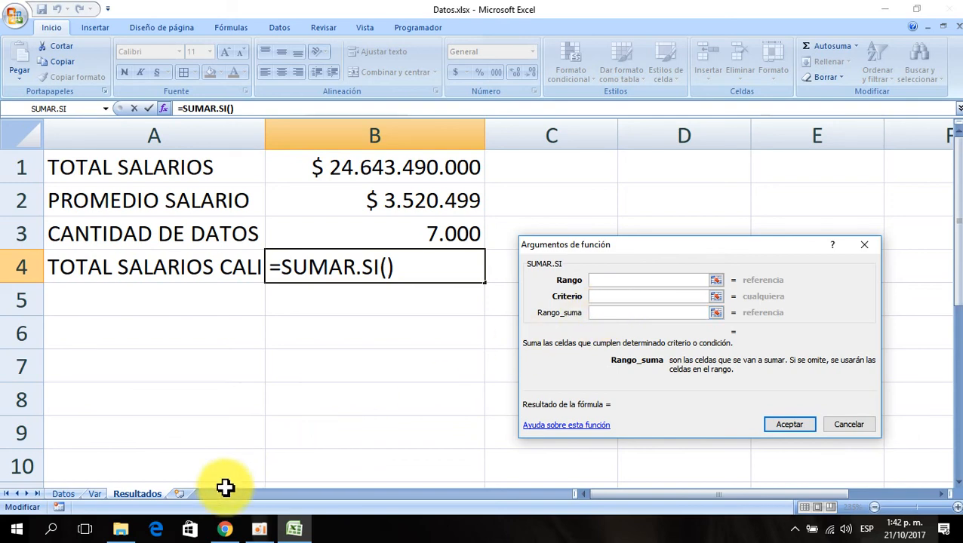
{"action": "left_click", "coordinate": [65, 495]}
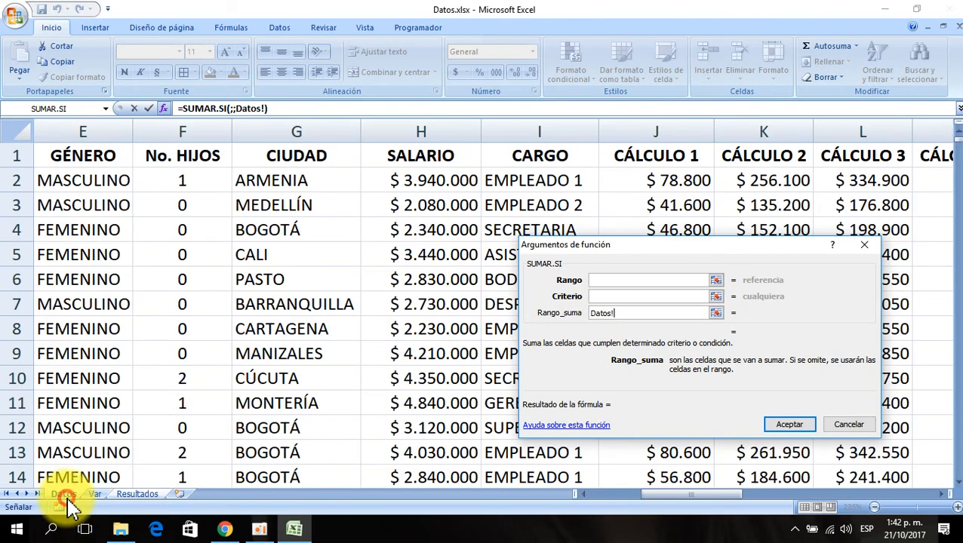
{"action": "left_click", "coordinate": [408, 182]}
{"action": "key", "text": "ctrl+shift+Down"}
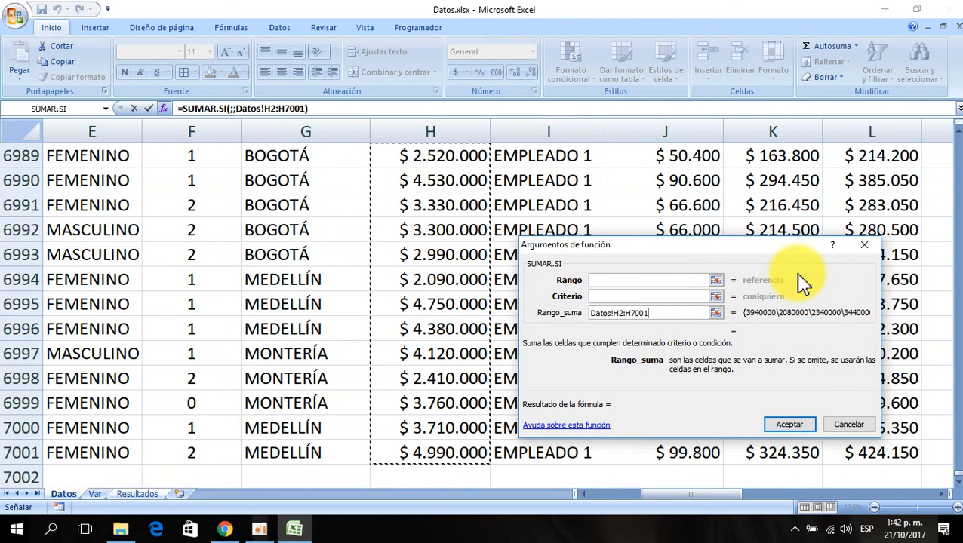
{"action": "key", "text": "F4"}
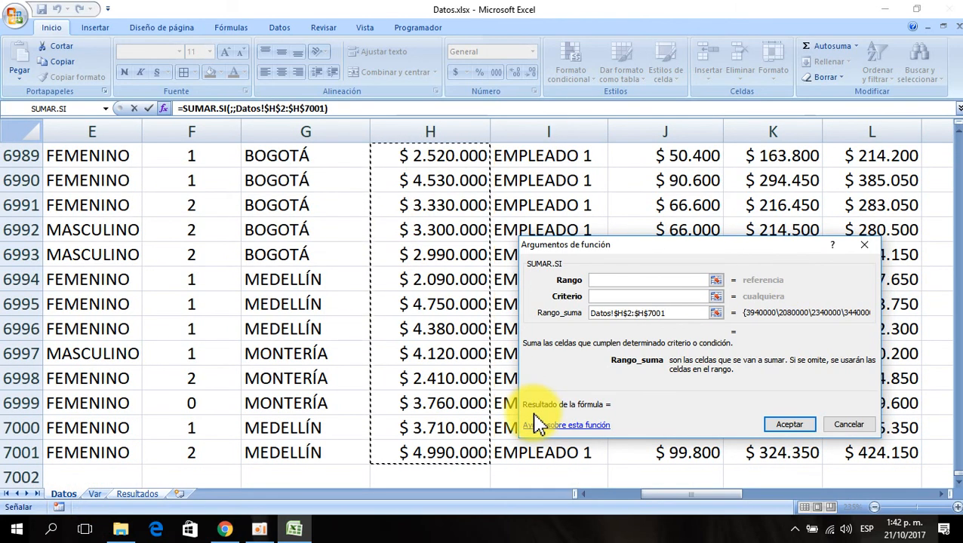
- Set the SUMAR.SI criterion to "CALI" and the range to the city column Datos!$G$2:$G$7001, then accept the formula
{"action": "left_click", "coordinate": [619, 296]}
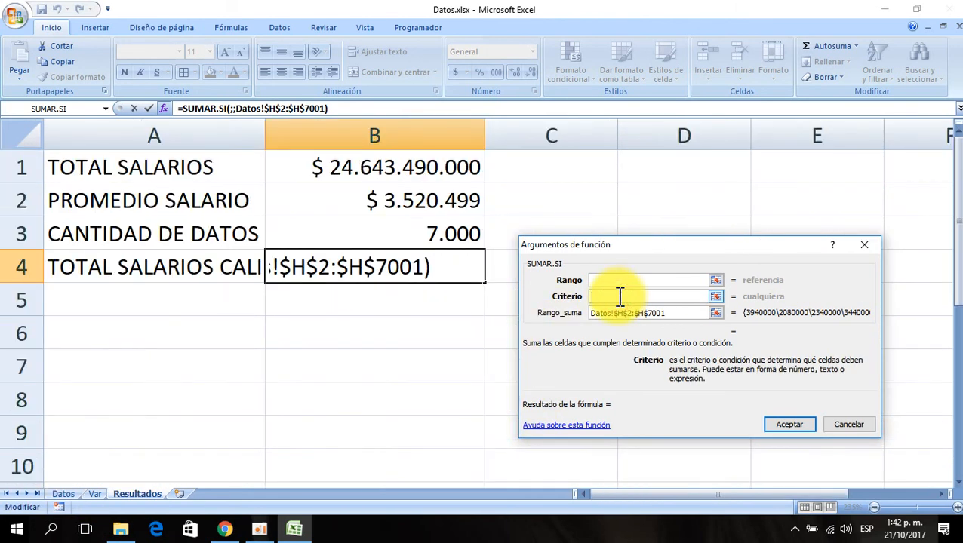
{"action": "type", "text": "CALI"}
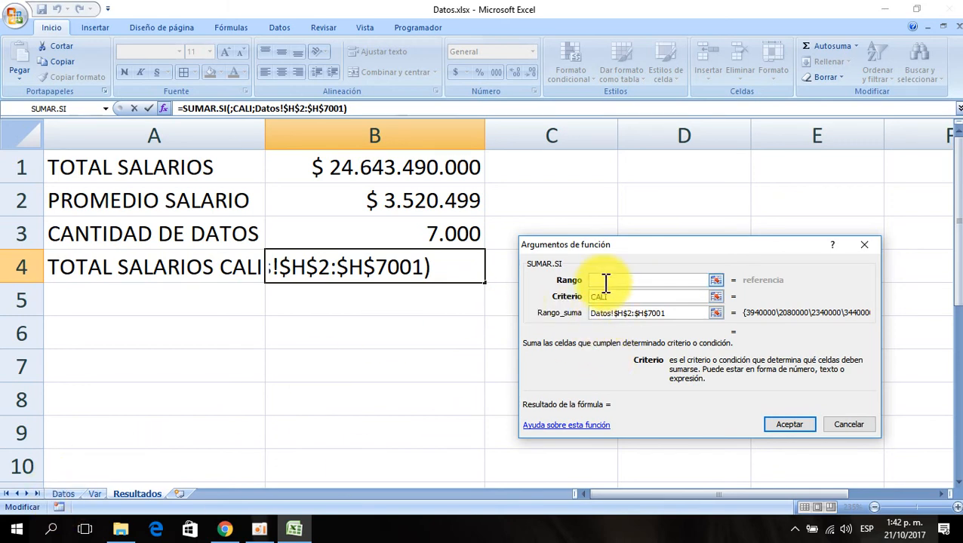
{"action": "left_click", "coordinate": [604, 281]}
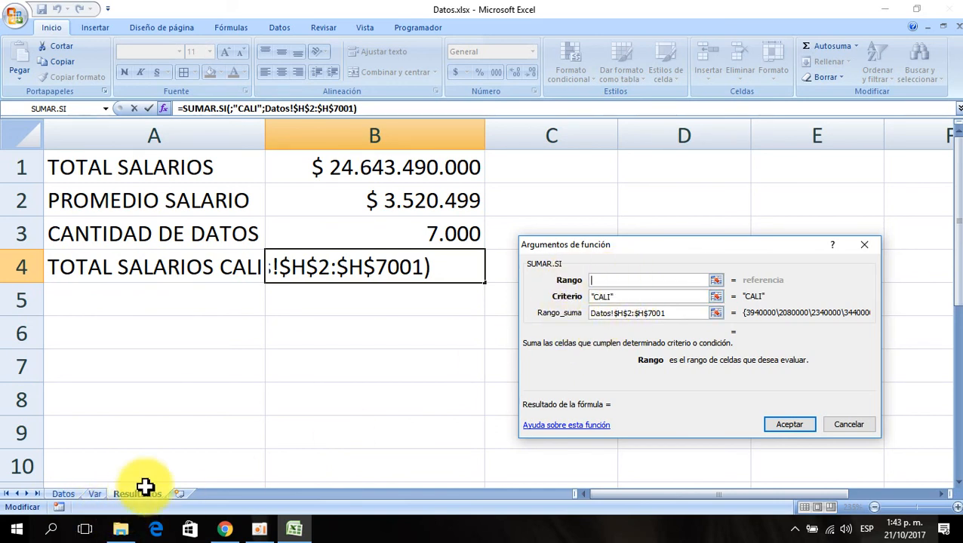
{"action": "left_click", "coordinate": [65, 495]}
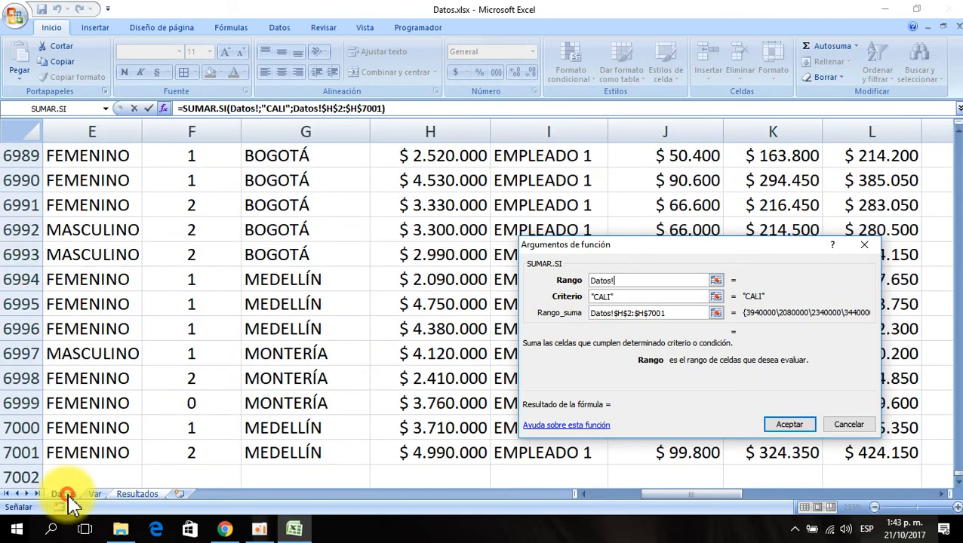
{"action": "left_click", "coordinate": [372, 255]}
{"action": "key", "text": "ctrl+Up"}
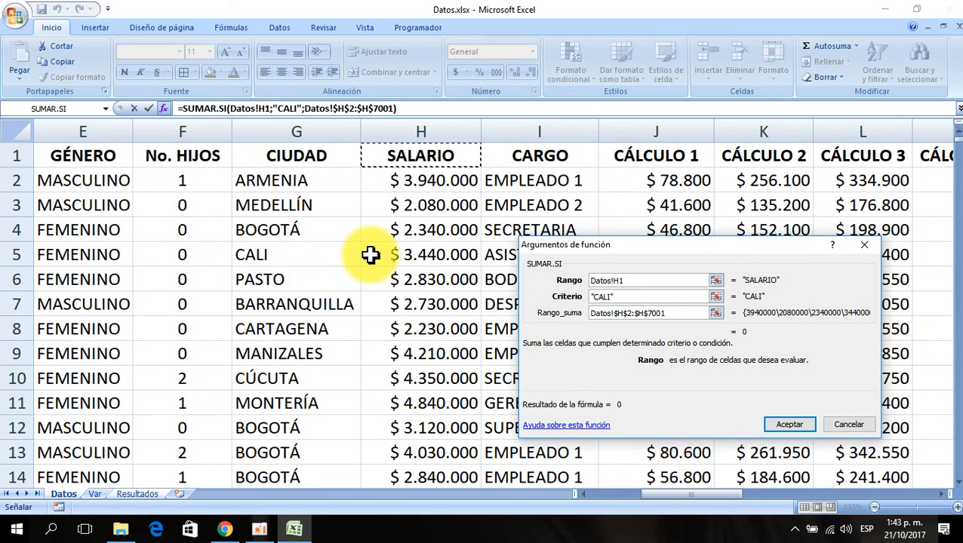
{"action": "key", "text": "Left"}
{"action": "key", "text": "Left"}
{"action": "key", "text": "Left"}
{"action": "key", "text": "Left"}
{"action": "key", "text": "Left"}
{"action": "key", "text": "Left"}
{"action": "key", "text": "Left"}
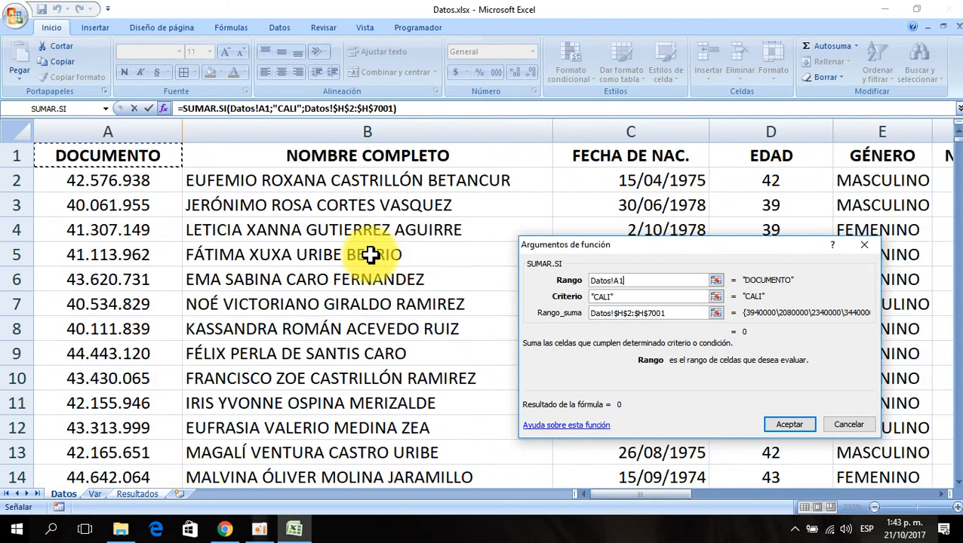
{"action": "key", "text": "Right"}
{"action": "key", "text": "Right"}
{"action": "key", "text": "Right"}
{"action": "key", "text": "Right"}
{"action": "key", "text": "Right"}
{"action": "key", "text": "Right"}
{"action": "key", "text": "Right"}
{"action": "key", "text": "Right"}
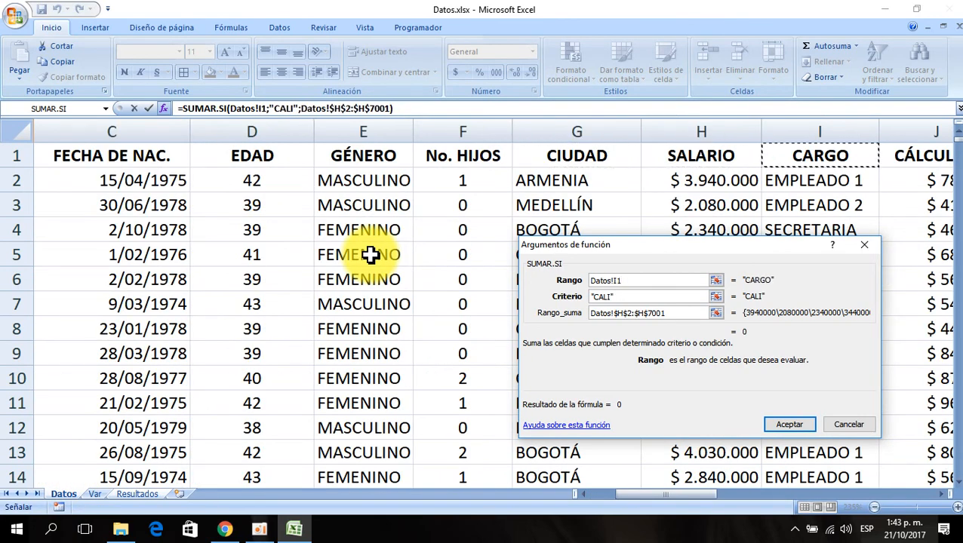
{"action": "key", "text": "Left"}
{"action": "key", "text": "Left"}
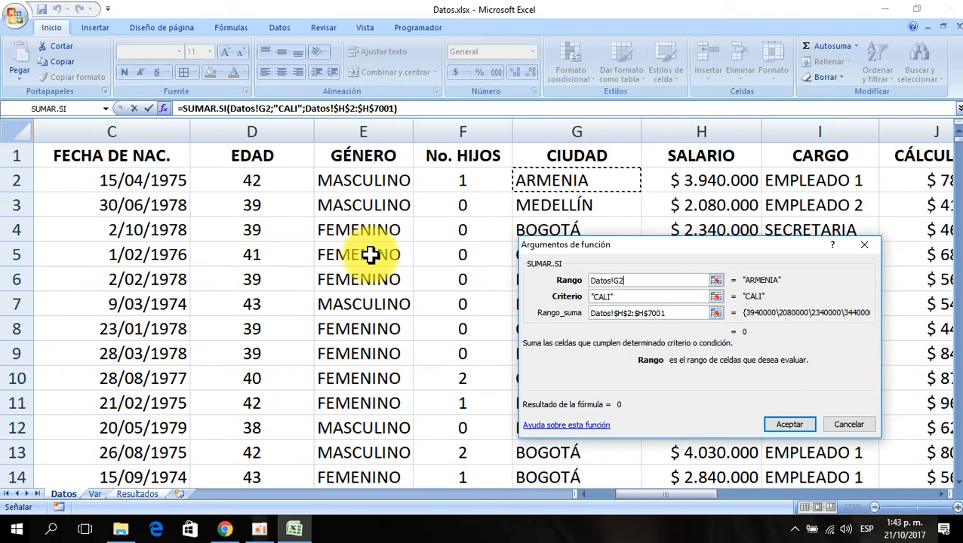
{"action": "key", "text": "ctrl+shift+Down"}
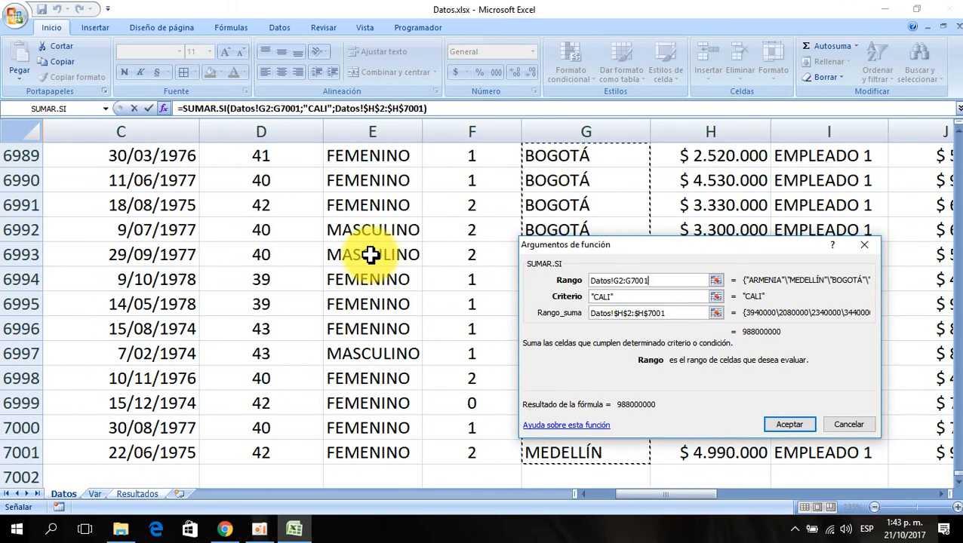
{"action": "key", "text": "F4"}
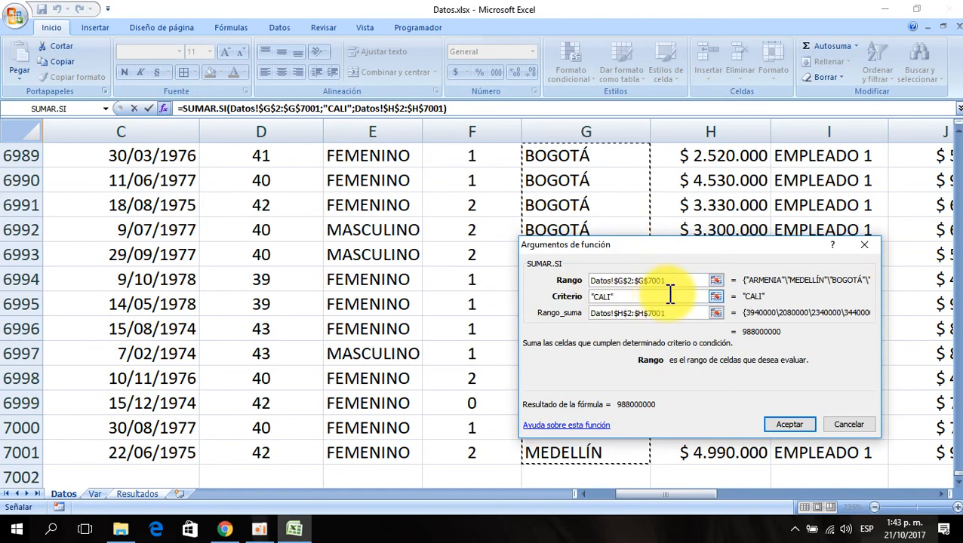
{"action": "left_click", "coordinate": [788, 424]}
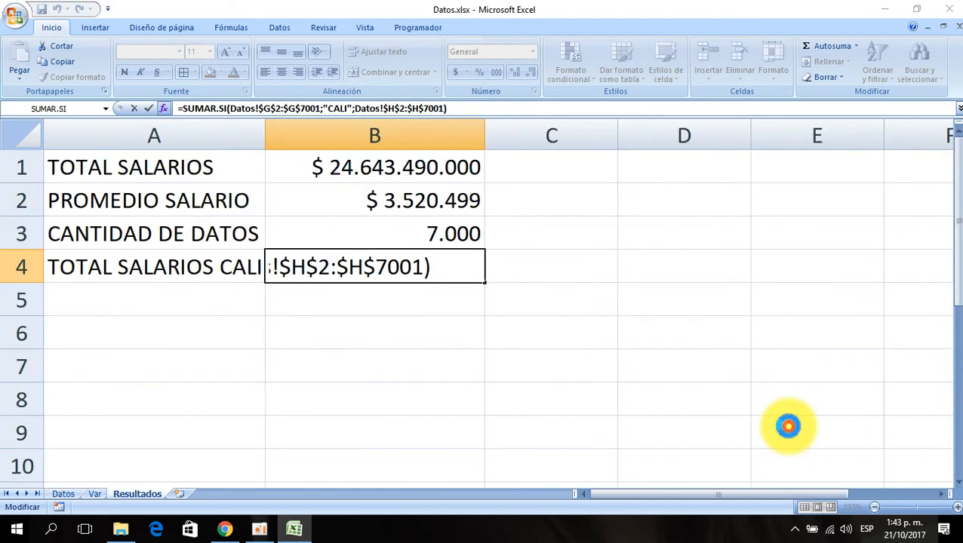
- Copy the currency format from B1 to B4 with the format painter and widen column A slightly
{"action": "left_click", "coordinate": [395, 169]}
{"action": "left_click", "coordinate": [73, 77]}
{"action": "left_click", "coordinate": [393, 264]}
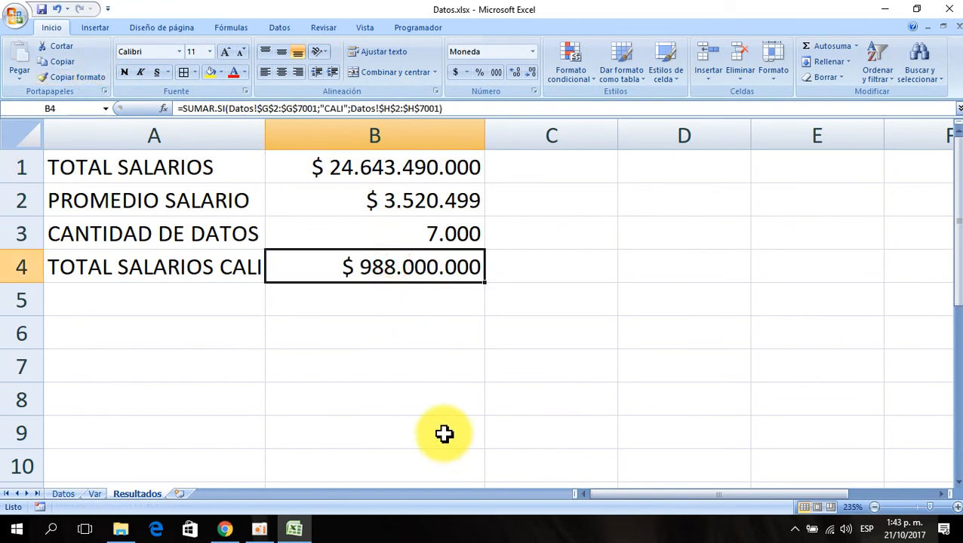
{"action": "left_click", "coordinate": [83, 300]}
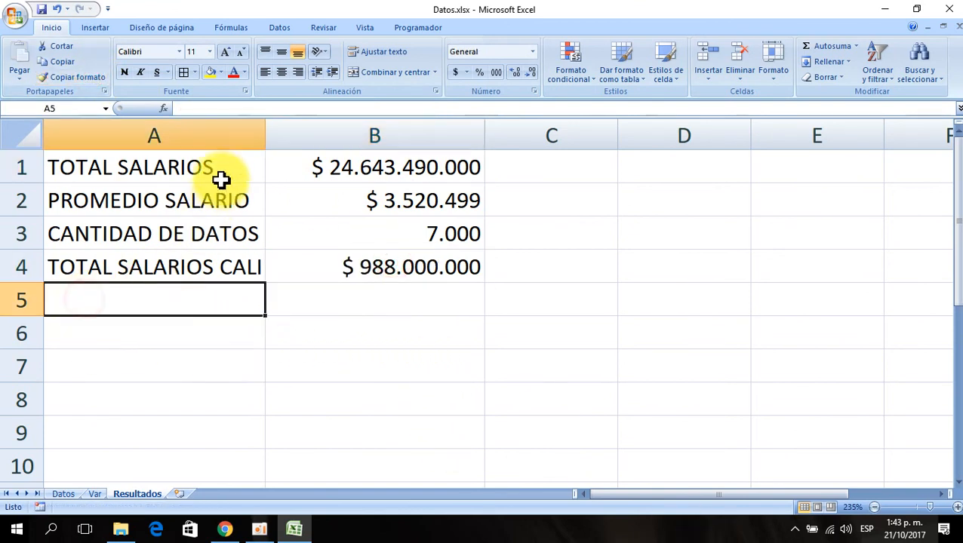
{"action": "left_click_drag", "start_coordinate": [264, 136], "coordinate": [276, 137]}
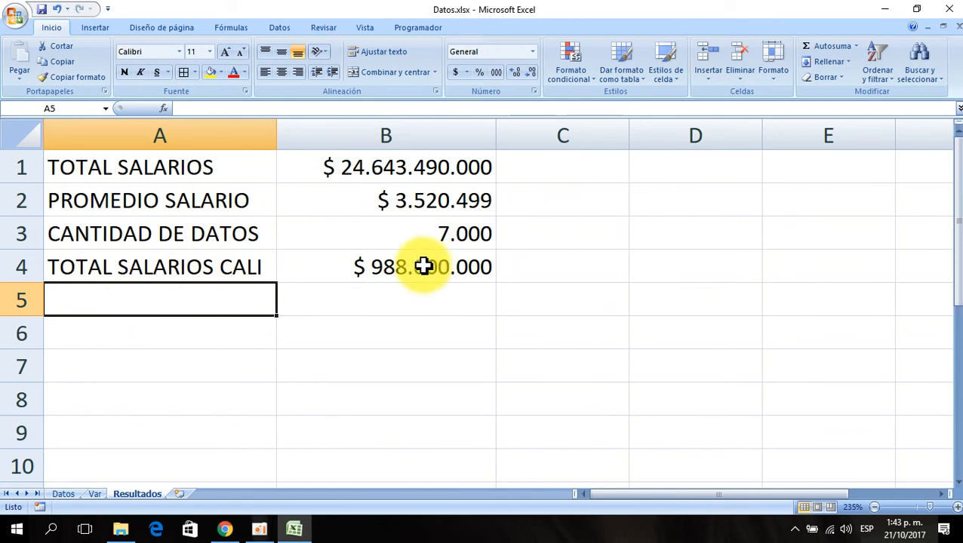
- Check the gender column in the Datos sheet, then return to Resultados
{"action": "left_click", "coordinate": [63, 493]}
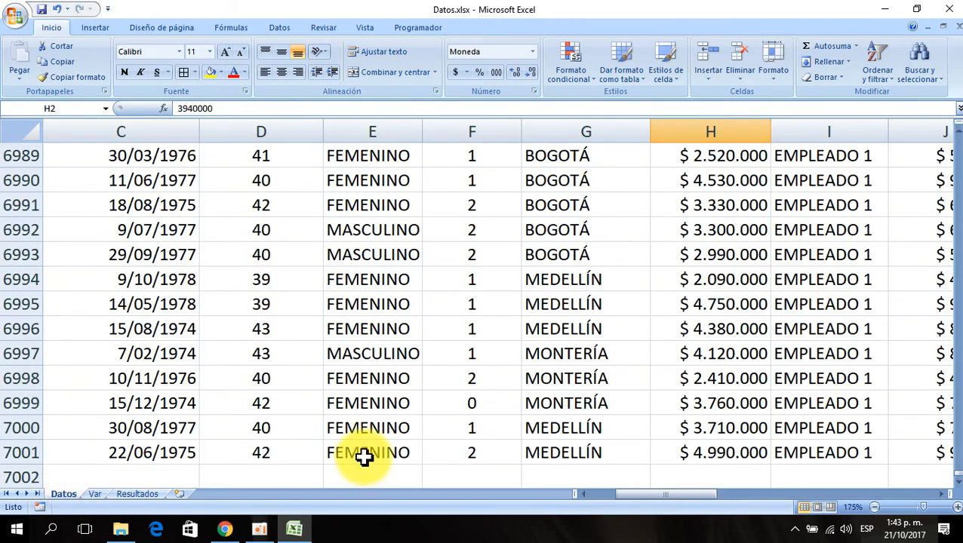
{"action": "left_click", "coordinate": [387, 254]}
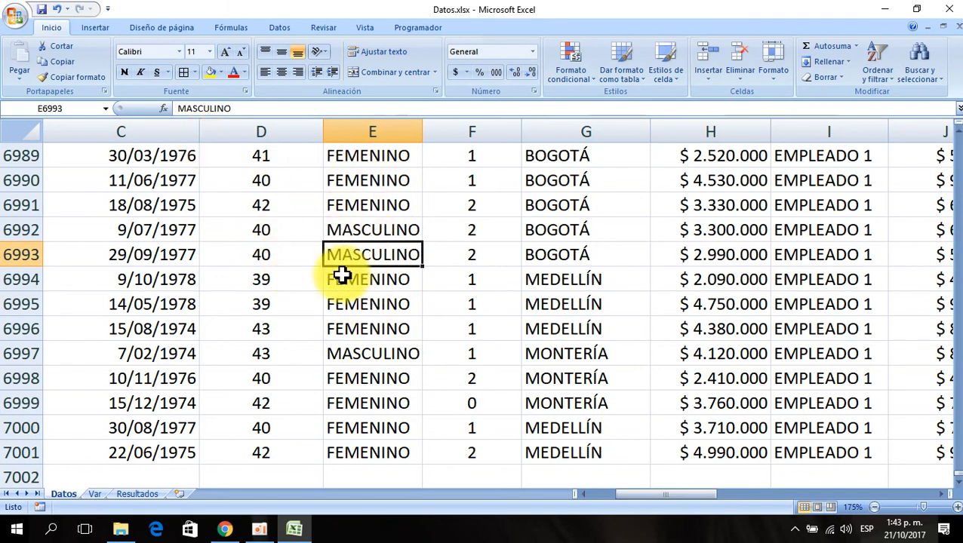
{"action": "left_click", "coordinate": [142, 495]}
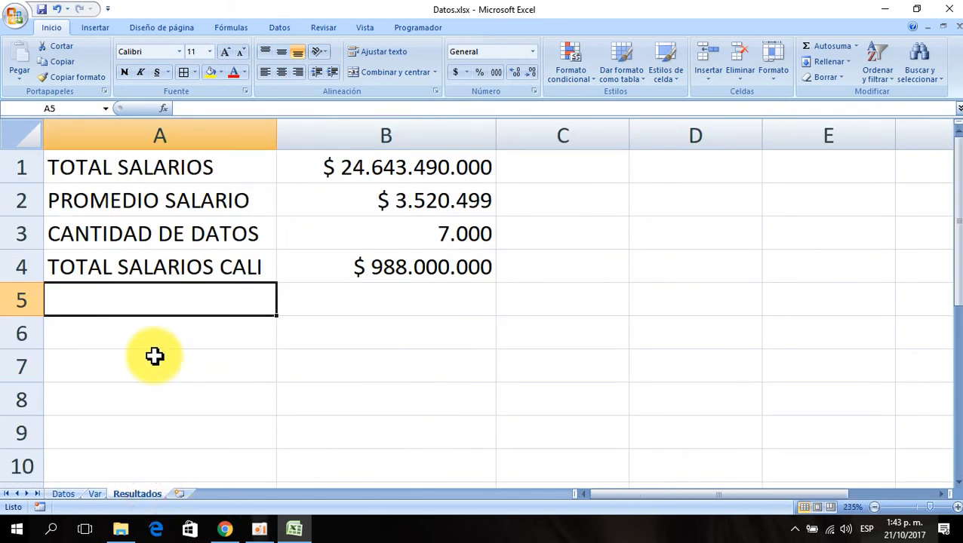
- Enter "PROMEDIO SALARIOS MUJERES" in A5 and widen column A to fit the label
{"action": "type", "text": "PROMEDIO SALARIOS MUJERES"}
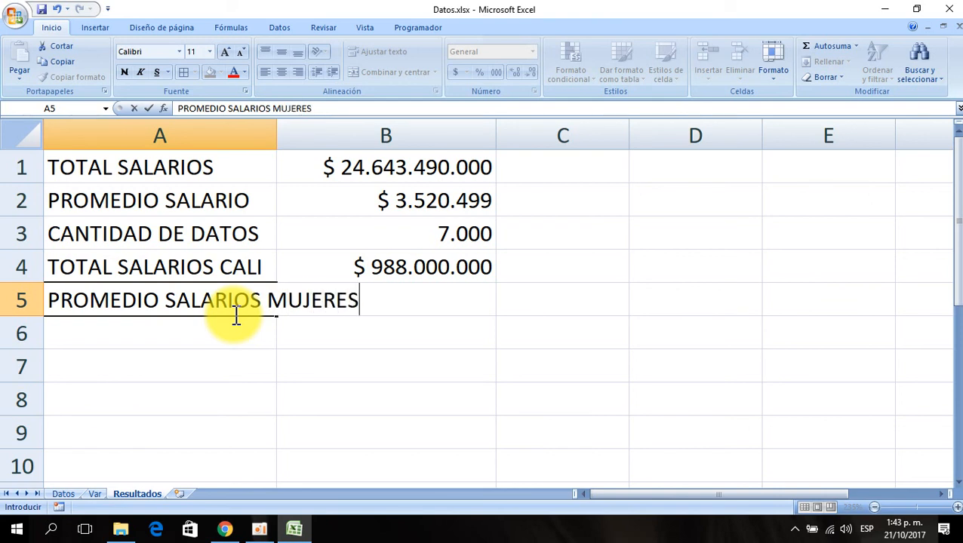
{"action": "key", "text": "Return"}
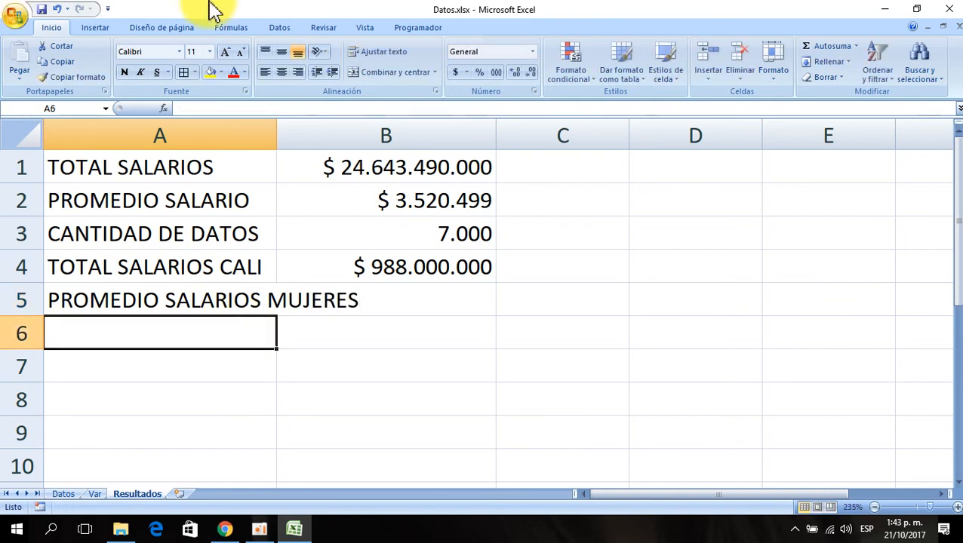
{"action": "left_click_drag", "start_coordinate": [277, 125], "coordinate": [362, 142]}
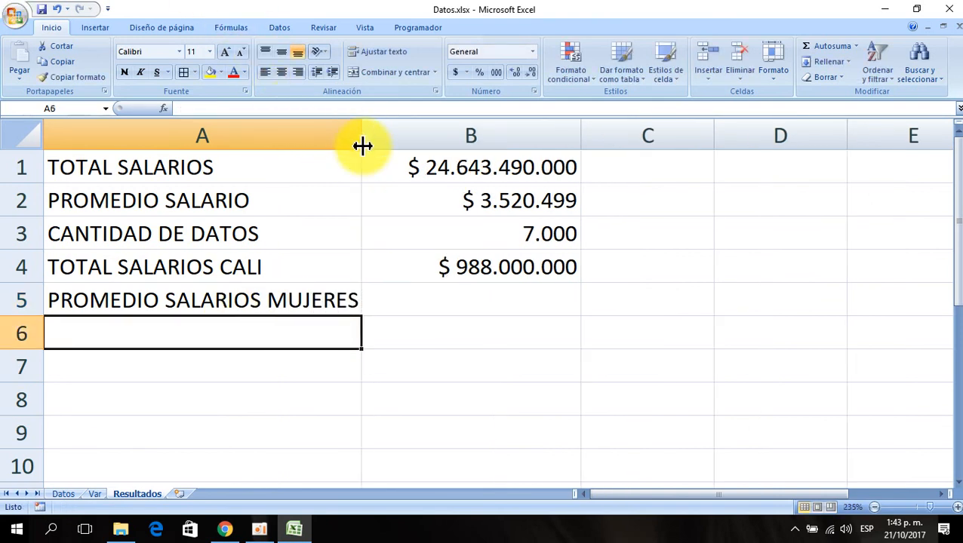
- Copy B4's currency format onto B5 with the format painter
{"action": "left_click", "coordinate": [504, 296]}
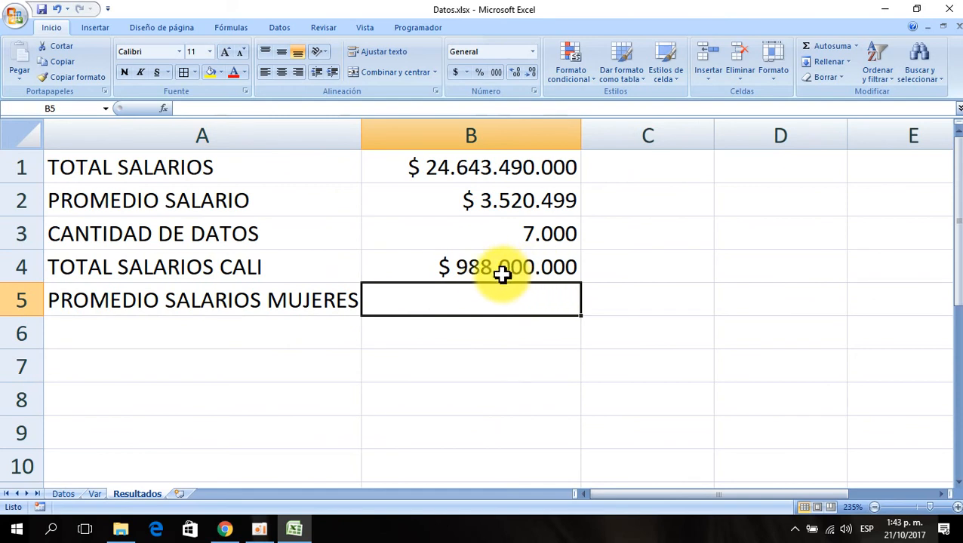
{"action": "left_click", "coordinate": [458, 269]}
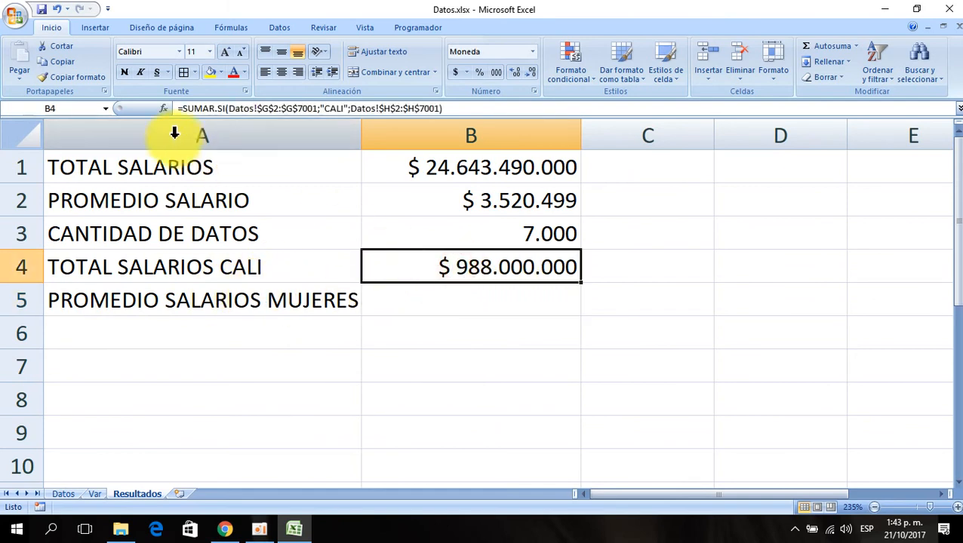
{"action": "left_click", "coordinate": [85, 77]}
{"action": "left_click", "coordinate": [458, 302]}
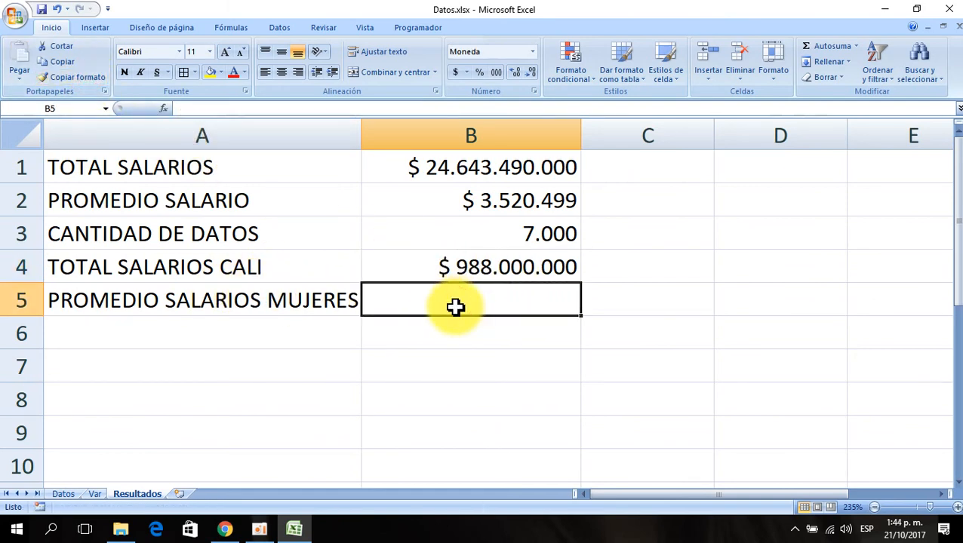
- Insert the PROMEDIO.SI function in B5 through the Insert Function dialog
{"action": "left_click", "coordinate": [163, 110]}
{"action": "left_click", "coordinate": [576, 313]}
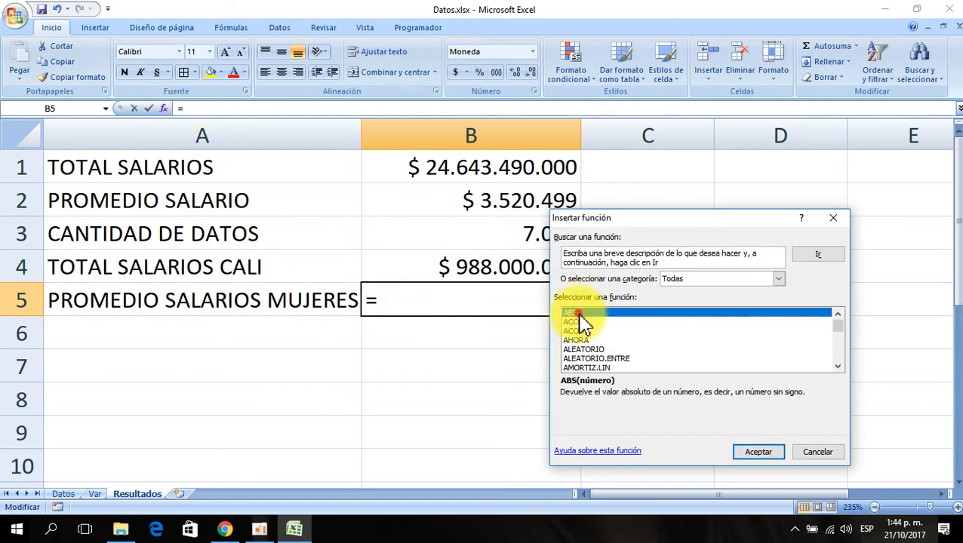
{"action": "type", "text": "promedio"}
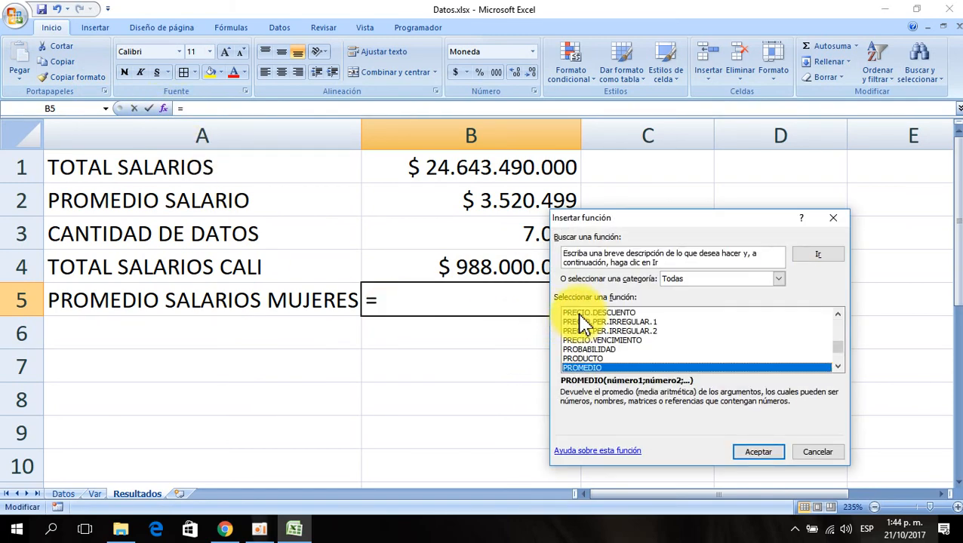
{"action": "left_click", "coordinate": [837, 367]}
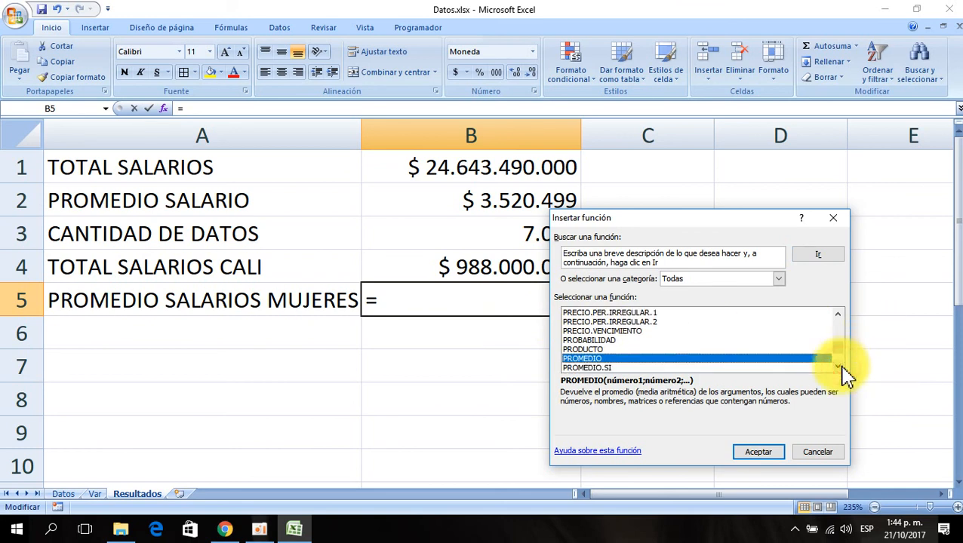
{"action": "left_click", "coordinate": [594, 368]}
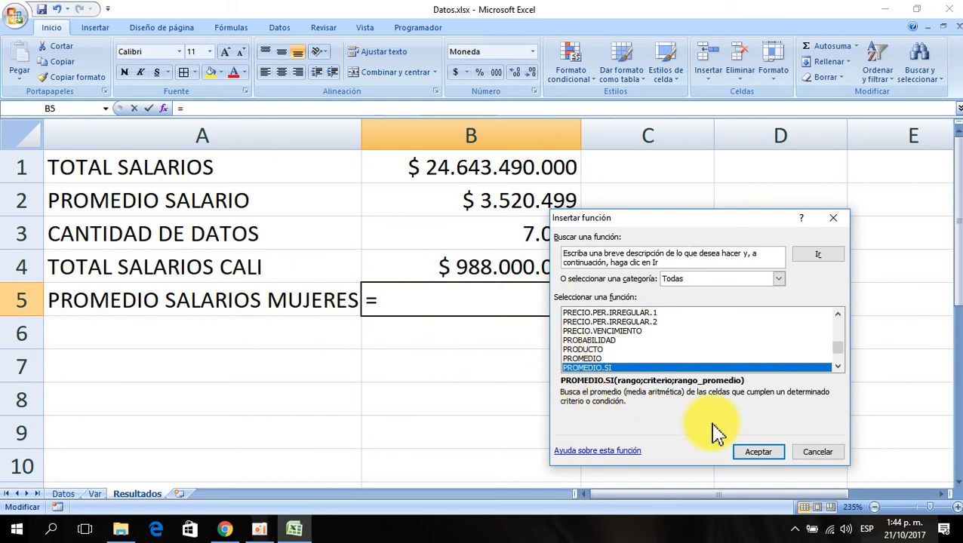
{"action": "left_click", "coordinate": [759, 452]}
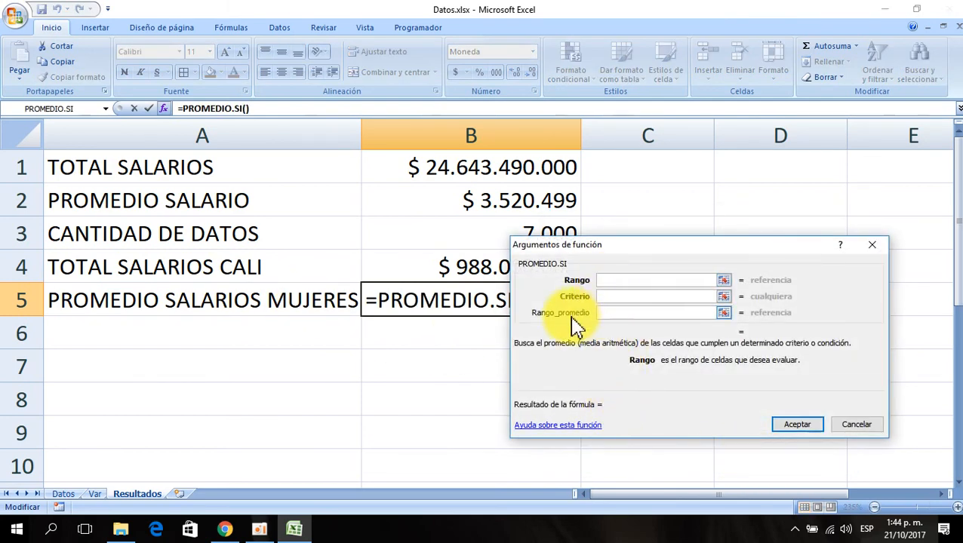
- Set the Rango_promedio argument to the absolute salary range Datos!$H$2:$H$7001
{"action": "left_click", "coordinate": [604, 313]}
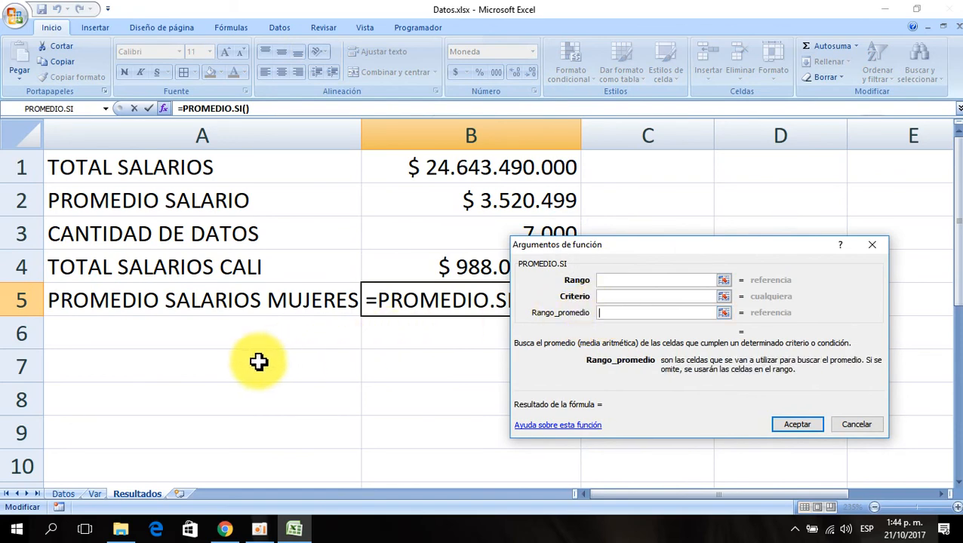
{"action": "left_click", "coordinate": [63, 495]}
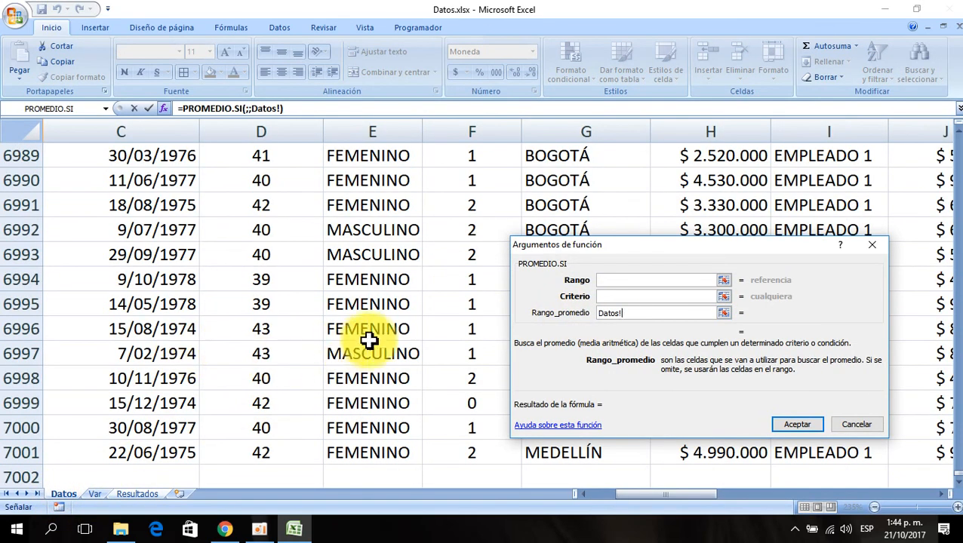
{"action": "left_click", "coordinate": [698, 200]}
{"action": "key", "text": "End"}
{"action": "key", "text": "Up"}
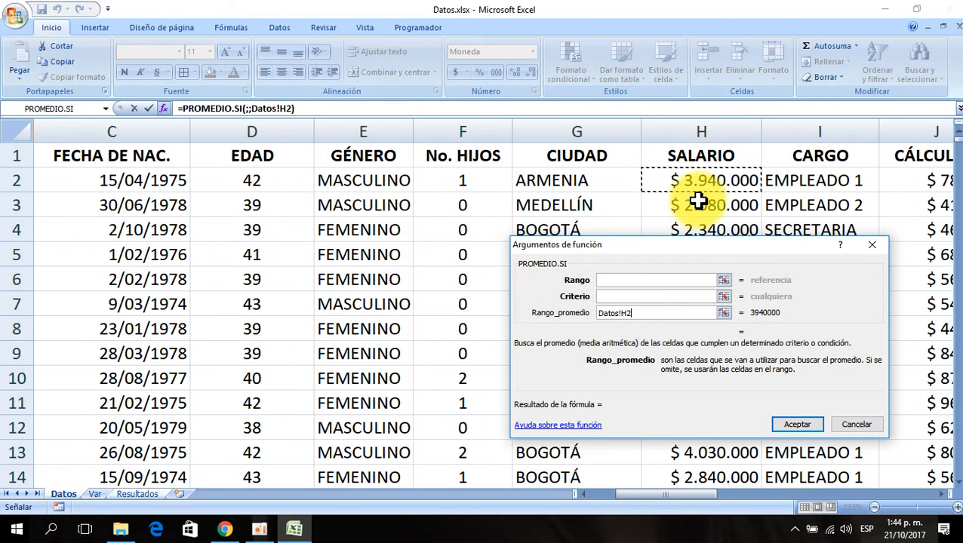
{"action": "key", "text": "ctrl+shift+Down"}
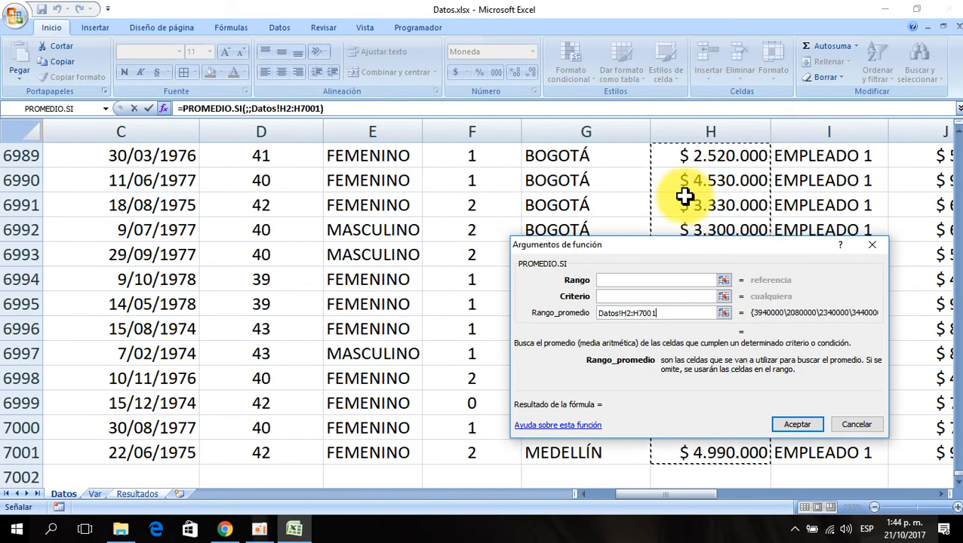
{"action": "key", "text": "F4"}
- Set the PROMEDIO.SI criterion to FEMENINO
{"action": "left_click", "coordinate": [625, 296]}
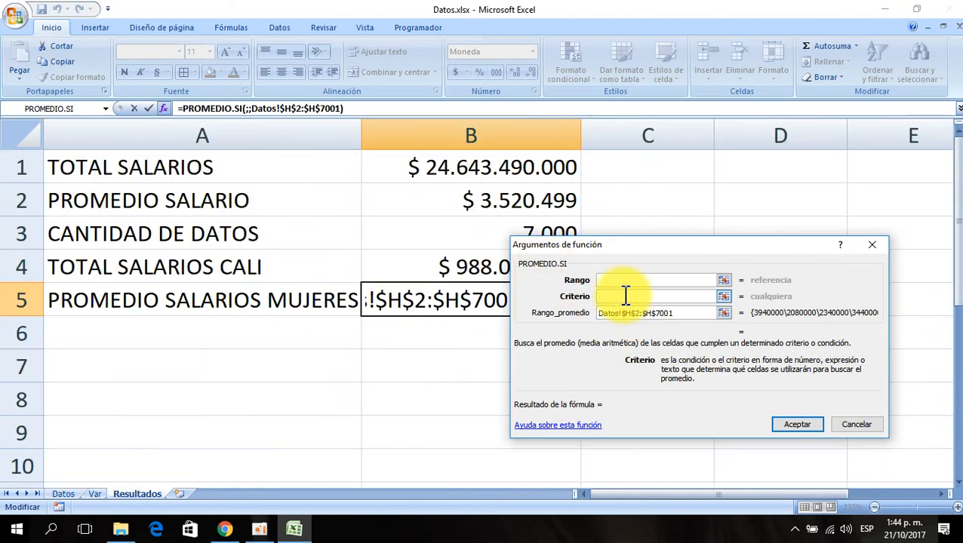
{"action": "type", "text": "FEM"}
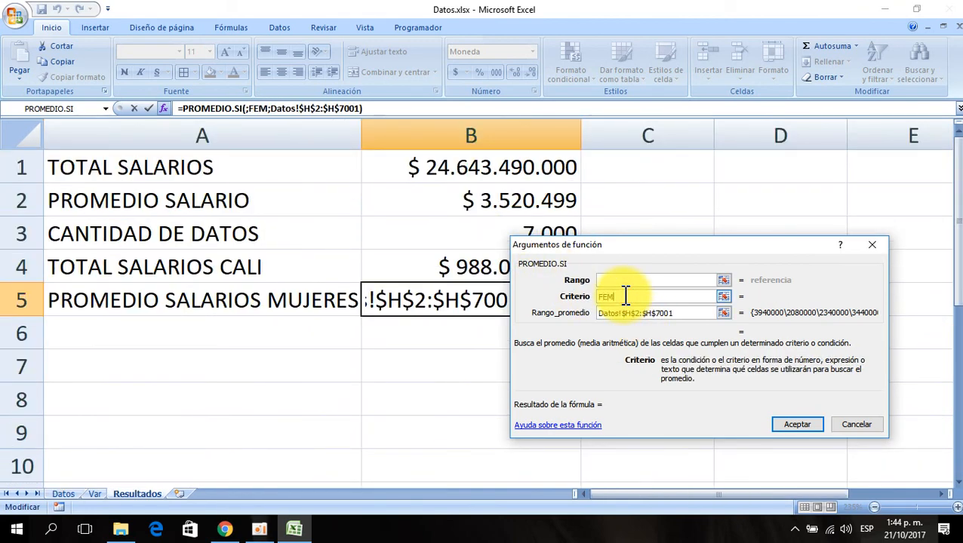
{"action": "type", "text": "ENINO"}
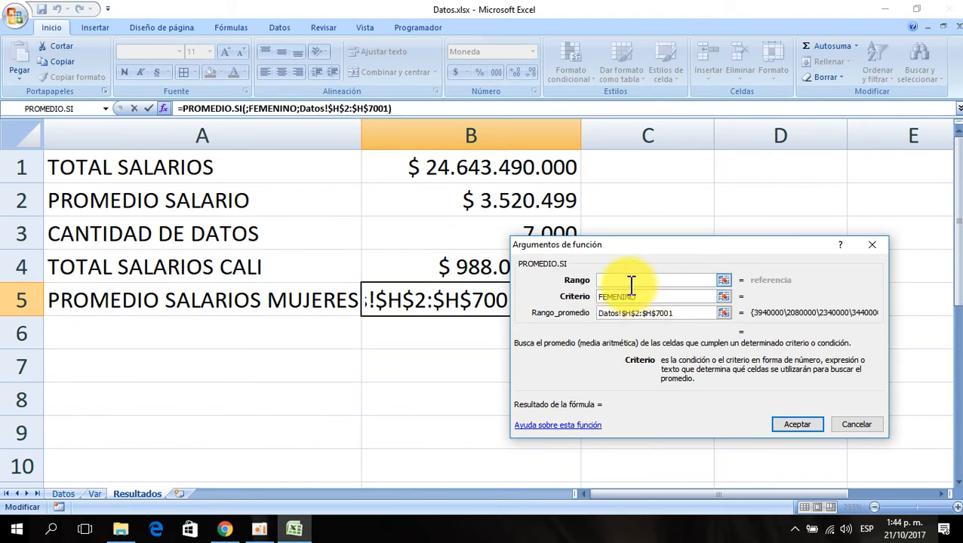
- Set the PROMEDIO.SI Rango argument to the absolute gender range Datos!$E$2:$E$7001 and confirm the formula in B5
{"action": "left_click", "coordinate": [625, 279]}
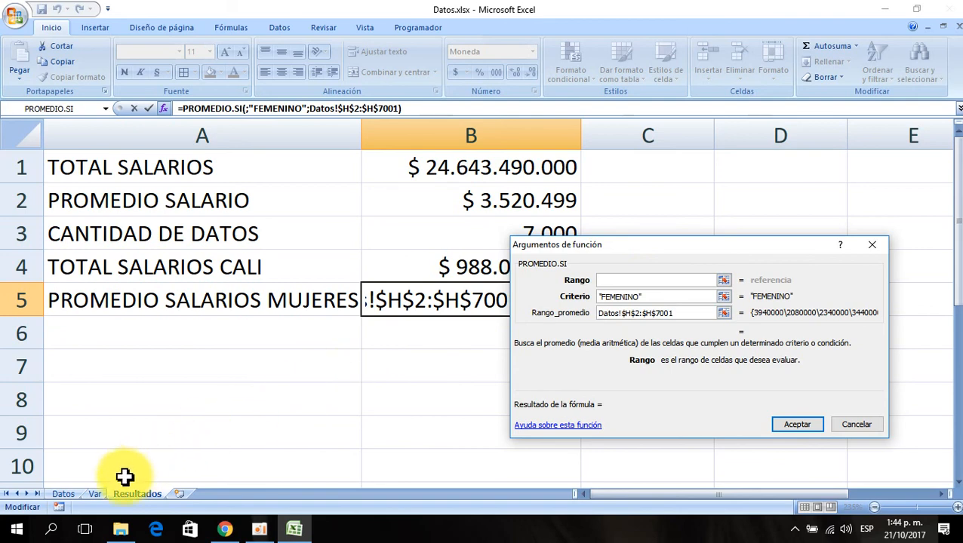
{"action": "left_click", "coordinate": [67, 496]}
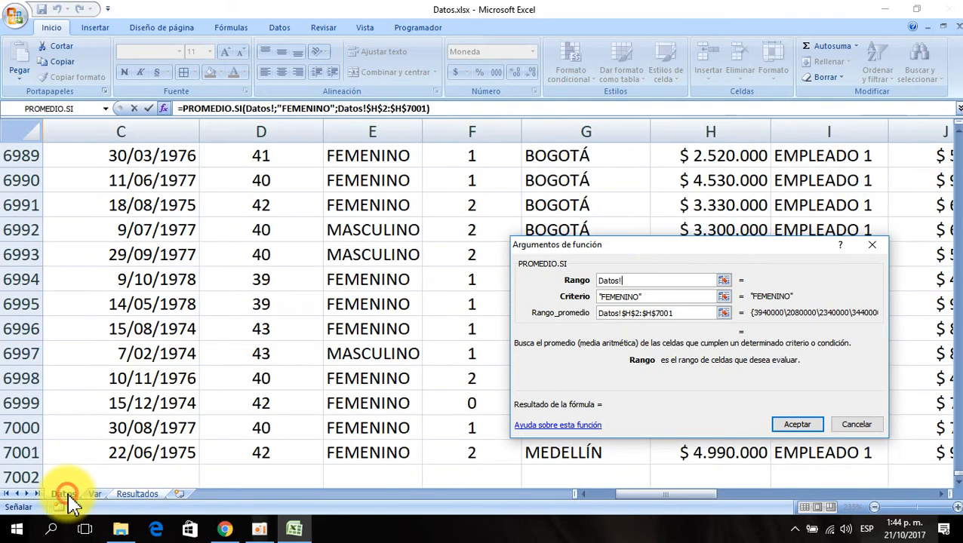
{"action": "left_click", "coordinate": [327, 304]}
{"action": "key", "text": "ctrl+Up"}
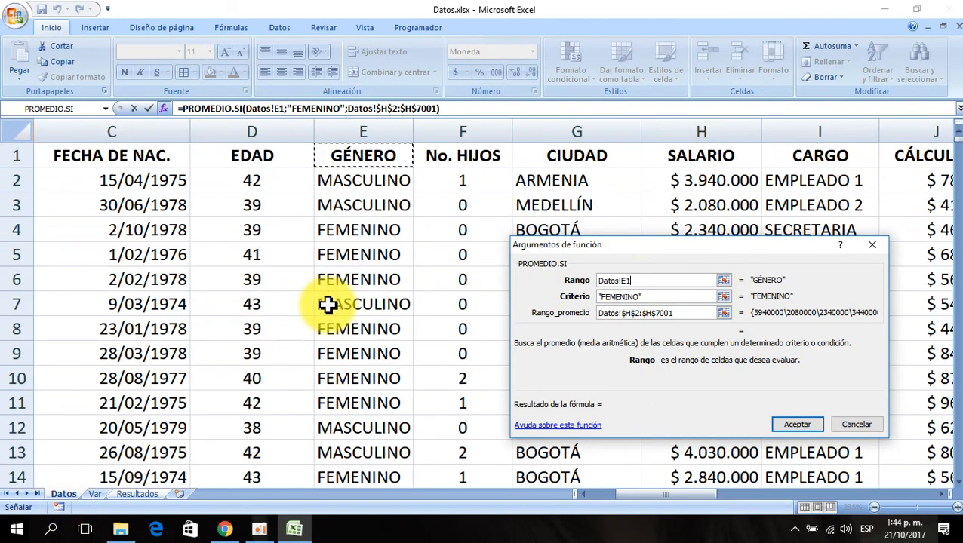
{"action": "key", "text": "ctrl+shift+Down"}
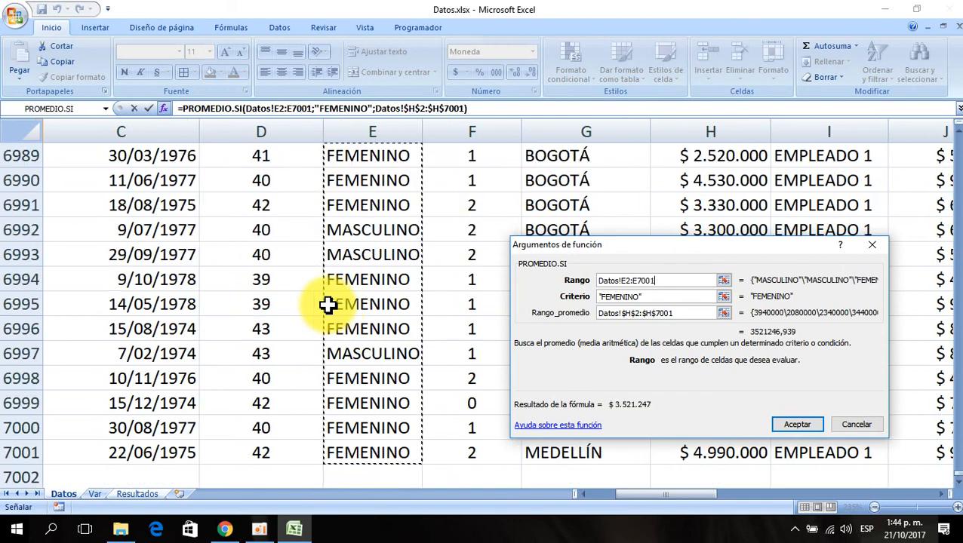
{"action": "key", "text": "F4"}
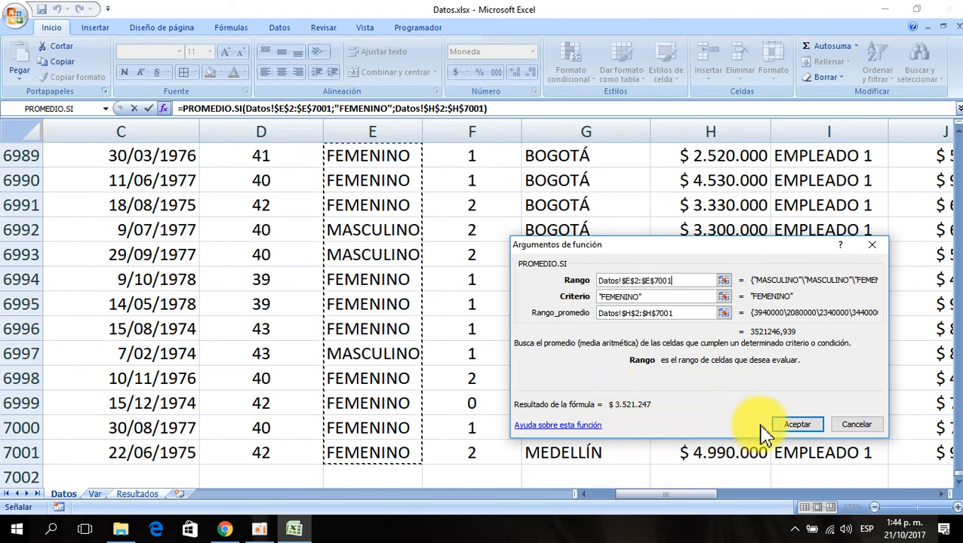
{"action": "left_click", "coordinate": [797, 425]}
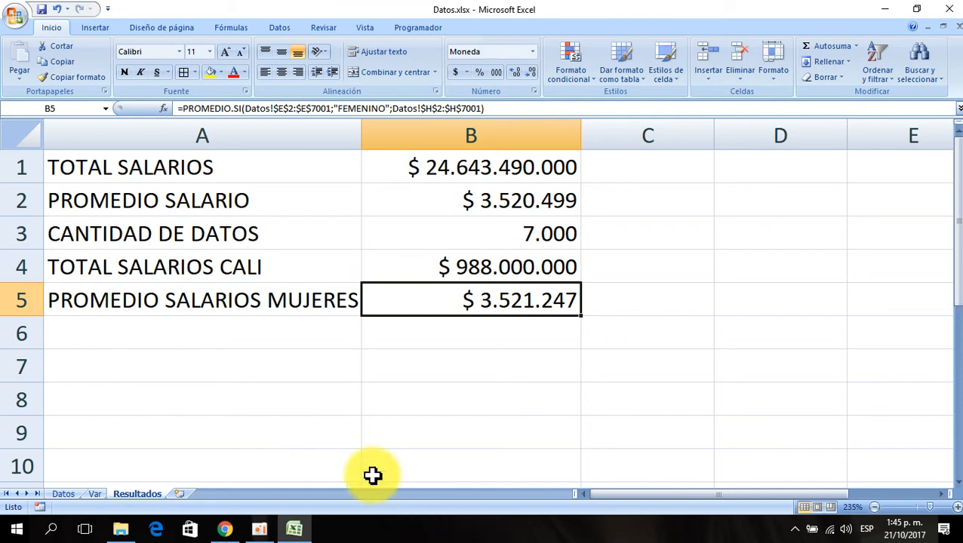
- Label cell A6 of the Resultados sheet as CANTIDAD DE MUJERES
{"action": "left_click", "coordinate": [157, 338]}
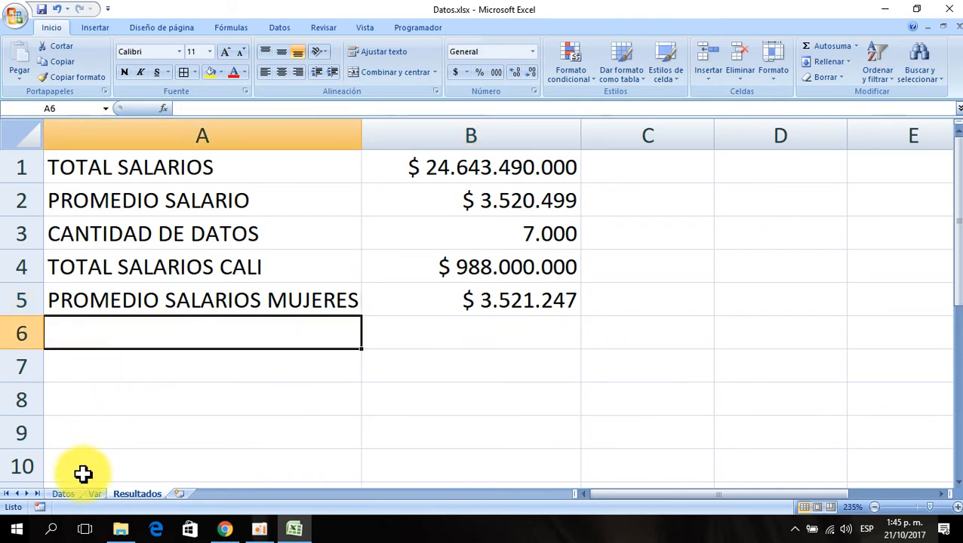
{"action": "left_click", "coordinate": [63, 494]}
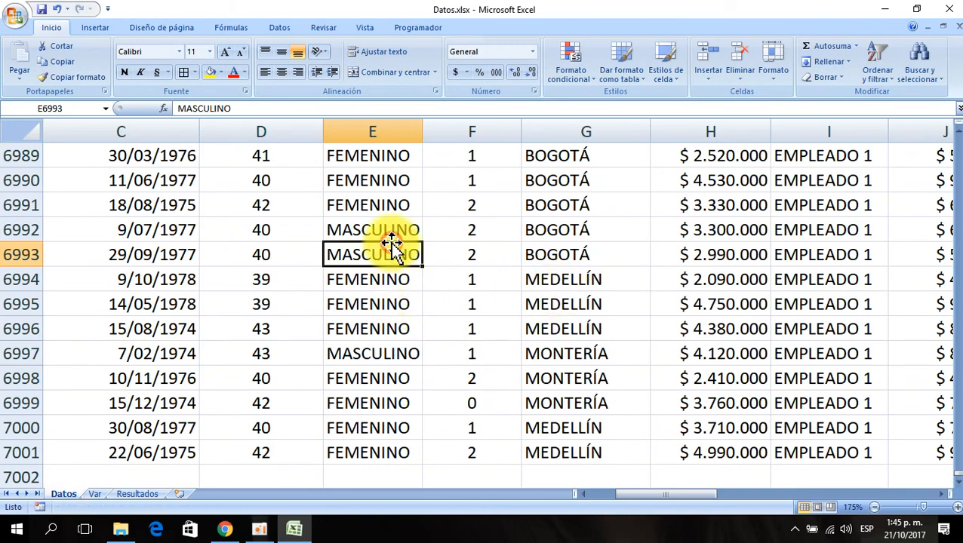
{"action": "key", "text": "ctrl+Up"}
{"action": "key", "text": "Down"}
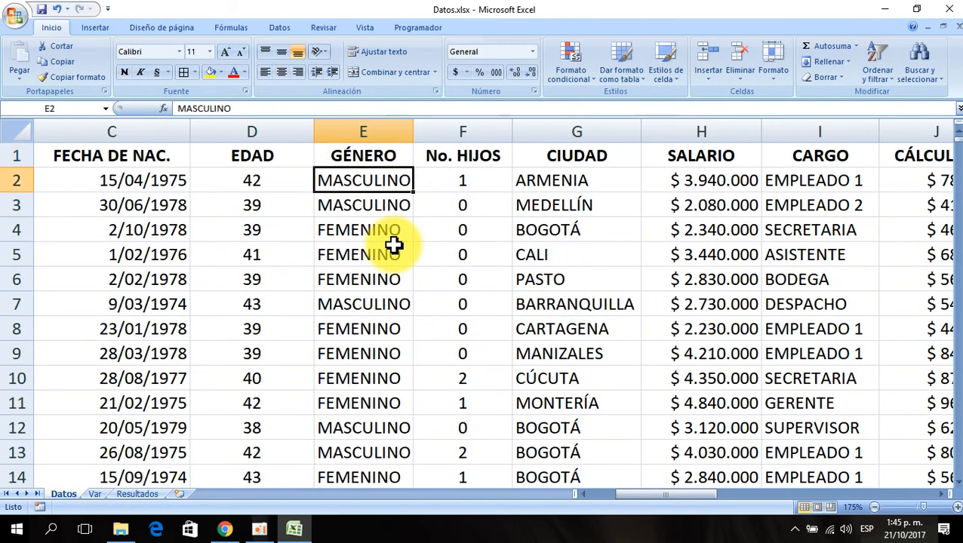
{"action": "left_click", "coordinate": [138, 494]}
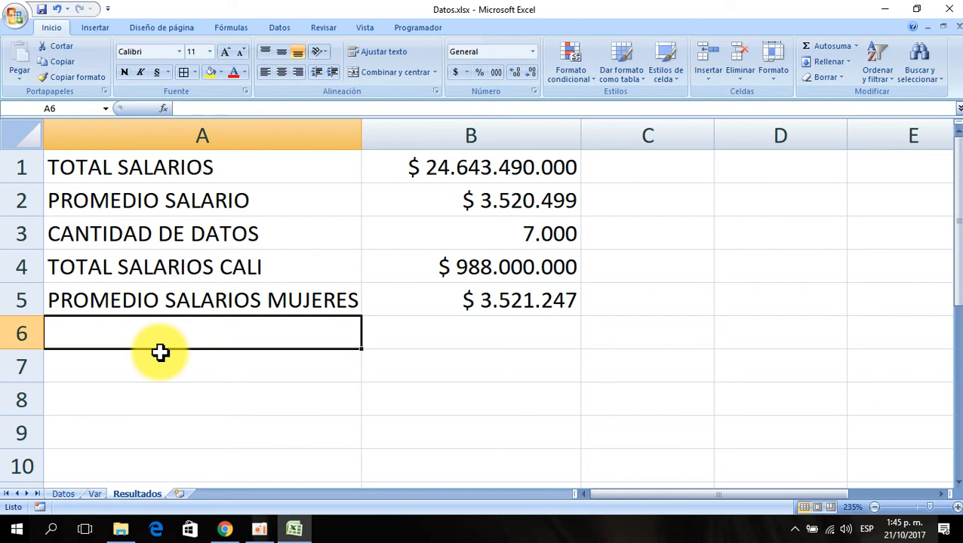
{"action": "type", "text": "CANTIDAD DE M"}
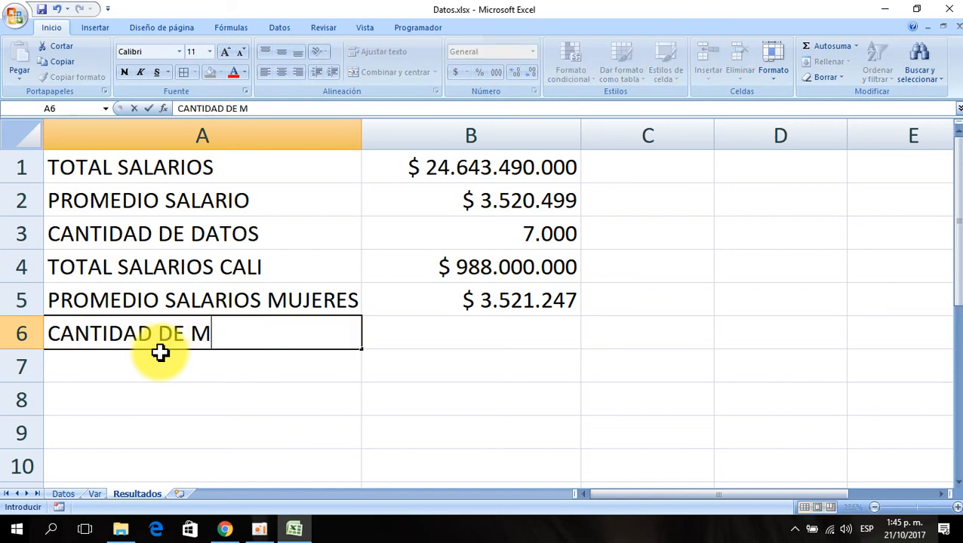
{"action": "type", "text": "UJERES"}
{"action": "key", "text": "Return"}
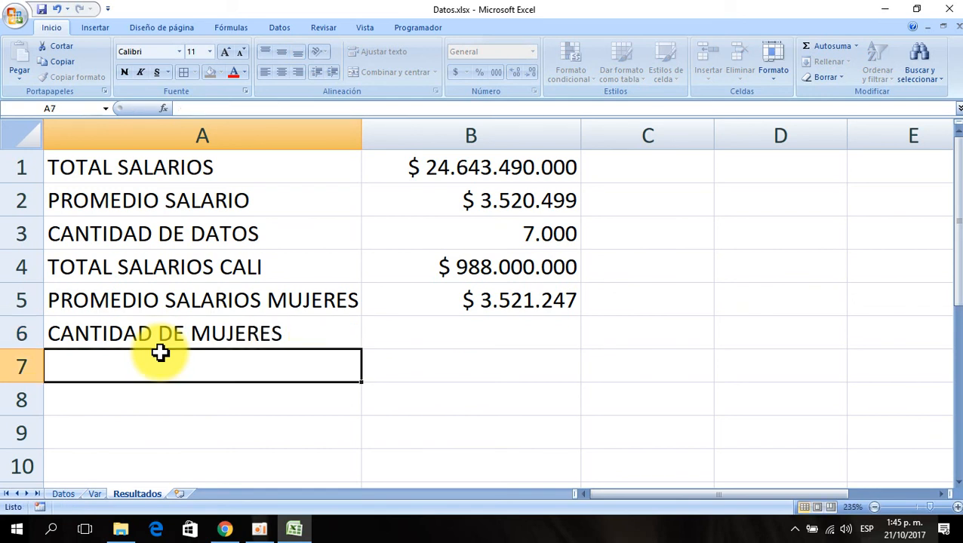
- Copy B3's number format onto B6 with the format painter
{"action": "key", "text": "Up"}
{"action": "key", "text": "Right"}
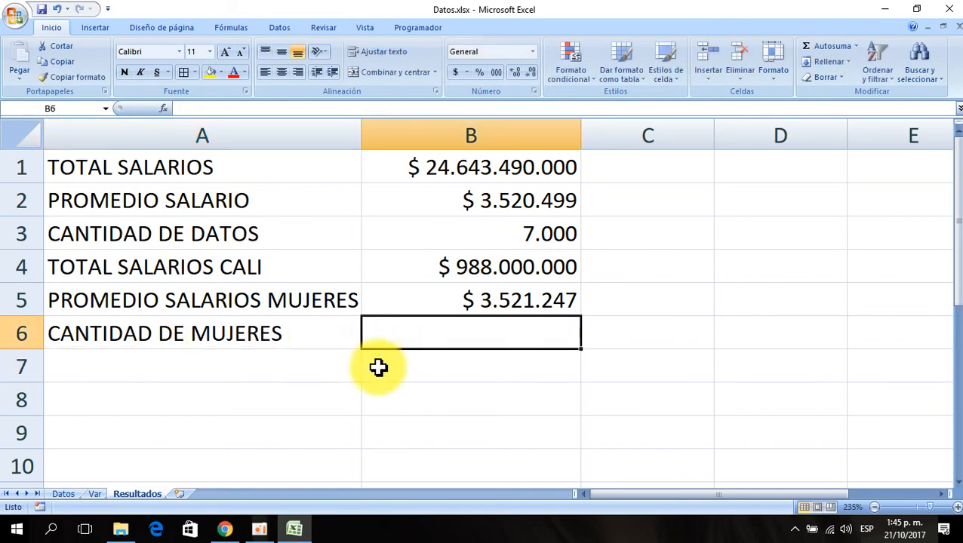
{"action": "left_click", "coordinate": [538, 230]}
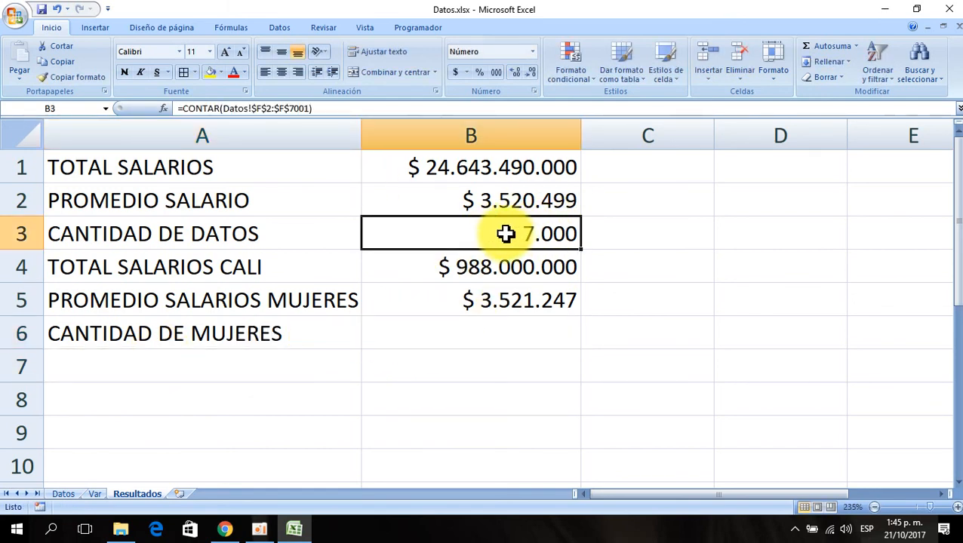
{"action": "left_click", "coordinate": [91, 83]}
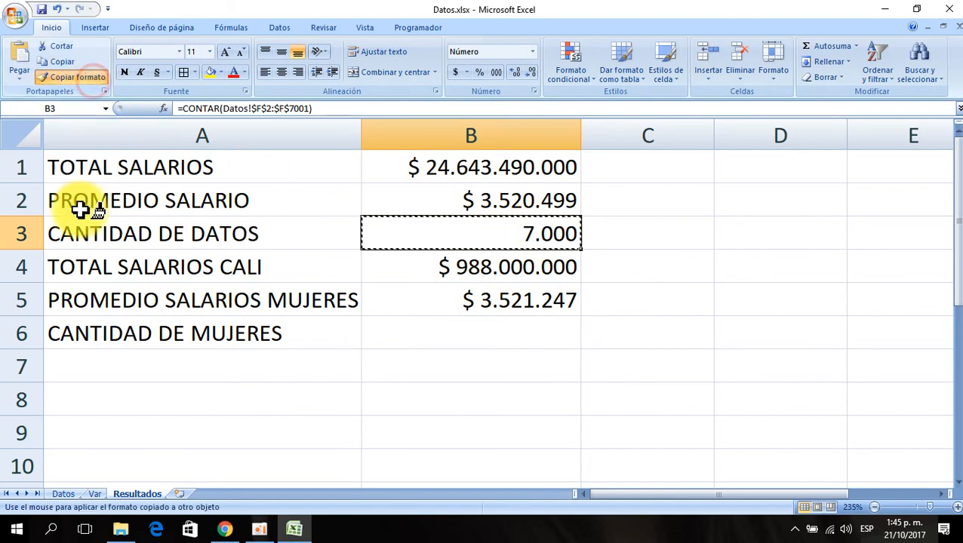
{"action": "left_click", "coordinate": [410, 336]}
- Insert the CONTAR.SI function in B6 through the Insert Function dialog
{"action": "left_click", "coordinate": [164, 109]}
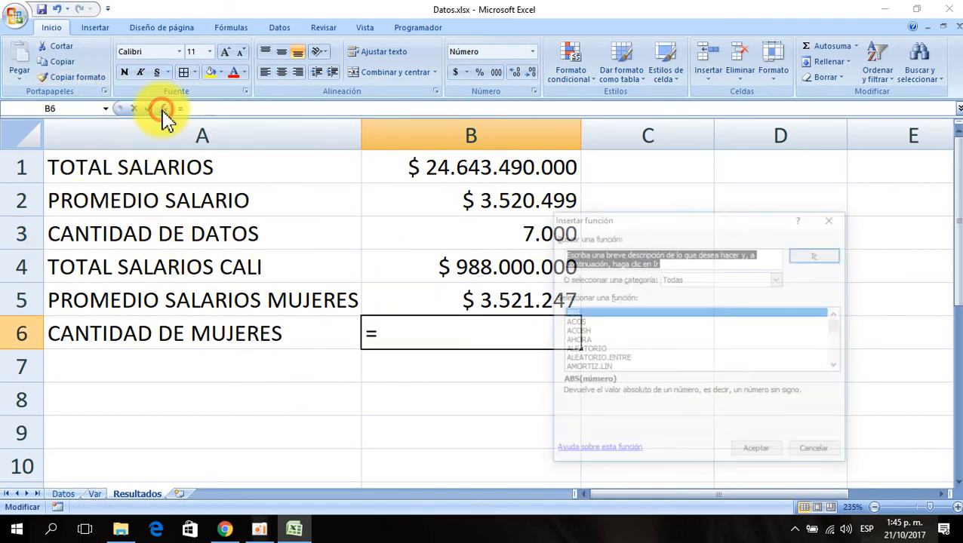
{"action": "left_click", "coordinate": [578, 314]}
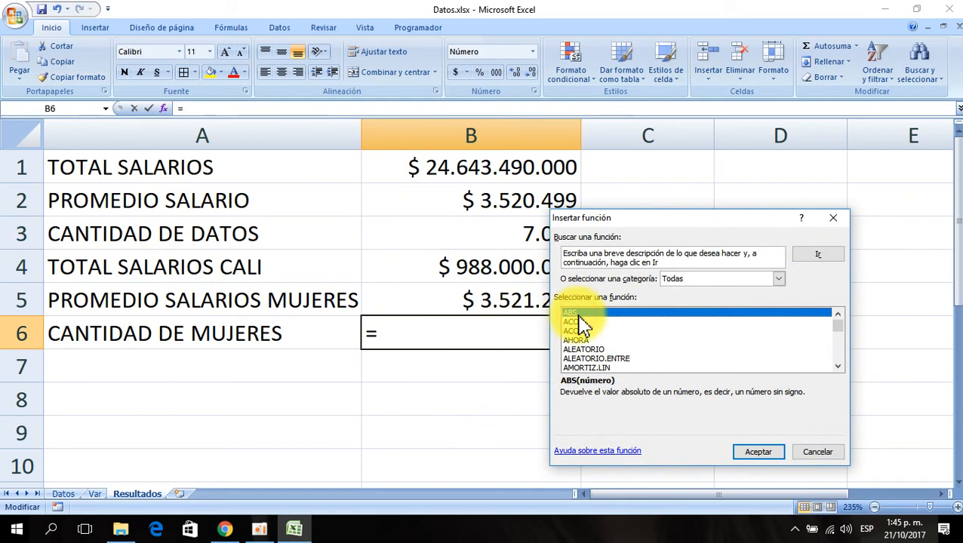
{"action": "type", "text": "contar.si"}
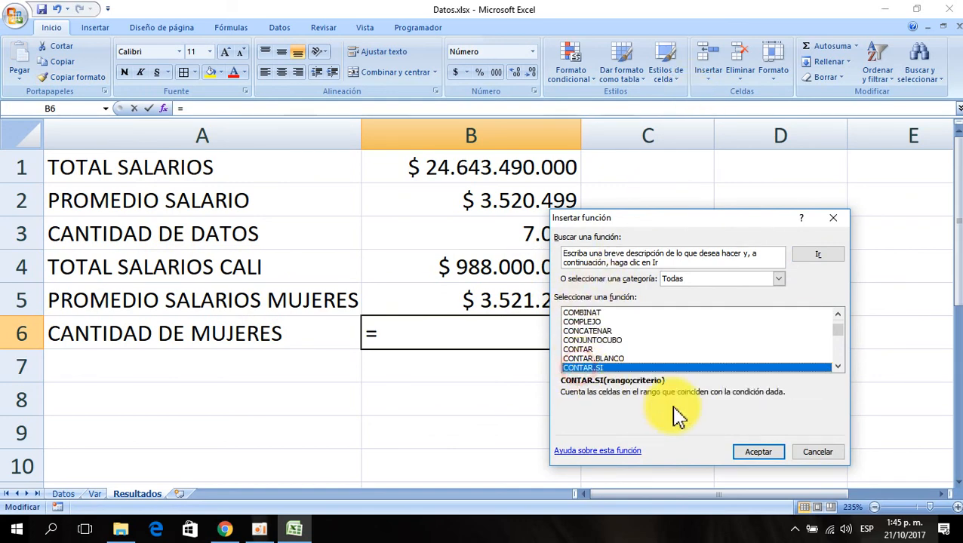
{"action": "left_click", "coordinate": [759, 452]}
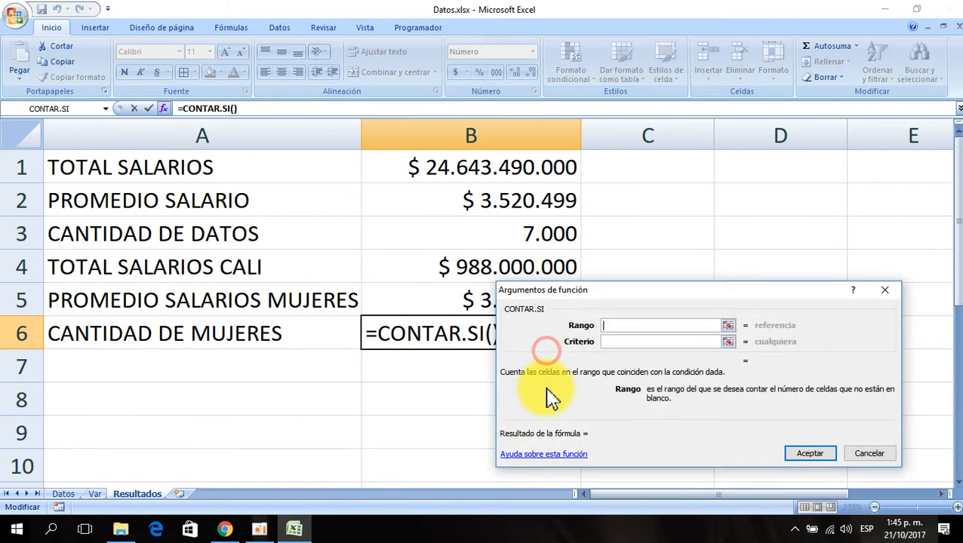
- Set the CONTAR.SI criterion to FEMENINO and its range to Datos!$E$2:$E$7001, then confirm the formula
{"action": "left_click", "coordinate": [625, 342]}
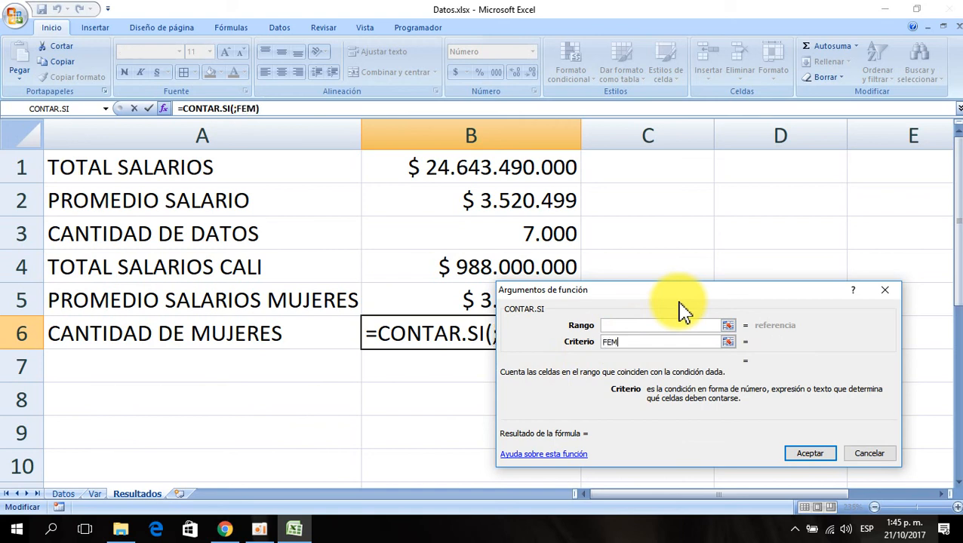
{"action": "type", "text": "FEMENINO"}
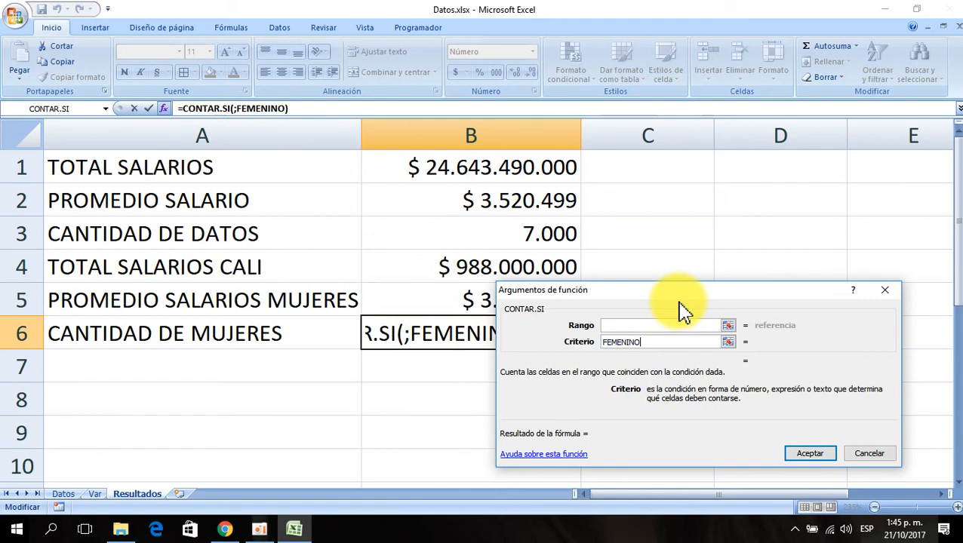
{"action": "left_click", "coordinate": [678, 326]}
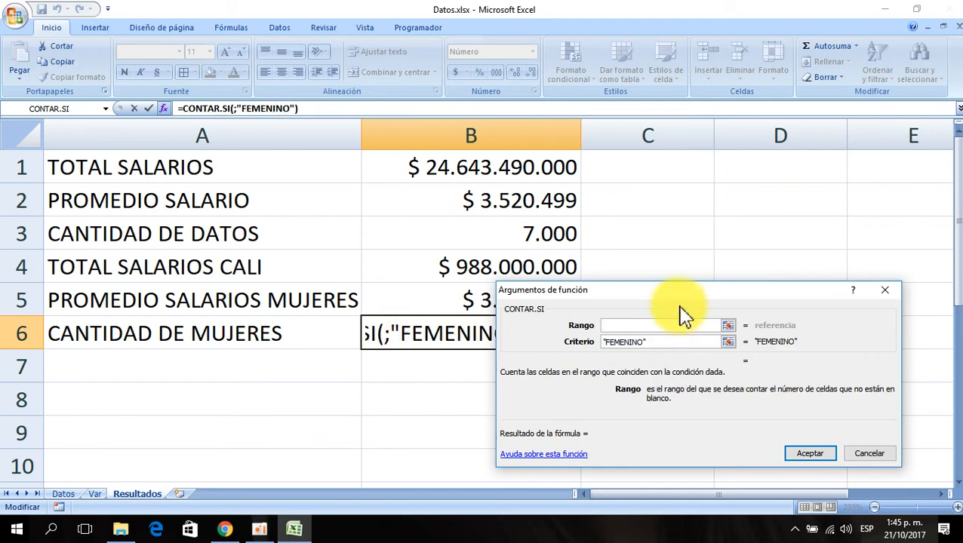
{"action": "left_click", "coordinate": [64, 494]}
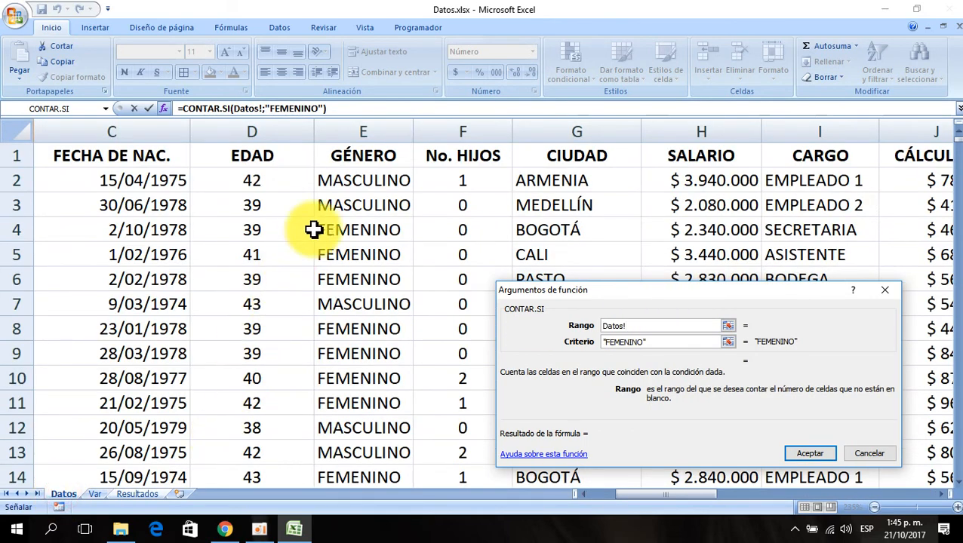
{"action": "left_click", "coordinate": [348, 181]}
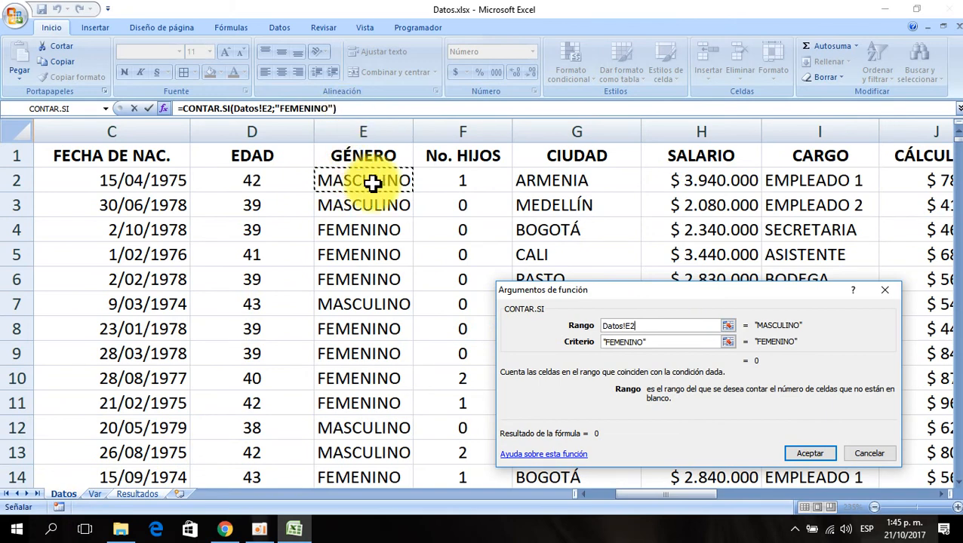
{"action": "key", "text": "ctrl+shift+Down"}
{"action": "key", "text": "F4"}
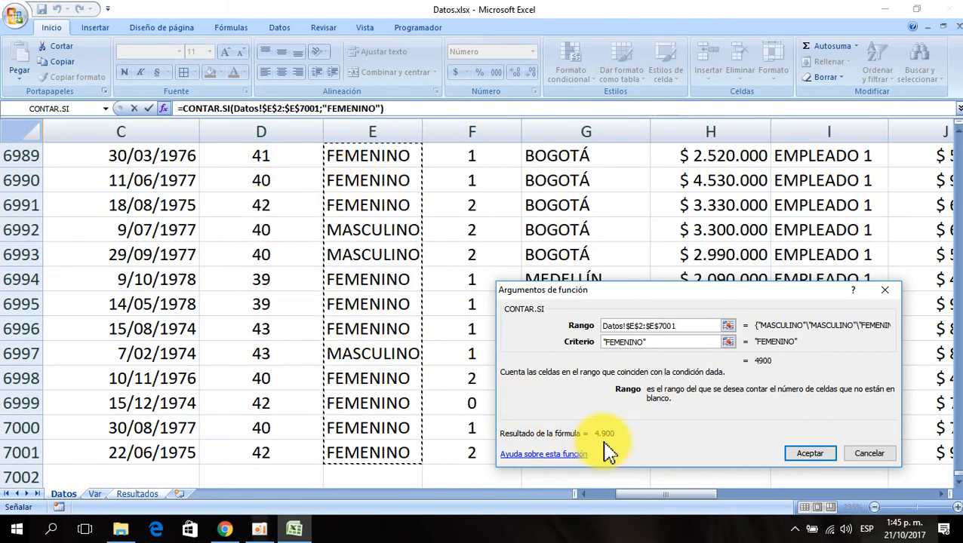
{"action": "left_click", "coordinate": [811, 454]}
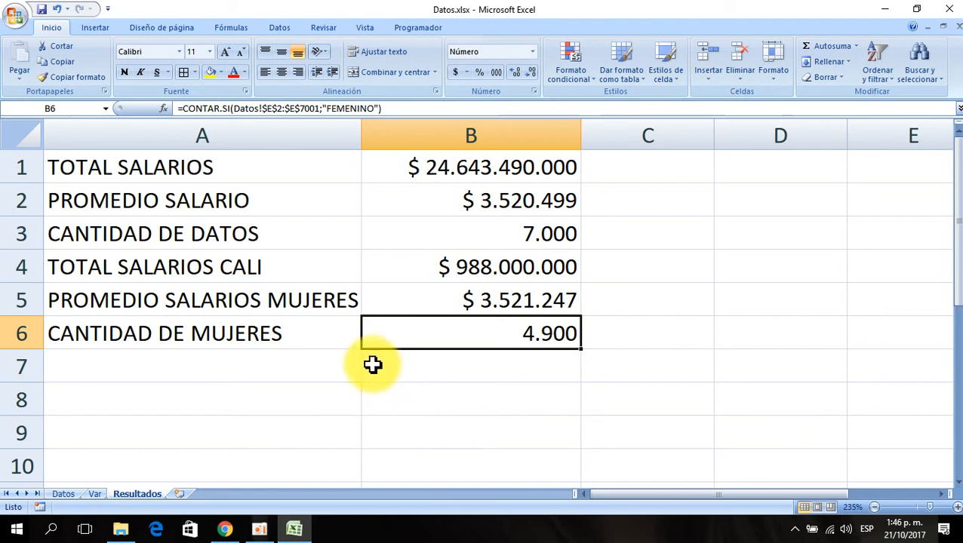
- Label cell A7 as CANTIDAD DE HOMBRES
{"action": "left_click", "coordinate": [90, 361]}
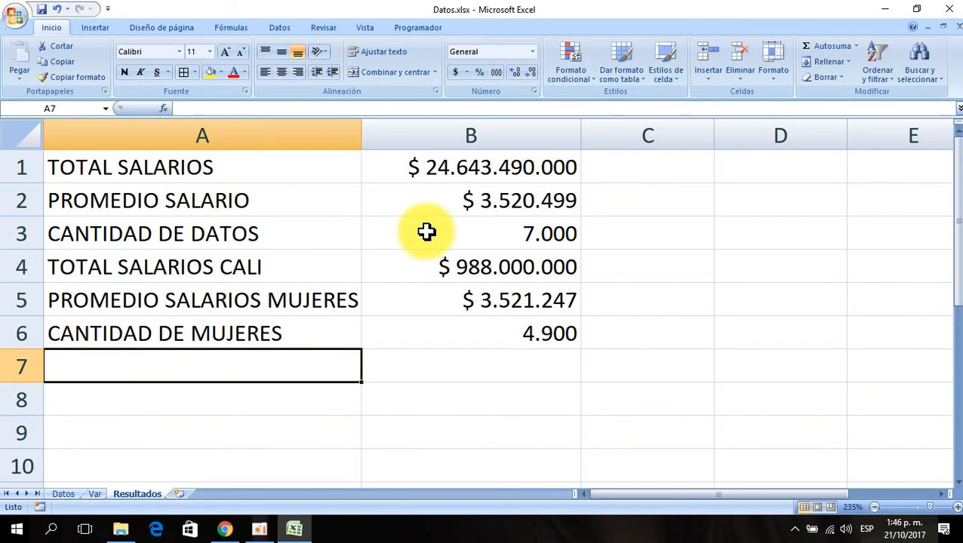
{"action": "type", "text": "CANTIDAD DE HOM"}
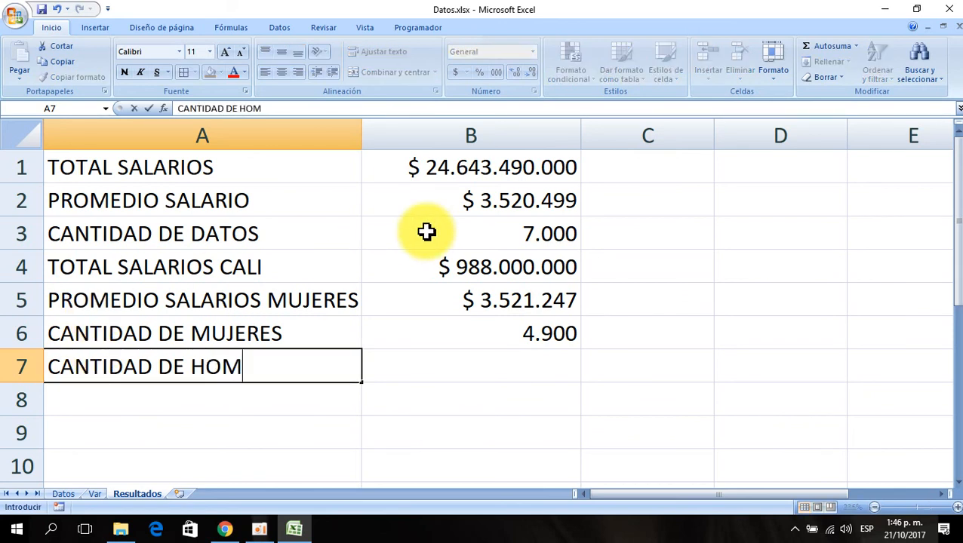
{"action": "type", "text": "BRES"}
{"action": "key", "text": "Return"}
- Copy B6's number format onto B7 with the format painter
{"action": "key", "text": "Up"}
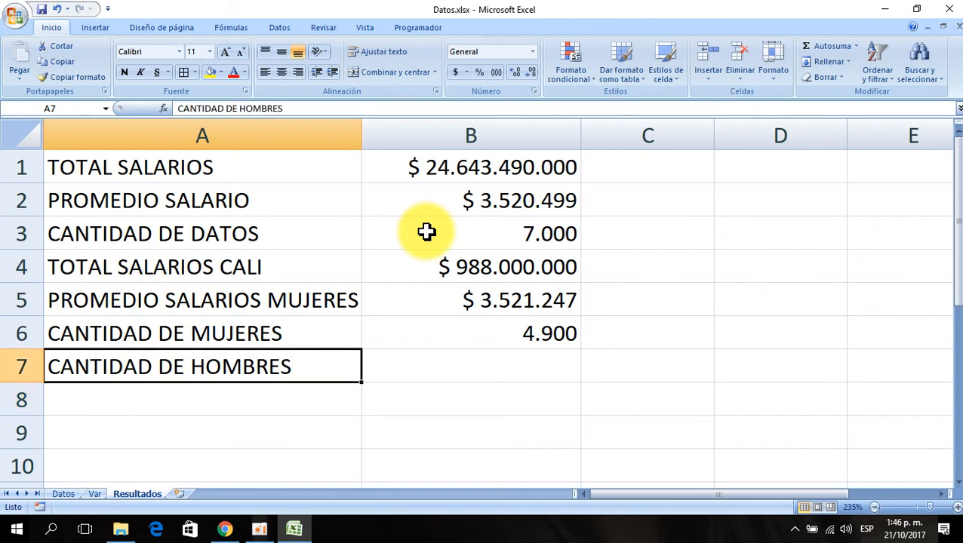
{"action": "key", "text": "Right"}
{"action": "left_click", "coordinate": [408, 337]}
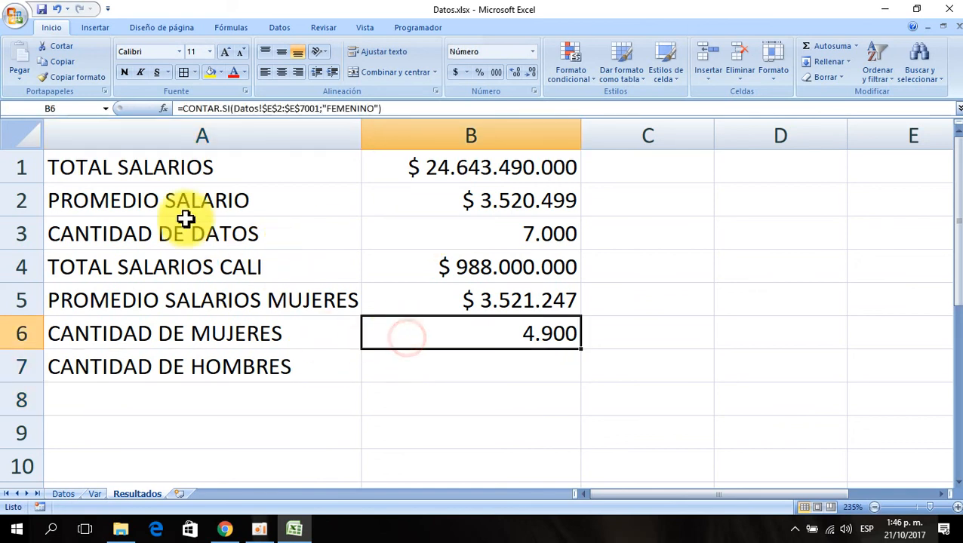
{"action": "left_click", "coordinate": [98, 77]}
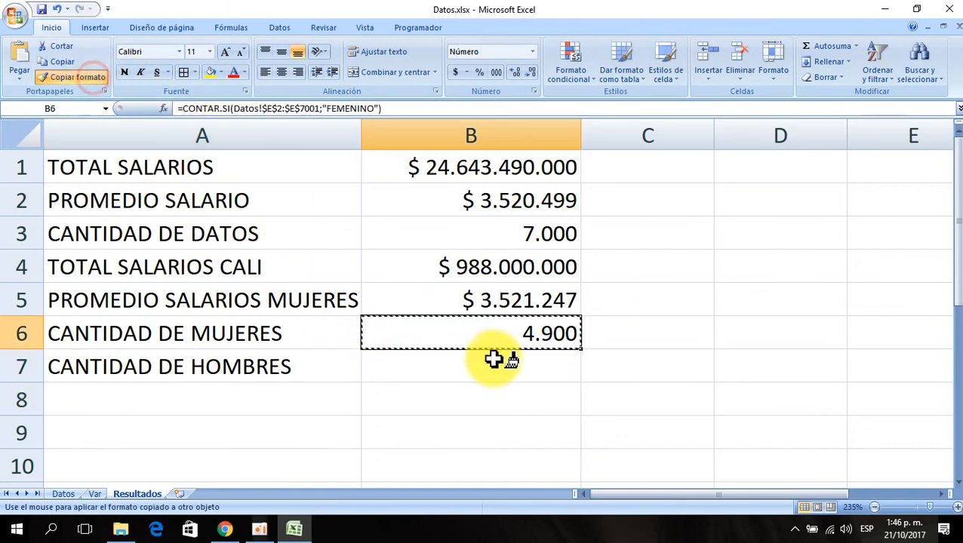
{"action": "left_click", "coordinate": [491, 365]}
- Insert the CONTAR.SI function in B7 through the Insert Function dialog
{"action": "left_click", "coordinate": [163, 109]}
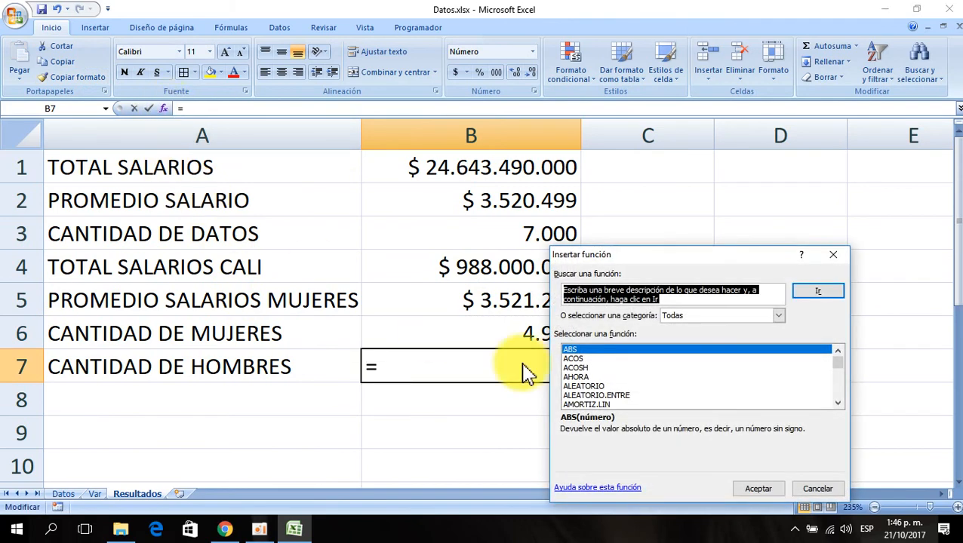
{"action": "left_click", "coordinate": [605, 349]}
{"action": "type", "text": "cont"}
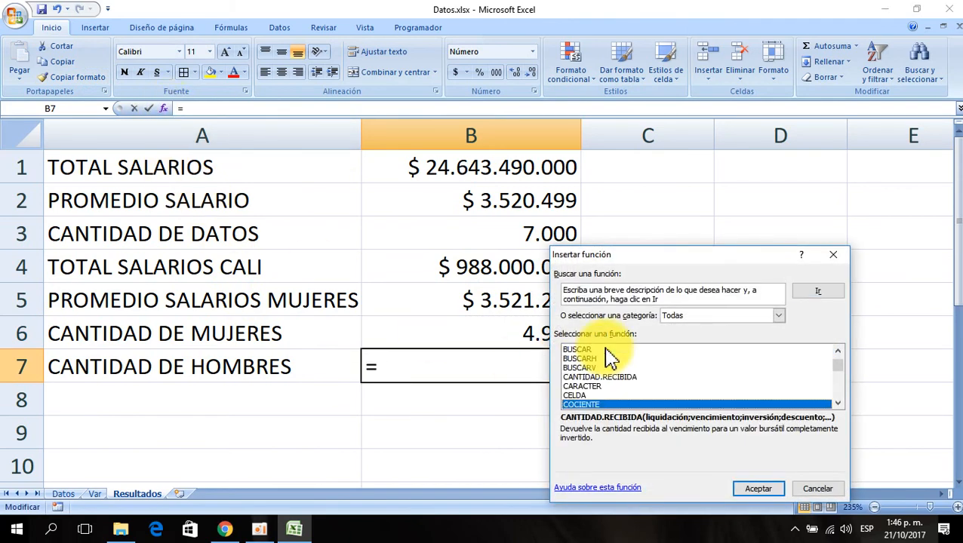
{"action": "left_click", "coordinate": [838, 405]}
{"action": "left_click", "coordinate": [838, 405]}
{"action": "left_click", "coordinate": [578, 395]}
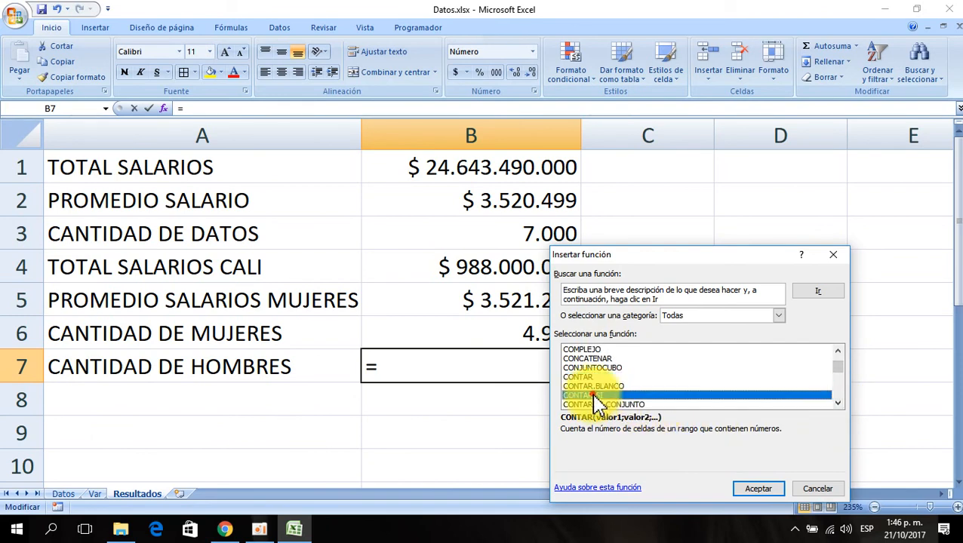
{"action": "left_click", "coordinate": [744, 491]}
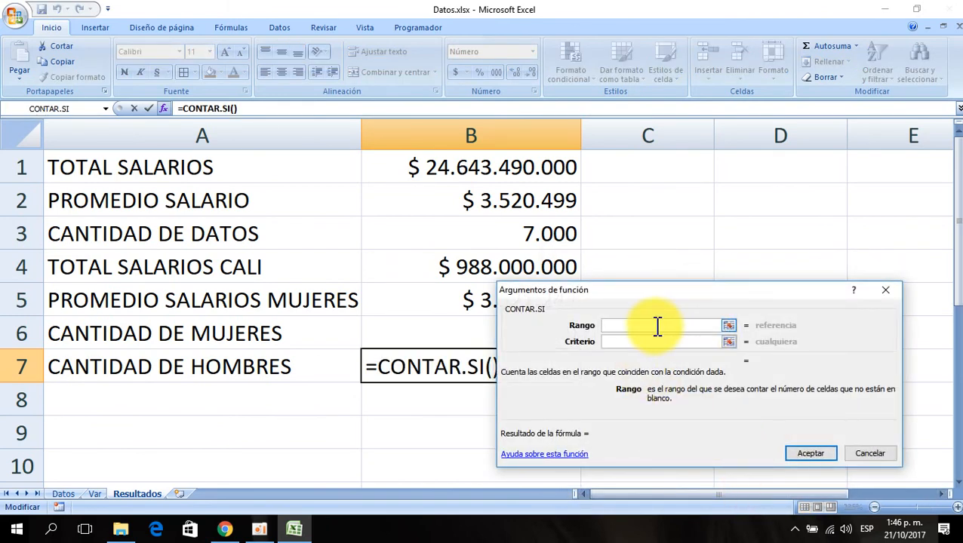
- Set the CONTAR.SI criterion to MASCULINO and its range to Datos!$E$2:$E$7001, then confirm the formula
{"action": "left_click", "coordinate": [618, 342]}
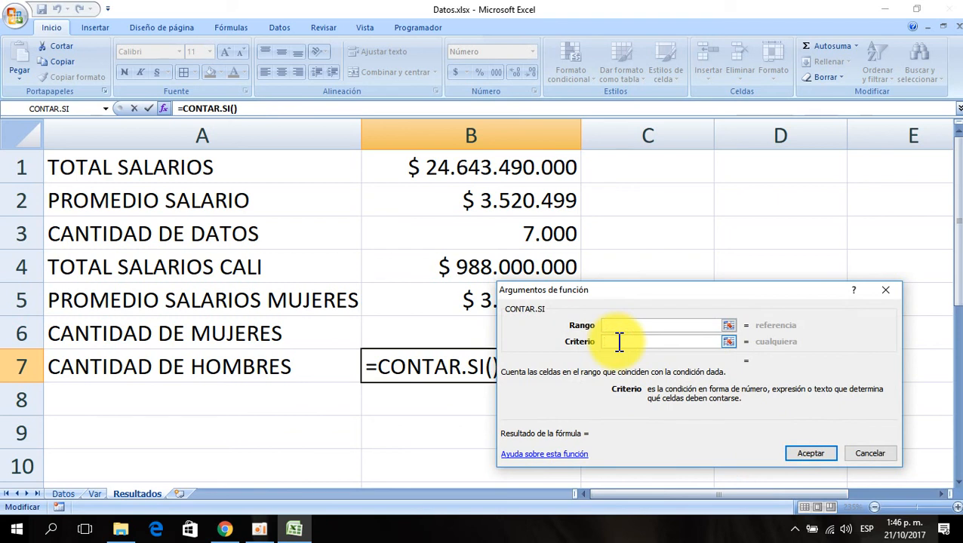
{"action": "type", "text": "MASCULINO"}
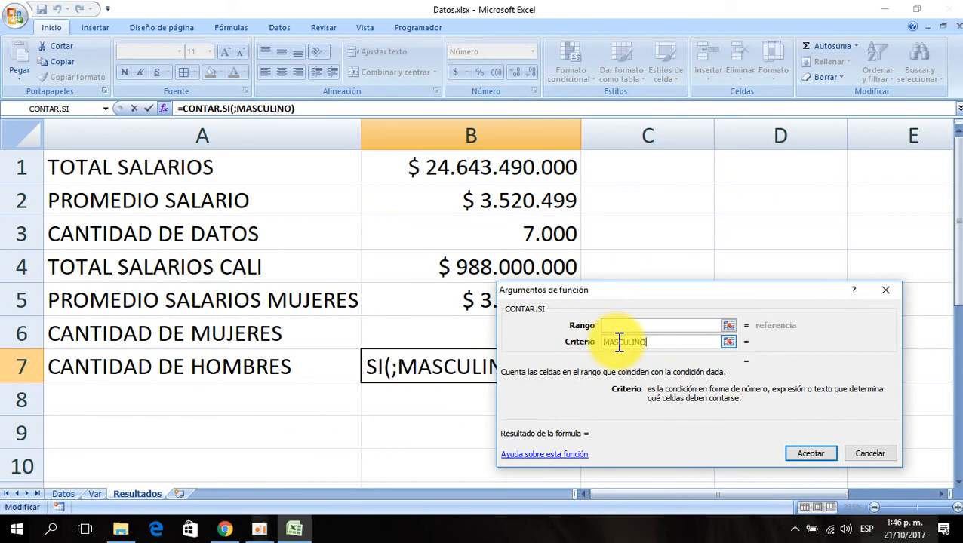
{"action": "left_click", "coordinate": [617, 326]}
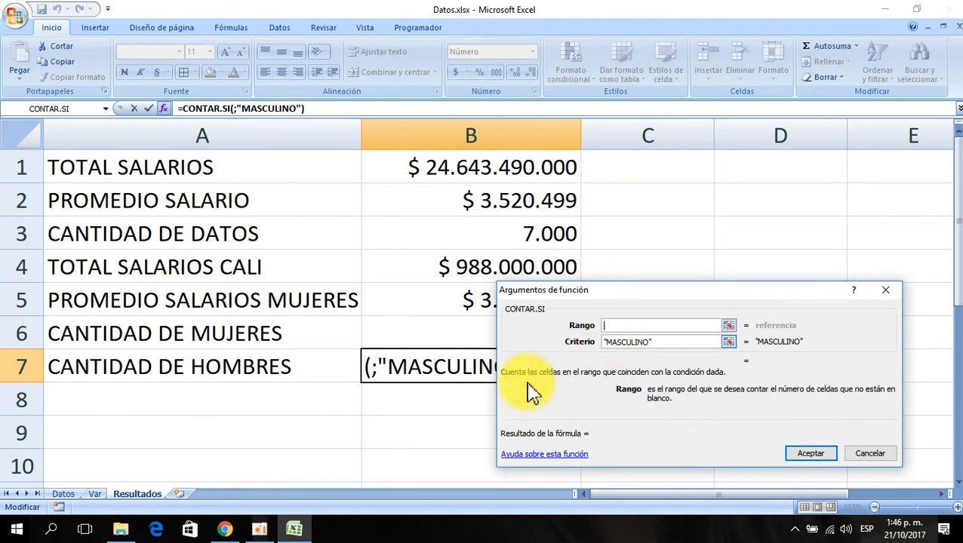
{"action": "left_click", "coordinate": [63, 496]}
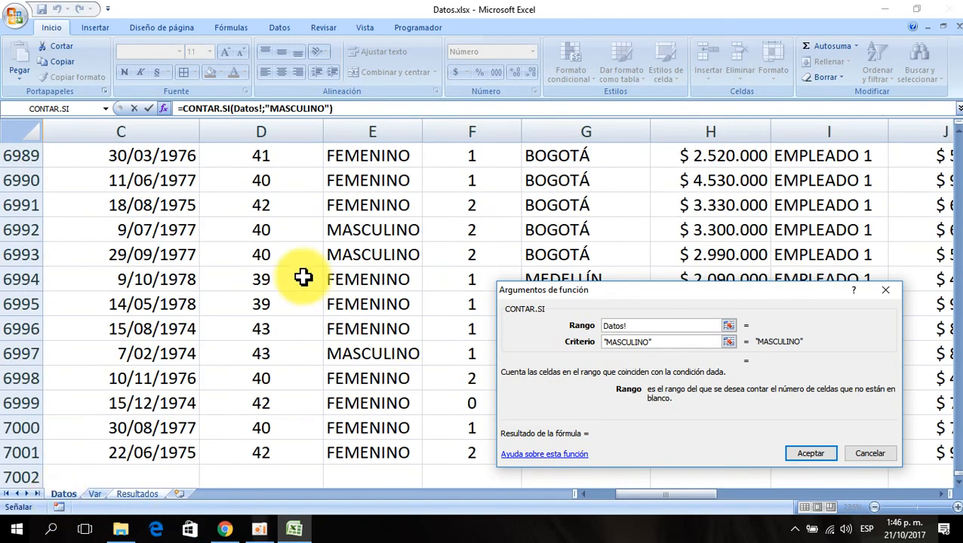
{"action": "left_click", "coordinate": [357, 261]}
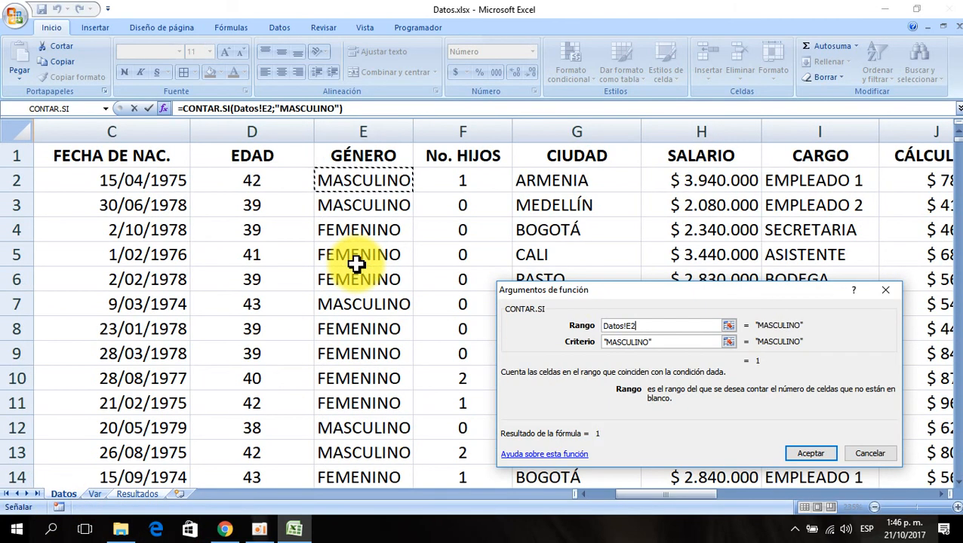
{"action": "key", "text": "ctrl+shift+Down"}
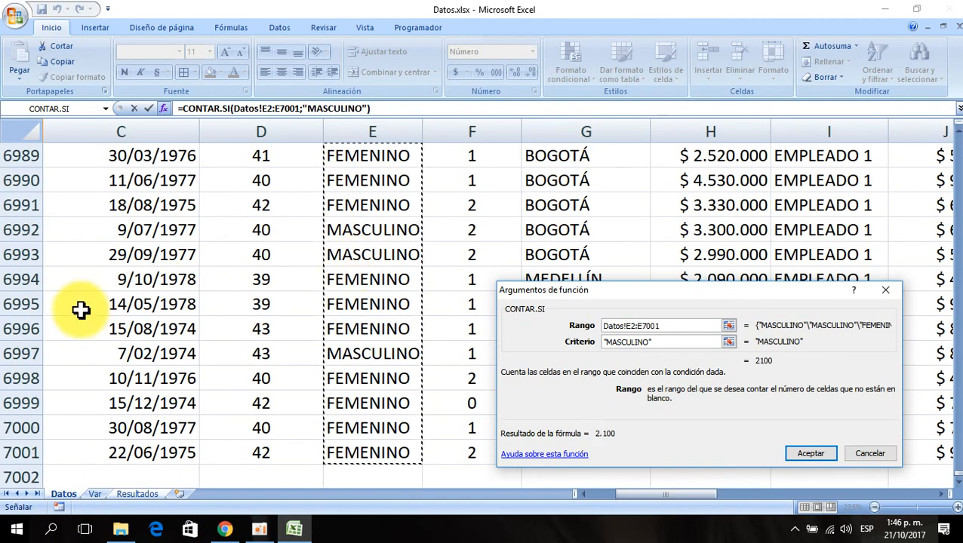
{"action": "key", "text": "F4"}
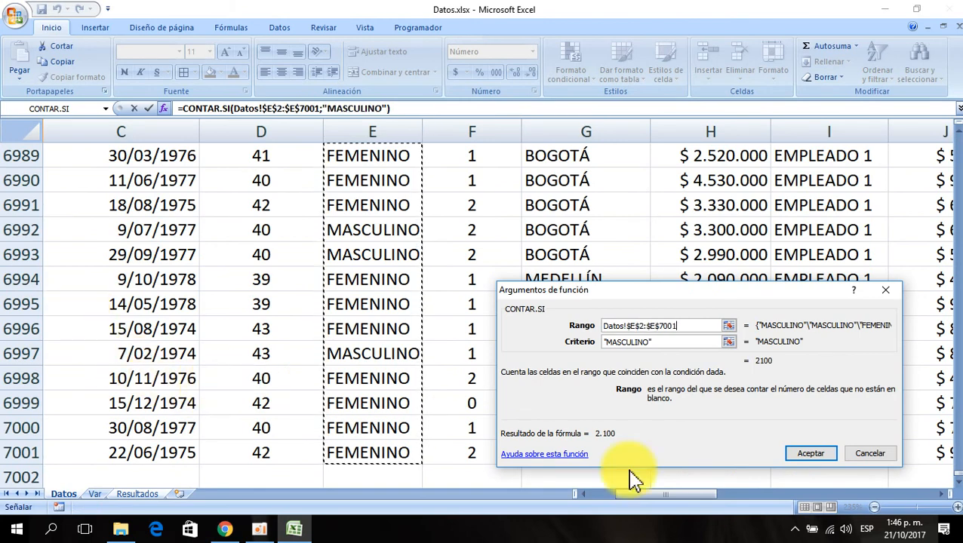
{"action": "left_click", "coordinate": [811, 453]}
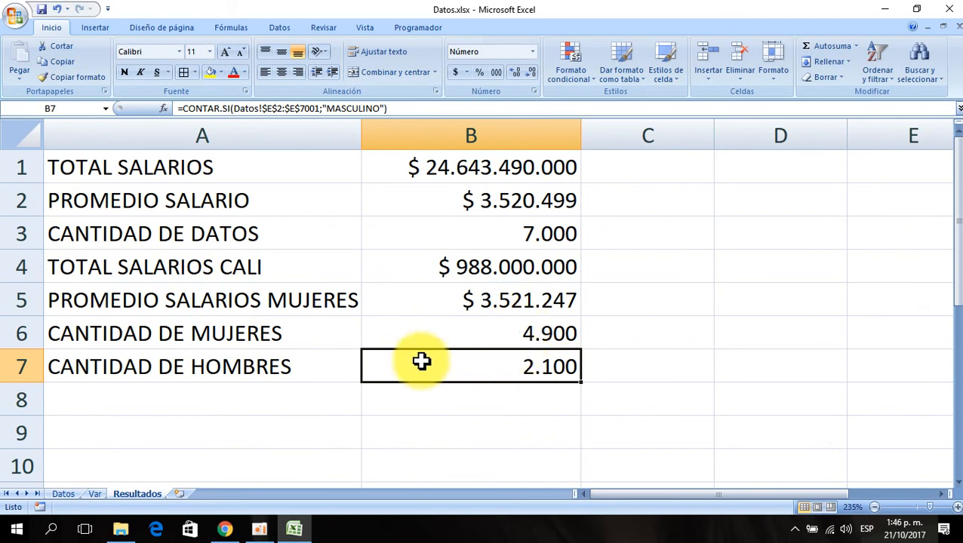
- Label cell A8 as SALARIO MAS ALTO and move to B8
{"action": "left_click", "coordinate": [78, 390]}
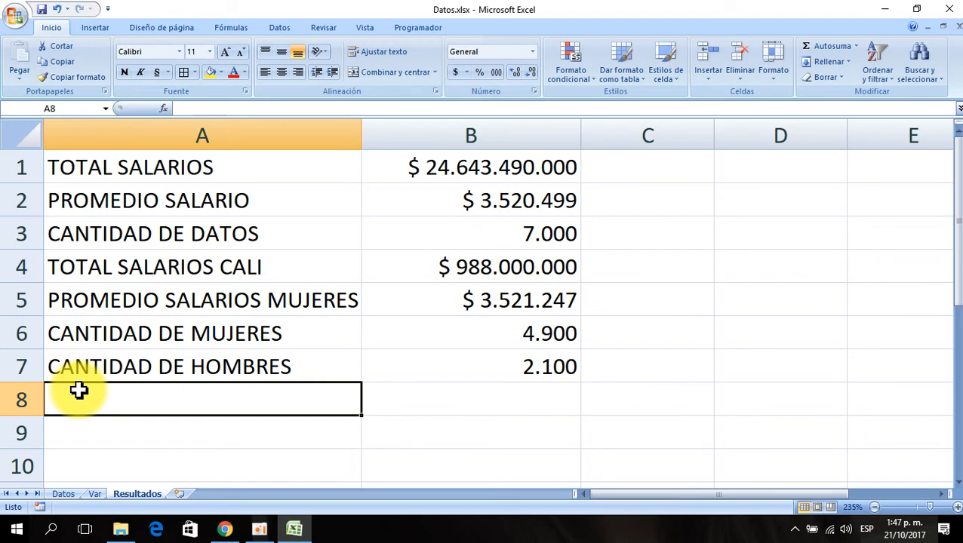
{"action": "type", "text": "SAL"}
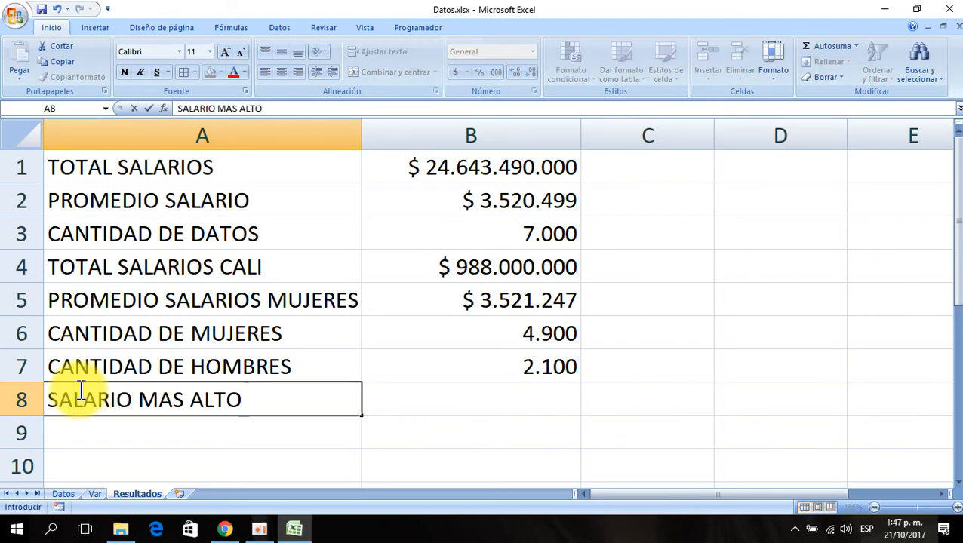
{"action": "type", "text": "ARIO MAS ALTO"}
{"action": "key", "text": "Tab"}
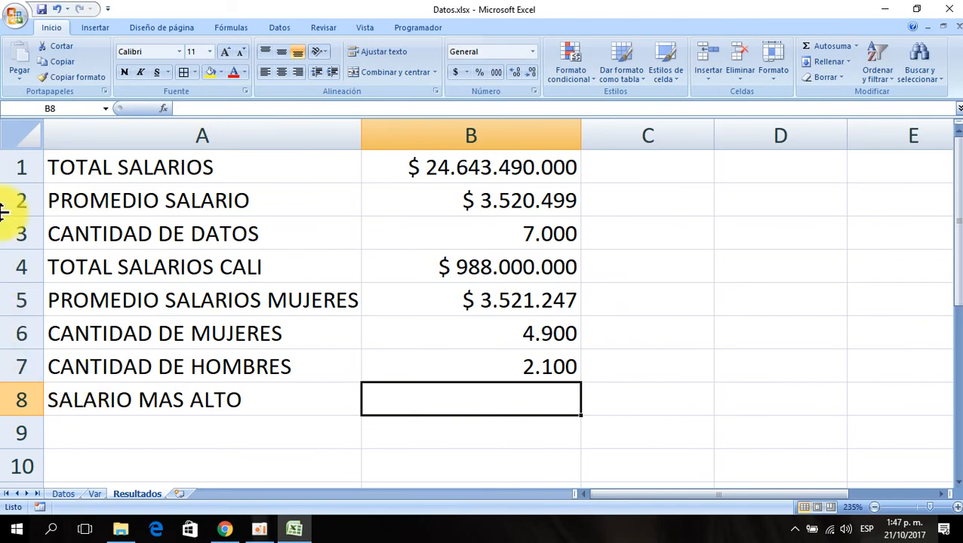
- Insert the MAX function in B8 through the Insert Function dialog
{"action": "left_click", "coordinate": [164, 109]}
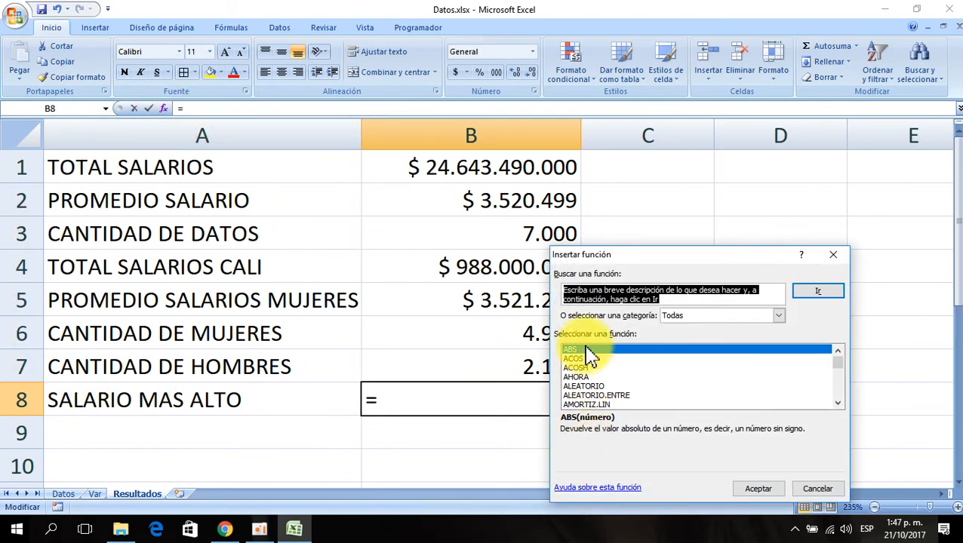
{"action": "type", "text": "MAX"}
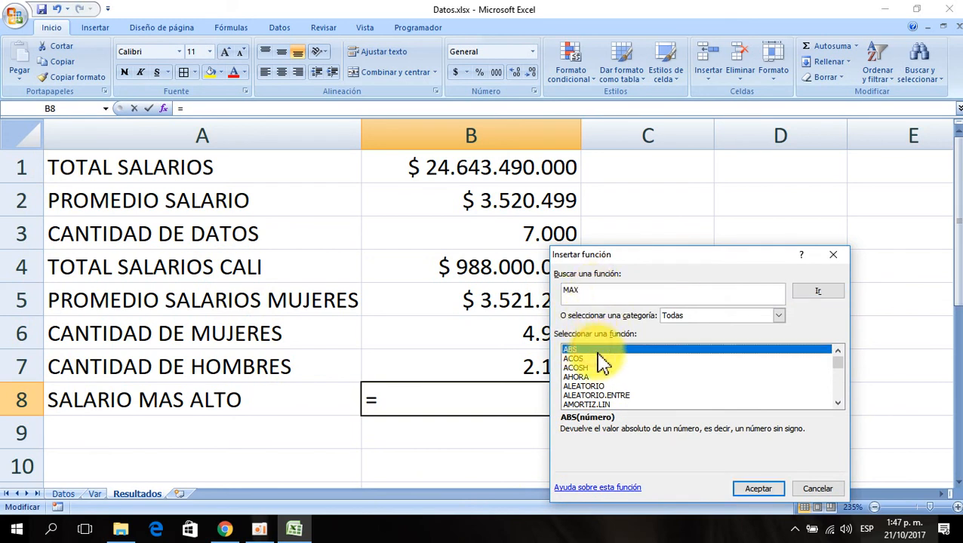
{"action": "type", "text": "MA"}
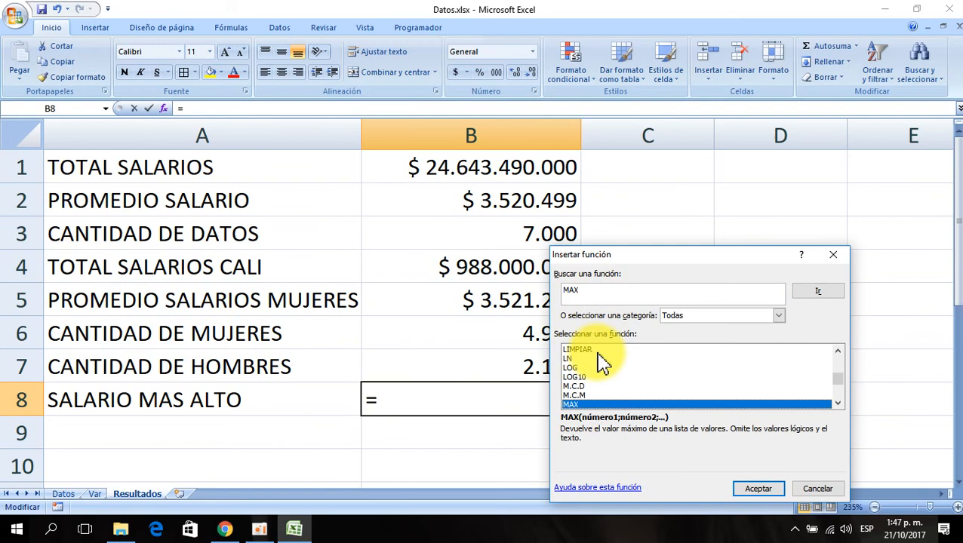
{"action": "left_click", "coordinate": [761, 491]}
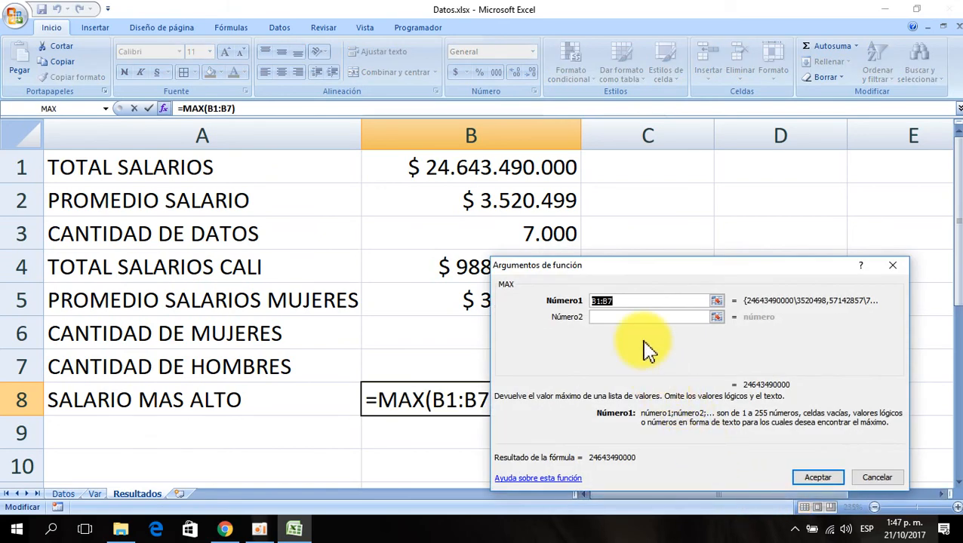
- Replace the MAX argument with the absolute range Datos!$H$2:$H$7001 and confirm the formula
{"action": "key", "text": "Delete"}
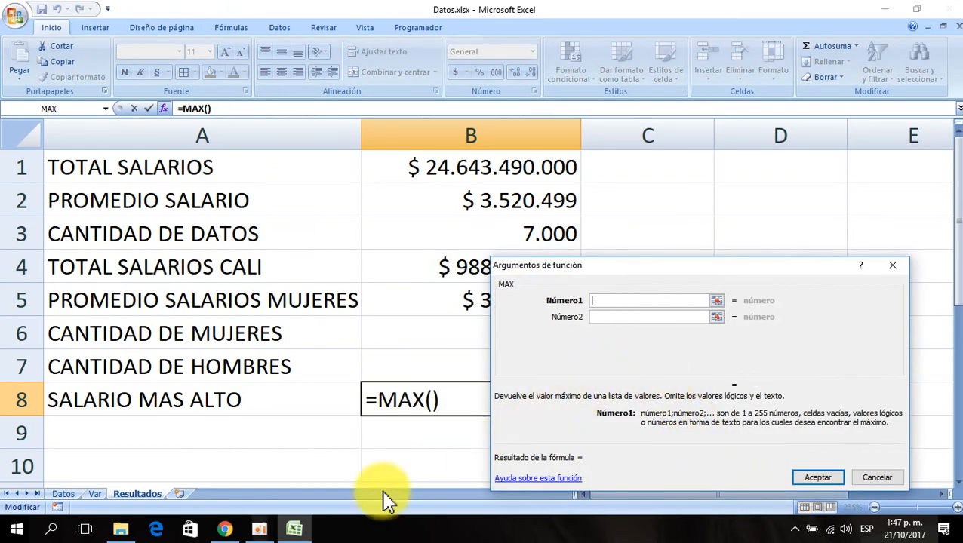
{"action": "left_click", "coordinate": [65, 495]}
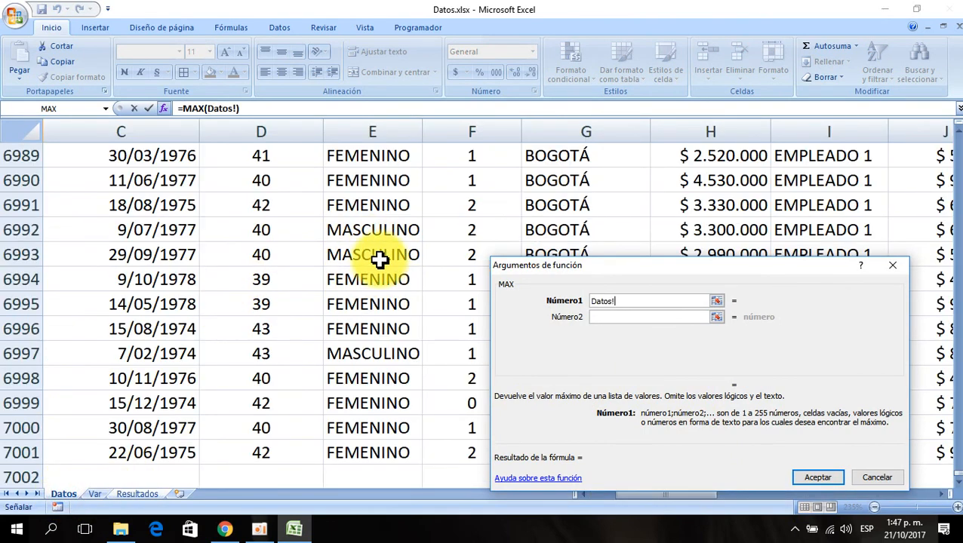
{"action": "left_click", "coordinate": [720, 203]}
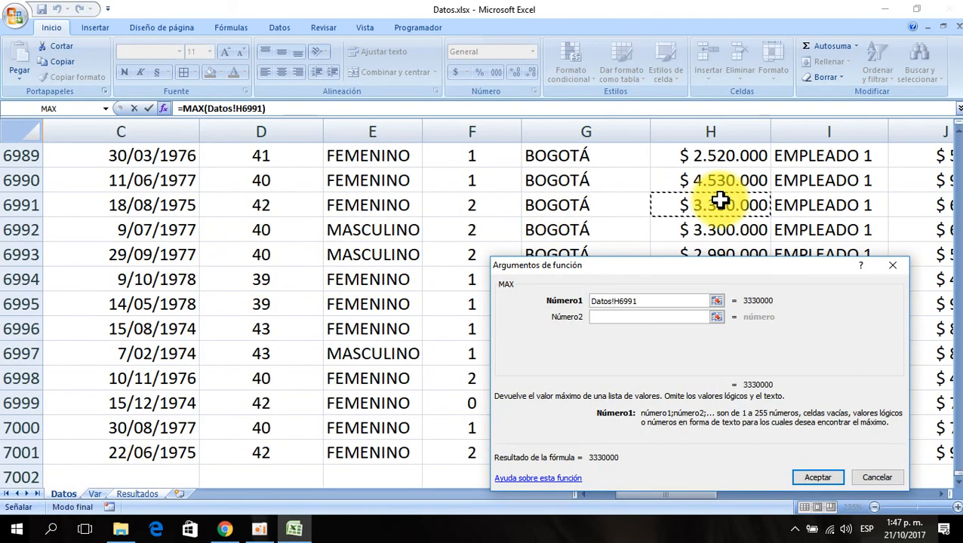
{"action": "key", "text": "ctrl+Up"}
{"action": "key", "text": "Down"}
{"action": "key", "text": "ctrl+shift+Down"}
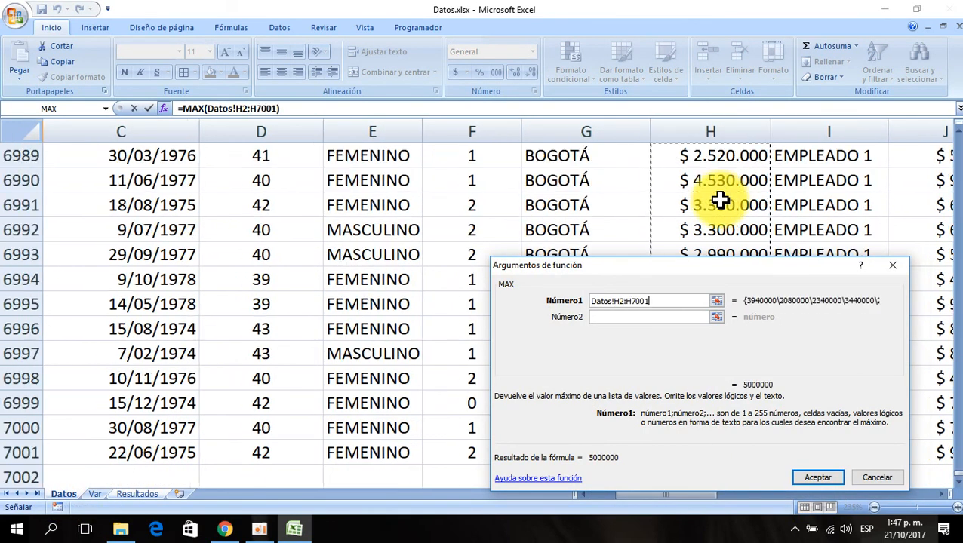
{"action": "key", "text": "F4"}
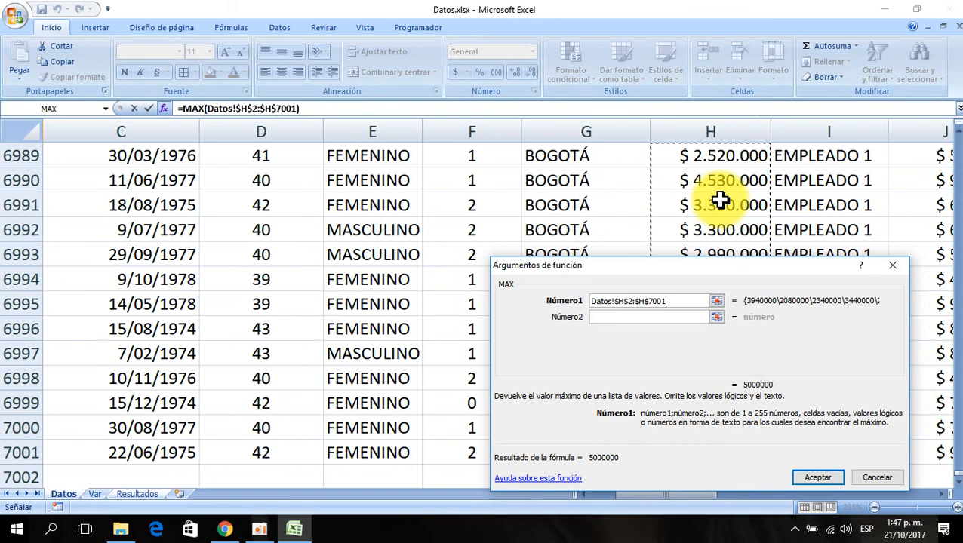
{"action": "left_click", "coordinate": [812, 478]}
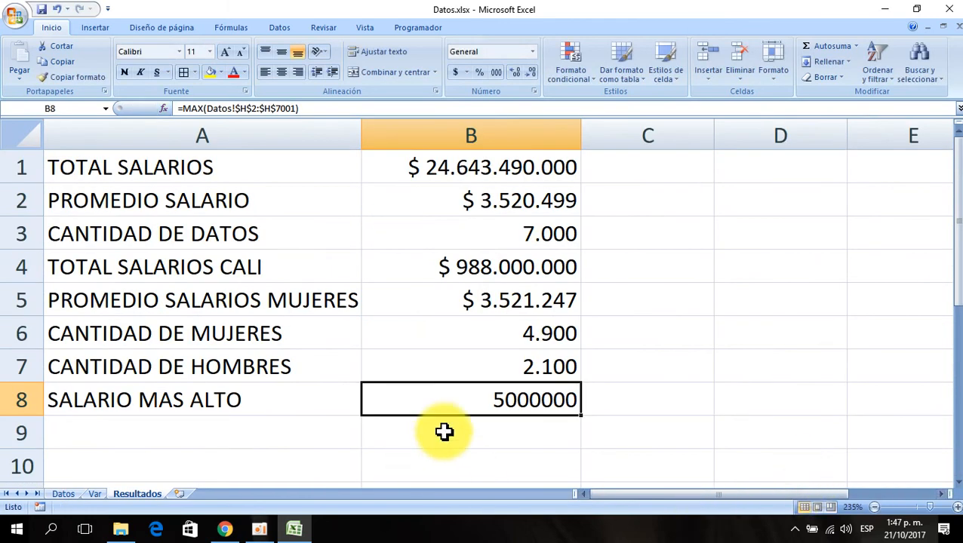
- Copy B4's currency format onto B8 with the format painter
{"action": "left_click", "coordinate": [460, 271]}
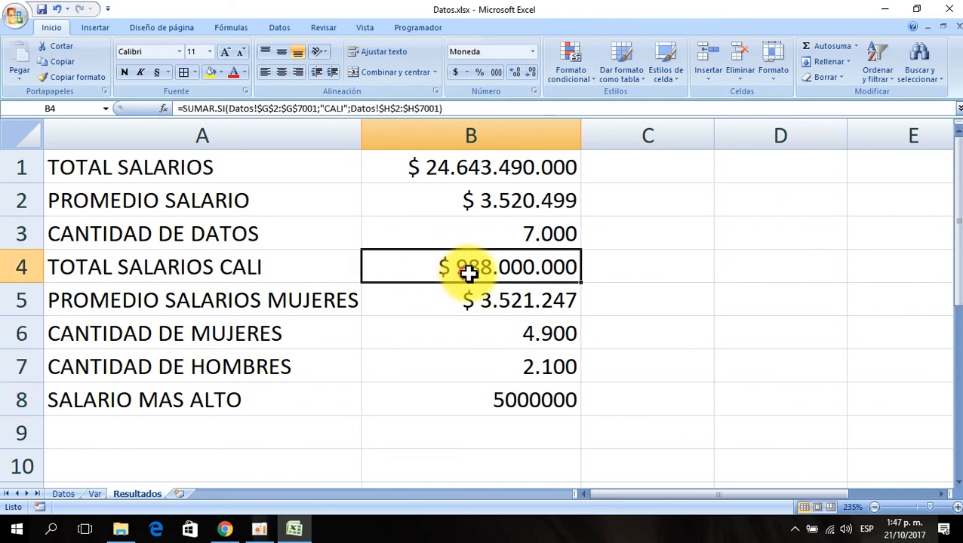
{"action": "left_click", "coordinate": [85, 77]}
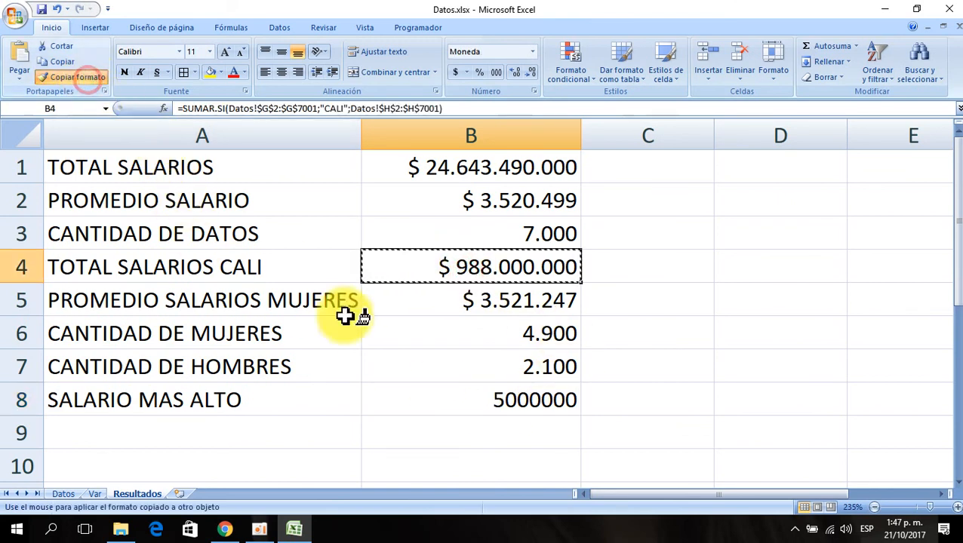
{"action": "left_click", "coordinate": [464, 399]}
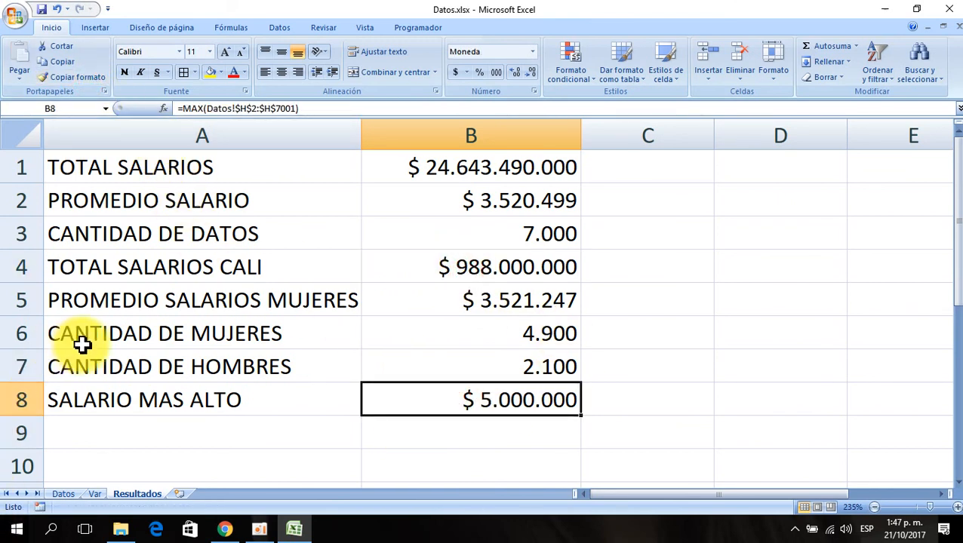
- Label cell A9 as SALARIO MAS BAJO and move to B9
{"action": "left_click", "coordinate": [75, 428]}
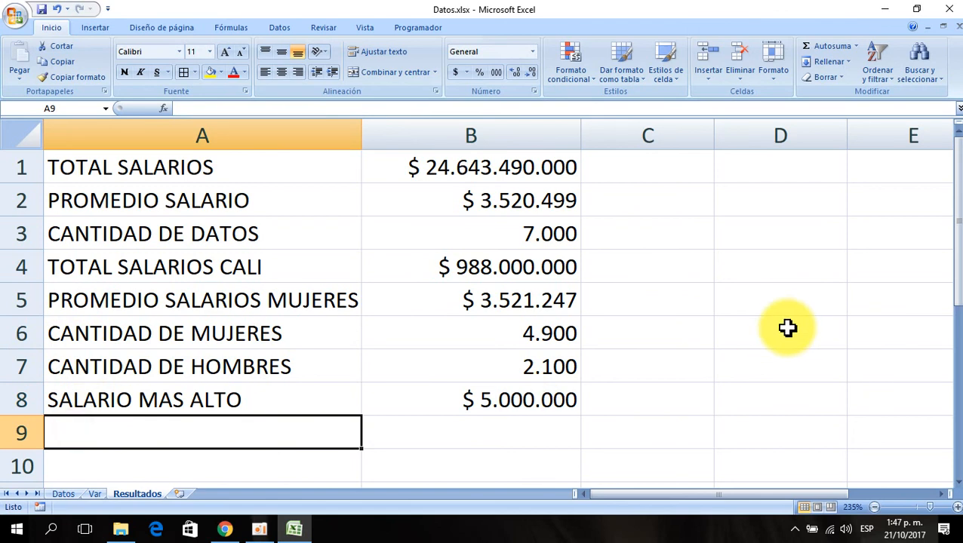
{"action": "type", "text": "SALARIO MAS BAJO"}
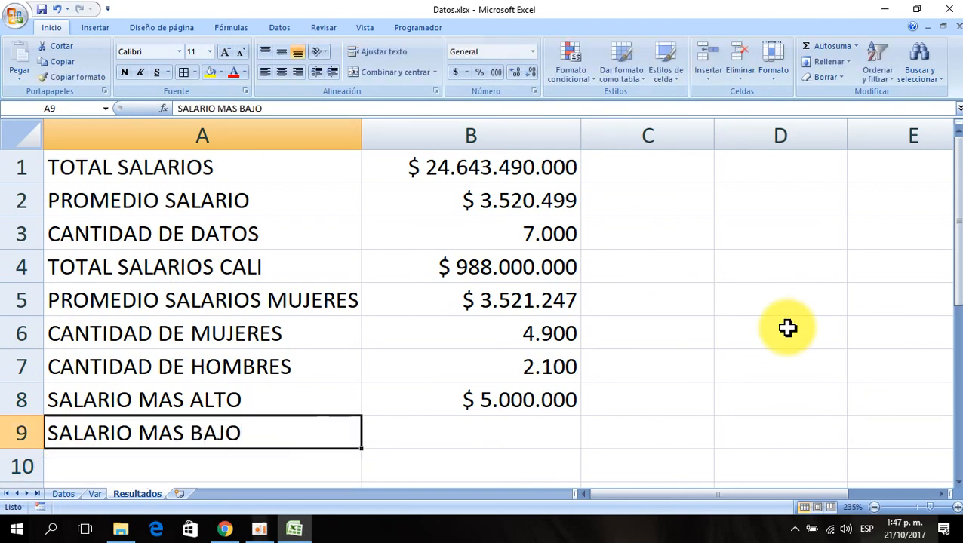
{"action": "key", "text": "Tab"}
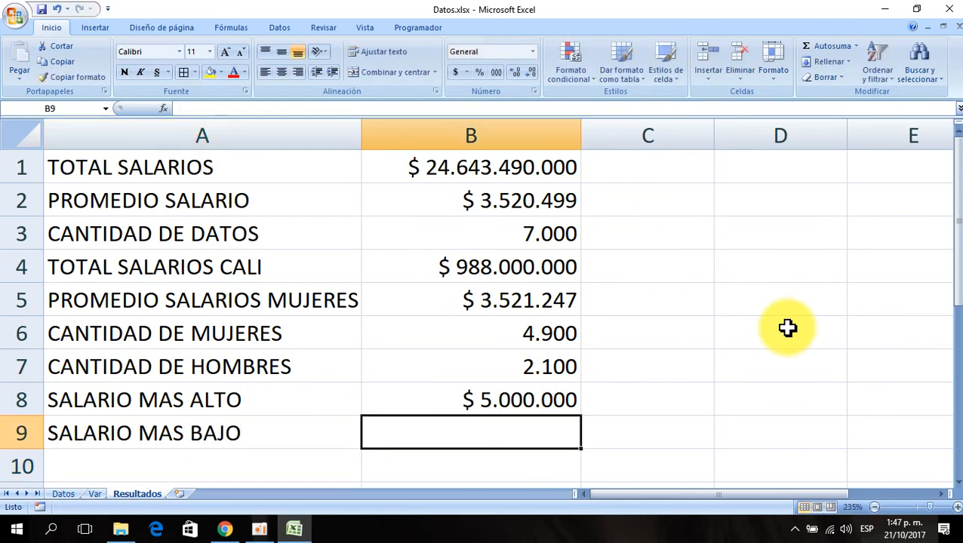
- Insert the MIN function in B9 through the Insert Function dialog
{"action": "left_click", "coordinate": [165, 107]}
{"action": "left_click", "coordinate": [577, 352]}
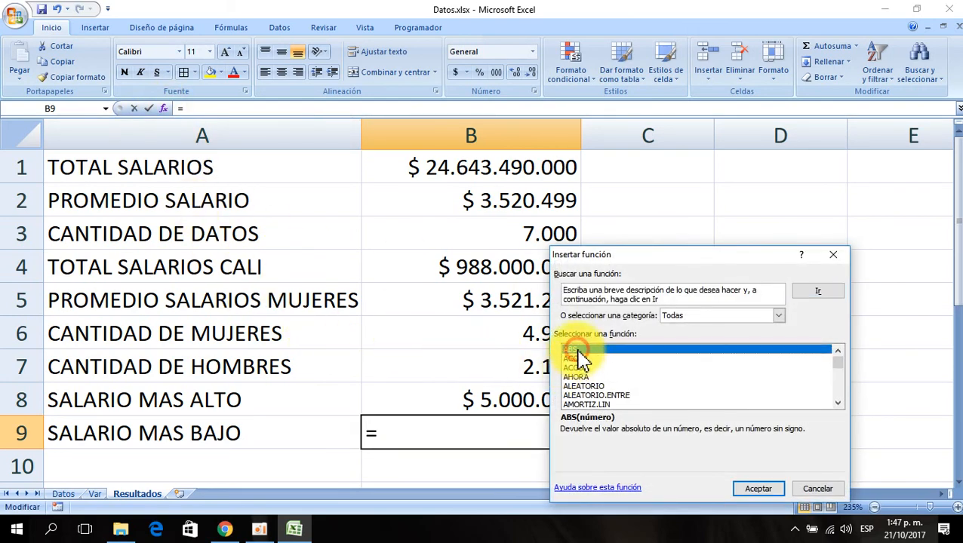
{"action": "type", "text": "min"}
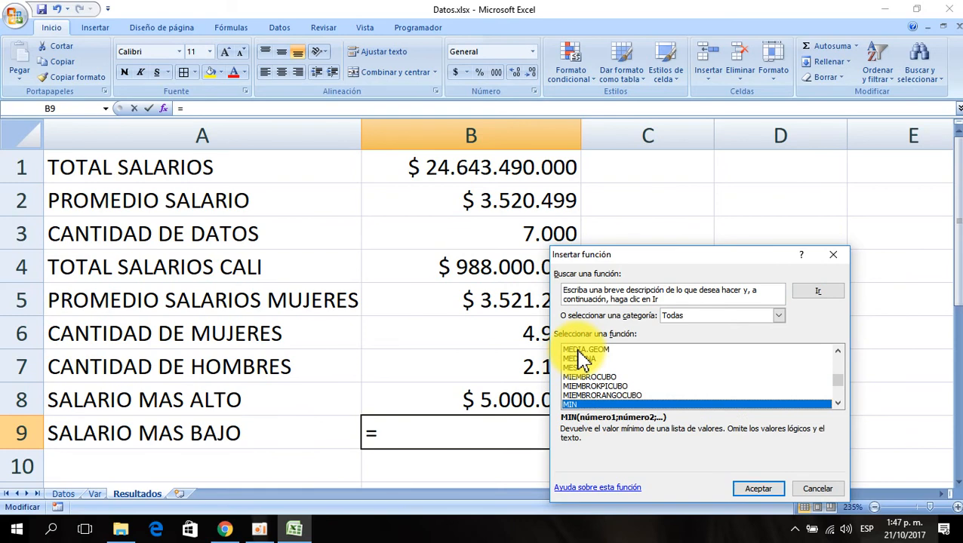
{"action": "left_click", "coordinate": [759, 491]}
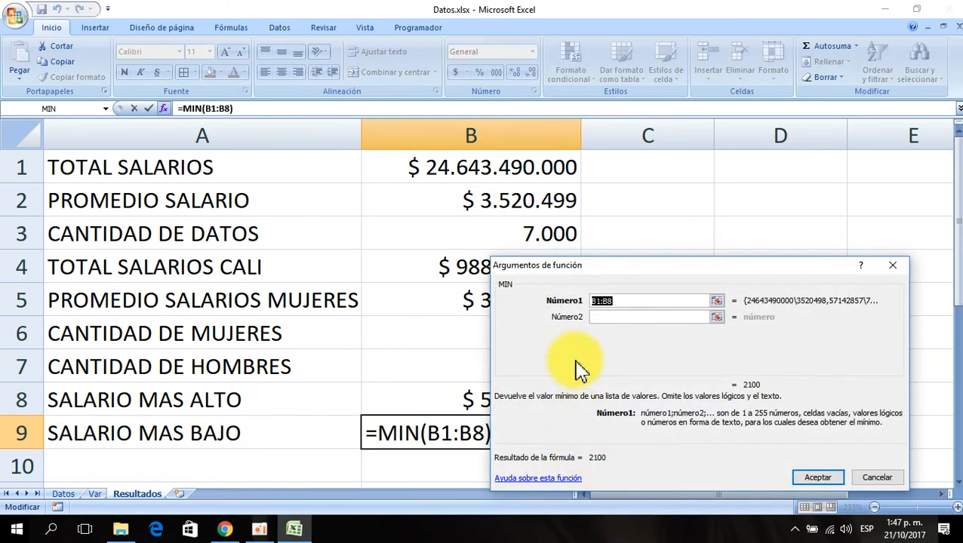
- Replace the MIN argument with the absolute range Datos!$H$2:$H$7001 and confirm the formula
{"action": "key", "text": "Delete"}
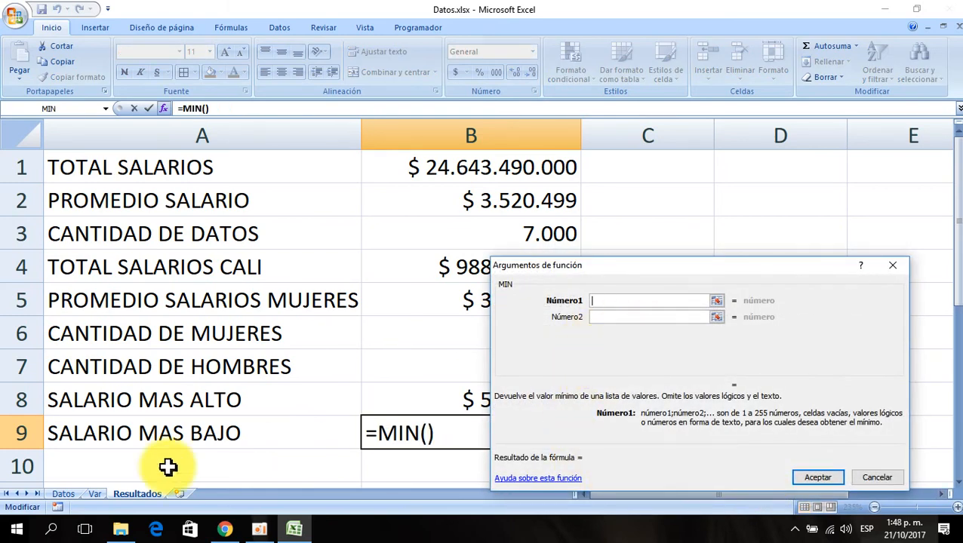
{"action": "left_click", "coordinate": [68, 495]}
{"action": "left_click", "coordinate": [683, 202]}
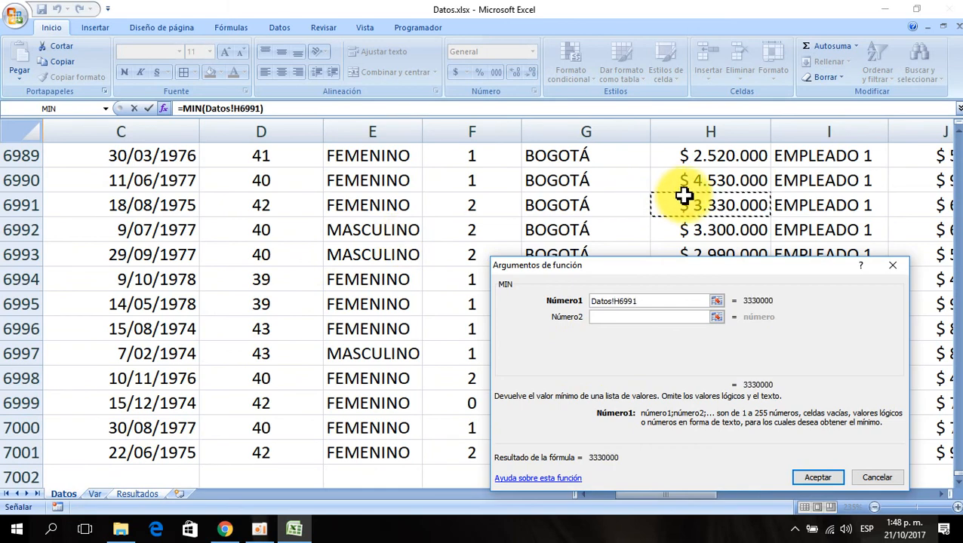
{"action": "key", "text": "ctrl+Up"}
{"action": "key", "text": "ctrl+shift+Down"}
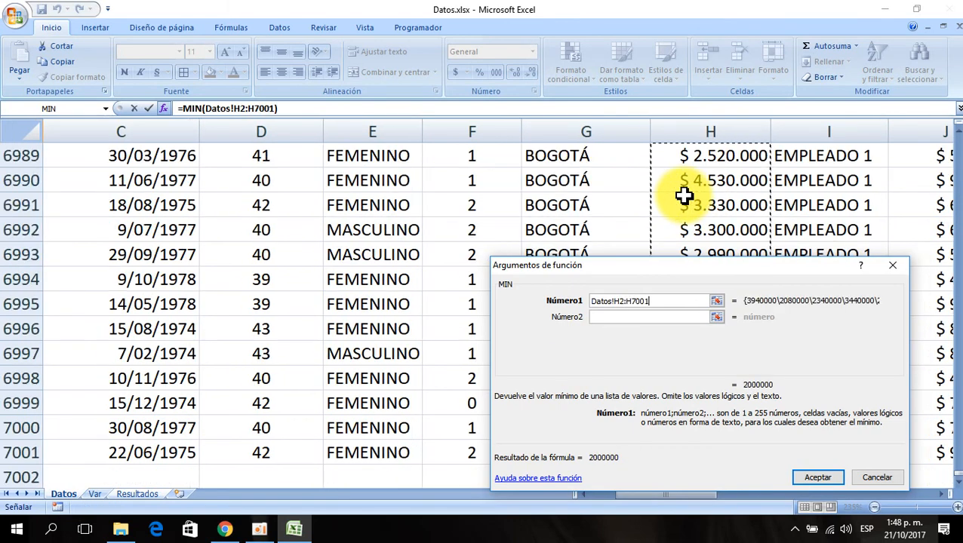
{"action": "key", "text": "F4"}
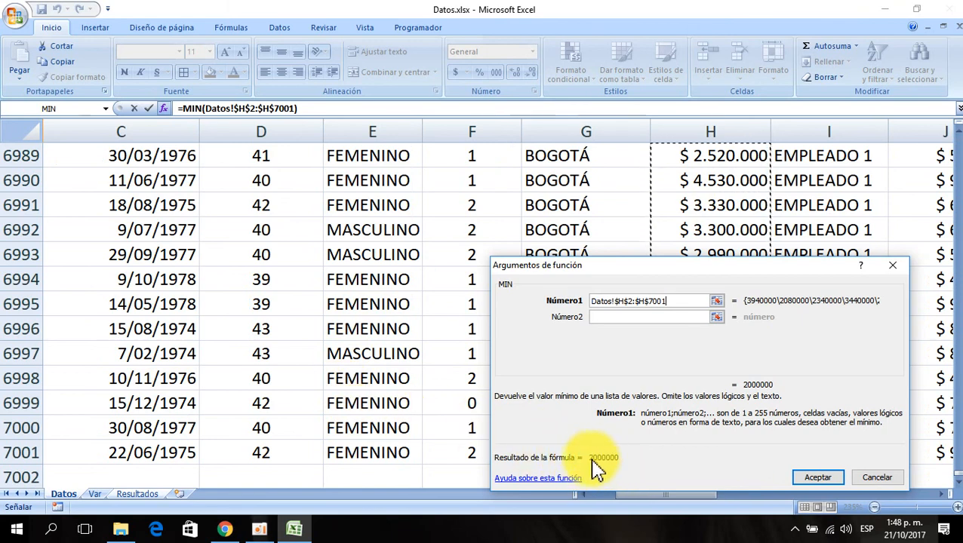
{"action": "left_click", "coordinate": [815, 480]}
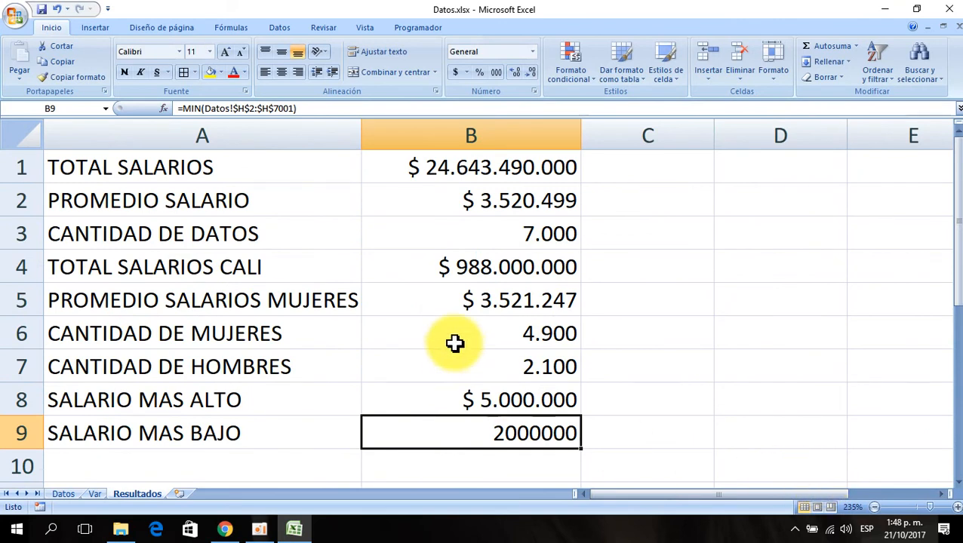
- Copy B8's currency format onto B9 with the format painter
{"action": "left_click", "coordinate": [485, 406]}
{"action": "left_click", "coordinate": [73, 77]}
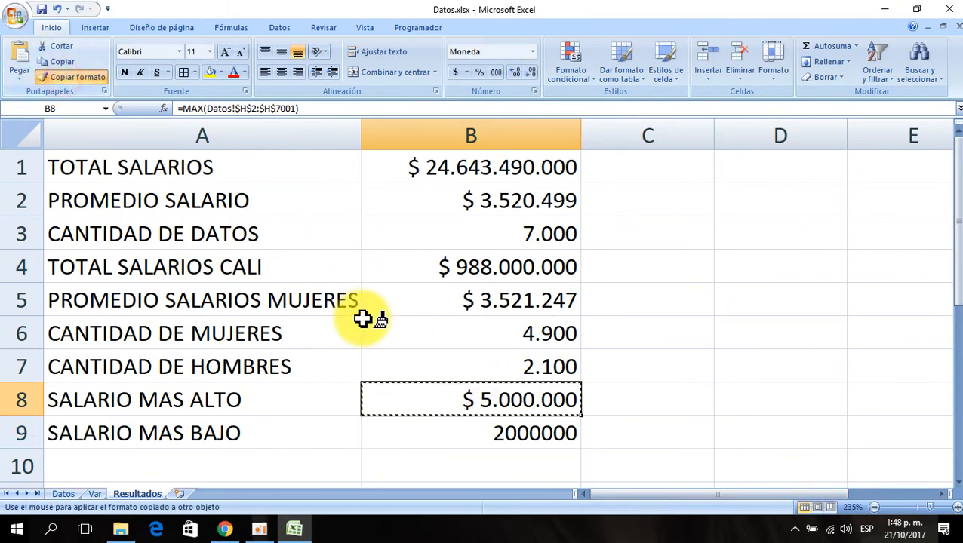
{"action": "left_click", "coordinate": [453, 428]}
{"action": "left_click", "coordinate": [514, 259]}
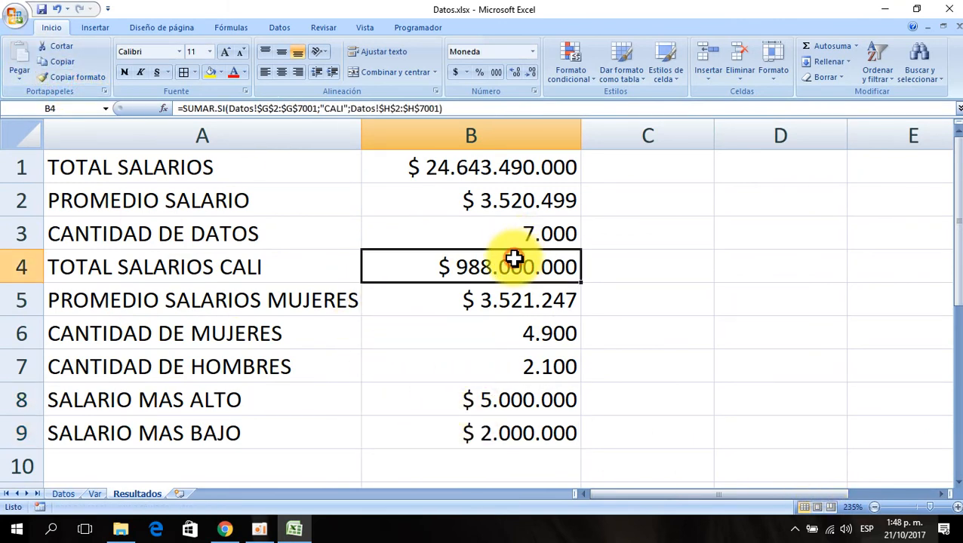
- Review the formulas in the summary cells B1 through B9 of the Resultados sheet
{"action": "scroll", "coordinate": [454, 365], "scroll_direction": "down", "scroll_amount": 5}
{"action": "scroll", "coordinate": [453, 347], "scroll_direction": "up", "scroll_amount": 5}
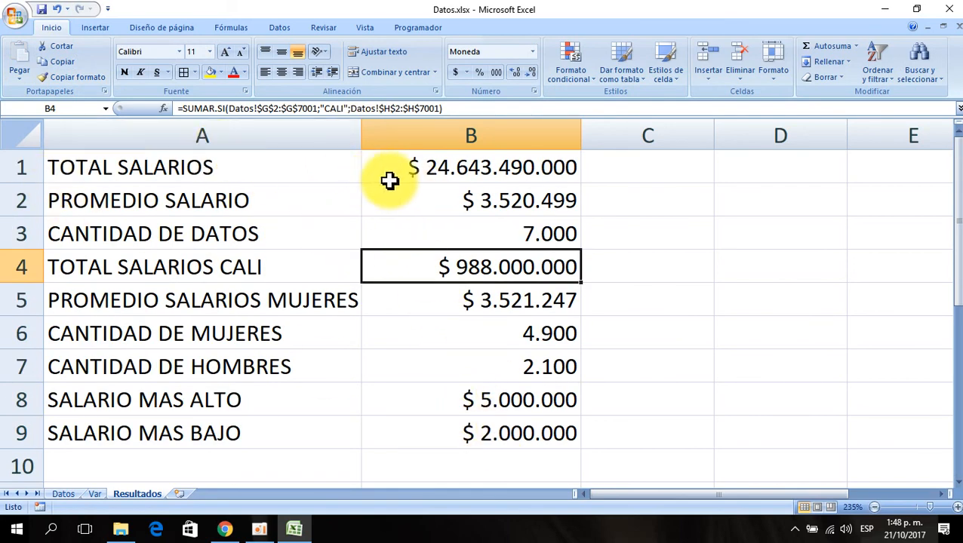
{"action": "left_click", "coordinate": [429, 167]}
{"action": "key", "text": "Down"}
{"action": "key", "text": "Down"}
{"action": "key", "text": "Down"}
{"action": "key", "text": "Down"}
{"action": "key", "text": "Down"}
{"action": "key", "text": "Down"}
{"action": "key", "text": "Down"}
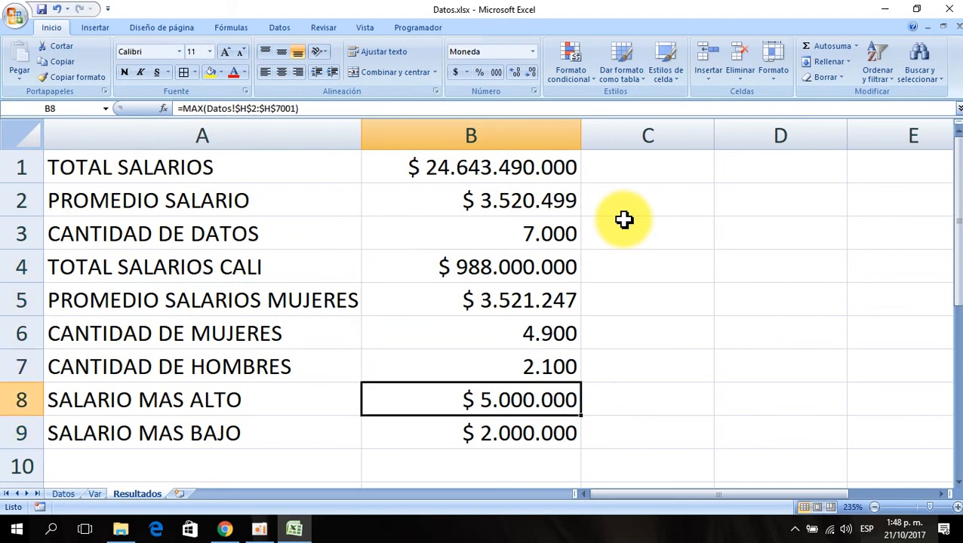
{"action": "key", "text": "Up"}
{"action": "key", "text": "Up"}
{"action": "key", "text": "Up"}
{"action": "key", "text": "Up"}
{"action": "key", "text": "Up"}
{"action": "key", "text": "Up"}
{"action": "key", "text": "Up"}
{"action": "key", "text": "Down"}
{"action": "key", "text": "Down"}
{"action": "key", "text": "Down"}
{"action": "key", "text": "Down"}
{"action": "key", "text": "Down"}
{"action": "key", "text": "Down"}
{"action": "key", "text": "Down"}
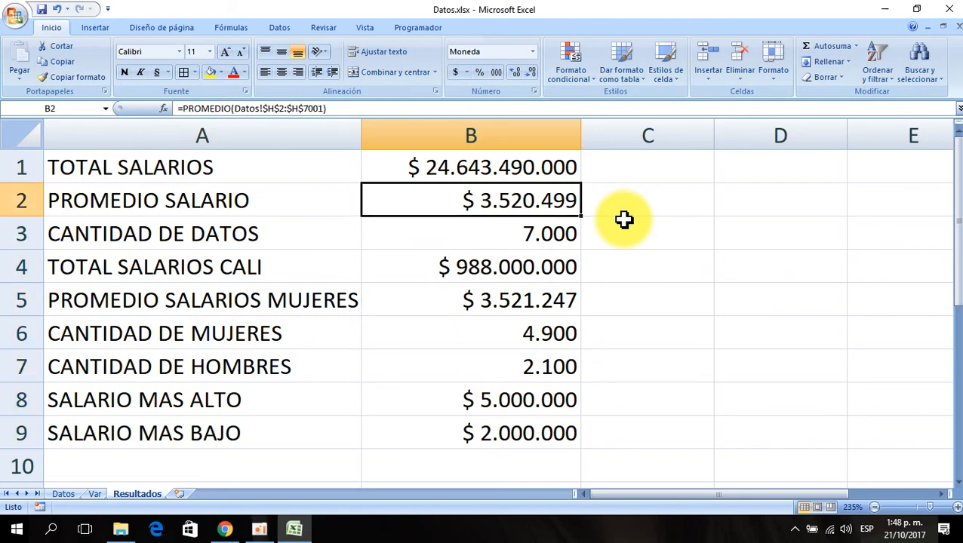
{"action": "key", "text": "Down"}
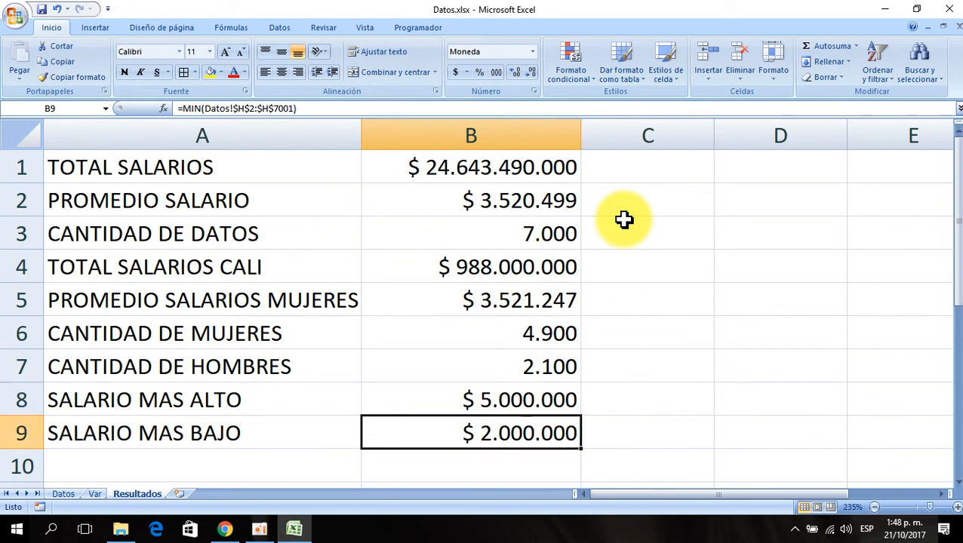
{"action": "key", "text": "Up"}
{"action": "key", "text": "Up"}
{"action": "key", "text": "Up"}
{"action": "key", "text": "Up"}
{"action": "key", "text": "Up"}
{"action": "key", "text": "Up"}
{"action": "key", "text": "Up"}
{"action": "key", "text": "Up"}
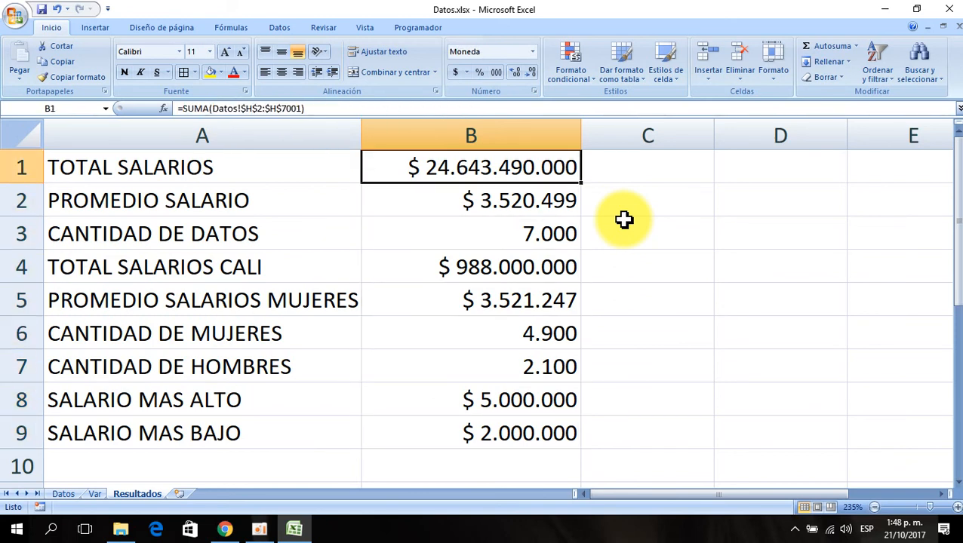
{"action": "key", "text": "Down"}
{"action": "key", "text": "Down"}
{"action": "key", "text": "Down"}
{"action": "key", "text": "Down"}
{"action": "key", "text": "Down"}
{"action": "key", "text": "Down"}
{"action": "key", "text": "Down"}
{"action": "key", "text": "Down"}
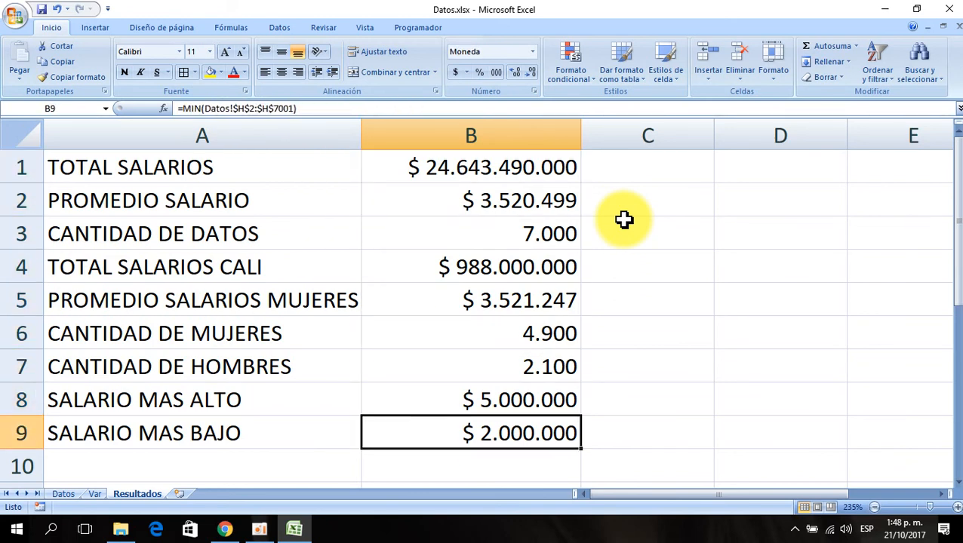
{"action": "key", "text": "Up"}
{"action": "key", "text": "Up"}
{"action": "key", "text": "Up"}
{"action": "key", "text": "Up"}
{"action": "key", "text": "Up"}
{"action": "key", "text": "Up"}
{"action": "key", "text": "Up"}
{"action": "key", "text": "Up"}
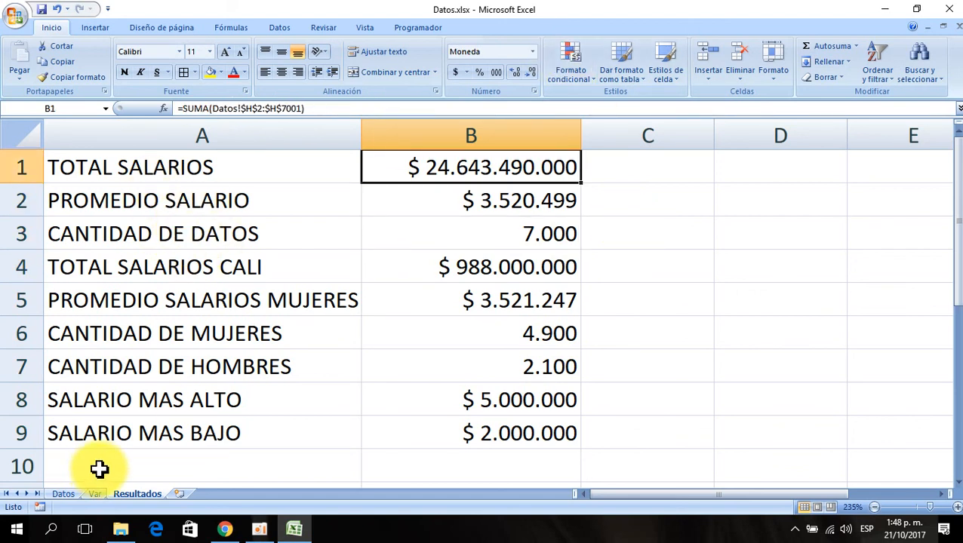
- Browse the Datos sheet's column headings and the formulas in its first data row
{"action": "left_click", "coordinate": [64, 493]}
{"action": "left_click", "coordinate": [397, 284]}
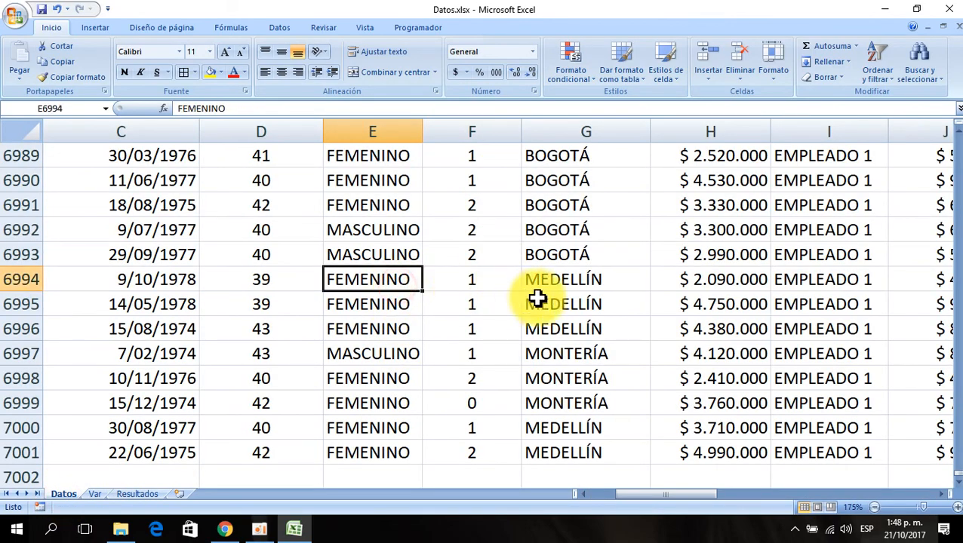
{"action": "left_click", "coordinate": [578, 299]}
{"action": "key", "text": "ctrl+Up"}
{"action": "key", "text": "Right"}
{"action": "key", "text": "Right"}
{"action": "key", "text": "Right"}
{"action": "key", "text": "Right"}
{"action": "key", "text": "Right"}
{"action": "key", "text": "Right"}
{"action": "key", "text": "Right"}
{"action": "key", "text": "Right"}
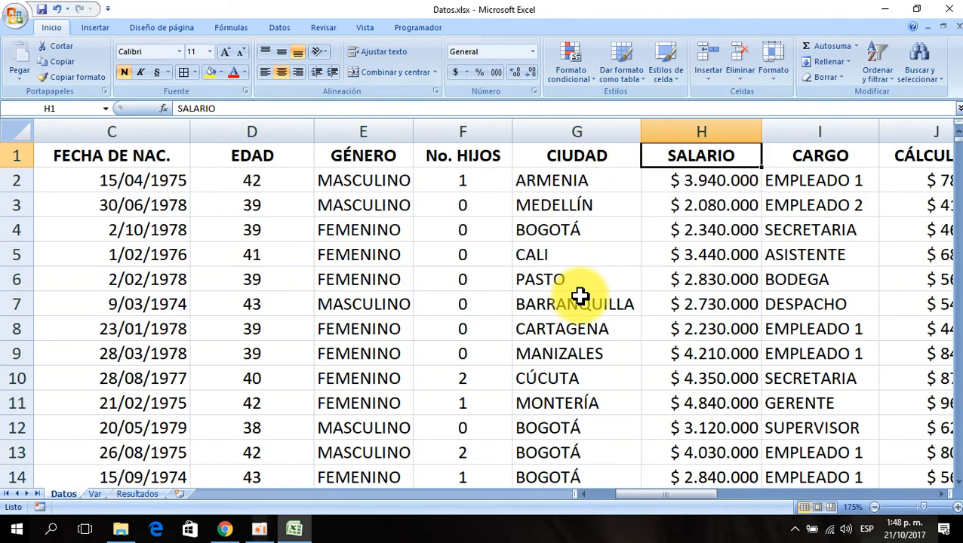
{"action": "key", "text": "Right"}
{"action": "key", "text": "Right"}
{"action": "key", "text": "Right"}
{"action": "key", "text": "Right"}
{"action": "key", "text": "Right"}
{"action": "key", "text": "Right"}
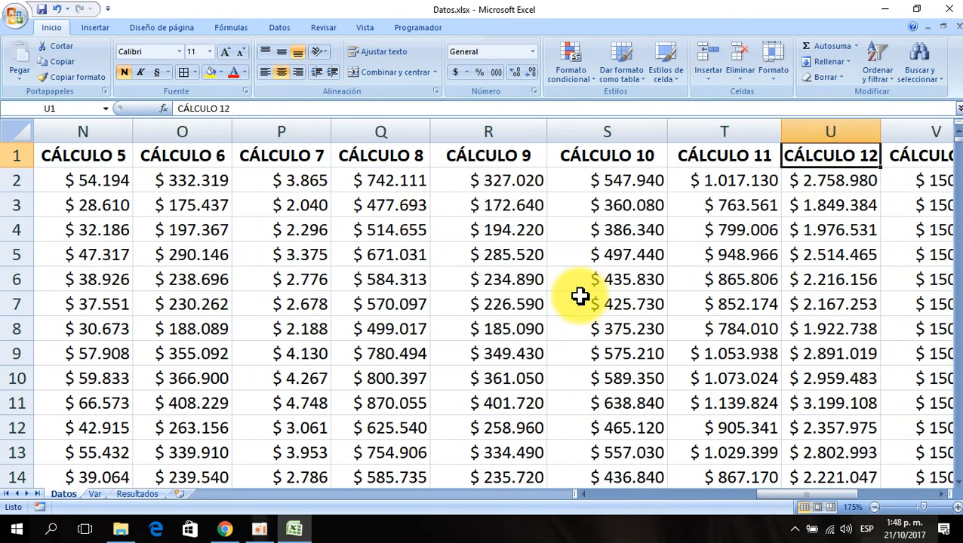
{"action": "key", "text": "Left"}
{"action": "key", "text": "Left"}
{"action": "key", "text": "Left"}
{"action": "key", "text": "Left"}
{"action": "key", "text": "Left"}
{"action": "key", "text": "Left"}
{"action": "key", "text": "Left"}
{"action": "key", "text": "Left"}
{"action": "key", "text": "Left"}
{"action": "key", "text": "Left"}
{"action": "key", "text": "Left"}
{"action": "key", "text": "Left"}
{"action": "key", "text": "Left"}
{"action": "key", "text": "ctrl+Left"}
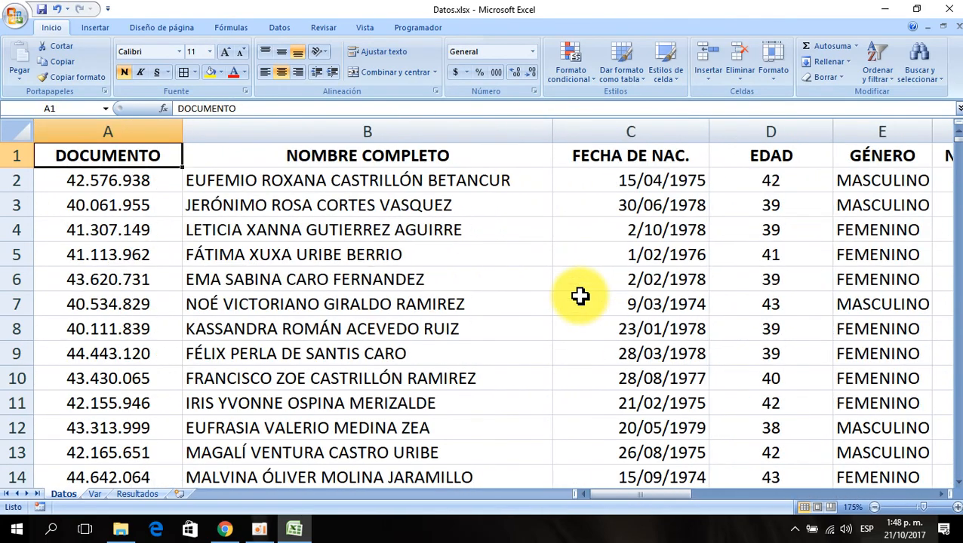
{"action": "key", "text": "Down"}
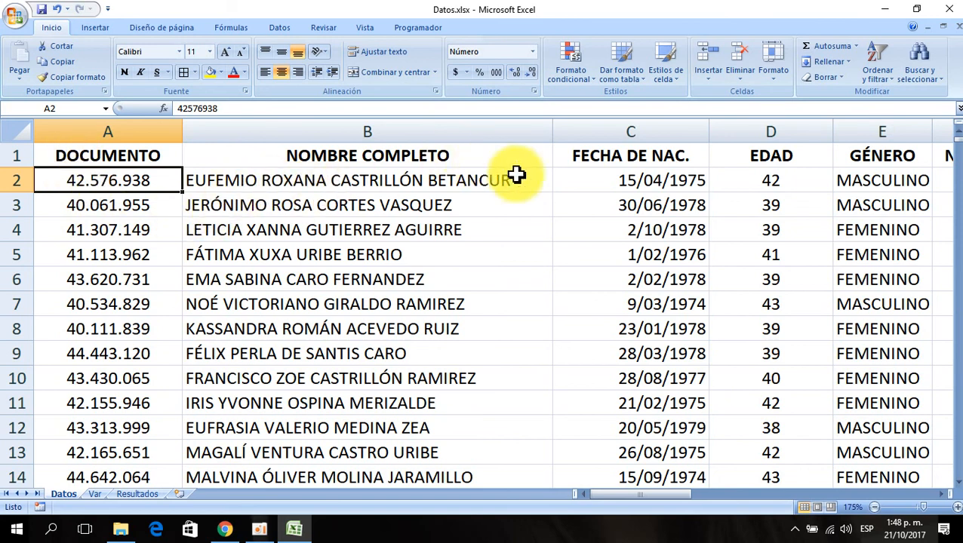
{"action": "left_click", "coordinate": [287, 187]}
{"action": "key", "text": "Right"}
{"action": "key", "text": "Right"}
{"action": "key", "text": "Right"}
{"action": "key", "text": "Right"}
{"action": "key", "text": "Right"}
{"action": "key", "text": "Right"}
{"action": "key", "text": "Right"}
{"action": "key", "text": "Right"}
{"action": "key", "text": "Right"}
{"action": "key", "text": "Right"}
{"action": "key", "text": "Right"}
{"action": "key", "text": "Right"}
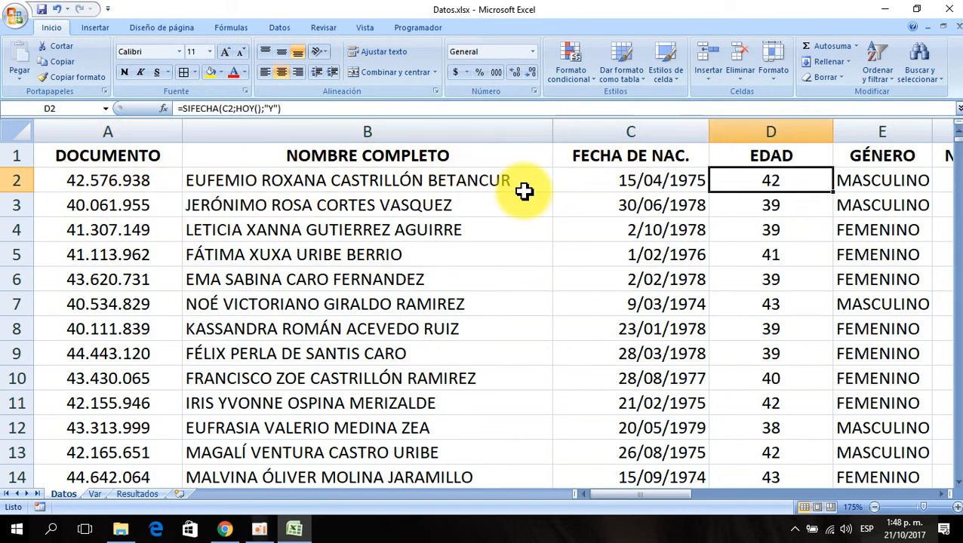
{"action": "key", "text": "Right"}
{"action": "key", "text": "Right"}
{"action": "key", "text": "Right"}
{"action": "key", "text": "Right"}
{"action": "key", "text": "Right"}
{"action": "key", "text": "Right"}
{"action": "key", "text": "Right"}
{"action": "key", "text": "Right"}
{"action": "key", "text": "Right"}
{"action": "key", "text": "Right"}
{"action": "key", "text": "Right"}
{"action": "key", "text": "Right"}
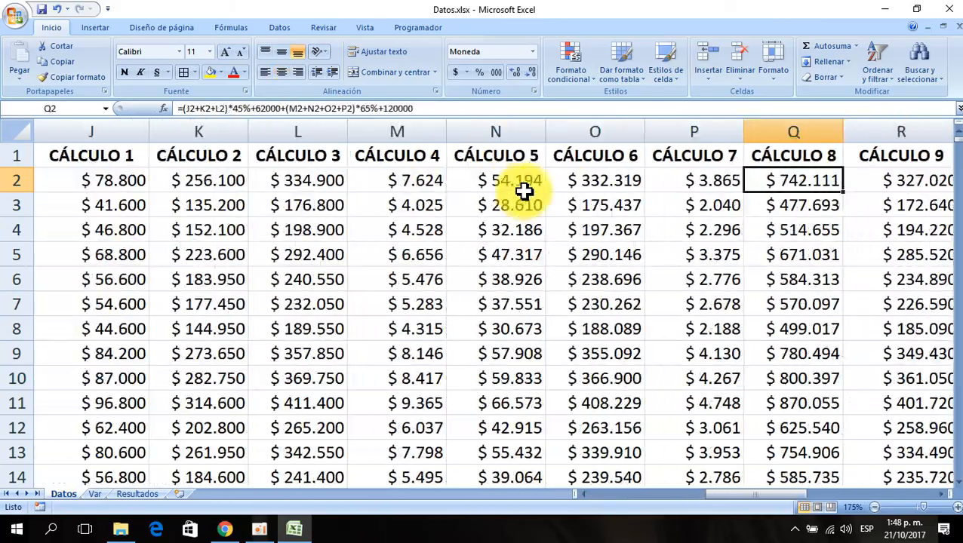
{"action": "key", "text": "Right"}
{"action": "key", "text": "Right"}
{"action": "key", "text": "Right"}
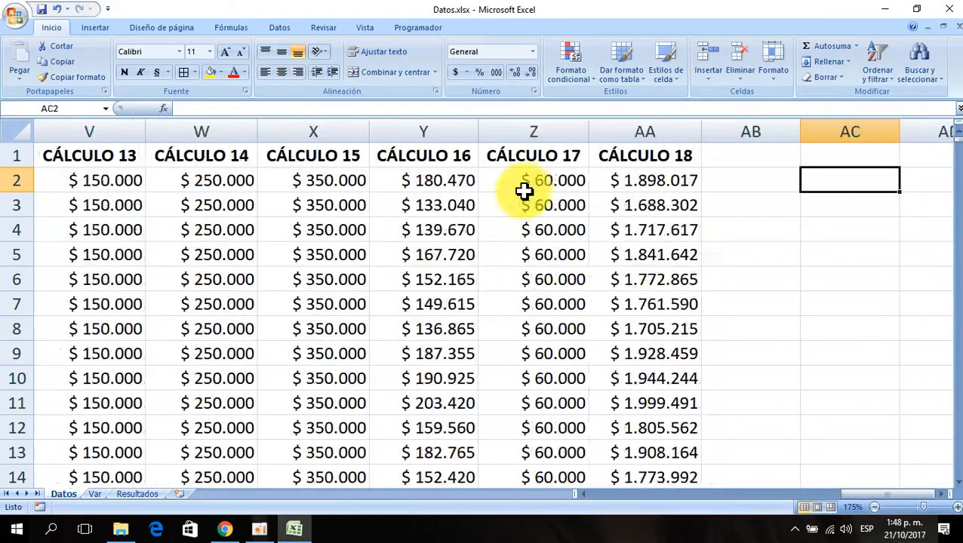
{"action": "key", "text": "Left"}
{"action": "key", "text": "Left"}
{"action": "key", "text": "Left"}
{"action": "key", "text": "Left"}
{"action": "key", "text": "Left"}
{"action": "key", "text": "Left"}
{"action": "key", "text": "Left"}
{"action": "key", "text": "Left"}
{"action": "key", "text": "Left"}
{"action": "key", "text": "Left"}
{"action": "key", "text": "Left"}
{"action": "key", "text": "Left"}
{"action": "key", "text": "Left"}
{"action": "key", "text": "Left"}
{"action": "key", "text": "Left"}
{"action": "key", "text": "Left"}
{"action": "key", "text": "Left"}
{"action": "key", "text": "Left"}
{"action": "key", "text": "Left"}
{"action": "key", "text": "Left"}
{"action": "key", "text": "Left"}
{"action": "key", "text": "Left"}
{"action": "key", "text": "Left"}
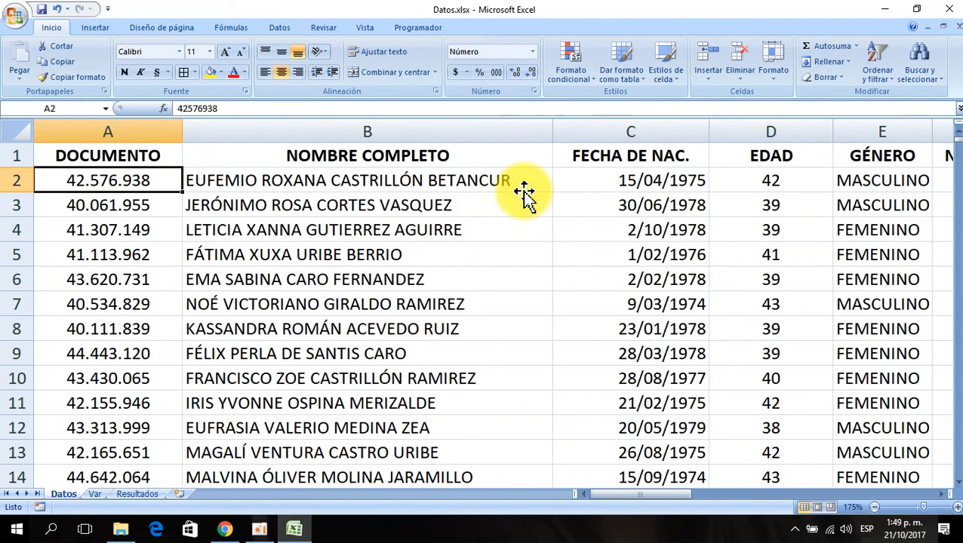
- Return to the Resultados sheet, add a new worksheet after it and rename it Formulario
{"action": "left_click", "coordinate": [137, 494]}
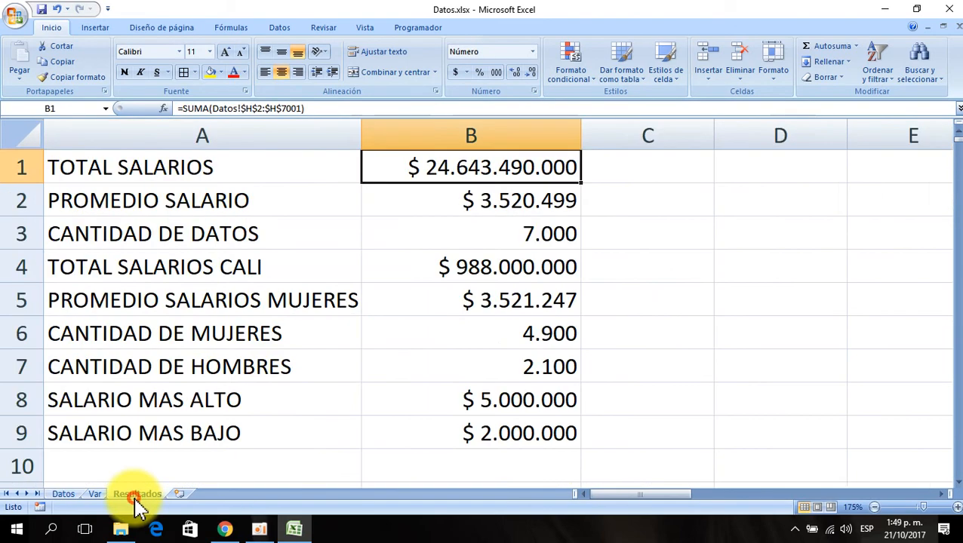
{"action": "scroll", "coordinate": [228, 389], "scroll_direction": "down", "scroll_amount": 3}
{"action": "scroll", "coordinate": [188, 339], "scroll_direction": "up", "scroll_amount": 1}
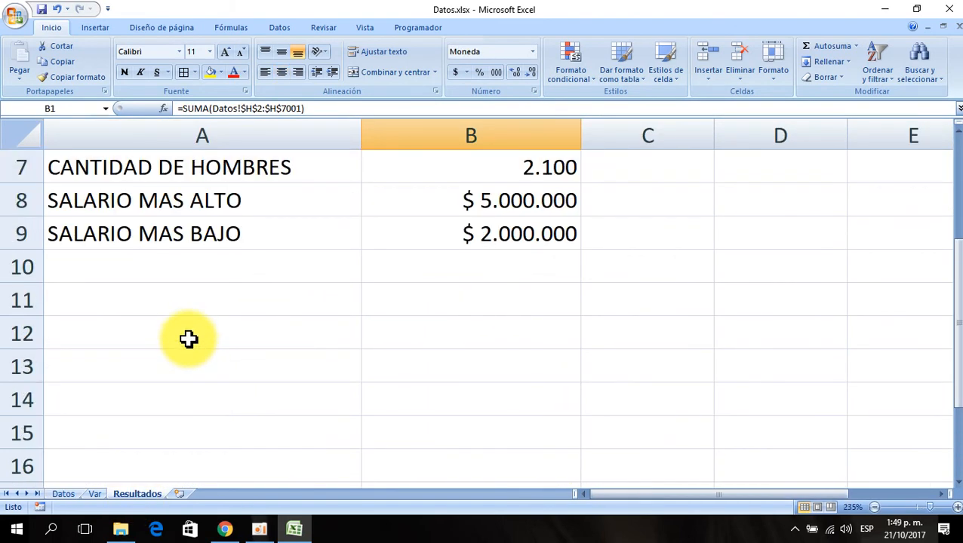
{"action": "left_click", "coordinate": [188, 338]}
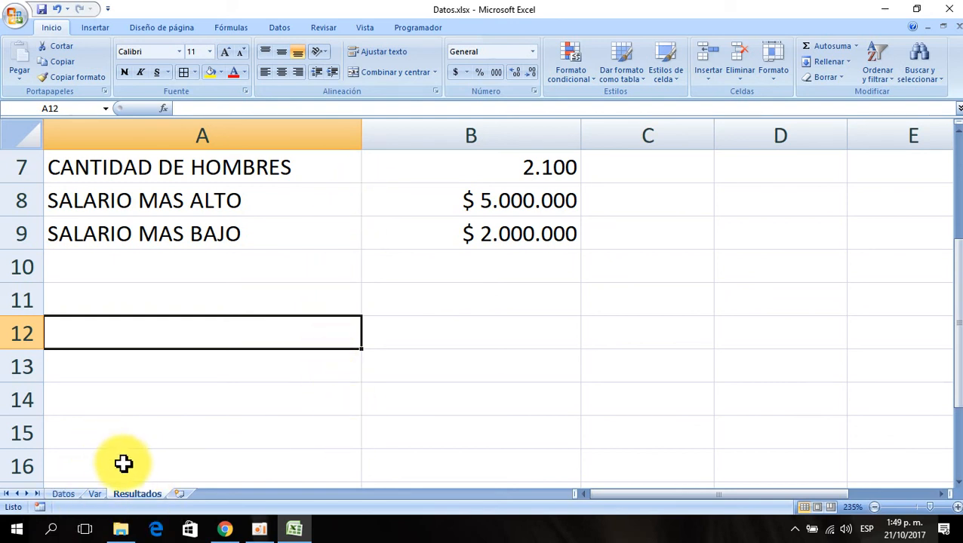
{"action": "left_click", "coordinate": [177, 494]}
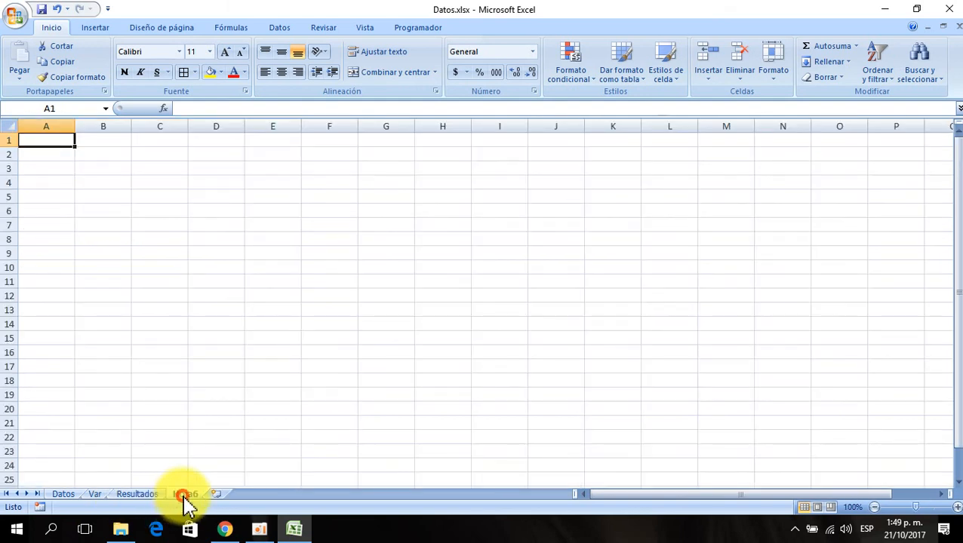
{"action": "double_click", "coordinate": [184, 495]}
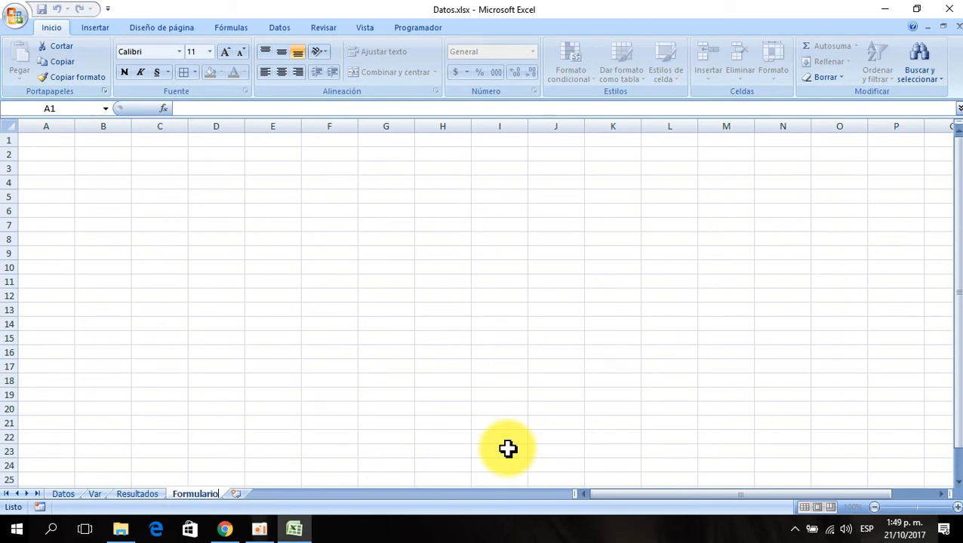
{"action": "type", "text": "Formulario"}
{"action": "key", "text": "Return"}
- Enter the header DOCUMENTO in A1 of Formulario and widen column A to fit it
{"action": "scroll", "coordinate": [388, 365], "scroll_direction": "up", "scroll_amount": 7}
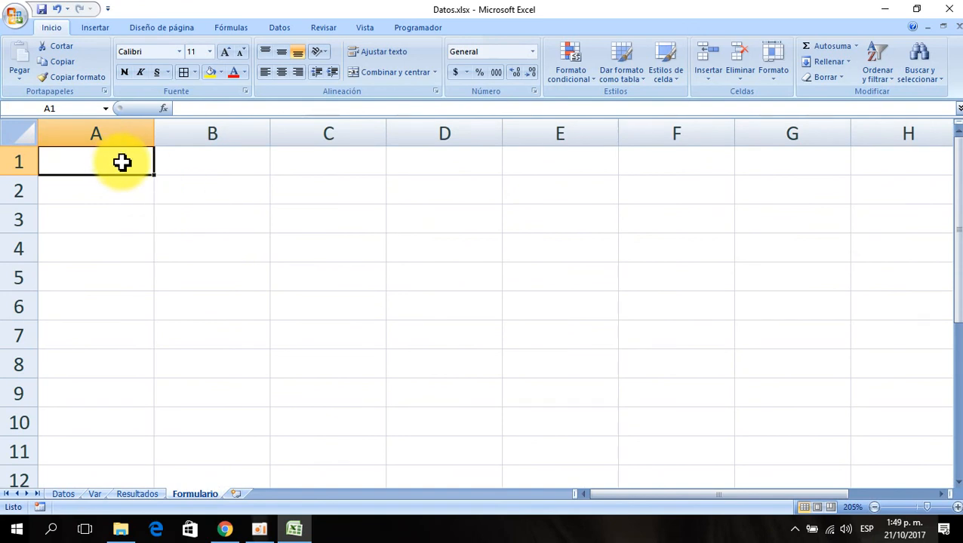
{"action": "type", "text": "DOCUMENTO"}
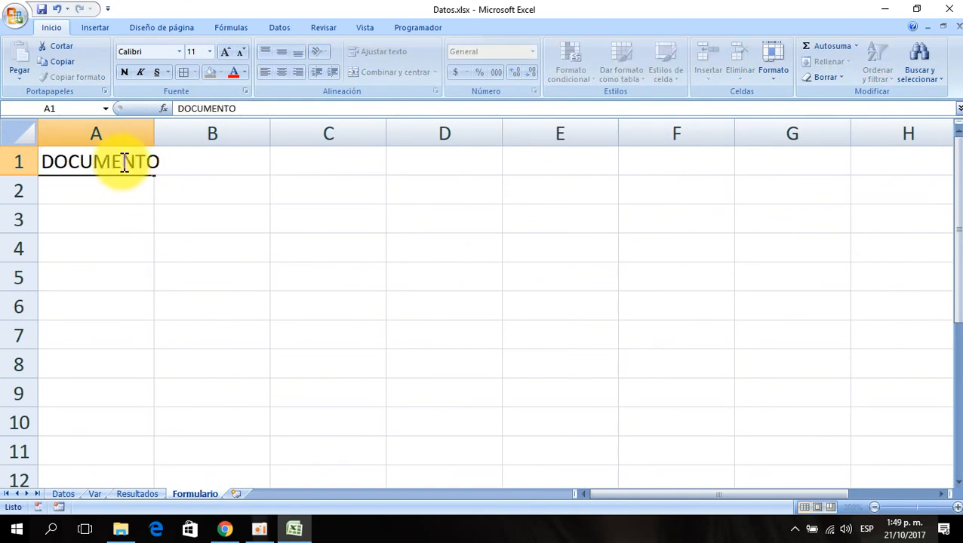
{"action": "key", "text": "Return"}
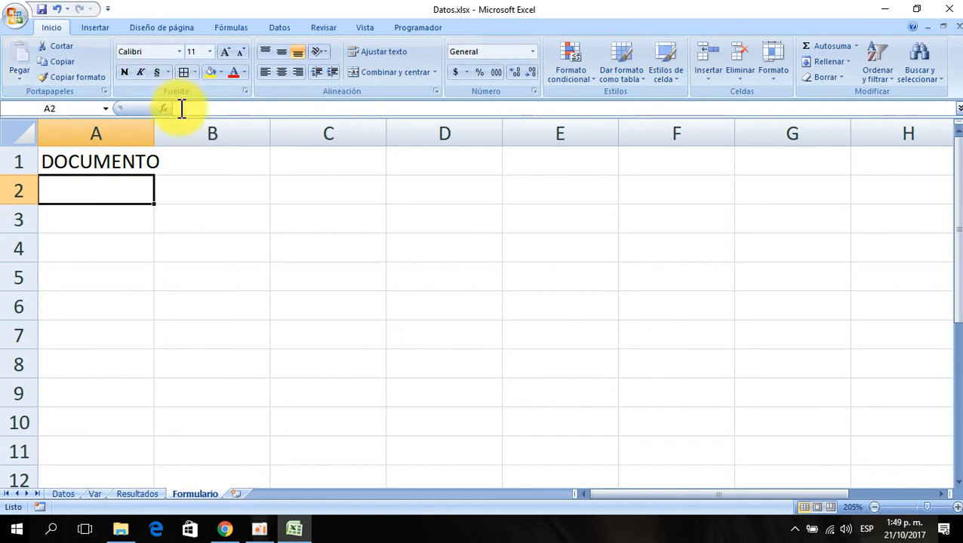
{"action": "left_click_drag", "start_coordinate": [153, 130], "coordinate": [184, 134]}
{"action": "left_click", "coordinate": [238, 160]}
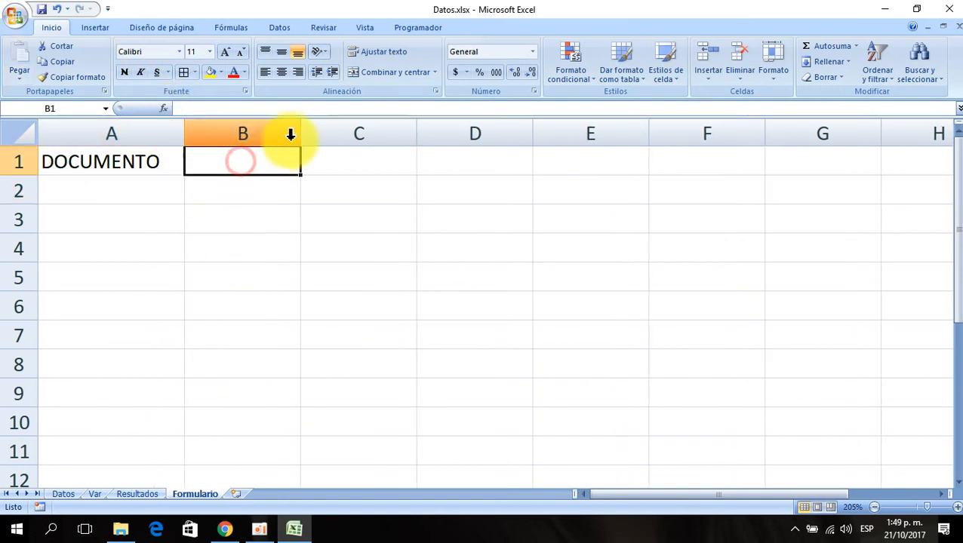
- Widen column B and format B1 as Número with a thousands separator
{"action": "left_click_drag", "start_coordinate": [300, 133], "coordinate": [344, 136]}
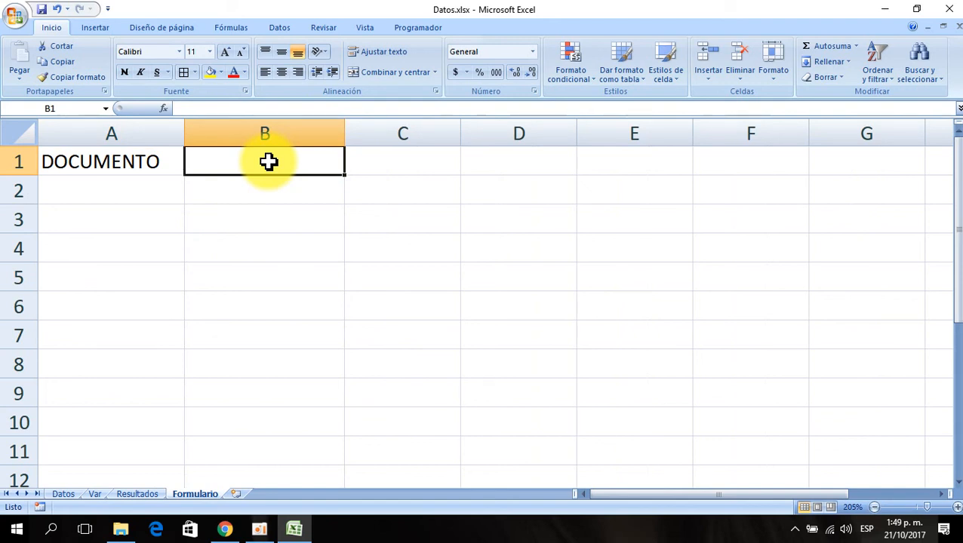
{"action": "left_click", "coordinate": [533, 91]}
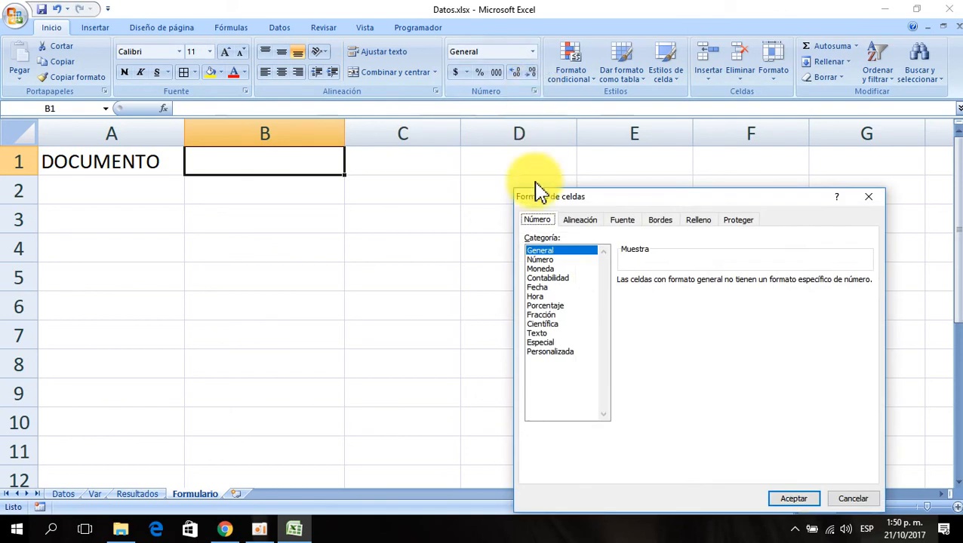
{"action": "left_click", "coordinate": [554, 262]}
{"action": "left_click", "coordinate": [677, 297]}
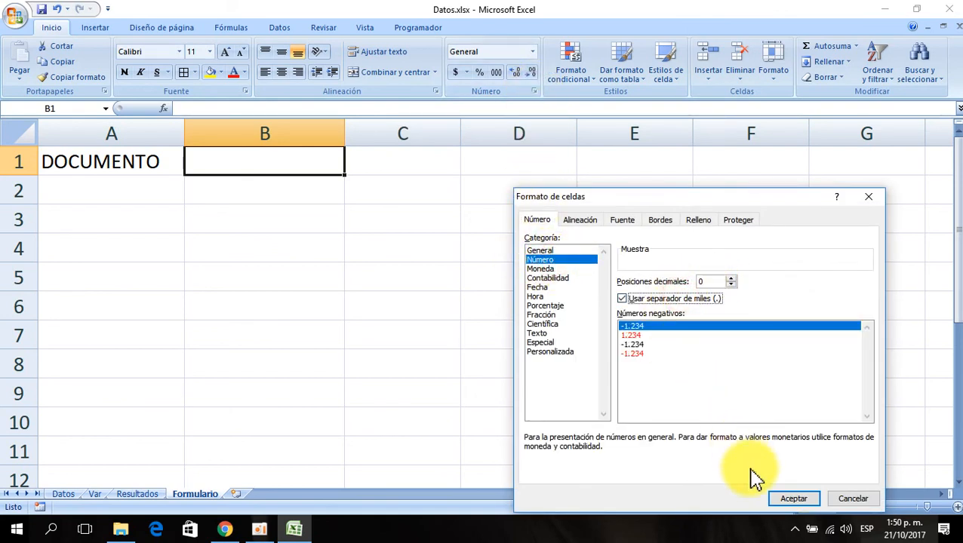
{"action": "left_click", "coordinate": [794, 499]}
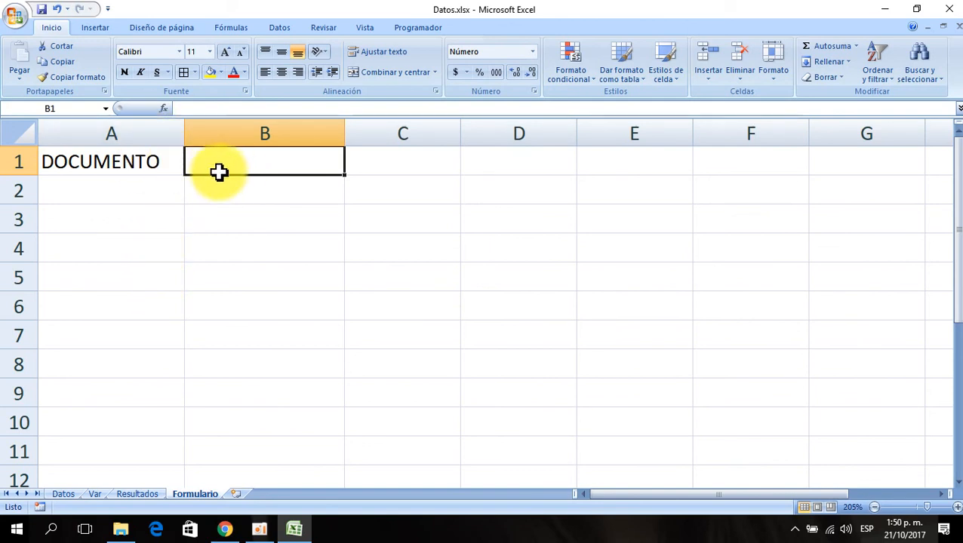
- Enter the label Nombre: in B3
{"action": "left_click", "coordinate": [249, 220]}
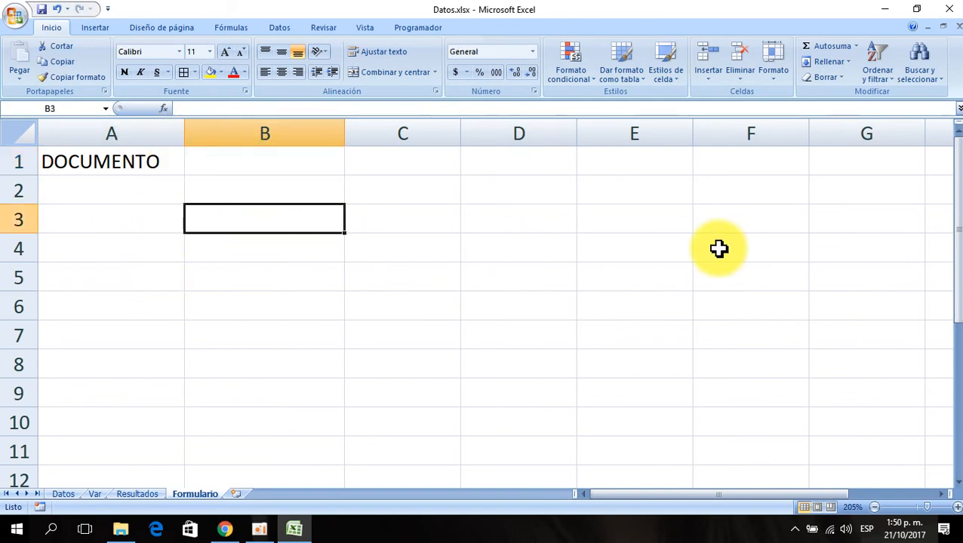
{"action": "type", "text": "nO"}
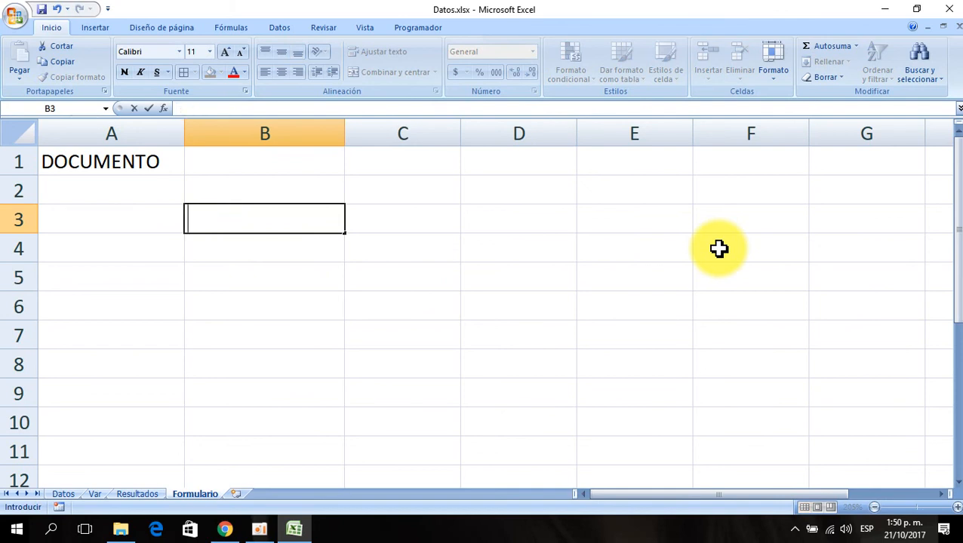
{"action": "type", "text": "mbre:"}
{"action": "key", "text": "Return"}
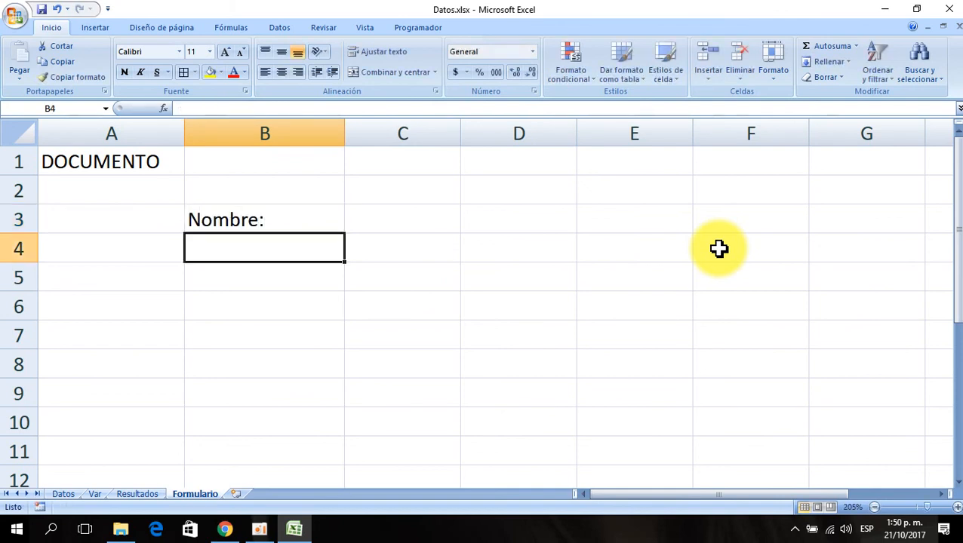
- Select C3 and widen column C
{"action": "key", "text": "Up"}
{"action": "key", "text": "Right"}
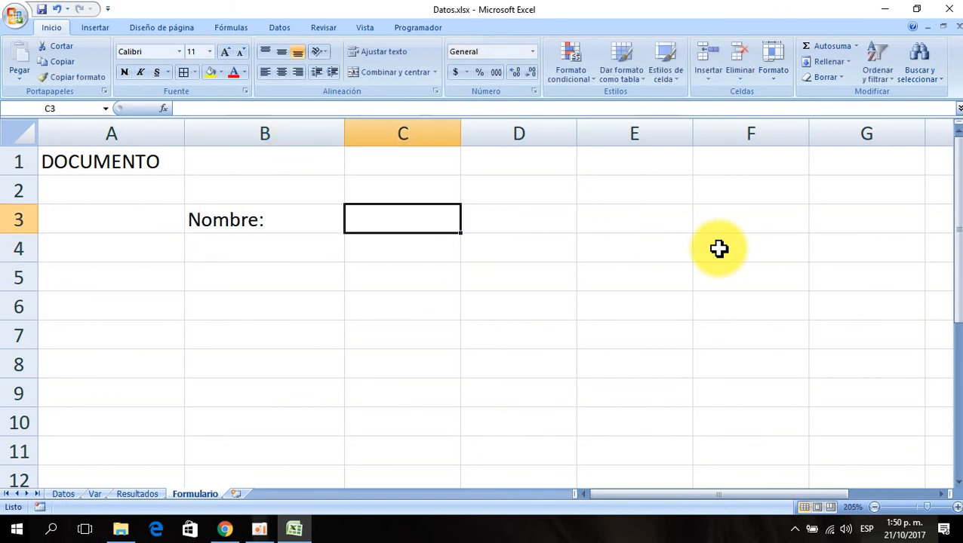
{"action": "left_click_drag", "start_coordinate": [461, 132], "coordinate": [647, 136]}
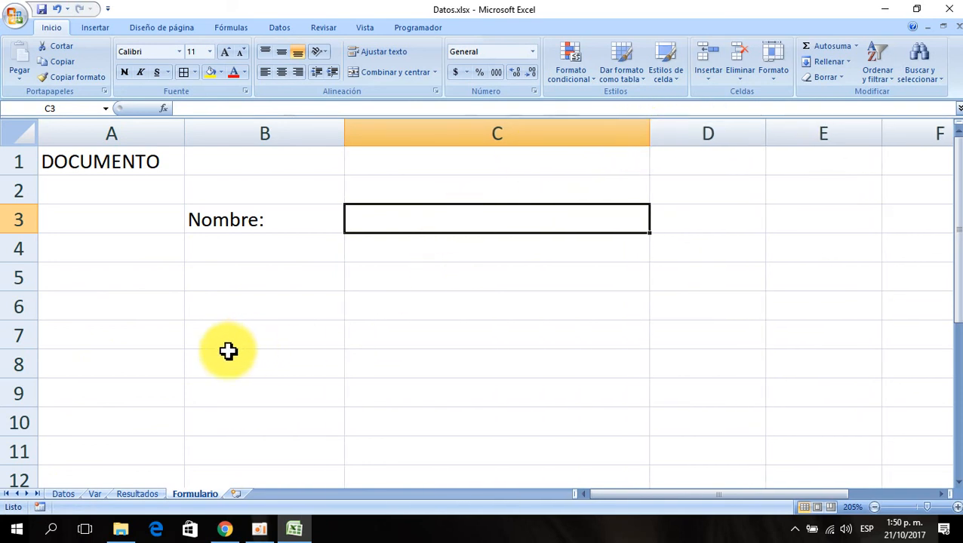
- Enter the labels Fecha de Nac. in B5 and Edad: in B7
{"action": "left_click", "coordinate": [256, 282]}
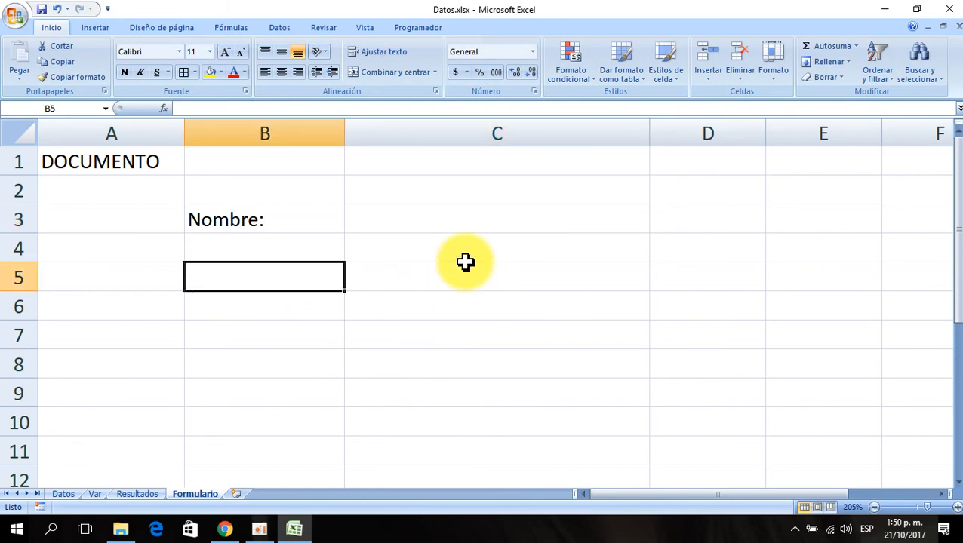
{"action": "type", "text": "Fecha de N"}
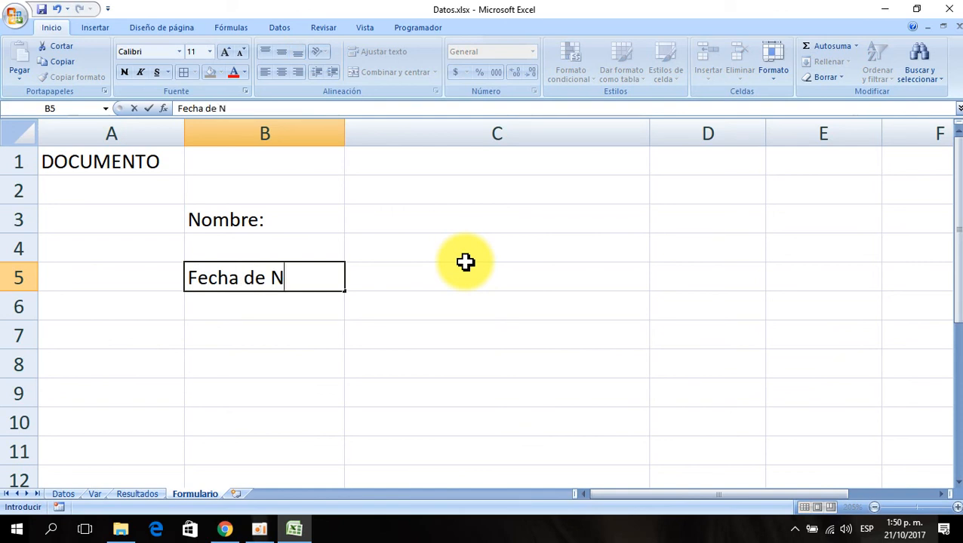
{"action": "type", "text": "ac."}
{"action": "key", "text": "Return"}
{"action": "key", "text": "Return"}
{"action": "type", "text": "Edad:"}
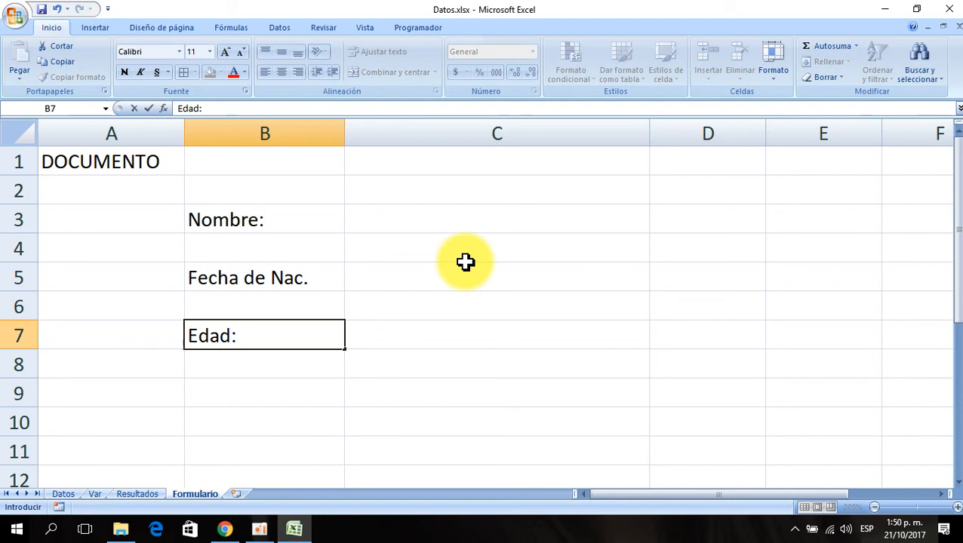
{"action": "key", "text": "Return"}
{"action": "key", "text": "Return"}
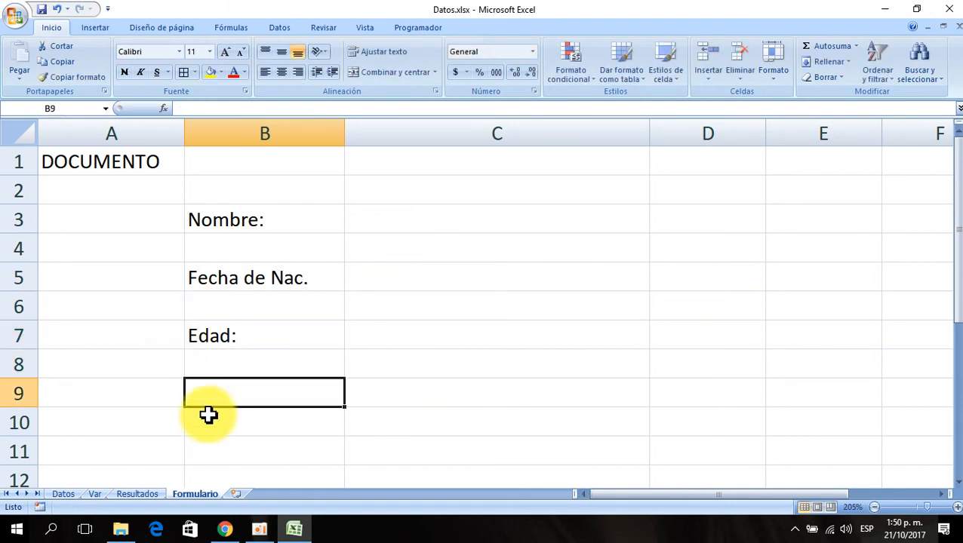
- Check the column headings on the Datos sheet, then return to the Formulario sheet
{"action": "left_click", "coordinate": [63, 495]}
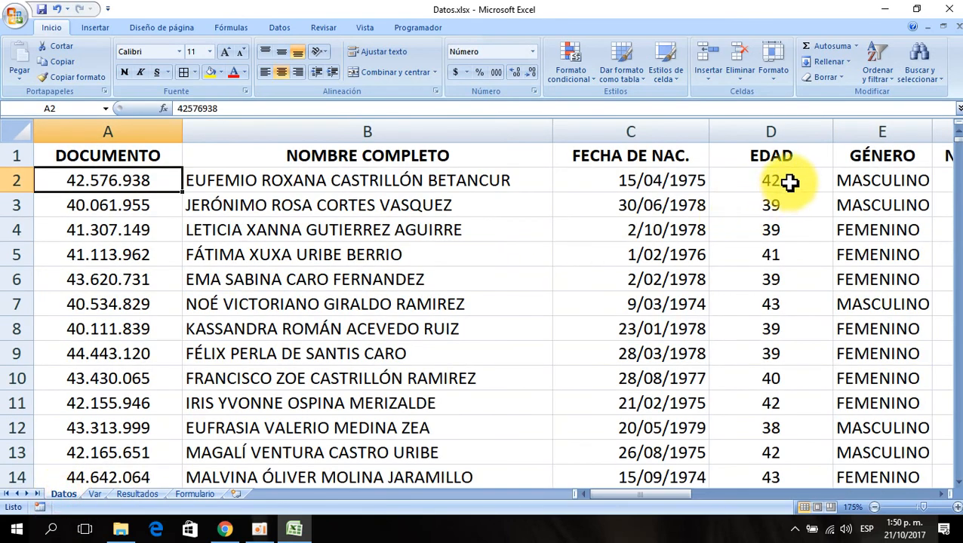
{"action": "left_click", "coordinate": [880, 163]}
{"action": "key", "text": "Right"}
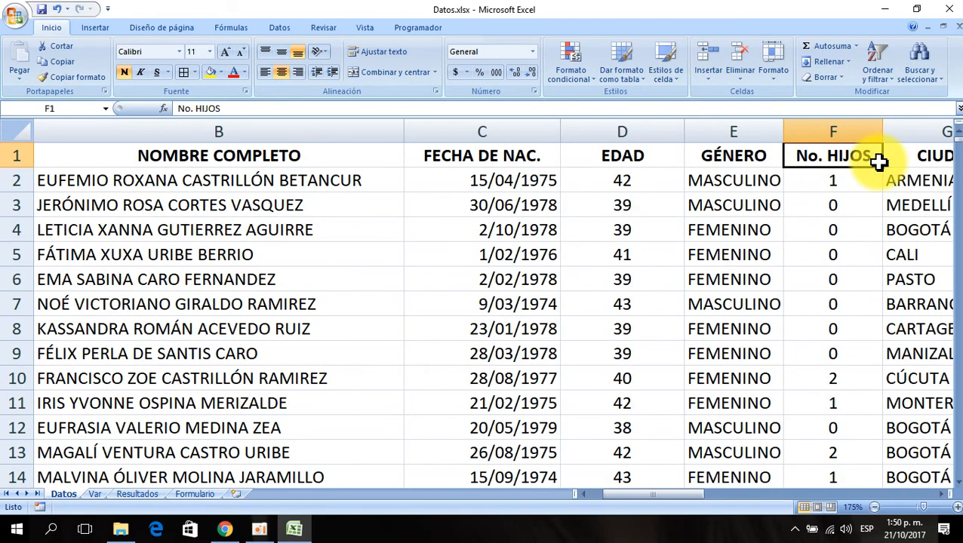
{"action": "key", "text": "Right"}
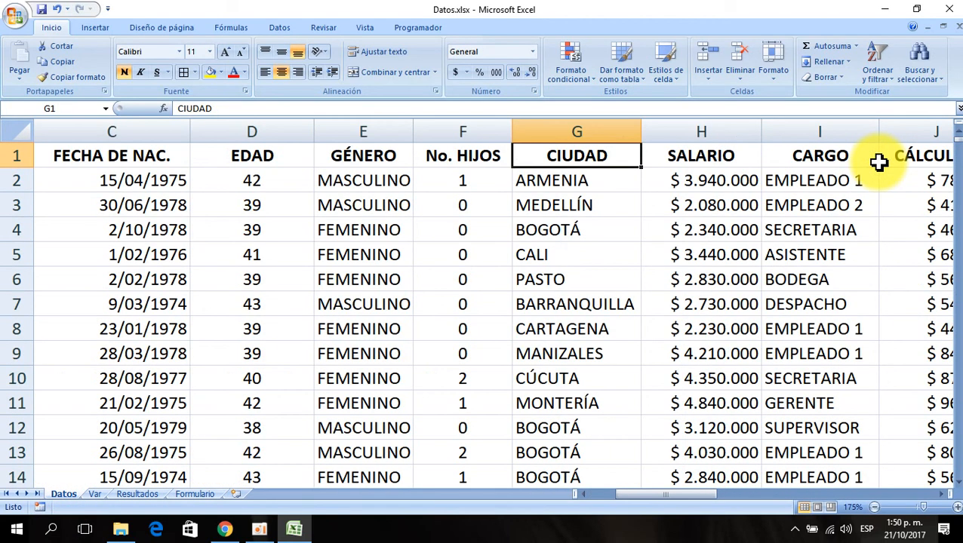
{"action": "left_click", "coordinate": [195, 494]}
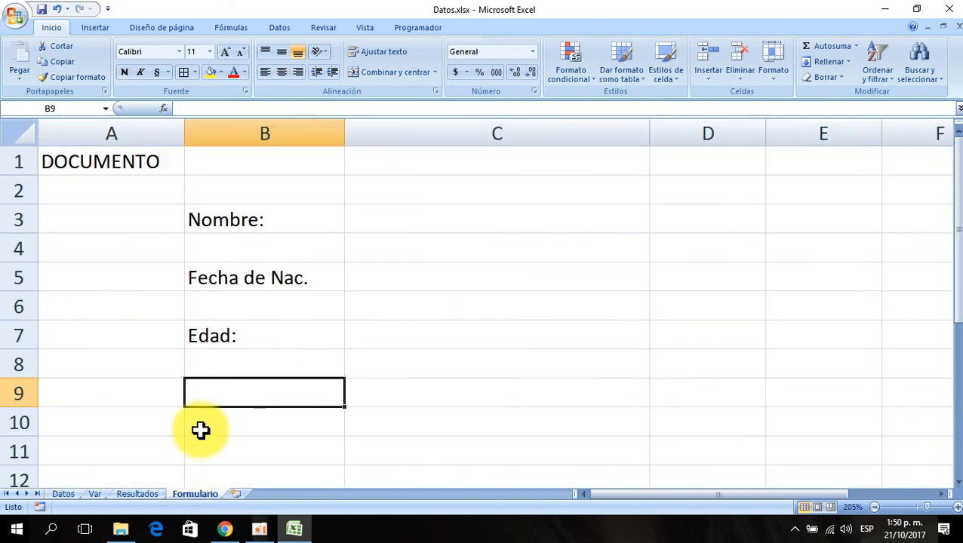
- Enter the labels Género:, Número de Hijos:, Ciudad: and Salario: in B9, B11, B13 and B15
{"action": "type", "text": "Género:"}
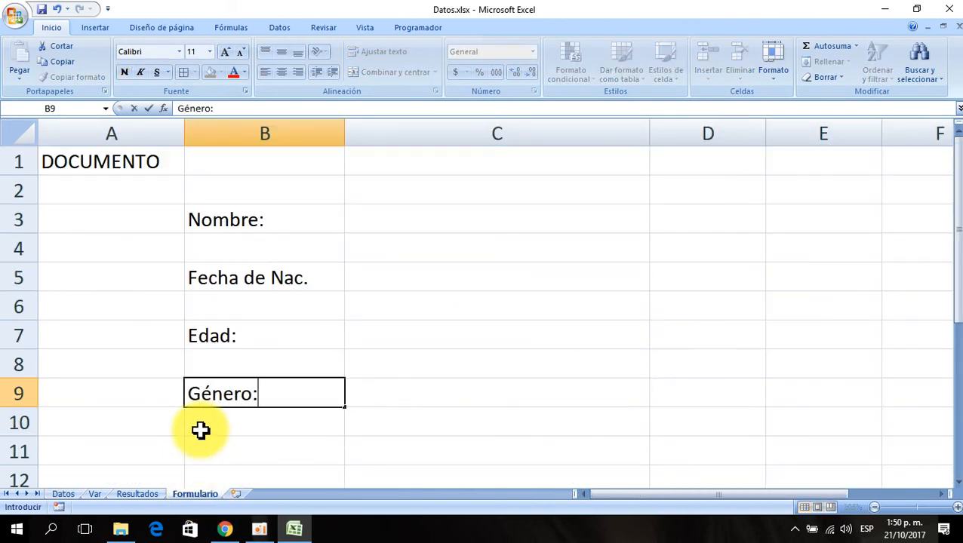
{"action": "key", "text": "Return"}
{"action": "key", "text": "Return"}
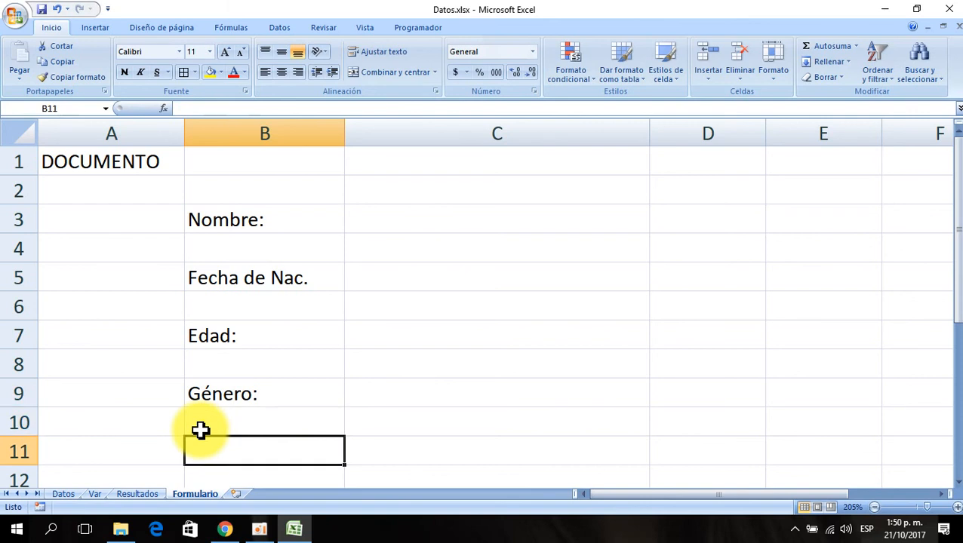
{"action": "type", "text": "Número de H"}
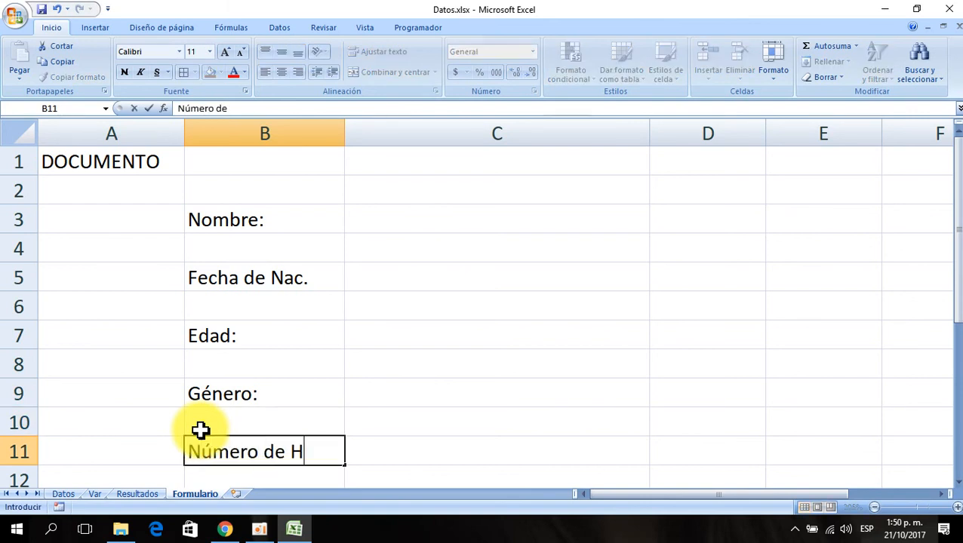
{"action": "type", "text": "ijos:"}
{"action": "key", "text": "Return"}
{"action": "key", "text": "Return"}
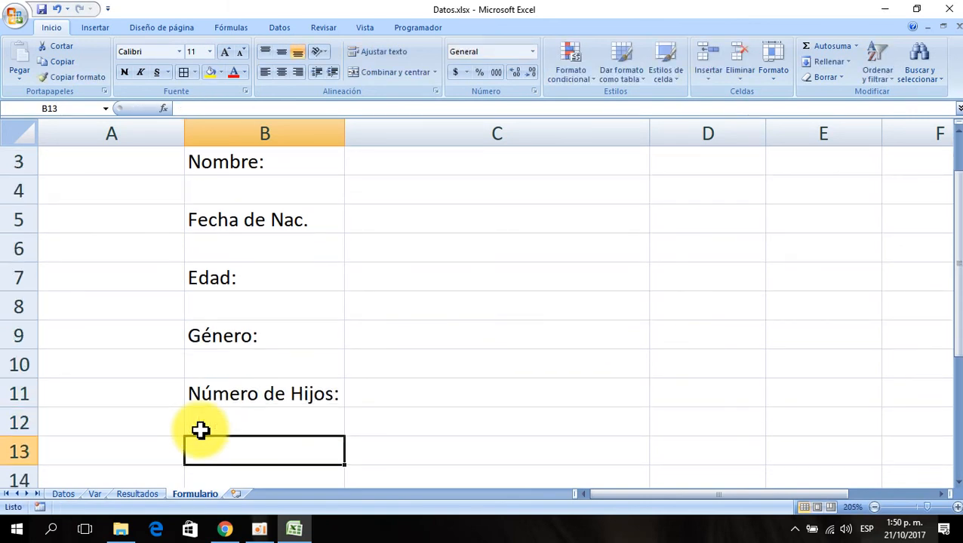
{"action": "type", "text": "Ciudad"}
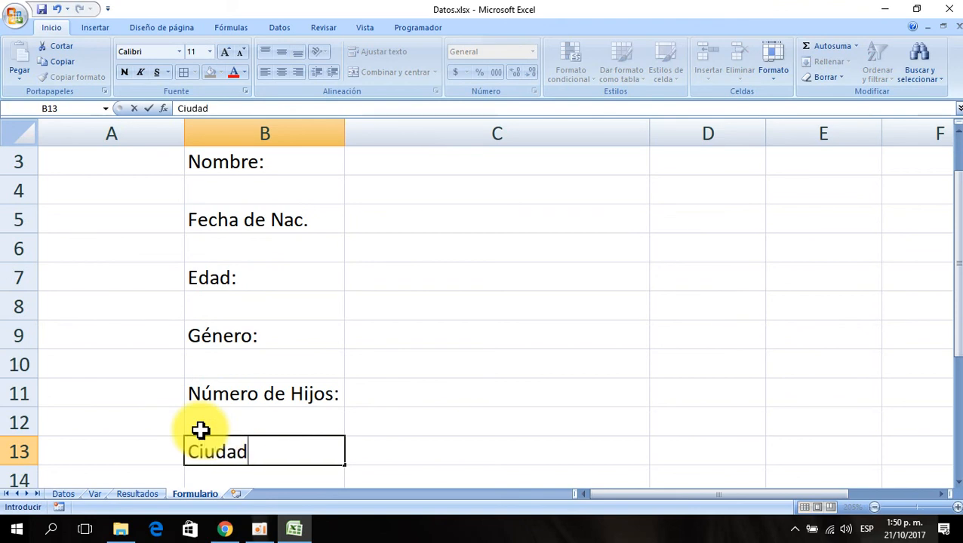
{"action": "type", "text": ":"}
{"action": "key", "text": "Return"}
{"action": "key", "text": "Return"}
{"action": "type", "text": "Salario"}
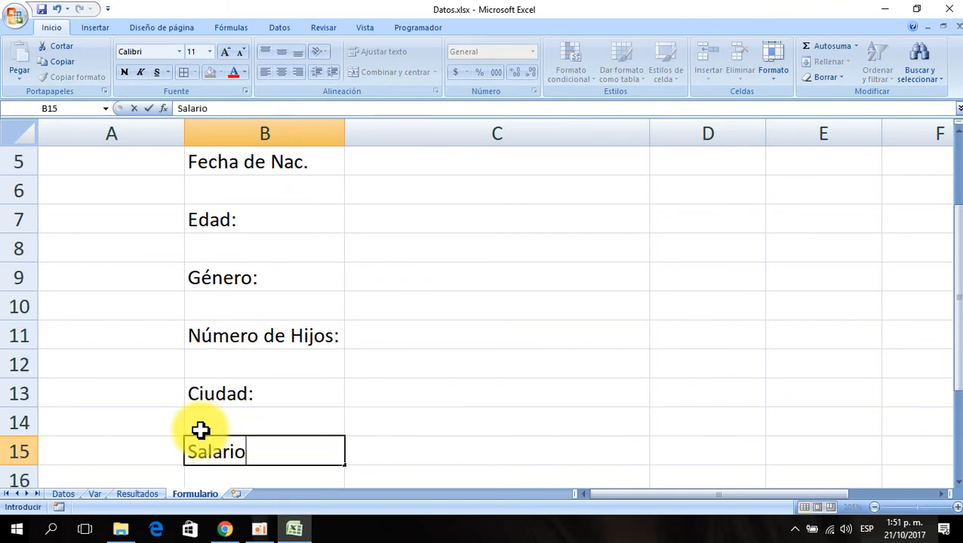
{"action": "type", "text": ":"}
{"action": "key", "text": "Return"}
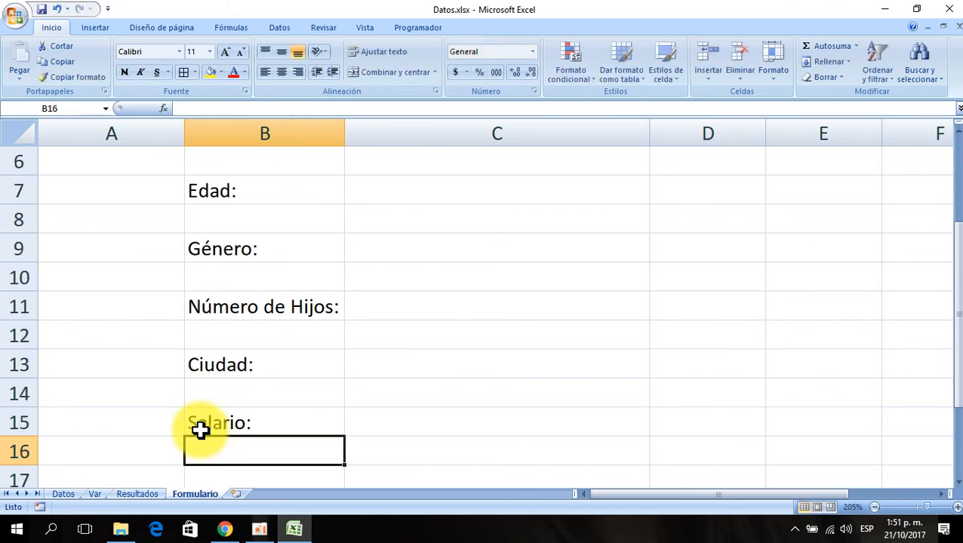
- Start a BUSCARV formula in C3 by choosing BUSCARV from all functions in the Insert Function dialog
{"action": "scroll", "coordinate": [354, 267], "scroll_direction": "down", "scroll_amount": 4}
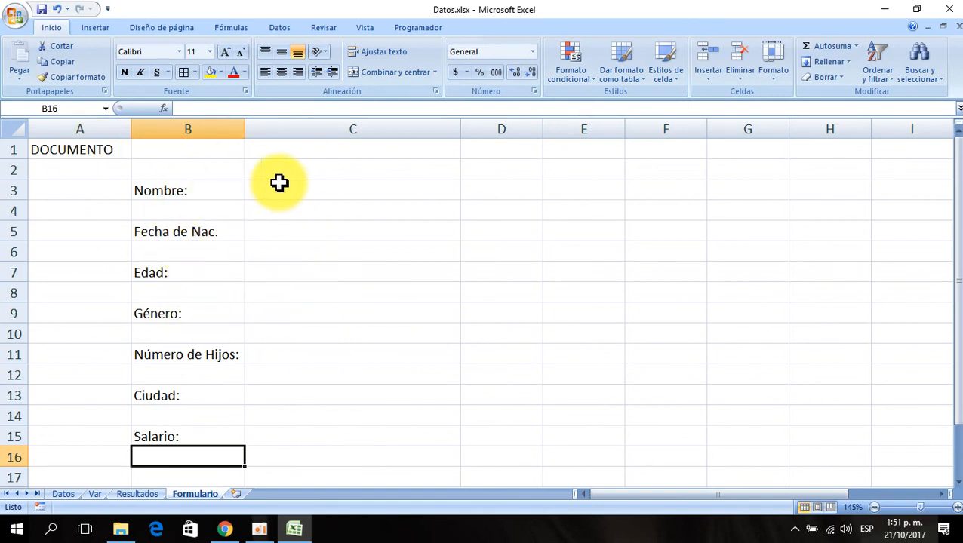
{"action": "left_click", "coordinate": [300, 193]}
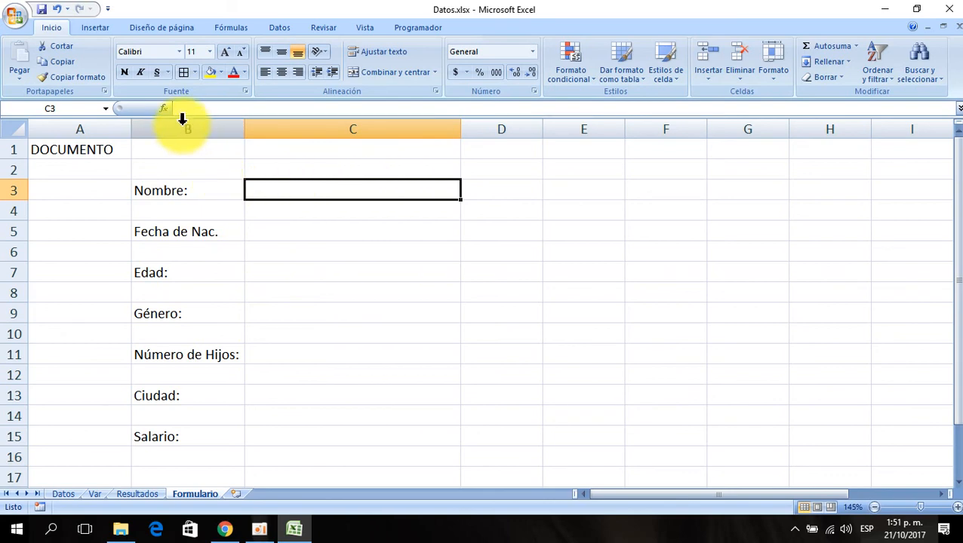
{"action": "left_click", "coordinate": [164, 110]}
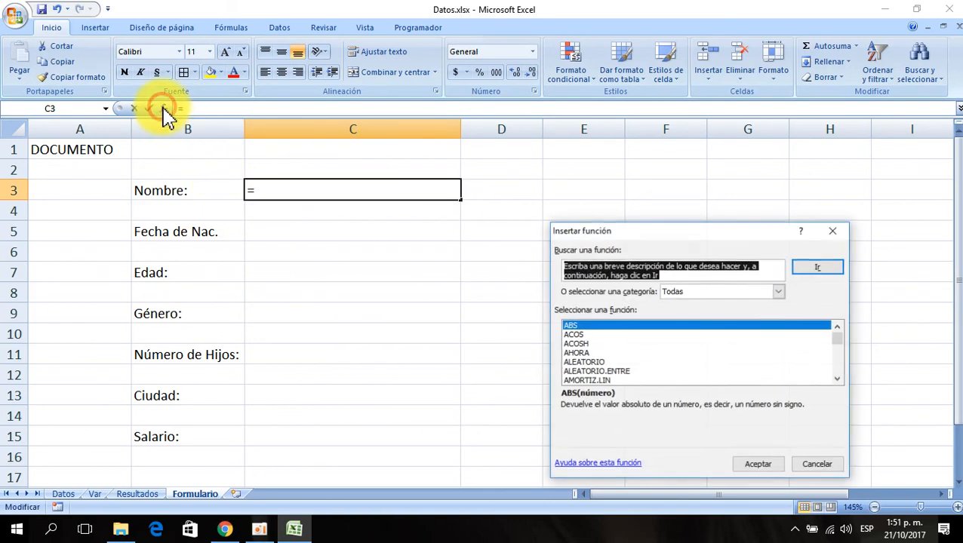
{"action": "left_click", "coordinate": [679, 291]}
{"action": "left_click", "coordinate": [609, 324]}
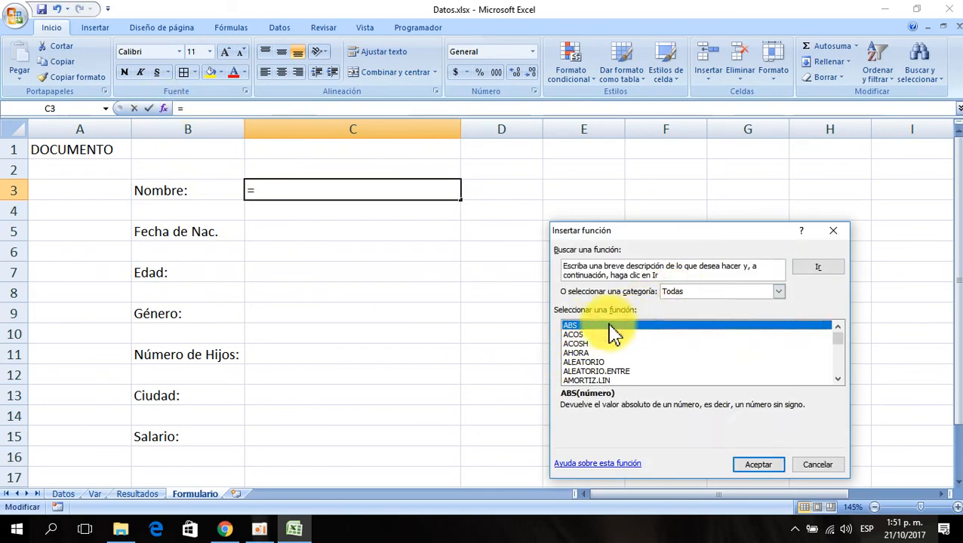
{"action": "type", "text": "bu"}
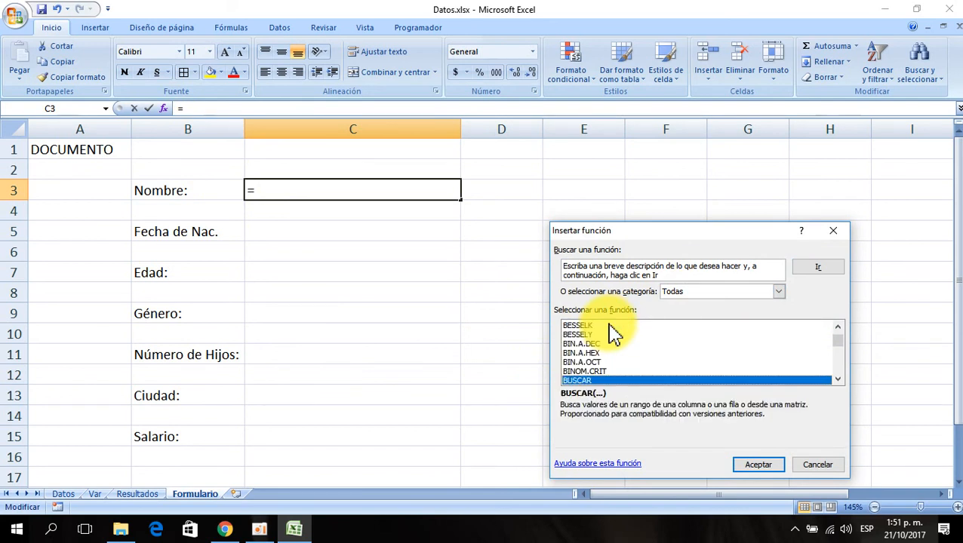
{"action": "left_click", "coordinate": [839, 380]}
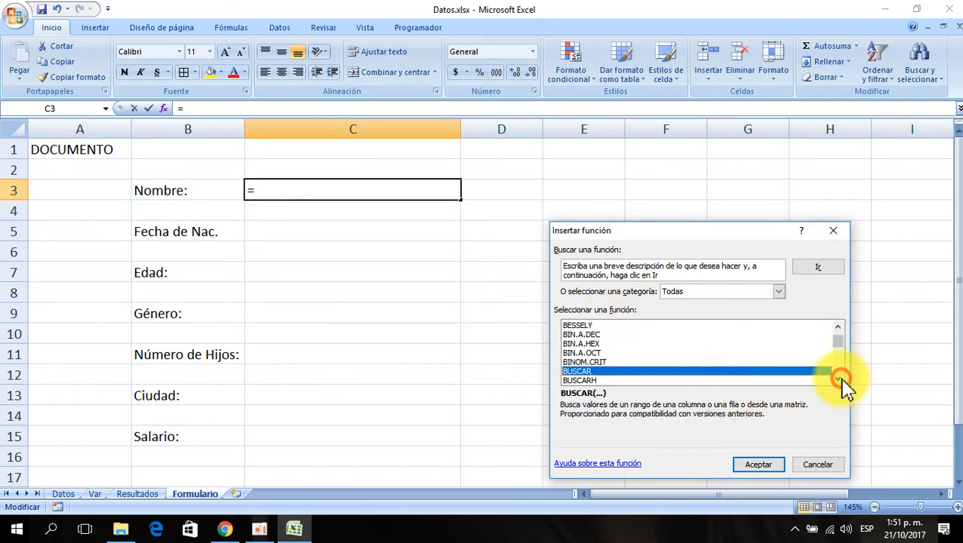
{"action": "left_click", "coordinate": [838, 379]}
{"action": "left_click", "coordinate": [600, 372]}
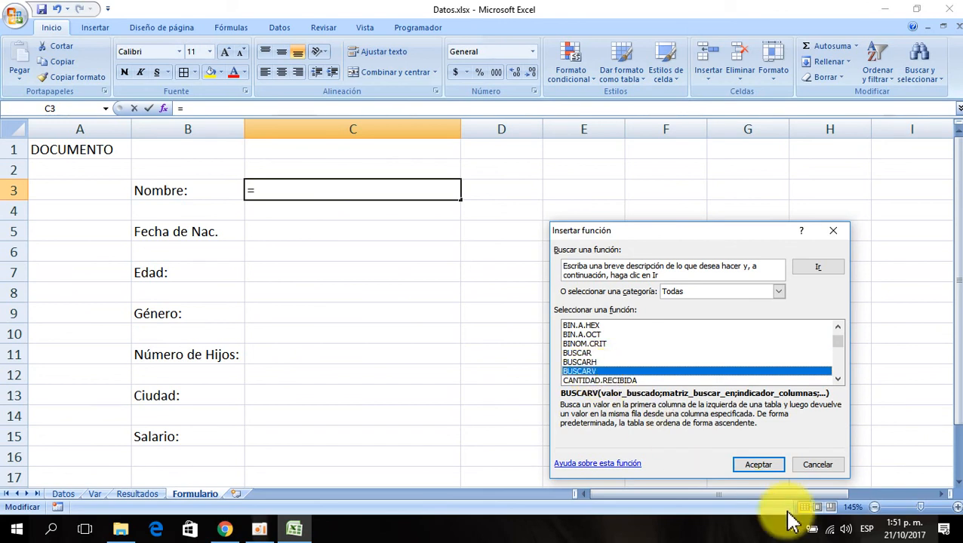
{"action": "left_click", "coordinate": [757, 466]}
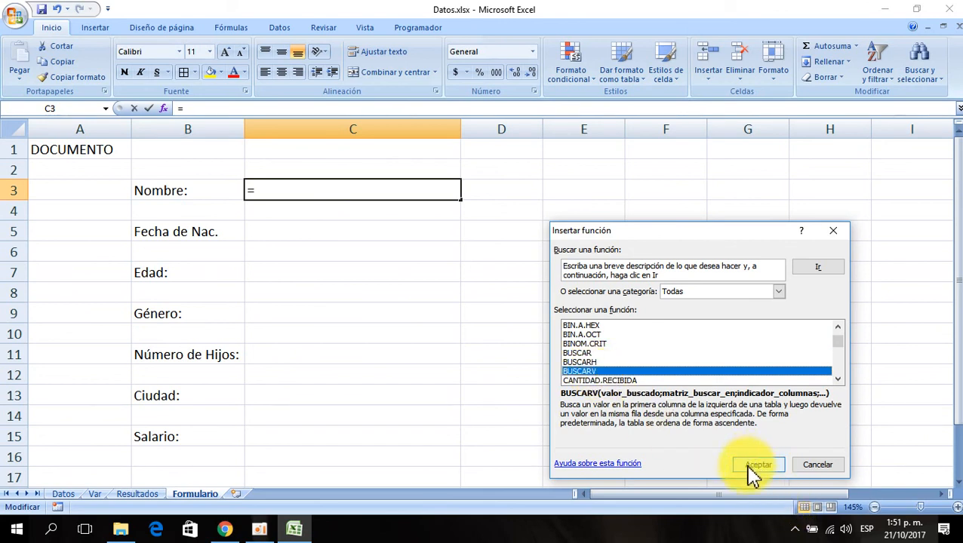
{"action": "left_click", "coordinate": [755, 468]}
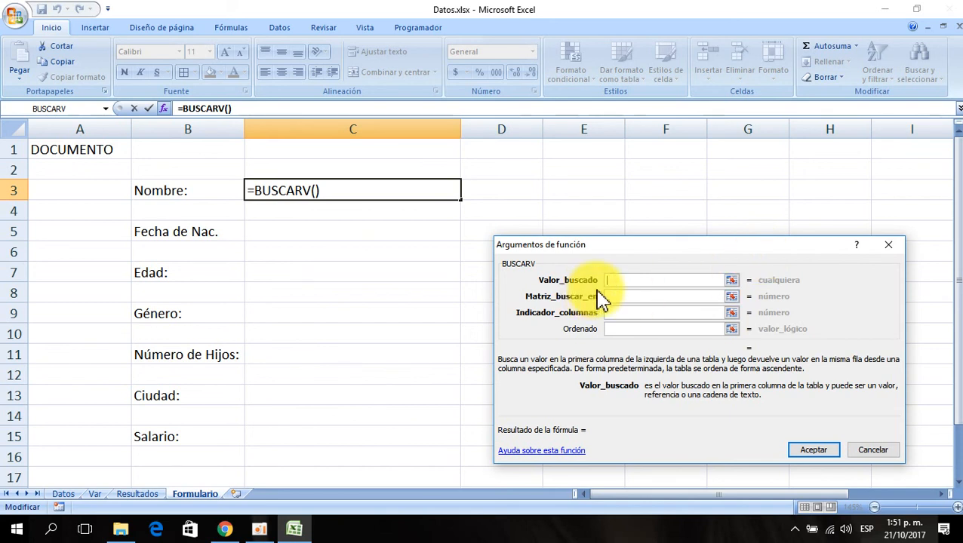
- Set the BUSCARV lookup value to $B$1 and the table array to Datos!$A$2:$H$7001
{"action": "left_click", "coordinate": [185, 151]}
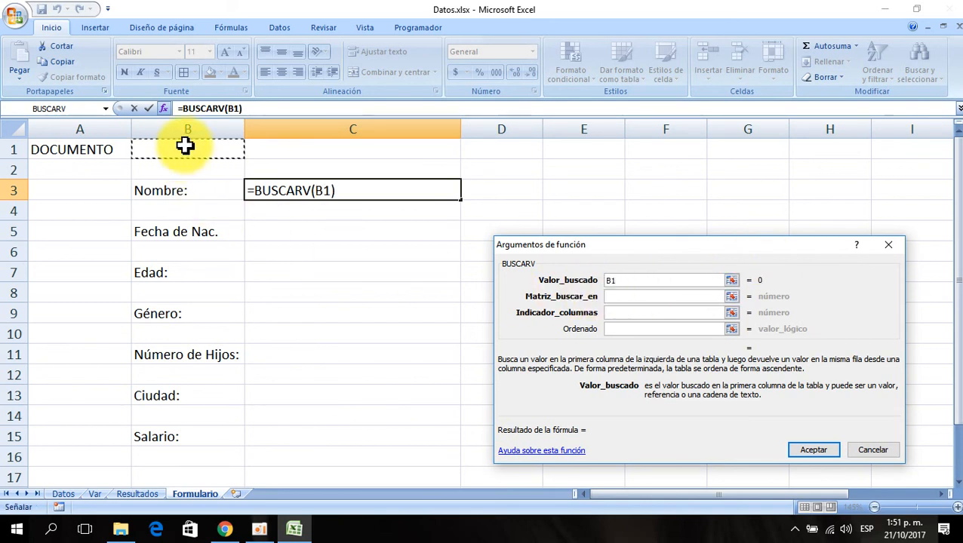
{"action": "key", "text": "F4"}
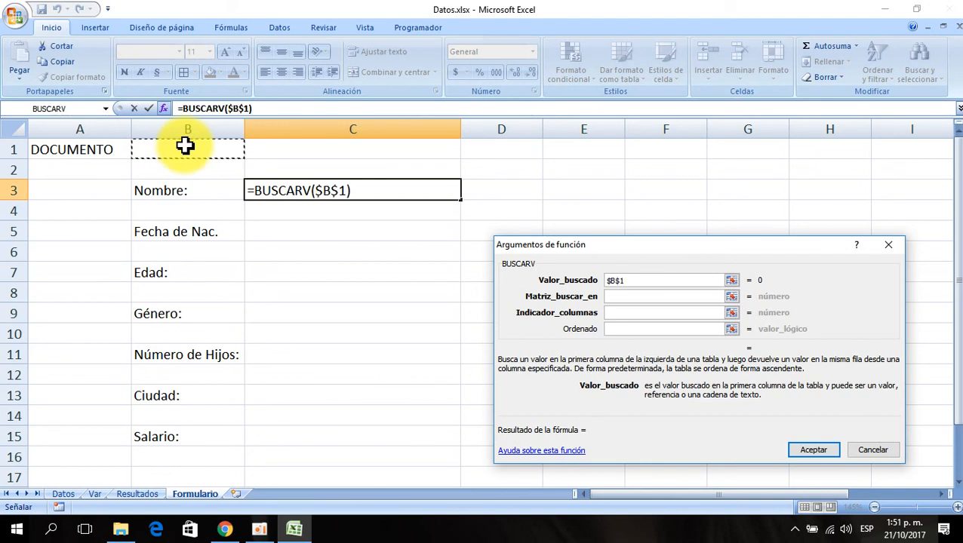
{"action": "left_click", "coordinate": [612, 297]}
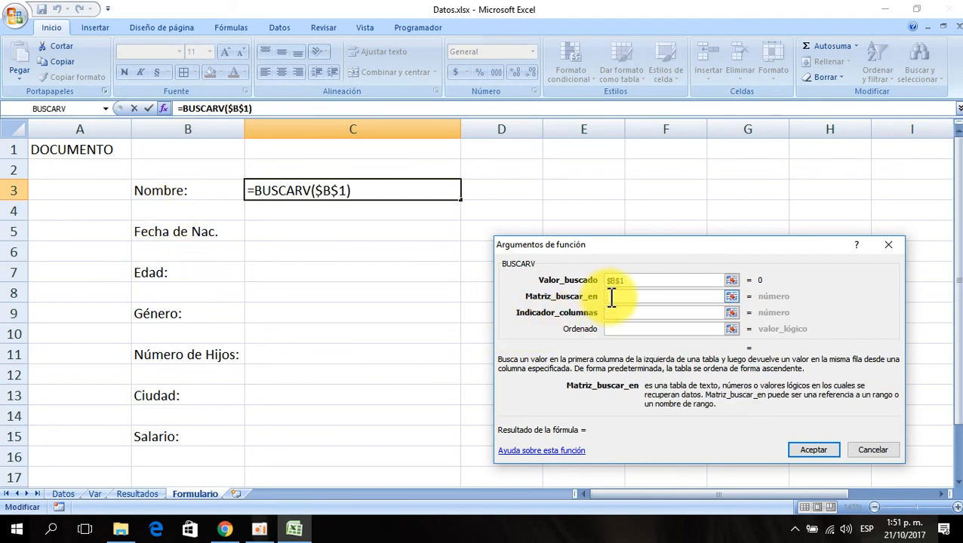
{"action": "left_click", "coordinate": [64, 492]}
{"action": "left_click", "coordinate": [89, 243]}
{"action": "key", "text": "ctrl+Home"}
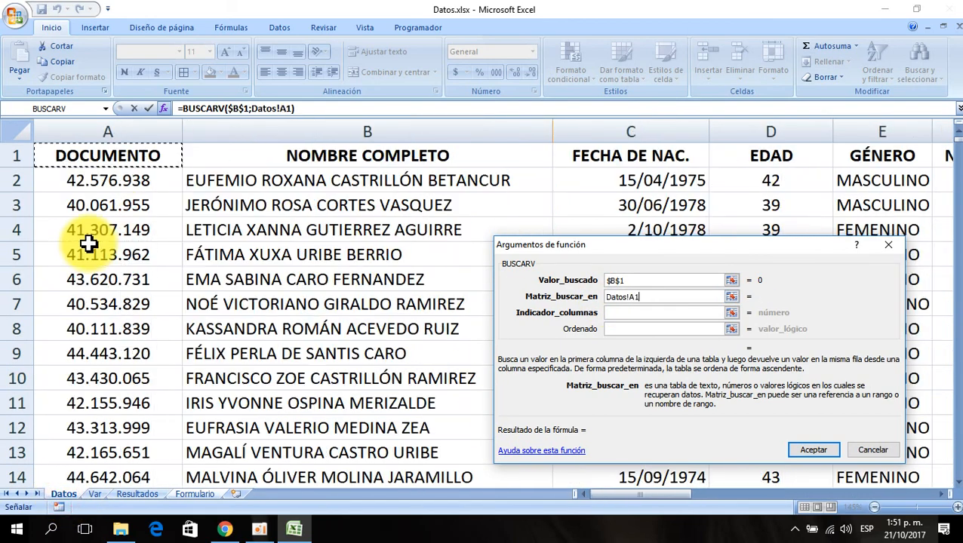
{"action": "left_click", "coordinate": [70, 183]}
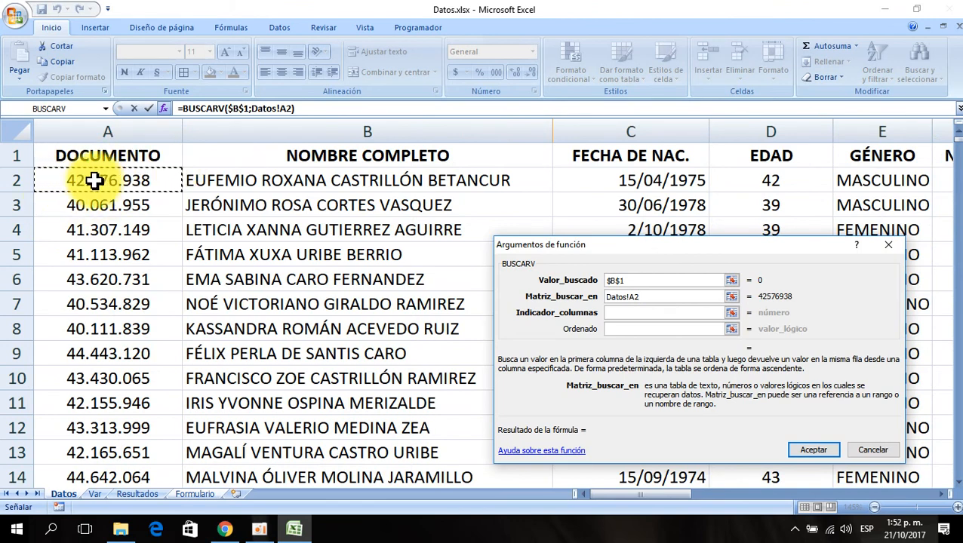
{"action": "left_click_drag", "start_coordinate": [92, 180], "coordinate": [438, 181]}
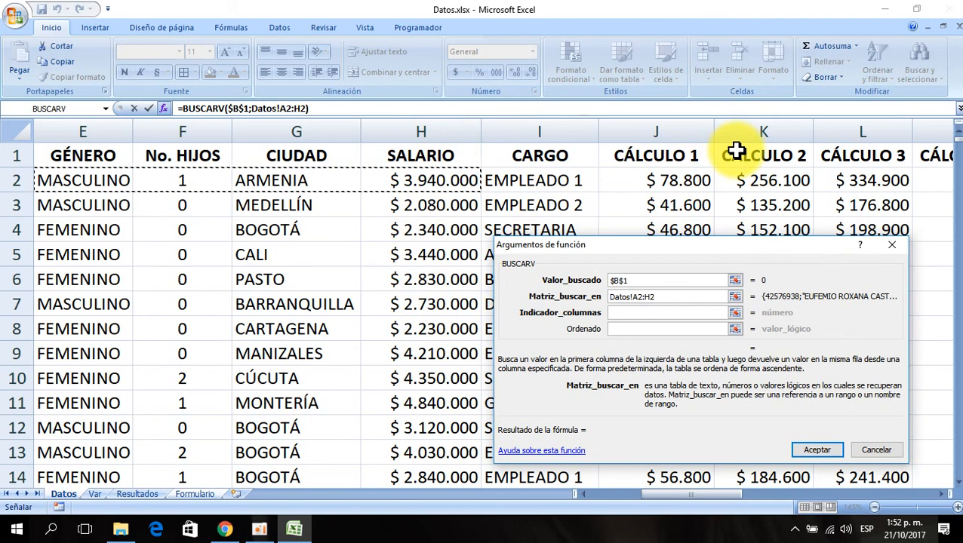
{"action": "key", "text": "ctrl+shift+Down"}
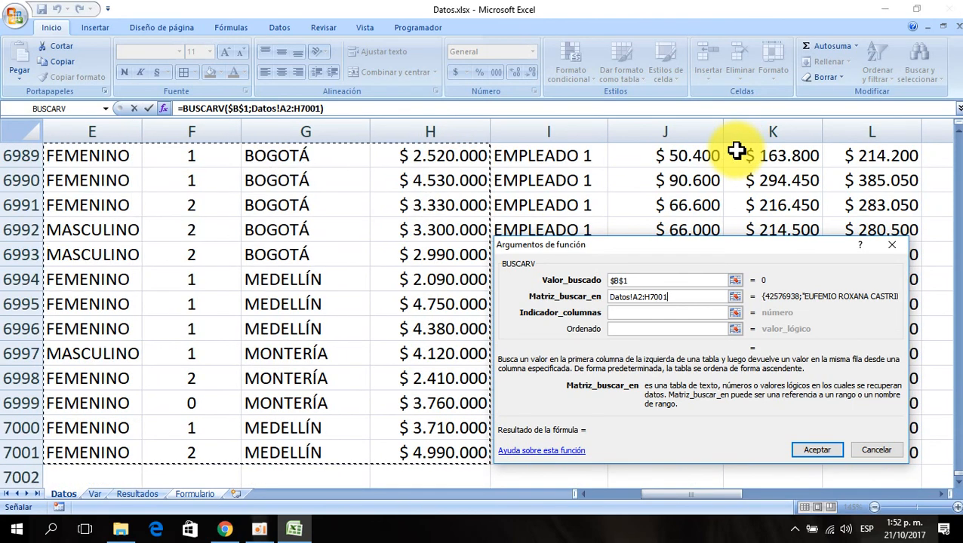
{"action": "key", "text": "F4"}
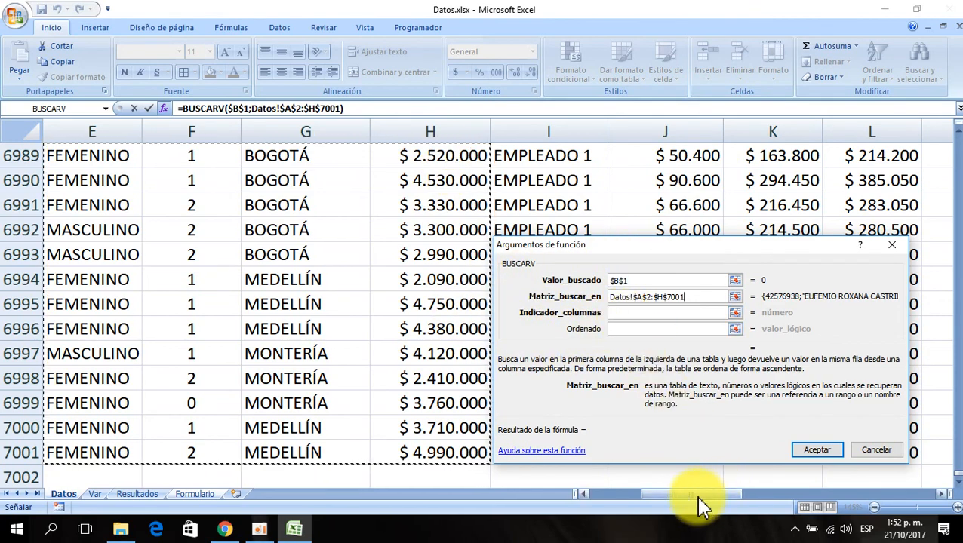
{"action": "left_click_drag", "start_coordinate": [699, 496], "coordinate": [647, 496]}
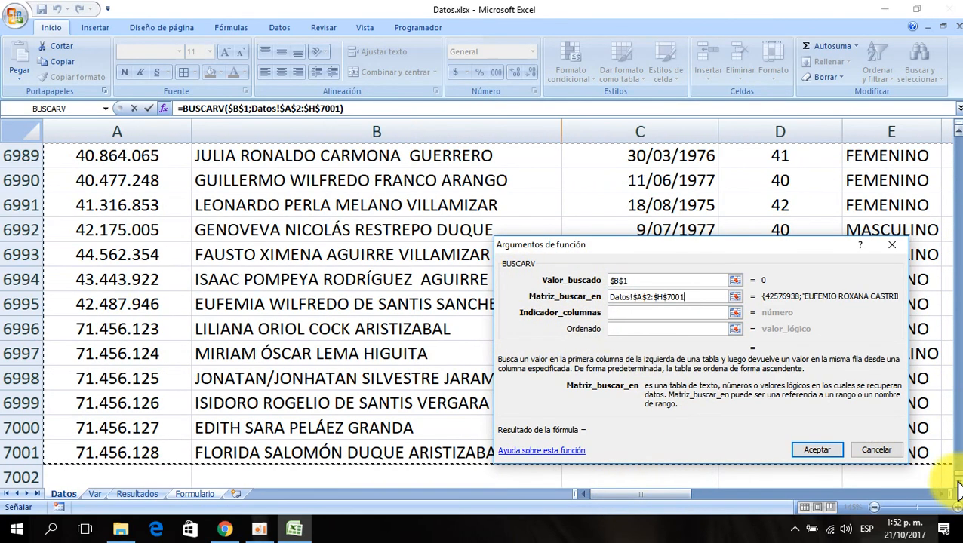
{"action": "left_click_drag", "start_coordinate": [955, 474], "coordinate": [940, 145]}
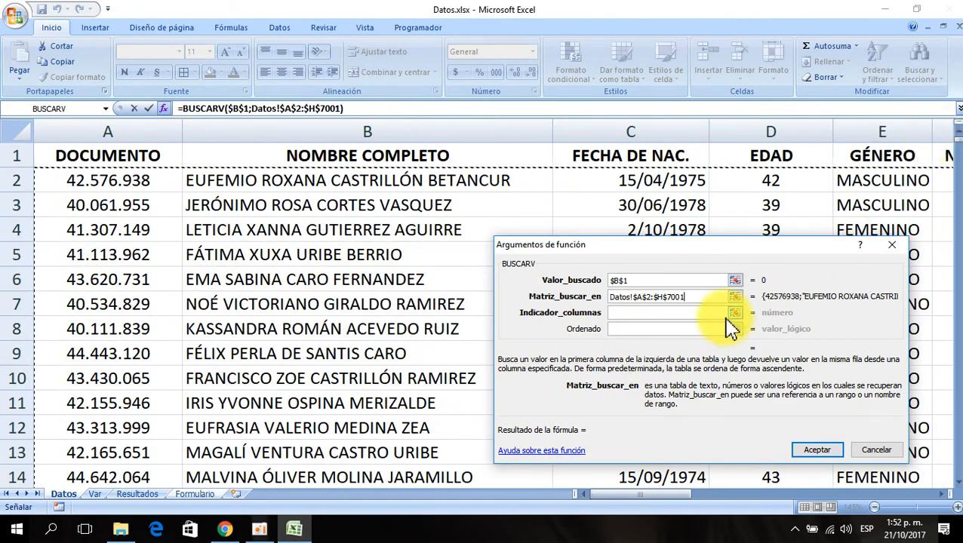
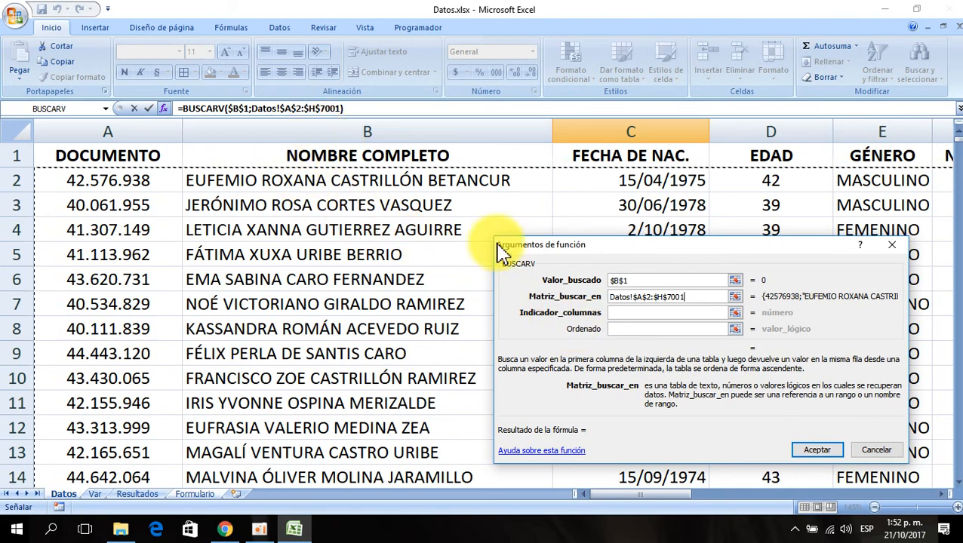
- Set the BUSCARV column index to 2 and the range lookup to FALSO, then confirm the formula in C3
{"action": "left_click", "coordinate": [628, 312]}
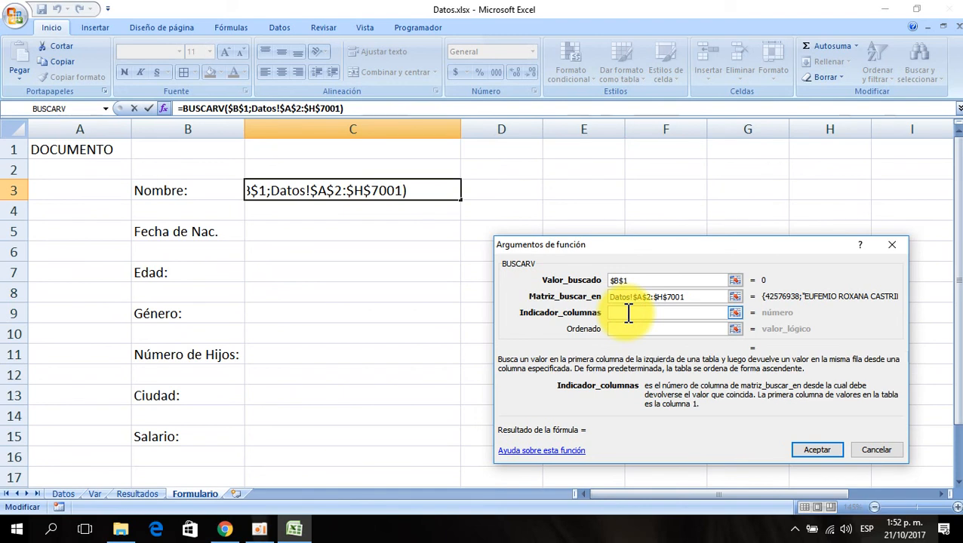
{"action": "type", "text": "2"}
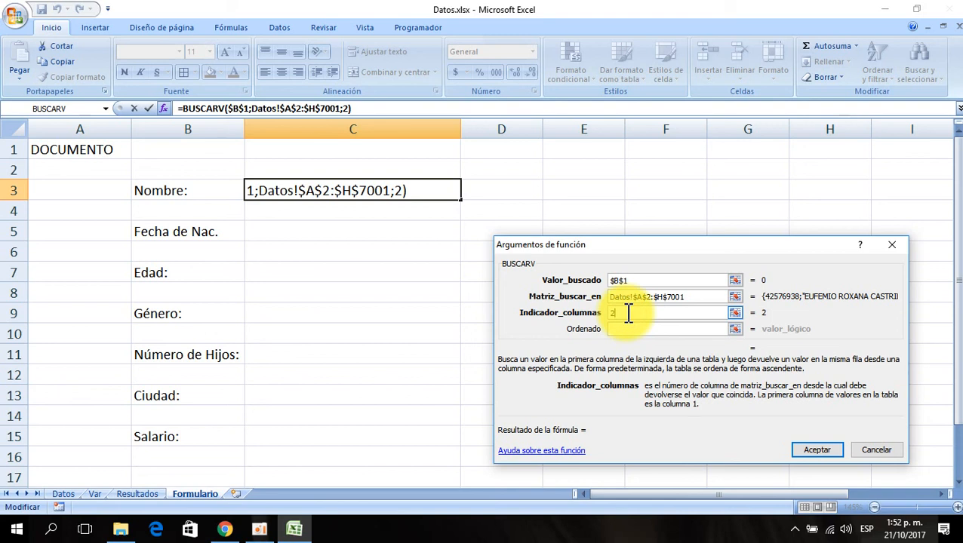
{"action": "left_click", "coordinate": [628, 313]}
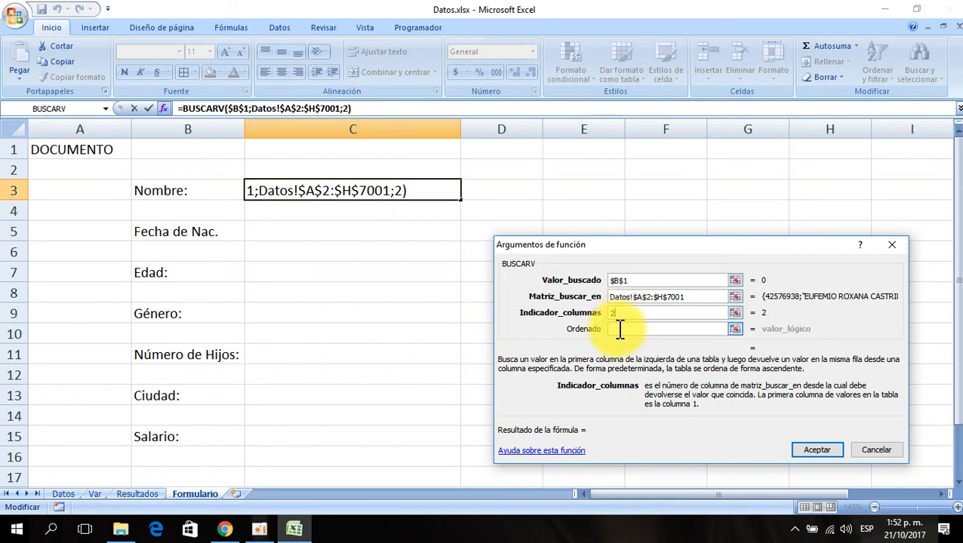
{"action": "left_click", "coordinate": [620, 329]}
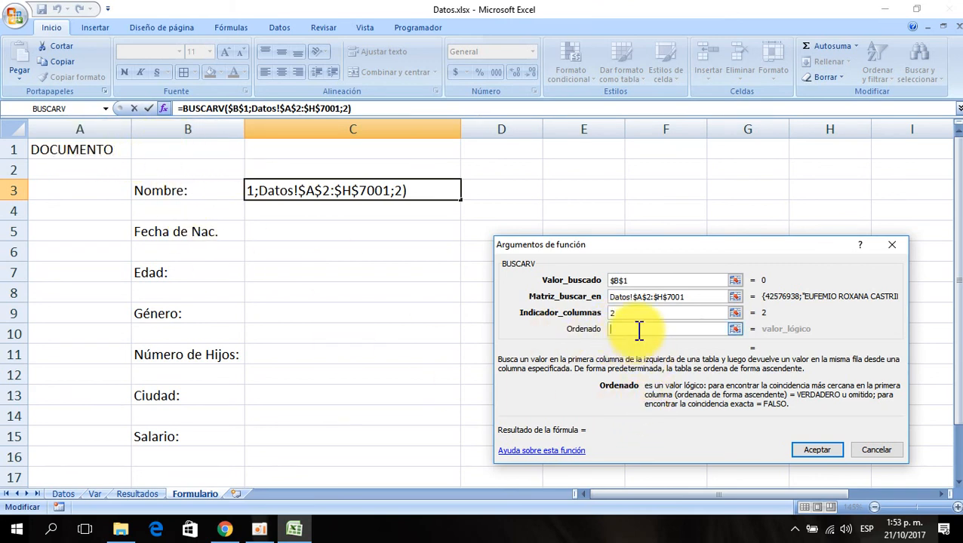
{"action": "type", "text": "VERDADERO"}
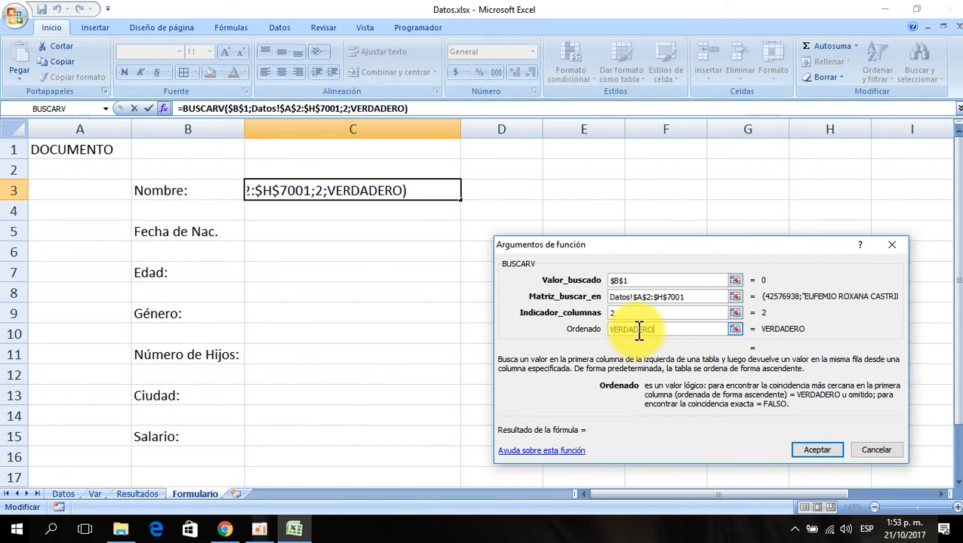
{"action": "key", "text": "BackSpace"}
{"action": "key", "text": "BackSpace"}
{"action": "key", "text": "BackSpace"}
{"action": "key", "text": "BackSpace"}
{"action": "key", "text": "BackSpace"}
{"action": "key", "text": "BackSpace"}
{"action": "key", "text": "BackSpace"}
{"action": "key", "text": "BackSpace"}
{"action": "key", "text": "BackSpace"}
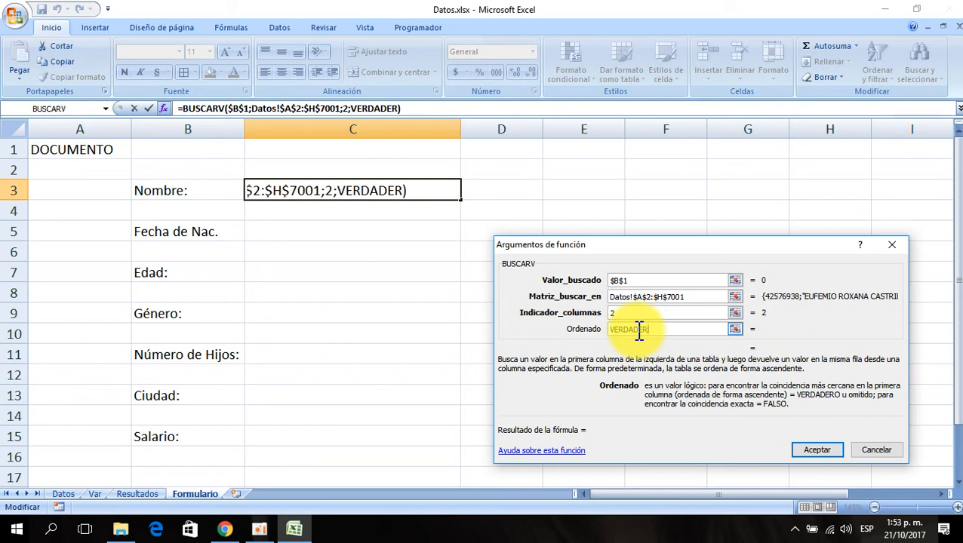
{"action": "type", "text": "FALSO"}
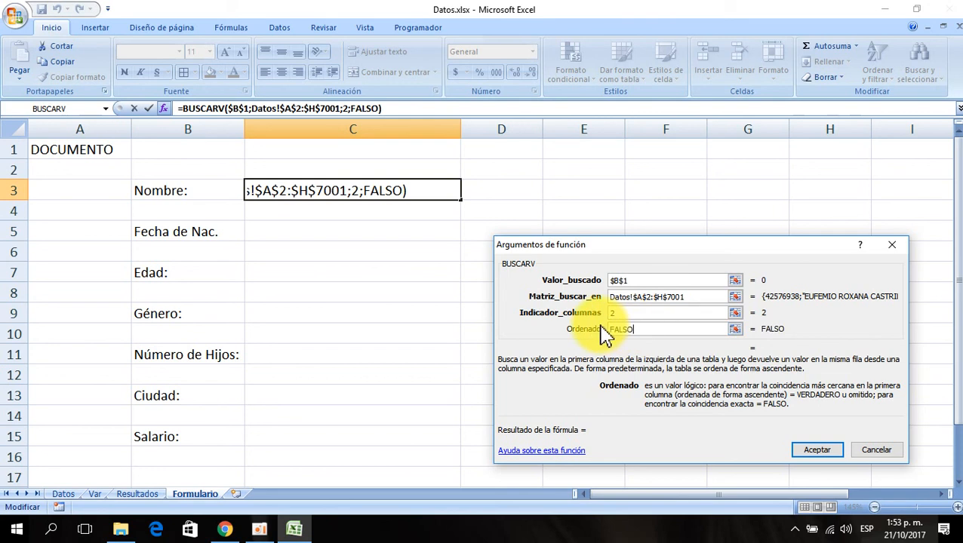
{"action": "left_click", "coordinate": [817, 450]}
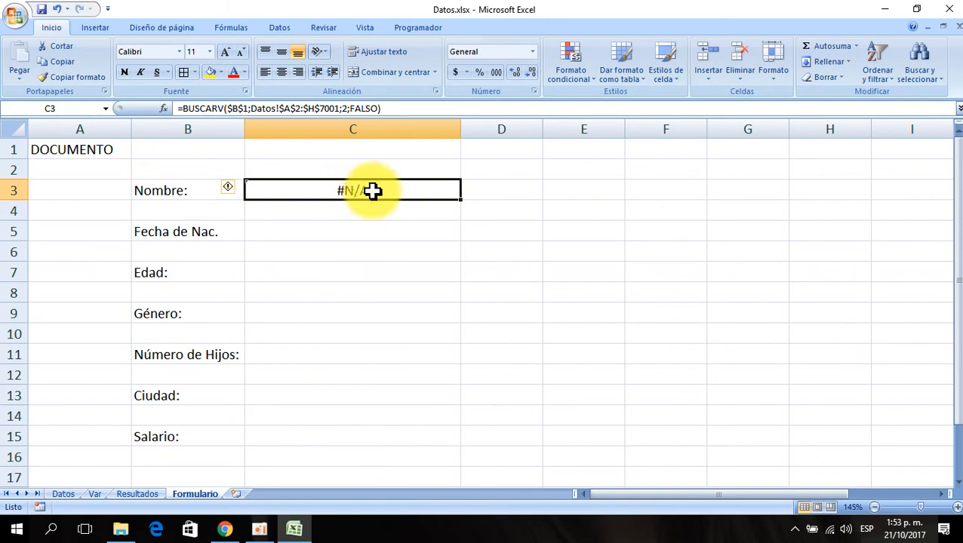
- Copy the C3 formula into C5, C7, C9, C11, C13 and C15
{"action": "key", "text": "ctrl+c"}
{"action": "left_click", "coordinate": [337, 229]}
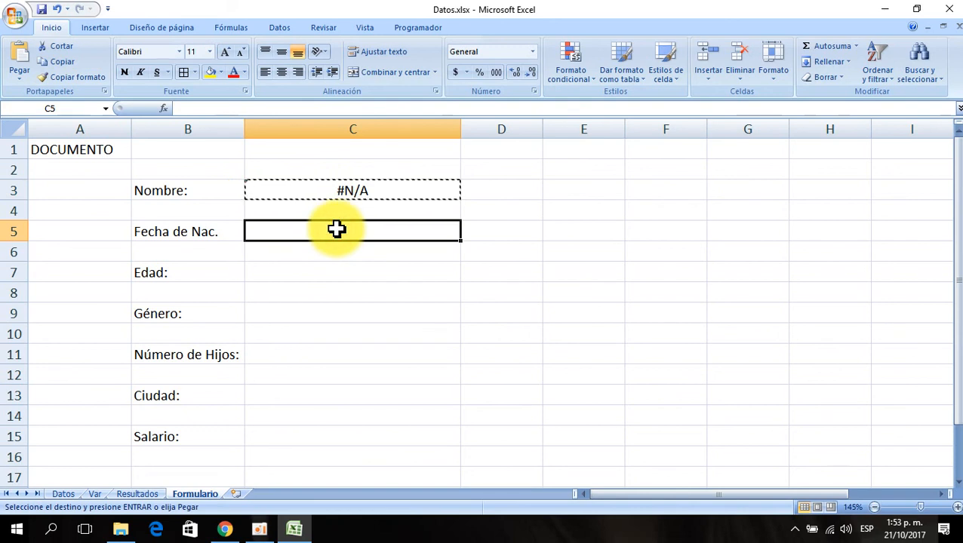
{"action": "key", "text": "ctrl+v"}
{"action": "left_click", "coordinate": [334, 271]}
{"action": "key", "text": "ctrl+v"}
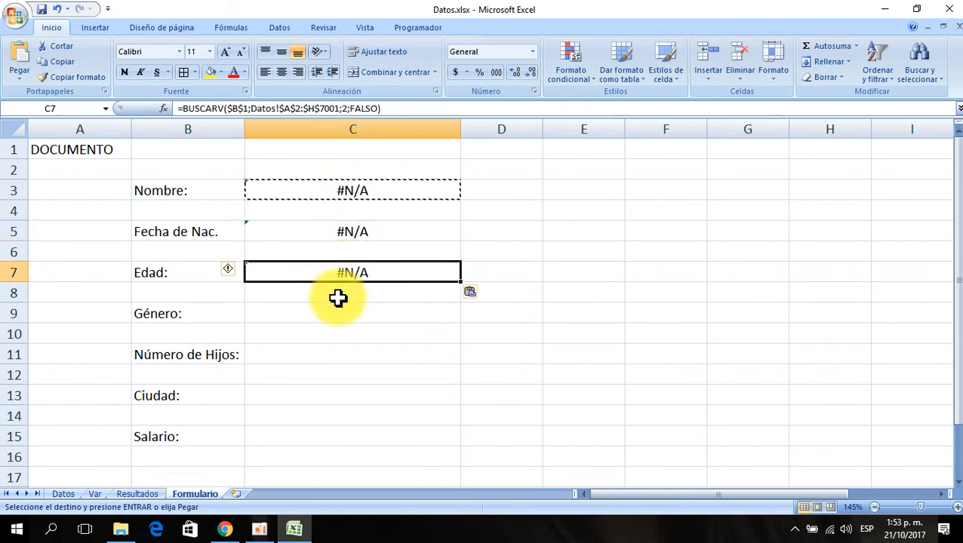
{"action": "left_click", "coordinate": [324, 315]}
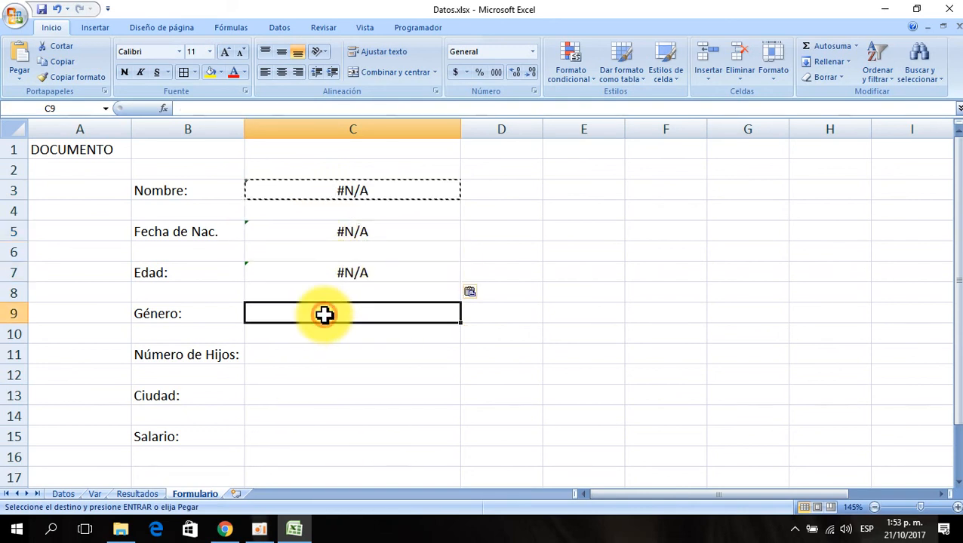
{"action": "left_click", "coordinate": [315, 352]}
{"action": "left_click", "coordinate": [295, 393]}
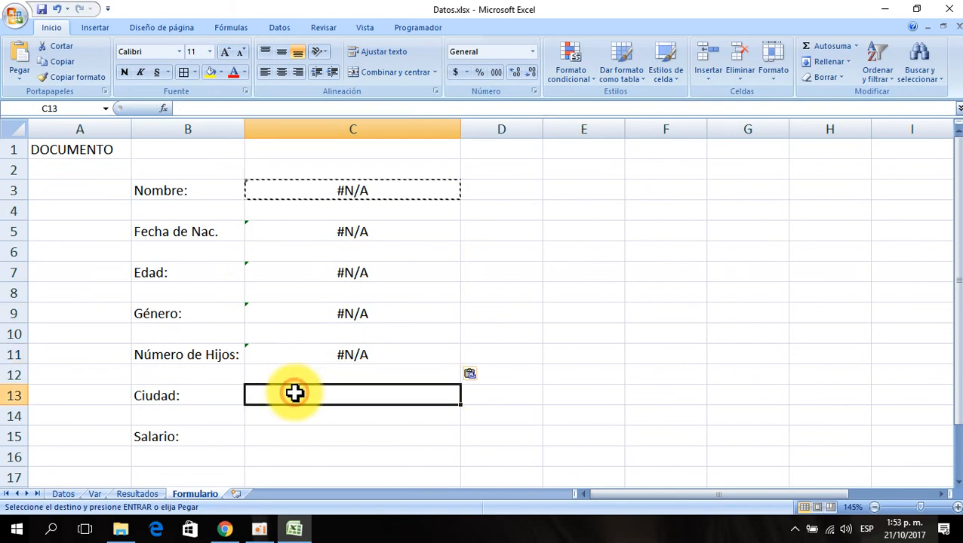
{"action": "left_click", "coordinate": [289, 437]}
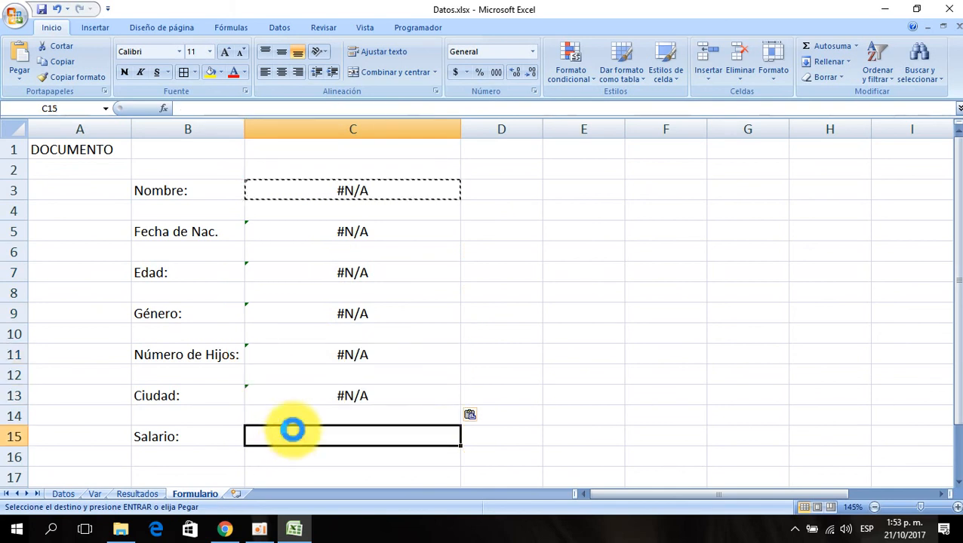
{"action": "key", "text": "ctrl+v"}
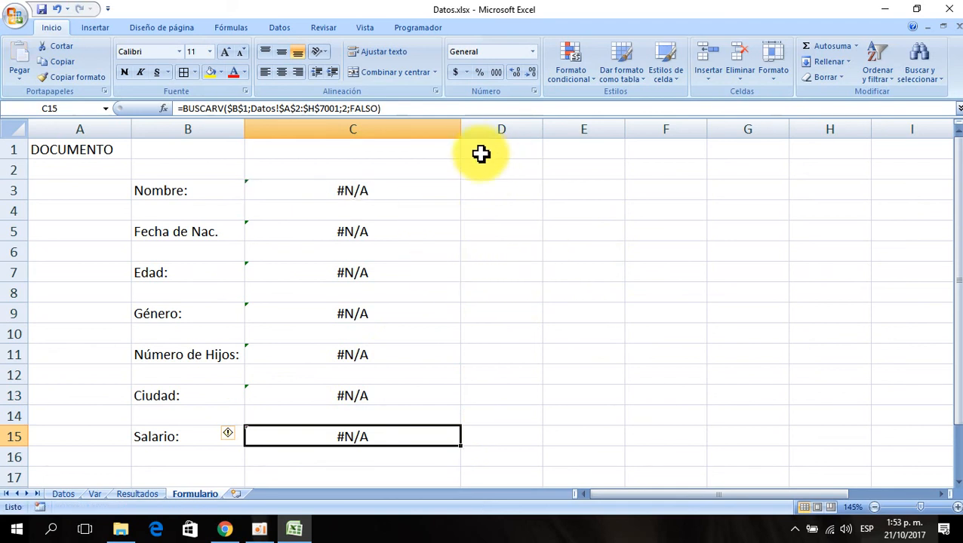
{"action": "left_click", "coordinate": [357, 195]}
{"action": "key", "text": "ctrl+v"}
{"action": "left_click", "coordinate": [354, 233]}
{"action": "key", "text": "ctrl+v"}
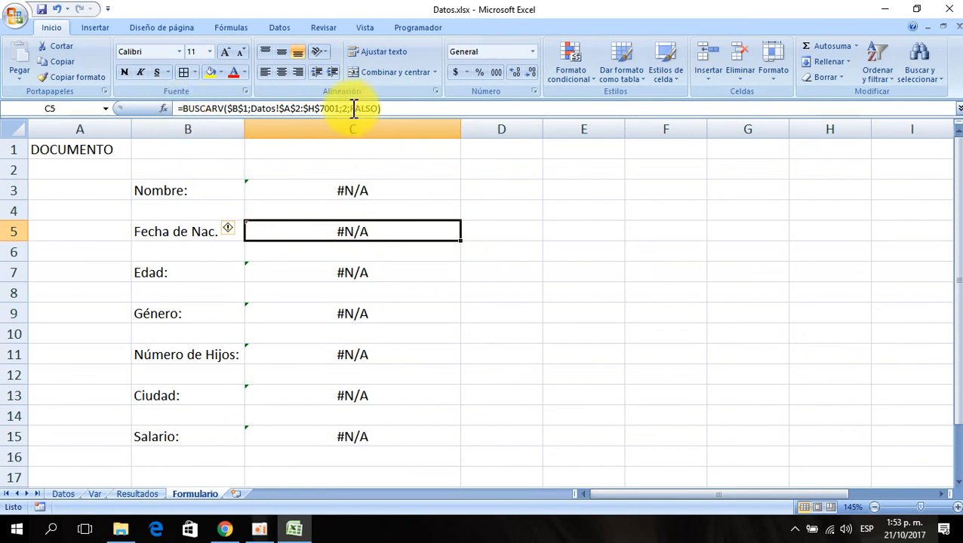
- Change the column index of the Fecha de Nac. formula in C5 to 3
{"action": "left_click", "coordinate": [164, 108]}
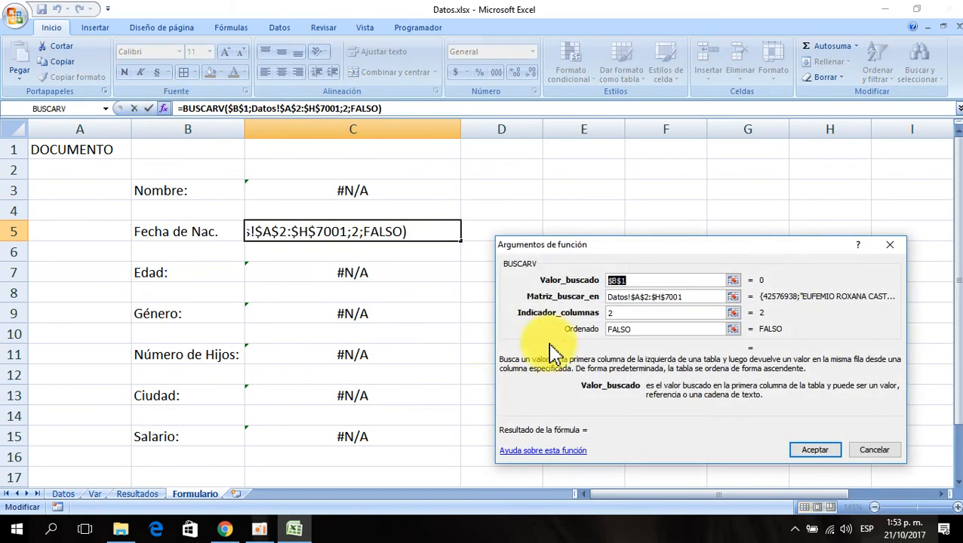
{"action": "left_click", "coordinate": [625, 312]}
{"action": "left_click_drag", "start_coordinate": [625, 311], "coordinate": [503, 310]}
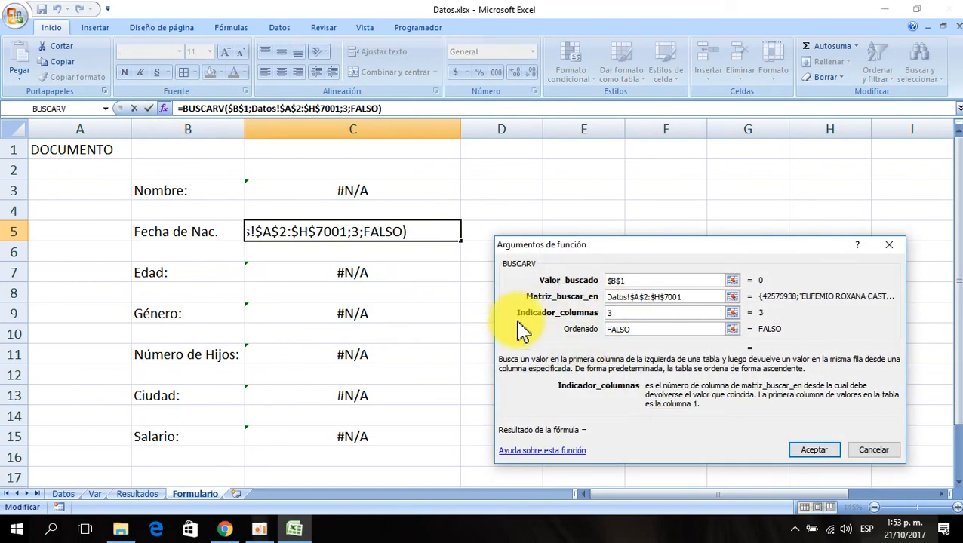
{"action": "left_click", "coordinate": [817, 451]}
- Change the column index of the Edad formula in C7 to 4
{"action": "left_click", "coordinate": [341, 264]}
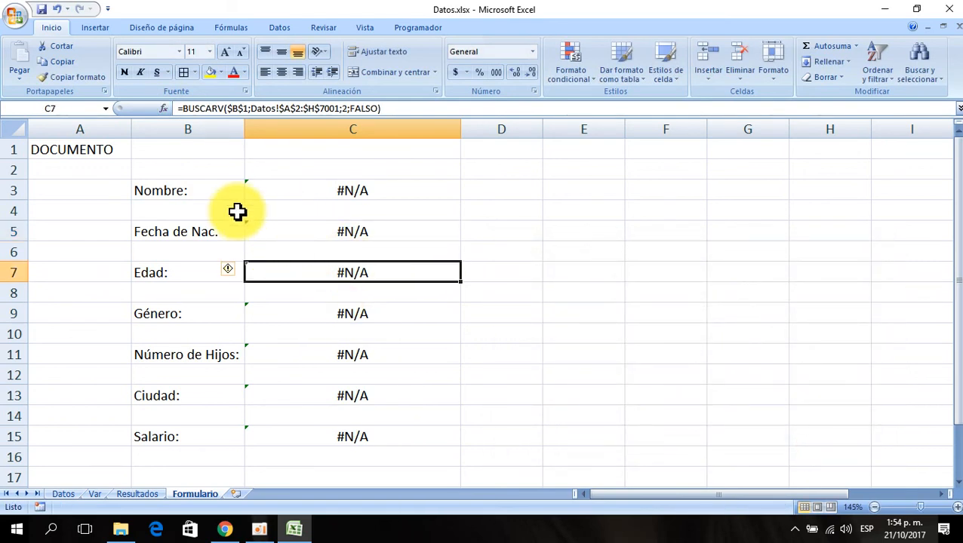
{"action": "left_click", "coordinate": [163, 109]}
{"action": "left_click", "coordinate": [614, 312]}
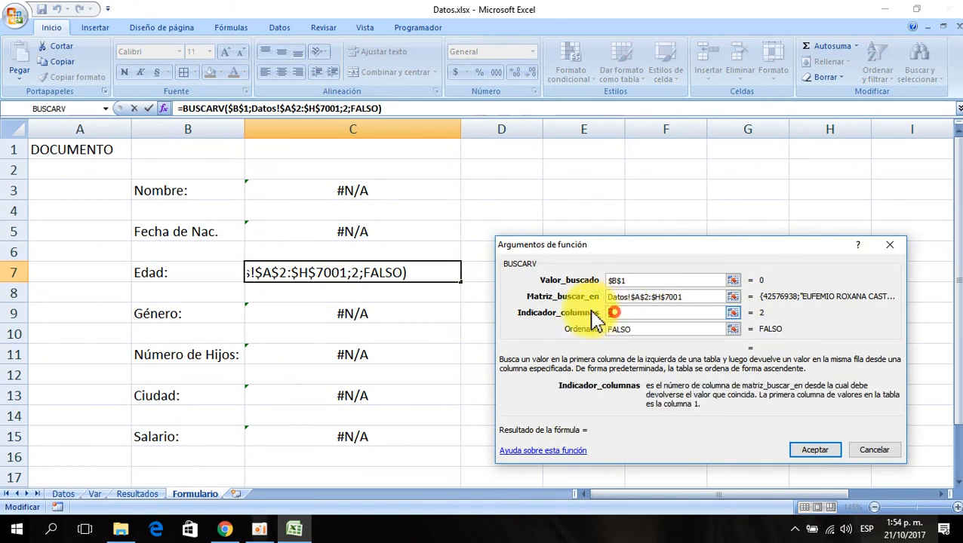
{"action": "left_click", "coordinate": [815, 450]}
- Check the column order on the Datos sheet and set the Género formula's column index in C9 to 5
{"action": "left_click", "coordinate": [334, 313]}
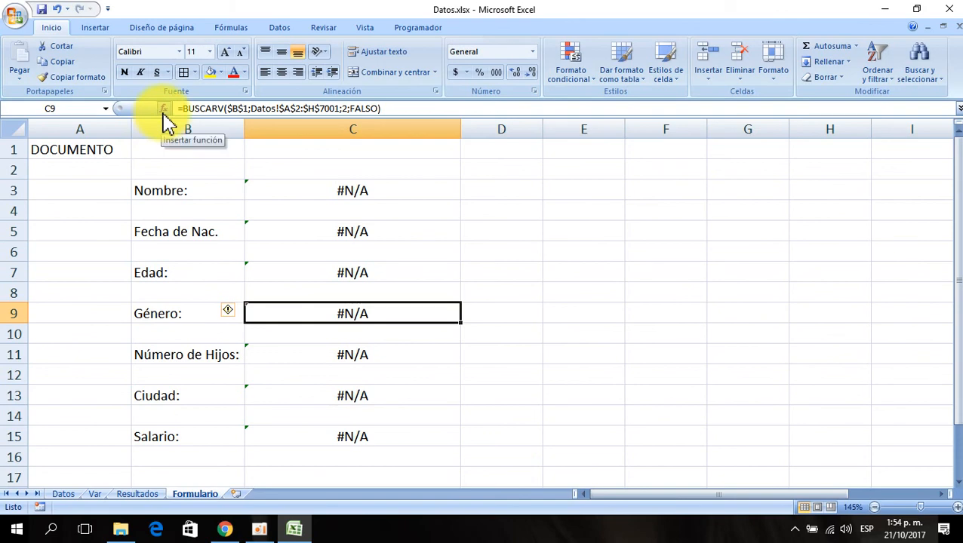
{"action": "left_click", "coordinate": [63, 495]}
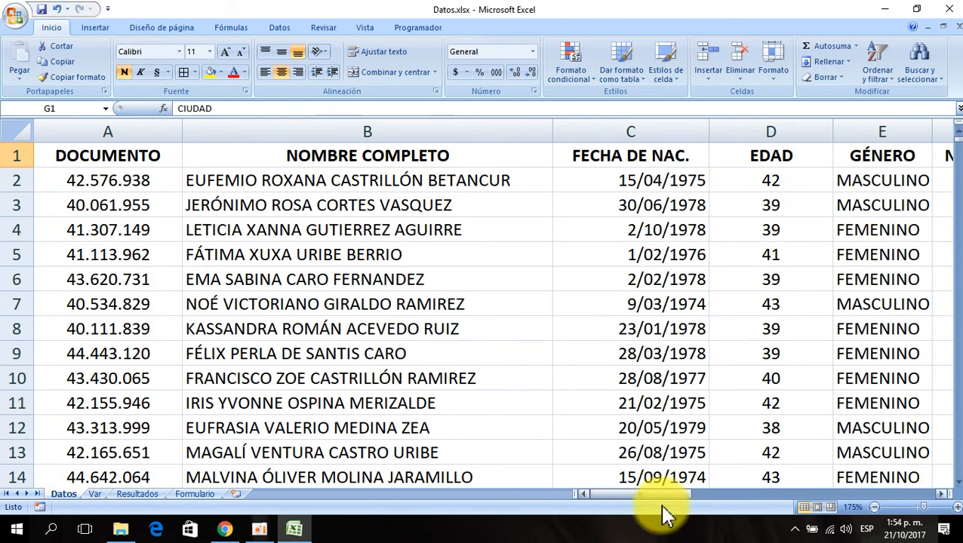
{"action": "left_click", "coordinate": [198, 497]}
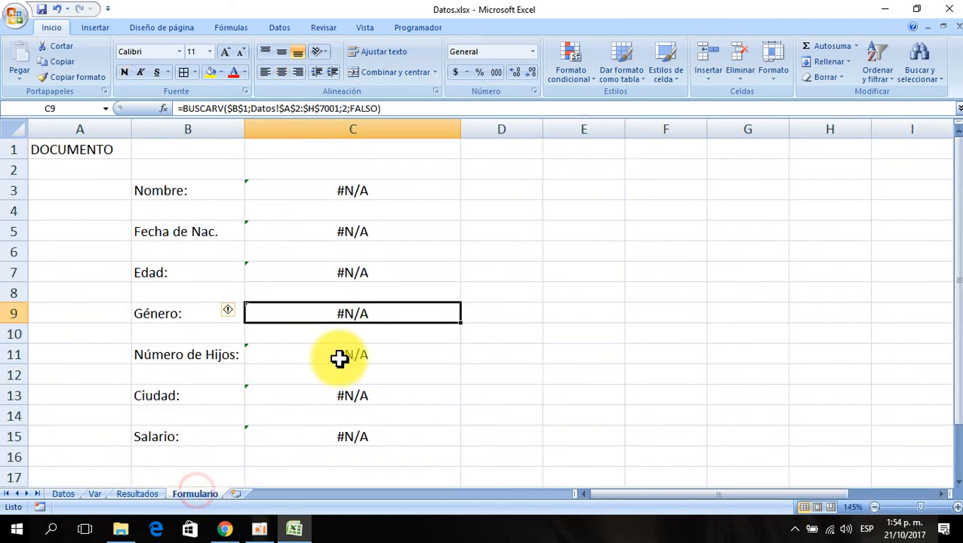
{"action": "left_click", "coordinate": [163, 108]}
{"action": "double_click", "coordinate": [625, 314]}
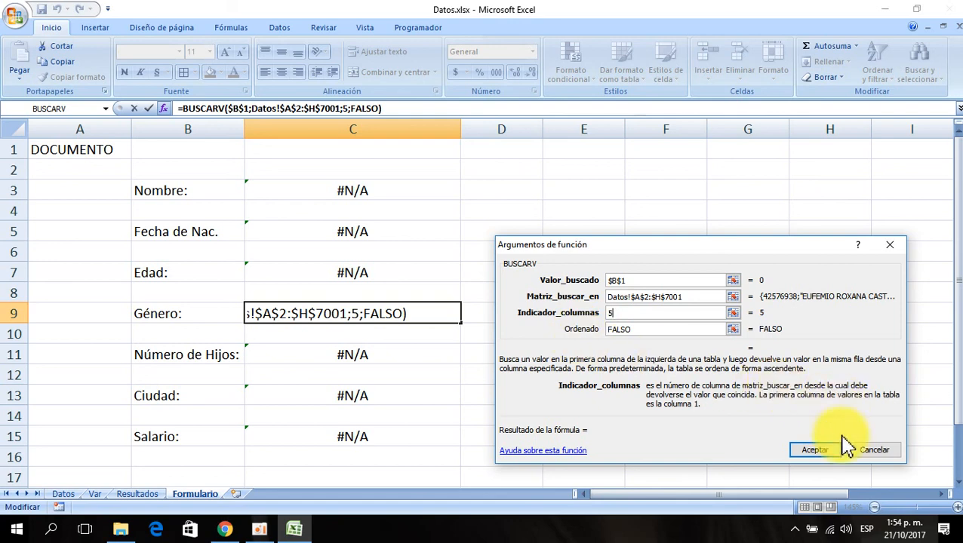
{"action": "left_click", "coordinate": [804, 456]}
- Change the column index of the Número de Hijos formula in C11 to 6
{"action": "left_click", "coordinate": [389, 355]}
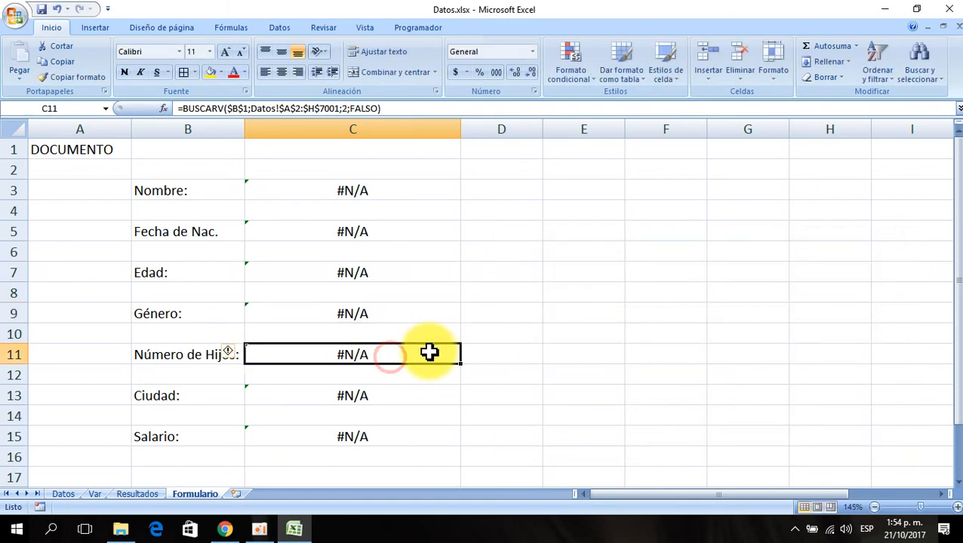
{"action": "left_click", "coordinate": [162, 108]}
{"action": "double_click", "coordinate": [623, 313]}
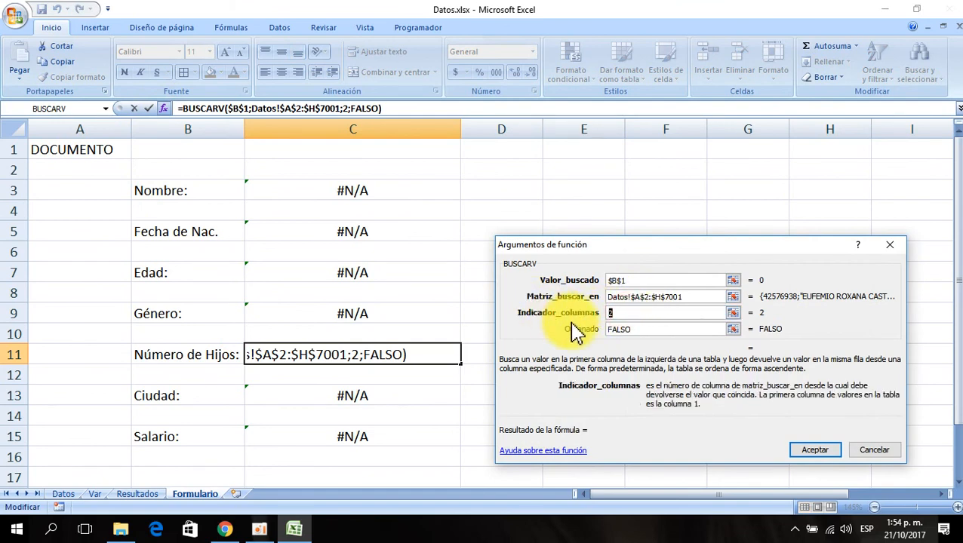
{"action": "type", "text": "6"}
{"action": "left_click", "coordinate": [815, 453]}
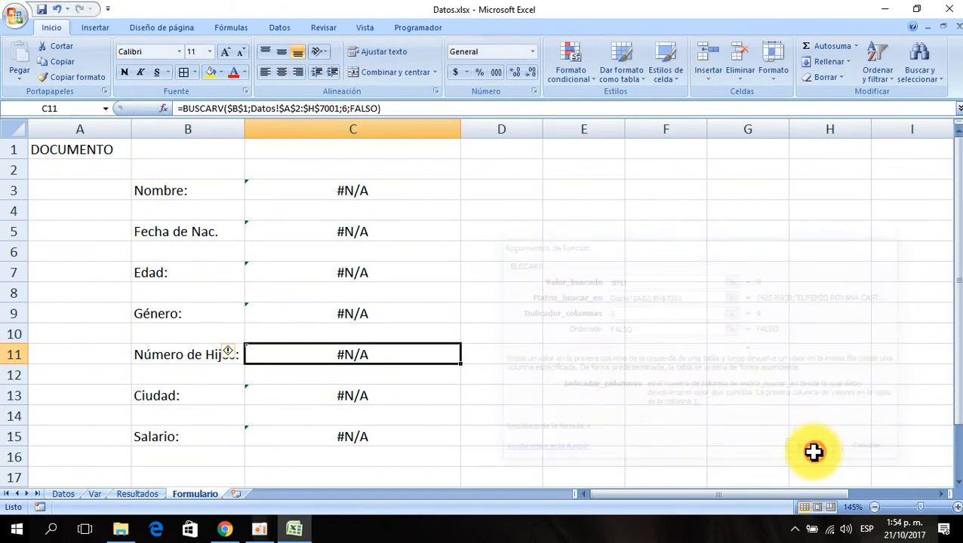
- Change the column index of the Ciudad formula in C13 to 7
{"action": "left_click", "coordinate": [333, 394]}
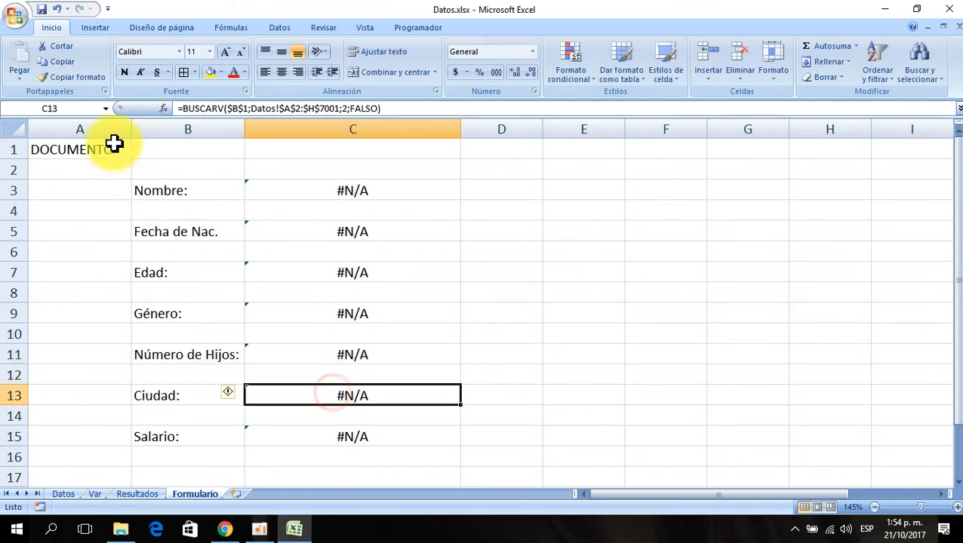
{"action": "left_click", "coordinate": [163, 108]}
{"action": "double_click", "coordinate": [613, 312]}
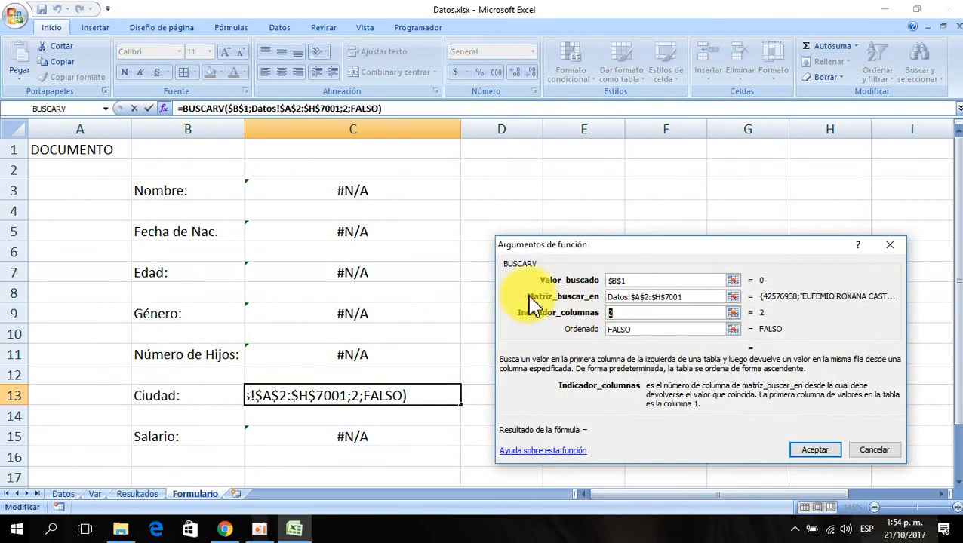
{"action": "type", "text": "7"}
{"action": "left_click", "coordinate": [814, 451]}
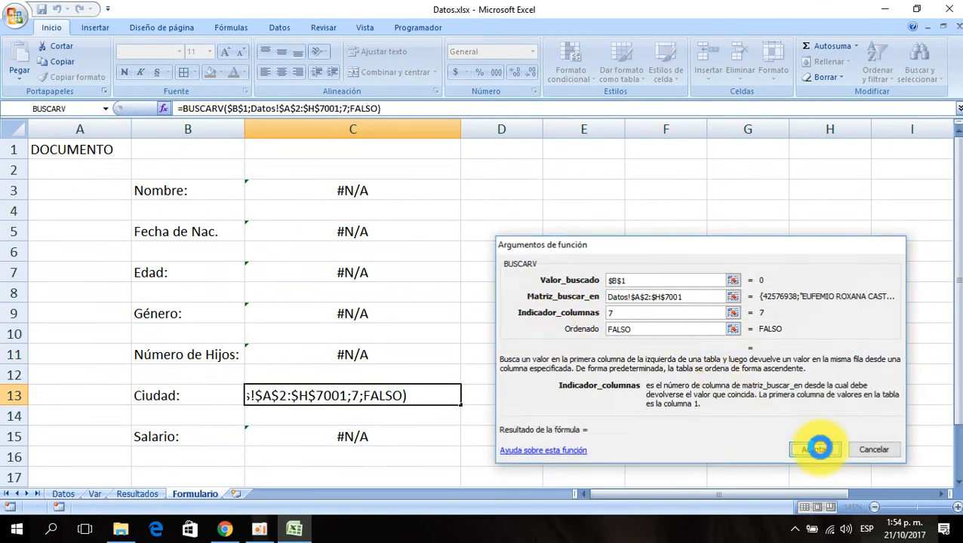
- Change the column index of the Ciudad formula in C13 to 8
{"action": "left_click", "coordinate": [163, 108]}
{"action": "double_click", "coordinate": [621, 312]}
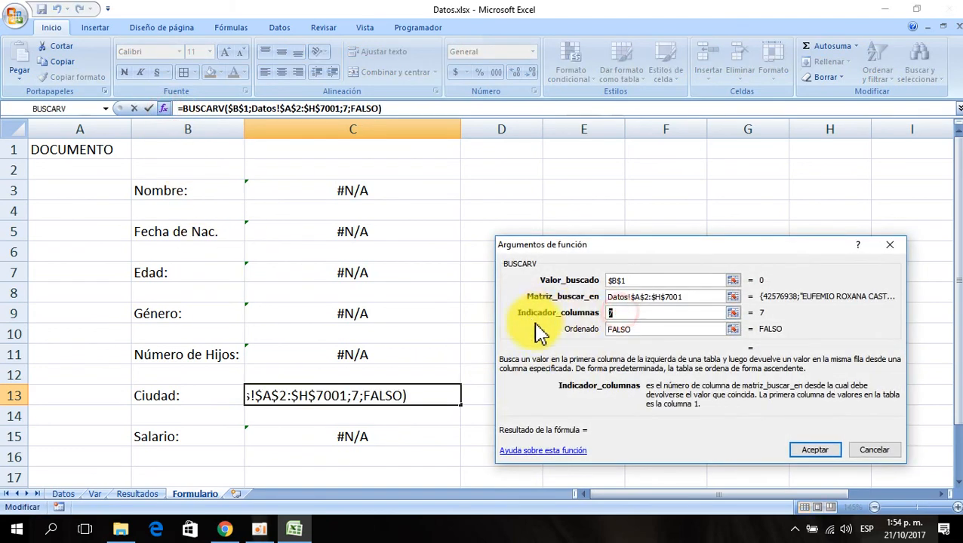
{"action": "left_click", "coordinate": [831, 455]}
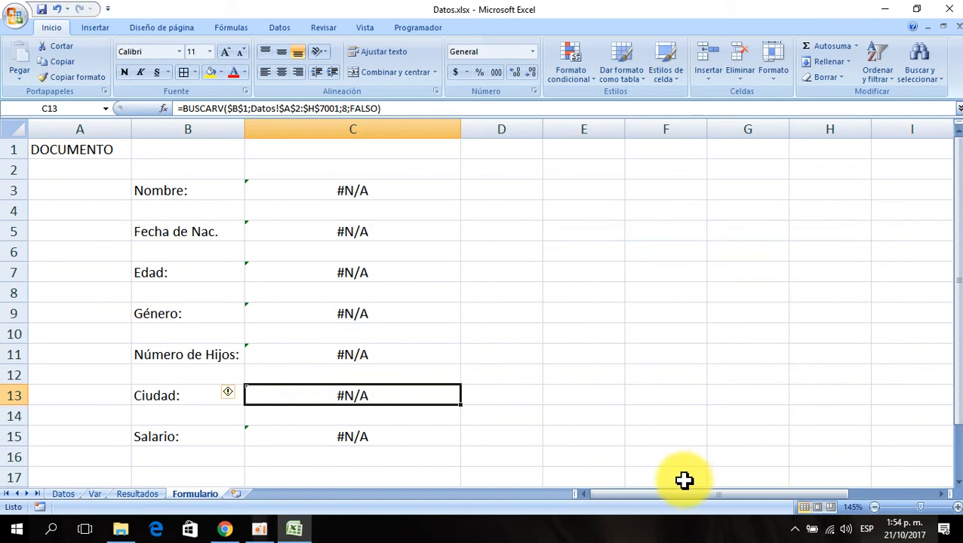
- Change the column index of the Salario formula in C15 to 8
{"action": "left_click", "coordinate": [355, 436]}
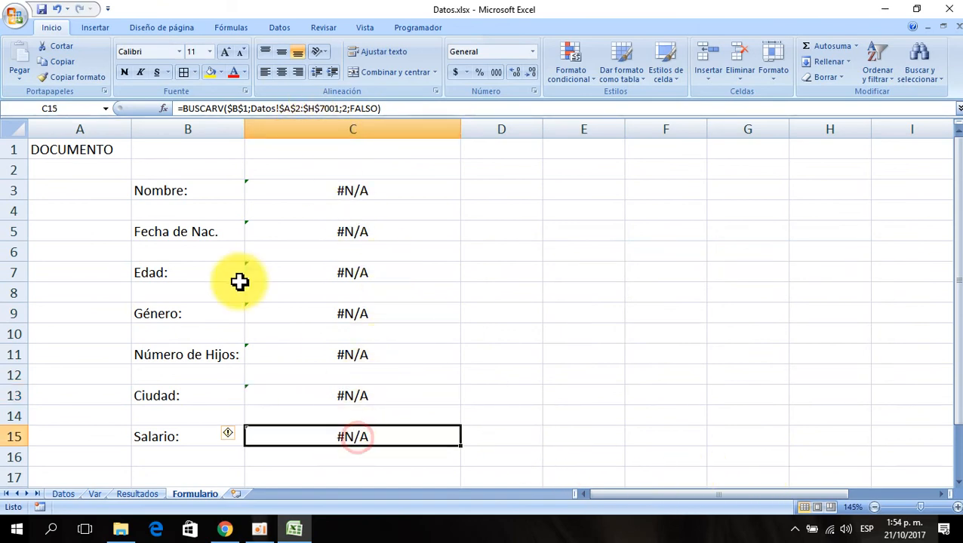
{"action": "left_click", "coordinate": [163, 109]}
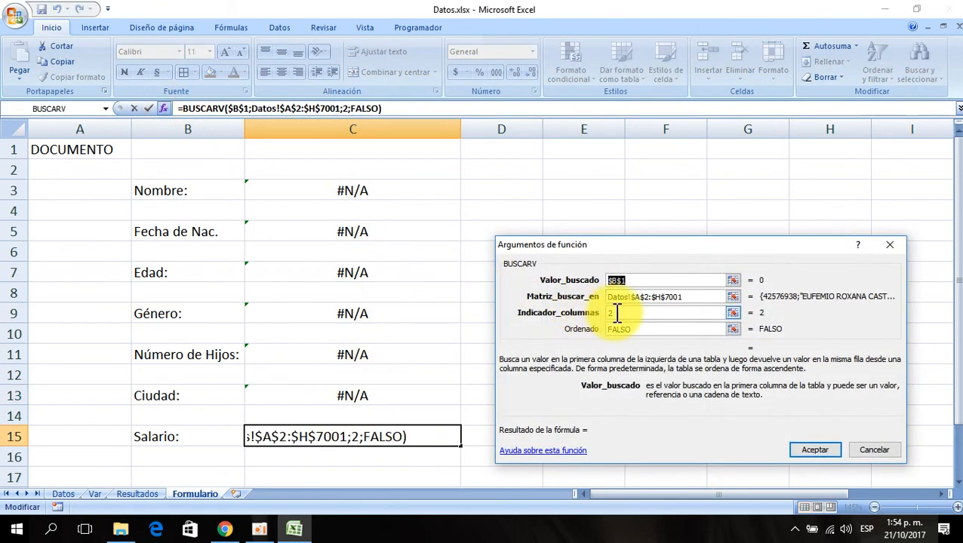
{"action": "left_click", "coordinate": [617, 313]}
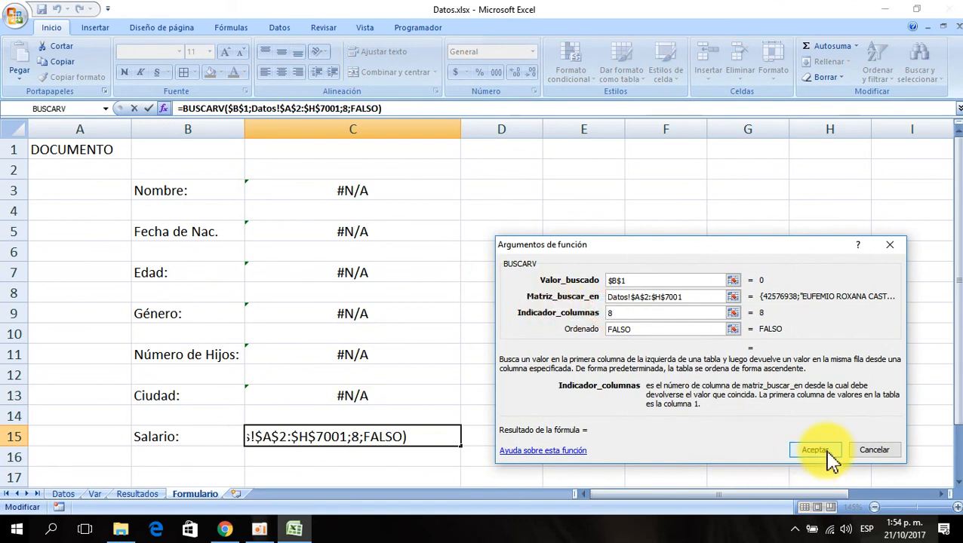
{"action": "left_click", "coordinate": [830, 453]}
{"action": "left_click", "coordinate": [366, 393]}
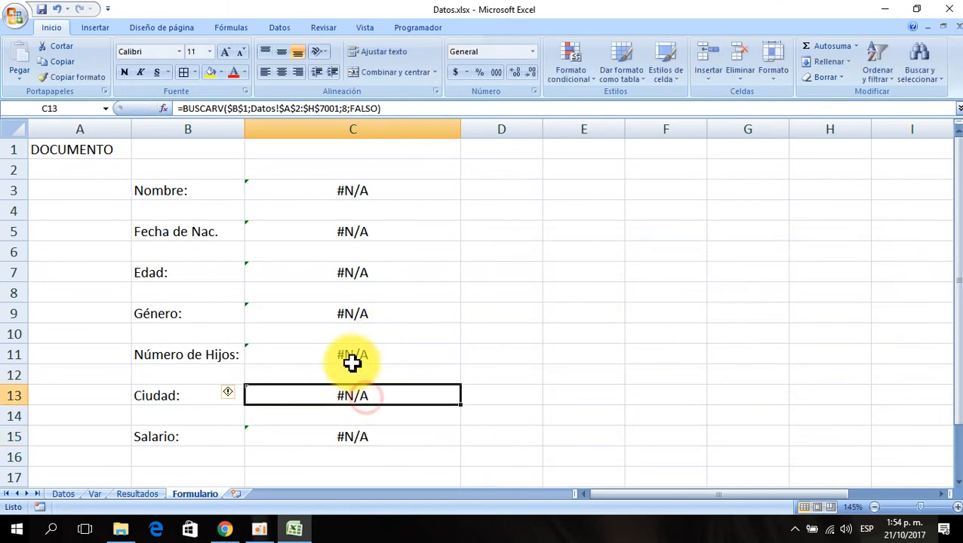
- Set the column index of the Ciudad formula in C13 to 7 through the function arguments dialog
{"action": "left_click", "coordinate": [163, 108]}
{"action": "left_click", "coordinate": [617, 313]}
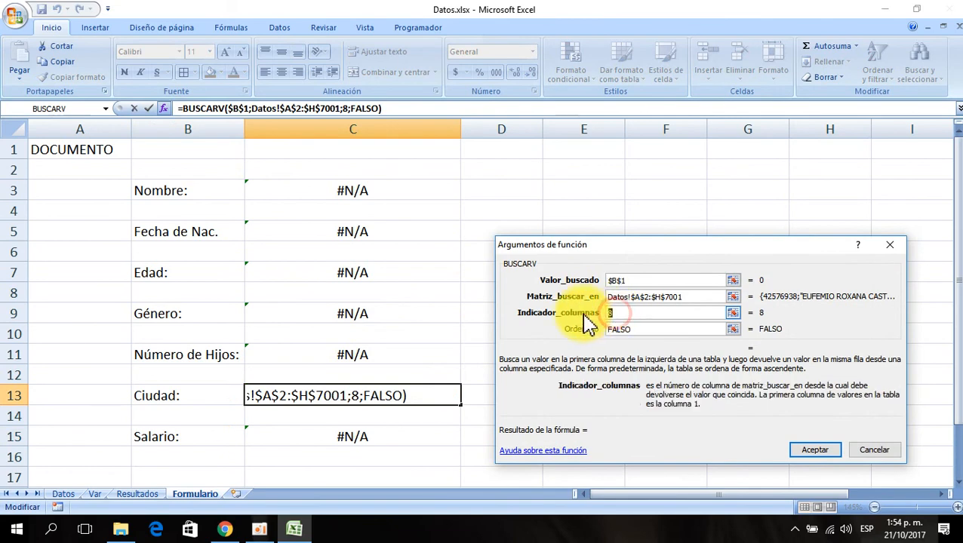
{"action": "type", "text": "7"}
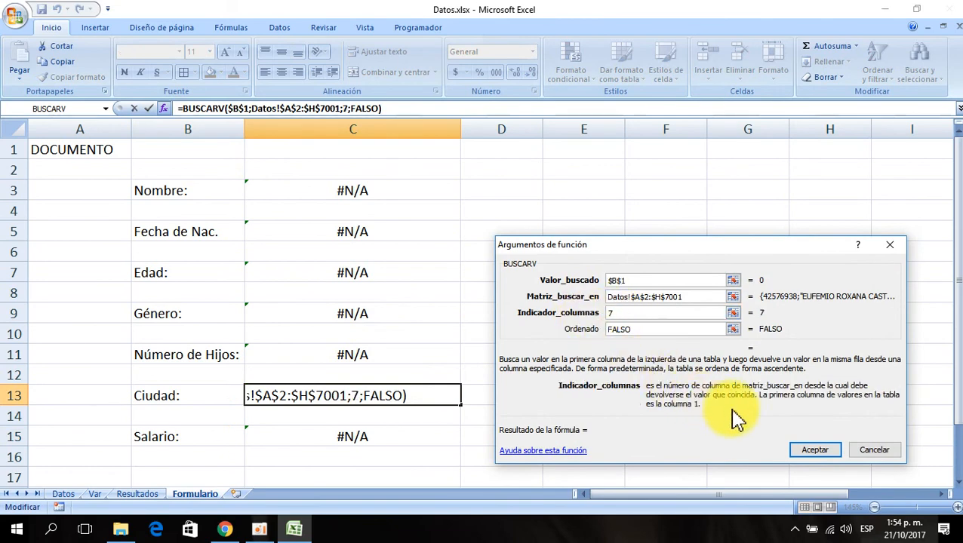
{"action": "left_click", "coordinate": [816, 450]}
- Copy the currency format from a salary-area cell on the Datos sheet onto the Salario result cell C15
{"action": "left_click", "coordinate": [401, 358]}
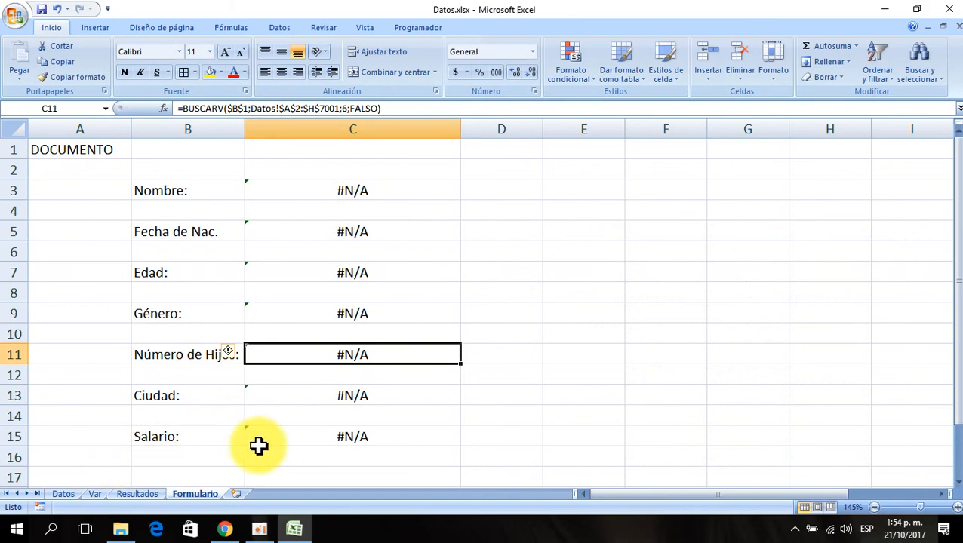
{"action": "left_click", "coordinate": [310, 438]}
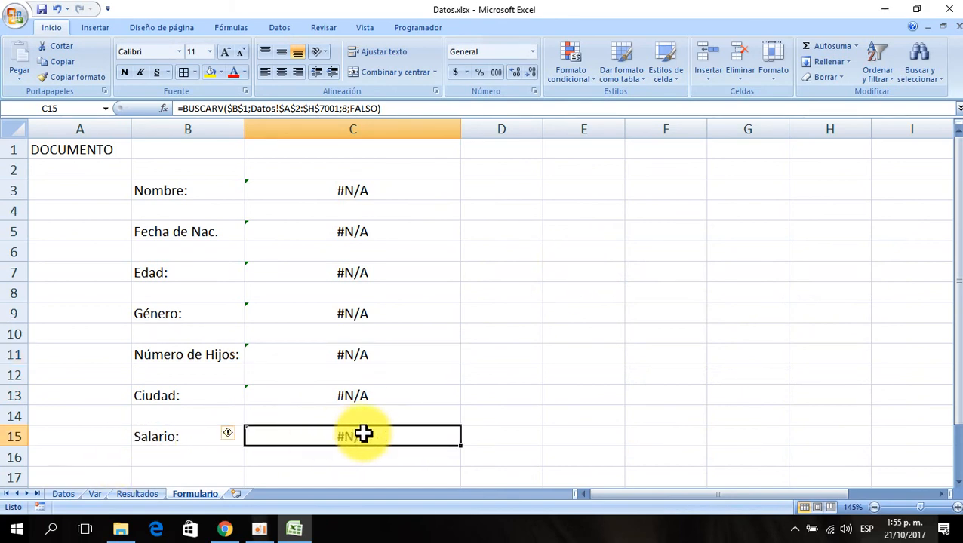
{"action": "left_click", "coordinate": [64, 494]}
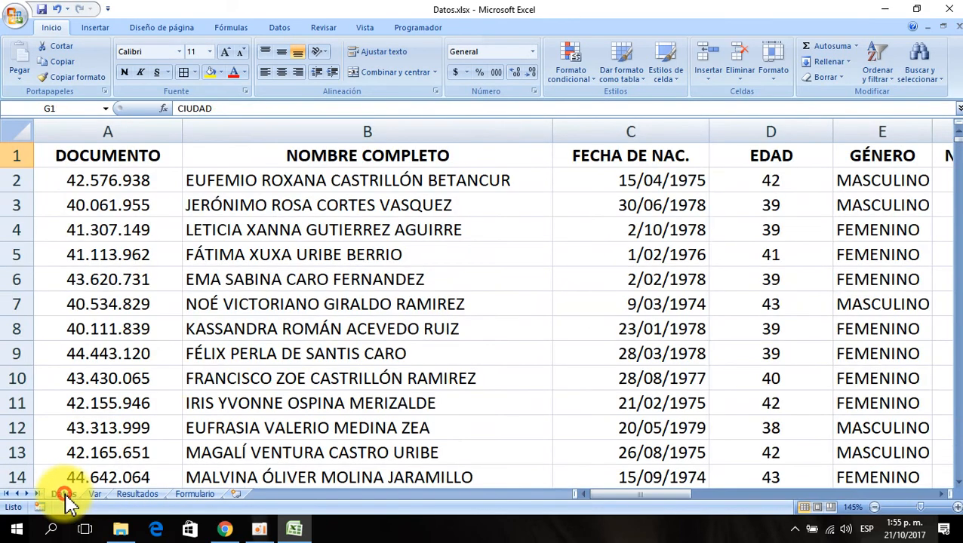
{"action": "left_click", "coordinate": [856, 279]}
{"action": "key", "text": "Right"}
{"action": "key", "text": "Right"}
{"action": "key", "text": "Right"}
{"action": "key", "text": "Right"}
{"action": "key", "text": "Right"}
{"action": "key", "text": "Right"}
{"action": "key", "text": "Right"}
{"action": "key", "text": "Right"}
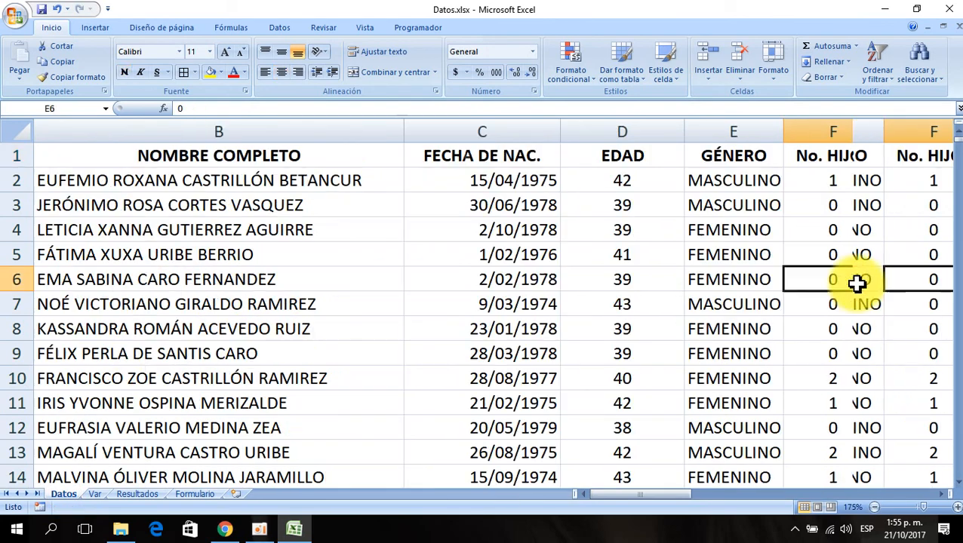
{"action": "left_click", "coordinate": [708, 229]}
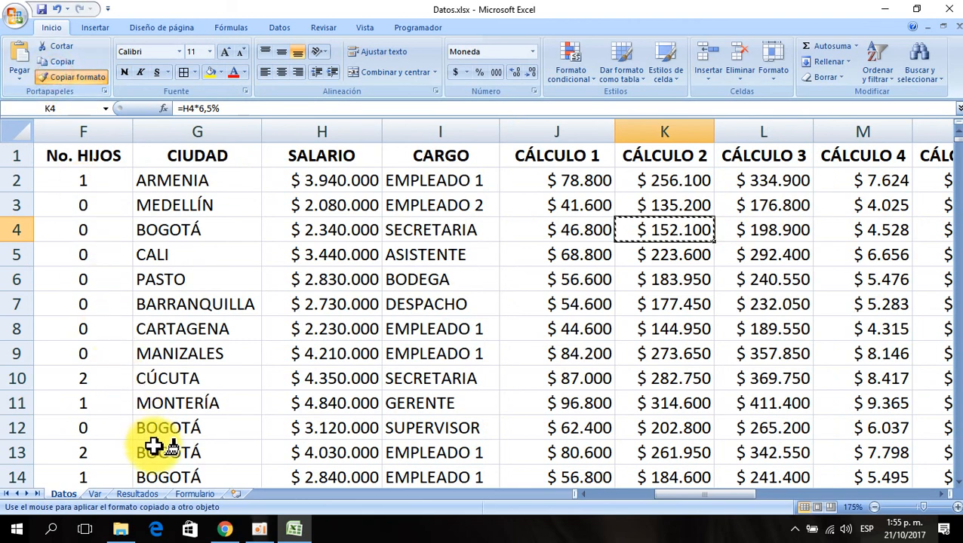
{"action": "left_click", "coordinate": [191, 495]}
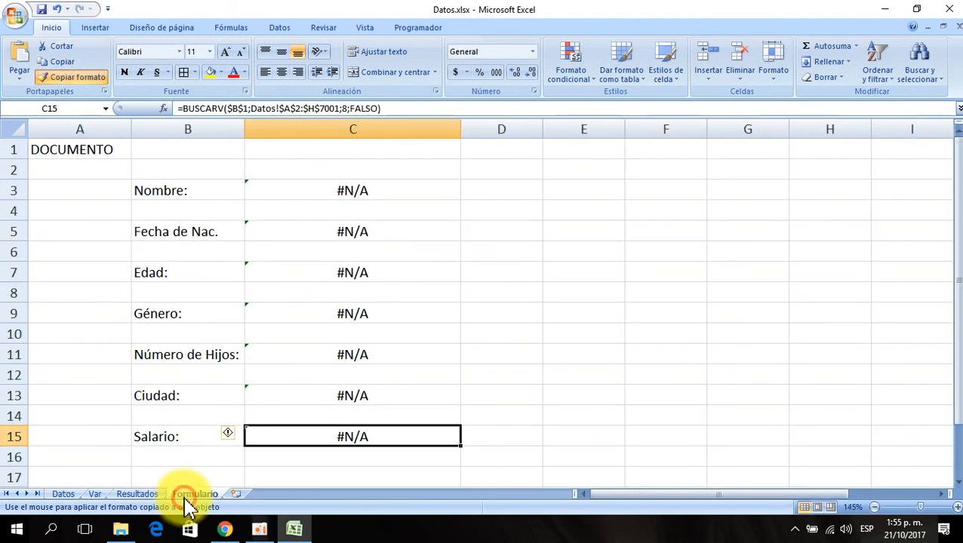
{"action": "left_click", "coordinate": [333, 442]}
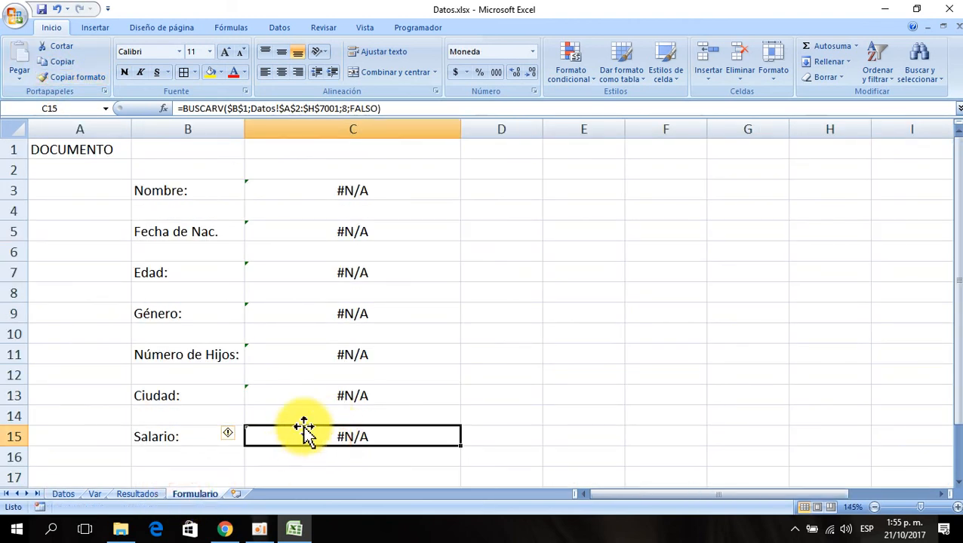
- Review the result formulas and apply the Fecha corta number format to the Fecha de Nac. cell C5
{"action": "left_click", "coordinate": [351, 394]}
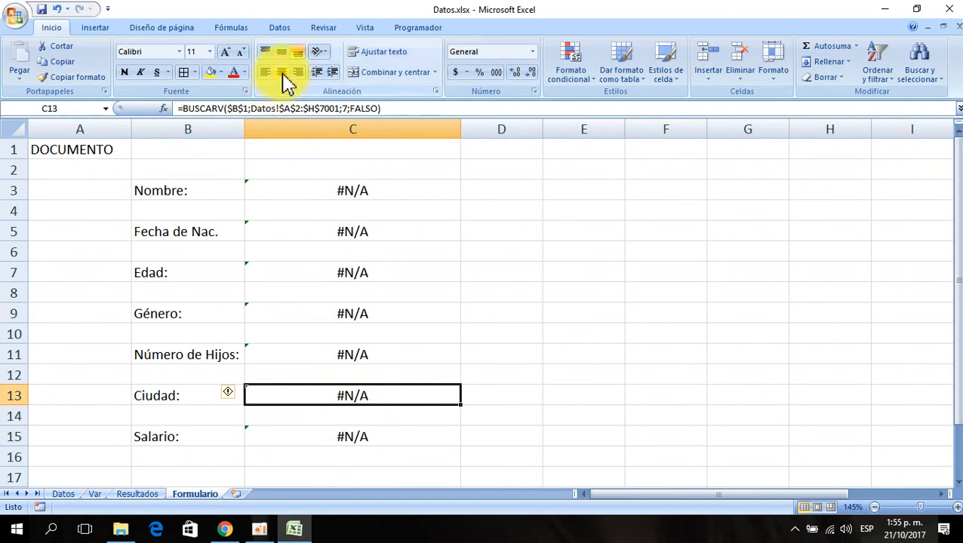
{"action": "left_click", "coordinate": [343, 436]}
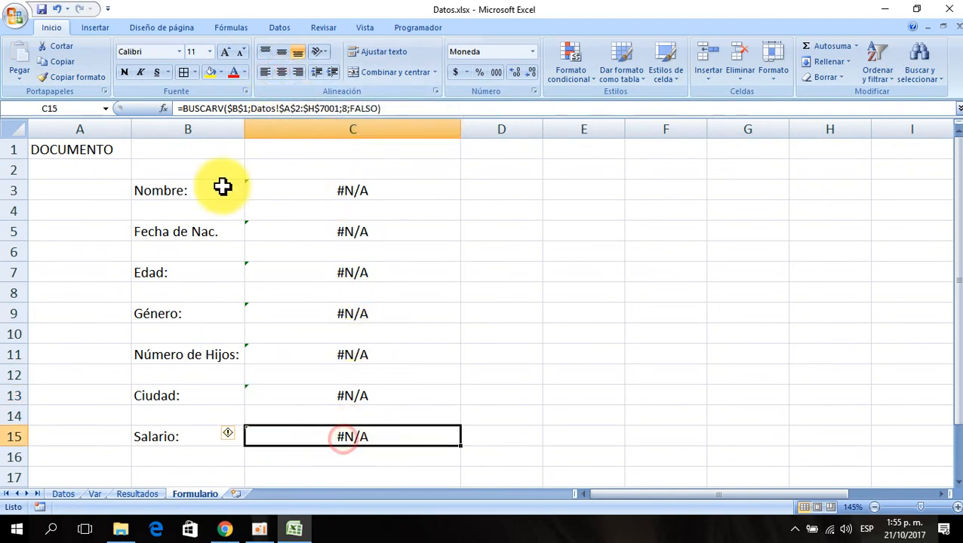
{"action": "left_click", "coordinate": [344, 353]}
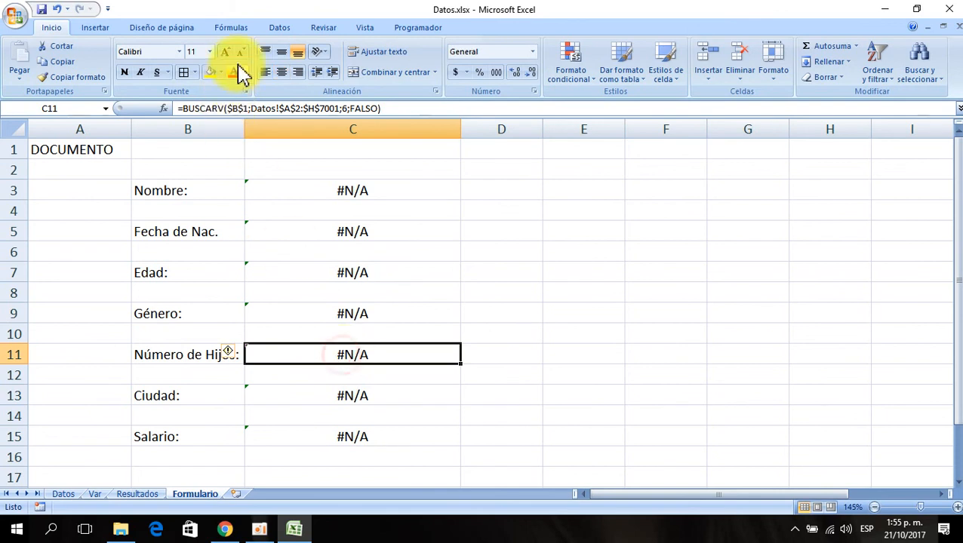
{"action": "left_click", "coordinate": [328, 312]}
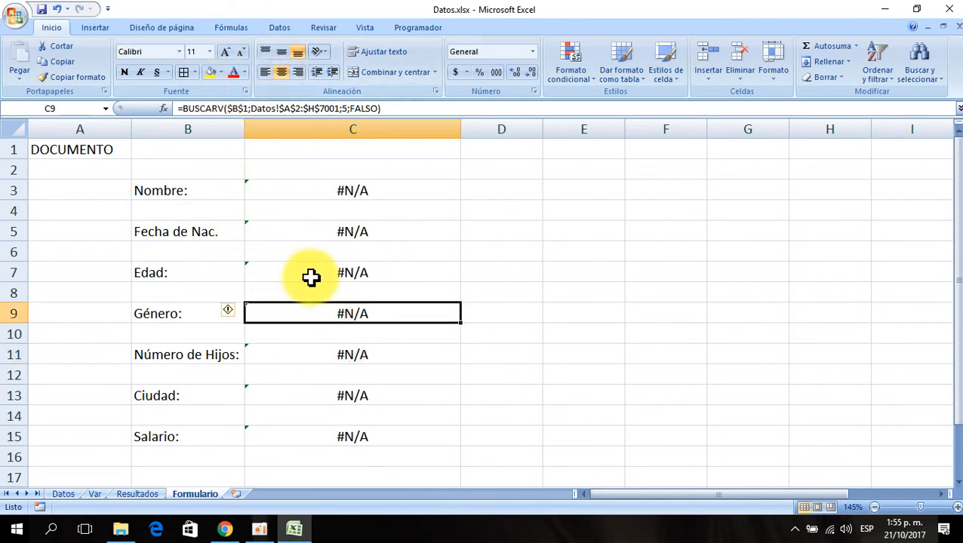
{"action": "left_click", "coordinate": [334, 270]}
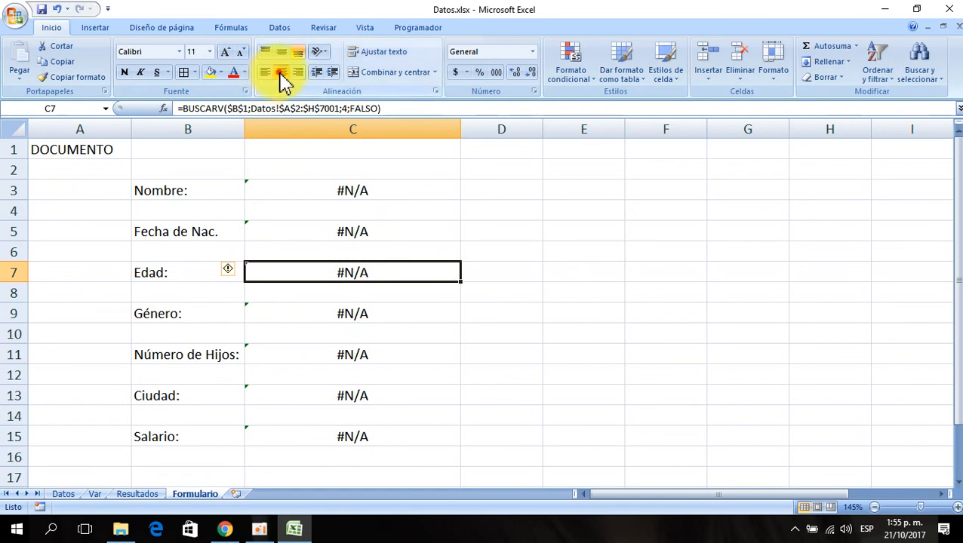
{"action": "left_click", "coordinate": [334, 230]}
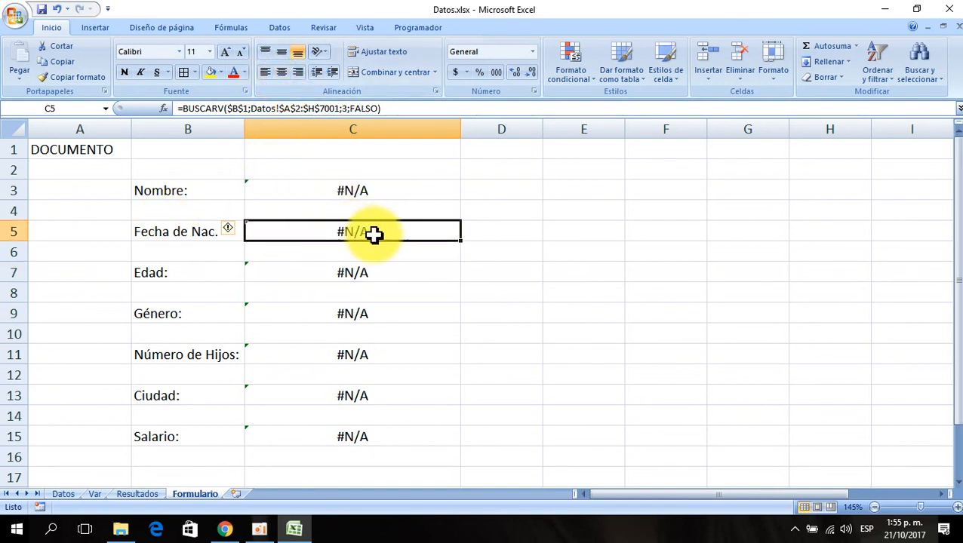
{"action": "left_click", "coordinate": [534, 51]}
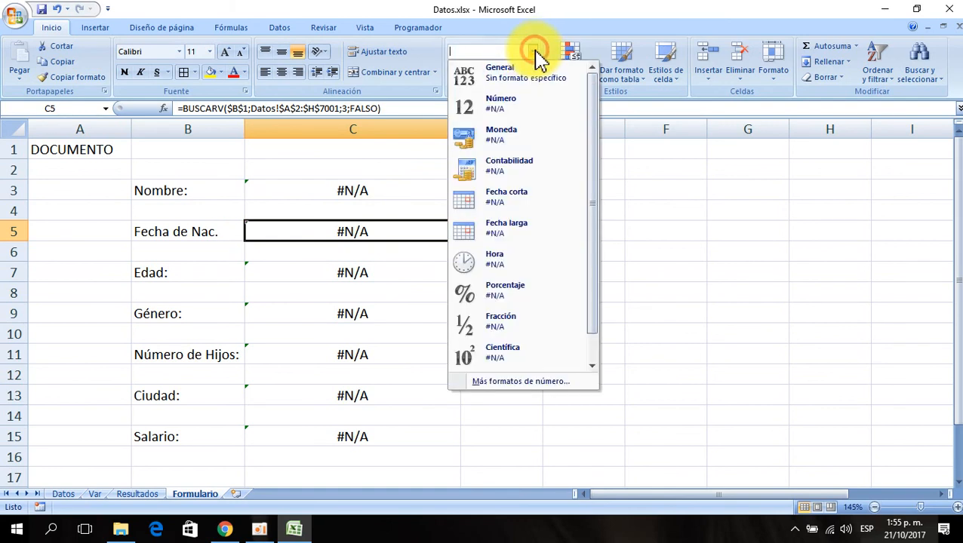
{"action": "left_click", "coordinate": [514, 202]}
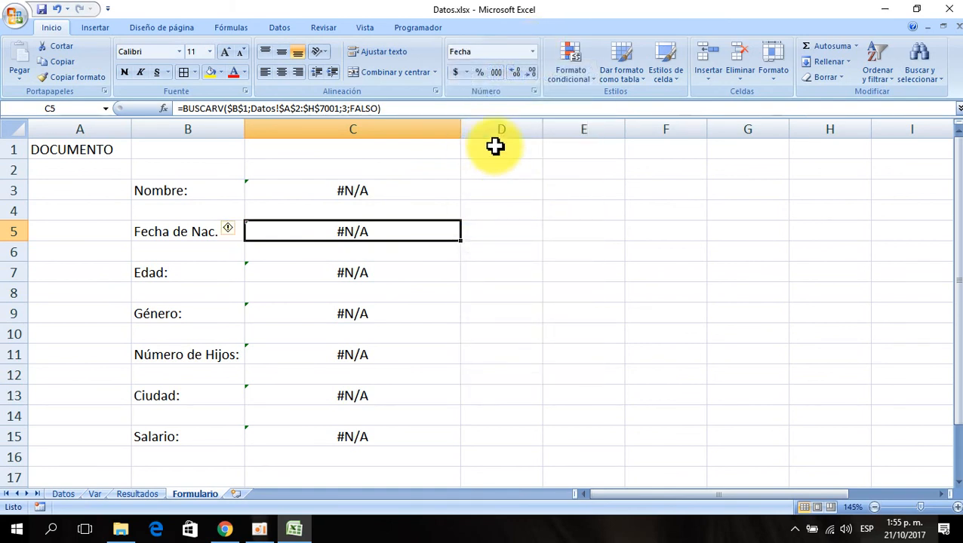
- Widen column C slightly and fill the Nombre result cell C3 with a tan theme colour
{"action": "left_click", "coordinate": [382, 194]}
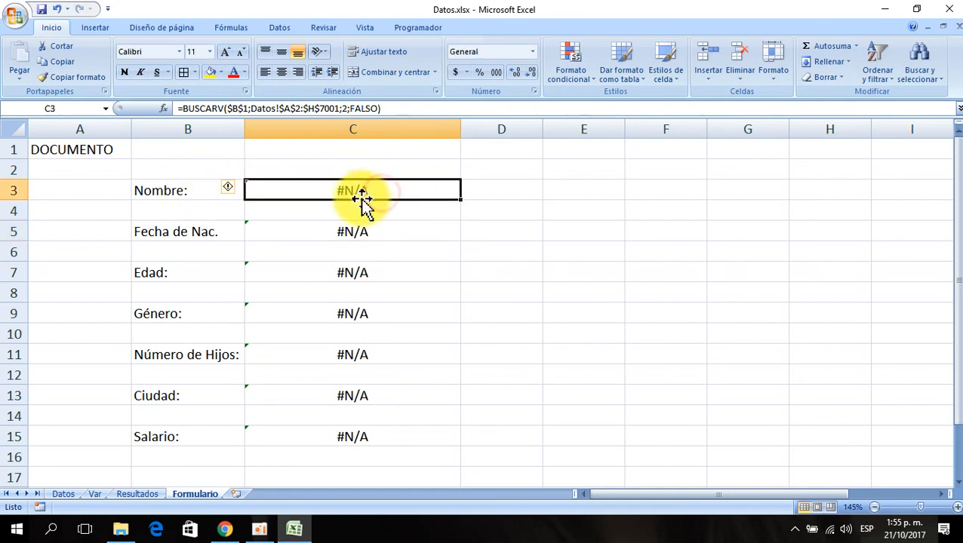
{"action": "left_click_drag", "start_coordinate": [460, 129], "coordinate": [485, 136]}
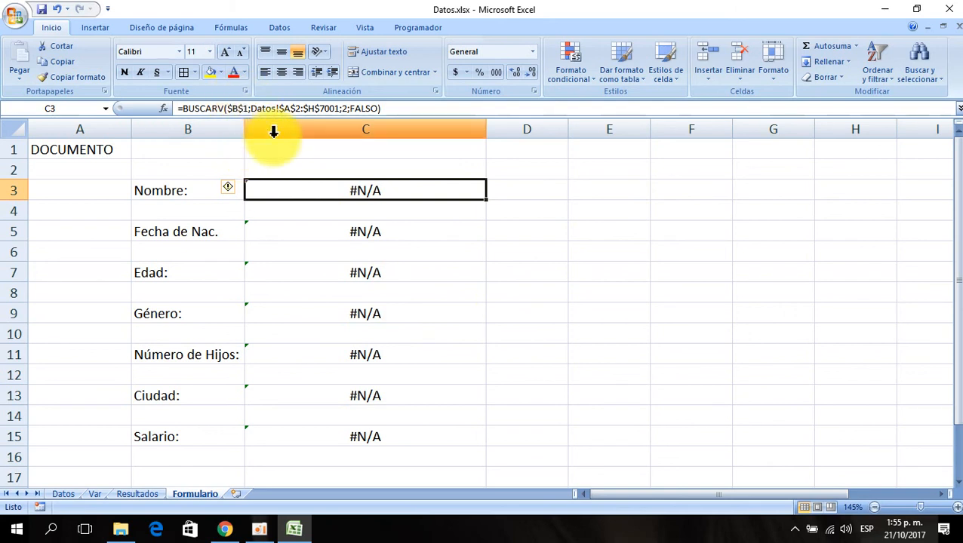
{"action": "left_click", "coordinate": [221, 70]}
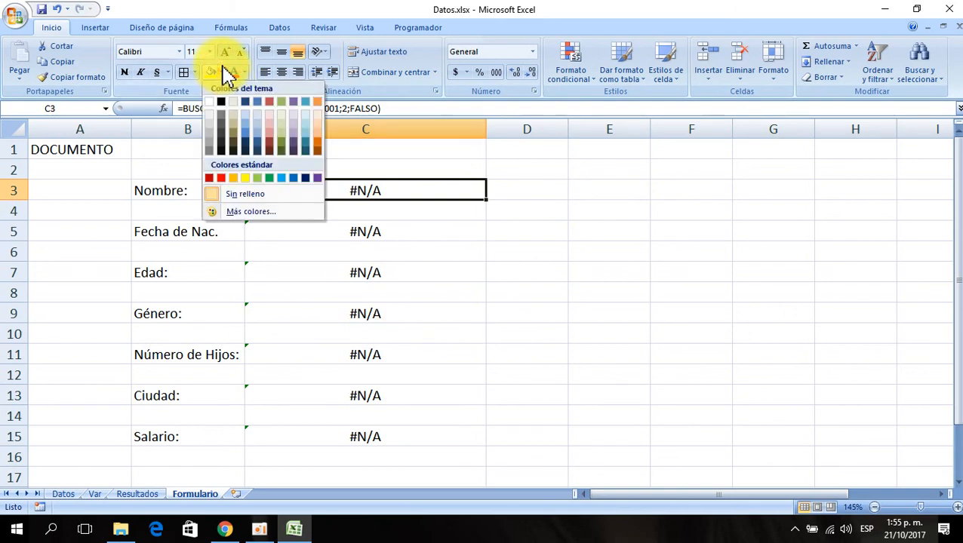
{"action": "left_click", "coordinate": [236, 113]}
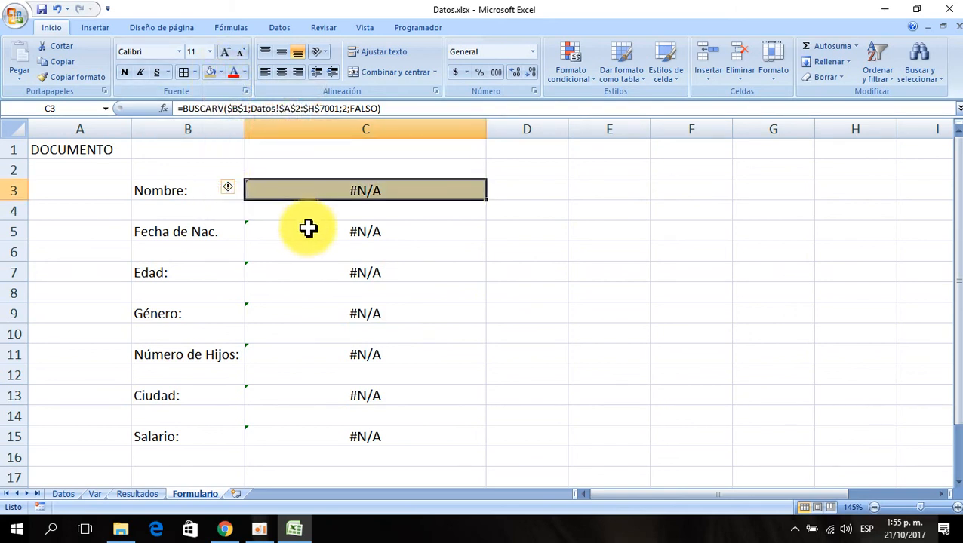
- Apply the same tan fill to result cells C5, C7, C9, C11, C13 and C15
{"action": "left_click", "coordinate": [308, 229]}
{"action": "left_click", "coordinate": [210, 72]}
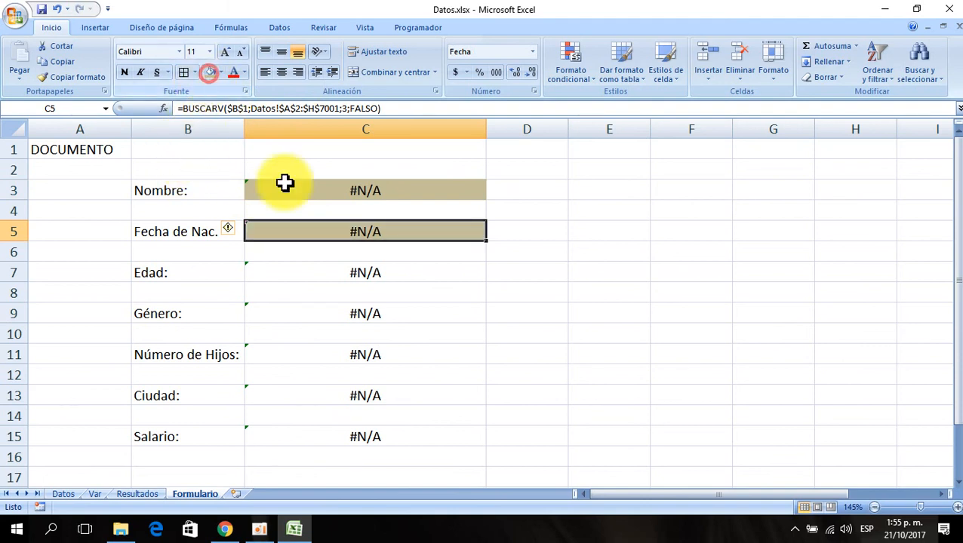
{"action": "left_click", "coordinate": [303, 271]}
{"action": "left_click", "coordinate": [209, 72]}
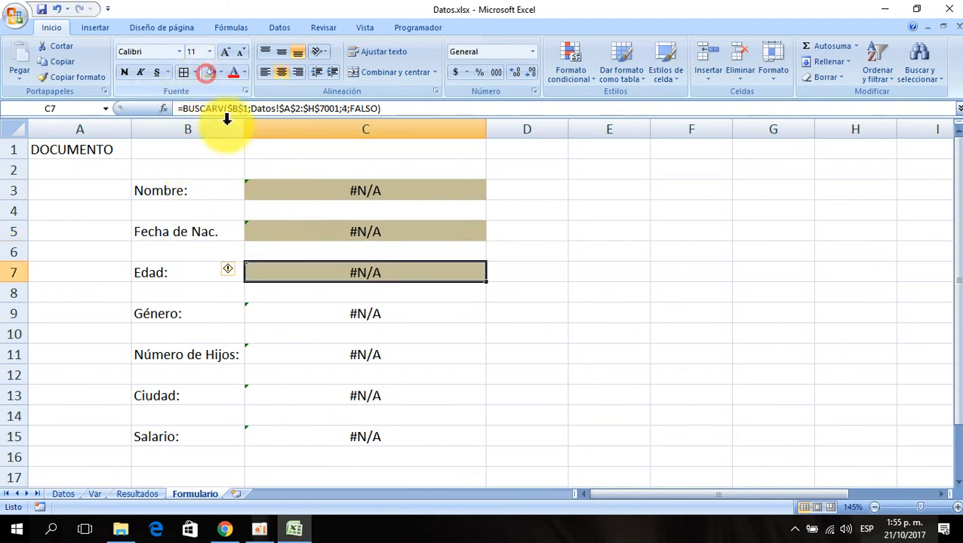
{"action": "left_click", "coordinate": [325, 307]}
{"action": "left_click", "coordinate": [209, 72]}
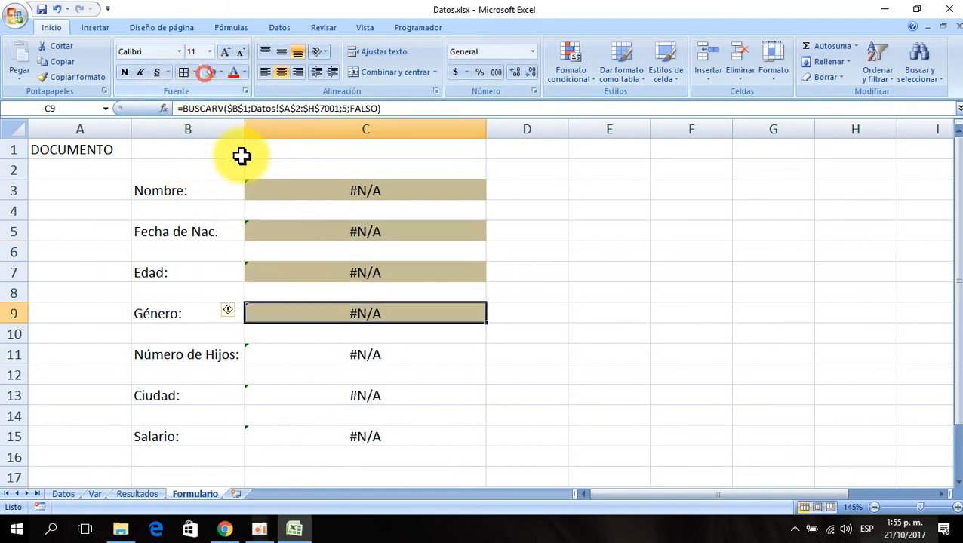
{"action": "left_click", "coordinate": [290, 348]}
{"action": "left_click", "coordinate": [210, 71]}
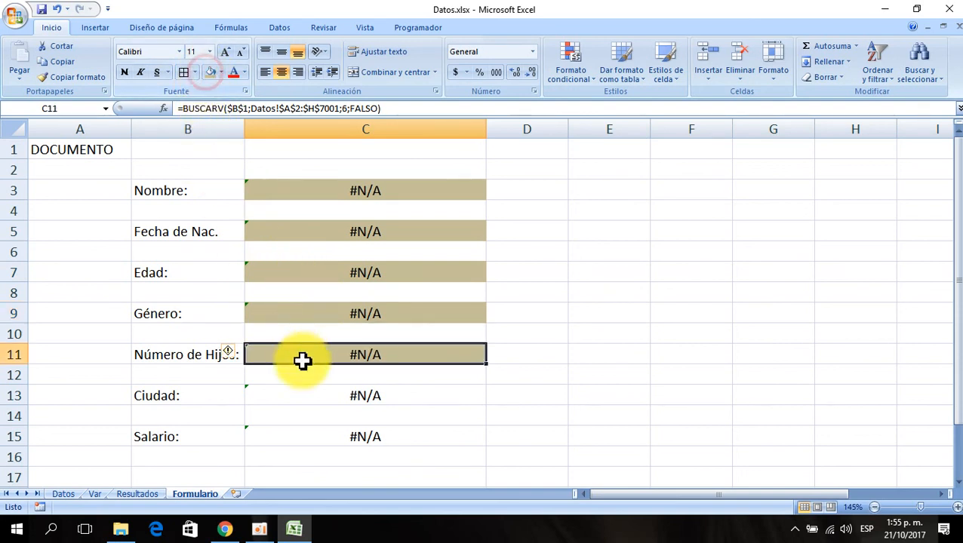
{"action": "left_click", "coordinate": [312, 401]}
{"action": "left_click", "coordinate": [210, 71]}
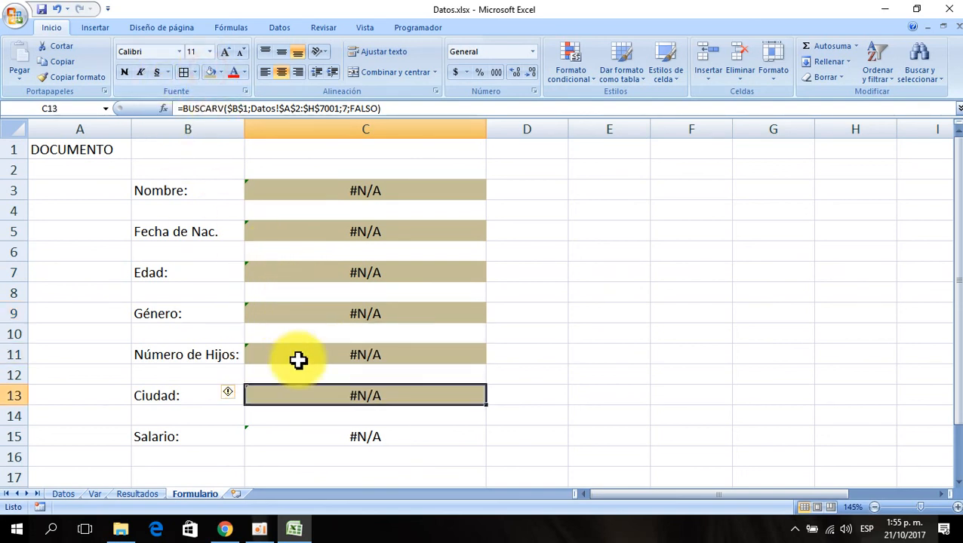
{"action": "left_click", "coordinate": [288, 439]}
{"action": "left_click", "coordinate": [209, 72]}
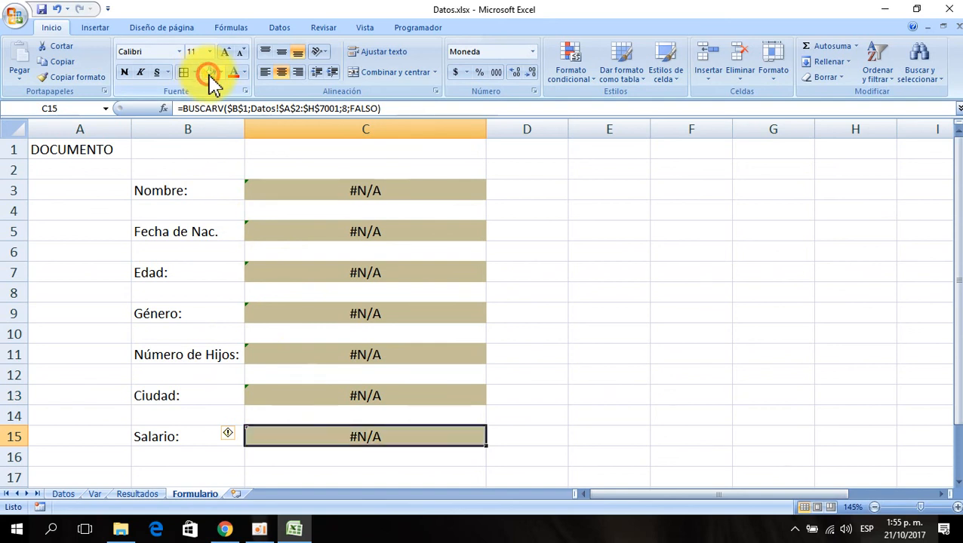
- Copy an employee's document number from the Datos sheet and paste it into the document cell B1 on Formulario
{"action": "left_click", "coordinate": [631, 294]}
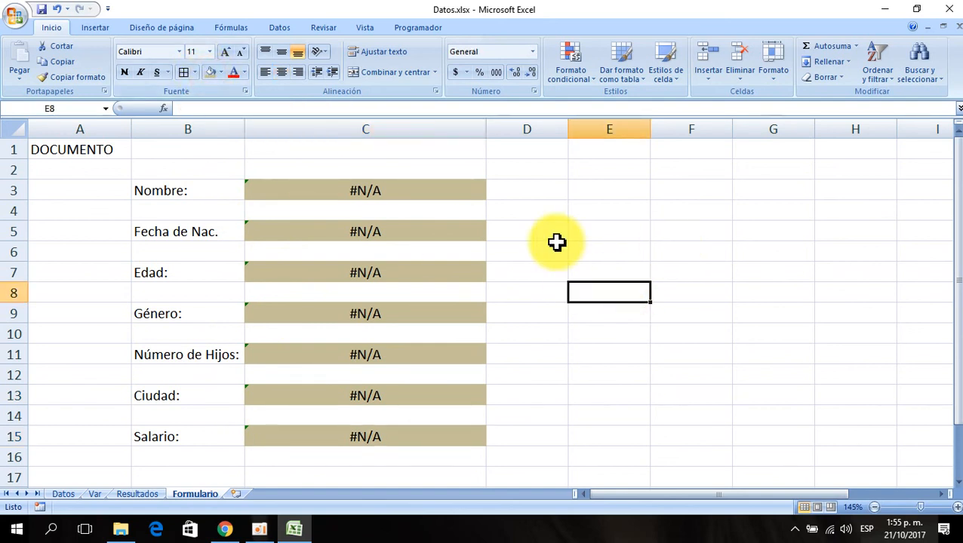
{"action": "left_click", "coordinate": [181, 148]}
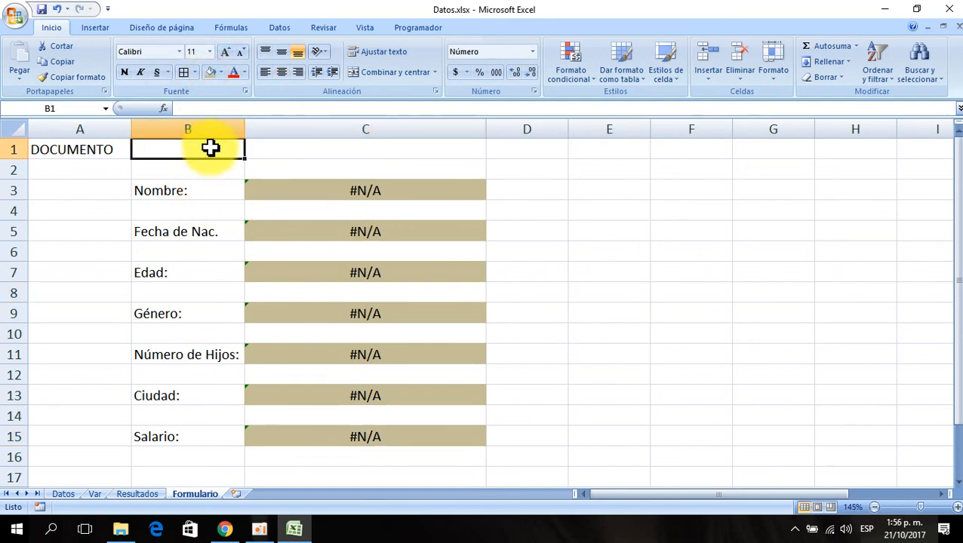
{"action": "left_click", "coordinate": [65, 495]}
{"action": "left_click", "coordinate": [87, 209]}
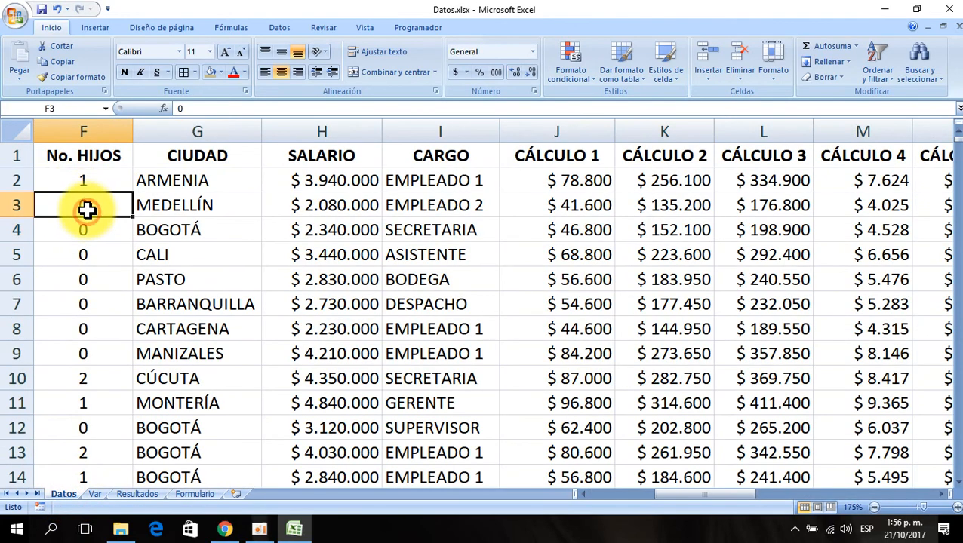
{"action": "key", "text": "Left"}
{"action": "key", "text": "Left"}
{"action": "key", "text": "Left"}
{"action": "key", "text": "Left"}
{"action": "key", "text": "Left"}
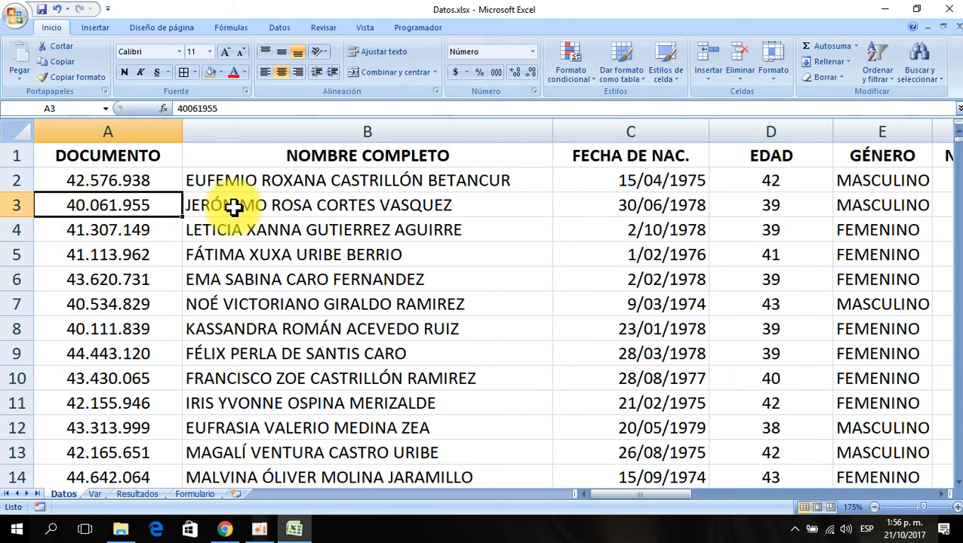
{"action": "scroll", "coordinate": [10, 275], "scroll_direction": "down", "scroll_amount": 11}
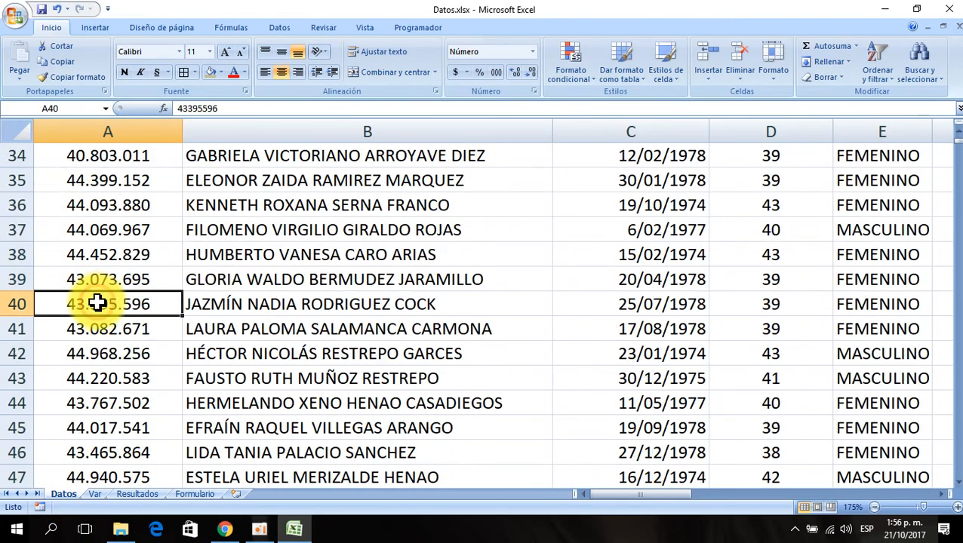
{"action": "key", "text": "Page_Down"}
{"action": "key", "text": "Page_Down"}
{"action": "key", "text": "Page_Down"}
{"action": "key", "text": "Page_Down"}
{"action": "key", "text": "Page_Down"}
{"action": "key", "text": "Page_Down"}
{"action": "key", "text": "Page_Down"}
{"action": "key", "text": "Page_Down"}
{"action": "key", "text": "Page_Down"}
{"action": "key", "text": "Page_Down"}
{"action": "key", "text": "Page_Down"}
{"action": "key", "text": "Page_Down"}
{"action": "key", "text": "Page_Down"}
{"action": "key", "text": "Page_Down"}
{"action": "key", "text": "Page_Down"}
{"action": "key", "text": "Page_Down"}
{"action": "key", "text": "Page_Down"}
{"action": "key", "text": "Page_Down"}
{"action": "key", "text": "Page_Down"}
{"action": "key", "text": "Page_Down"}
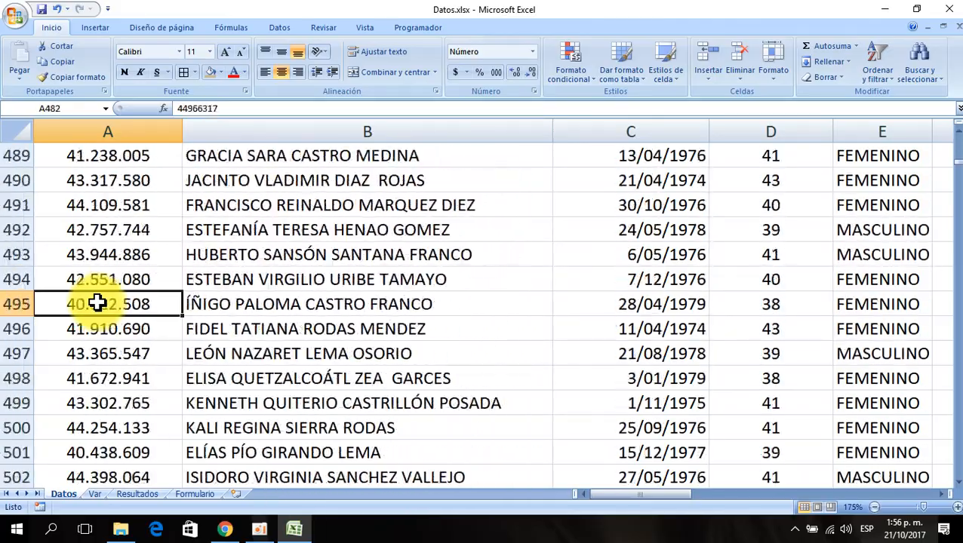
{"action": "key", "text": "Page_Down"}
{"action": "key", "text": "Page_Down"}
{"action": "key", "text": "Page_Down"}
{"action": "key", "text": "Page_Down"}
{"action": "key", "text": "Page_Down"}
{"action": "key", "text": "Page_Down"}
{"action": "key", "text": "Page_Down"}
{"action": "key", "text": "Page_Down"}
{"action": "key", "text": "Page_Down"}
{"action": "key", "text": "Page_Down"}
{"action": "key", "text": "Page_Down"}
{"action": "key", "text": "Page_Down"}
{"action": "key", "text": "Page_Down"}
{"action": "key", "text": "Page_Down"}
{"action": "key", "text": "Page_Down"}
{"action": "key", "text": "Page_Down"}
{"action": "key", "text": "Page_Down"}
{"action": "key", "text": "Page_Down"}
{"action": "key", "text": "Page_Down"}
{"action": "key", "text": "Page_Down"}
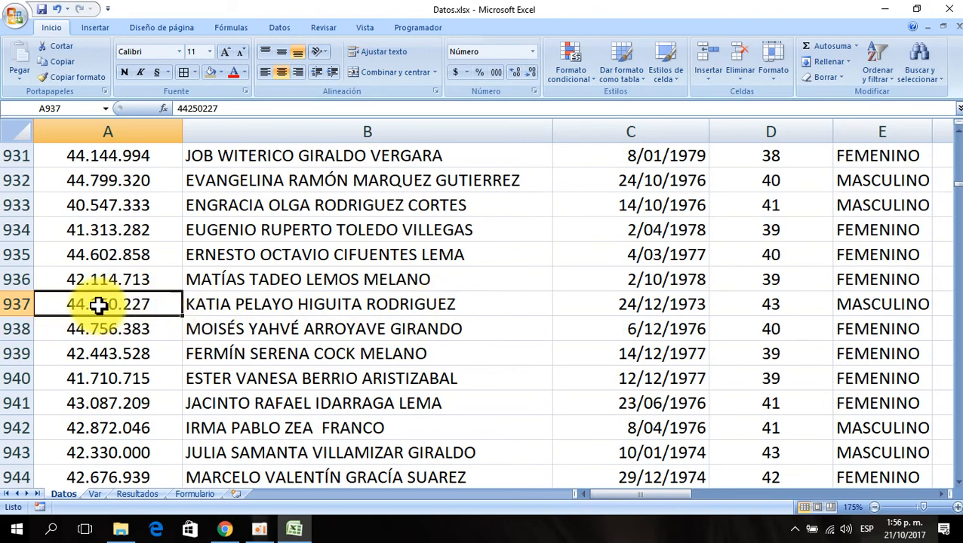
{"action": "left_click", "coordinate": [195, 494]}
{"action": "right_click", "coordinate": [189, 150]}
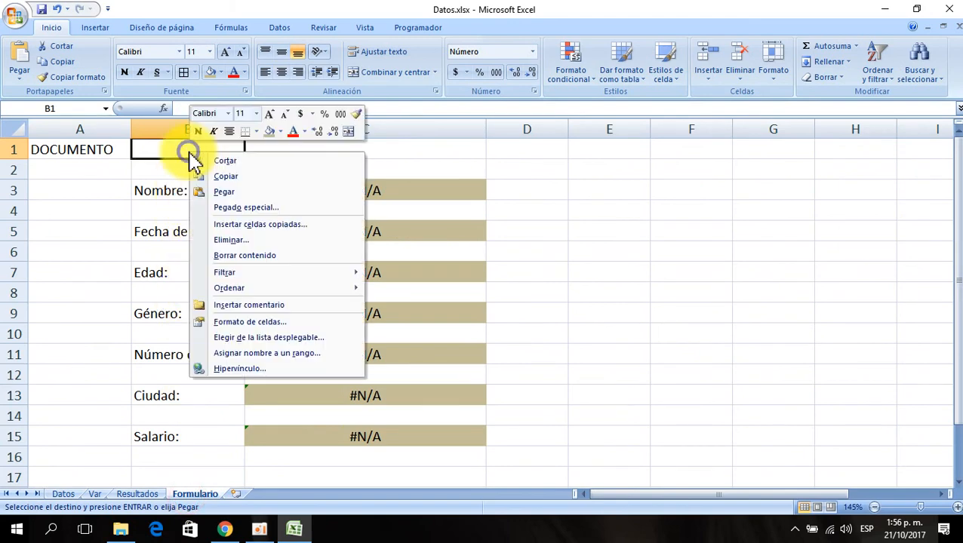
{"action": "left_click", "coordinate": [227, 192]}
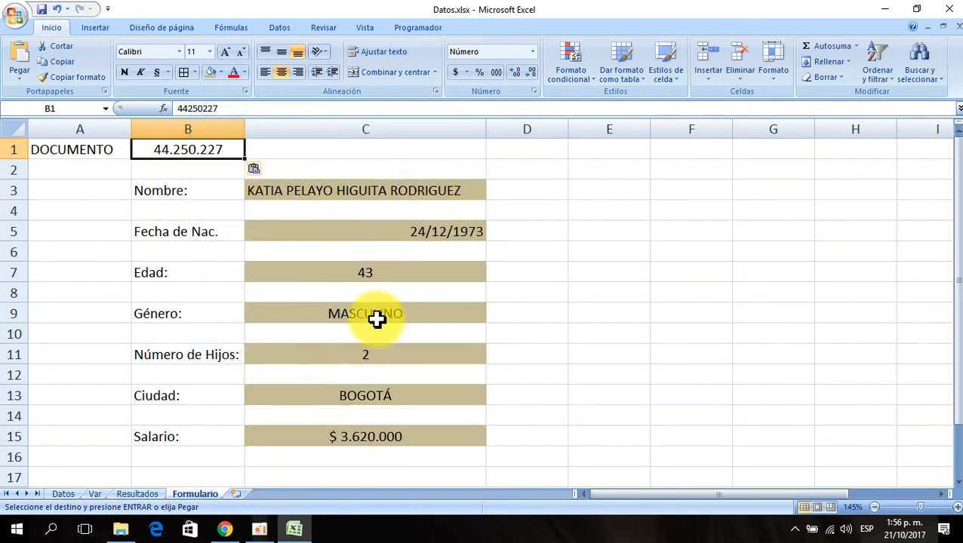
- Copy another employee's document number from further down the Datos sheet and paste it into cell B1 on Formulario
{"action": "left_click", "coordinate": [748, 316]}
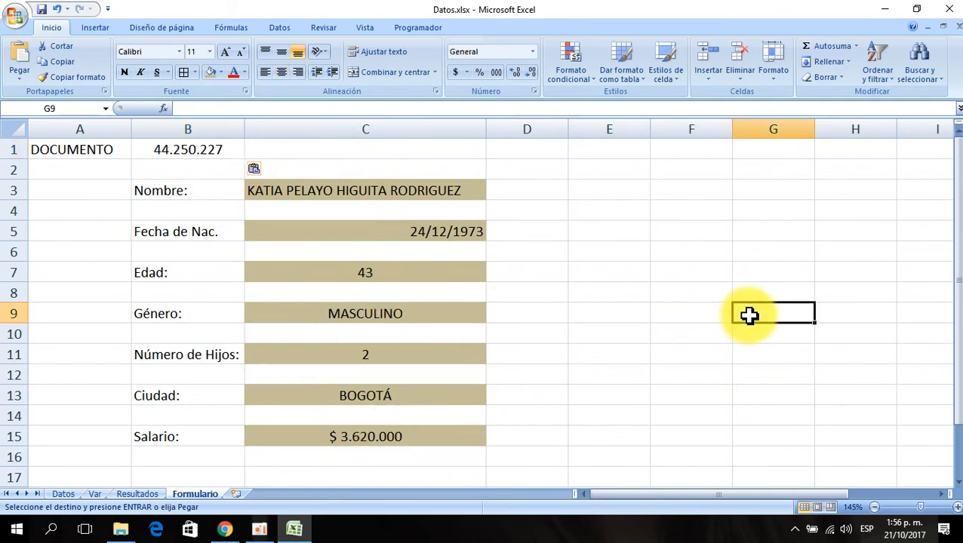
{"action": "left_click", "coordinate": [63, 494]}
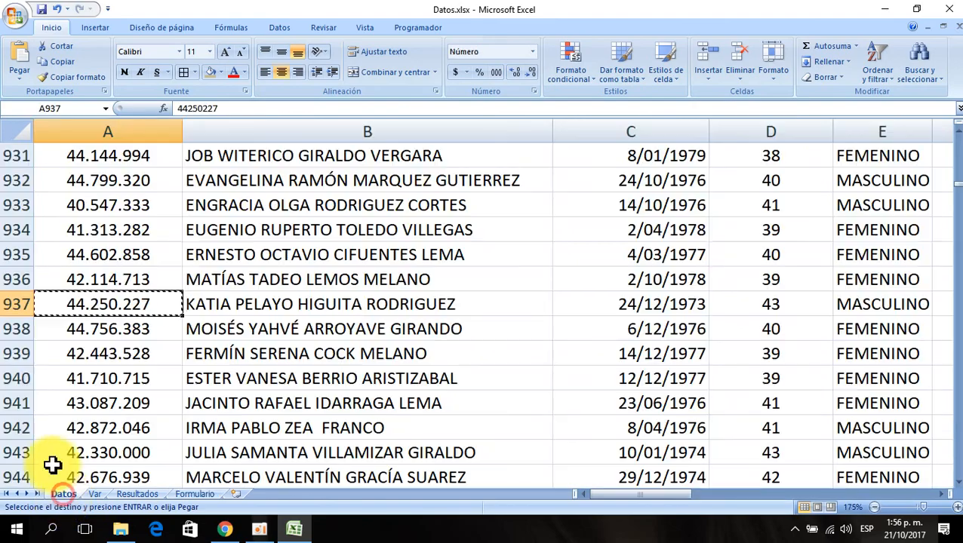
{"action": "left_click", "coordinate": [54, 378]}
{"action": "key", "text": "Page_Down"}
{"action": "key", "text": "Page_Down"}
{"action": "key", "text": "Page_Down"}
{"action": "key", "text": "Page_Down"}
{"action": "key", "text": "Page_Down"}
{"action": "key", "text": "Page_Down"}
{"action": "key", "text": "Page_Down"}
{"action": "key", "text": "Page_Down"}
{"action": "key", "text": "Page_Down"}
{"action": "key", "text": "Page_Down"}
{"action": "key", "text": "Page_Down"}
{"action": "key", "text": "Page_Down"}
{"action": "key", "text": "Page_Down"}
{"action": "key", "text": "Page_Down"}
{"action": "key", "text": "Page_Down"}
{"action": "key", "text": "Page_Down"}
{"action": "key", "text": "Page_Down"}
{"action": "key", "text": "Page_Down"}
{"action": "key", "text": "Page_Down"}
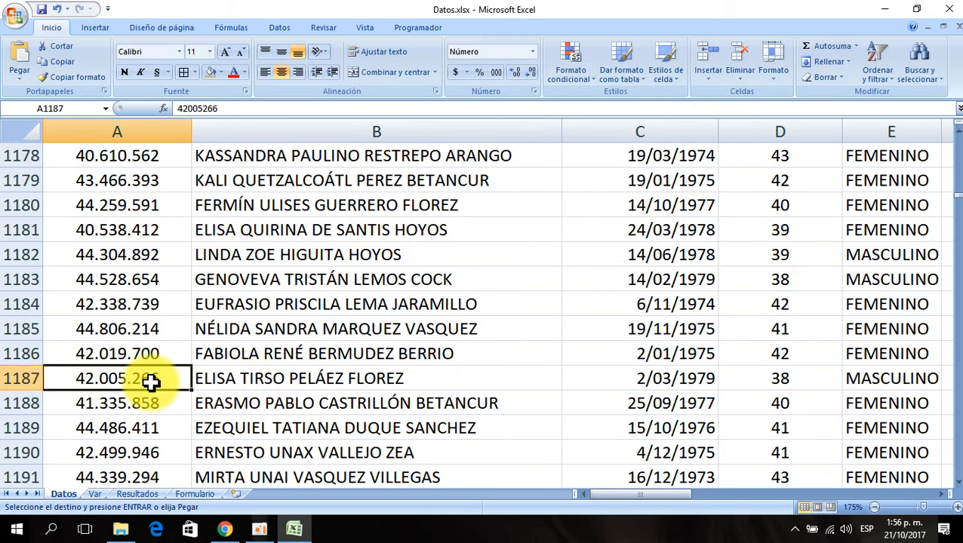
{"action": "left_click", "coordinate": [193, 494]}
{"action": "left_click", "coordinate": [174, 154]}
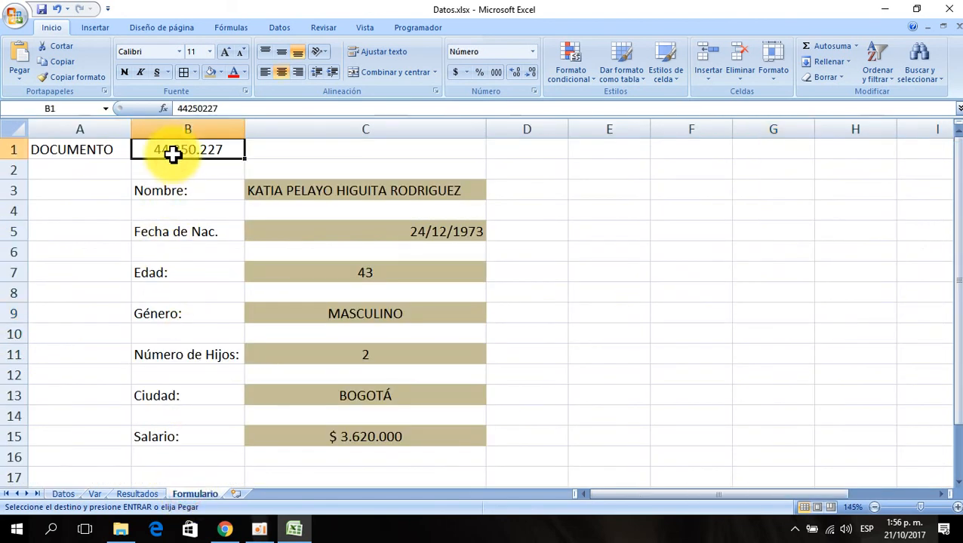
{"action": "type", "text": "42.005.266"}
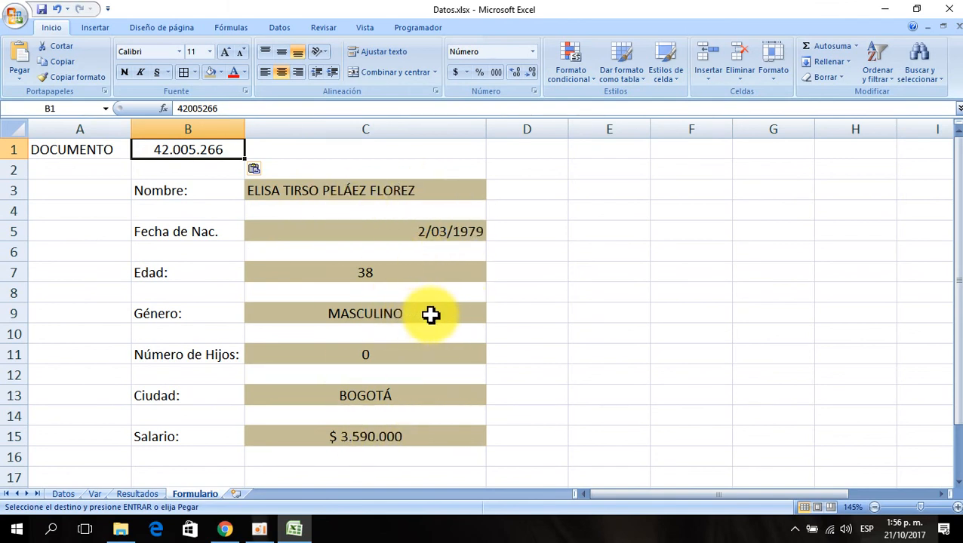
- Inspect the Nombre lookup formula and browse the Insert Function list, then cancel the dialog
{"action": "left_click", "coordinate": [343, 194]}
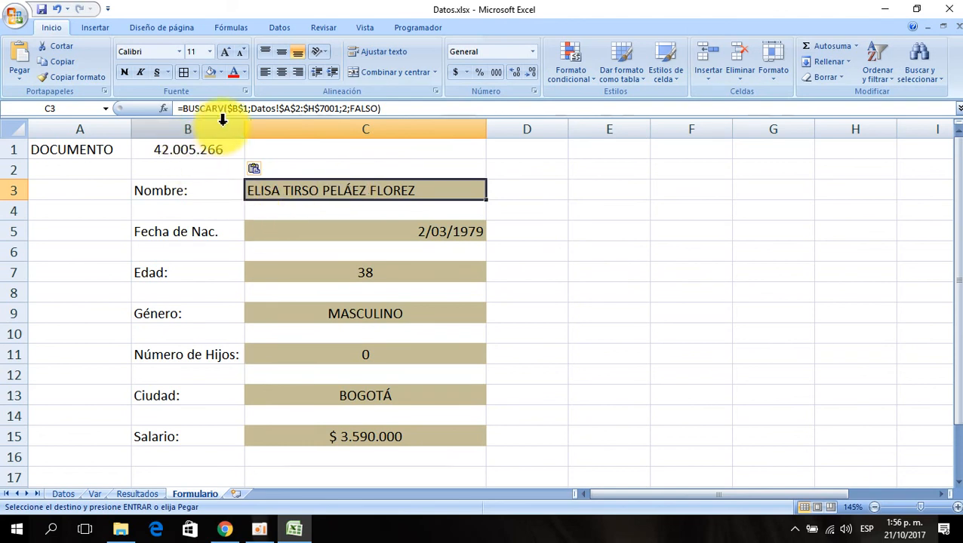
{"action": "left_click", "coordinate": [551, 226]}
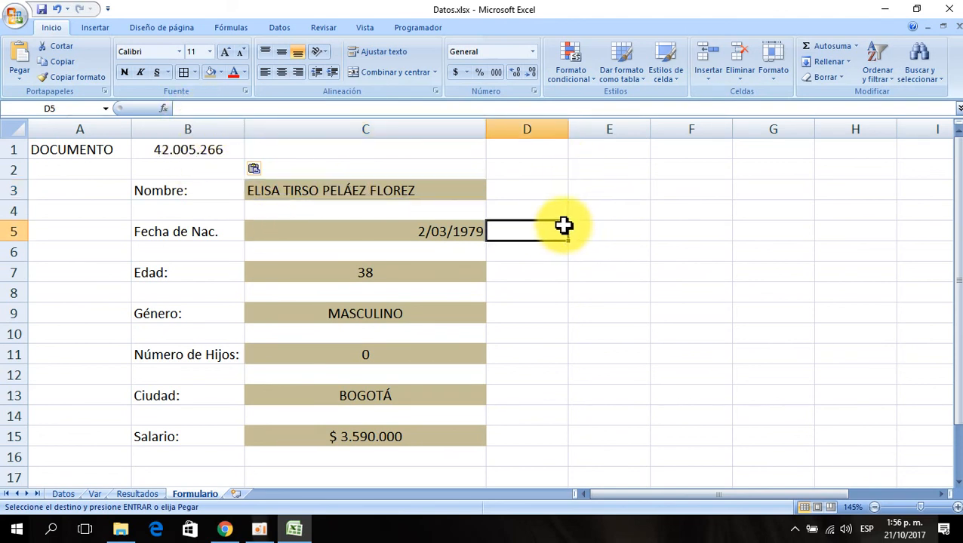
{"action": "left_click", "coordinate": [563, 315]}
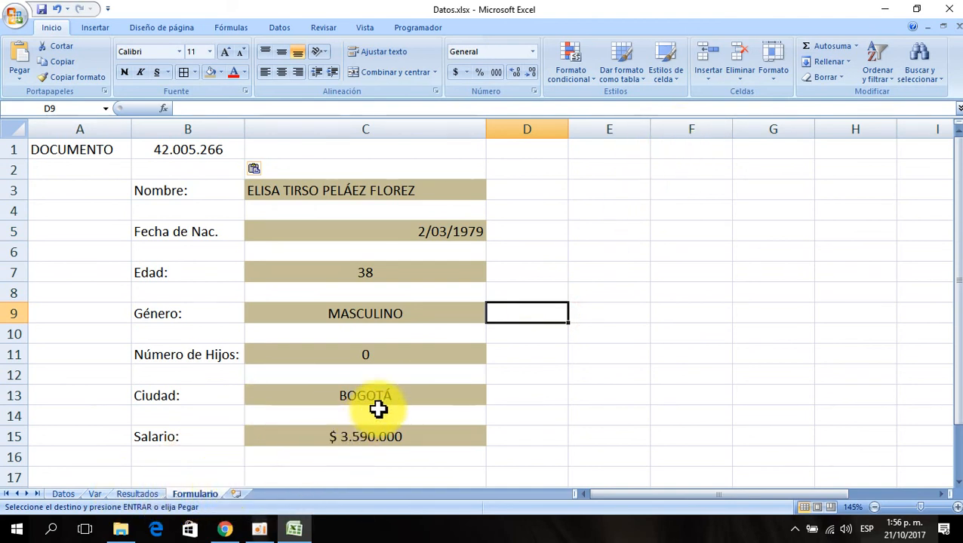
{"action": "left_click", "coordinate": [164, 108]}
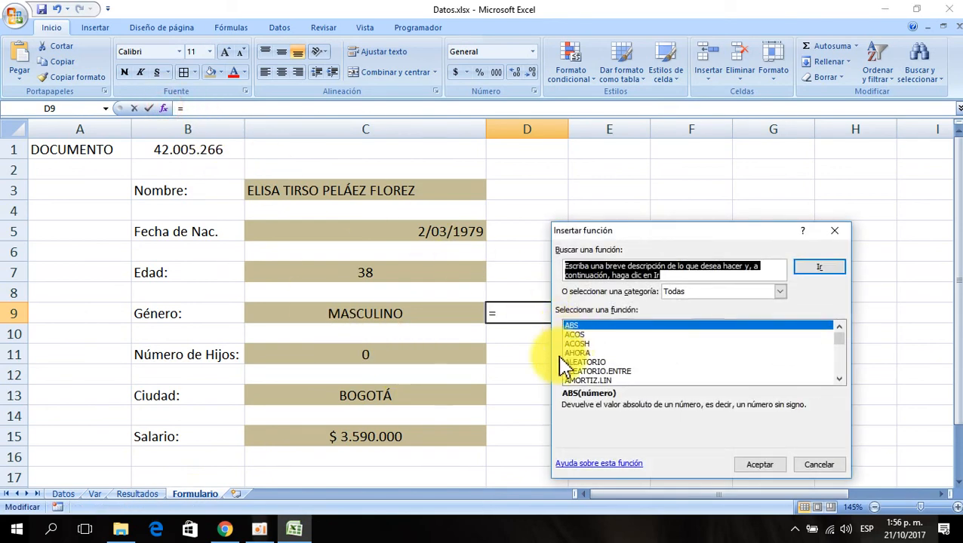
{"action": "left_click", "coordinate": [604, 335]}
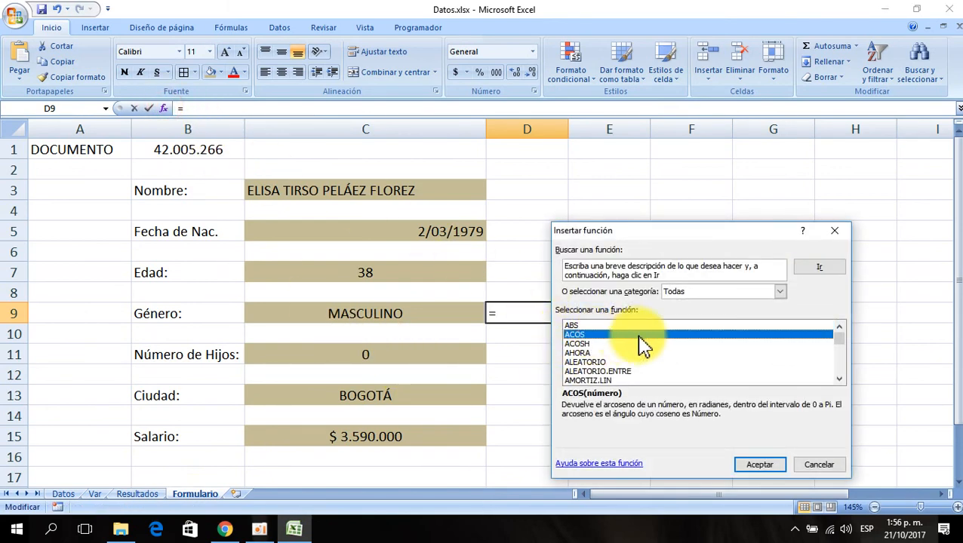
{"action": "key", "text": "Down"}
{"action": "key", "text": "Down"}
{"action": "key", "text": "Down"}
{"action": "key", "text": "Down"}
{"action": "key", "text": "Down"}
{"action": "key", "text": "Down"}
{"action": "key", "text": "Down"}
{"action": "key", "text": "Down"}
{"action": "key", "text": "Down"}
{"action": "key", "text": "Down"}
{"action": "key", "text": "Down"}
{"action": "key", "text": "Down"}
{"action": "key", "text": "Down"}
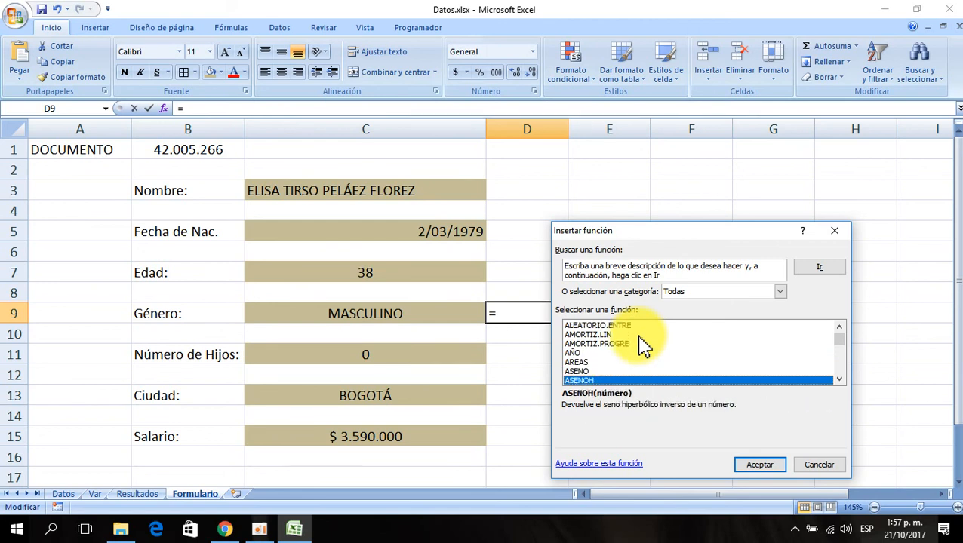
{"action": "key", "text": "Down"}
{"action": "key", "text": "Down"}
{"action": "key", "text": "Down"}
{"action": "key", "text": "Down"}
{"action": "key", "text": "Down"}
{"action": "key", "text": "Down"}
{"action": "key", "text": "Down"}
{"action": "key", "text": "Down"}
{"action": "key", "text": "Down"}
{"action": "key", "text": "Down"}
{"action": "key", "text": "Down"}
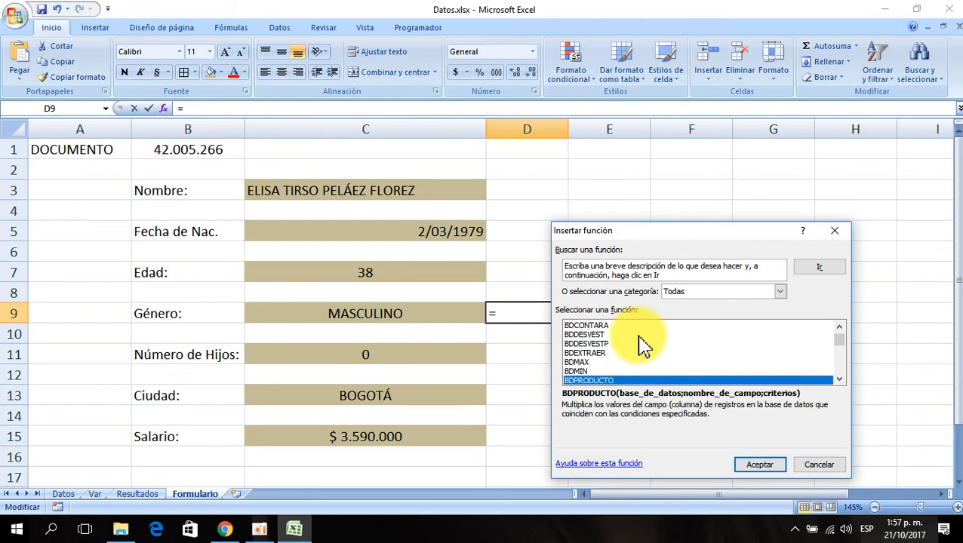
{"action": "key", "text": "Down"}
{"action": "key", "text": "Down"}
{"action": "key", "text": "Down"}
{"action": "key", "text": "Down"}
{"action": "key", "text": "Down"}
{"action": "key", "text": "Down"}
{"action": "key", "text": "Down"}
{"action": "key", "text": "Down"}
{"action": "key", "text": "Down"}
{"action": "key", "text": "Down"}
{"action": "key", "text": "Down"}
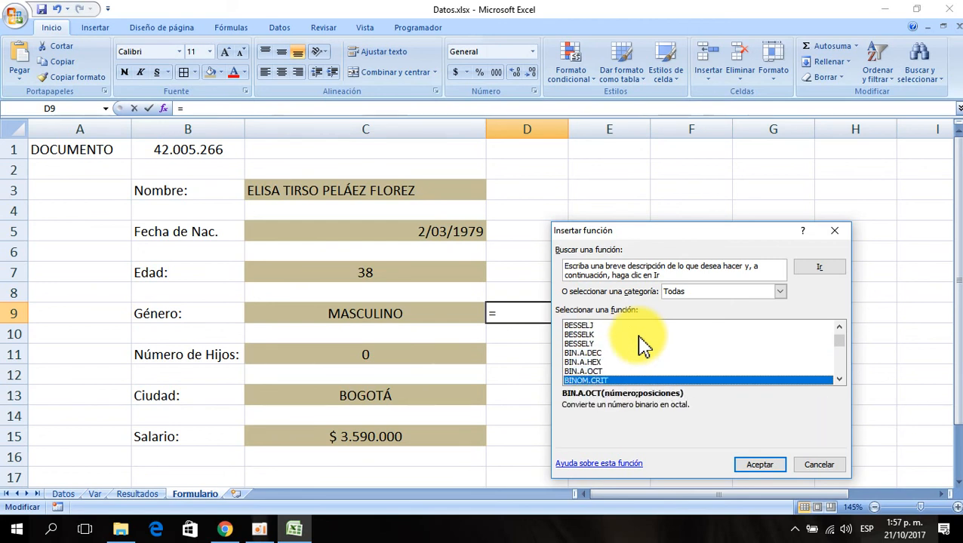
{"action": "key", "text": "Down"}
{"action": "key", "text": "Down"}
{"action": "key", "text": "Down"}
{"action": "key", "text": "Down"}
{"action": "key", "text": "Down"}
{"action": "key", "text": "Down"}
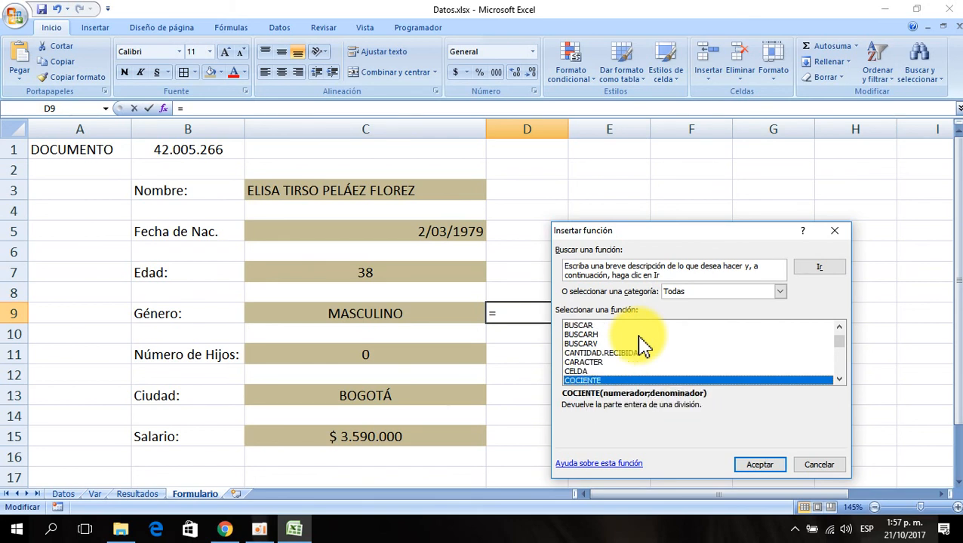
{"action": "key", "text": "Down"}
{"action": "key", "text": "Down"}
{"action": "key", "text": "Down"}
{"action": "key", "text": "Down"}
{"action": "key", "text": "Down"}
{"action": "key", "text": "Down"}
{"action": "key", "text": "Down"}
{"action": "key", "text": "Down"}
{"action": "key", "text": "Down"}
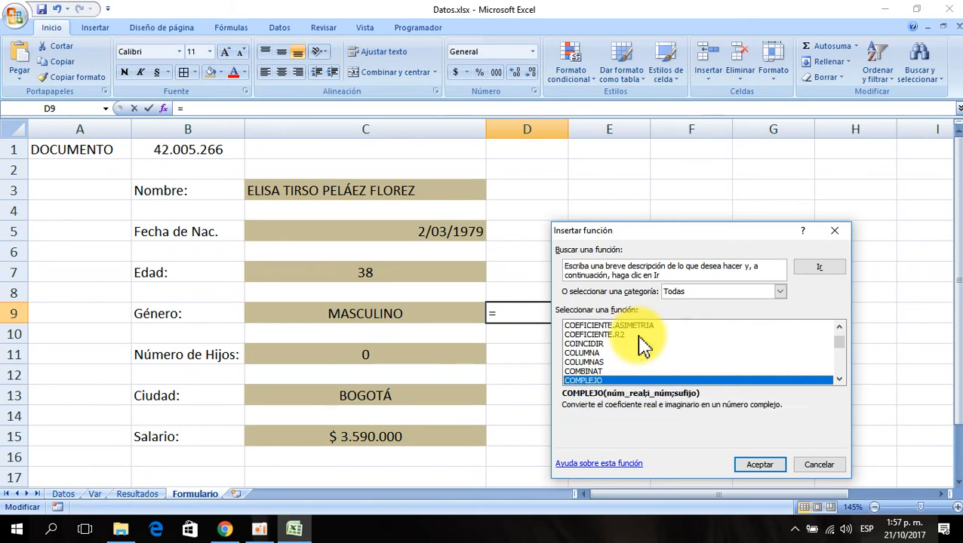
{"action": "left_click", "coordinate": [812, 464]}
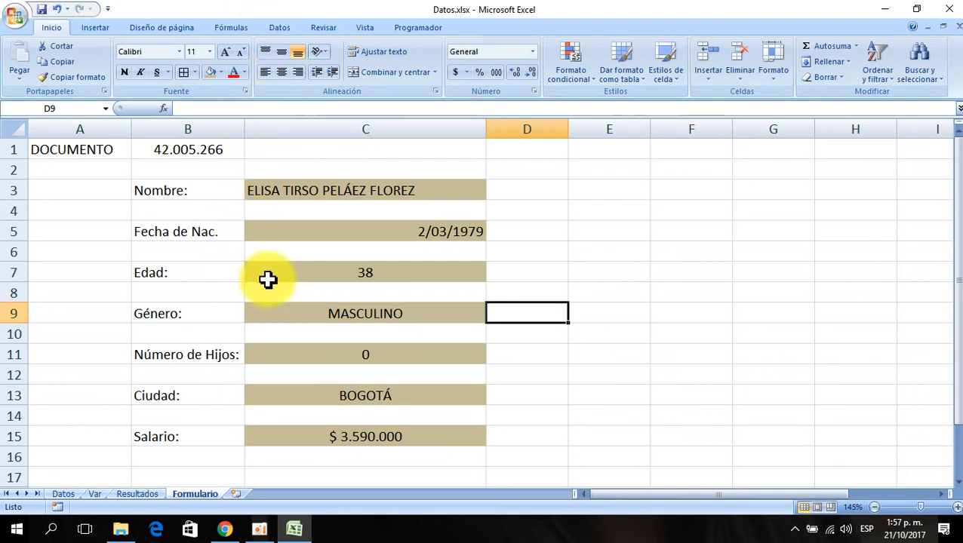
- Extend the Datos sheet headers with a CÁLCULO 19 heading in AB1 by filling from CÁLCULO 18, and widen column AB slightly
{"action": "left_click", "coordinate": [61, 495]}
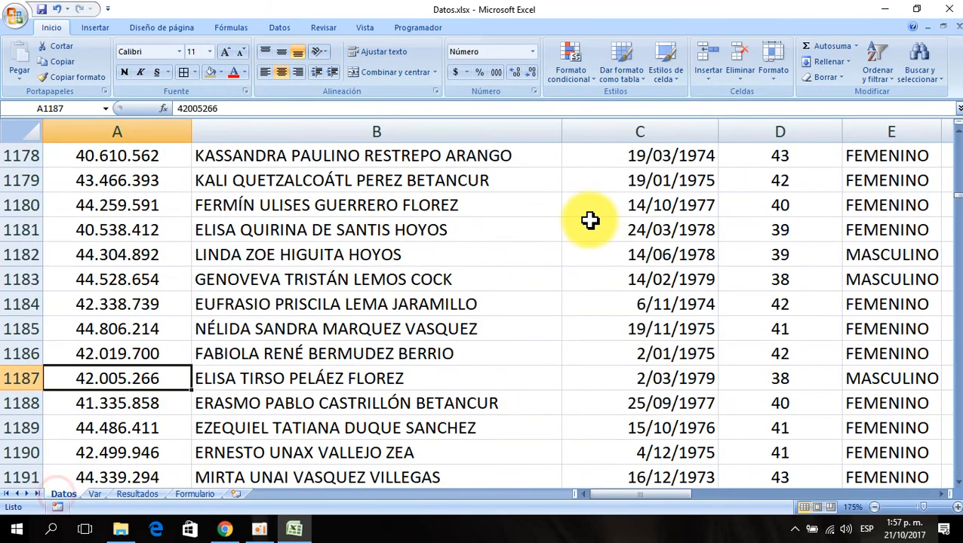
{"action": "left_click", "coordinate": [591, 225]}
{"action": "key", "text": "ctrl+Up"}
{"action": "key", "text": "ctrl+Right"}
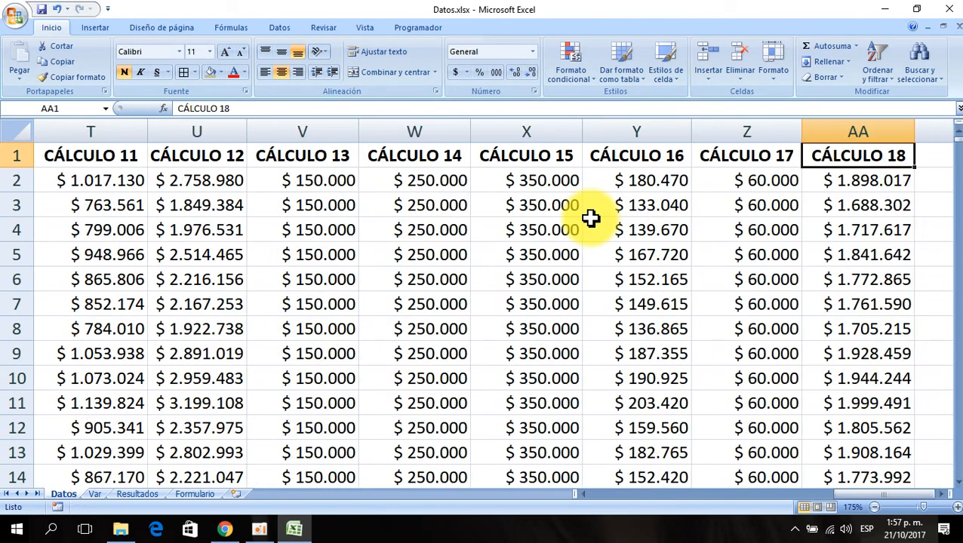
{"action": "key", "text": "Right"}
{"action": "key", "text": "Right"}
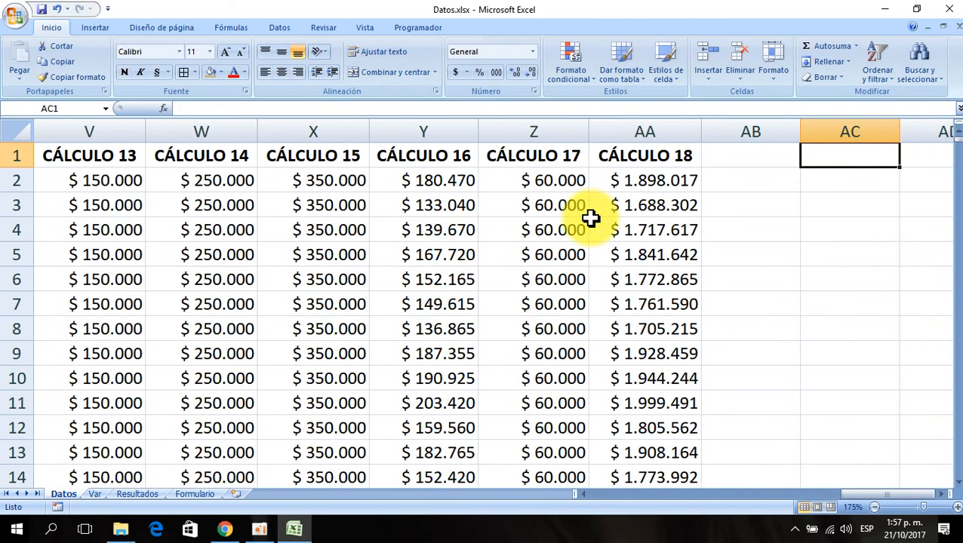
{"action": "left_click", "coordinate": [693, 160]}
{"action": "left_click_drag", "start_coordinate": [700, 169], "coordinate": [770, 159]}
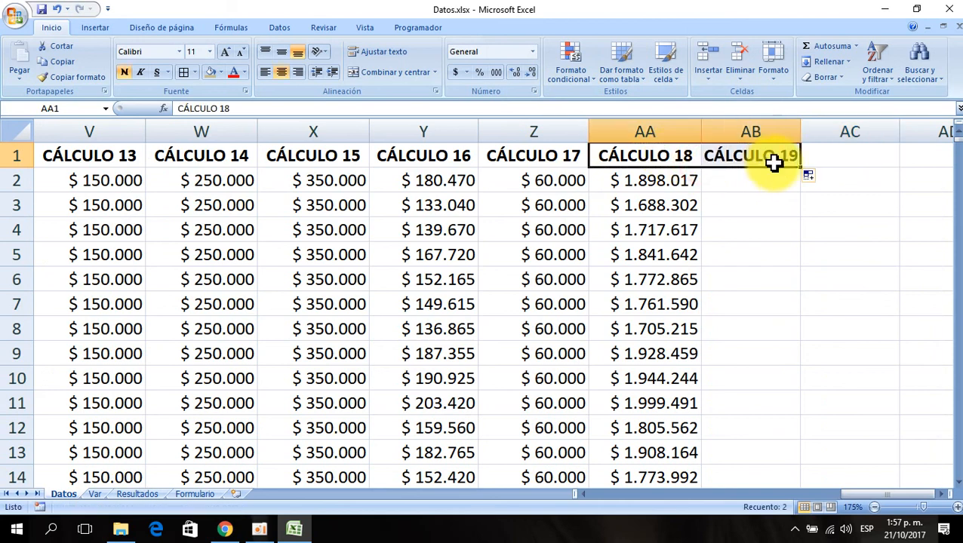
{"action": "left_click_drag", "start_coordinate": [802, 130], "coordinate": [820, 139]}
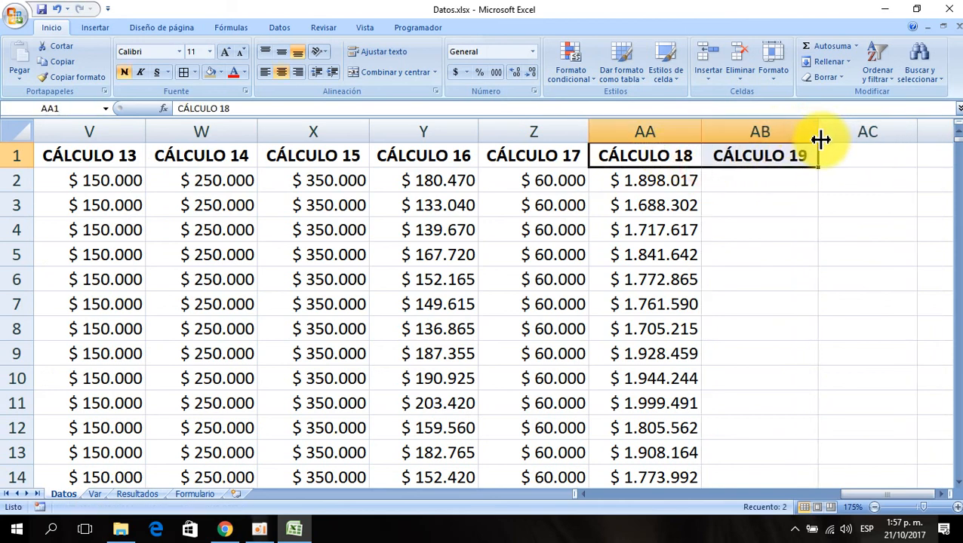
- Examine the calculation formulas in row 2 of the Datos sheet's CÁLCULO columns
{"action": "left_click", "coordinate": [669, 180]}
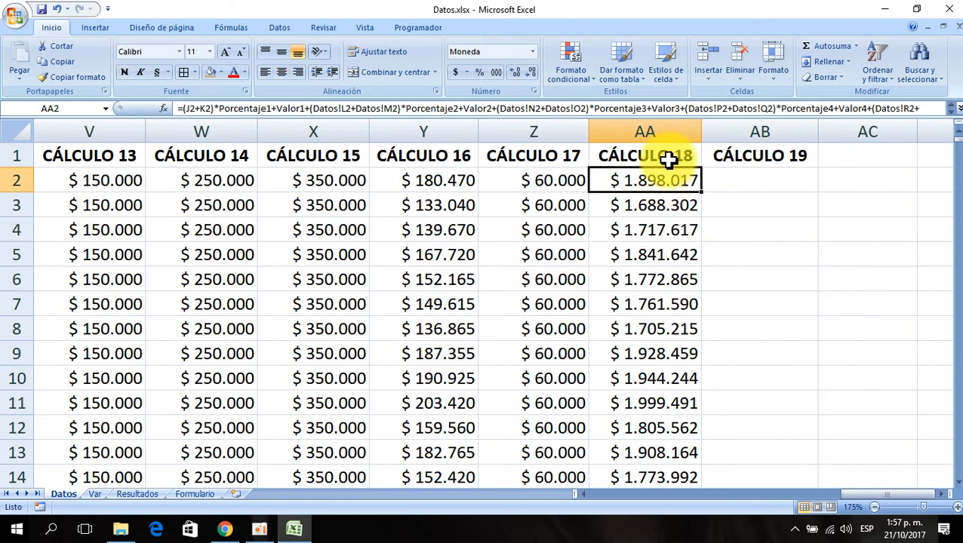
{"action": "key", "text": "Left"}
{"action": "key", "text": "Left"}
{"action": "key", "text": "Left"}
{"action": "key", "text": "Left"}
{"action": "key", "text": "Left"}
{"action": "key", "text": "Left"}
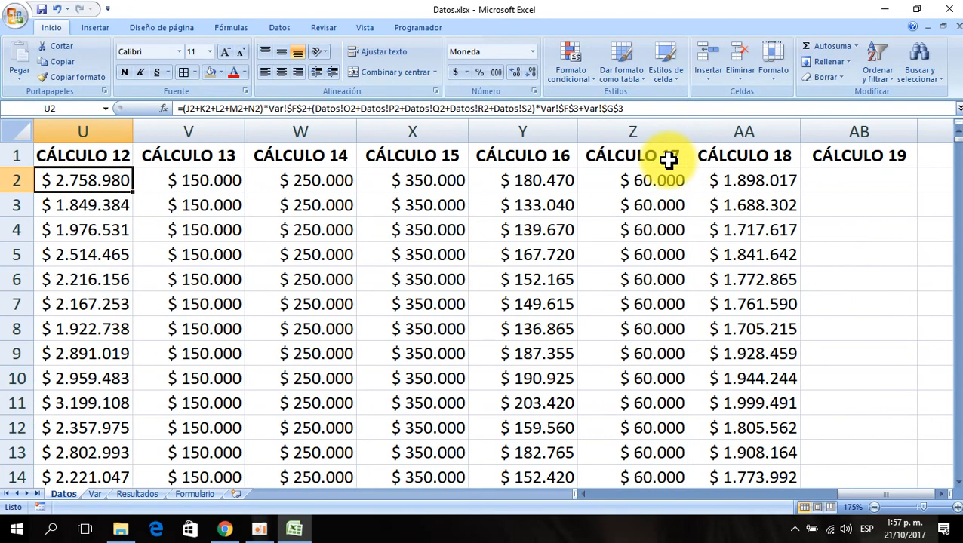
{"action": "key", "text": "Right"}
{"action": "key", "text": "Right"}
{"action": "key", "text": "Right"}
{"action": "key", "text": "Right"}
{"action": "key", "text": "Right"}
{"action": "key", "text": "Right"}
{"action": "key", "text": "Right"}
{"action": "key", "text": "Right"}
{"action": "key", "text": "Right"}
{"action": "key", "text": "Right"}
{"action": "key", "text": "Right"}
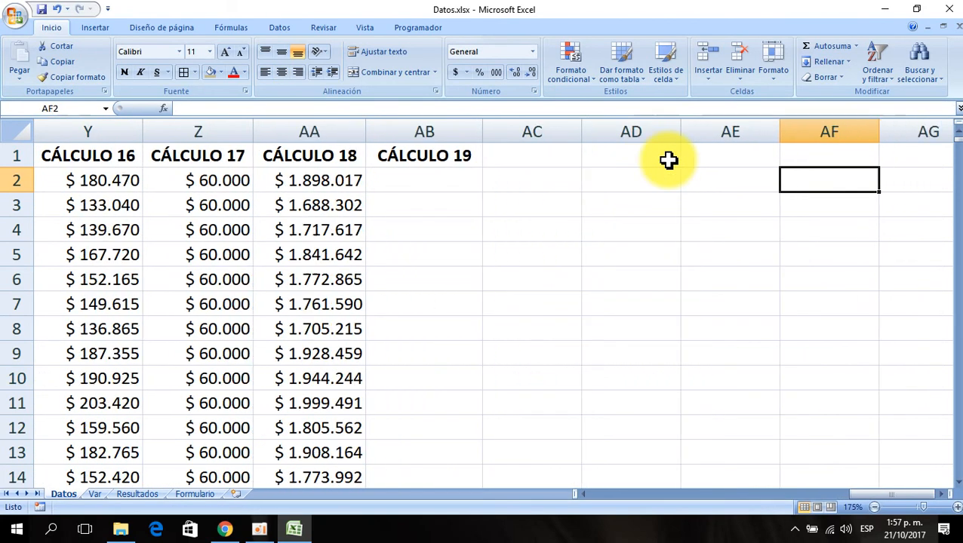
{"action": "key", "text": "Left"}
{"action": "key", "text": "Left"}
{"action": "key", "text": "Left"}
{"action": "key", "text": "Left"}
{"action": "key", "text": "Left"}
{"action": "key", "text": "Left"}
{"action": "key", "text": "Right"}
{"action": "key", "text": "Right"}
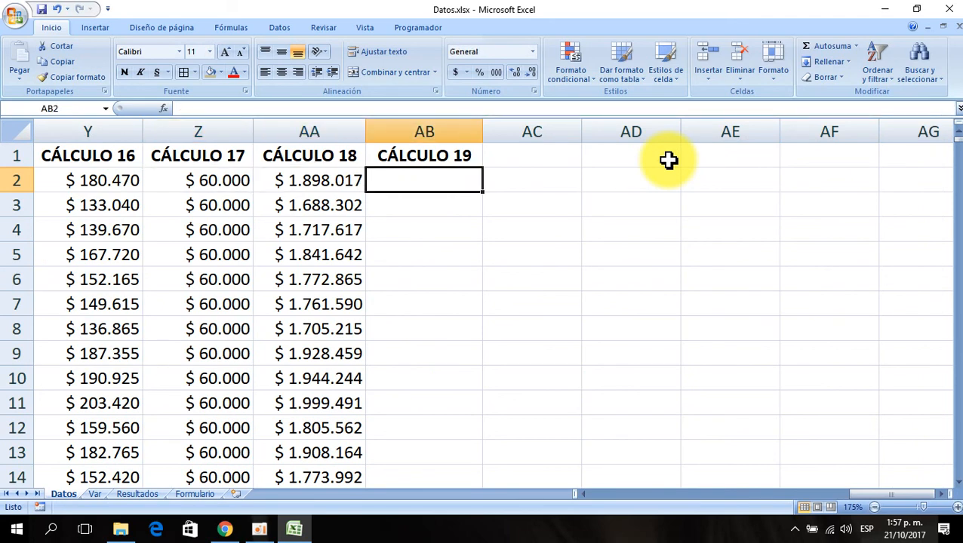
{"action": "key", "text": "Left"}
{"action": "key", "text": "Left"}
{"action": "key", "text": "Left"}
{"action": "key", "text": "Left"}
{"action": "key", "text": "Left"}
{"action": "key", "text": "Left"}
{"action": "key", "text": "Left"}
{"action": "key", "text": "Left"}
{"action": "key", "text": "Left"}
{"action": "key", "text": "Left"}
{"action": "key", "text": "Left"}
{"action": "key", "text": "Left"}
{"action": "key", "text": "Left"}
{"action": "key", "text": "Left"}
{"action": "key", "text": "Left"}
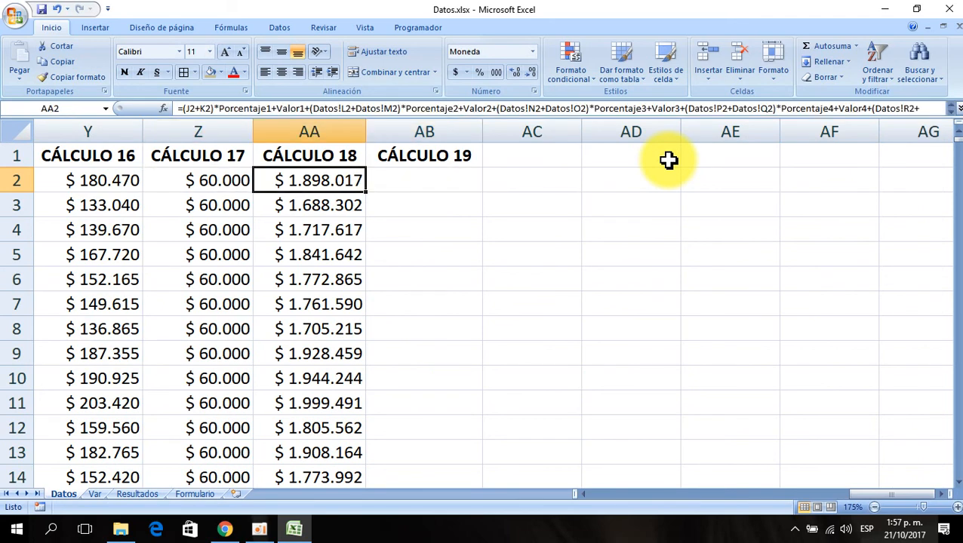
- Browse across the Datos sheet's CÁLCULO and employee columns and return to cell AB2
{"action": "key", "text": "Left"}
{"action": "key", "text": "Left"}
{"action": "key", "text": "Left"}
{"action": "key", "text": "Left"}
{"action": "key", "text": "Left"}
{"action": "key", "text": "Left"}
{"action": "key", "text": "Left"}
{"action": "key", "text": "Left"}
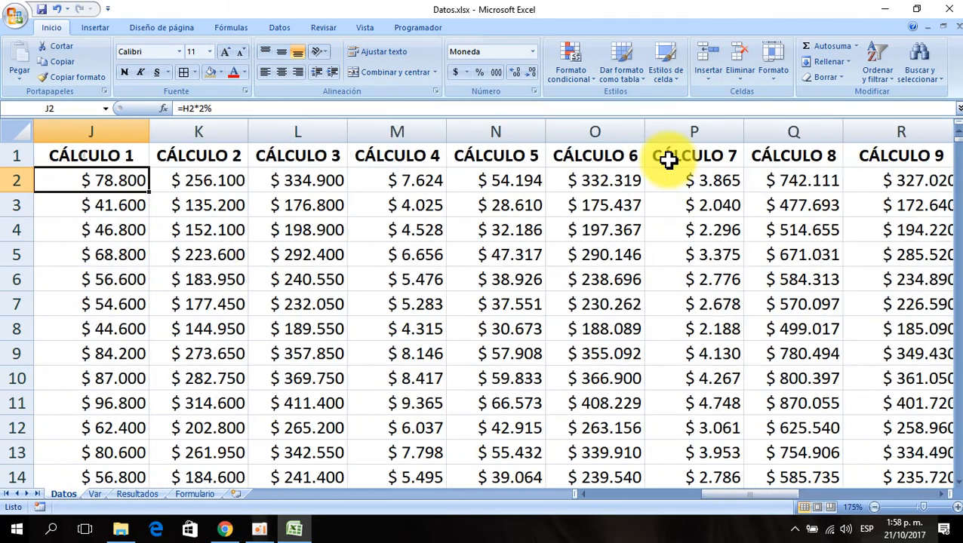
{"action": "key", "text": "Right"}
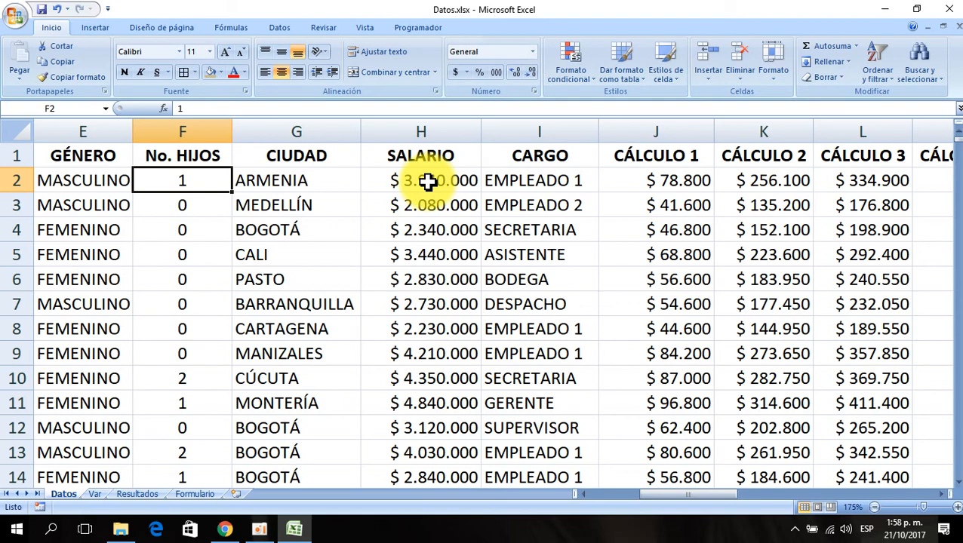
{"action": "key", "text": "ctrl+Right"}
{"action": "key", "text": "Right"}
{"action": "key", "text": "Right"}
{"action": "key", "text": "Right"}
{"action": "key", "text": "Right"}
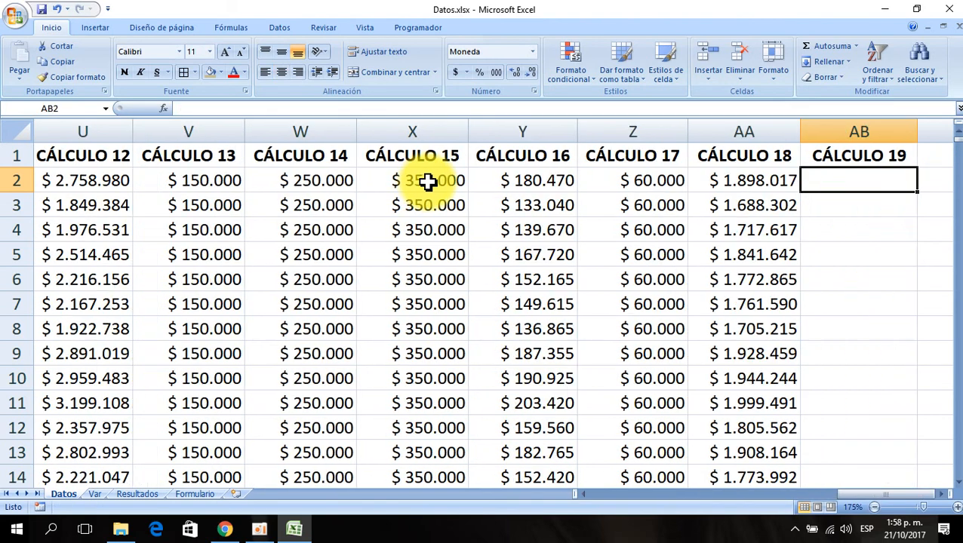
{"action": "key", "text": "Left"}
{"action": "key", "text": "Left"}
{"action": "key", "text": "Left"}
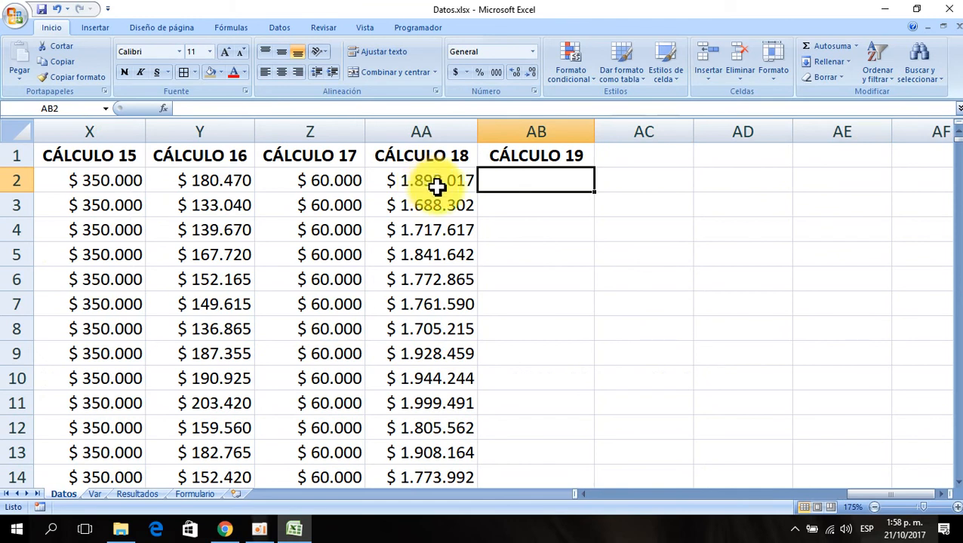
- Start an SI function in cell AB2 and set its logical test to reference the No. HIJOS cell F2
{"action": "left_click", "coordinate": [164, 109]}
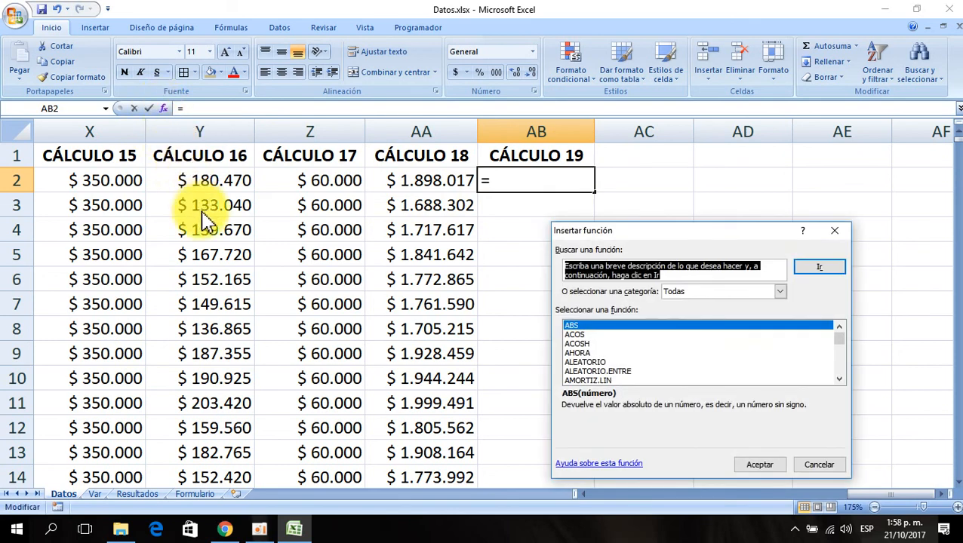
{"action": "left_click", "coordinate": [583, 326]}
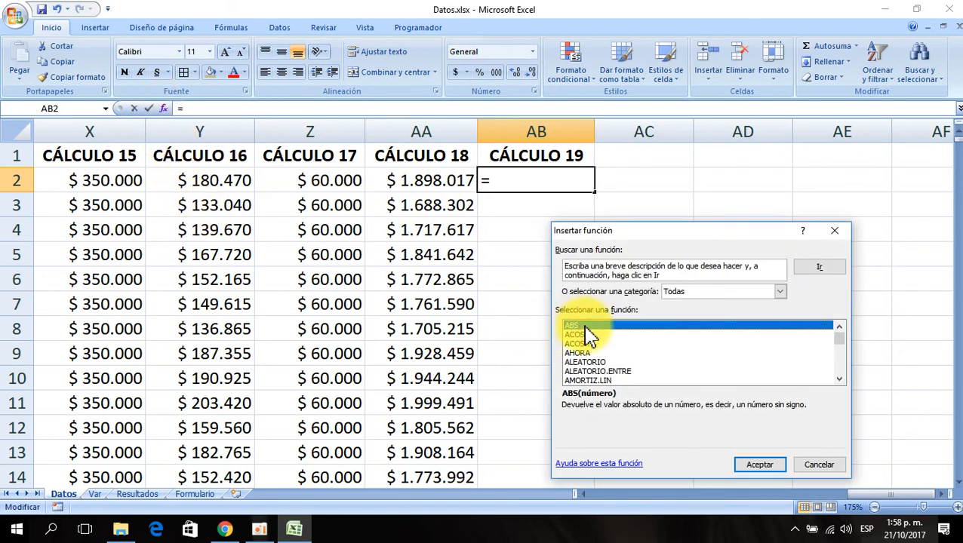
{"action": "type", "text": "si"}
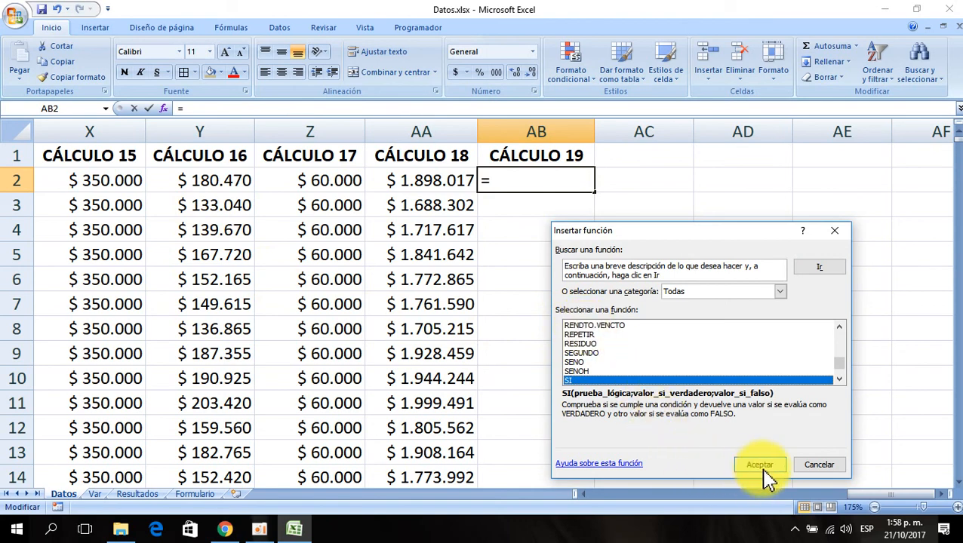
{"action": "left_click", "coordinate": [762, 467]}
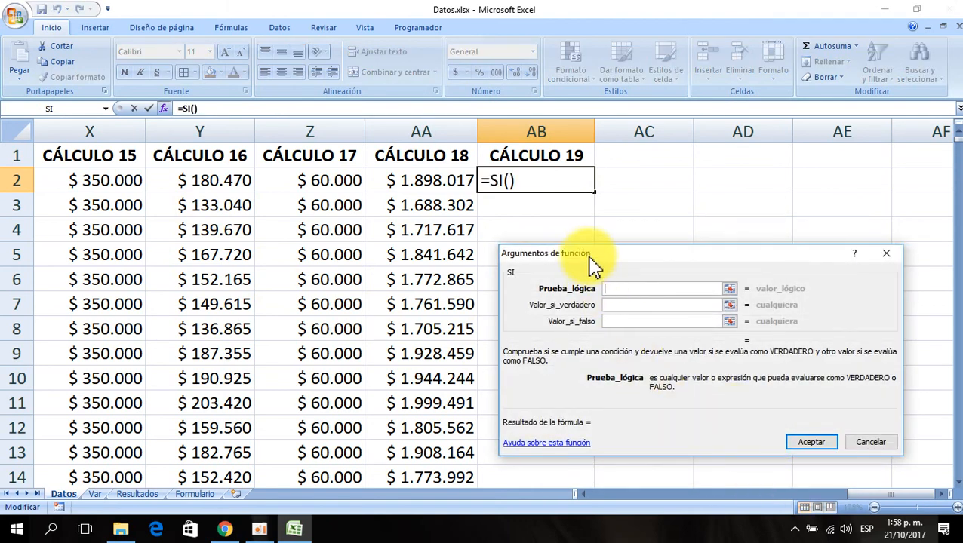
{"action": "left_click_drag", "start_coordinate": [589, 259], "coordinate": [571, 269]}
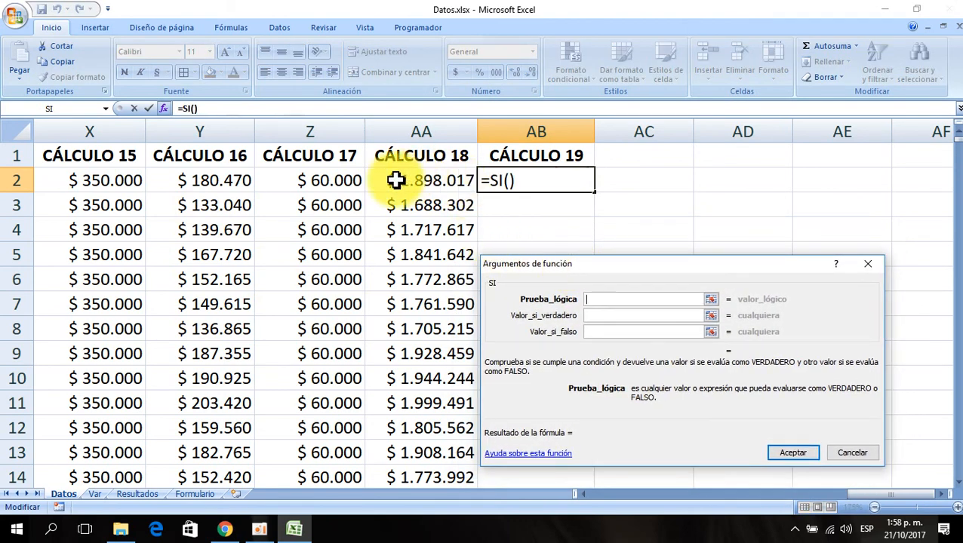
{"action": "left_click", "coordinate": [358, 181]}
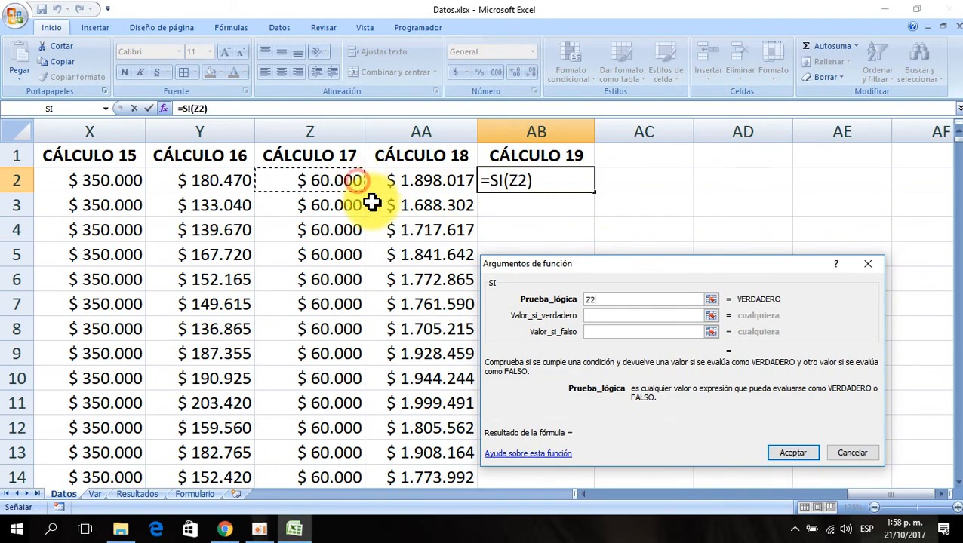
{"action": "key", "text": "Left"}
{"action": "key", "text": "Left"}
{"action": "key", "text": "Left"}
{"action": "key", "text": "Left"}
{"action": "key", "text": "Left"}
{"action": "key", "text": "Left"}
{"action": "key", "text": "Left"}
{"action": "key", "text": "Left"}
{"action": "key", "text": "Left"}
{"action": "key", "text": "Left"}
{"action": "key", "text": "Left"}
{"action": "key", "text": "Left"}
{"action": "key", "text": "Left"}
{"action": "key", "text": "Left"}
{"action": "key", "text": "Left"}
{"action": "key", "text": "Left"}
{"action": "key", "text": "Left"}
{"action": "key", "text": "Left"}
{"action": "key", "text": "Left"}
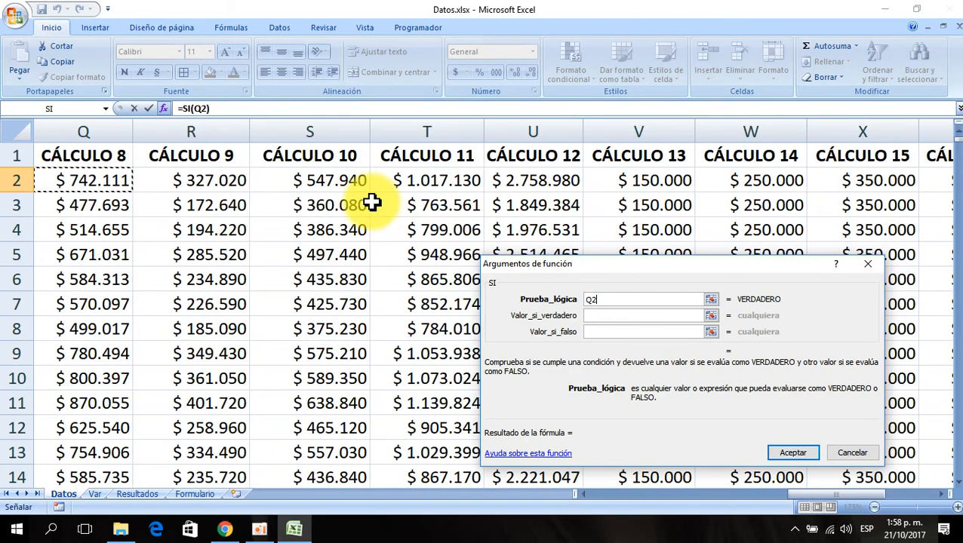
{"action": "key", "text": "Left"}
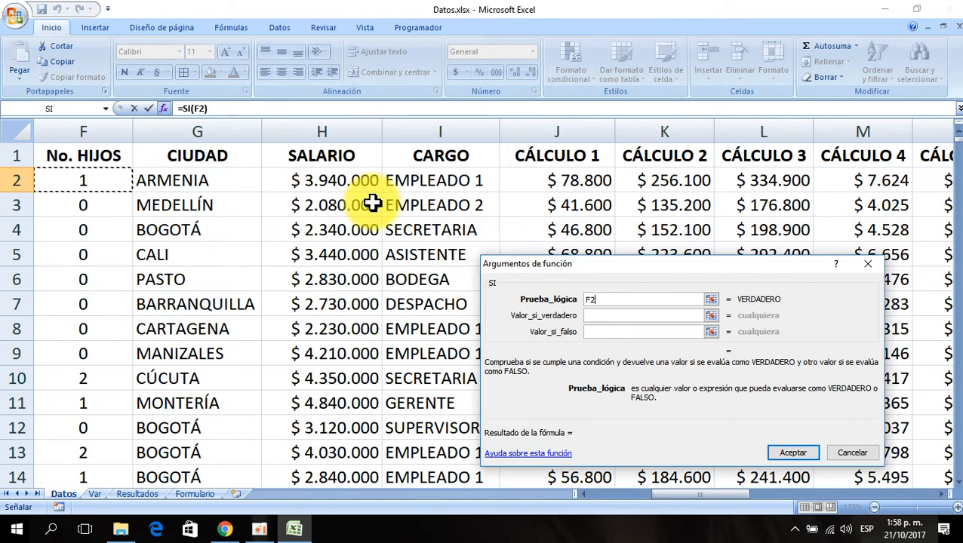
- Complete the SI arguments as F2>=1, H2*12% if true and 0 if false, and accept the function
{"action": "type", "text": ">=1"}
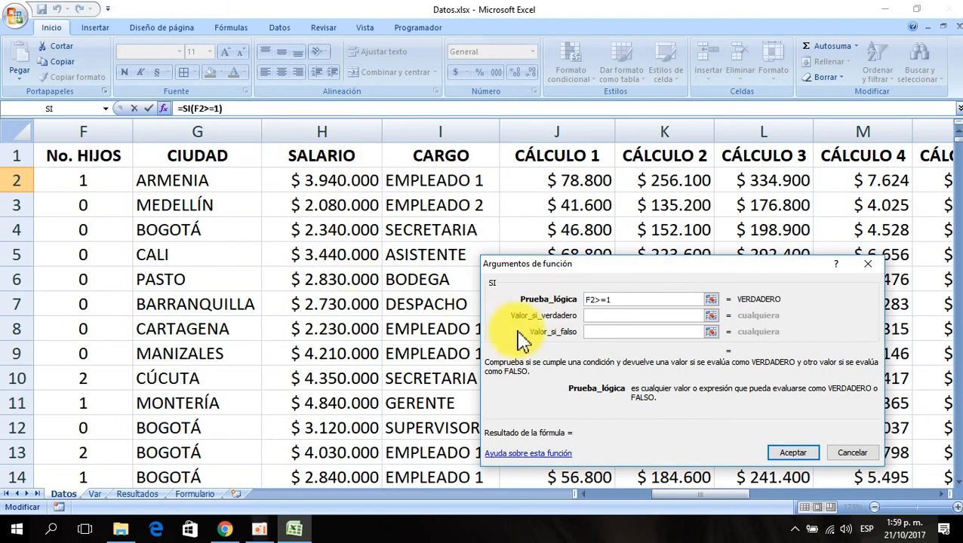
{"action": "left_click", "coordinate": [605, 316]}
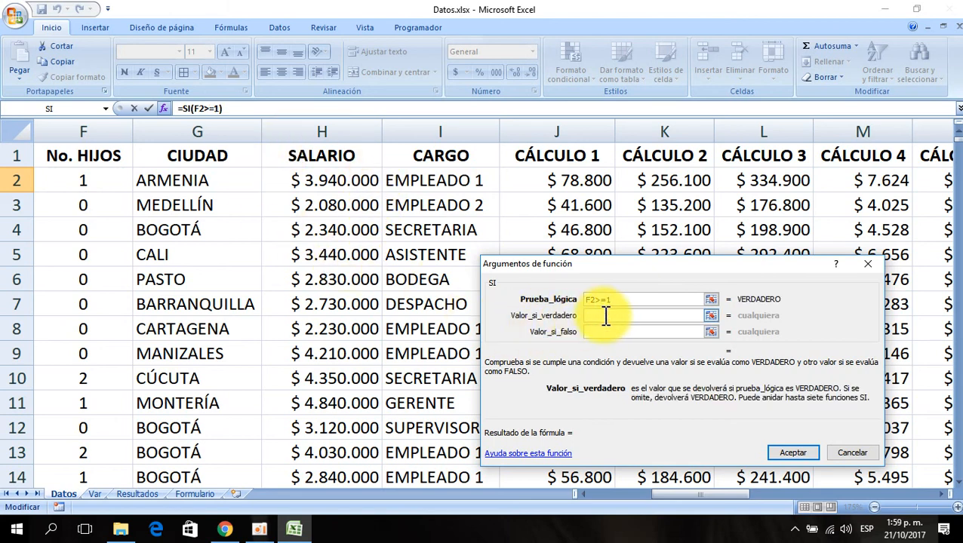
{"action": "left_click", "coordinate": [309, 184]}
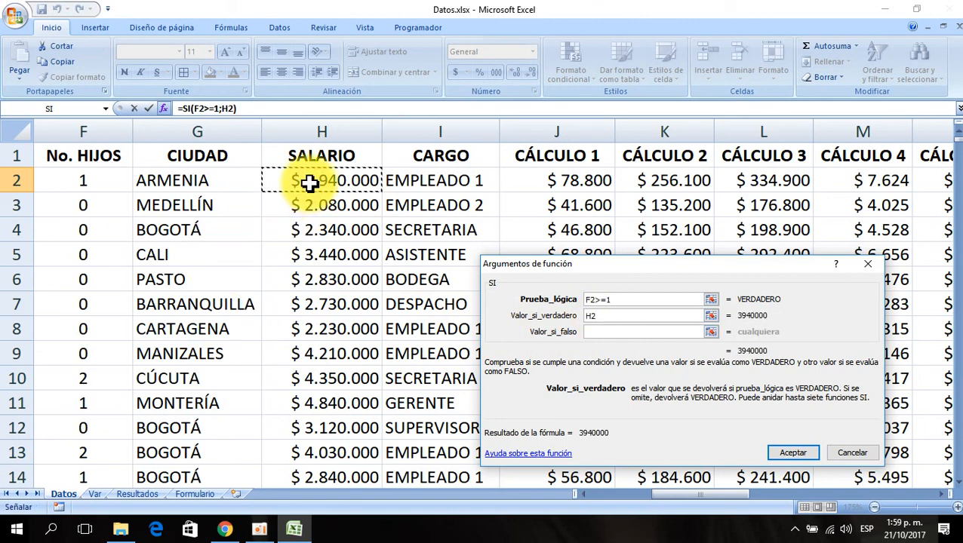
{"action": "type", "text": "*12"}
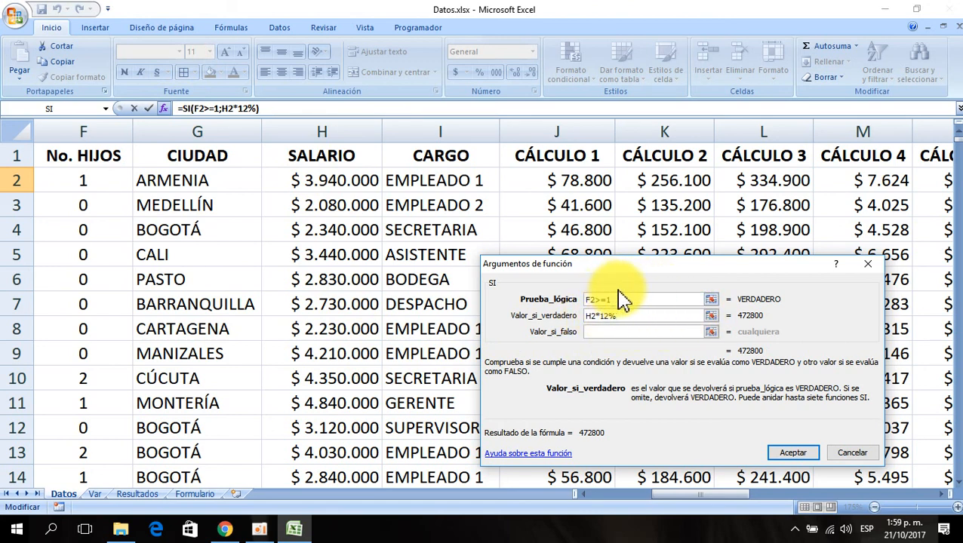
{"action": "left_click", "coordinate": [612, 333]}
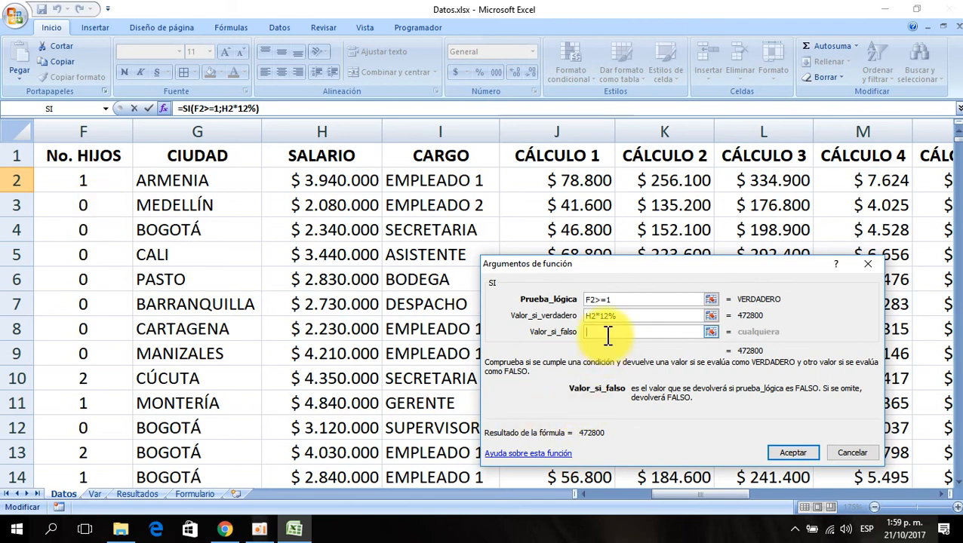
{"action": "type", "text": "0"}
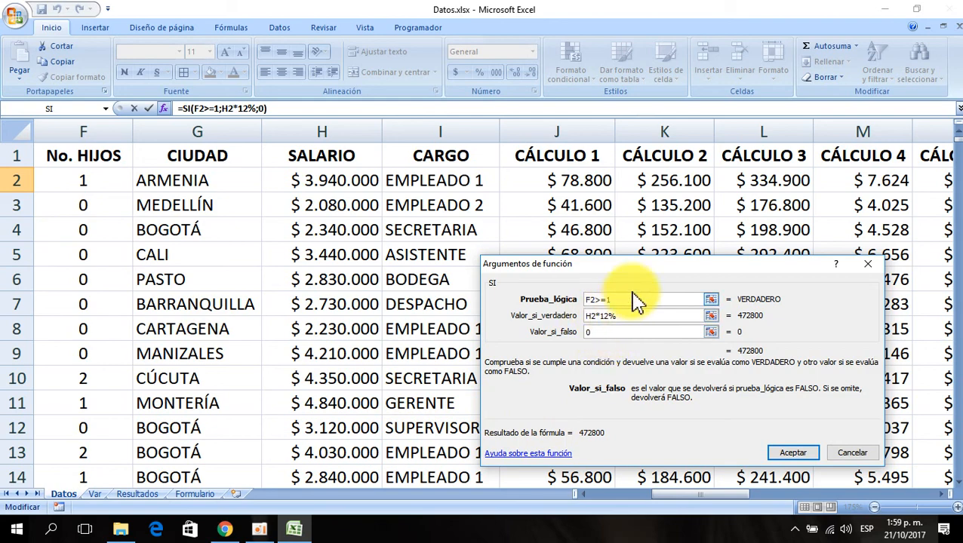
{"action": "left_click_drag", "start_coordinate": [664, 273], "coordinate": [554, 244]}
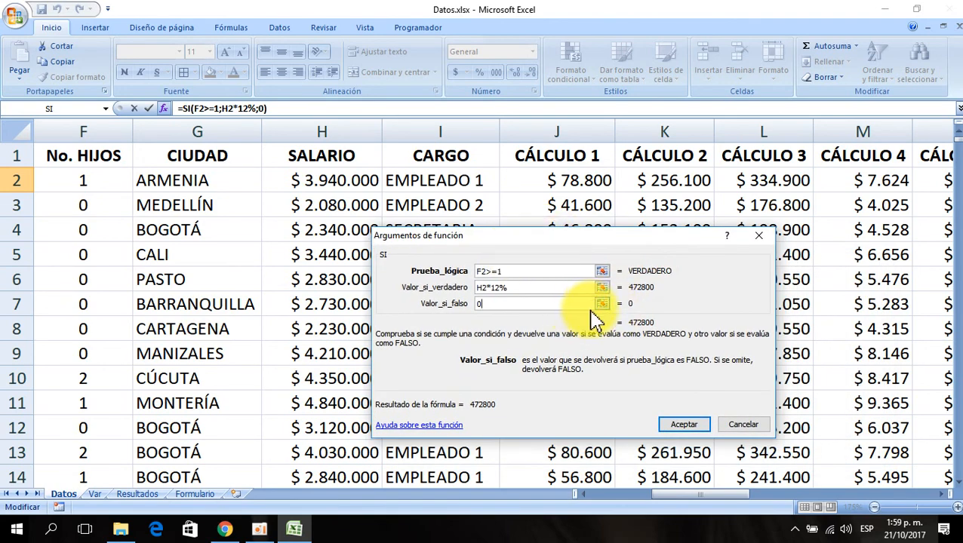
{"action": "left_click", "coordinate": [689, 431]}
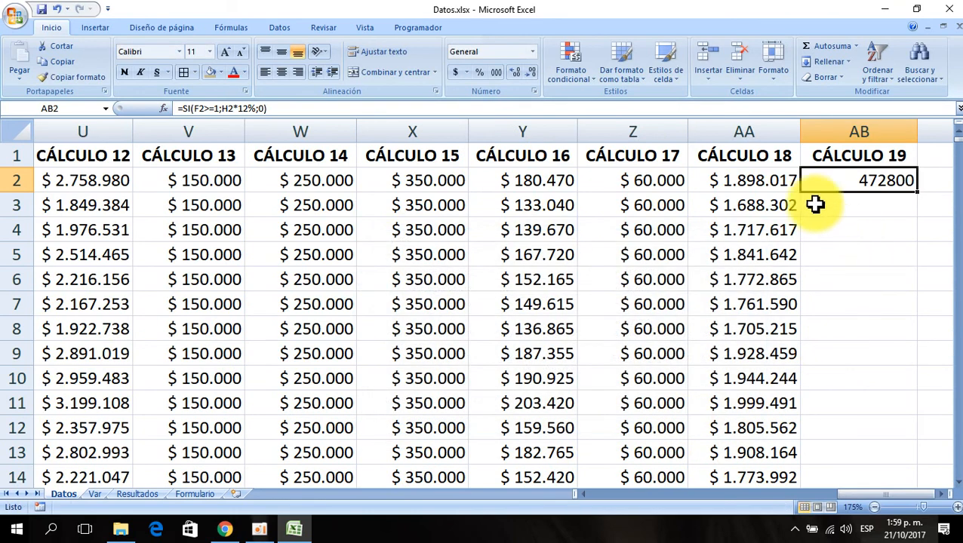
- Copy the currency format from CÁLCULO 18 cell AA2 onto cell AB2 with the format painter
{"action": "left_click", "coordinate": [730, 181]}
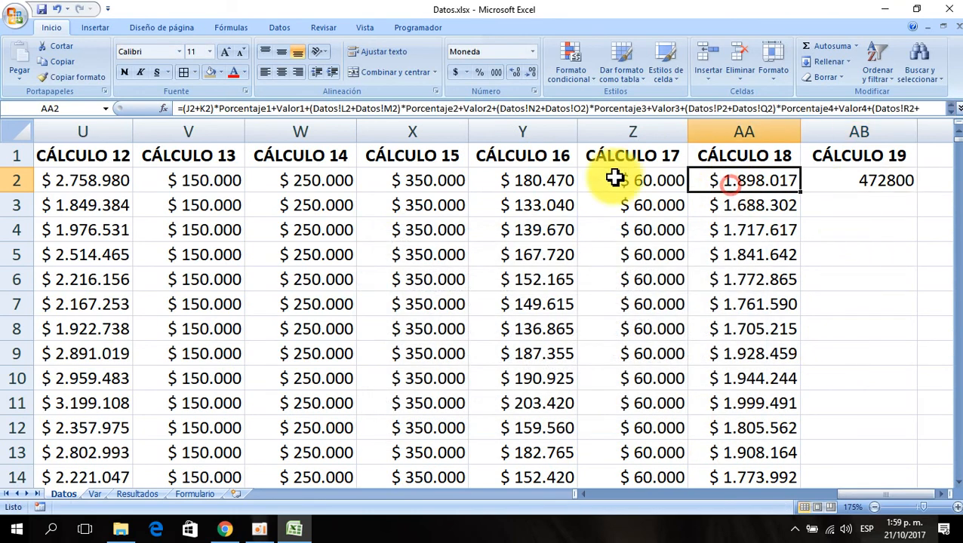
{"action": "left_click", "coordinate": [104, 82]}
{"action": "left_click", "coordinate": [852, 183]}
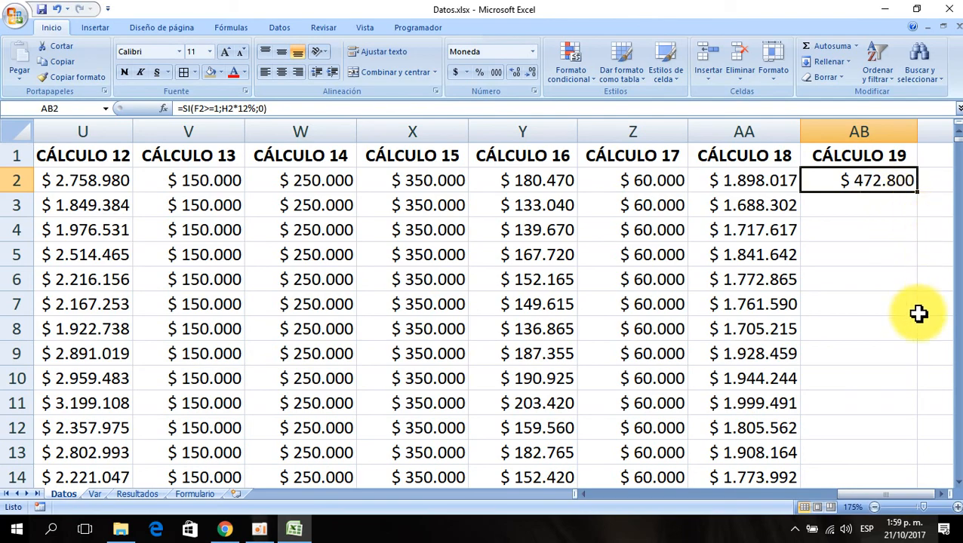
- Review the row 2 formulas across the No. HIJOS and CÁLCULO columns, returning to AB2
{"action": "key", "text": "Left"}
{"action": "key", "text": "Left"}
{"action": "key", "text": "Left"}
{"action": "key", "text": "Left"}
{"action": "key", "text": "Left"}
{"action": "key", "text": "Left"}
{"action": "key", "text": "Left"}
{"action": "key", "text": "Left"}
{"action": "key", "text": "Left"}
{"action": "key", "text": "Left"}
{"action": "key", "text": "Left"}
{"action": "key", "text": "Left"}
{"action": "key", "text": "Left"}
{"action": "key", "text": "Left"}
{"action": "key", "text": "Left"}
{"action": "key", "text": "Left"}
{"action": "key", "text": "Left"}
{"action": "key", "text": "Left"}
{"action": "key", "text": "Left"}
{"action": "key", "text": "Left"}
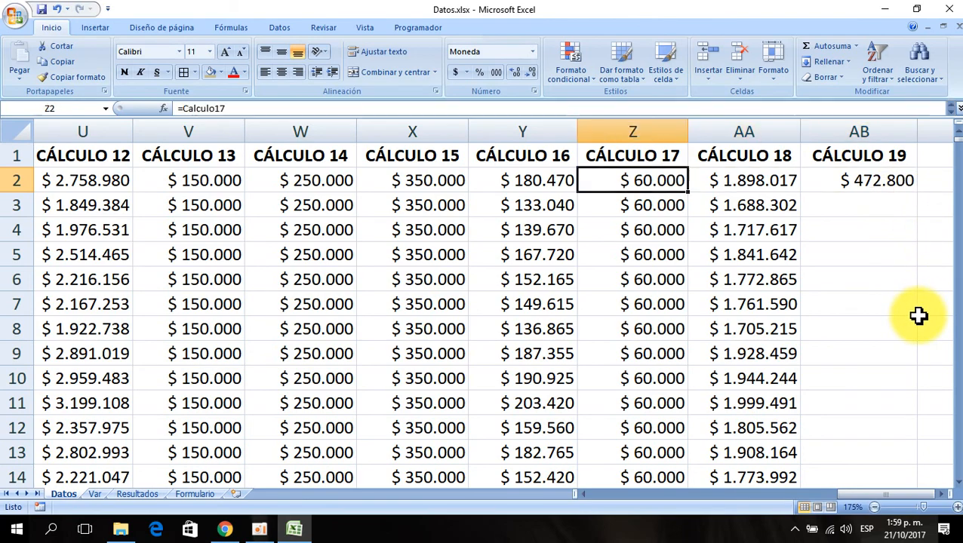
{"action": "key", "text": "Right"}
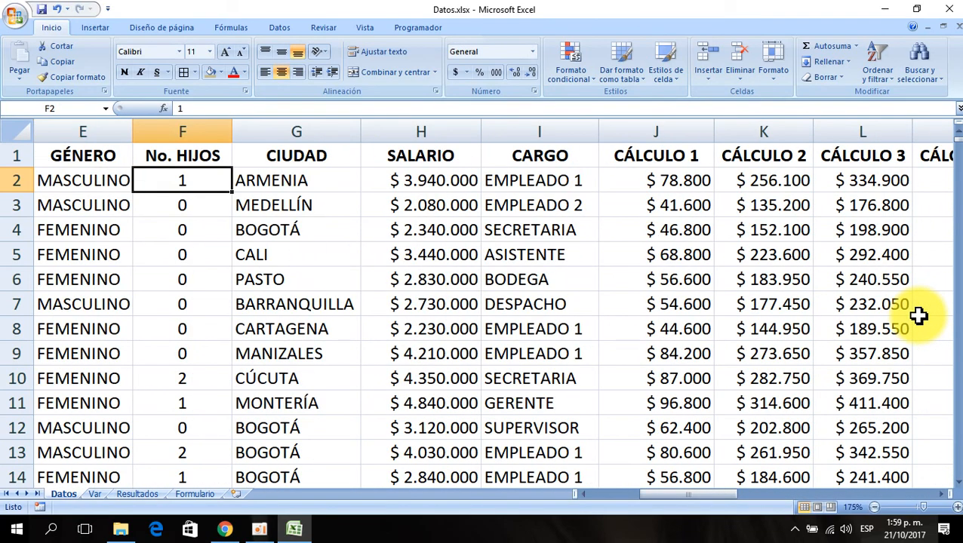
{"action": "key", "text": "Right"}
{"action": "key", "text": "Right"}
{"action": "key", "text": "Right"}
{"action": "key", "text": "Right"}
{"action": "key", "text": "Right"}
{"action": "key", "text": "Right"}
{"action": "key", "text": "Right"}
{"action": "key", "text": "Right"}
{"action": "key", "text": "Right"}
{"action": "key", "text": "Right"}
{"action": "key", "text": "Right"}
{"action": "key", "text": "Right"}
{"action": "key", "text": "Right"}
{"action": "key", "text": "Right"}
{"action": "key", "text": "Right"}
{"action": "key", "text": "Right"}
{"action": "key", "text": "Right"}
{"action": "key", "text": "Right"}
{"action": "key", "text": "Right"}
{"action": "key", "text": "Right"}
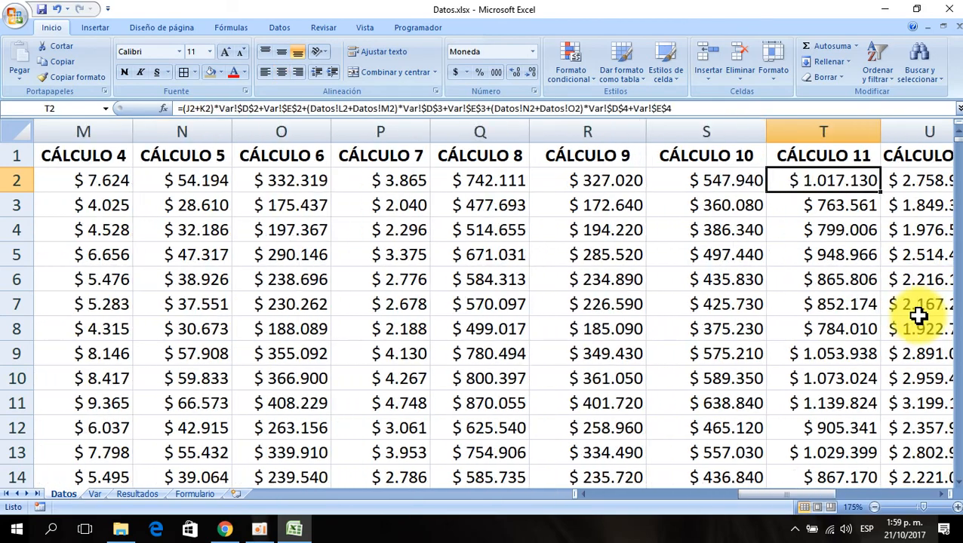
{"action": "key", "text": "Left"}
{"action": "key", "text": "Left"}
{"action": "key", "text": "Left"}
{"action": "key", "text": "Left"}
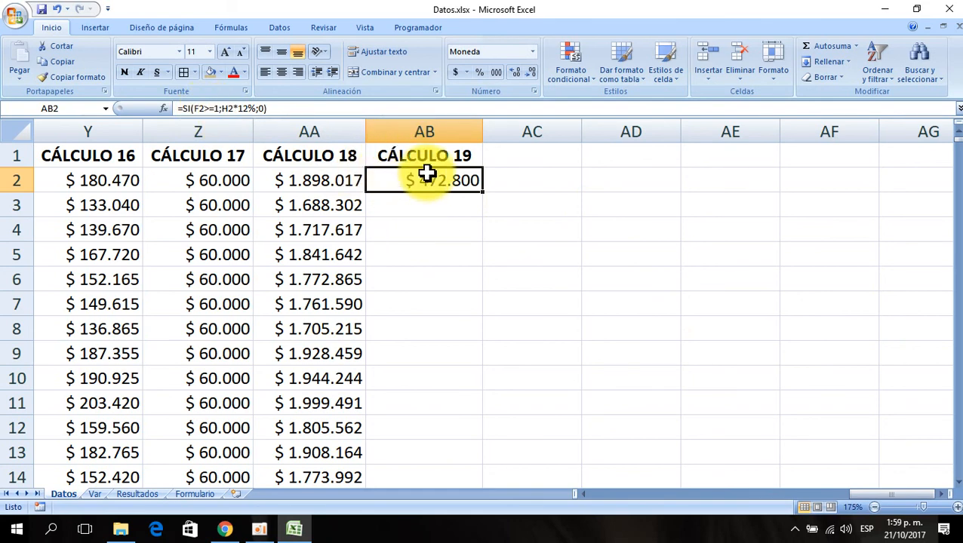
- Fill the CÁLCULO 19 formula down the whole column and check a copied row's formula
{"action": "double_click", "coordinate": [482, 192]}
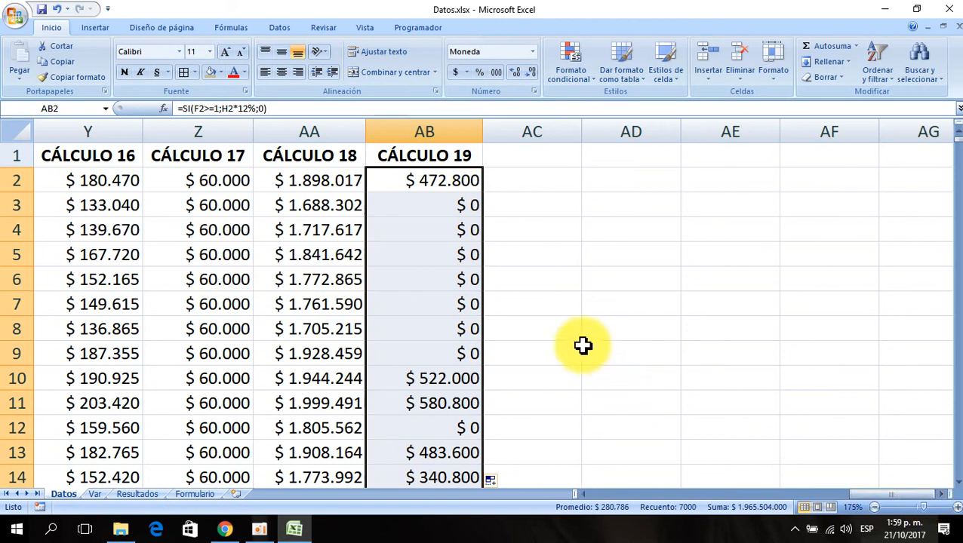
{"action": "left_click", "coordinate": [458, 283]}
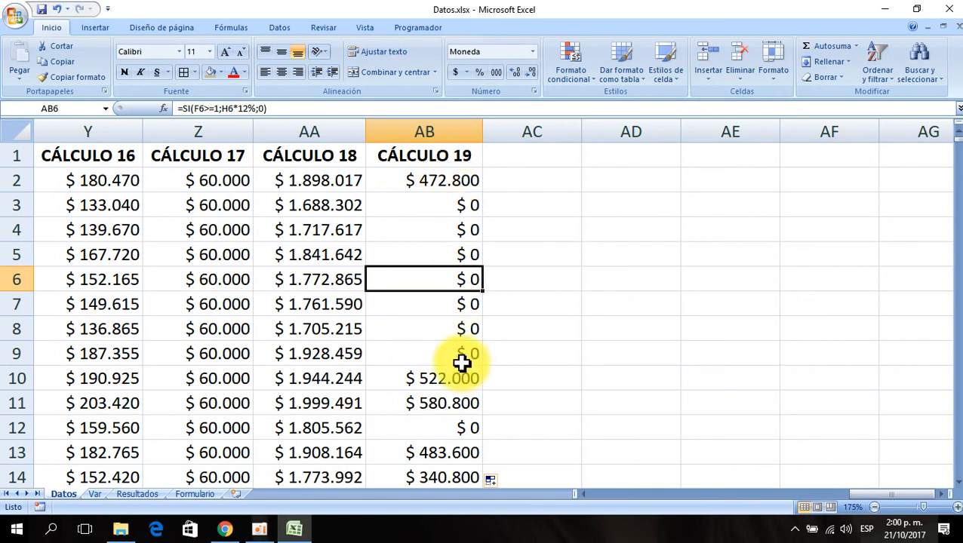
- Fill the header from AB1 into AC1 to create a CÁLCULO 20 heading
{"action": "left_click", "coordinate": [442, 159]}
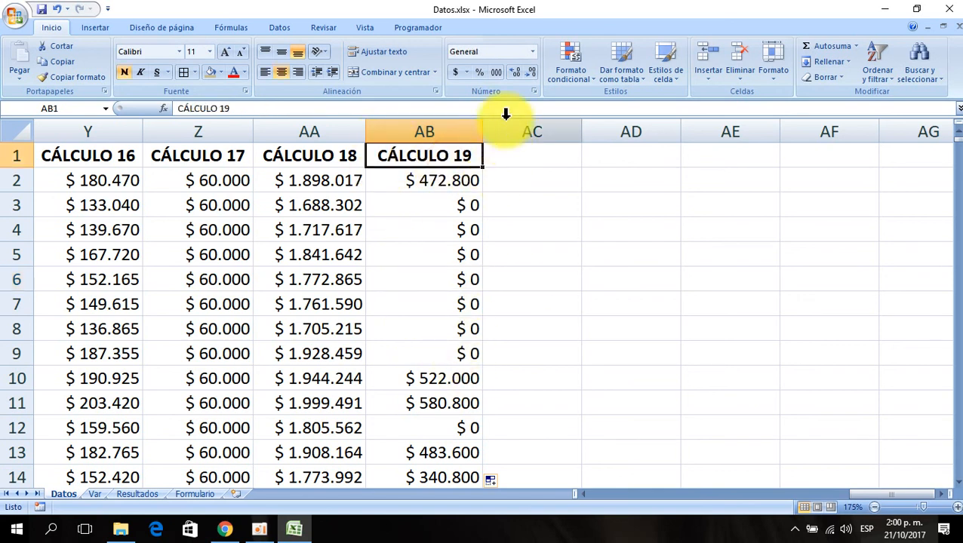
{"action": "left_click_drag", "start_coordinate": [484, 167], "coordinate": [600, 132]}
{"action": "left_click", "coordinate": [521, 182]}
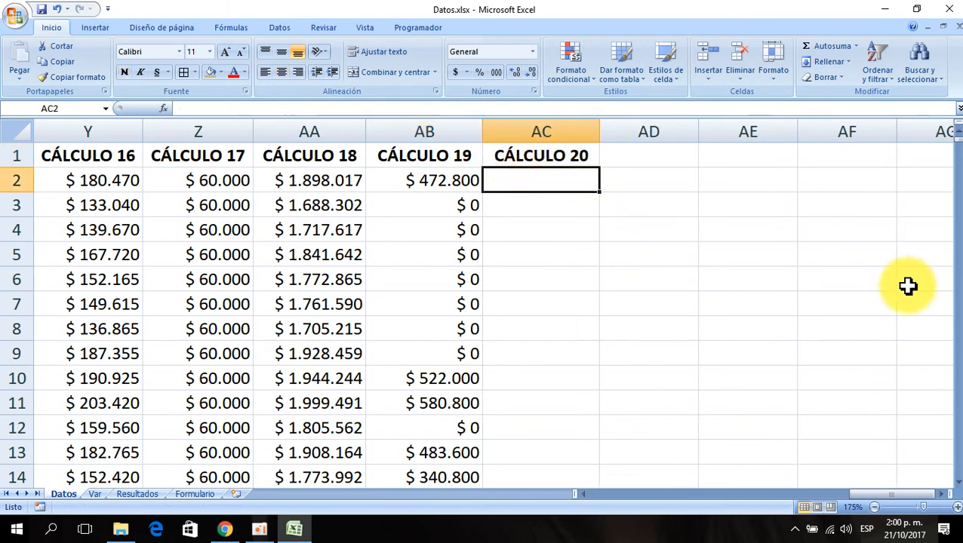
- Browse the employee columns such as No. HIJOS, CIUDAD, SALARIO and CARGO, returning to cell AC2
{"action": "key", "text": "Left"}
{"action": "key", "text": "Left"}
{"action": "key", "text": "Left"}
{"action": "key", "text": "Left"}
{"action": "key", "text": "Left"}
{"action": "key", "text": "Left"}
{"action": "key", "text": "Left"}
{"action": "key", "text": "Left"}
{"action": "key", "text": "Left"}
{"action": "key", "text": "Left"}
{"action": "key", "text": "Left"}
{"action": "key", "text": "Left"}
{"action": "key", "text": "Left"}
{"action": "key", "text": "Left"}
{"action": "key", "text": "Left"}
{"action": "key", "text": "Left"}
{"action": "key", "text": "Left"}
{"action": "key", "text": "Left"}
{"action": "key", "text": "Left"}
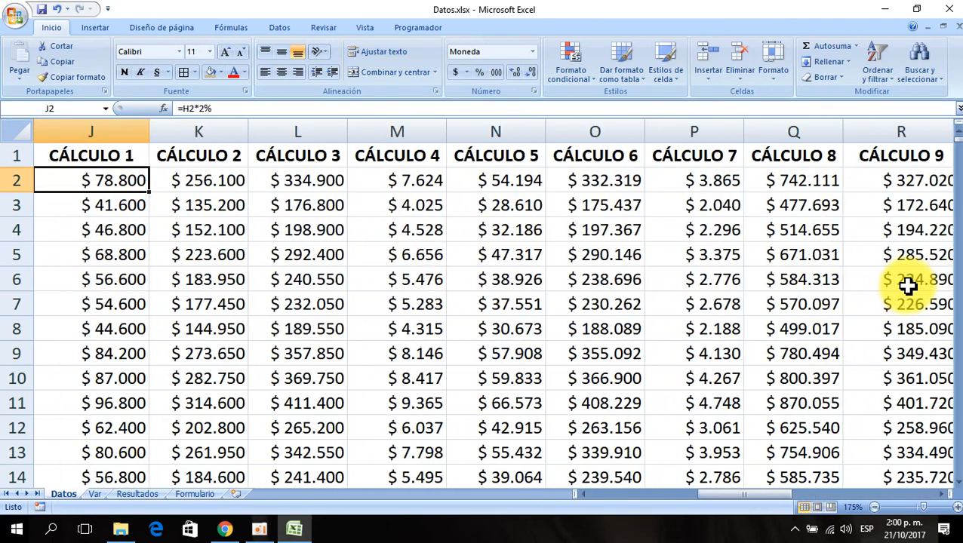
{"action": "key", "text": "Left"}
{"action": "key", "text": "Left"}
{"action": "key", "text": "Left"}
{"action": "key", "text": "Left"}
{"action": "key", "text": "Right"}
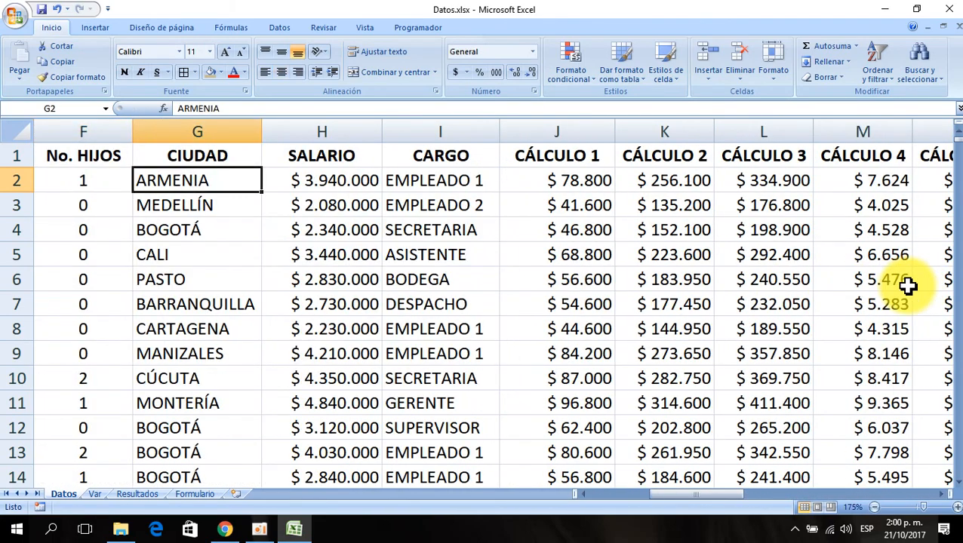
{"action": "key", "text": "Right"}
{"action": "key", "text": "Right"}
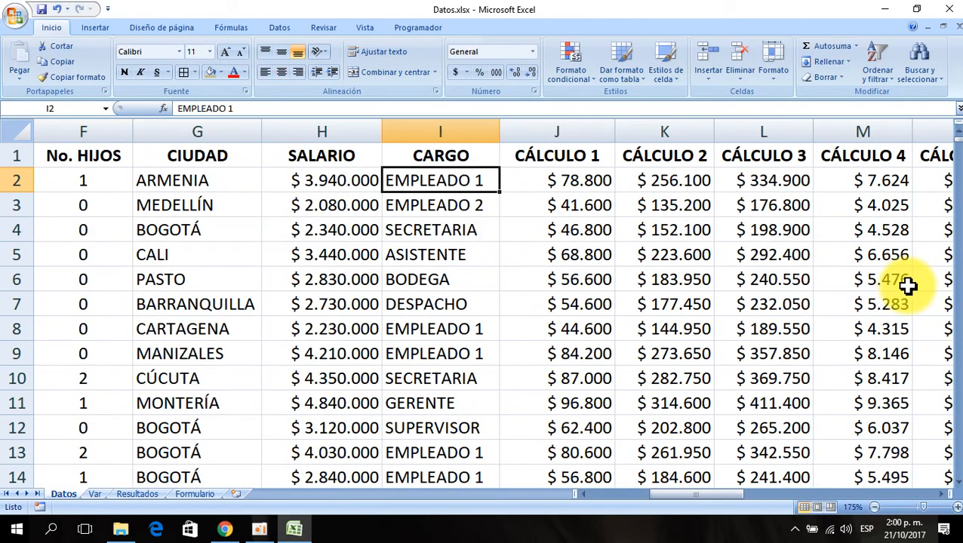
{"action": "key", "text": "Right"}
{"action": "key", "text": "Right"}
{"action": "key", "text": "Right"}
{"action": "key", "text": "Right"}
{"action": "key", "text": "Right"}
{"action": "key", "text": "Right"}
{"action": "key", "text": "Right"}
{"action": "key", "text": "Right"}
{"action": "key", "text": "Right"}
{"action": "key", "text": "Right"}
{"action": "key", "text": "Right"}
{"action": "key", "text": "Right"}
{"action": "key", "text": "Right"}
{"action": "key", "text": "Right"}
{"action": "key", "text": "Right"}
{"action": "key", "text": "Right"}
{"action": "key", "text": "Right"}
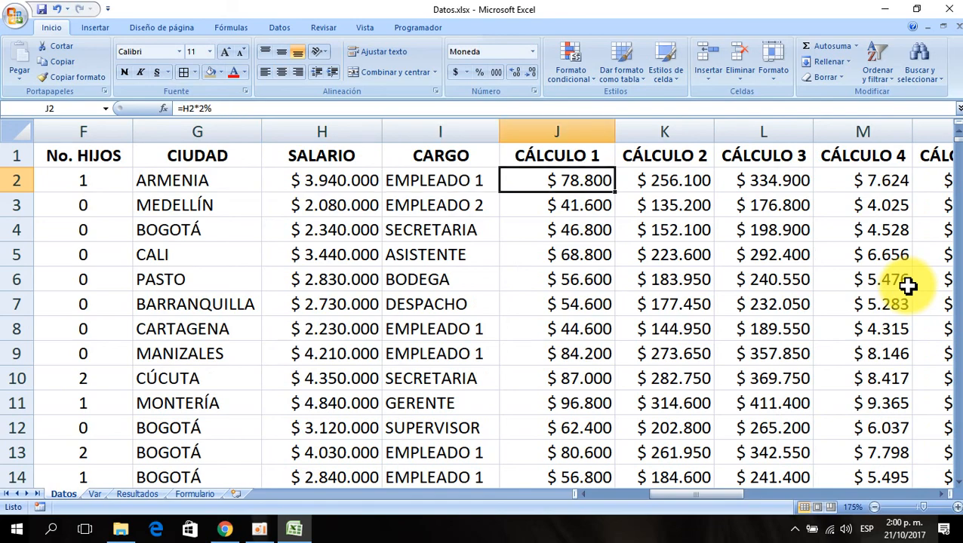
{"action": "key", "text": "Right"}
{"action": "key", "text": "Right"}
{"action": "key", "text": "Right"}
{"action": "key", "text": "Right"}
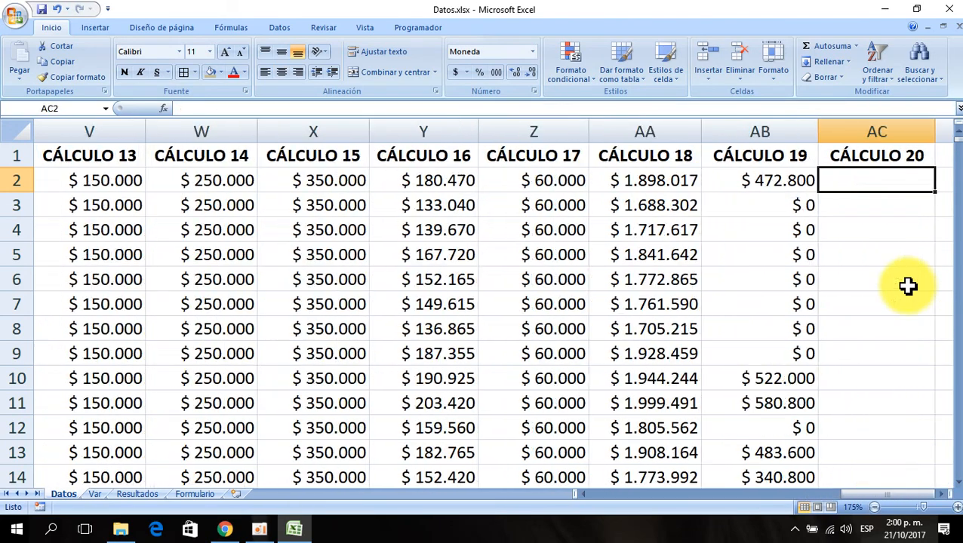
- Start an SI function in cell AC2 with the logical test I2="EMPLEADO 1"
{"action": "key", "text": "Left"}
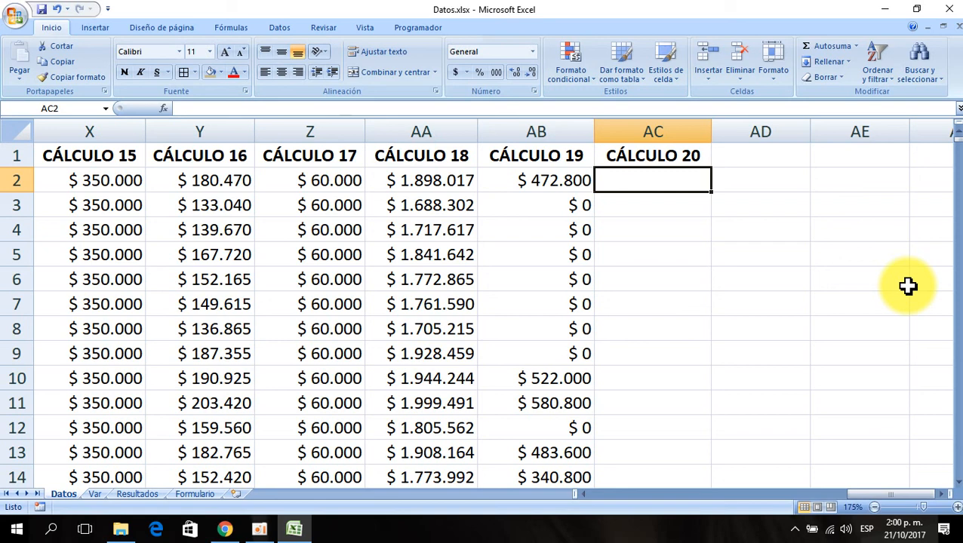
{"action": "left_click", "coordinate": [165, 107]}
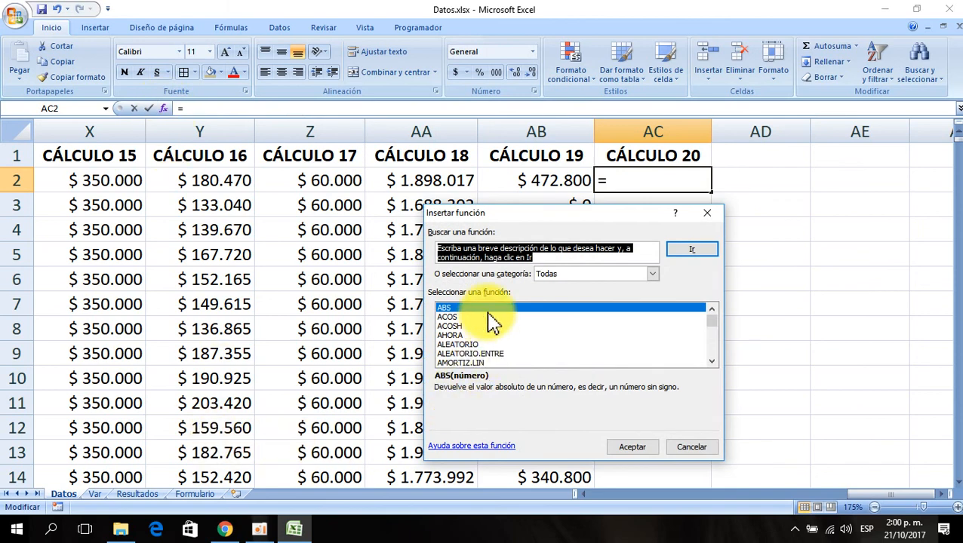
{"action": "left_click", "coordinate": [489, 308]}
{"action": "type", "text": "si"}
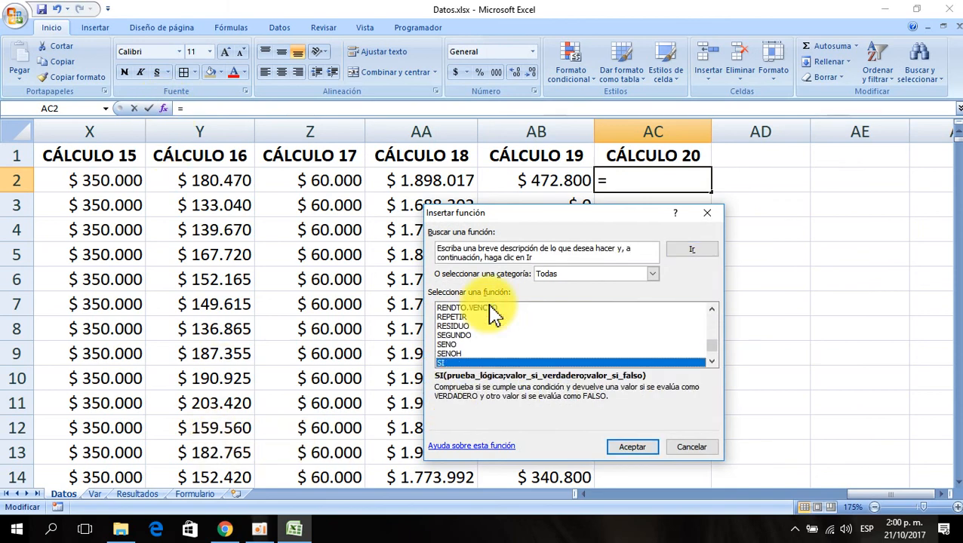
{"action": "left_click", "coordinate": [633, 448]}
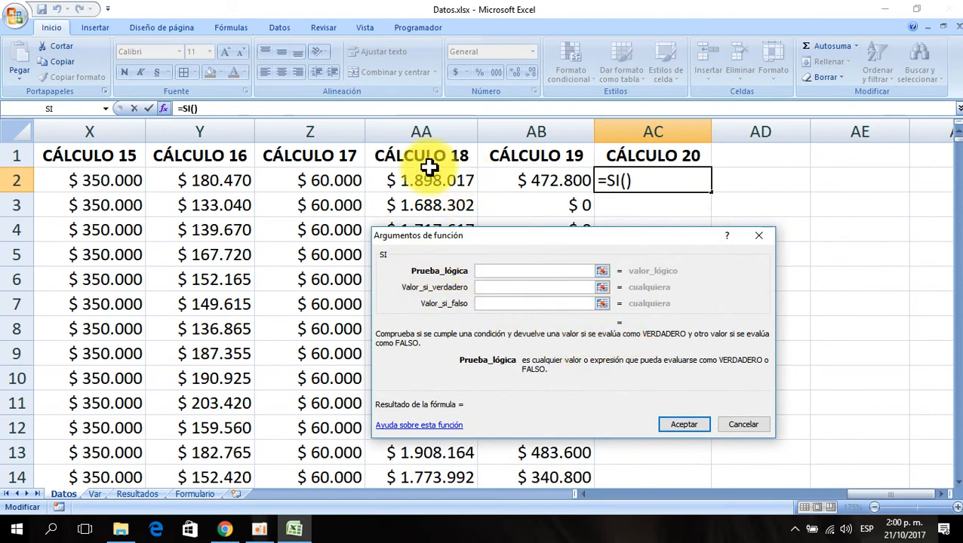
{"action": "left_click", "coordinate": [407, 180]}
{"action": "key", "text": "Left"}
{"action": "key", "text": "Left"}
{"action": "key", "text": "Left"}
{"action": "key", "text": "Left"}
{"action": "key", "text": "Left"}
{"action": "key", "text": "Left"}
{"action": "key", "text": "Left"}
{"action": "key", "text": "Left"}
{"action": "key", "text": "Left"}
{"action": "key", "text": "Left"}
{"action": "key", "text": "Left"}
{"action": "key", "text": "Left"}
{"action": "key", "text": "Left"}
{"action": "key", "text": "Left"}
{"action": "key", "text": "Left"}
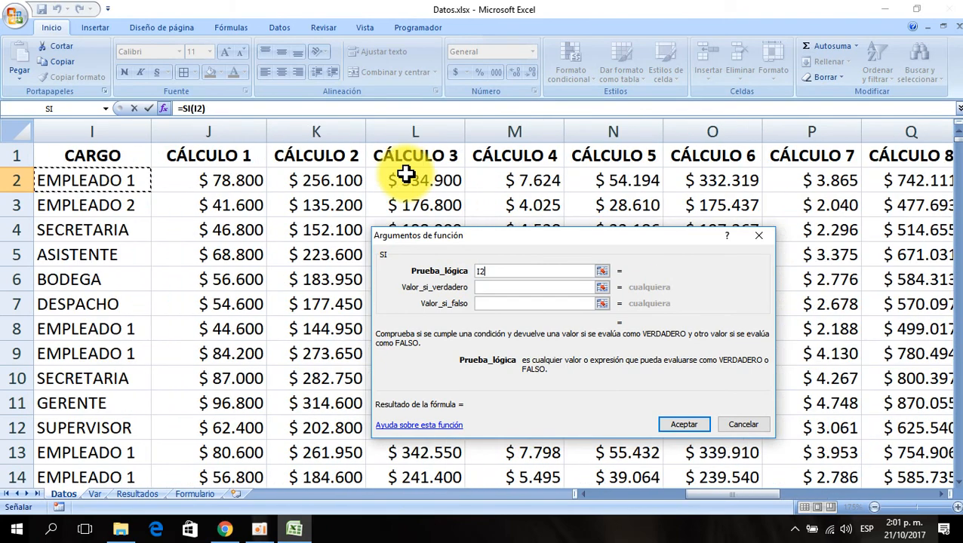
{"action": "key", "text": "Left"}
{"action": "key", "text": "Left"}
{"action": "key", "text": "Left"}
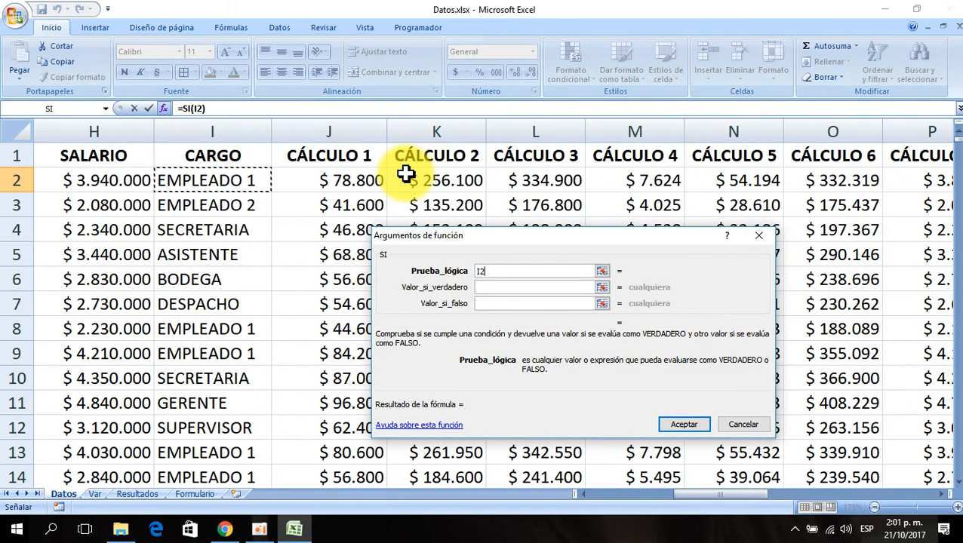
{"action": "type", "text": "="}
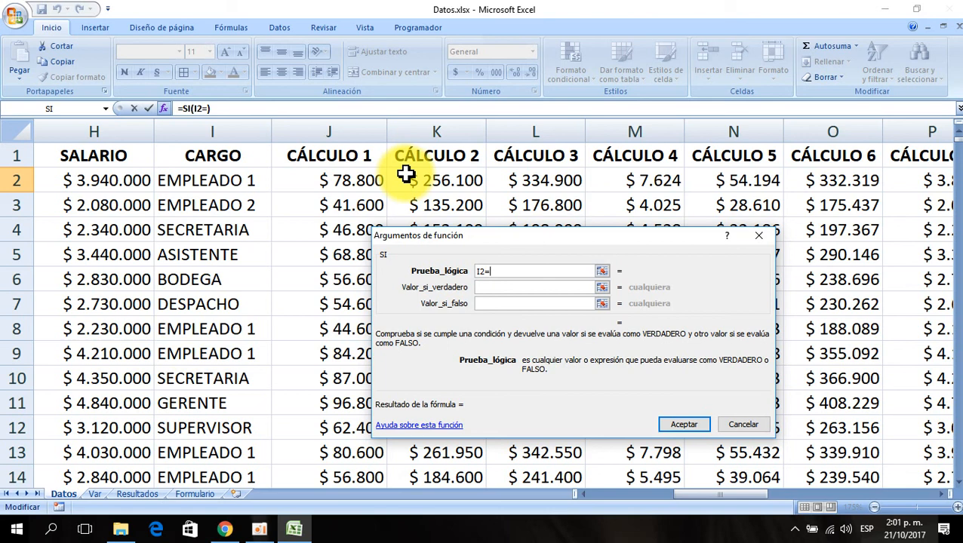
{"action": "type", "text": "EMPLEADO 1"}
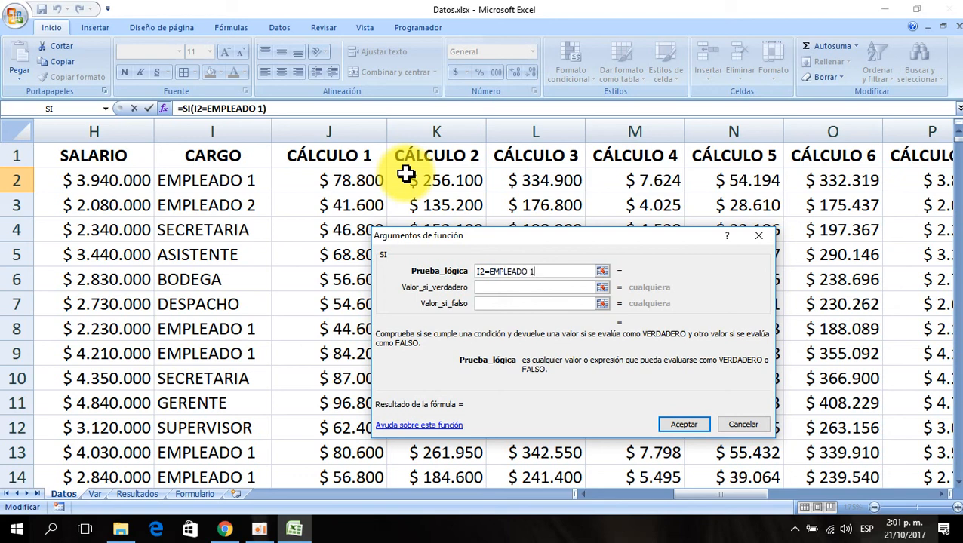
{"action": "left_click", "coordinate": [501, 288]}
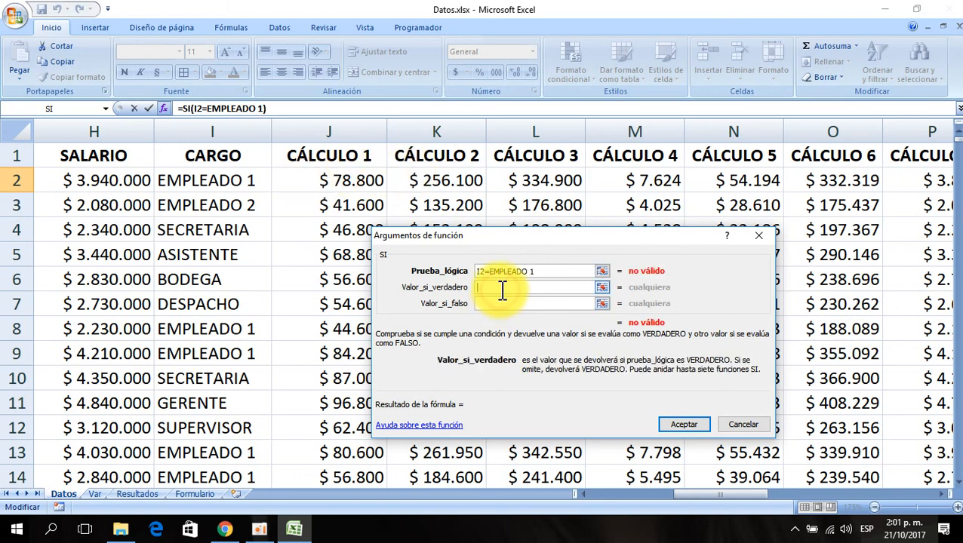
{"action": "left_click", "coordinate": [495, 273]}
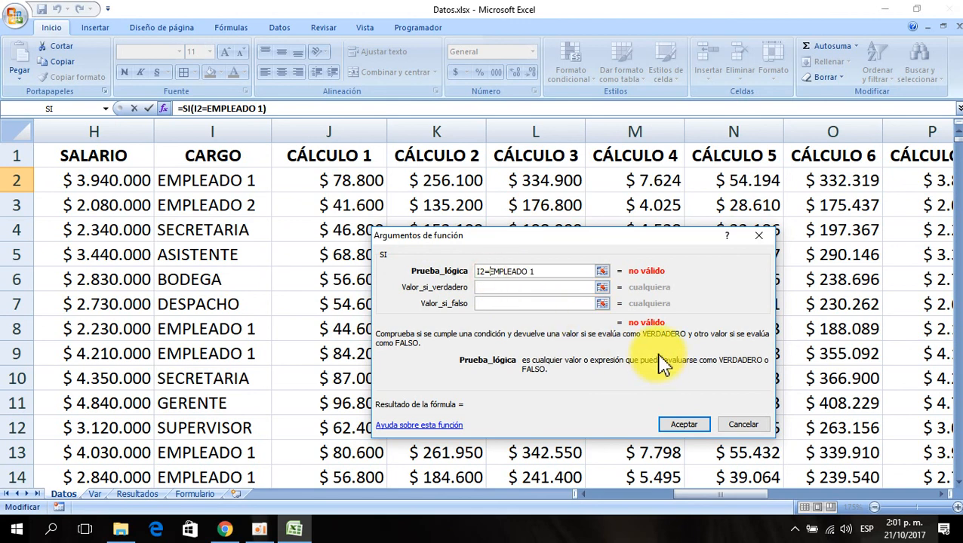
{"action": "type", "text": "\""}
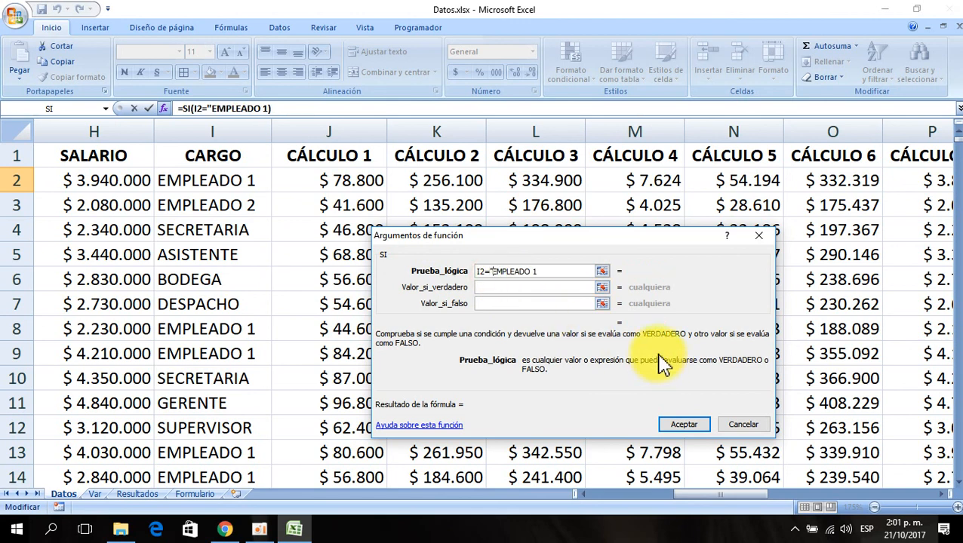
{"action": "type", "text": "\""}
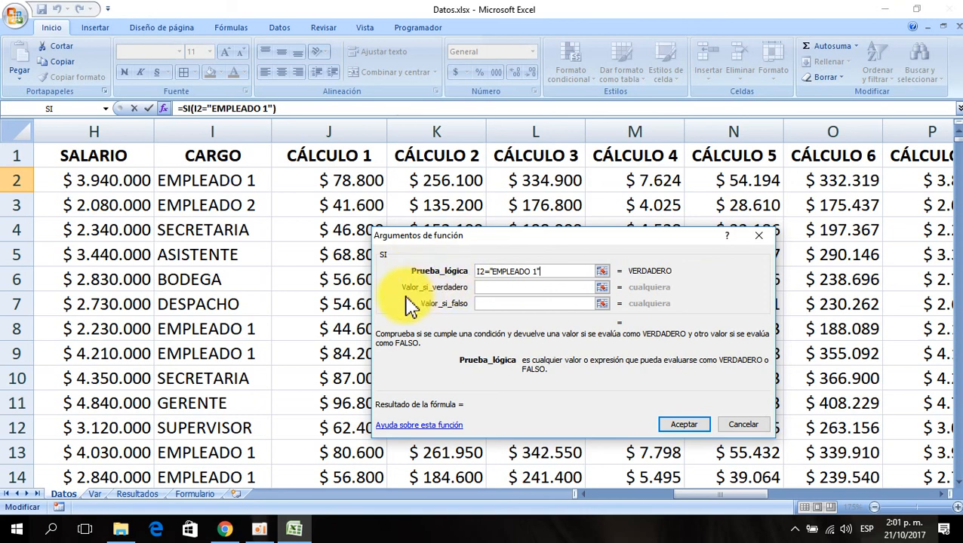
- Set the SI true value to (H2*10%)+400000 and the false value to (H2*5%)+200000, and accept the function
{"action": "left_click", "coordinate": [488, 287]}
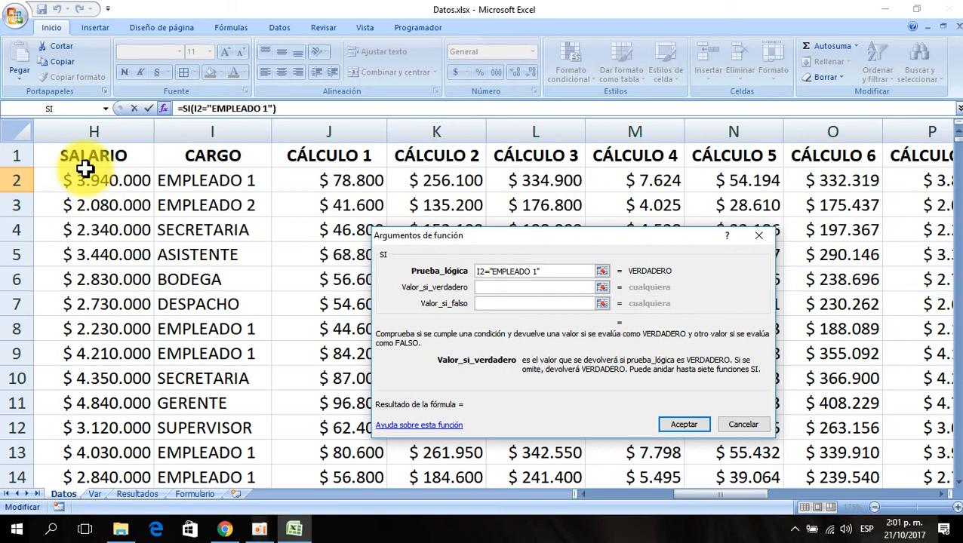
{"action": "type", "text": "("}
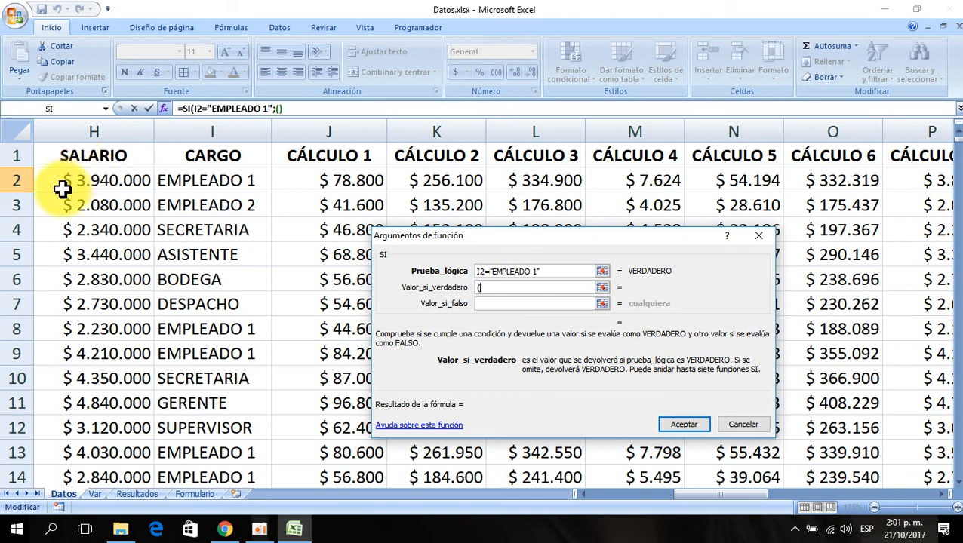
{"action": "left_click", "coordinate": [61, 186]}
{"action": "type", "text": "*"}
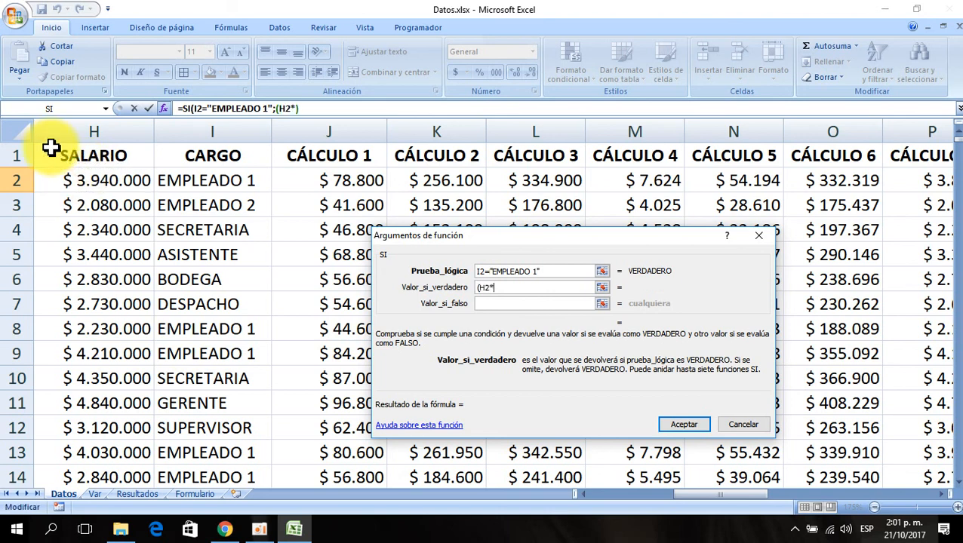
{"action": "type", "text": "10%)"}
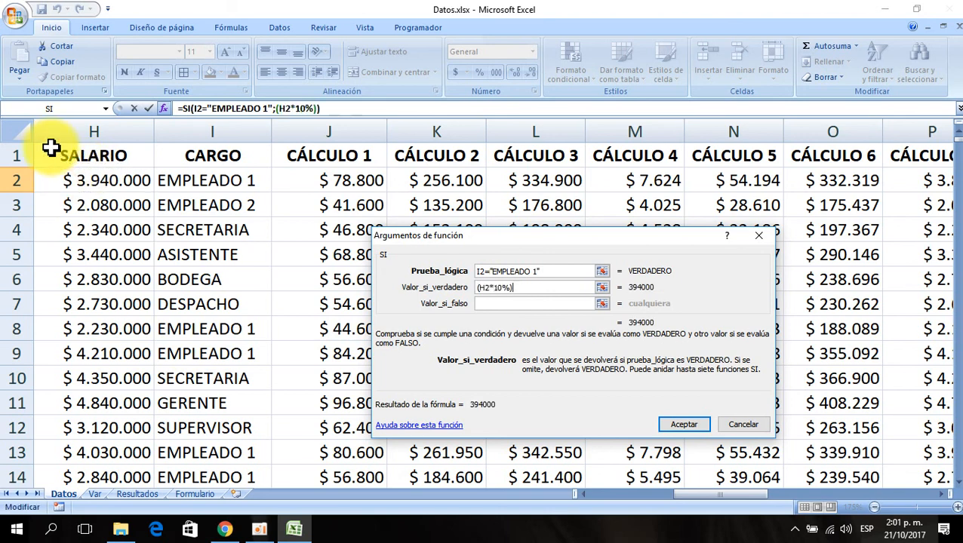
{"action": "type", "text": "+400000"}
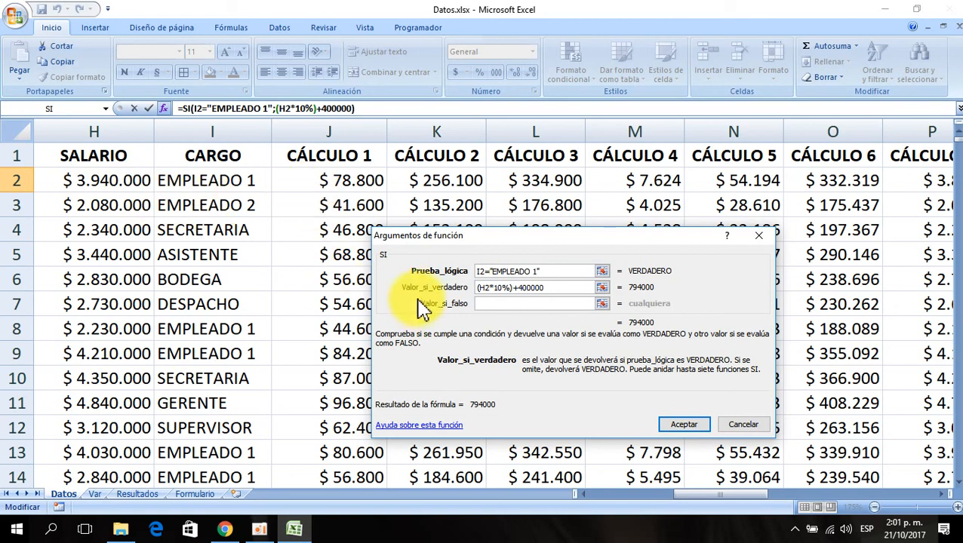
{"action": "left_click", "coordinate": [494, 304]}
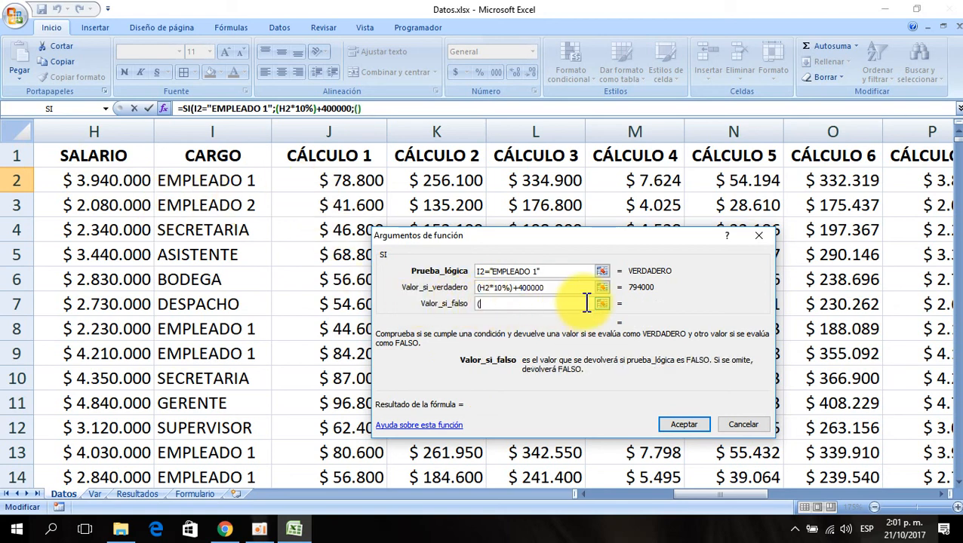
{"action": "type", "text": "("}
{"action": "left_click", "coordinate": [132, 181]}
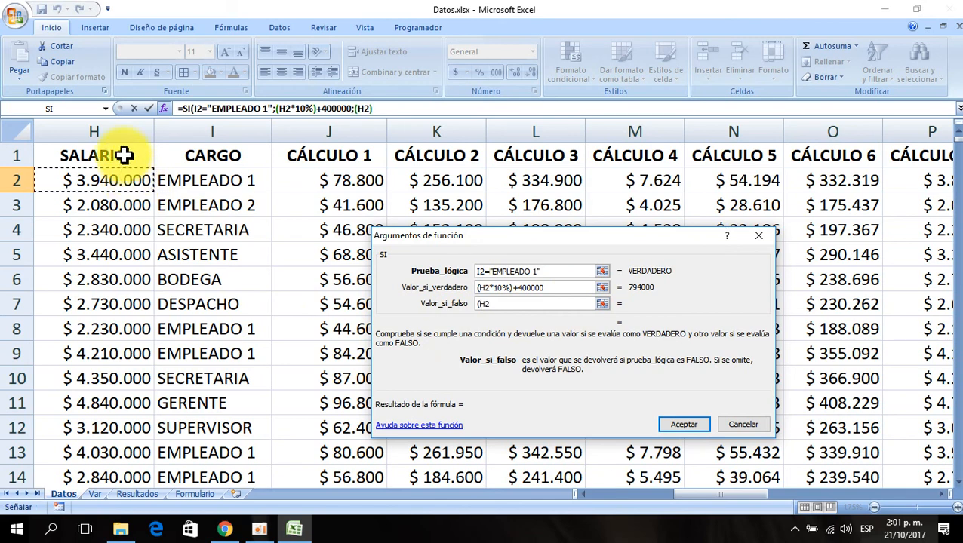
{"action": "type", "text": "*5"}
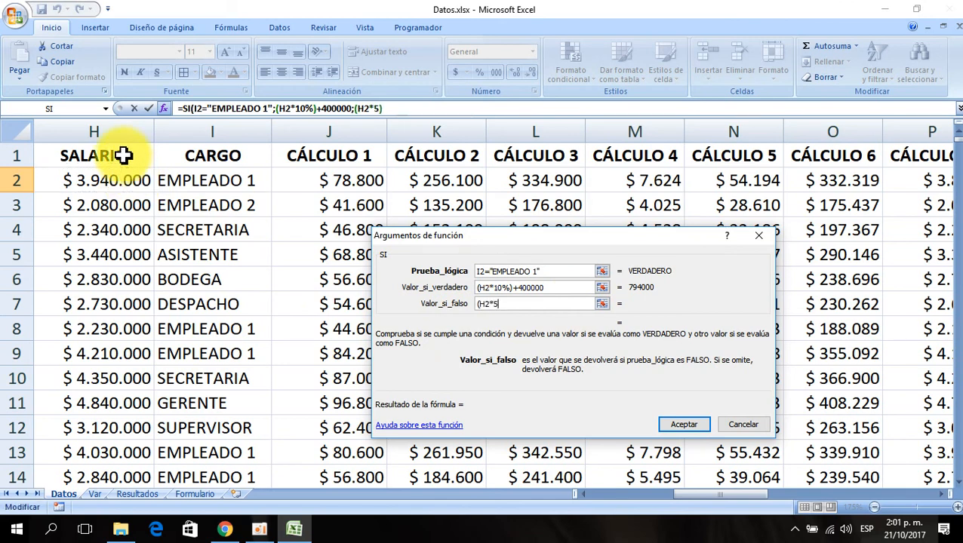
{"action": "type", "text": "%)"}
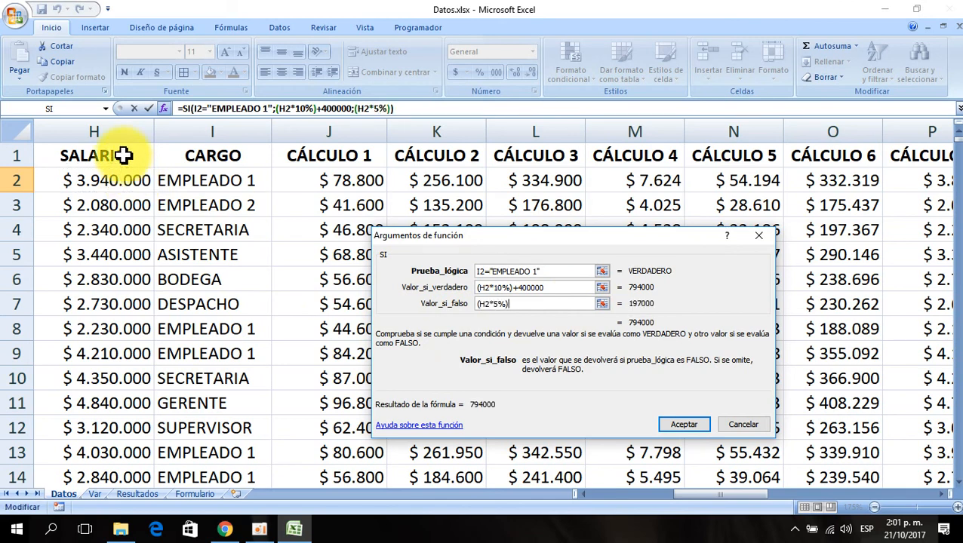
{"action": "type", "text": "+20000"}
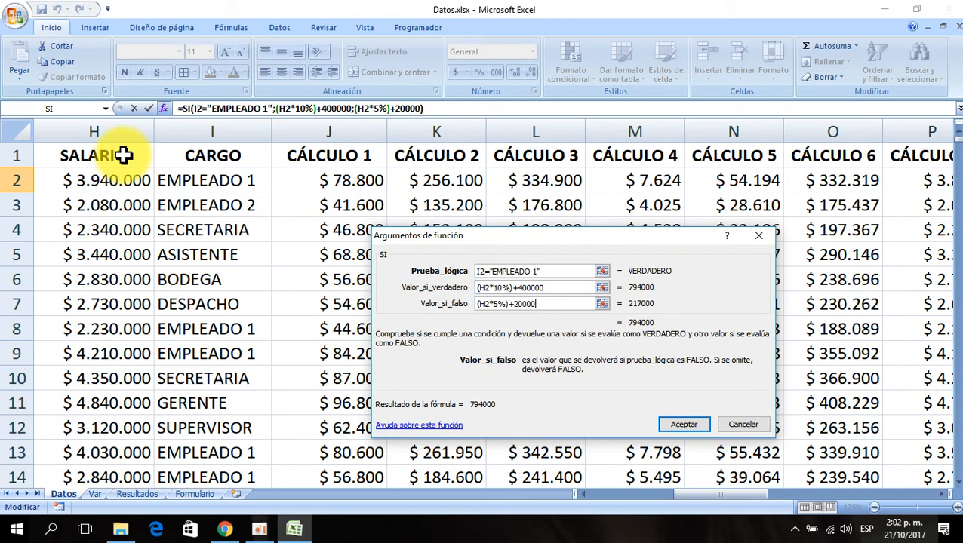
{"action": "type", "text": "0"}
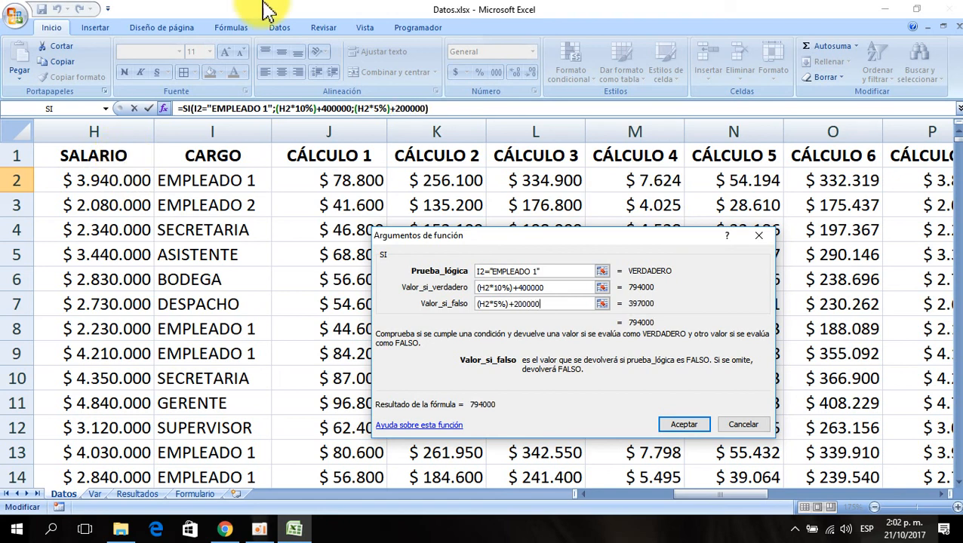
{"action": "left_click", "coordinate": [684, 424]}
- Copy the currency format from AB2 onto AC2 with the format painter
{"action": "left_click", "coordinate": [746, 183]}
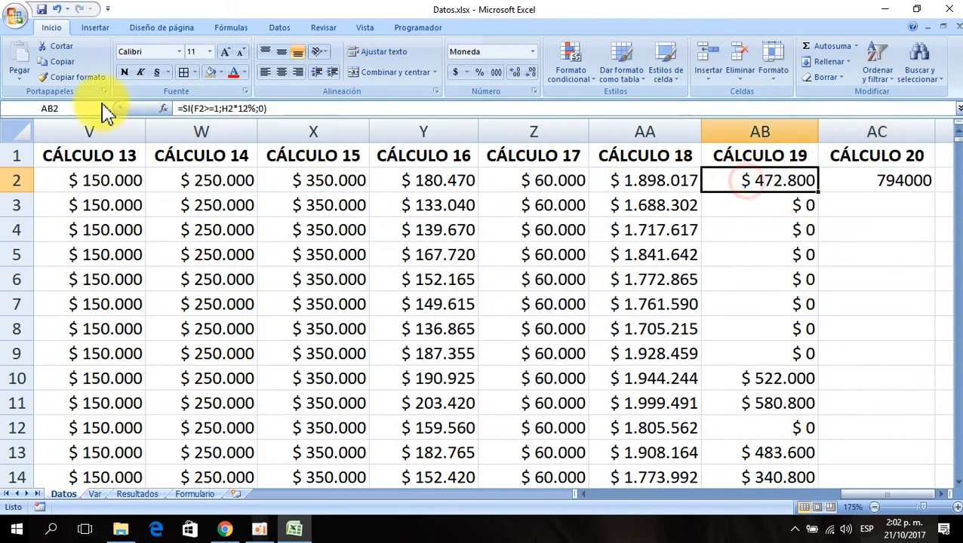
{"action": "left_click", "coordinate": [76, 77]}
{"action": "left_click", "coordinate": [902, 183]}
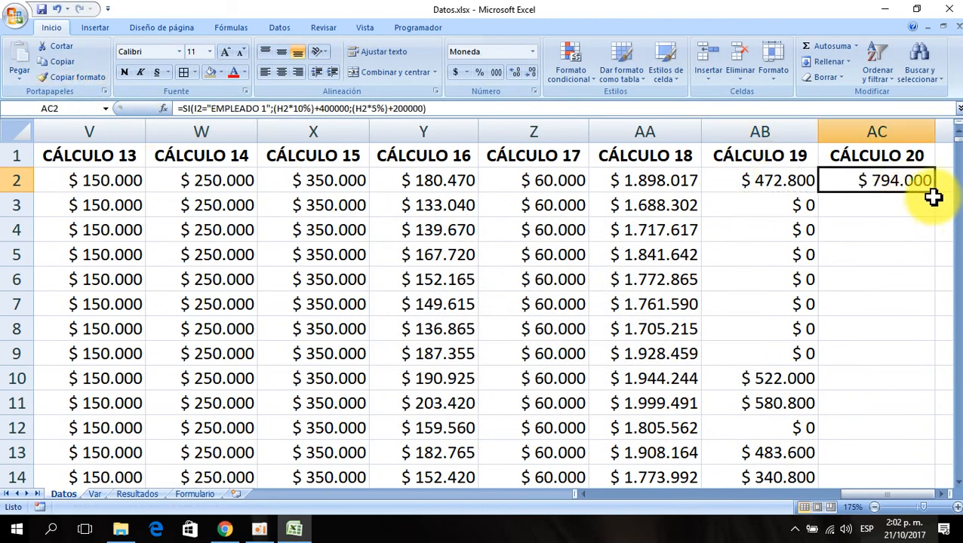
- Fill the CÁLCULO 20 formula down the whole column and review its function arguments
{"action": "double_click", "coordinate": [935, 192]}
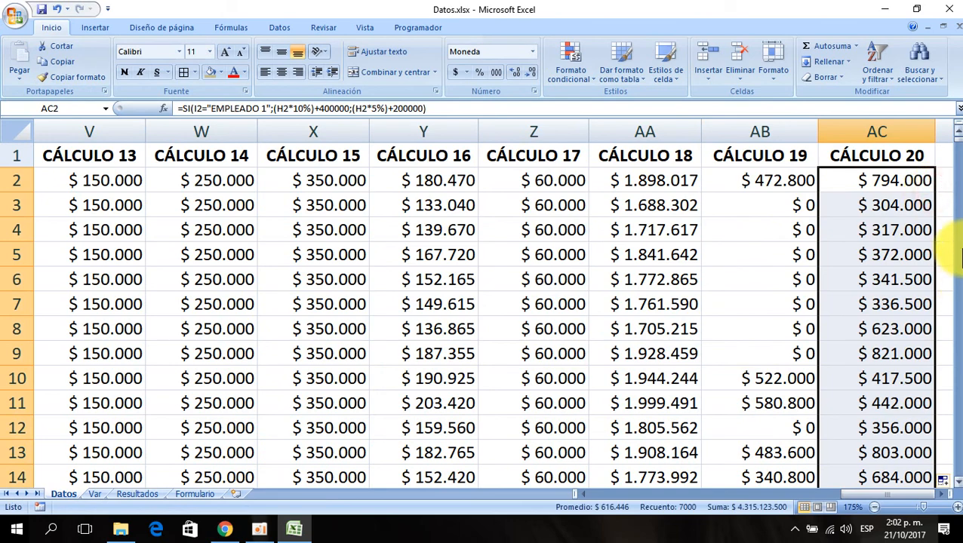
{"action": "key", "text": "Right"}
{"action": "key", "text": "Right"}
{"action": "key", "text": "Right"}
{"action": "key", "text": "Left"}
{"action": "key", "text": "Left"}
{"action": "key", "text": "Left"}
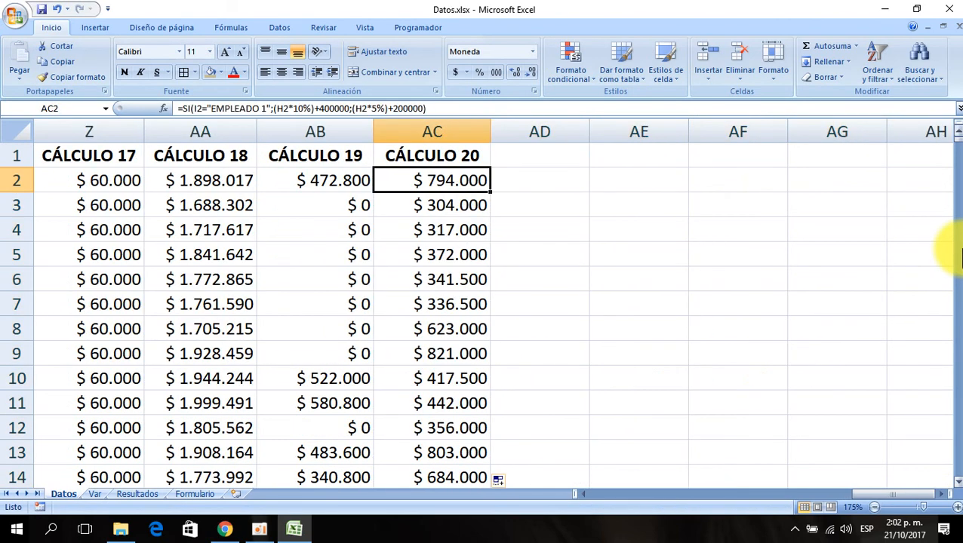
{"action": "left_click", "coordinate": [165, 111]}
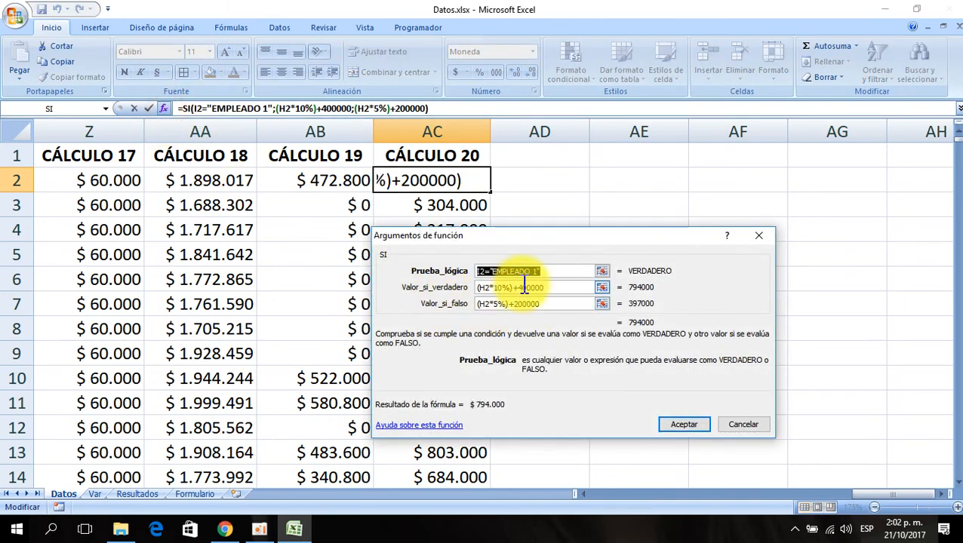
{"action": "left_click", "coordinate": [746, 429]}
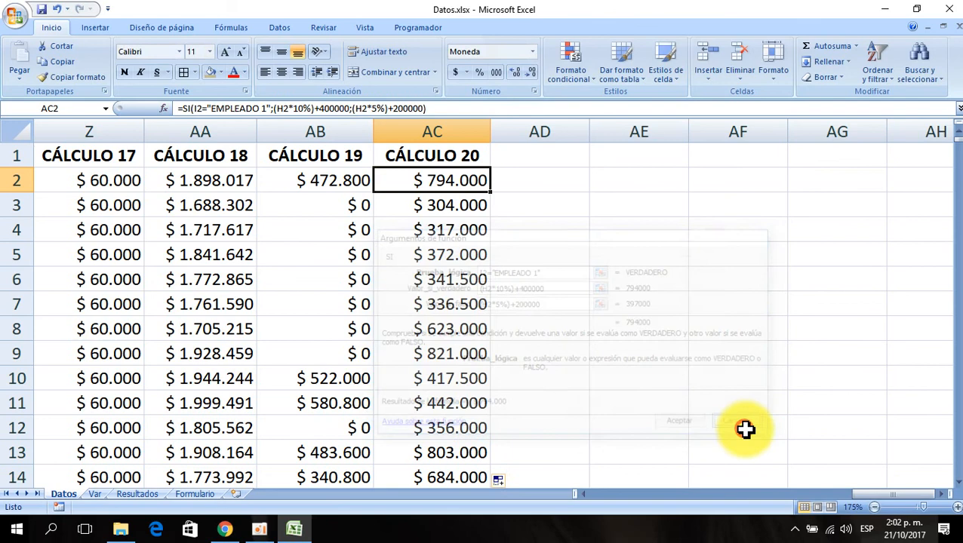
- Fill the header from AC1 into AD1 to create a CÁLCULO 21 heading, selecting AD2
{"action": "left_click", "coordinate": [448, 155]}
{"action": "left_click_drag", "start_coordinate": [491, 166], "coordinate": [610, 135]}
{"action": "left_click", "coordinate": [555, 183]}
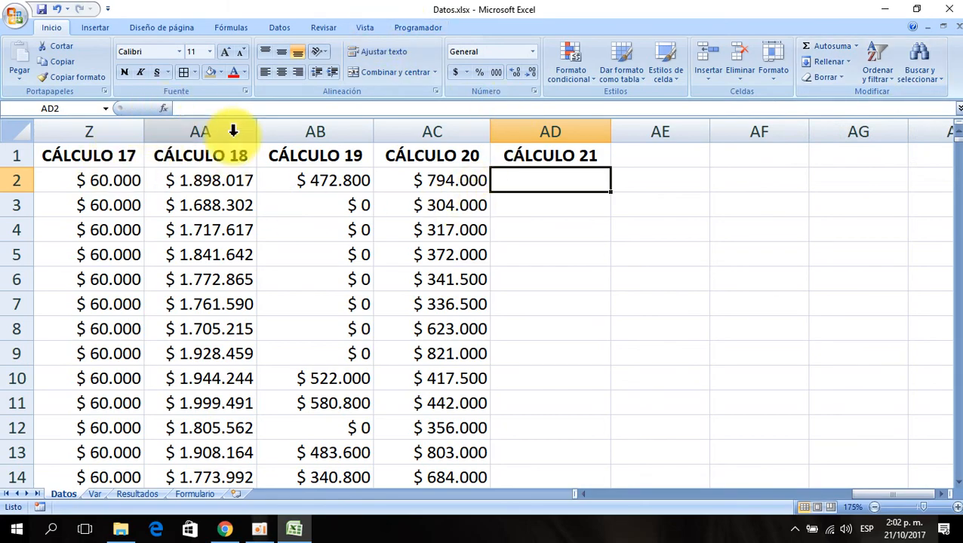
- Review the CÁLCULO 19 formula and browse the No. HIJOS, CIUDAD, SALARIO and CARGO columns
{"action": "key", "text": "Left"}
{"action": "key", "text": "Left"}
{"action": "key", "text": "Left"}
{"action": "key", "text": "Left"}
{"action": "key", "text": "Left"}
{"action": "key", "text": "Left"}
{"action": "key", "text": "Left"}
{"action": "key", "text": "Left"}
{"action": "key", "text": "Left"}
{"action": "key", "text": "Left"}
{"action": "key", "text": "Left"}
{"action": "key", "text": "Left"}
{"action": "key", "text": "Left"}
{"action": "key", "text": "Left"}
{"action": "key", "text": "Left"}
{"action": "key", "text": "Left"}
{"action": "key", "text": "Left"}
{"action": "key", "text": "Left"}
{"action": "key", "text": "Left"}
{"action": "key", "text": "Left"}
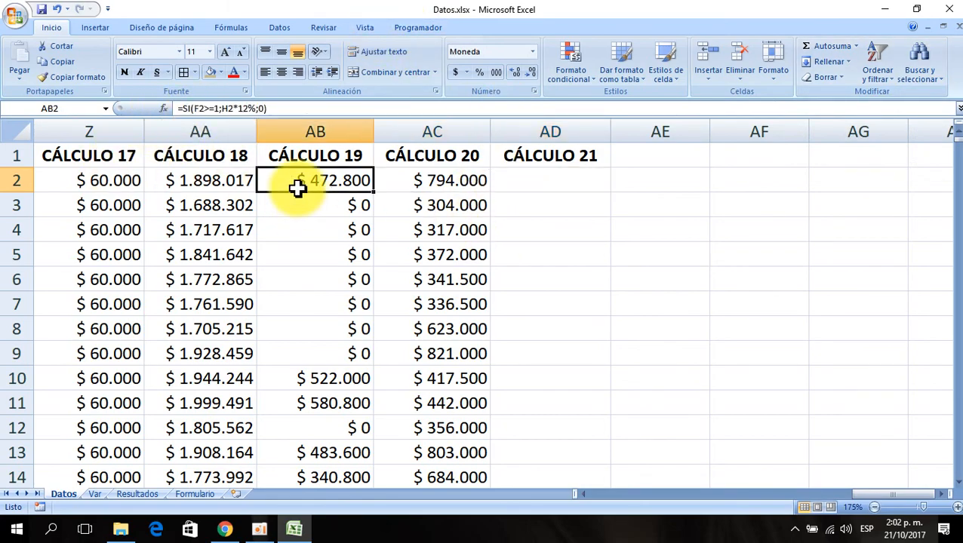
{"action": "key", "text": "Left"}
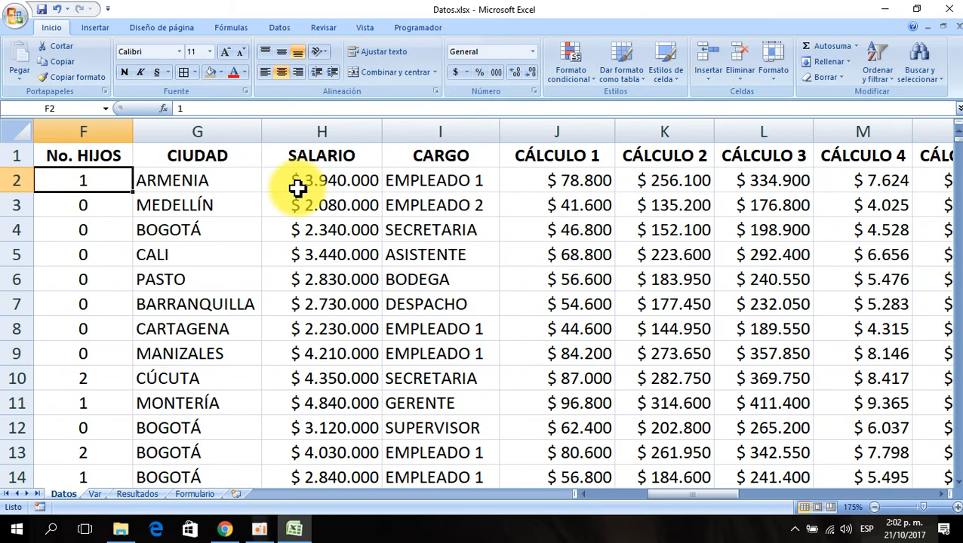
{"action": "key", "text": "Right"}
{"action": "key", "text": "Right"}
{"action": "key", "text": "Right"}
{"action": "key", "text": "Left"}
{"action": "key", "text": "Left"}
{"action": "key", "text": "Left"}
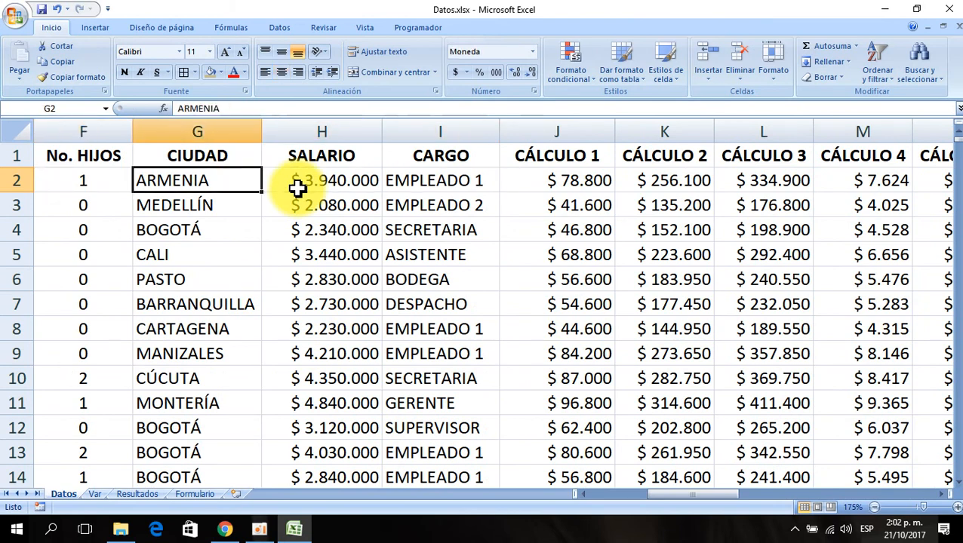
{"action": "key", "text": "Right"}
{"action": "key", "text": "Left"}
{"action": "key", "text": "Down"}
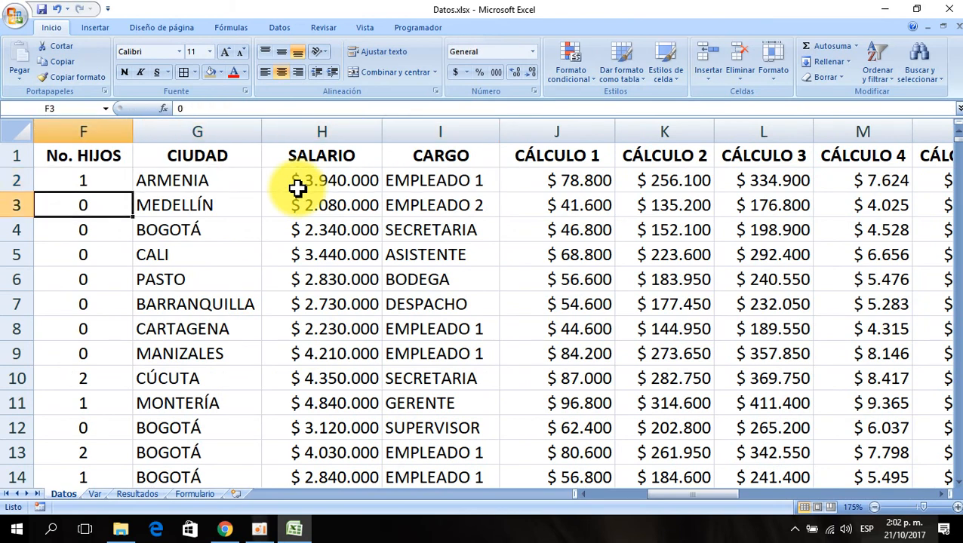
{"action": "key", "text": "Down"}
{"action": "key", "text": "Down"}
{"action": "key", "text": "Down"}
{"action": "key", "text": "Right"}
{"action": "key", "text": "Right"}
{"action": "key", "text": "Up"}
{"action": "key", "text": "Up"}
{"action": "key", "text": "Up"}
{"action": "key", "text": "Up"}
{"action": "key", "text": "Up"}
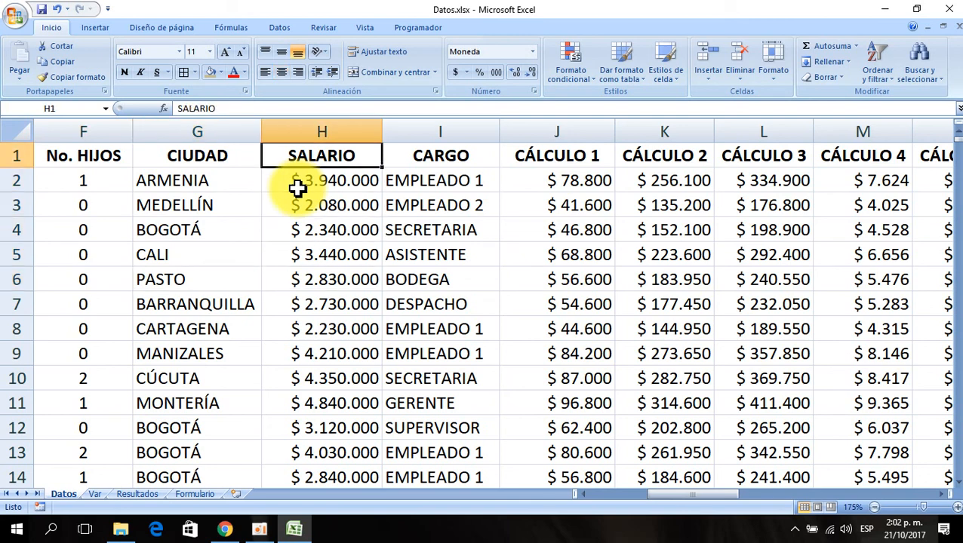
- Step through the CIUDAD, SALARIO and CÁLCULO 1 to 4 cells in row 2 to review their contents and formulas, ending at AD2
{"action": "key", "text": "Left"}
{"action": "key", "text": "Down"}
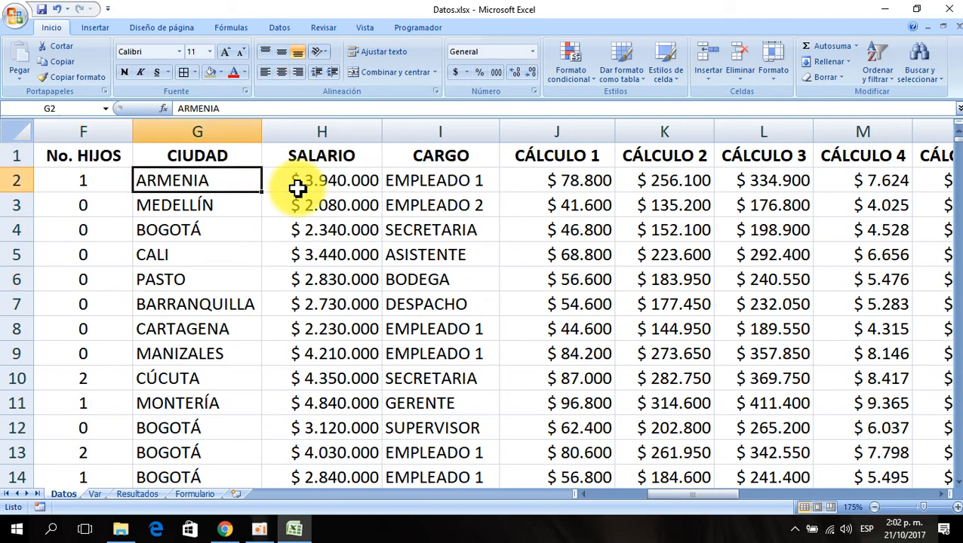
{"action": "key", "text": "Right"}
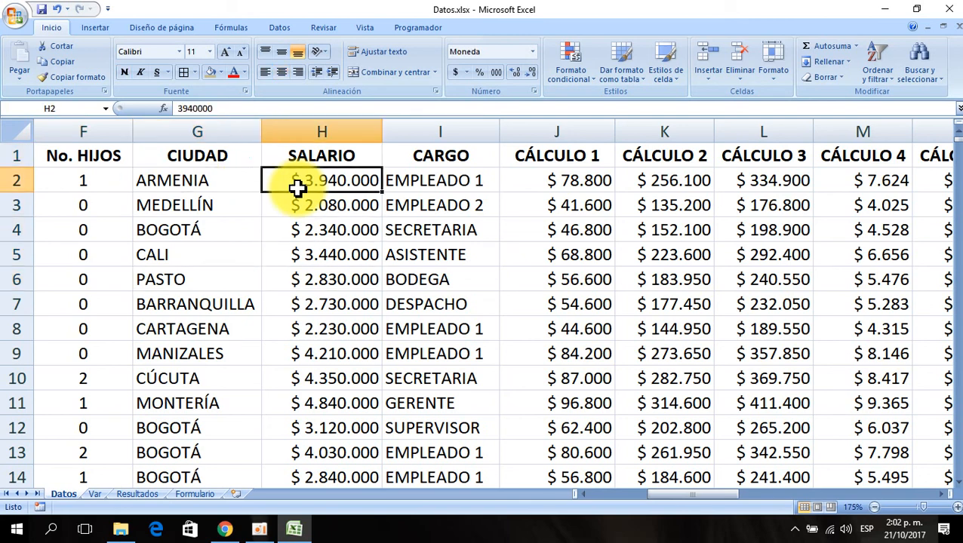
{"action": "key", "text": "Right"}
{"action": "key", "text": "Right"}
{"action": "key", "text": "Left"}
{"action": "key", "text": "Left"}
{"action": "key", "text": "Left"}
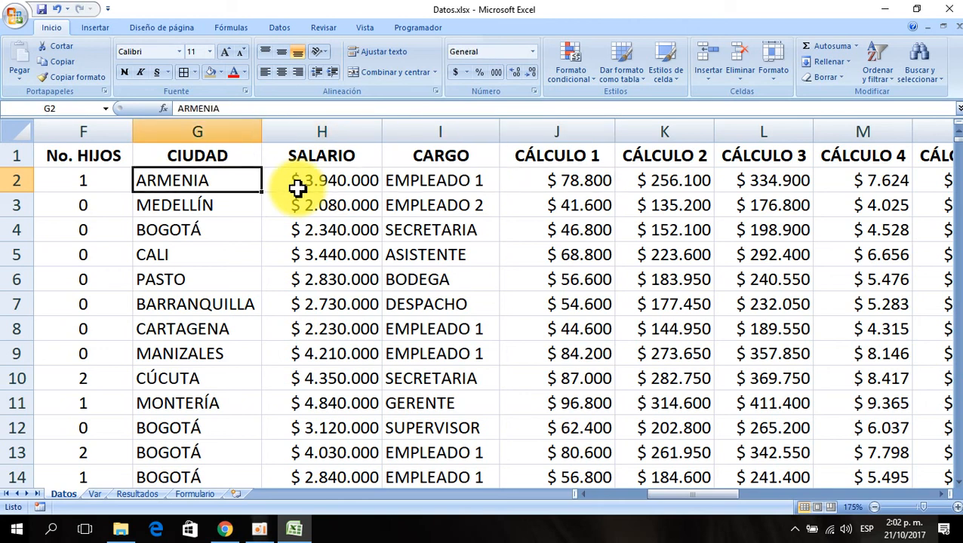
{"action": "key", "text": "Down"}
{"action": "key", "text": "Down"}
{"action": "key", "text": "Down"}
{"action": "key", "text": "Down"}
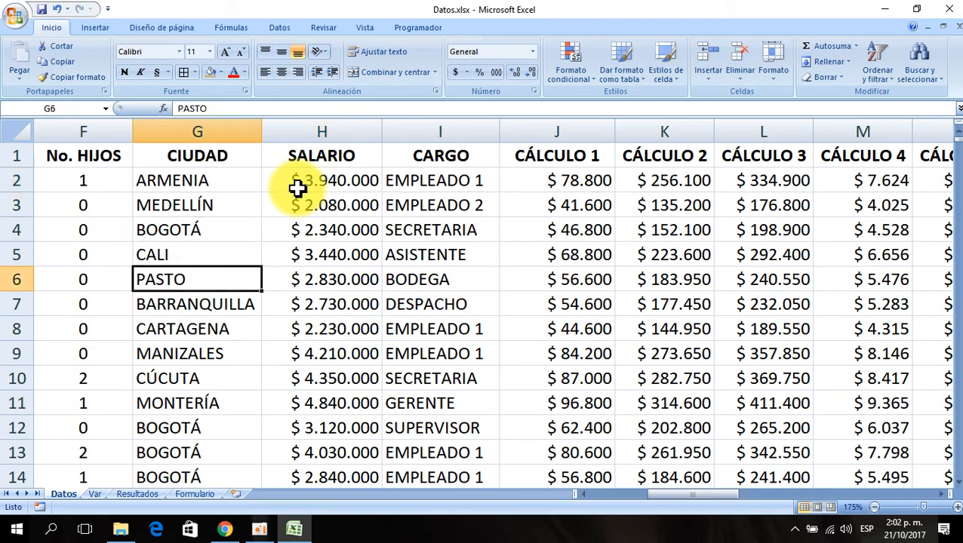
{"action": "key", "text": "Up"}
{"action": "key", "text": "Up"}
{"action": "key", "text": "Up"}
{"action": "key", "text": "Up"}
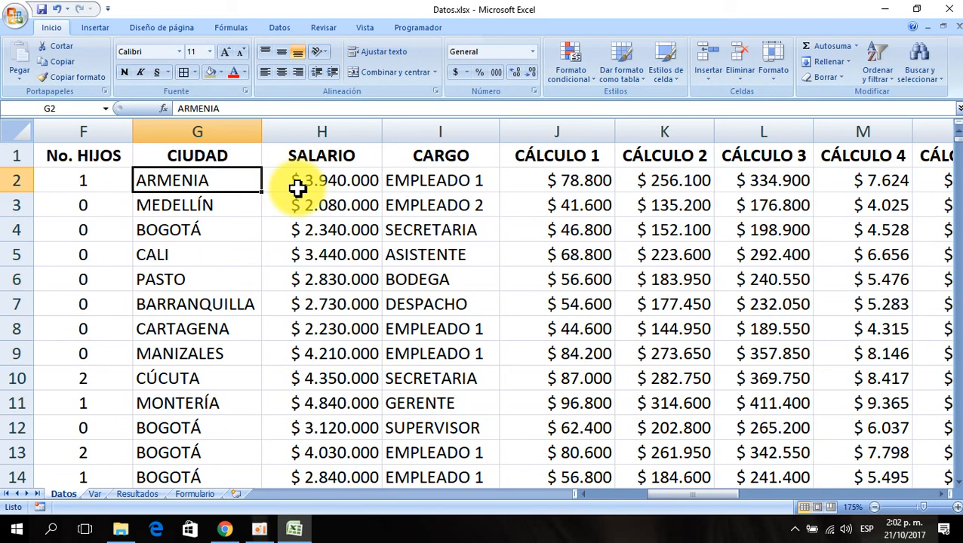
{"action": "key", "text": "Right"}
{"action": "key", "text": "Right"}
{"action": "key", "text": "Right"}
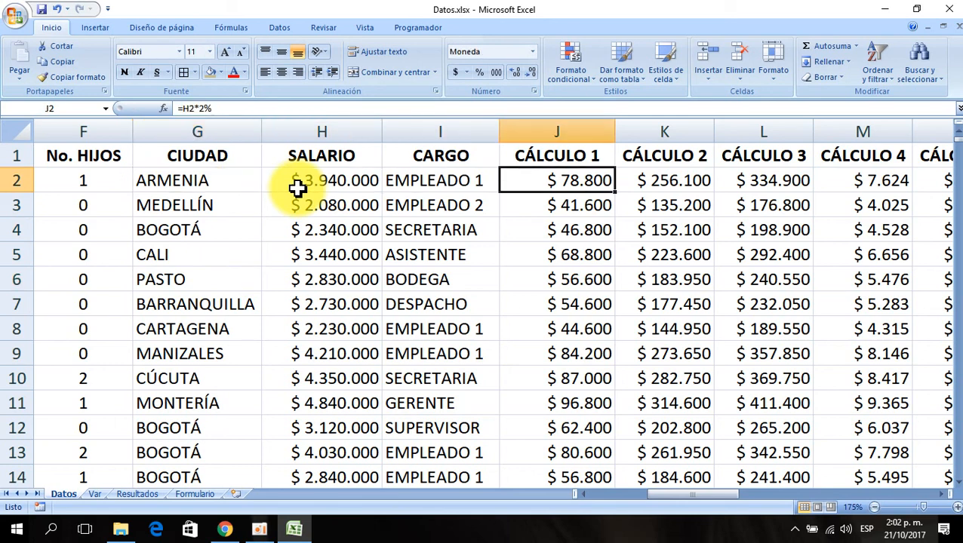
{"action": "key", "text": "Right"}
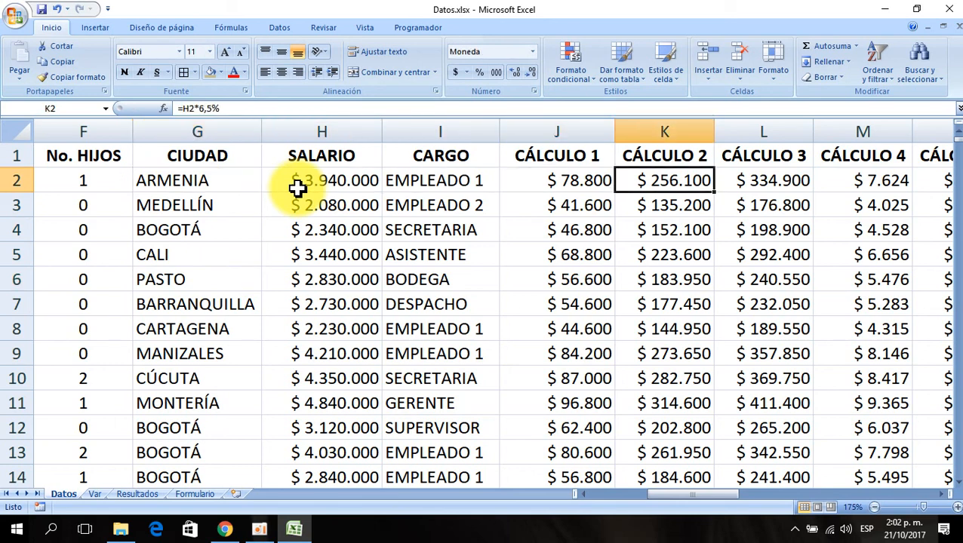
{"action": "key", "text": "Left"}
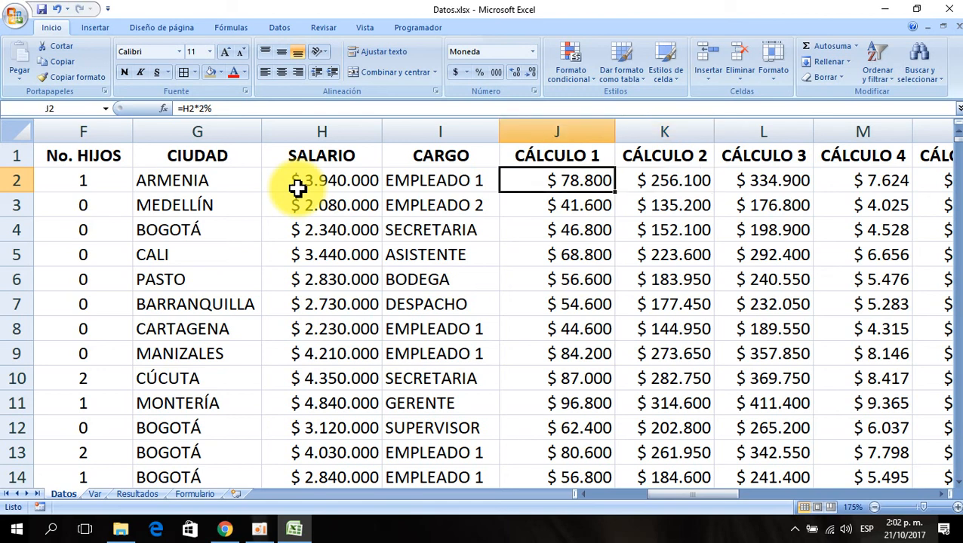
{"action": "key", "text": "Right"}
{"action": "key", "text": "Right"}
{"action": "key", "text": "Left"}
{"action": "key", "text": "Right"}
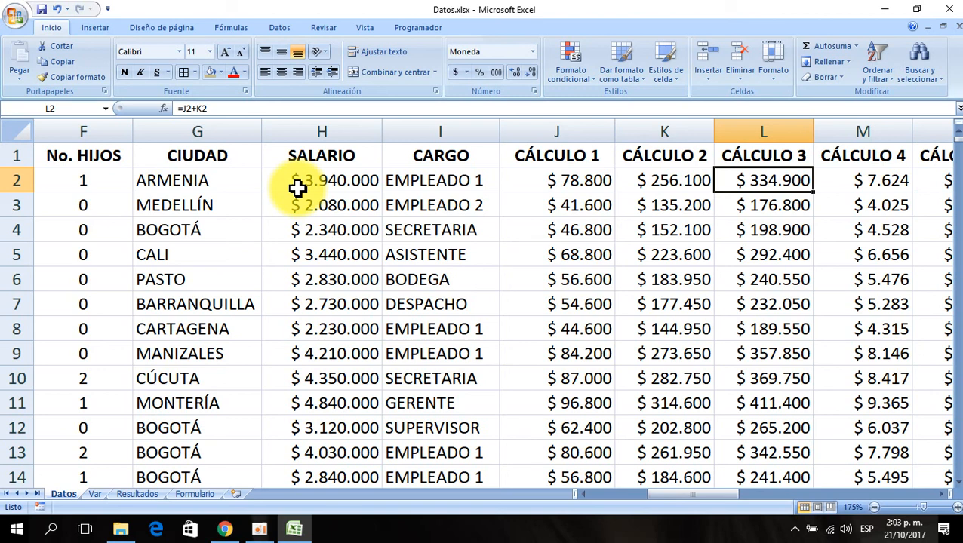
{"action": "key", "text": "Left"}
{"action": "key", "text": "Left"}
{"action": "key", "text": "Right"}
{"action": "key", "text": "Right"}
{"action": "key", "text": "Right"}
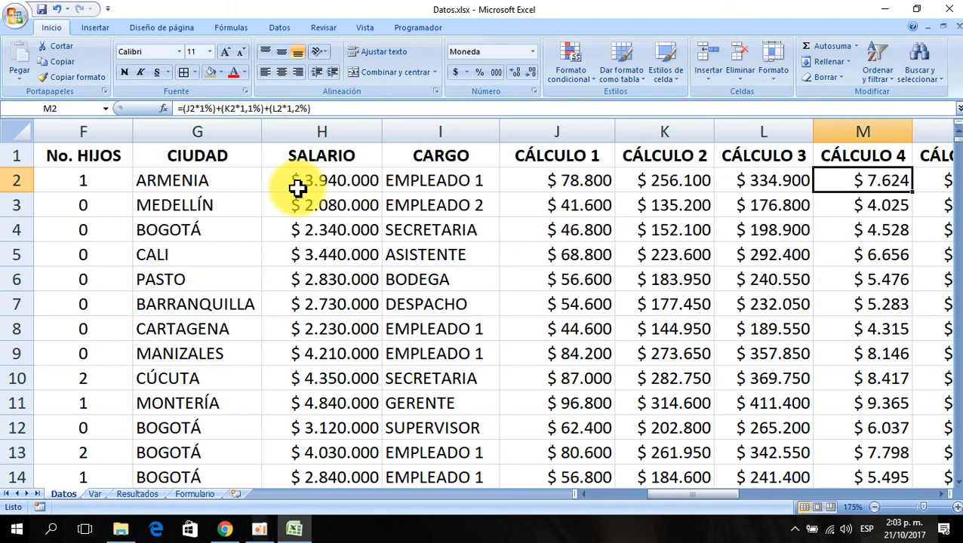
{"action": "key", "text": "Left"}
{"action": "key", "text": "End"}
{"action": "key", "text": "End"}
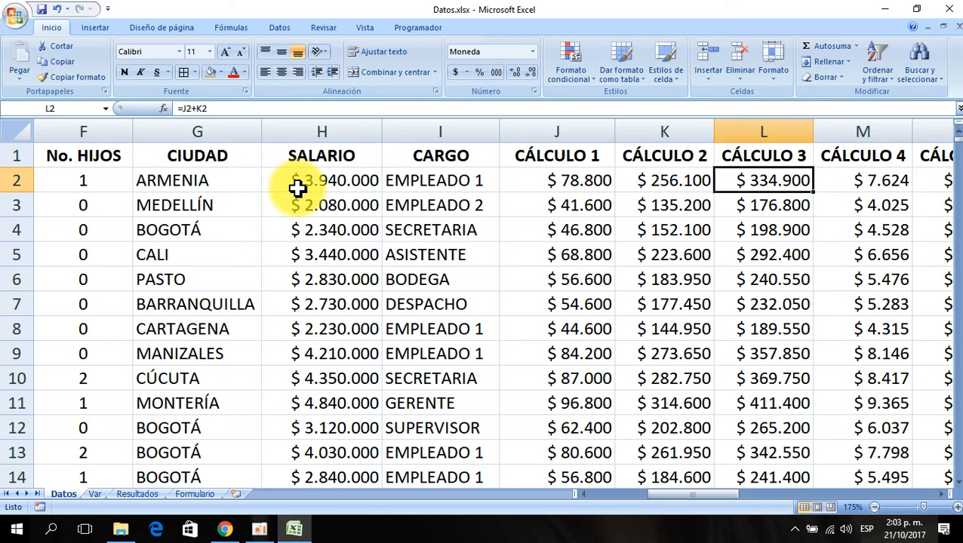
{"action": "key", "text": "Right"}
{"action": "key", "text": "Right"}
{"action": "key", "text": "End"}
{"action": "key", "text": "Right"}
{"action": "key", "text": "Right"}
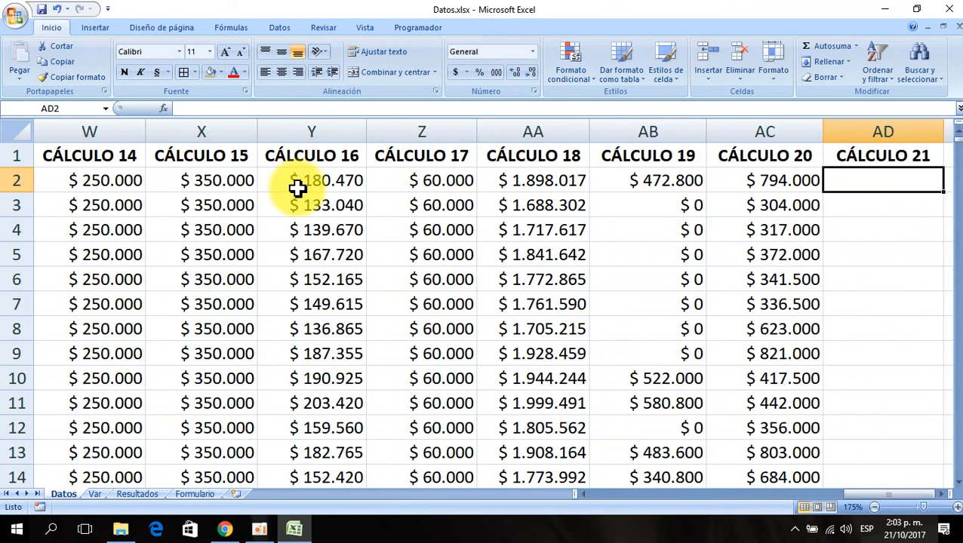
- Copy the currency format from AC2 onto AD2 with the format painter
{"action": "left_click", "coordinate": [651, 181]}
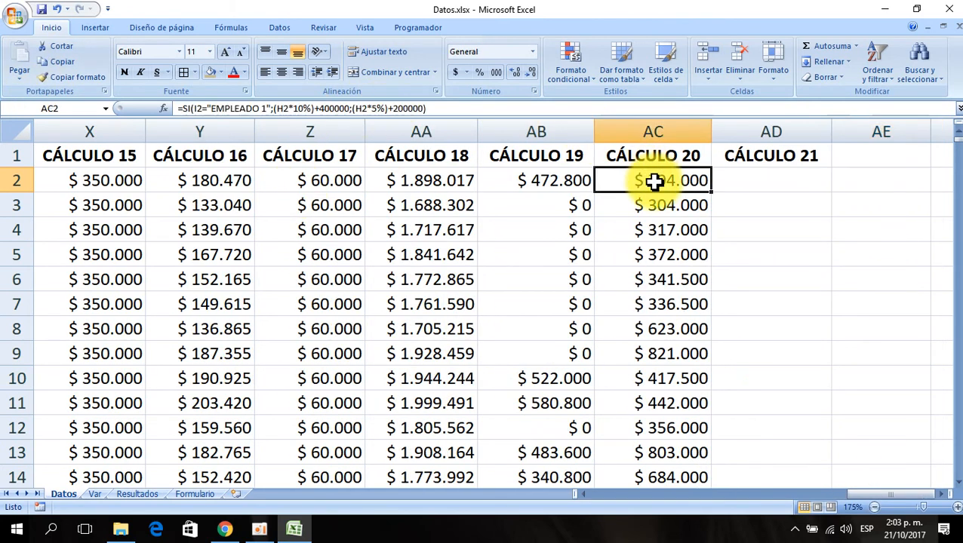
{"action": "left_click", "coordinate": [73, 77]}
{"action": "left_click", "coordinate": [727, 180]}
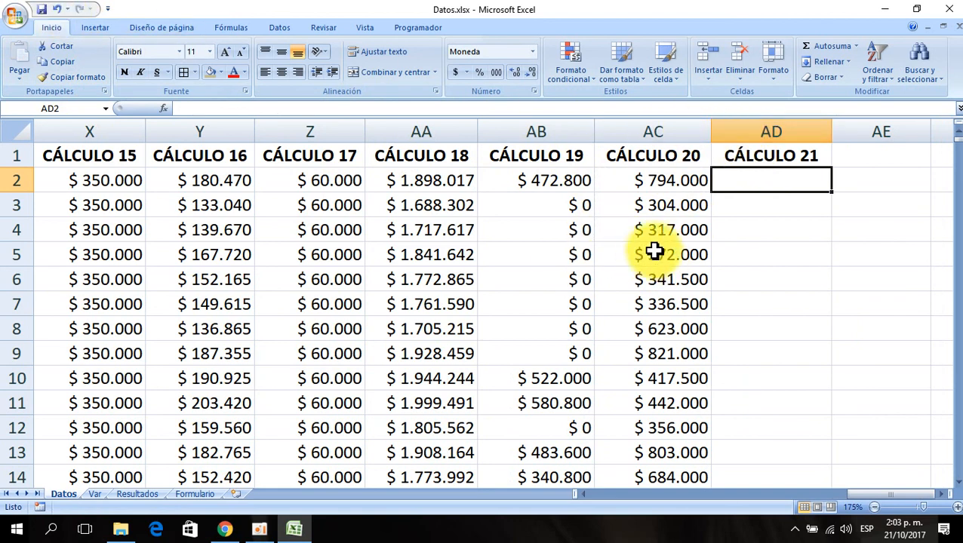
- Insert an SI function in AD2 and set its logical test to G2="PASTO"
{"action": "left_click", "coordinate": [164, 109]}
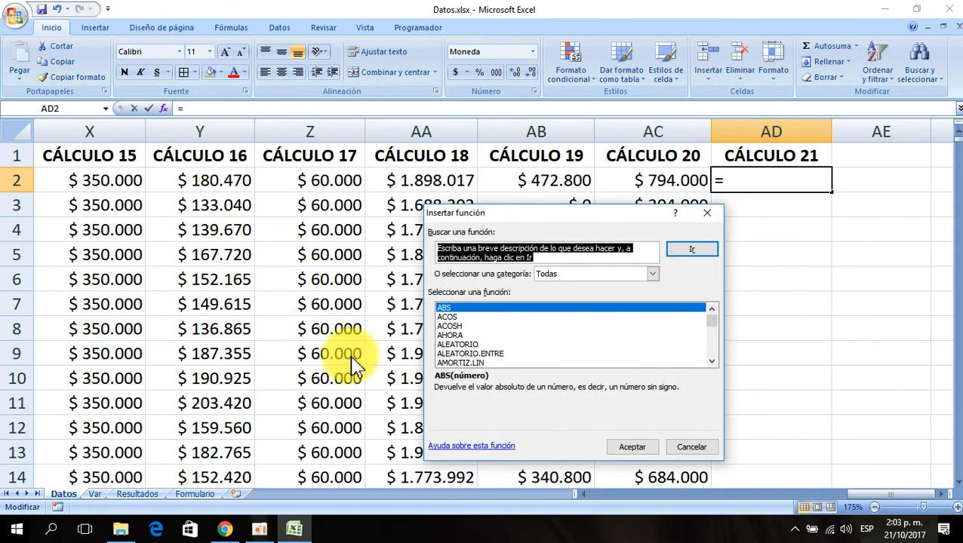
{"action": "left_click", "coordinate": [489, 310]}
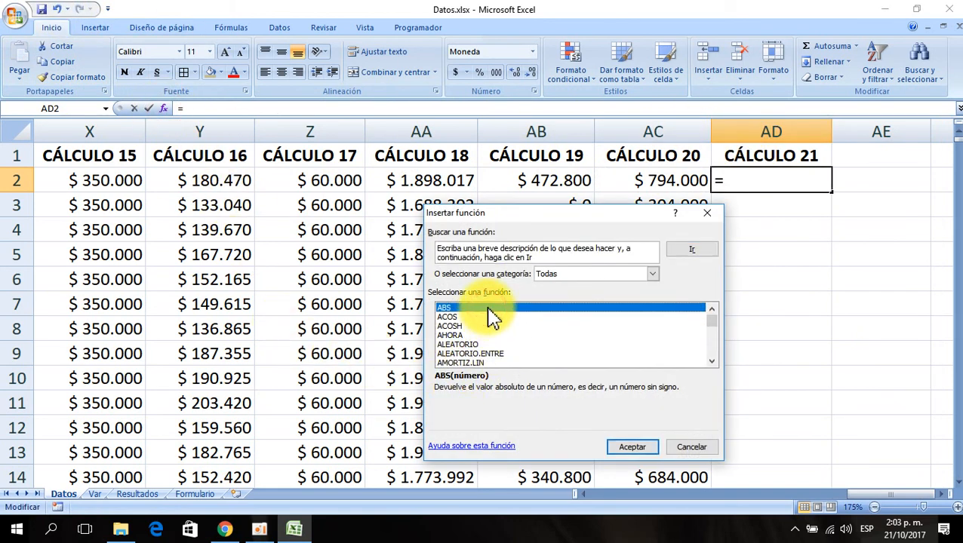
{"action": "type", "text": "si"}
{"action": "left_click", "coordinate": [631, 446]}
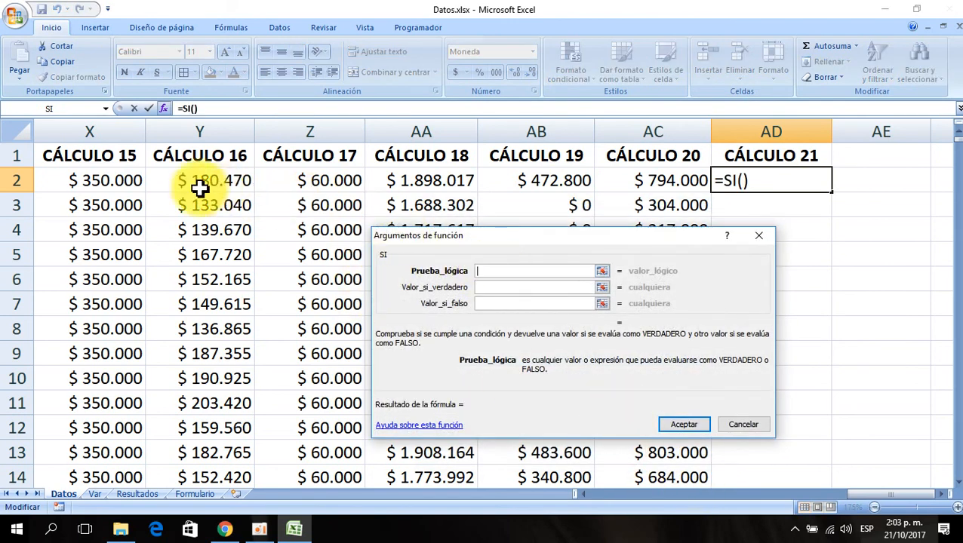
{"action": "left_click", "coordinate": [110, 180]}
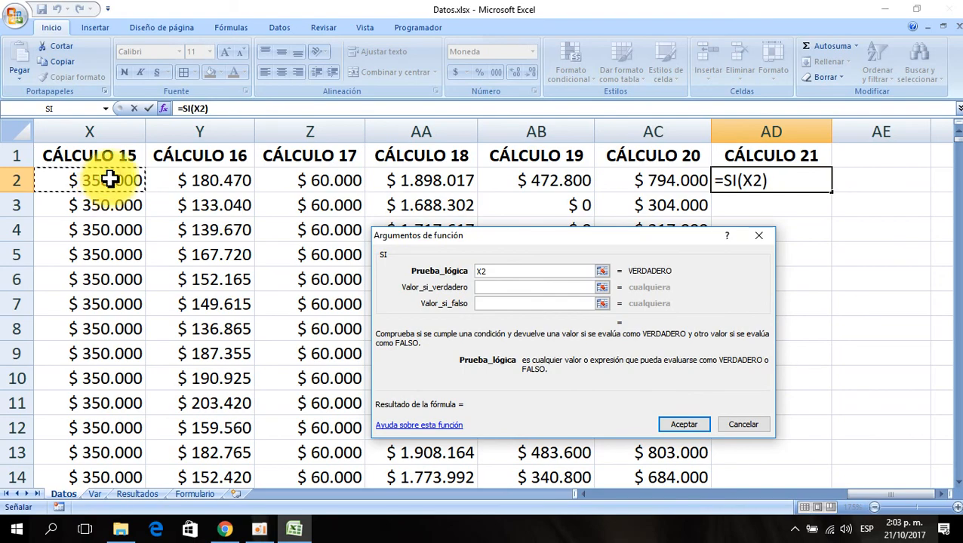
{"action": "key", "text": "Left"}
{"action": "key", "text": "Left"}
{"action": "key", "text": "Left"}
{"action": "key", "text": "Left"}
{"action": "key", "text": "Left"}
{"action": "key", "text": "Left"}
{"action": "key", "text": "Left"}
{"action": "key", "text": "Left"}
{"action": "key", "text": "Left"}
{"action": "key", "text": "Left"}
{"action": "key", "text": "Left"}
{"action": "key", "text": "Left"}
{"action": "key", "text": "Left"}
{"action": "key", "text": "Left"}
{"action": "key", "text": "Left"}
{"action": "key", "text": "Left"}
{"action": "key", "text": "Left"}
{"action": "key", "text": "Left"}
{"action": "key", "text": "Left"}
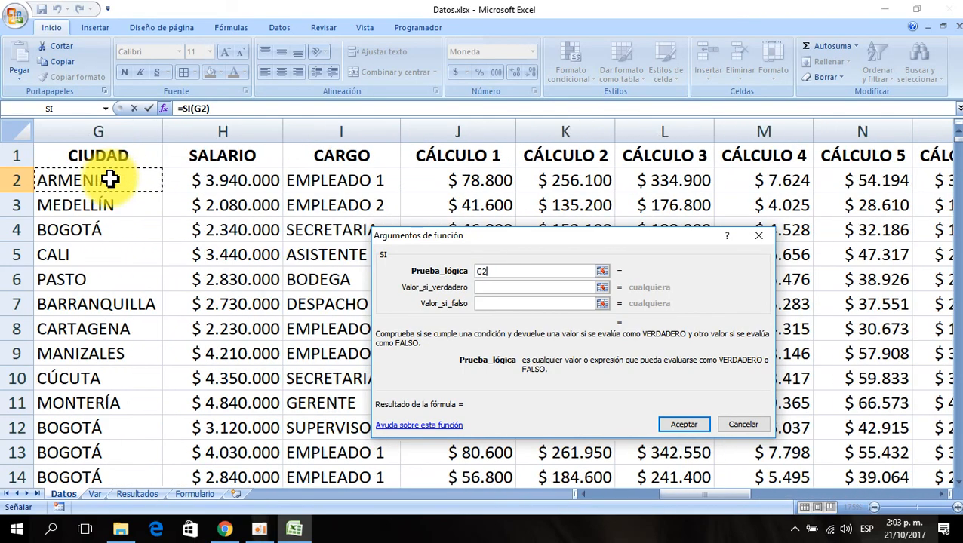
{"action": "key", "text": "Right"}
{"action": "key", "text": "Right"}
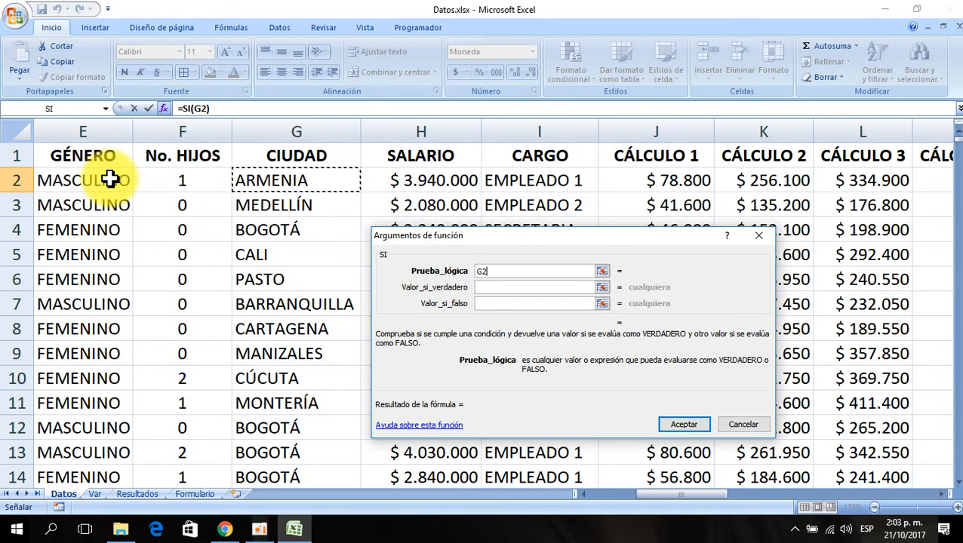
{"action": "type", "text": "="}
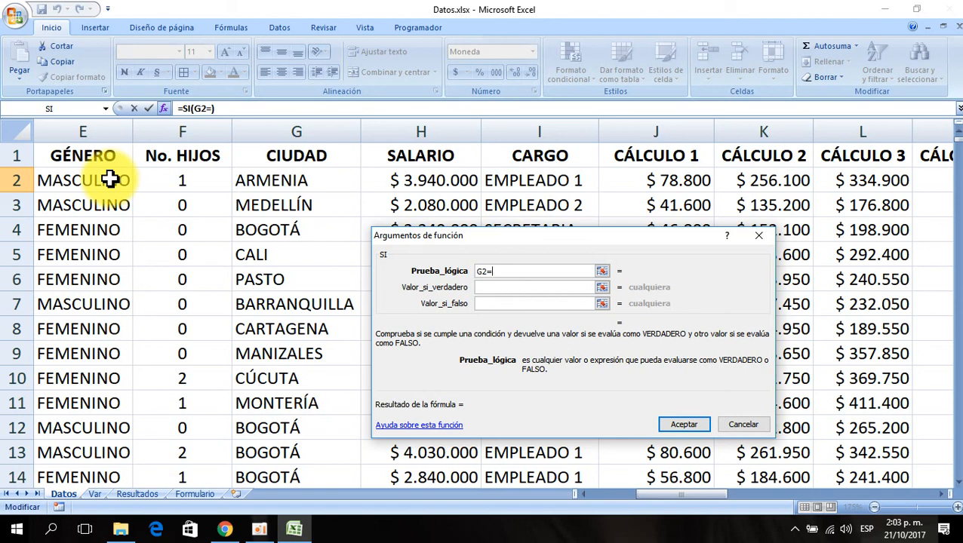
{"action": "type", "text": "\"PASTO\"!"}
{"action": "key", "text": "BackSpace"}
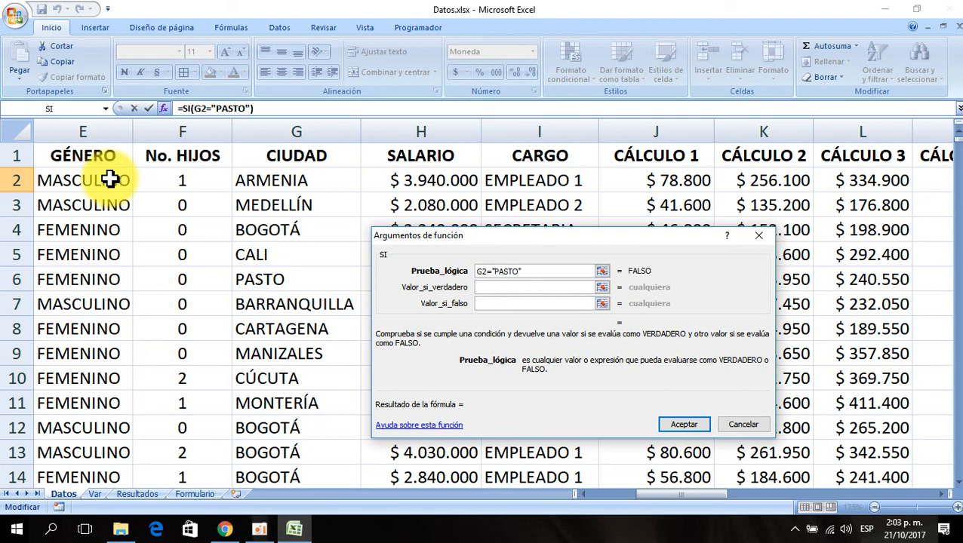
- Set the SI value-if-true argument to (J2+K2+L2)*10%+100000
{"action": "left_click", "coordinate": [487, 287]}
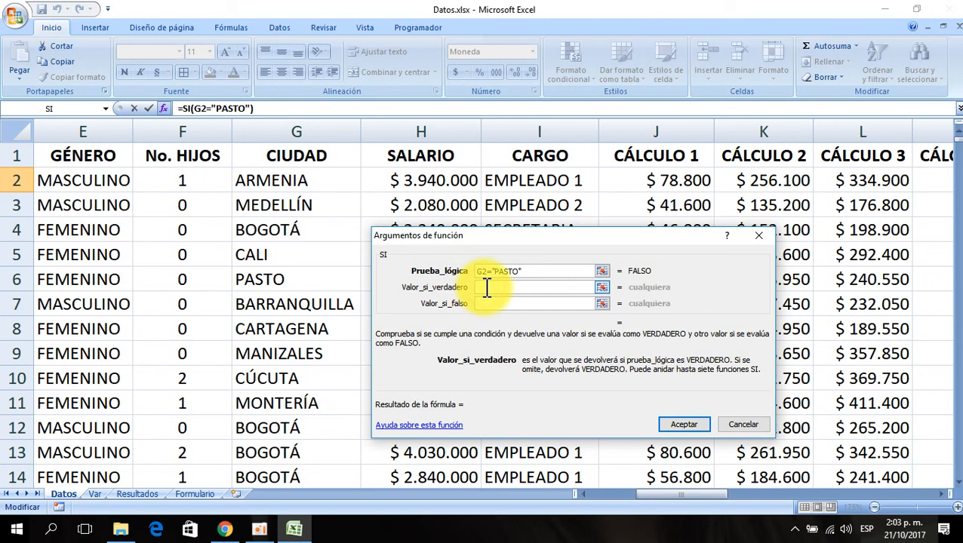
{"action": "type", "text": "("}
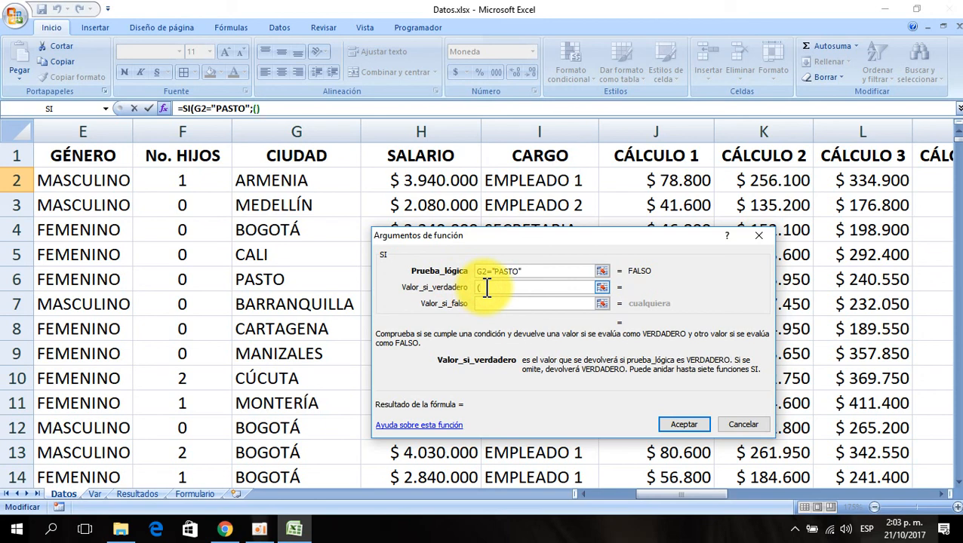
{"action": "left_click", "coordinate": [656, 175]}
{"action": "type", "text": "+"}
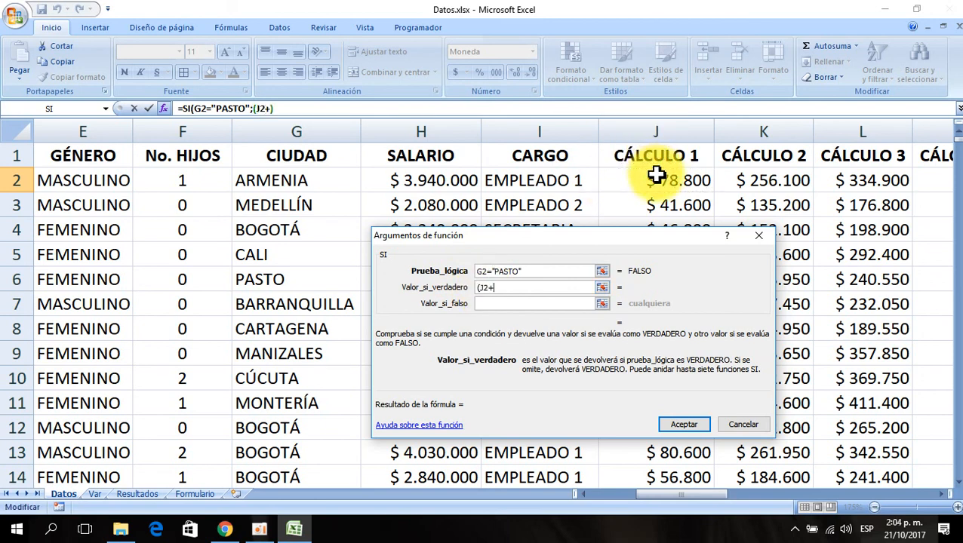
{"action": "left_click", "coordinate": [747, 180]}
{"action": "type", "text": "+"}
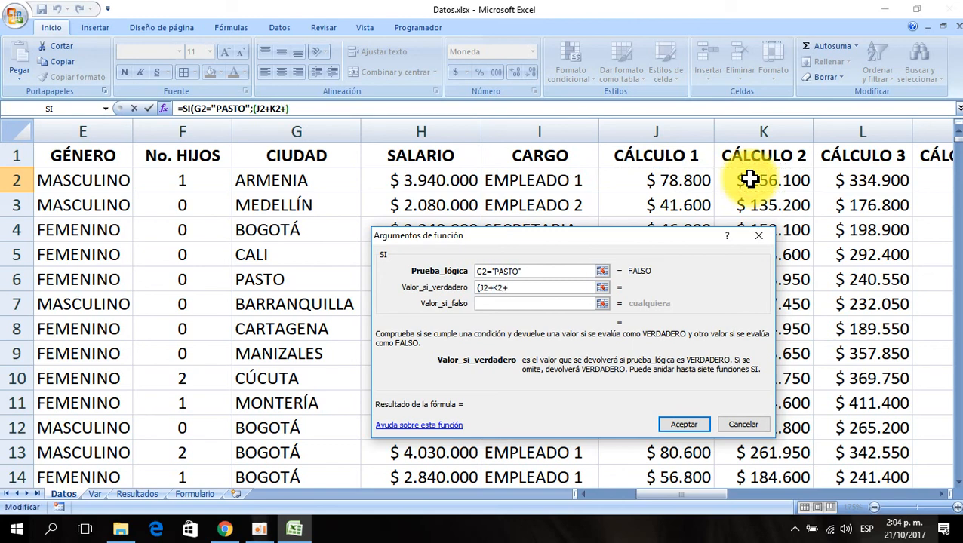
{"action": "left_click", "coordinate": [859, 179]}
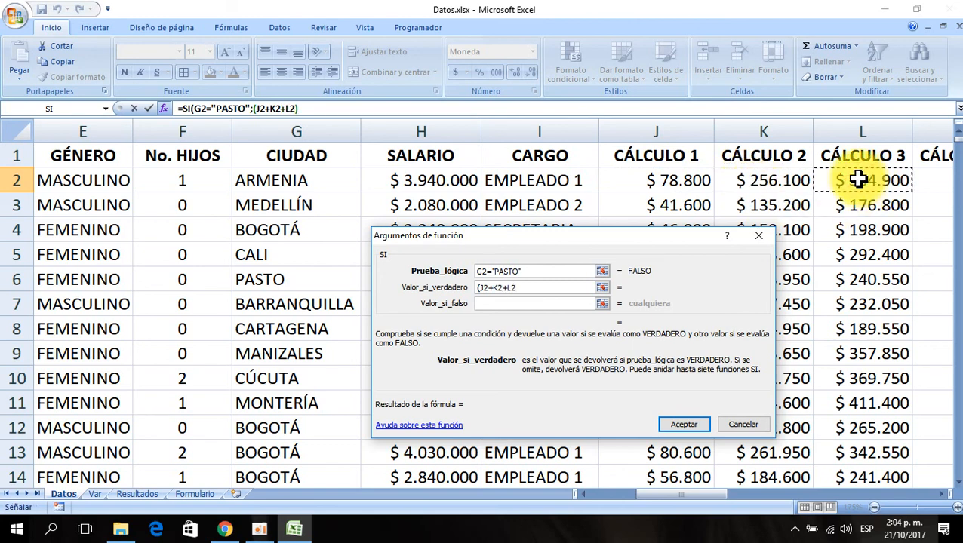
{"action": "type", "text": ")*1"}
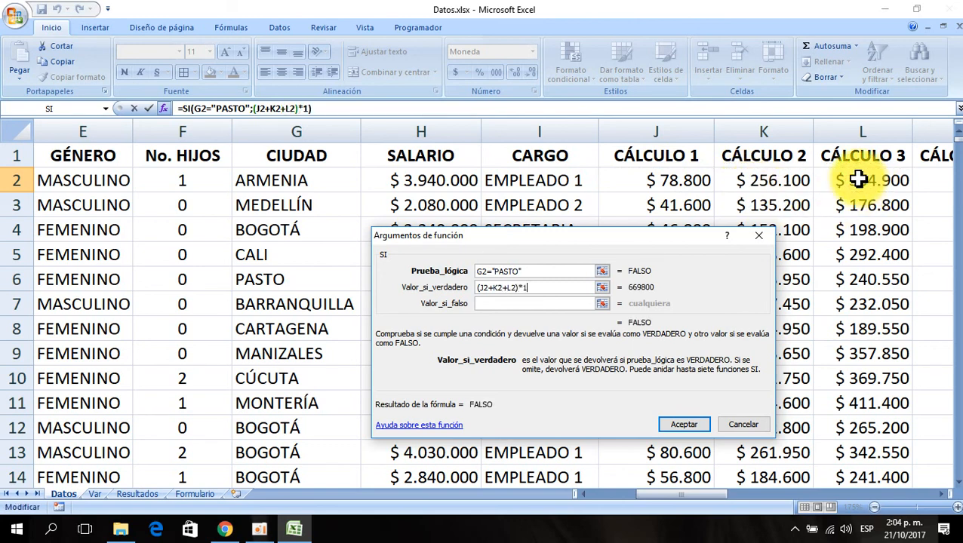
{"action": "type", "text": "0%+"}
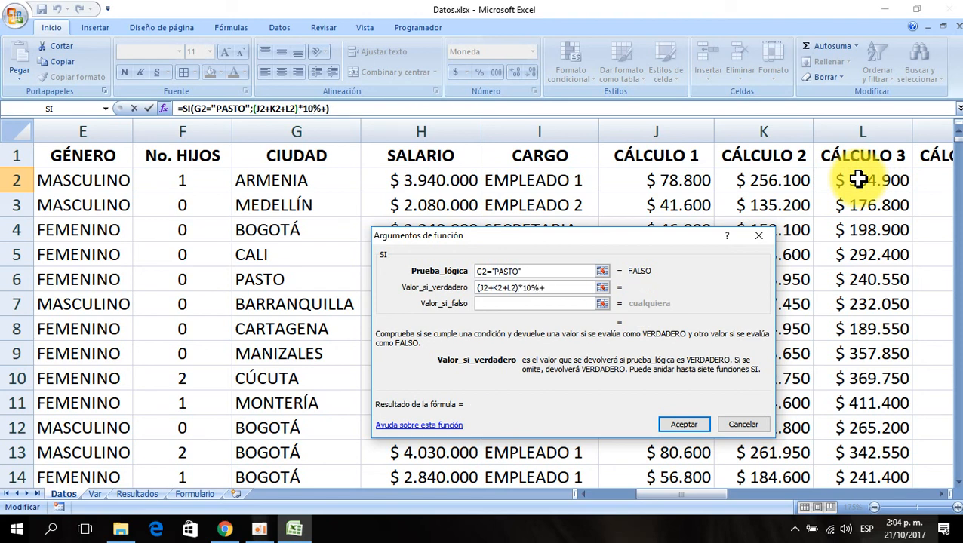
{"action": "type", "text": "100000"}
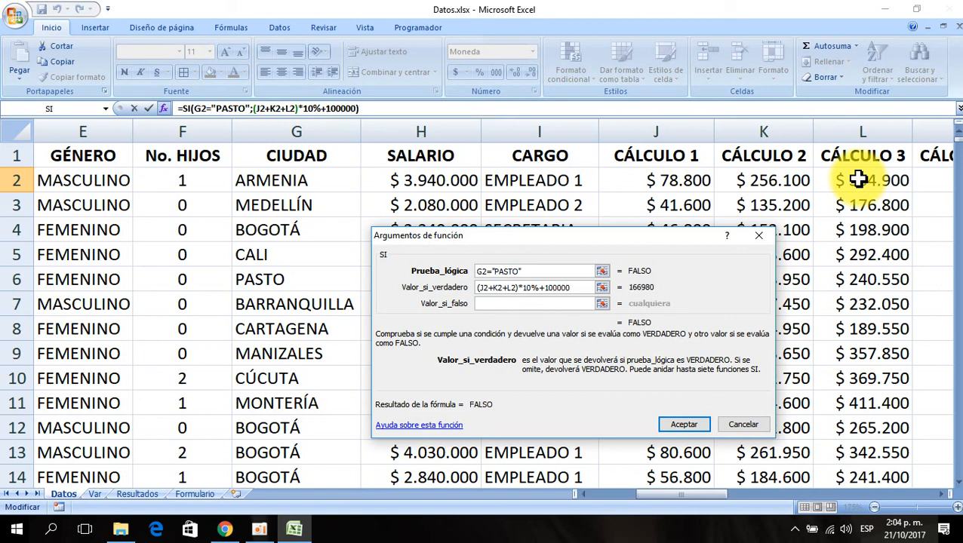
- Set the SI value-if-false argument to (J2+K2+L2)*20%+200000, accept, and fill the formula down column AD
{"action": "left_click", "coordinate": [487, 305]}
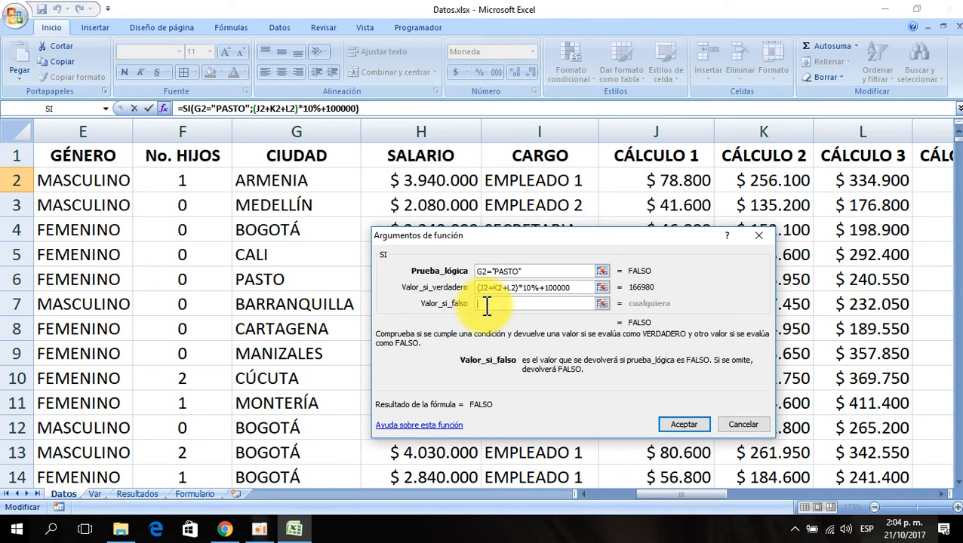
{"action": "type", "text": "()"}
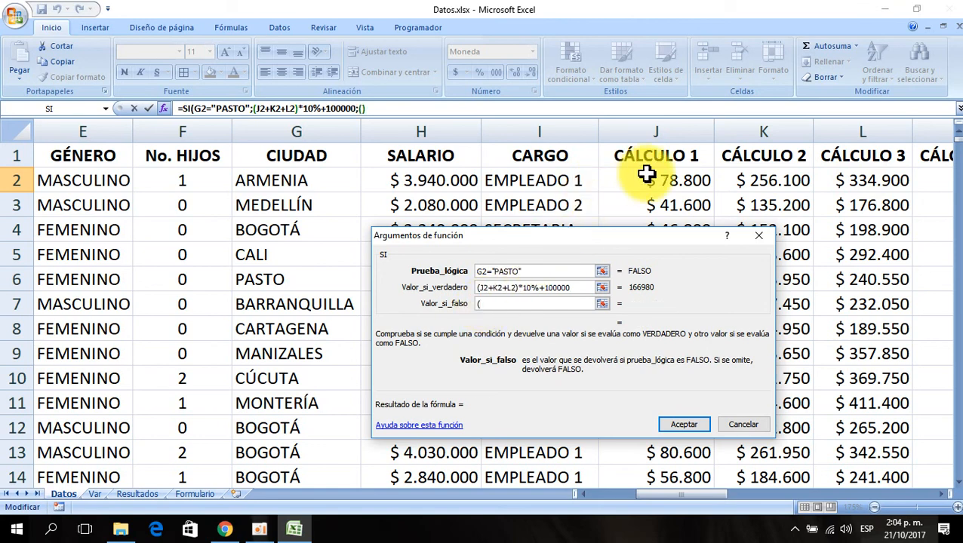
{"action": "left_click", "coordinate": [647, 176]}
{"action": "type", "text": "+"}
{"action": "left_click", "coordinate": [757, 175]}
{"action": "type", "text": "+"}
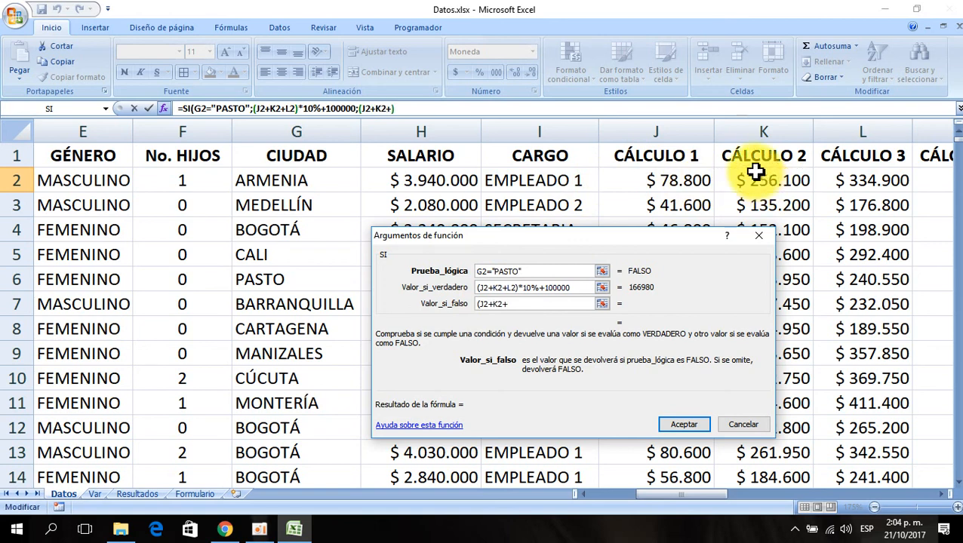
{"action": "left_click", "coordinate": [851, 180]}
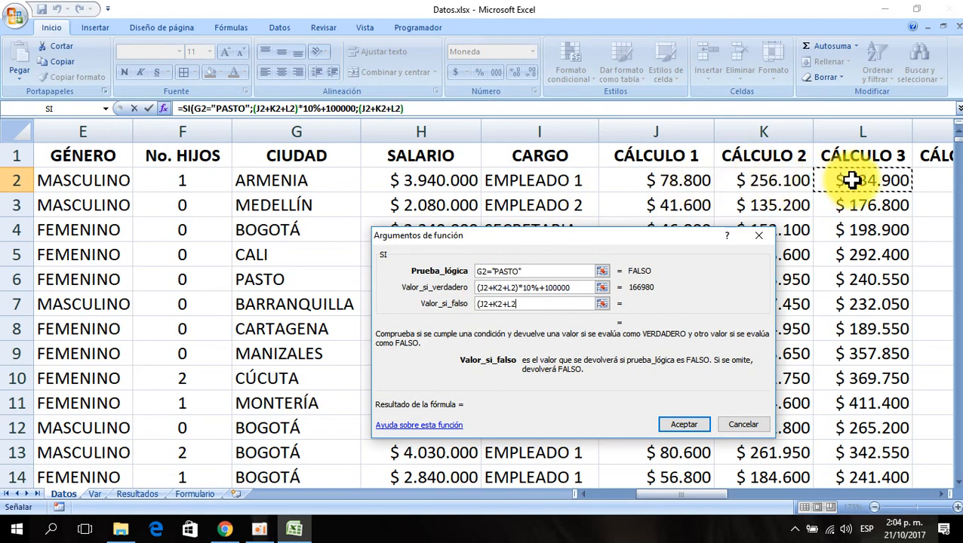
{"action": "type", "text": ")*"}
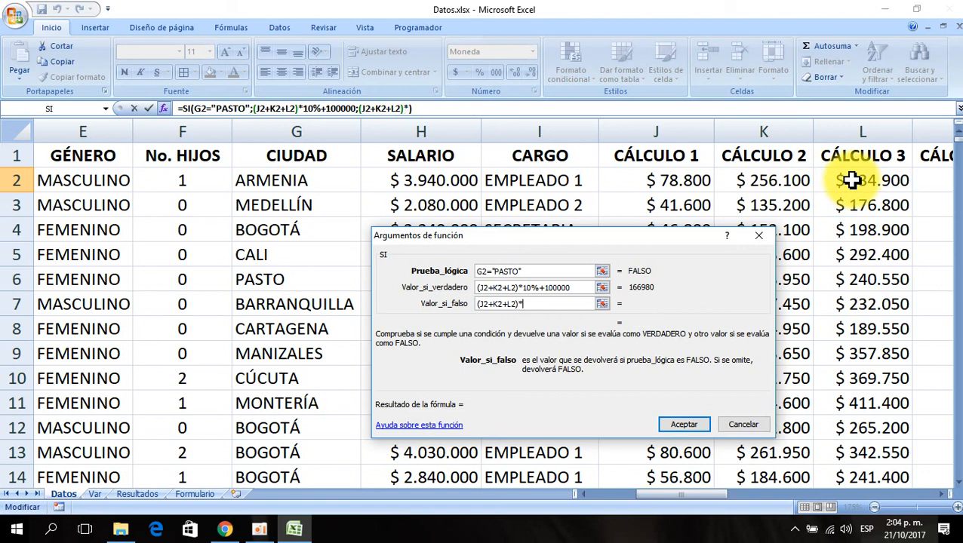
{"action": "type", "text": "20%"}
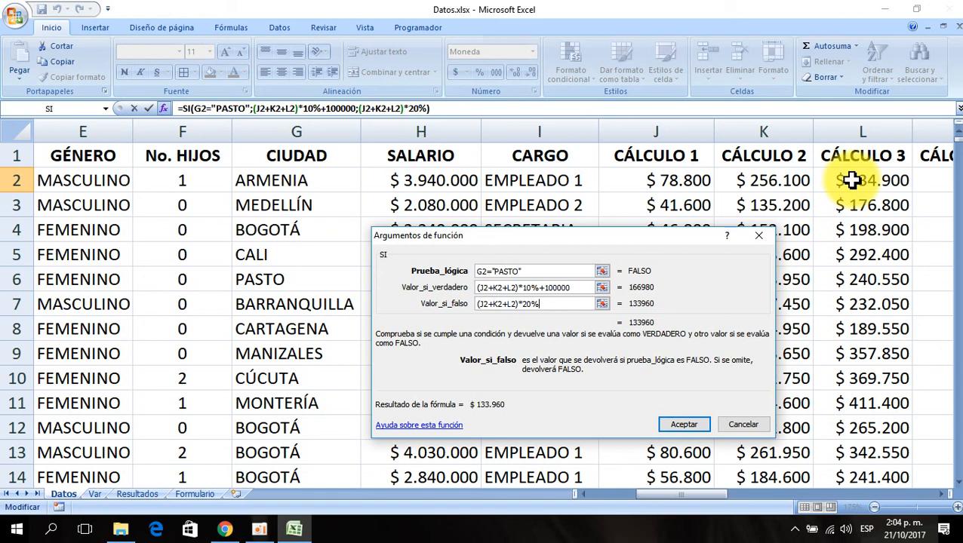
{"action": "type", "text": "+200000"}
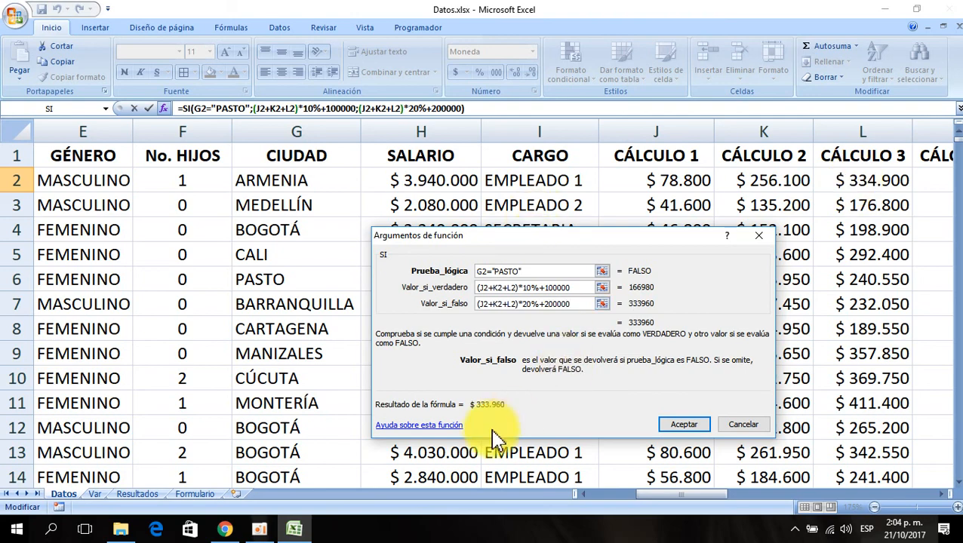
{"action": "left_click", "coordinate": [694, 426]}
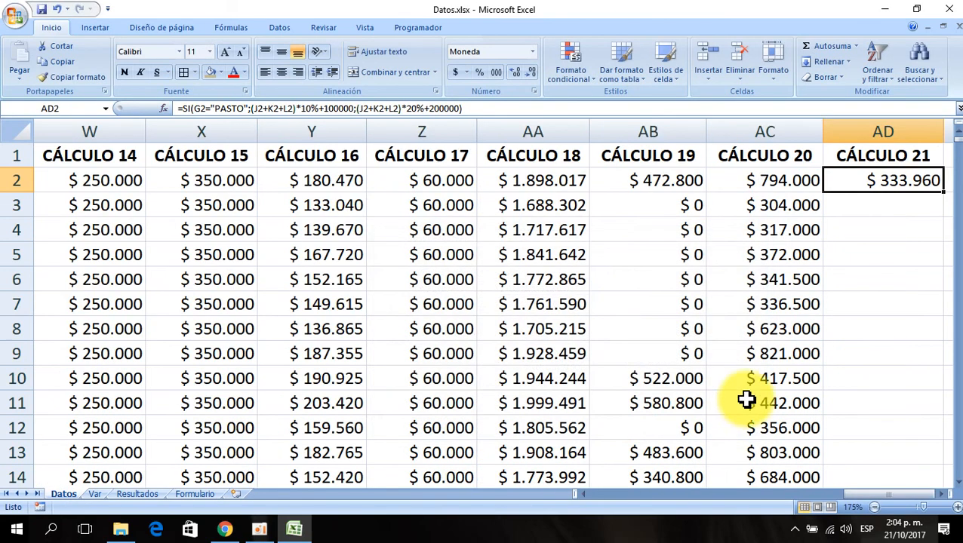
{"action": "double_click", "coordinate": [943, 193]}
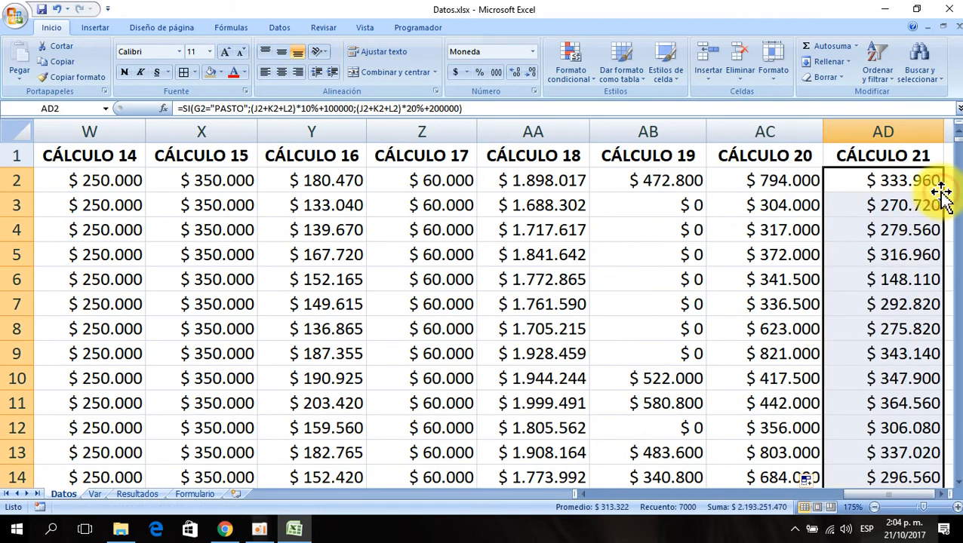
- Extend the CÁLCULO 21 header into AE1 to create a CÁLCULO 22 header and widen column AE
{"action": "left_click", "coordinate": [904, 186]}
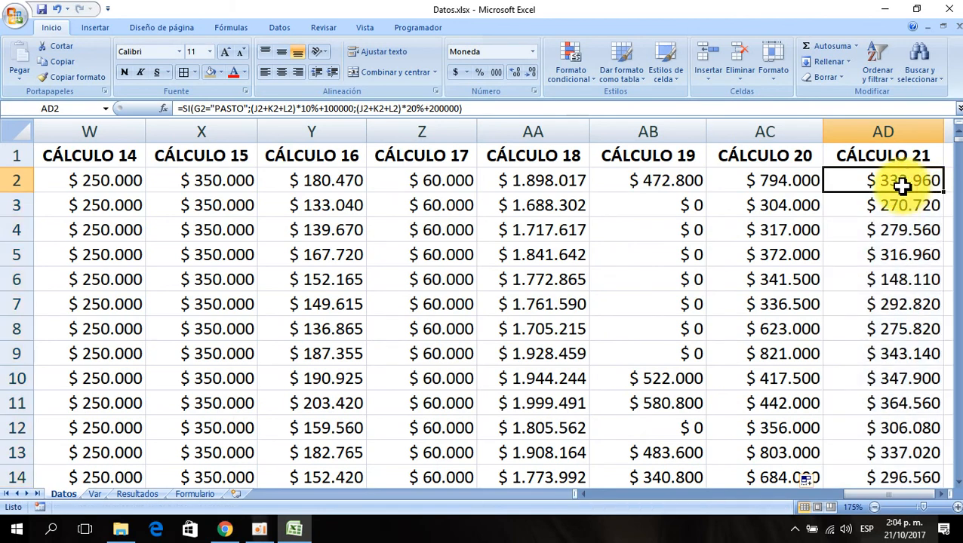
{"action": "key", "text": "Up"}
{"action": "key", "text": "Right"}
{"action": "key", "text": "Right"}
{"action": "key", "text": "Left"}
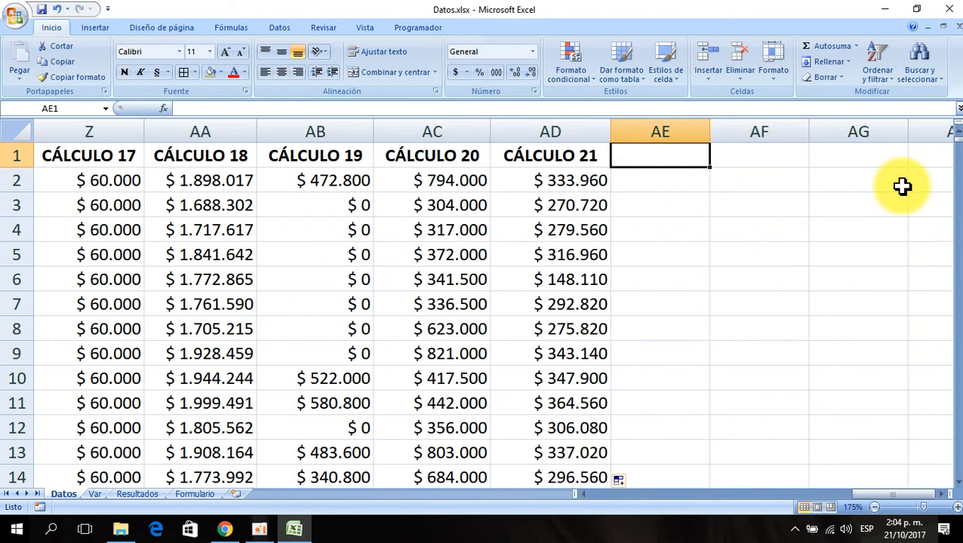
{"action": "key", "text": "Left"}
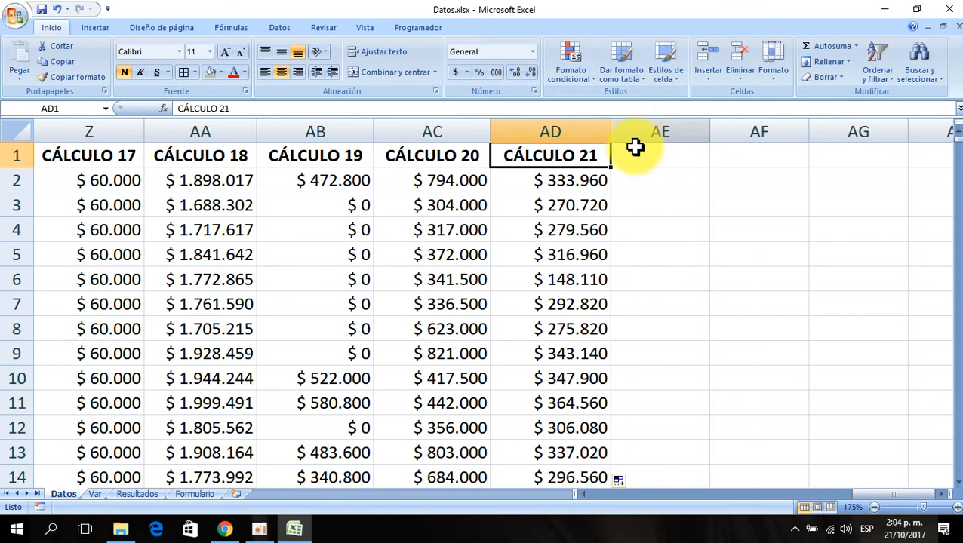
{"action": "left_click_drag", "start_coordinate": [614, 166], "coordinate": [668, 164]}
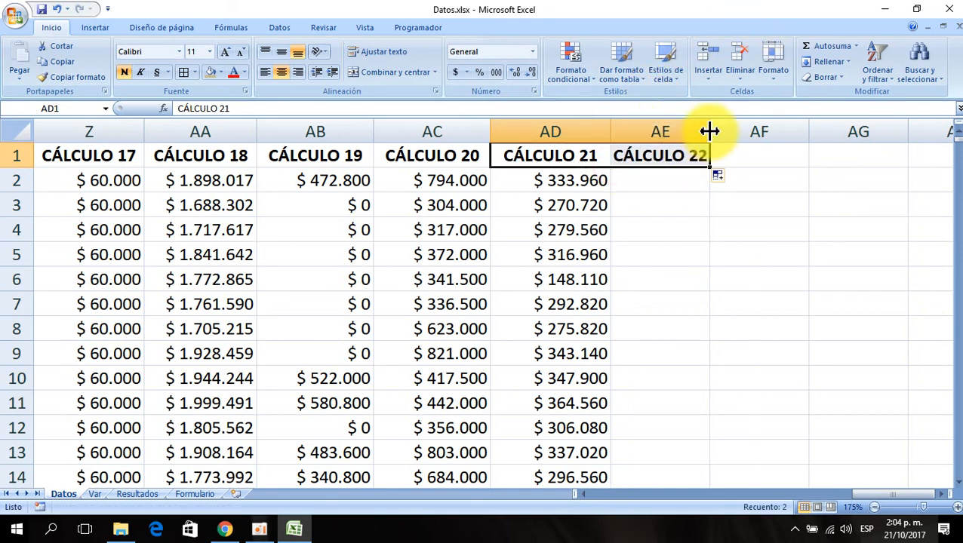
{"action": "left_click_drag", "start_coordinate": [709, 131], "coordinate": [731, 132]}
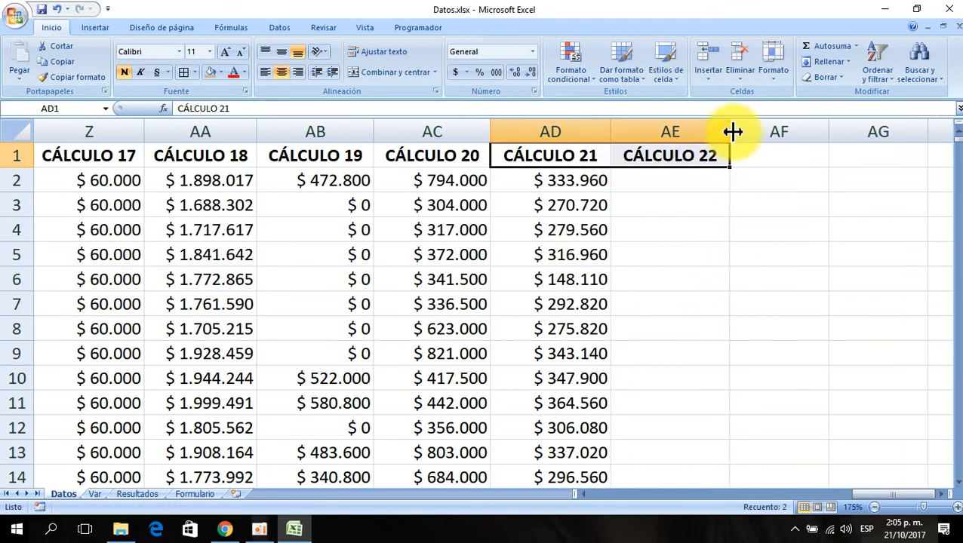
{"action": "left_click", "coordinate": [680, 174]}
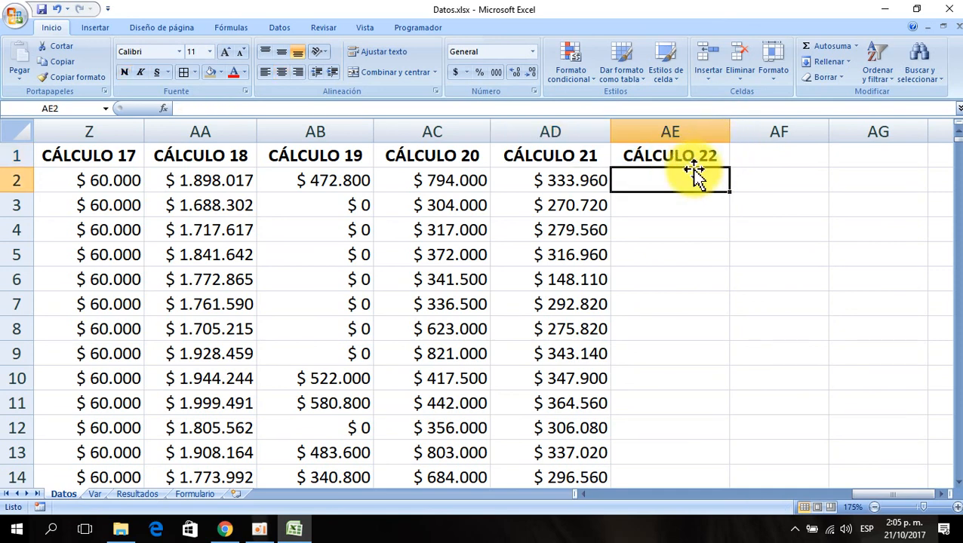
{"action": "key", "text": "Left"}
{"action": "key", "text": "Left"}
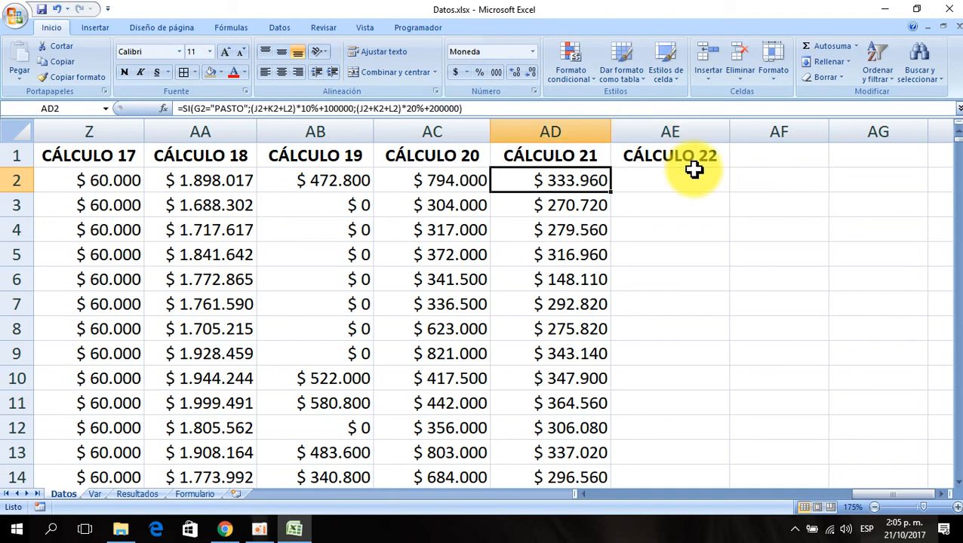
{"action": "key", "text": "Right"}
{"action": "key", "text": "Left"}
{"action": "key", "text": "Right"}
{"action": "key", "text": "Right"}
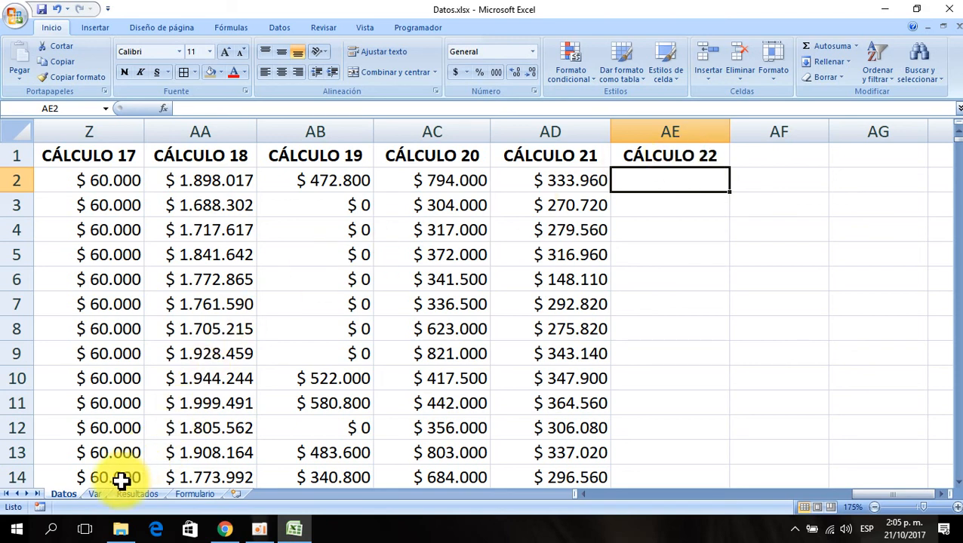
- On the Var sheet, copy the CÁLCULO 9 header cell into A10
{"action": "left_click", "coordinate": [96, 495]}
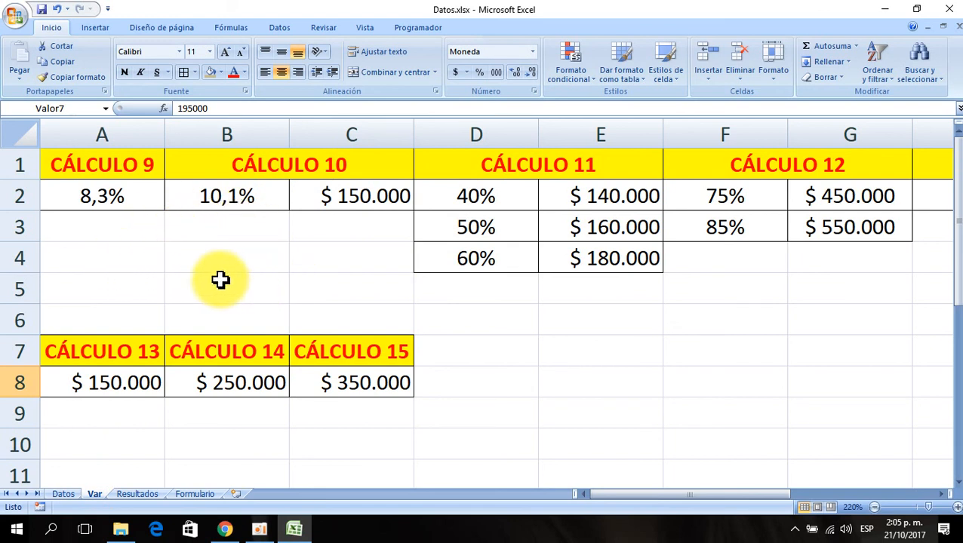
{"action": "left_click", "coordinate": [106, 249]}
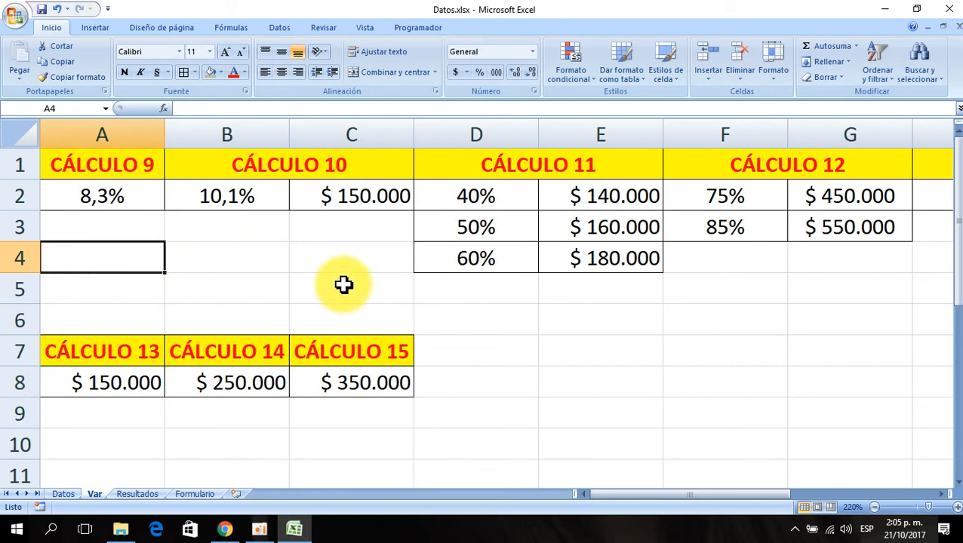
{"action": "key", "text": "Down"}
{"action": "key", "text": "Down"}
{"action": "key", "text": "Down"}
{"action": "key", "text": "Down"}
{"action": "key", "text": "Down"}
{"action": "key", "text": "Down"}
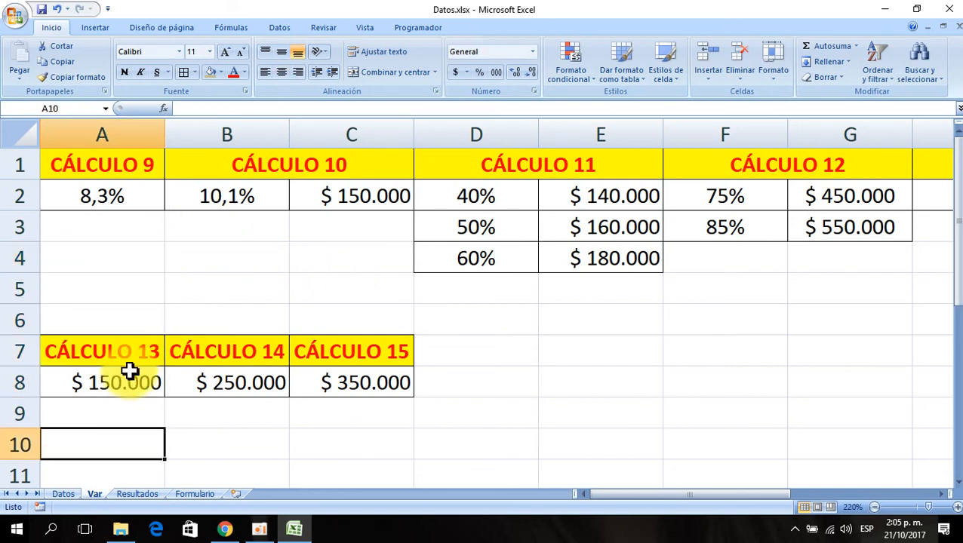
{"action": "left_click", "coordinate": [106, 155]}
{"action": "key", "text": "ctrl+c"}
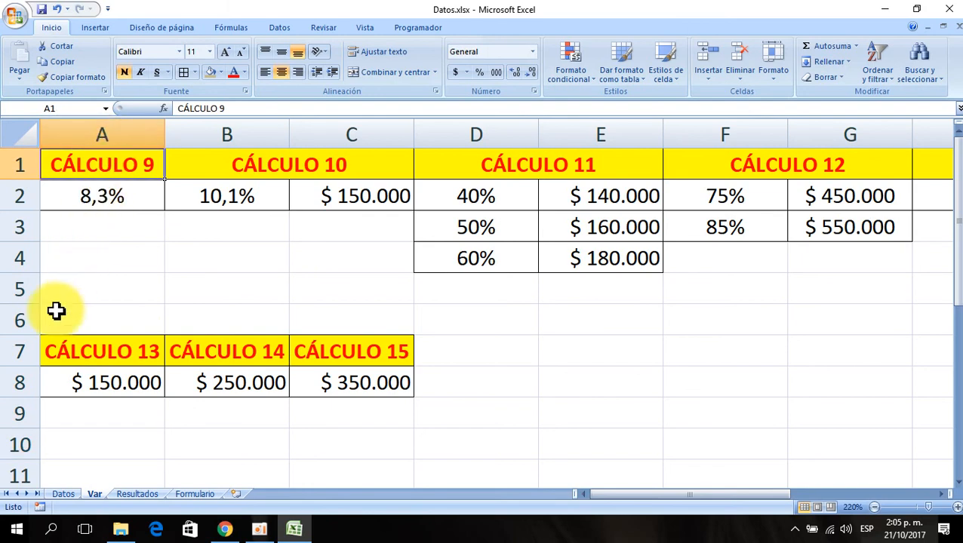
{"action": "left_click", "coordinate": [98, 444]}
{"action": "key", "text": "ctrl+v"}
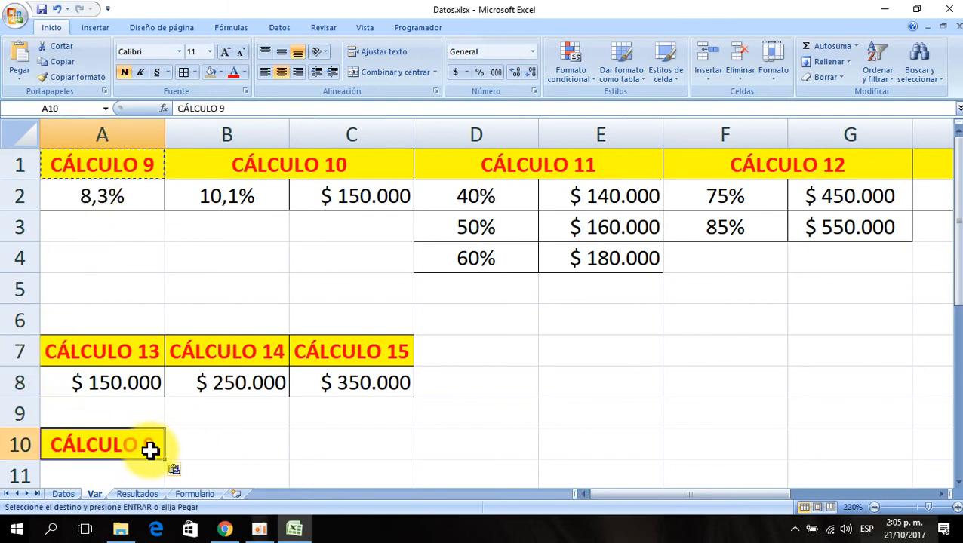
- Edit the copied header in Var cell A10 to read CÁLCULO 22
{"action": "left_click", "coordinate": [63, 493]}
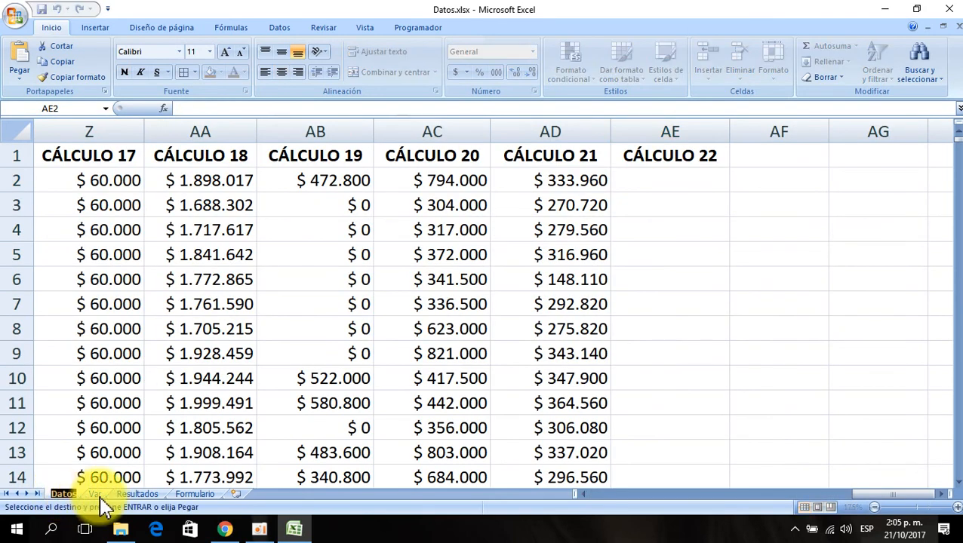
{"action": "left_click", "coordinate": [94, 494]}
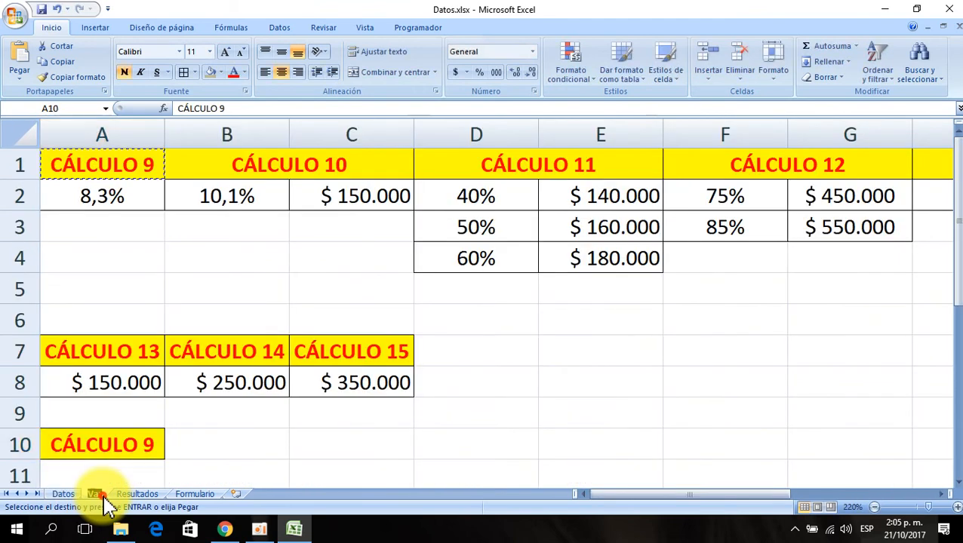
{"action": "double_click", "coordinate": [155, 445]}
{"action": "key", "text": "BackSpace"}
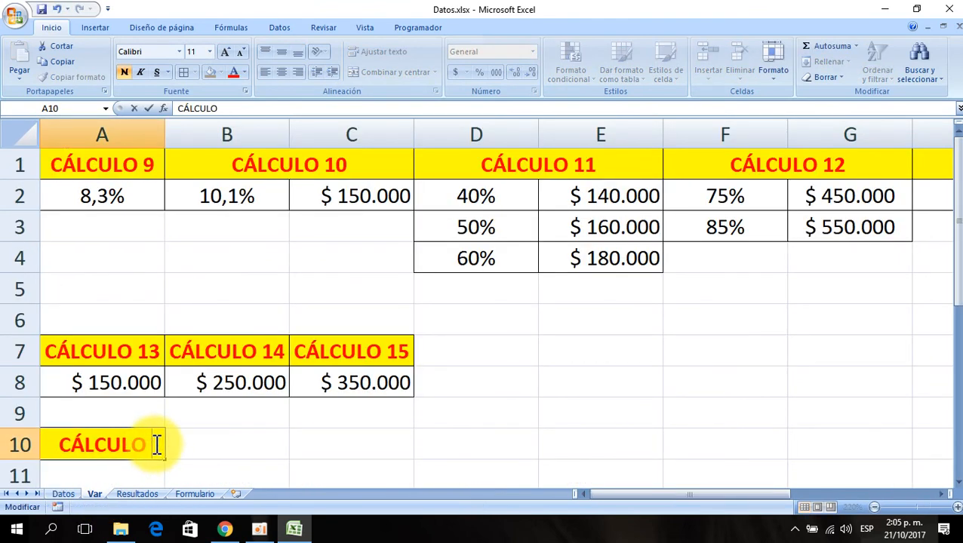
{"action": "type", "text": "22"}
{"action": "key", "text": "Return"}
- Return to the Datos sheet and move back along row 2 to review the first columns
{"action": "scroll", "coordinate": [181, 415], "scroll_direction": "down", "scroll_amount": 3}
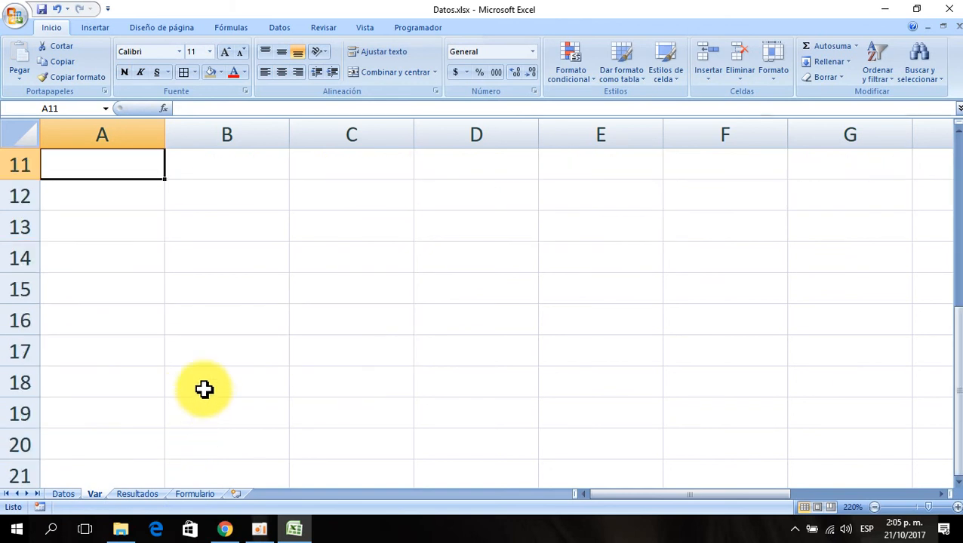
{"action": "scroll", "coordinate": [204, 389], "scroll_direction": "up", "scroll_amount": 1}
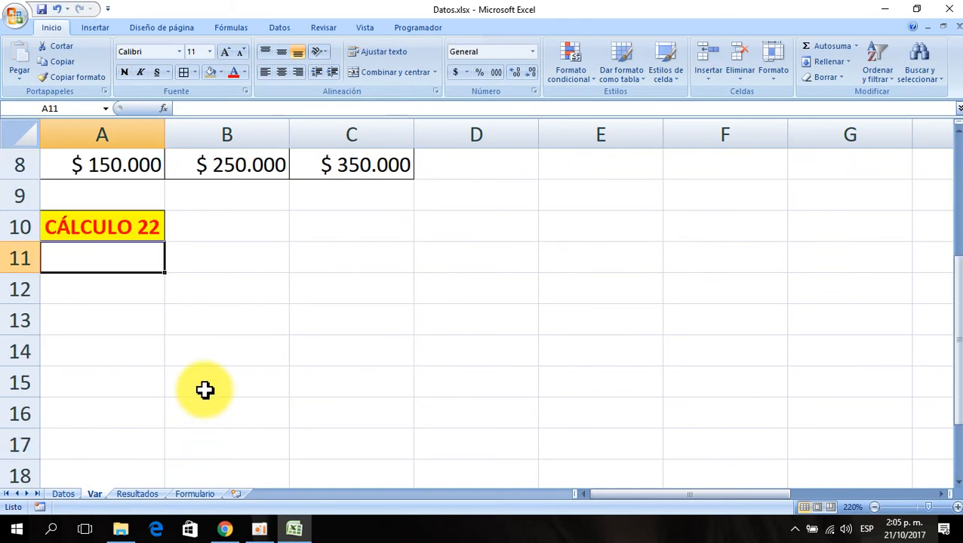
{"action": "left_click", "coordinate": [136, 220]}
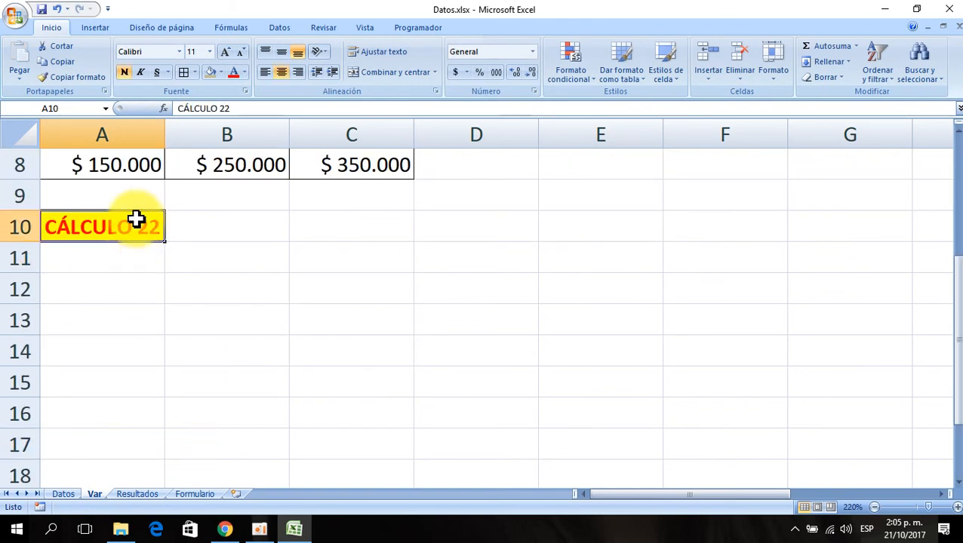
{"action": "left_click", "coordinate": [102, 264]}
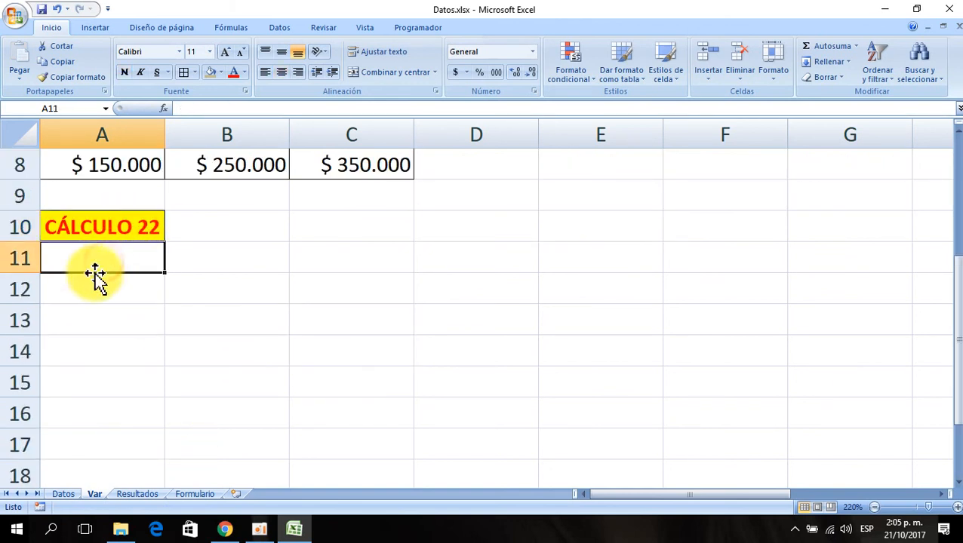
{"action": "left_click", "coordinate": [67, 494]}
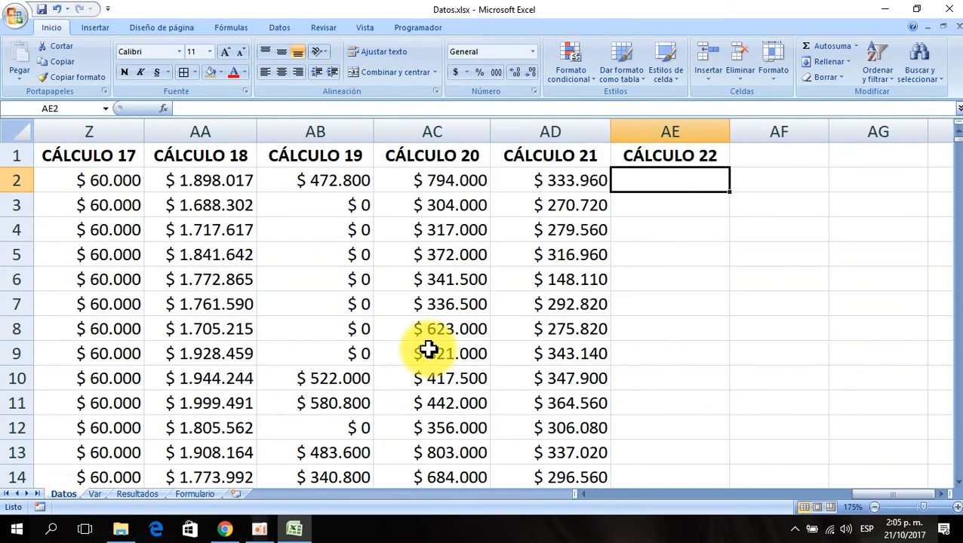
{"action": "key", "text": "Left"}
{"action": "key", "text": "Left"}
{"action": "key", "text": "Left"}
{"action": "key", "text": "Left"}
{"action": "key", "text": "Left"}
{"action": "key", "text": "Left"}
{"action": "key", "text": "Left"}
{"action": "key", "text": "Left"}
{"action": "key", "text": "Left"}
{"action": "key", "text": "Left"}
{"action": "key", "text": "Left"}
{"action": "key", "text": "Left"}
{"action": "key", "text": "Left"}
{"action": "key", "text": "Left"}
{"action": "key", "text": "Left"}
{"action": "key", "text": "Left"}
{"action": "key", "text": "Left"}
{"action": "key", "text": "Left"}
{"action": "key", "text": "Left"}
{"action": "key", "text": "Left"}
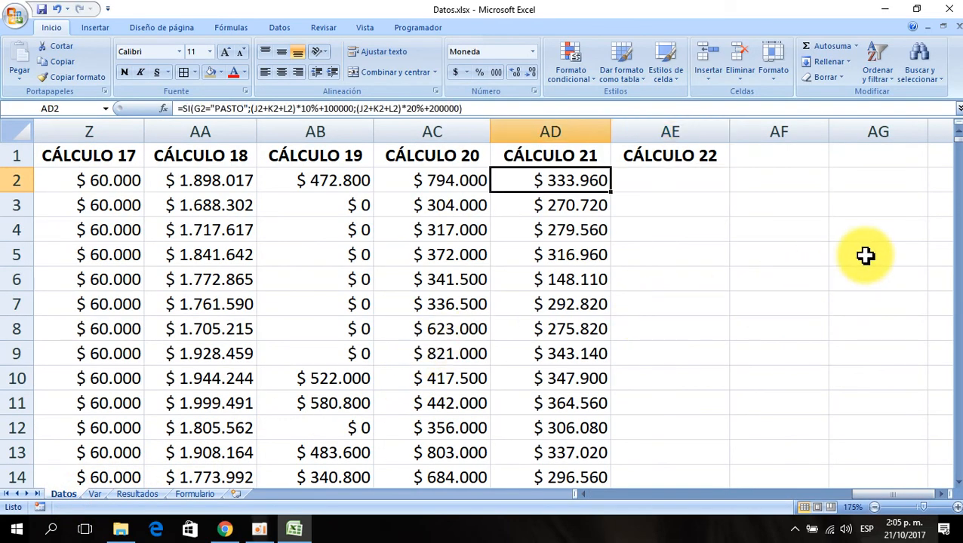
{"action": "key", "text": "Left"}
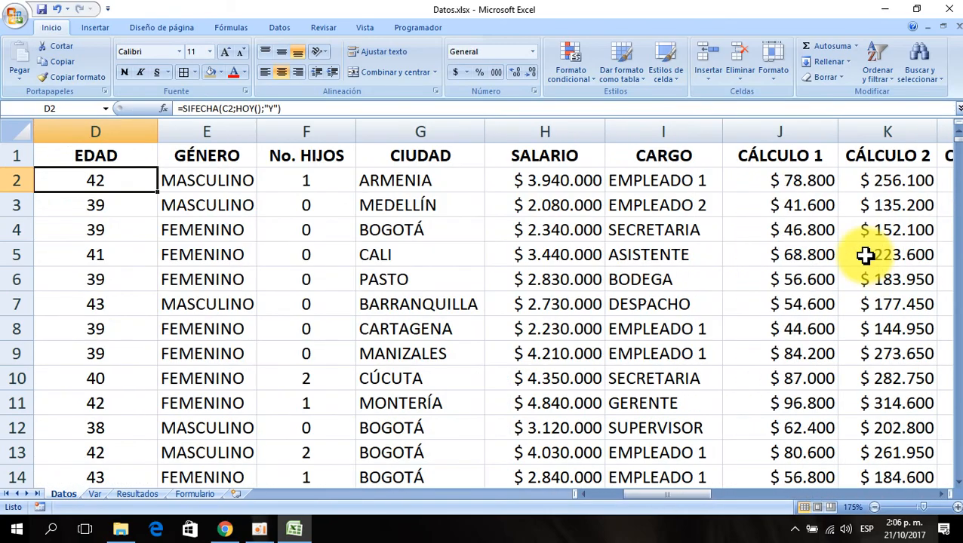
{"action": "key", "text": "Left"}
{"action": "key", "text": "Left"}
{"action": "key", "text": "Right"}
{"action": "key", "text": "Right"}
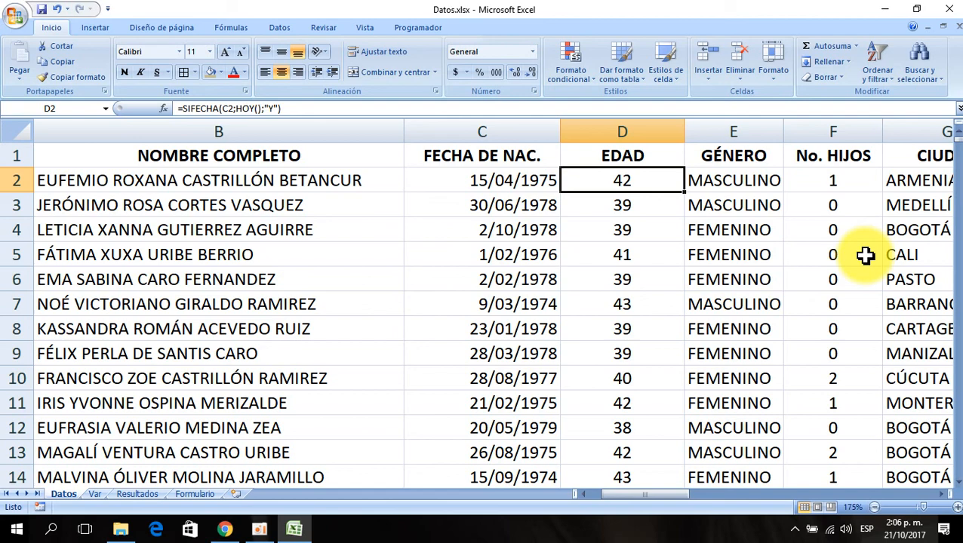
- Move along row 2 across the Datos columns to CÁLCULO 22 and inspect the CÁLCULO 21 formula
{"action": "key", "text": "Right"}
{"action": "key", "text": "Right"}
{"action": "key", "text": "Right"}
{"action": "key", "text": "Right"}
{"action": "key", "text": "Right"}
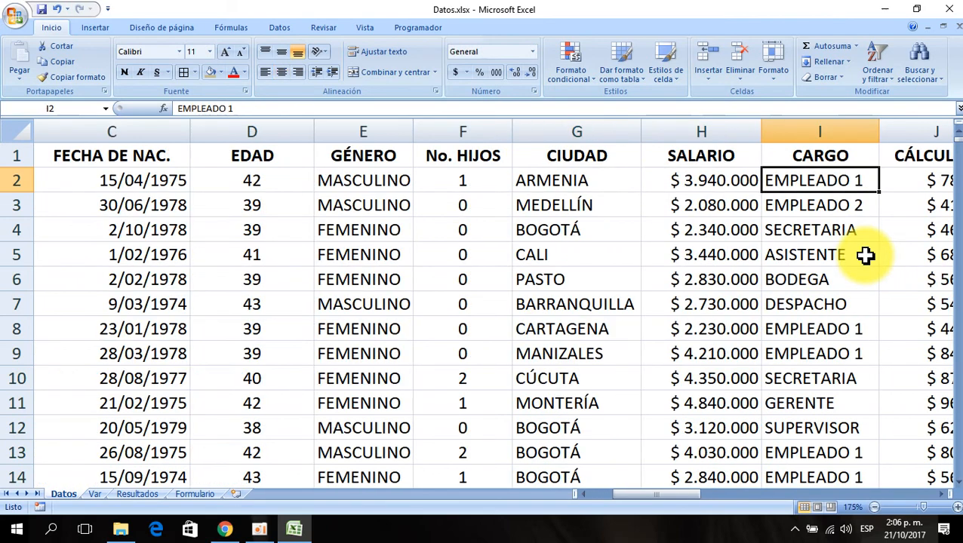
{"action": "key", "text": "Right"}
{"action": "key", "text": "Right"}
{"action": "key", "text": "Right"}
{"action": "key", "text": "Right"}
{"action": "key", "text": "Left"}
{"action": "key", "text": "Left"}
{"action": "key", "text": "Left"}
{"action": "key", "text": "Left"}
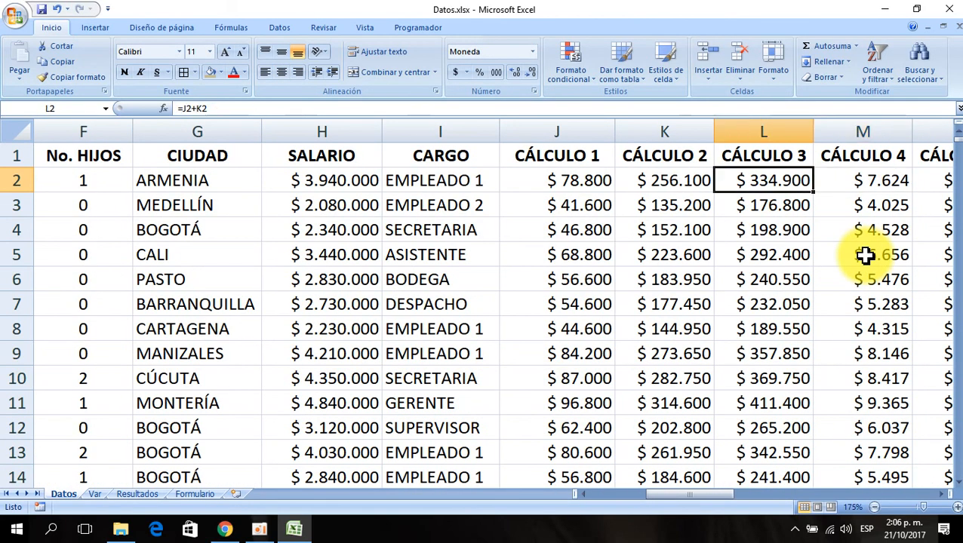
{"action": "key", "text": "Left"}
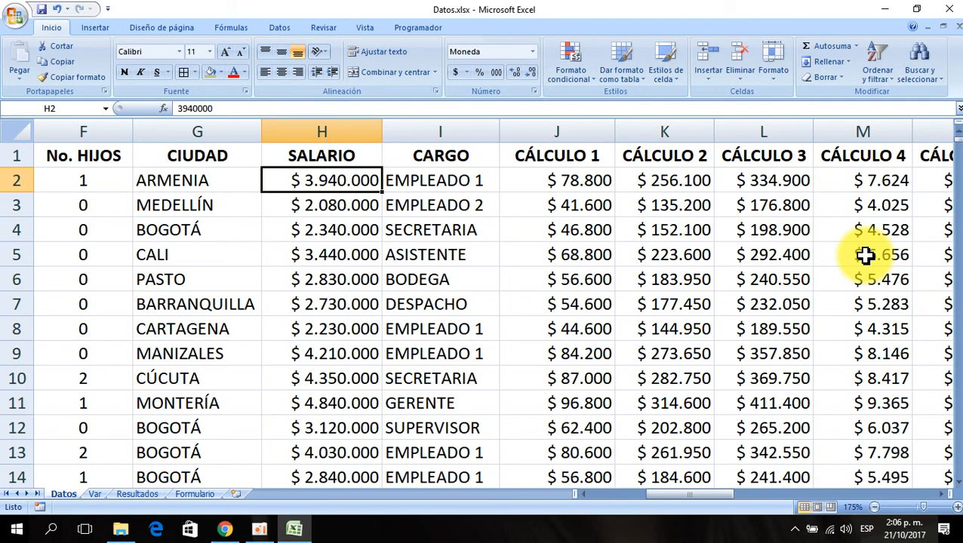
{"action": "key", "text": "Left"}
{"action": "key", "text": "Left"}
{"action": "key", "text": "Left"}
{"action": "key", "text": "Left"}
{"action": "key", "text": "Left"}
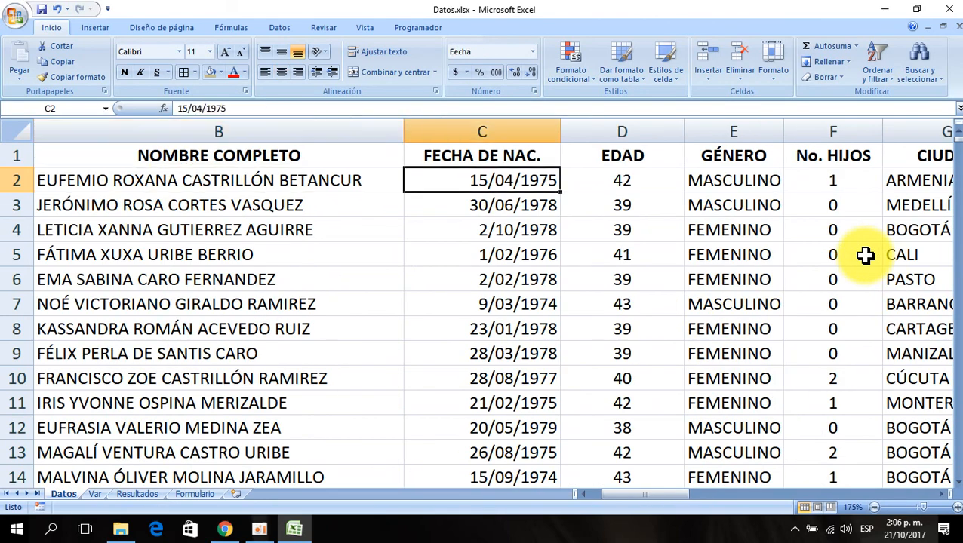
{"action": "key", "text": "Right"}
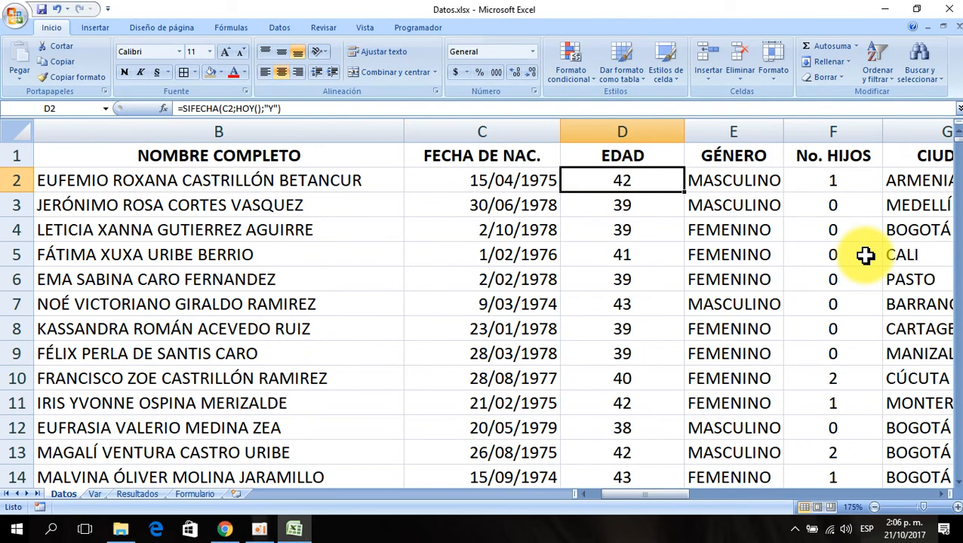
{"action": "key", "text": "ctrl+Right"}
{"action": "key", "text": "Right"}
{"action": "key", "text": "Right"}
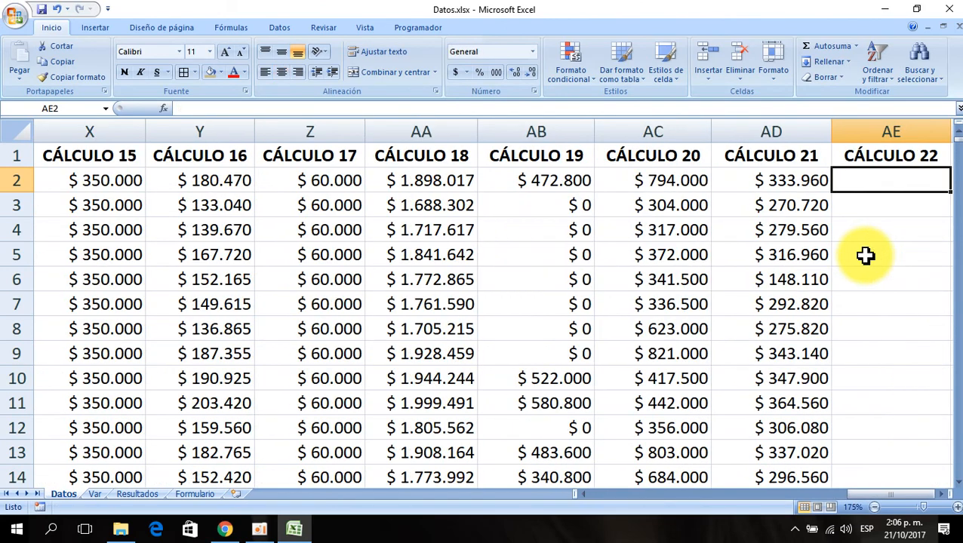
{"action": "left_click", "coordinate": [778, 185]}
{"action": "left_click", "coordinate": [684, 182]}
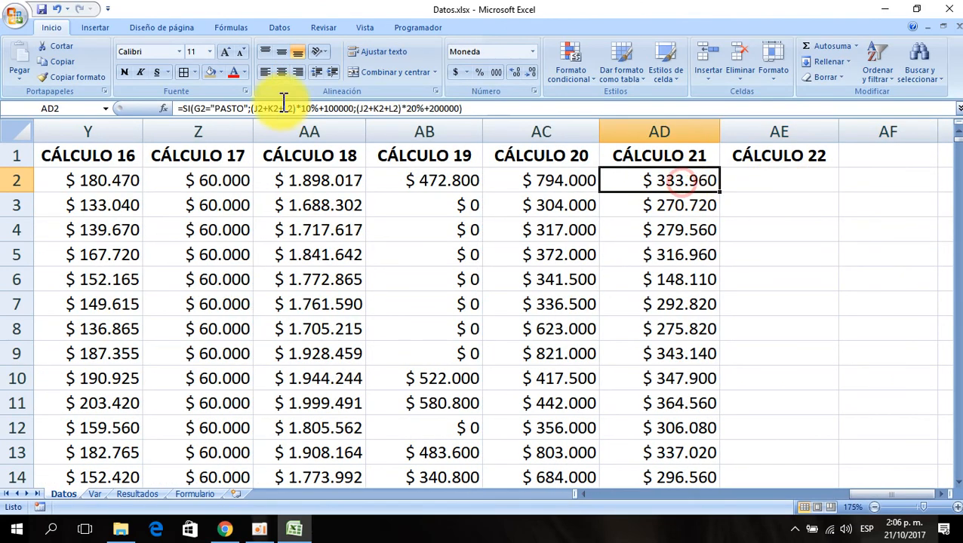
{"action": "left_click", "coordinate": [96, 81]}
{"action": "left_click", "coordinate": [757, 185]}
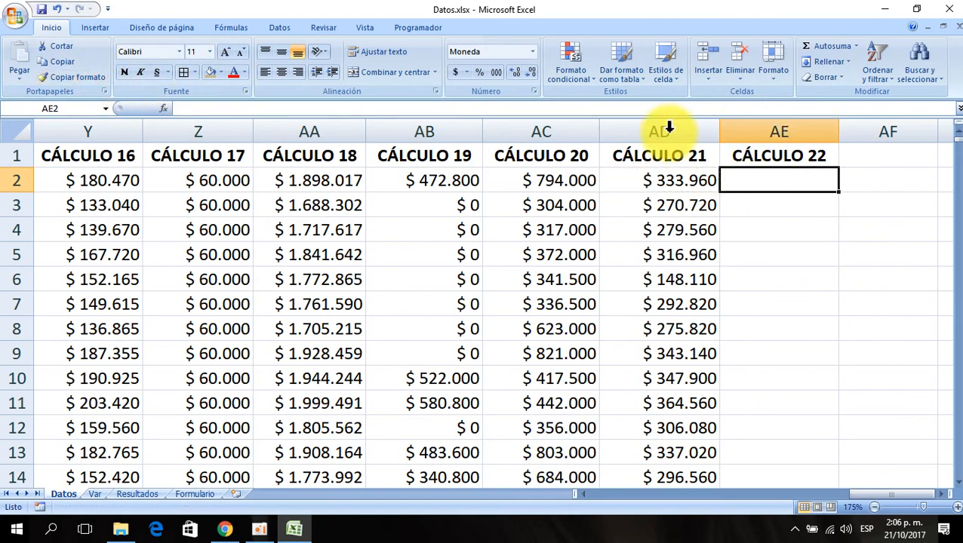
- On the Var sheet, enter 40% and 50% below the CÁLCULO 22 header in A11 and A12
{"action": "left_click", "coordinate": [97, 496]}
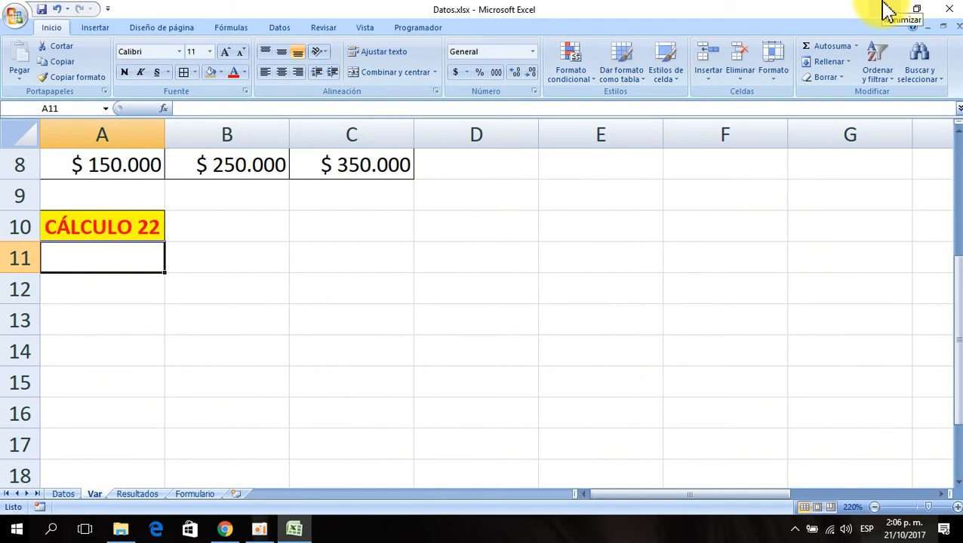
{"action": "type", "text": "40"}
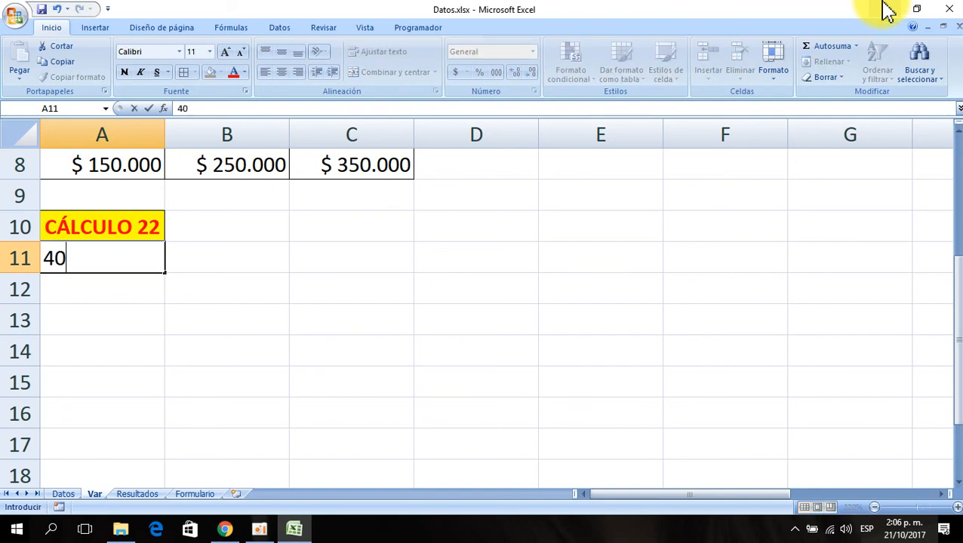
{"action": "type", "text": "%"}
{"action": "key", "text": "Return"}
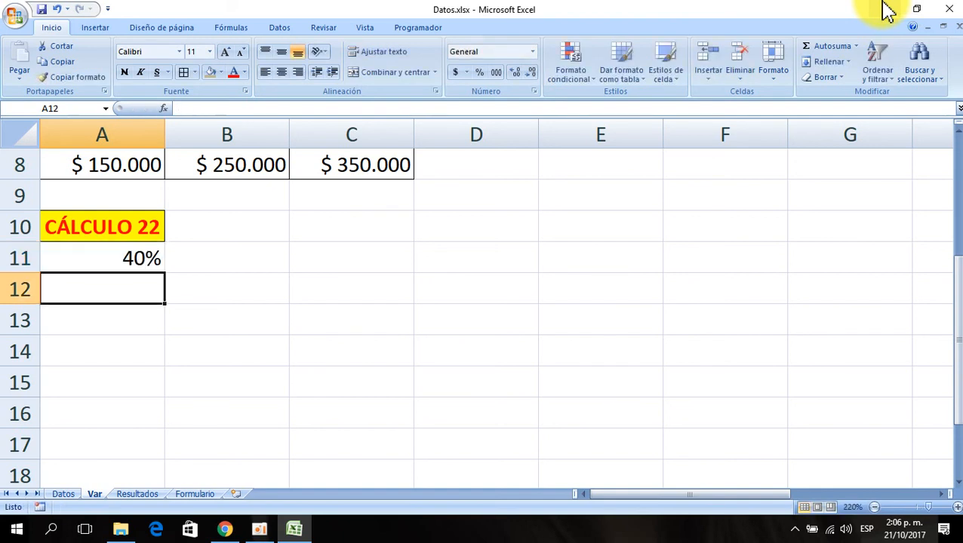
{"action": "type", "text": "50"}
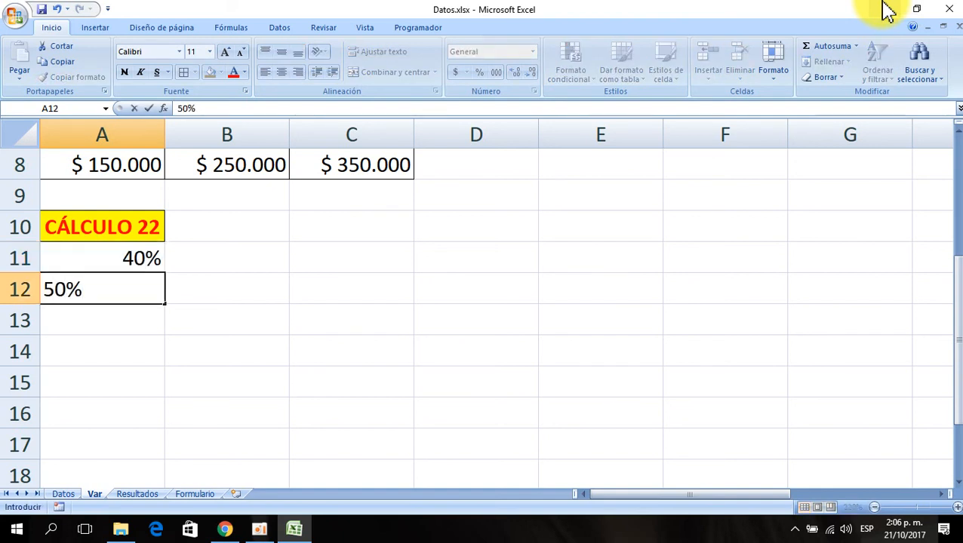
{"action": "key", "text": "Return"}
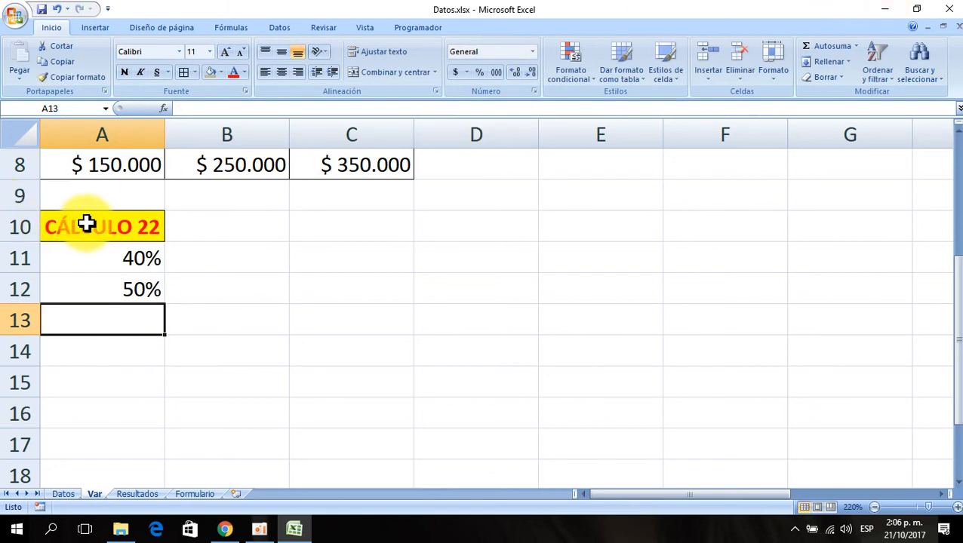
- Center-align the CÁLCULO 22 header and its two percentage cells on the Var sheet
{"action": "left_click_drag", "start_coordinate": [86, 225], "coordinate": [117, 280]}
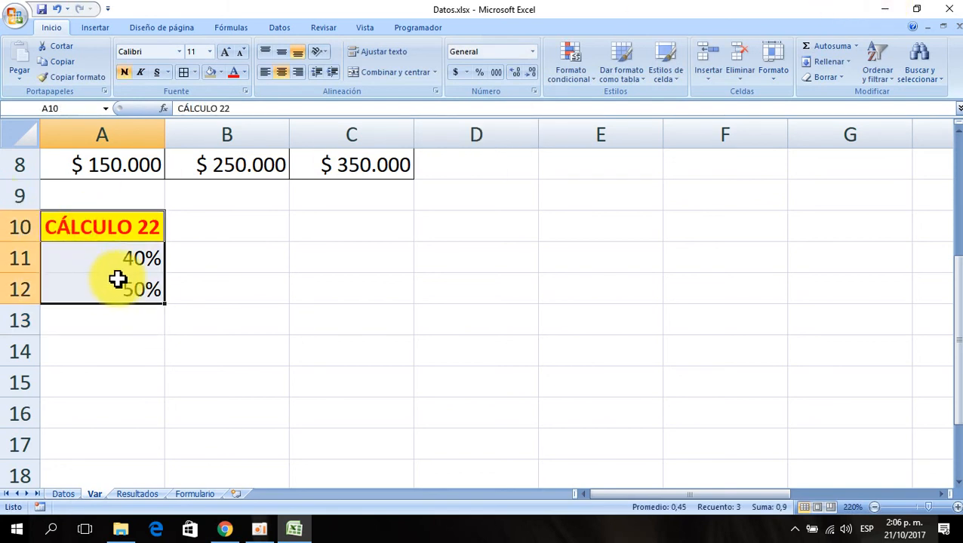
{"action": "left_click", "coordinate": [282, 73]}
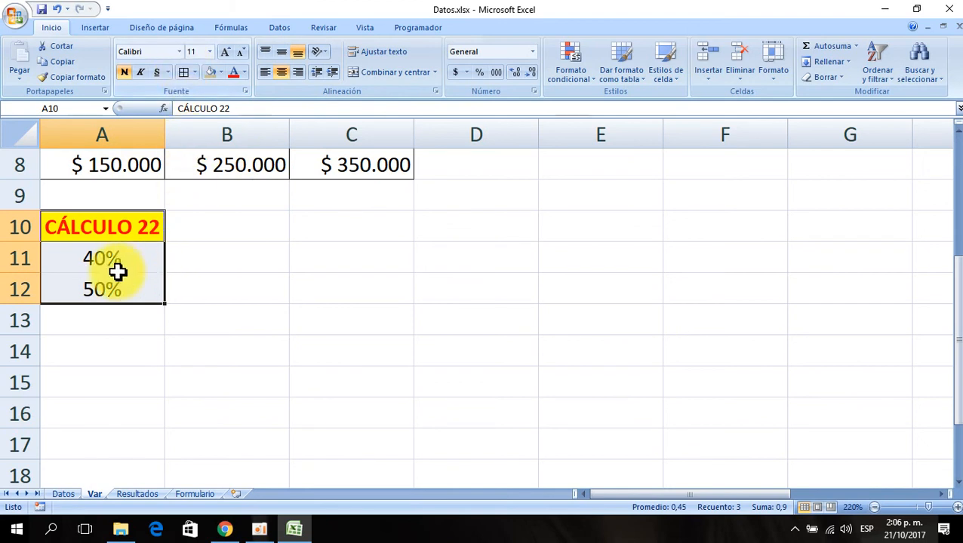
{"action": "left_click", "coordinate": [75, 258]}
{"action": "left_click", "coordinate": [105, 290]}
{"action": "left_click", "coordinate": [113, 257]}
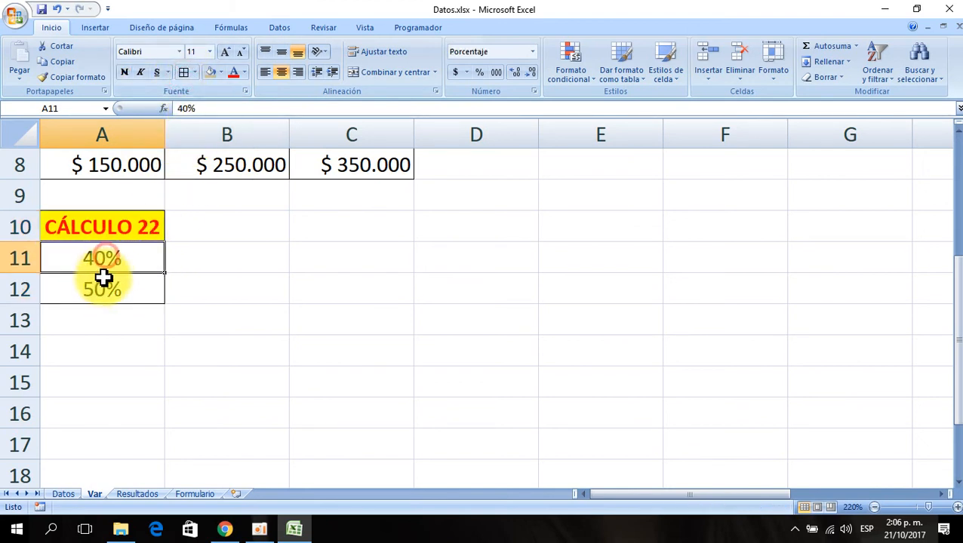
{"action": "left_click", "coordinate": [103, 283]}
{"action": "left_click", "coordinate": [121, 257]}
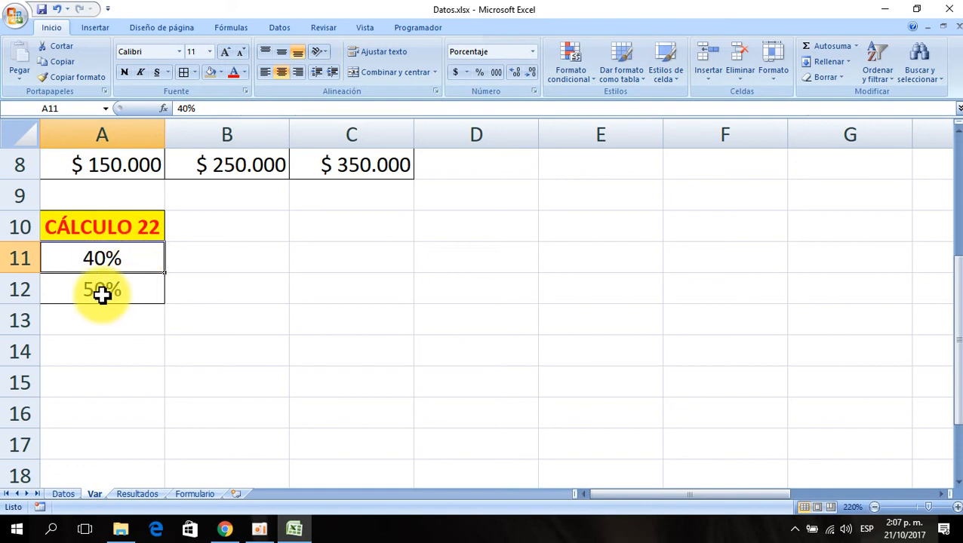
{"action": "left_click", "coordinate": [65, 494]}
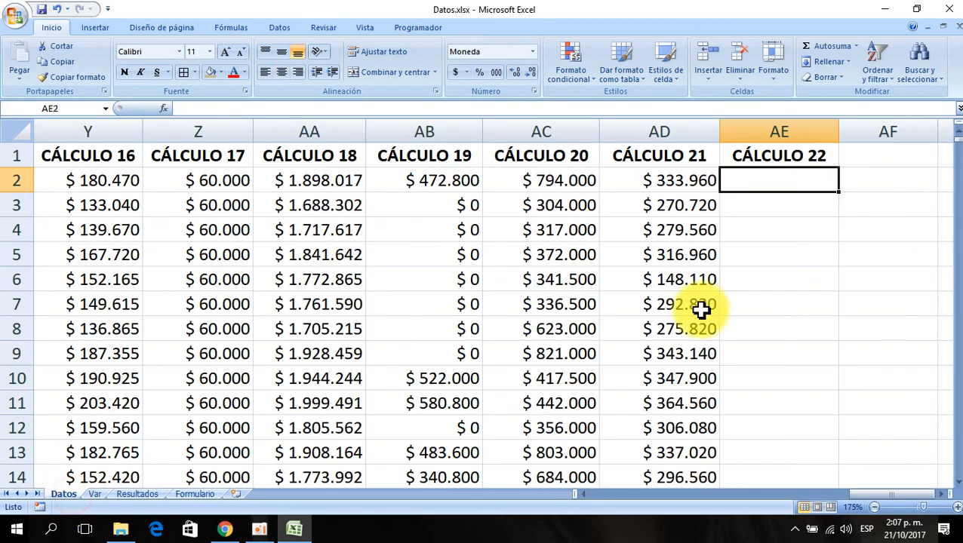
{"action": "left_click", "coordinate": [166, 109]}
{"action": "left_click", "coordinate": [445, 310]}
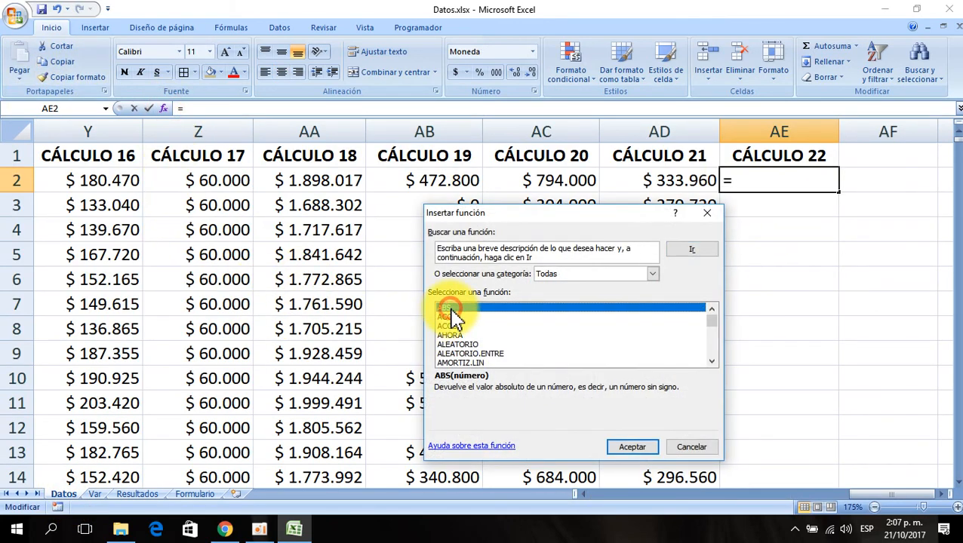
{"action": "type", "text": "si"}
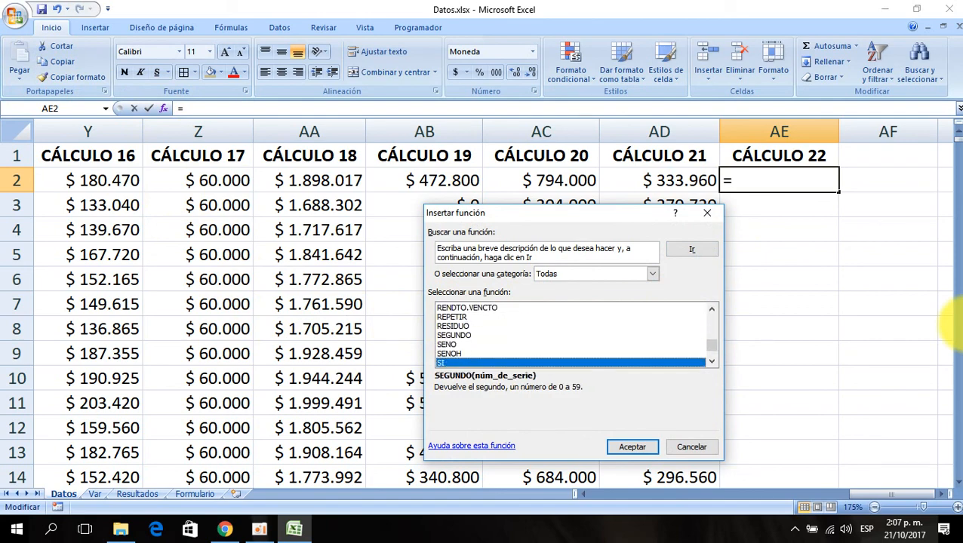
{"action": "left_click", "coordinate": [628, 445]}
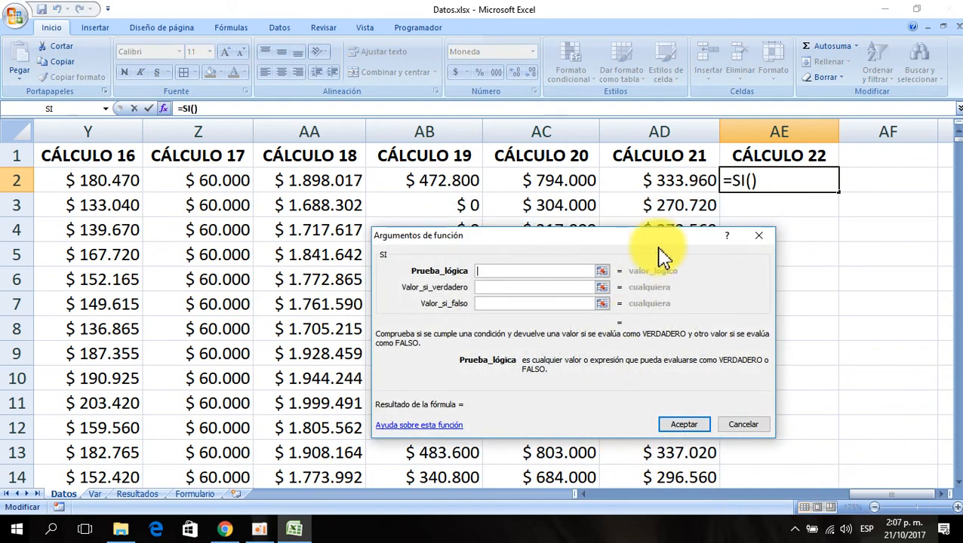
{"action": "left_click", "coordinate": [280, 172]}
{"action": "key", "text": "Left"}
{"action": "key", "text": "Left"}
{"action": "key", "text": "Left"}
{"action": "key", "text": "Left"}
{"action": "key", "text": "Left"}
{"action": "key", "text": "Left"}
{"action": "key", "text": "Left"}
{"action": "key", "text": "Left"}
{"action": "key", "text": "Left"}
{"action": "key", "text": "Left"}
{"action": "key", "text": "Left"}
{"action": "key", "text": "Left"}
{"action": "key", "text": "Left"}
{"action": "key", "text": "Left"}
{"action": "key", "text": "Left"}
{"action": "key", "text": "Left"}
{"action": "key", "text": "Left"}
{"action": "key", "text": "Left"}
{"action": "key", "text": "Left"}
{"action": "key", "text": "Left"}
{"action": "key", "text": "Left"}
{"action": "key", "text": "Left"}
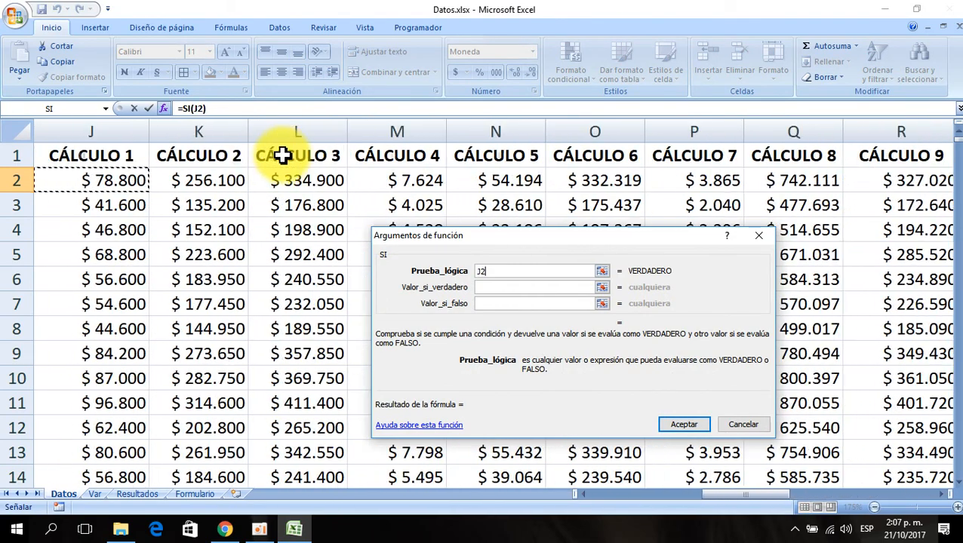
{"action": "left_click", "coordinate": [768, 185]}
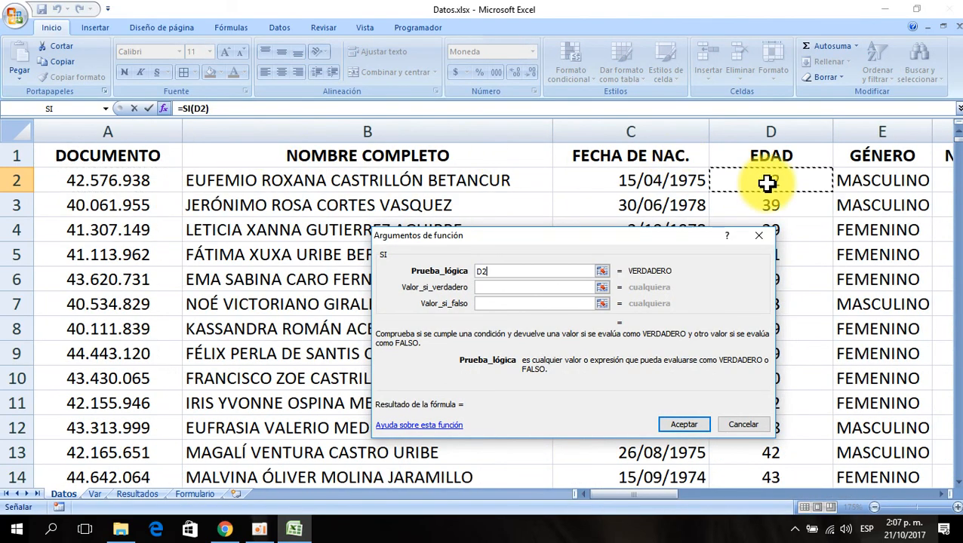
{"action": "type", "text": ">=40"}
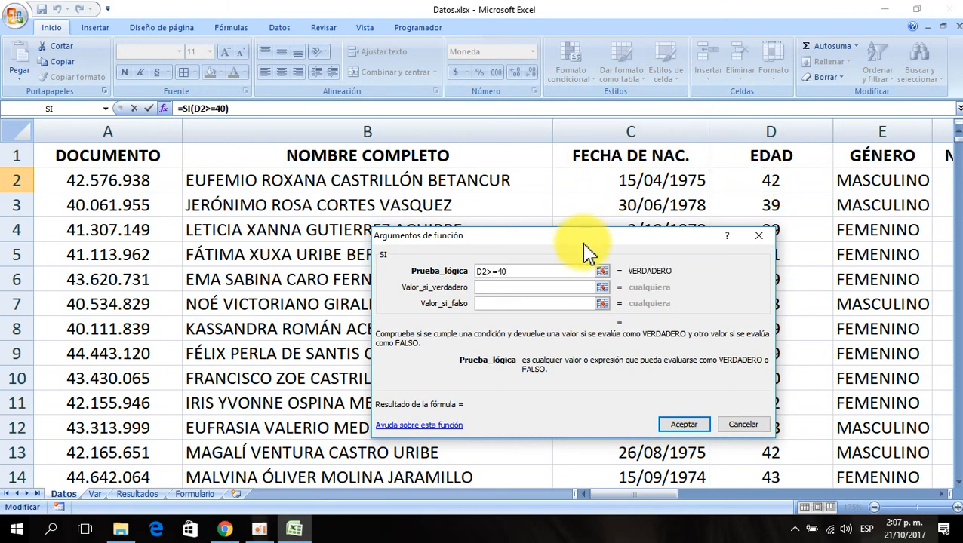
{"action": "left_click", "coordinate": [742, 426]}
- Enter 40 in Var cell A13 under the percentages and center it
{"action": "left_click", "coordinate": [94, 493]}
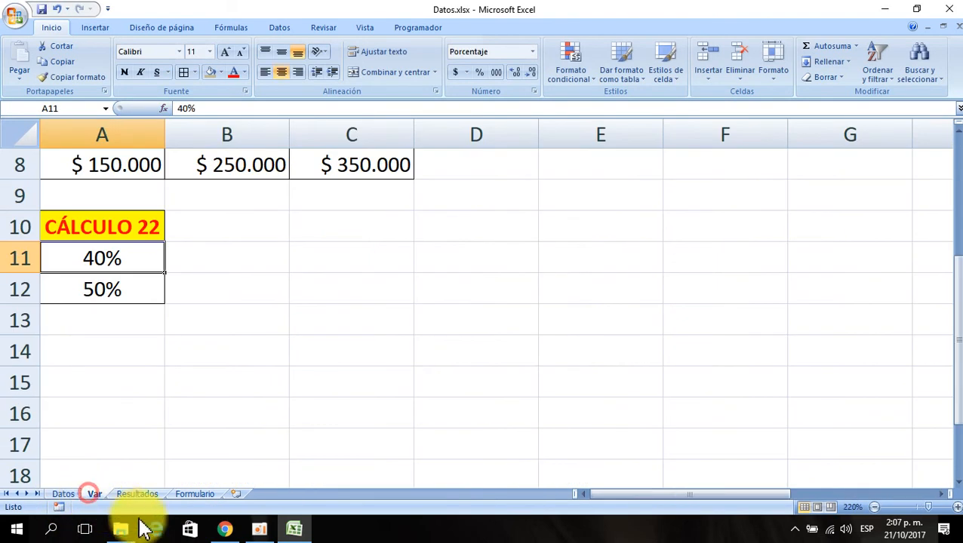
{"action": "left_click", "coordinate": [113, 323]}
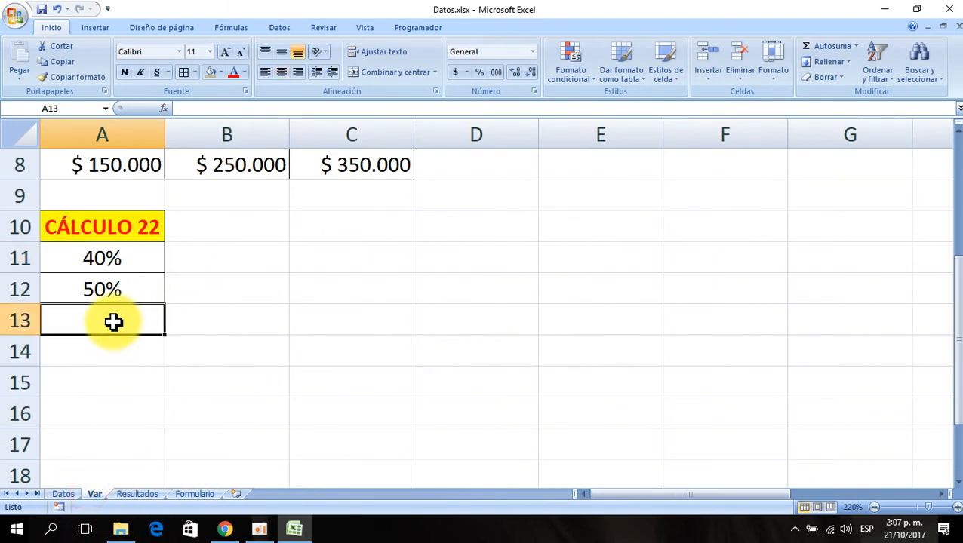
{"action": "type", "text": "40"}
{"action": "key", "text": "Return"}
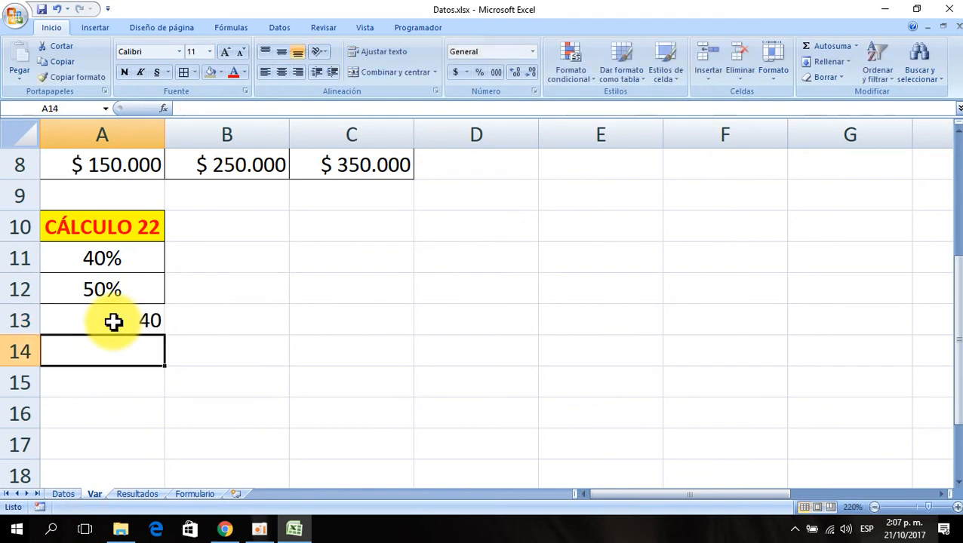
{"action": "left_click", "coordinate": [114, 320]}
{"action": "left_click", "coordinate": [281, 73]}
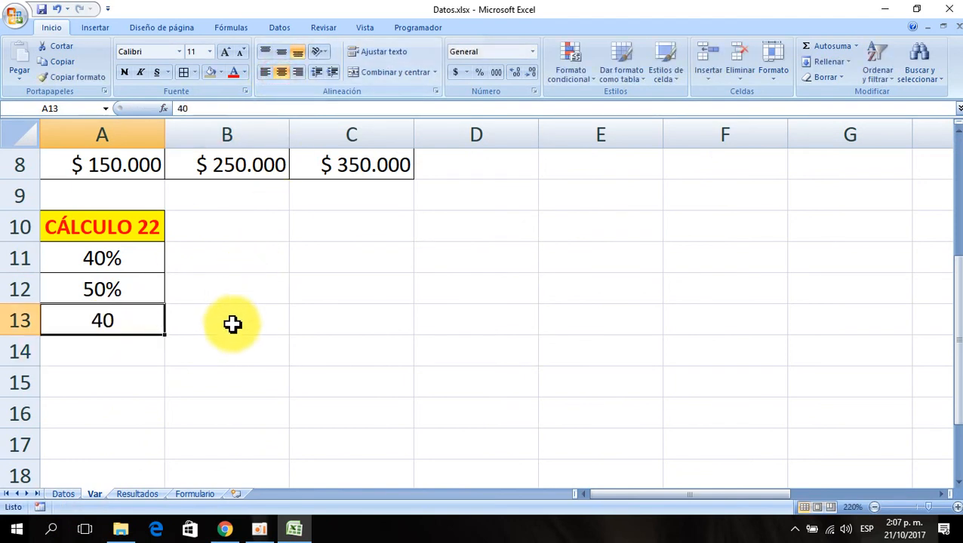
{"action": "left_click", "coordinate": [180, 421]}
- In Datos cell AE2, start a SI formula with the logical test D2>=Var!$A$13
{"action": "left_click", "coordinate": [64, 495]}
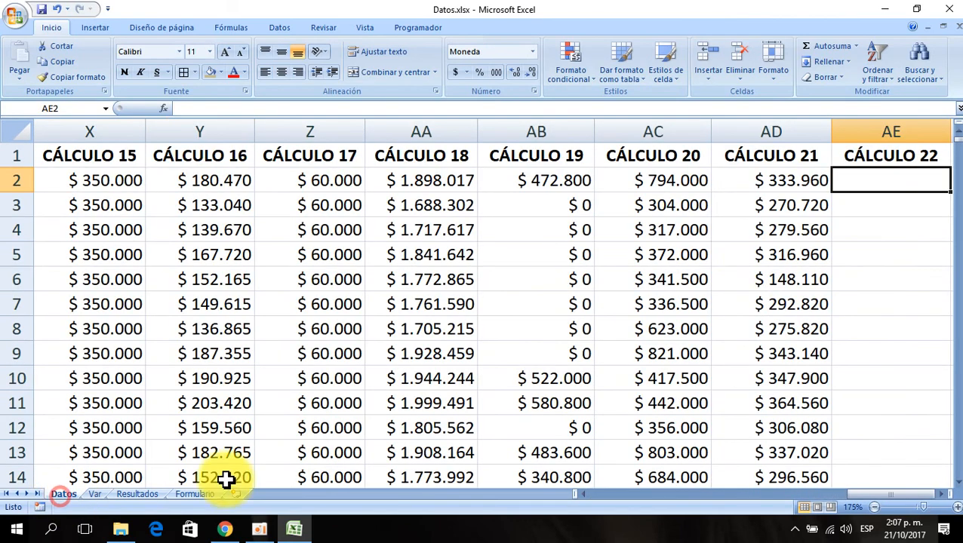
{"action": "left_click", "coordinate": [163, 109]}
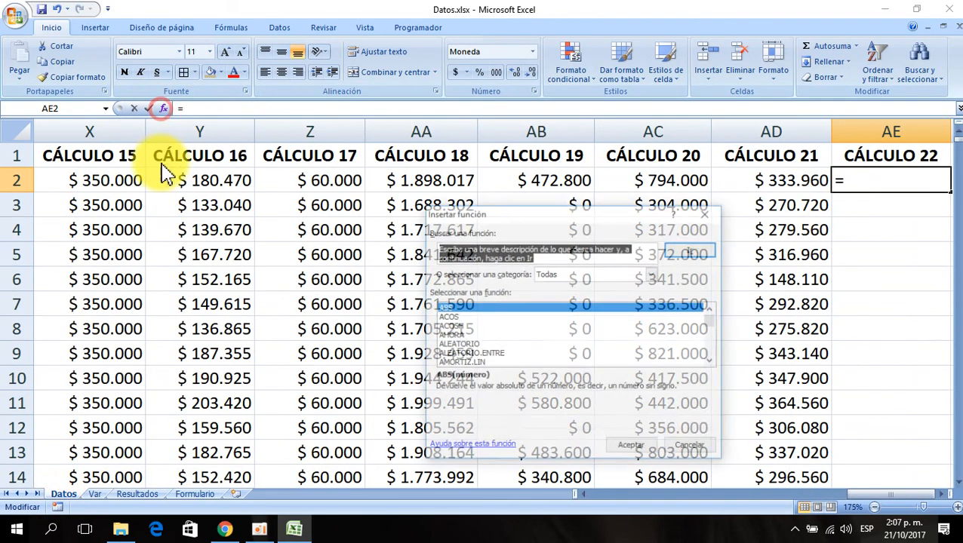
{"action": "left_click", "coordinate": [509, 310]}
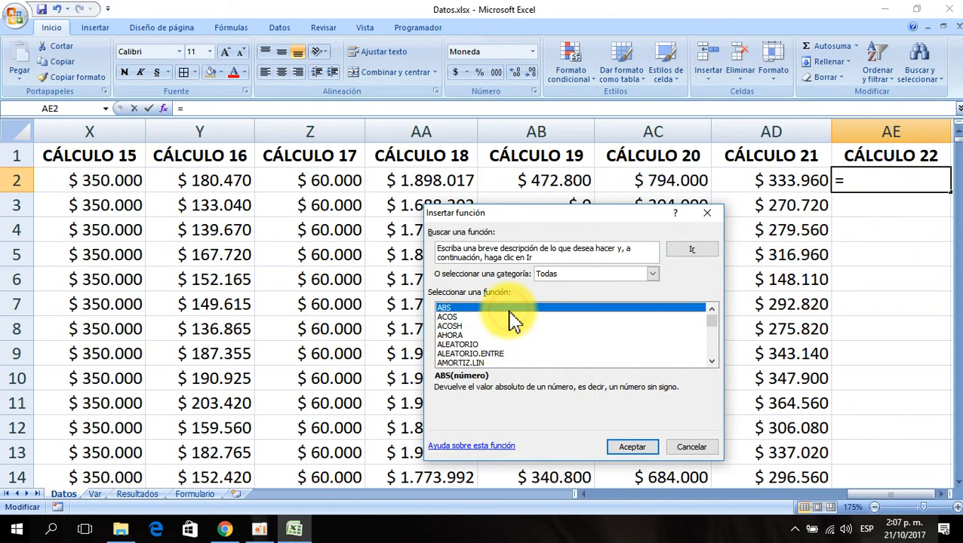
{"action": "type", "text": "si"}
{"action": "left_click", "coordinate": [634, 448]}
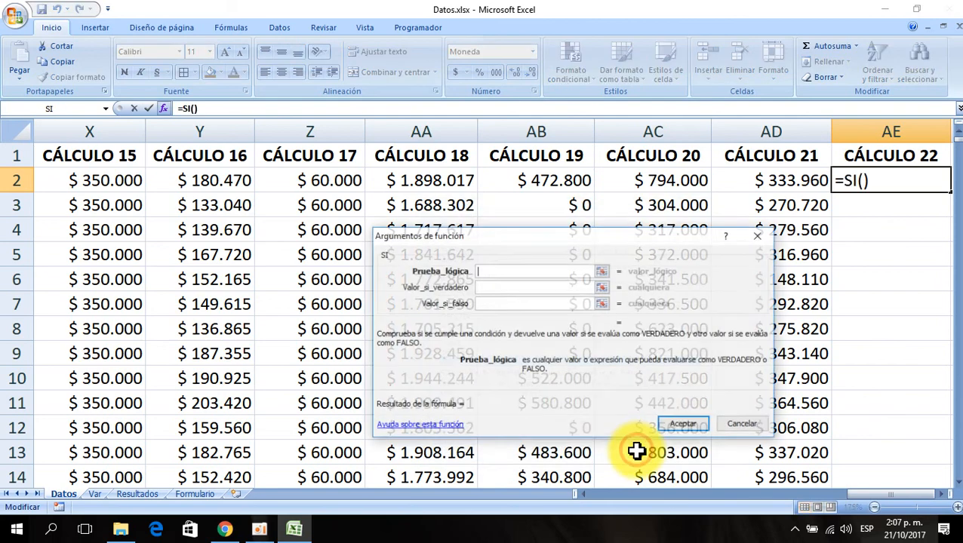
{"action": "left_click", "coordinate": [221, 187]}
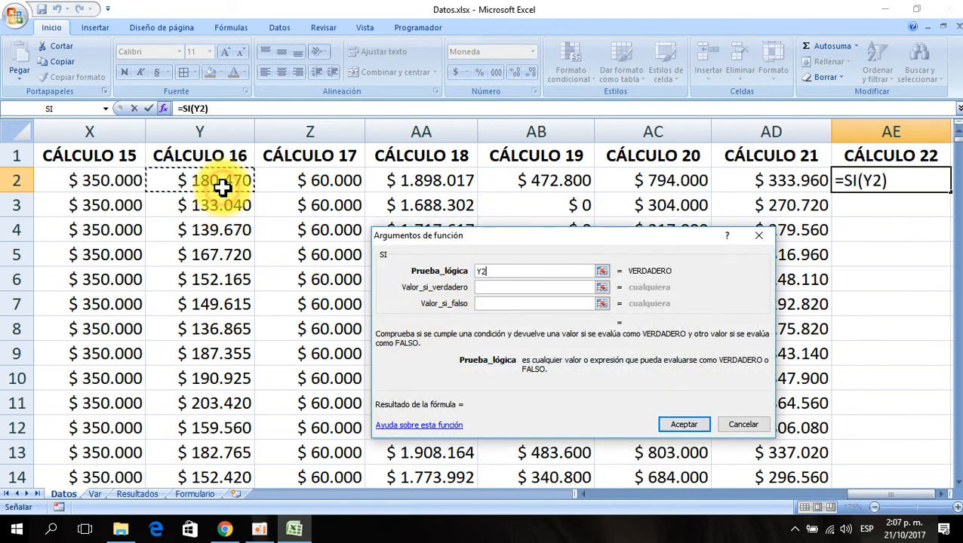
{"action": "key", "text": "ctrl+Left"}
{"action": "key", "text": "Right"}
{"action": "key", "text": "Right"}
{"action": "key", "text": "Right"}
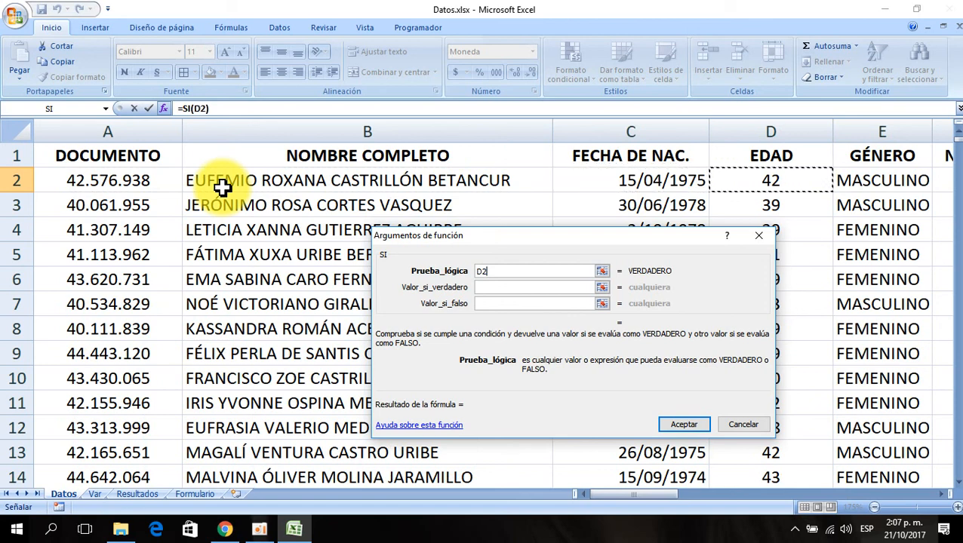
{"action": "type", "text": ">="}
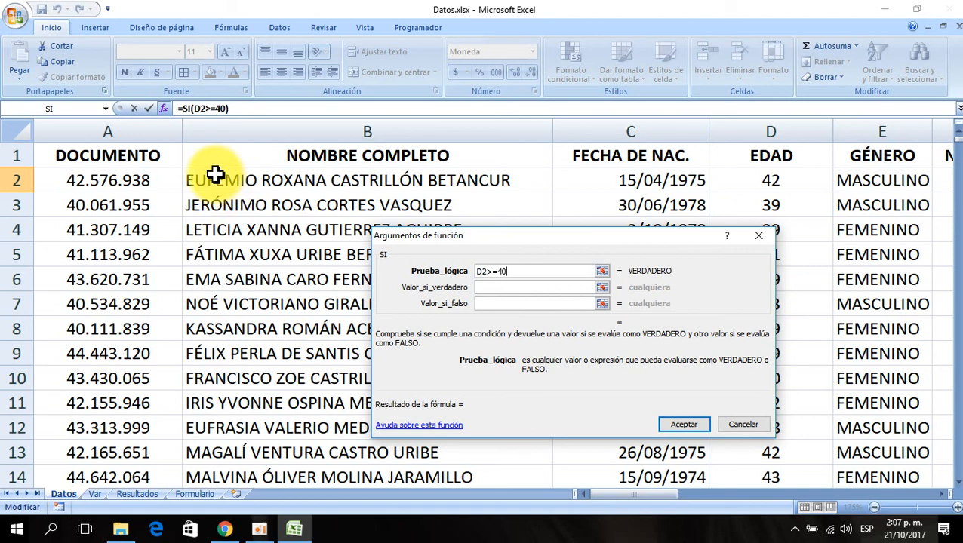
{"action": "left_click", "coordinate": [94, 495]}
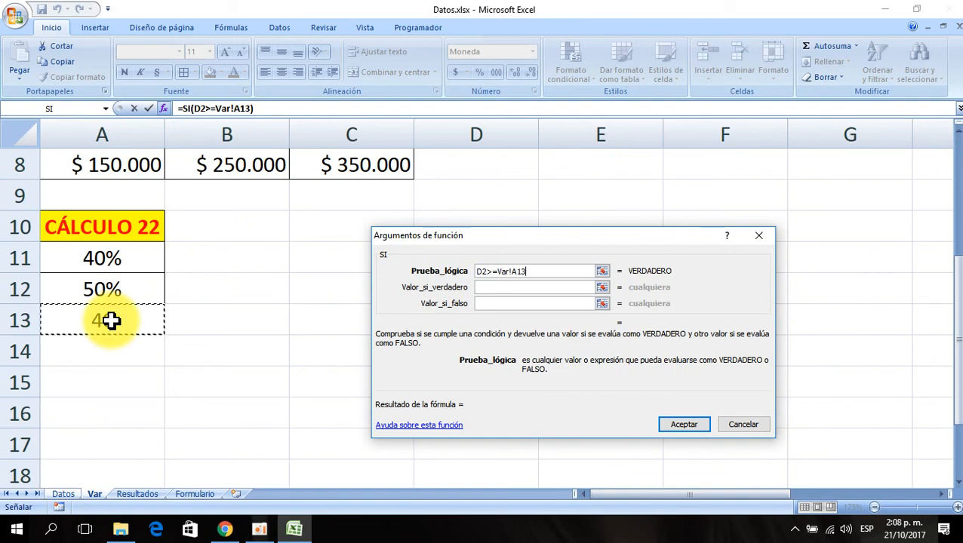
{"action": "key", "text": "F4"}
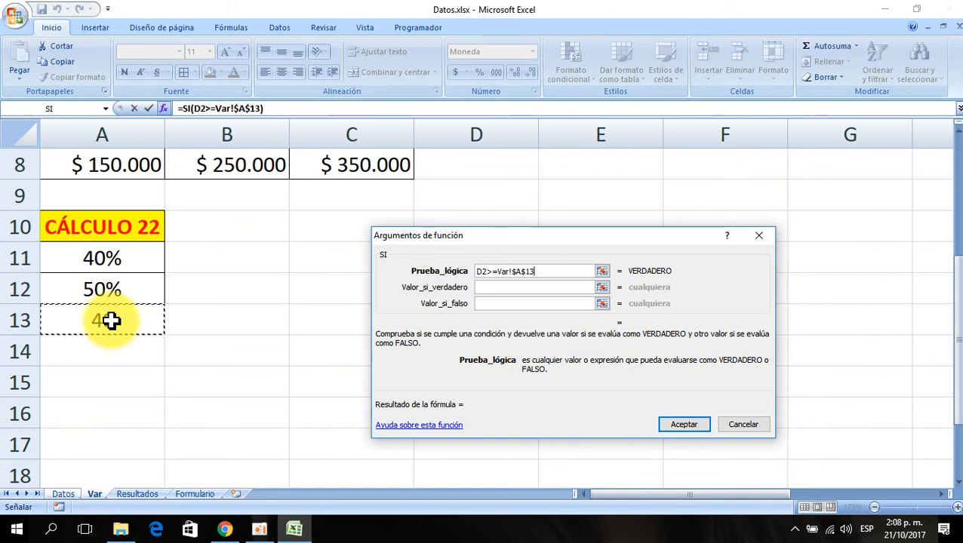
- Set the SI value-if-true argument to H2*Var!$A$11
{"action": "left_click", "coordinate": [490, 287]}
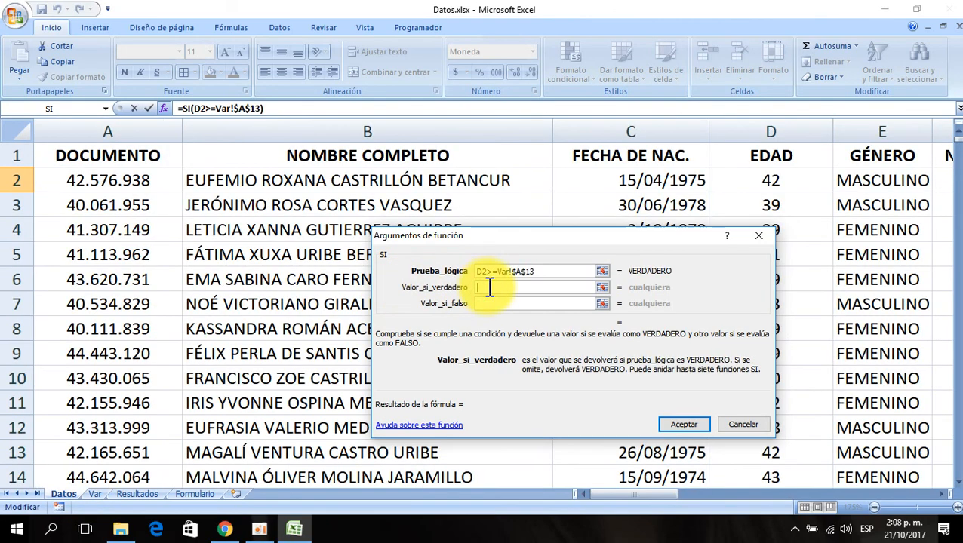
{"action": "left_click", "coordinate": [860, 183]}
{"action": "key", "text": "Right"}
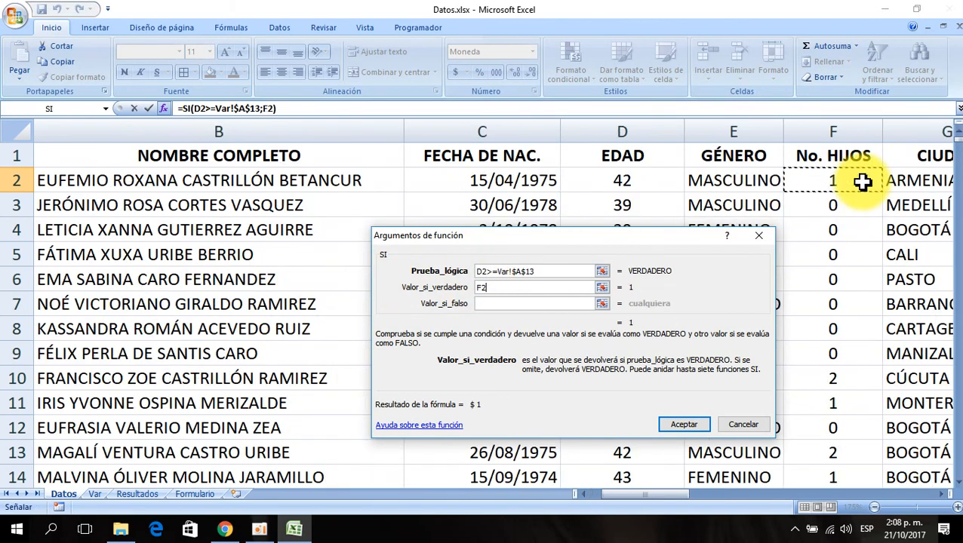
{"action": "key", "text": "Right"}
{"action": "key", "text": "Right"}
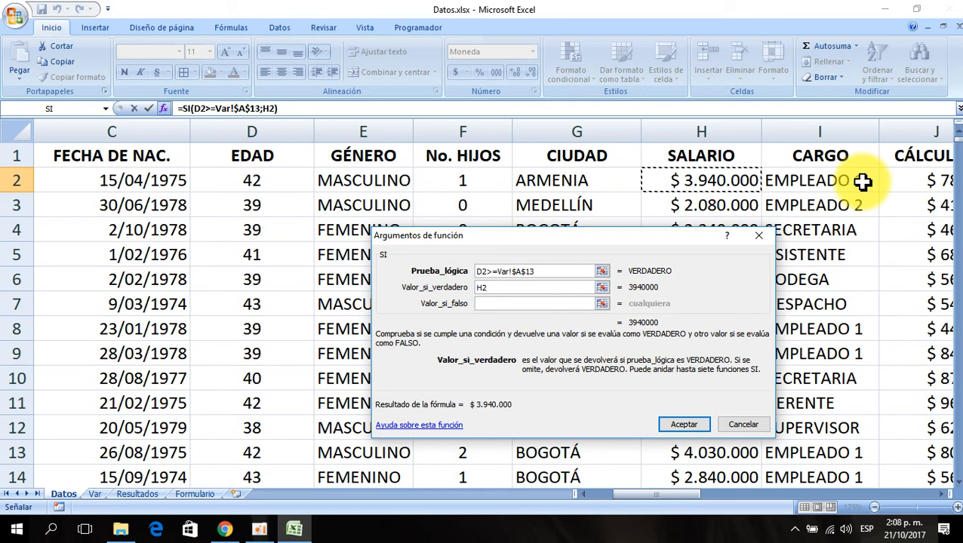
{"action": "type", "text": "*"}
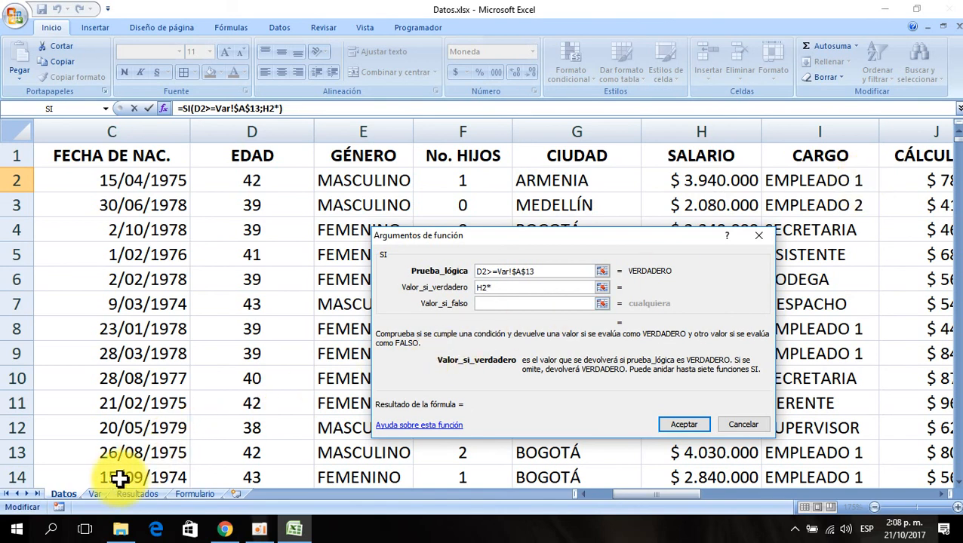
{"action": "left_click", "coordinate": [95, 495]}
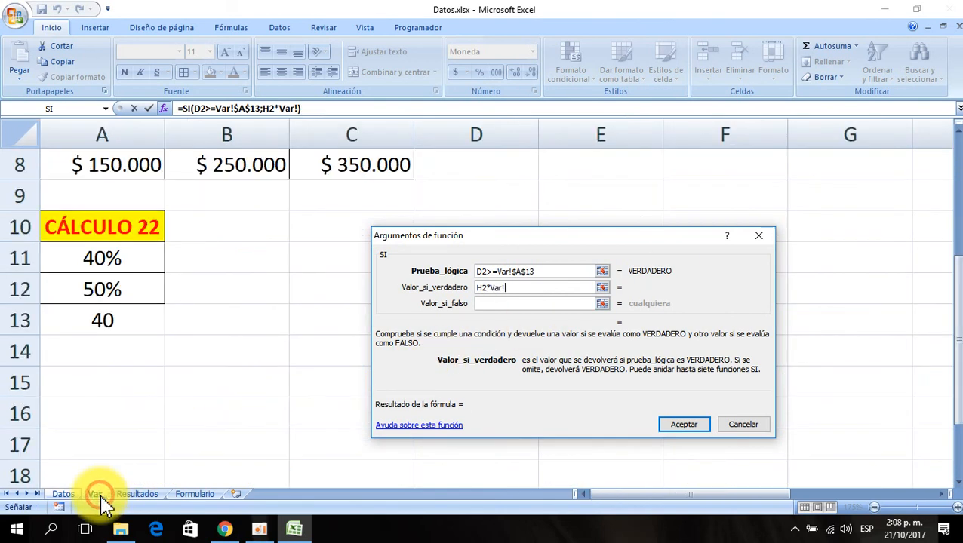
{"action": "left_click", "coordinate": [89, 257]}
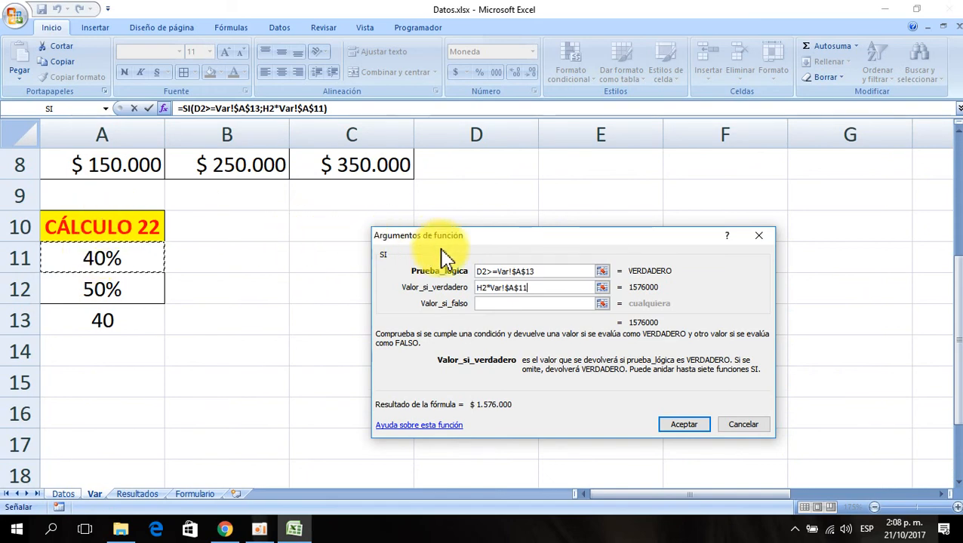
- Set the value-if-false argument to H2*Var!$A$12 and confirm the CÁLCULO 22 formula
{"action": "left_click", "coordinate": [498, 304]}
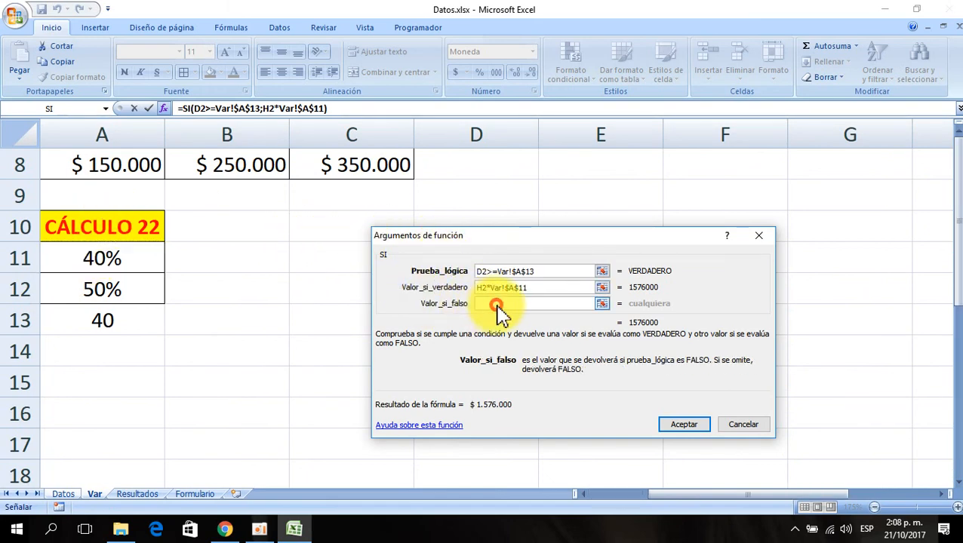
{"action": "key", "text": "ctrl+Page_Up"}
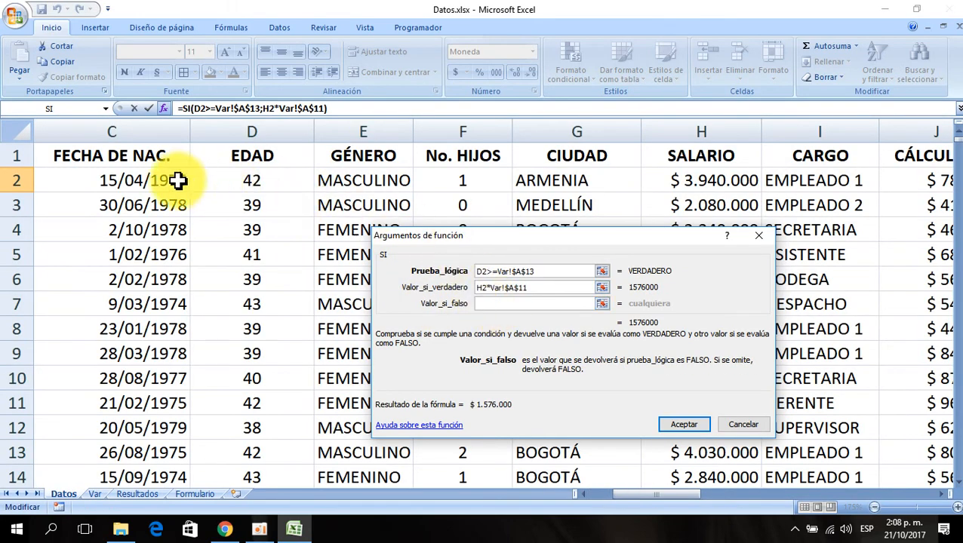
{"action": "left_click", "coordinate": [714, 181]}
{"action": "type", "text": "*"}
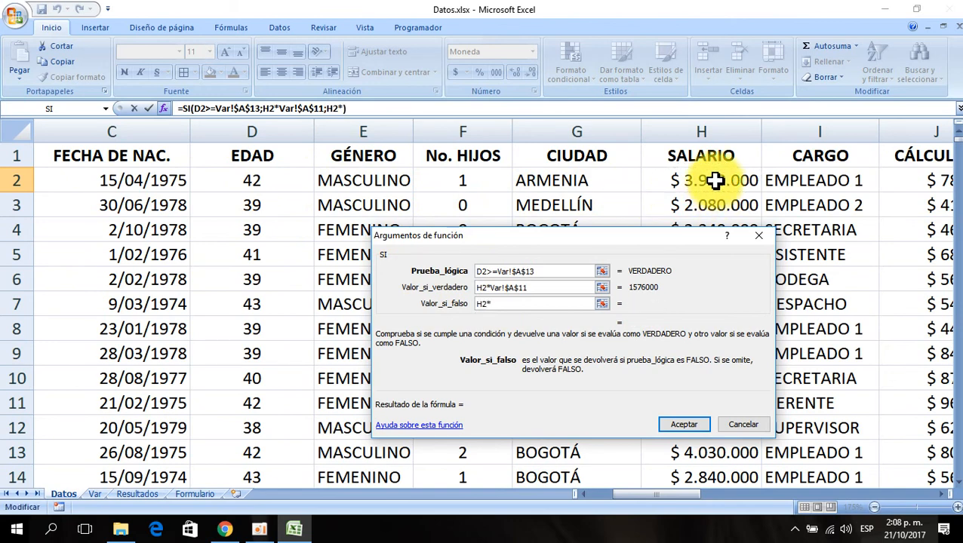
{"action": "left_click", "coordinate": [94, 494]}
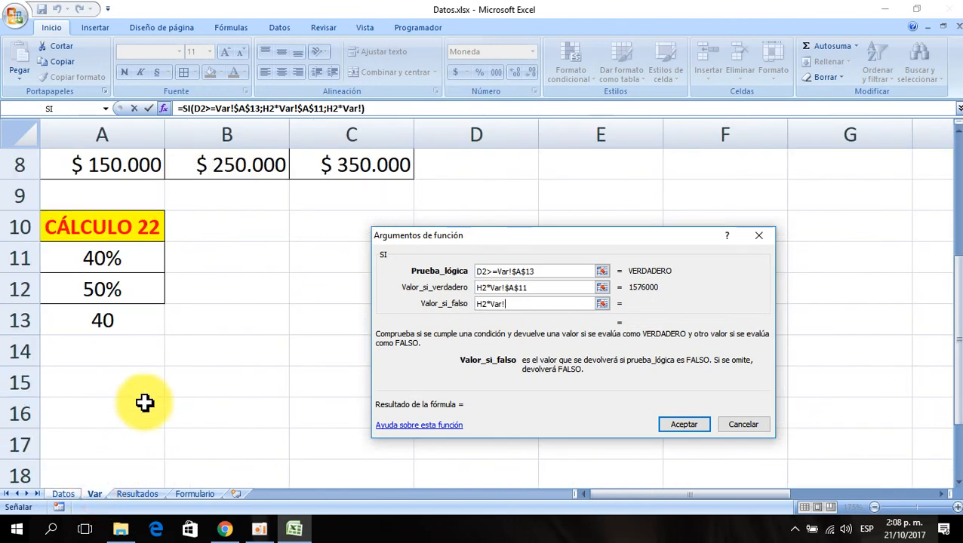
{"action": "left_click", "coordinate": [100, 293]}
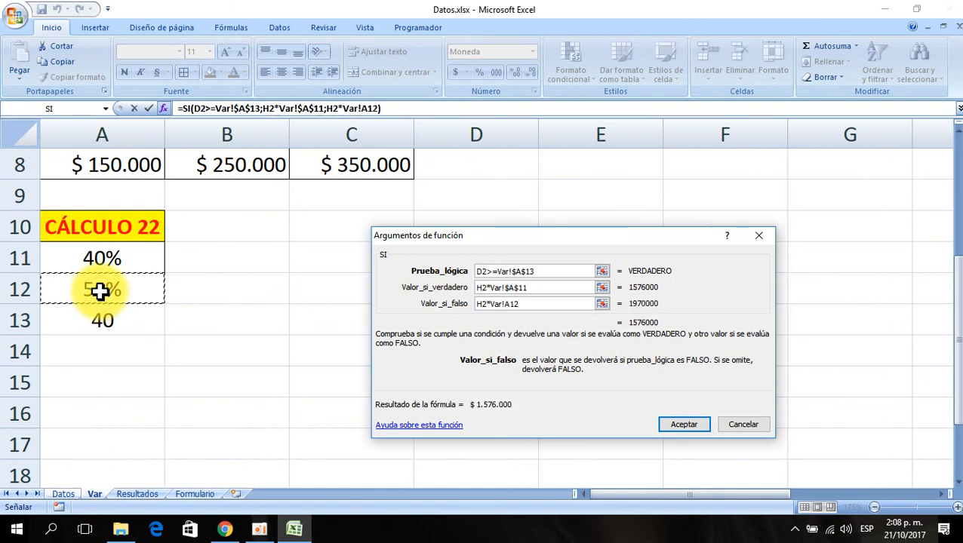
{"action": "key", "text": "F4"}
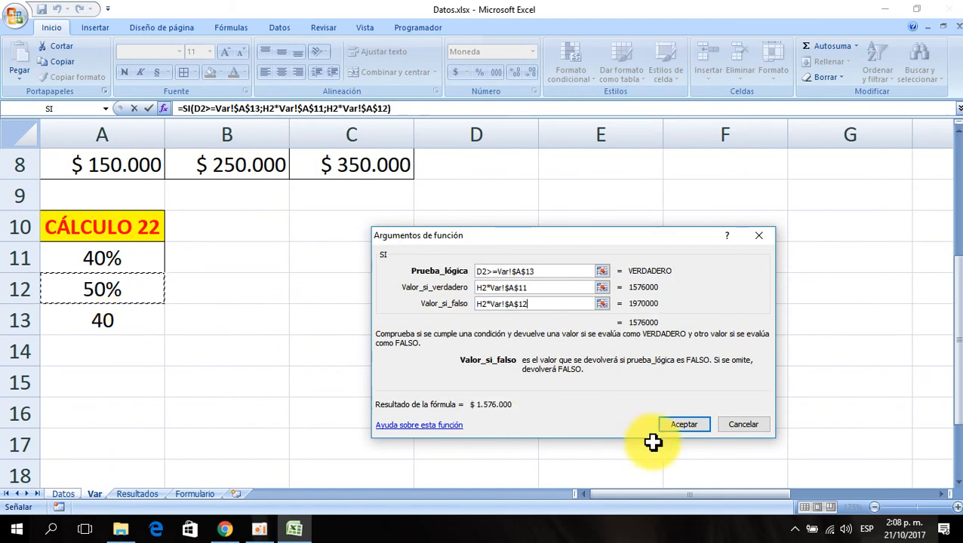
{"action": "left_click", "coordinate": [674, 428]}
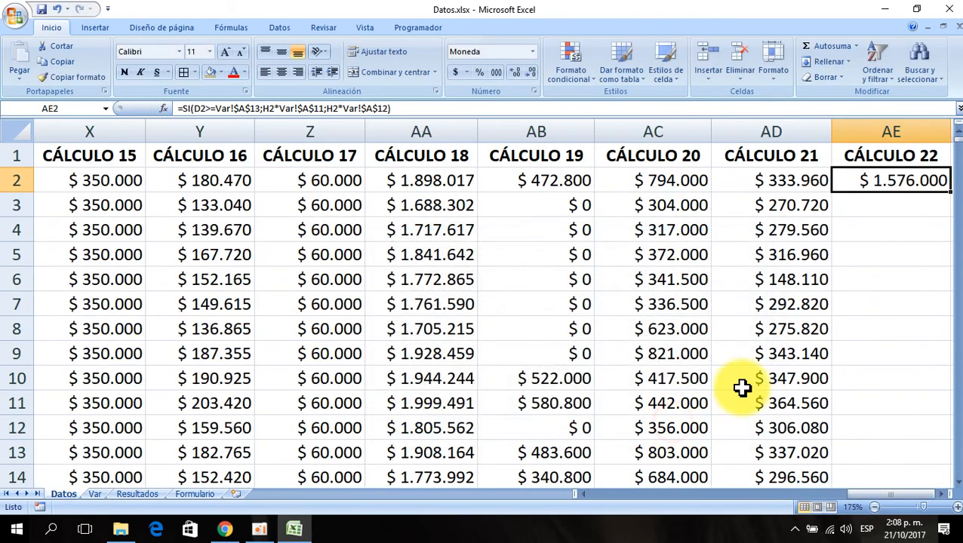
- Review the AE2 formula's arguments, then fill it down the whole CÁLCULO 22 column
{"action": "left_click", "coordinate": [945, 493]}
{"action": "left_click", "coordinate": [945, 494]}
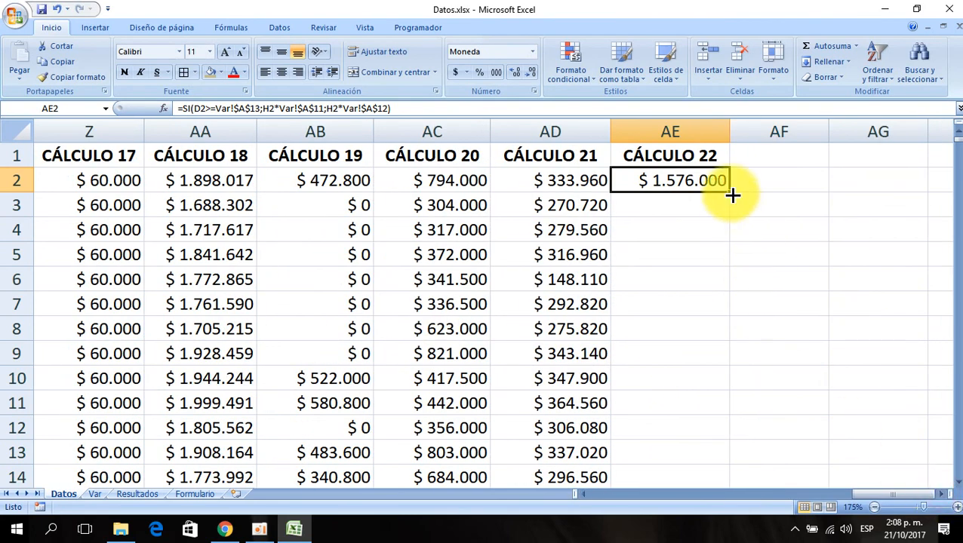
{"action": "left_click", "coordinate": [168, 108]}
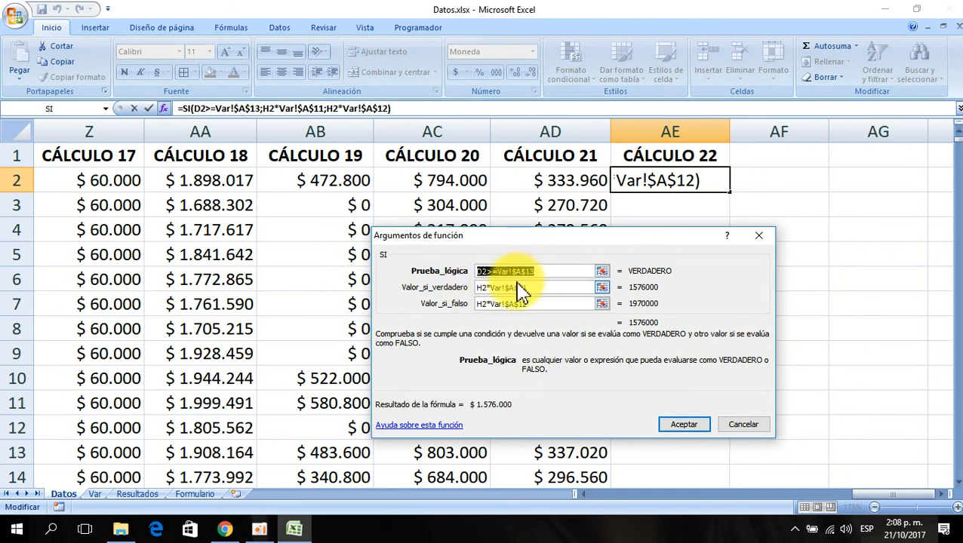
{"action": "left_click", "coordinate": [684, 425]}
{"action": "double_click", "coordinate": [728, 193]}
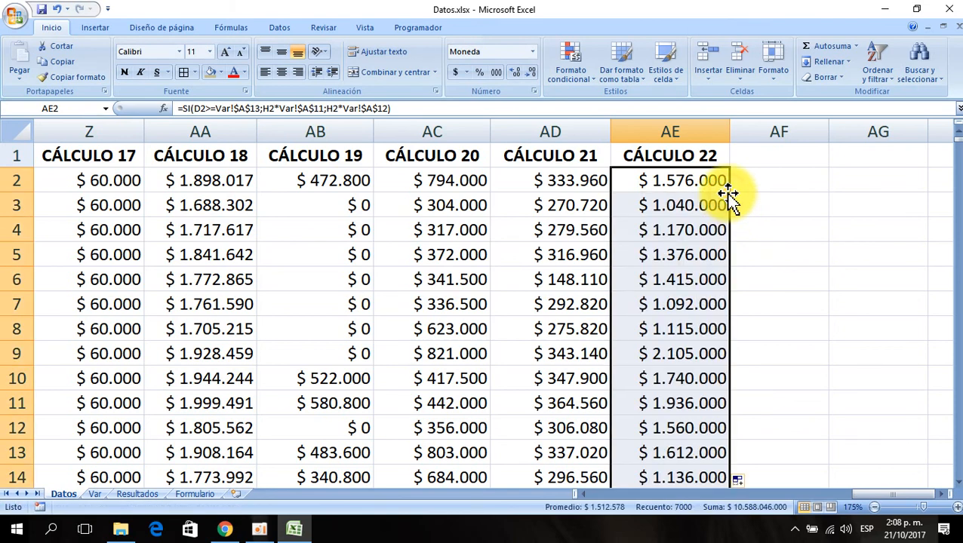
- Fill the header into AF1 to create CÁLCULO 23 and widen column AF
{"action": "left_click", "coordinate": [705, 153]}
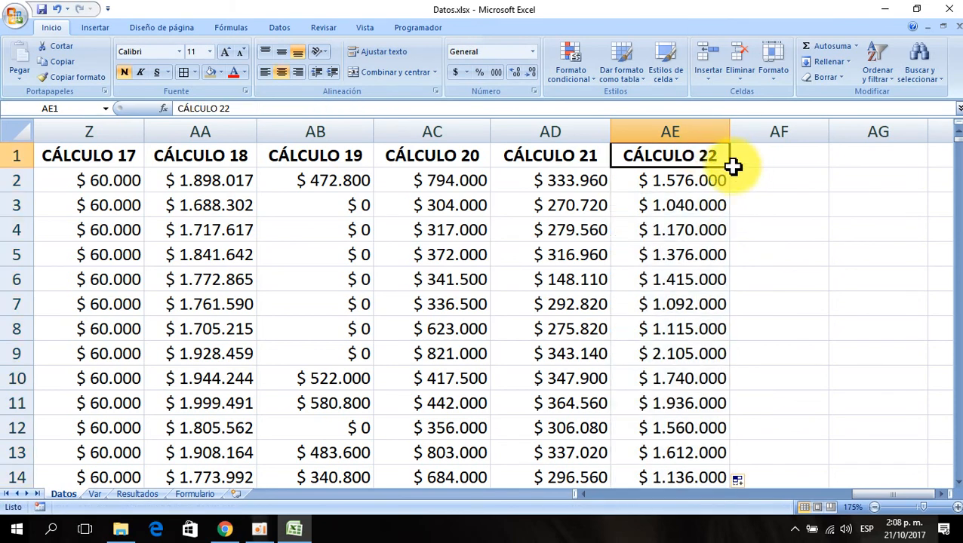
{"action": "left_click_drag", "start_coordinate": [729, 168], "coordinate": [800, 162]}
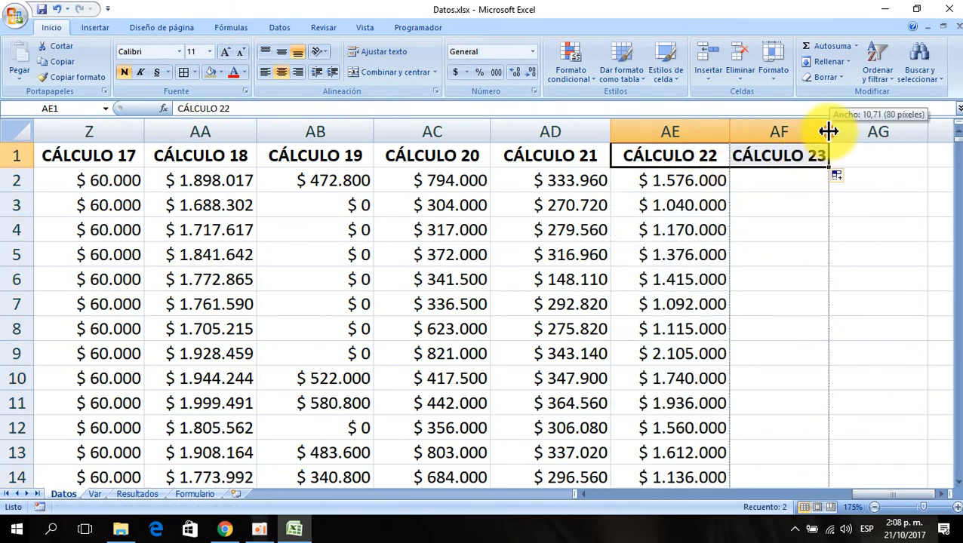
{"action": "left_click_drag", "start_coordinate": [828, 132], "coordinate": [851, 139]}
- On the Var sheet, extend the header into B10 to create a CÁLCULO 23 block
{"action": "left_click", "coordinate": [92, 495]}
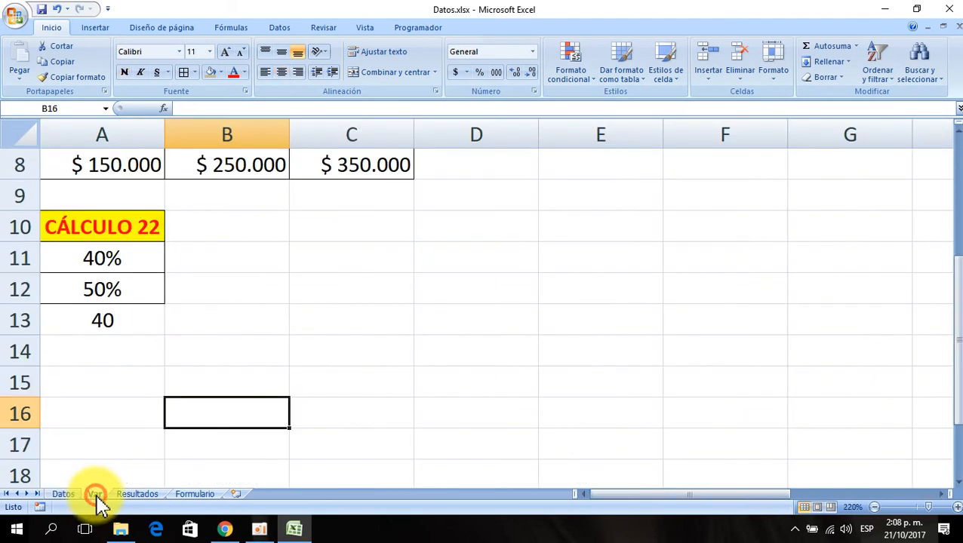
{"action": "left_click", "coordinate": [88, 314]}
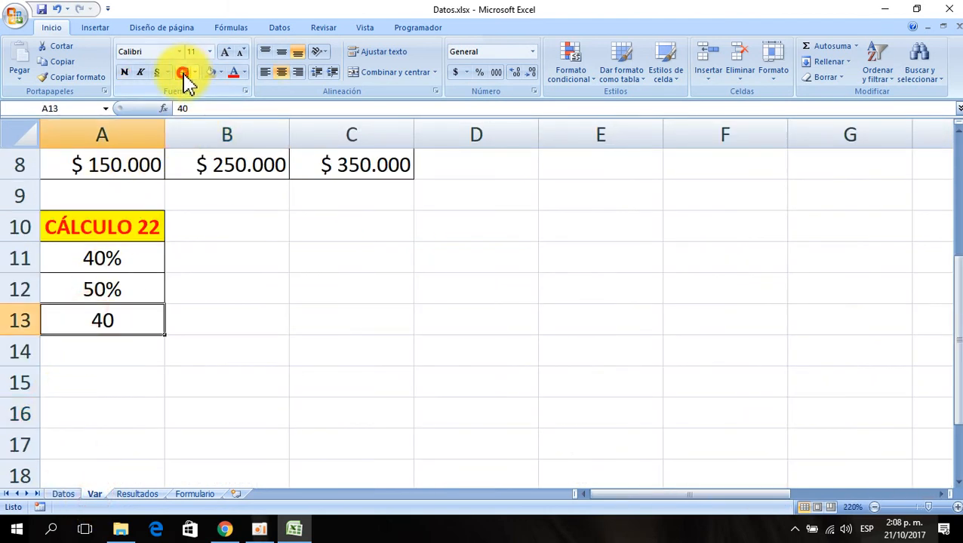
{"action": "left_click", "coordinate": [142, 230]}
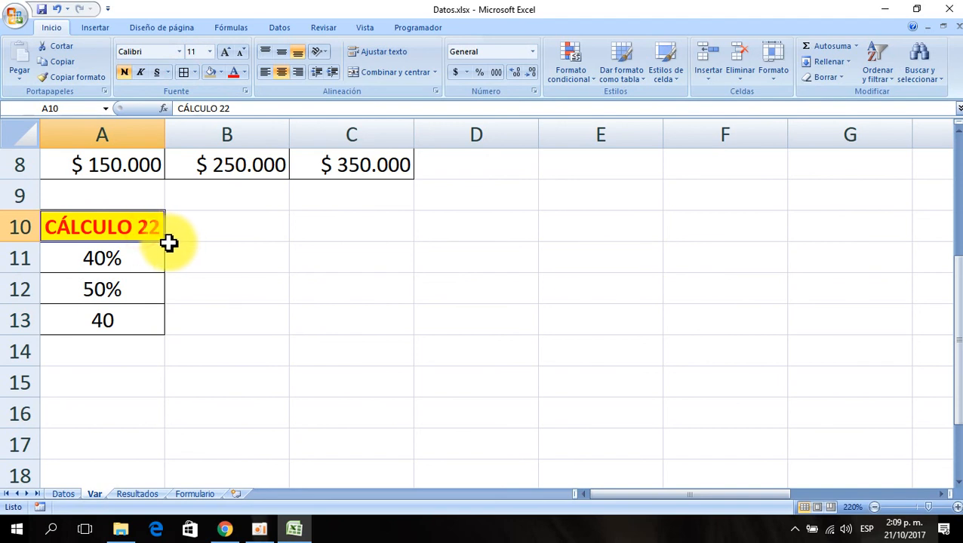
{"action": "left_click_drag", "start_coordinate": [165, 242], "coordinate": [252, 262]}
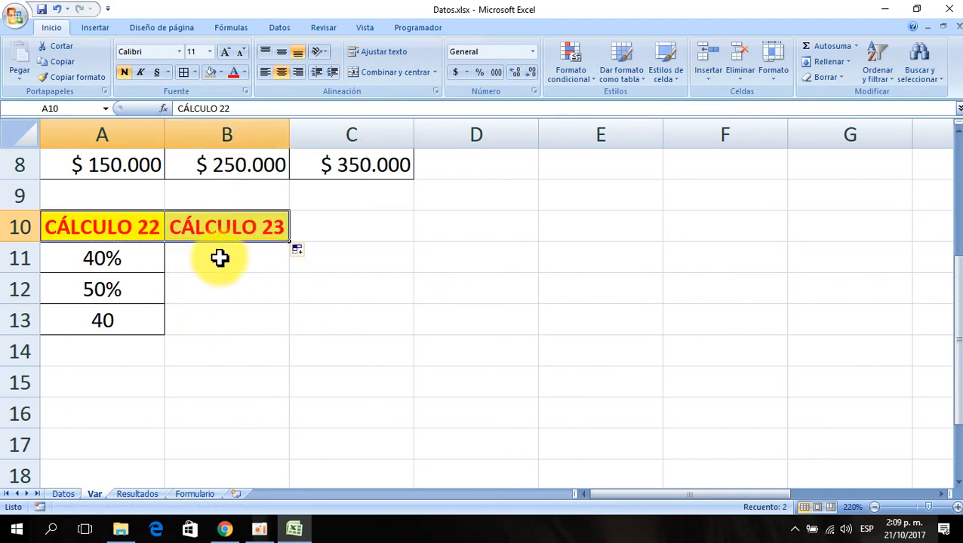
{"action": "left_click", "coordinate": [219, 258]}
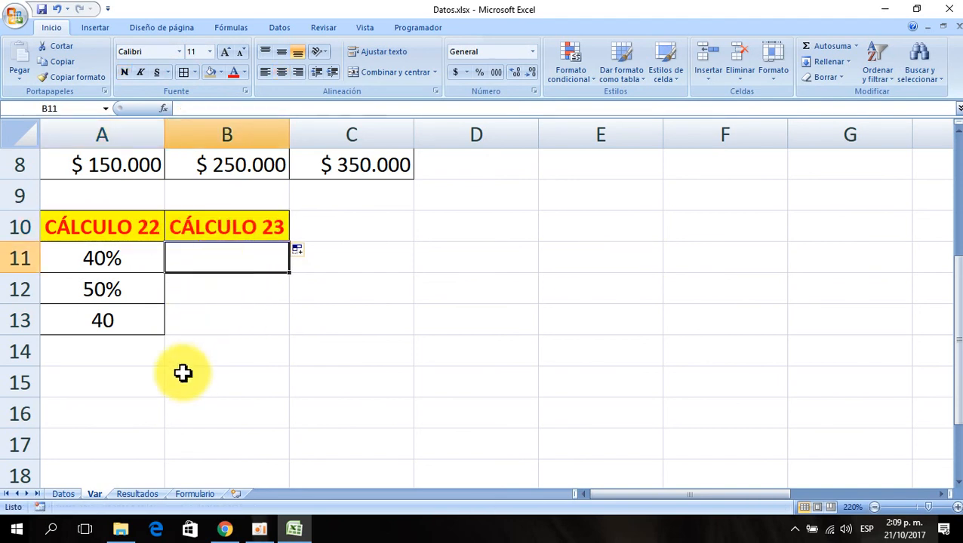
- Move through the Datos sheet back to the No. HIJOS column at row 2
{"action": "left_click", "coordinate": [58, 495]}
{"action": "left_click", "coordinate": [237, 279]}
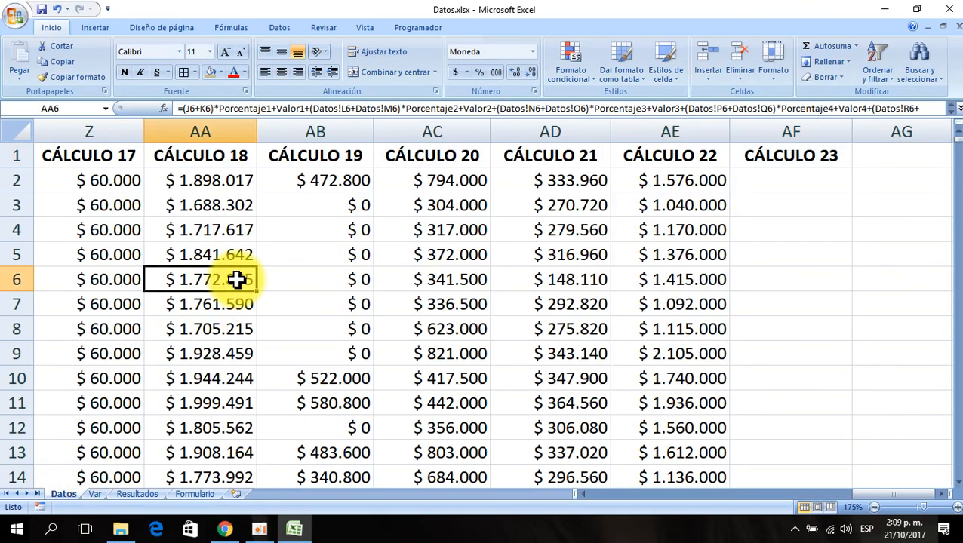
{"action": "key", "text": "Left"}
{"action": "key", "text": "Left"}
{"action": "key", "text": "Left"}
{"action": "key", "text": "Left"}
{"action": "key", "text": "Left"}
{"action": "key", "text": "Left"}
{"action": "key", "text": "Left"}
{"action": "key", "text": "Left"}
{"action": "key", "text": "Left"}
{"action": "key", "text": "Left"}
{"action": "key", "text": "Left"}
{"action": "key", "text": "Left"}
{"action": "key", "text": "Left"}
{"action": "key", "text": "Left"}
{"action": "key", "text": "Left"}
{"action": "key", "text": "Left"}
{"action": "key", "text": "Left"}
{"action": "key", "text": "Left"}
{"action": "key", "text": "Left"}
{"action": "key", "text": "Left"}
{"action": "key", "text": "Left"}
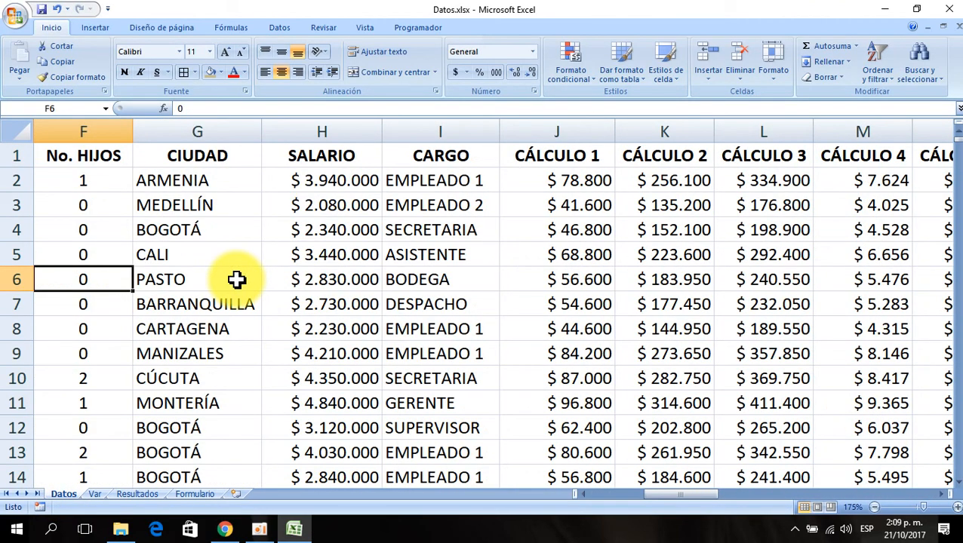
{"action": "key", "text": "Up"}
{"action": "key", "text": "Up"}
{"action": "key", "text": "Up"}
{"action": "key", "text": "Up"}
{"action": "key", "text": "Up"}
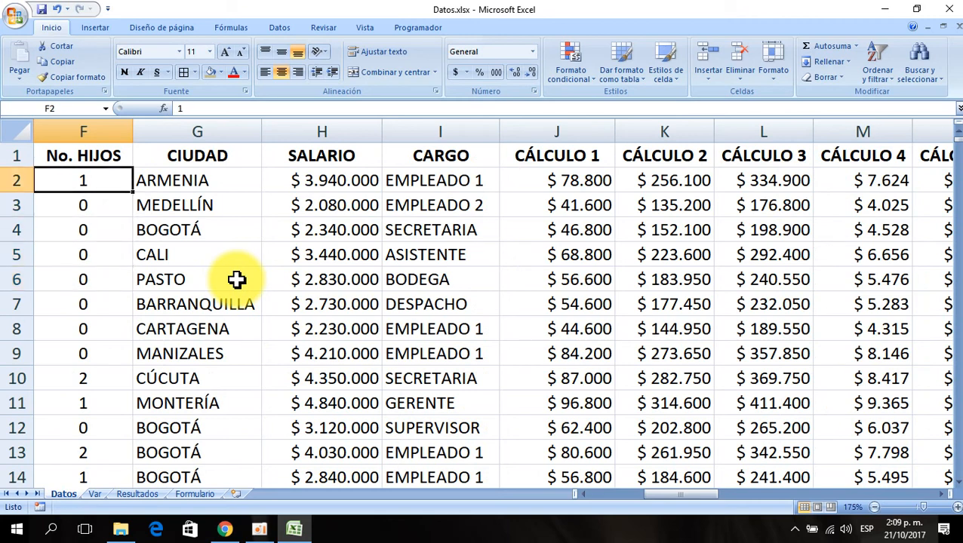
- Copy the EMPLEADO 2 job title from I3 into cell B11 of the Var sheet and widen column B
{"action": "key", "text": "Right"}
{"action": "key", "text": "Right"}
{"action": "key", "text": "Right"}
{"action": "key", "text": "Down"}
{"action": "key", "text": "Down"}
{"action": "key", "text": "Down"}
{"action": "key", "text": "Down"}
{"action": "key", "text": "Down"}
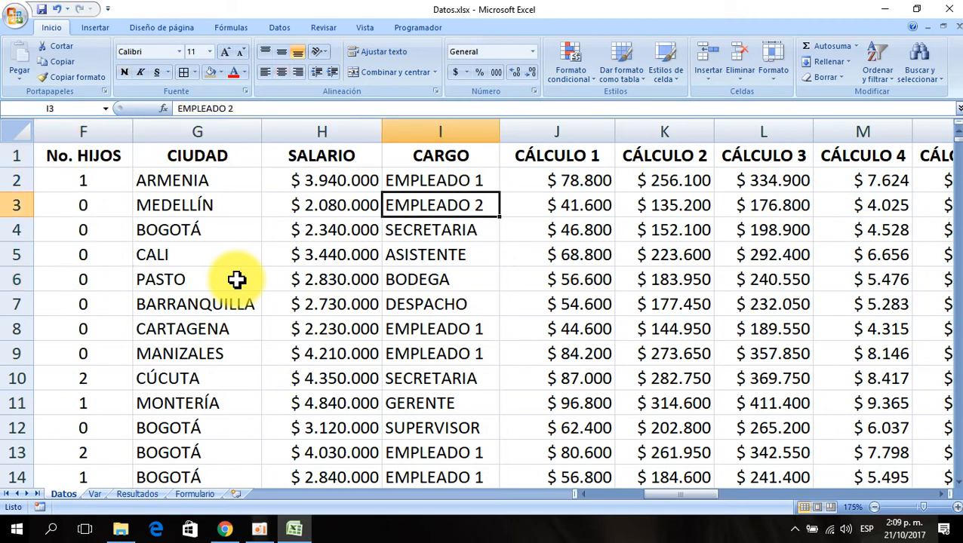
{"action": "key", "text": "Up"}
{"action": "key", "text": "Up"}
{"action": "key", "text": "Up"}
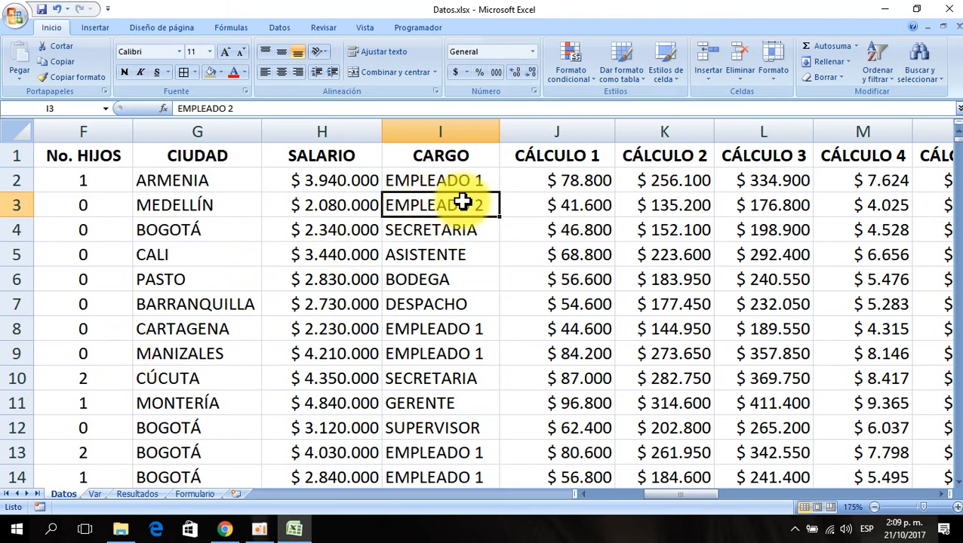
{"action": "key", "text": "ctrl+c"}
{"action": "left_click", "coordinate": [96, 493]}
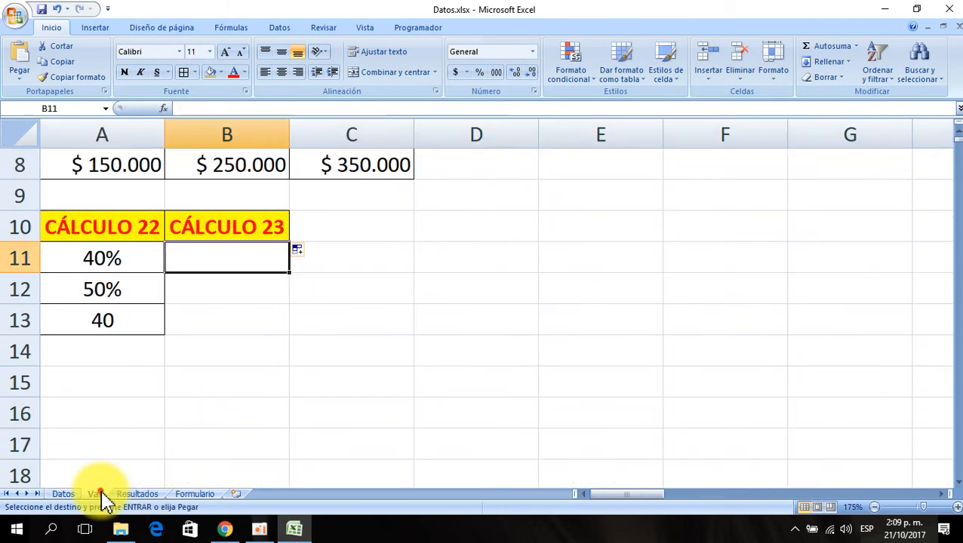
{"action": "key", "text": "ctrl+v"}
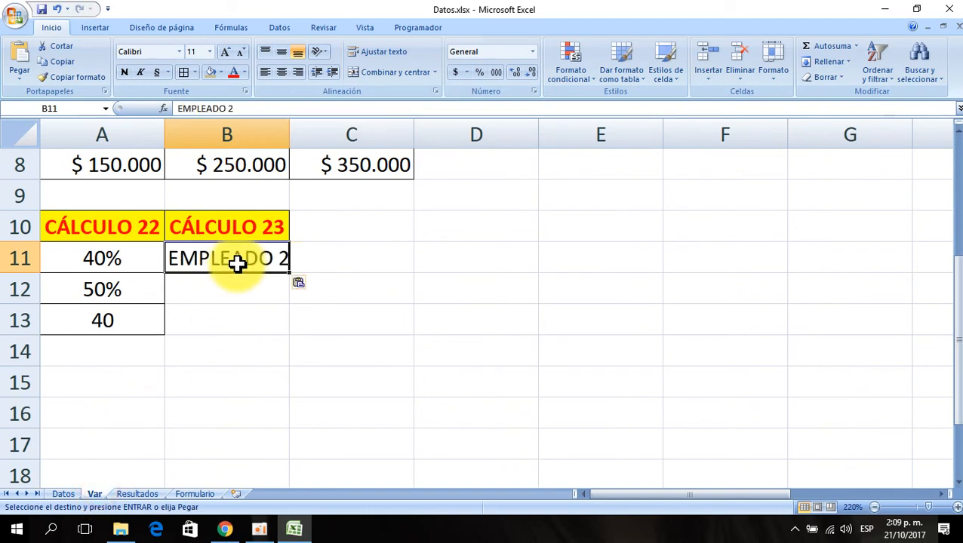
{"action": "left_click_drag", "start_coordinate": [290, 136], "coordinate": [304, 133]}
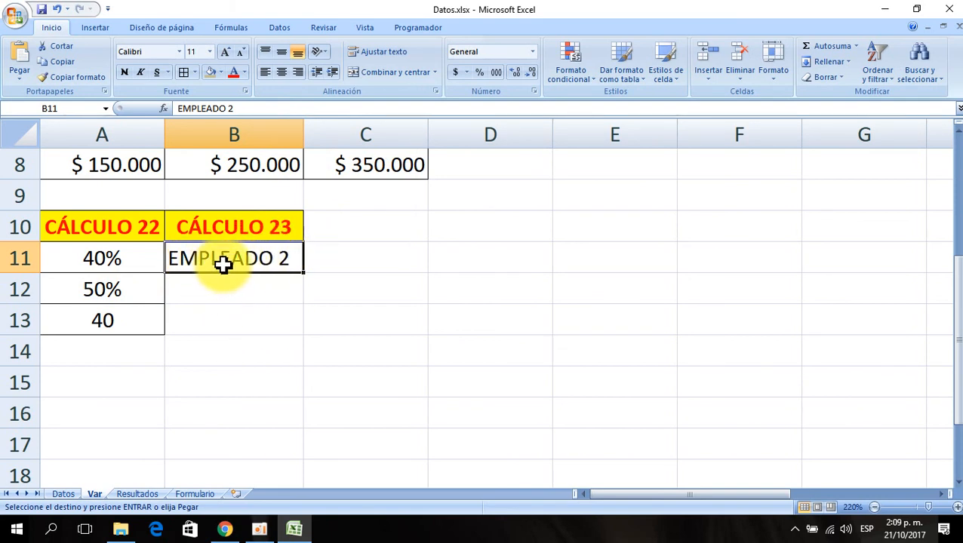
- Fill the CÁLCULO 23 block with 15% and 80000 in row 12, and 7% and 40000 in row 13
{"action": "left_click", "coordinate": [237, 290]}
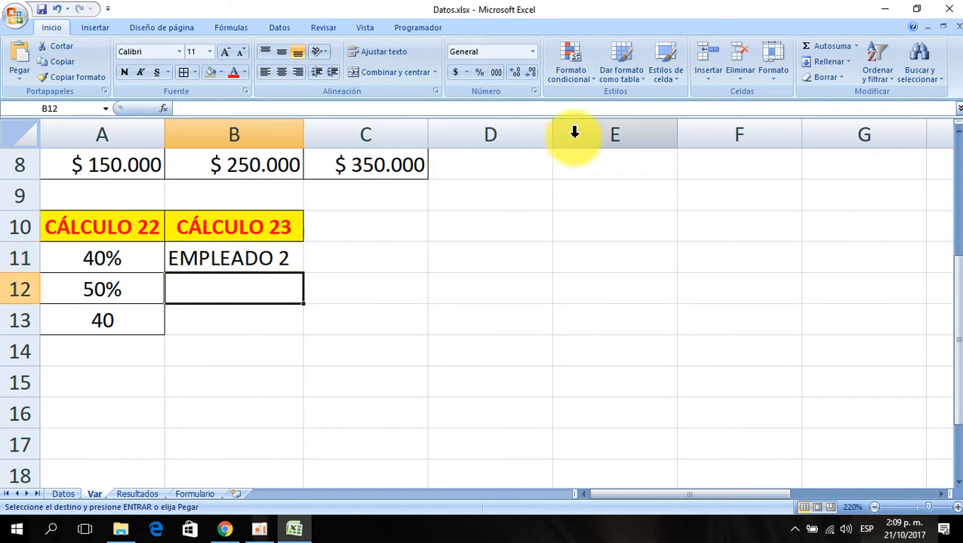
{"action": "type", "text": "15"}
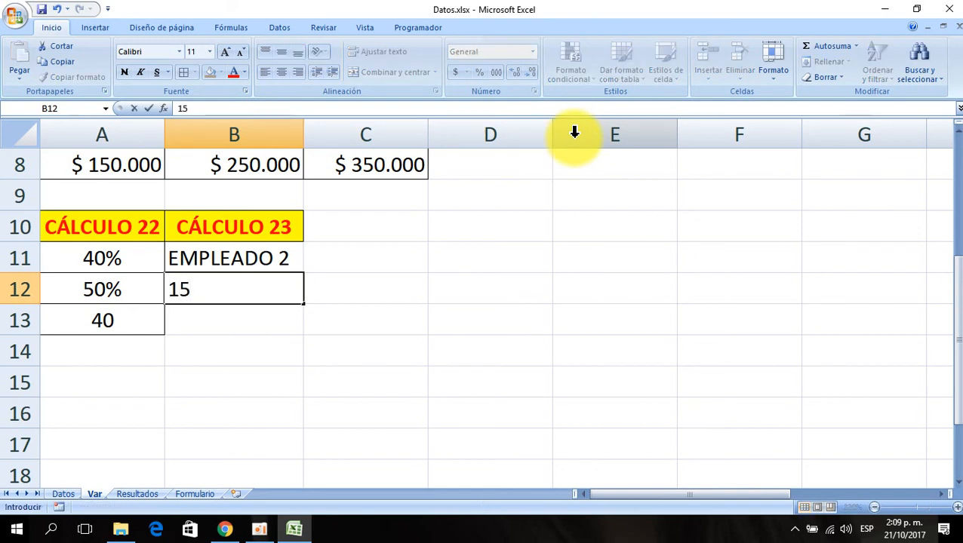
{"action": "type", "text": "%"}
{"action": "key", "text": "Tab"}
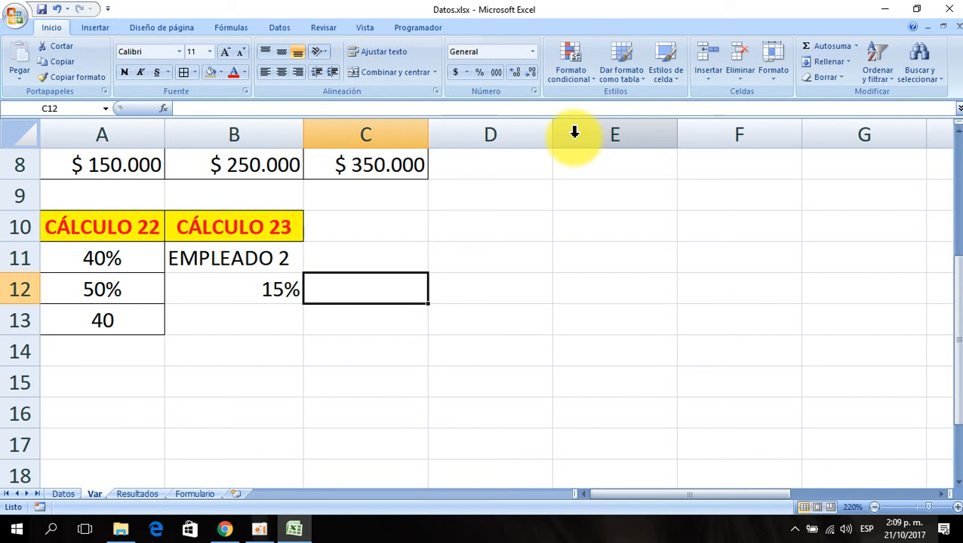
{"action": "type", "text": "80000"}
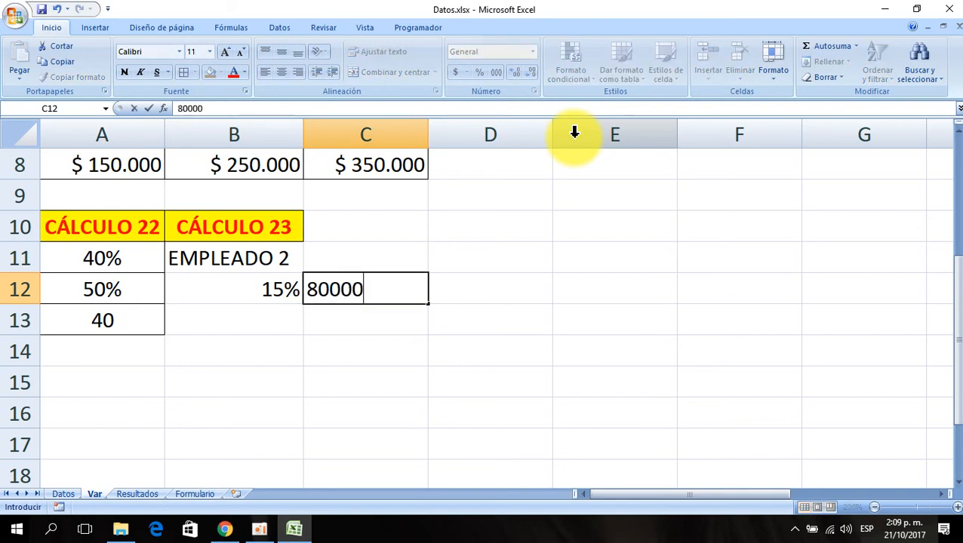
{"action": "key", "text": "Return"}
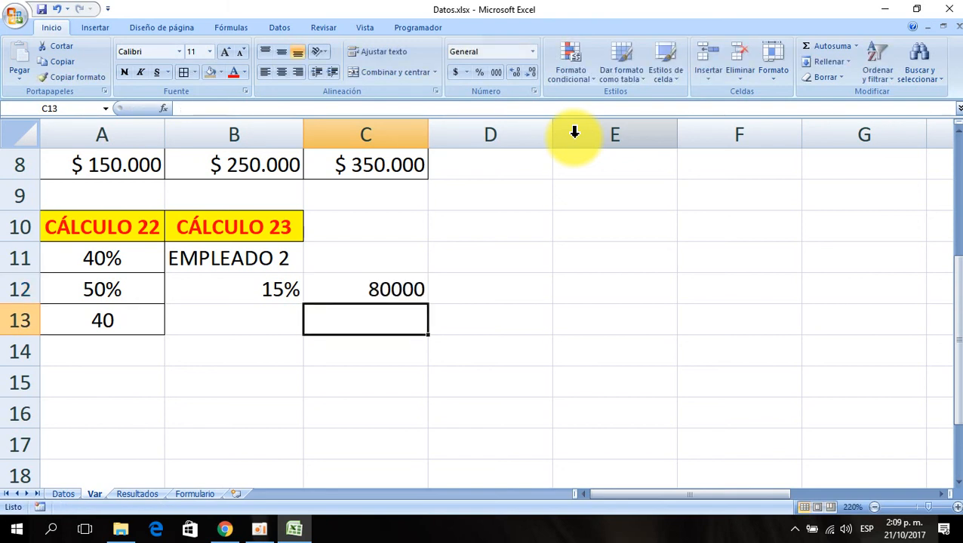
{"action": "key", "text": "Left"}
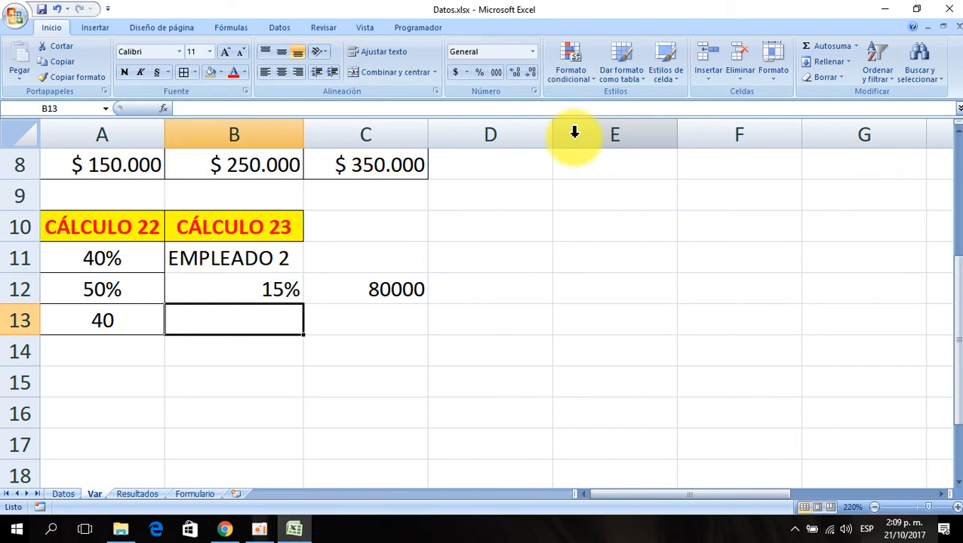
{"action": "type", "text": "7"}
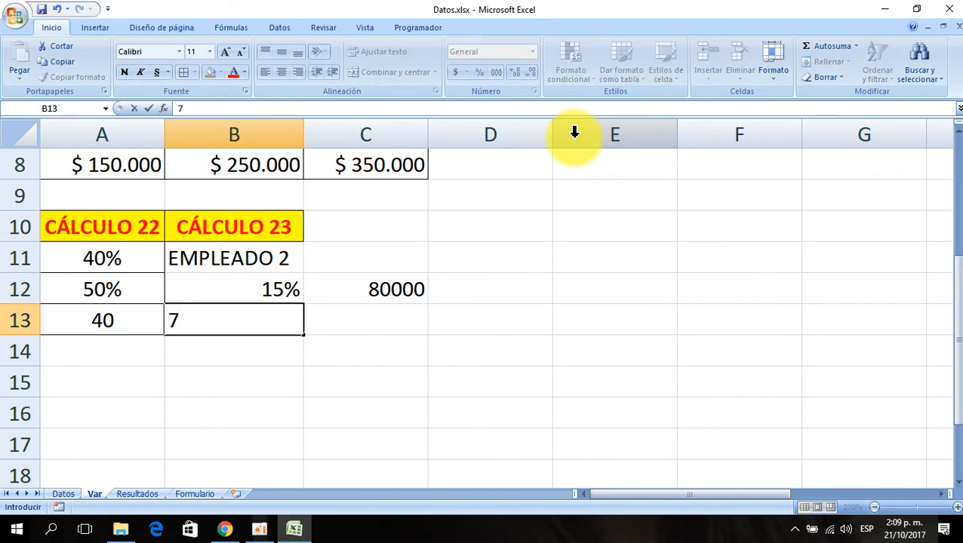
{"action": "type", "text": "%"}
{"action": "key", "text": "Return"}
{"action": "key", "text": "Up"}
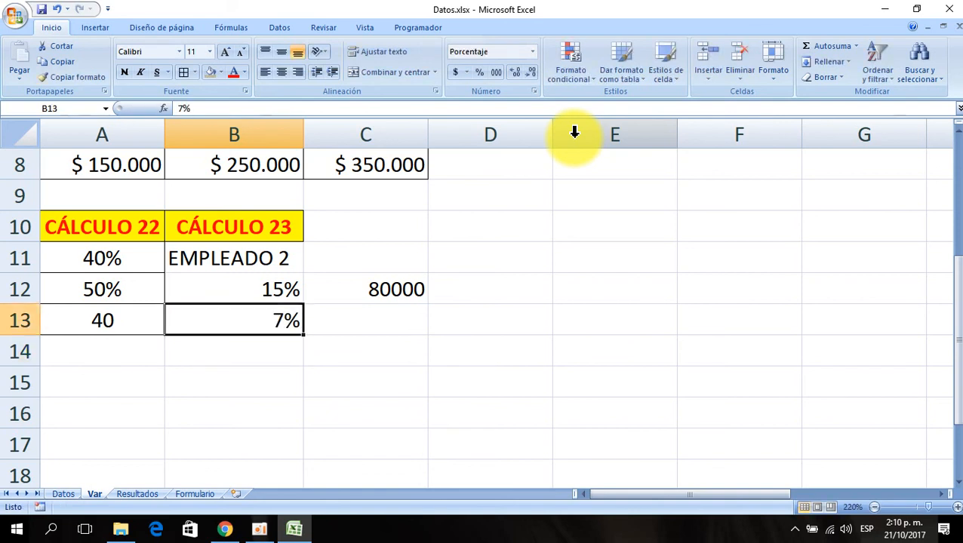
{"action": "key", "text": "Right"}
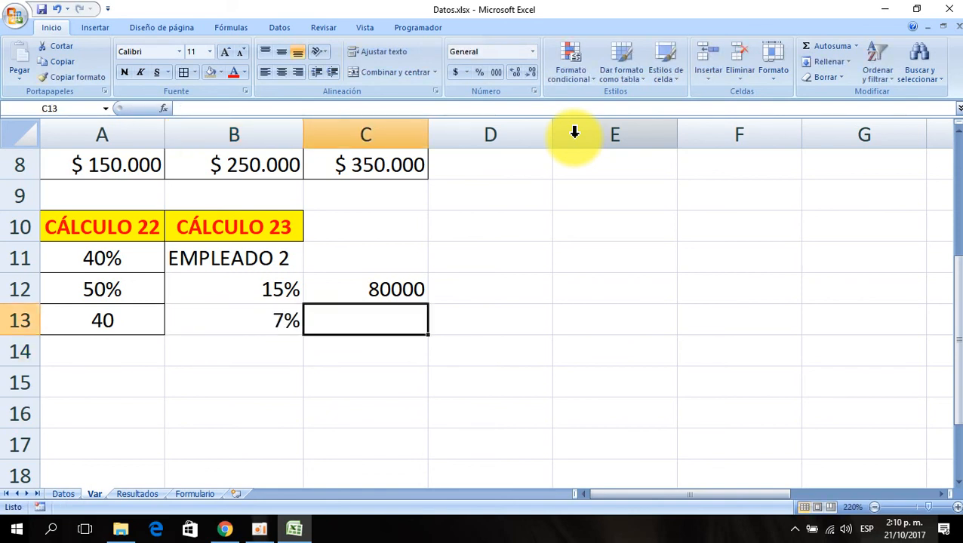
{"action": "type", "text": "40000"}
{"action": "key", "text": "Return"}
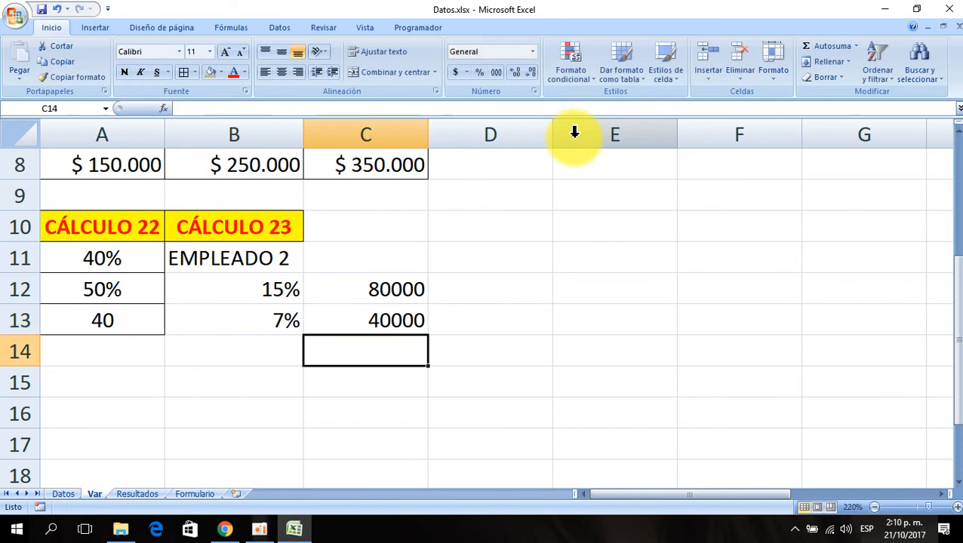
- Copy the currency format of C8 onto C12:C13 and center the percentages in B12:B13
{"action": "left_click", "coordinate": [398, 162]}
{"action": "left_click", "coordinate": [105, 78]}
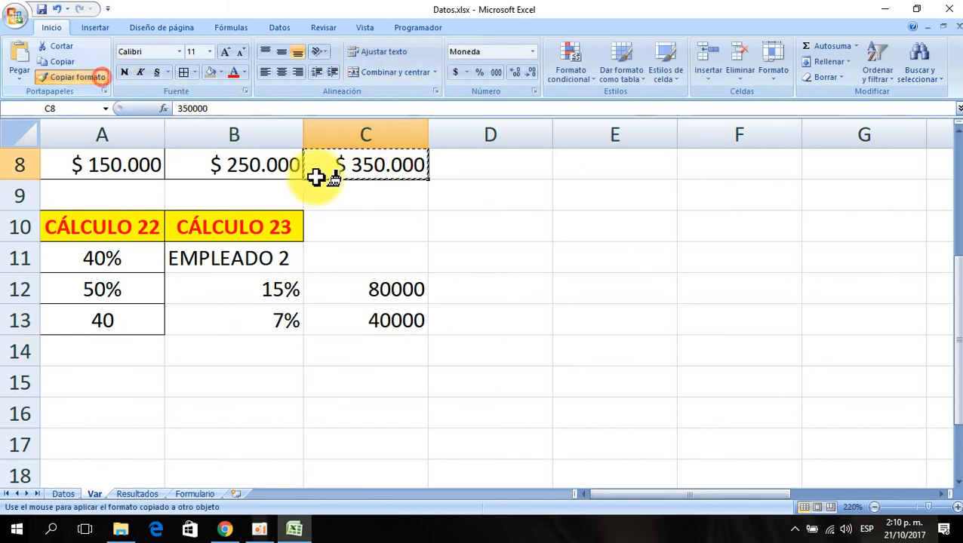
{"action": "left_click_drag", "start_coordinate": [377, 290], "coordinate": [348, 324]}
{"action": "left_click_drag", "start_coordinate": [280, 291], "coordinate": [280, 314]}
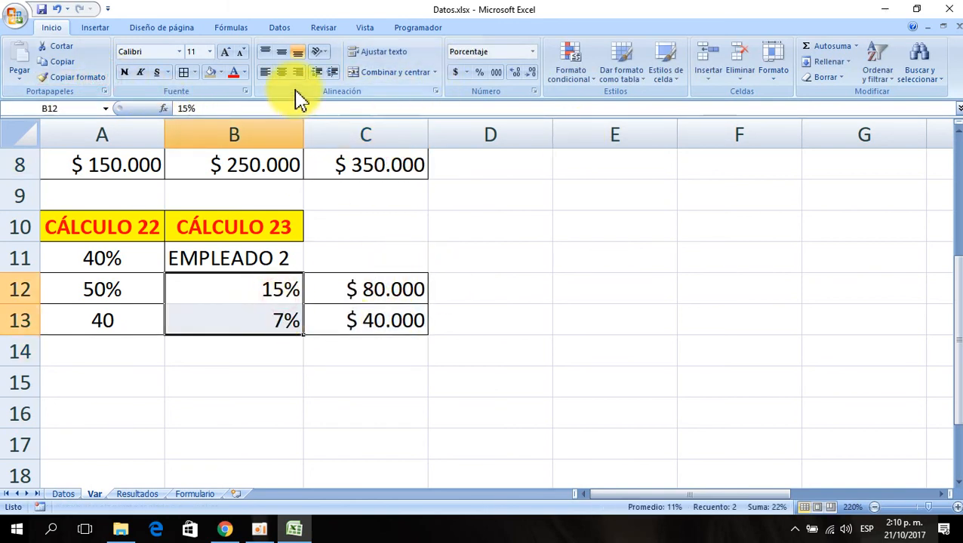
{"action": "left_click", "coordinate": [281, 72]}
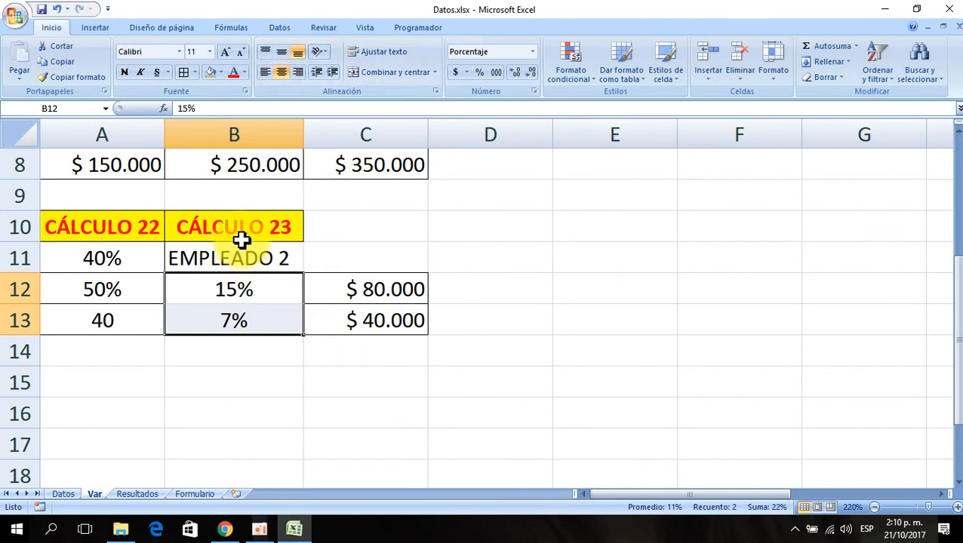
- Add borders to B10:C13 and merge and center the CÁLCULO 23 header across B10:C10
{"action": "left_click_drag", "start_coordinate": [243, 234], "coordinate": [353, 317]}
{"action": "left_click", "coordinate": [186, 76]}
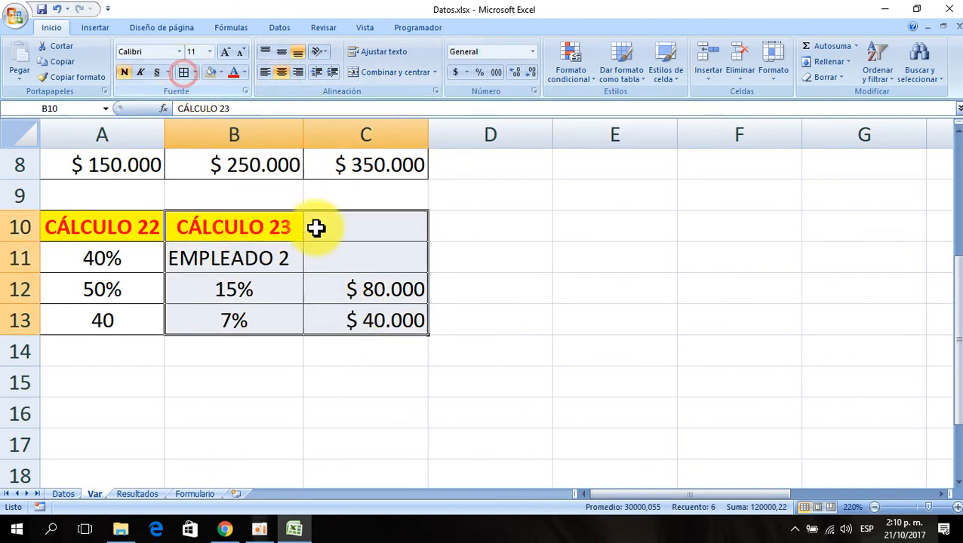
{"action": "left_click", "coordinate": [327, 280]}
{"action": "left_click_drag", "start_coordinate": [275, 228], "coordinate": [345, 218]}
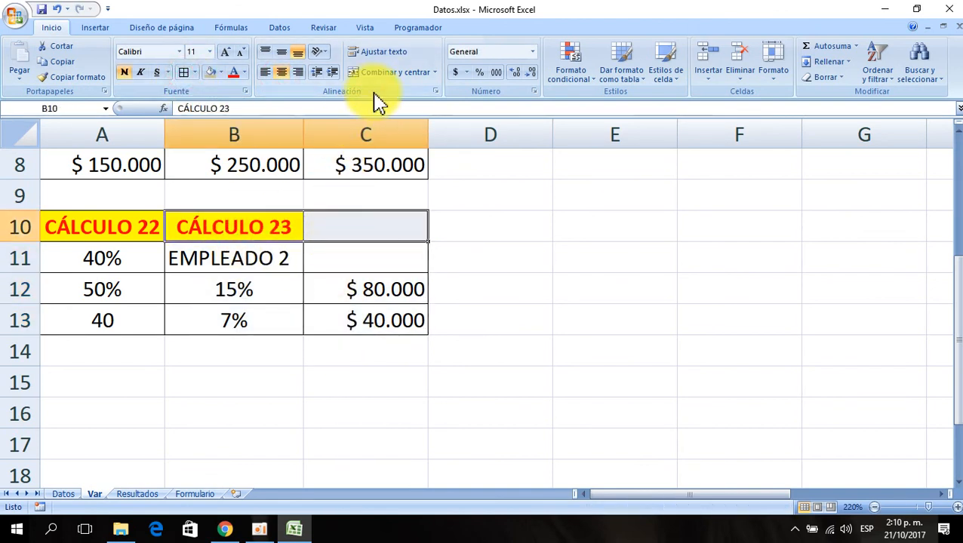
{"action": "left_click", "coordinate": [387, 73]}
{"action": "left_click", "coordinate": [516, 309]}
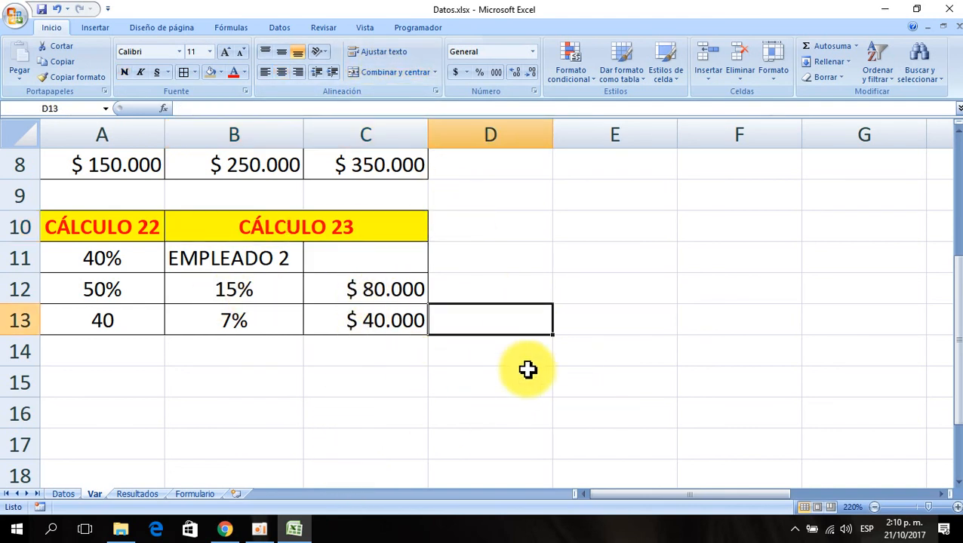
- Return to the Datos sheet and start an SI function in cell AF2 under CÁLCULO 23
{"action": "left_click", "coordinate": [641, 284]}
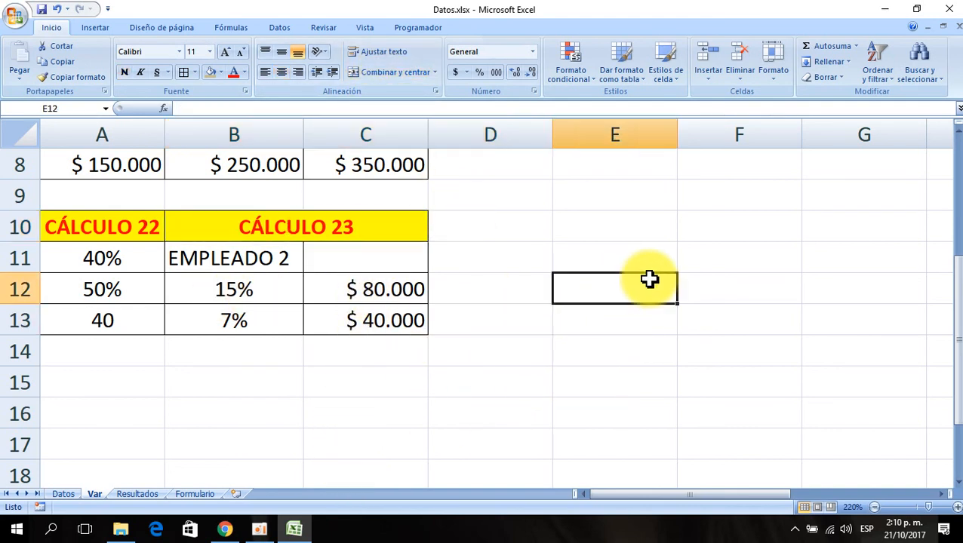
{"action": "left_click", "coordinate": [64, 495]}
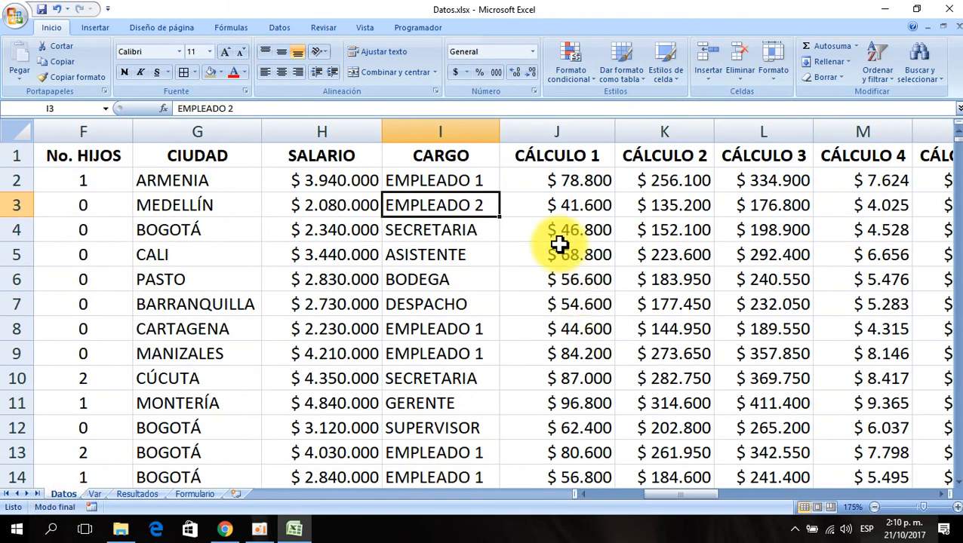
{"action": "key", "text": "ctrl+Right"}
{"action": "key", "text": "Right"}
{"action": "key", "text": "Right"}
{"action": "key", "text": "Up"}
{"action": "key", "text": "Left"}
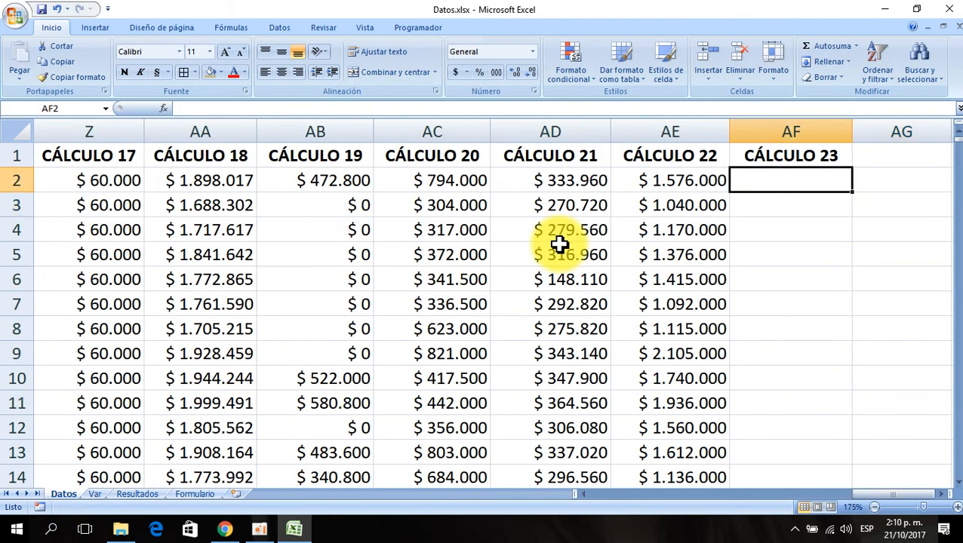
{"action": "left_click", "coordinate": [164, 109]}
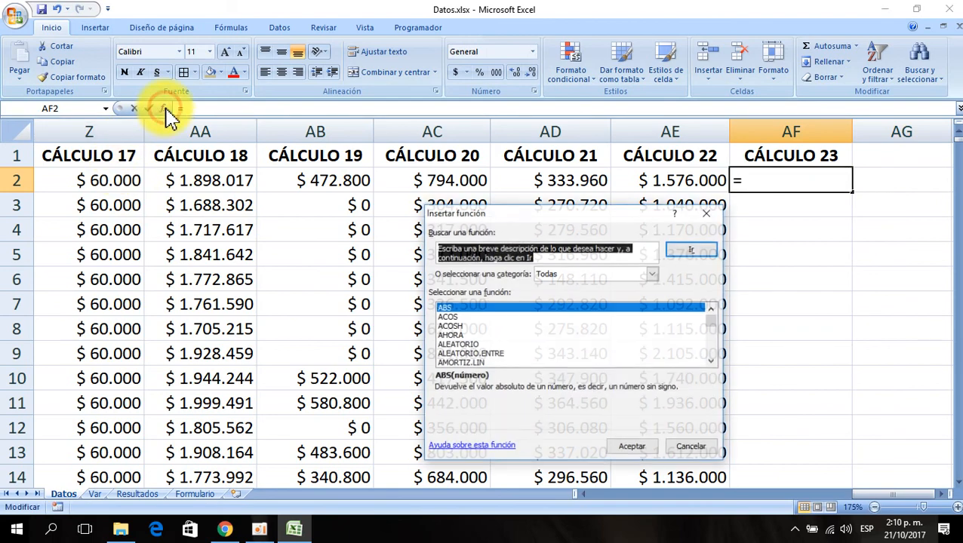
{"action": "left_click", "coordinate": [463, 310]}
{"action": "type", "text": "si"}
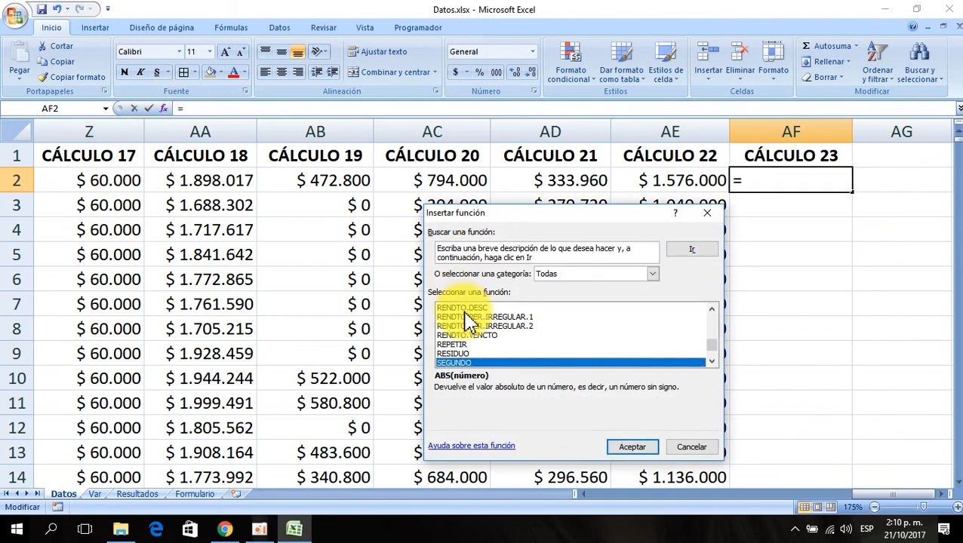
{"action": "left_click", "coordinate": [633, 447]}
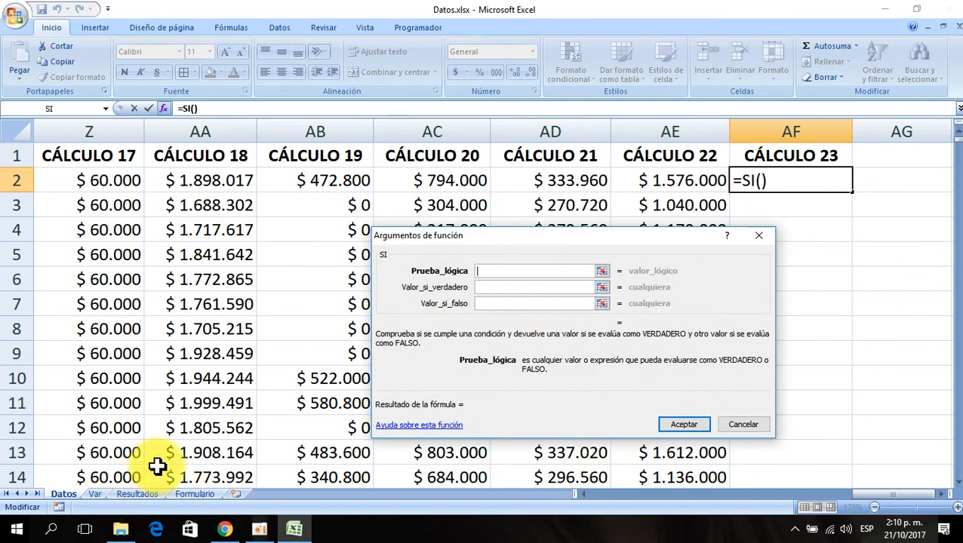
- Set the SI logical test to I2=Var!$B$11, comparing the job title with the absolute Var parameter
{"action": "left_click", "coordinate": [169, 185]}
{"action": "key", "text": "Home"}
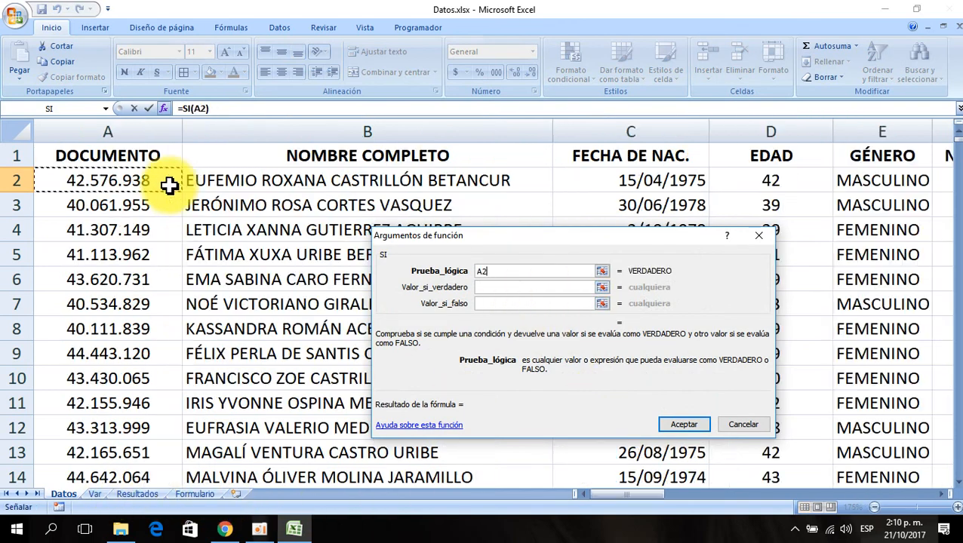
{"action": "key", "text": "Right"}
{"action": "key", "text": "Right"}
{"action": "key", "text": "Right"}
{"action": "key", "text": "Right"}
{"action": "key", "text": "Right"}
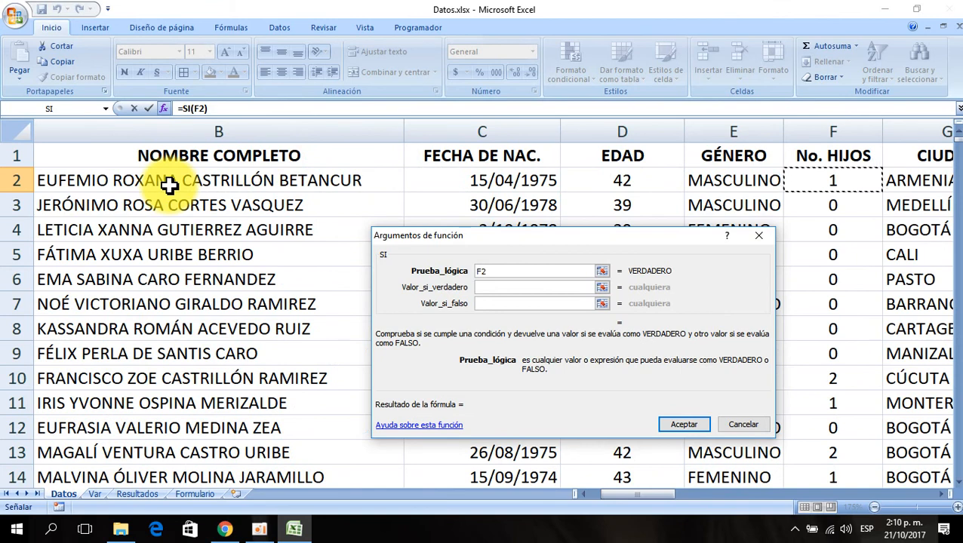
{"action": "key", "text": "Right"}
{"action": "key", "text": "Right"}
{"action": "key", "text": "Right"}
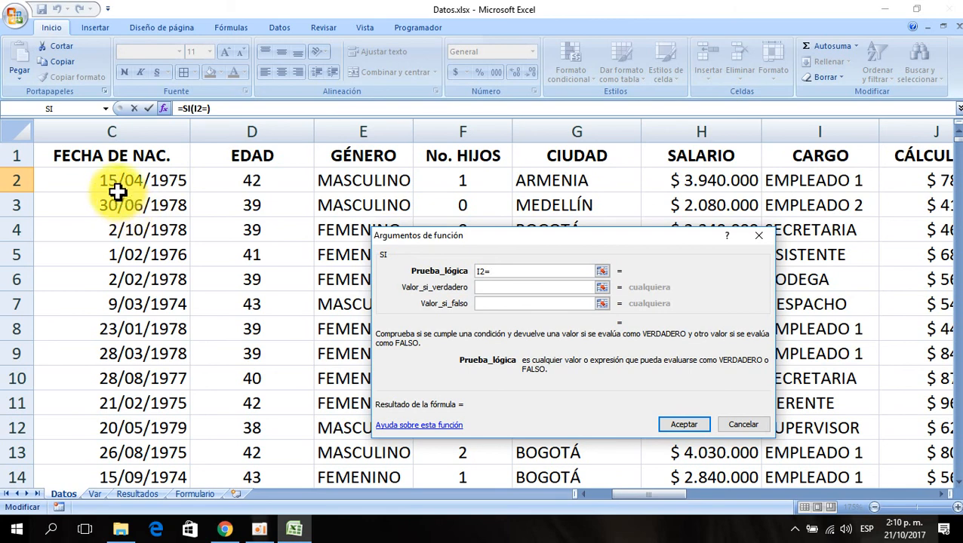
{"action": "left_click", "coordinate": [95, 494]}
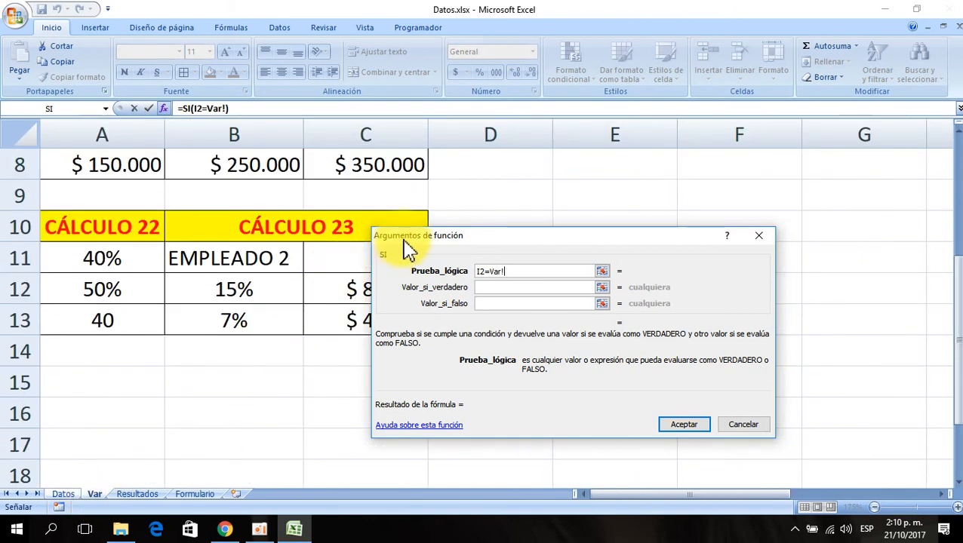
{"action": "left_click_drag", "start_coordinate": [383, 239], "coordinate": [405, 280]}
{"action": "left_click", "coordinate": [228, 258]}
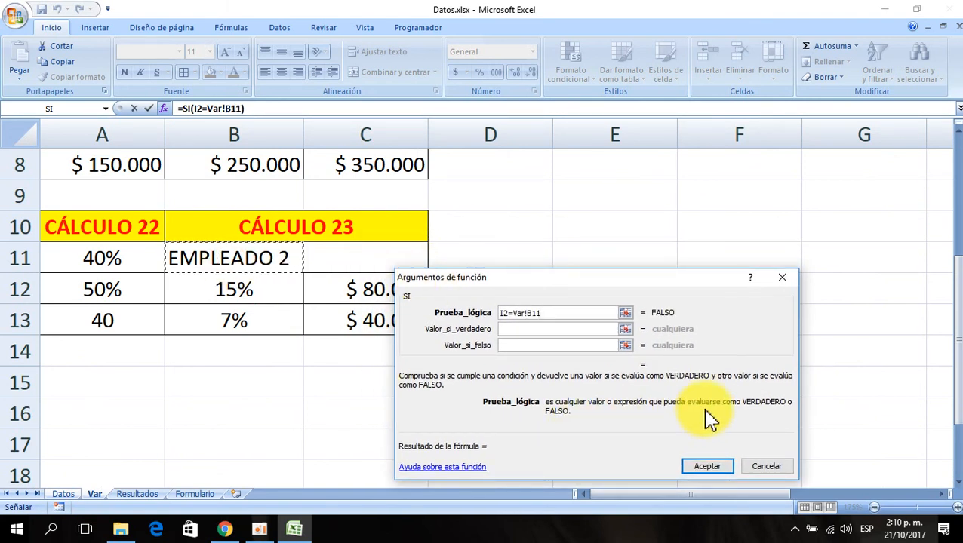
{"action": "key", "text": "F4"}
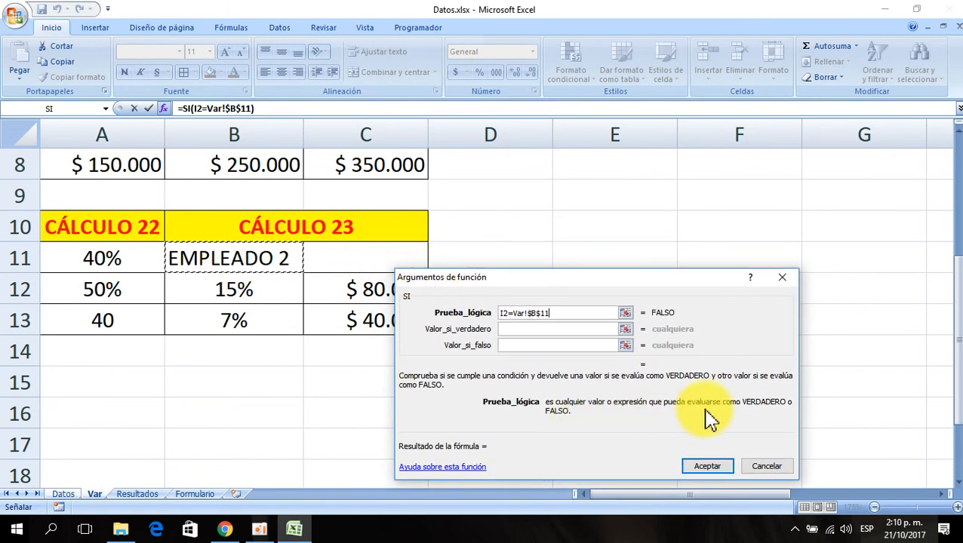
- Set the SI value-if-true to (H2*Var!$B$12)+Var!$C$12, using the absolute Var parameters for the percentage and fixed amount
{"action": "left_click", "coordinate": [508, 329]}
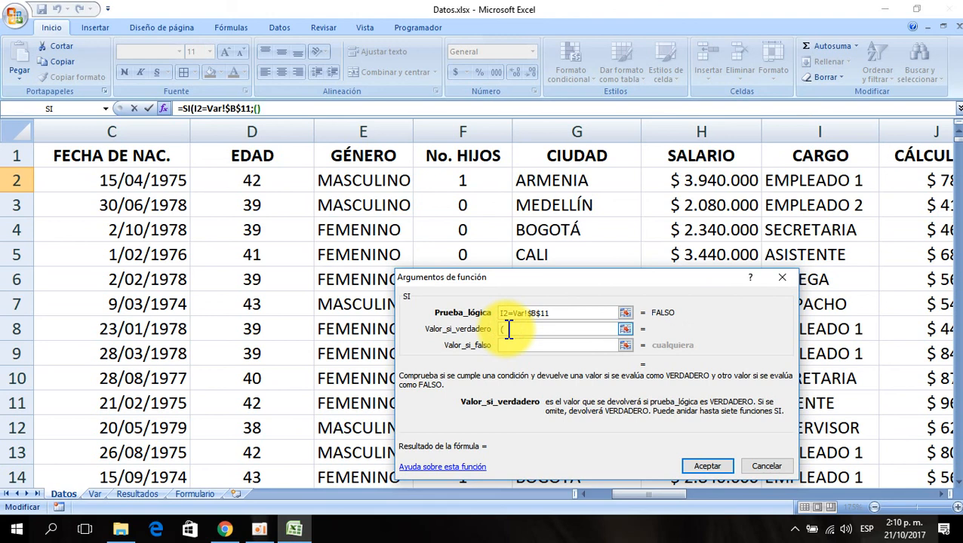
{"action": "left_click", "coordinate": [714, 179]}
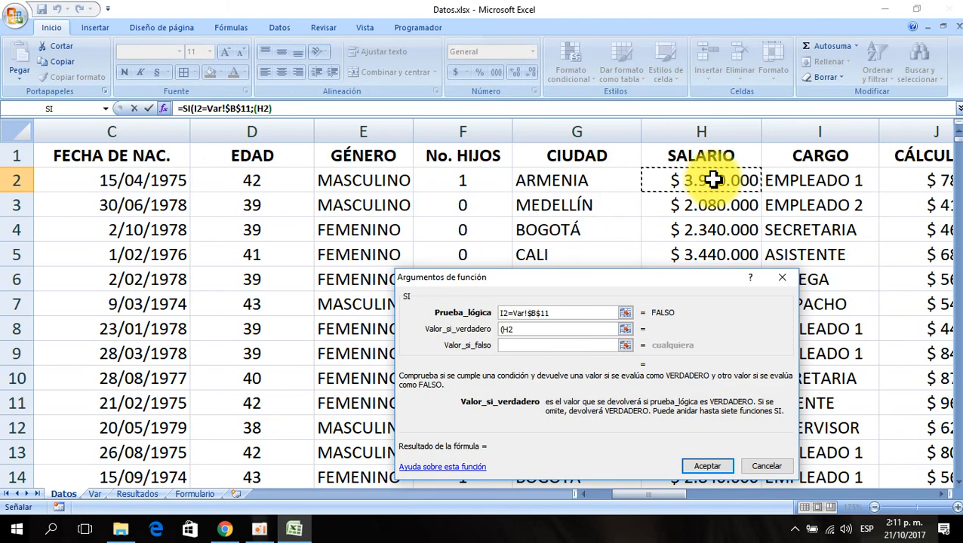
{"action": "type", "text": "*"}
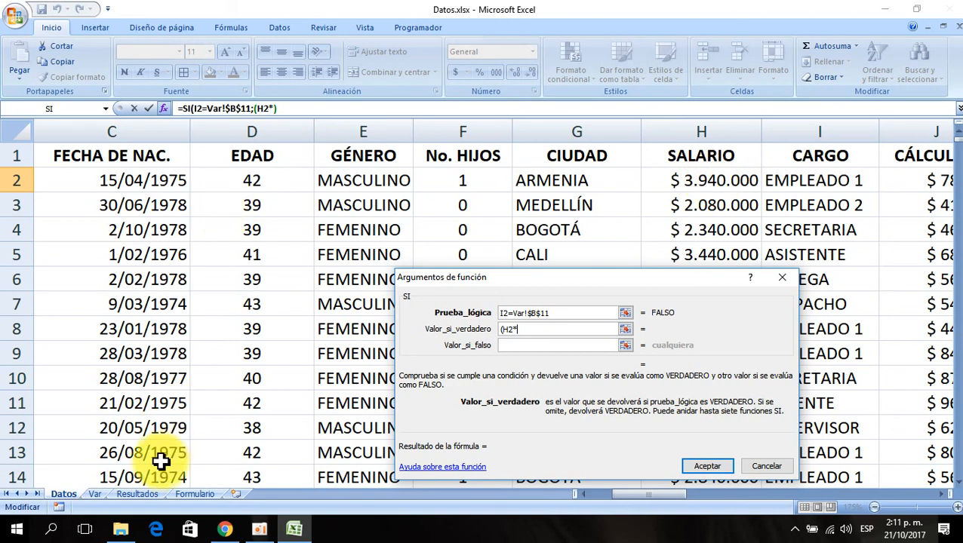
{"action": "left_click", "coordinate": [93, 494]}
{"action": "left_click", "coordinate": [258, 294]}
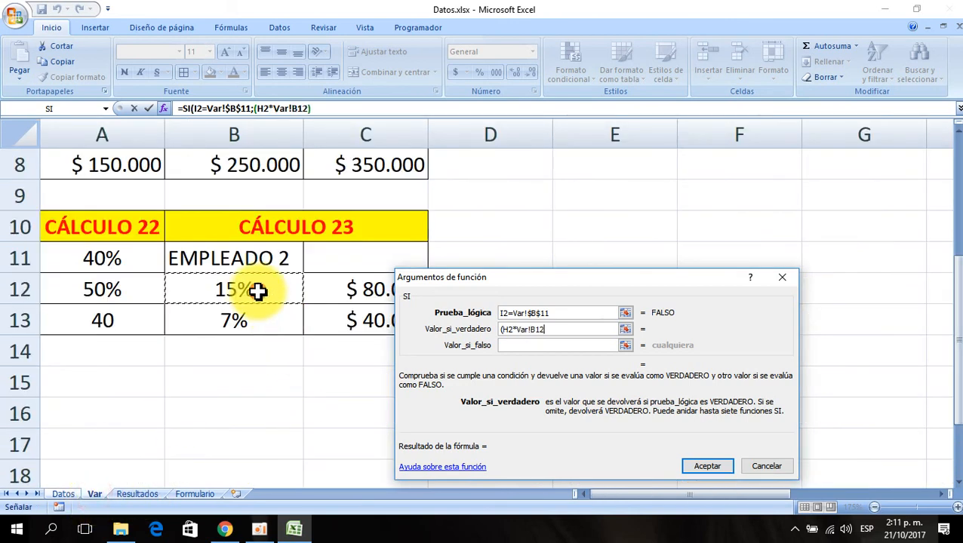
{"action": "key", "text": "F4"}
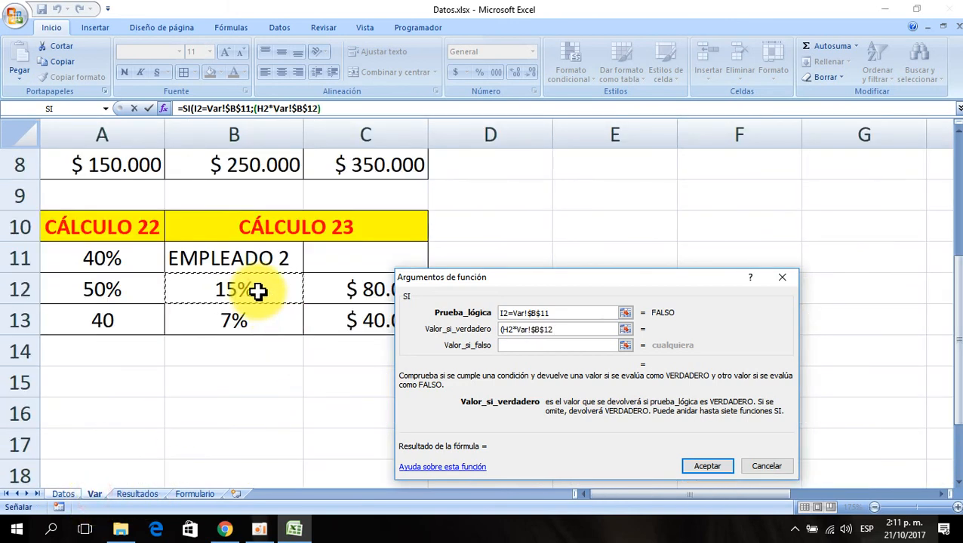
{"action": "type", "text": ")"}
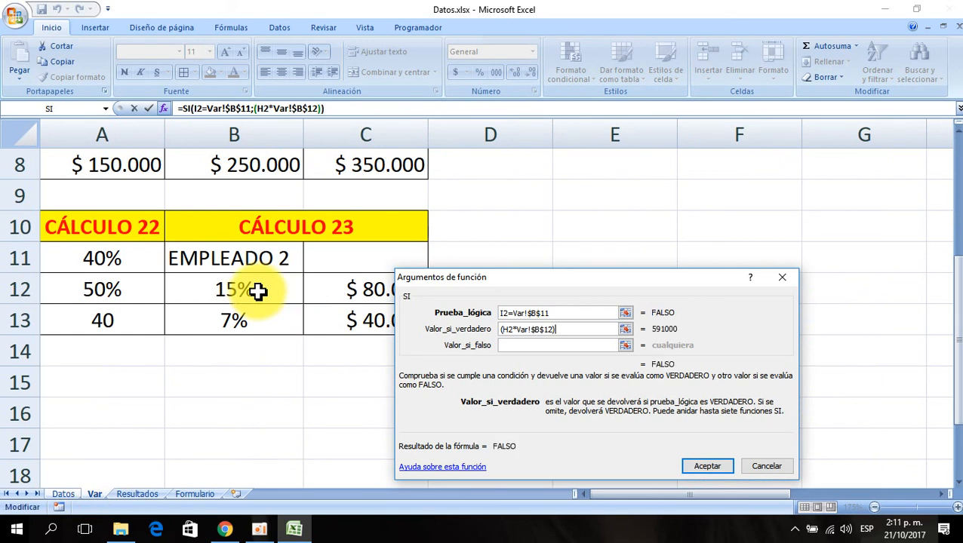
{"action": "type", "text": "+++++++++++++++++"}
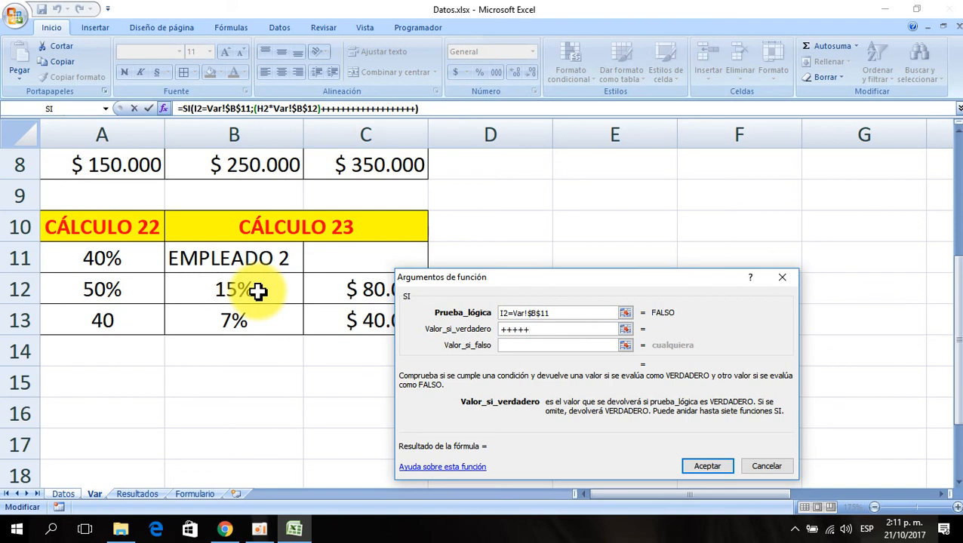
{"action": "key", "text": "BackSpace"}
{"action": "key", "text": "BackSpace"}
{"action": "key", "text": "BackSpace"}
{"action": "key", "text": "BackSpace"}
{"action": "key", "text": "BackSpace"}
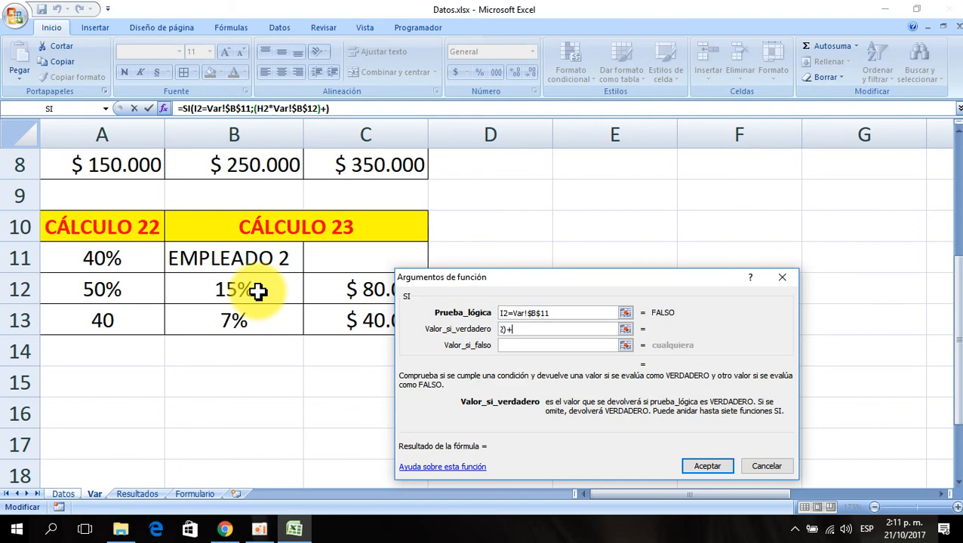
{"action": "left_click_drag", "start_coordinate": [491, 277], "coordinate": [546, 308]}
{"action": "left_click", "coordinate": [375, 289]}
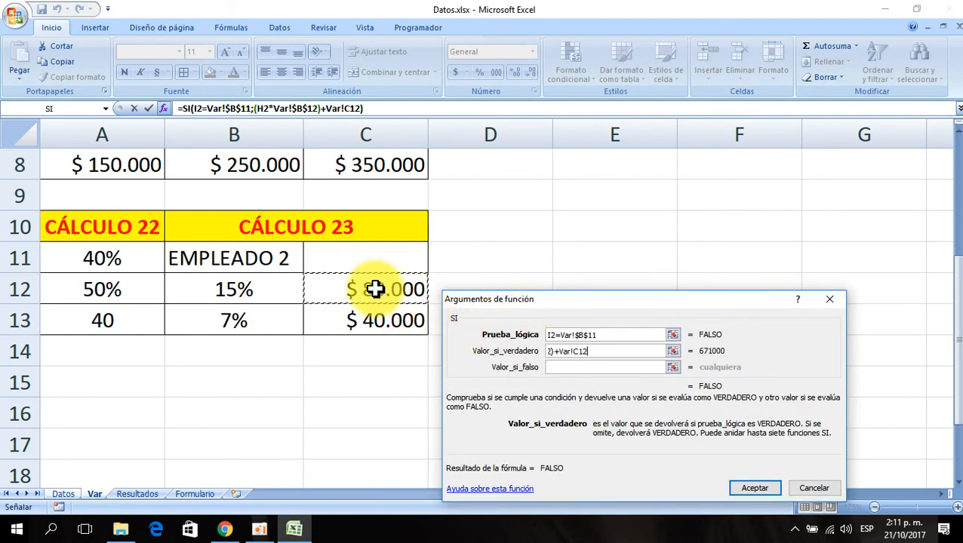
{"action": "key", "text": "F4"}
- Set the value-if-false to (H2*Var!$B$13)+Var!$C$13 and confirm the SI function in AF2
{"action": "left_click", "coordinate": [570, 368]}
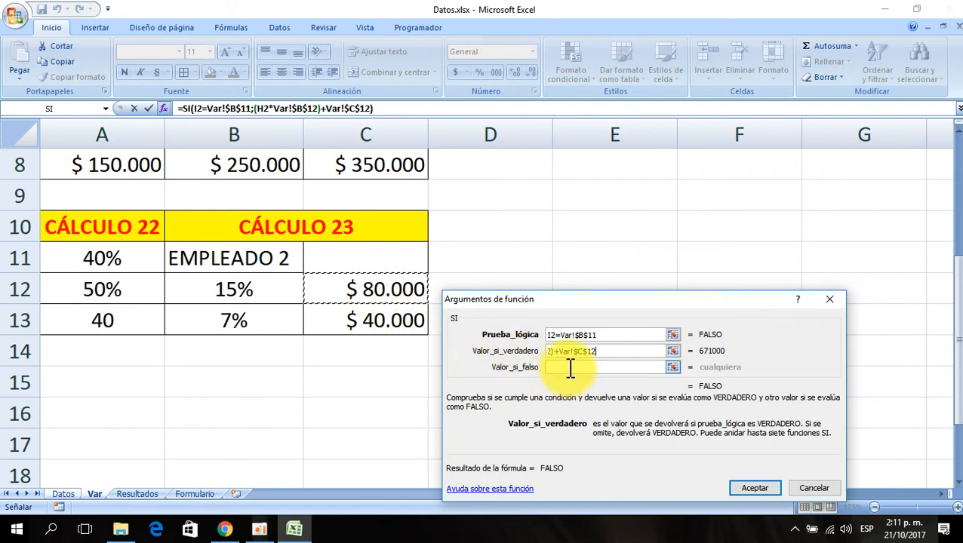
{"action": "key", "text": "ctrl+Page_Up"}
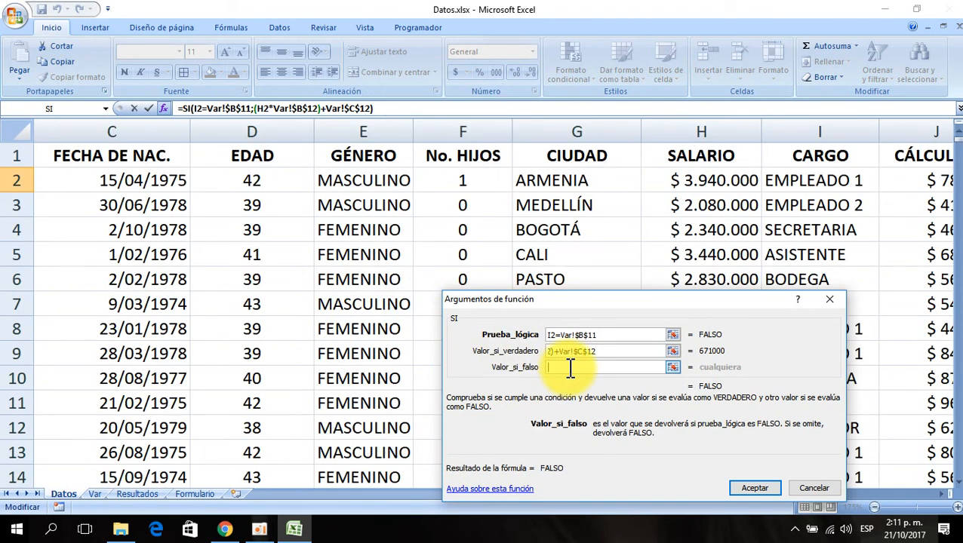
{"action": "type", "text": "("}
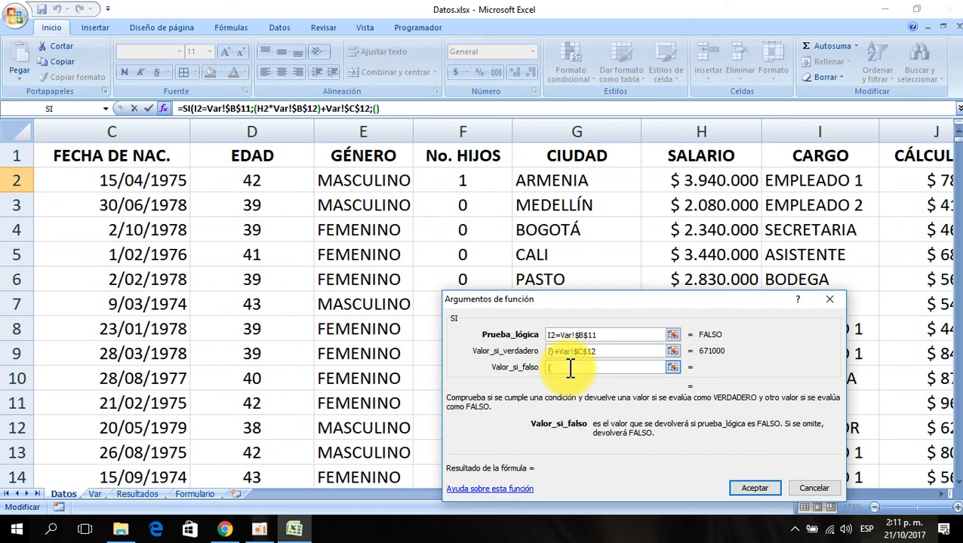
{"action": "left_click", "coordinate": [699, 181]}
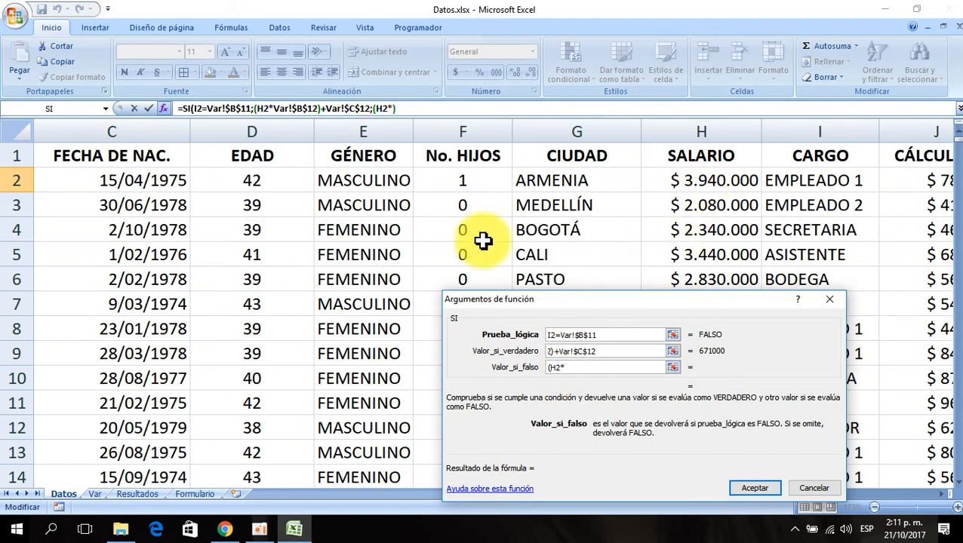
{"action": "left_click", "coordinate": [91, 494]}
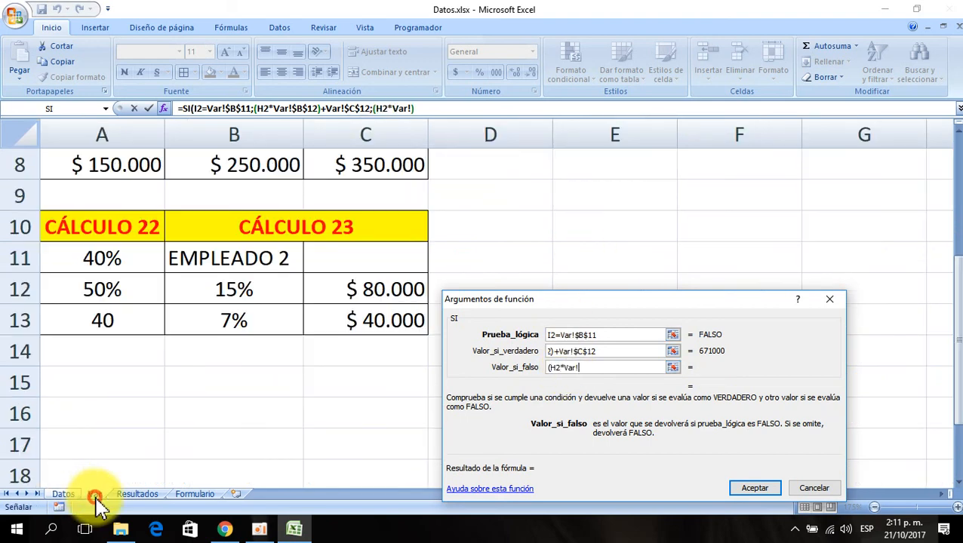
{"action": "left_click", "coordinate": [265, 324]}
{"action": "key", "text": "F4"}
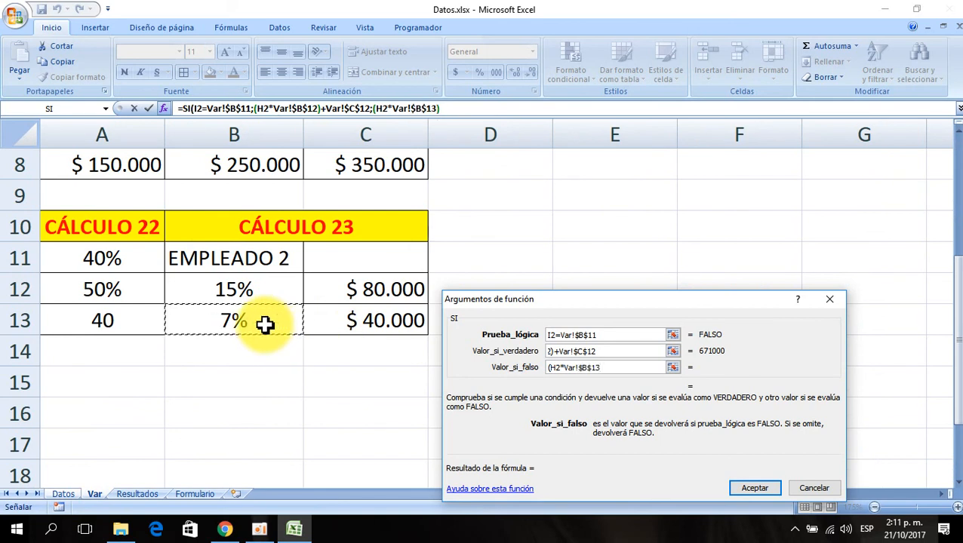
{"action": "type", "text": ")"}
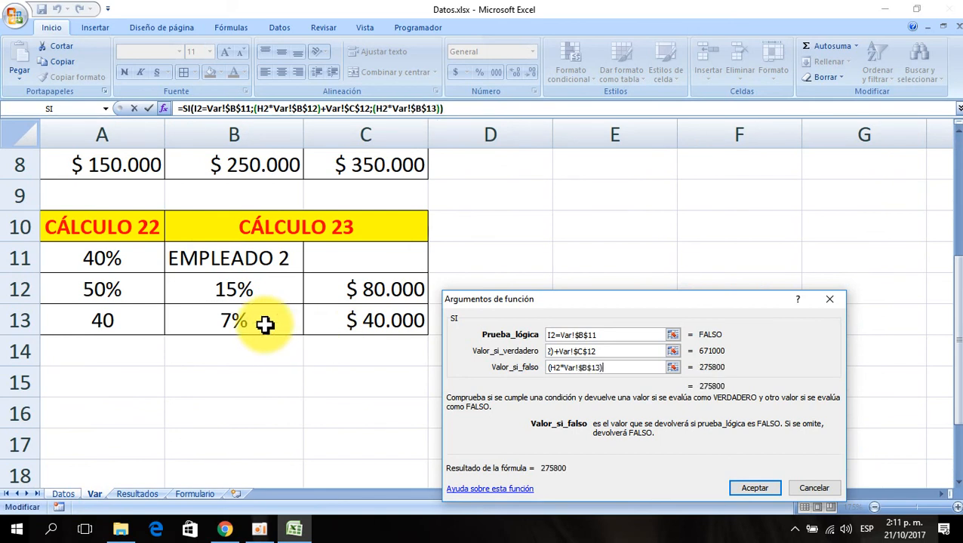
{"action": "type", "text": "+"}
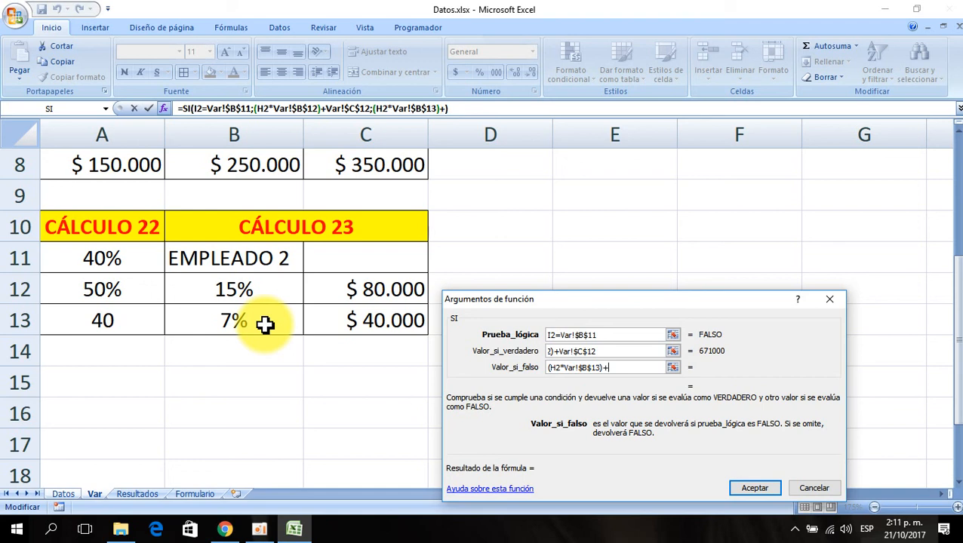
{"action": "left_click", "coordinate": [370, 320]}
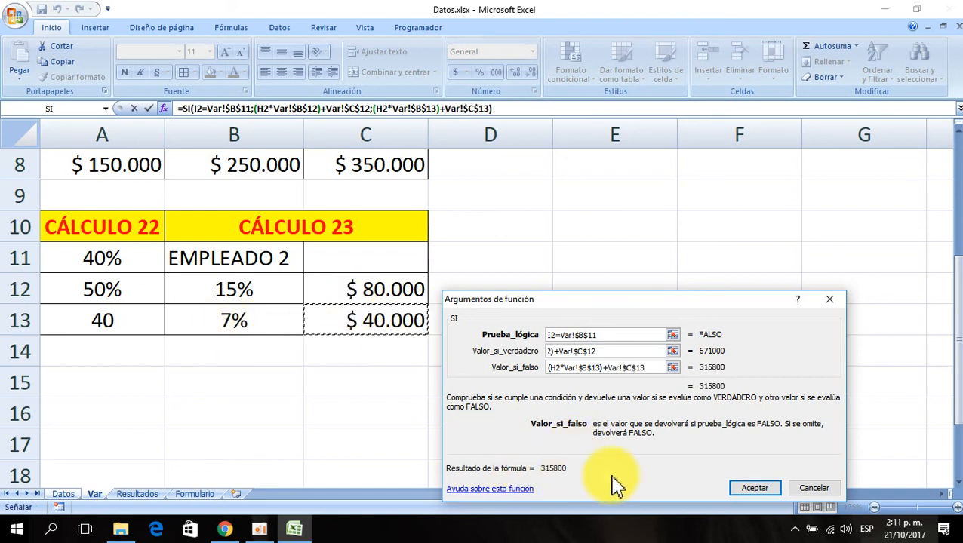
{"action": "left_click", "coordinate": [764, 492]}
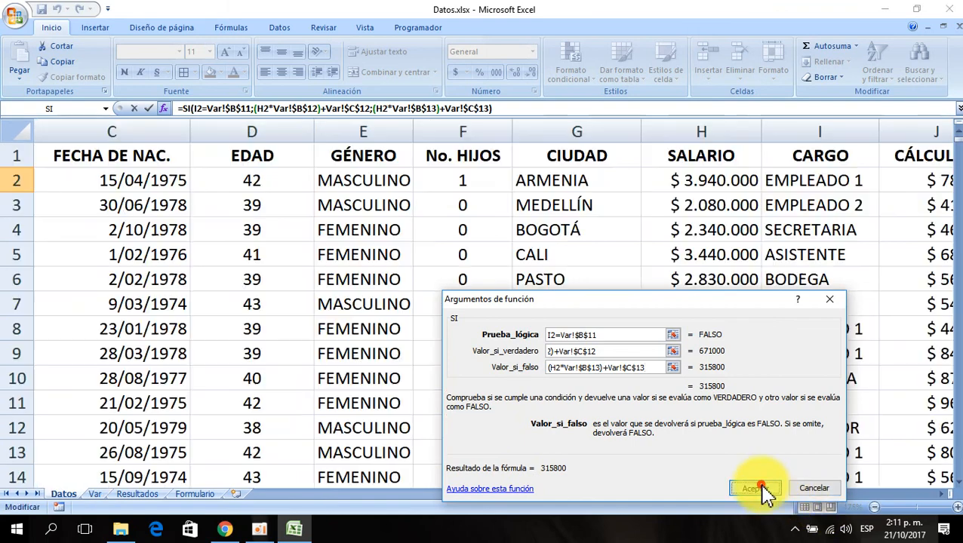
- Copy AE2's currency format onto AF2 and fill the CÁLCULO 23 formula down the whole column
{"action": "left_click", "coordinate": [683, 192]}
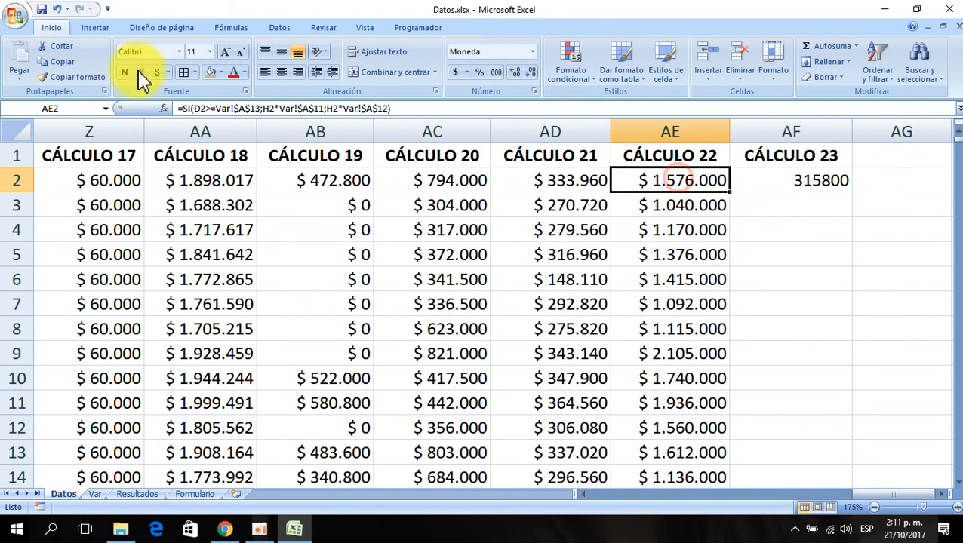
{"action": "left_click", "coordinate": [75, 77]}
{"action": "left_click", "coordinate": [792, 187]}
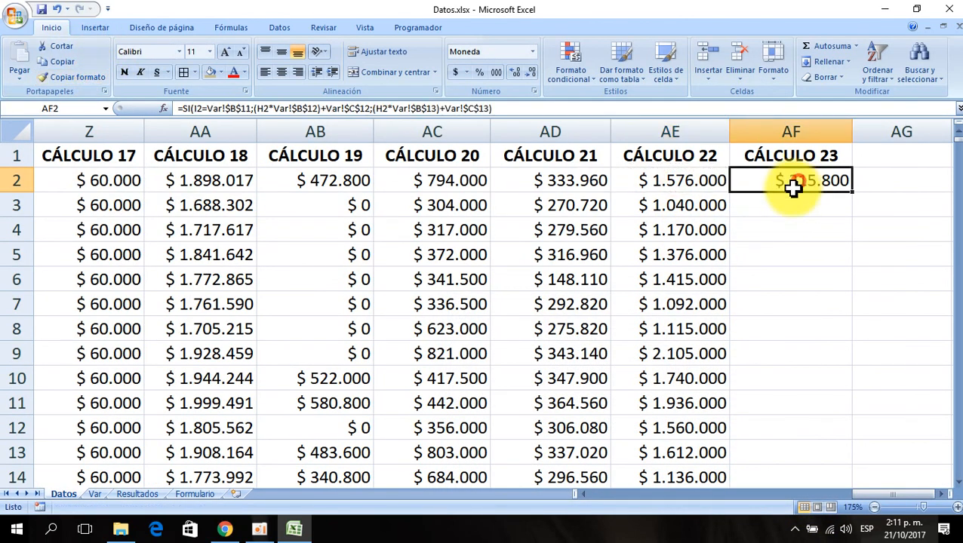
{"action": "double_click", "coordinate": [851, 192]}
{"action": "left_click", "coordinate": [782, 187]}
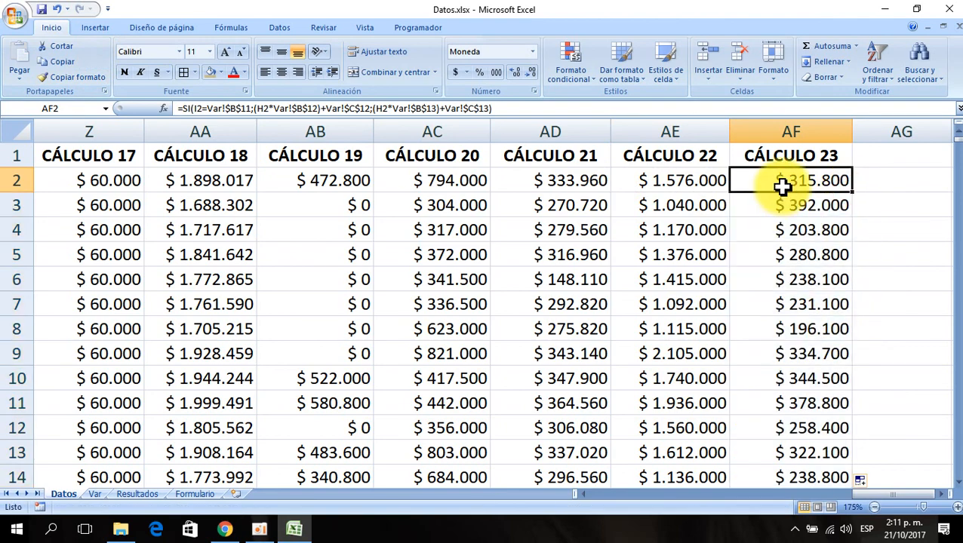
- Extend the CÁLCULO 23 header from AF1 into AG1 to create the CÁLCULO 24 heading
{"action": "scroll", "coordinate": [782, 187], "scroll_direction": "right", "scroll_amount": 3}
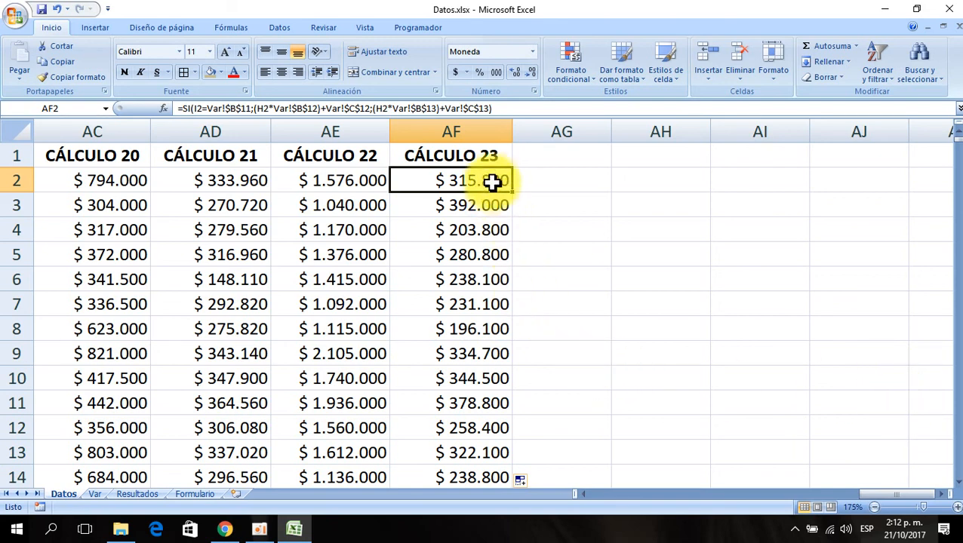
{"action": "left_click", "coordinate": [490, 157]}
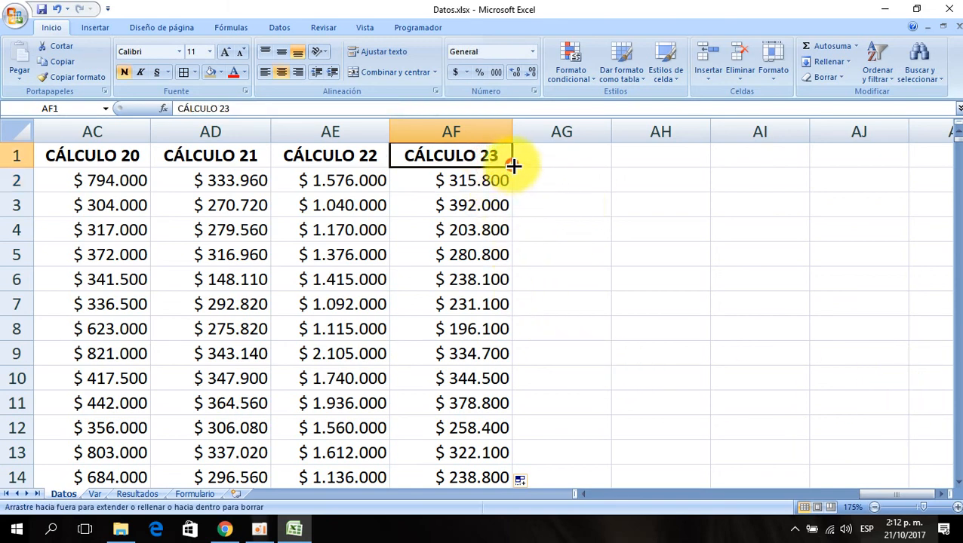
{"action": "left_click_drag", "start_coordinate": [512, 166], "coordinate": [627, 134]}
- Copy the currency format of AF2 onto AG2
{"action": "left_click", "coordinate": [494, 181]}
{"action": "left_click", "coordinate": [76, 77]}
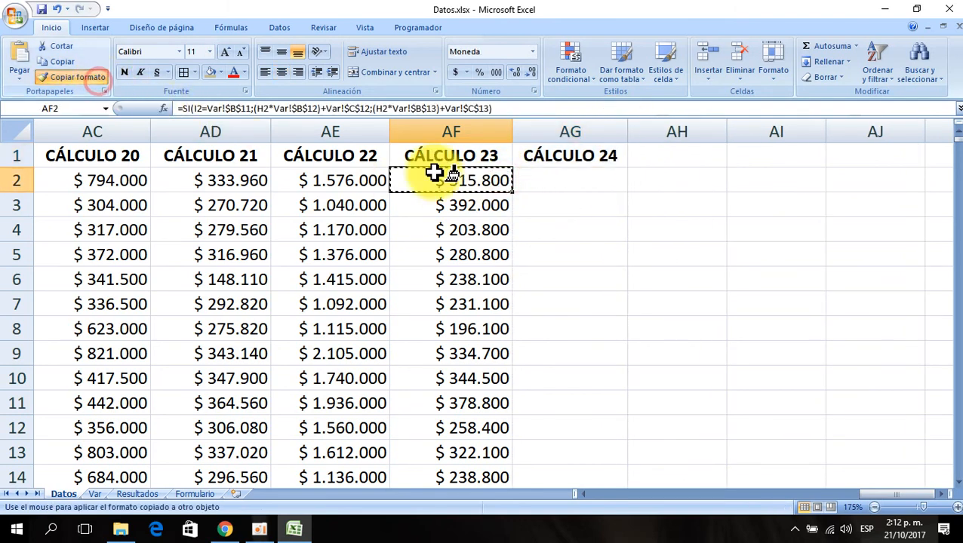
{"action": "left_click", "coordinate": [566, 181]}
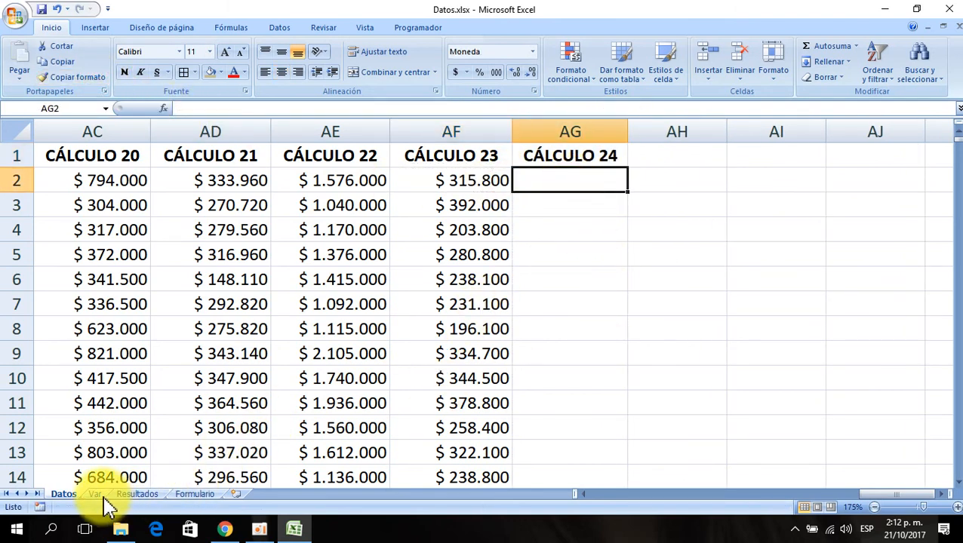
- On the Var sheet, extend the merged CÁLCULO 23 header into D10:E10 to create a CÁLCULO 24 header
{"action": "left_click", "coordinate": [96, 494]}
{"action": "left_click", "coordinate": [394, 231]}
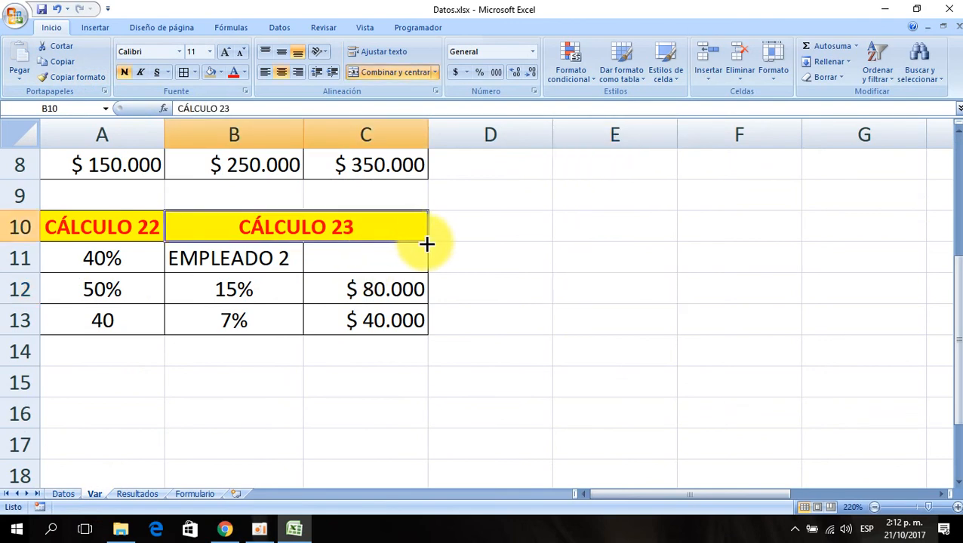
{"action": "left_click_drag", "start_coordinate": [427, 243], "coordinate": [570, 248]}
{"action": "left_click", "coordinate": [475, 232]}
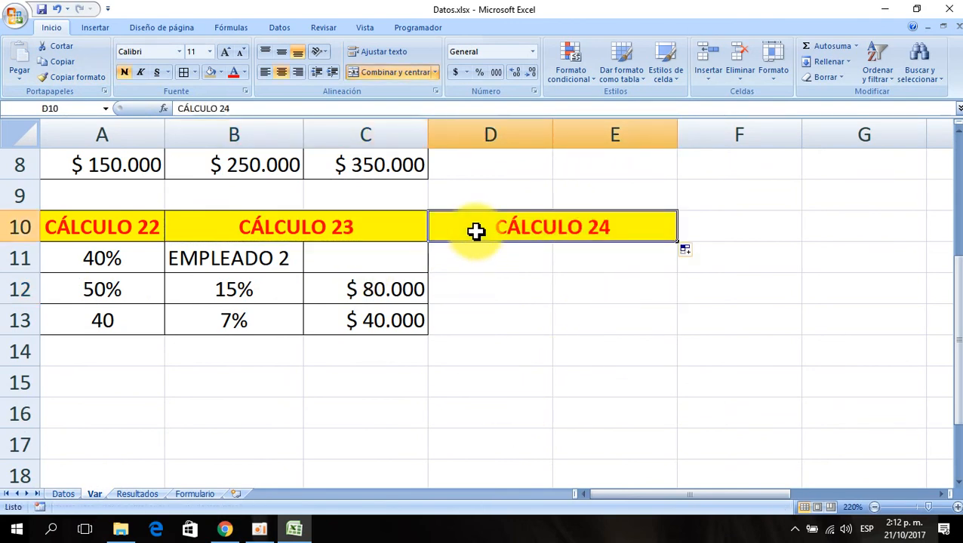
- Return to the Datos sheet and review the data and formulas across row 8
{"action": "left_click", "coordinate": [63, 494]}
{"action": "left_click", "coordinate": [112, 327]}
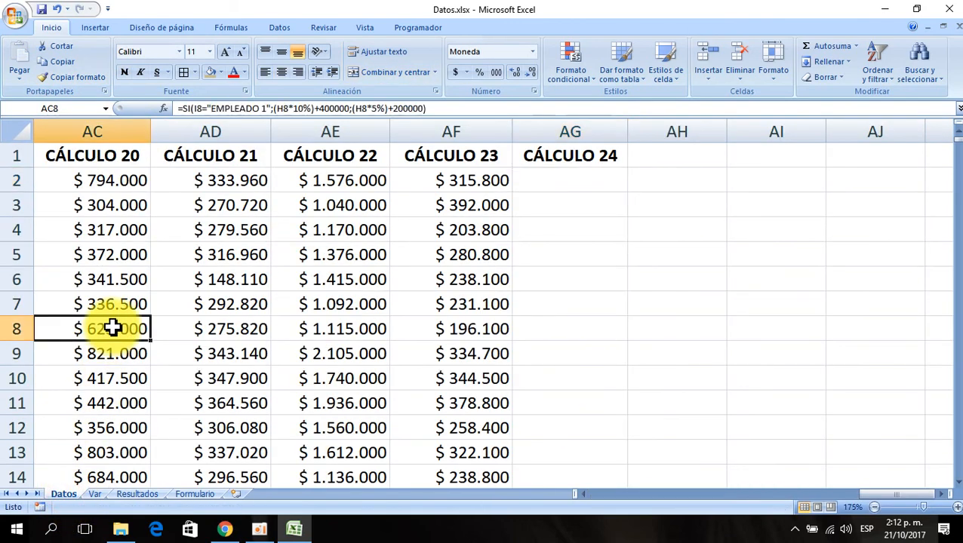
{"action": "key", "text": "Home"}
{"action": "key", "text": "Right"}
{"action": "key", "text": "Right"}
{"action": "key", "text": "Right"}
{"action": "key", "text": "Right"}
{"action": "key", "text": "Right"}
{"action": "key", "text": "Right"}
{"action": "key", "text": "Right"}
{"action": "key", "text": "Right"}
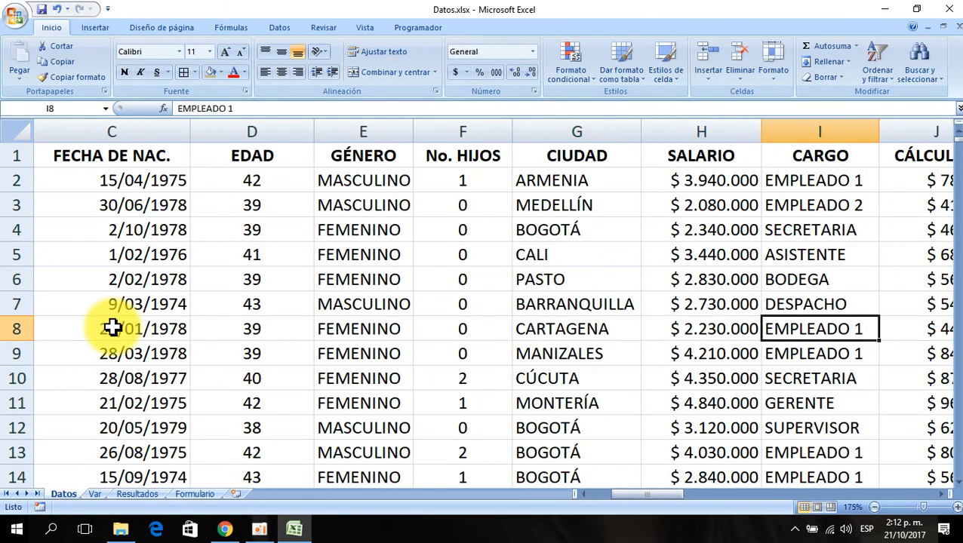
{"action": "key", "text": "Right"}
{"action": "key", "text": "Right"}
{"action": "key", "text": "Left"}
{"action": "key", "text": "Left"}
{"action": "key", "text": "Left"}
{"action": "key", "text": "Left"}
{"action": "key", "text": "Left"}
{"action": "key", "text": "Left"}
{"action": "key", "text": "Left"}
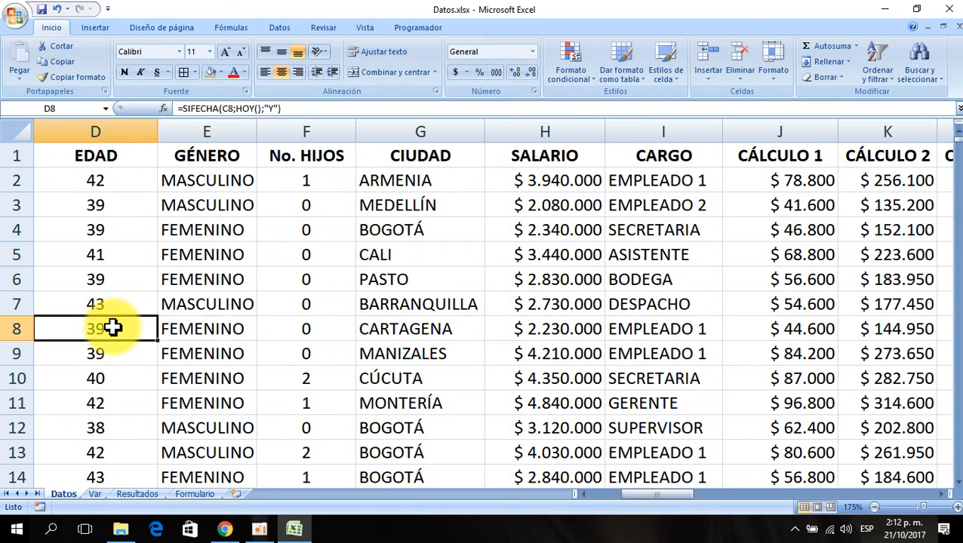
{"action": "key", "text": "Left"}
{"action": "key", "text": "Right"}
{"action": "key", "text": "Right"}
{"action": "key", "text": "Right"}
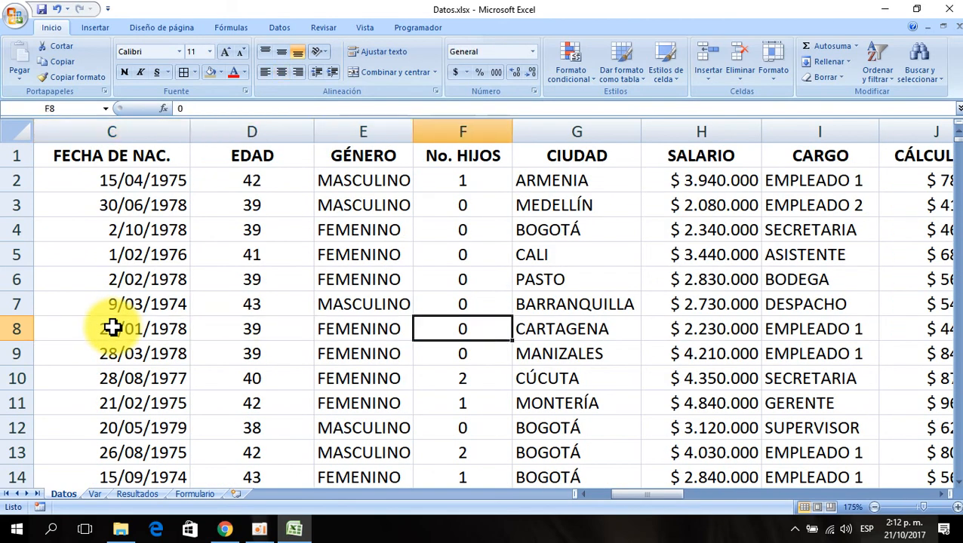
{"action": "key", "text": "Left"}
{"action": "key", "text": "Left"}
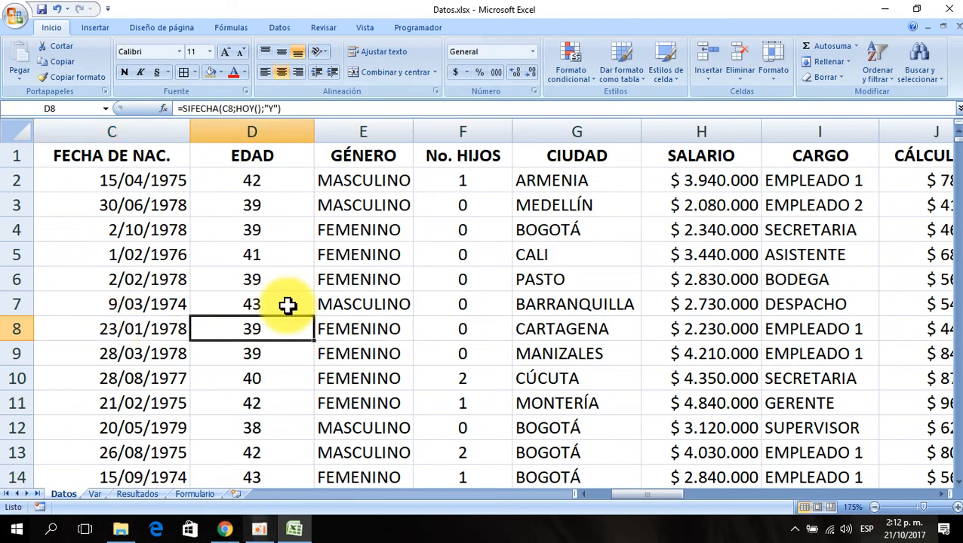
- Copy the FEMENINO value from the Datos sheet into cell D11 under the CÁLCULO 24 header on the Var sheet
{"action": "left_click", "coordinate": [378, 235]}
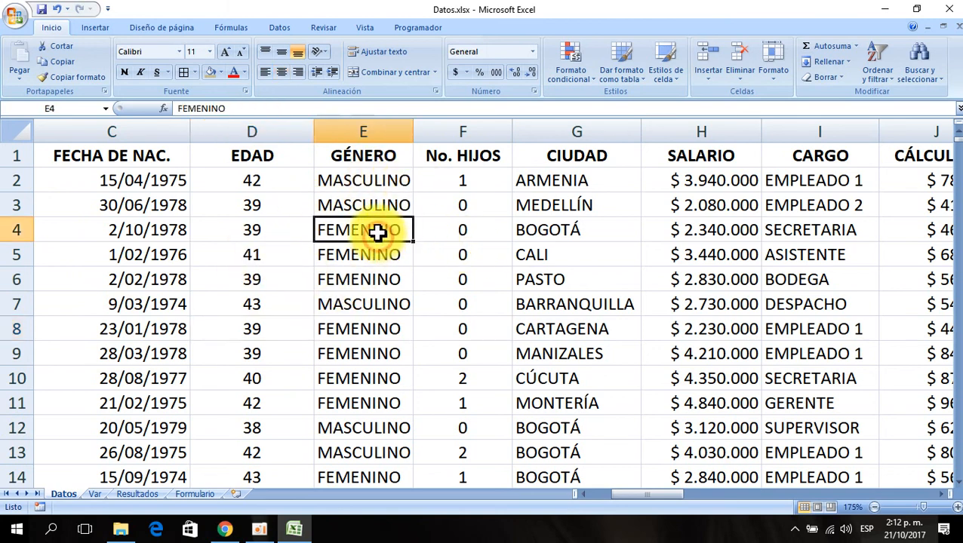
{"action": "key", "text": "ctrl+c"}
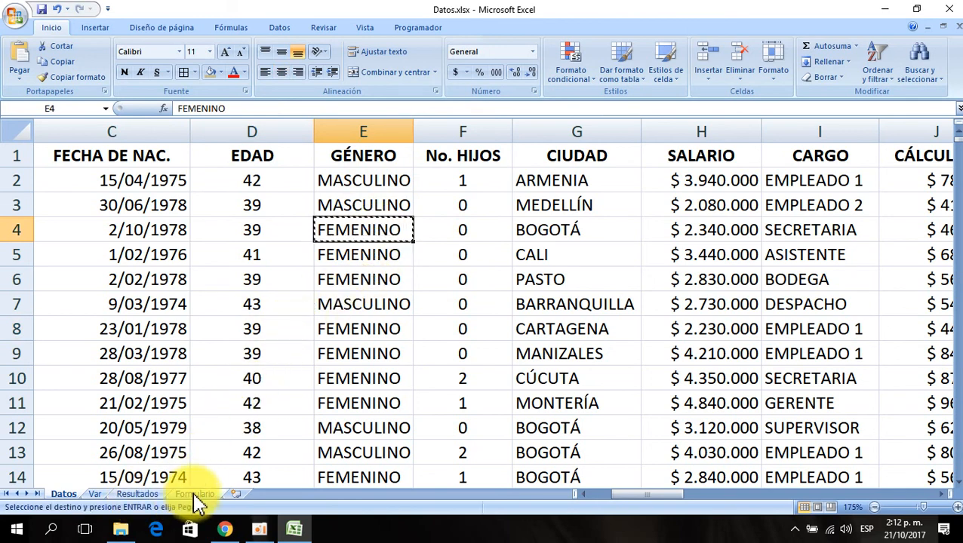
{"action": "left_click", "coordinate": [95, 495]}
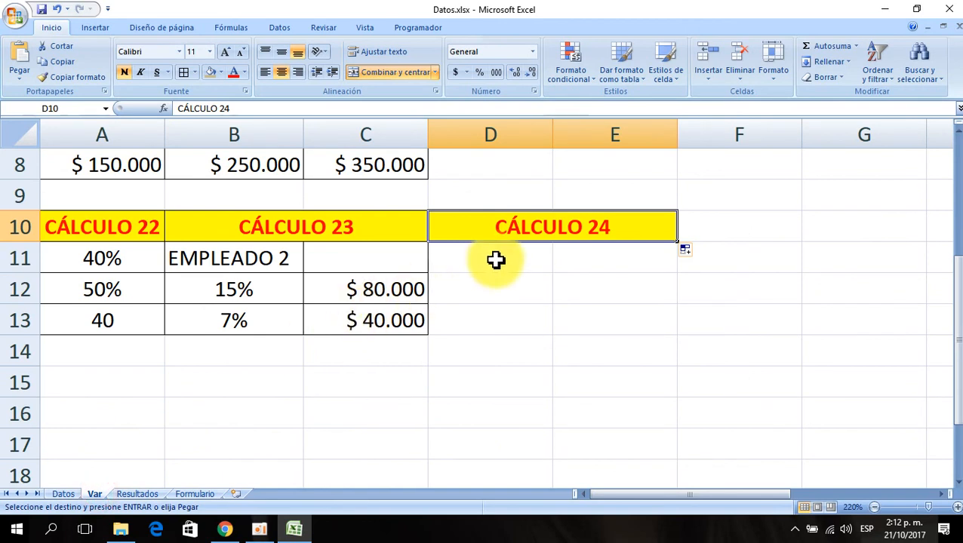
{"action": "left_click", "coordinate": [497, 260]}
{"action": "key", "text": "ctrl+v"}
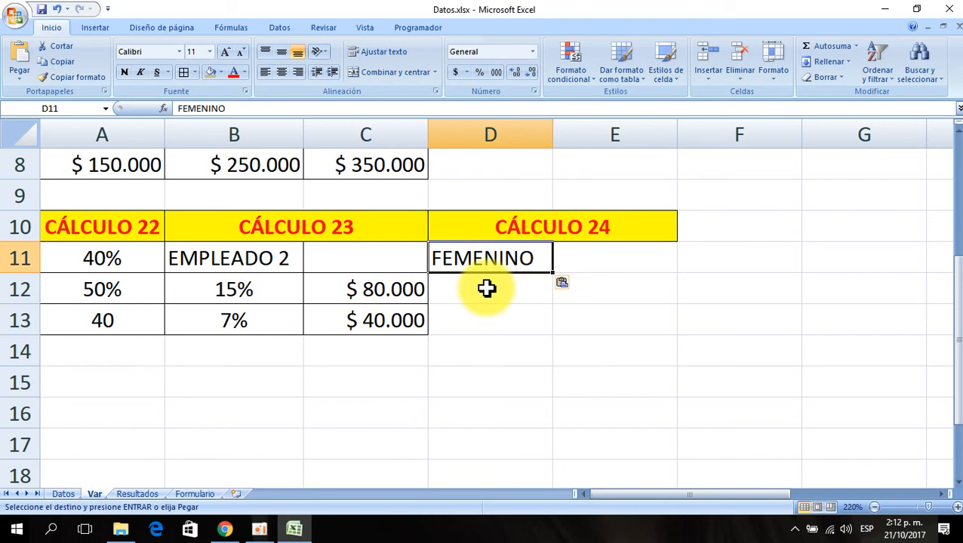
- Enter 35% in D12 and 200000 in E12 on the Var sheet
{"action": "left_click", "coordinate": [486, 288]}
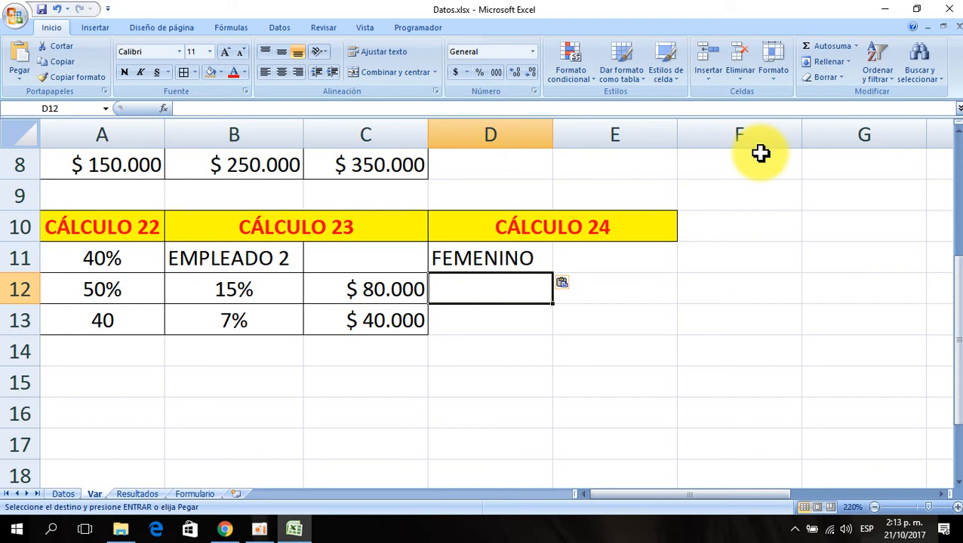
{"action": "type", "text": "35"}
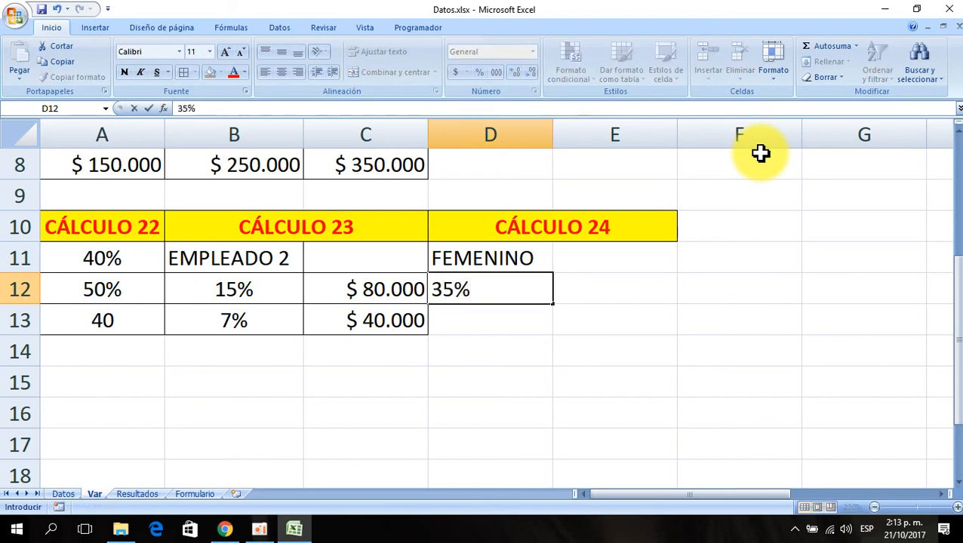
{"action": "key", "text": "Return"}
{"action": "key", "text": "Up"}
{"action": "key", "text": "Right"}
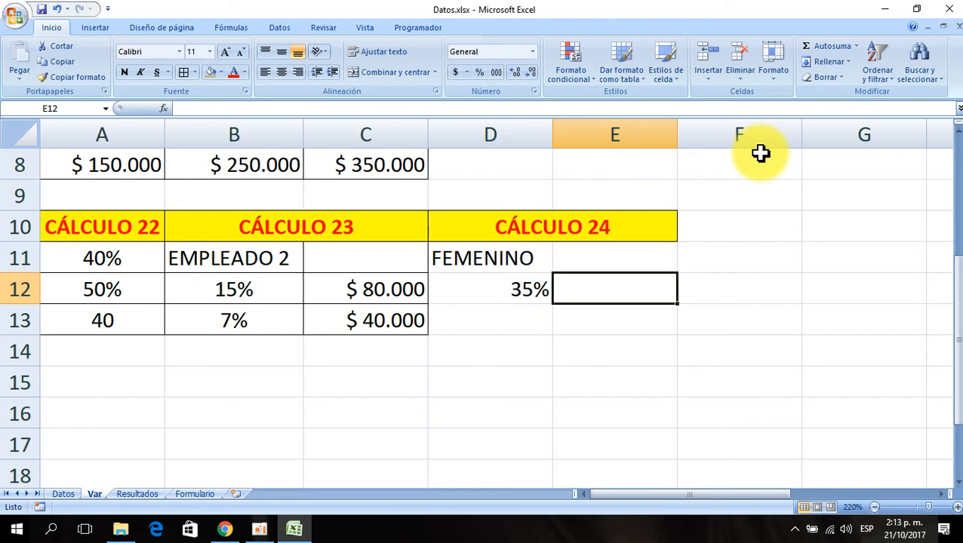
{"action": "type", "text": "200000"}
{"action": "key", "text": "Return"}
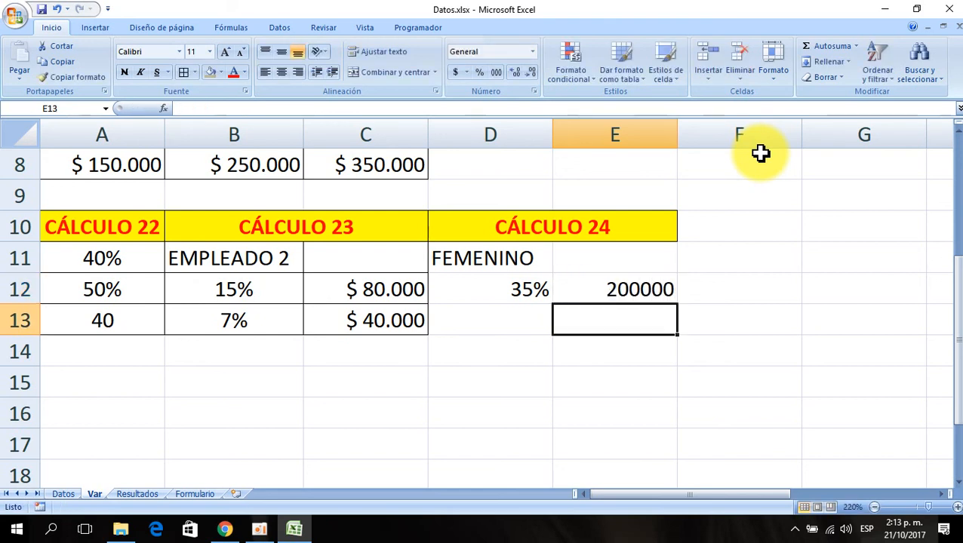
- Copy the currency format of C12 onto E12 with the format painter
{"action": "left_click", "coordinate": [399, 290]}
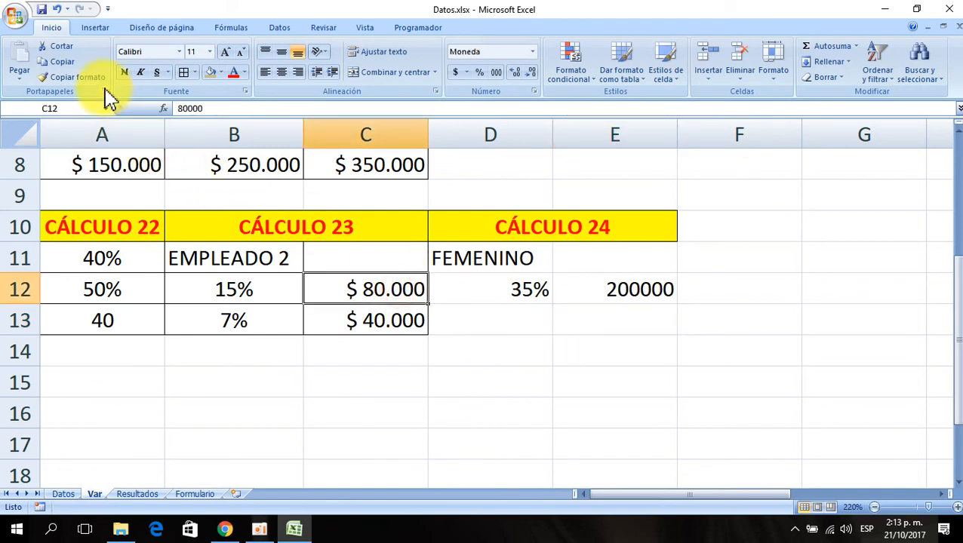
{"action": "left_click", "coordinate": [78, 78]}
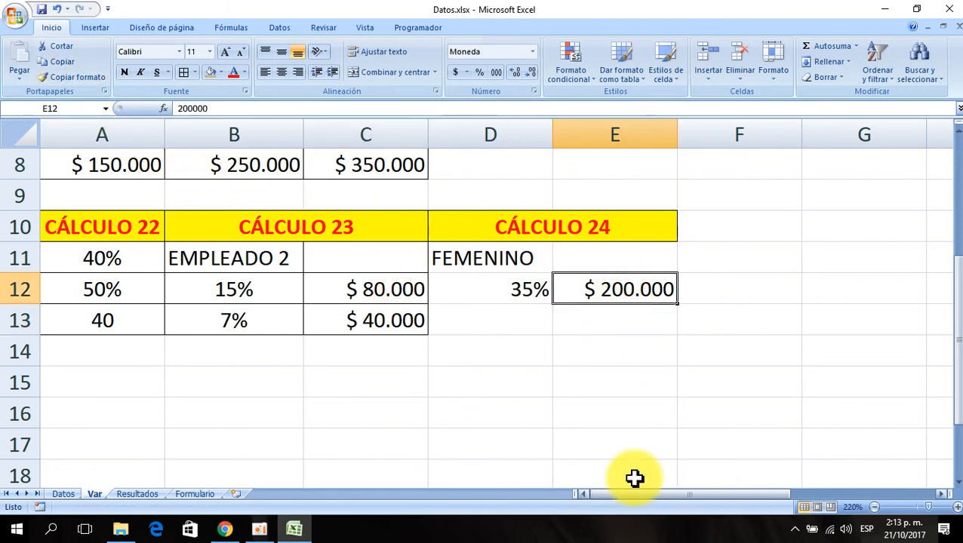
{"action": "left_click", "coordinate": [533, 344]}
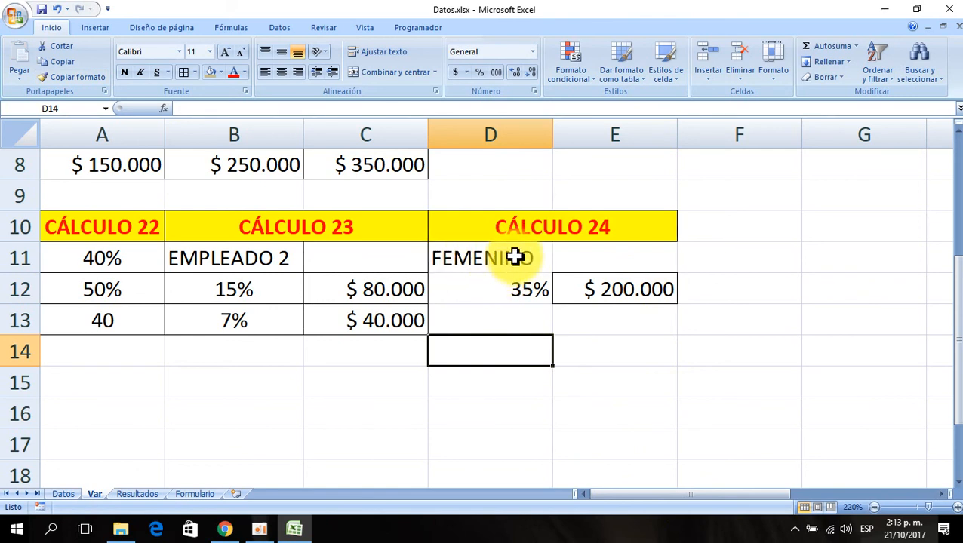
- Enter 17% in D13 and 100000 in E13
{"action": "left_click", "coordinate": [513, 317]}
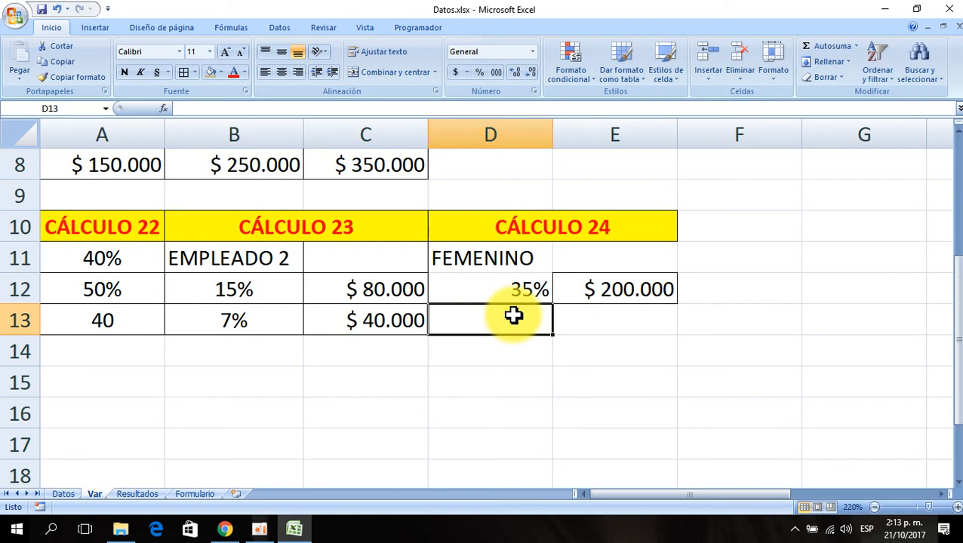
{"action": "type", "text": "17"}
{"action": "key", "text": "Return"}
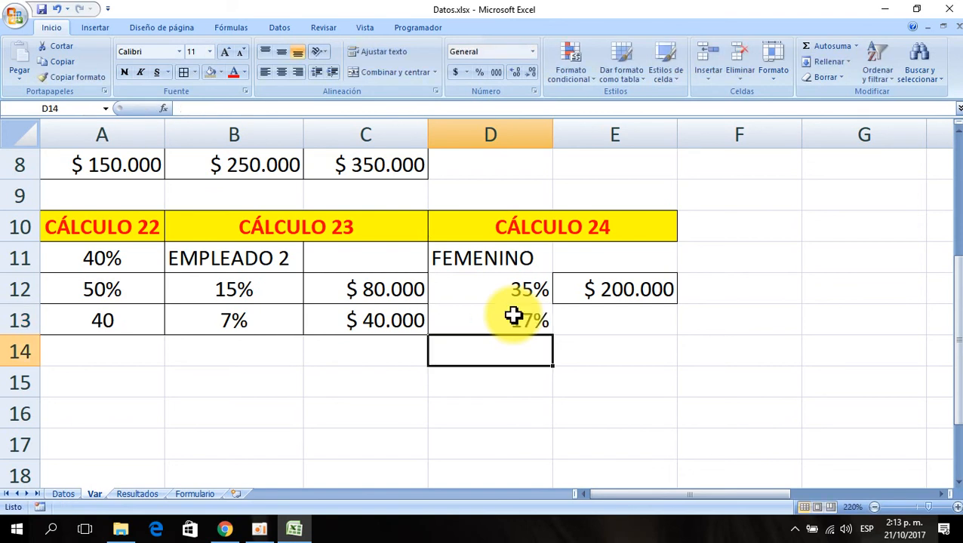
{"action": "left_click", "coordinate": [515, 317]}
{"action": "key", "text": "Right"}
{"action": "type", "text": "10"}
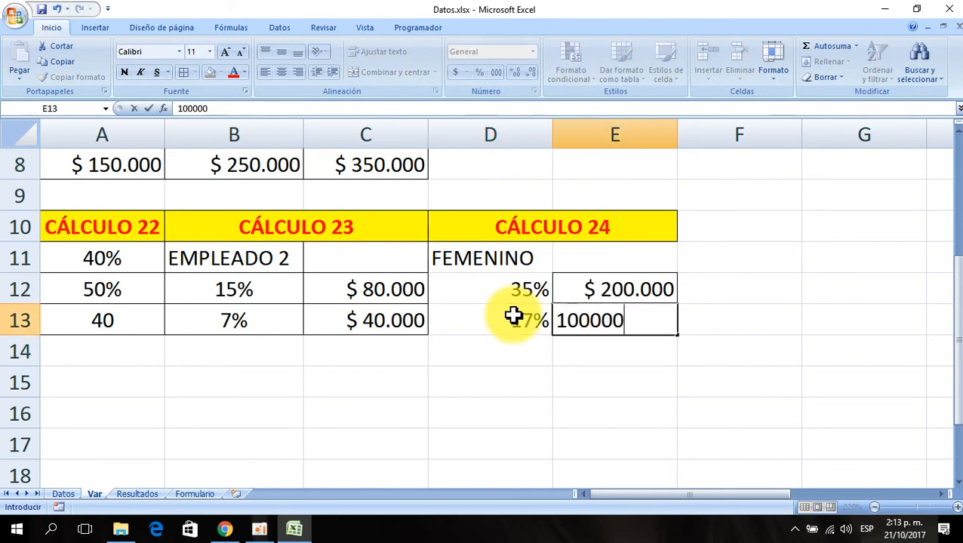
{"action": "type", "text": "0000"}
{"action": "key", "text": "Return"}
- Copy the currency format of E12 onto E13
{"action": "left_click", "coordinate": [576, 288]}
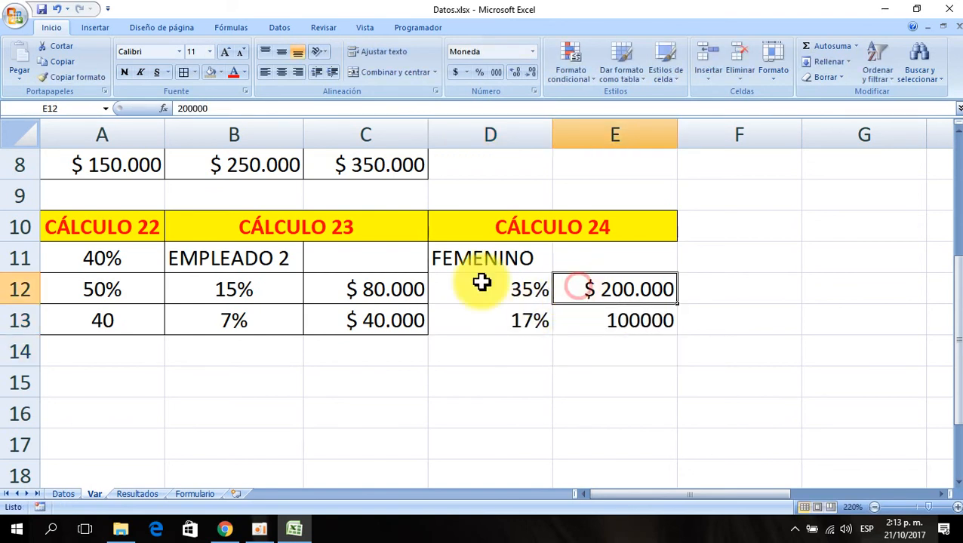
{"action": "left_click", "coordinate": [83, 78]}
{"action": "left_click", "coordinate": [612, 322]}
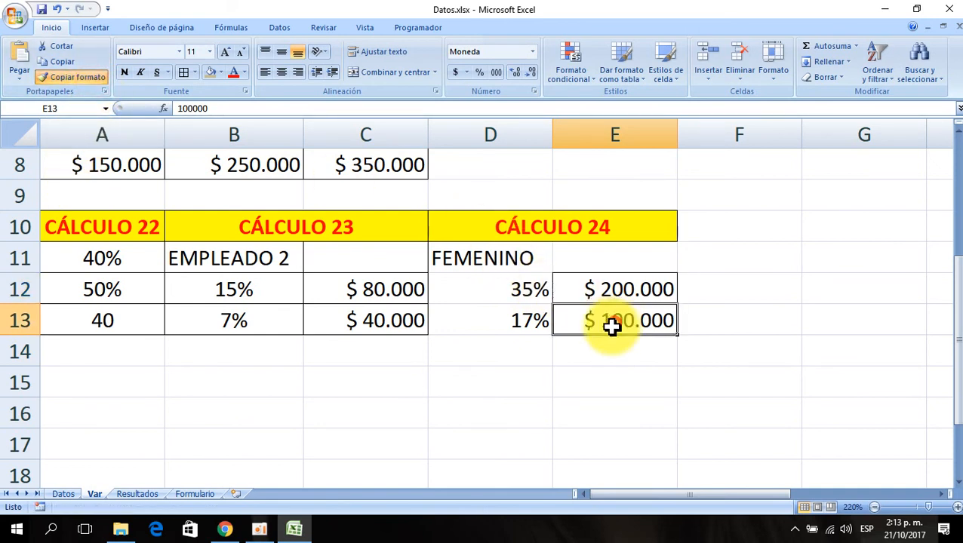
- Add borders to the CÁLCULO 24 block D10:E13 and center the percentages in D12:D13
{"action": "left_click_drag", "start_coordinate": [499, 228], "coordinate": [554, 315]}
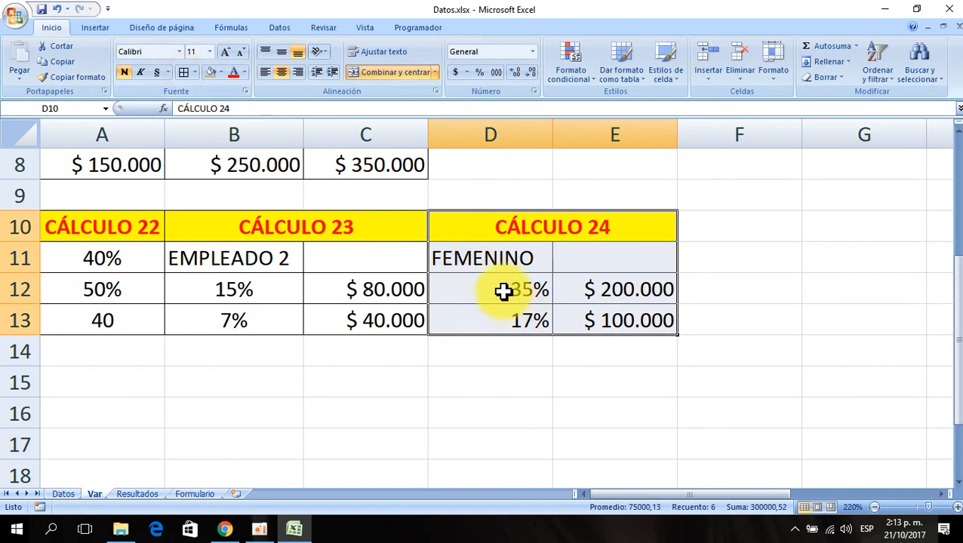
{"action": "left_click_drag", "start_coordinate": [501, 288], "coordinate": [502, 310]}
{"action": "left_click", "coordinate": [281, 72]}
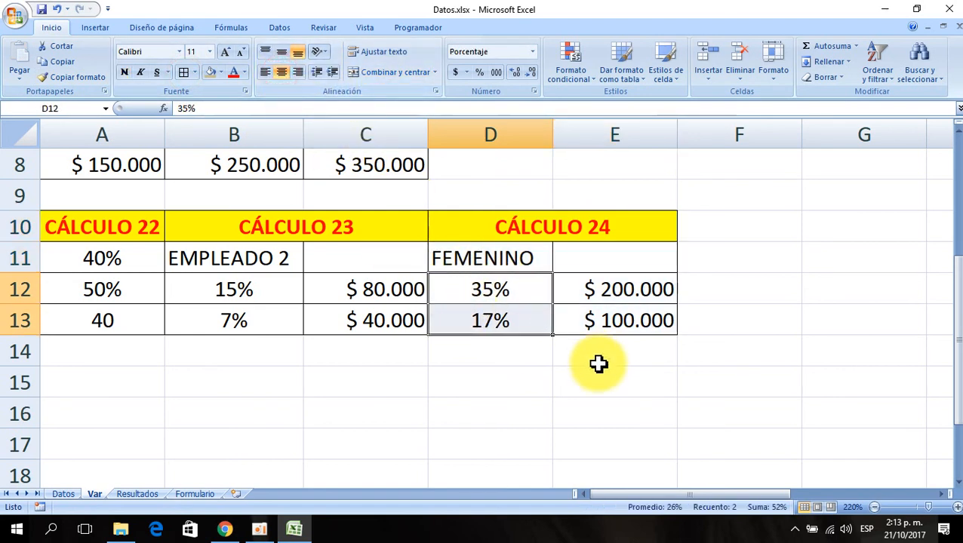
{"action": "left_click", "coordinate": [526, 433]}
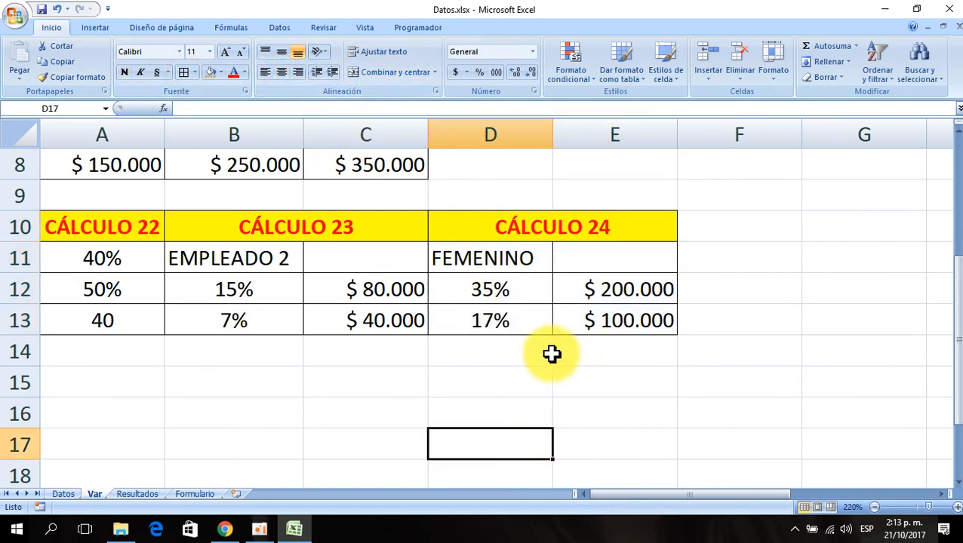
- On the Datos sheet, start an SI function in cell AG2 under CÁLCULO 24
{"action": "left_click", "coordinate": [66, 495]}
{"action": "left_click", "coordinate": [561, 181]}
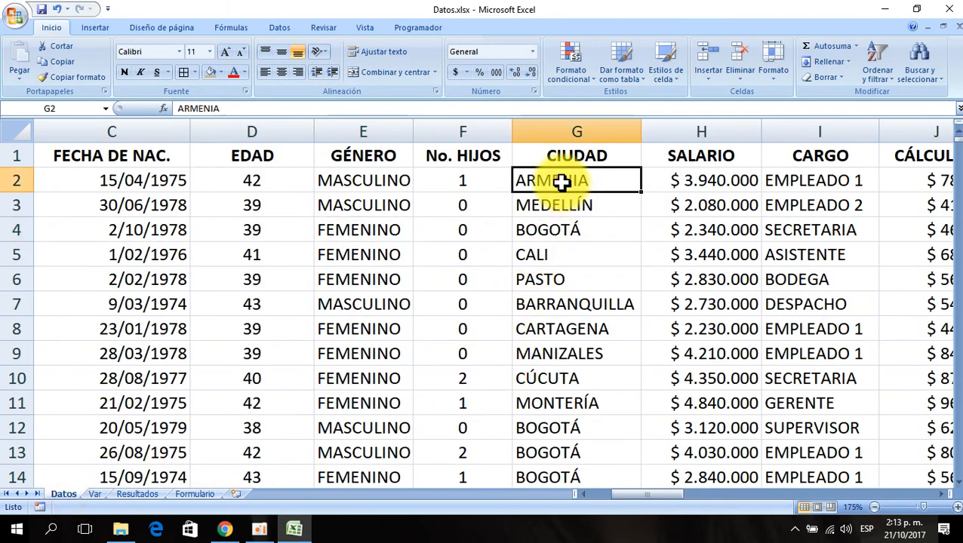
{"action": "key", "text": "ctrl+Right"}
{"action": "key", "text": "Right"}
{"action": "key", "text": "Right"}
{"action": "key", "text": "Right"}
{"action": "key", "text": "Right"}
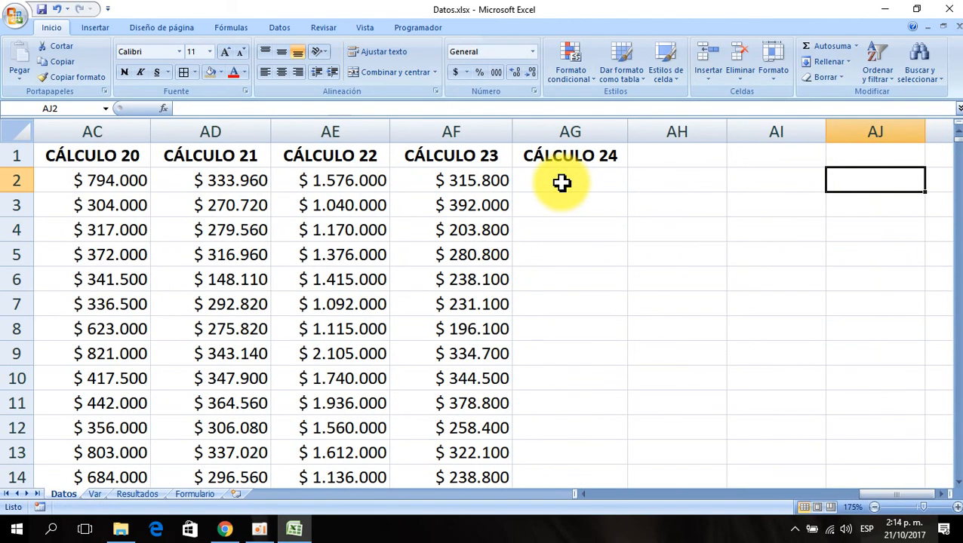
{"action": "left_click", "coordinate": [561, 181]}
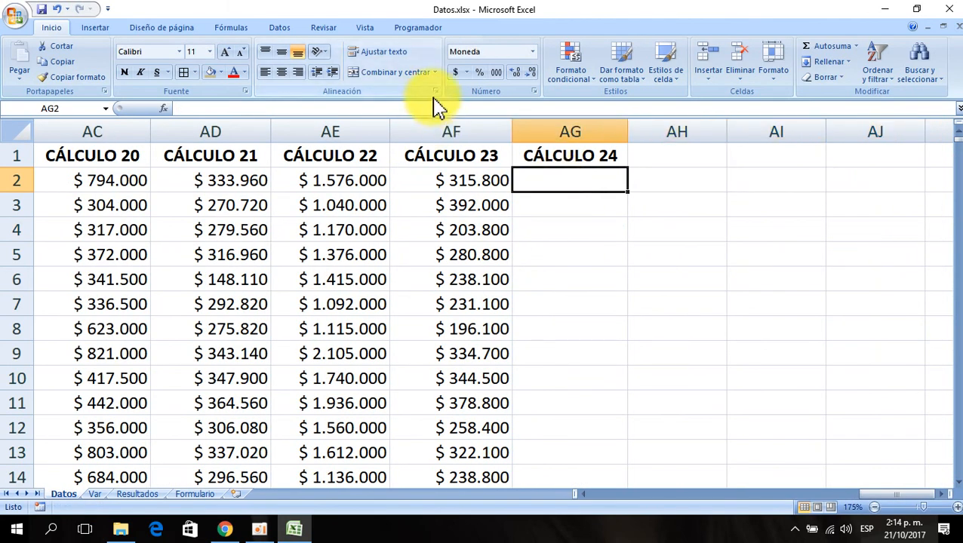
{"action": "left_click", "coordinate": [165, 109]}
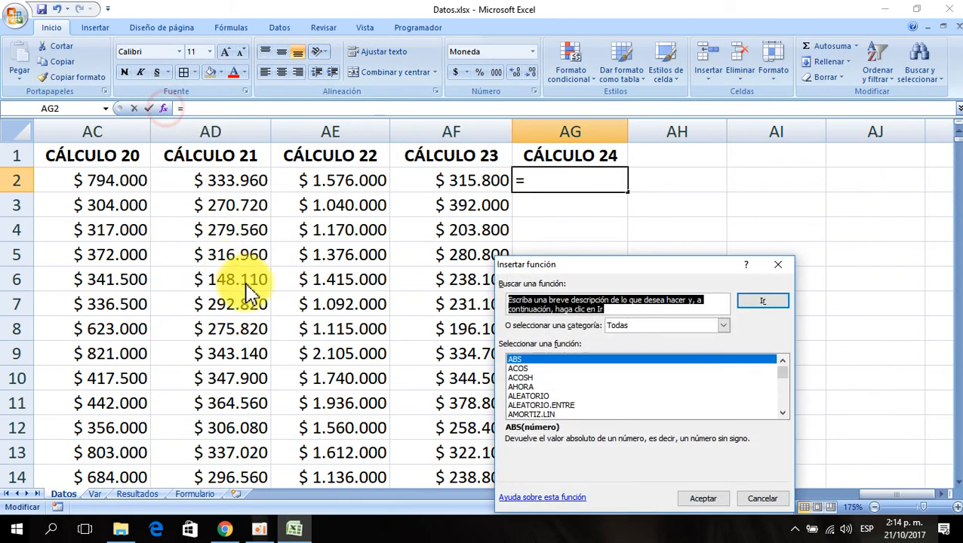
{"action": "left_click", "coordinate": [557, 360]}
{"action": "type", "text": "si"}
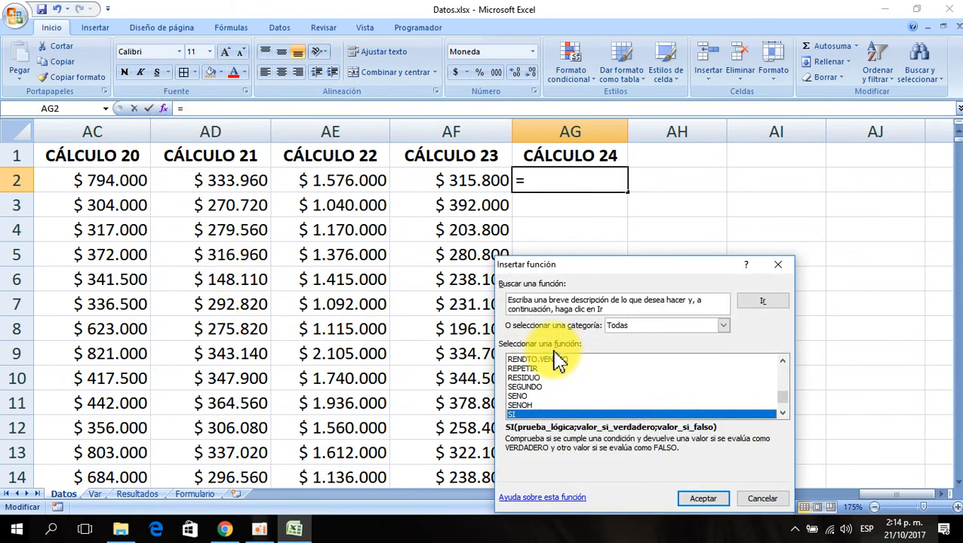
{"action": "left_click", "coordinate": [701, 501]}
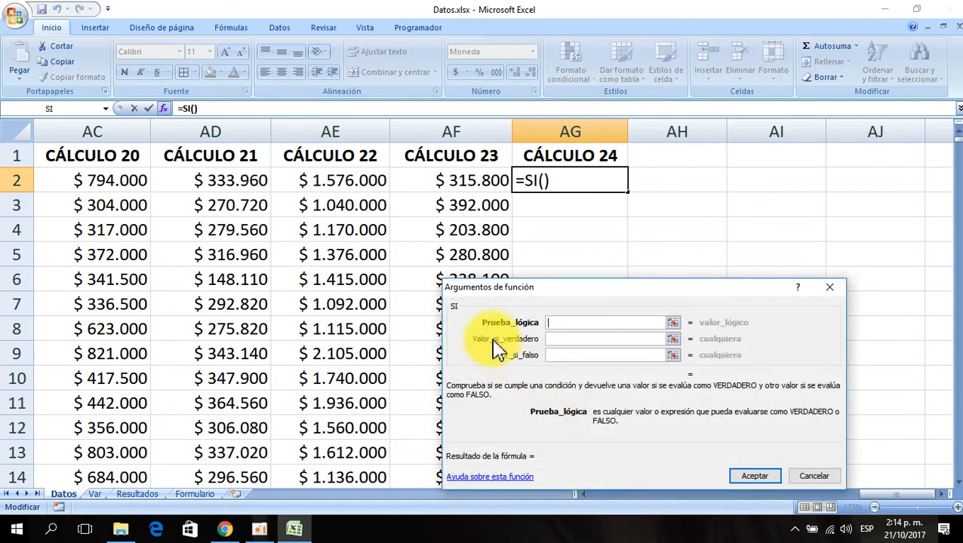
- Set the SI logical test to E2=Var!$D$11
{"action": "left_click", "coordinate": [322, 179]}
{"action": "key", "text": "Home"}
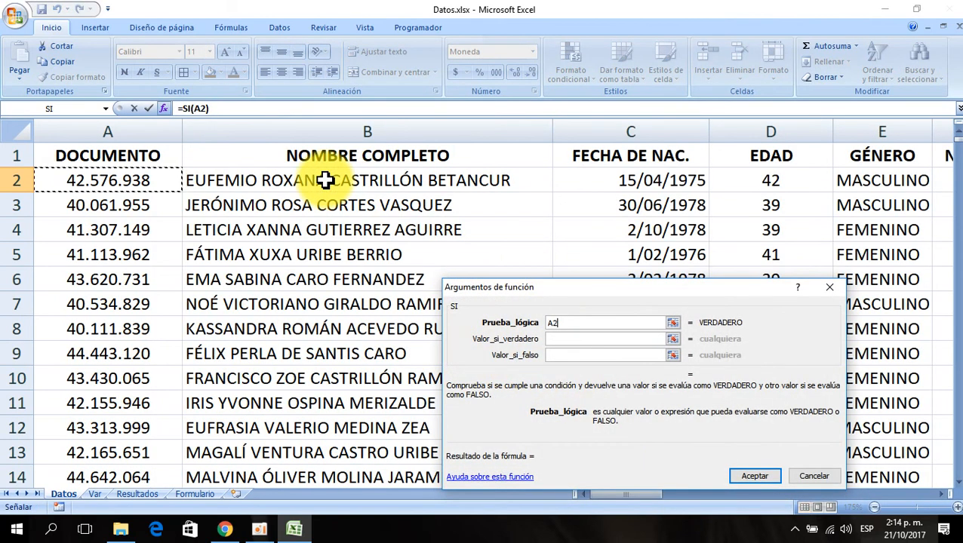
{"action": "key", "text": "Right"}
{"action": "key", "text": "Right"}
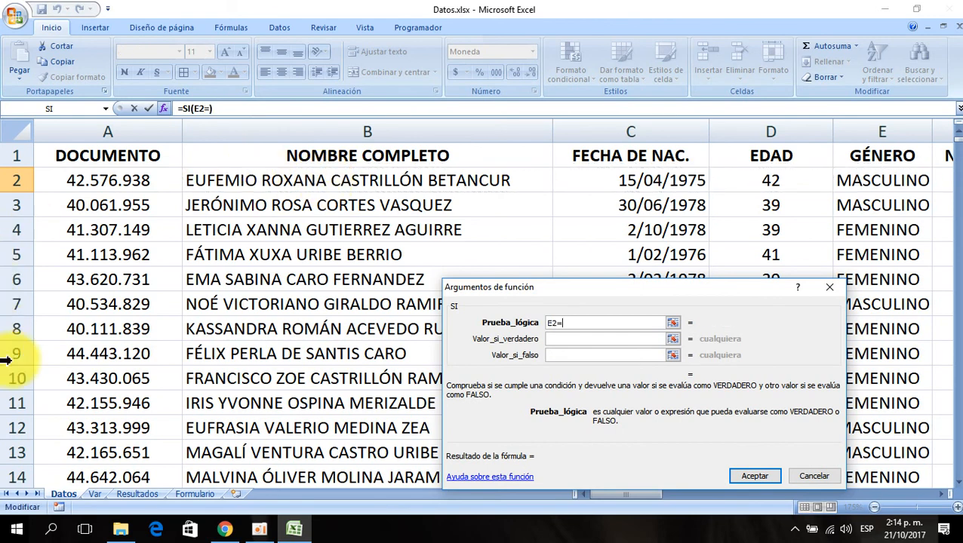
{"action": "left_click", "coordinate": [94, 494]}
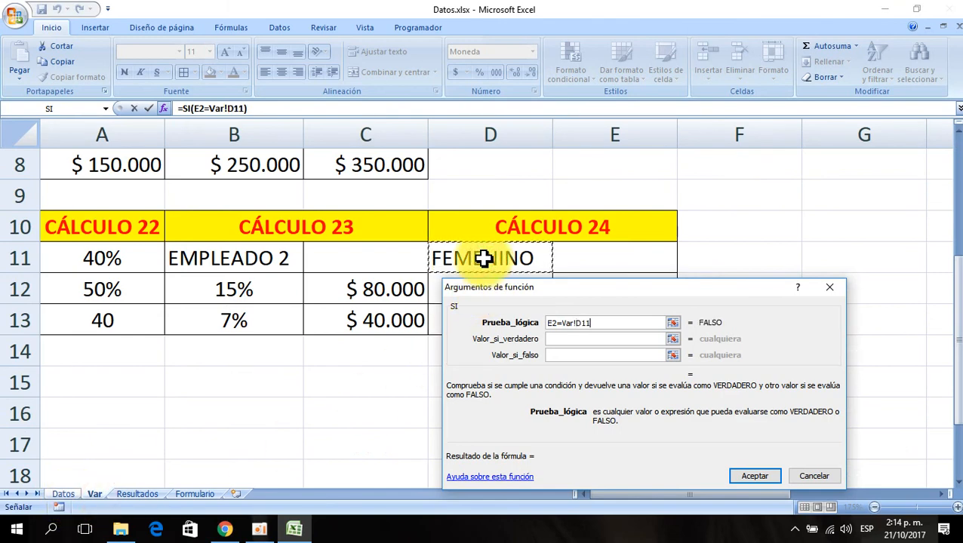
{"action": "key", "text": "F4"}
{"action": "left_click", "coordinate": [555, 339]}
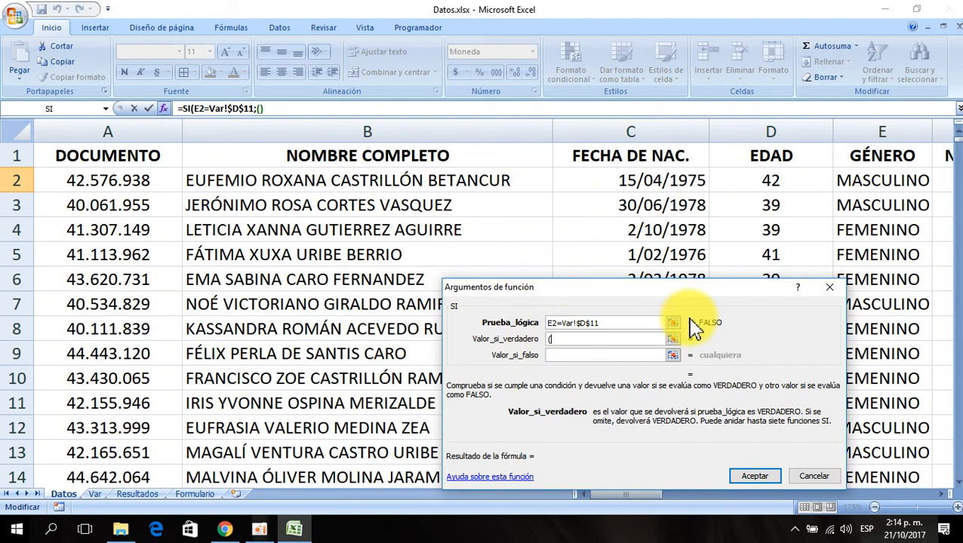
- Start the SI value-if-true argument with the sum (J2+K2+L2+M2+N2)
{"action": "left_click", "coordinate": [890, 179]}
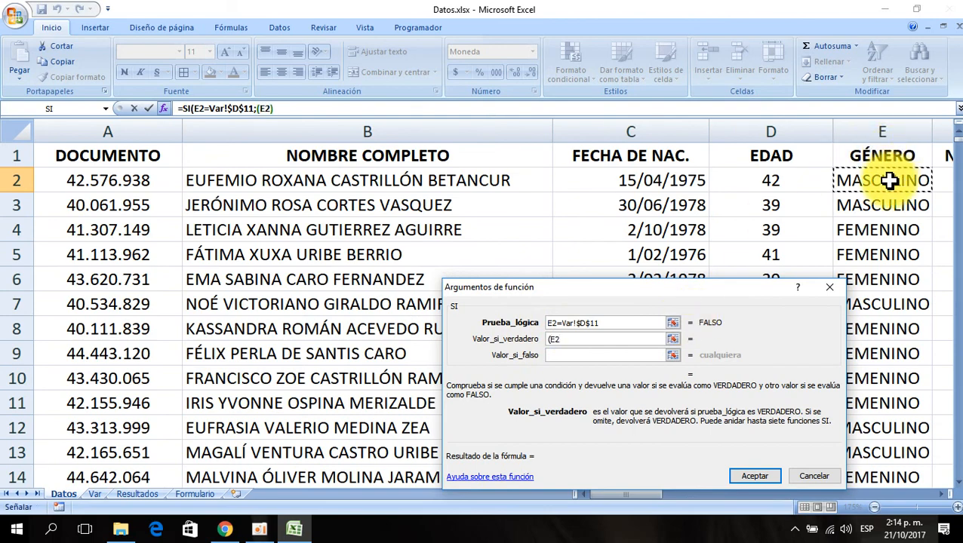
{"action": "key", "text": "Right"}
{"action": "key", "text": "Right"}
{"action": "key", "text": "Right"}
{"action": "key", "text": "Right"}
{"action": "key", "text": "Right"}
{"action": "key", "text": "Right"}
{"action": "key", "text": "Right"}
{"action": "key", "text": "Right"}
{"action": "key", "text": "Right"}
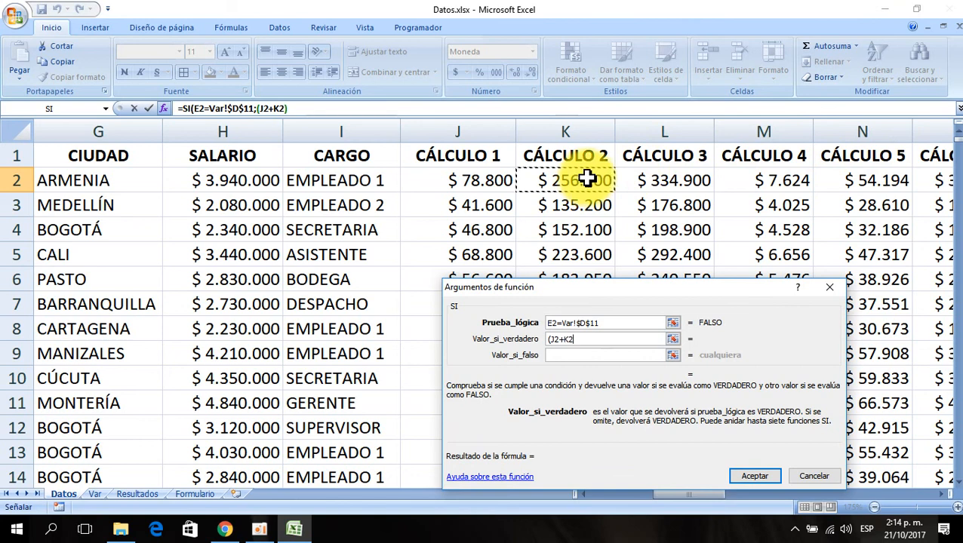
{"action": "type", "text": "+"}
{"action": "left_click", "coordinate": [655, 181]}
{"action": "type", "text": "+L2+"}
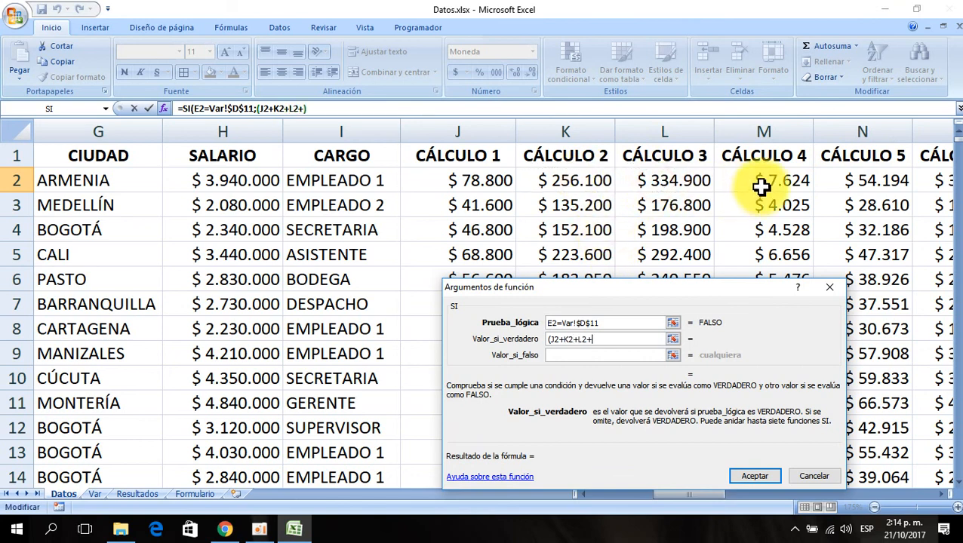
{"action": "left_click", "coordinate": [761, 183]}
{"action": "type", "text": "+N2"}
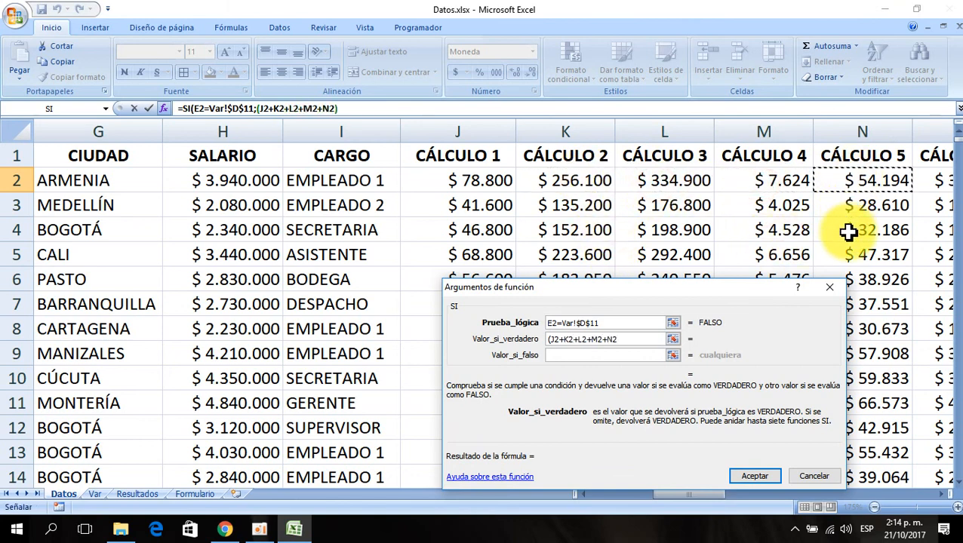
{"action": "type", "text": ")*"}
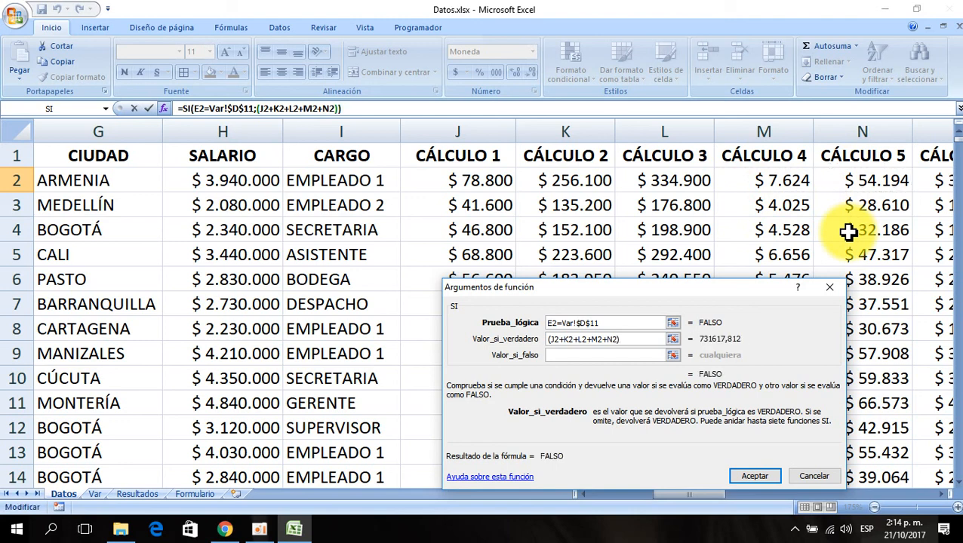
- Complete the value-if-true by multiplying the sum by Var!$D$12 and adding Var!$E$12
{"action": "left_click", "coordinate": [94, 495]}
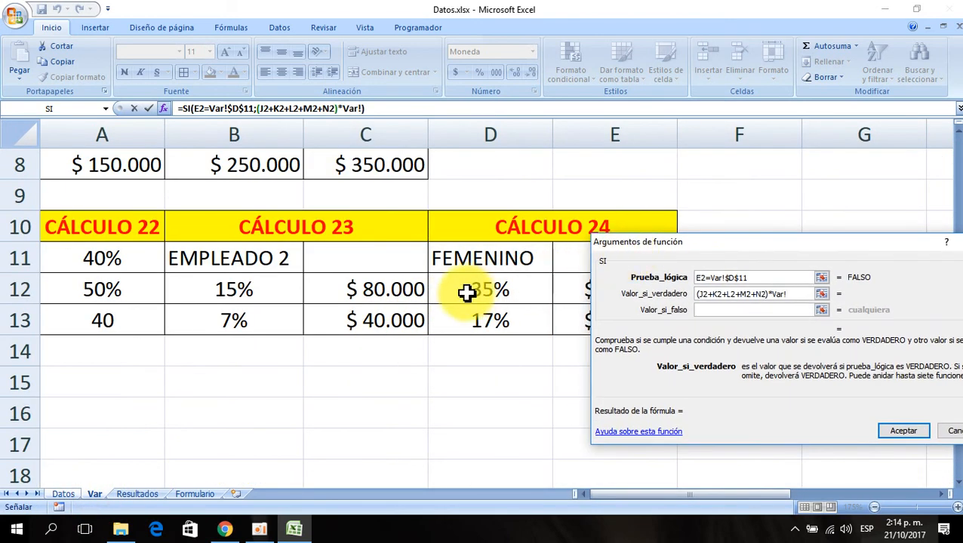
{"action": "key", "text": "F4"}
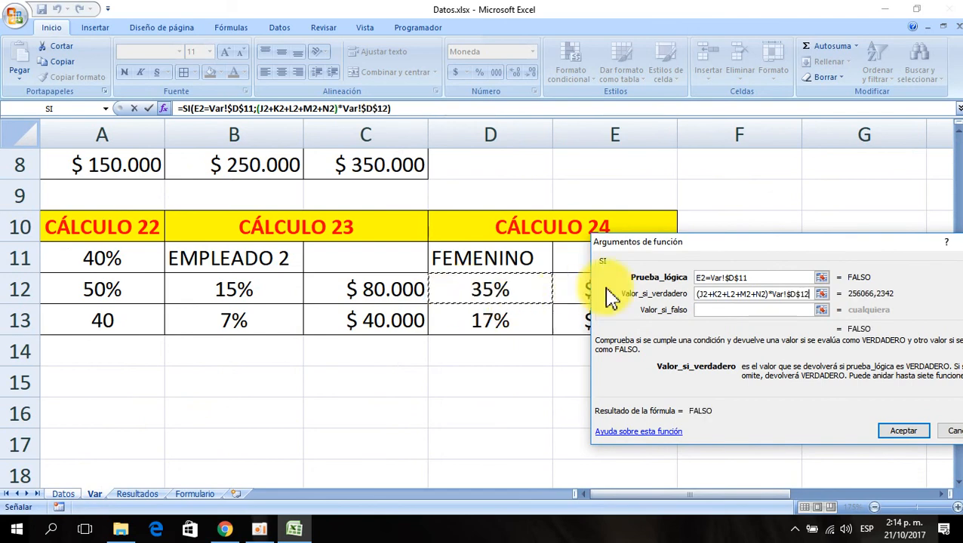
{"action": "left_click_drag", "start_coordinate": [683, 247], "coordinate": [400, 358]}
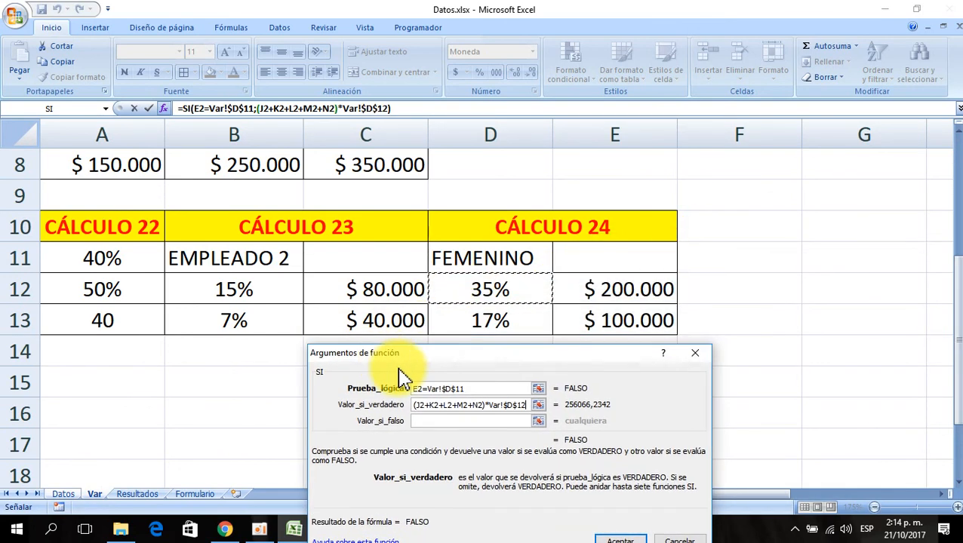
{"action": "type", "text": "+"}
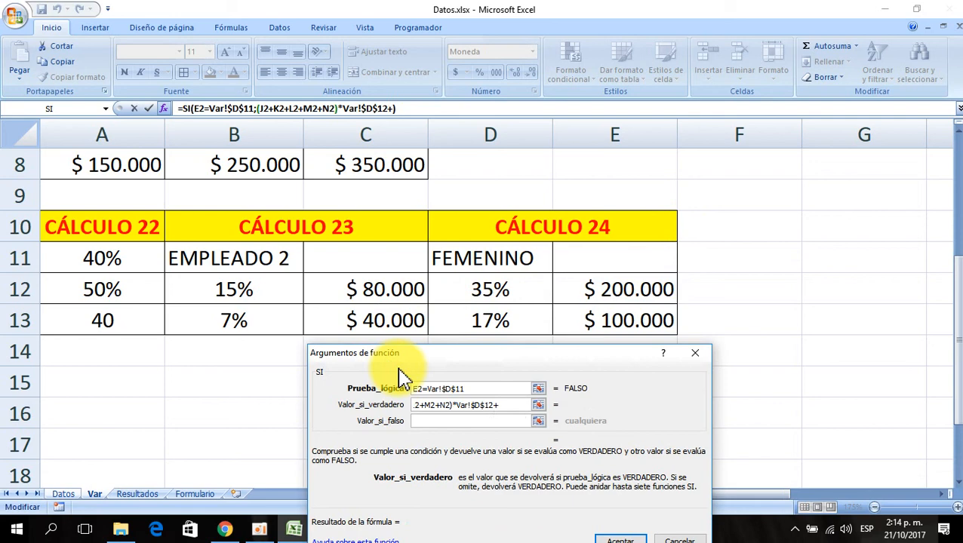
{"action": "left_click", "coordinate": [620, 294]}
{"action": "key", "text": "F4"}
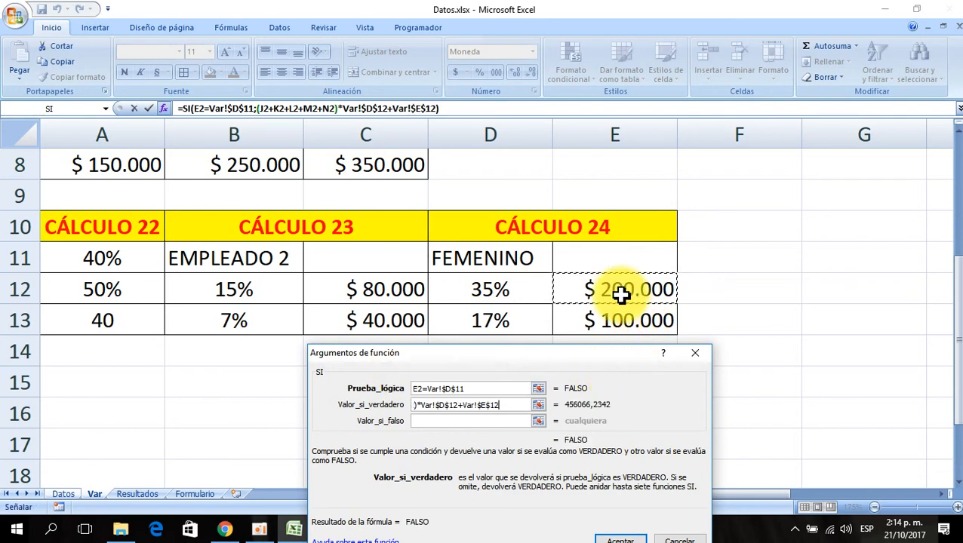
- Start the value-if-false argument with the sum (O2+P2+Q2+R2+S2)
{"action": "left_click", "coordinate": [425, 423]}
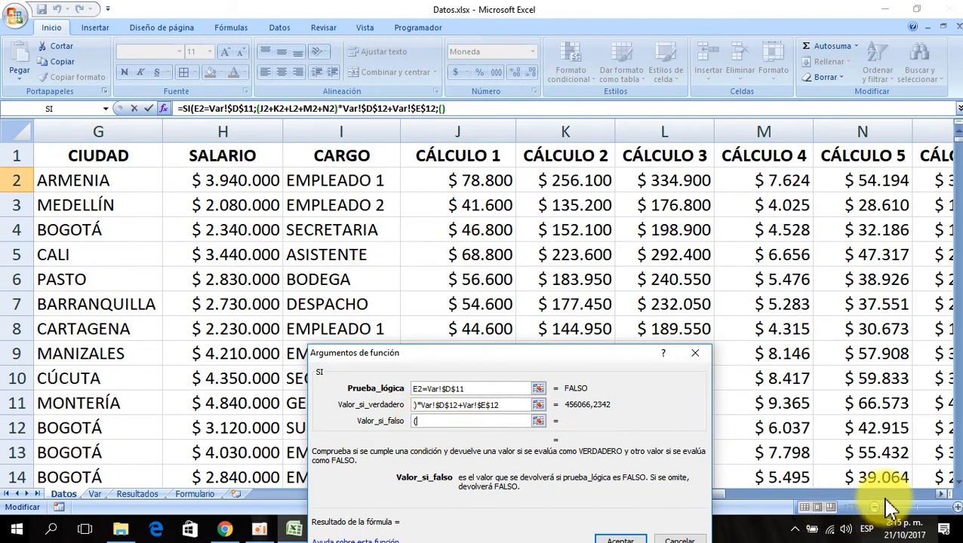
{"action": "left_click", "coordinate": [944, 495]}
{"action": "left_click", "coordinate": [945, 494]}
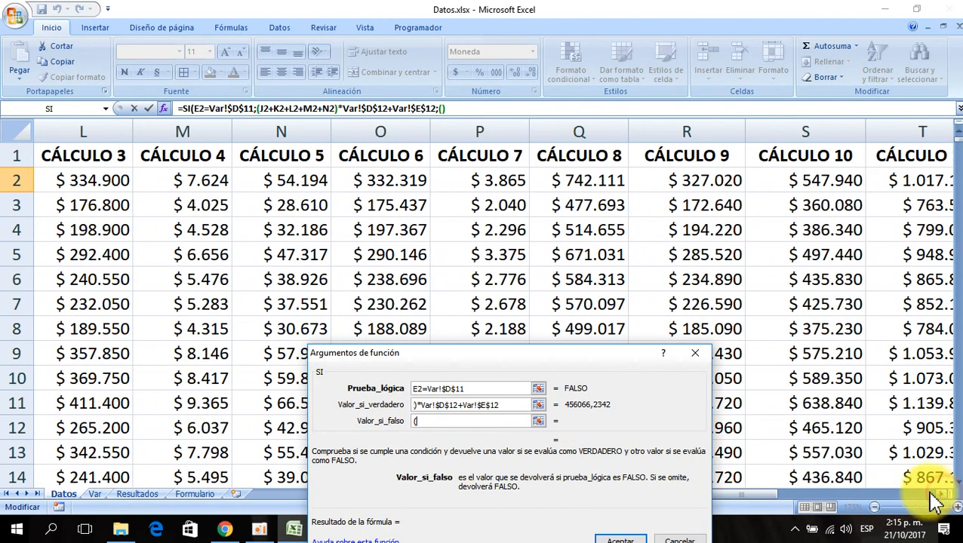
{"action": "left_click", "coordinate": [381, 179]}
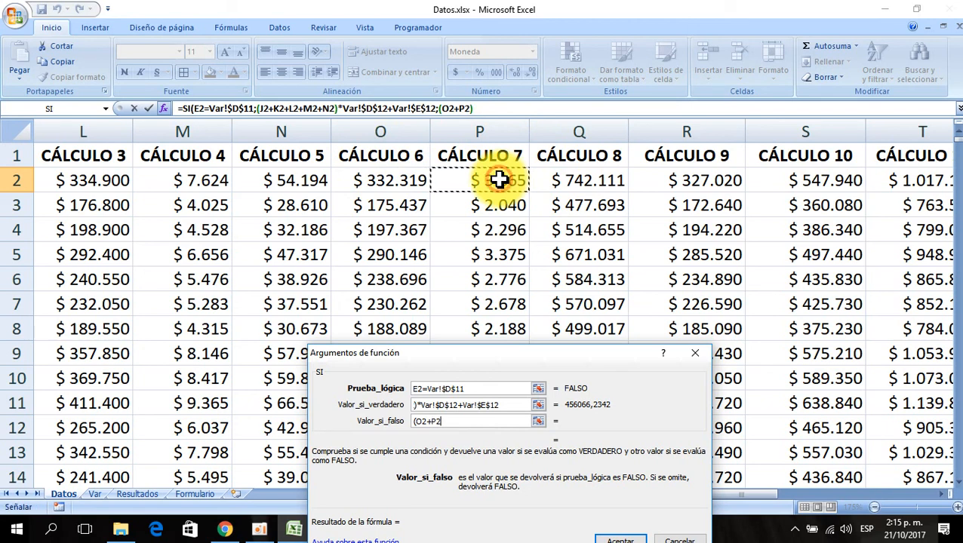
{"action": "type", "text": "+"}
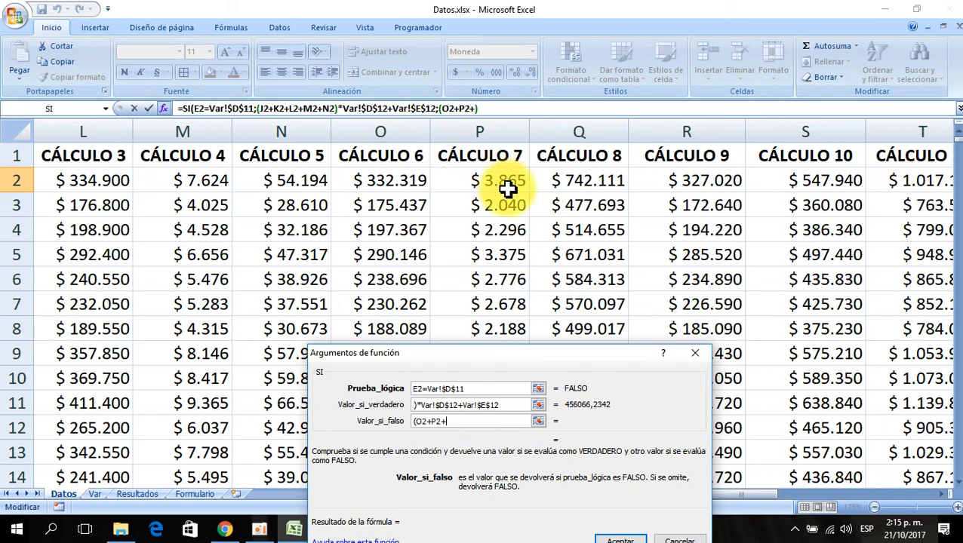
{"action": "left_click", "coordinate": [564, 179]}
{"action": "type", "text": "+"}
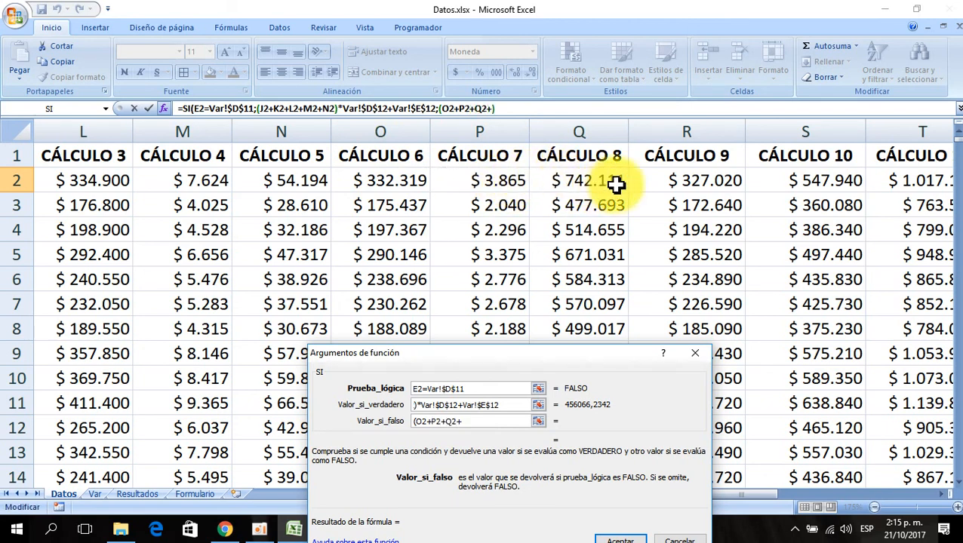
{"action": "left_click", "coordinate": [673, 180]}
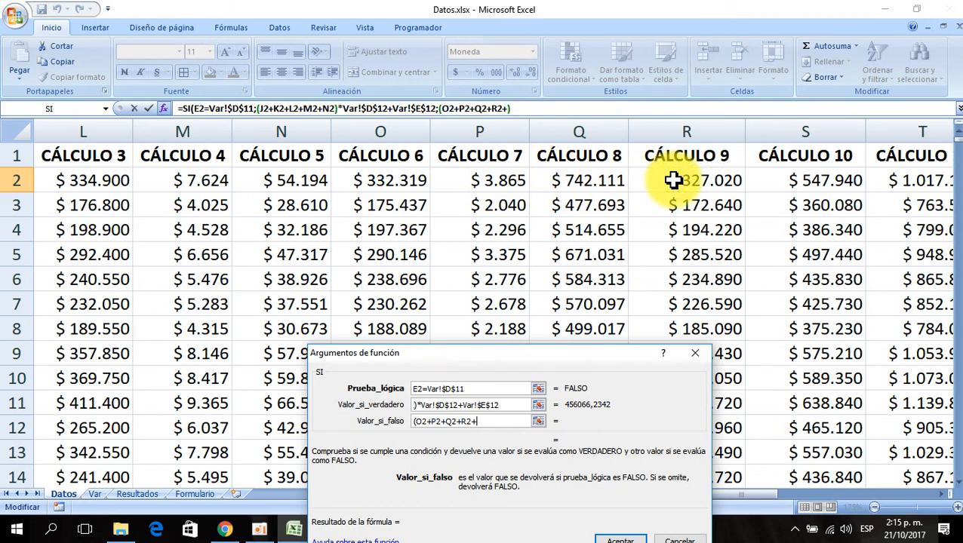
{"action": "left_click", "coordinate": [785, 181]}
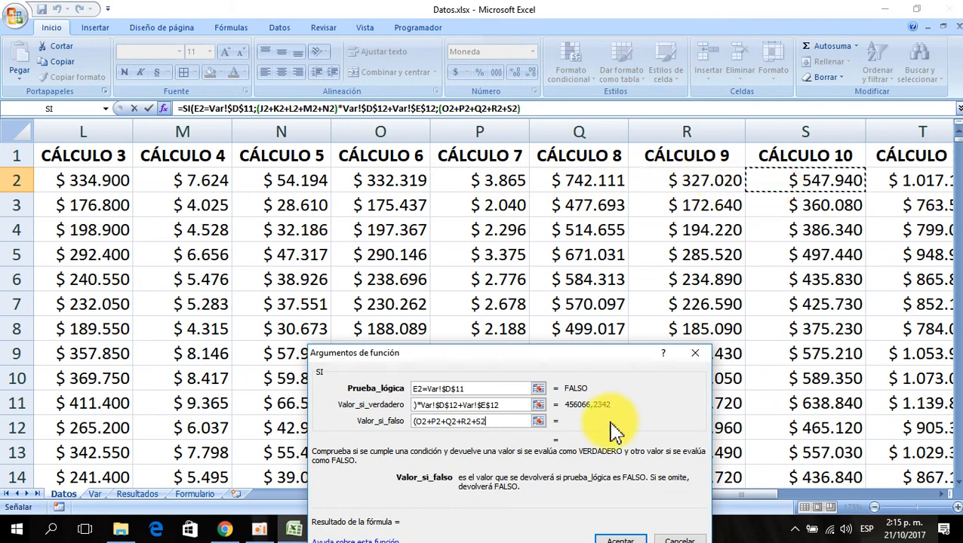
{"action": "type", "text": ")*"}
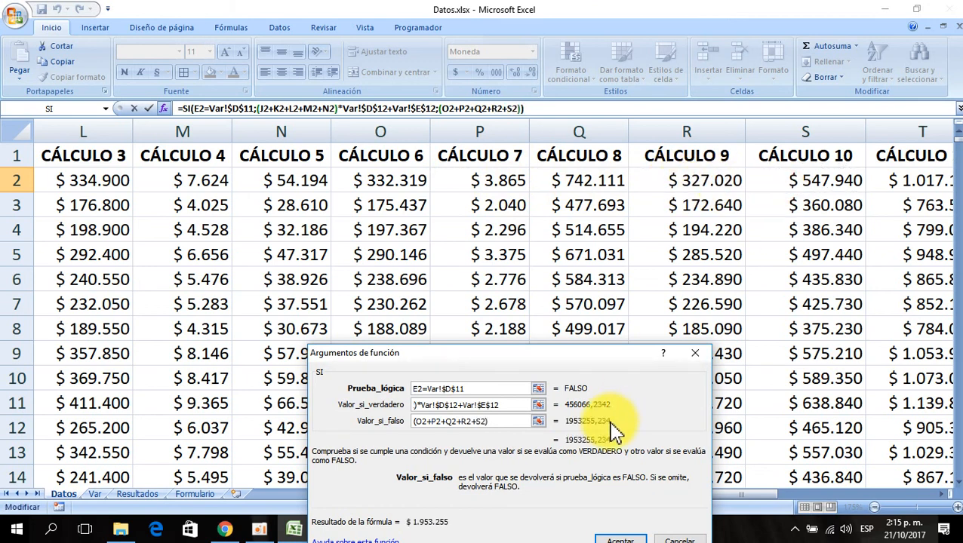
- Complete the value-if-false by multiplying by Var!$D$13 and adding Var!$E$13, then accept the SI formula
{"action": "left_click", "coordinate": [94, 494]}
{"action": "left_click", "coordinate": [531, 323]}
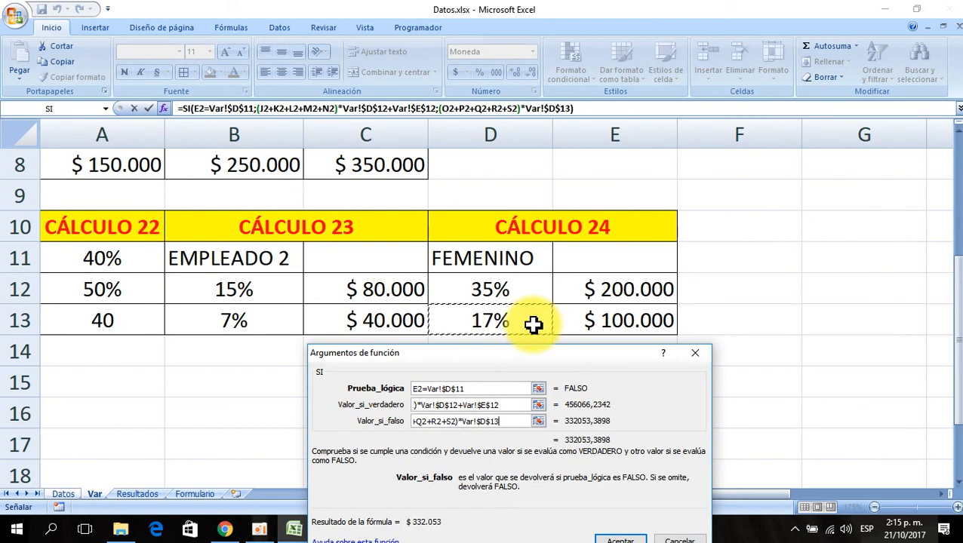
{"action": "type", "text": "+"}
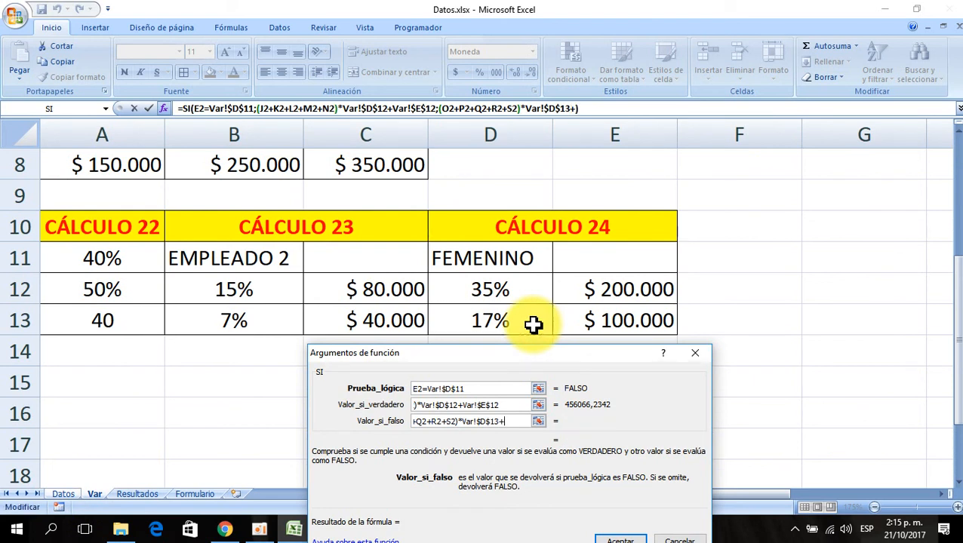
{"action": "left_click", "coordinate": [606, 321]}
{"action": "key", "text": "F4"}
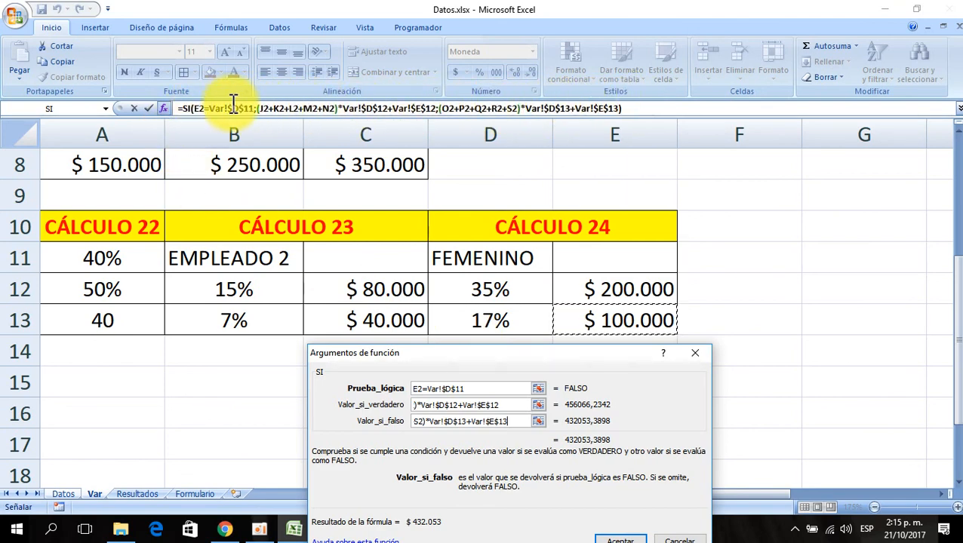
{"action": "left_click_drag", "start_coordinate": [613, 353], "coordinate": [593, 325]}
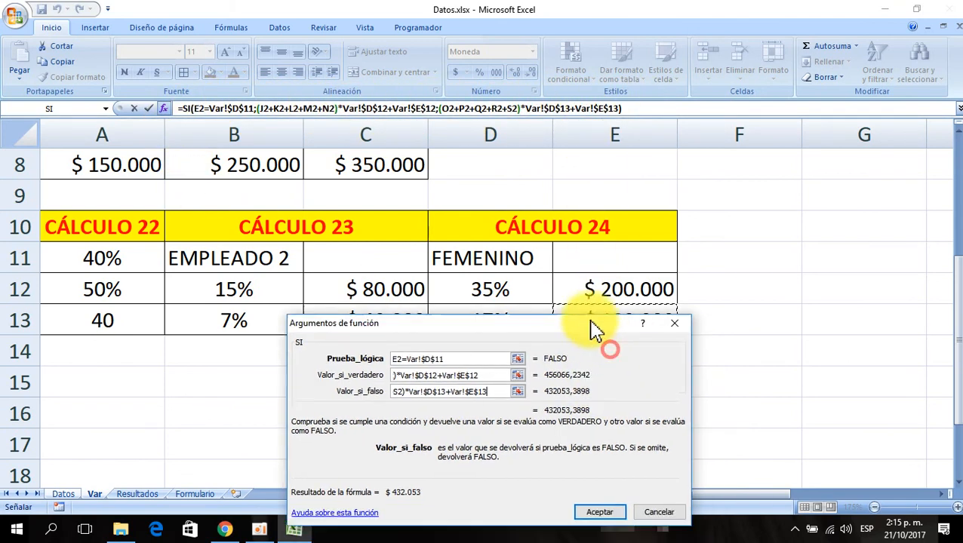
{"action": "left_click", "coordinate": [585, 439]}
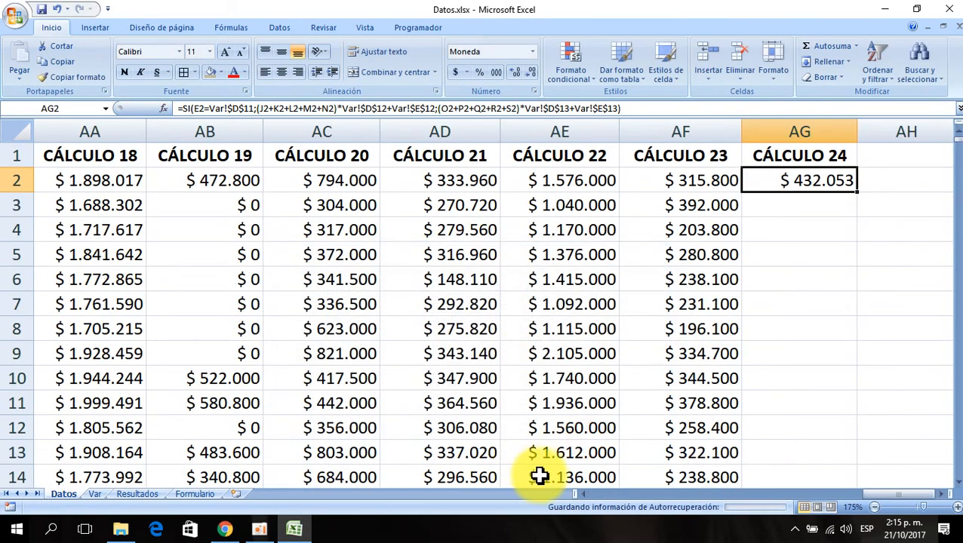
- Fill the CÁLCULO 24 formula down column AG and reopen its function arguments to check them
{"action": "double_click", "coordinate": [858, 194]}
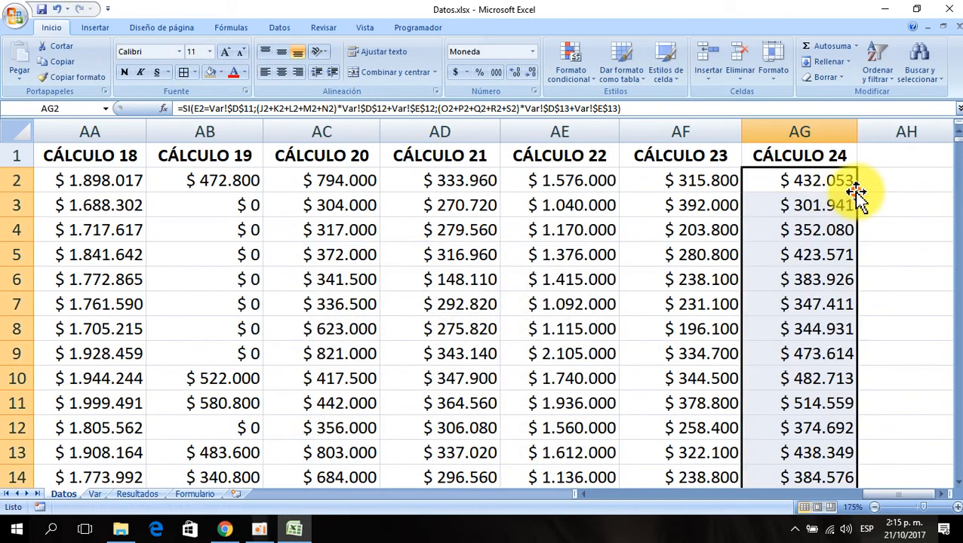
{"action": "left_click", "coordinate": [799, 179]}
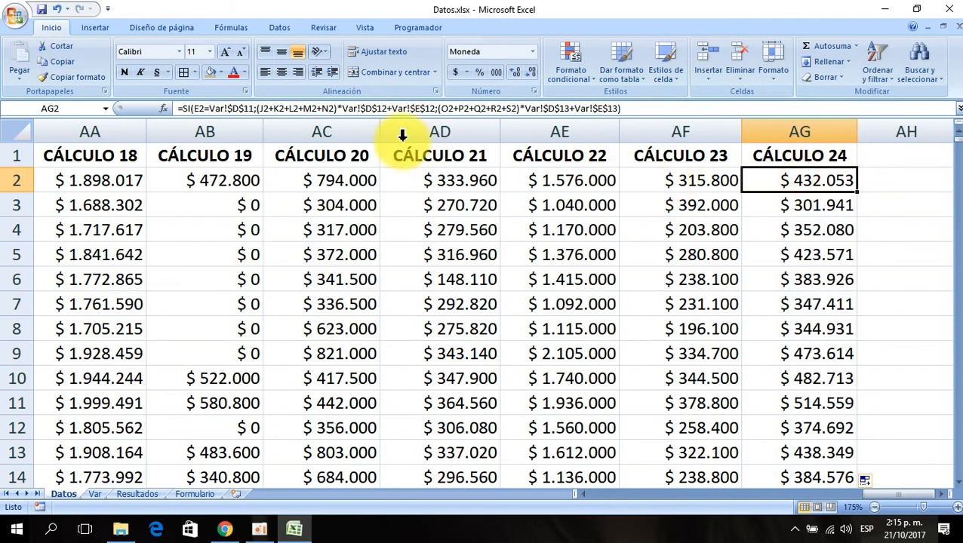
{"action": "left_click", "coordinate": [165, 110]}
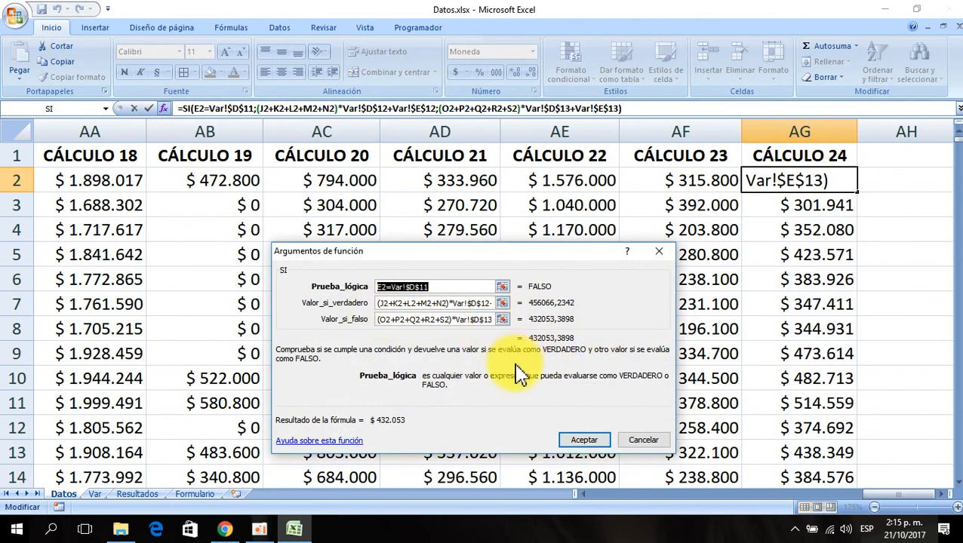
{"action": "left_click", "coordinate": [593, 442]}
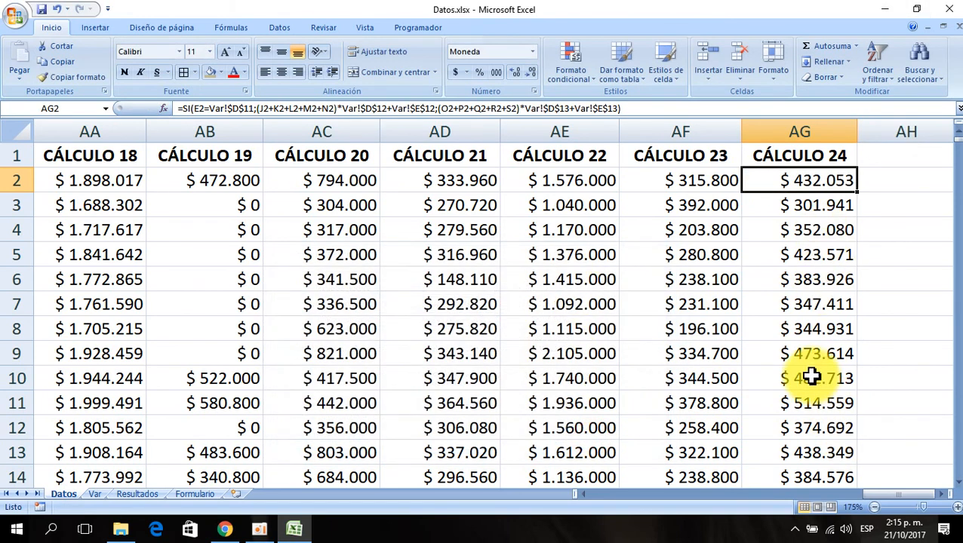
- Create a CÁLCULO 25 header in AH1 by extending the AG1 header, and widen column AH
{"action": "left_click", "coordinate": [815, 156]}
{"action": "key", "text": "Right"}
{"action": "key", "text": "Right"}
{"action": "key", "text": "Right"}
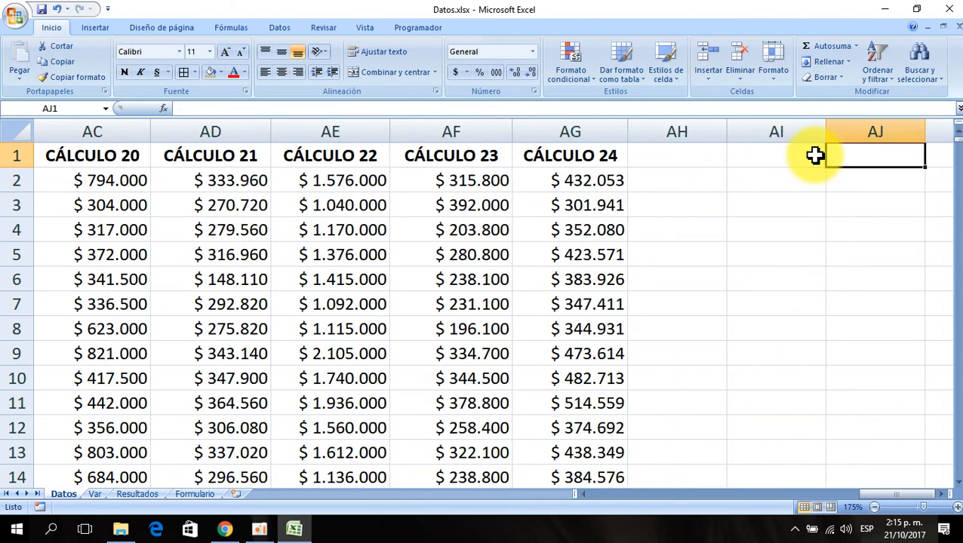
{"action": "key", "text": "Left"}
{"action": "key", "text": "Left"}
{"action": "key", "text": "Left"}
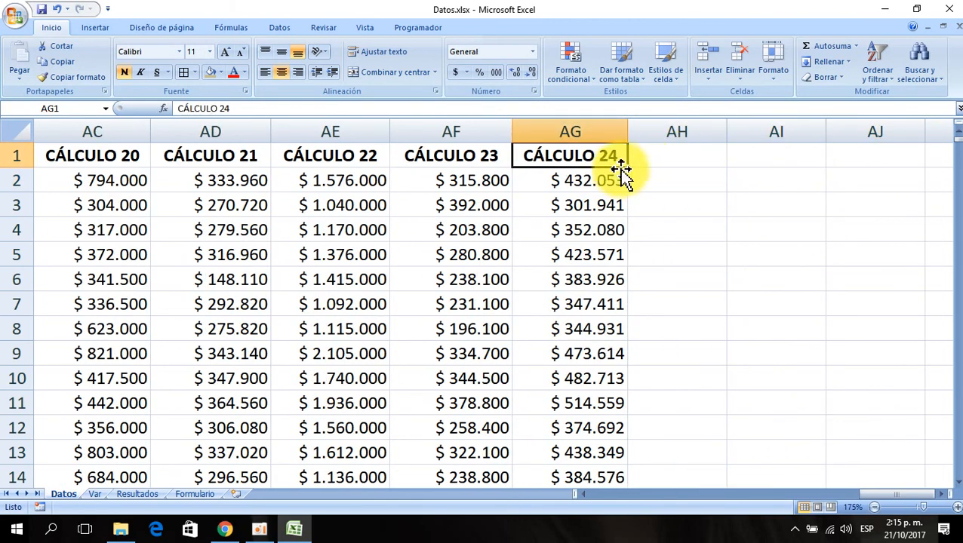
{"action": "left_click_drag", "start_coordinate": [629, 172], "coordinate": [703, 176]}
{"action": "left_click_drag", "start_coordinate": [727, 131], "coordinate": [765, 132]}
- Copy the currency format of AG2 onto AH2
{"action": "left_click", "coordinate": [574, 179]}
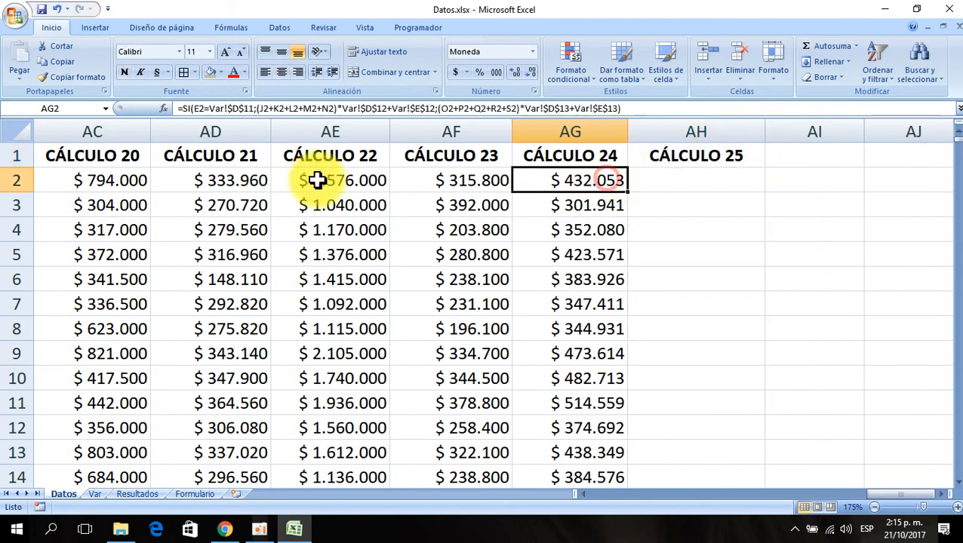
{"action": "left_click", "coordinate": [71, 79]}
{"action": "left_click", "coordinate": [672, 180]}
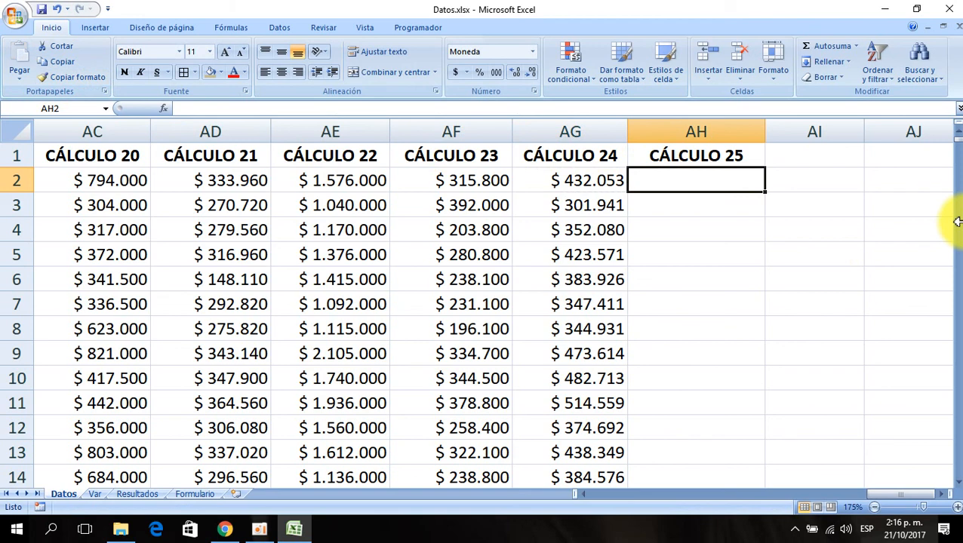
- On the Var sheet, extend the CÁLCULO 24 header block into F10:G10 to create a CÁLCULO 25 header
{"action": "left_click", "coordinate": [96, 497]}
{"action": "left_click", "coordinate": [626, 236]}
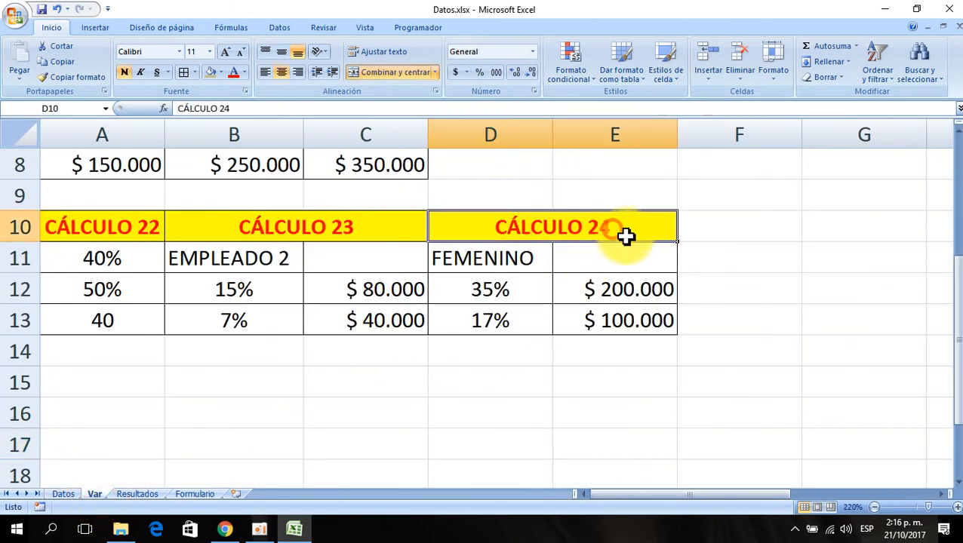
{"action": "left_click_drag", "start_coordinate": [675, 242], "coordinate": [838, 230]}
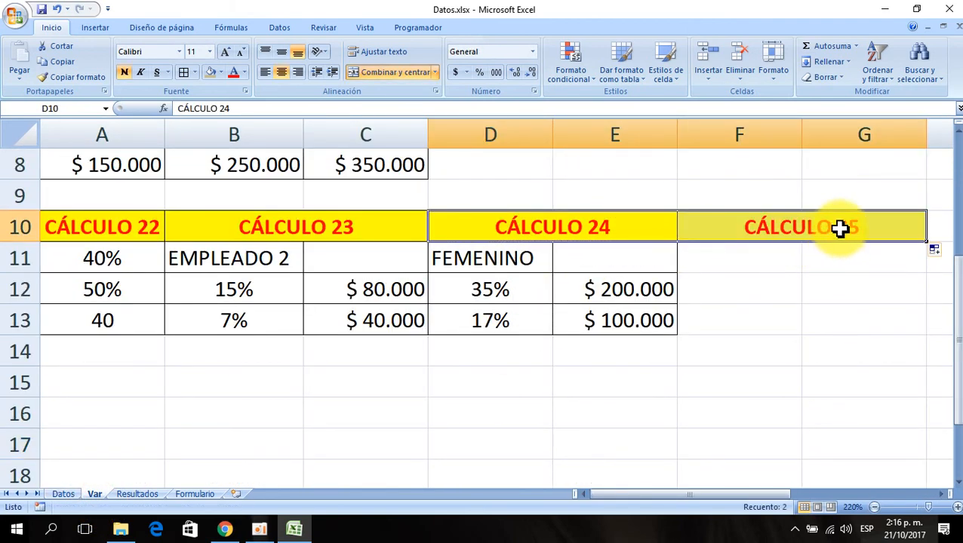
{"action": "left_click", "coordinate": [711, 262]}
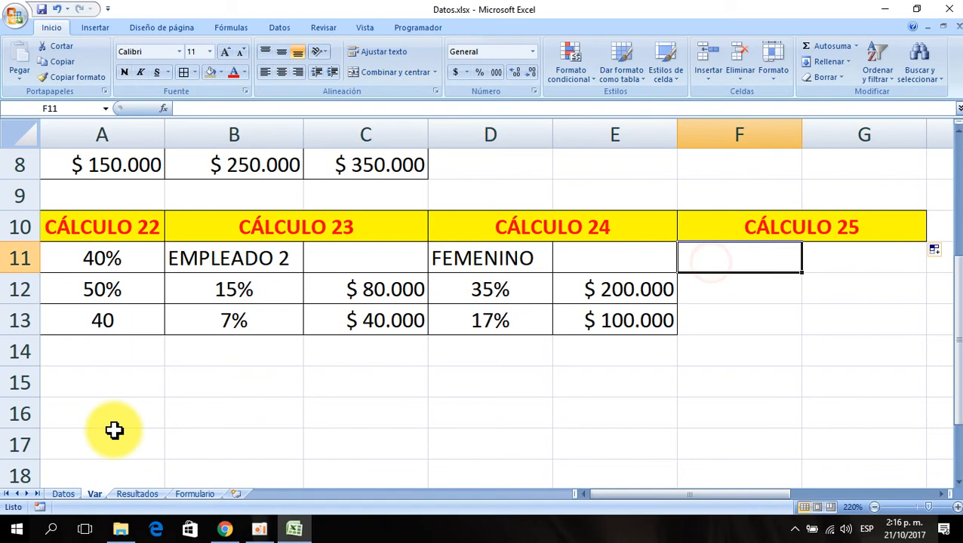
- Return to the Datos sheet and move to the start of row 2
{"action": "left_click", "coordinate": [65, 494]}
{"action": "left_click", "coordinate": [304, 184]}
{"action": "key", "text": "ctrl+Left"}
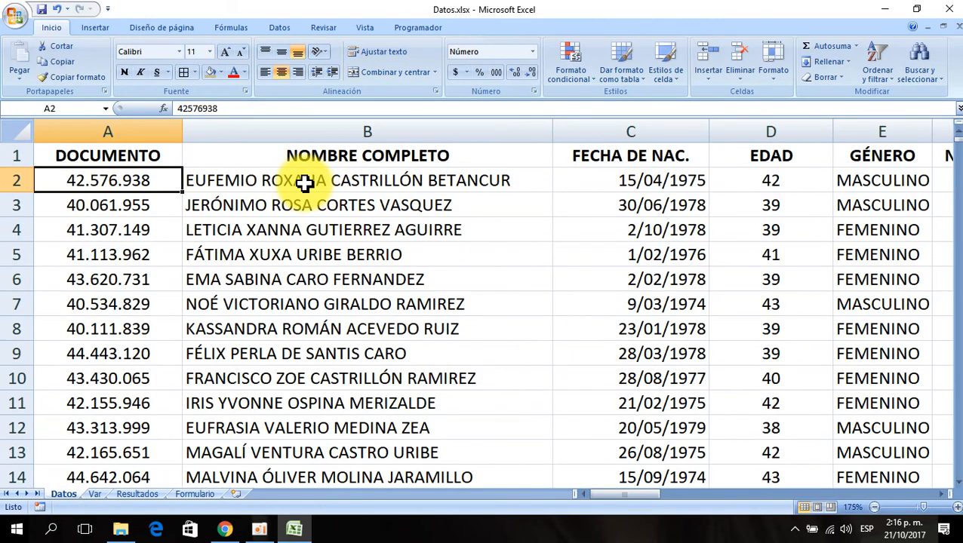
- Copy the city MEDELLÍN from the Datos sheet's CIUDAD column into F11 of the Var sheet under CÁLCULO 25
{"action": "key", "text": "Right"}
{"action": "key", "text": "Right"}
{"action": "key", "text": "Right"}
{"action": "key", "text": "Right"}
{"action": "key", "text": "Right"}
{"action": "key", "text": "Right"}
{"action": "key", "text": "Right"}
{"action": "key", "text": "Right"}
{"action": "key", "text": "Right"}
{"action": "key", "text": "Right"}
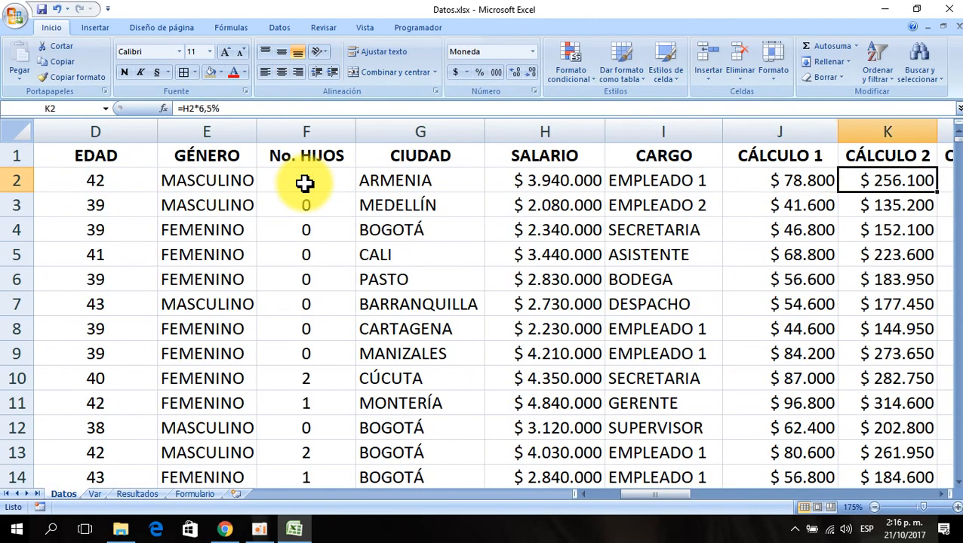
{"action": "key", "text": "Left"}
{"action": "key", "text": "Left"}
{"action": "key", "text": "Left"}
{"action": "key", "text": "Left"}
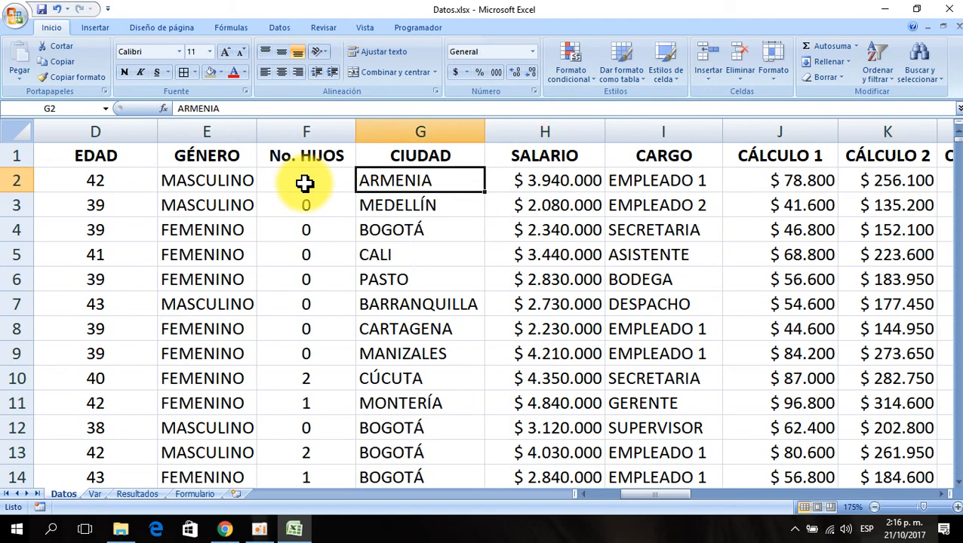
{"action": "key", "text": "Down"}
{"action": "key", "text": "Down"}
{"action": "key", "text": "Down"}
{"action": "key", "text": "Down"}
{"action": "key", "text": "Down"}
{"action": "key", "text": "Down"}
{"action": "key", "text": "Down"}
{"action": "key", "text": "Down"}
{"action": "key", "text": "Down"}
{"action": "key", "text": "Down"}
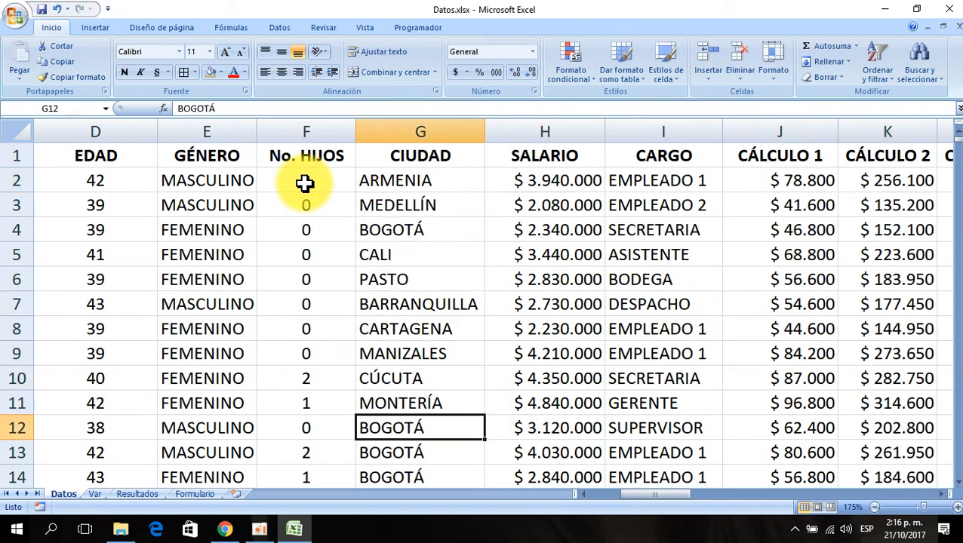
{"action": "key", "text": "Up"}
{"action": "key", "text": "Up"}
{"action": "key", "text": "Up"}
{"action": "key", "text": "Up"}
{"action": "key", "text": "Up"}
{"action": "key", "text": "Up"}
{"action": "key", "text": "Up"}
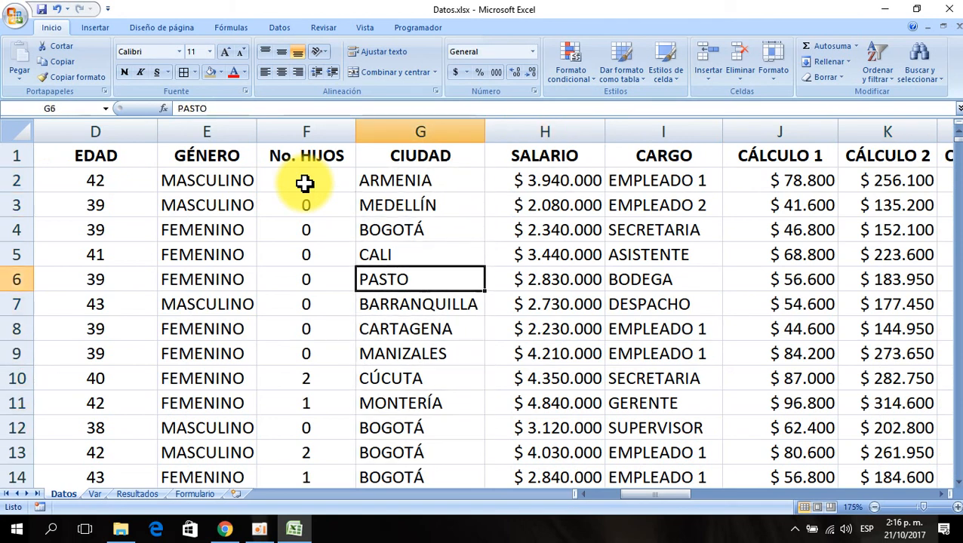
{"action": "key", "text": "Up"}
{"action": "key", "text": "Up"}
{"action": "key", "text": "Down"}
{"action": "key", "text": "Down"}
{"action": "key", "text": "Down"}
{"action": "key", "text": "Down"}
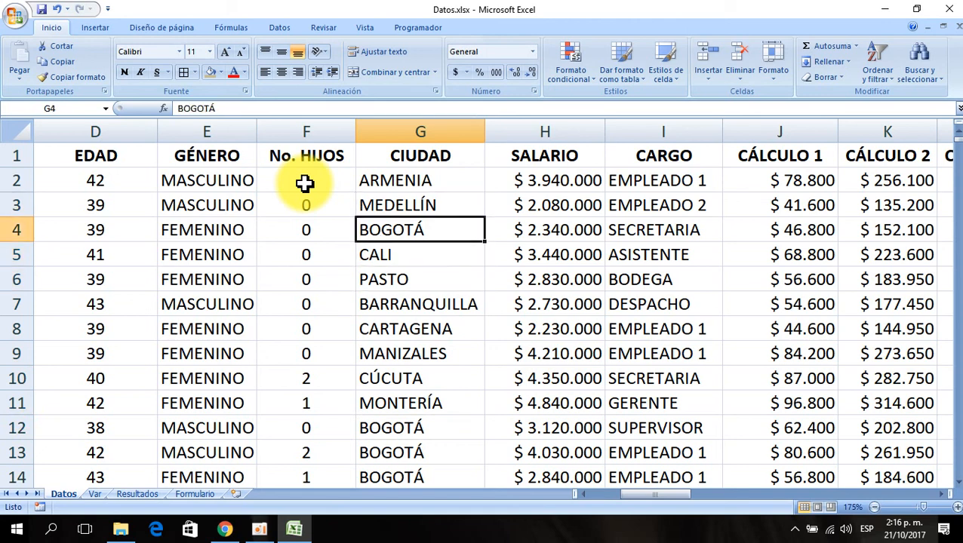
{"action": "key", "text": "Up"}
{"action": "key", "text": "Up"}
{"action": "key", "text": "Up"}
{"action": "key", "text": "Up"}
{"action": "key", "text": "ctrl+c"}
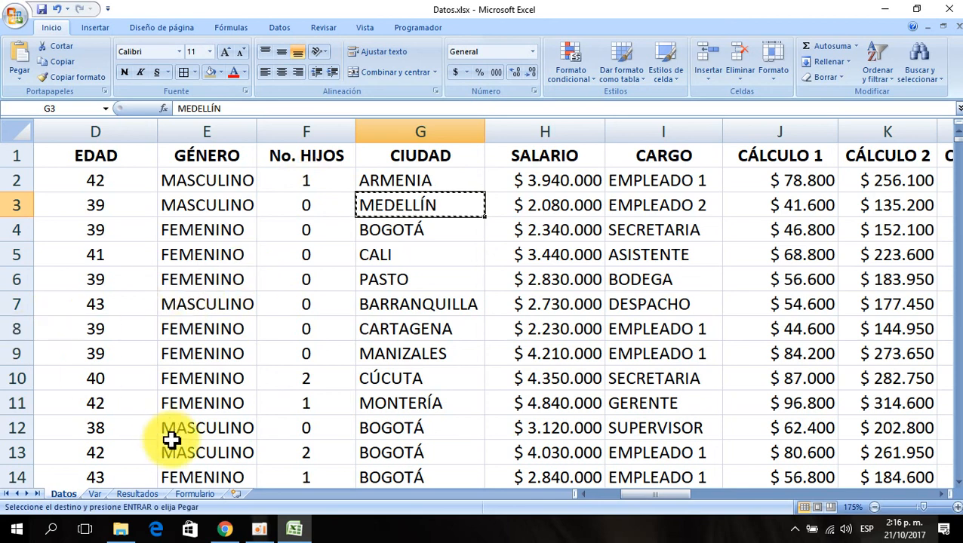
{"action": "left_click", "coordinate": [94, 494]}
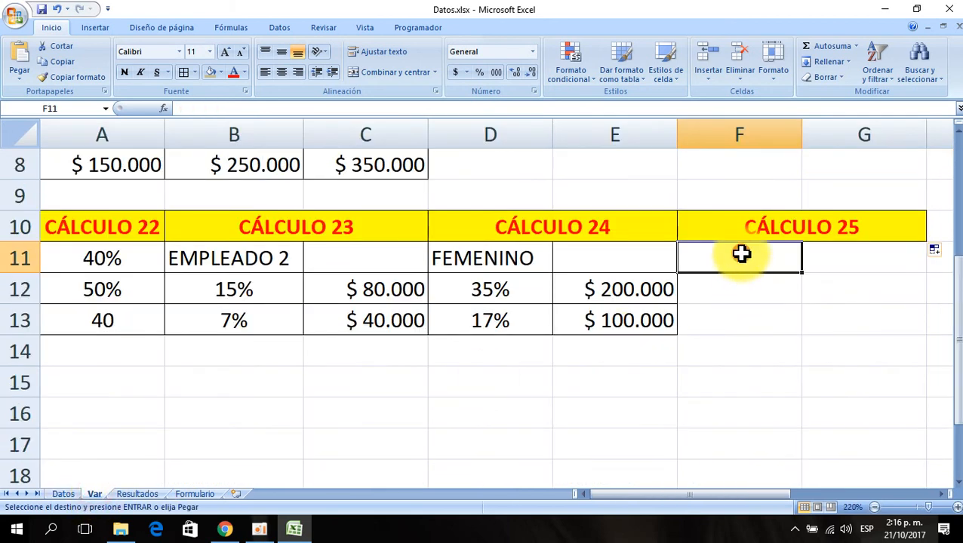
{"action": "key", "text": "ctrl+v"}
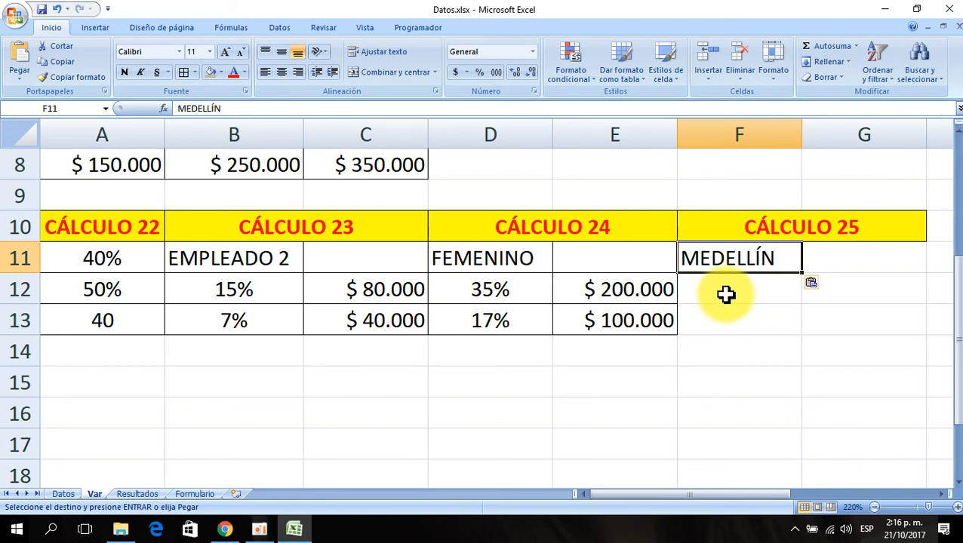
- Enter 3% in F12 and 10000 in G12 under the CÁLCULO 25 header
{"action": "left_click", "coordinate": [702, 290]}
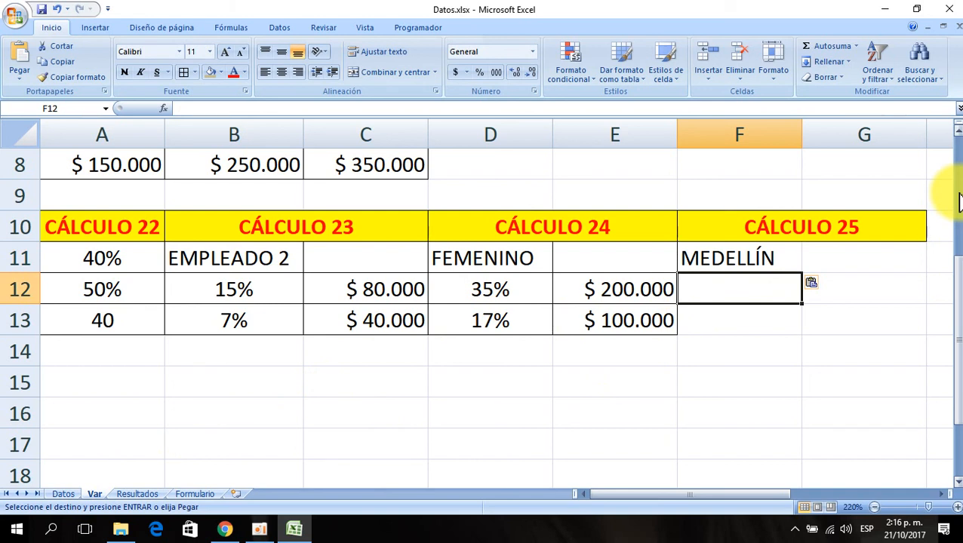
{"action": "type", "text": "3%"}
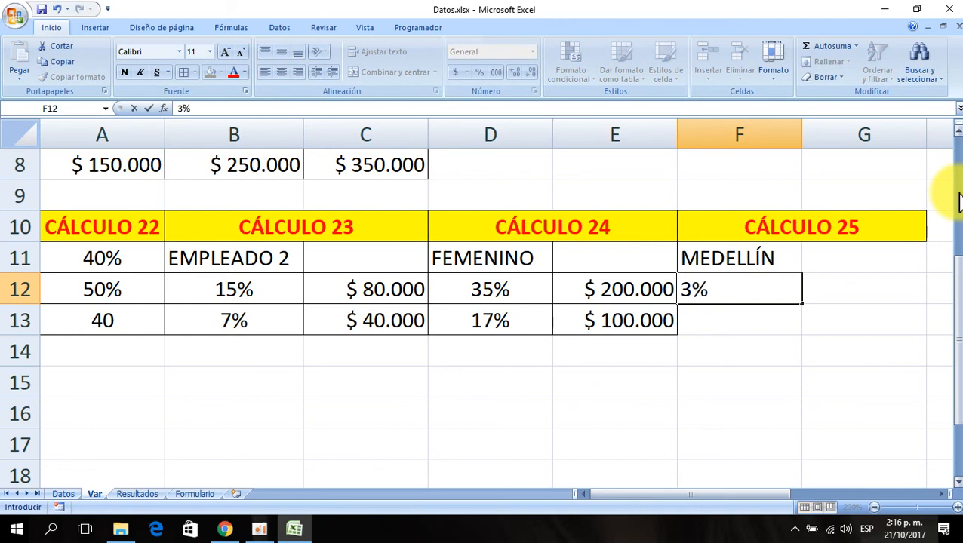
{"action": "key", "text": "Return"}
{"action": "key", "text": "Up"}
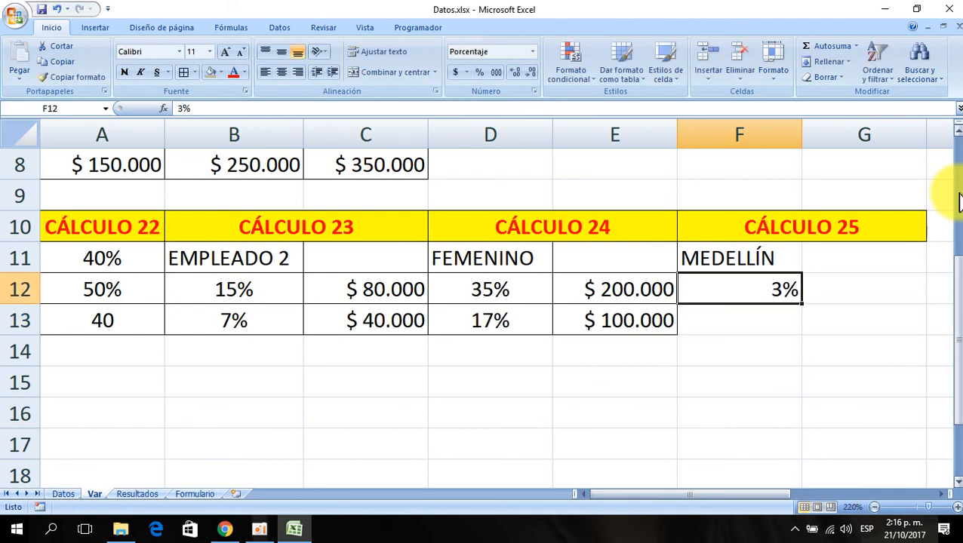
{"action": "key", "text": "Right"}
{"action": "type", "text": "10"}
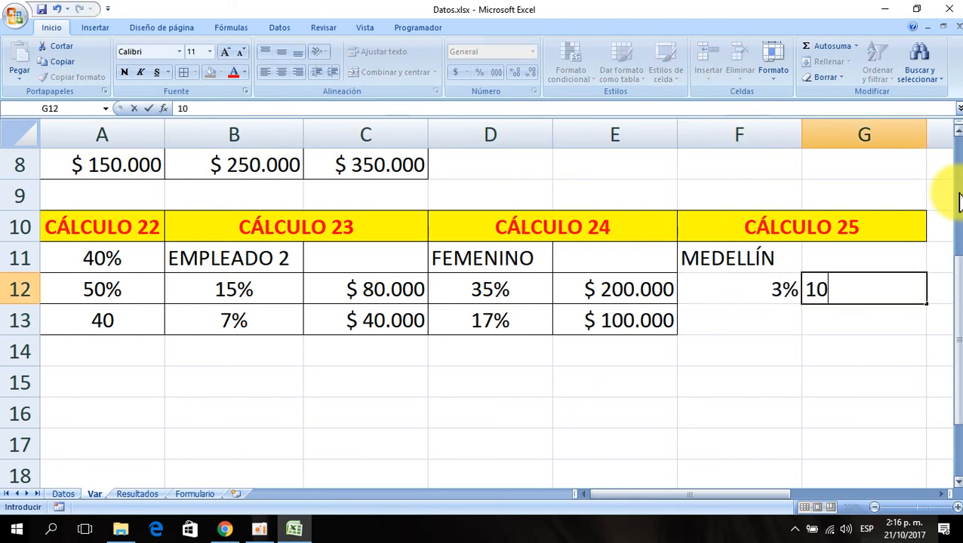
{"action": "type", "text": "000"}
{"action": "key", "text": "Return"}
{"action": "key", "text": "Left"}
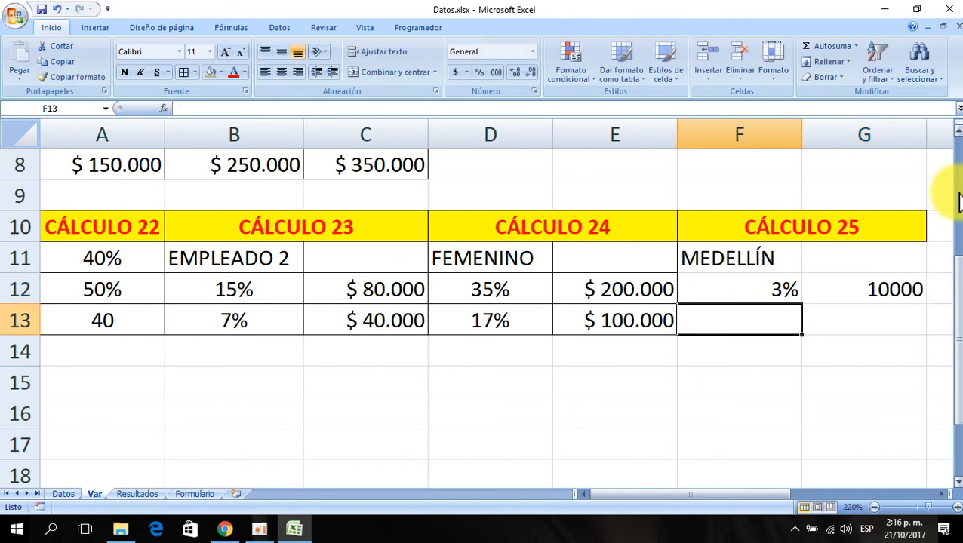
- Enter 4% in F13 and 20000 in G13
{"action": "type", "text": "4"}
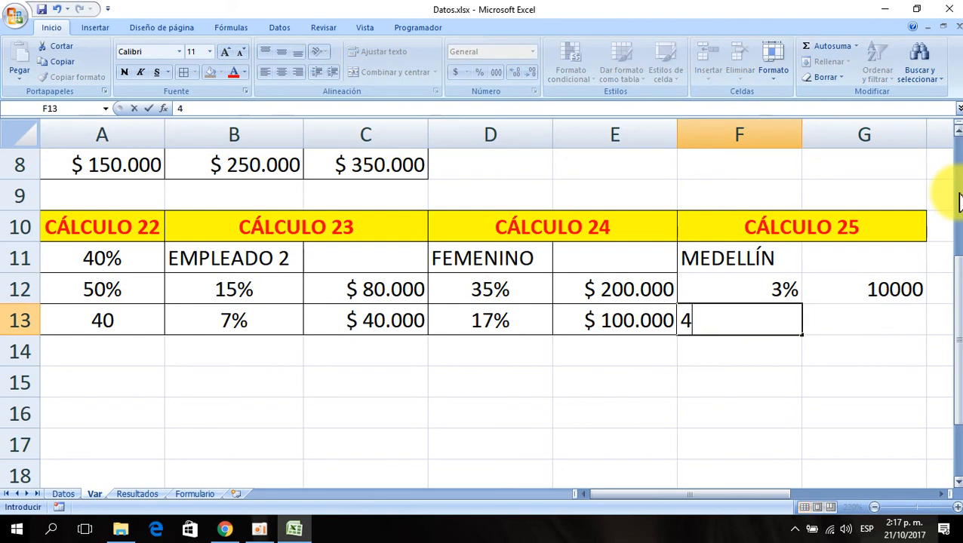
{"action": "key", "text": "Return"}
{"action": "key", "text": "Up"}
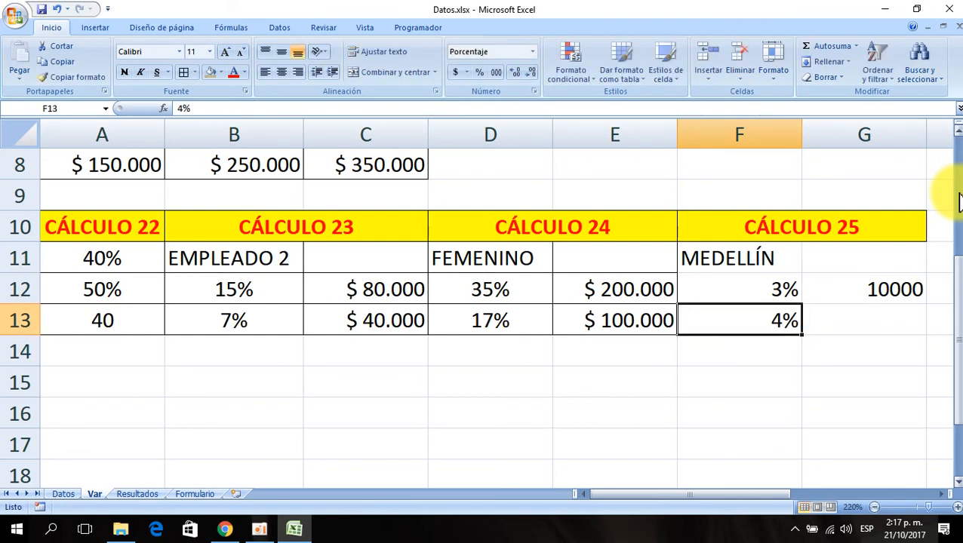
{"action": "key", "text": "Right"}
{"action": "type", "text": "20000"}
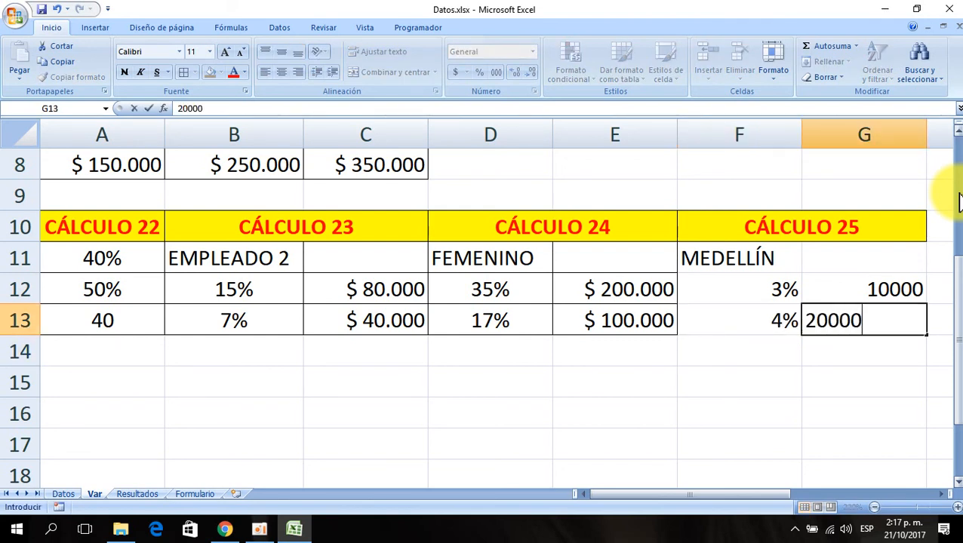
{"action": "key", "text": "Return"}
{"action": "key", "text": "Left"}
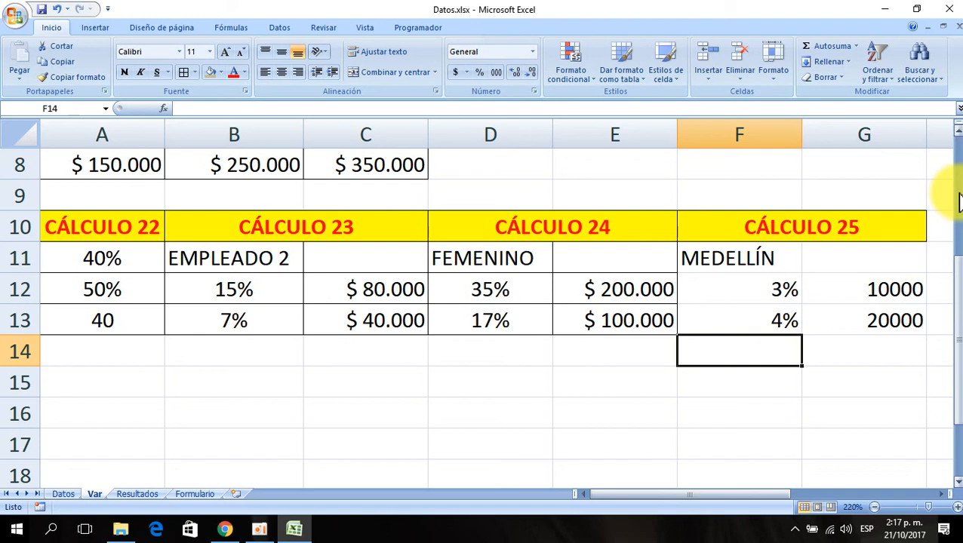
- Enter 5% in F14 and 30000 in G14
{"action": "type", "text": "5"}
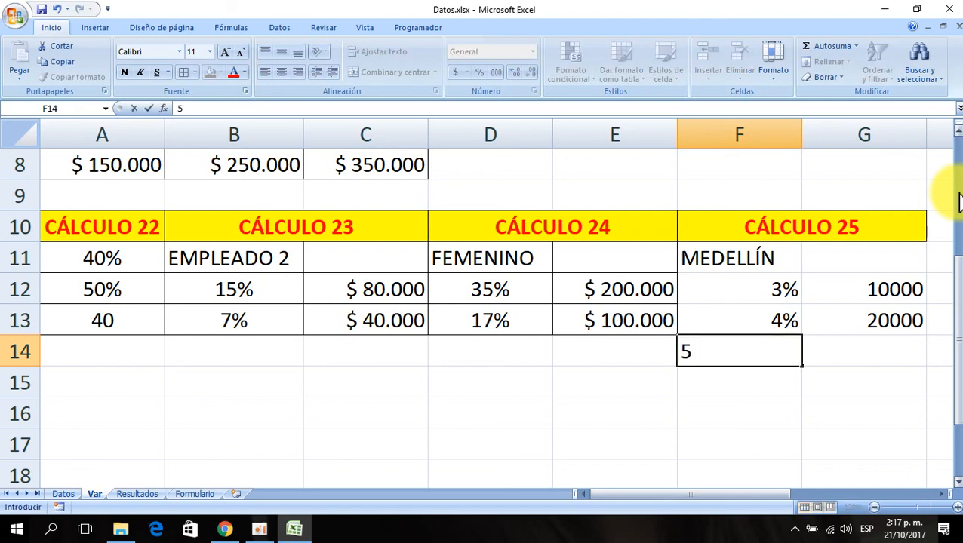
{"action": "type", "text": "%"}
{"action": "key", "text": "Return"}
{"action": "key", "text": "Up"}
{"action": "key", "text": "Right"}
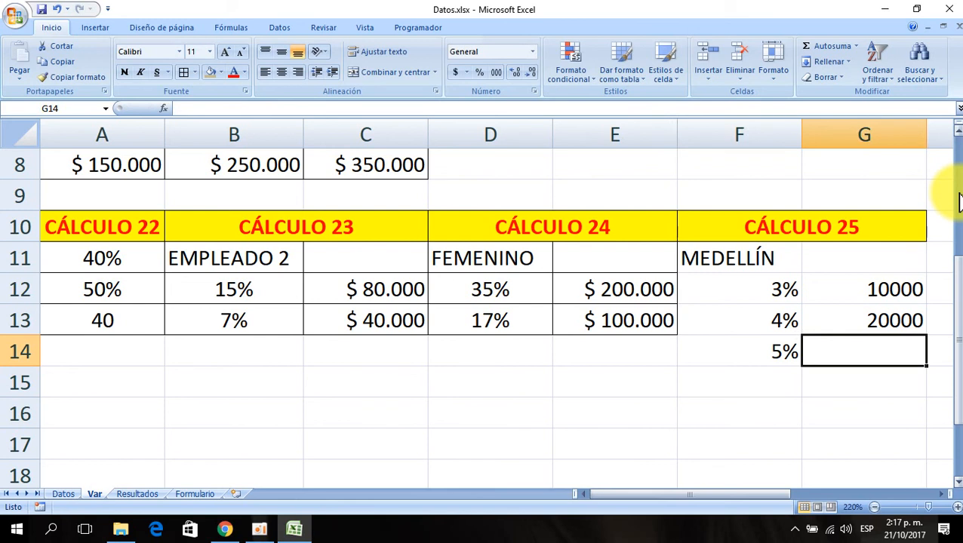
{"action": "type", "text": "30000"}
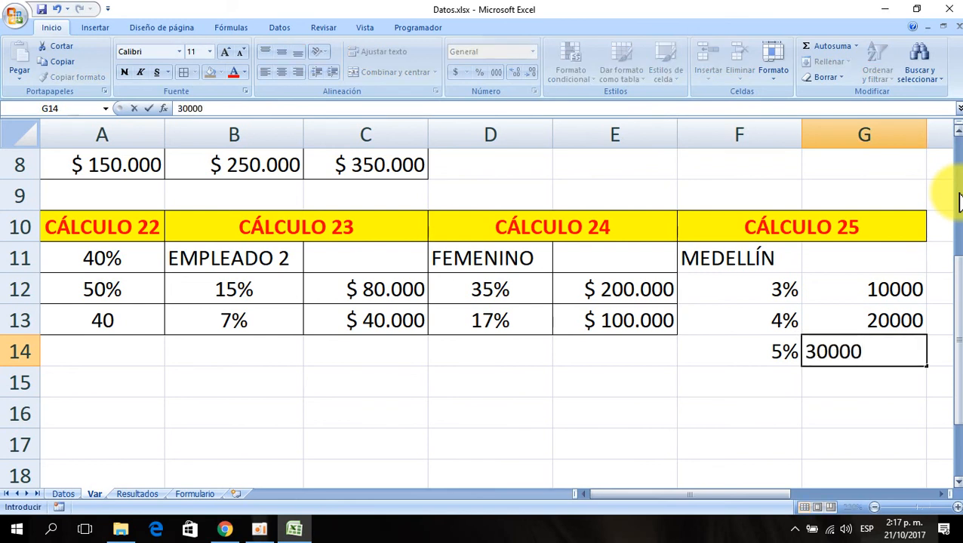
{"action": "key", "text": "Return"}
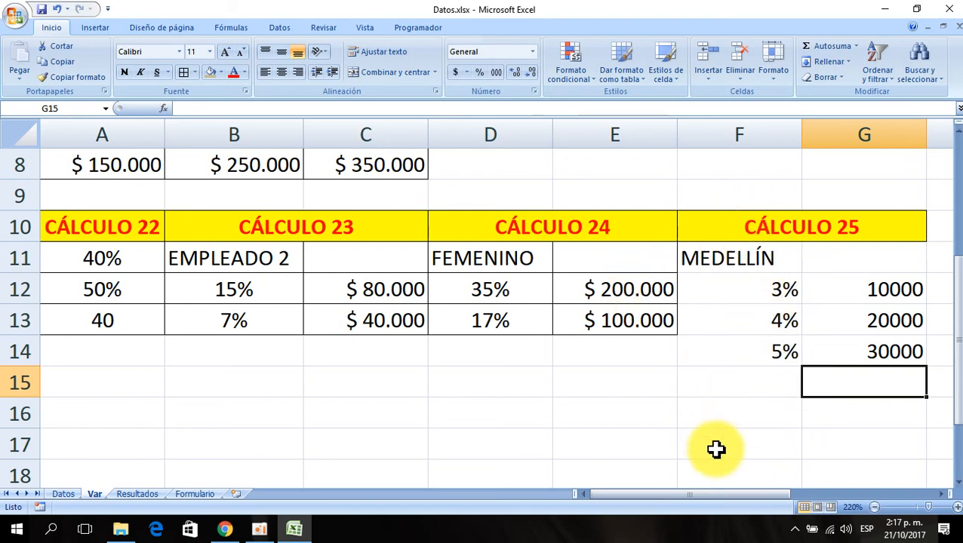
- Apply all borders to the CÁLCULO 25 block F11:G14
{"action": "left_click", "coordinate": [945, 495]}
{"action": "left_click", "coordinate": [945, 495]}
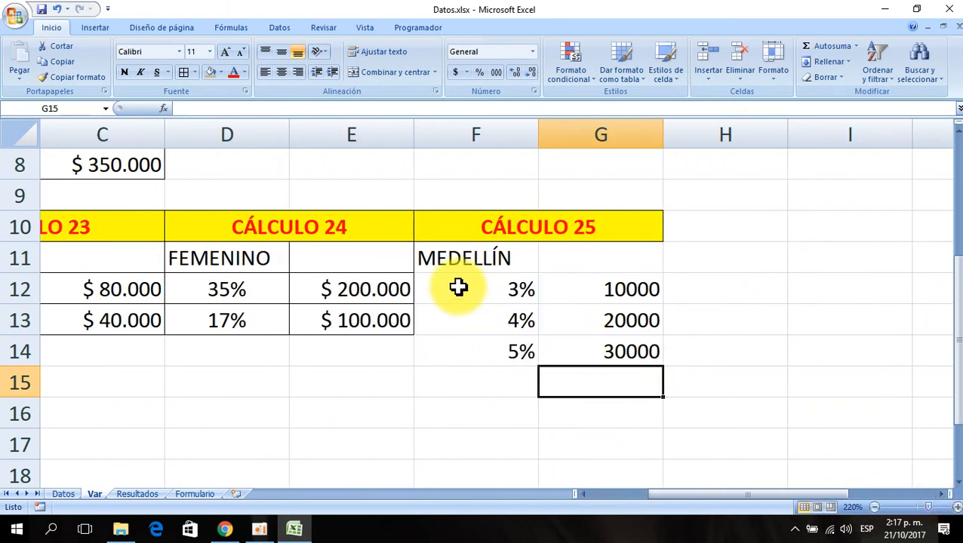
{"action": "left_click_drag", "start_coordinate": [466, 259], "coordinate": [587, 347]}
{"action": "left_click", "coordinate": [183, 72]}
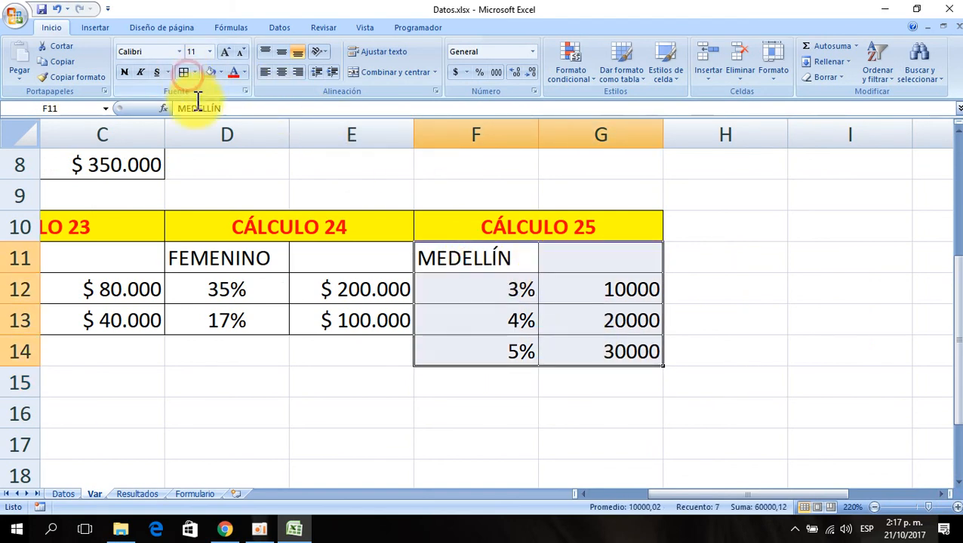
- Copy the currency format of E12 onto G12:G14 with the format painter
{"action": "left_click", "coordinate": [383, 289]}
{"action": "left_click", "coordinate": [73, 77]}
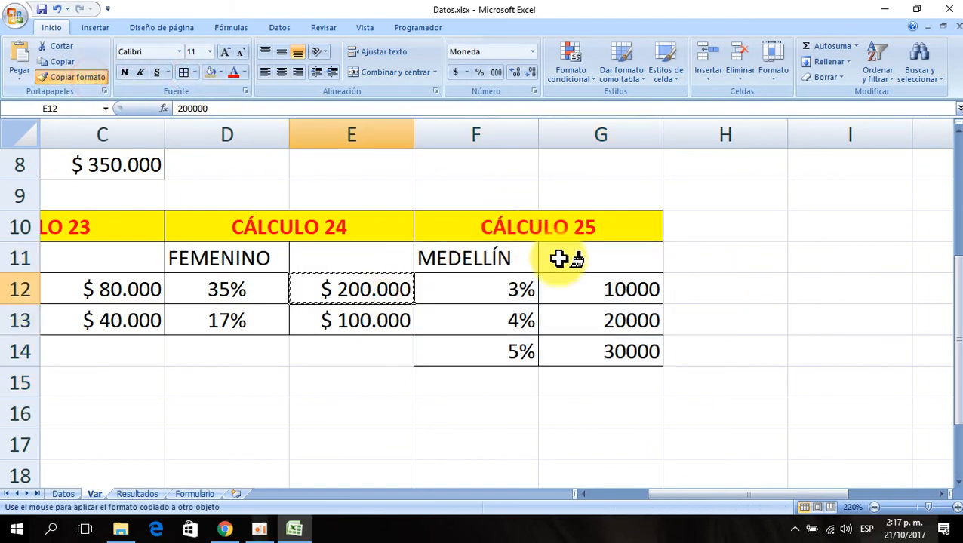
{"action": "left_click_drag", "start_coordinate": [568, 281], "coordinate": [574, 349]}
- Center the percentages in F12:F14
{"action": "left_click_drag", "start_coordinate": [490, 287], "coordinate": [487, 356]}
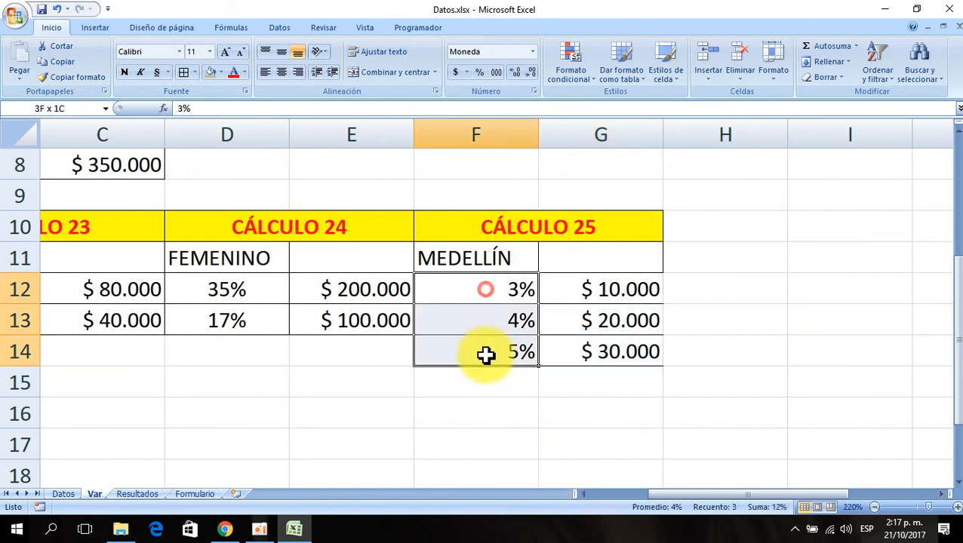
{"action": "left_click", "coordinate": [282, 72]}
{"action": "left_click", "coordinate": [530, 388]}
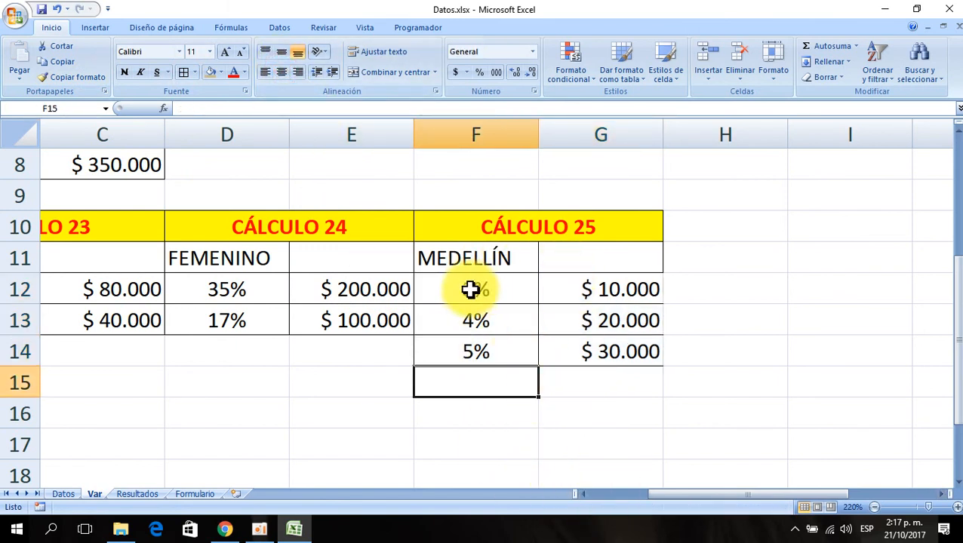
- Fill F12:G14 with a light red theme colour
{"action": "left_click_drag", "start_coordinate": [493, 288], "coordinate": [604, 346]}
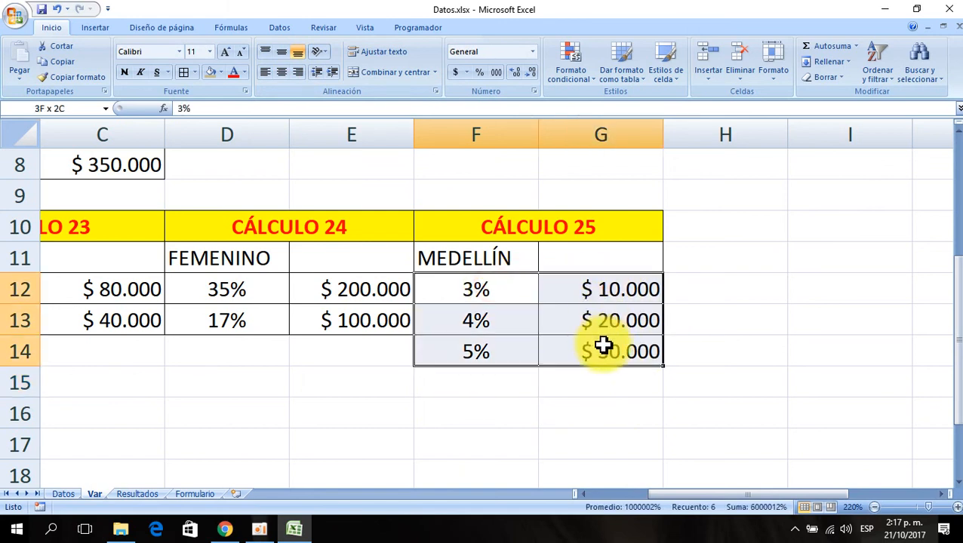
{"action": "left_click", "coordinate": [182, 74]}
{"action": "left_click", "coordinate": [495, 368]}
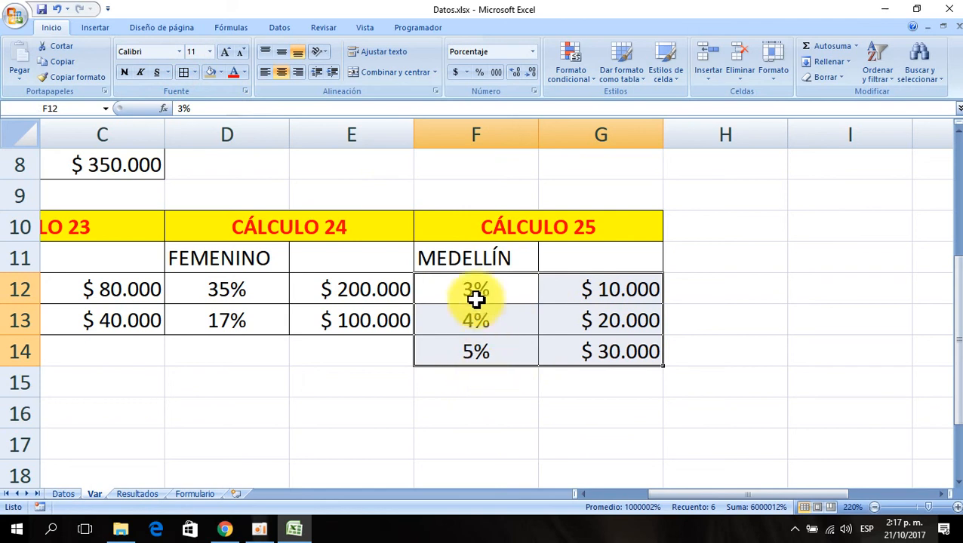
{"action": "left_click", "coordinate": [221, 72]}
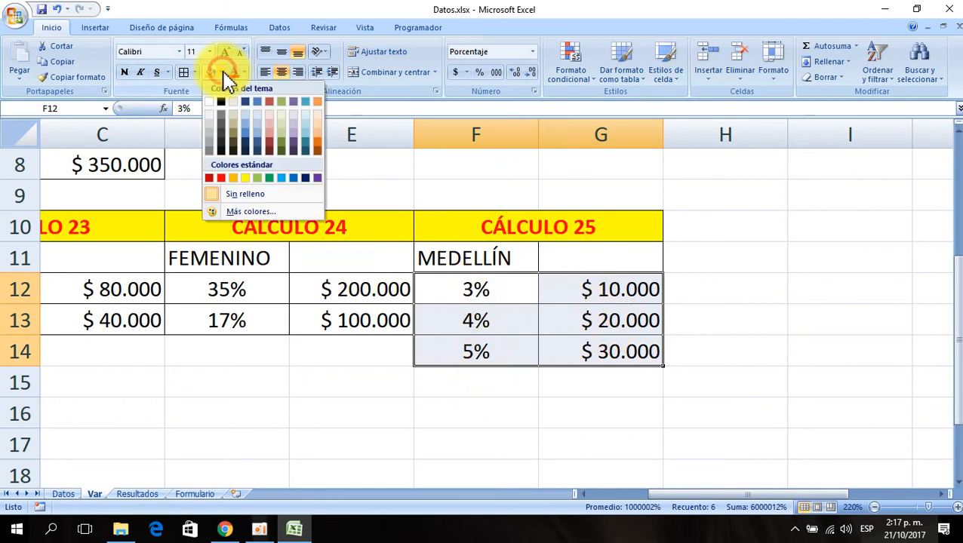
{"action": "left_click", "coordinate": [274, 136]}
{"action": "left_click", "coordinate": [528, 408]}
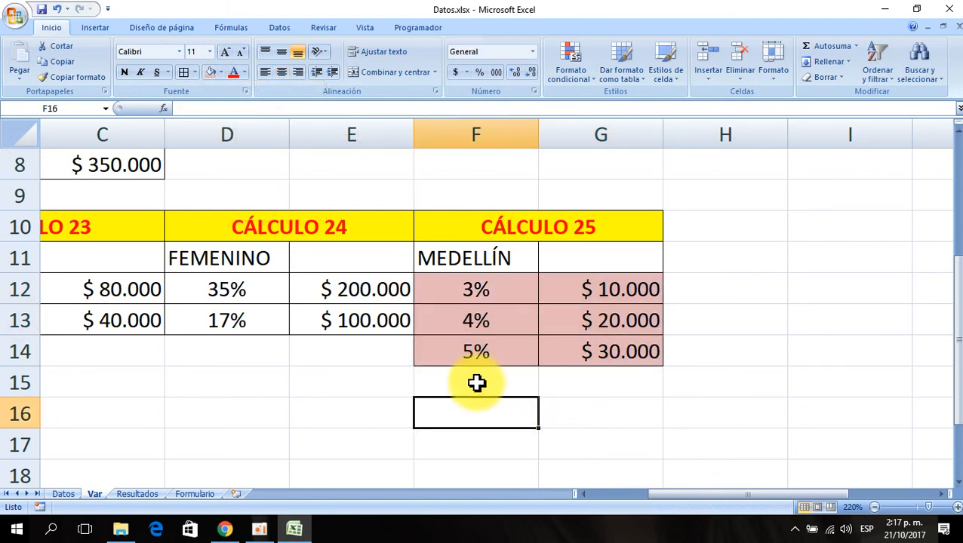
- Enter 3,50% in F15 and 4,50% in F16 below the CÁLCULO 25 table
{"action": "left_click", "coordinate": [474, 379]}
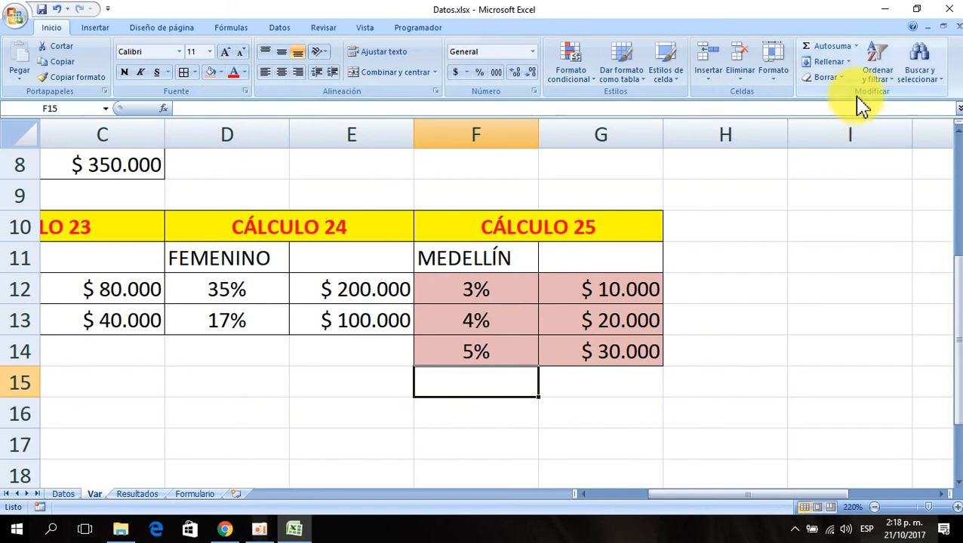
{"action": "type", "text": "3,5"}
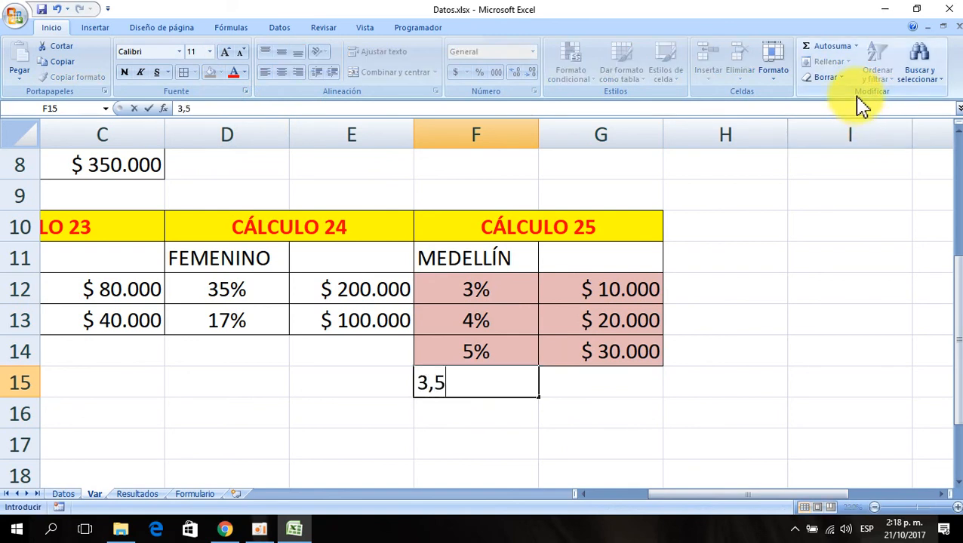
{"action": "type", "text": "0%"}
{"action": "key", "text": "Return"}
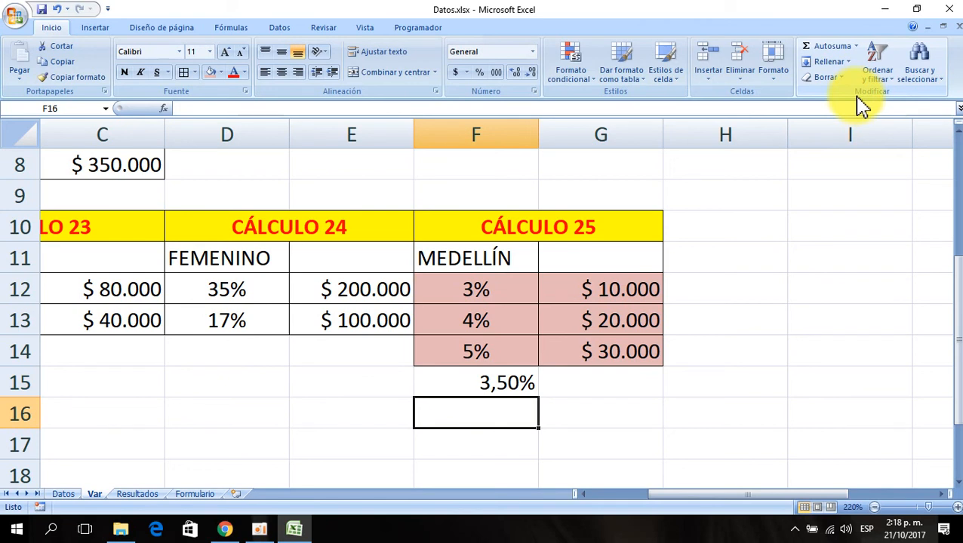
{"action": "type", "text": "4,5"}
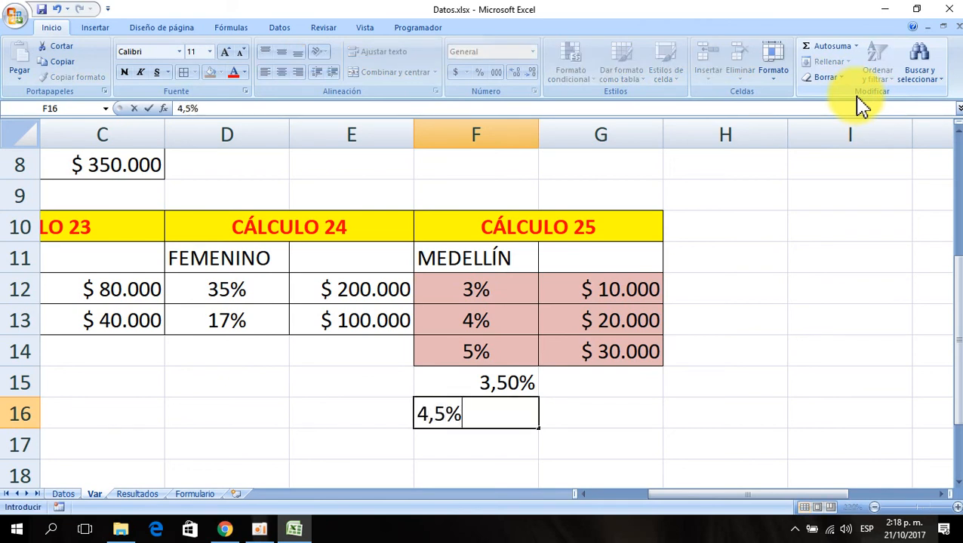
{"action": "key", "text": "Return"}
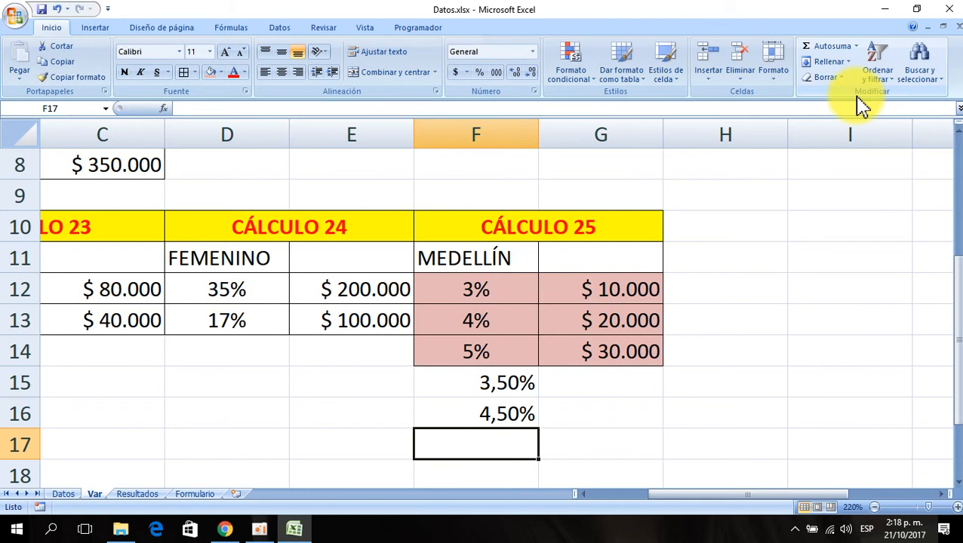
- Enter 5,50% in F17 below the CÁLCULO 25 percentages
{"action": "type", "text": "5,5"}
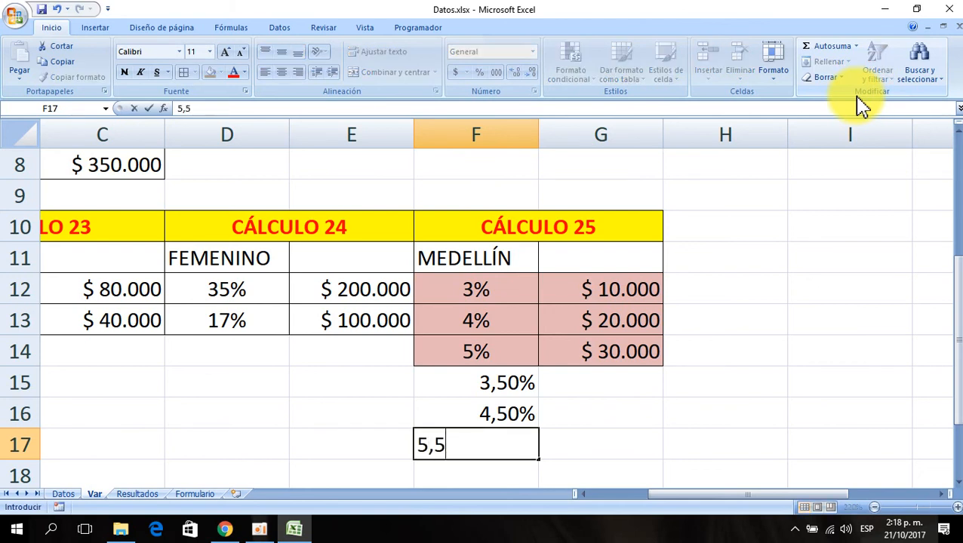
{"action": "type", "text": "0%"}
{"action": "key", "text": "Return"}
- Enter 15000, 25000 and 35000 in G15:G17 beside the new percentages
{"action": "key", "text": "Up"}
{"action": "key", "text": "Up"}
{"action": "key", "text": "Up"}
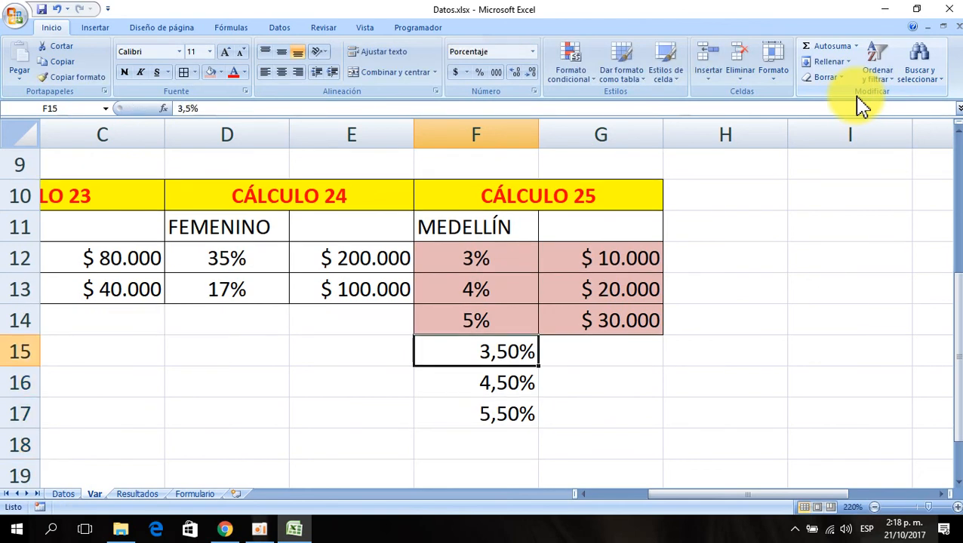
{"action": "key", "text": "Right"}
{"action": "type", "text": "15"}
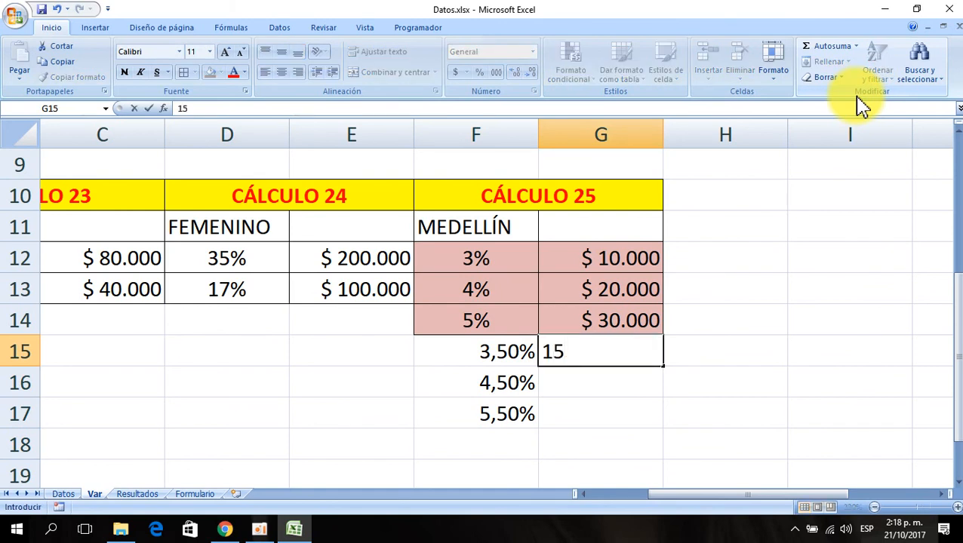
{"action": "type", "text": "000"}
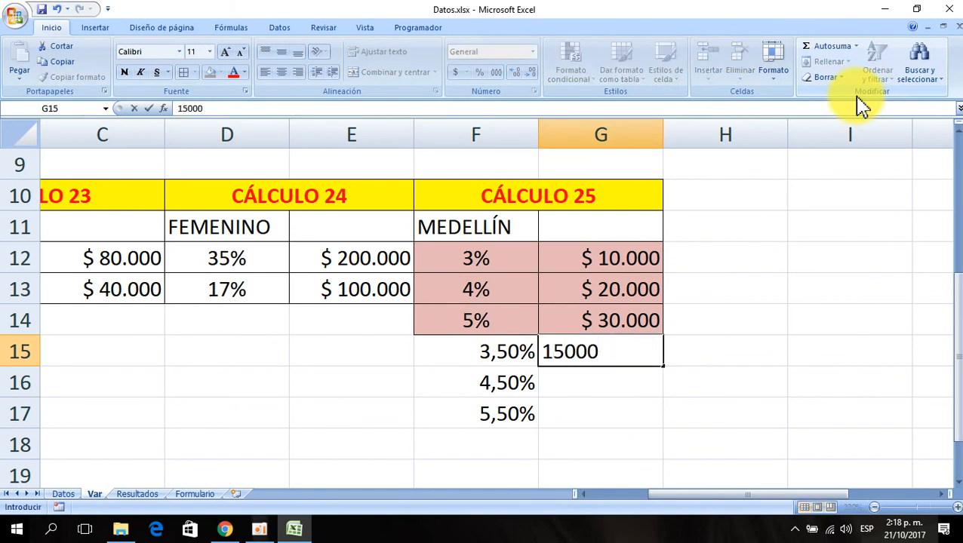
{"action": "key", "text": "Return"}
{"action": "type", "text": "25"}
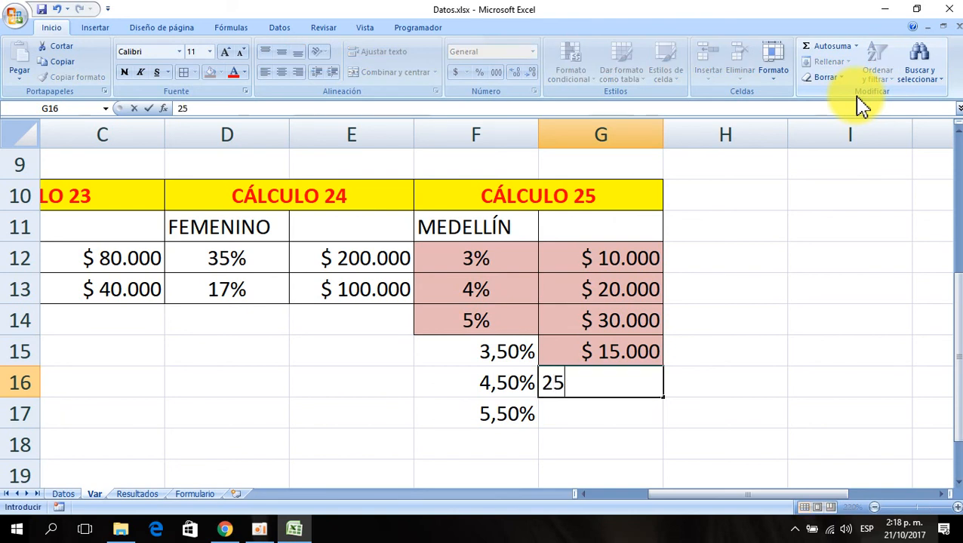
{"action": "type", "text": "000"}
{"action": "key", "text": "BackSpace"}
{"action": "key", "text": "Return"}
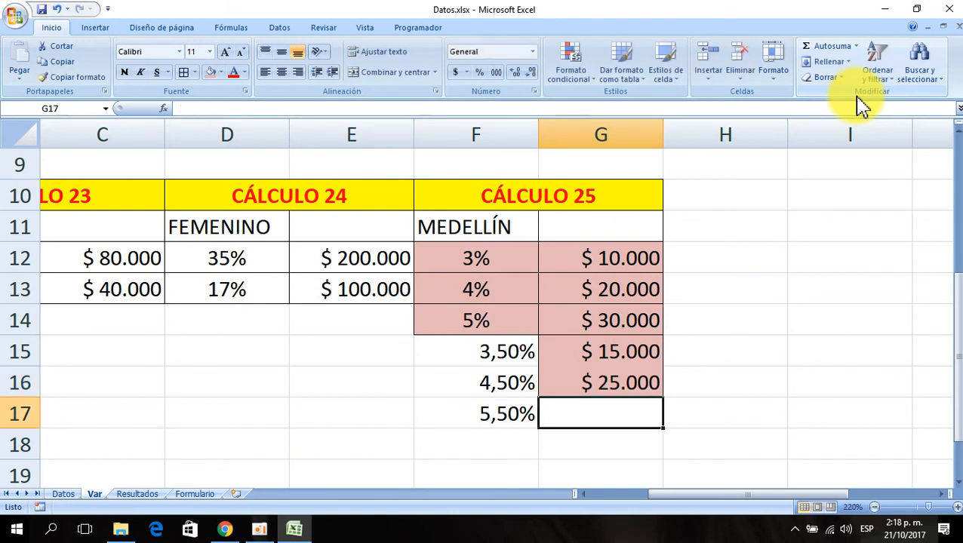
{"action": "type", "text": "35000"}
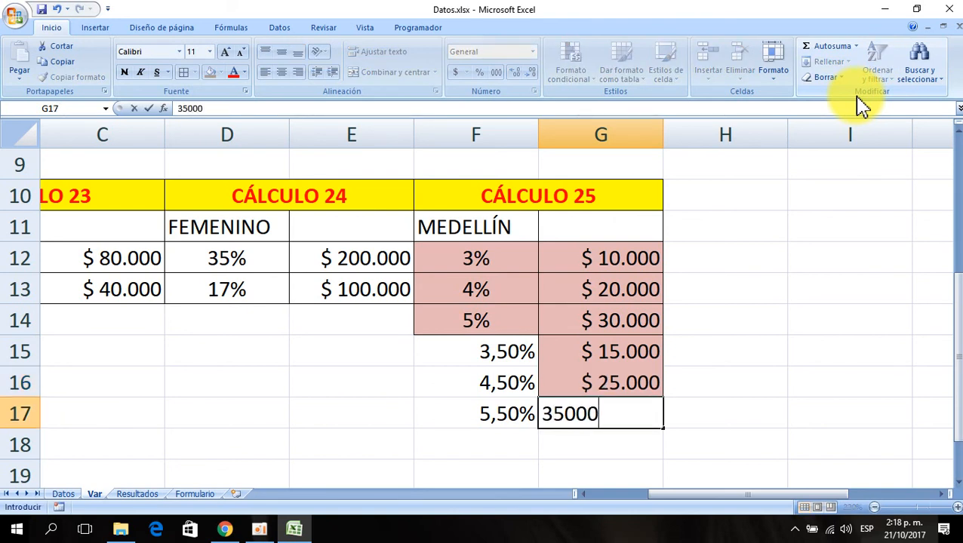
{"action": "key", "text": "Return"}
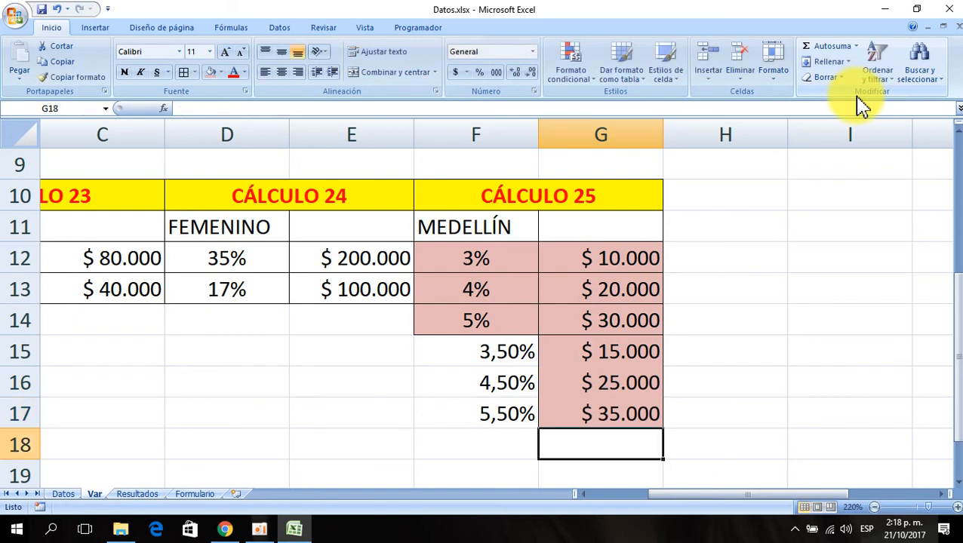
- Reduce F15:F17 to one decimal place and center the percentages
{"action": "double_click", "coordinate": [470, 353]}
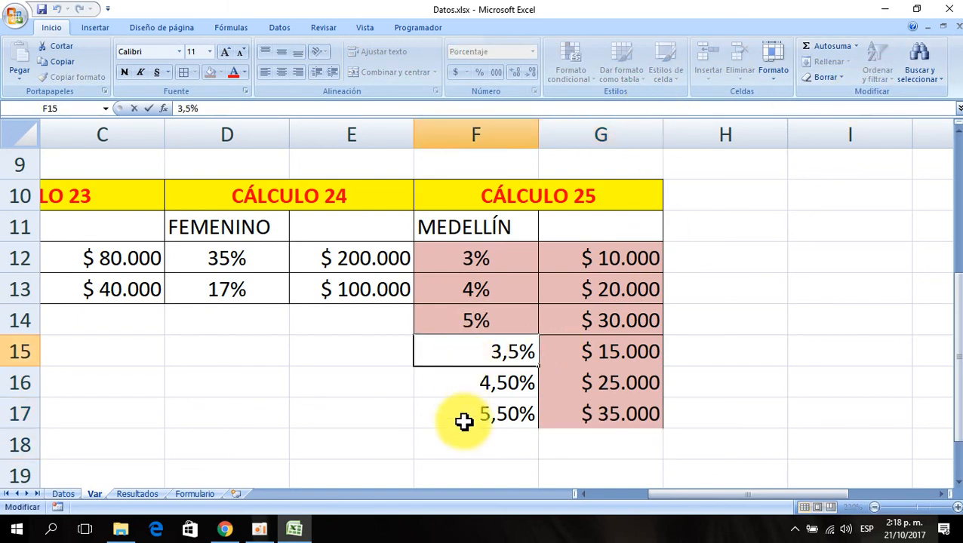
{"action": "left_click", "coordinate": [461, 435]}
{"action": "left_click", "coordinate": [477, 353]}
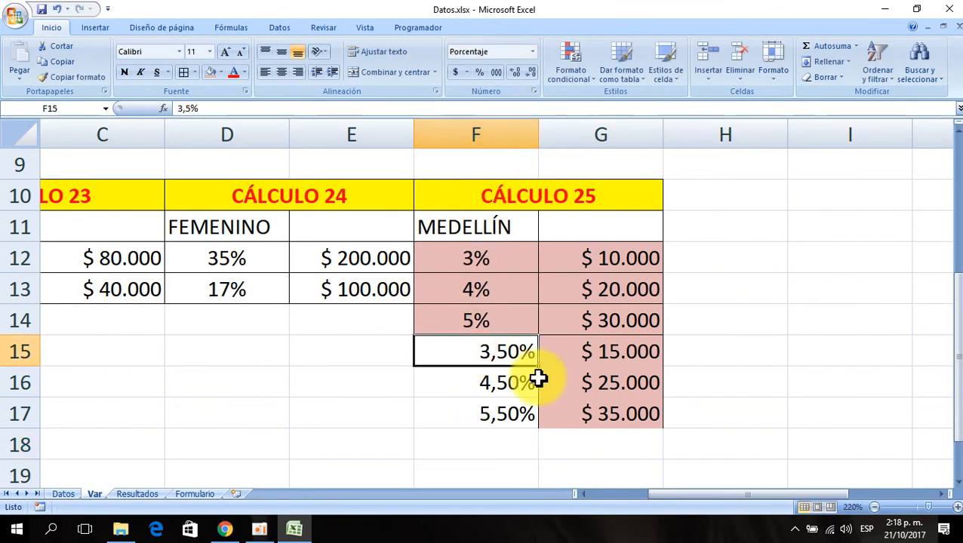
{"action": "left_click_drag", "start_coordinate": [473, 350], "coordinate": [473, 412]}
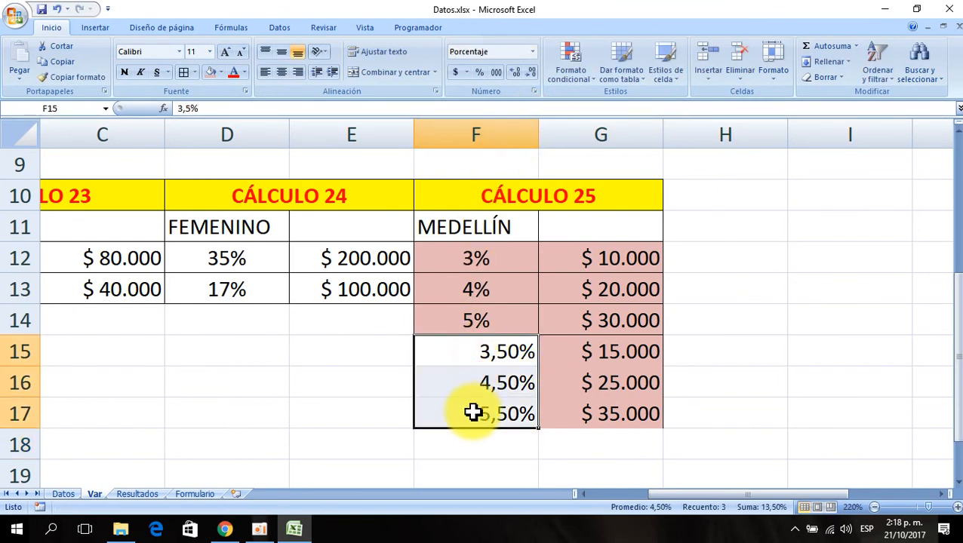
{"action": "left_click", "coordinate": [532, 75]}
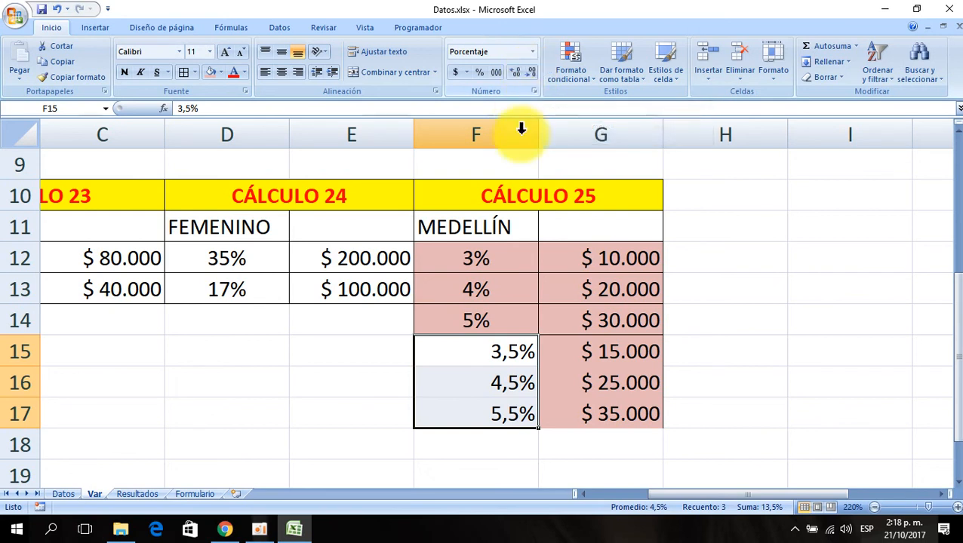
{"action": "left_click", "coordinate": [281, 72]}
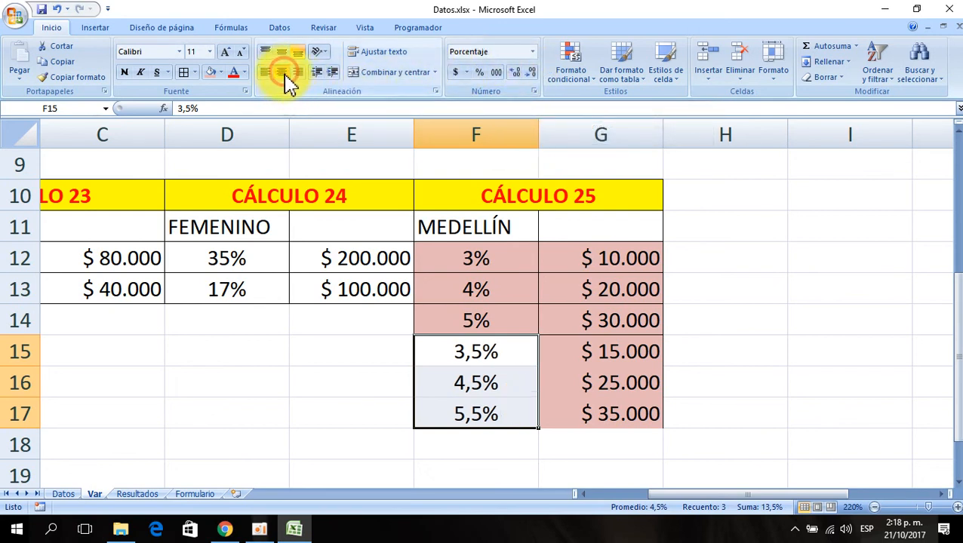
- Apply all borders to the CÁLCULO 25 values in F12:G17
{"action": "left_click", "coordinate": [184, 71]}
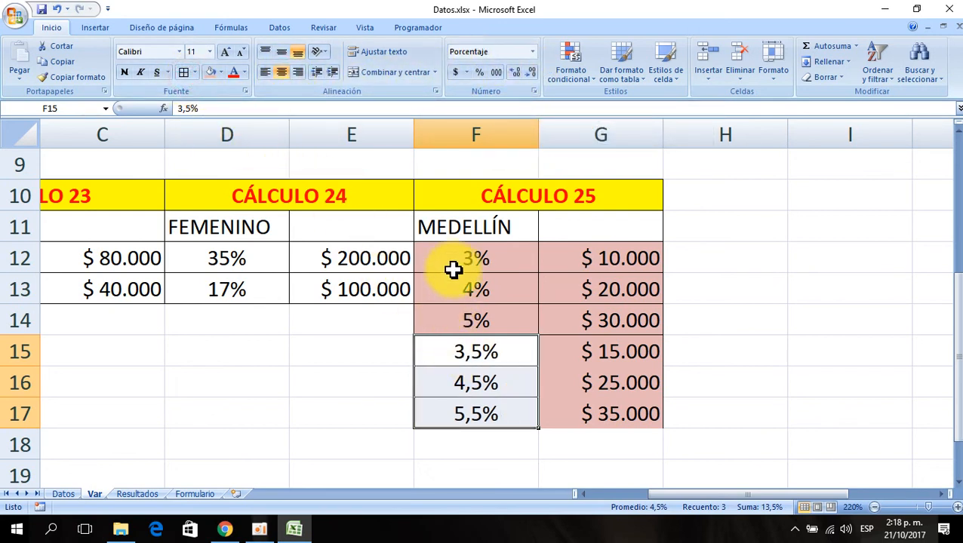
{"action": "left_click_drag", "start_coordinate": [451, 258], "coordinate": [568, 408]}
{"action": "left_click", "coordinate": [183, 73]}
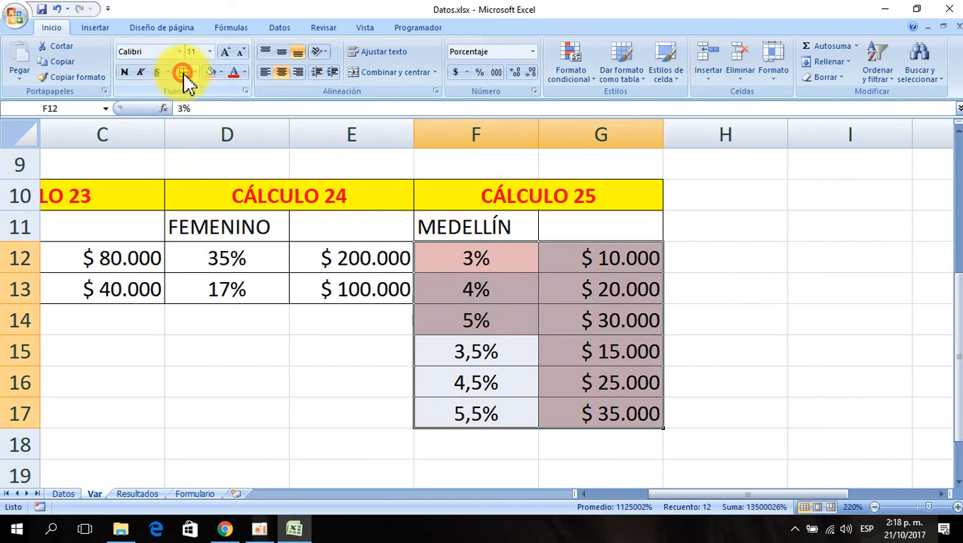
- Fill F15:G17 with a light green theme colour
{"action": "left_click", "coordinate": [564, 345]}
{"action": "left_click_drag", "start_coordinate": [451, 357], "coordinate": [579, 411]}
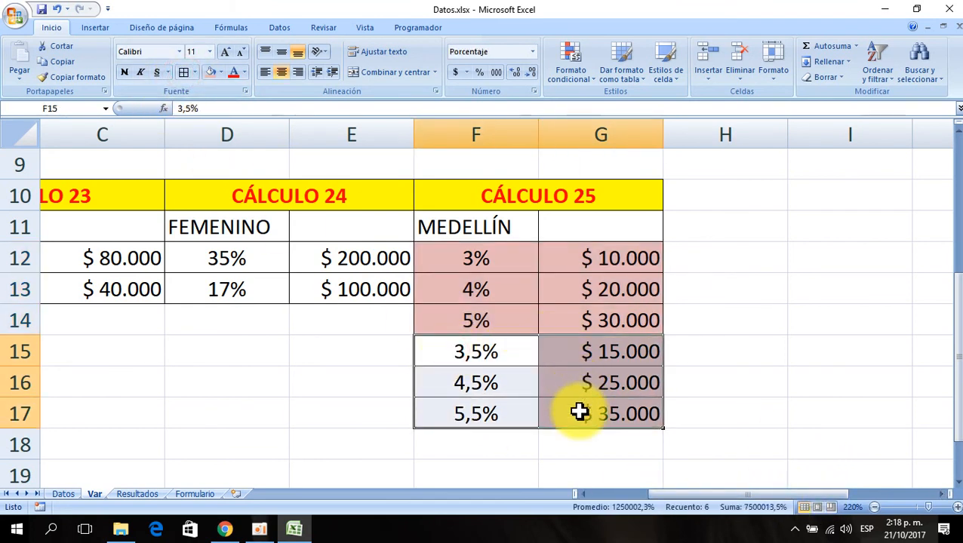
{"action": "left_click", "coordinate": [220, 73]}
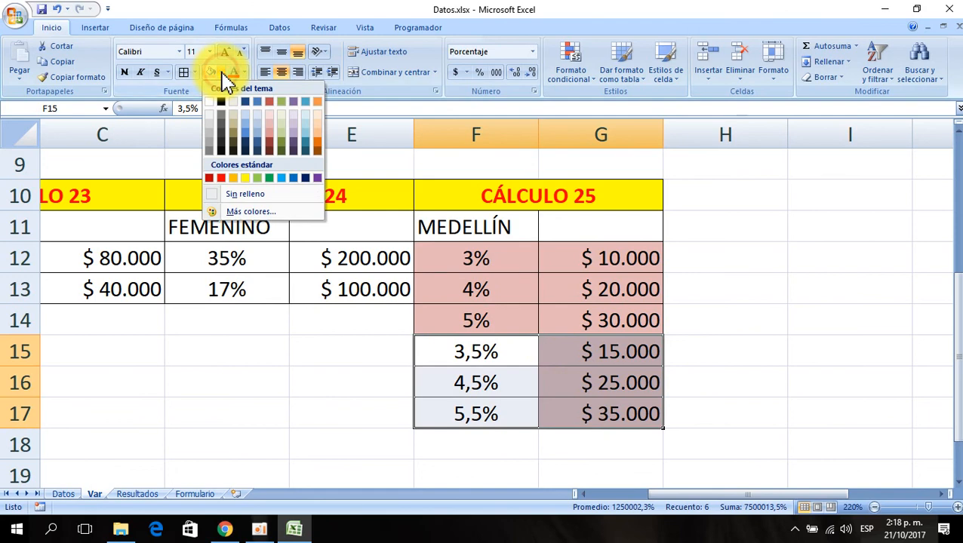
{"action": "left_click", "coordinate": [281, 133]}
{"action": "left_click", "coordinate": [705, 262]}
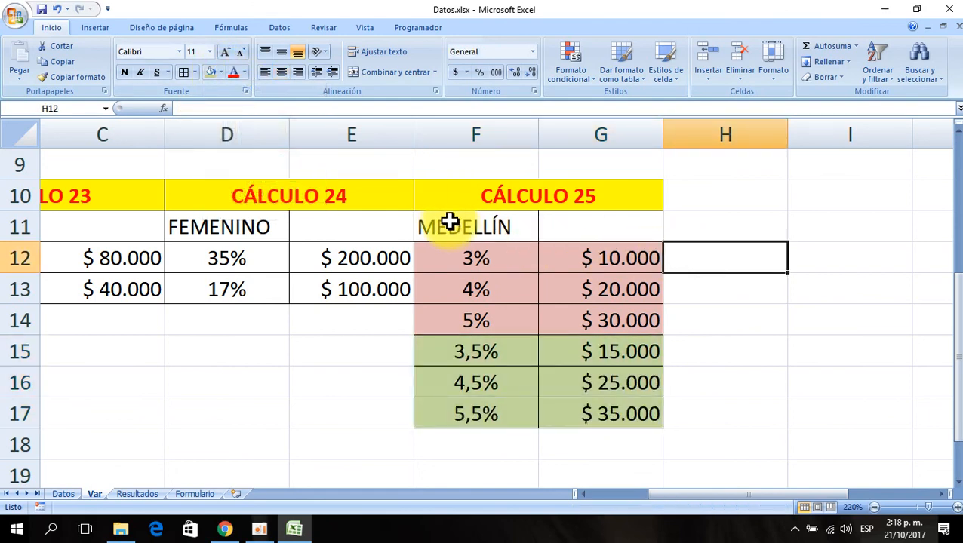
- Check the empty CÁLCULO 25 column on the Datos sheet and return to the Var sheet
{"action": "left_click_drag", "start_coordinate": [441, 225], "coordinate": [580, 317]}
{"action": "left_click_drag", "start_coordinate": [465, 350], "coordinate": [613, 417]}
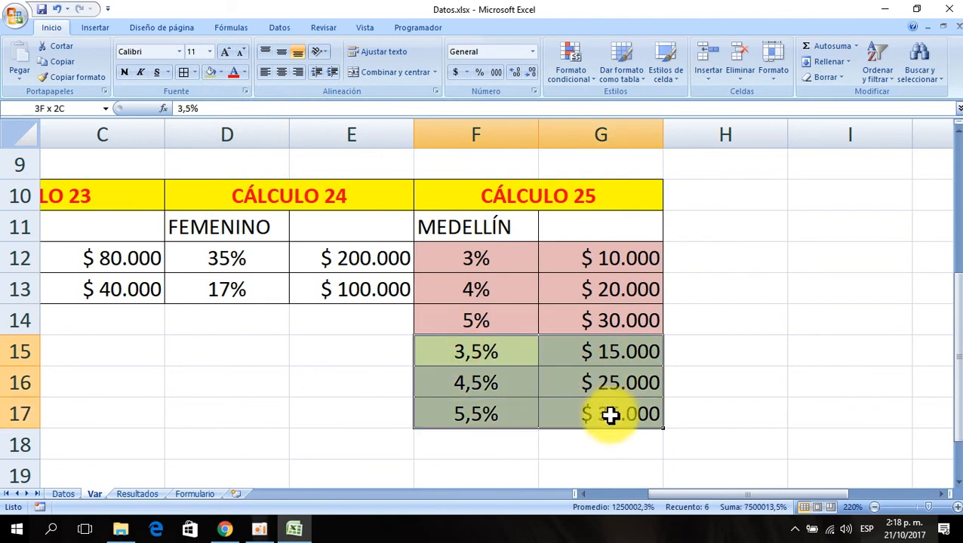
{"action": "left_click", "coordinate": [774, 320]}
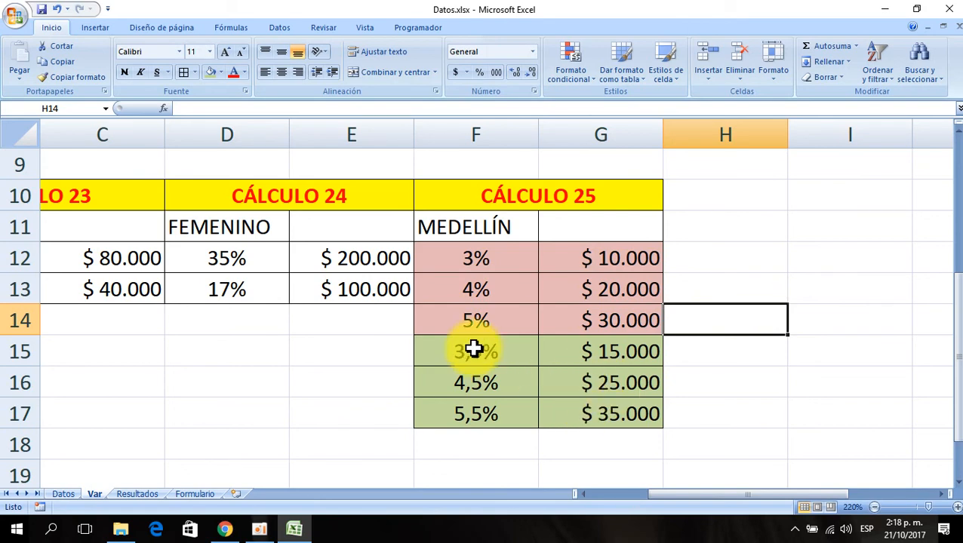
{"action": "left_click", "coordinate": [63, 495]}
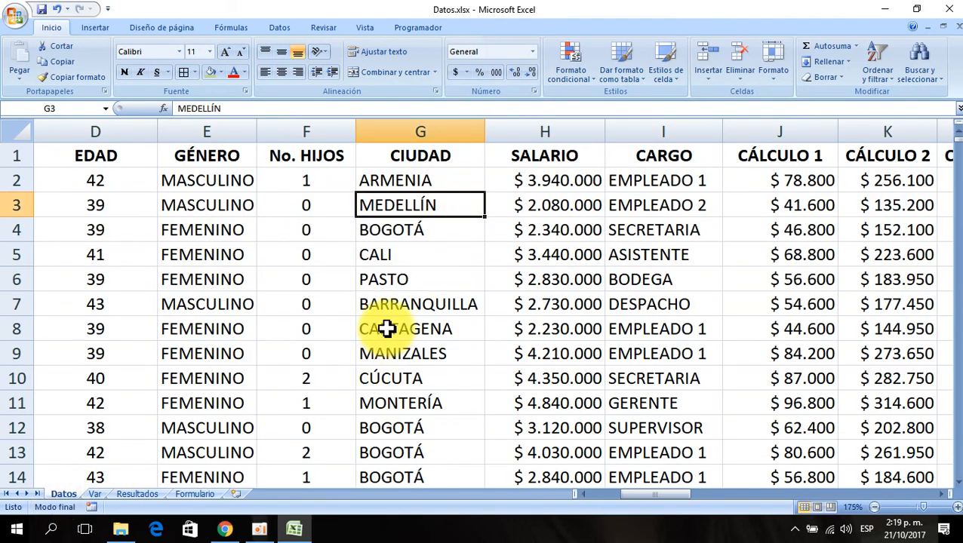
{"action": "key", "text": "ctrl+Right"}
{"action": "key", "text": "Left"}
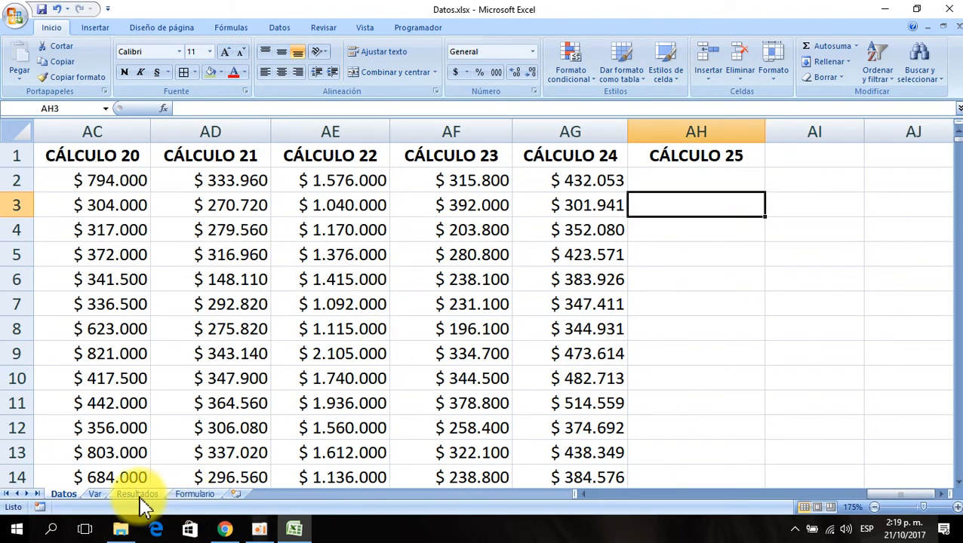
{"action": "left_click", "coordinate": [95, 494]}
- Open the Name Manager to review the workbook's existing defined names, then close it
{"action": "left_click", "coordinate": [441, 260]}
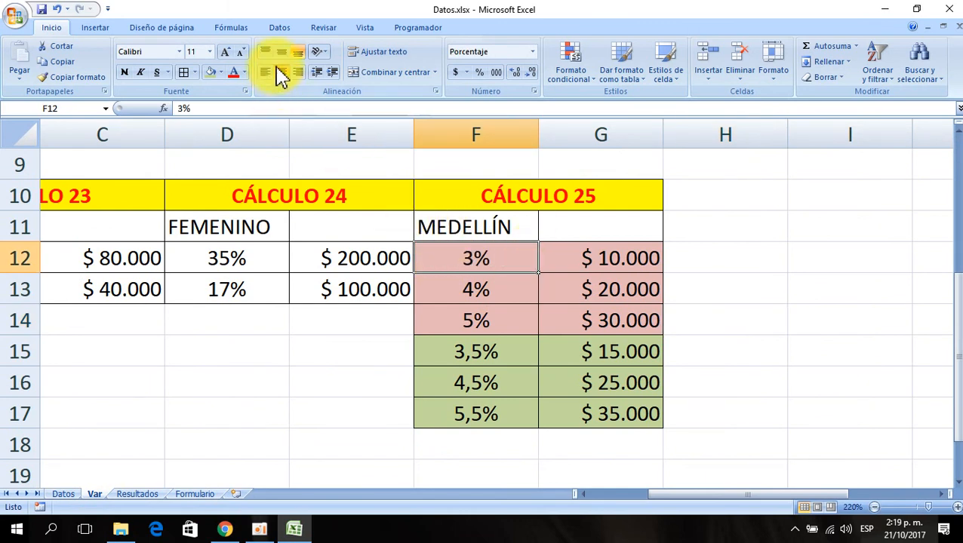
{"action": "left_click", "coordinate": [229, 30]}
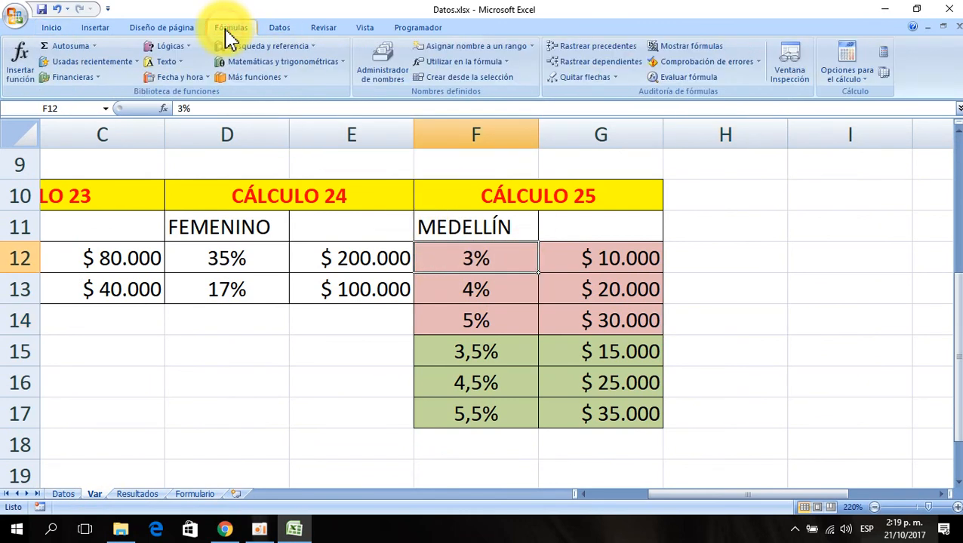
{"action": "left_click", "coordinate": [388, 69]}
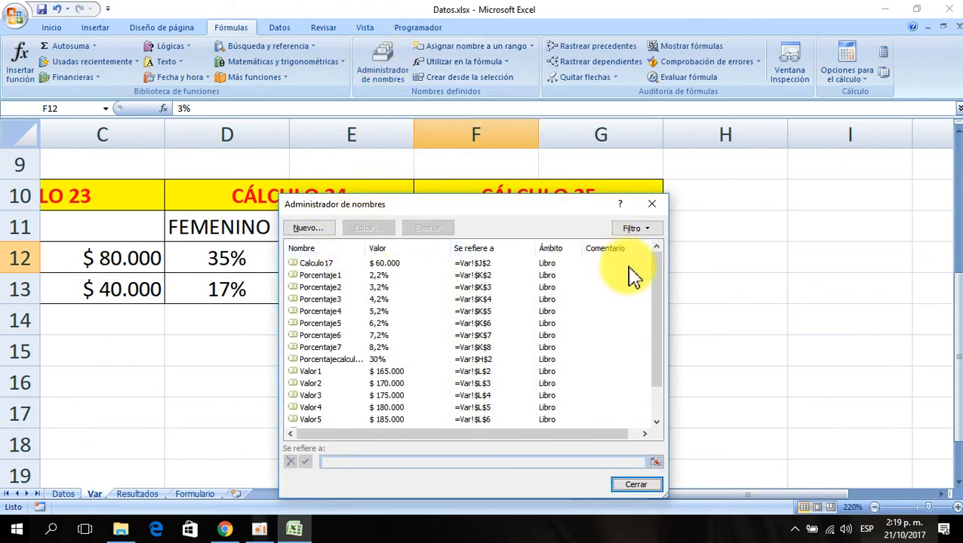
{"action": "left_click_drag", "start_coordinate": [662, 320], "coordinate": [649, 269]}
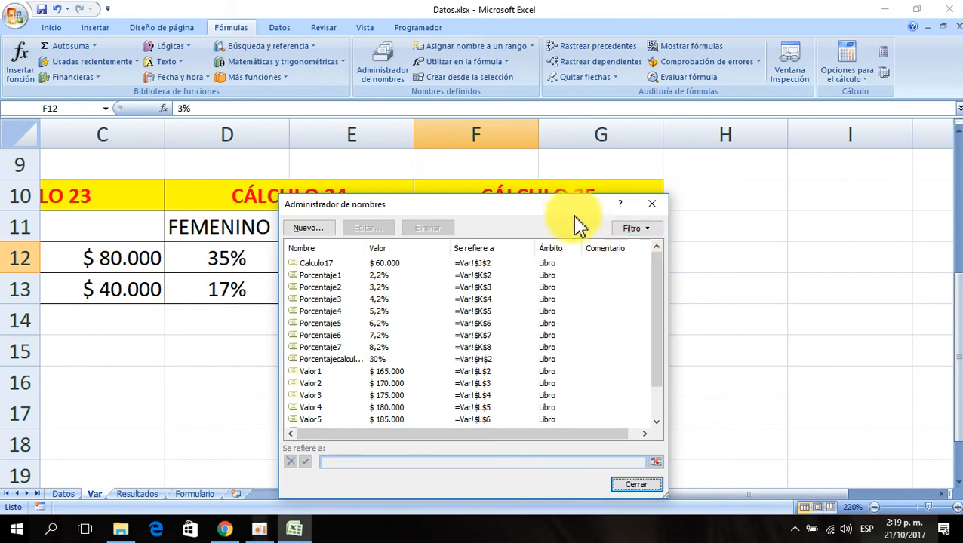
{"action": "left_click", "coordinate": [646, 487]}
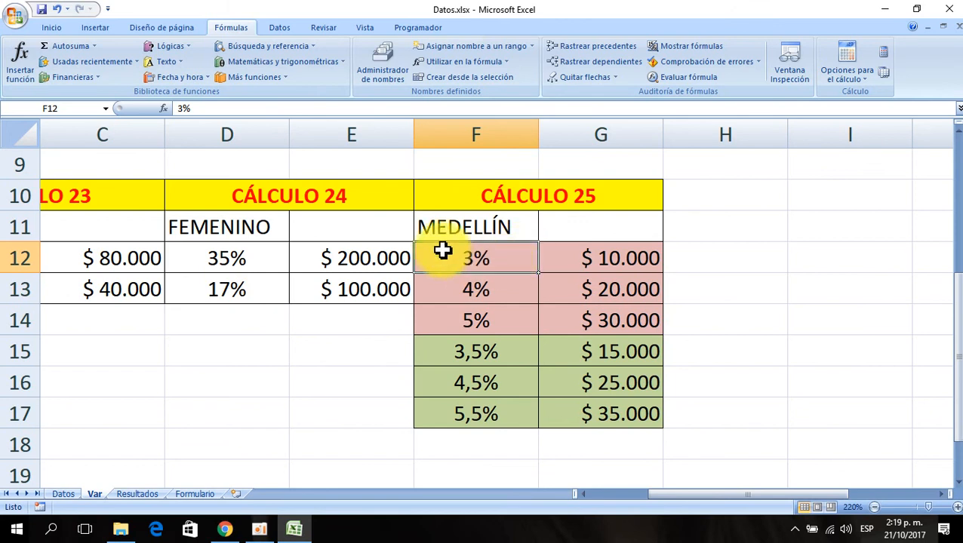
- Select cell F12's reference in the Name Box to give it a name
{"action": "left_click", "coordinate": [23, 110]}
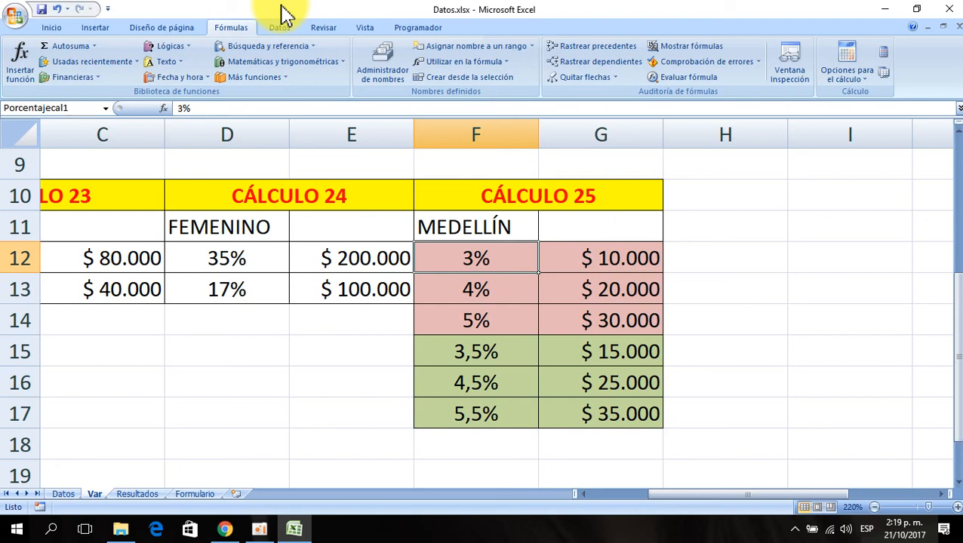
- Name cell F12 Porcentajecal1 and cell F13 Porcentajecal2 through the Name Box
{"action": "key", "text": "Return"}
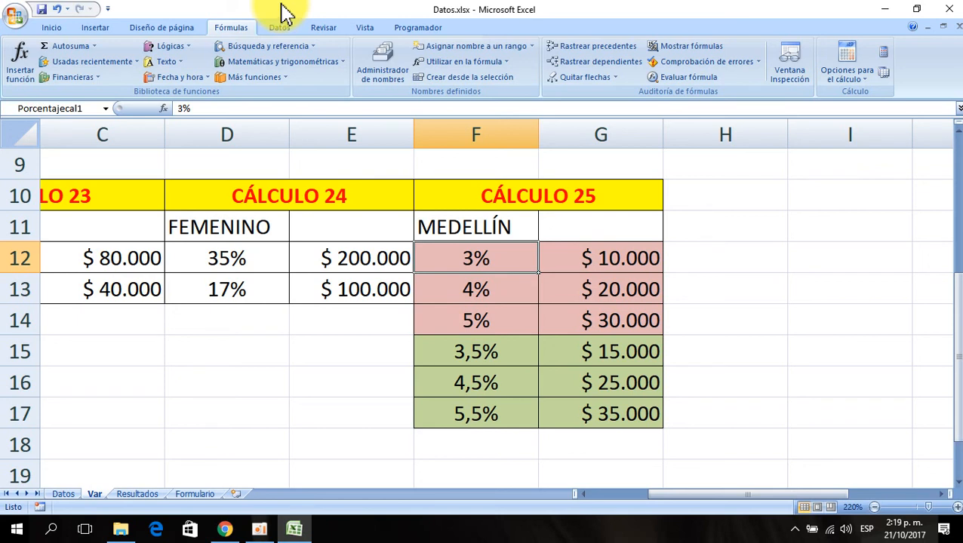
{"action": "left_click", "coordinate": [68, 108]}
{"action": "key", "text": "ctrl+c"}
{"action": "left_click", "coordinate": [63, 108]}
{"action": "left_click_drag", "start_coordinate": [64, 108], "coordinate": [4, 108]}
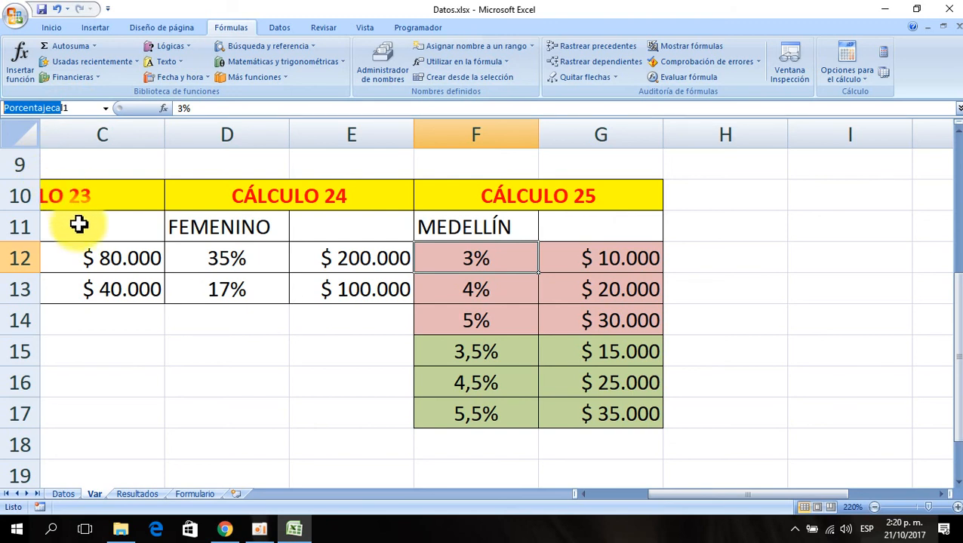
{"action": "left_click", "coordinate": [479, 287]}
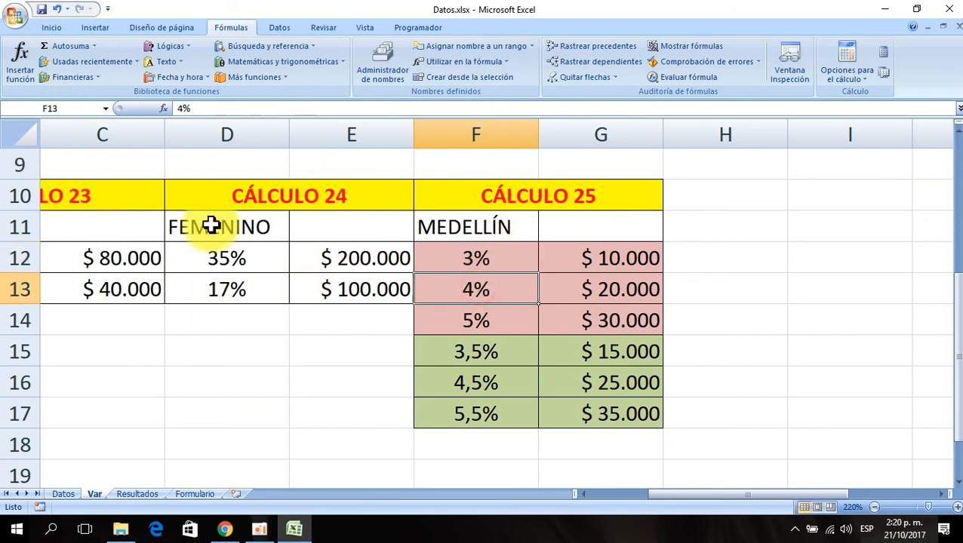
{"action": "left_click", "coordinate": [61, 107]}
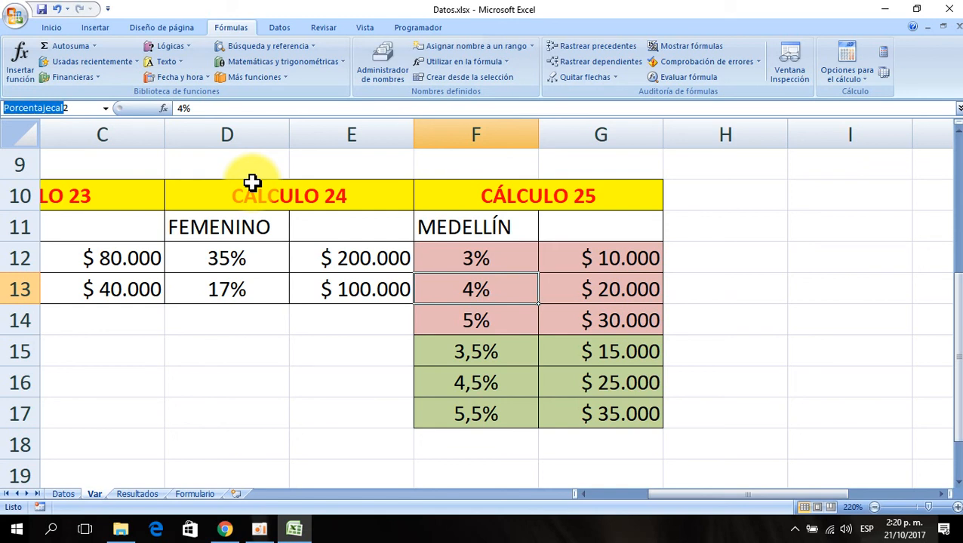
{"action": "key", "text": "Return"}
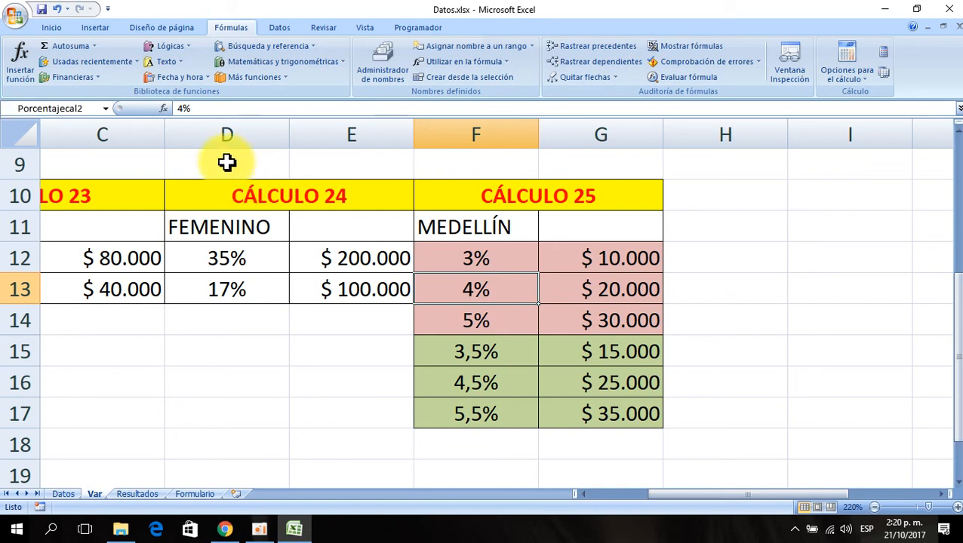
- Name cell F14 Porcentajecal3 and cell F15 Porcentajecal4 through the Name Box
{"action": "left_click", "coordinate": [483, 321]}
{"action": "left_click", "coordinate": [68, 108]}
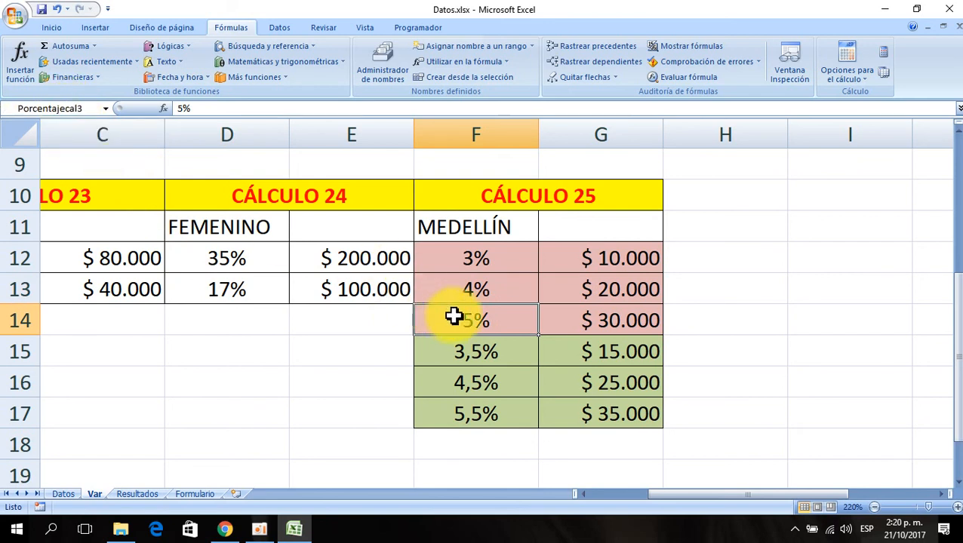
{"action": "left_click", "coordinate": [455, 286]}
{"action": "left_click", "coordinate": [475, 353]}
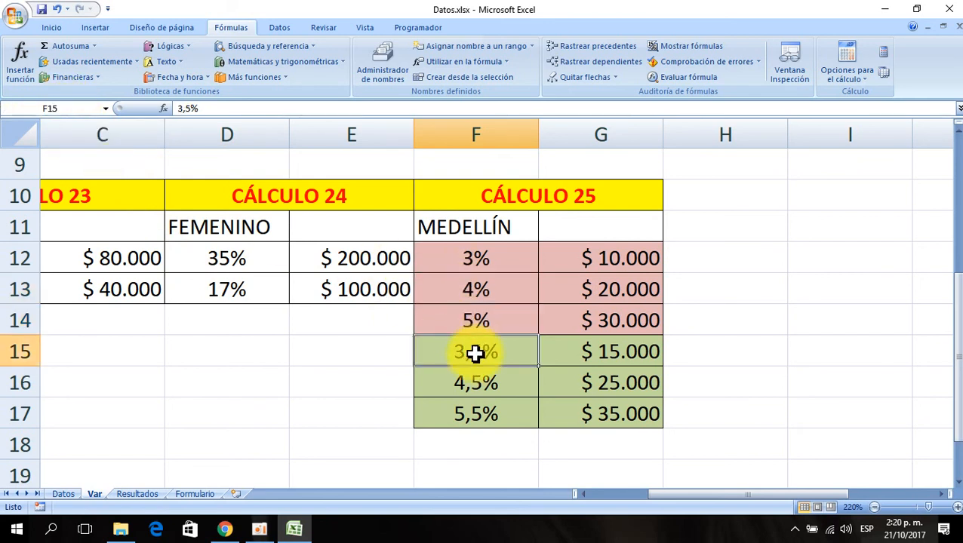
{"action": "left_click", "coordinate": [73, 109]}
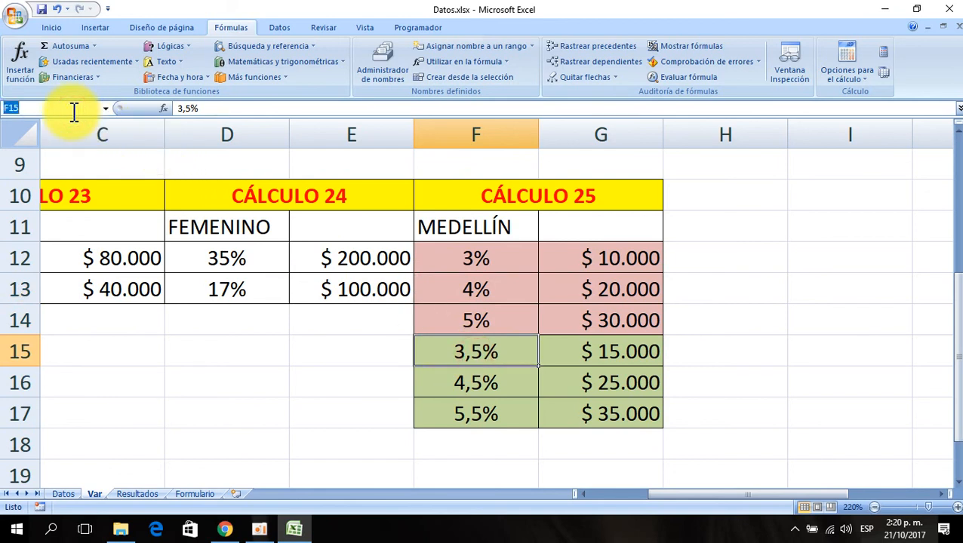
{"action": "key", "text": "ctrl+v"}
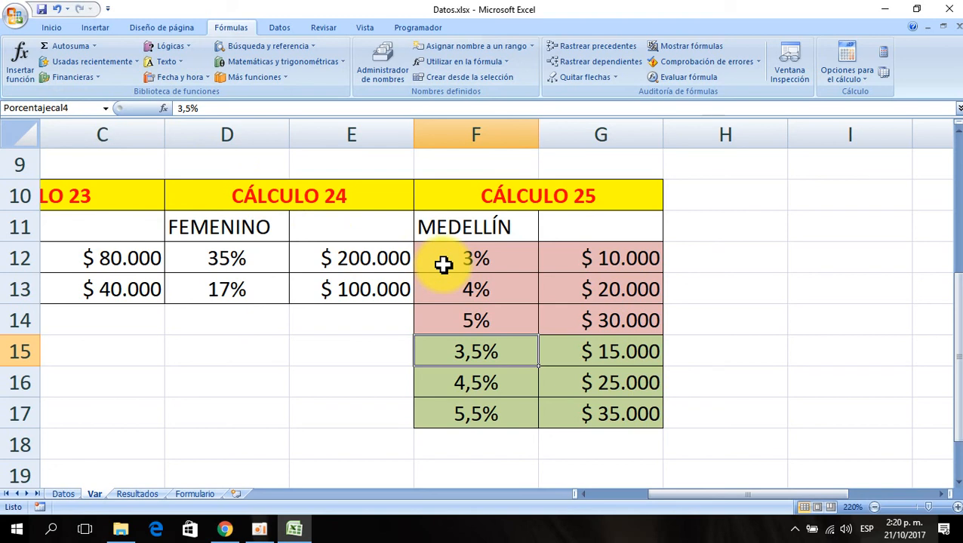
- Name cell F16 Porcentajecal5 and cell F17 Porcentajecal6 through the Name Box
{"action": "left_click", "coordinate": [471, 382]}
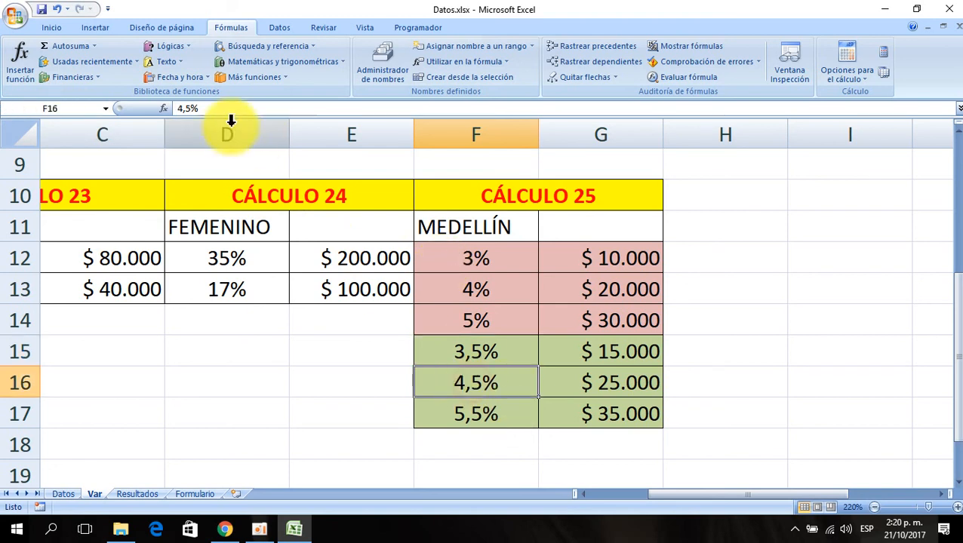
{"action": "left_click", "coordinate": [83, 110]}
{"action": "key", "text": "ctrl+v"}
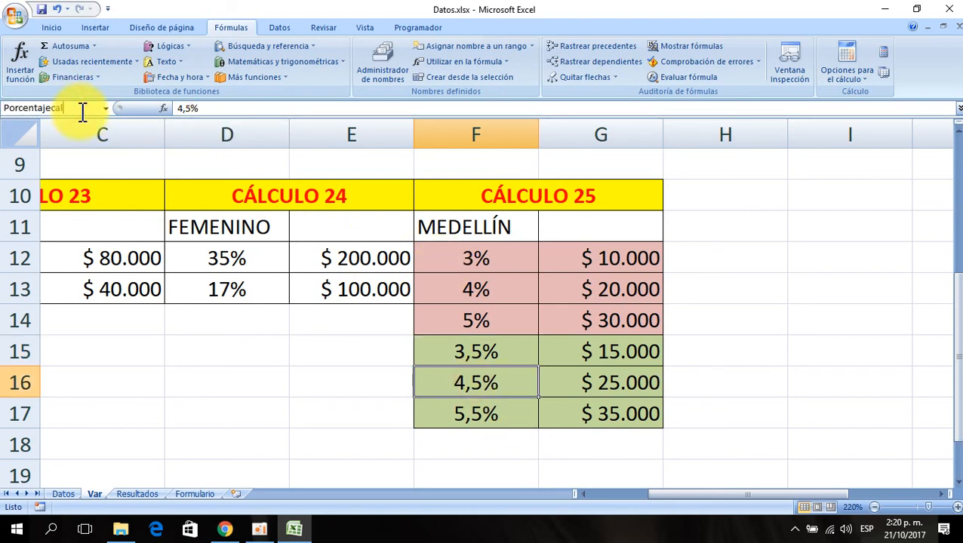
{"action": "type", "text": "5"}
{"action": "key", "text": "Return"}
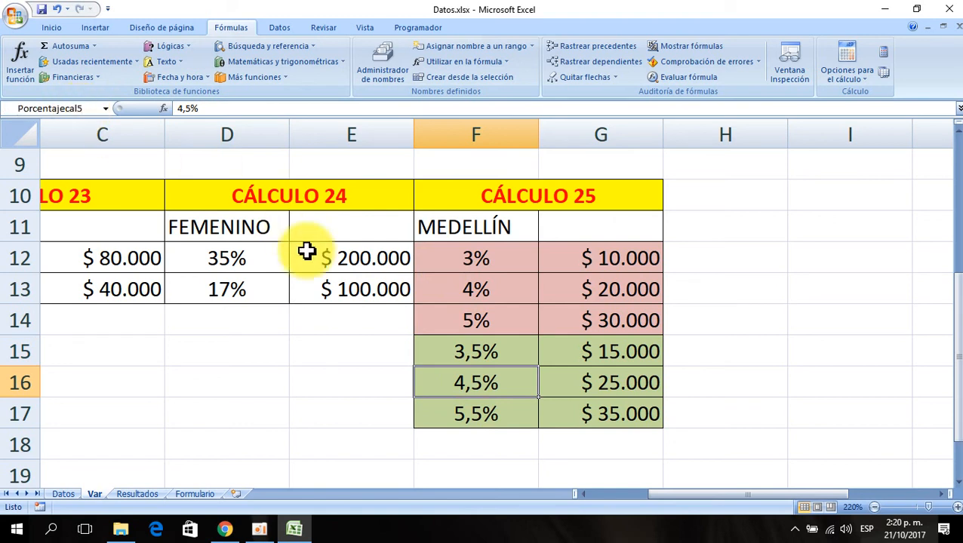
{"action": "left_click", "coordinate": [454, 408]}
{"action": "left_click", "coordinate": [75, 109]}
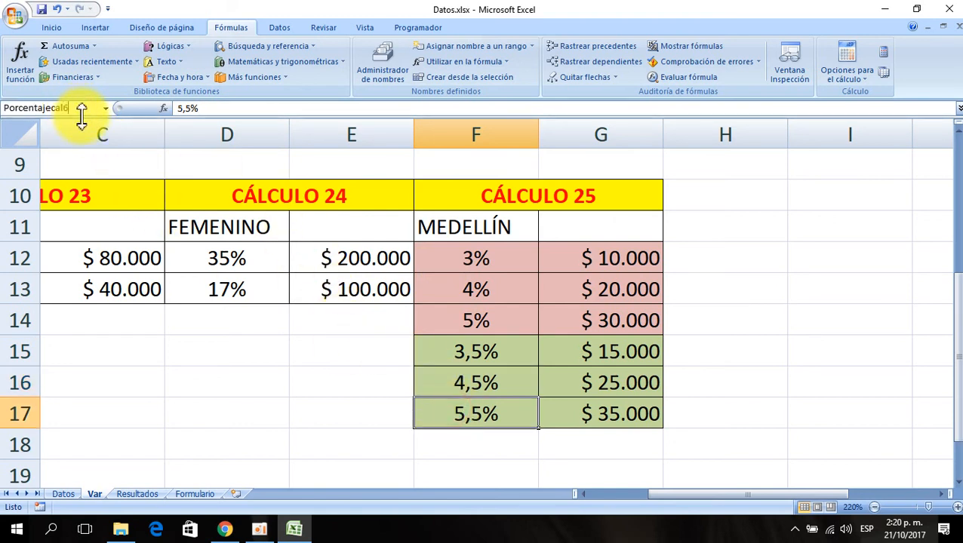
- Name cell G12 Valorcal1 and cell G13 Valorcal2 through the Name Box
{"action": "left_click", "coordinate": [586, 259]}
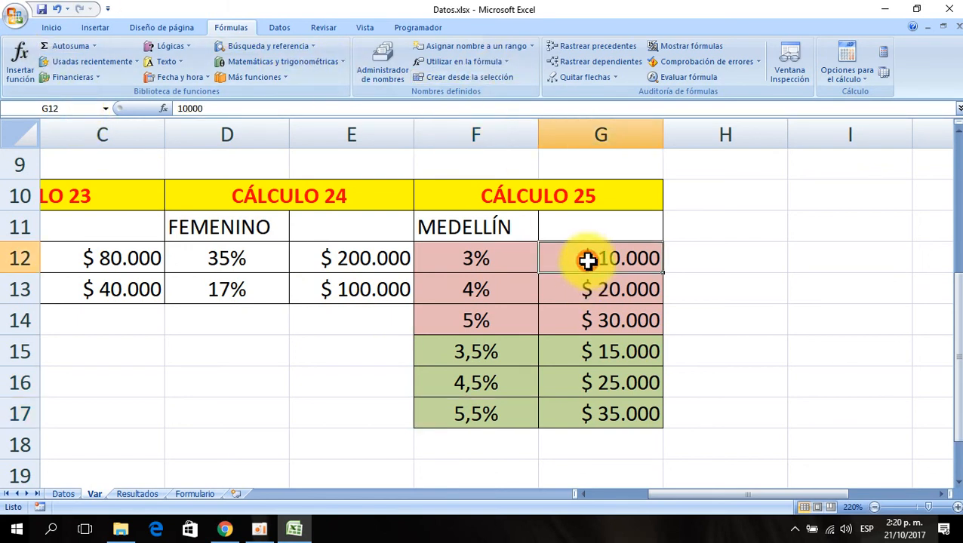
{"action": "left_click", "coordinate": [80, 106]}
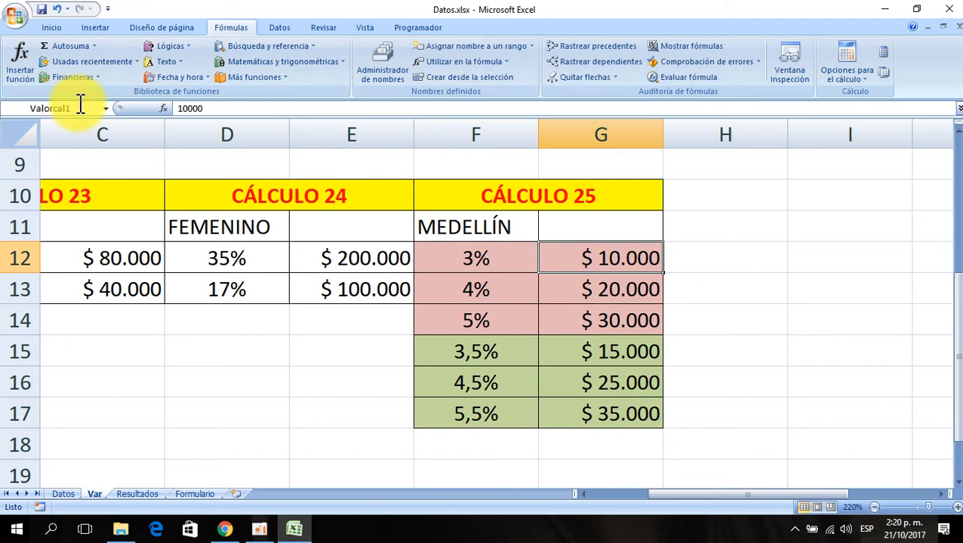
{"action": "mouse_move", "coordinate": [3, 106]}
{"action": "left_mouse_down"}
{"action": "mouse_move", "coordinate": [47, 105]}
{"action": "mouse_move", "coordinate": [4, 106]}
{"action": "left_mouse_up"}
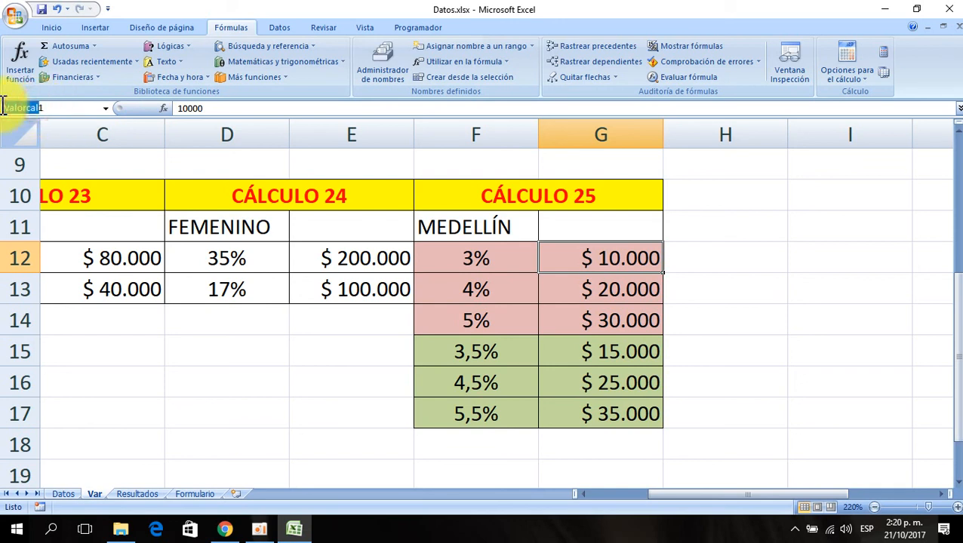
{"action": "left_click", "coordinate": [608, 283]}
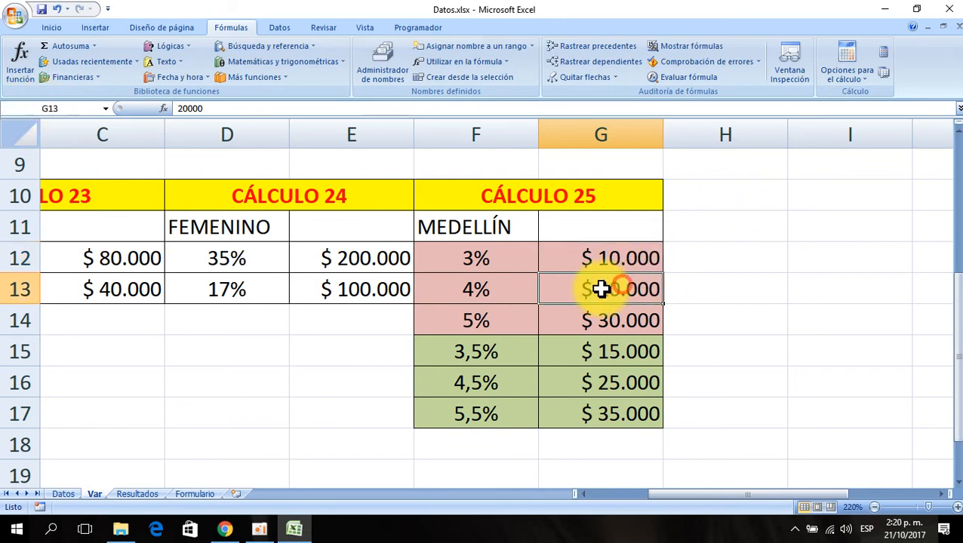
{"action": "left_click", "coordinate": [61, 109]}
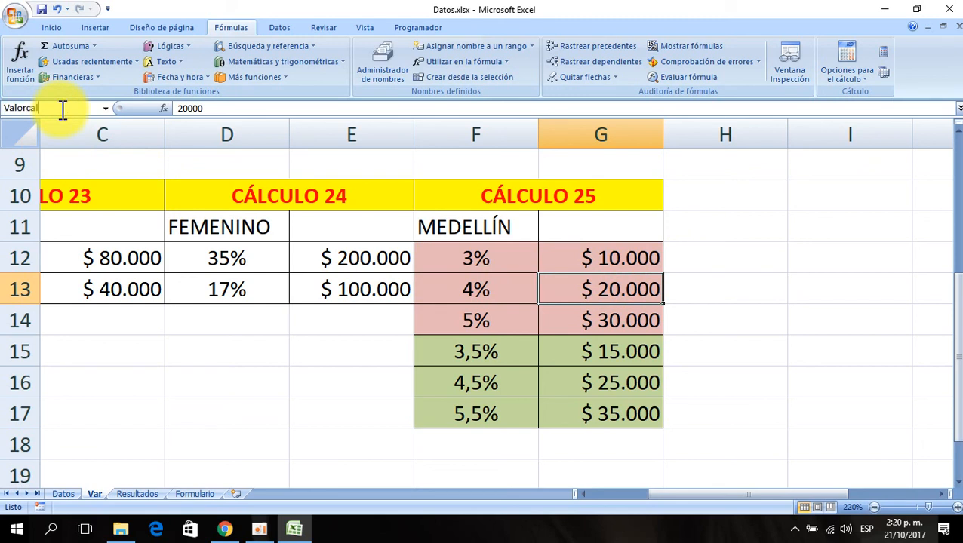
{"action": "key", "text": "Return"}
- Name cell G14 Valorcal3 and cell G15 Valorcal4 through the Name Box
{"action": "left_click", "coordinate": [609, 314]}
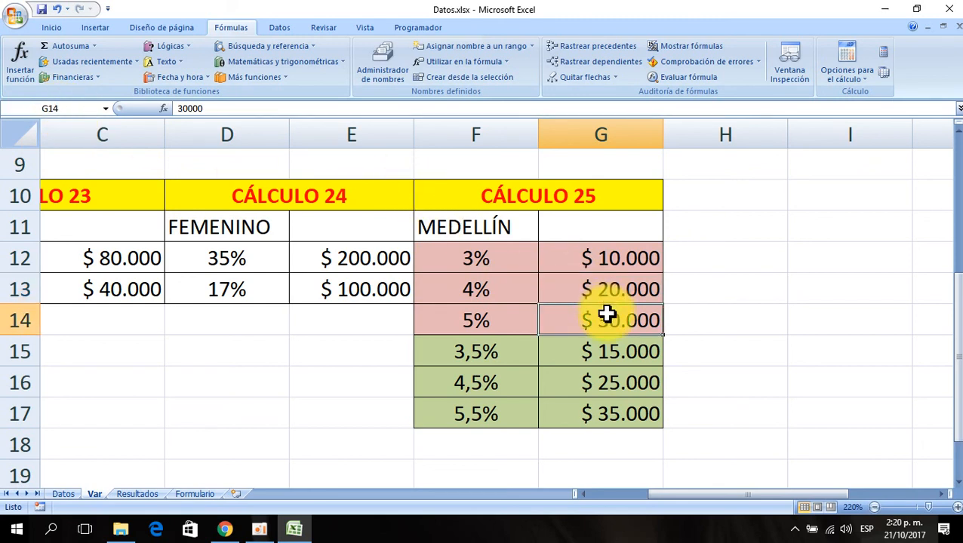
{"action": "left_click", "coordinate": [72, 104]}
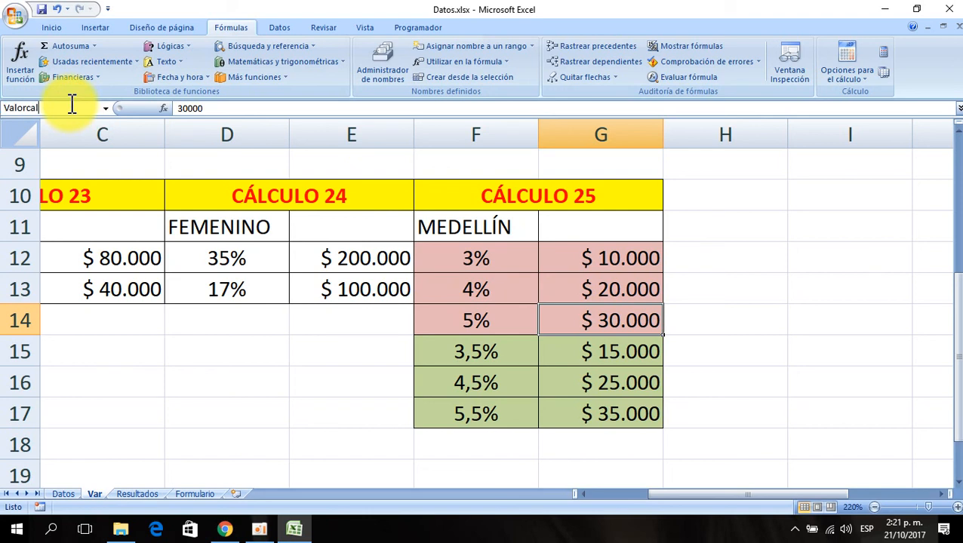
{"action": "type", "text": "Valorcal3"}
{"action": "key", "text": "Return"}
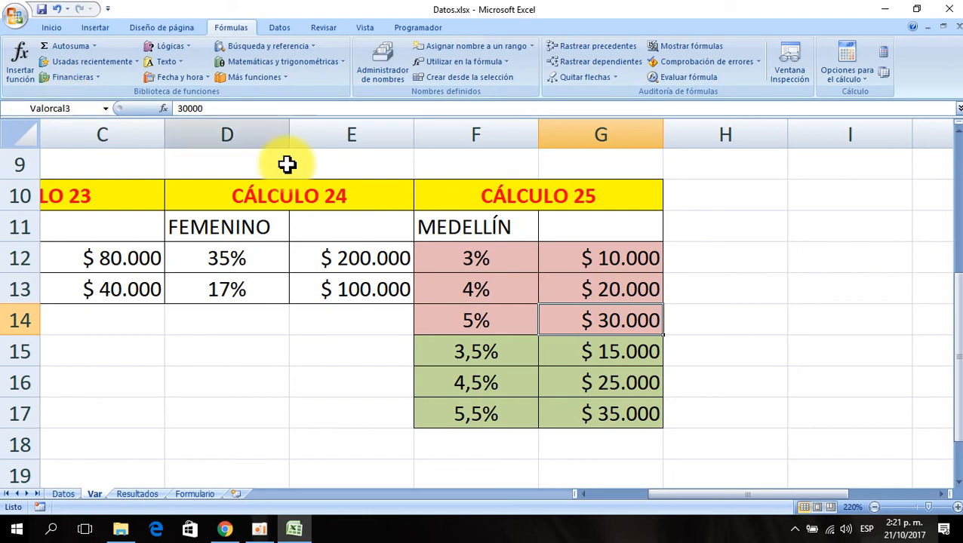
{"action": "left_click", "coordinate": [613, 344]}
{"action": "left_click", "coordinate": [65, 112]}
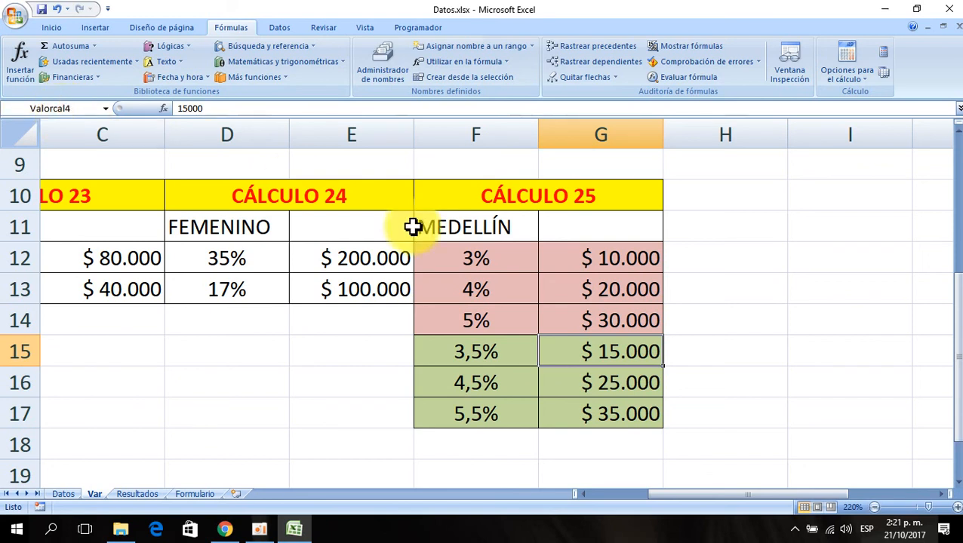
- Name cell G16 Valorcal5 and cell G17 Valorcal6 through the Name Box
{"action": "left_click", "coordinate": [607, 384]}
{"action": "left_click", "coordinate": [69, 106]}
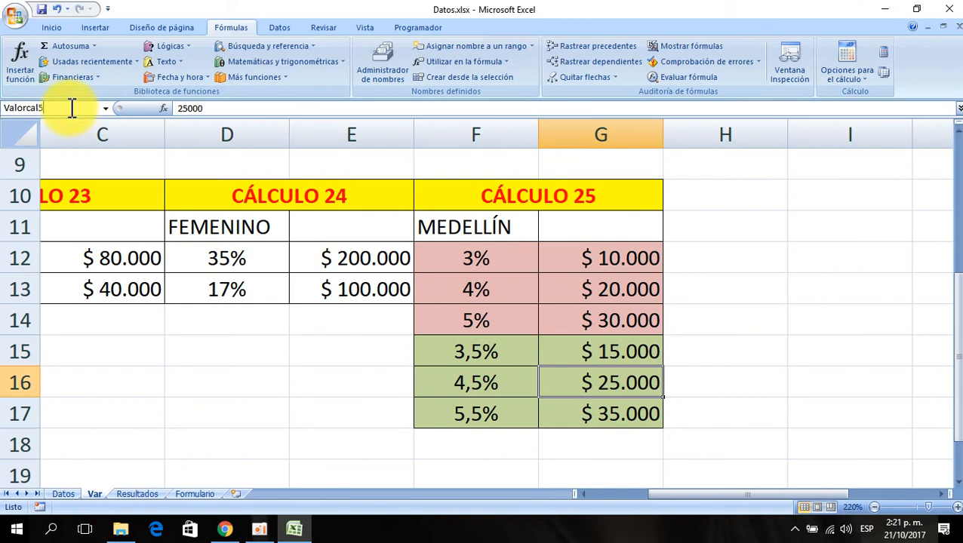
{"action": "left_click", "coordinate": [596, 410]}
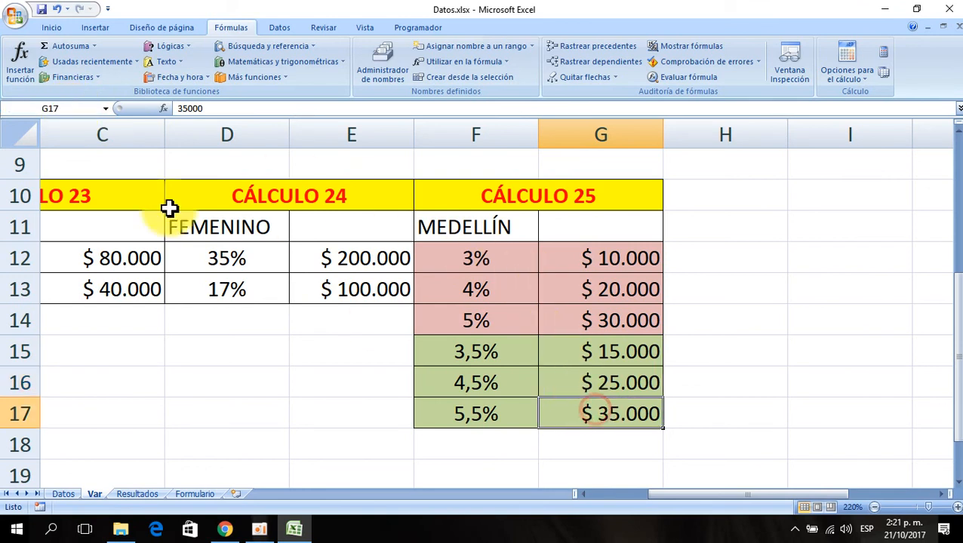
{"action": "left_click", "coordinate": [70, 104]}
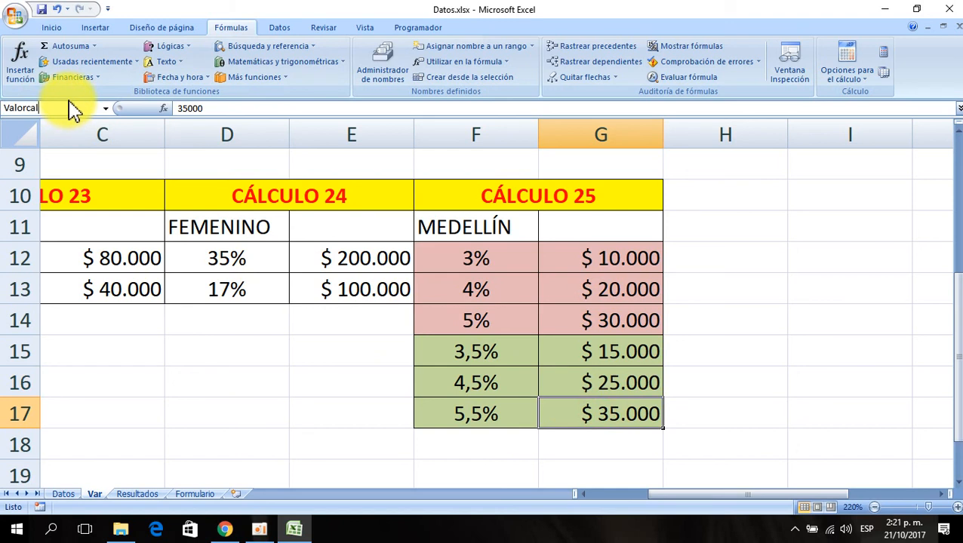
{"action": "key", "text": "Return"}
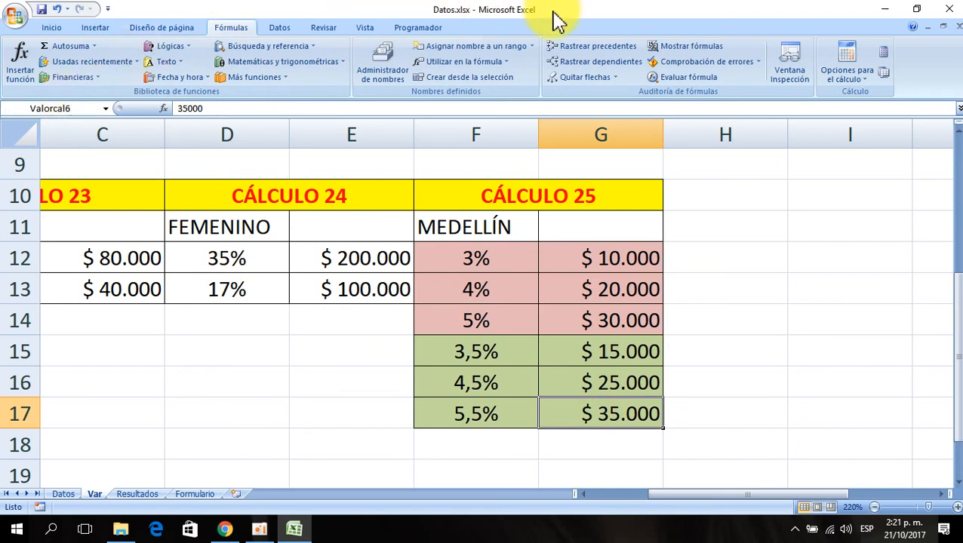
- Name the MEDELLÍN header cell F11 as Ciudad through the Name Box
{"action": "left_click", "coordinate": [745, 325]}
{"action": "left_click", "coordinate": [613, 258]}
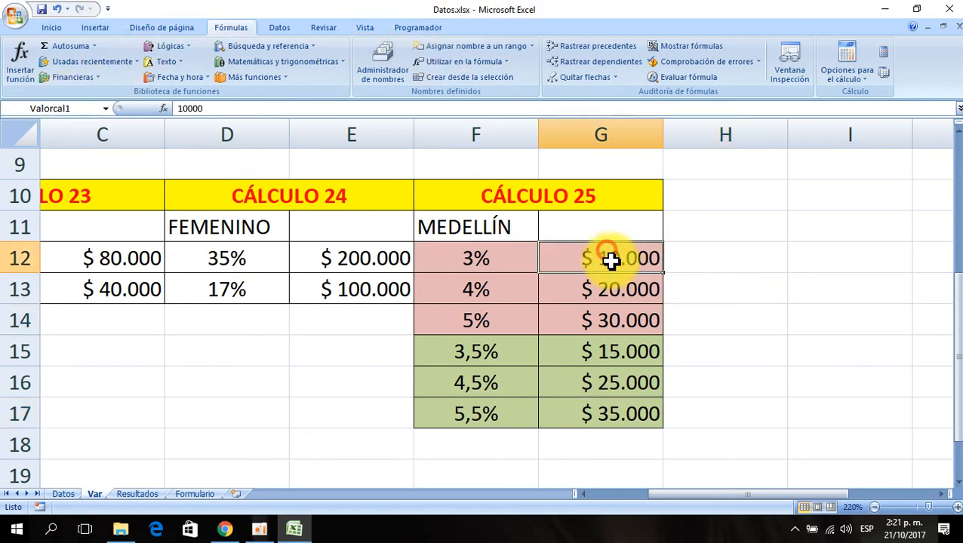
{"action": "left_click", "coordinate": [613, 289]}
{"action": "left_click", "coordinate": [540, 348]}
{"action": "left_click", "coordinate": [483, 309]}
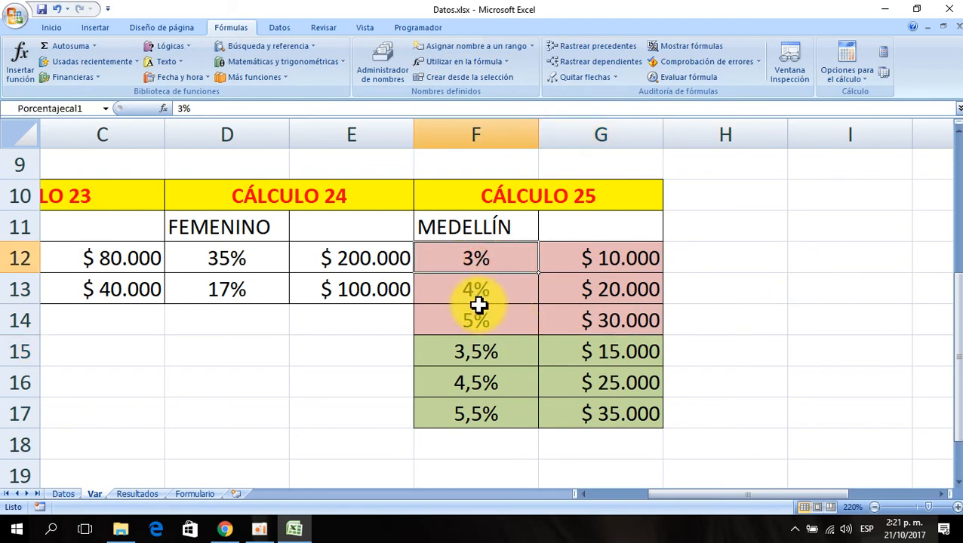
{"action": "left_click", "coordinate": [469, 227]}
{"action": "left_click", "coordinate": [66, 105]}
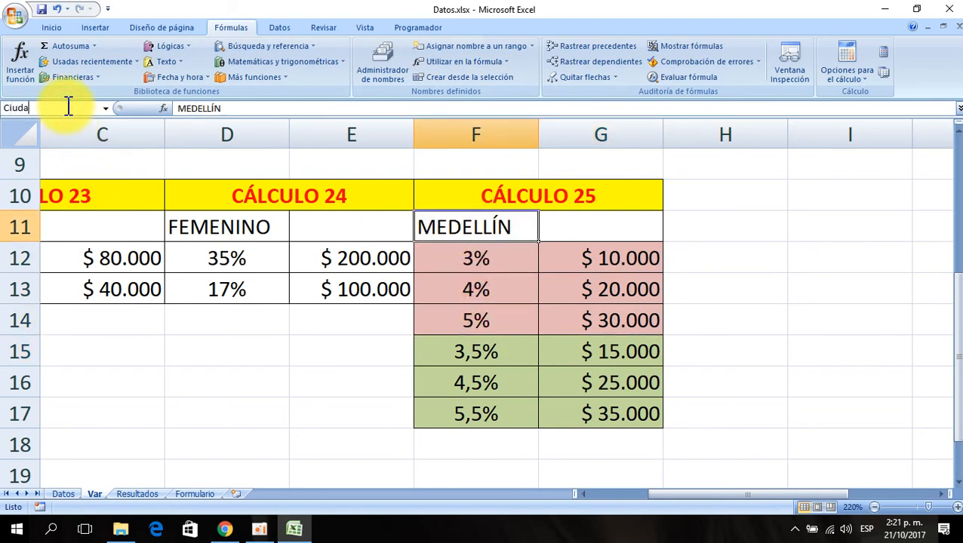
{"action": "key", "text": "Return"}
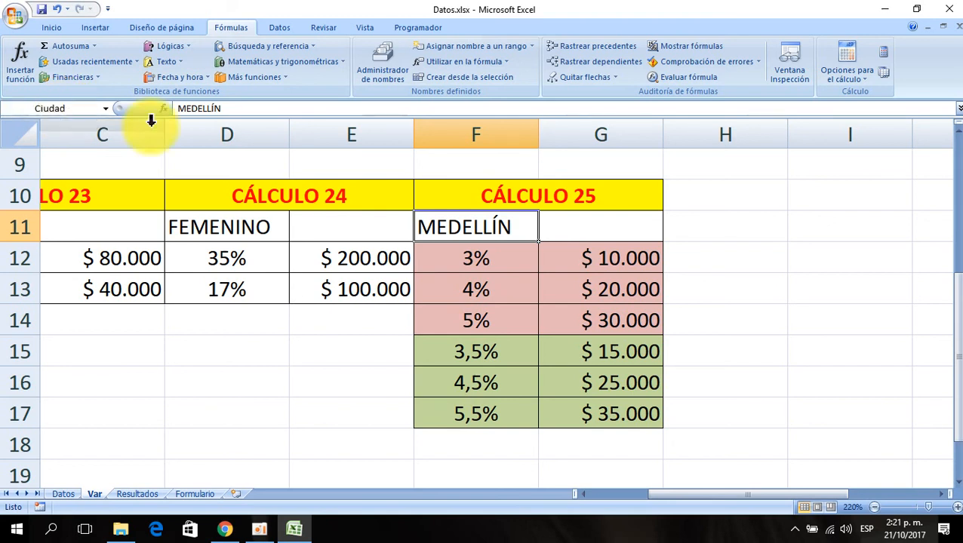
- Switch to the Datos sheet and copy the format of AG2 into AH2 under CÁLCULO 25
{"action": "left_click", "coordinate": [486, 264]}
{"action": "left_click_drag", "start_coordinate": [470, 227], "coordinate": [541, 426]}
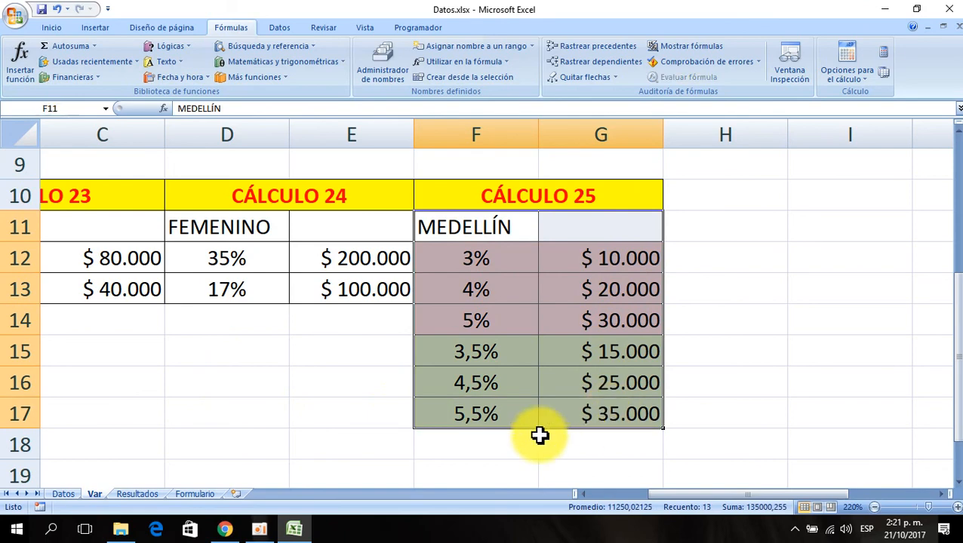
{"action": "left_click", "coordinate": [487, 354]}
{"action": "left_click", "coordinate": [447, 220]}
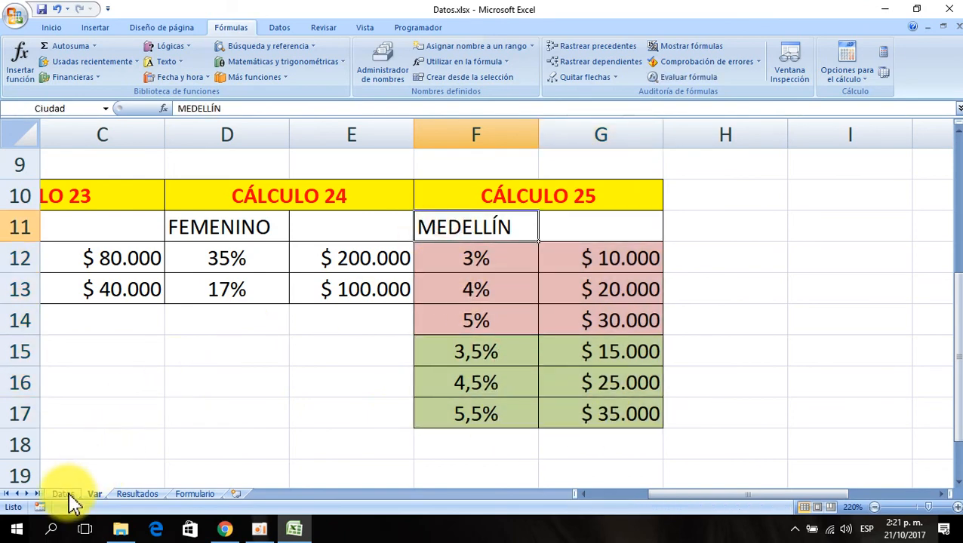
{"action": "left_click", "coordinate": [64, 495]}
{"action": "left_click", "coordinate": [679, 181]}
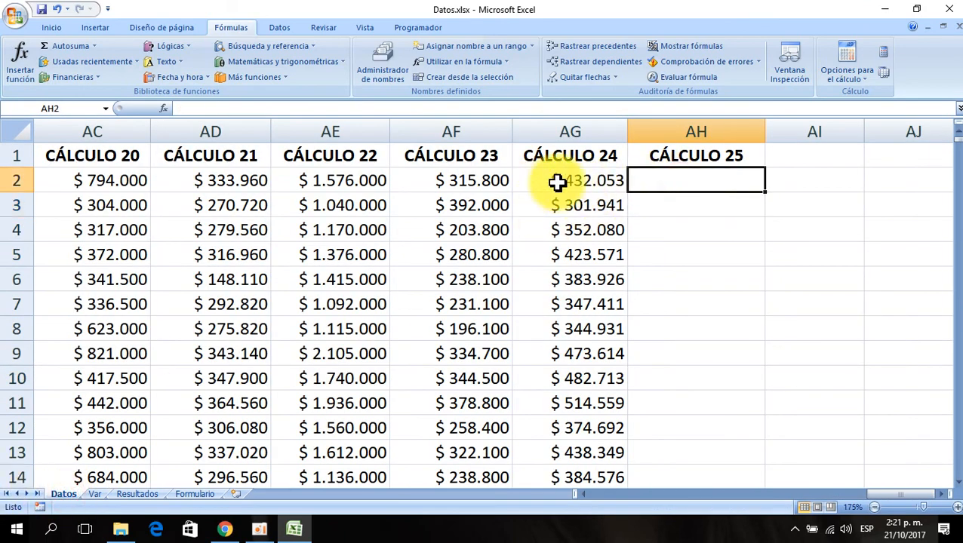
{"action": "left_click", "coordinate": [565, 181]}
{"action": "left_click", "coordinate": [54, 28]}
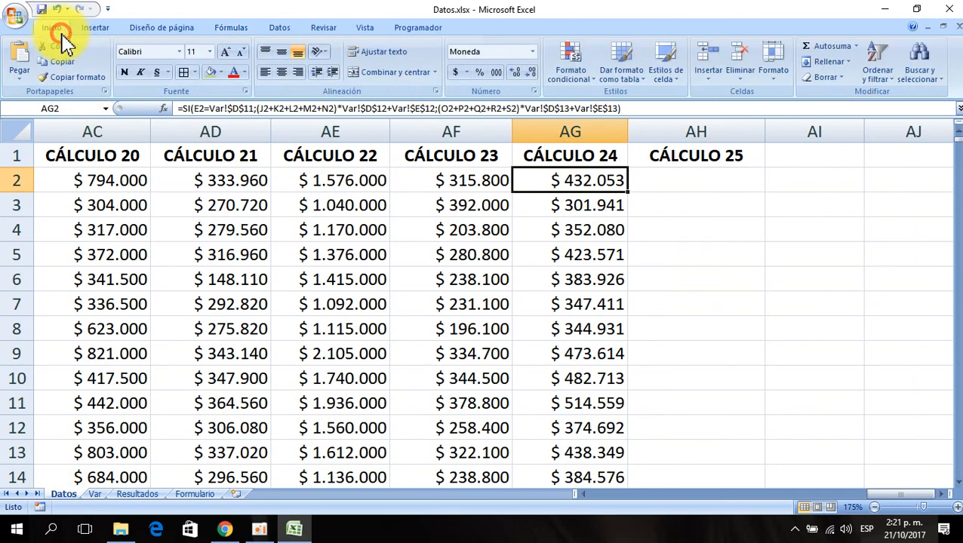
{"action": "left_click", "coordinate": [62, 82]}
{"action": "left_click", "coordinate": [677, 187]}
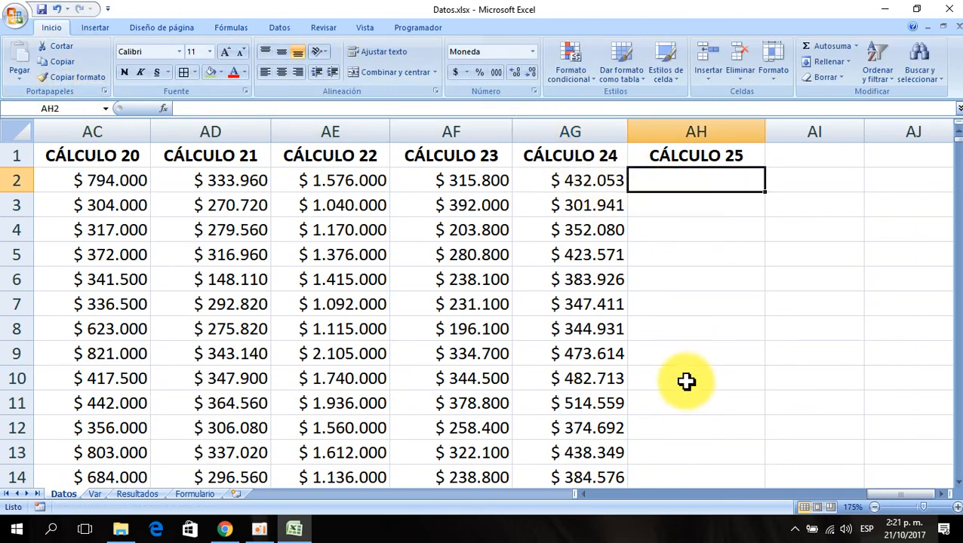
- Start a SI function in cell AH2 under CÁLCULO 25 through the Insert Function dialog
{"action": "left_click", "coordinate": [591, 182]}
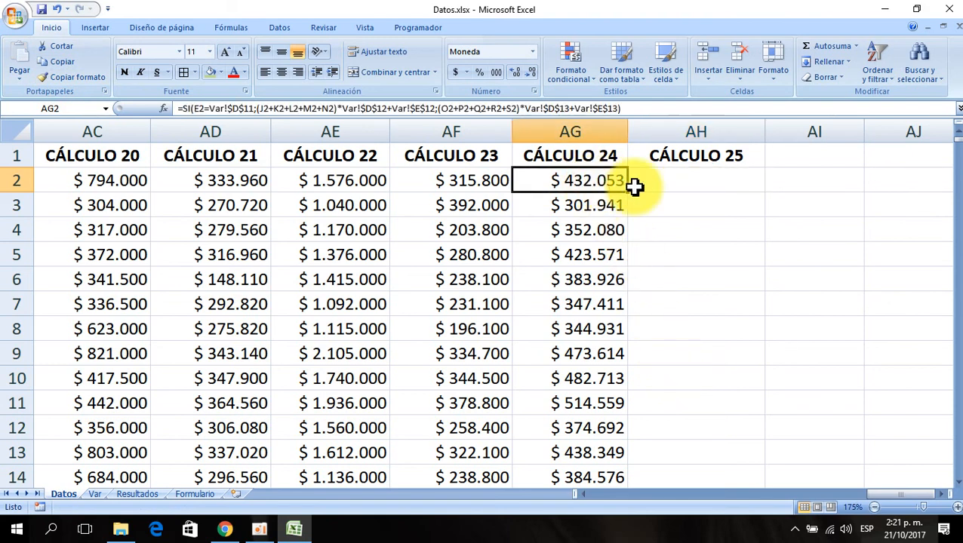
{"action": "left_click", "coordinate": [673, 181]}
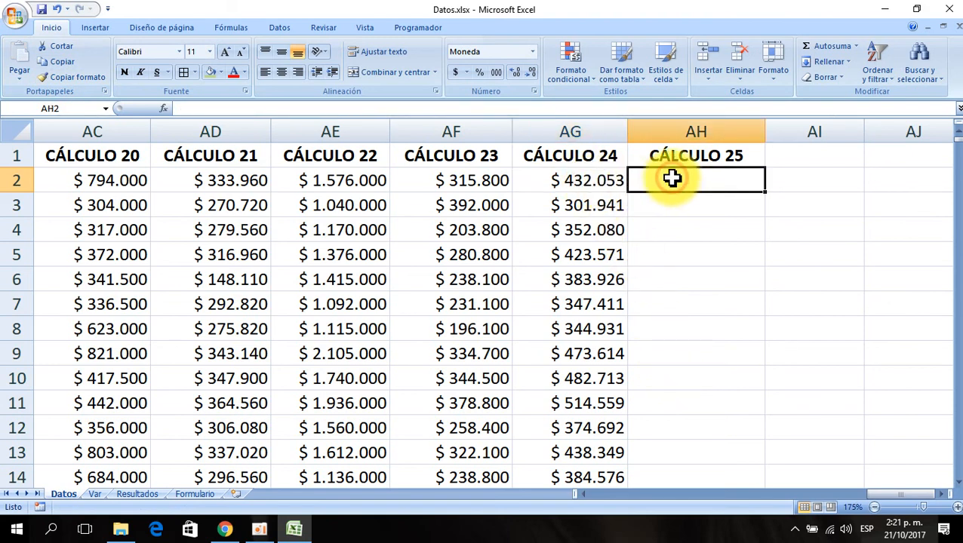
{"action": "left_click", "coordinate": [163, 109]}
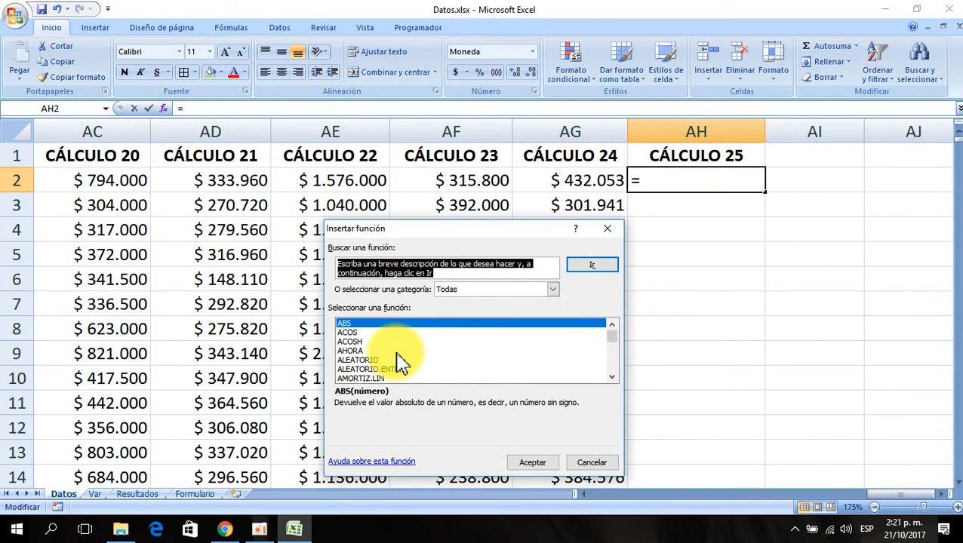
{"action": "left_click", "coordinate": [360, 323]}
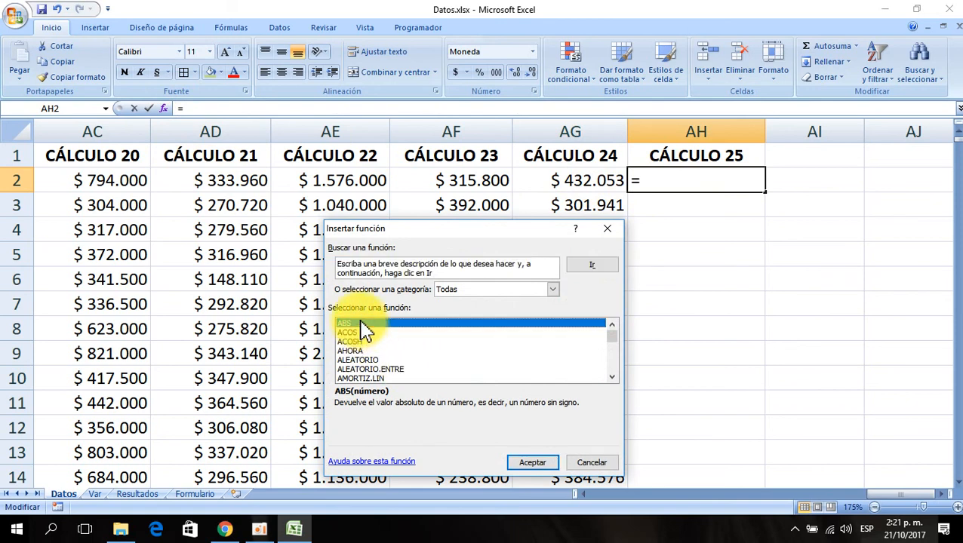
{"action": "key", "text": "s"}
{"action": "key", "text": "i"}
{"action": "left_click", "coordinate": [532, 462]}
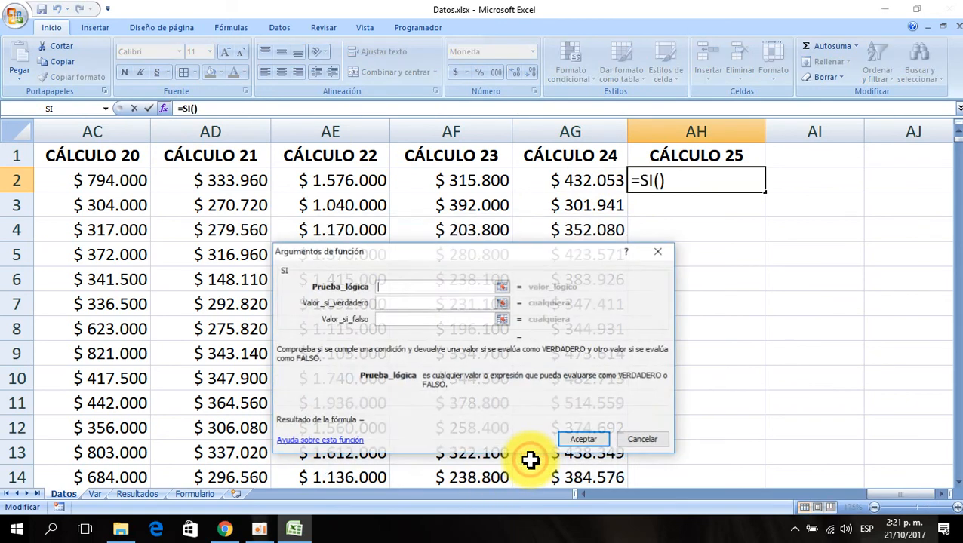
- Set the SI logical test to G2=Ciudad, referencing the city cell and the named Var header
{"action": "left_click", "coordinate": [464, 177]}
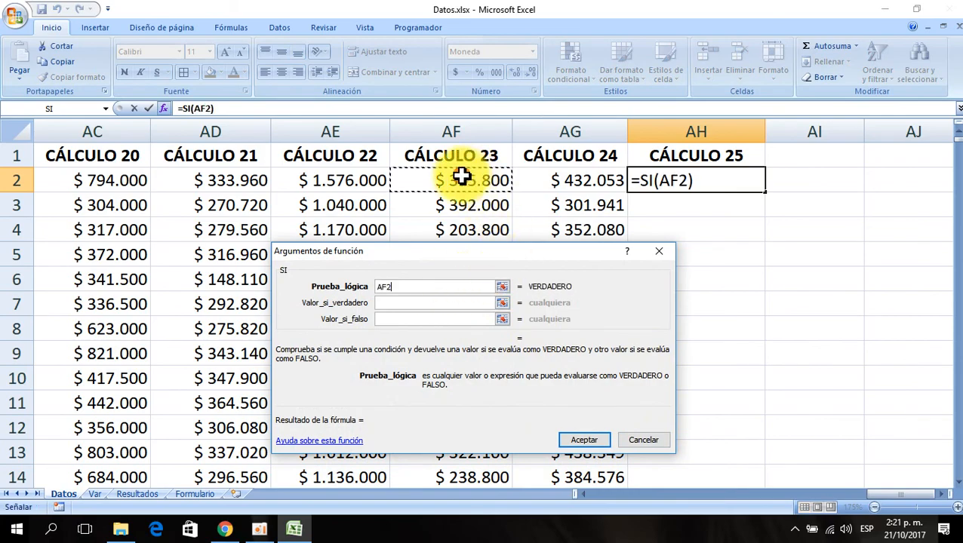
{"action": "key", "text": "Left"}
{"action": "key", "text": "Left"}
{"action": "key", "text": "Left"}
{"action": "key", "text": "Left"}
{"action": "key", "text": "Left"}
{"action": "key", "text": "Left"}
{"action": "key", "text": "Left"}
{"action": "key", "text": "Left"}
{"action": "key", "text": "Left"}
{"action": "key", "text": "Left"}
{"action": "key", "text": "Left"}
{"action": "key", "text": "Left"}
{"action": "key", "text": "Left"}
{"action": "key", "text": "Left"}
{"action": "key", "text": "Left"}
{"action": "key", "text": "Left"}
{"action": "key", "text": "Left"}
{"action": "key", "text": "Left"}
{"action": "key", "text": "Left"}
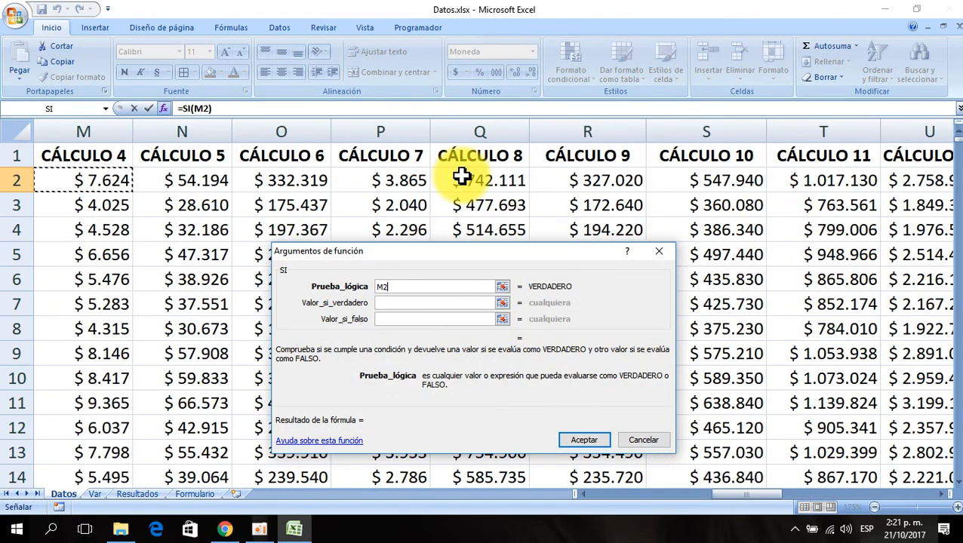
{"action": "key", "text": "Left"}
{"action": "key", "text": "Left"}
{"action": "key", "text": "Left"}
{"action": "key", "text": "Left"}
{"action": "key", "text": "Left"}
{"action": "key", "text": "Left"}
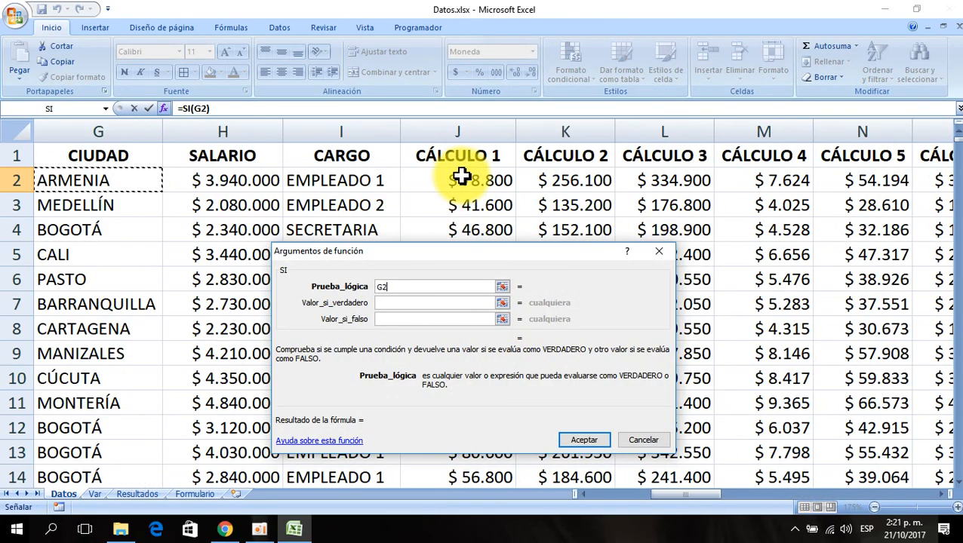
{"action": "type", "text": "="}
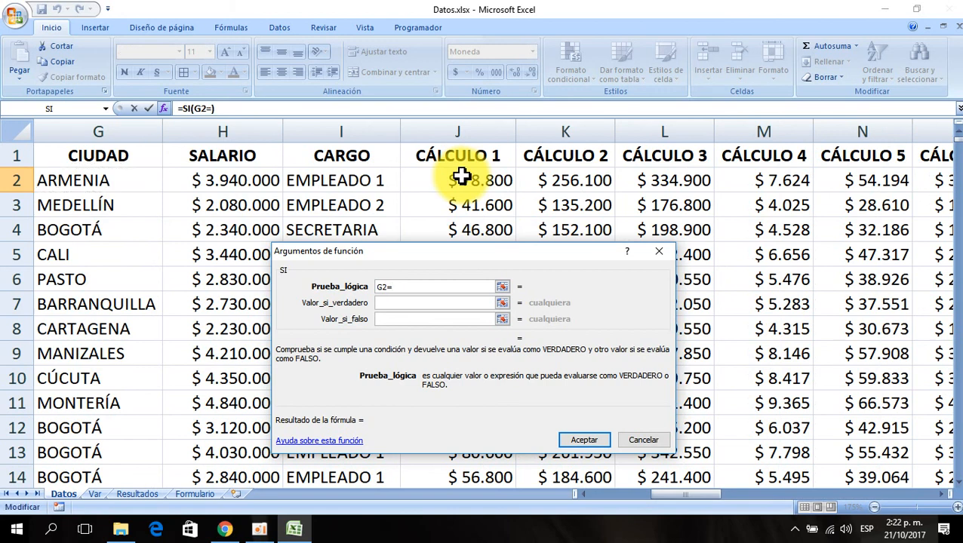
{"action": "left_click", "coordinate": [96, 495]}
{"action": "left_click", "coordinate": [469, 229]}
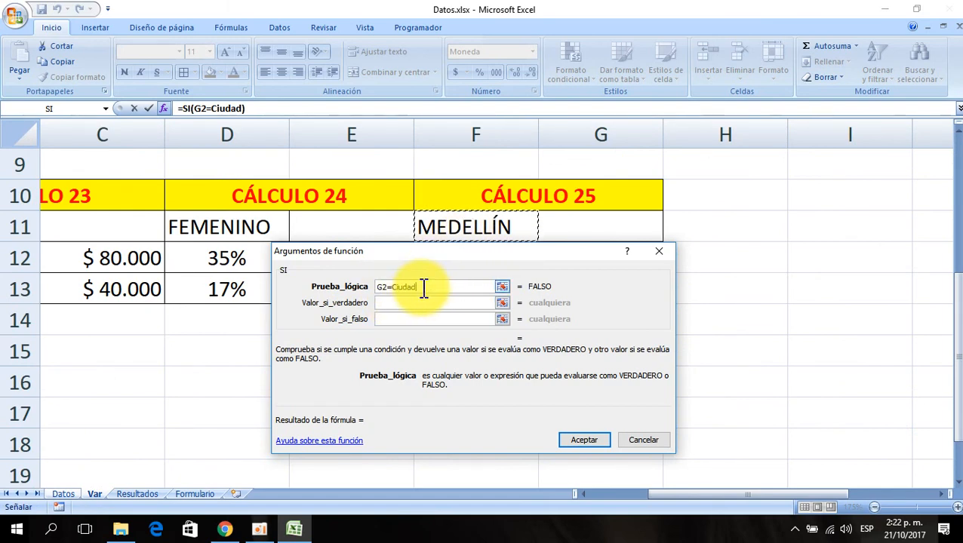
- Enter the true value as (J2+K2)*Porcentajecal1+Valorcal1 using the Datos cells and named Var cells
{"action": "left_click", "coordinate": [391, 303]}
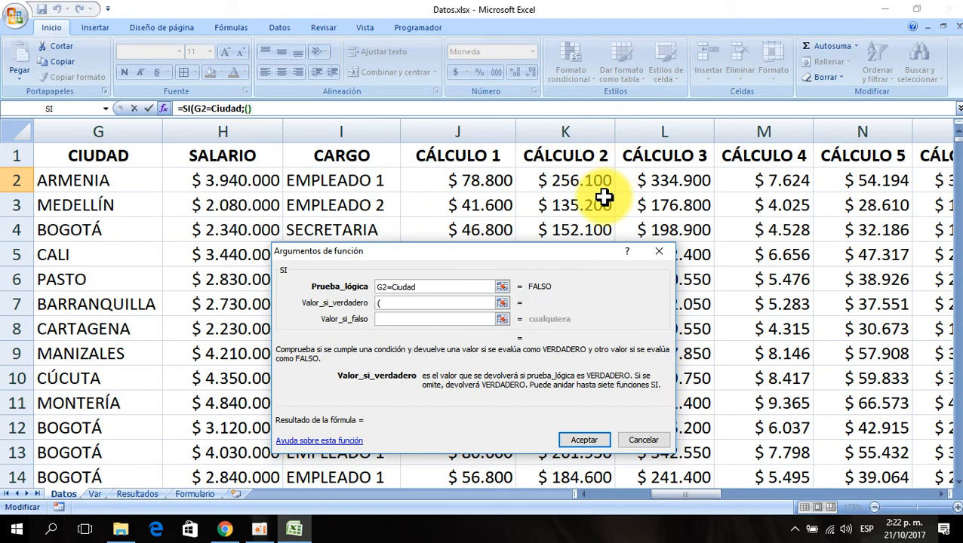
{"action": "left_click", "coordinate": [494, 179]}
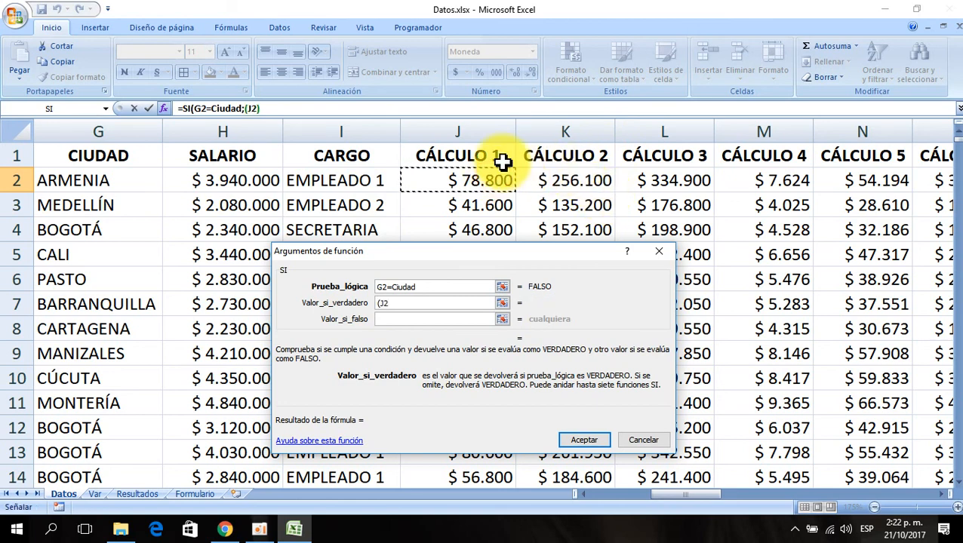
{"action": "type", "text": "+"}
{"action": "left_click", "coordinate": [578, 179]}
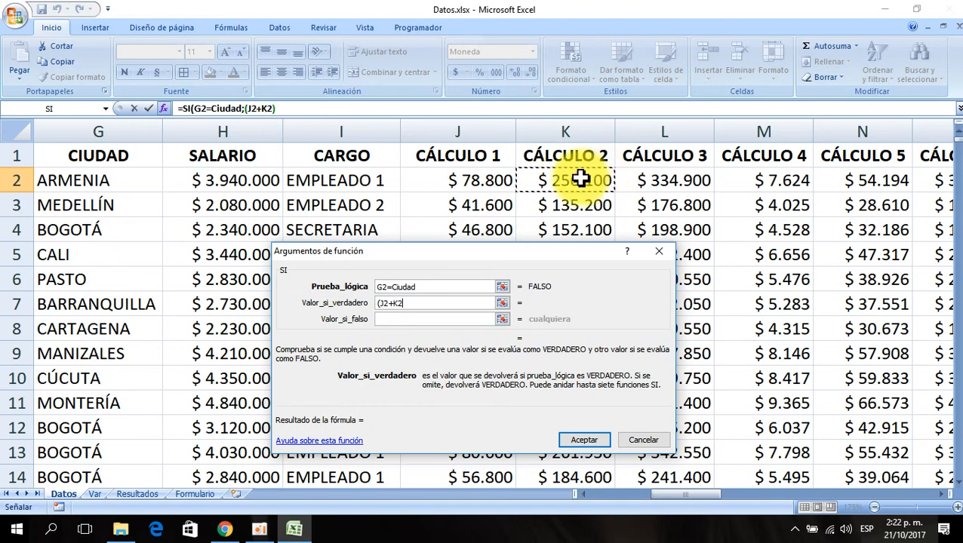
{"action": "type", "text": ")"}
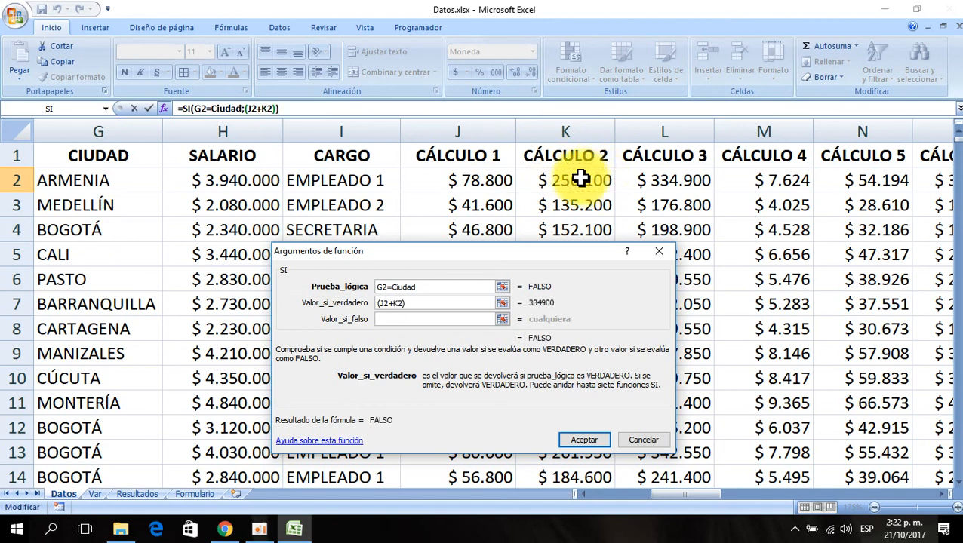
{"action": "type", "text": "*"}
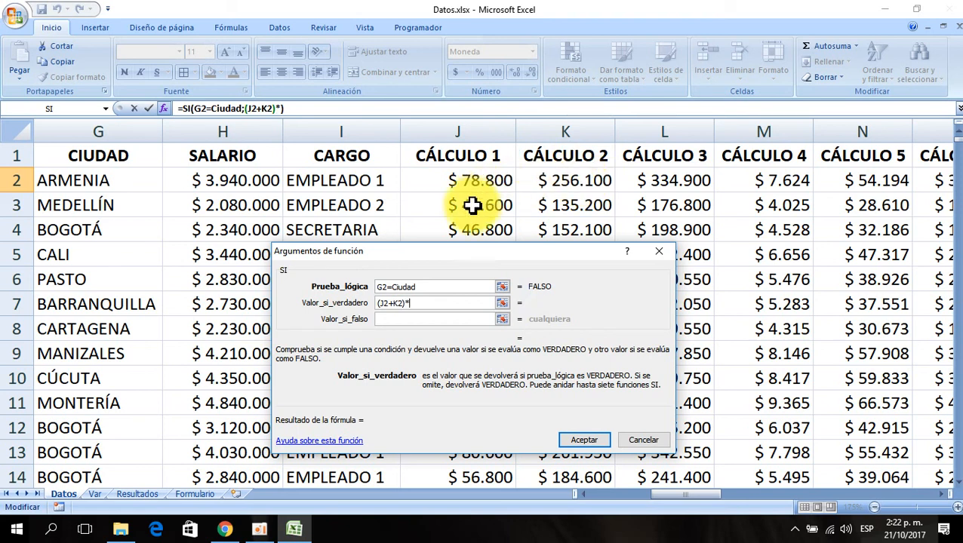
{"action": "left_click", "coordinate": [97, 495]}
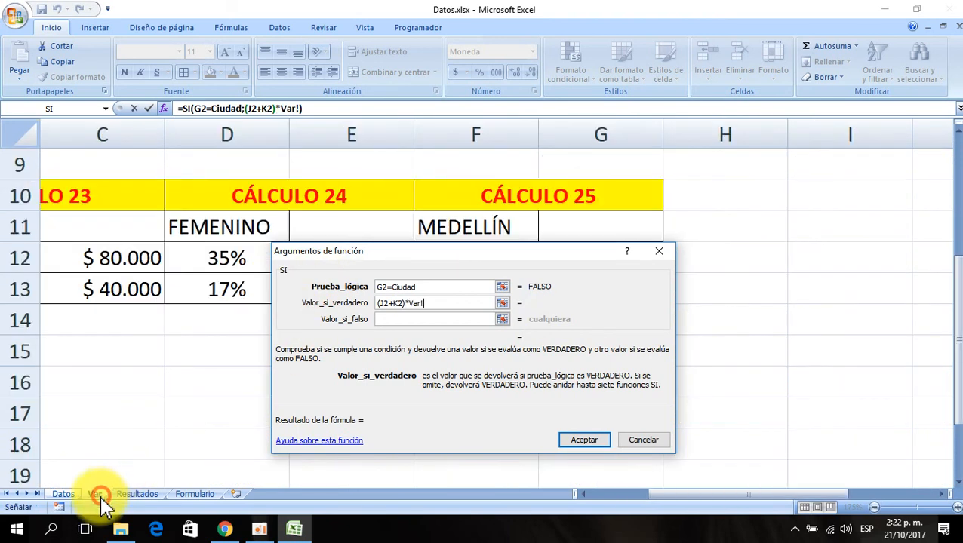
{"action": "left_click_drag", "start_coordinate": [469, 260], "coordinate": [814, 291]}
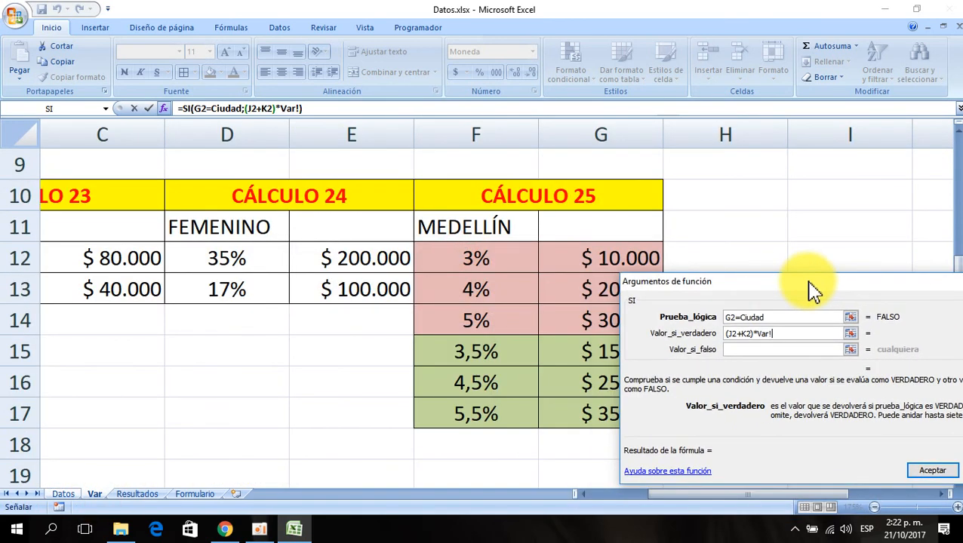
{"action": "left_click", "coordinate": [448, 262]}
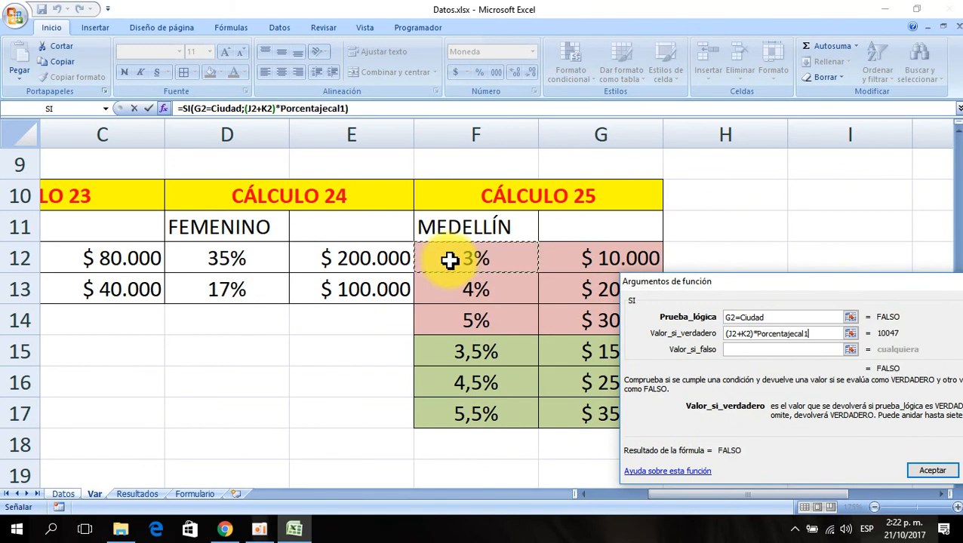
{"action": "type", "text": "+"}
{"action": "left_click", "coordinate": [579, 253]}
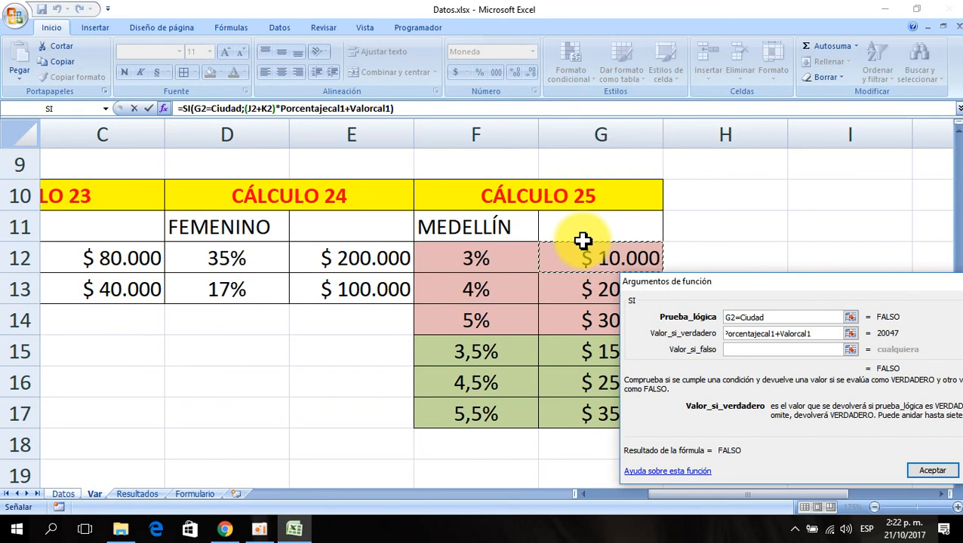
- Append +(Datos!L2+Datos!M2)*Porcentajecal2+Valorcal2 to the true value
{"action": "type", "text": "+"}
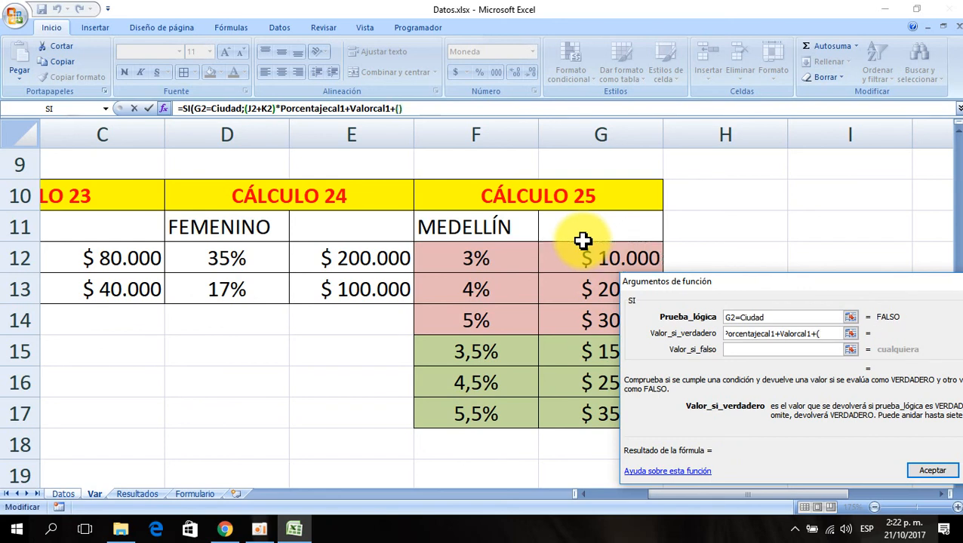
{"action": "type", "text": "("}
{"action": "left_click", "coordinate": [64, 494]}
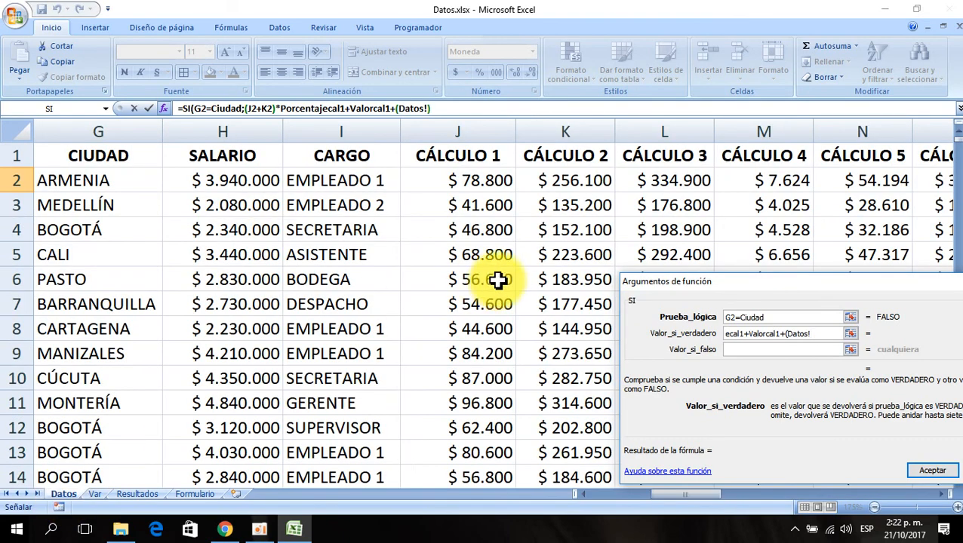
{"action": "left_click", "coordinate": [680, 179]}
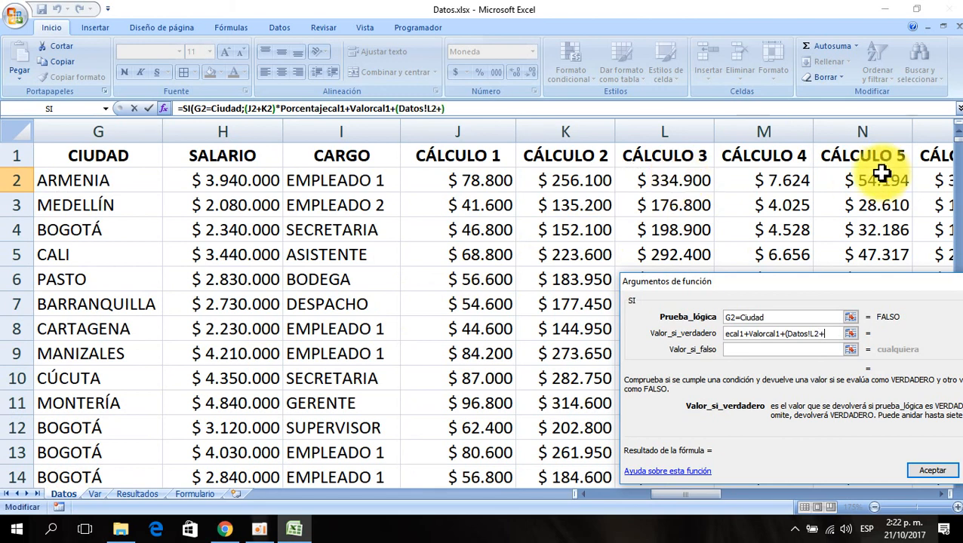
{"action": "left_click", "coordinate": [767, 182]}
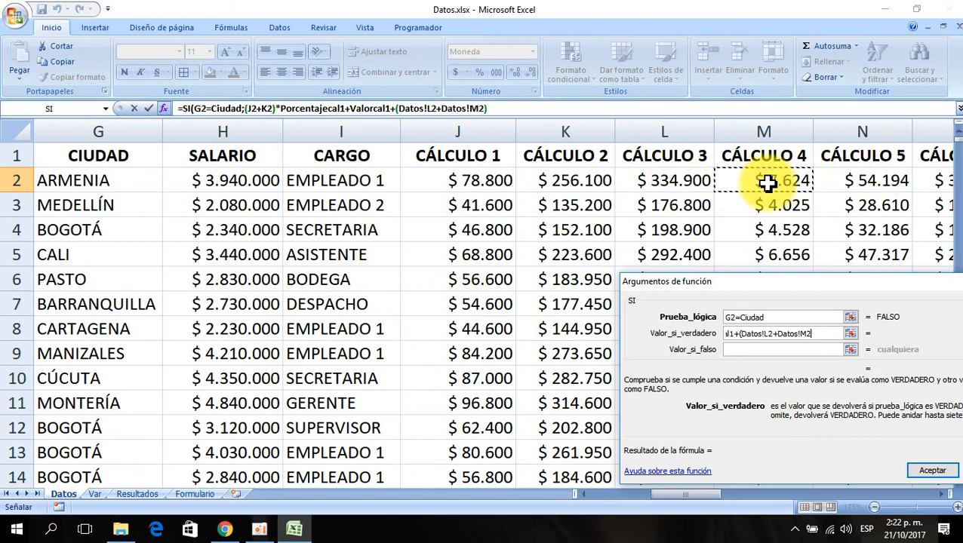
{"action": "type", "text": ")"}
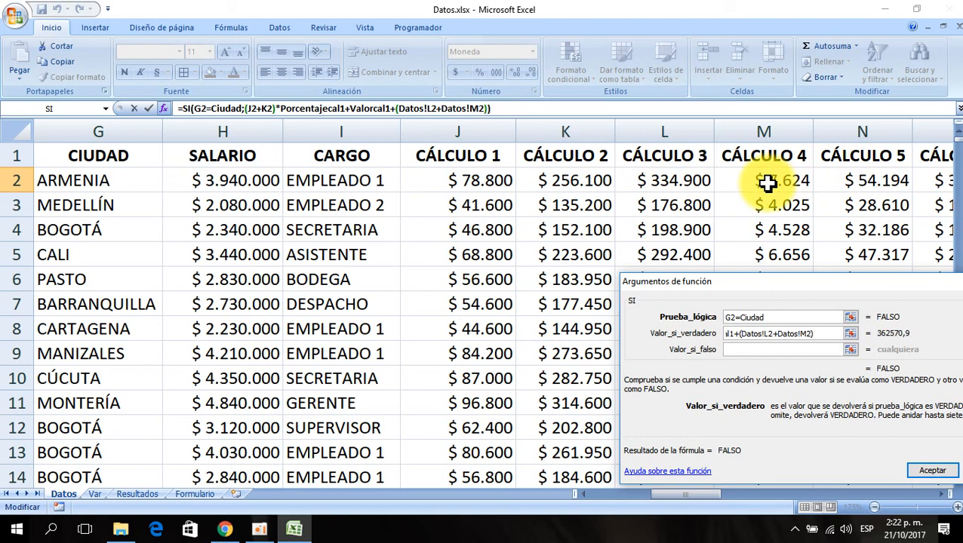
{"action": "type", "text": "*"}
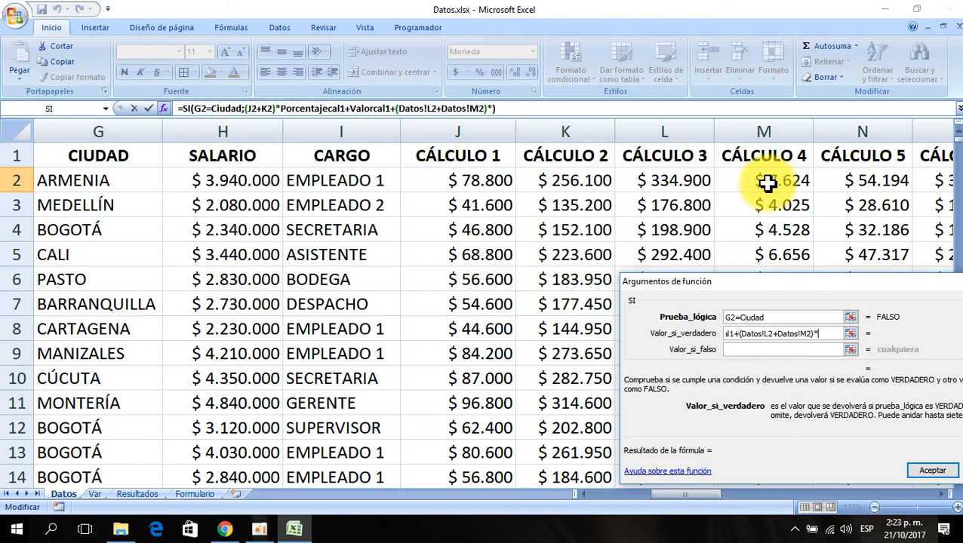
{"action": "left_click", "coordinate": [99, 497]}
{"action": "left_click", "coordinate": [458, 288]}
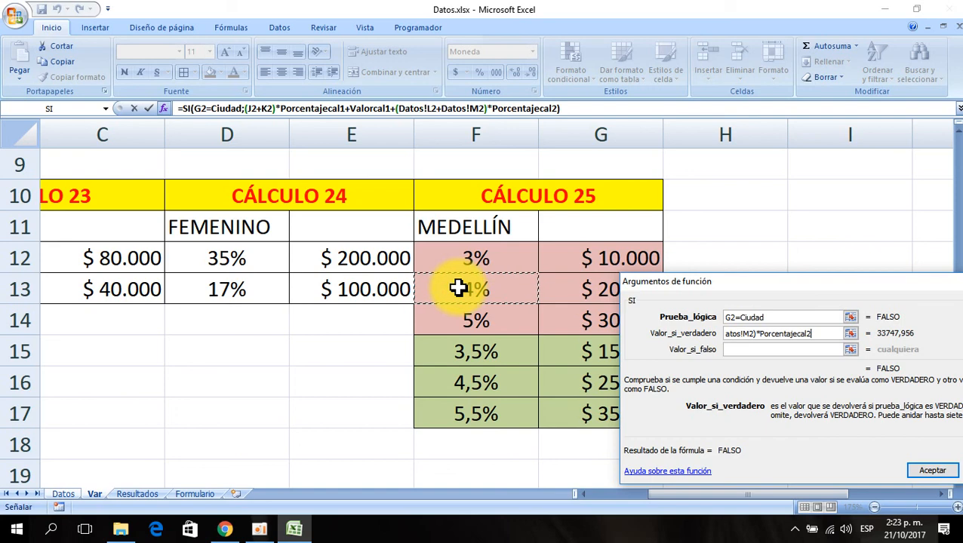
{"action": "type", "text": "+"}
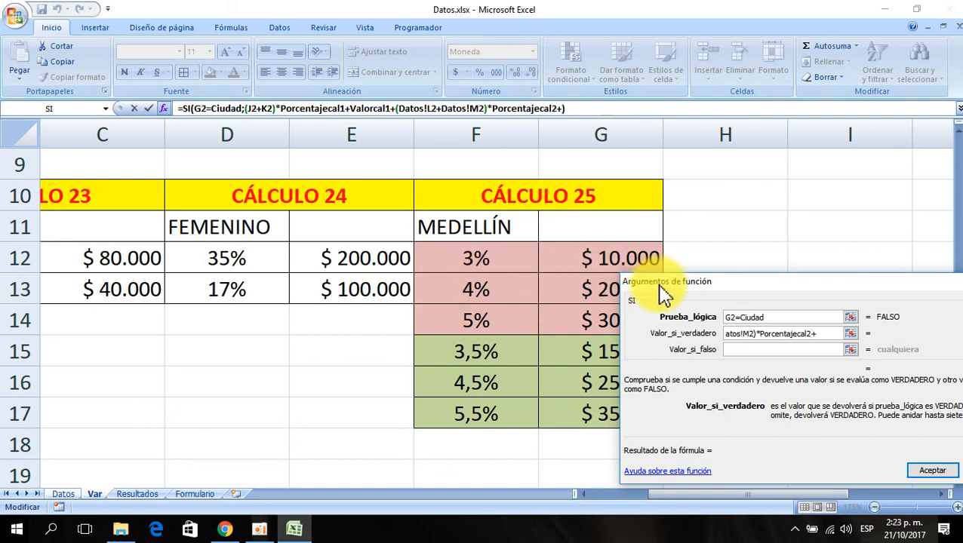
{"action": "left_click_drag", "start_coordinate": [661, 283], "coordinate": [664, 328]}
{"action": "left_click", "coordinate": [597, 285]}
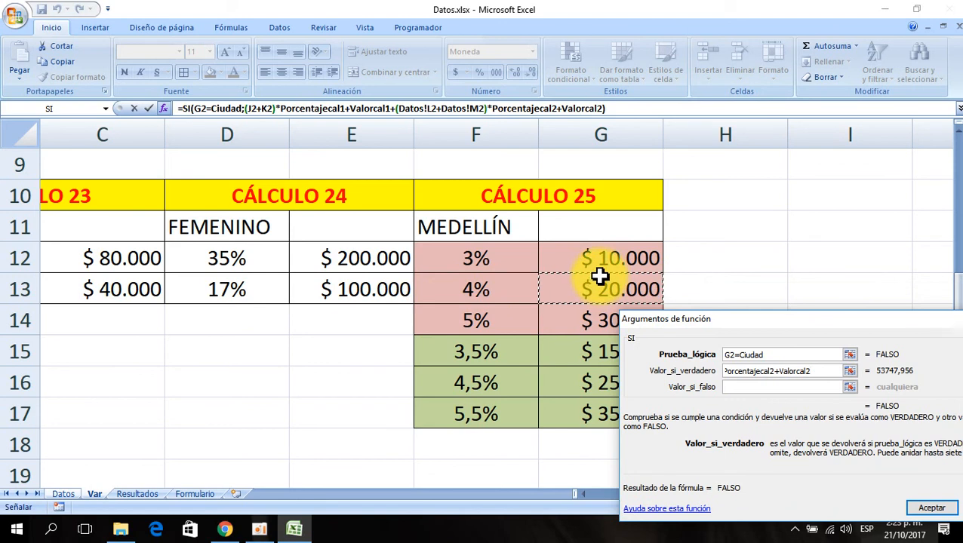
- Append +(Datos!N2+Datos!O2) to the SI true value, picking N2 and O2 on the Datos sheet
{"action": "type", "text": "+"}
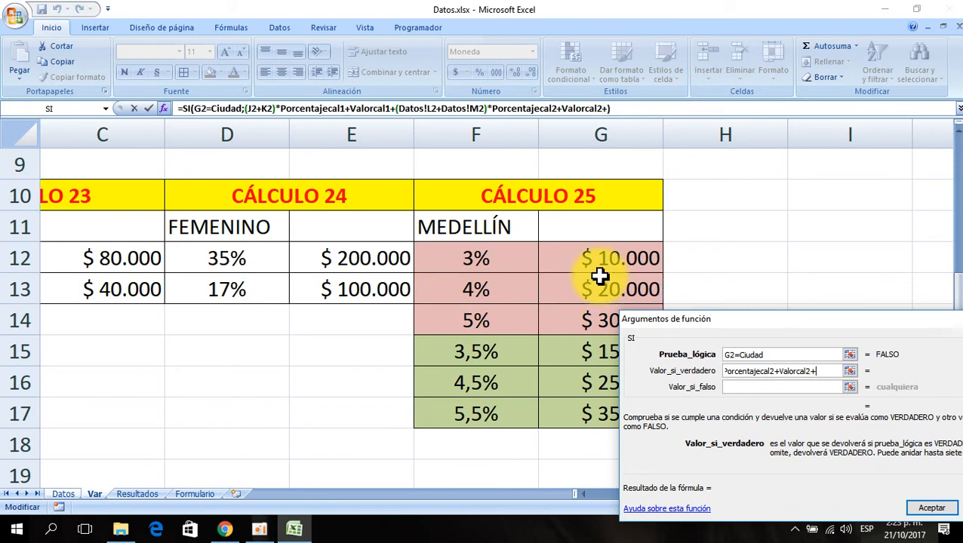
{"action": "type", "text": "("}
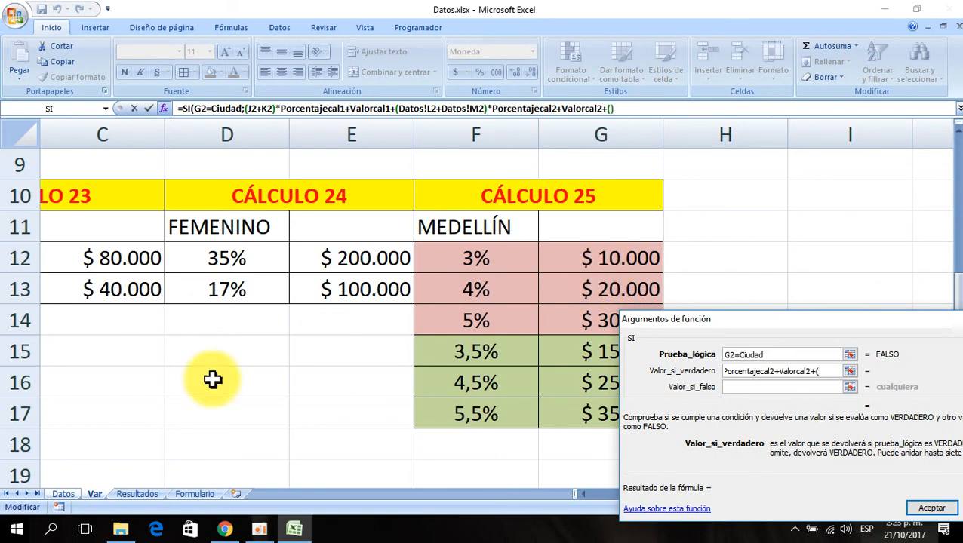
{"action": "left_click", "coordinate": [63, 495]}
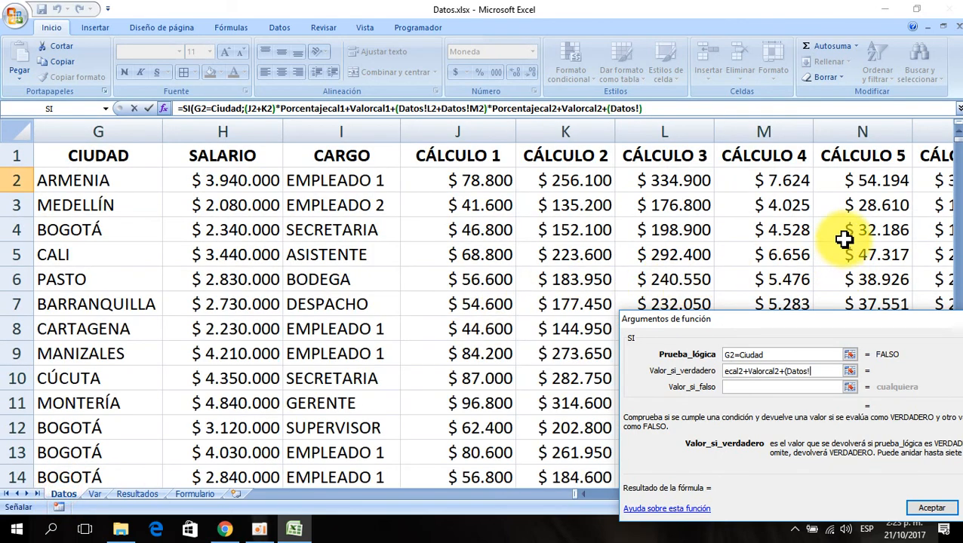
{"action": "left_click", "coordinate": [879, 179]}
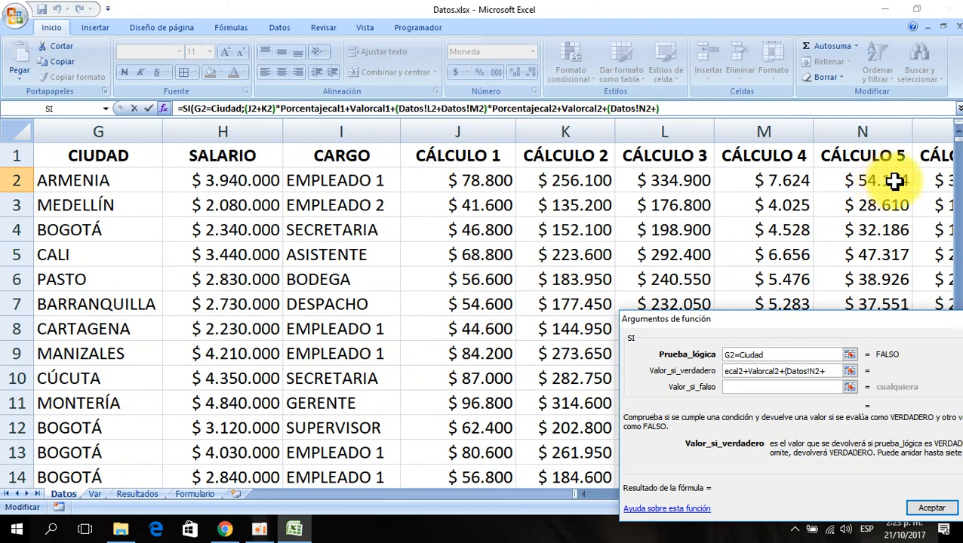
{"action": "left_click_drag", "start_coordinate": [903, 323], "coordinate": [450, 166]}
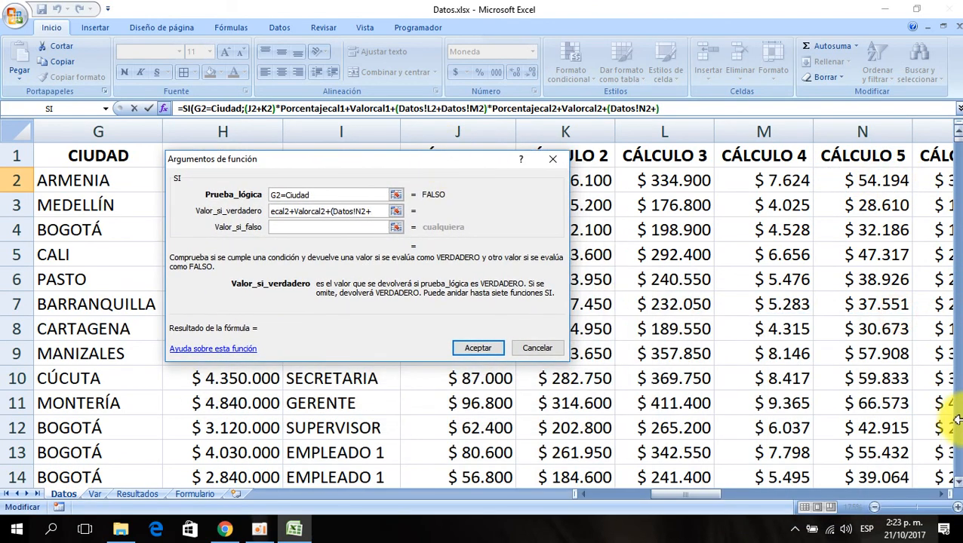
{"action": "left_click", "coordinate": [948, 495]}
{"action": "left_click", "coordinate": [850, 185]}
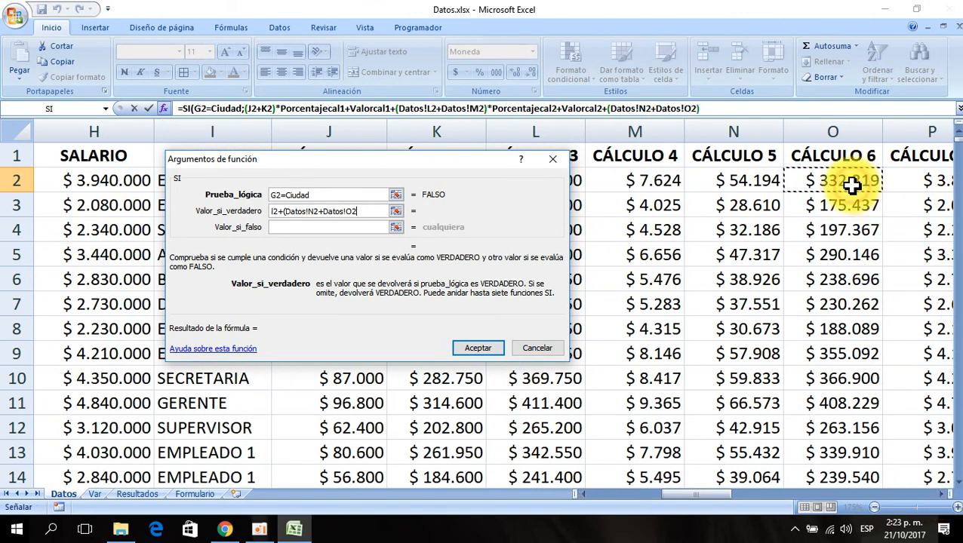
{"action": "type", "text": ")"}
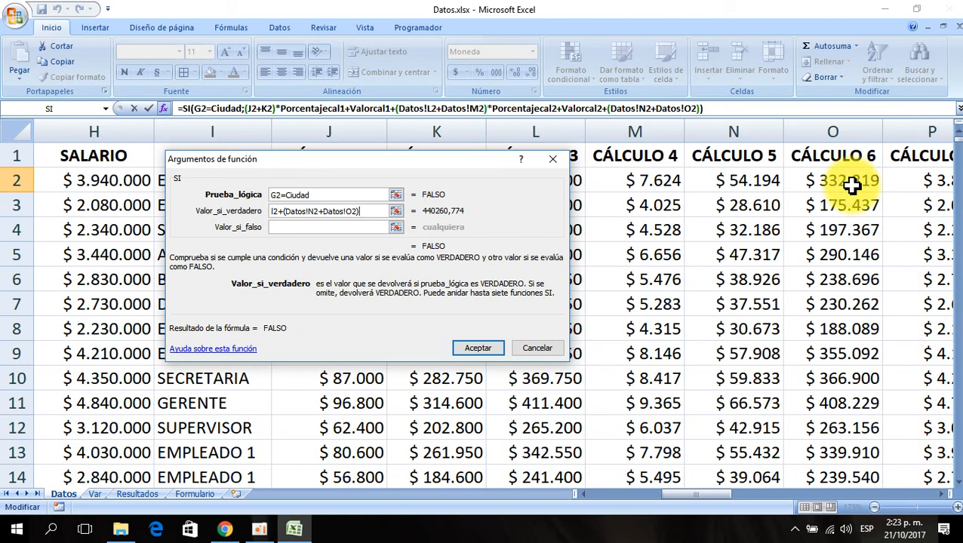
{"action": "type", "text": "*"}
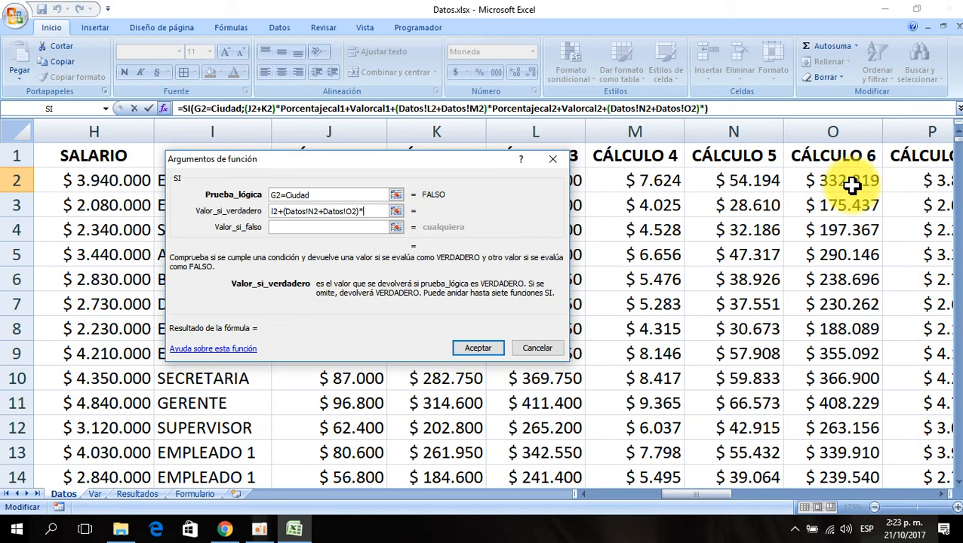
- Complete the true value by appending *Porcentajecal3+Valorcal3 from the named cells on the Var sheet
{"action": "left_click", "coordinate": [94, 494]}
{"action": "left_click_drag", "start_coordinate": [376, 350], "coordinate": [317, 260]}
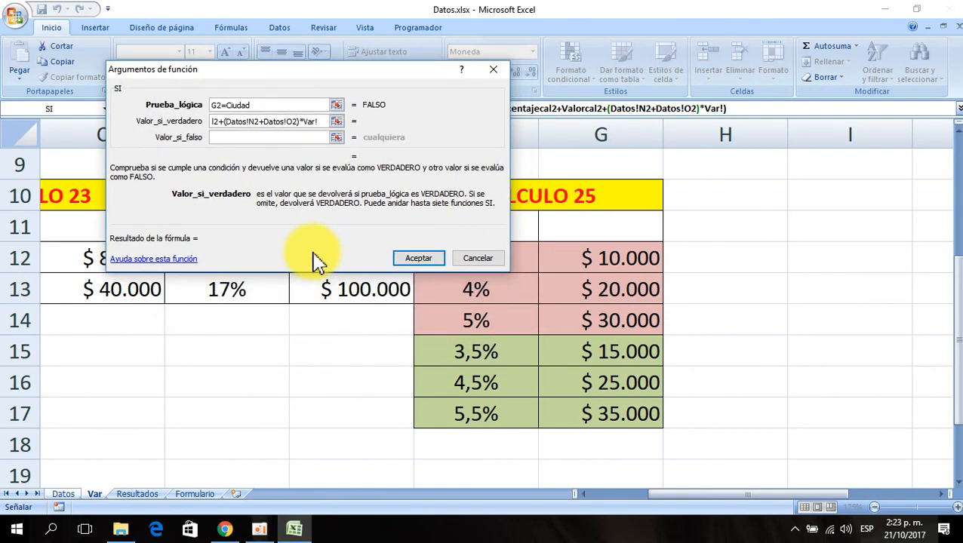
{"action": "left_click", "coordinate": [477, 322]}
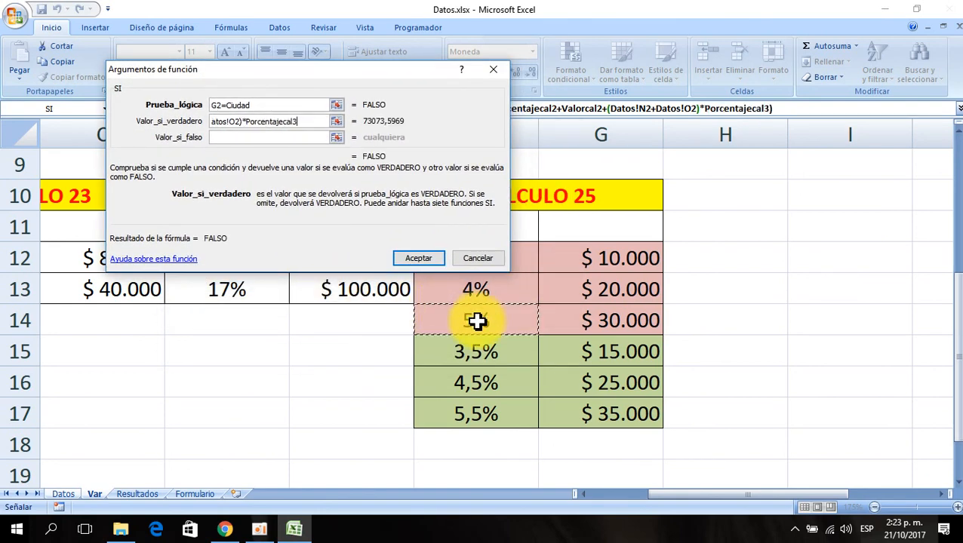
{"action": "type", "text": "+"}
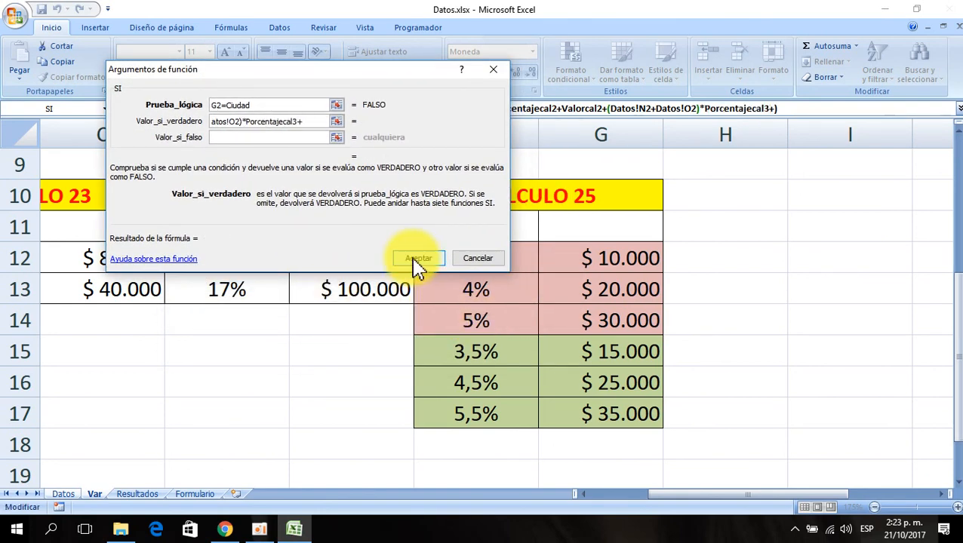
{"action": "left_click", "coordinate": [600, 323]}
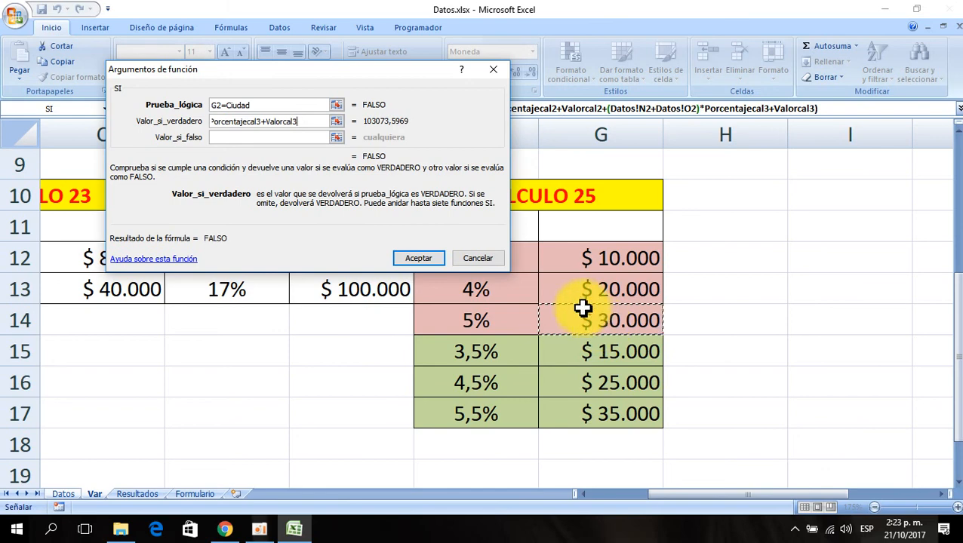
- Enter the SI false value as (J2+K2)*Porcentajecal4+Valorcal4 using the Datos cells and named Var cells
{"action": "left_click_drag", "start_coordinate": [340, 76], "coordinate": [708, 108]}
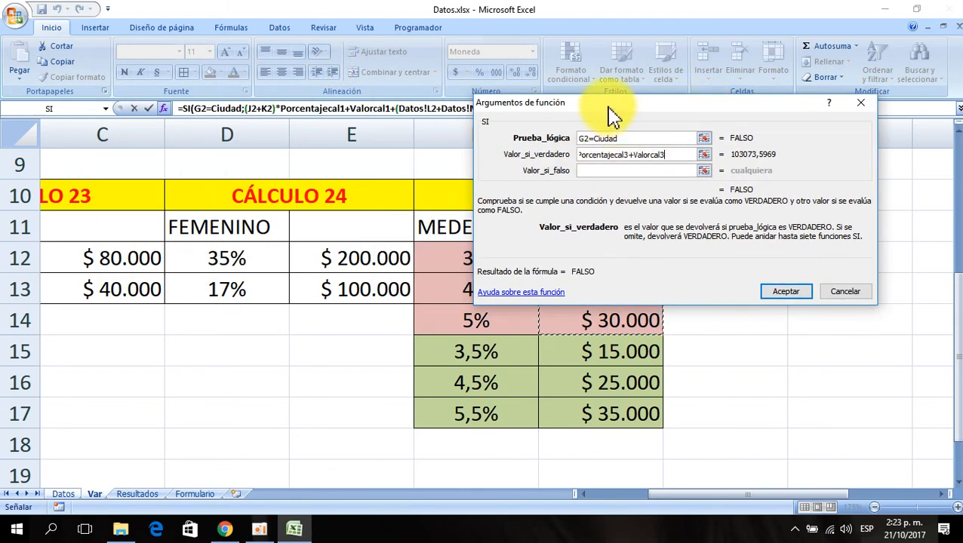
{"action": "left_click_drag", "start_coordinate": [613, 118], "coordinate": [605, 280]}
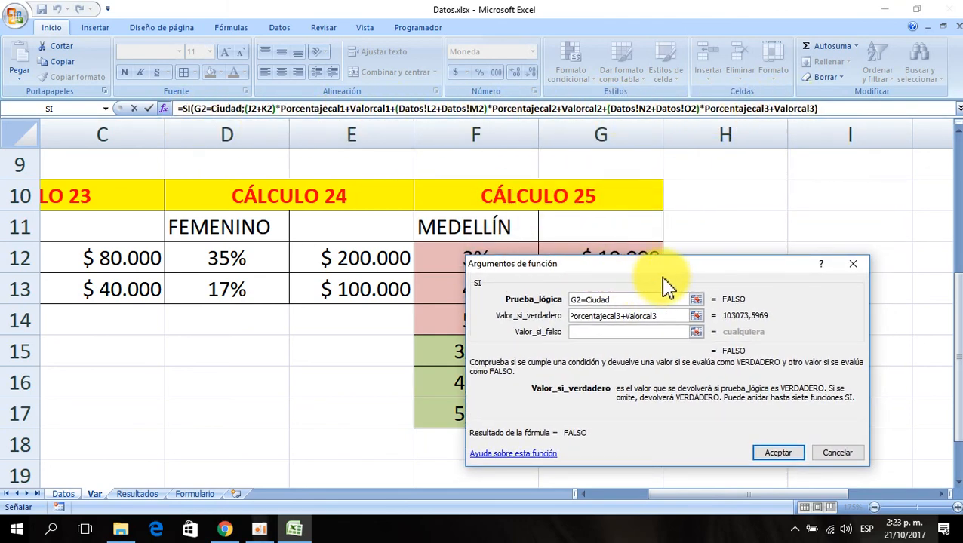
{"action": "left_click_drag", "start_coordinate": [635, 277], "coordinate": [229, 172]}
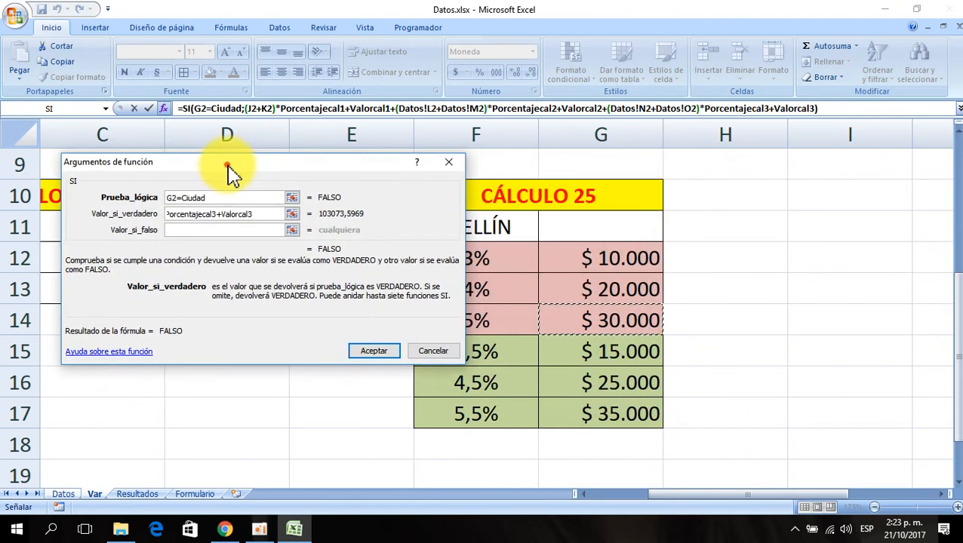
{"action": "left_click", "coordinate": [191, 231]}
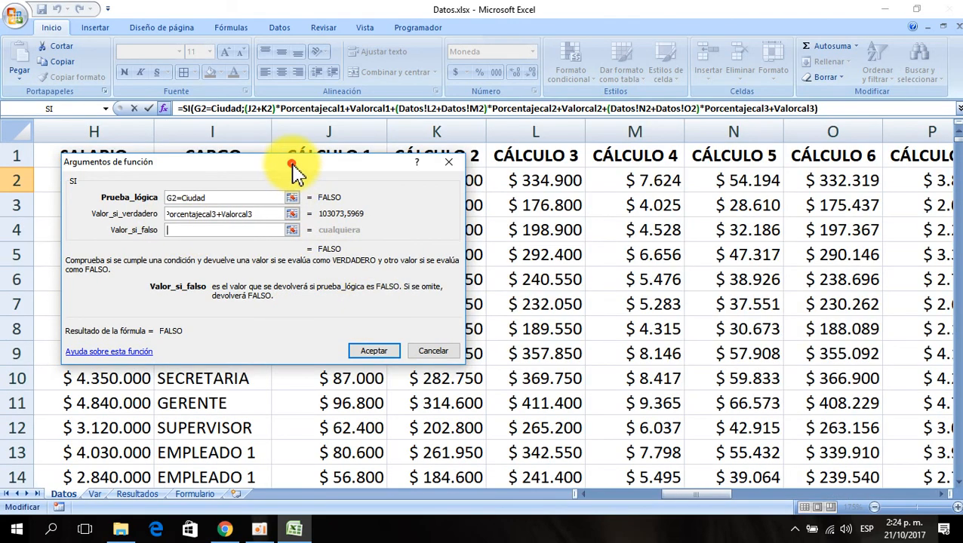
{"action": "left_click_drag", "start_coordinate": [296, 166], "coordinate": [404, 243]}
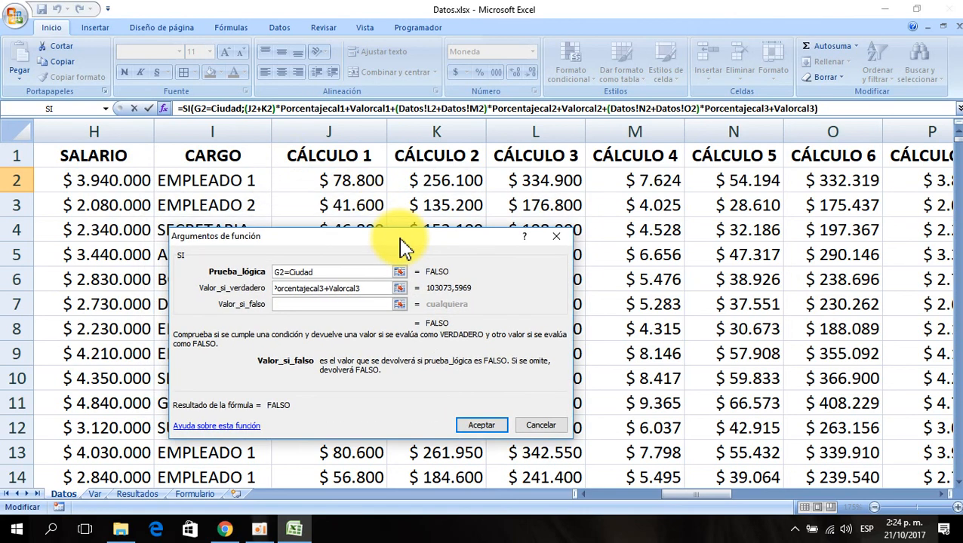
{"action": "type", "text": "("}
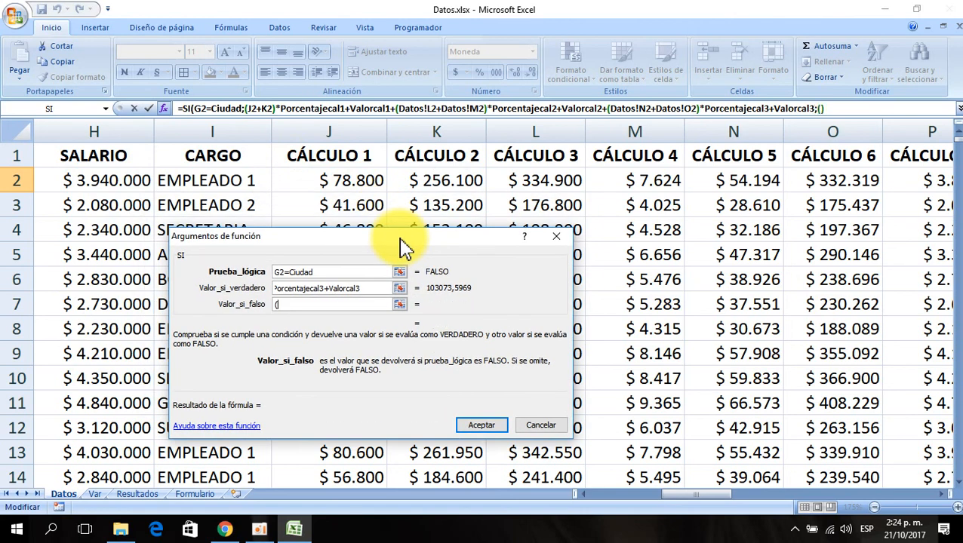
{"action": "left_click", "coordinate": [345, 176]}
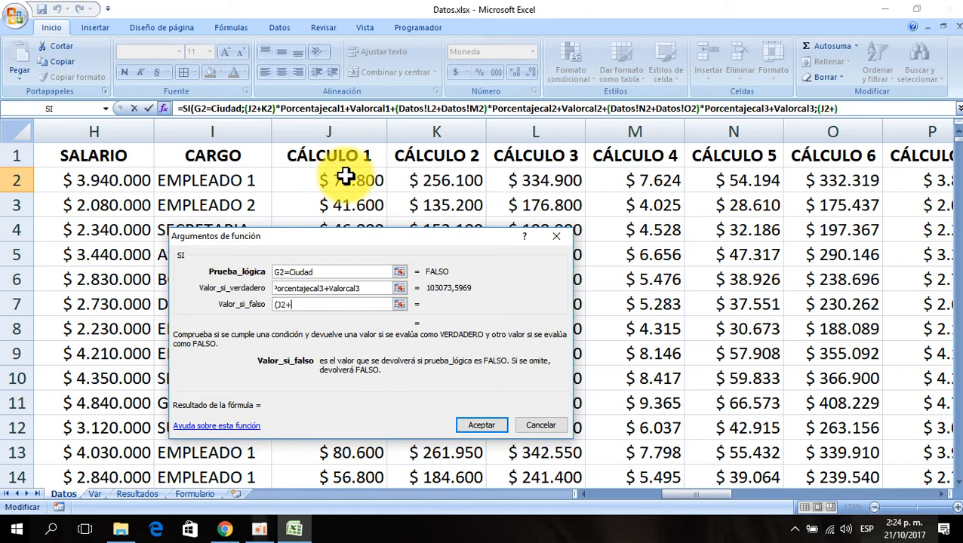
{"action": "type", "text": "+"}
{"action": "left_click", "coordinate": [443, 180]}
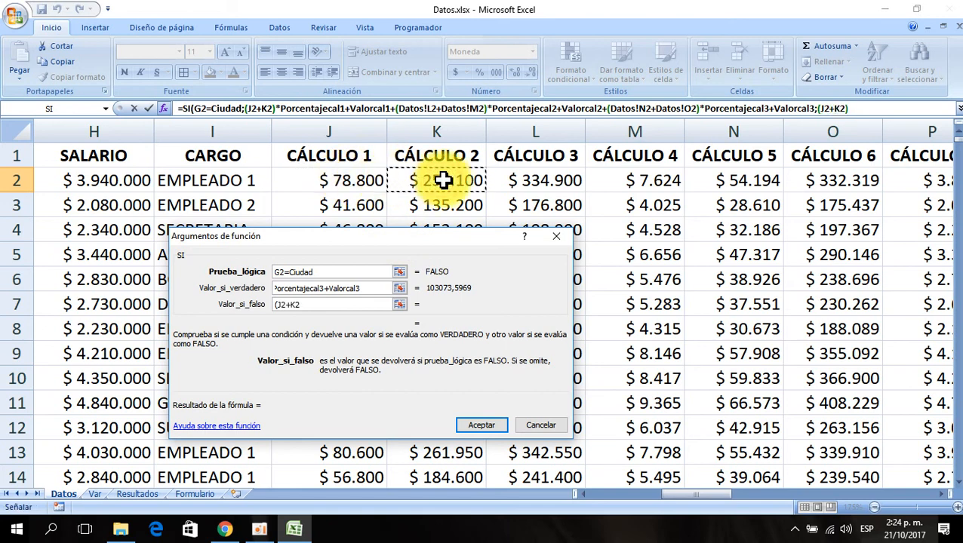
{"action": "type", "text": ")"}
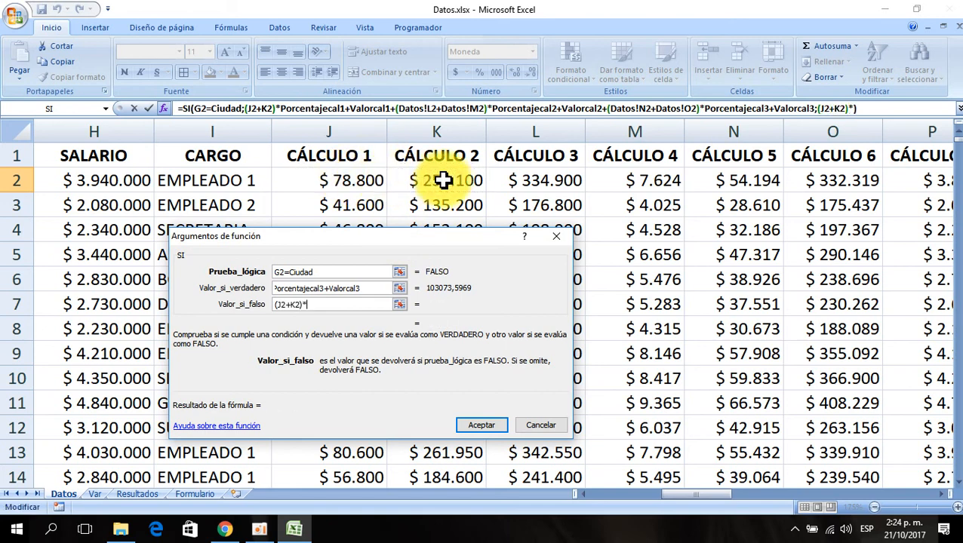
{"action": "type", "text": "*"}
{"action": "left_click", "coordinate": [94, 495]}
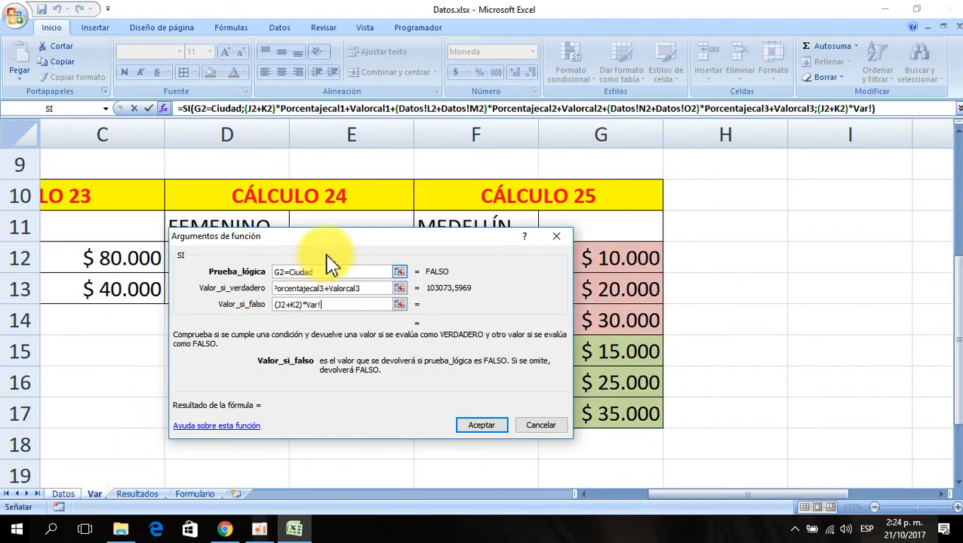
{"action": "left_click_drag", "start_coordinate": [327, 249], "coordinate": [659, 145]}
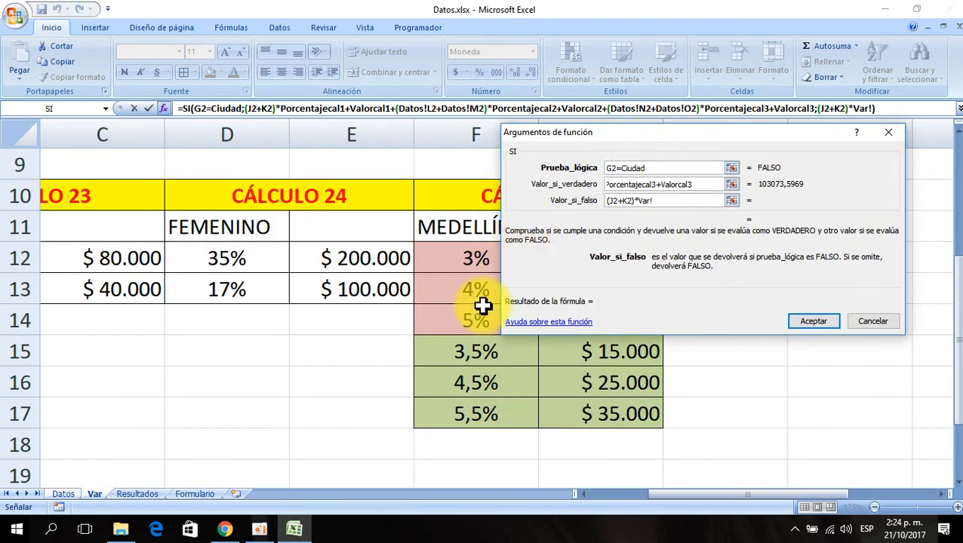
{"action": "left_click", "coordinate": [469, 354]}
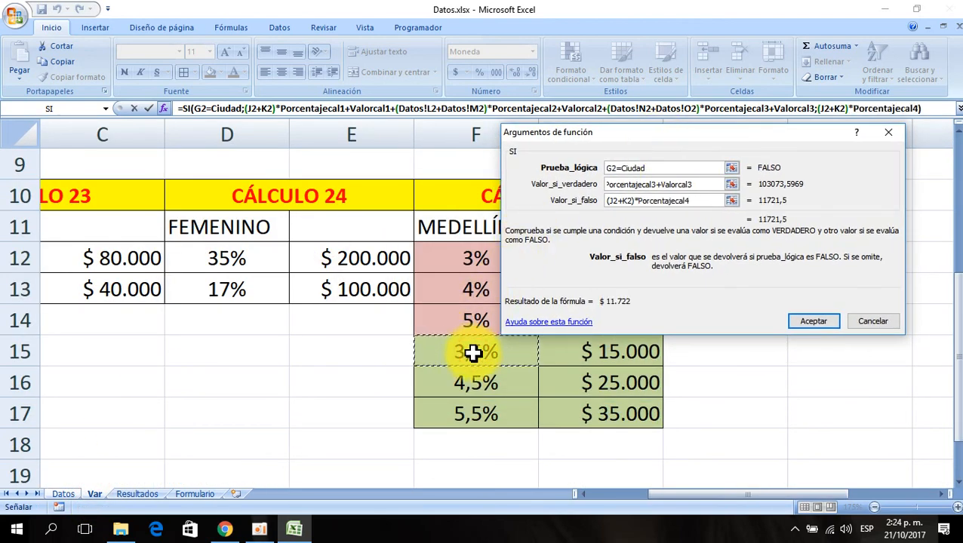
{"action": "type", "text": "+"}
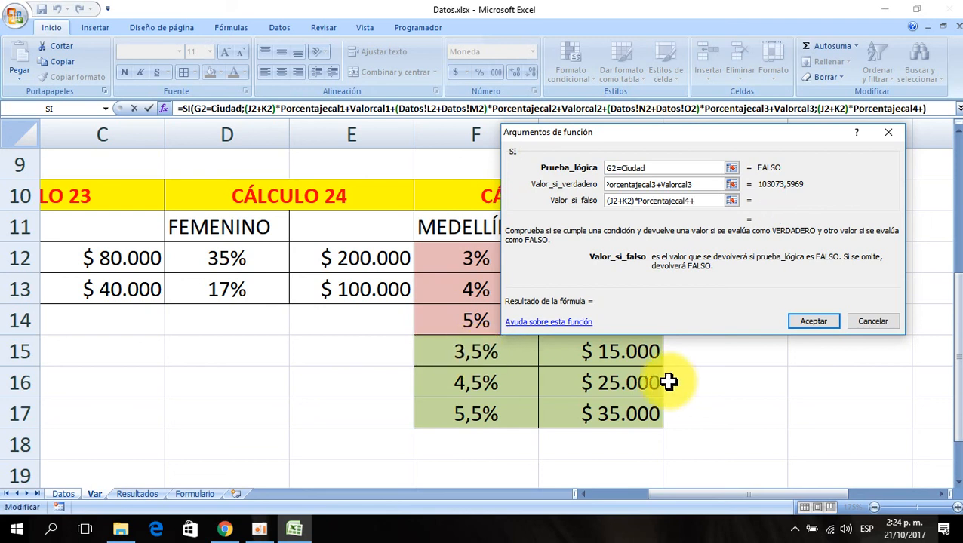
{"action": "left_click", "coordinate": [622, 359]}
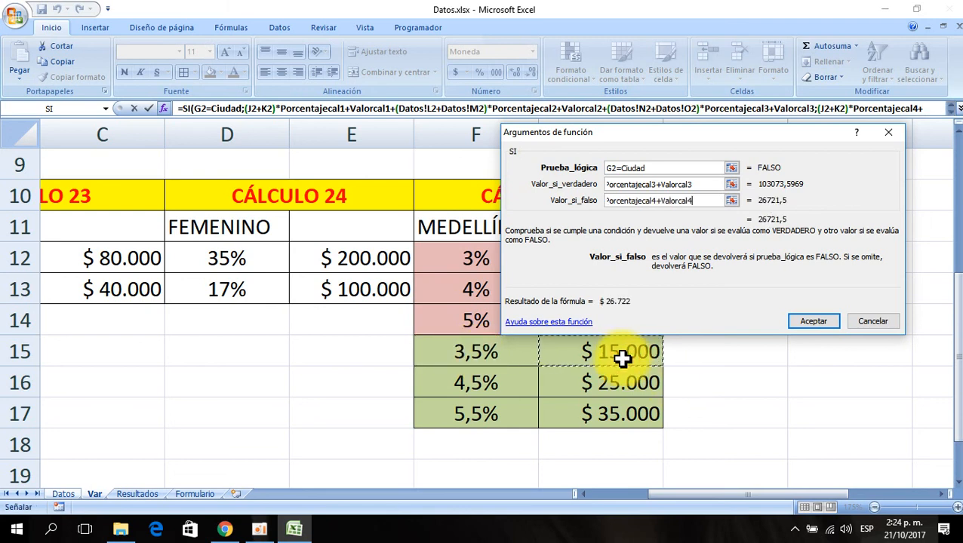
- Append +(Datos!L2+Datos!M2) to the SI false value, picking L2 and M2 on the Datos sheet
{"action": "type", "text": "+"}
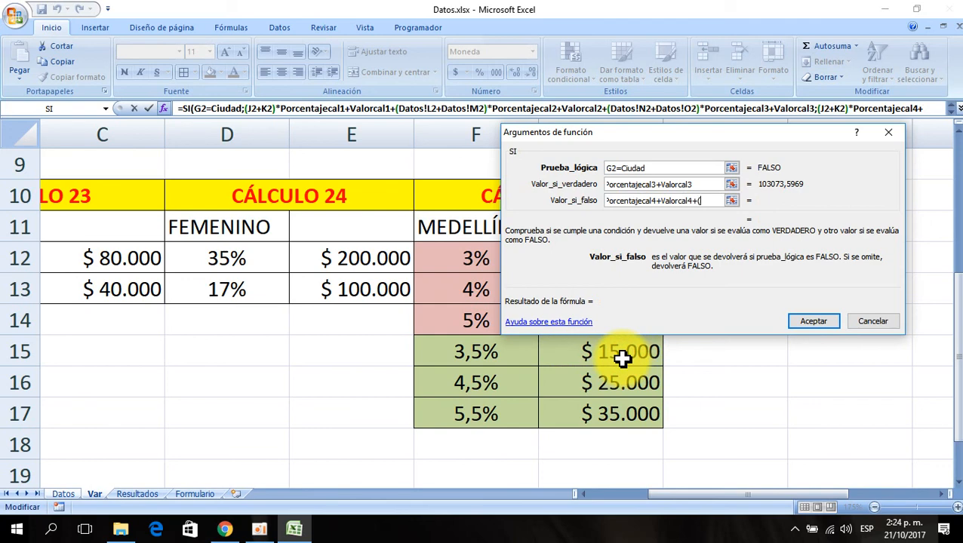
{"action": "type", "text": "("}
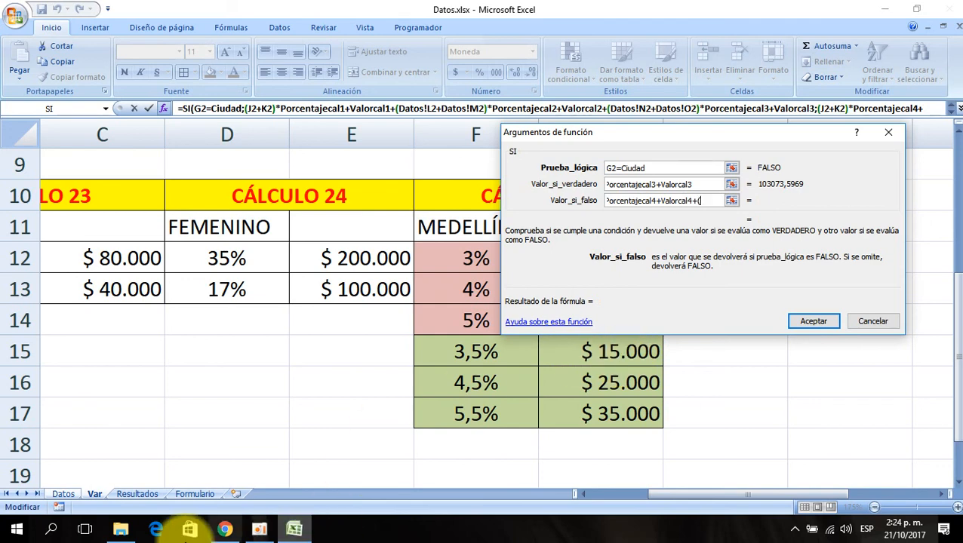
{"action": "left_click", "coordinate": [63, 494]}
{"action": "left_click_drag", "start_coordinate": [532, 264], "coordinate": [451, 370]}
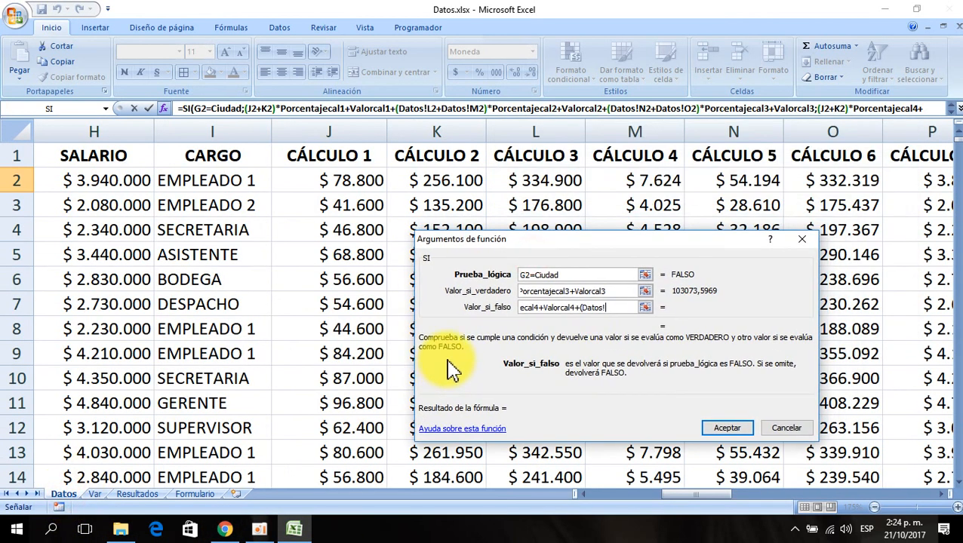
{"action": "left_click", "coordinate": [534, 181]}
{"action": "type", "text": "+"}
{"action": "left_click", "coordinate": [628, 180]}
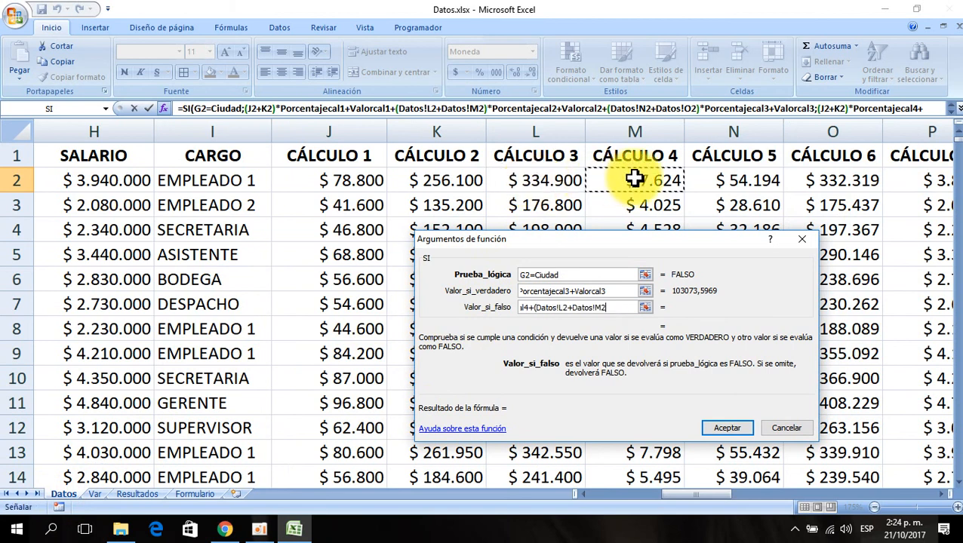
{"action": "type", "text": ")"}
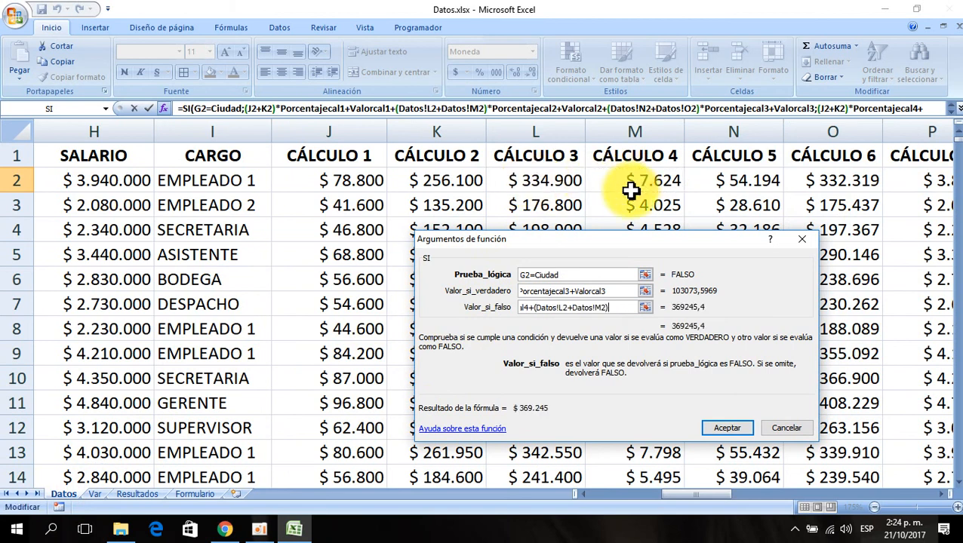
{"action": "type", "text": "*"}
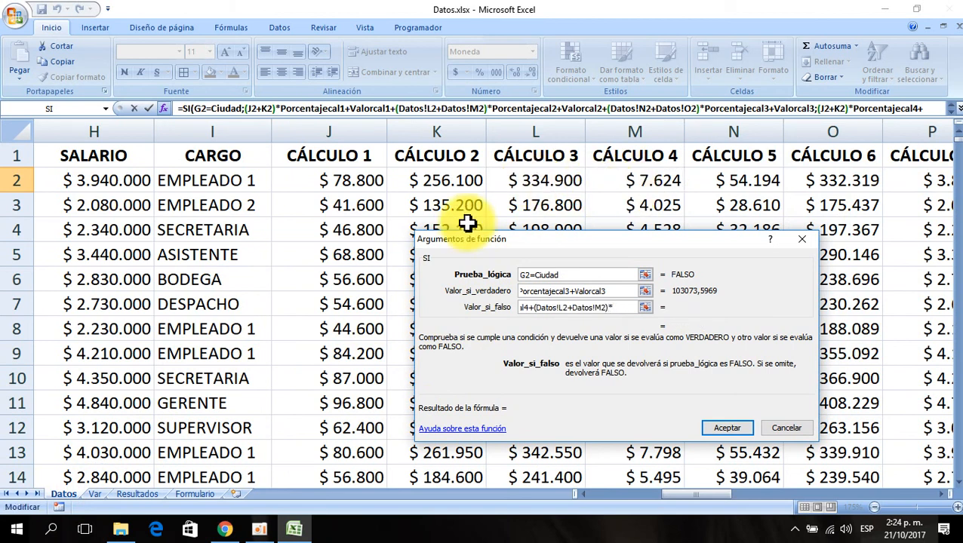
- Append *Porcentajecal5+Valorcal5 to the false value from the 4,5% and $ 25.000 cells on the Var sheet
{"action": "left_click", "coordinate": [95, 495]}
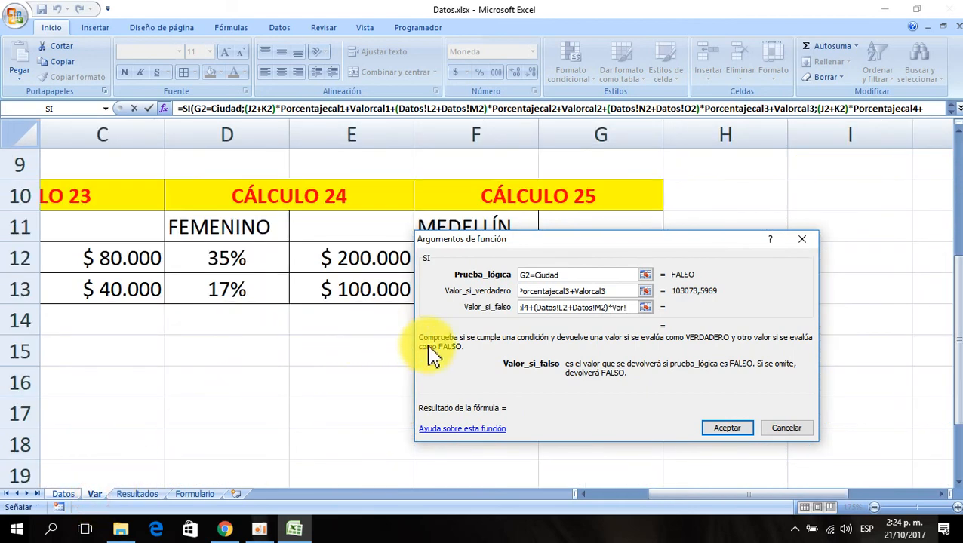
{"action": "left_click_drag", "start_coordinate": [430, 353], "coordinate": [119, 184]}
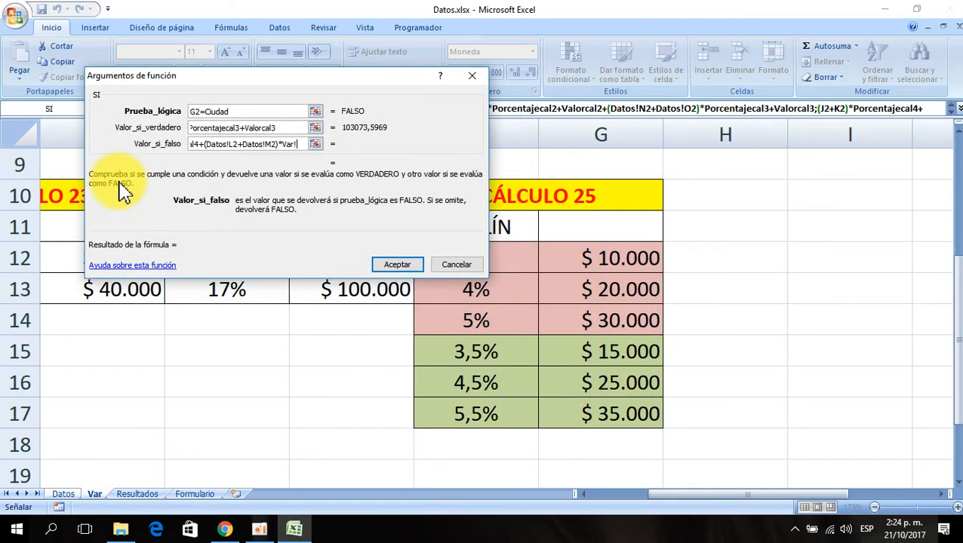
{"action": "left_click", "coordinate": [461, 382]}
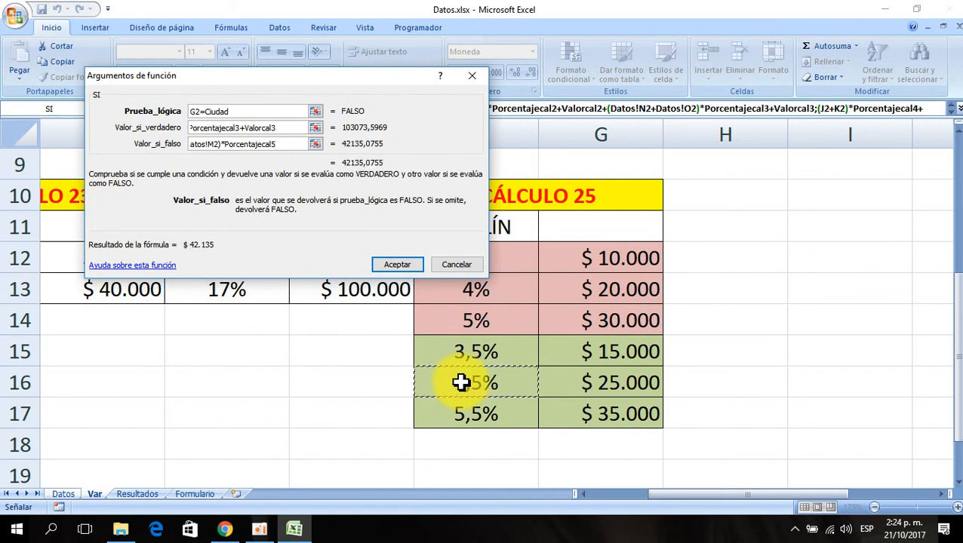
{"action": "type", "text": "+"}
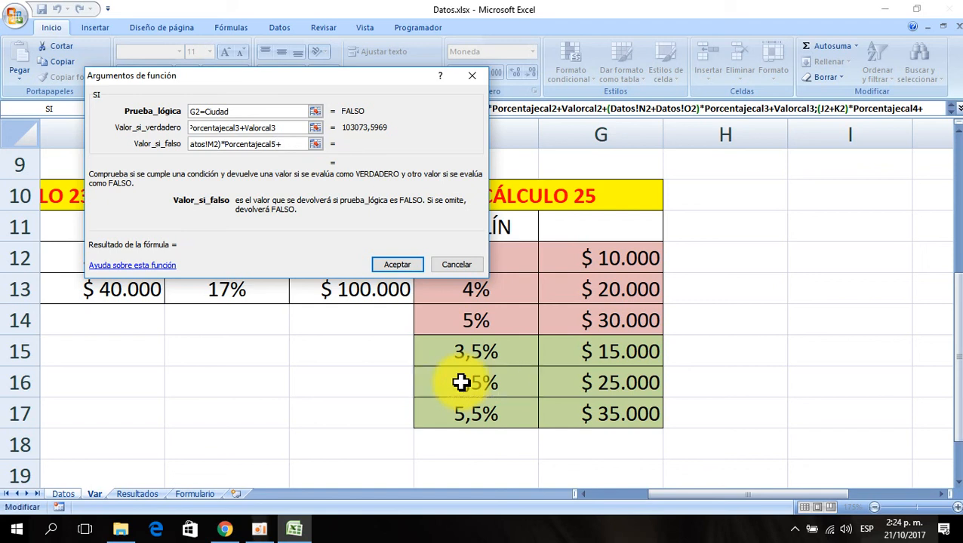
{"action": "left_click", "coordinate": [598, 383]}
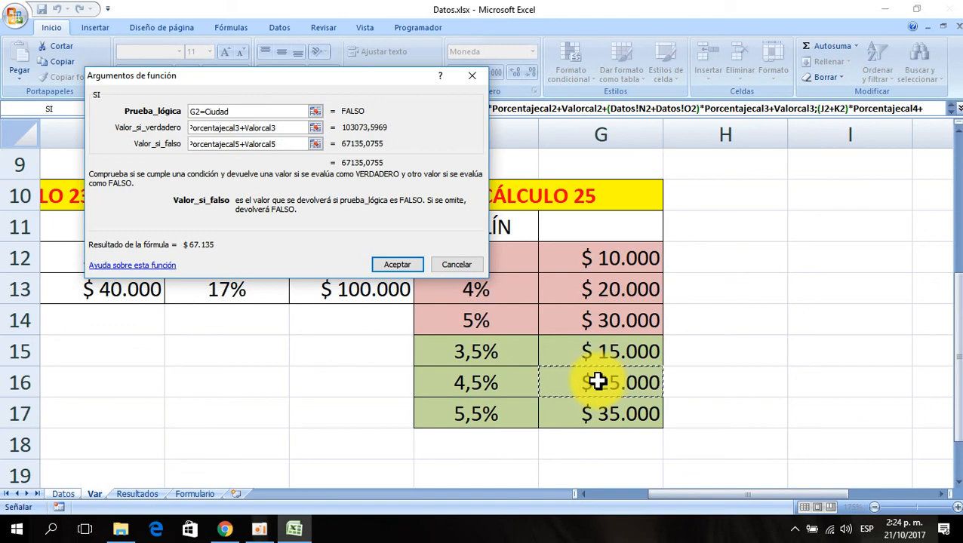
- Append +(Datos!N2+Datos!O2) to the SI false value, picking N2 and O2 on the Datos sheet
{"action": "type", "text": "+"}
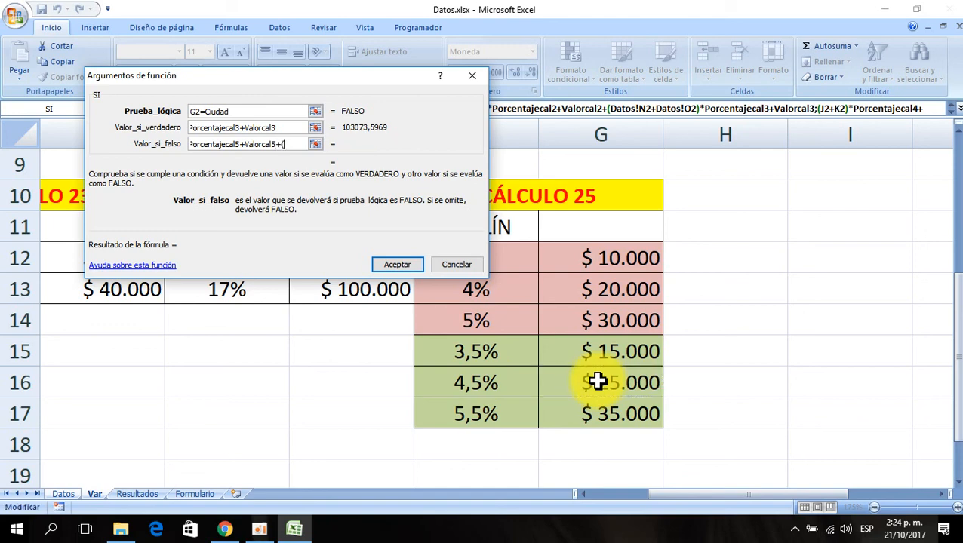
{"action": "type", "text": "("}
{"action": "left_click", "coordinate": [64, 494]}
{"action": "left_click_drag", "start_coordinate": [288, 240], "coordinate": [268, 393]}
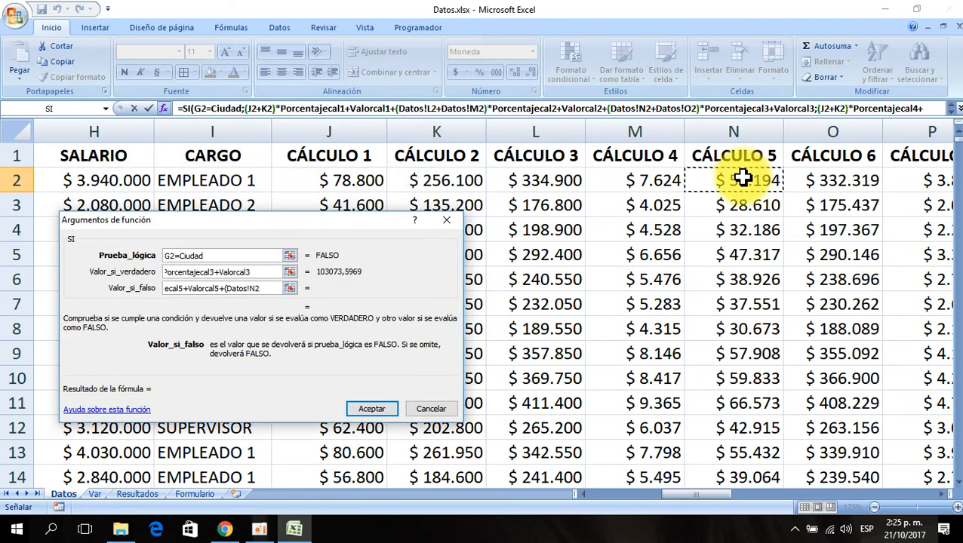
{"action": "left_click", "coordinate": [847, 175]}
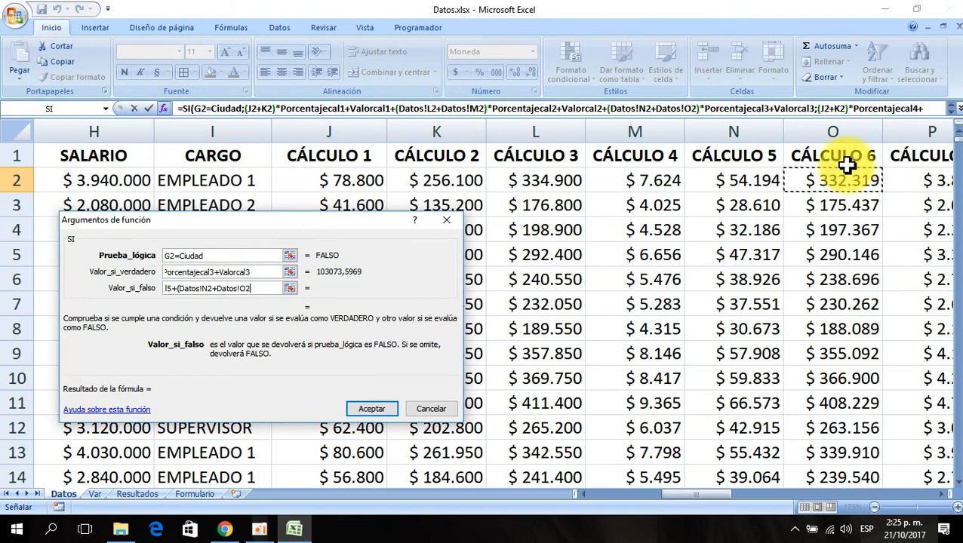
{"action": "type", "text": ")"}
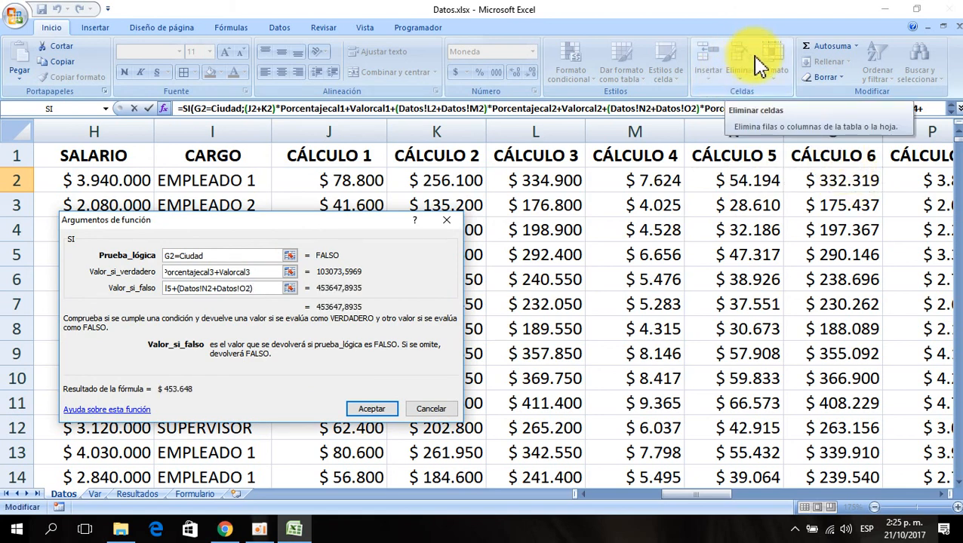
{"action": "type", "text": "*"}
- Finish the false value with *Porcentajecal6+Valorcal6 from the Var sheet and accept the SI function
{"action": "left_click", "coordinate": [95, 495]}
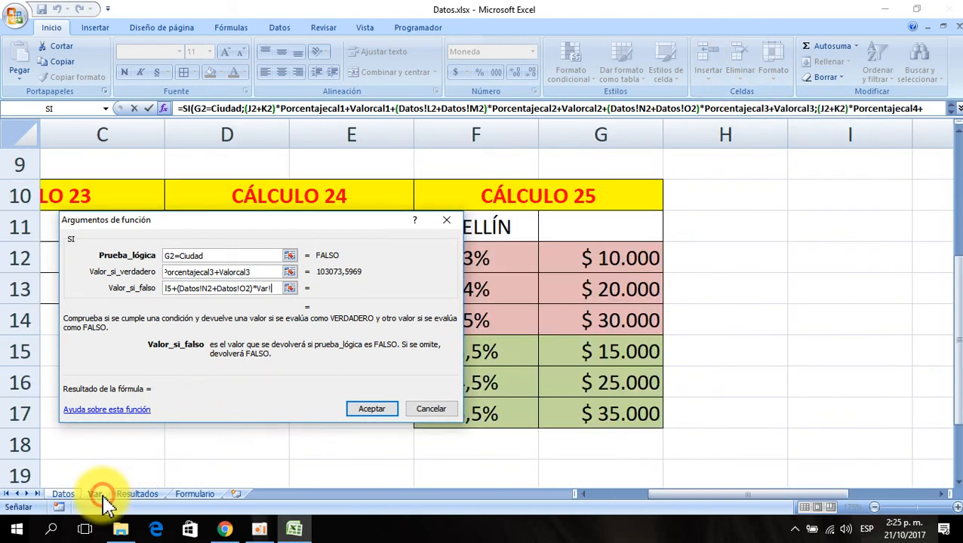
{"action": "left_click", "coordinate": [493, 409]}
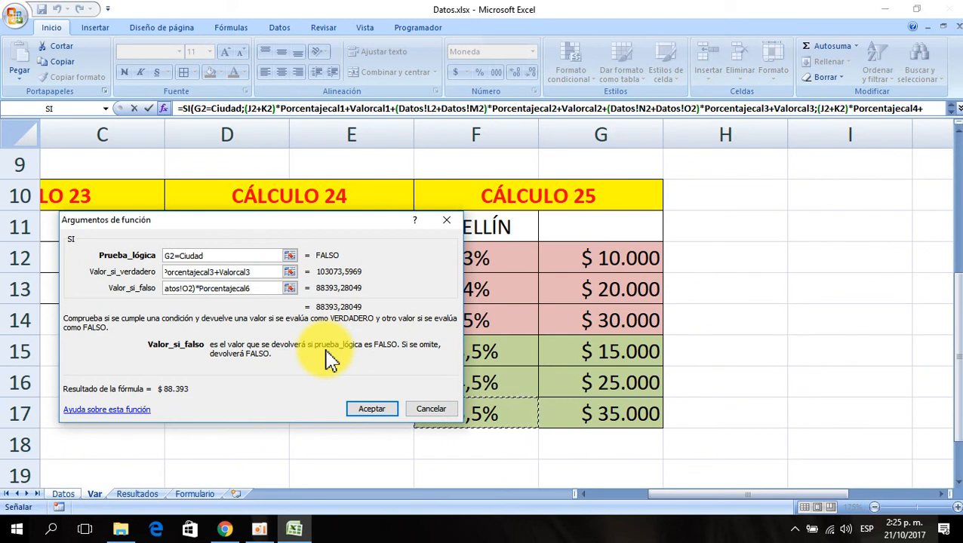
{"action": "type", "text": "+"}
{"action": "left_click", "coordinate": [615, 413]}
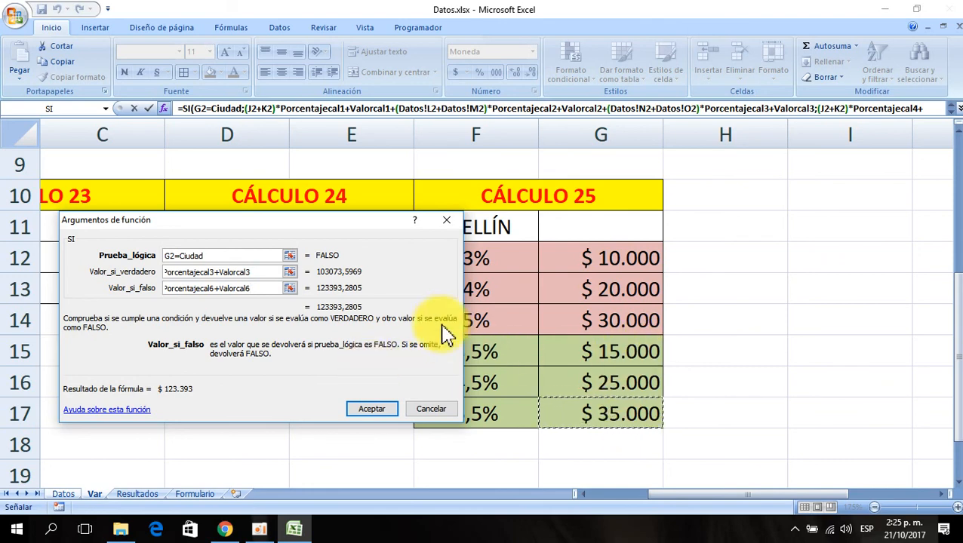
{"action": "left_click_drag", "start_coordinate": [307, 229], "coordinate": [538, 249]}
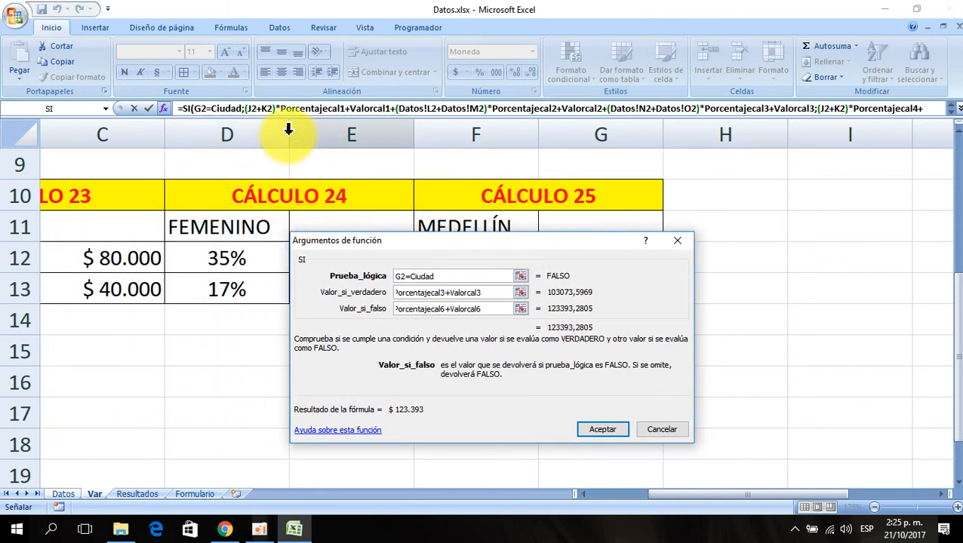
{"action": "left_click", "coordinate": [588, 432]}
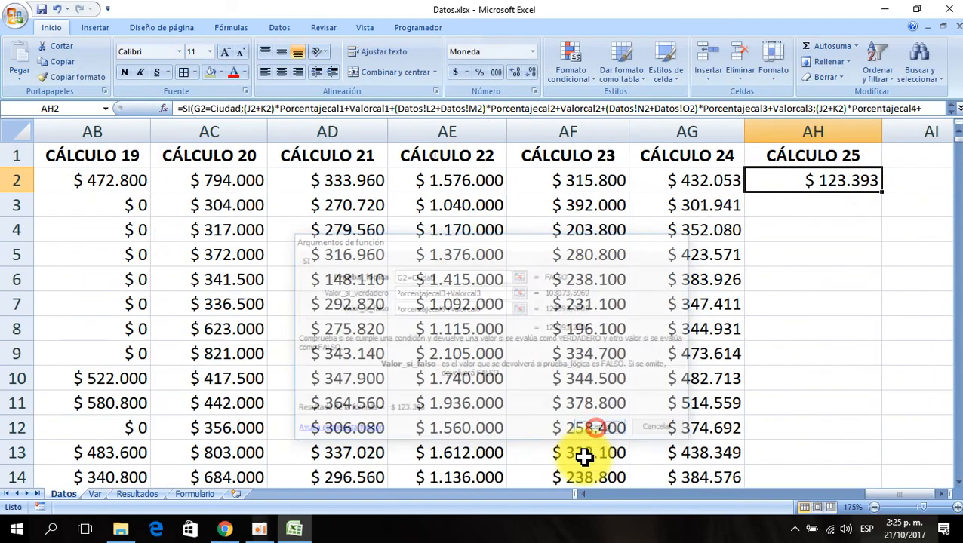
- Fill the CÁLCULO 25 formula down column AH and review the full formula
{"action": "double_click", "coordinate": [881, 192]}
{"action": "left_click", "coordinate": [828, 188]}
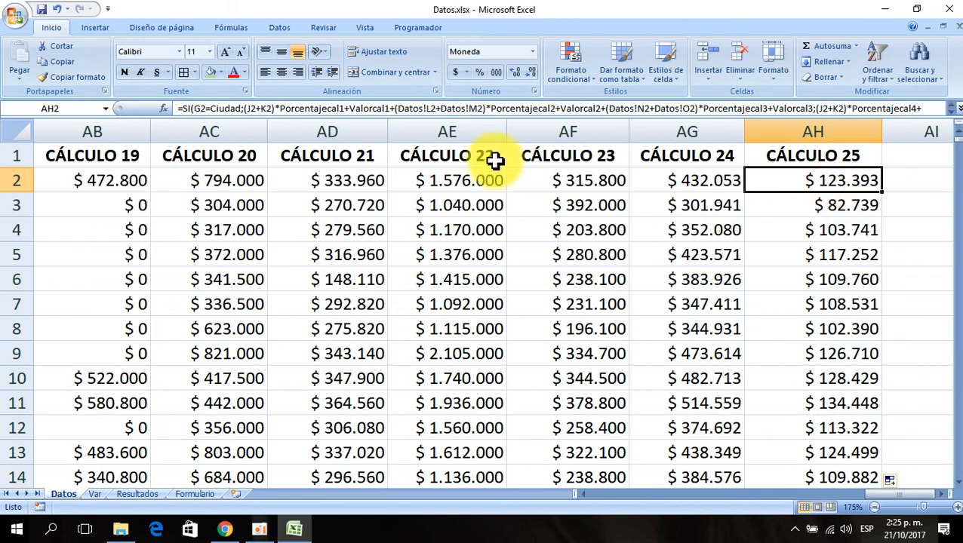
{"action": "left_click_drag", "start_coordinate": [490, 117], "coordinate": [490, 134]}
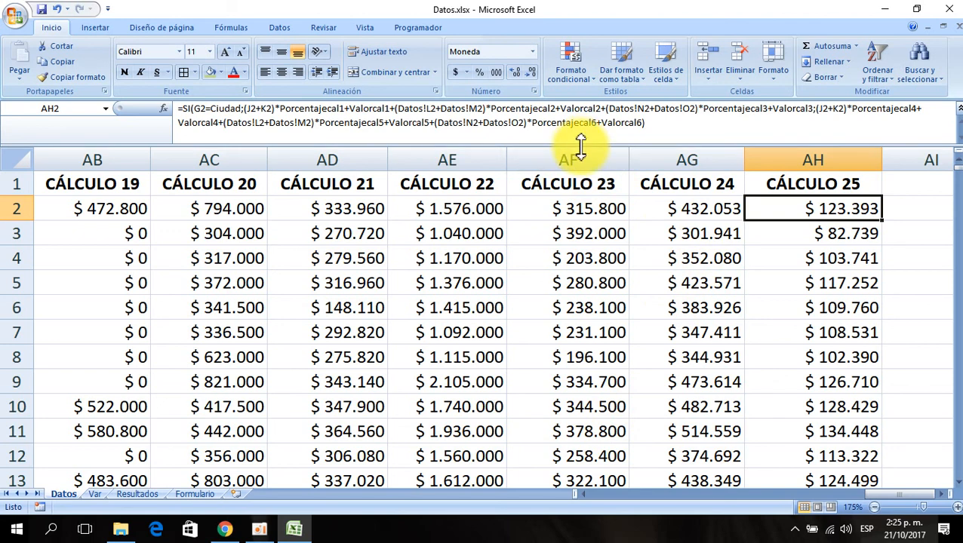
{"action": "left_click_drag", "start_coordinate": [576, 147], "coordinate": [576, 125]}
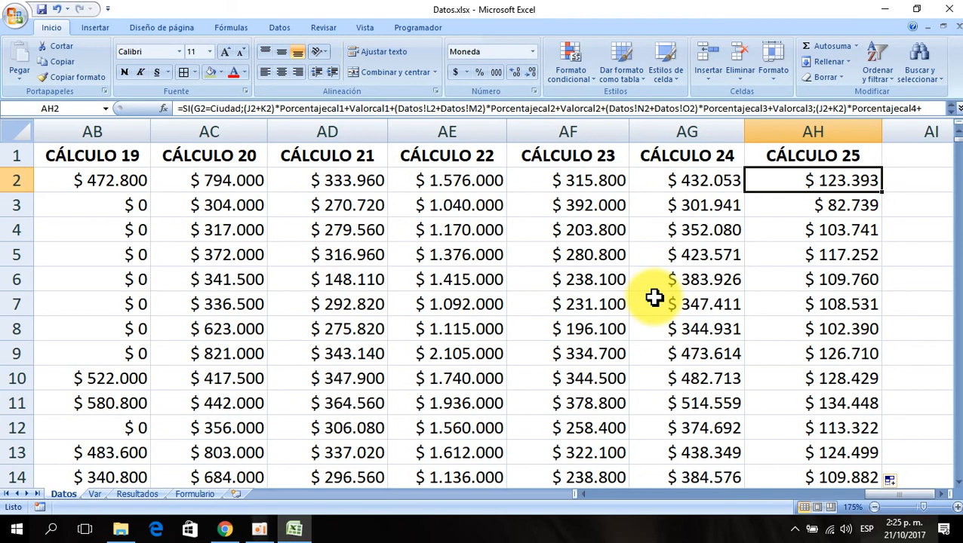
- Create a CÁLCULO 26 header in AI1 by extending the AH1 header, and widen column AI
{"action": "key", "text": "Up"}
{"action": "key", "text": "Right"}
{"action": "key", "text": "Right"}
{"action": "key", "text": "Right"}
{"action": "key", "text": "Left"}
{"action": "key", "text": "Left"}
{"action": "key", "text": "Left"}
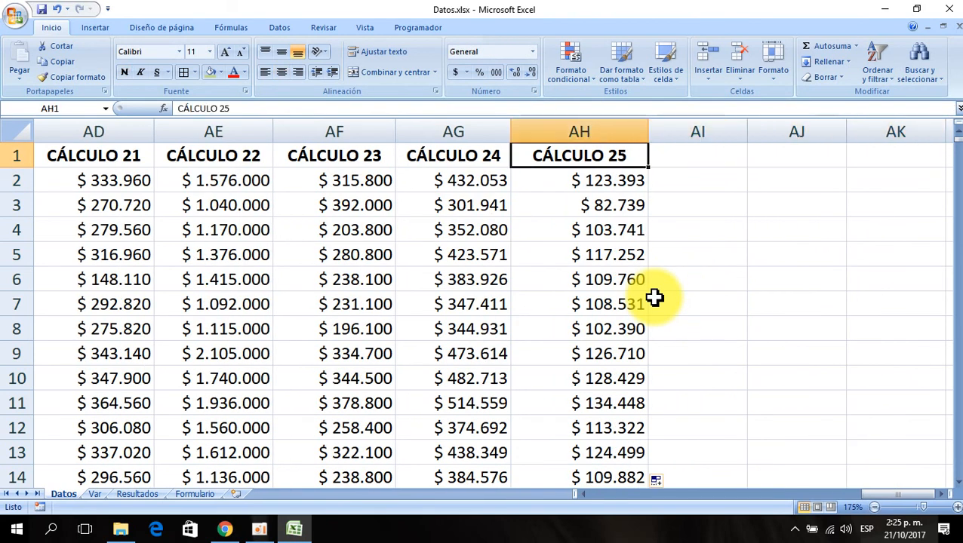
{"action": "left_click_drag", "start_coordinate": [646, 167], "coordinate": [736, 164]}
{"action": "left_click_drag", "start_coordinate": [747, 132], "coordinate": [789, 137]}
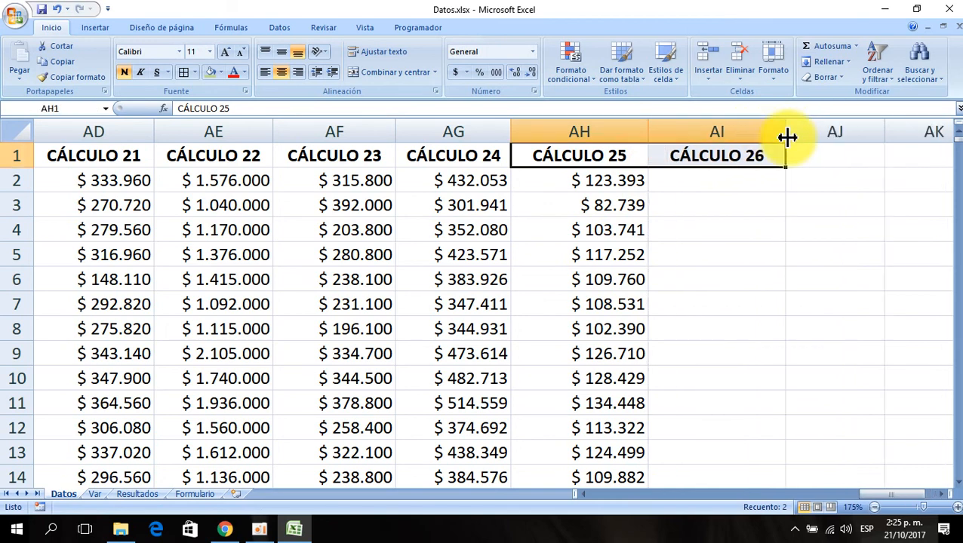
- Extend the CÁLCULO 25 heading on the Var sheet into H10:I10 to make a CÁLCULO 26 block
{"action": "left_click", "coordinate": [699, 178]}
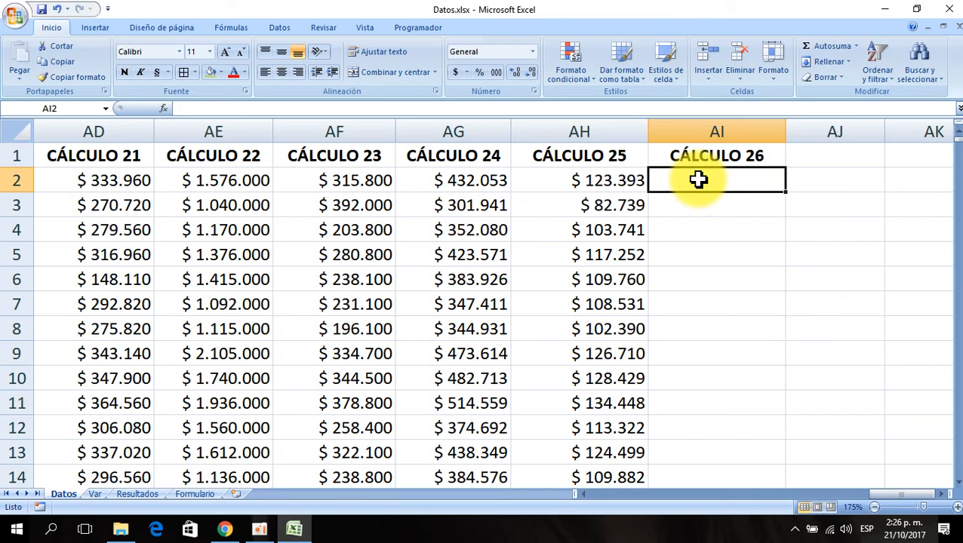
{"action": "key", "text": "Left"}
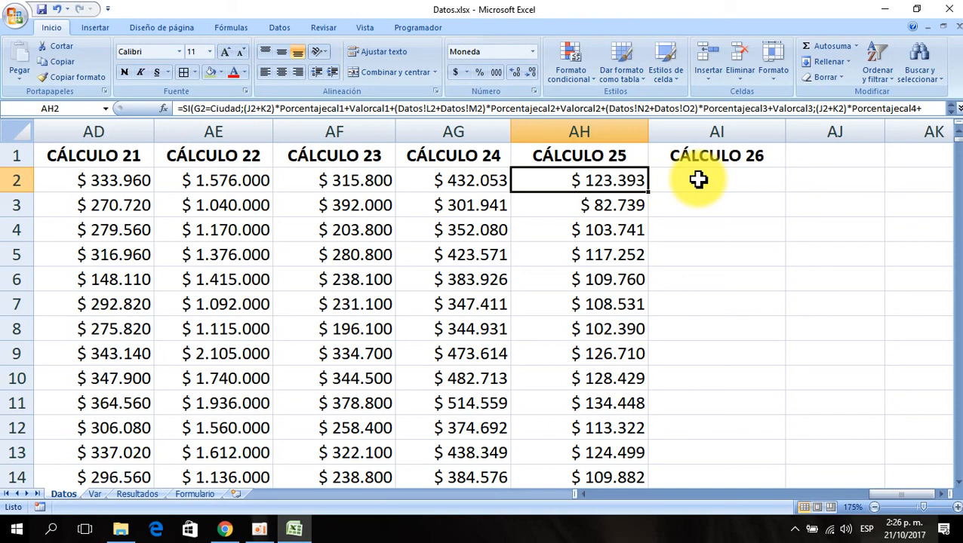
{"action": "left_click", "coordinate": [698, 179]}
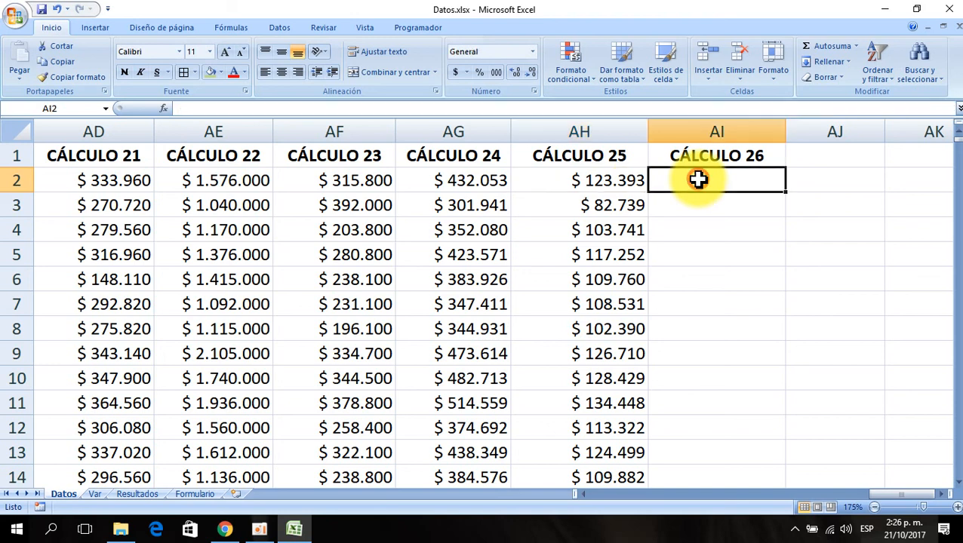
{"action": "left_click", "coordinate": [98, 495]}
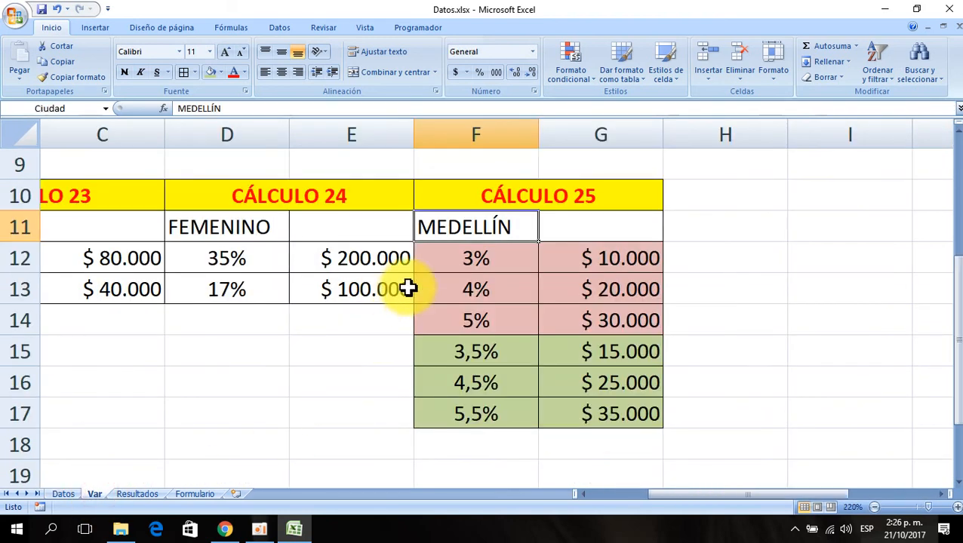
{"action": "left_click", "coordinate": [595, 198]}
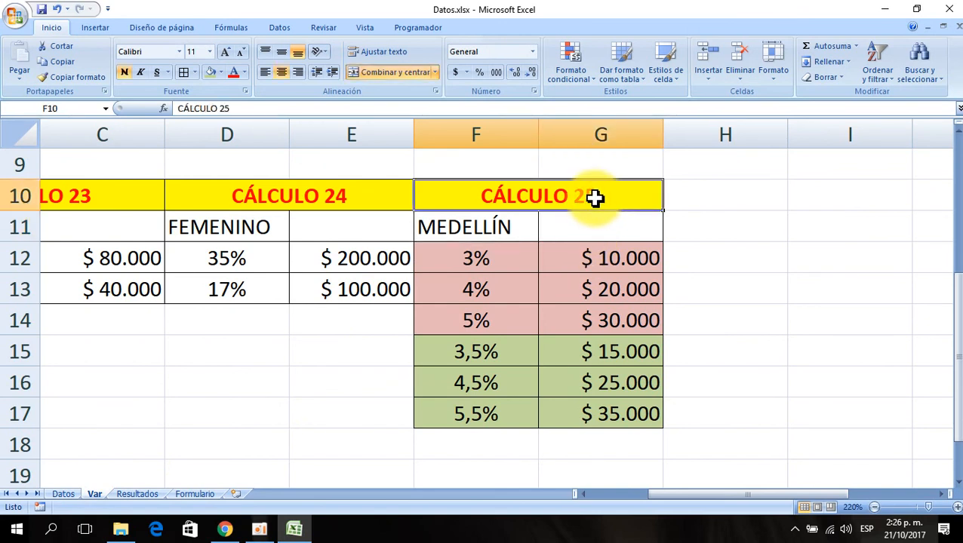
{"action": "key", "text": "Right"}
{"action": "left_click", "coordinate": [599, 196]}
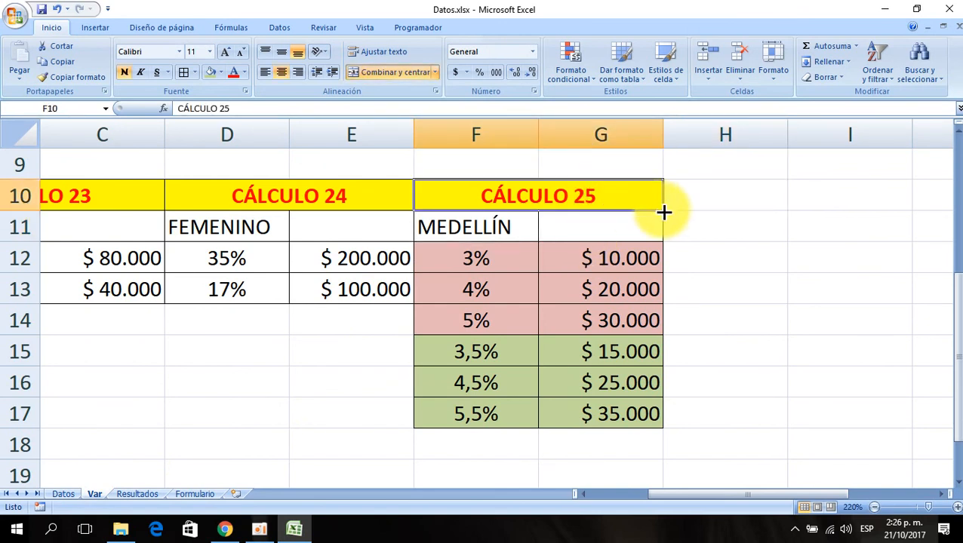
{"action": "left_click_drag", "start_coordinate": [664, 213], "coordinate": [786, 202]}
{"action": "left_click", "coordinate": [709, 202]}
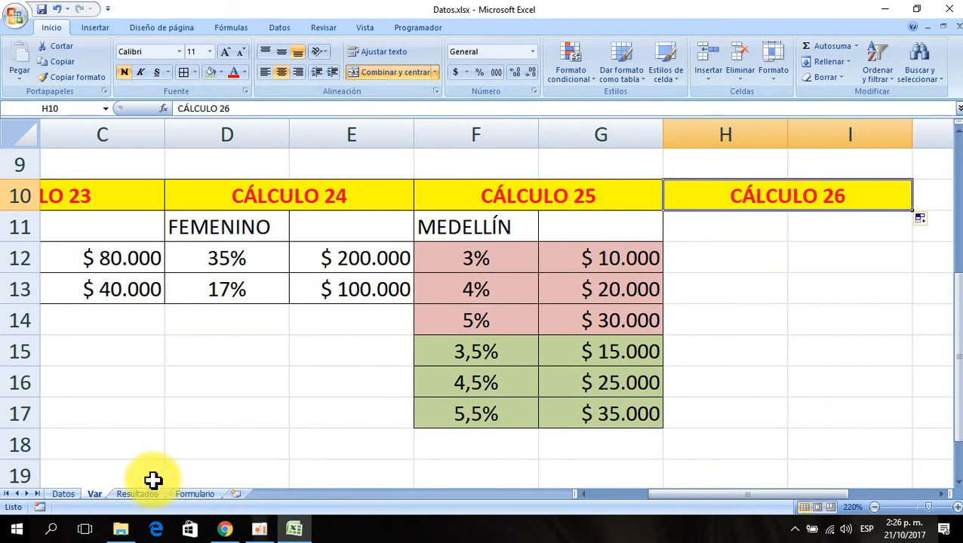
- Browse the Datos sheet columns back to the start of the table
{"action": "left_click", "coordinate": [68, 495]}
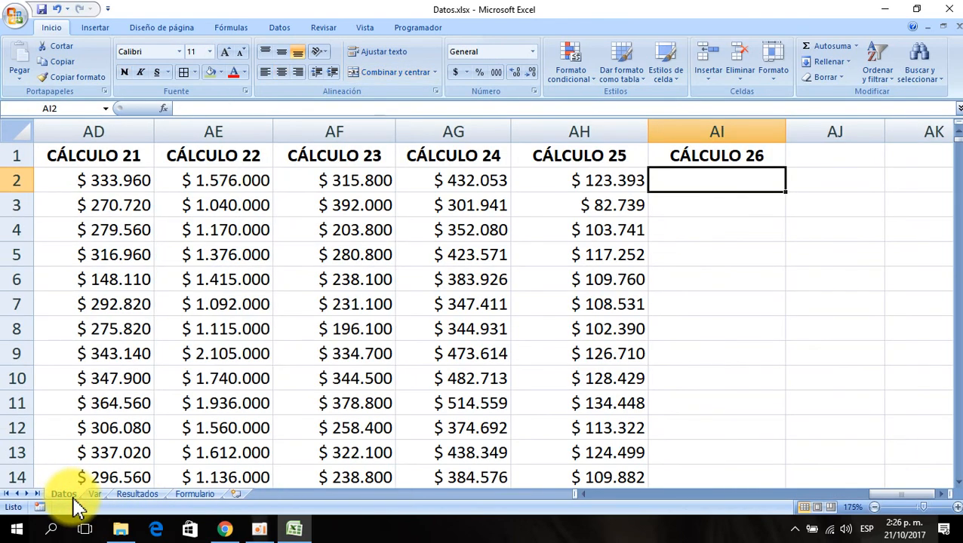
{"action": "key", "text": "Left"}
{"action": "key", "text": "Left"}
{"action": "key", "text": "Left"}
{"action": "key", "text": "Left"}
{"action": "key", "text": "Left"}
{"action": "key", "text": "Left"}
{"action": "key", "text": "Left"}
{"action": "key", "text": "Left"}
{"action": "key", "text": "Left"}
{"action": "key", "text": "Left"}
{"action": "key", "text": "Left"}
{"action": "key", "text": "Left"}
{"action": "key", "text": "Left"}
{"action": "key", "text": "Left"}
{"action": "key", "text": "Left"}
{"action": "key", "text": "Left"}
{"action": "key", "text": "Left"}
{"action": "key", "text": "Left"}
{"action": "key", "text": "Left"}
{"action": "key", "text": "Left"}
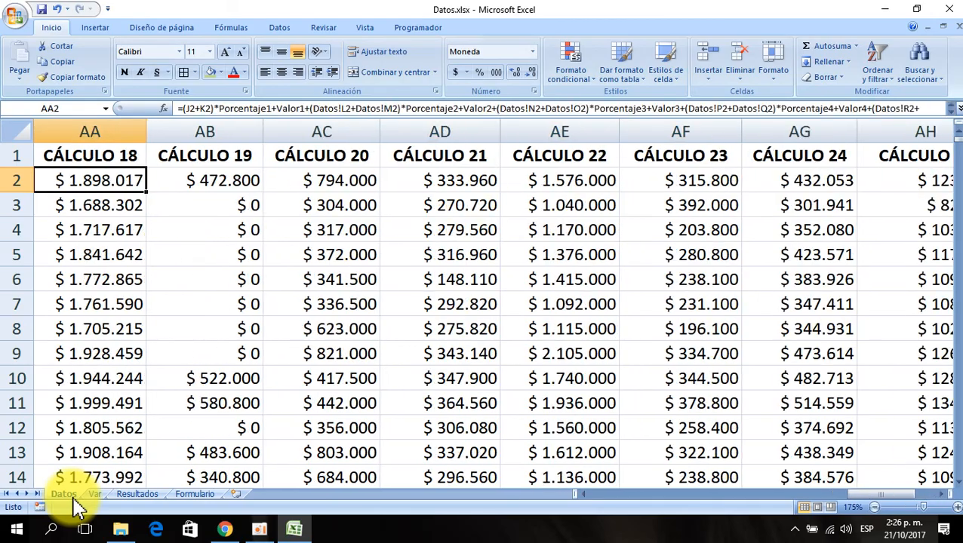
{"action": "key", "text": "Right"}
{"action": "key", "text": "Right"}
{"action": "key", "text": "Right"}
{"action": "key", "text": "Right"}
{"action": "key", "text": "Right"}
{"action": "key", "text": "Right"}
{"action": "key", "text": "Right"}
{"action": "key", "text": "Right"}
{"action": "key", "text": "Right"}
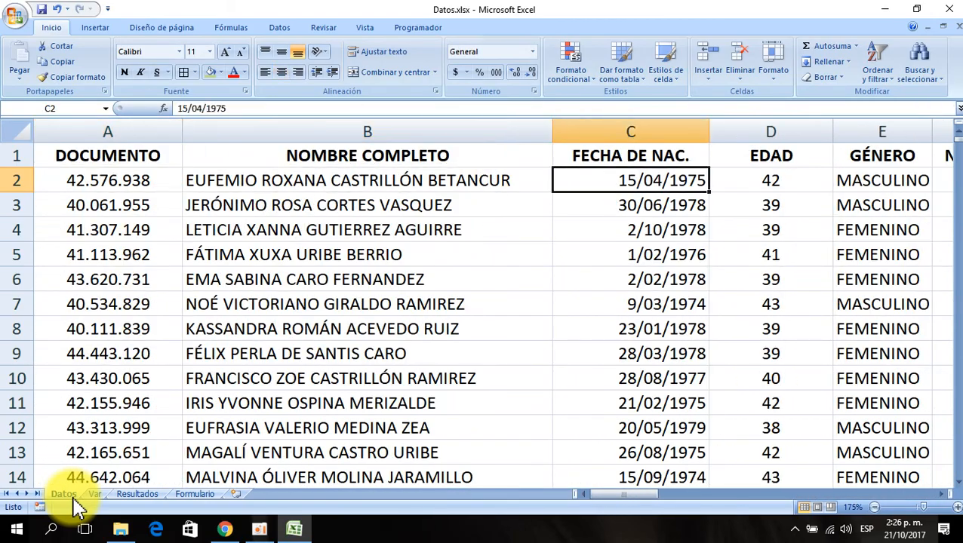
- Enter 1 in cell H11 under the CÁLCULO 26 heading on the Var sheet
{"action": "key", "text": "Right"}
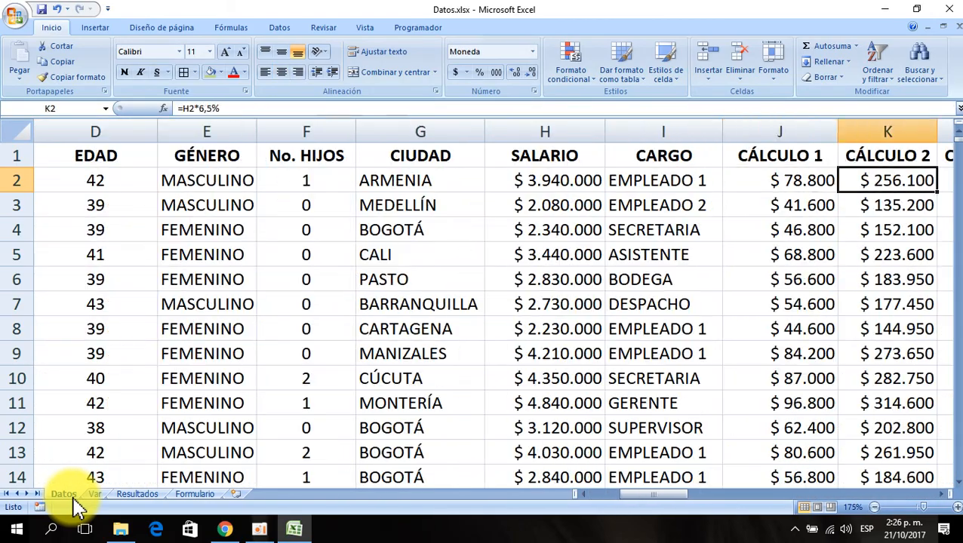
{"action": "key", "text": "Right"}
{"action": "key", "text": "Left"}
{"action": "key", "text": "Left"}
{"action": "key", "text": "Left"}
{"action": "key", "text": "Left"}
{"action": "key", "text": "Left"}
{"action": "key", "text": "Left"}
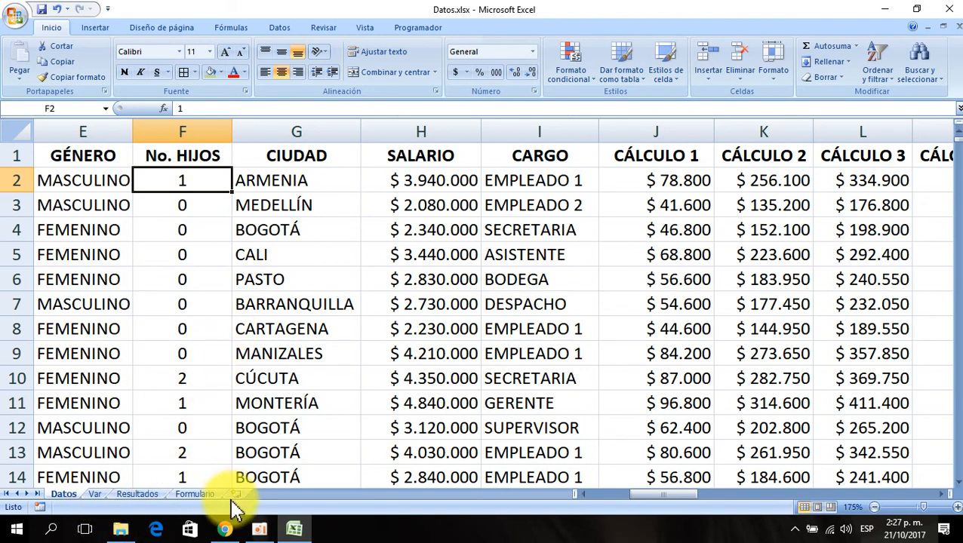
{"action": "left_click", "coordinate": [95, 496]}
{"action": "left_click", "coordinate": [748, 226]}
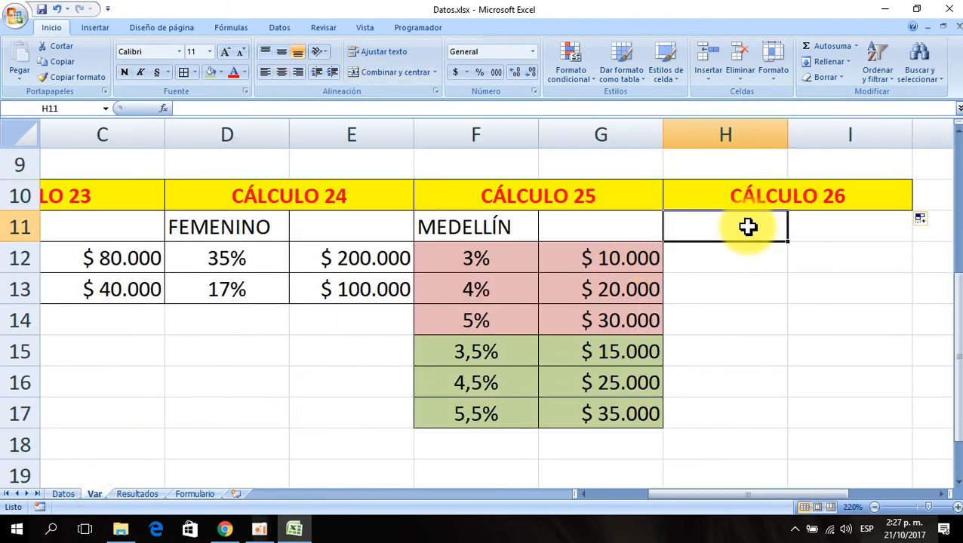
{"action": "type", "text": "1"}
{"action": "key", "text": "Return"}
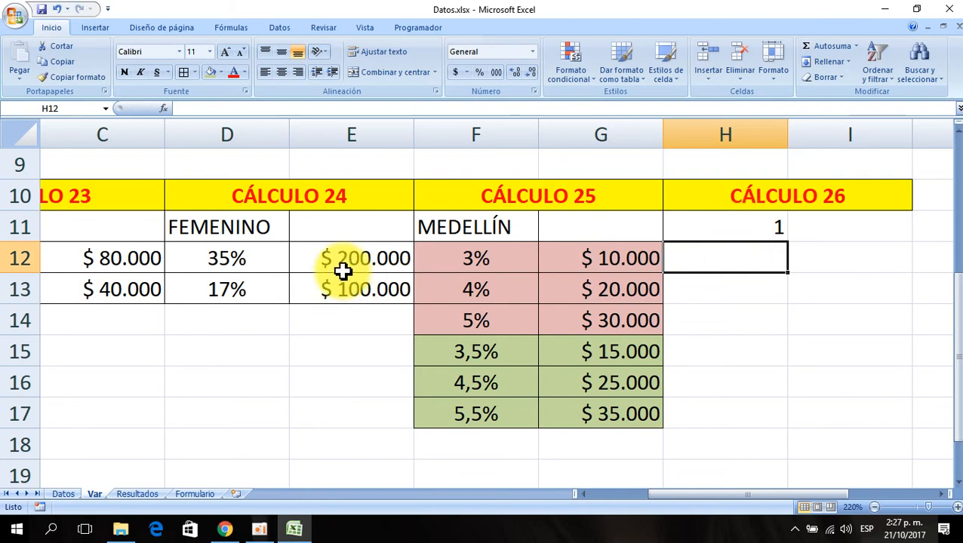
- Review the Datos sheet columns from GÉNERO through CÁLCULO 5 for values to use in the new condition
{"action": "left_click", "coordinate": [63, 495]}
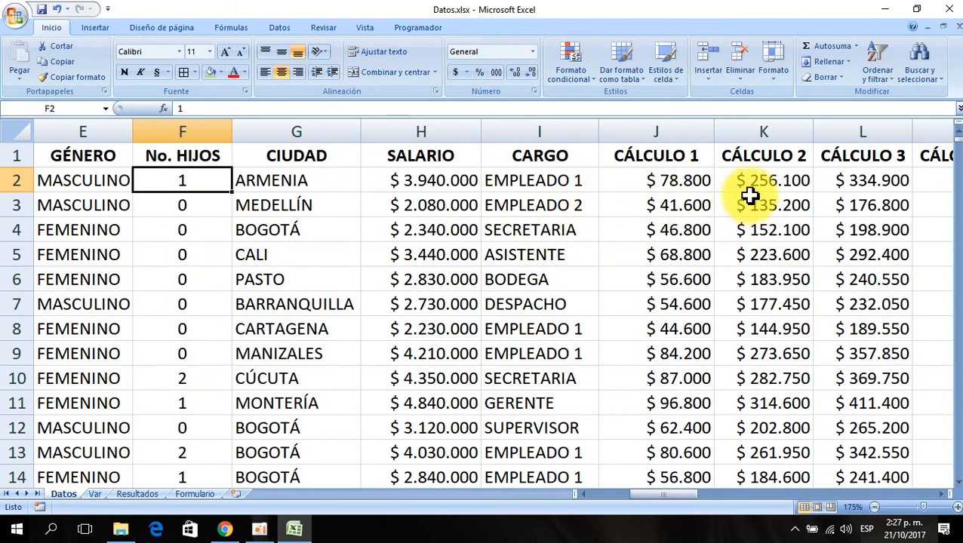
{"action": "left_click", "coordinate": [691, 184]}
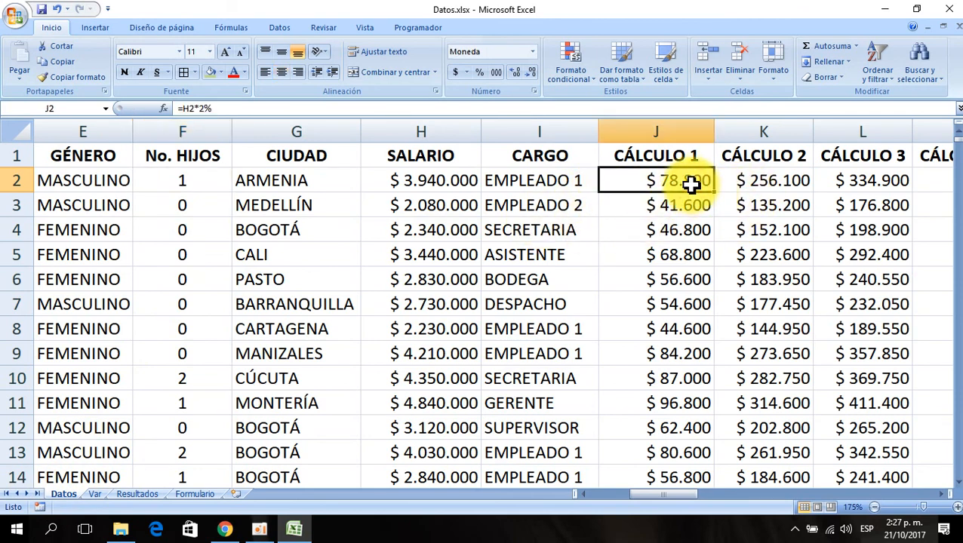
{"action": "key", "text": "Right"}
{"action": "key", "text": "Right"}
{"action": "key", "text": "Right"}
{"action": "key", "text": "Right"}
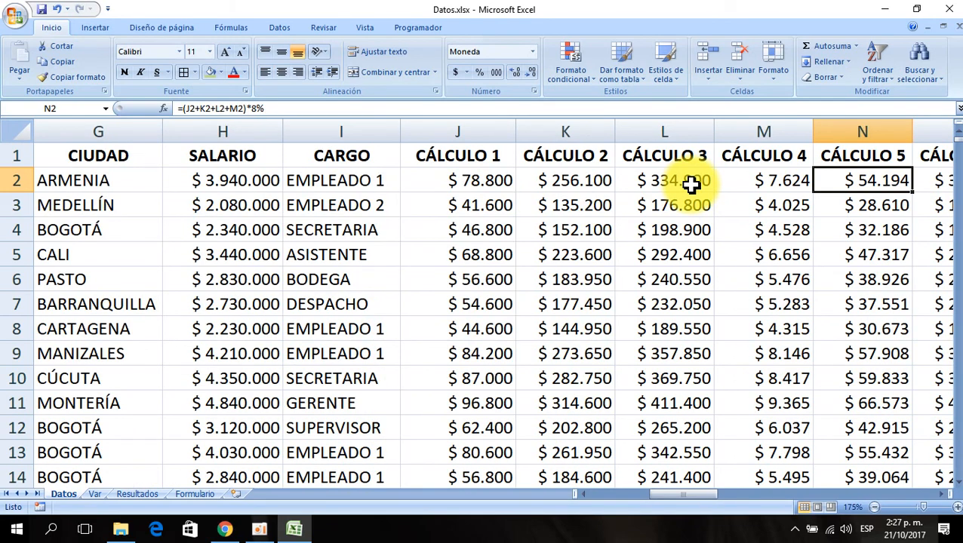
{"action": "key", "text": "Left"}
{"action": "key", "text": "Left"}
{"action": "key", "text": "Left"}
{"action": "key", "text": "Left"}
{"action": "key", "text": "Left"}
{"action": "key", "text": "Left"}
{"action": "key", "text": "Left"}
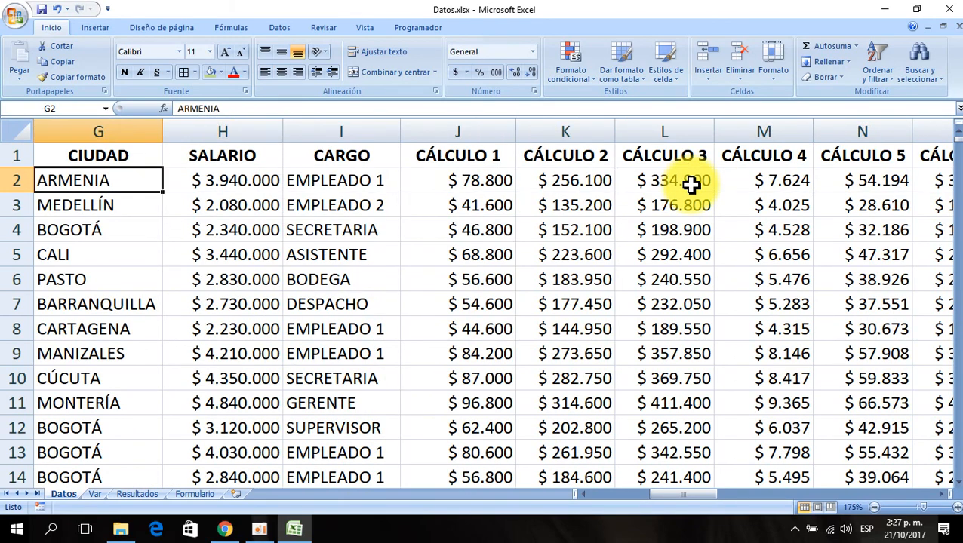
{"action": "key", "text": "Left"}
{"action": "key", "text": "Left"}
{"action": "key", "text": "Right"}
{"action": "key", "text": "Right"}
{"action": "key", "text": "Right"}
{"action": "key", "text": "Right"}
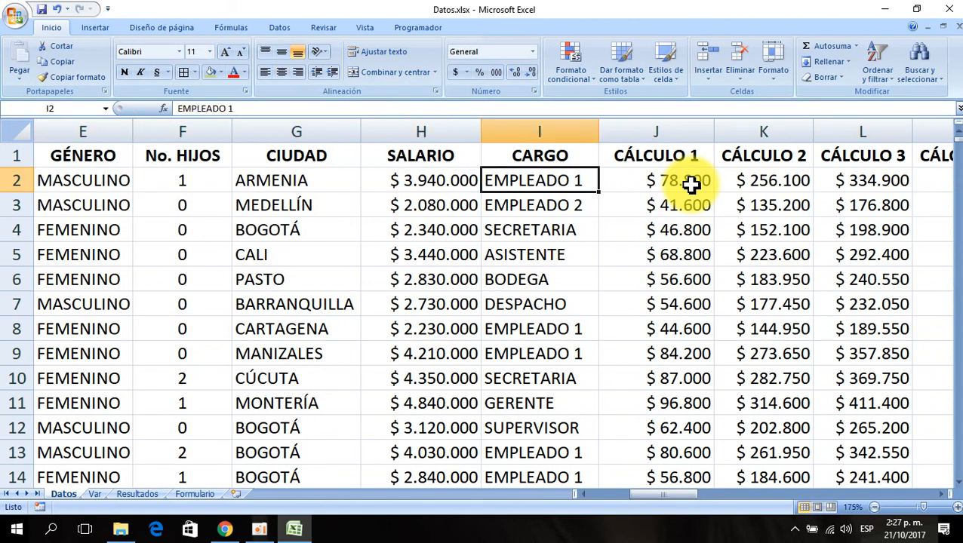
{"action": "key", "text": "Left"}
{"action": "key", "text": "Left"}
{"action": "key", "text": "Left"}
{"action": "key", "text": "Left"}
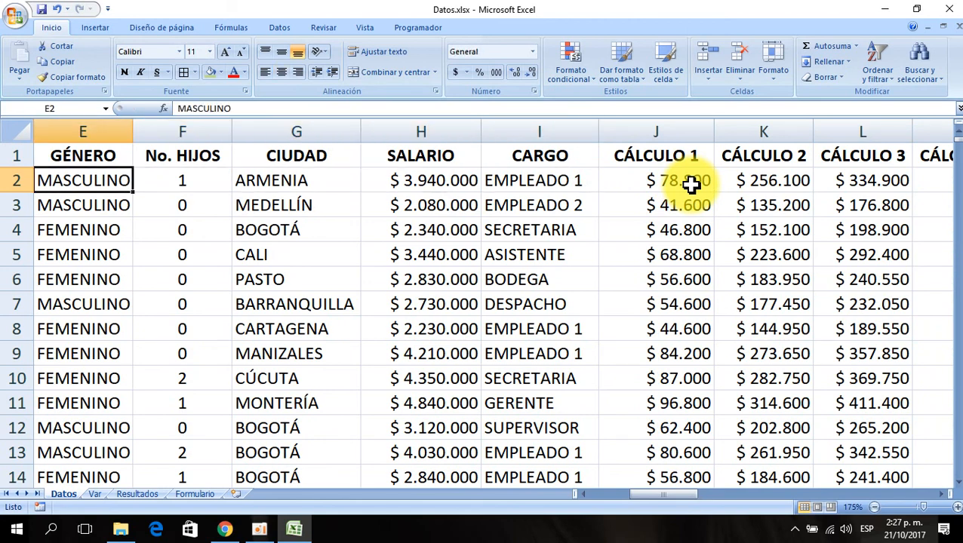
{"action": "key", "text": "Right"}
{"action": "key", "text": "Right"}
{"action": "key", "text": "Right"}
{"action": "key", "text": "Right"}
{"action": "key", "text": "Left"}
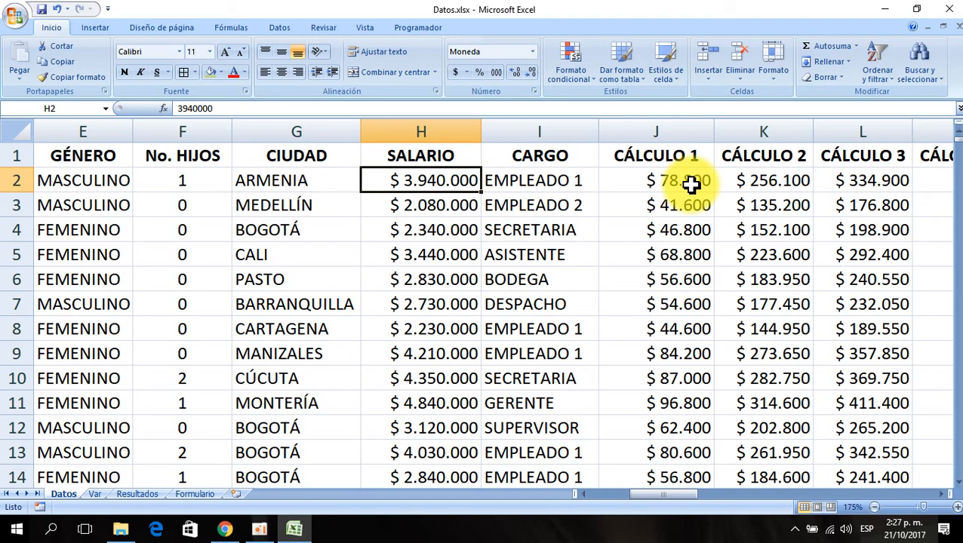
- Enter 8,20% in H12 on the Var sheet and reduce it to one decimal place
{"action": "left_click", "coordinate": [94, 494]}
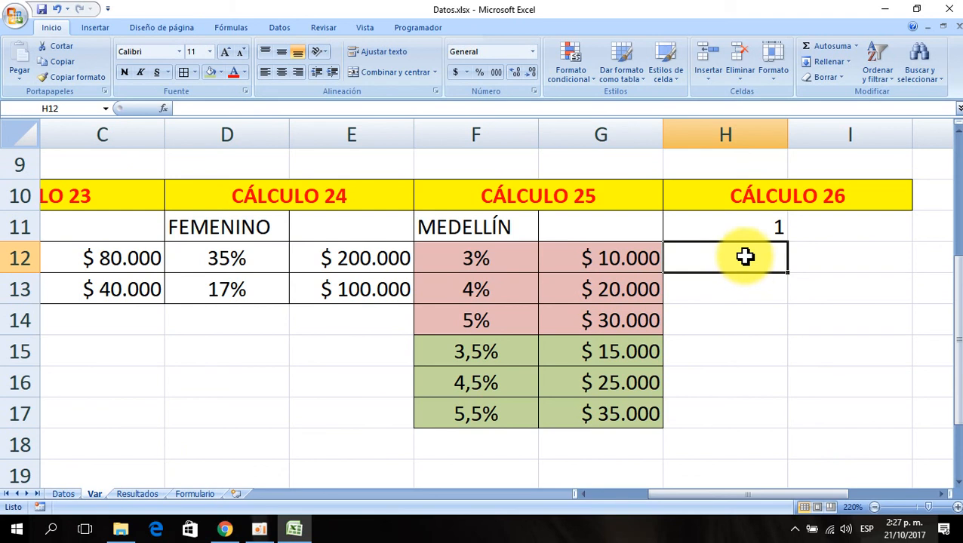
{"action": "type", "text": "8,2"}
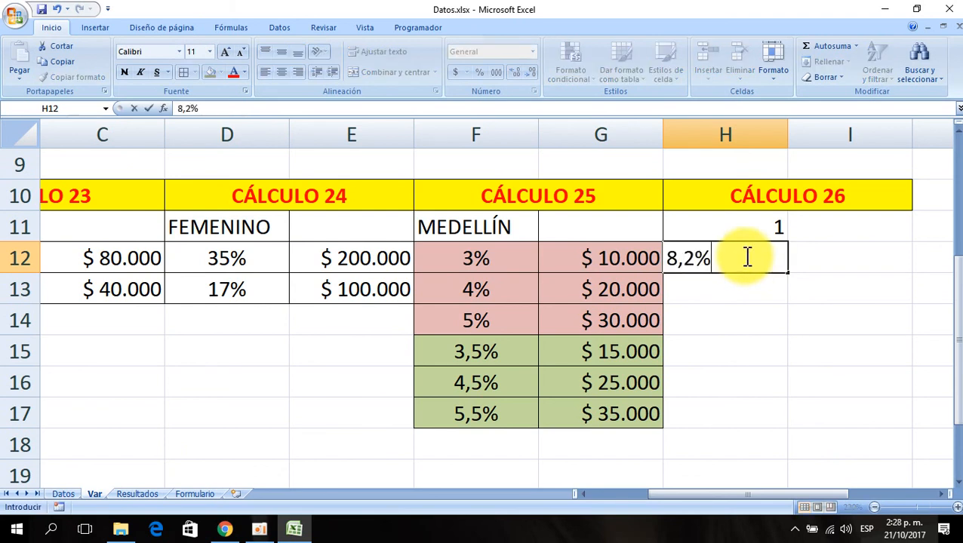
{"action": "type", "text": ",20%"}
{"action": "key", "text": "Return"}
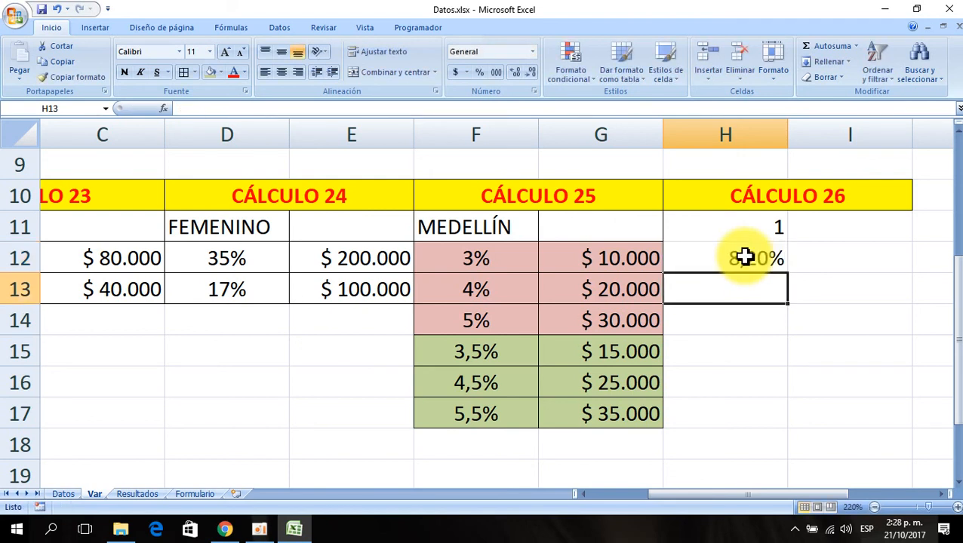
{"action": "left_click", "coordinate": [491, 351]}
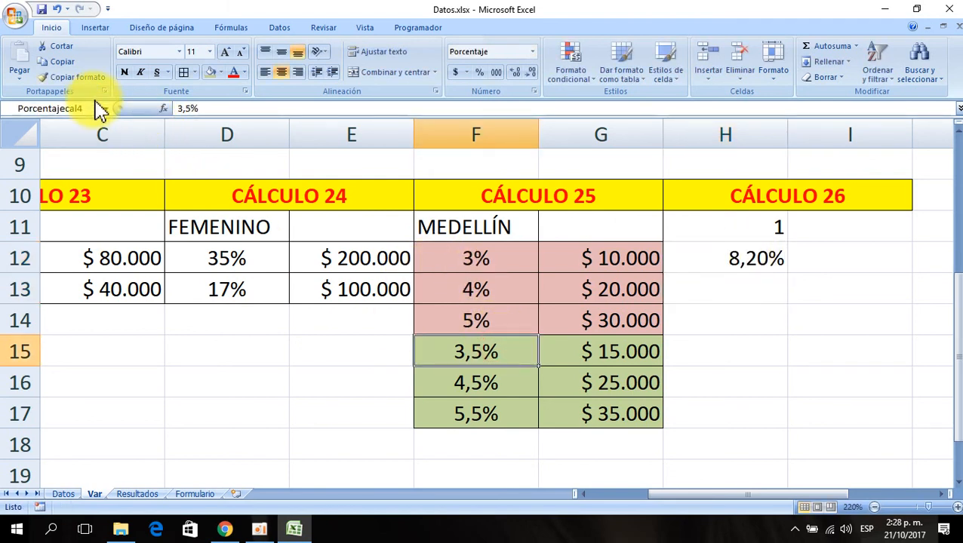
{"action": "left_click", "coordinate": [717, 258]}
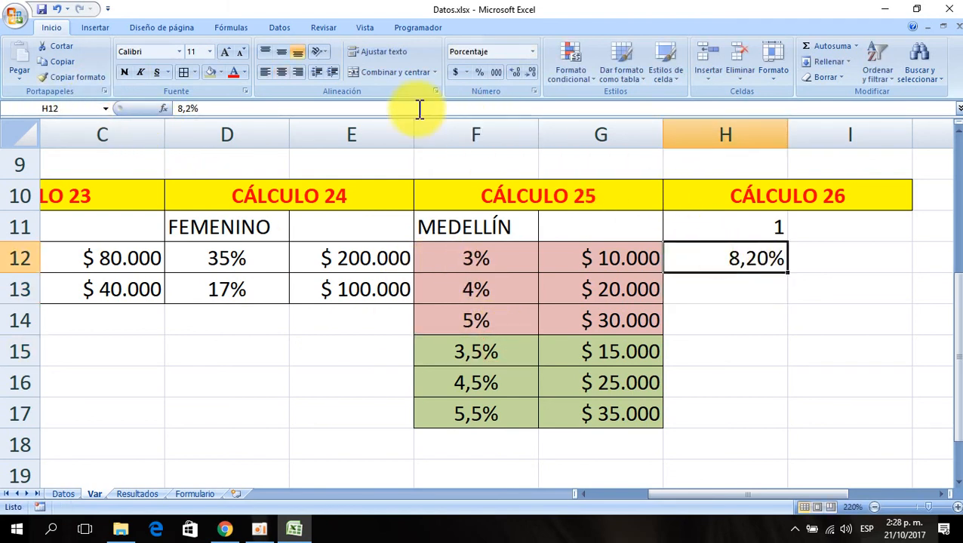
{"action": "left_click", "coordinate": [513, 75]}
{"action": "left_click", "coordinate": [532, 76]}
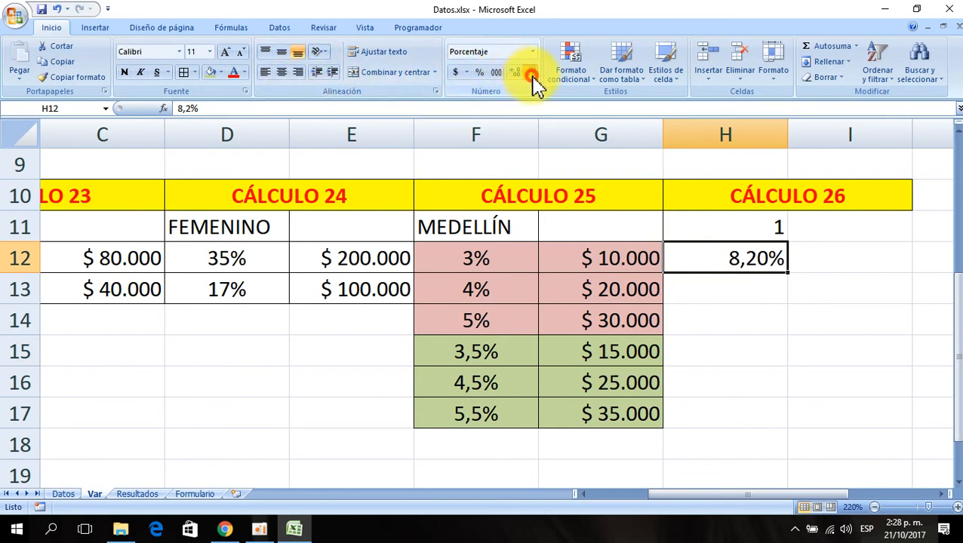
{"action": "left_click", "coordinate": [532, 75]}
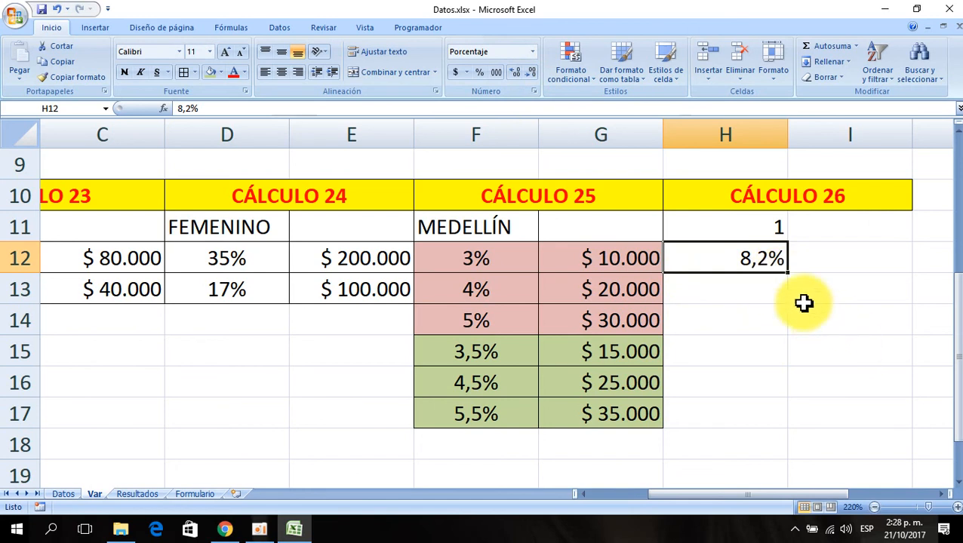
- Enter 16,40% in H13 and copy H12's number format onto it
{"action": "left_click", "coordinate": [749, 291]}
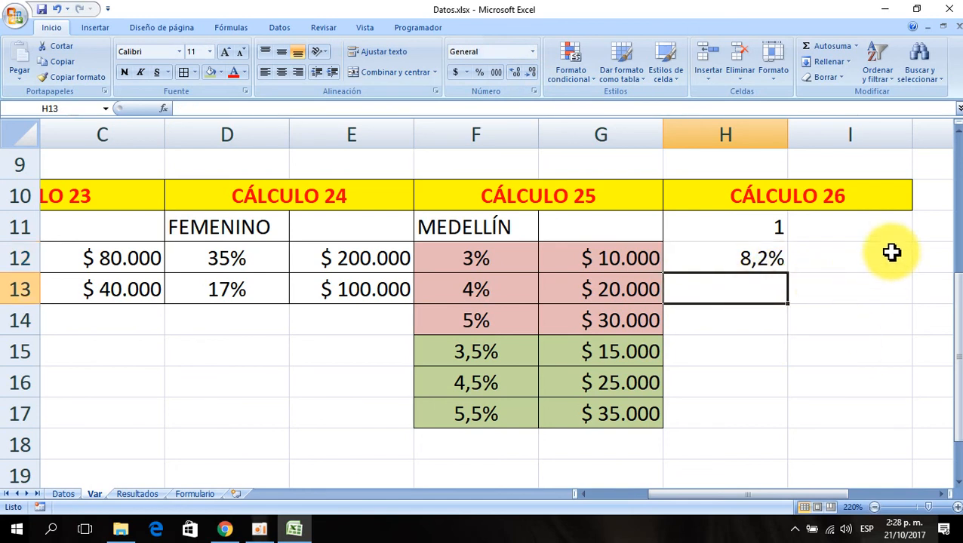
{"action": "type", "text": "16,4"}
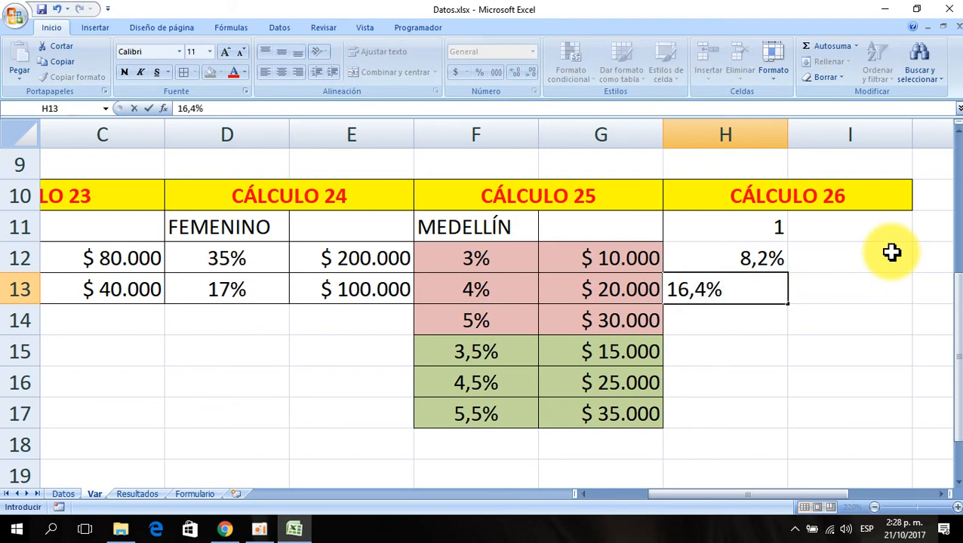
{"action": "type", "text": ",40%"}
{"action": "key", "text": "Return"}
{"action": "left_click", "coordinate": [768, 258]}
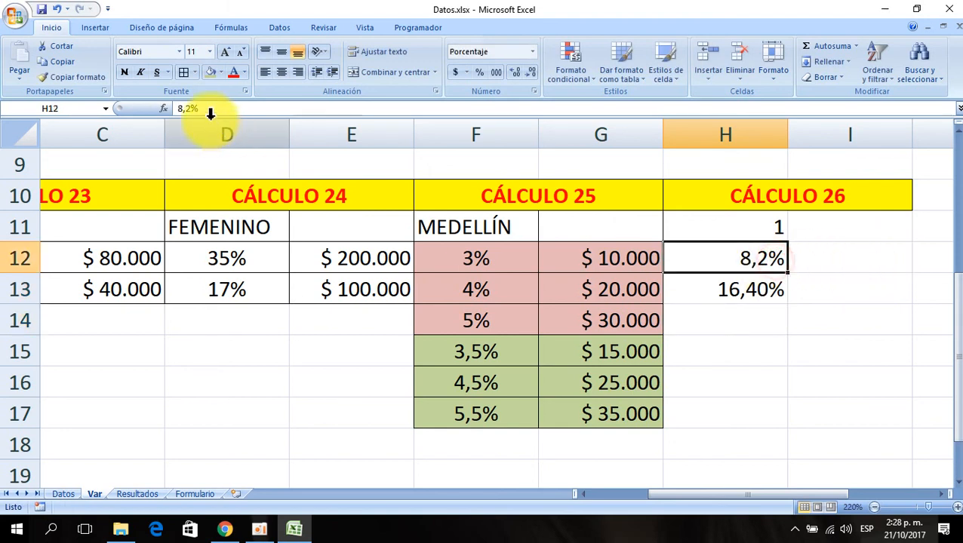
{"action": "left_click", "coordinate": [76, 77]}
{"action": "left_click", "coordinate": [716, 293]}
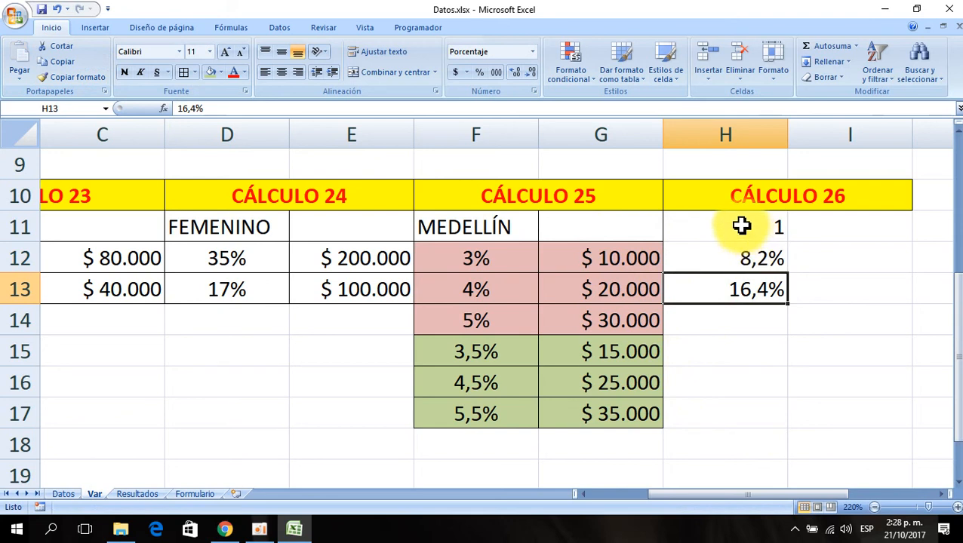
- Add borders to the CÁLCULO 26 parameter cells H11:H13
{"action": "left_click_drag", "start_coordinate": [742, 226], "coordinate": [757, 290]}
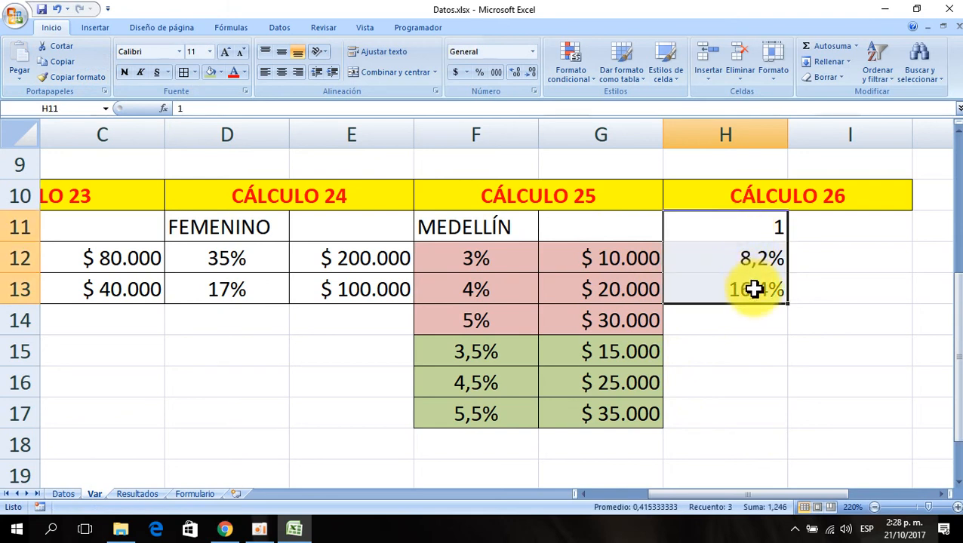
{"action": "left_click", "coordinate": [183, 73]}
{"action": "left_click", "coordinate": [731, 386]}
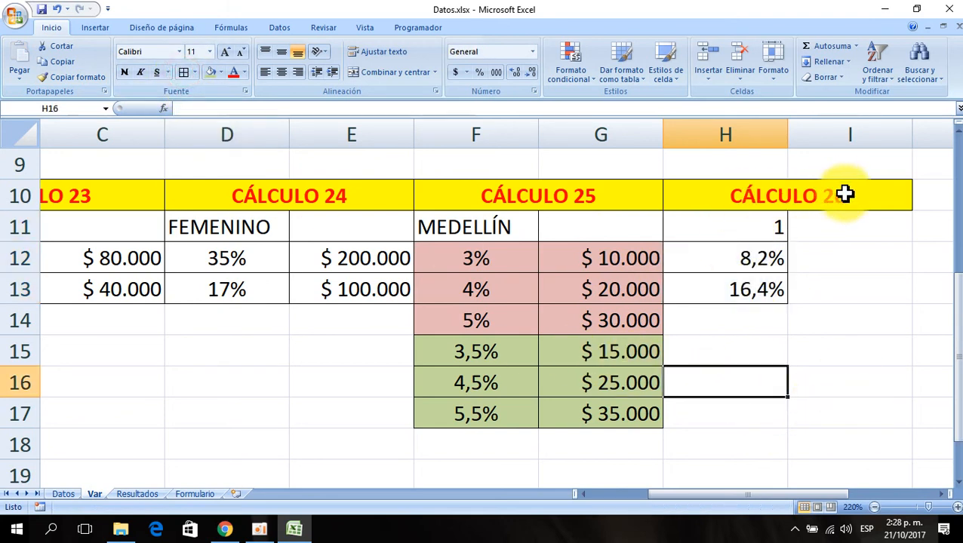
- Unmerge the CÁLCULO 26 heading so it occupies only cell H10
{"action": "left_click", "coordinate": [734, 194]}
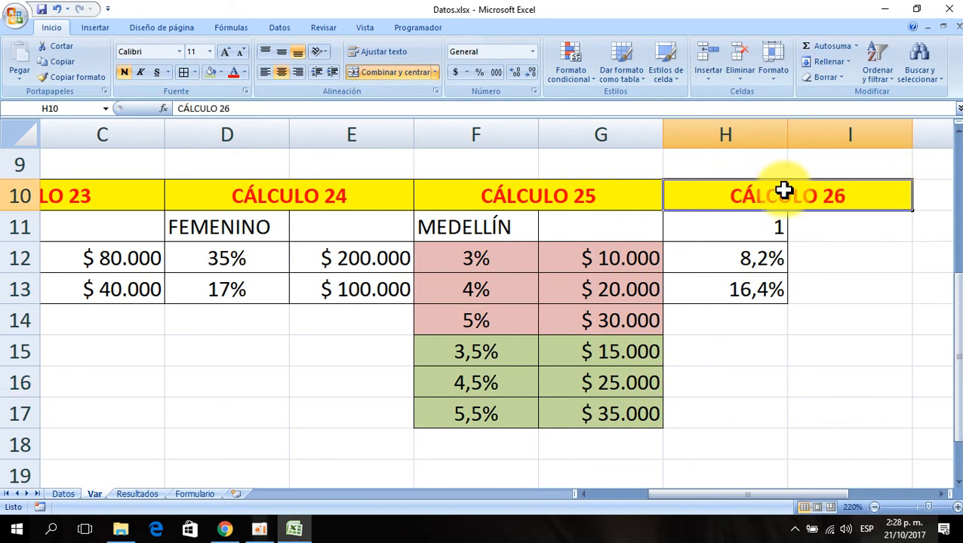
{"action": "left_click", "coordinate": [382, 74]}
{"action": "left_click", "coordinate": [761, 293]}
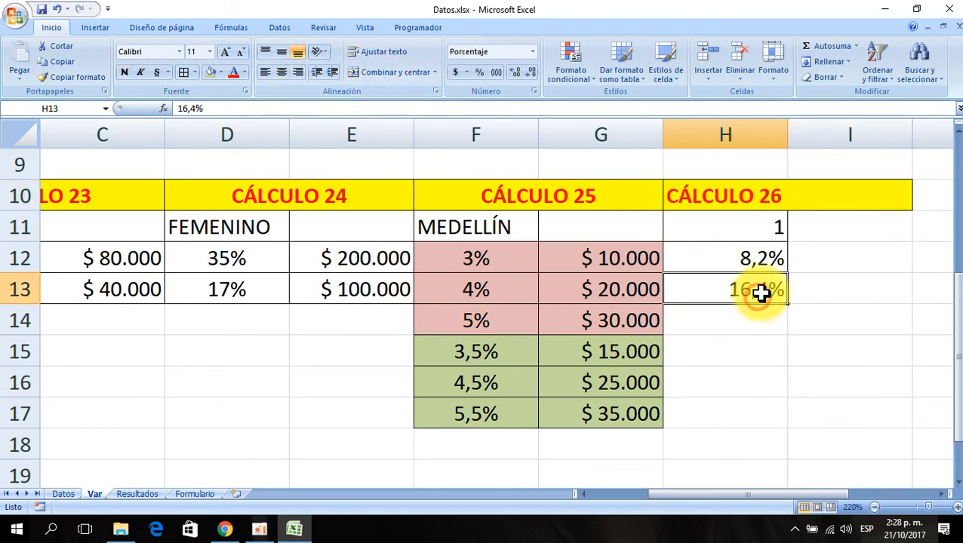
{"action": "left_click_drag", "start_coordinate": [737, 191], "coordinate": [732, 285]}
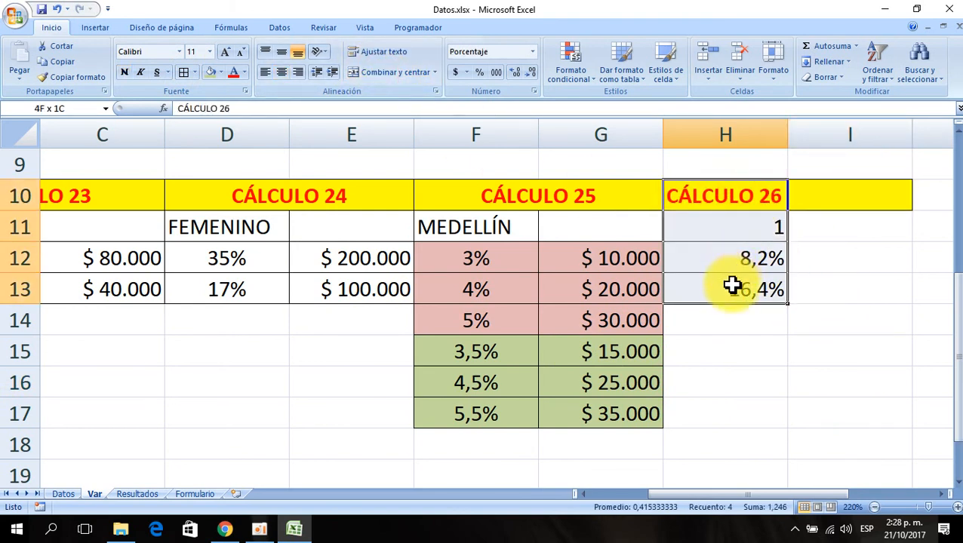
{"action": "left_click", "coordinate": [836, 408]}
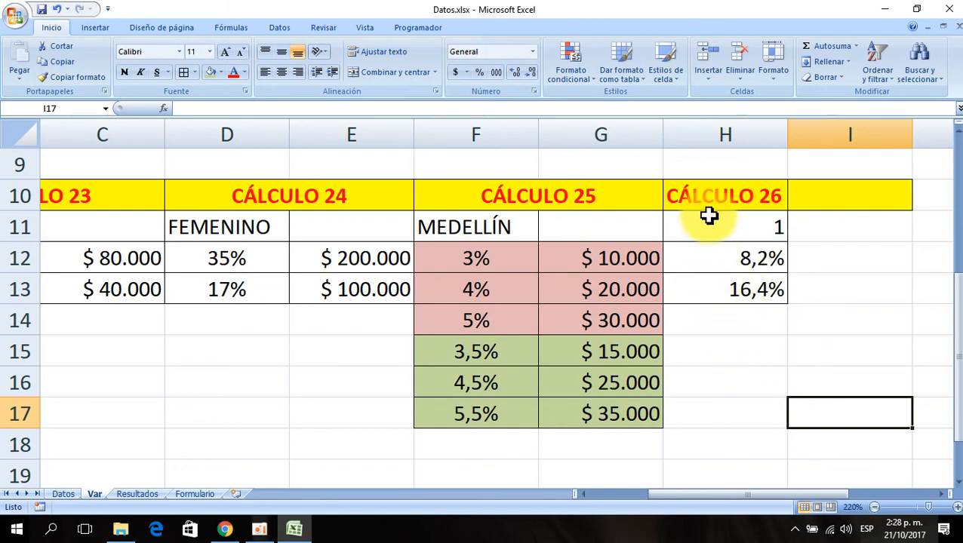
- Copy the currency format from AH2 to AI2 on the Datos sheet
{"action": "left_click", "coordinate": [63, 494]}
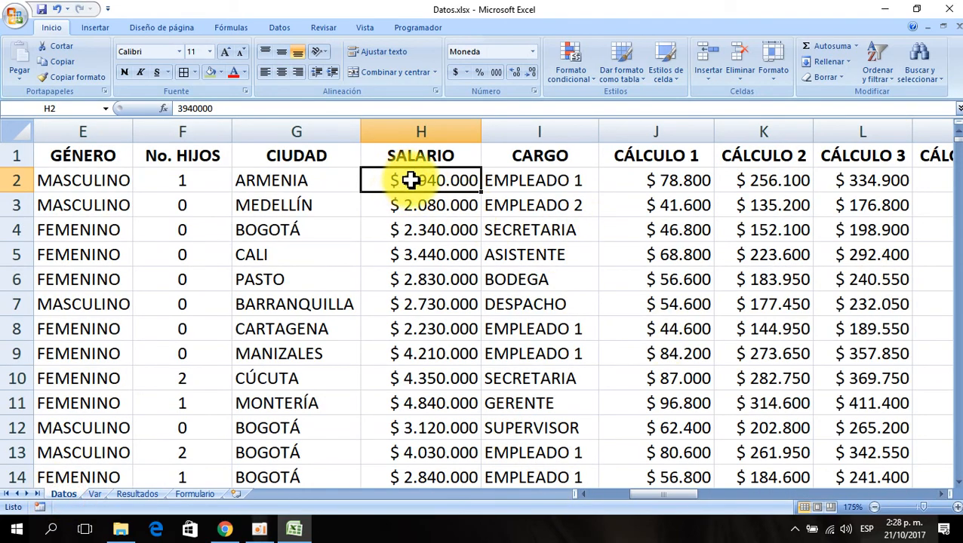
{"action": "key", "text": "ctrl+Right"}
{"action": "key", "text": "Right"}
{"action": "key", "text": "Right"}
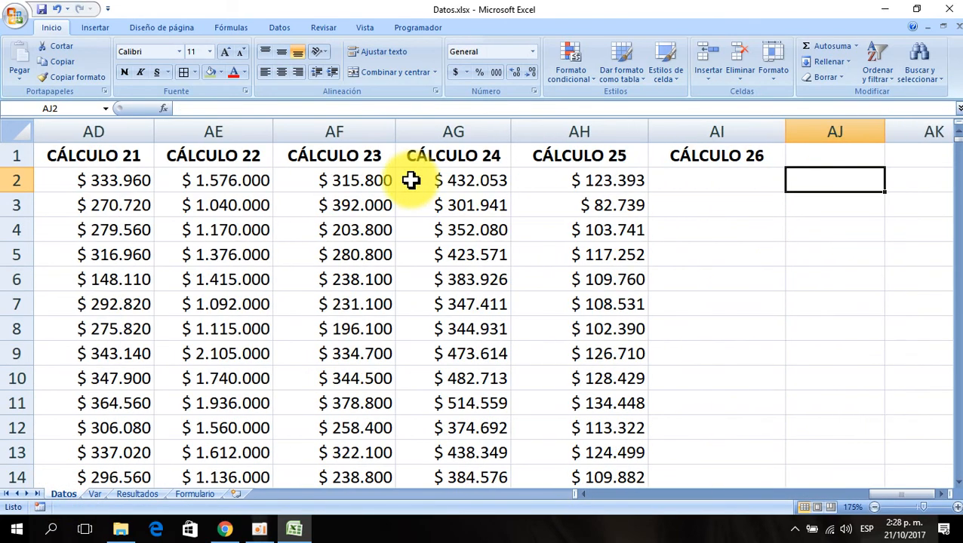
{"action": "key", "text": "Left"}
{"action": "left_click", "coordinate": [489, 185]}
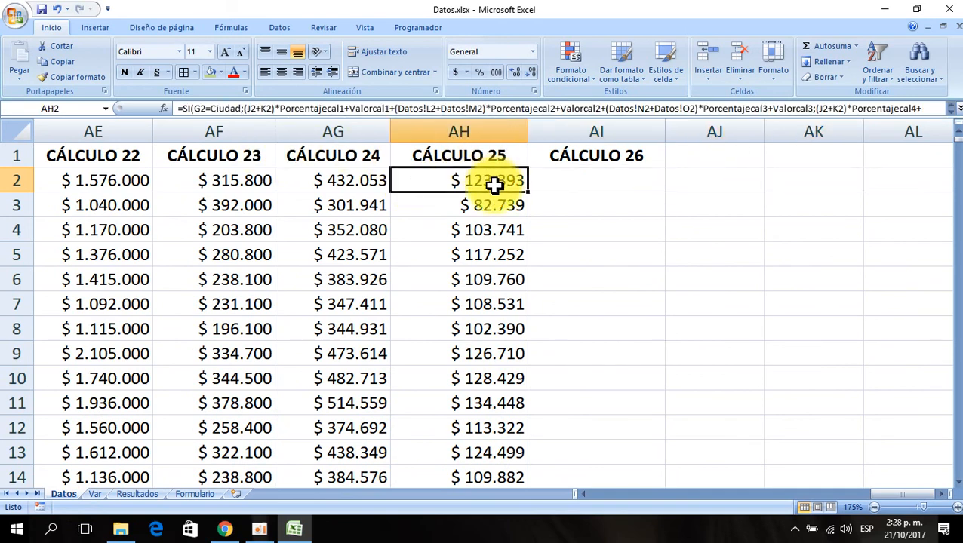
{"action": "left_click", "coordinate": [75, 77]}
{"action": "left_click", "coordinate": [588, 172]}
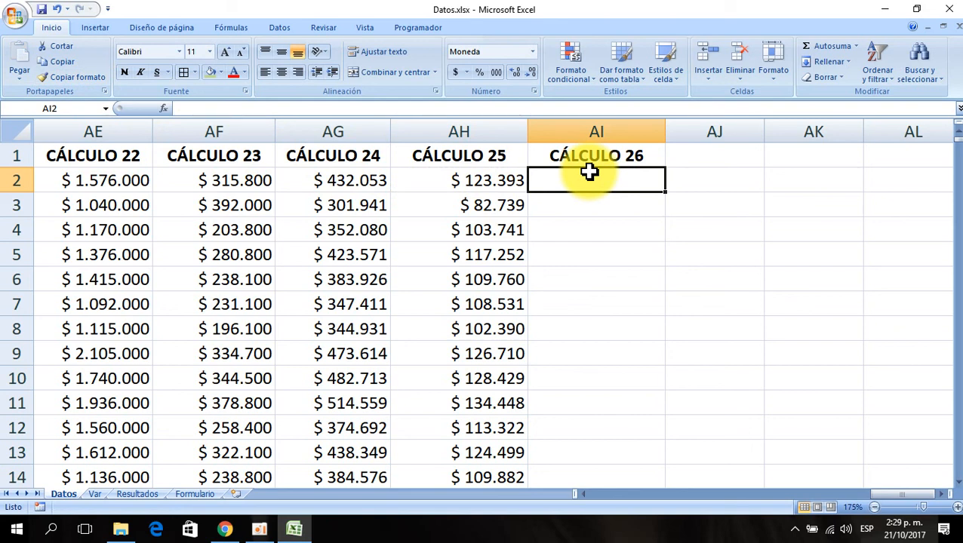
- Start an SI function in cell AI2 under the CÁLCULO 26 heading on the Datos sheet
{"action": "left_click", "coordinate": [164, 108]}
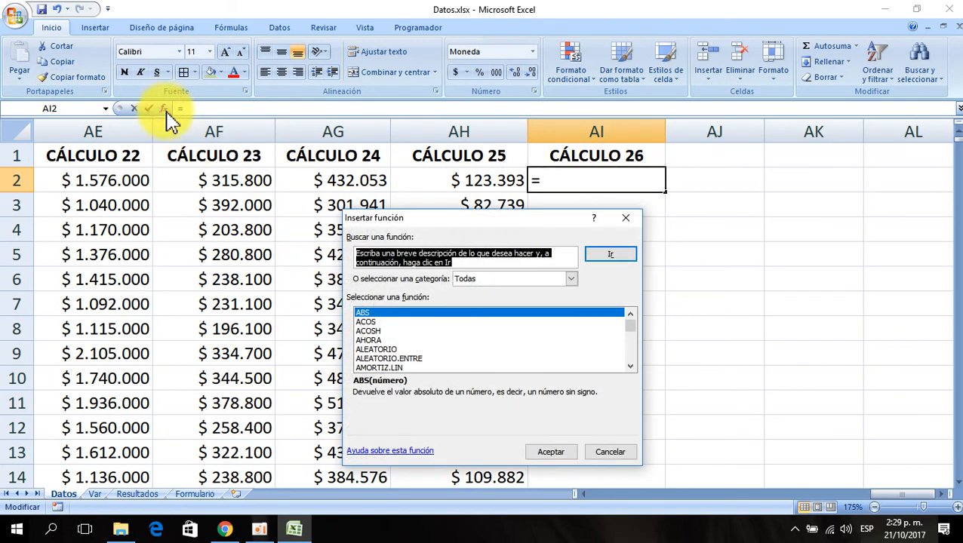
{"action": "left_click", "coordinate": [393, 322]}
{"action": "left_click", "coordinate": [393, 314]}
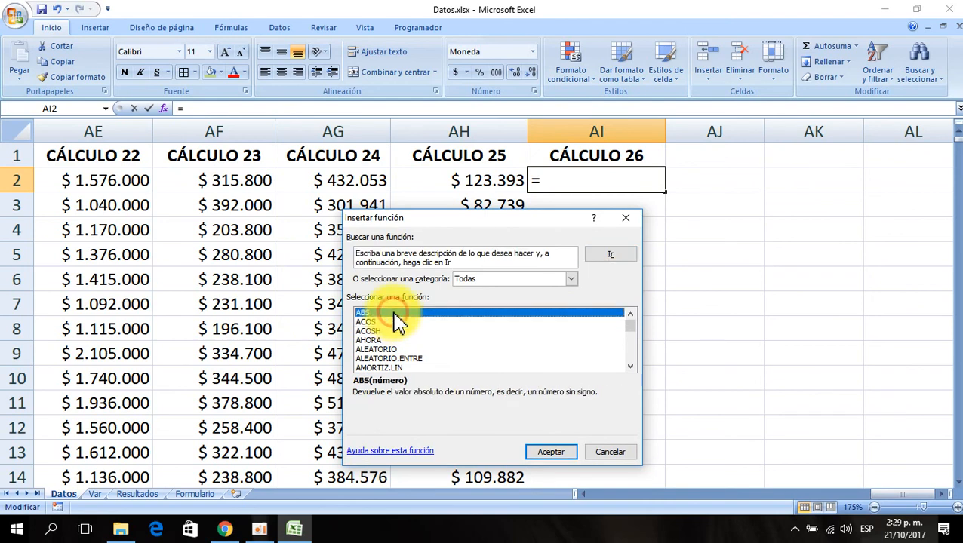
{"action": "key", "text": "s"}
{"action": "key", "text": "i"}
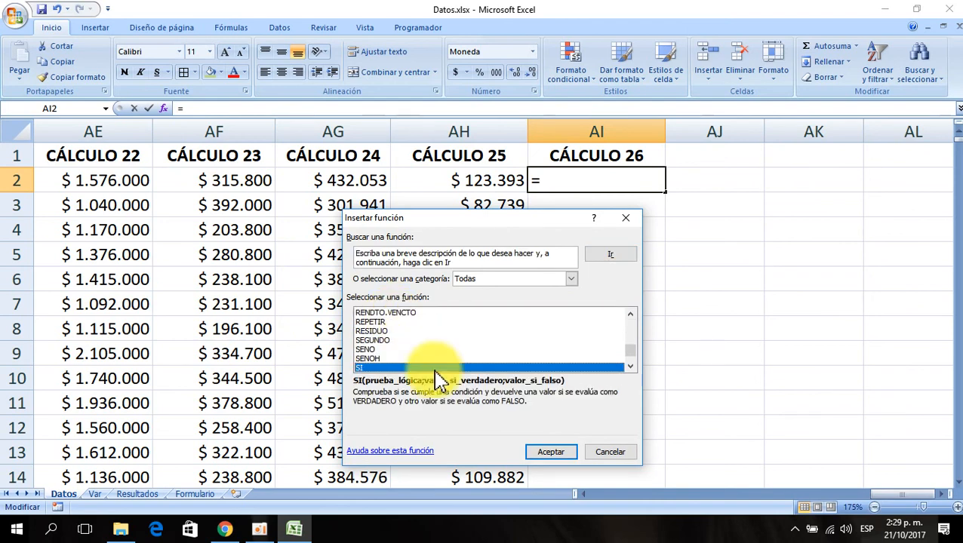
{"action": "left_click", "coordinate": [555, 451]}
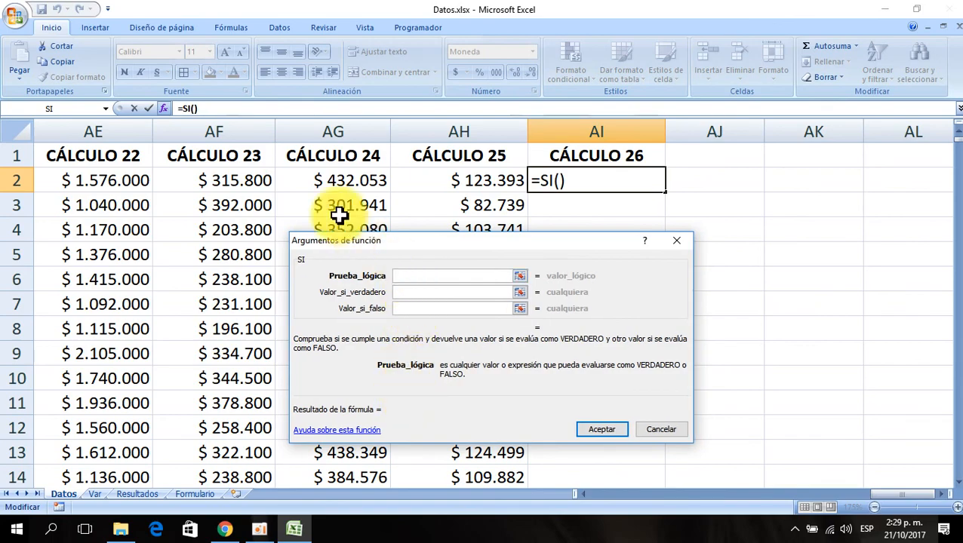
- Point the SI logical test at cell F2, the No. HIJOS value of the first row
{"action": "left_click", "coordinate": [306, 180]}
{"action": "key", "text": "Left"}
{"action": "key", "text": "Left"}
{"action": "key", "text": "Left"}
{"action": "key", "text": "Left"}
{"action": "key", "text": "Left"}
{"action": "key", "text": "Left"}
{"action": "key", "text": "Left"}
{"action": "key", "text": "Left"}
{"action": "key", "text": "Left"}
{"action": "key", "text": "Left"}
{"action": "key", "text": "Left"}
{"action": "key", "text": "Left"}
{"action": "key", "text": "Left"}
{"action": "key", "text": "Left"}
{"action": "key", "text": "Left"}
{"action": "key", "text": "Left"}
{"action": "key", "text": "Left"}
{"action": "key", "text": "Left"}
{"action": "key", "text": "Left"}
{"action": "key", "text": "Left"}
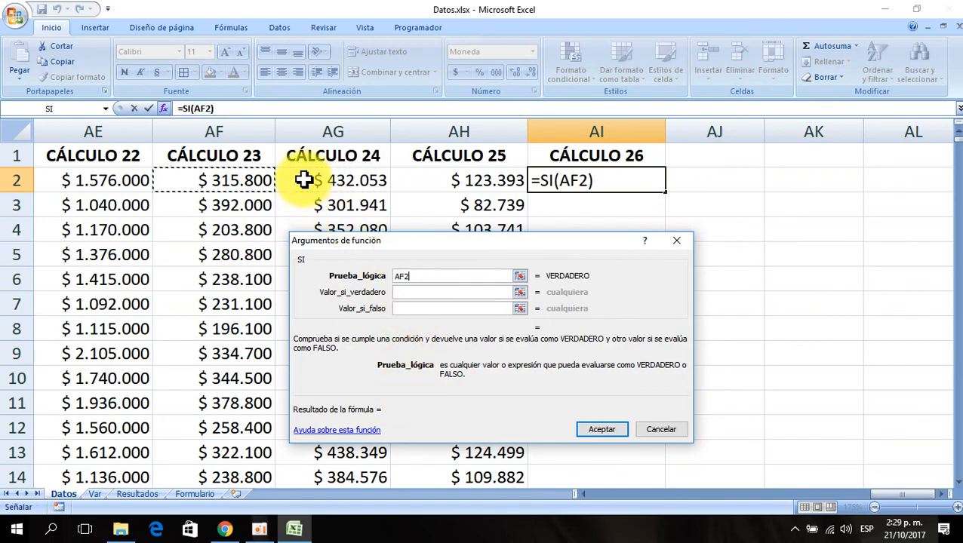
{"action": "key", "text": "Right"}
{"action": "key", "text": "Right"}
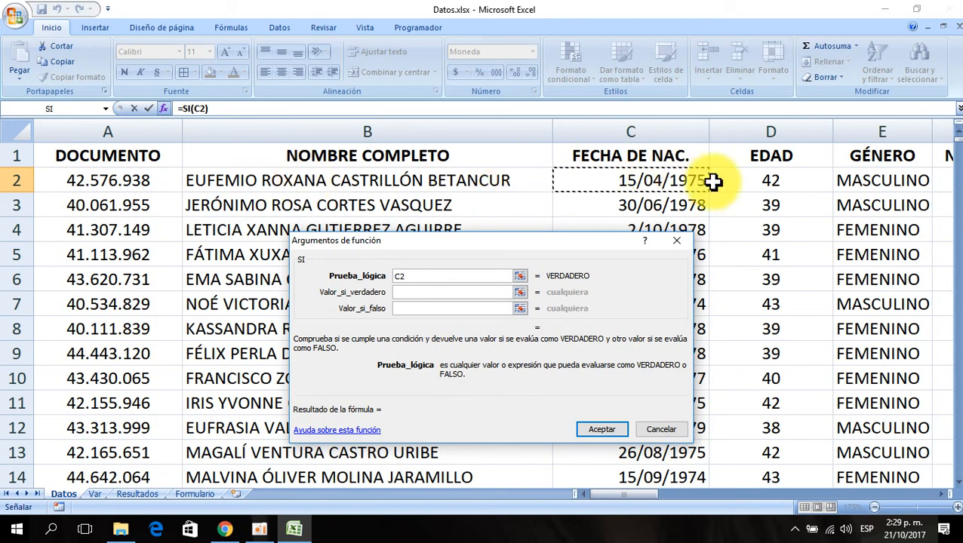
{"action": "key", "text": "Right"}
{"action": "key", "text": "Right"}
{"action": "key", "text": "Right"}
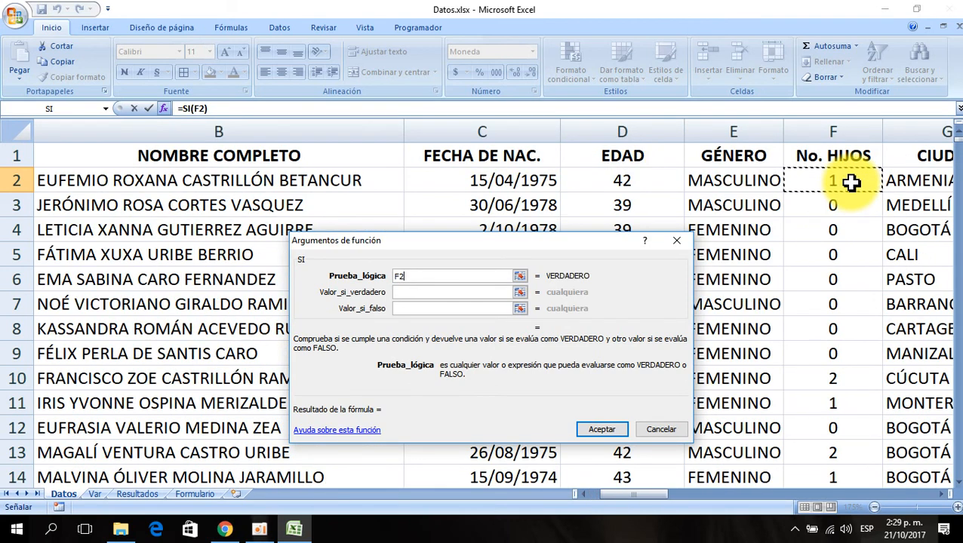
- Complete the logical test as F2<=Var!$H$11, fixing the Var sheet reference as absolute
{"action": "type", "text": "<="}
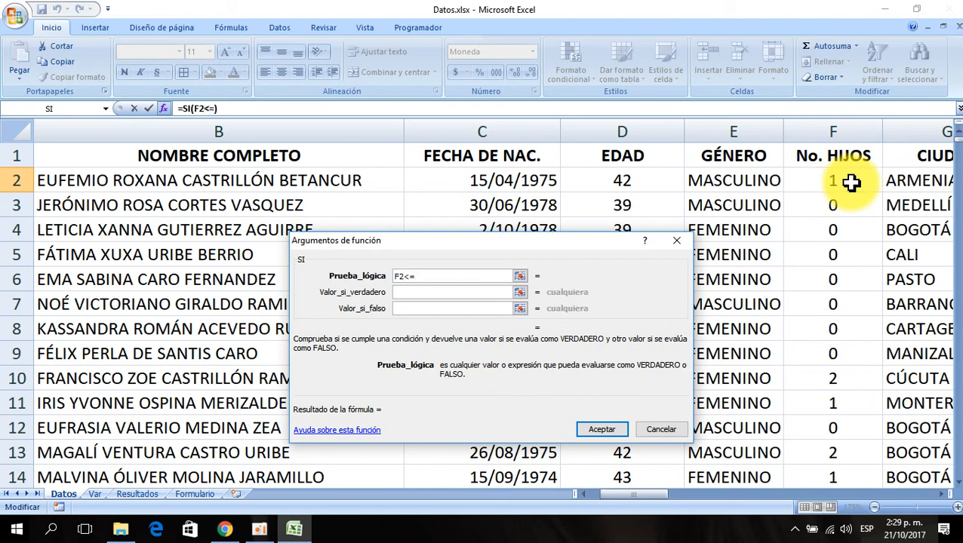
{"action": "left_click", "coordinate": [96, 494]}
{"action": "left_click_drag", "start_coordinate": [355, 243], "coordinate": [279, 233]}
{"action": "left_click", "coordinate": [750, 224]}
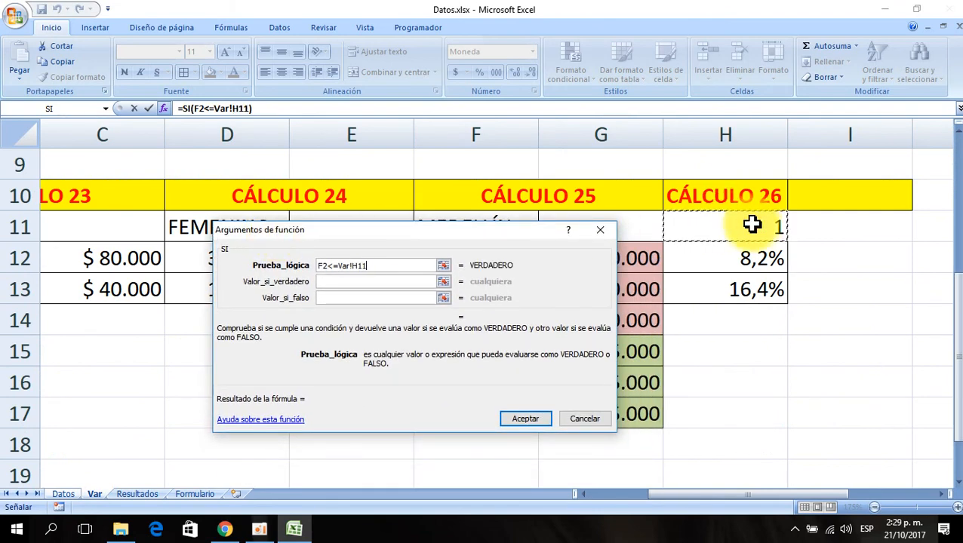
{"action": "key", "text": "F4"}
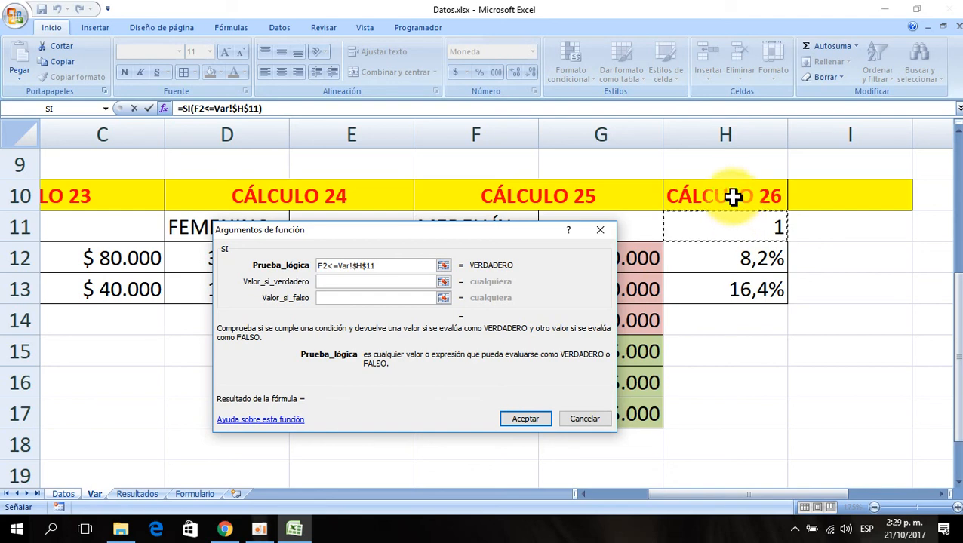
- Nest a PRODUCTO function inside the SI value-if-true argument
{"action": "left_click", "coordinate": [332, 283]}
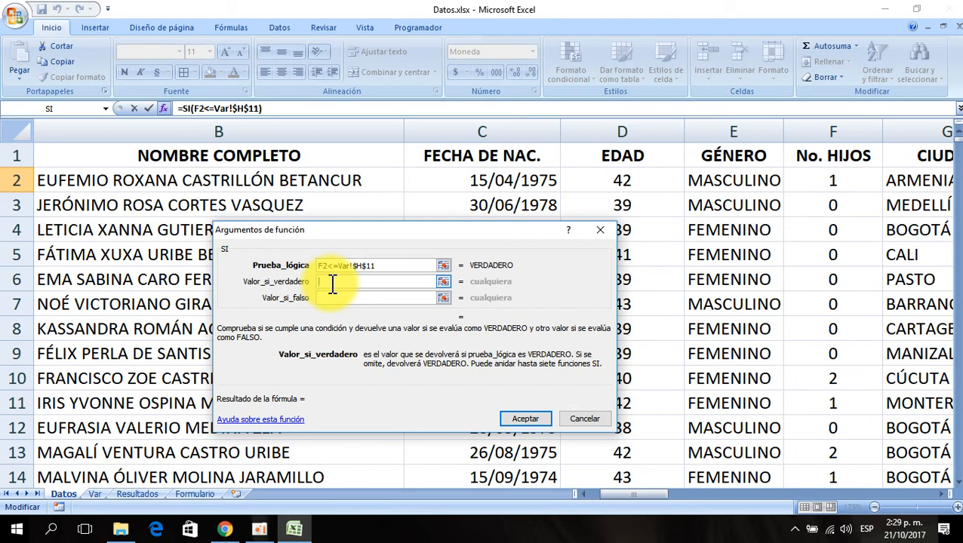
{"action": "left_click", "coordinate": [106, 110]}
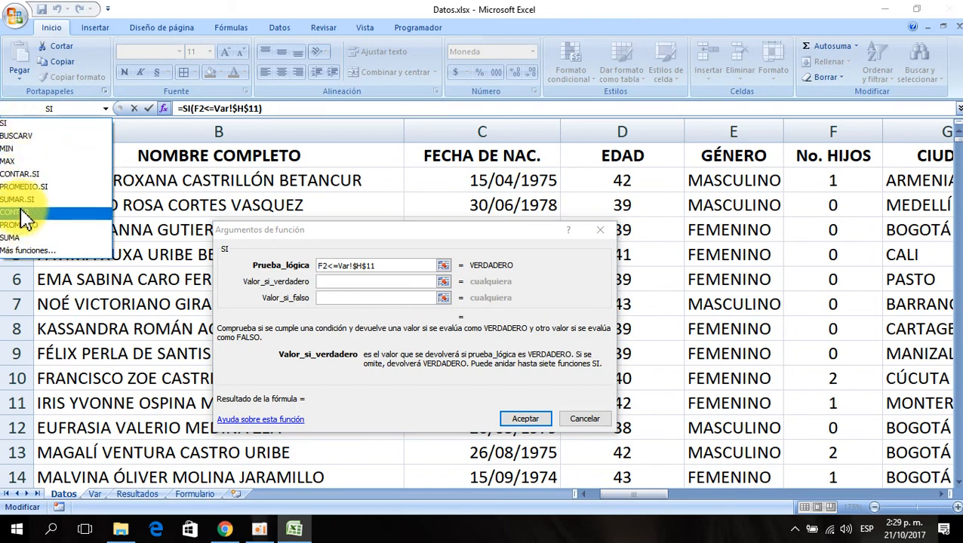
{"action": "left_click", "coordinate": [30, 252]}
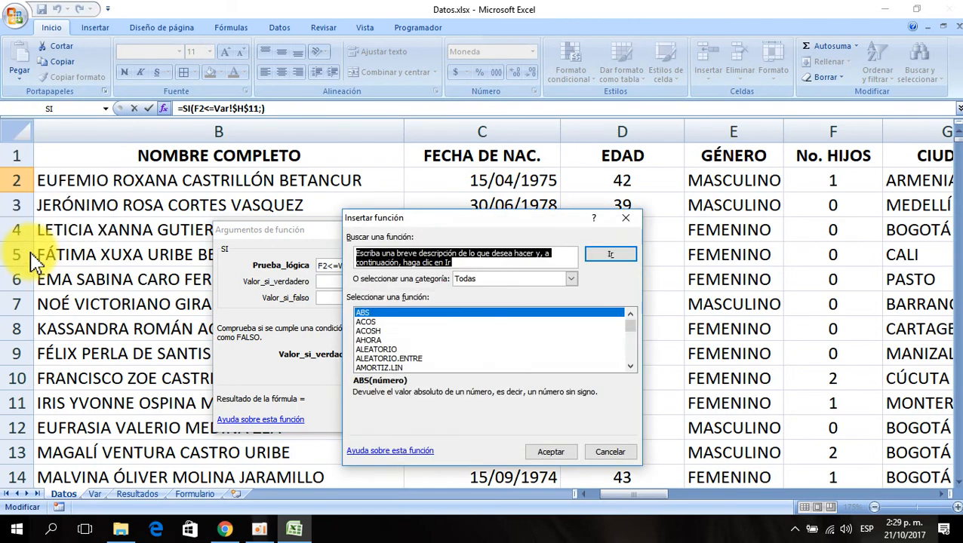
{"action": "left_click", "coordinate": [382, 316]}
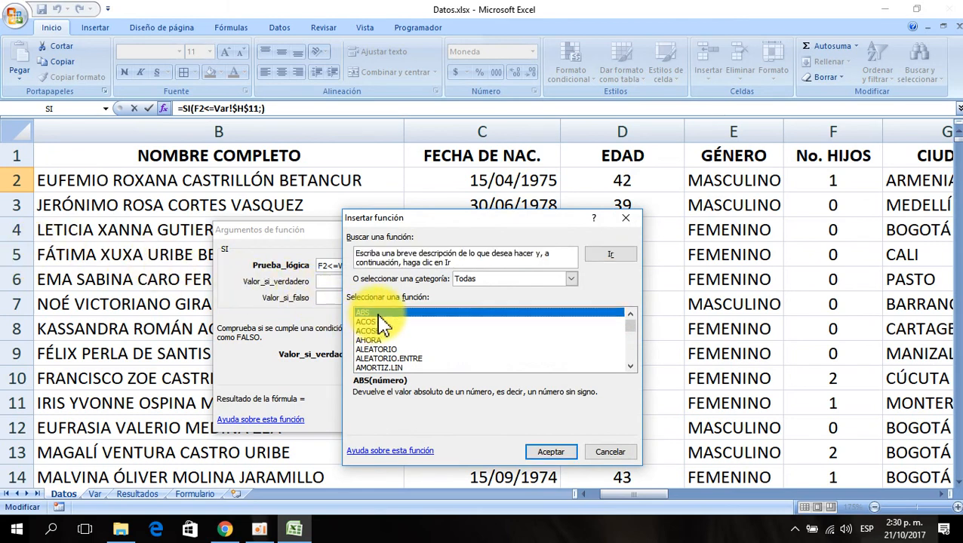
{"action": "type", "text": "prob"}
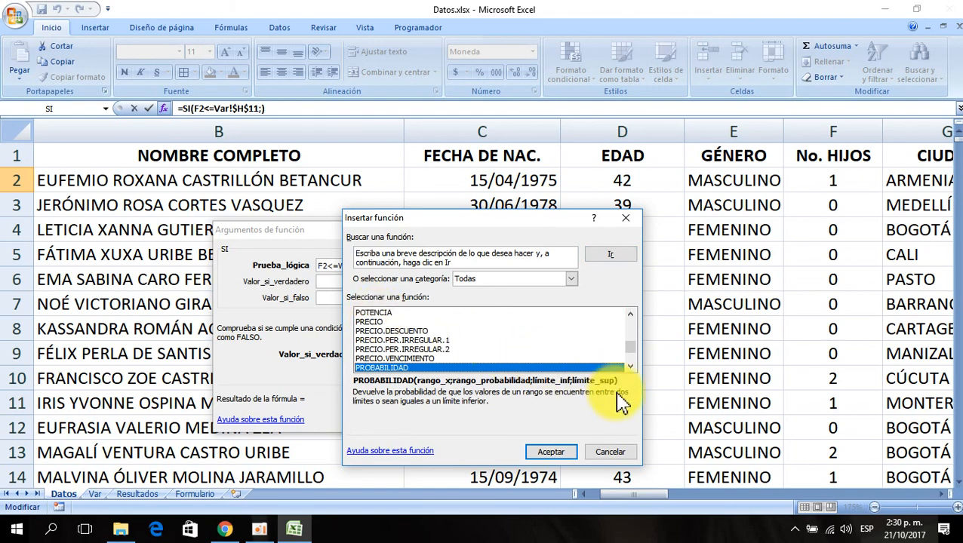
{"action": "left_click", "coordinate": [631, 367]}
{"action": "left_click", "coordinate": [631, 367]}
{"action": "left_click", "coordinate": [631, 367]}
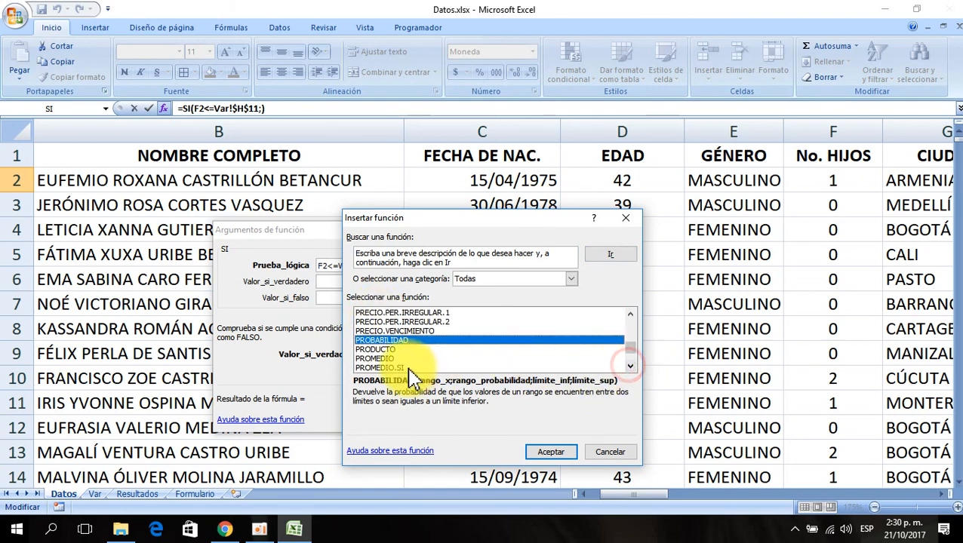
{"action": "left_click", "coordinate": [405, 351]}
{"action": "left_click", "coordinate": [543, 453]}
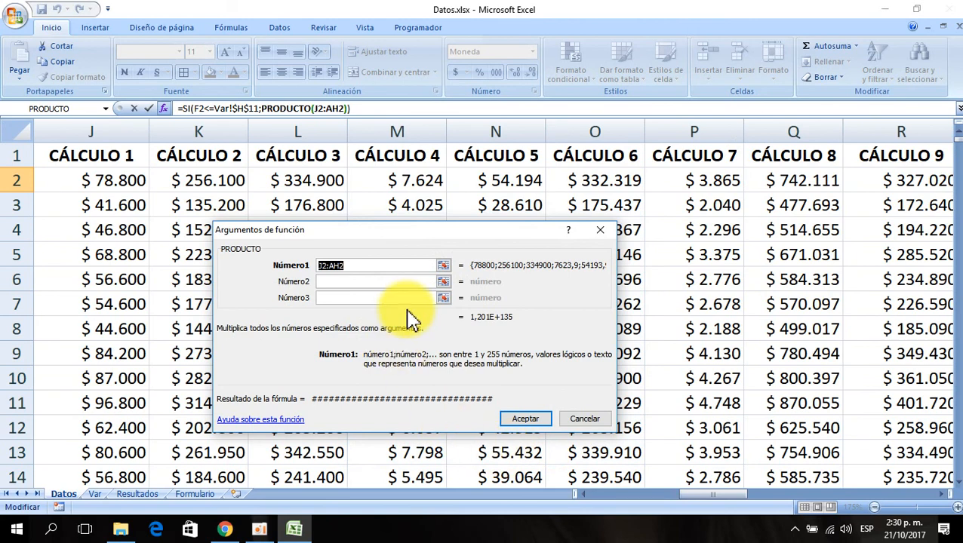
- Set the PRODUCTO factors to salary H2 and the Var!$H$12 percentage
{"action": "key", "text": "Delete"}
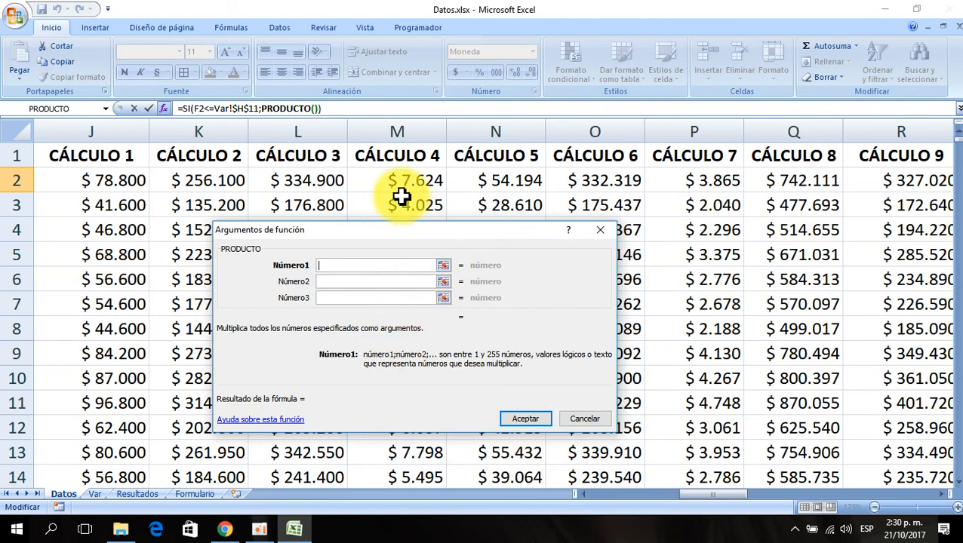
{"action": "left_click", "coordinate": [586, 496]}
{"action": "left_click", "coordinate": [587, 495]}
{"action": "left_click", "coordinate": [587, 495]}
{"action": "left_click", "coordinate": [586, 495]}
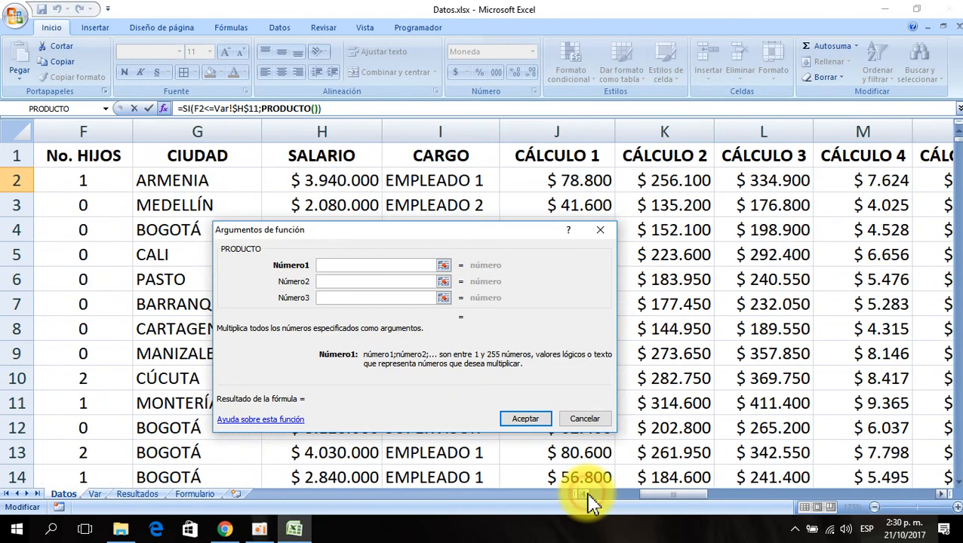
{"action": "left_click", "coordinate": [318, 181]}
{"action": "left_click", "coordinate": [339, 280]}
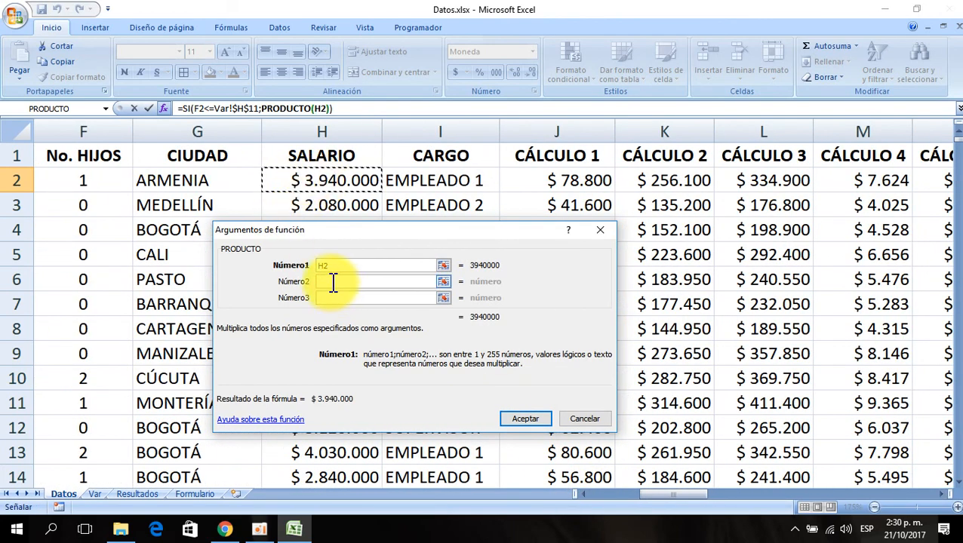
{"action": "left_click_drag", "start_coordinate": [348, 231], "coordinate": [484, 140]}
{"action": "left_click", "coordinate": [95, 494]}
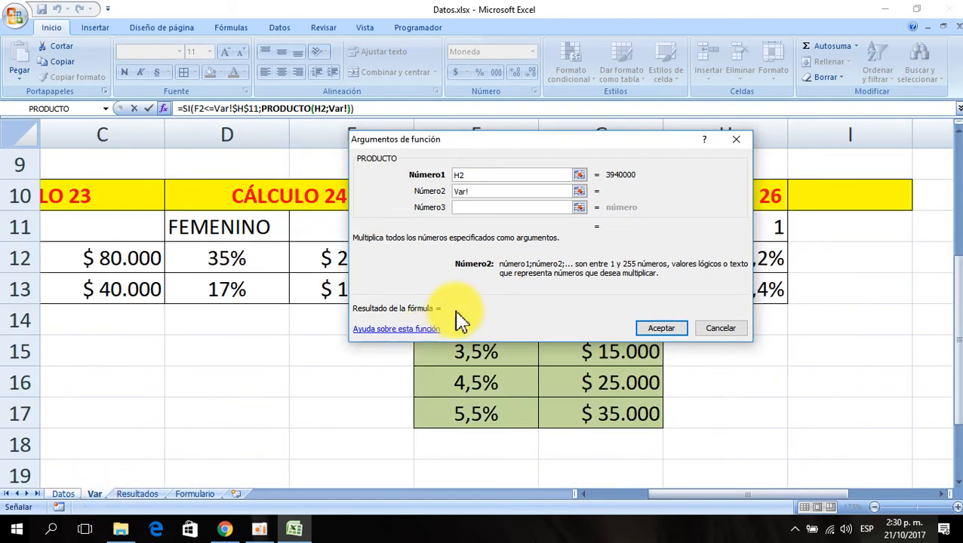
{"action": "left_click_drag", "start_coordinate": [459, 320], "coordinate": [321, 276]}
{"action": "left_click", "coordinate": [726, 255]}
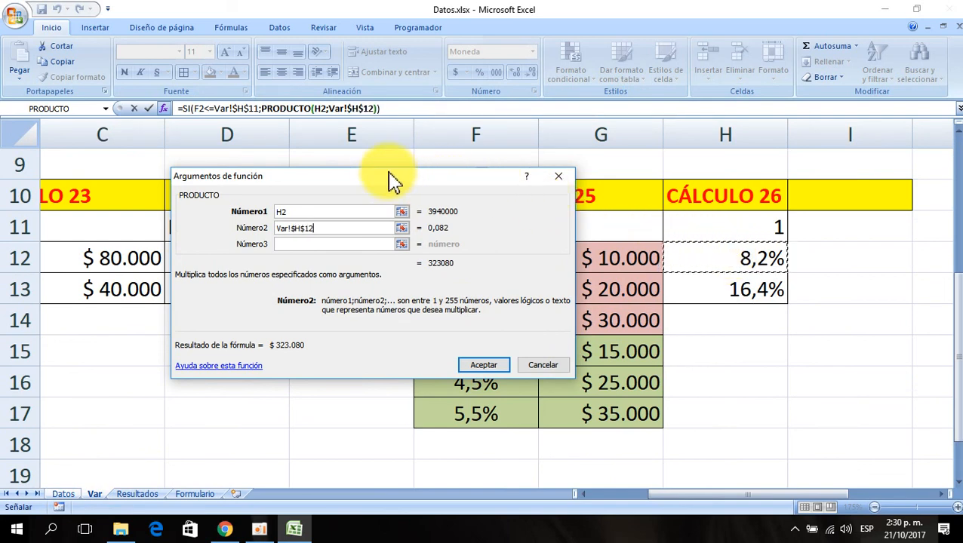
{"action": "left_click_drag", "start_coordinate": [392, 179], "coordinate": [641, 312]}
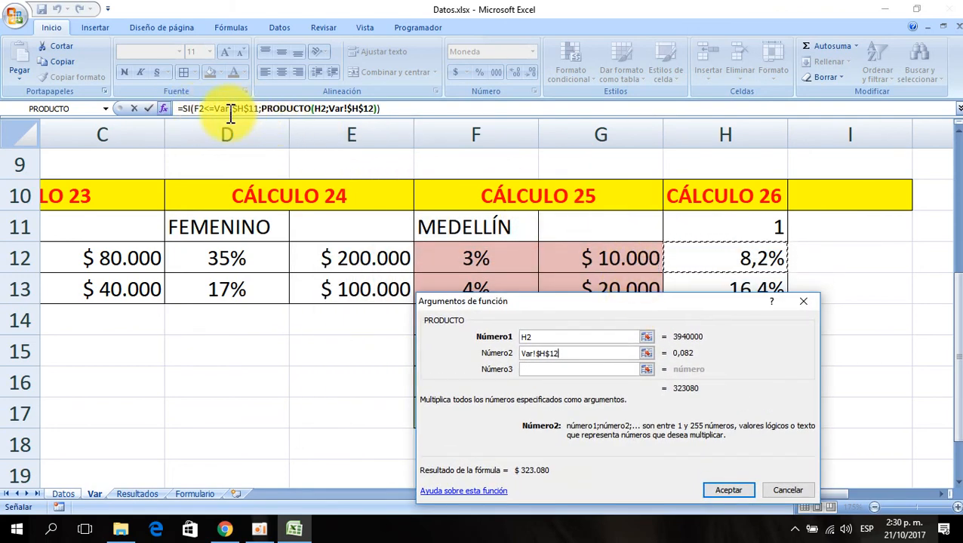
- Nest a second PRODUCTO in the SI value-if-false argument with salary H2 as its first factor
{"action": "left_click", "coordinate": [189, 108]}
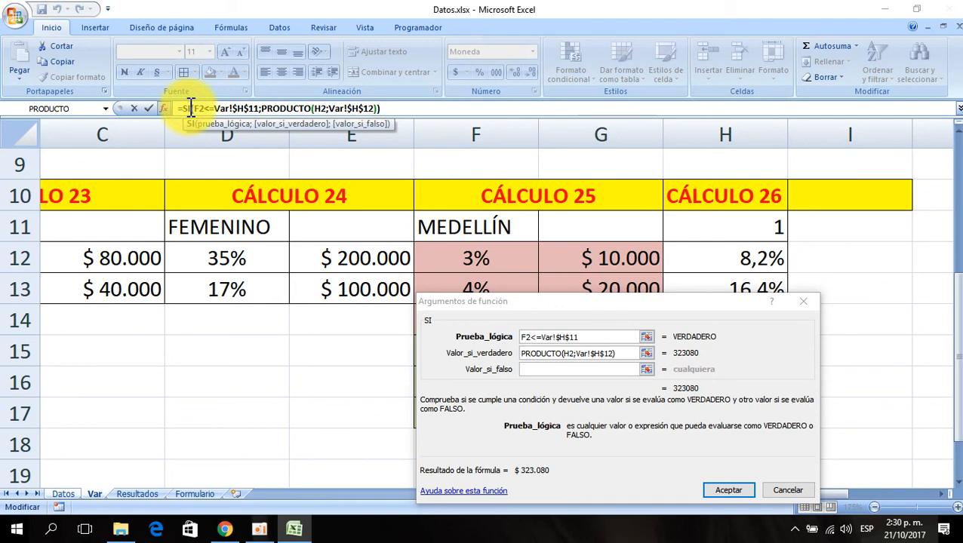
{"action": "left_click", "coordinate": [537, 369]}
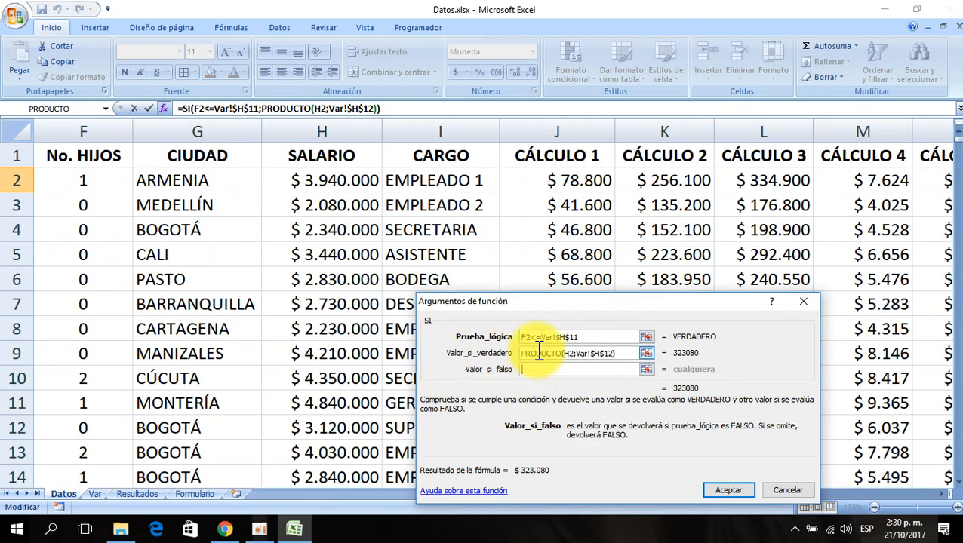
{"action": "left_click", "coordinate": [107, 109]}
{"action": "left_click", "coordinate": [52, 123]}
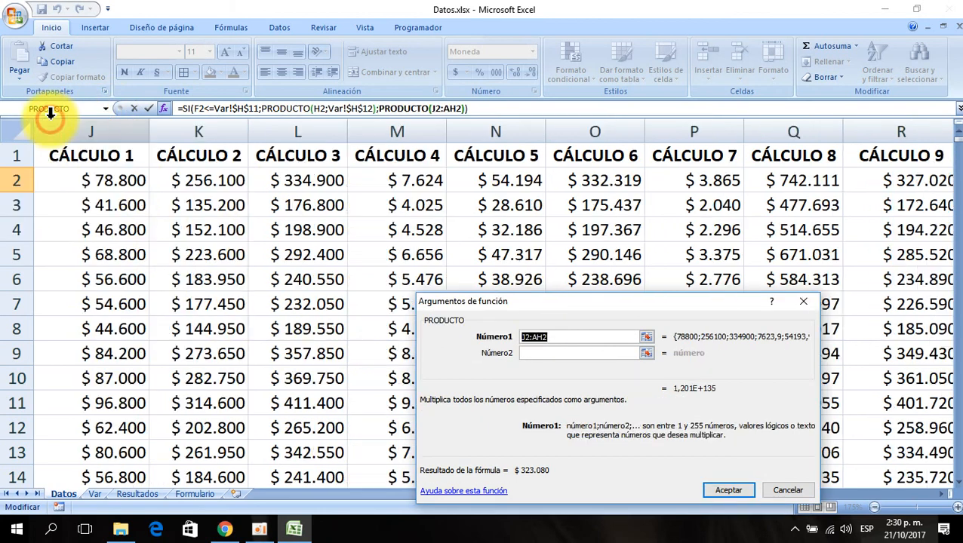
{"action": "key", "text": "BackSpace"}
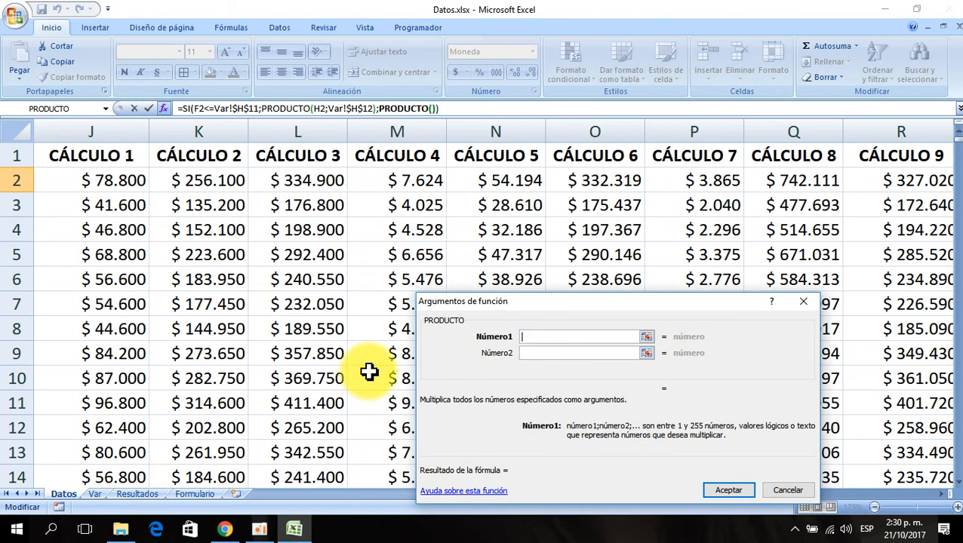
{"action": "left_click", "coordinate": [120, 180]}
{"action": "left_click_drag", "start_coordinate": [580, 477], "coordinate": [573, 436]}
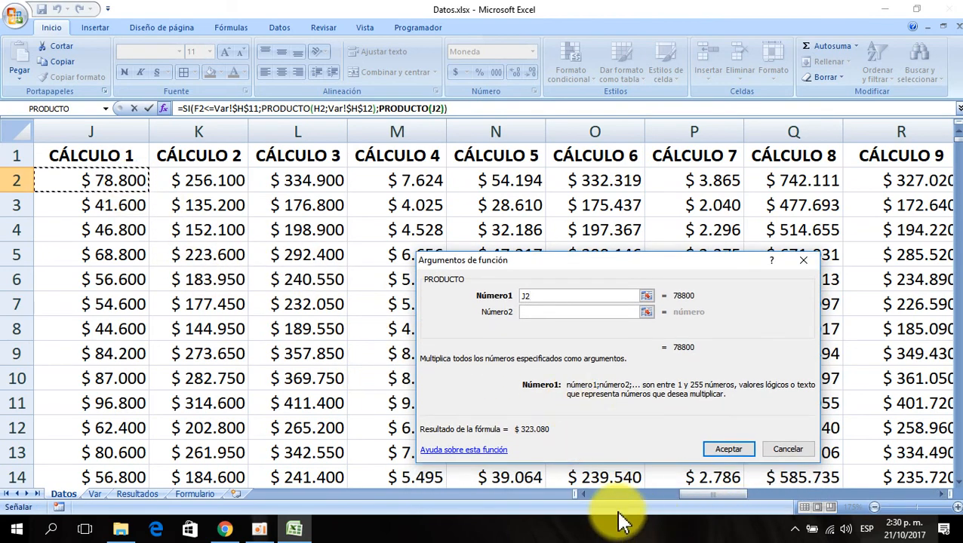
{"action": "left_click", "coordinate": [587, 498]}
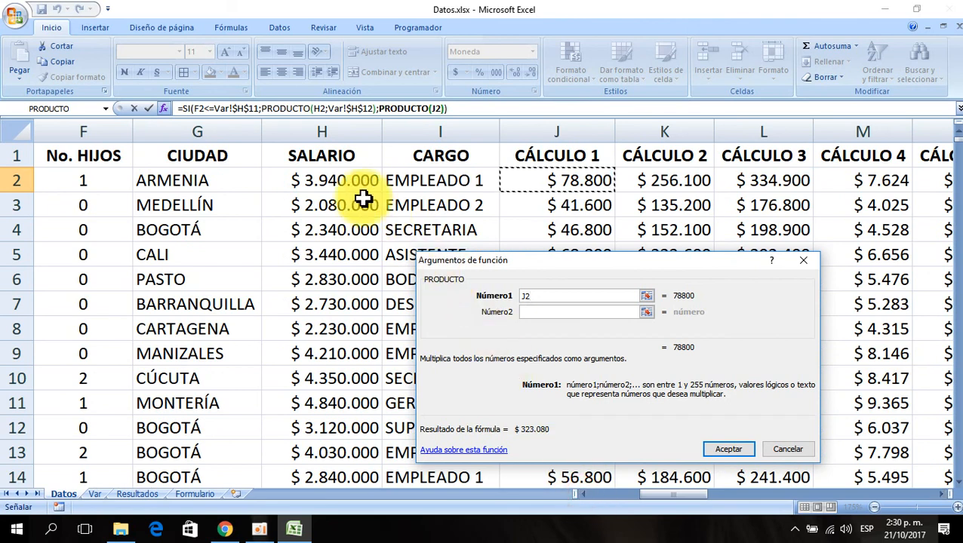
{"action": "left_click", "coordinate": [358, 185]}
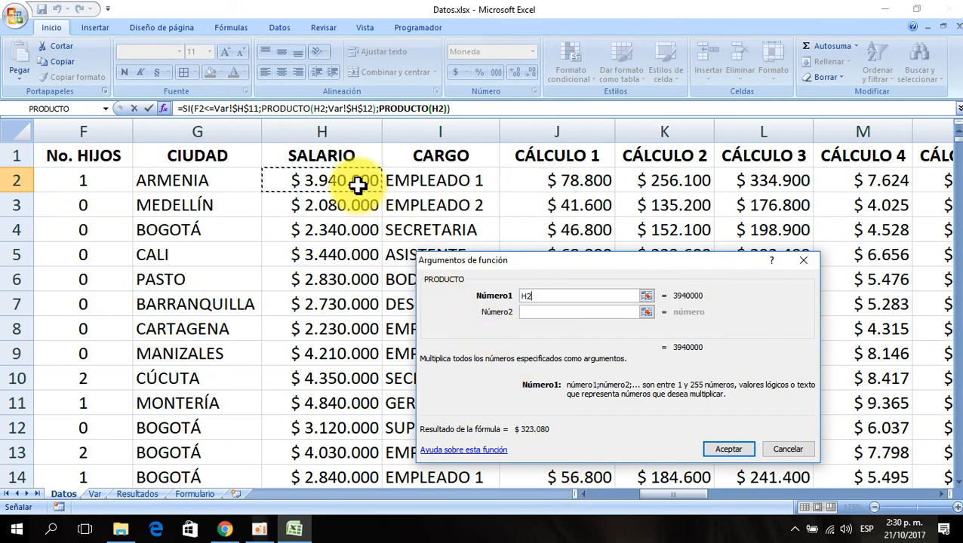
{"action": "left_click", "coordinate": [531, 313]}
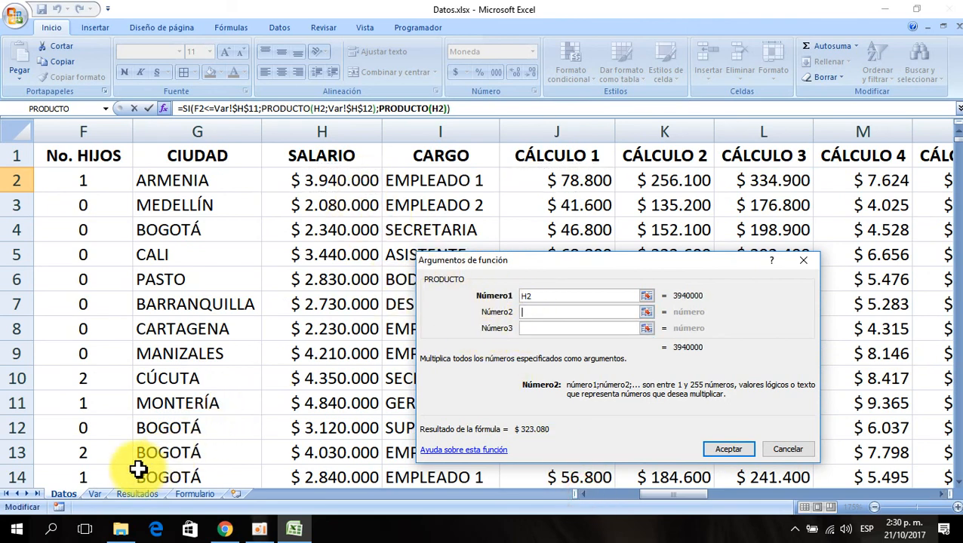
- Set the second PRODUCTO factor to the Var!$H$13 percentage
{"action": "left_click", "coordinate": [94, 495]}
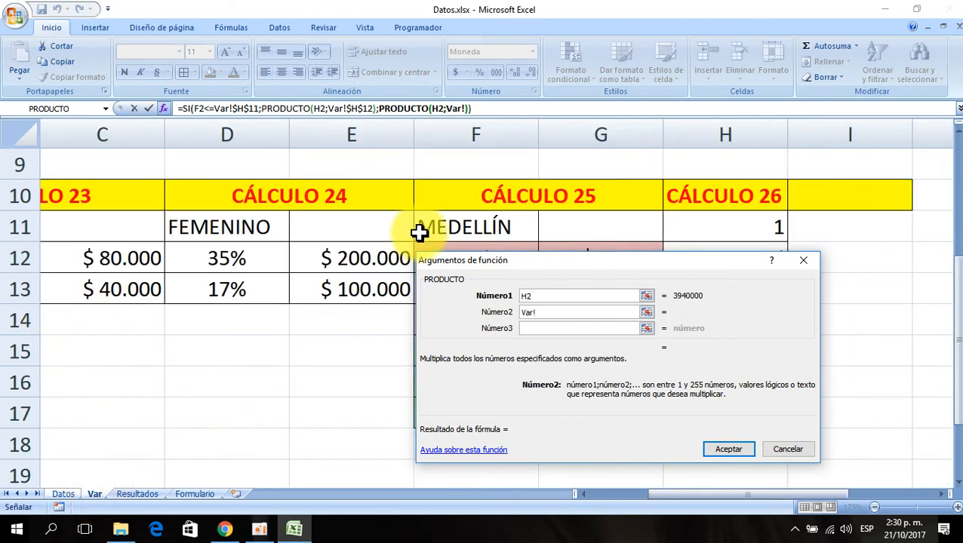
{"action": "left_click_drag", "start_coordinate": [464, 267], "coordinate": [328, 349]}
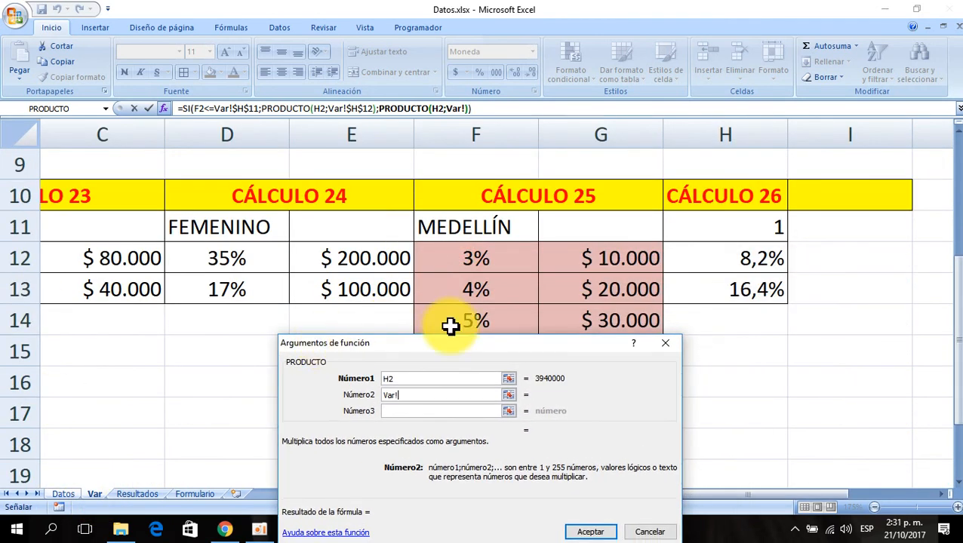
{"action": "left_click", "coordinate": [737, 294]}
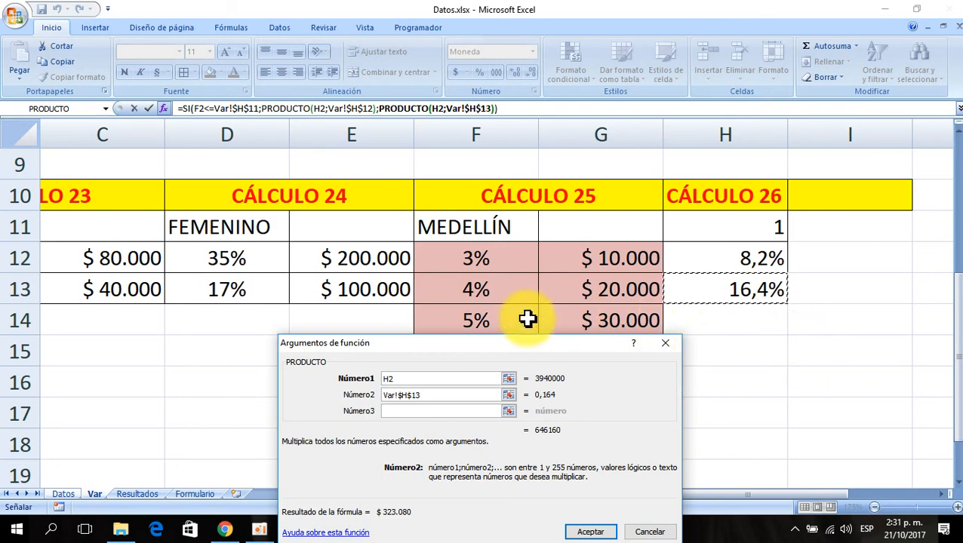
{"action": "left_click_drag", "start_coordinate": [481, 351], "coordinate": [591, 243]}
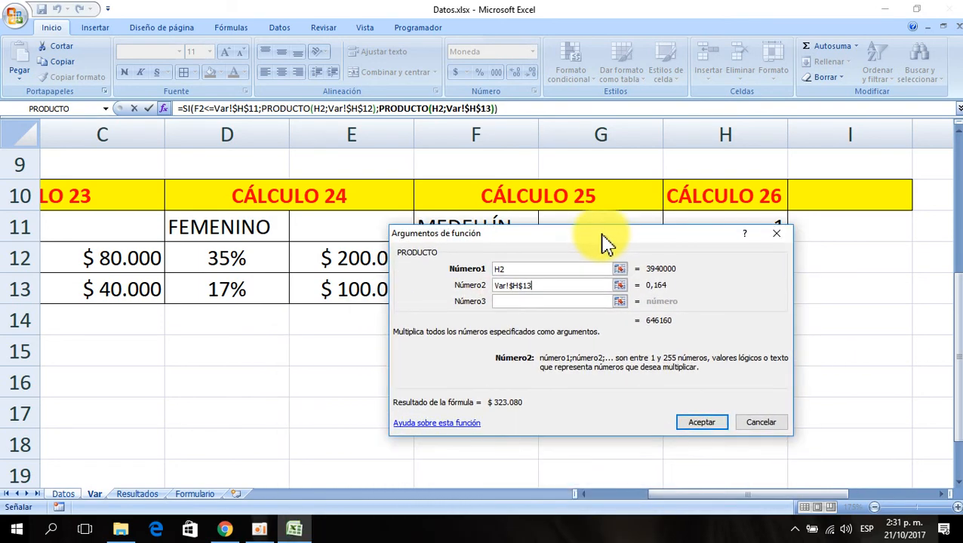
- Confirm the CÁLCULO 26 formula in AI2 and fill it down the whole column
{"action": "left_click", "coordinate": [186, 108]}
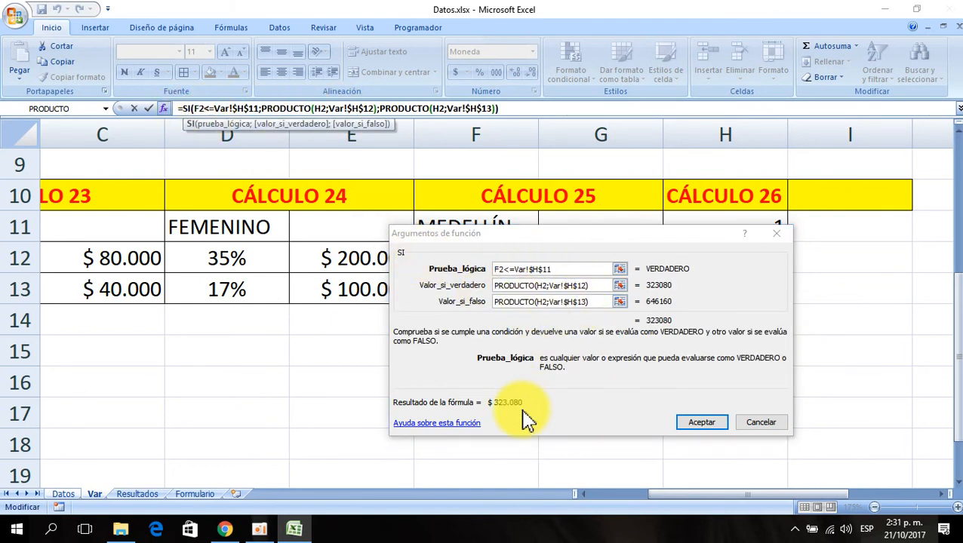
{"action": "left_click", "coordinate": [690, 424]}
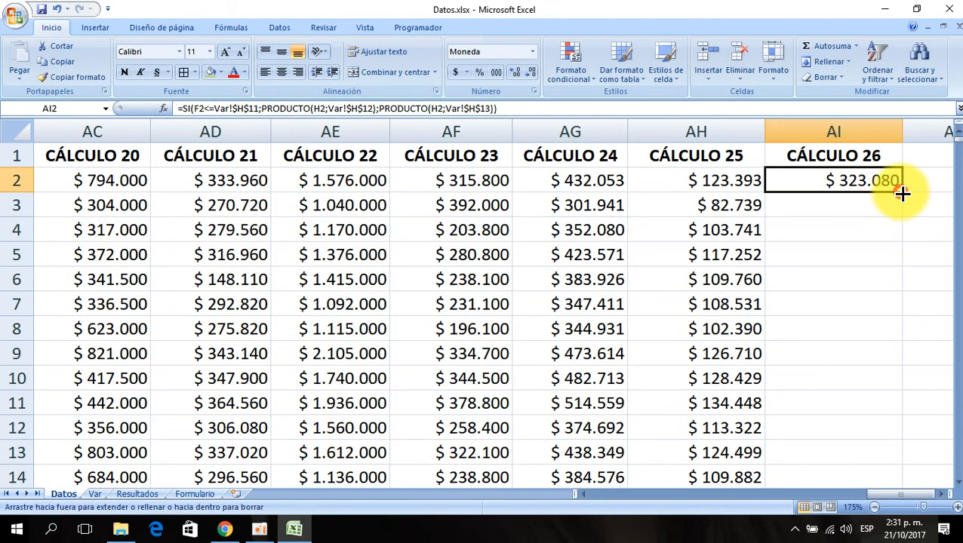
{"action": "double_click", "coordinate": [903, 194]}
{"action": "left_click", "coordinate": [847, 183]}
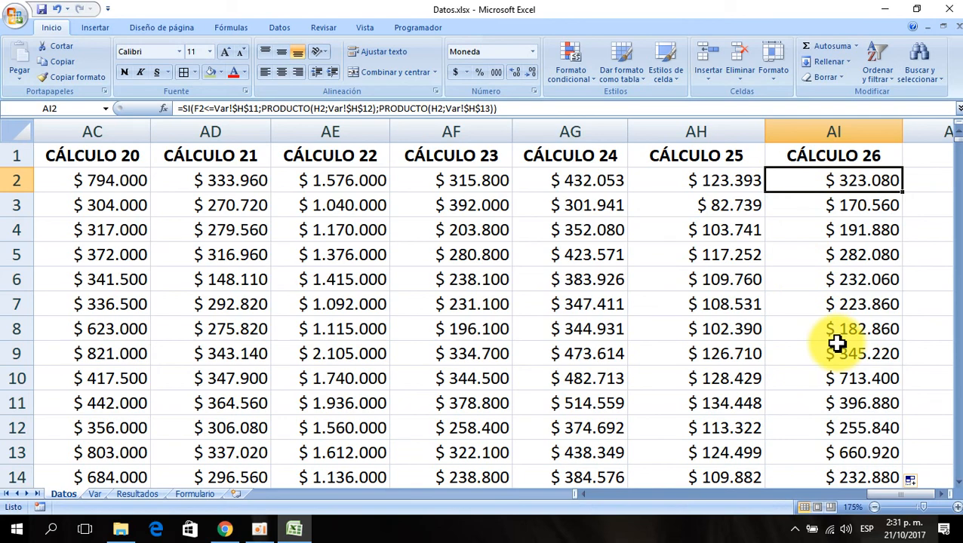
- Extend the CÁLCULO 26 header into AJ1 to create the CÁLCULO 27 column header
{"action": "key", "text": "Up"}
{"action": "key", "text": "Right"}
{"action": "key", "text": "Right"}
{"action": "key", "text": "Right"}
{"action": "key", "text": "Left"}
{"action": "key", "text": "Left"}
{"action": "key", "text": "Left"}
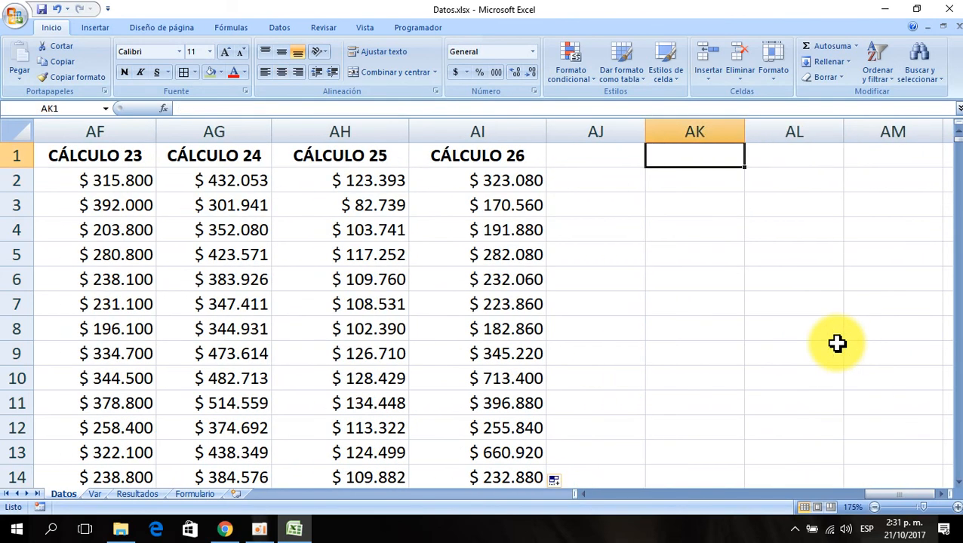
{"action": "left_click_drag", "start_coordinate": [546, 167], "coordinate": [623, 172]}
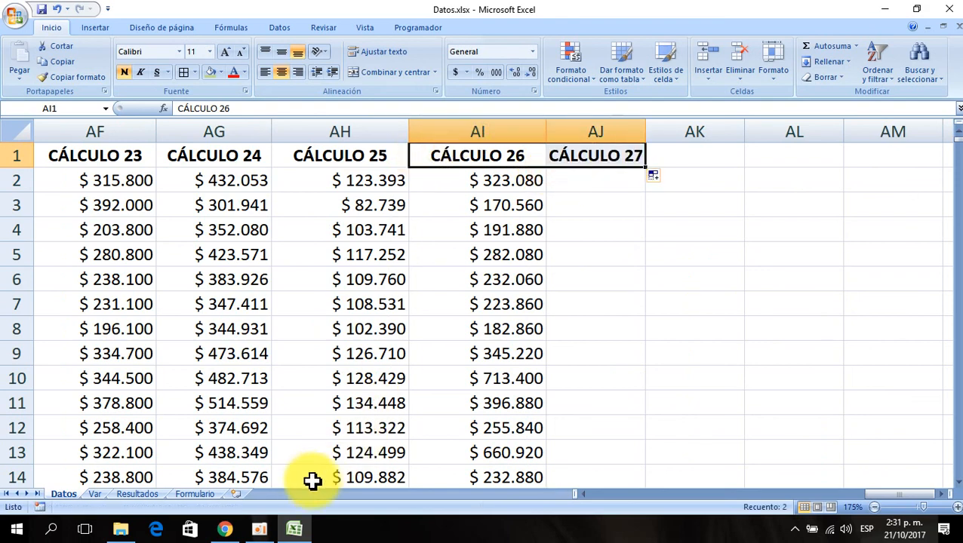
- On the Var sheet, extend the CÁLCULO 26 header into I10 to create a CÁLCULO 27 header
{"action": "left_click", "coordinate": [260, 531]}
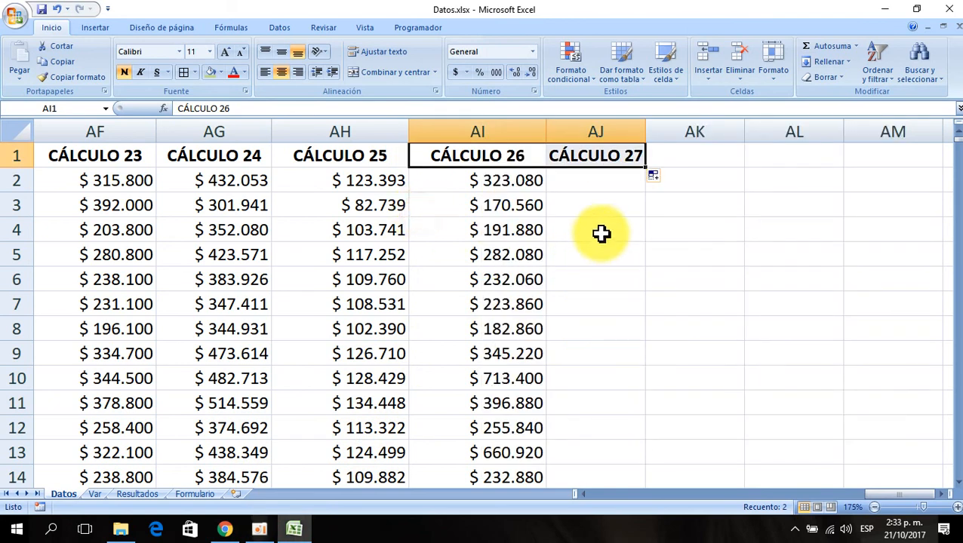
{"action": "left_click", "coordinate": [586, 185]}
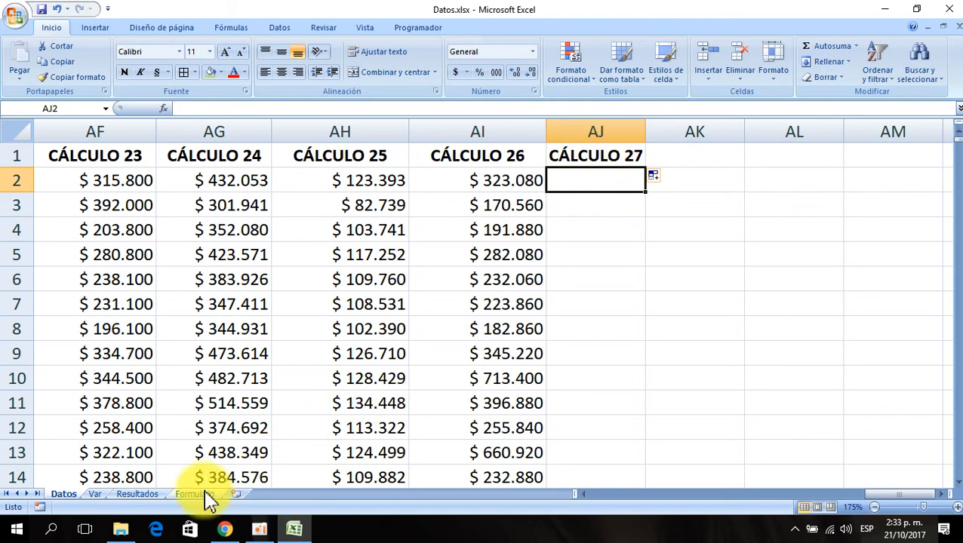
{"action": "left_click", "coordinate": [93, 496]}
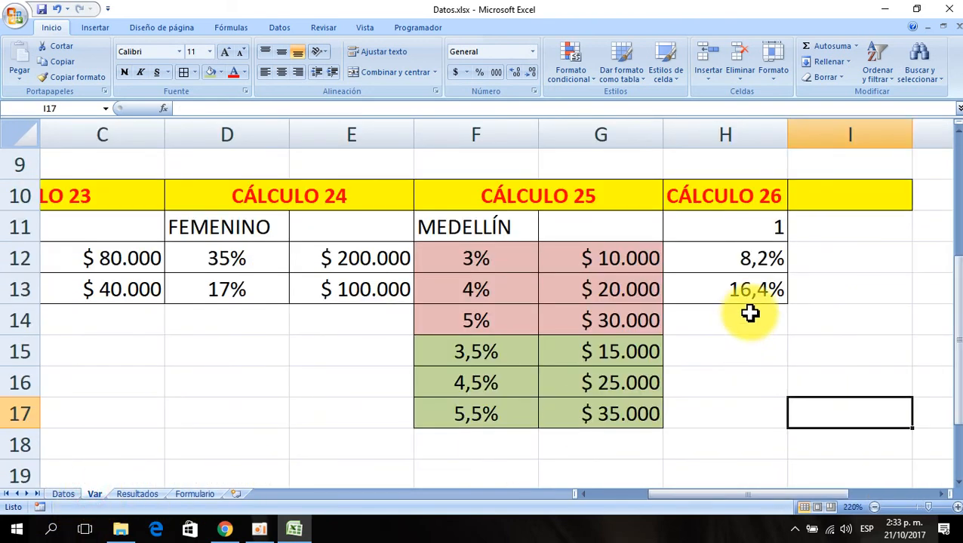
{"action": "left_click", "coordinate": [763, 198]}
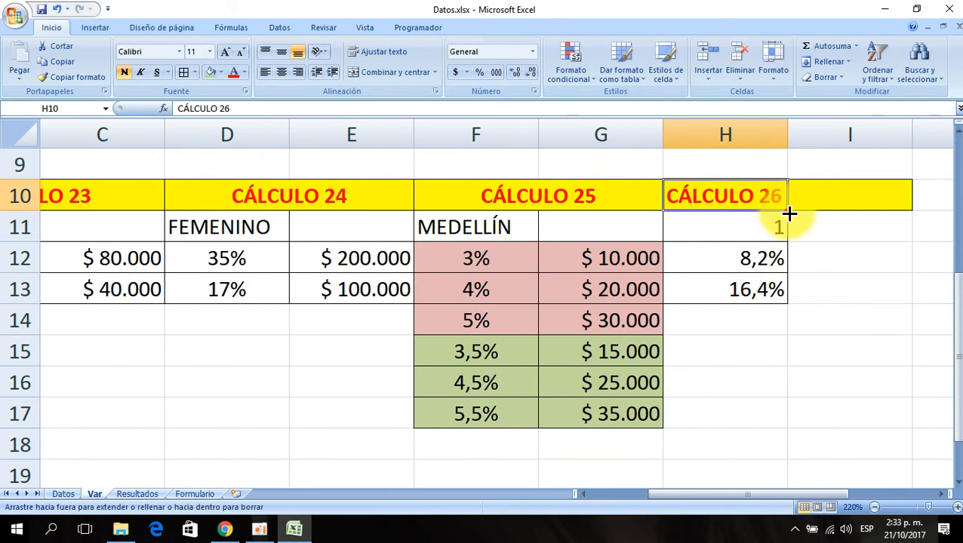
{"action": "left_click_drag", "start_coordinate": [789, 213], "coordinate": [910, 211]}
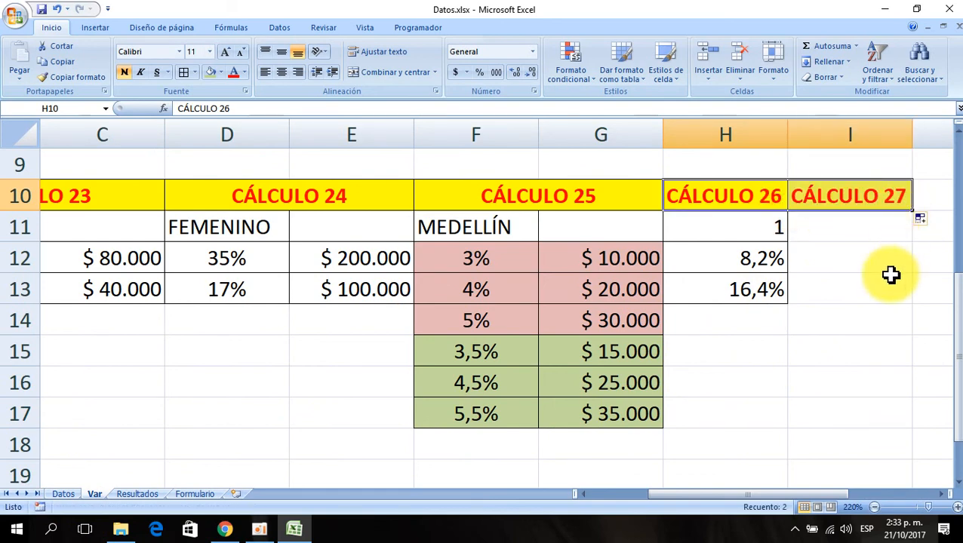
- Copy the ASISTENTE cargo value from the Datos sheet into Var cell I11
{"action": "left_click", "coordinate": [945, 494]}
{"action": "left_click", "coordinate": [945, 494]}
{"action": "left_click", "coordinate": [578, 230]}
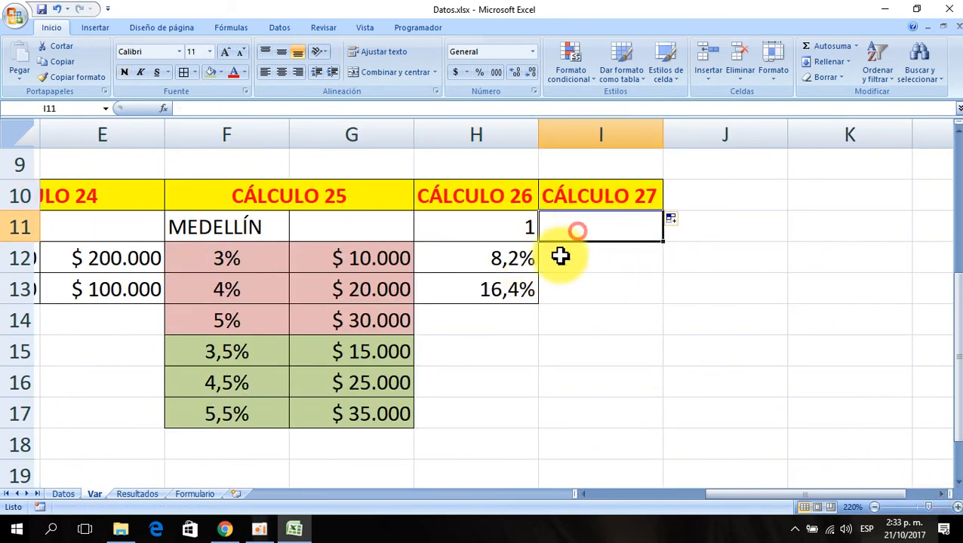
{"action": "left_click", "coordinate": [65, 495]}
{"action": "left_click", "coordinate": [168, 196]}
{"action": "key", "text": "ctrl+Left"}
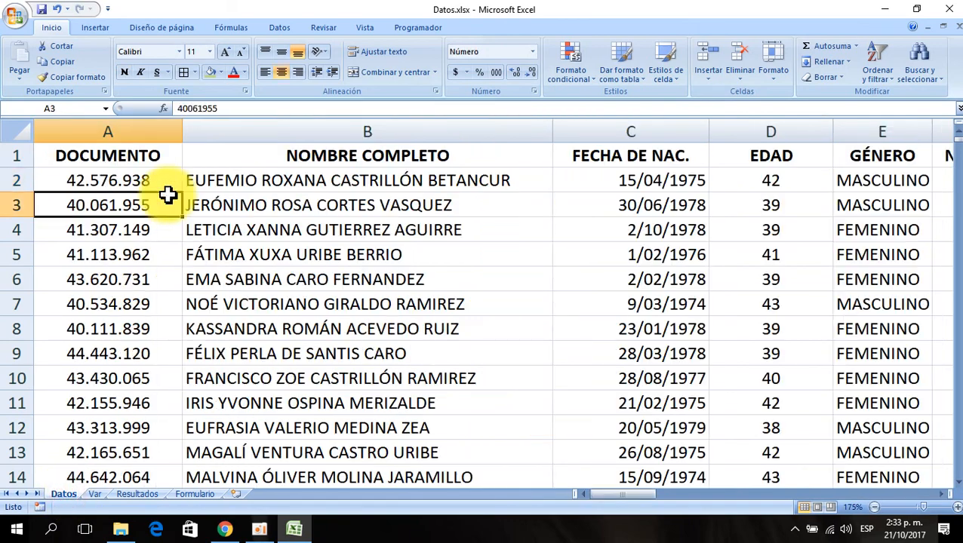
{"action": "key", "text": "Right"}
{"action": "key", "text": "Right"}
{"action": "key", "text": "Right"}
{"action": "key", "text": "Right"}
{"action": "key", "text": "Right"}
{"action": "key", "text": "Right"}
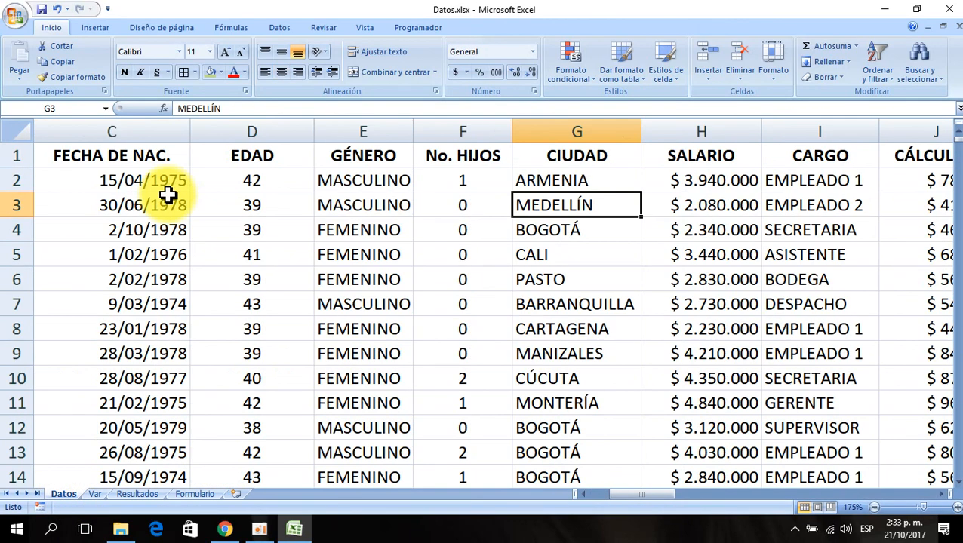
{"action": "key", "text": "Right"}
{"action": "key", "text": "Right"}
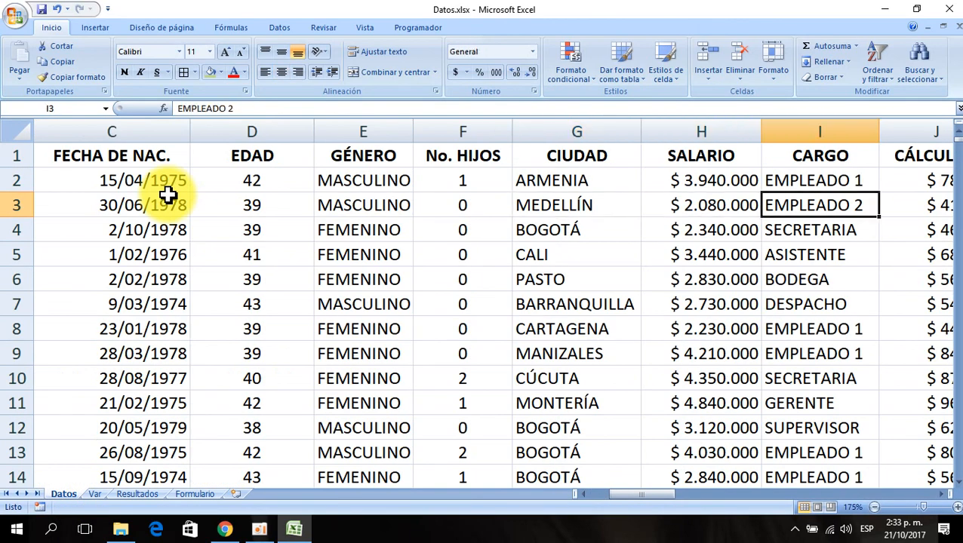
{"action": "key", "text": "Right"}
{"action": "key", "text": "Left"}
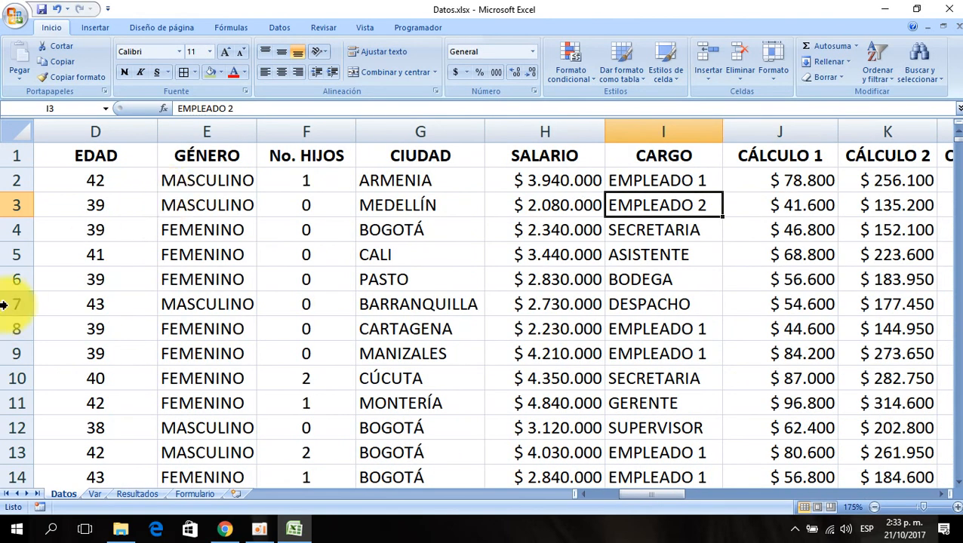
{"action": "left_click", "coordinate": [671, 257]}
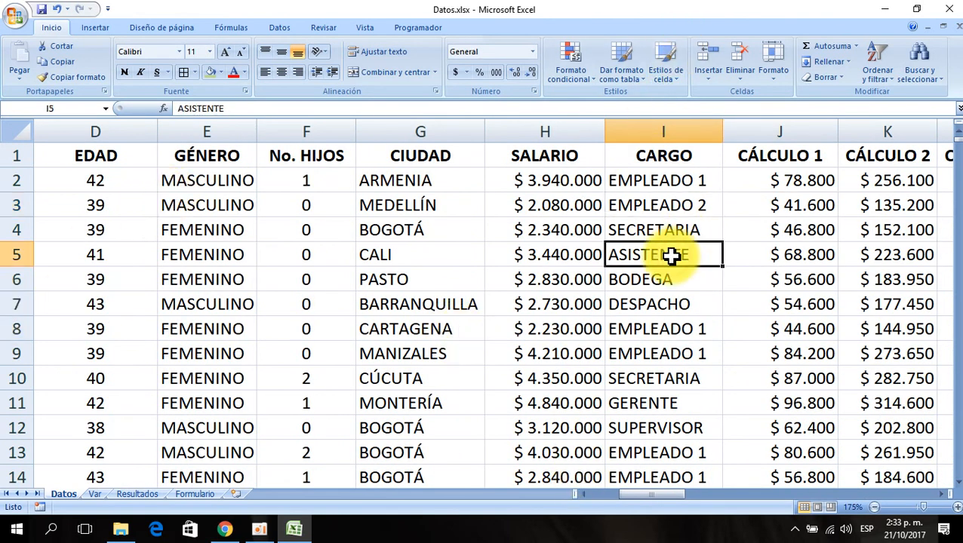
{"action": "key", "text": "ctrl+c"}
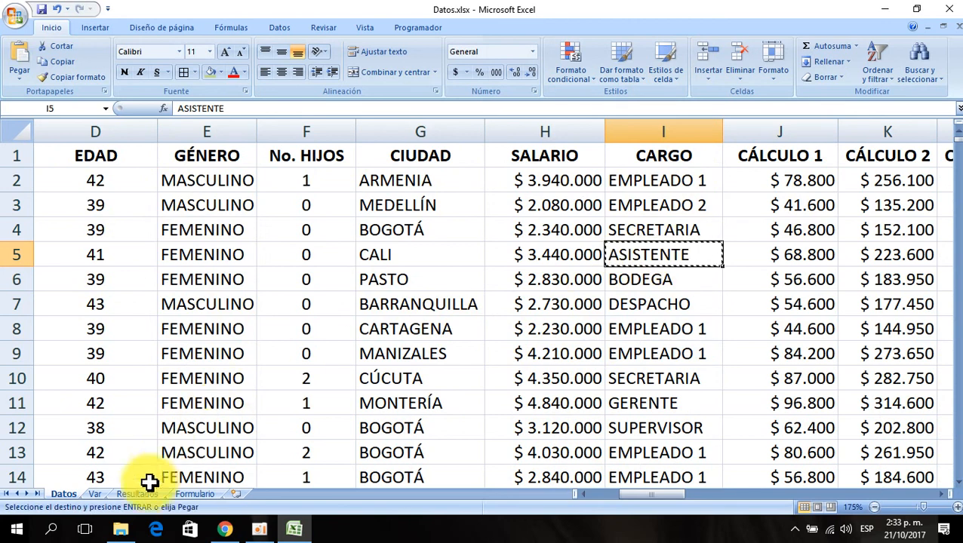
{"action": "left_click", "coordinate": [98, 494]}
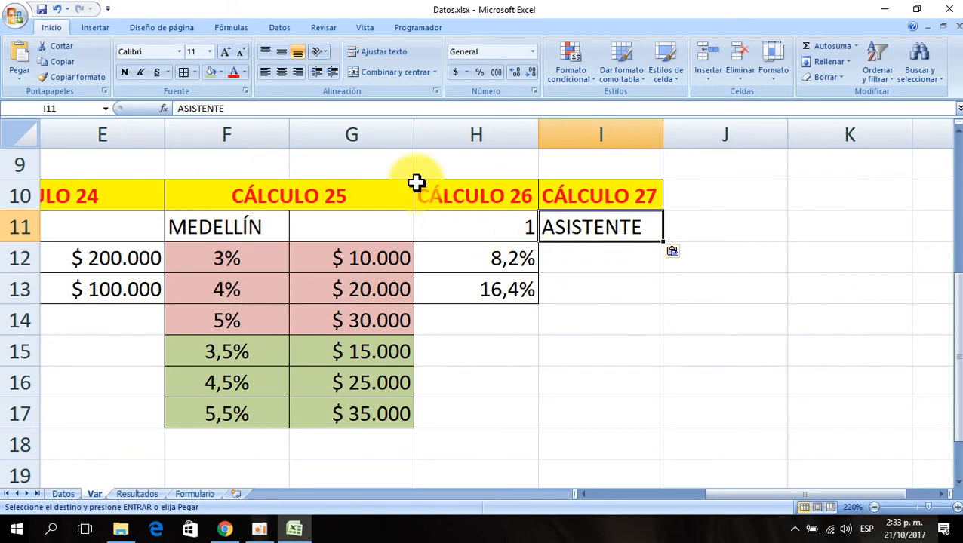
- Enter 6% in I12 and 50000 in J12 on the Var sheet
{"action": "left_click", "coordinate": [593, 264]}
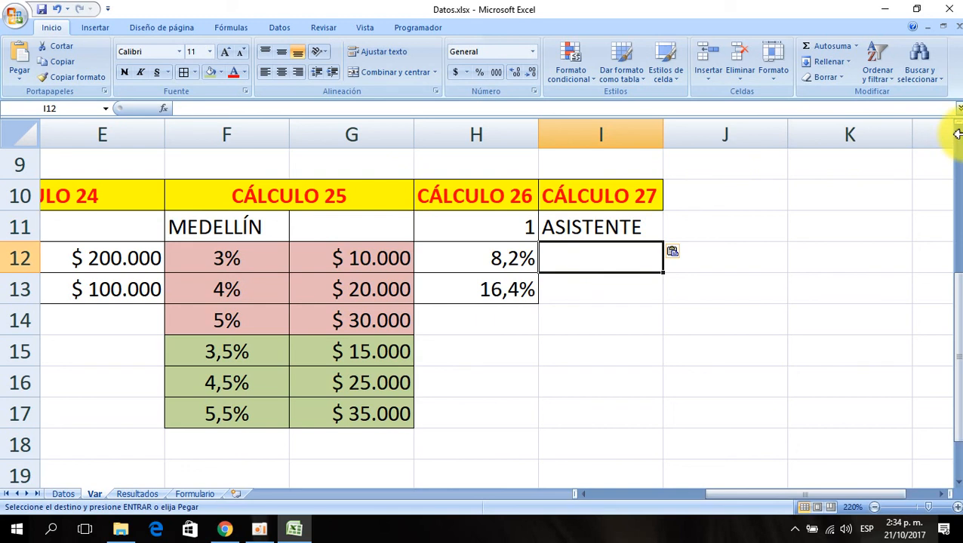
{"action": "type", "text": "6"}
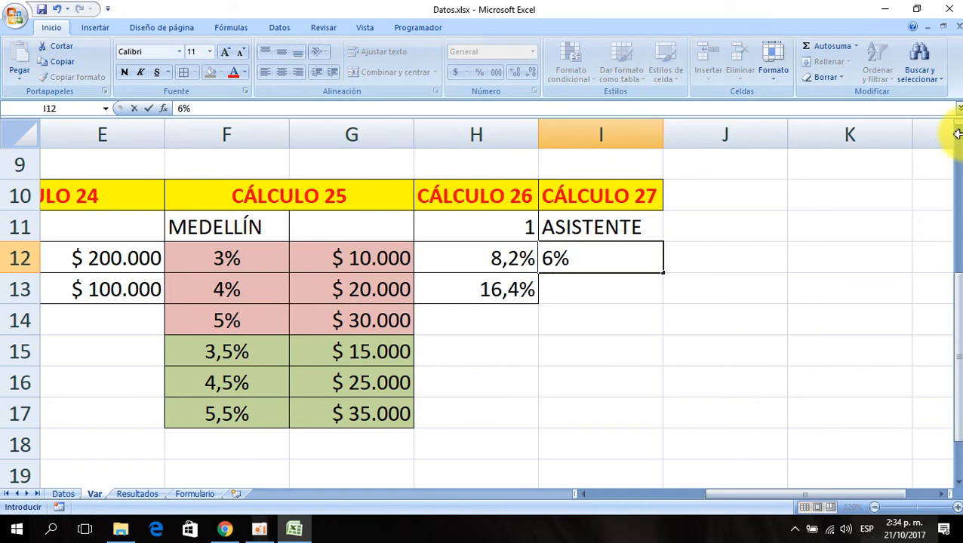
{"action": "key", "text": "Return"}
{"action": "key", "text": "Up"}
{"action": "key", "text": "Right"}
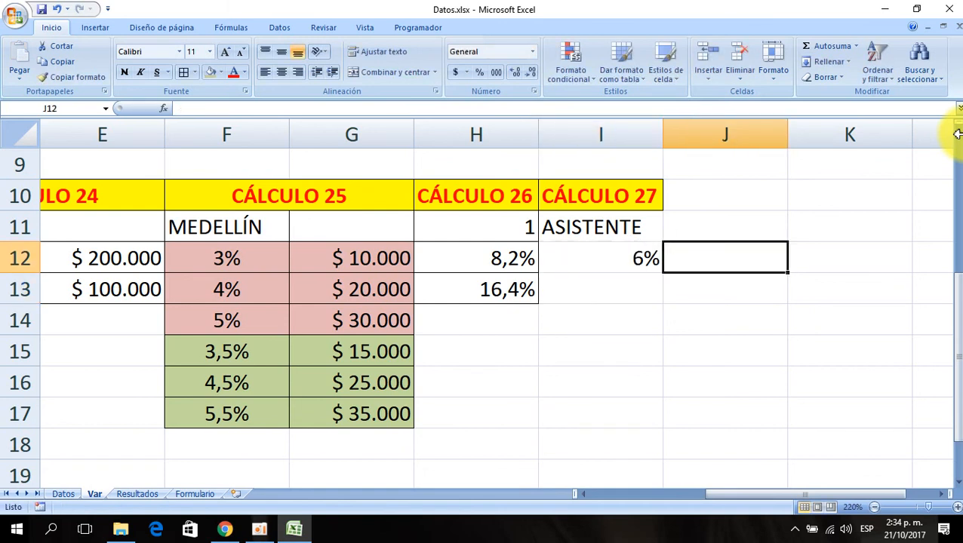
{"action": "type", "text": "50"}
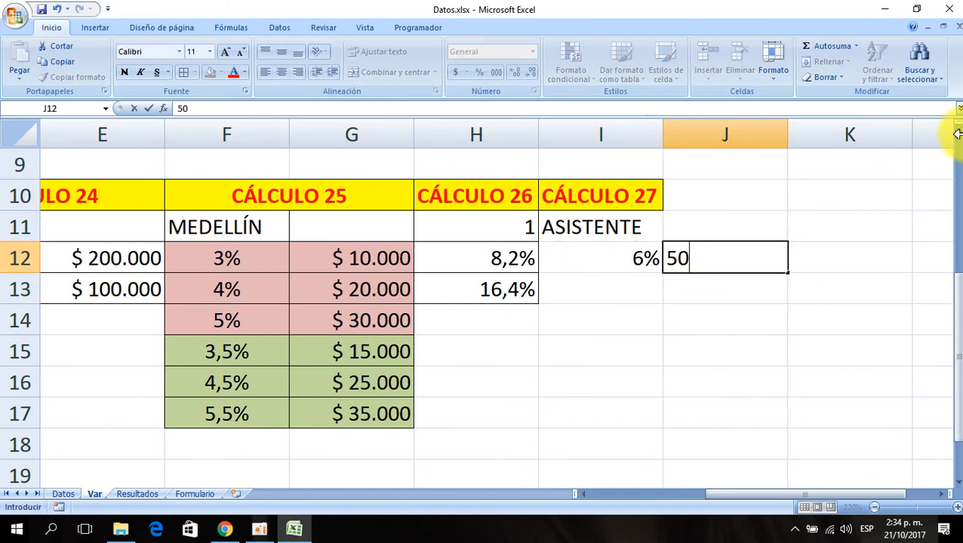
{"action": "type", "text": "000"}
{"action": "key", "text": "Return"}
- Enter 3% in I13 and 25000 in J13
{"action": "key", "text": "Up"}
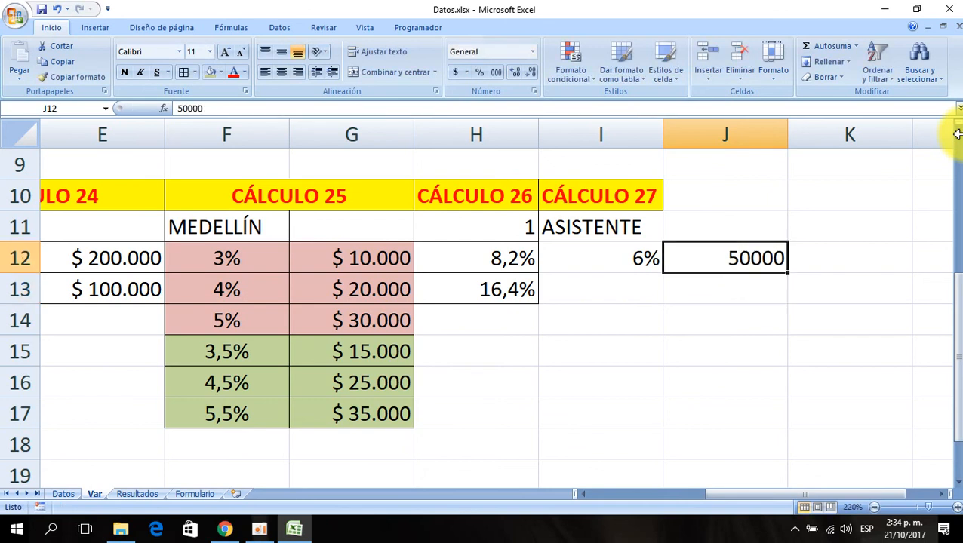
{"action": "key", "text": "Down"}
{"action": "key", "text": "Left"}
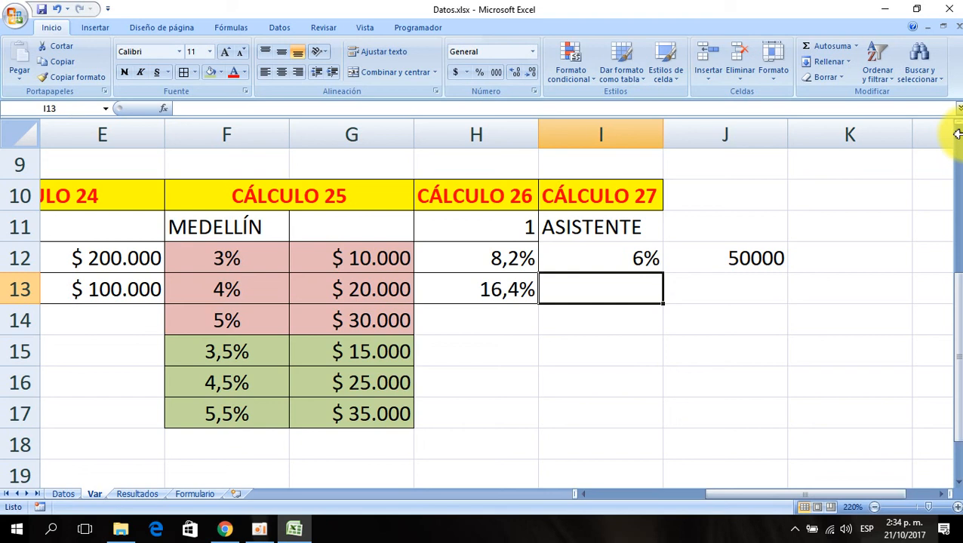
{"action": "type", "text": "12"}
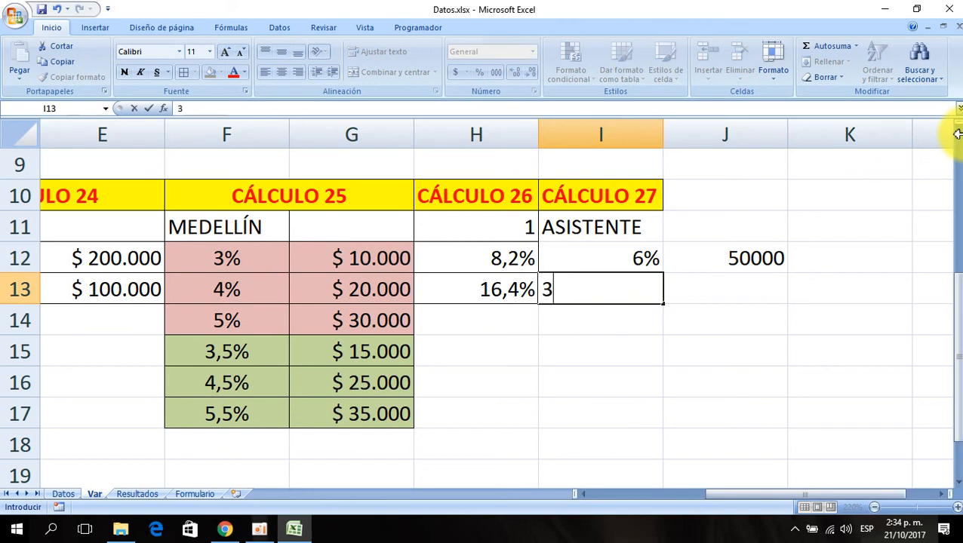
{"action": "key", "text": "Return"}
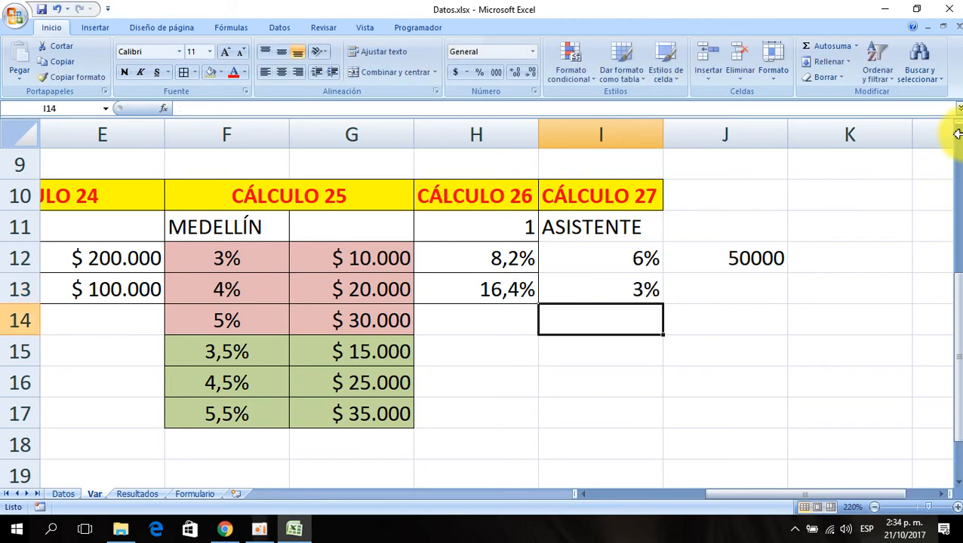
{"action": "key", "text": "Up"}
{"action": "key", "text": "Right"}
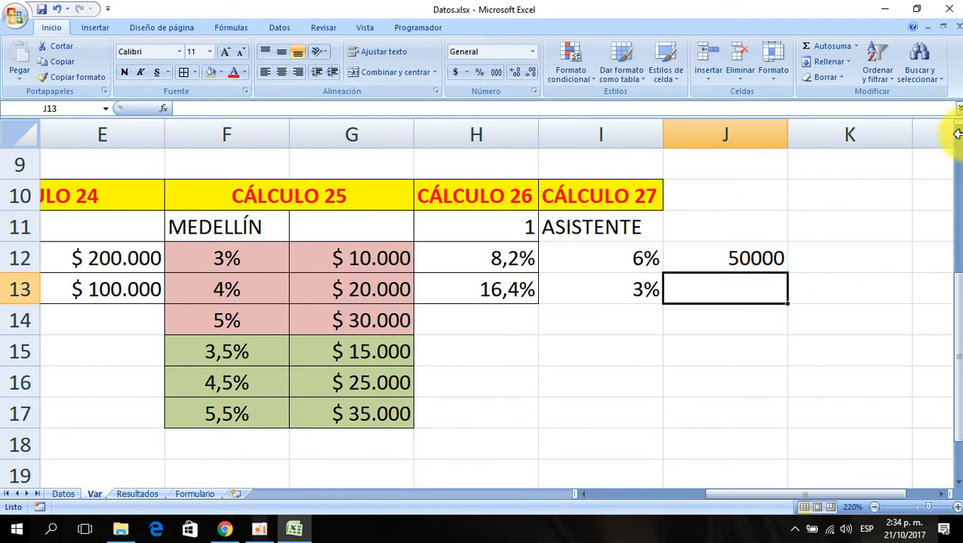
{"action": "type", "text": "250"}
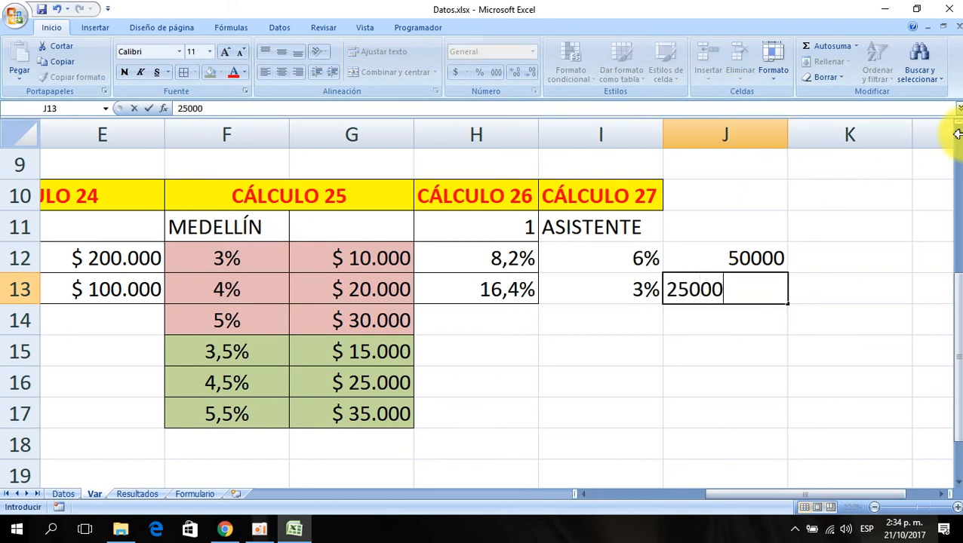
{"action": "type", "text": "00"}
{"action": "key", "text": "Return"}
- Apply all borders to the CÁLCULO 27 parameter block I10:J13
{"action": "left_click_drag", "start_coordinate": [591, 228], "coordinate": [707, 284]}
{"action": "left_click_drag", "start_coordinate": [616, 189], "coordinate": [713, 277]}
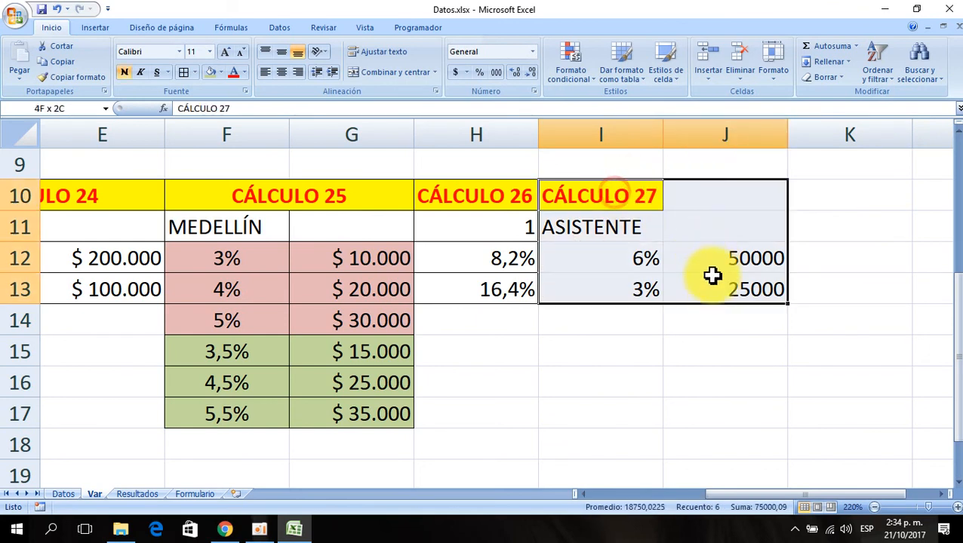
{"action": "left_click", "coordinate": [183, 72]}
{"action": "left_click", "coordinate": [600, 280]}
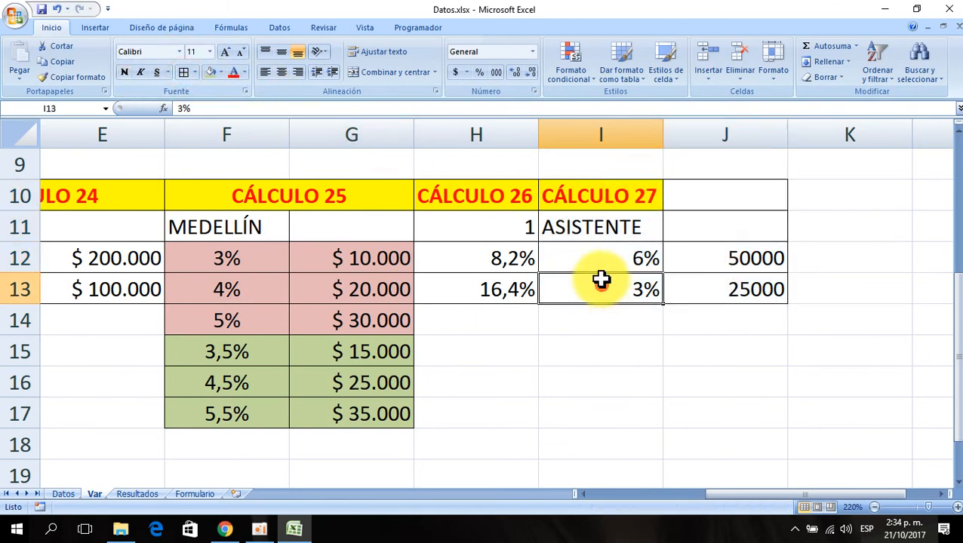
- Merge and center the CÁLCULO 27 header across I10:J10
{"action": "left_click_drag", "start_coordinate": [586, 197], "coordinate": [702, 194]}
{"action": "left_click", "coordinate": [387, 72]}
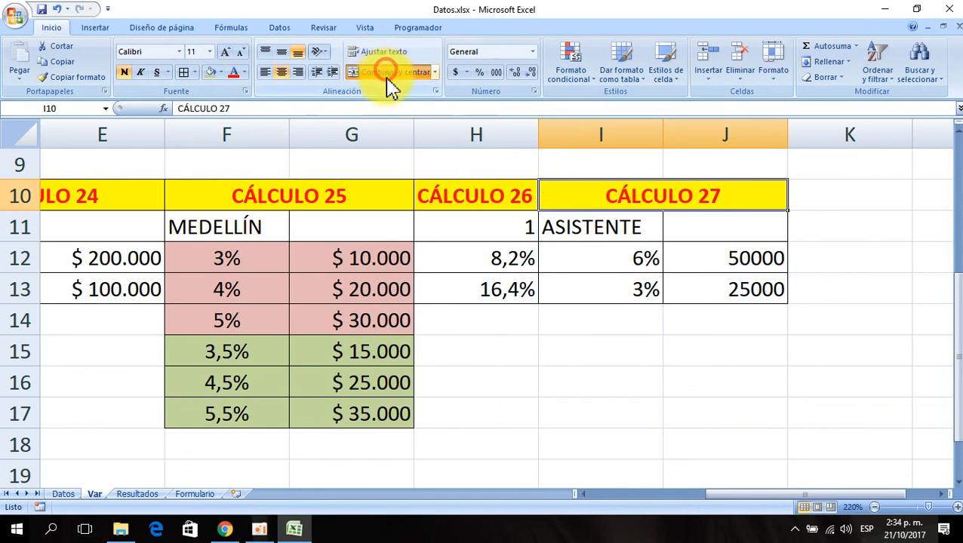
{"action": "left_click", "coordinate": [683, 381]}
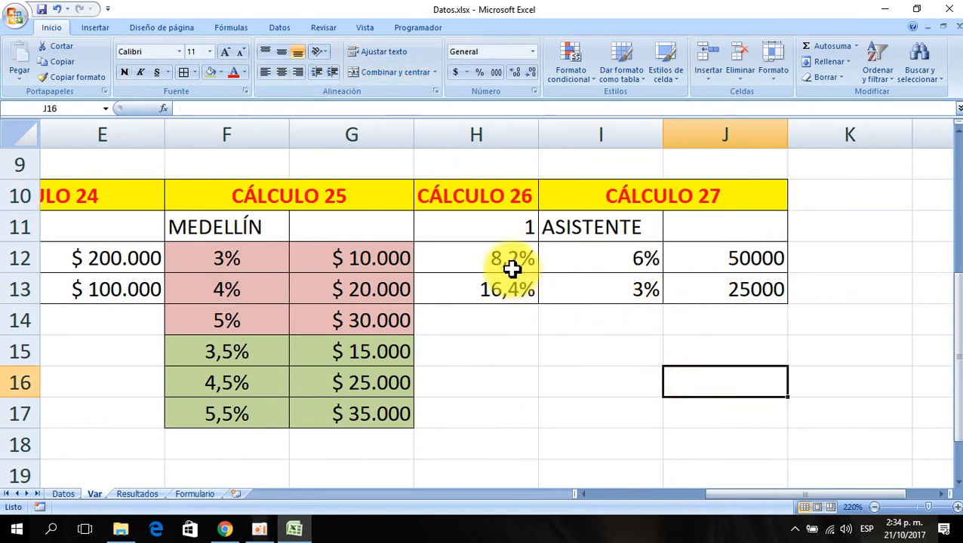
- Copy the currency format from E12 onto the amounts in J12:J13 with the format painter
{"action": "left_click", "coordinate": [359, 262]}
{"action": "left_click", "coordinate": [126, 258]}
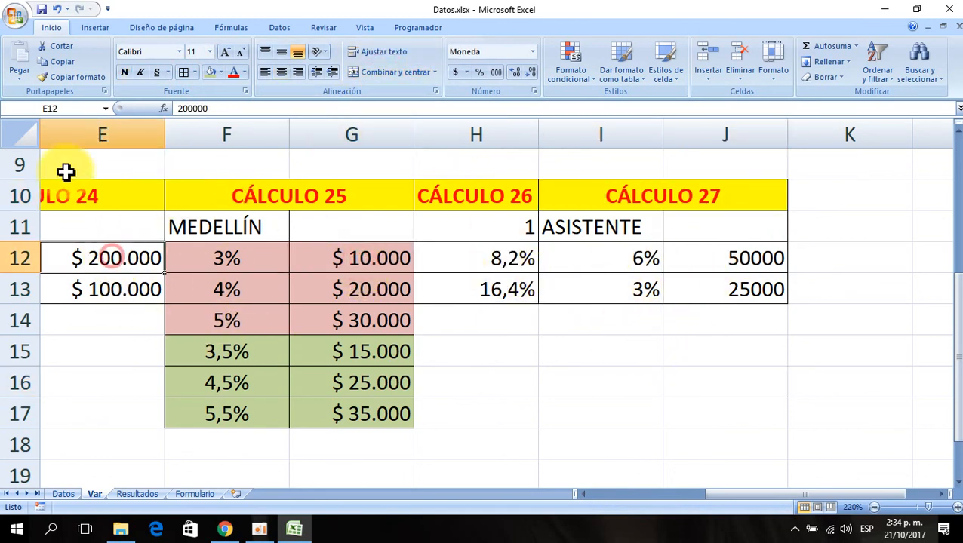
{"action": "left_click", "coordinate": [75, 77]}
{"action": "left_click_drag", "start_coordinate": [757, 251], "coordinate": [727, 286]}
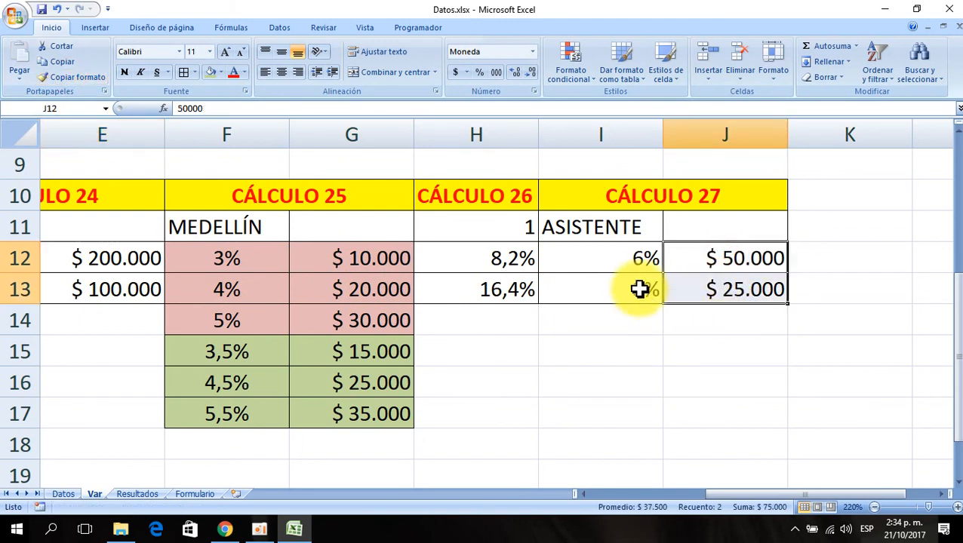
- Center the percentages in I12:I13
{"action": "left_click_drag", "start_coordinate": [636, 260], "coordinate": [640, 289]}
{"action": "left_click", "coordinate": [282, 72]}
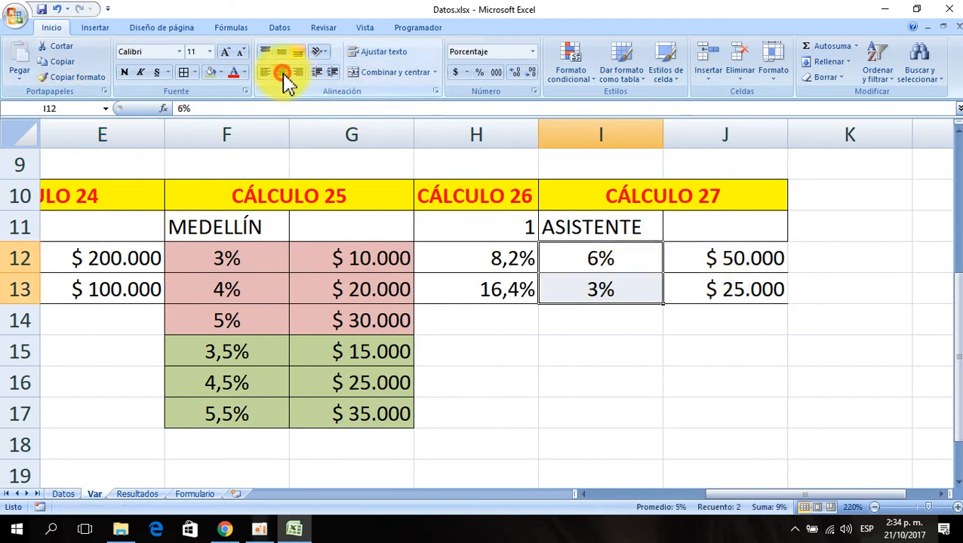
{"action": "left_click", "coordinate": [653, 372]}
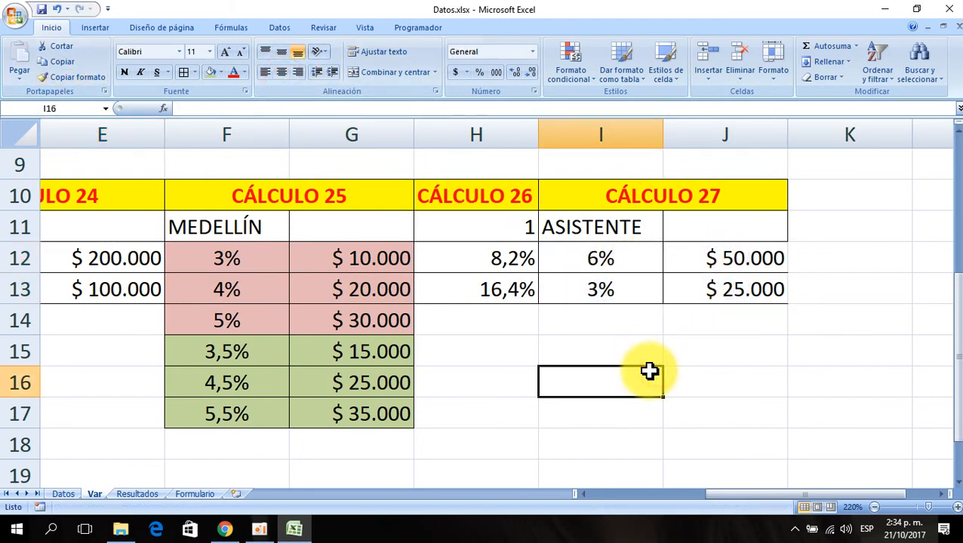
- Apply borders to the value cells I12:J13
{"action": "left_click_drag", "start_coordinate": [637, 258], "coordinate": [688, 303]}
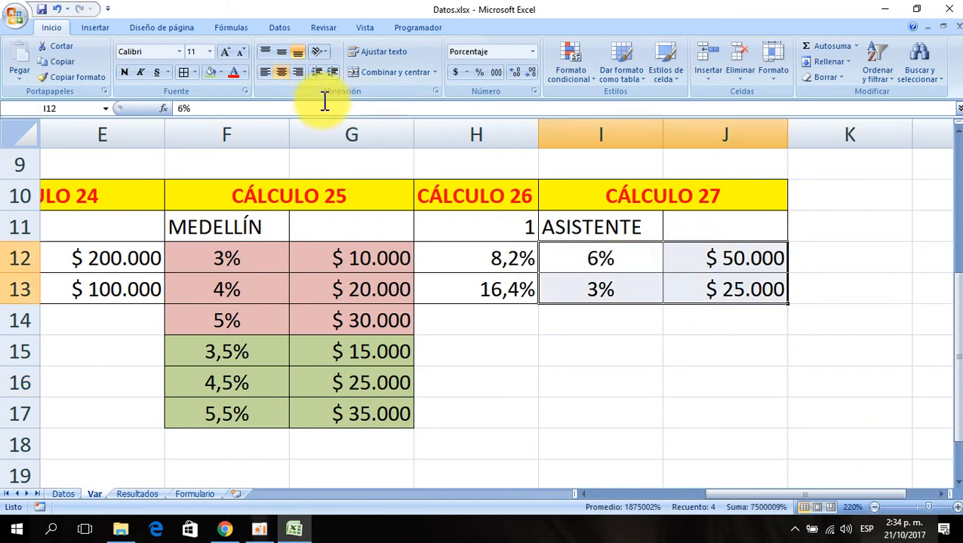
{"action": "left_click", "coordinate": [183, 72]}
{"action": "left_click", "coordinate": [606, 385]}
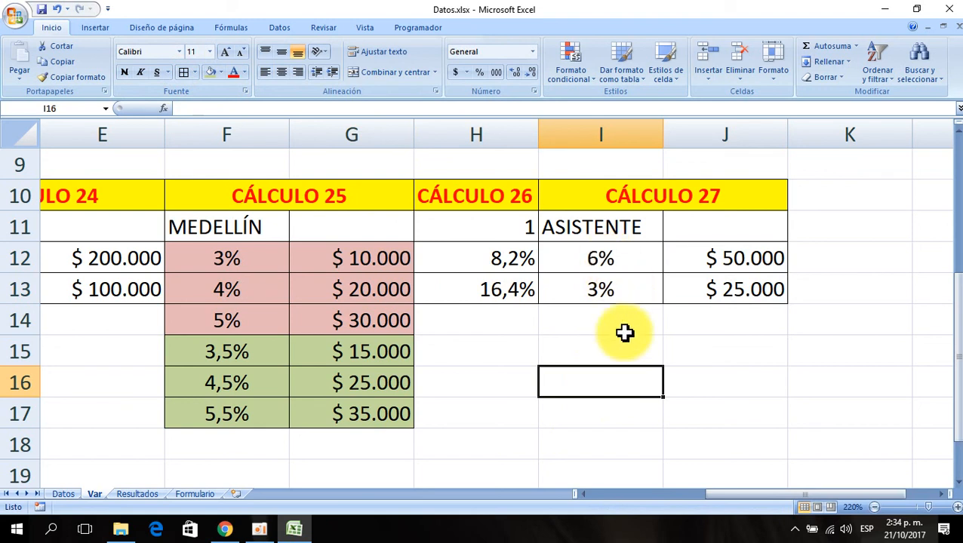
- Start entering a label beginning with sla in cell I15
{"action": "left_click", "coordinate": [598, 342]}
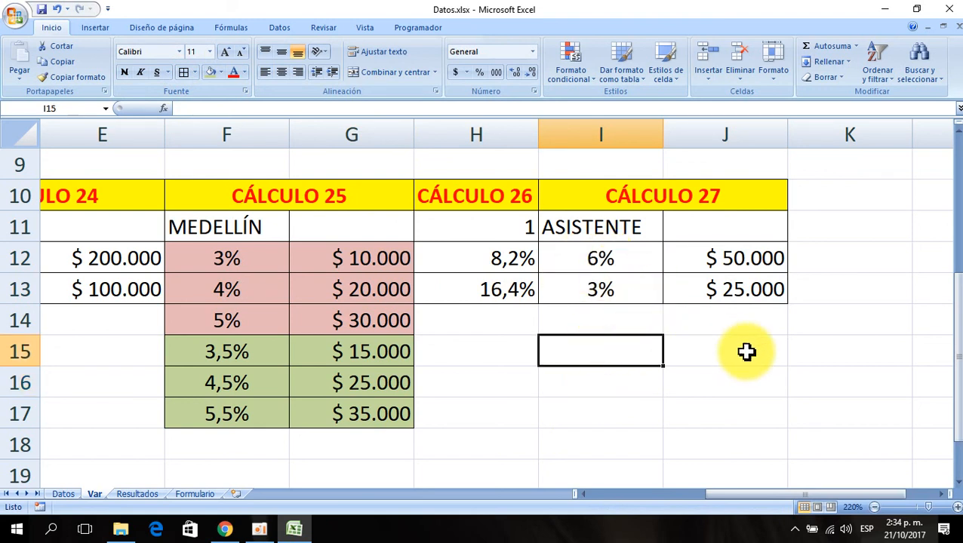
{"action": "type", "text": "sla"}
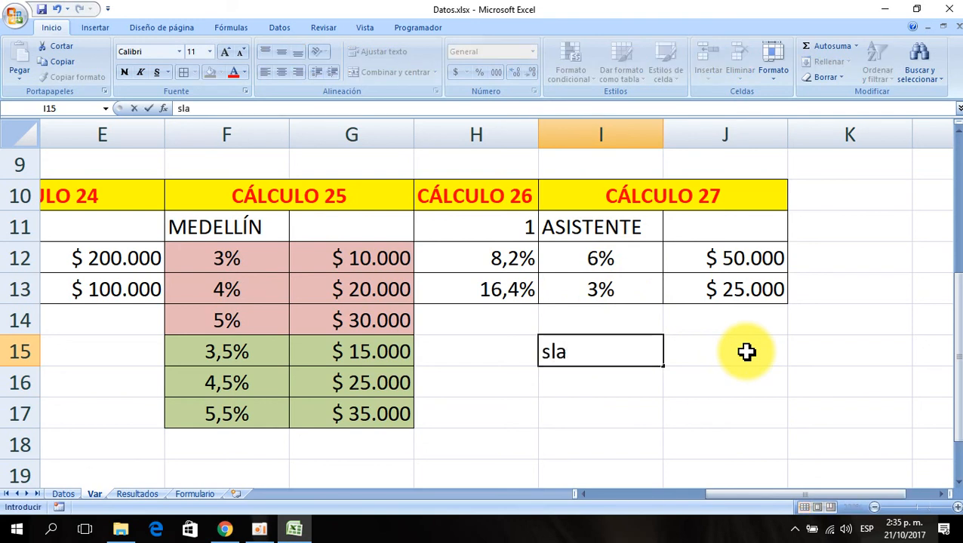
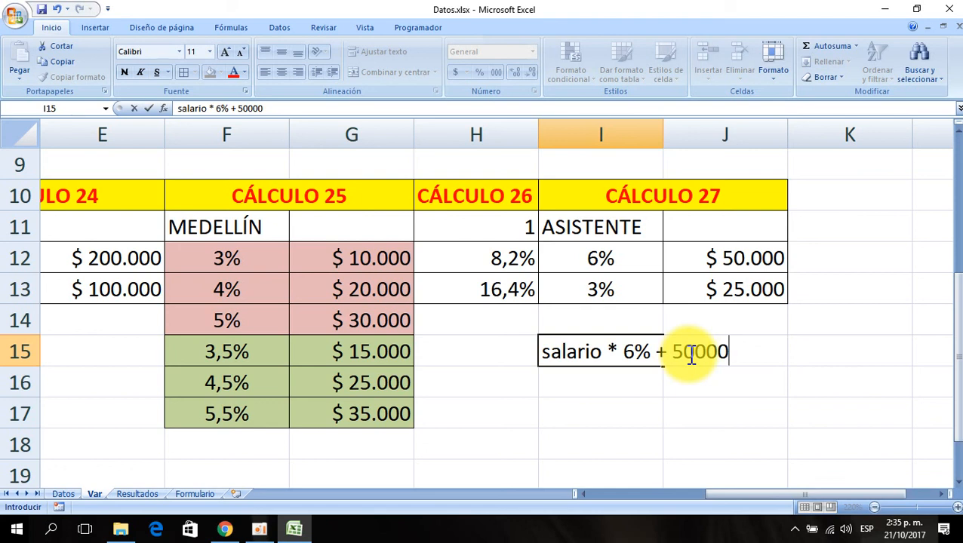
- Cancel the note in the Var sheet, go to the CÁLCULO 27 column on the Datos sheet and widen it
{"action": "key", "text": "Escape"}
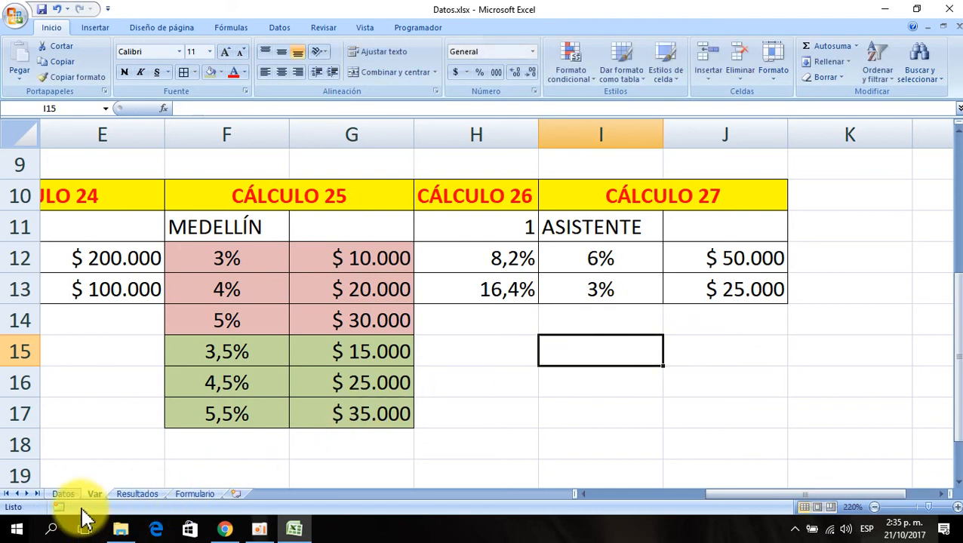
{"action": "left_click", "coordinate": [64, 494]}
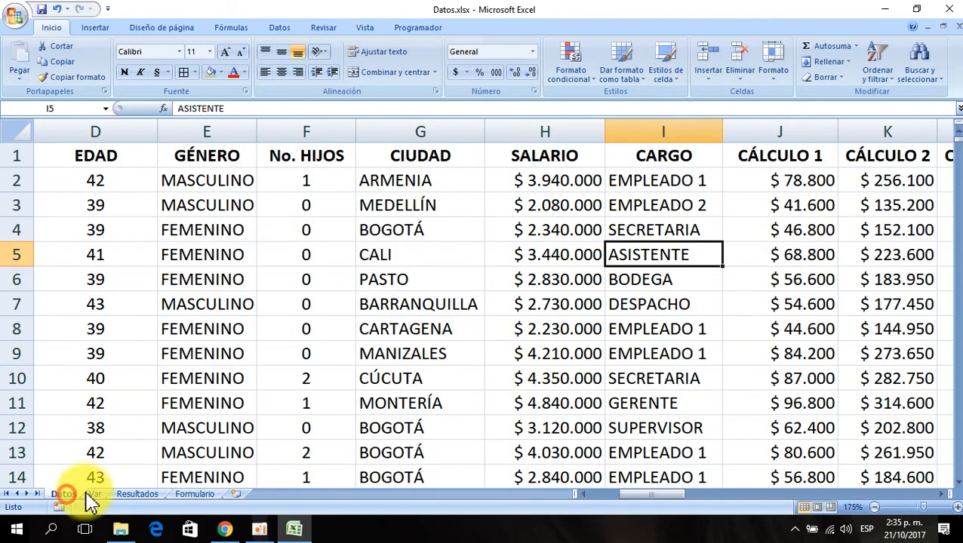
{"action": "left_click", "coordinate": [697, 184]}
{"action": "key", "text": "ctrl+Right"}
{"action": "key", "text": "Right"}
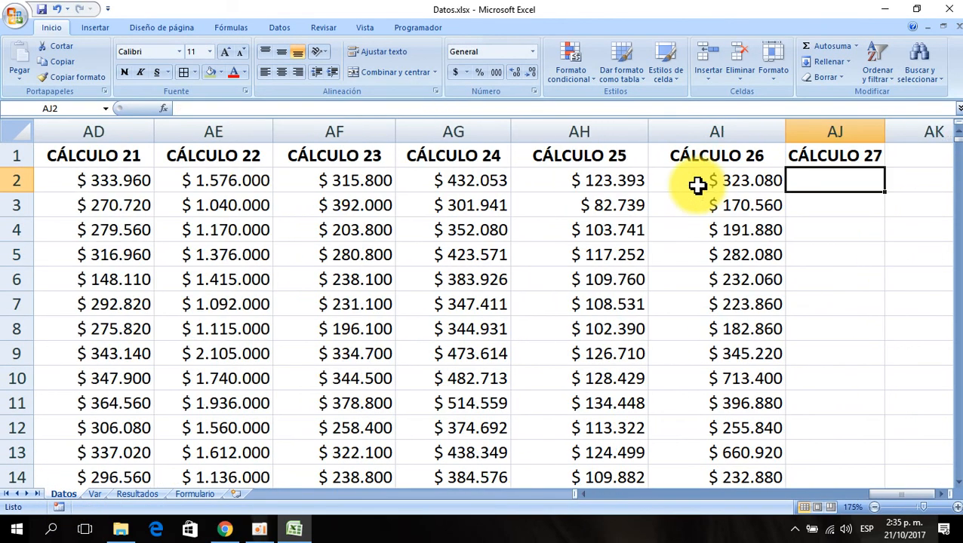
{"action": "key", "text": "Right"}
{"action": "key", "text": "Right"}
{"action": "key", "text": "Right"}
{"action": "left_click", "coordinate": [698, 184]}
{"action": "key", "text": "Left"}
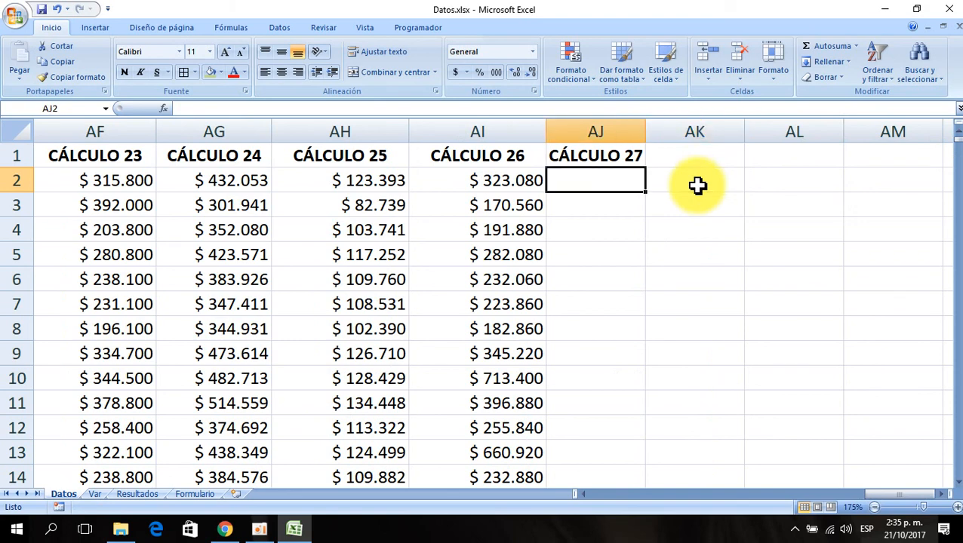
{"action": "left_click_drag", "start_coordinate": [646, 133], "coordinate": [667, 132]}
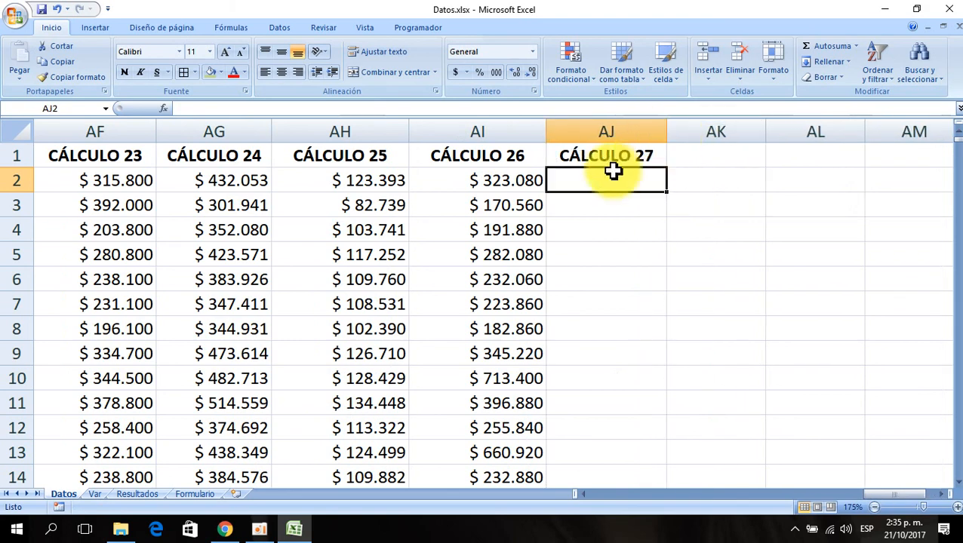
- Copy the cell format of AI2 onto AJ2 with the format painter
{"action": "left_click", "coordinate": [508, 183]}
{"action": "left_click", "coordinate": [73, 78]}
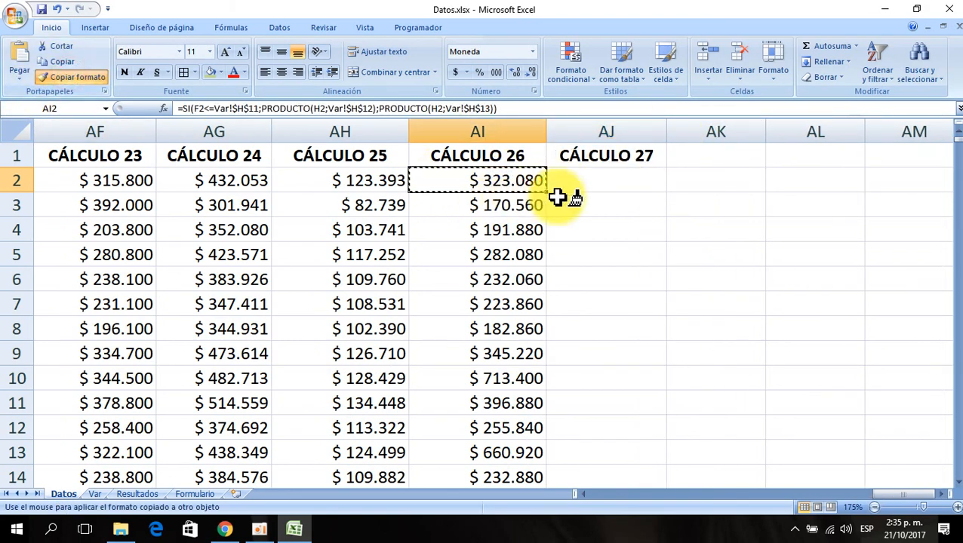
{"action": "left_click", "coordinate": [596, 186]}
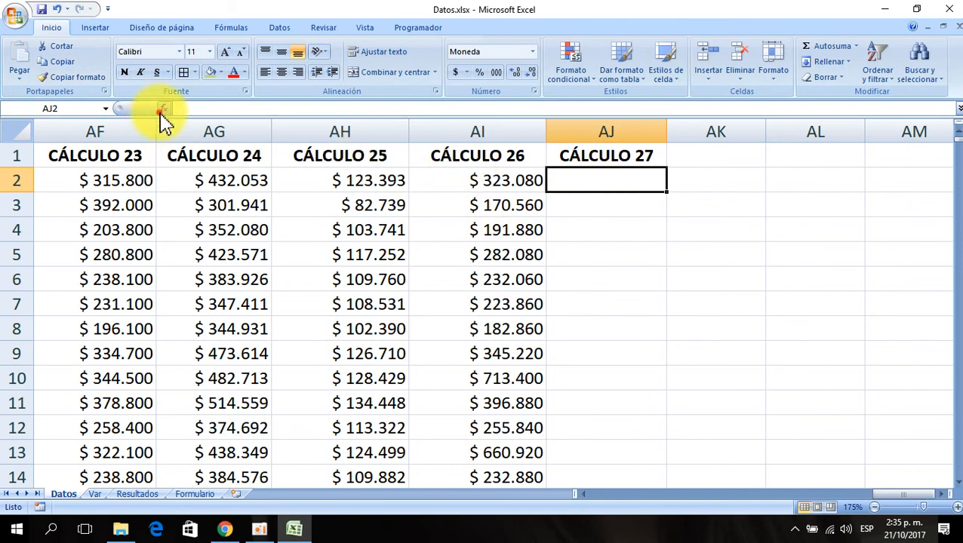
- Insert the SI function into cell AJ2
{"action": "left_click", "coordinate": [162, 111]}
{"action": "left_click", "coordinate": [485, 305]}
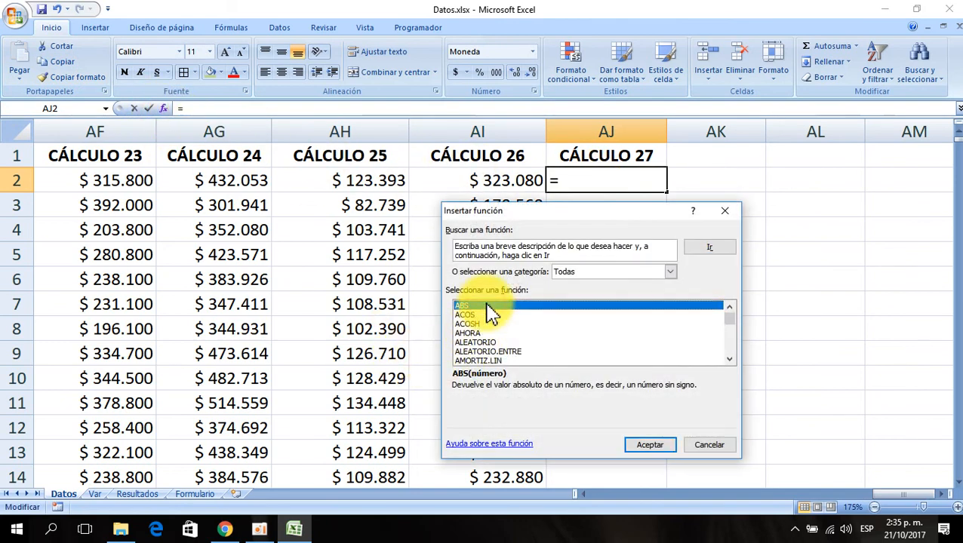
{"action": "key", "text": "s"}
{"action": "key", "text": "i"}
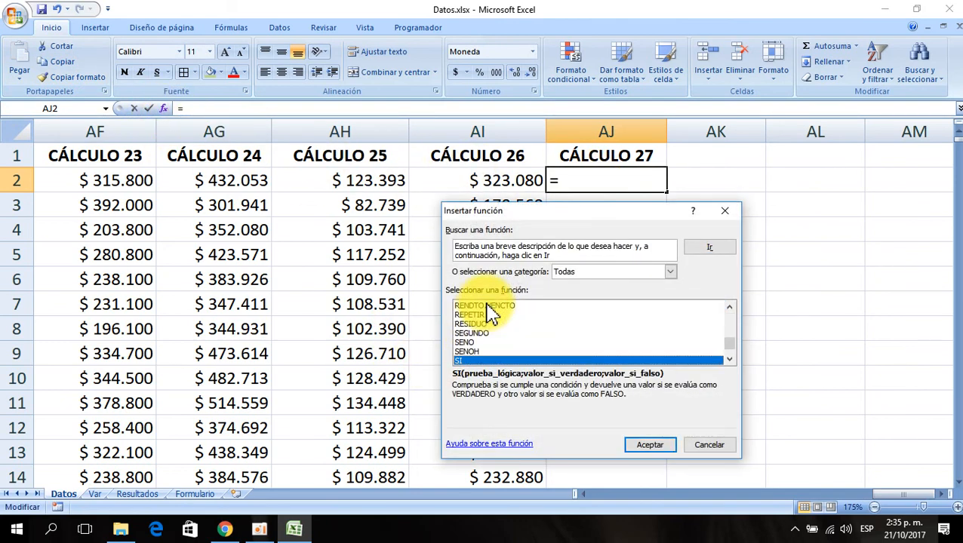
{"action": "left_click", "coordinate": [640, 447]}
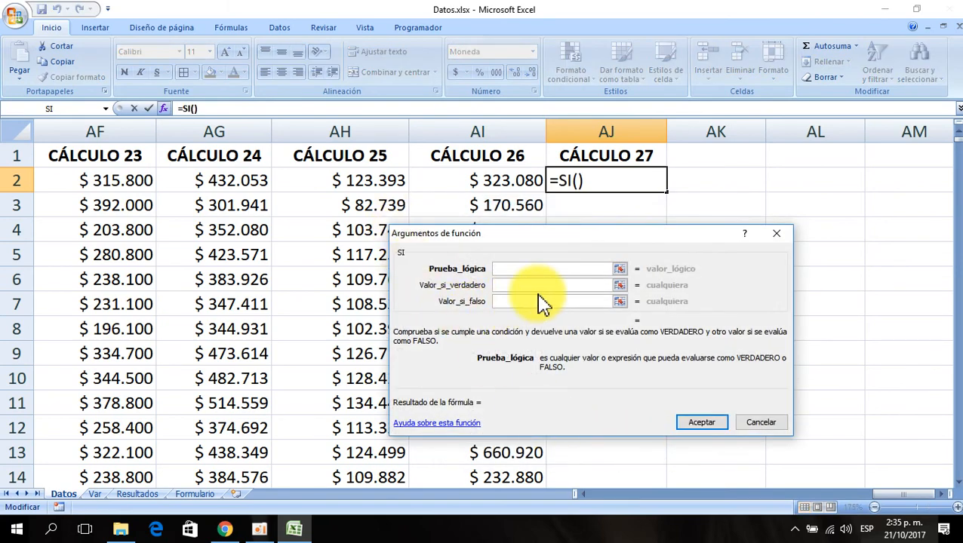
- Set the SI logical test to I2=Var!$I$11, comparing the job title with ASISTENTE on the Var sheet
{"action": "left_click", "coordinate": [225, 180]}
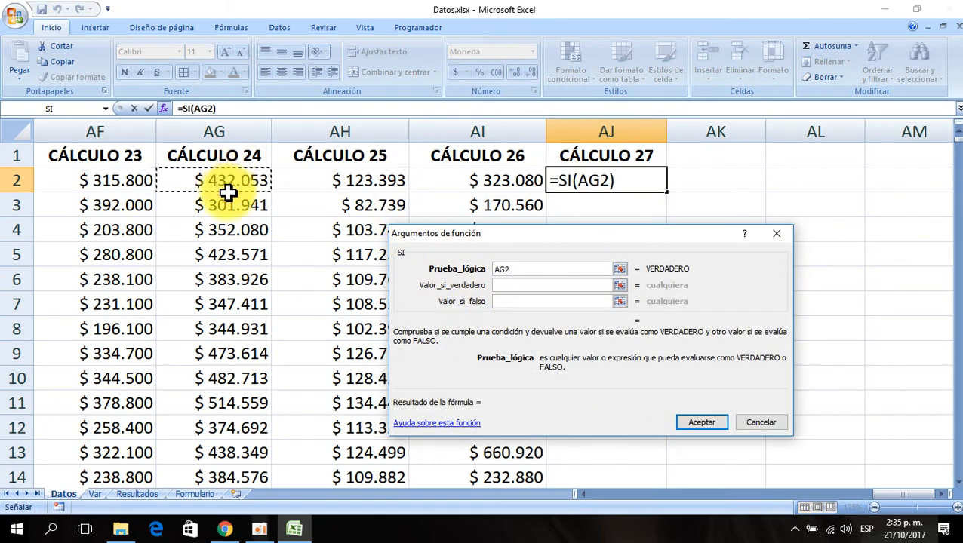
{"action": "key", "text": "Left"}
{"action": "key", "text": "Left"}
{"action": "key", "text": "Left"}
{"action": "key", "text": "Left"}
{"action": "key", "text": "Left"}
{"action": "key", "text": "Left"}
{"action": "key", "text": "Left"}
{"action": "key", "text": "Left"}
{"action": "key", "text": "Left"}
{"action": "key", "text": "Left"}
{"action": "key", "text": "Left"}
{"action": "key", "text": "Left"}
{"action": "key", "text": "Left"}
{"action": "key", "text": "Left"}
{"action": "key", "text": "Left"}
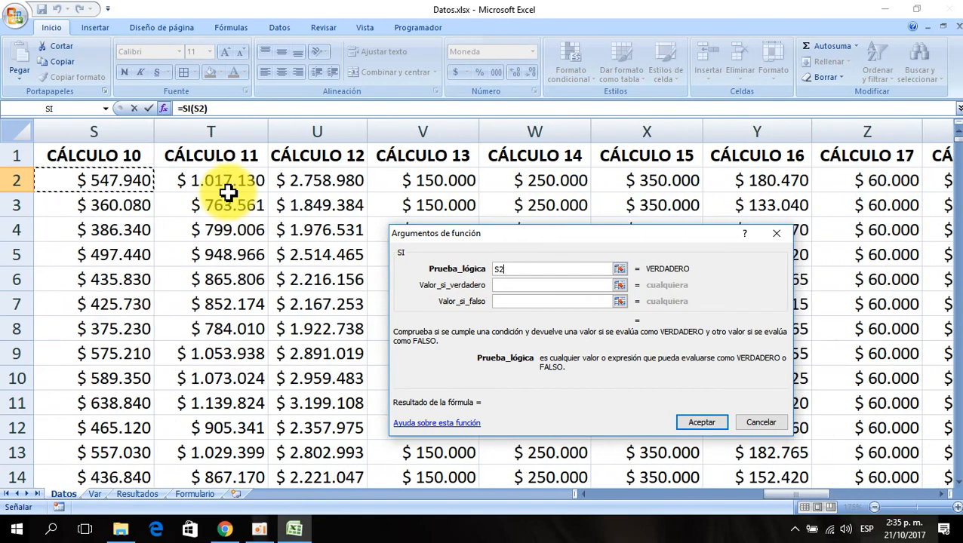
{"action": "key", "text": "Left"}
{"action": "key", "text": "Left"}
{"action": "key", "text": "Left"}
{"action": "key", "text": "Left"}
{"action": "key", "text": "Left"}
{"action": "key", "text": "Left"}
{"action": "key", "text": "Left"}
{"action": "key", "text": "Left"}
{"action": "key", "text": "Left"}
{"action": "key", "text": "Left"}
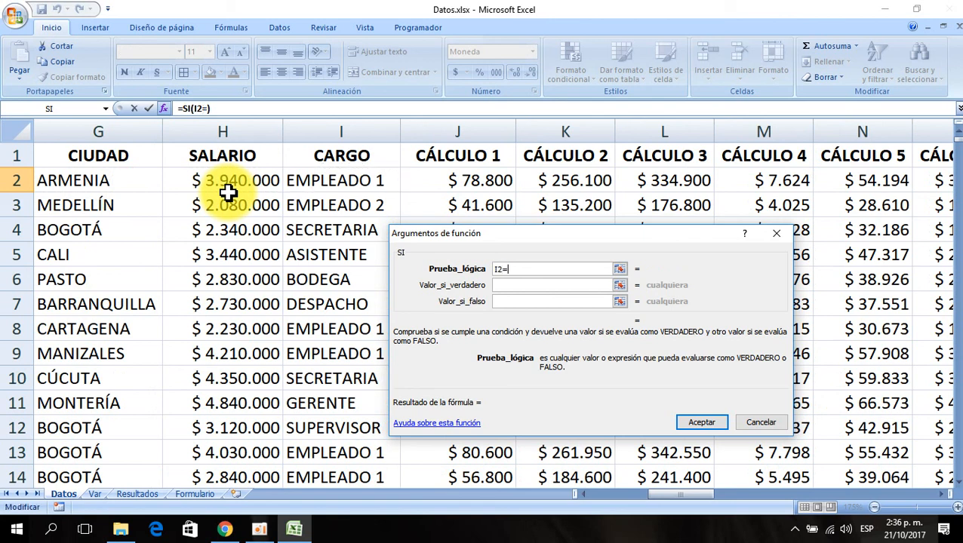
{"action": "left_click", "coordinate": [94, 494]}
{"action": "left_click_drag", "start_coordinate": [470, 244], "coordinate": [360, 332]}
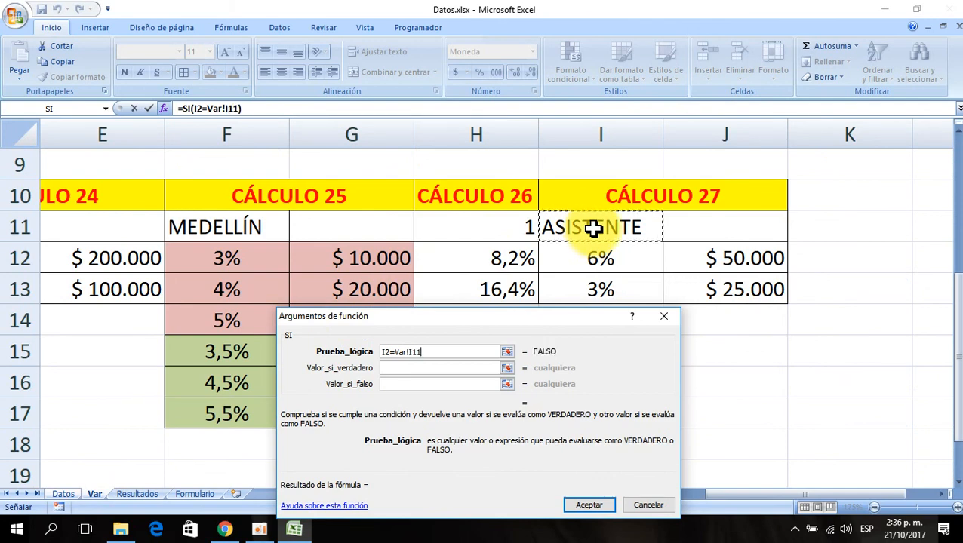
{"action": "left_click", "coordinate": [403, 368]}
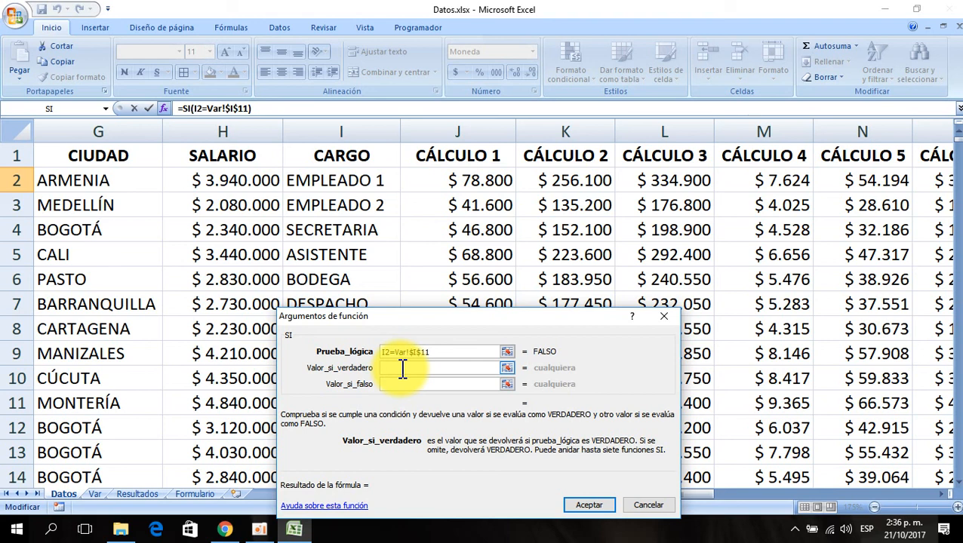
- Nest a SUMA function as the value-if-true argument and clear its default range
{"action": "left_click", "coordinate": [107, 109]}
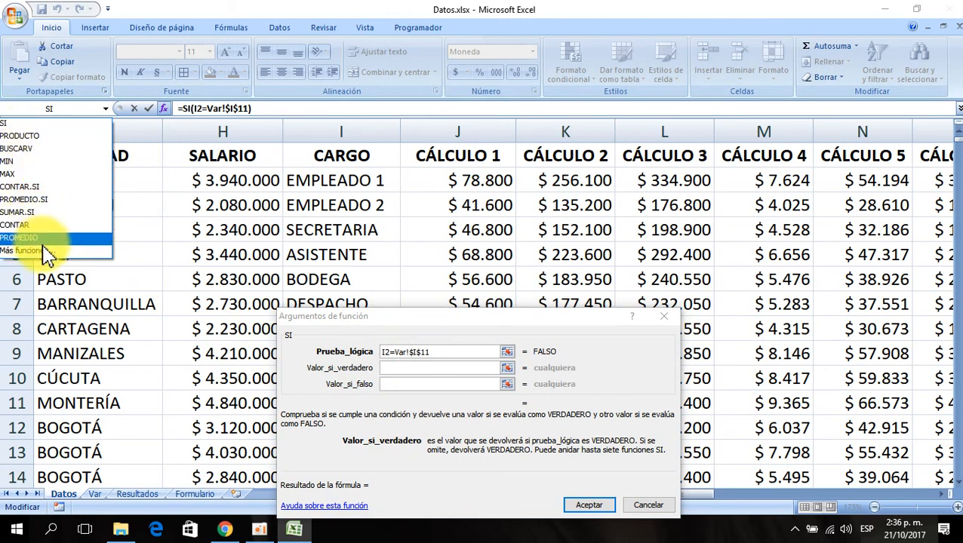
{"action": "left_click", "coordinate": [18, 250]}
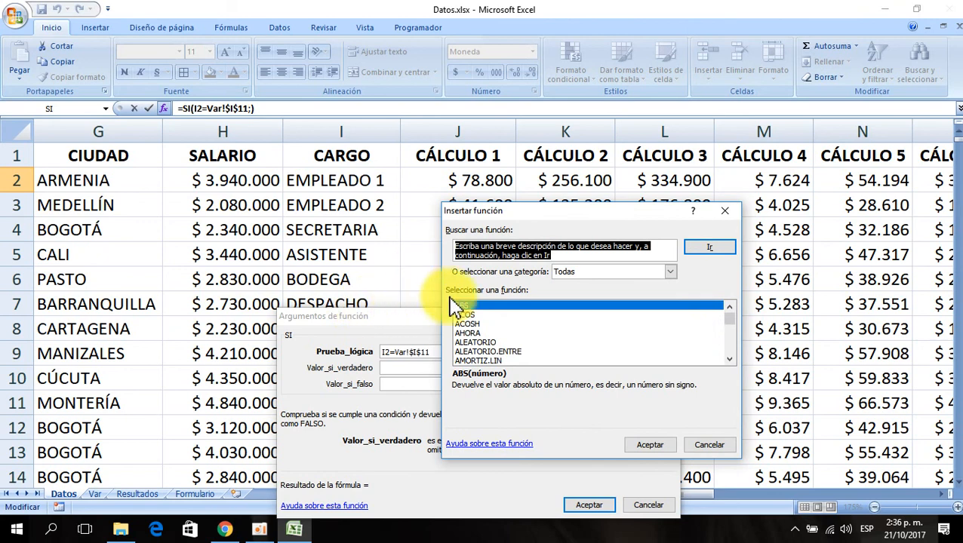
{"action": "left_click", "coordinate": [485, 305]}
{"action": "type", "text": "suma"}
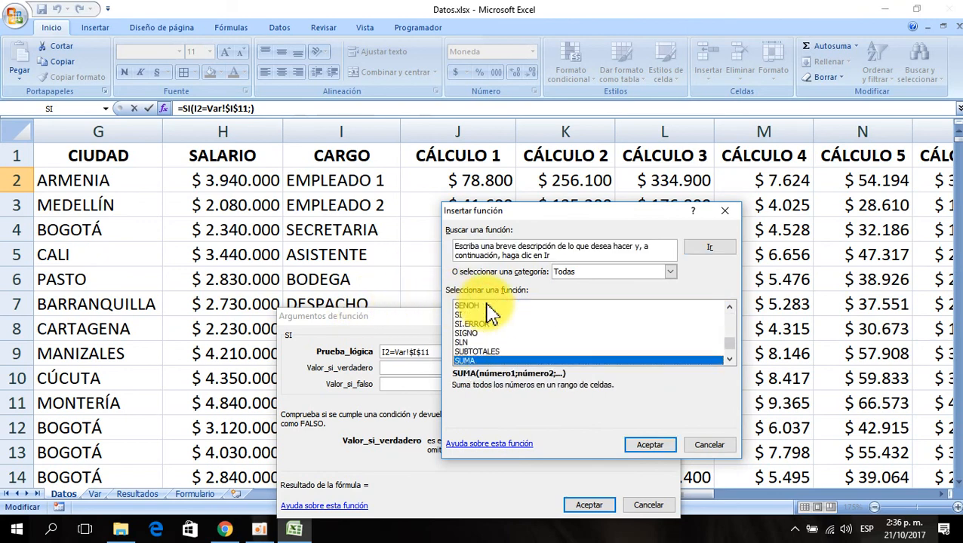
{"action": "left_click", "coordinate": [651, 445]}
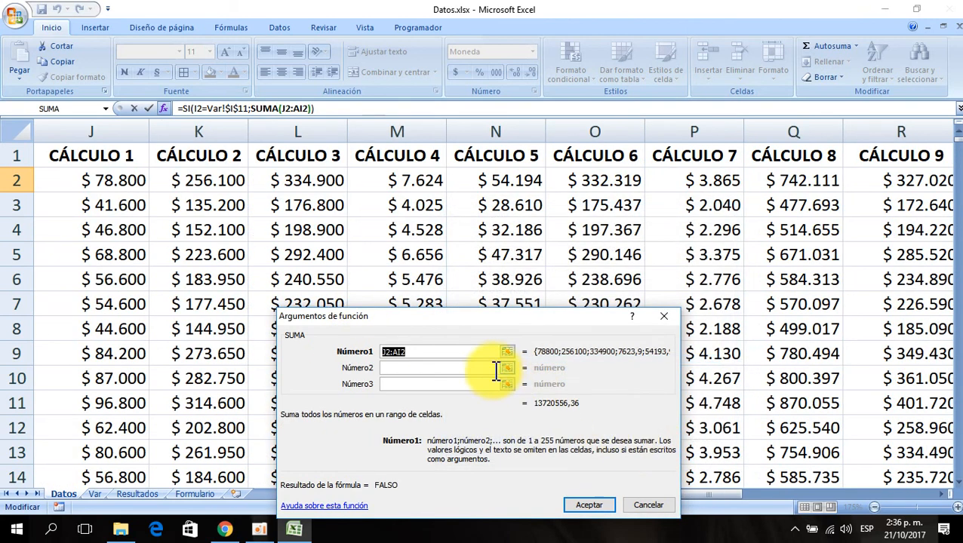
{"action": "key", "text": "Delete"}
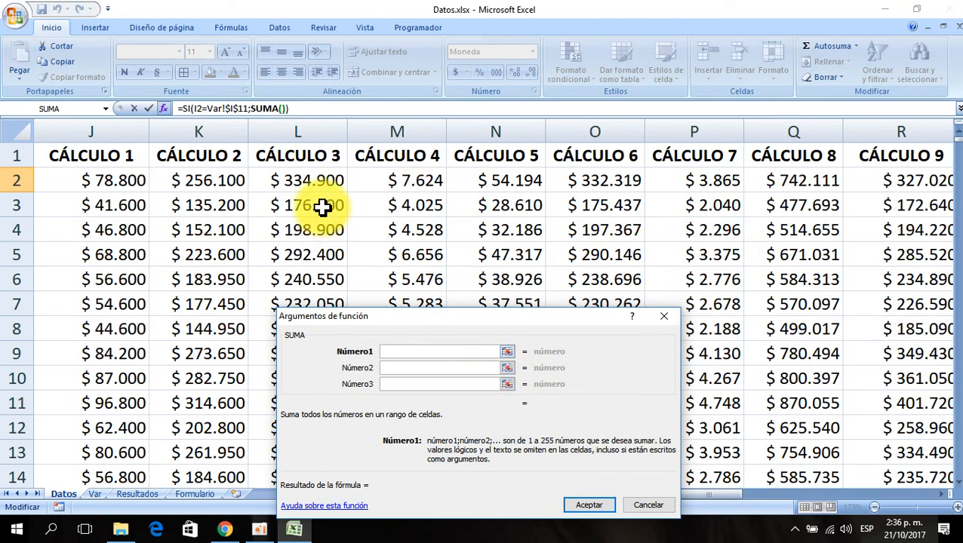
- Nest a PRODUCTO function inside SUMA and clear its default range
{"action": "left_click", "coordinate": [106, 109]}
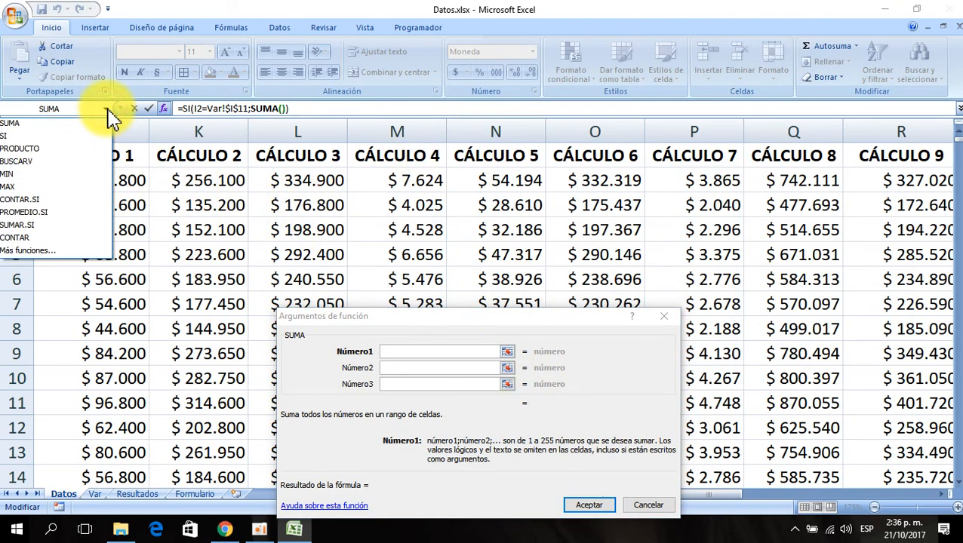
{"action": "left_click", "coordinate": [30, 149]}
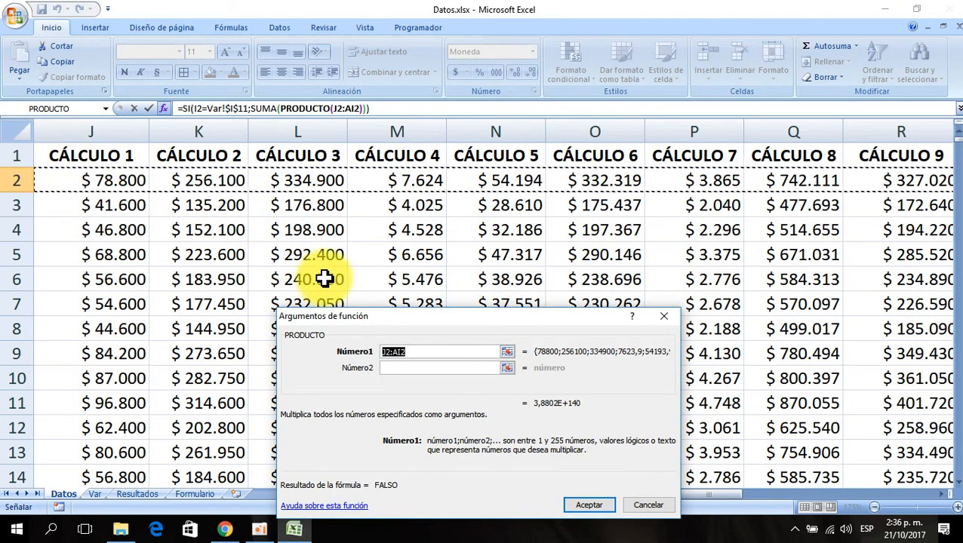
{"action": "key", "text": "Delete"}
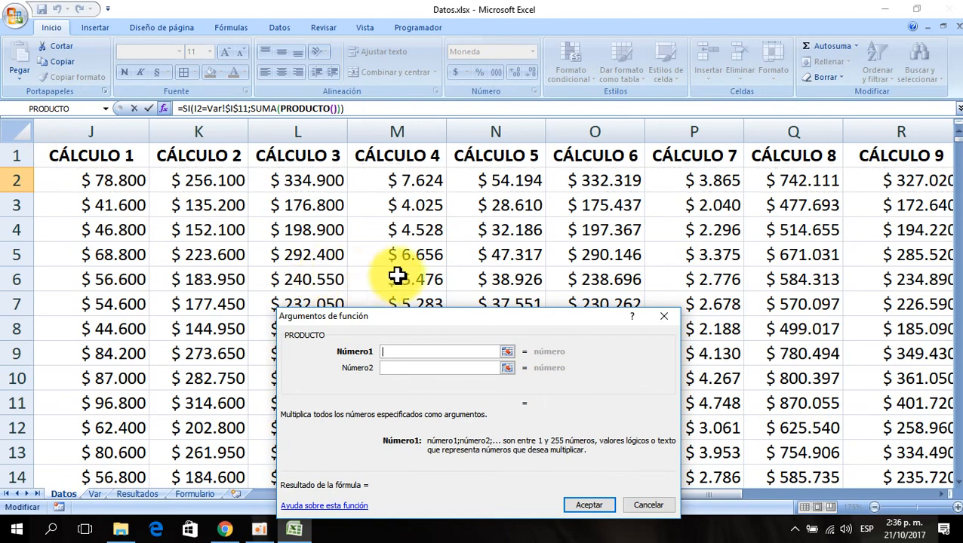
- Set PRODUCTO's first argument to the salary cell H2
{"action": "left_click", "coordinate": [99, 177]}
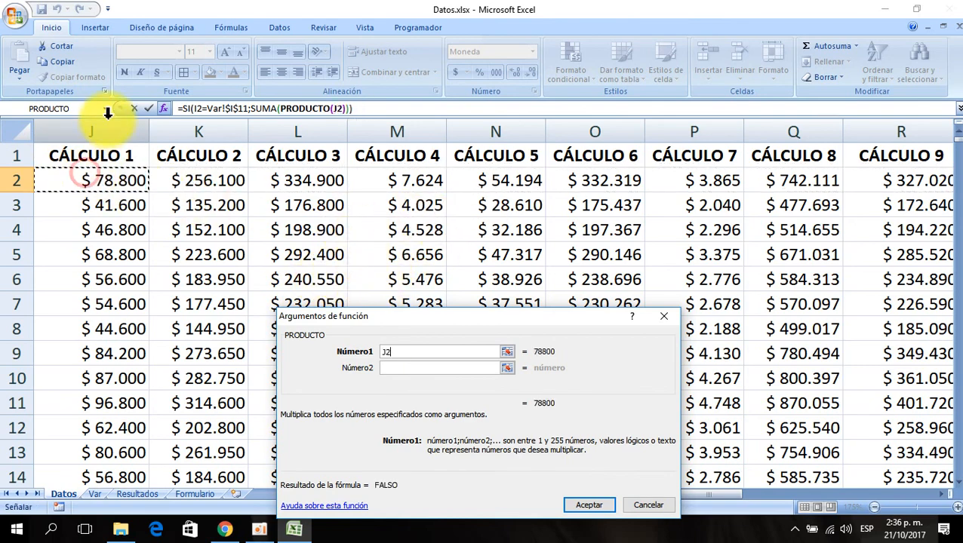
{"action": "key", "text": "Left"}
{"action": "key", "text": "Left"}
{"action": "key", "text": "Left"}
{"action": "key", "text": "Left"}
{"action": "key", "text": "Right"}
{"action": "key", "text": "Right"}
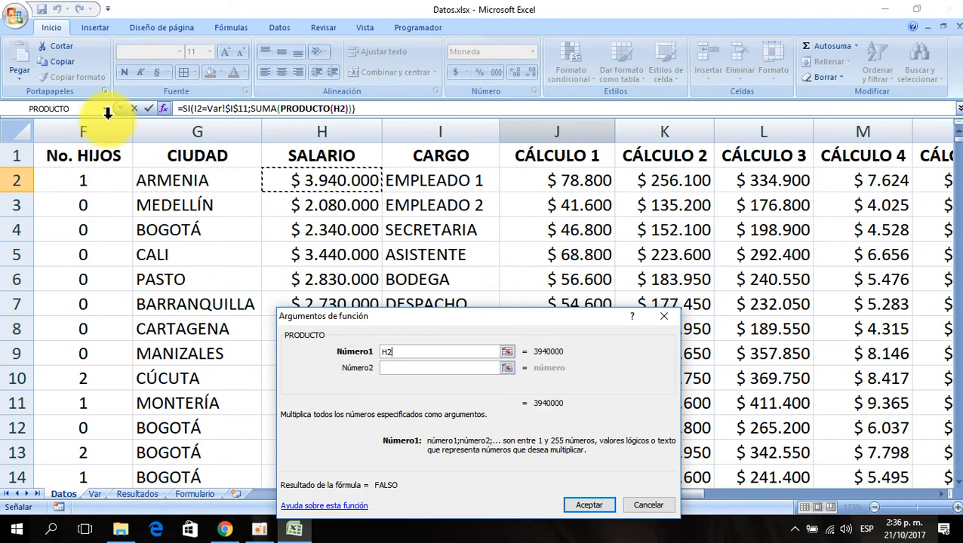
{"action": "left_click", "coordinate": [407, 365]}
- Set PRODUCTO's second argument to the 6% cell Var!$I$12 on the Var sheet
{"action": "left_click_drag", "start_coordinate": [397, 314], "coordinate": [445, 90]}
{"action": "left_click", "coordinate": [95, 494]}
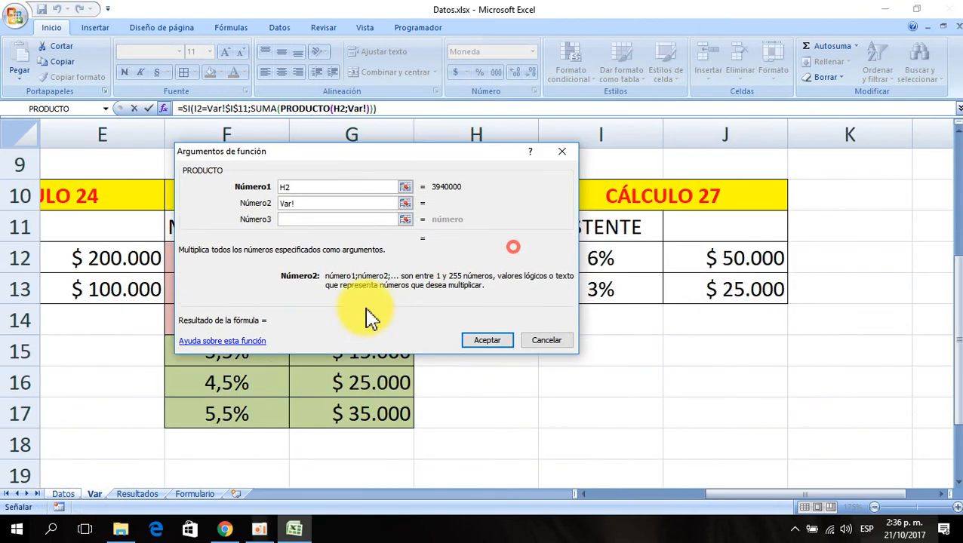
{"action": "left_click", "coordinate": [621, 261]}
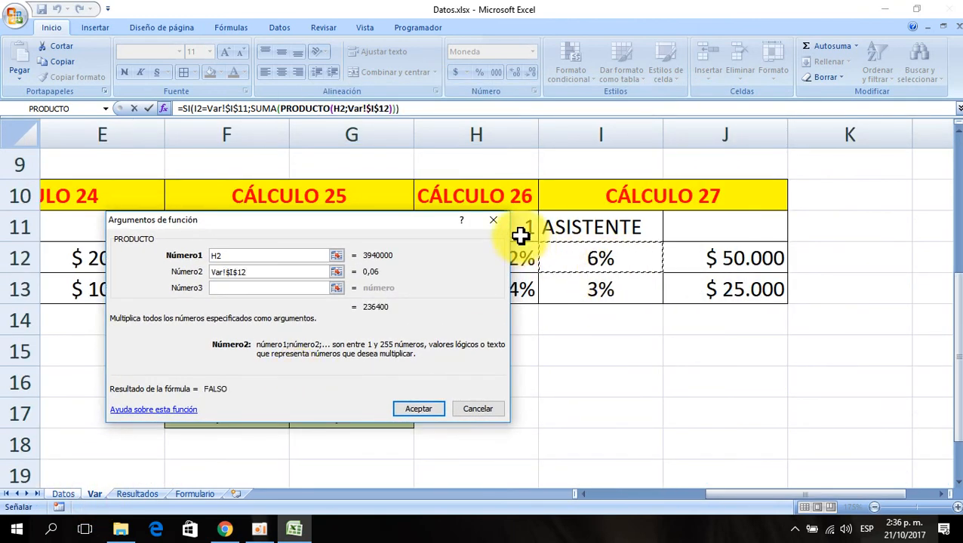
{"action": "left_click", "coordinate": [383, 200]}
{"action": "left_click_drag", "start_coordinate": [383, 200], "coordinate": [383, 224]}
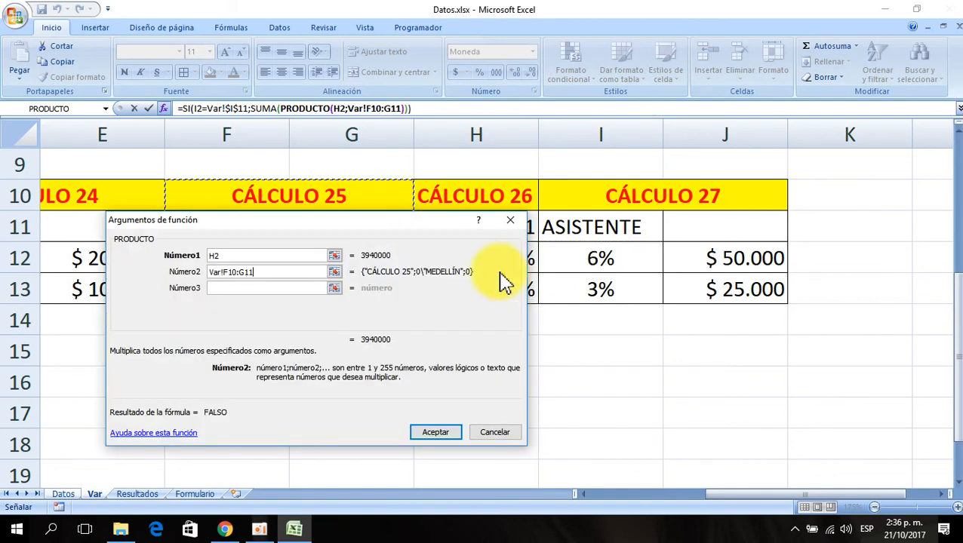
{"action": "left_click_drag", "start_coordinate": [260, 272], "coordinate": [133, 274]}
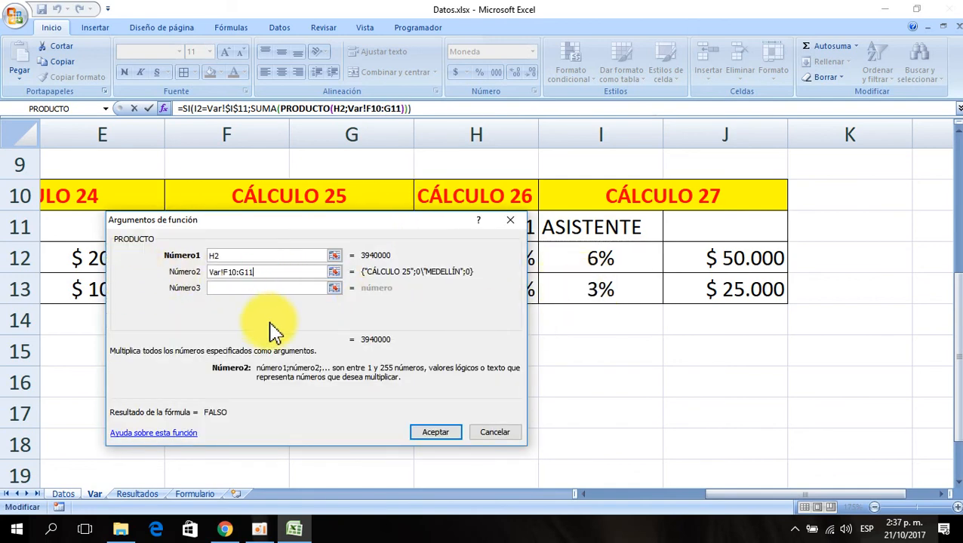
{"action": "left_click_drag", "start_coordinate": [245, 272], "coordinate": [166, 289]}
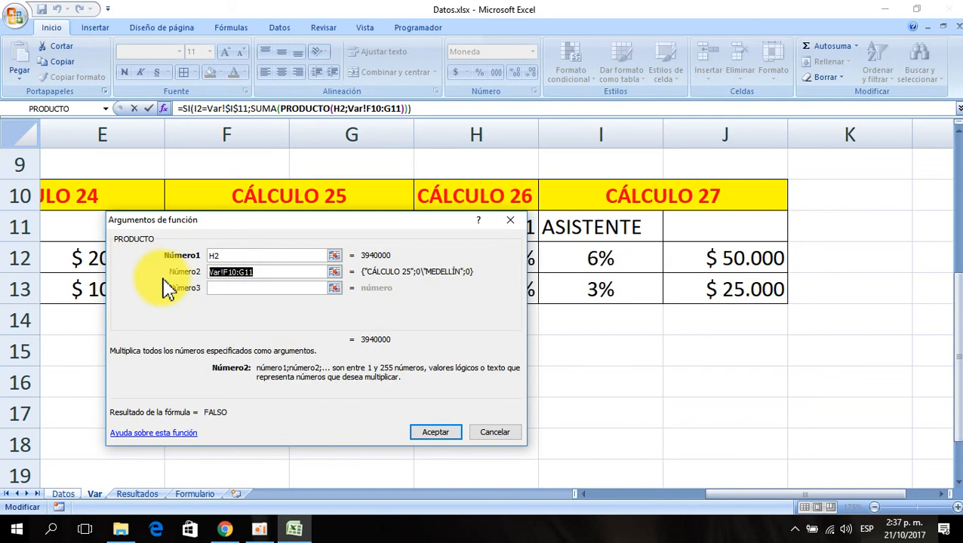
{"action": "key", "text": "Delete"}
{"action": "left_click", "coordinate": [600, 259]}
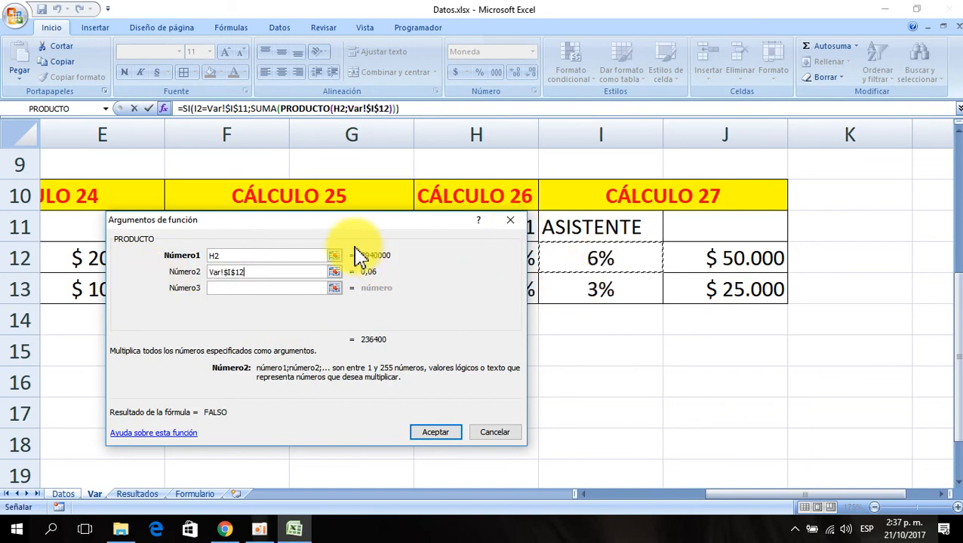
- Return to the SUMA arguments and add the absolute reference Var!$J$12 as its second number
{"action": "left_click_drag", "start_coordinate": [333, 223], "coordinate": [423, 342]}
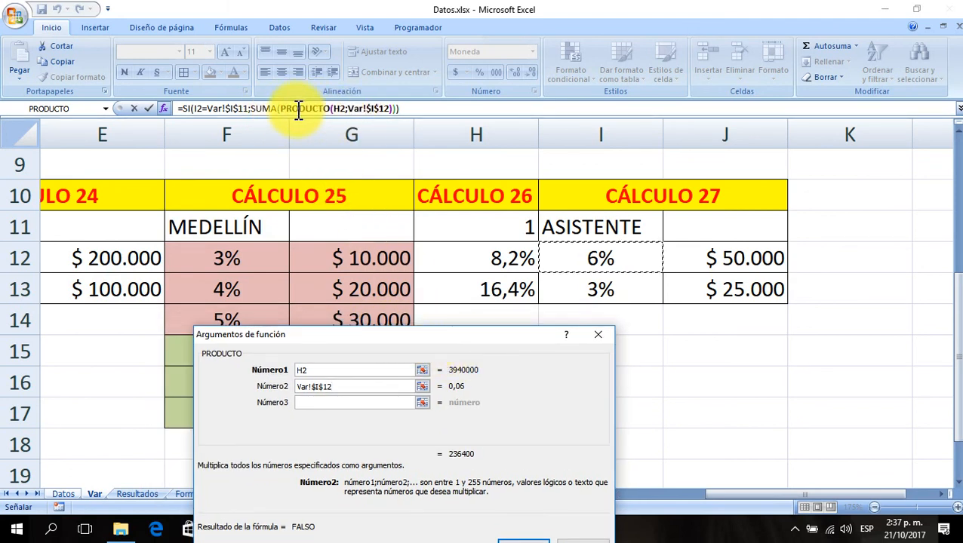
{"action": "left_click", "coordinate": [254, 108]}
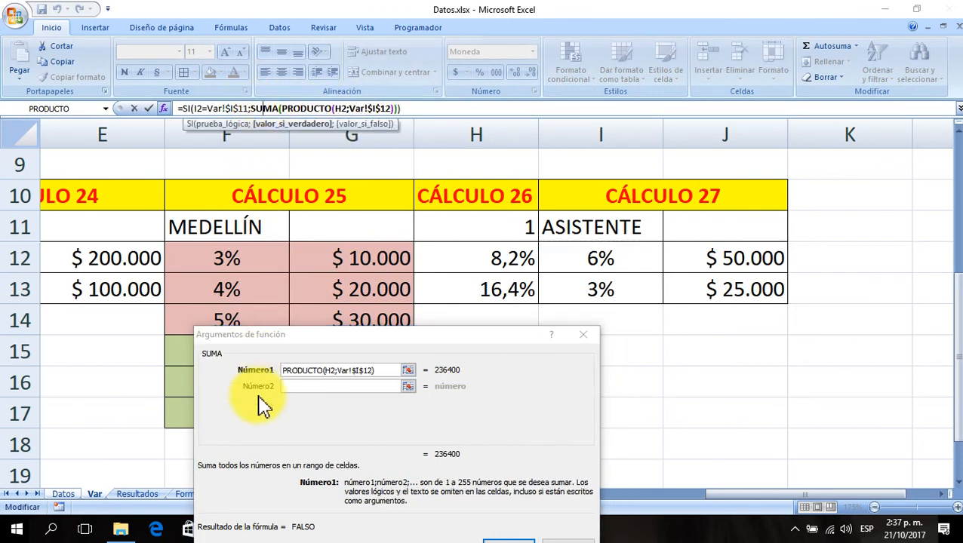
{"action": "left_click", "coordinate": [286, 386]}
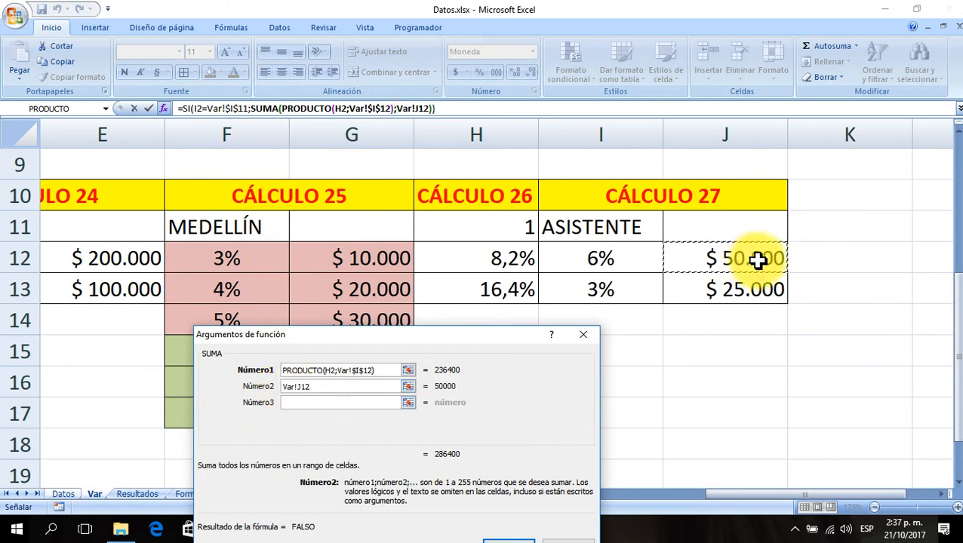
{"action": "key", "text": "F4"}
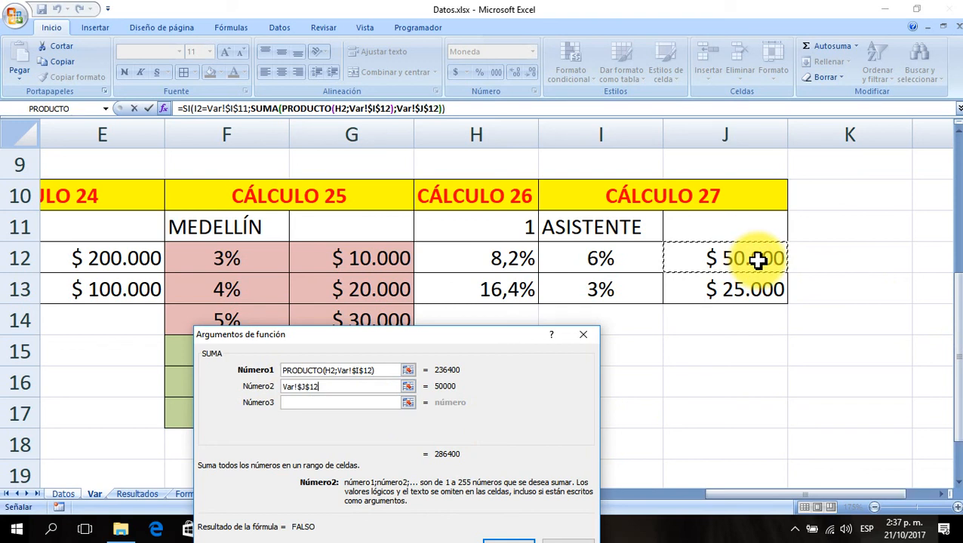
- Open the SI formula's false-value argument and nest a PRODUCTO function inside a new SUMA there
{"action": "left_click", "coordinate": [185, 108]}
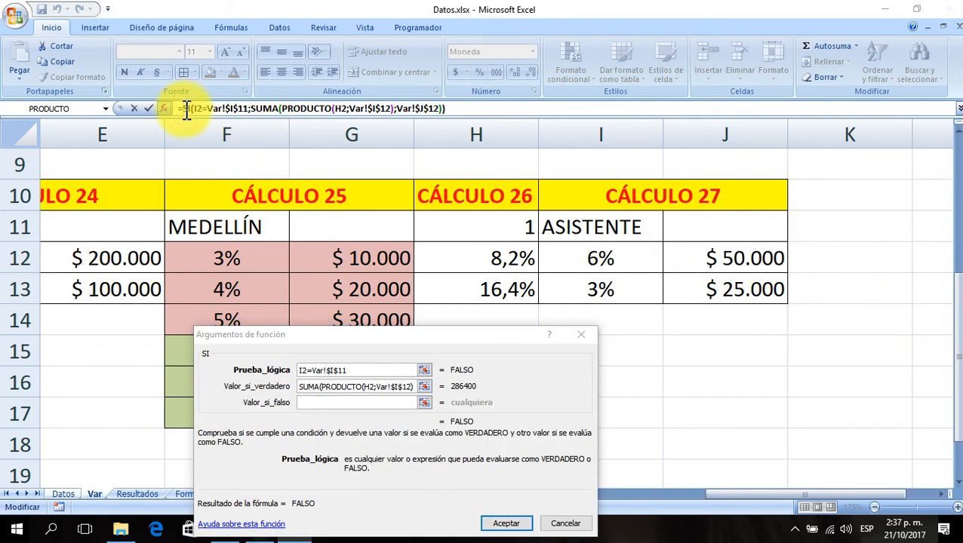
{"action": "left_click", "coordinate": [309, 403]}
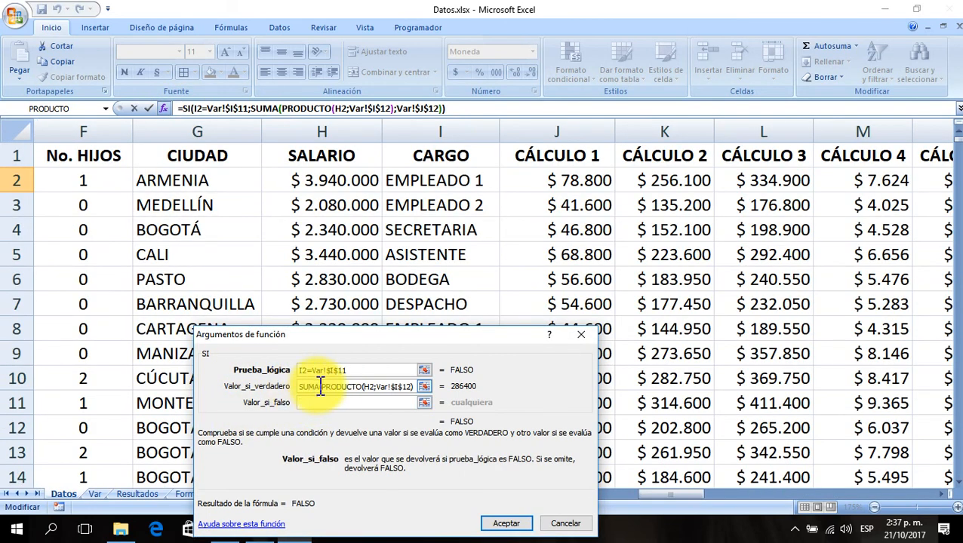
{"action": "left_click", "coordinate": [106, 110]}
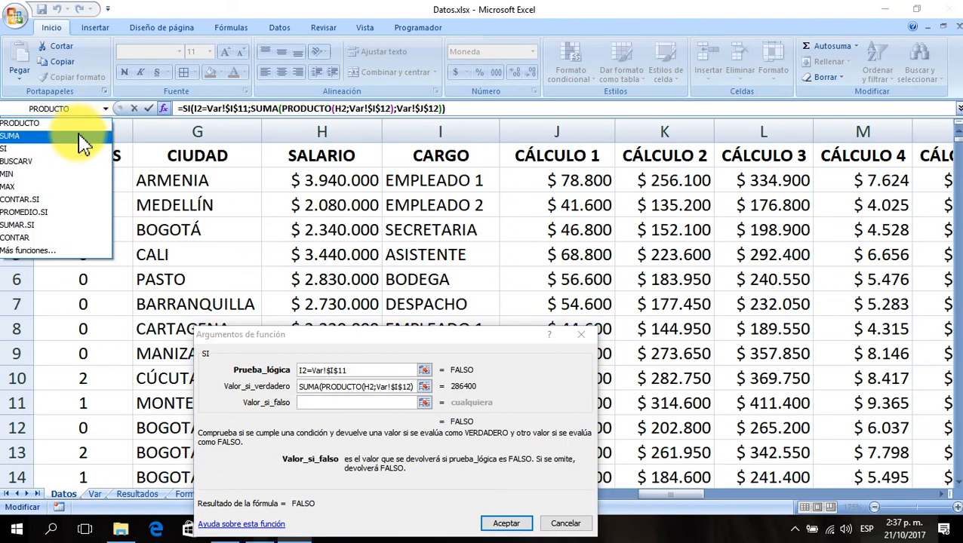
{"action": "left_click", "coordinate": [81, 138]}
{"action": "left_click", "coordinate": [106, 110]}
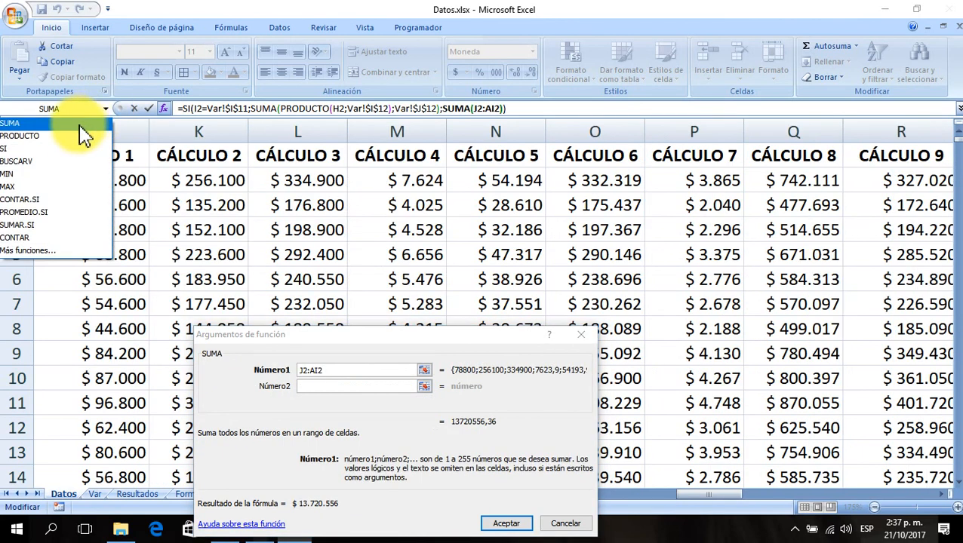
{"action": "left_click", "coordinate": [79, 136]}
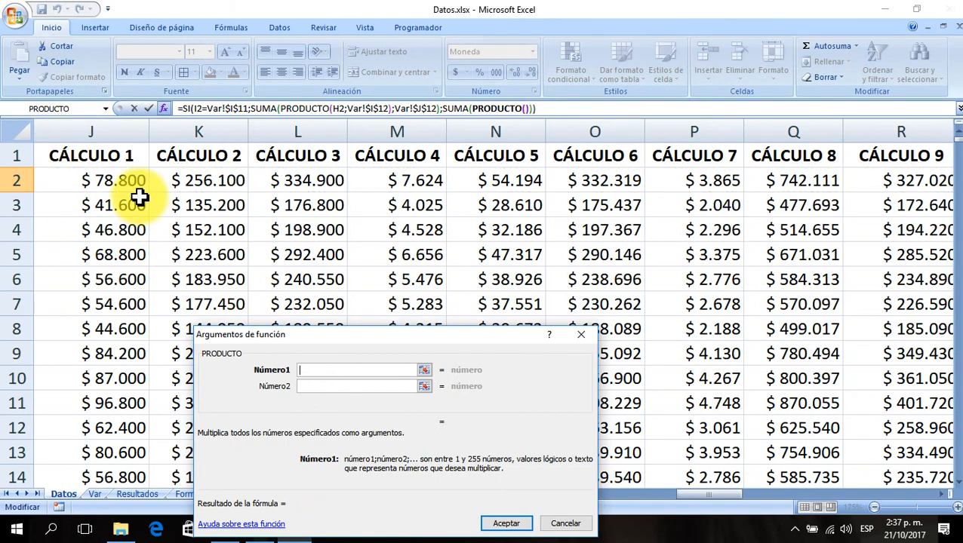
- Set the nested PRODUCTO's first argument to salary cell H2 in the false branch
{"action": "left_click", "coordinate": [94, 180]}
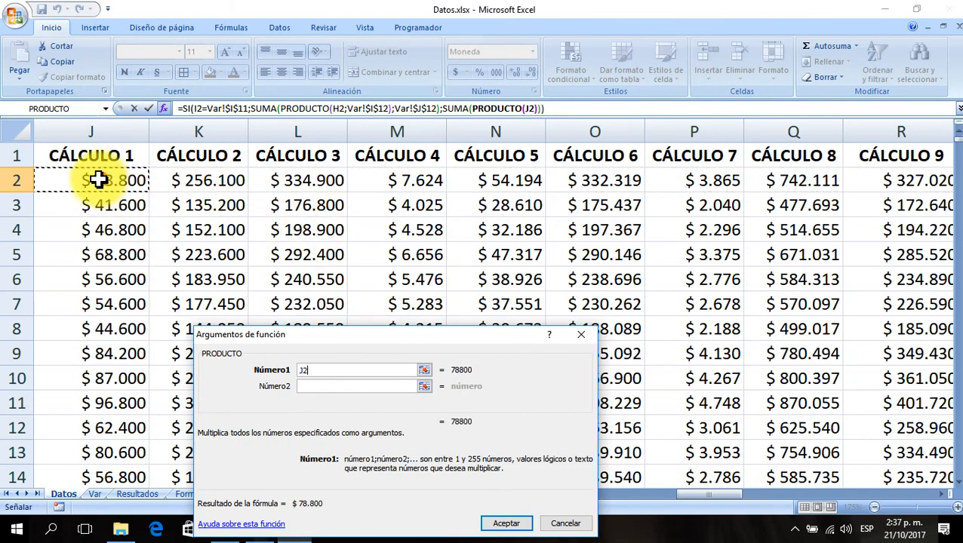
{"action": "key", "text": "Left"}
{"action": "key", "text": "Left"}
{"action": "key", "text": "Left"}
{"action": "key", "text": "Left"}
{"action": "key", "text": "Left"}
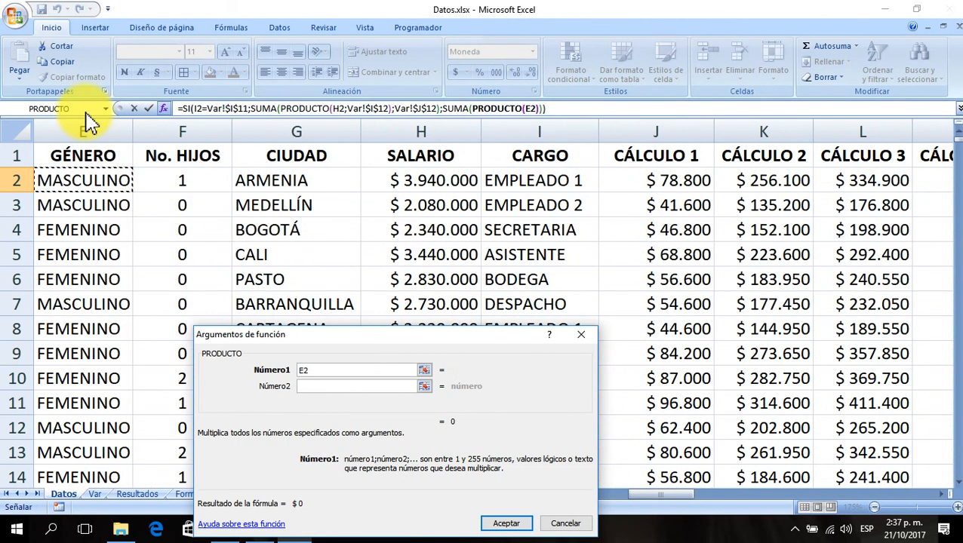
{"action": "key", "text": "Right"}
{"action": "key", "text": "Right"}
{"action": "key", "text": "Right"}
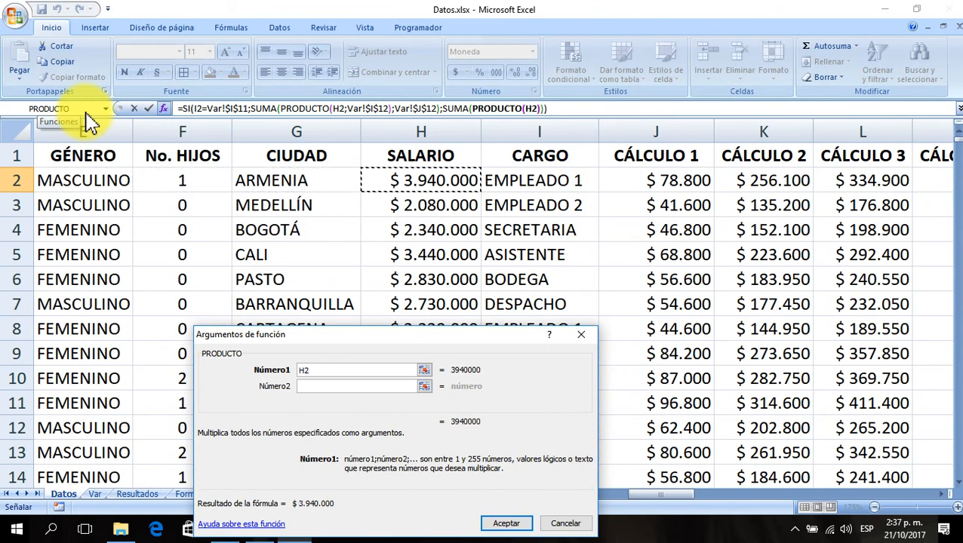
- Set PRODUCTO's second argument to the 3% cell Var!$I$13 on the Var sheet
{"action": "left_click", "coordinate": [312, 387]}
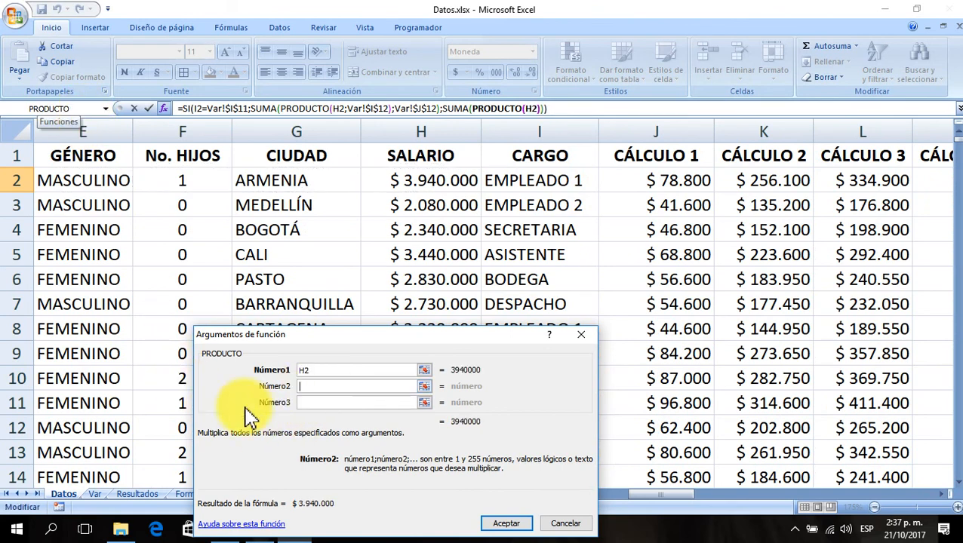
{"action": "left_click", "coordinate": [93, 494]}
{"action": "left_click_drag", "start_coordinate": [273, 453], "coordinate": [155, 280]}
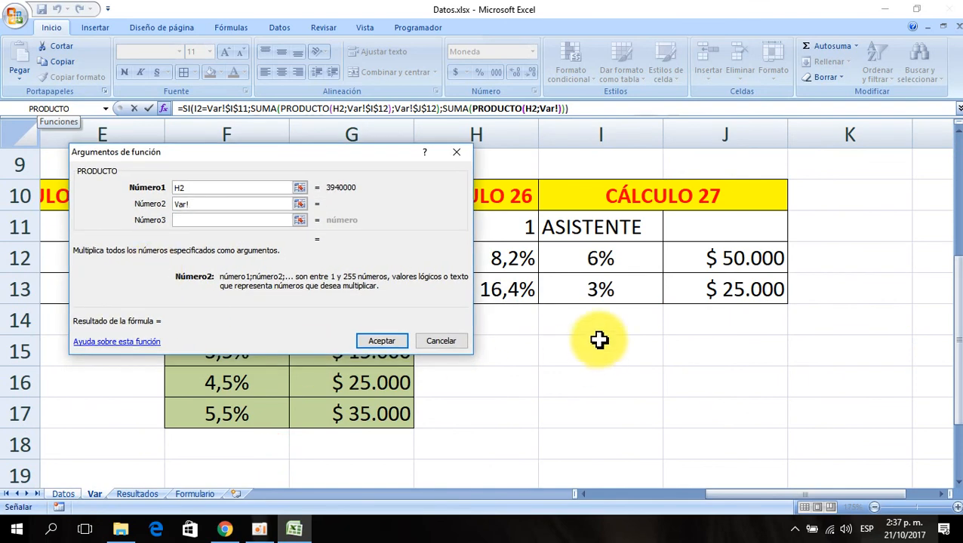
{"action": "left_click", "coordinate": [604, 293]}
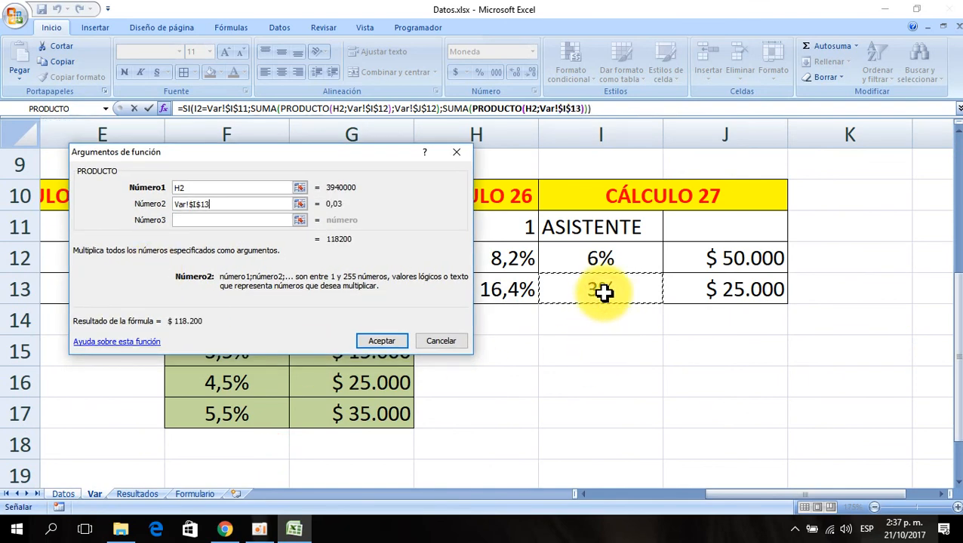
{"action": "left_click_drag", "start_coordinate": [322, 333], "coordinate": [484, 458]}
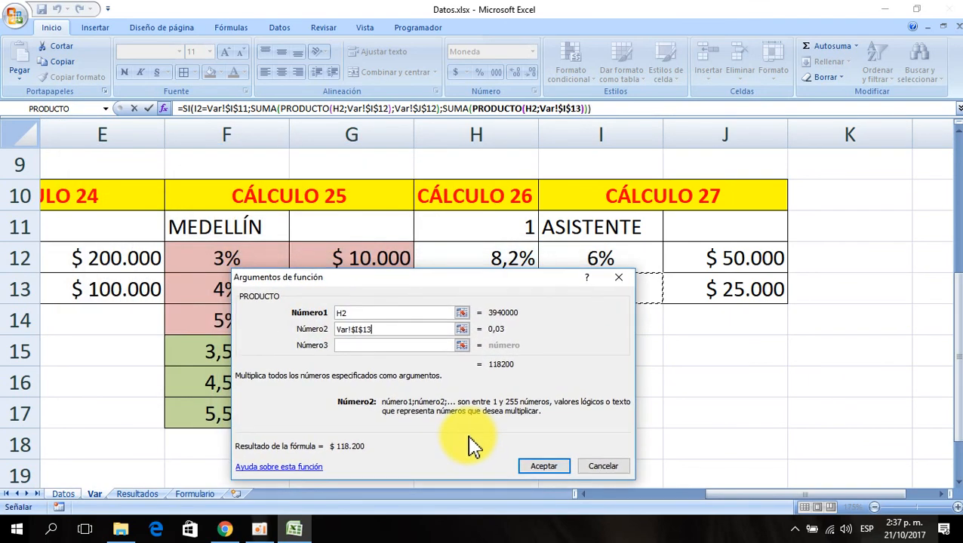
- Add Var!$J$13 as the outer SUMA's second number and confirm the complete SI formula
{"action": "left_click", "coordinate": [455, 108]}
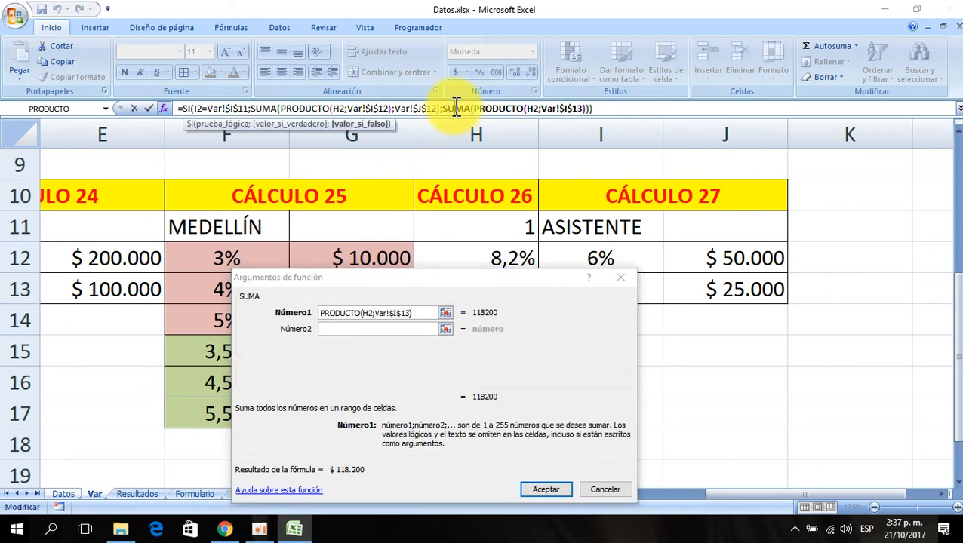
{"action": "left_click", "coordinate": [326, 329]}
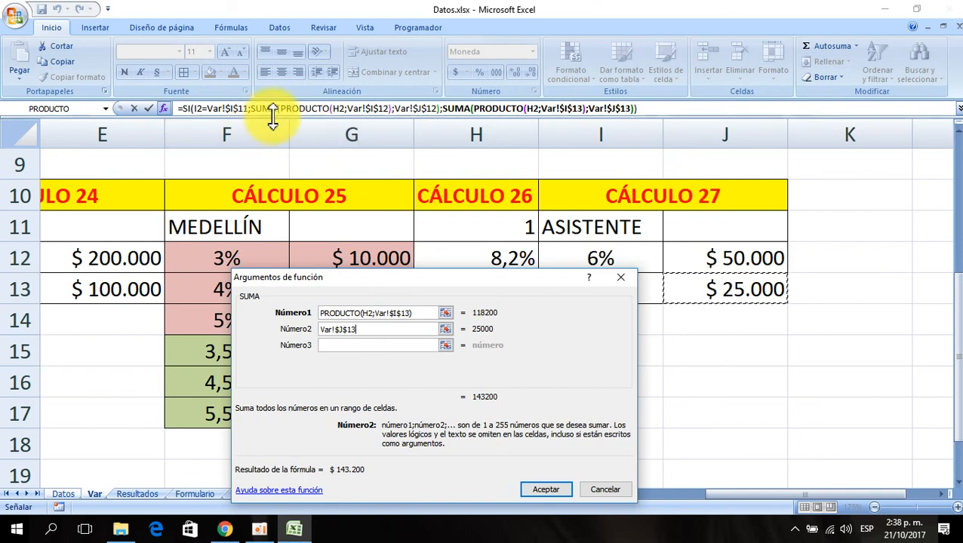
{"action": "left_click", "coordinate": [185, 109]}
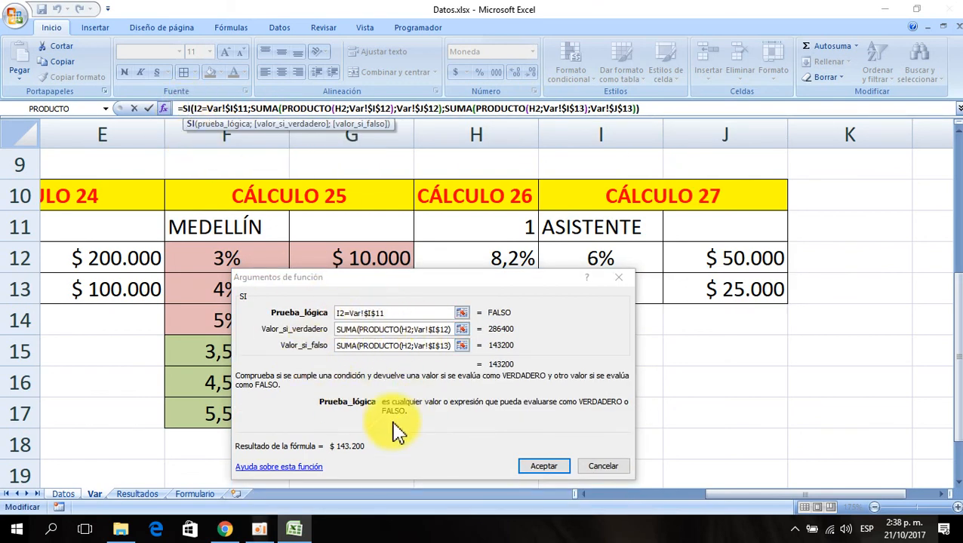
{"action": "left_click", "coordinate": [545, 467]}
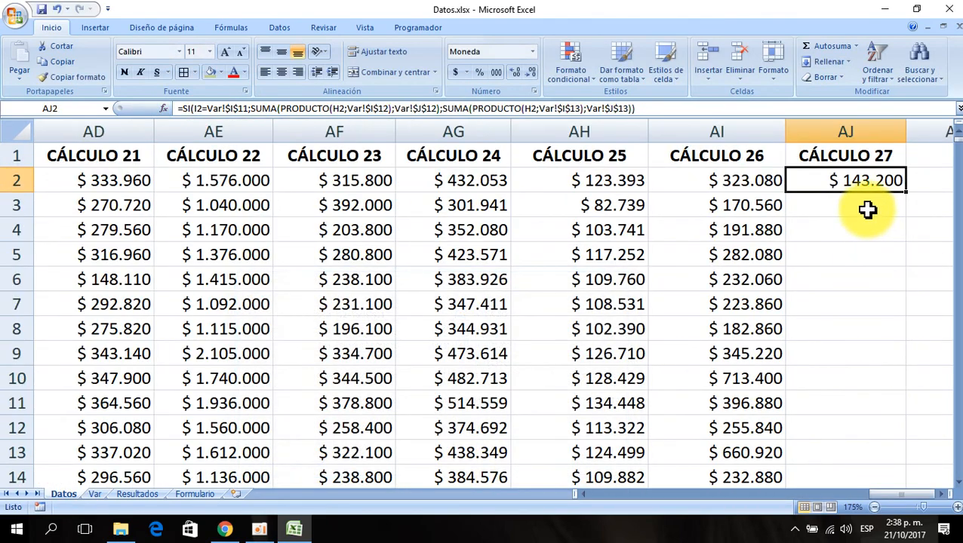
- Fill the formula down the whole CÁLCULO 27 column
{"action": "double_click", "coordinate": [905, 195]}
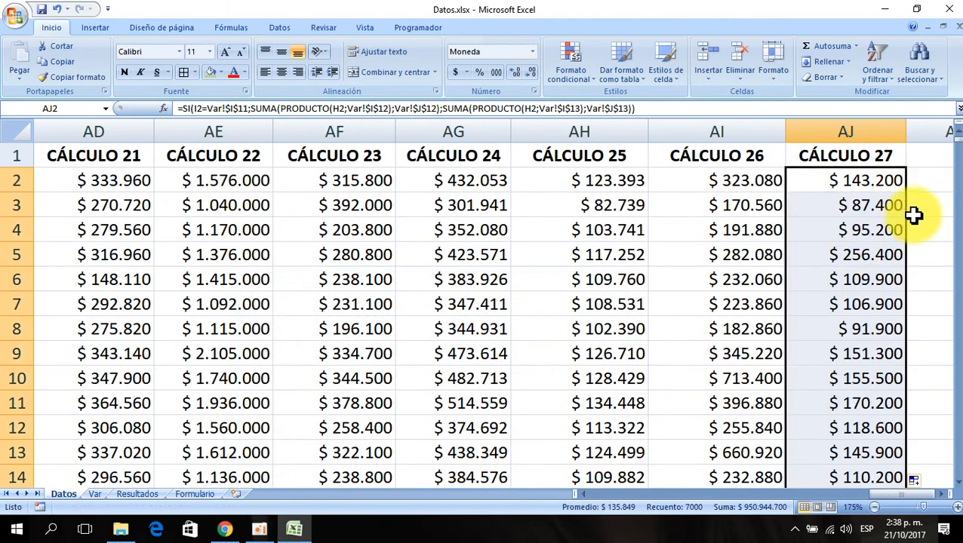
{"action": "key", "text": "Up"}
{"action": "key", "text": "Down"}
{"action": "key", "text": "Right"}
{"action": "key", "text": "Right"}
{"action": "key", "text": "Left"}
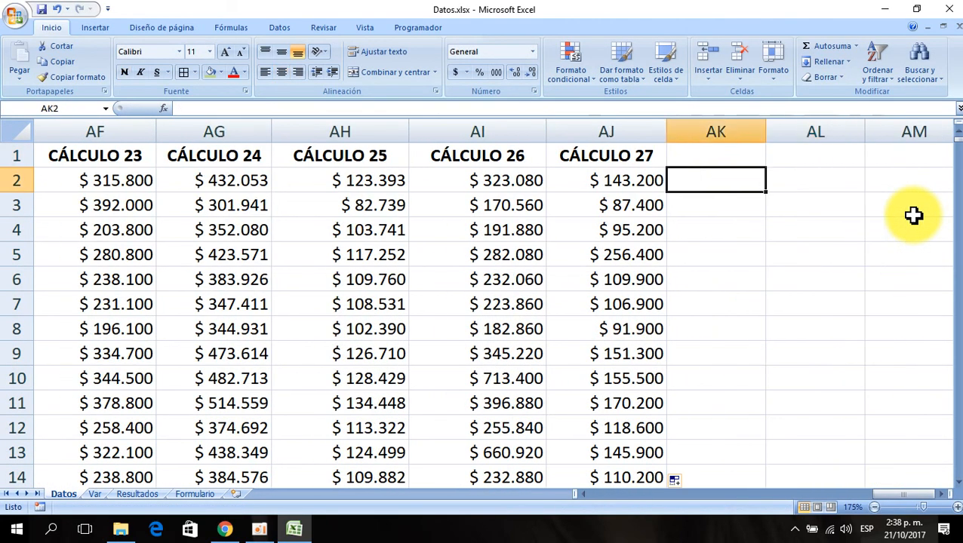
{"action": "key", "text": "Left"}
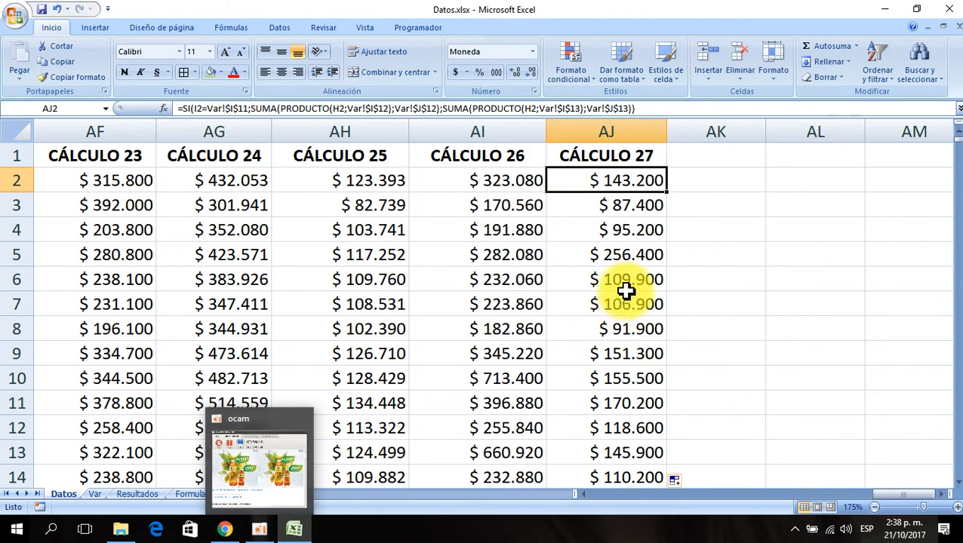
{"action": "left_click", "coordinate": [286, 456]}
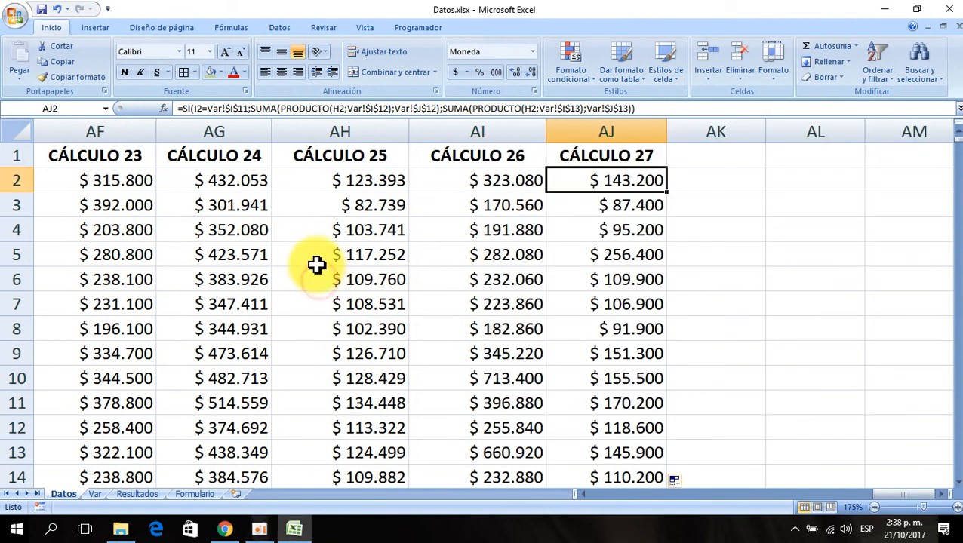
- Create a CÁLCULO 28 header in AK1 by extending the CÁLCULO 27 header, and widen column AK
{"action": "left_click", "coordinate": [622, 157]}
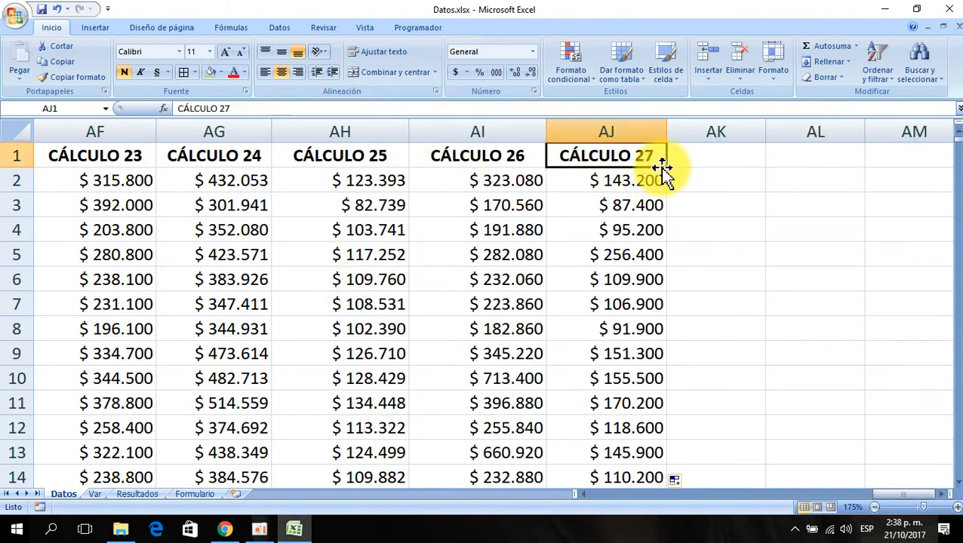
{"action": "left_click_drag", "start_coordinate": [668, 172], "coordinate": [729, 172]}
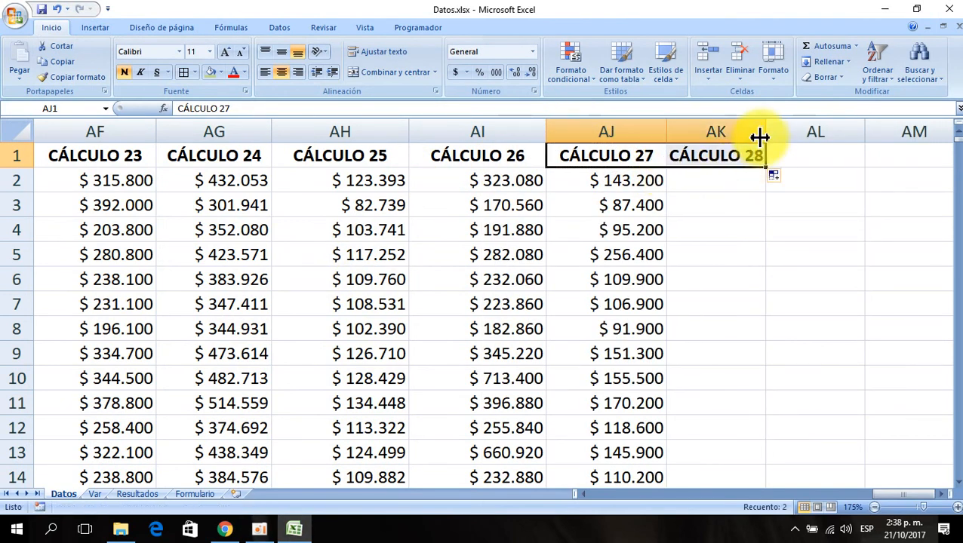
{"action": "left_click_drag", "start_coordinate": [764, 134], "coordinate": [794, 134]}
- Copy the currency formatting from AJ2 onto AK2 with the format painter
{"action": "left_click", "coordinate": [626, 181]}
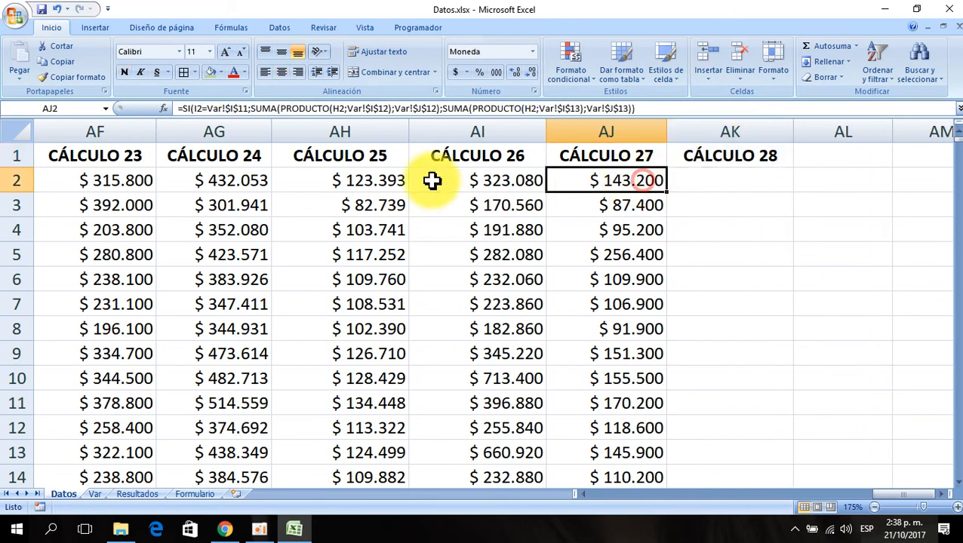
{"action": "left_click", "coordinate": [70, 64]}
{"action": "left_click", "coordinate": [699, 183]}
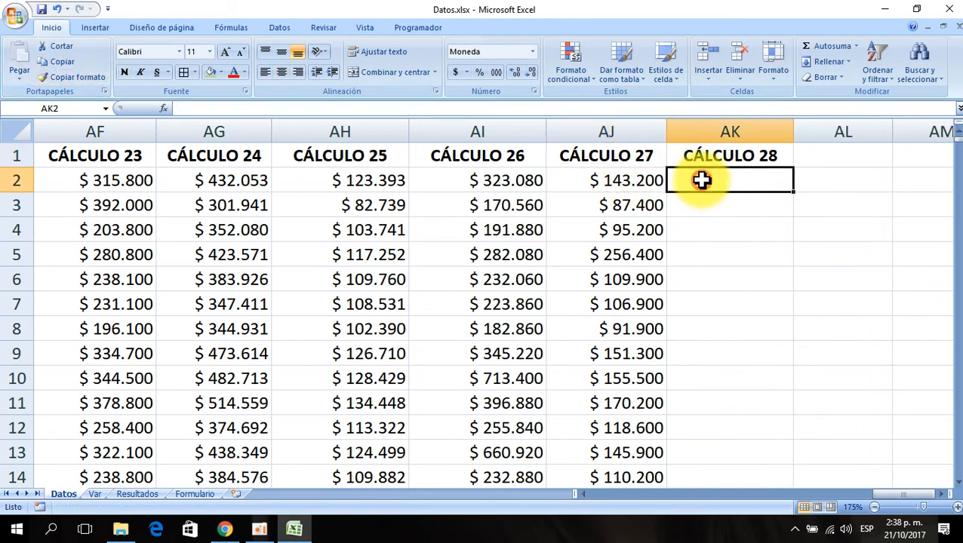
- On the Var sheet, extend the merged CÁLCULO 27 header to create a CÁLCULO 28 header in K10:L10
{"action": "left_click", "coordinate": [95, 495]}
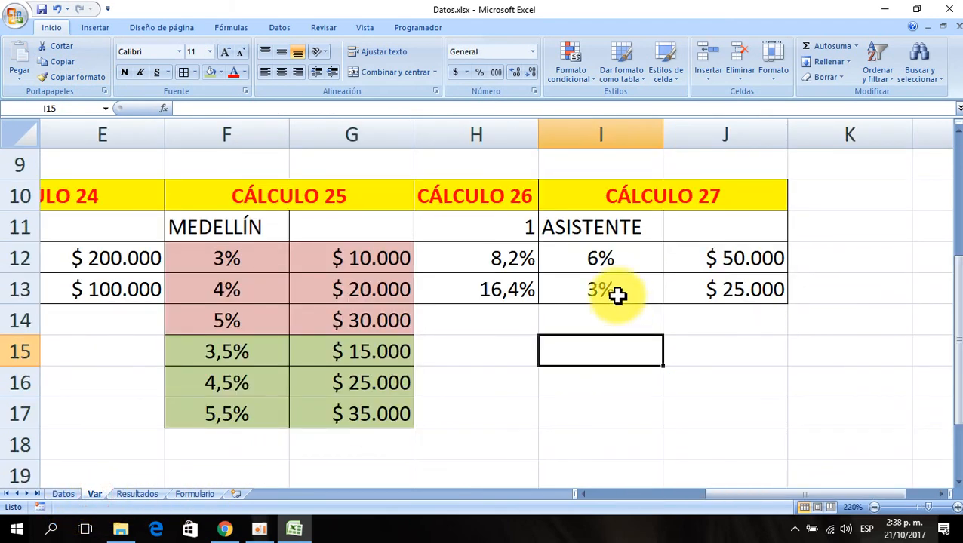
{"action": "left_click", "coordinate": [683, 204]}
{"action": "key", "text": "Right"}
{"action": "key", "text": "Right"}
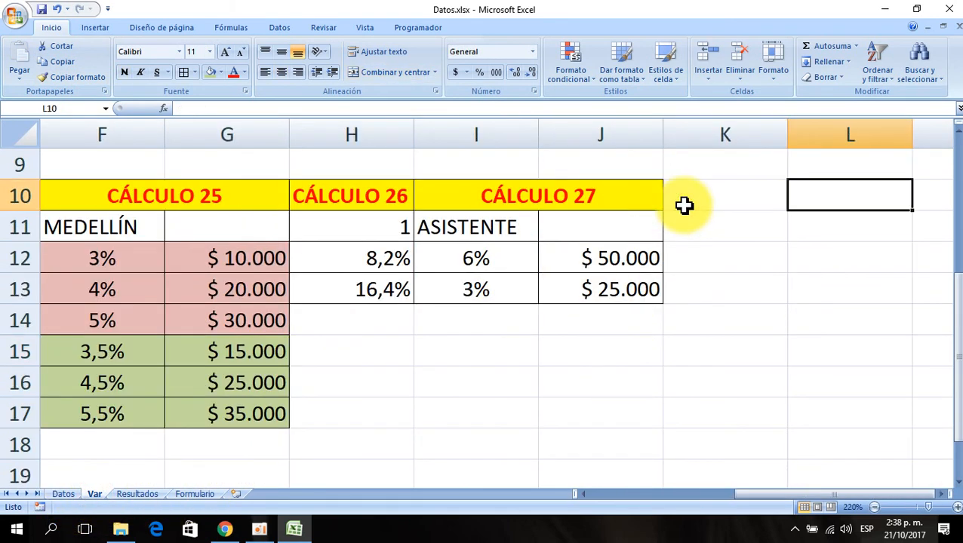
{"action": "key", "text": "Left"}
{"action": "left_click", "coordinate": [444, 198]}
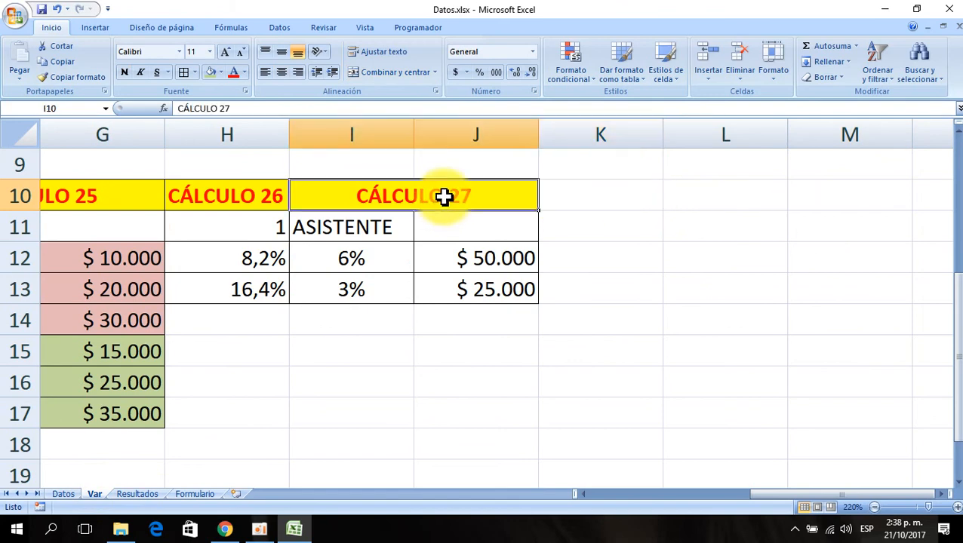
{"action": "left_click_drag", "start_coordinate": [539, 211], "coordinate": [699, 196]}
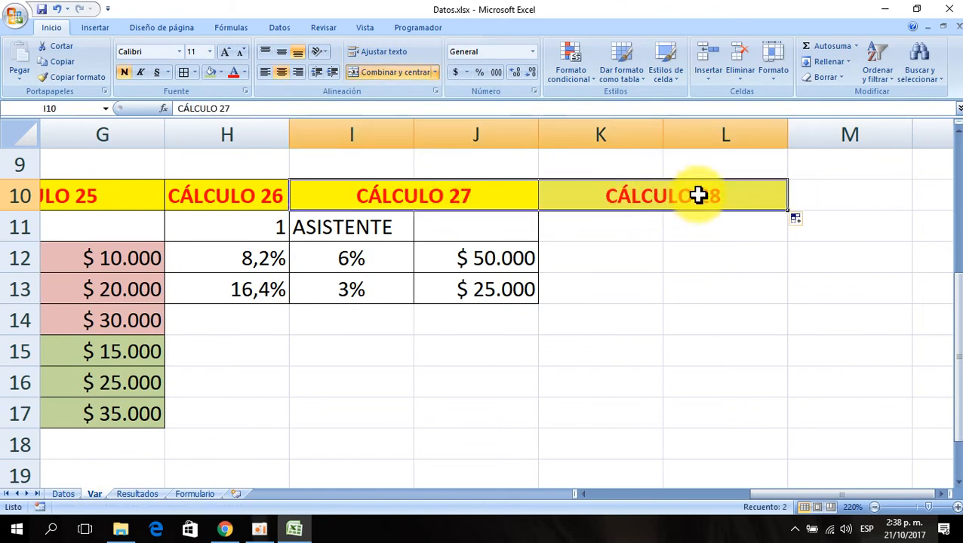
- Copy the city CÚCUTA from the Datos sheet and paste it into cell K11 on the Var sheet
{"action": "left_click", "coordinate": [63, 495]}
{"action": "left_click", "coordinate": [228, 240]}
{"action": "key", "text": "ctrl+Left"}
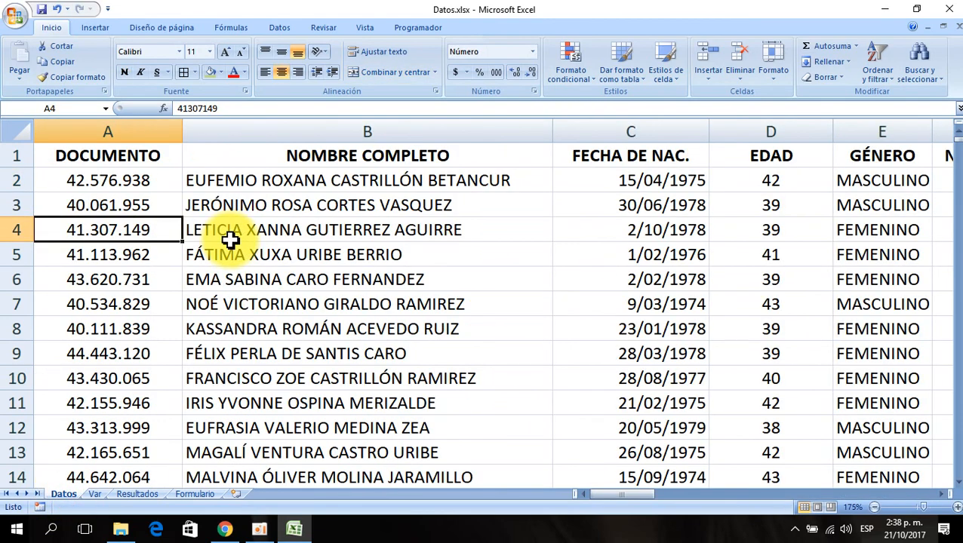
{"action": "key", "text": "Right"}
{"action": "key", "text": "Right"}
{"action": "key", "text": "Right"}
{"action": "key", "text": "Right"}
{"action": "key", "text": "Right"}
{"action": "key", "text": "Right"}
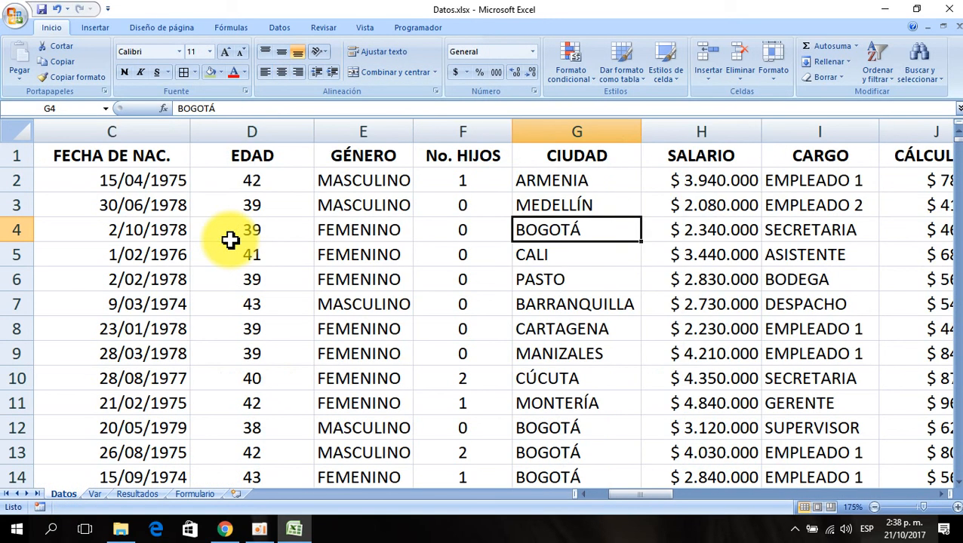
{"action": "key", "text": "Down"}
{"action": "key", "text": "Down"}
{"action": "key", "text": "Down"}
{"action": "key", "text": "Down"}
{"action": "key", "text": "Down"}
{"action": "key", "text": "Down"}
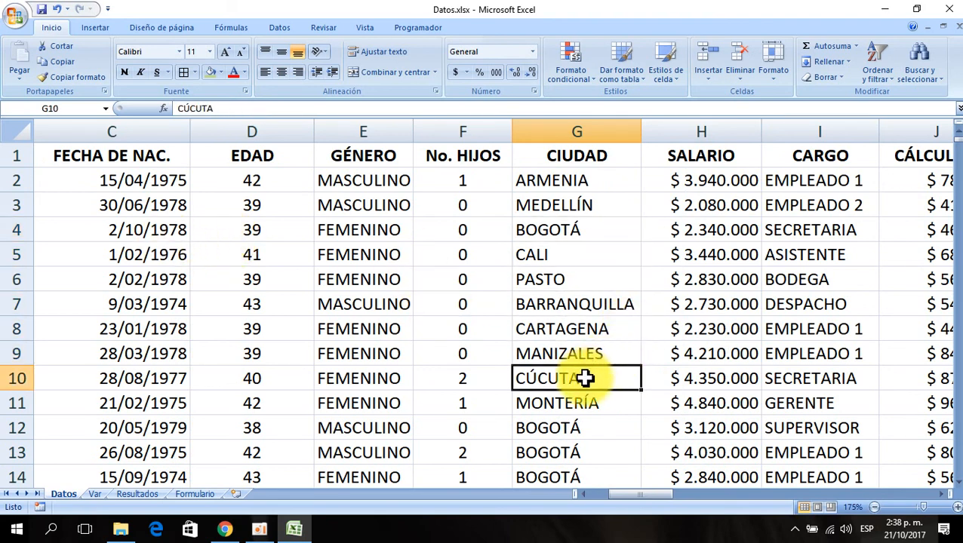
{"action": "key", "text": "ctrl+c"}
{"action": "left_click", "coordinate": [95, 494]}
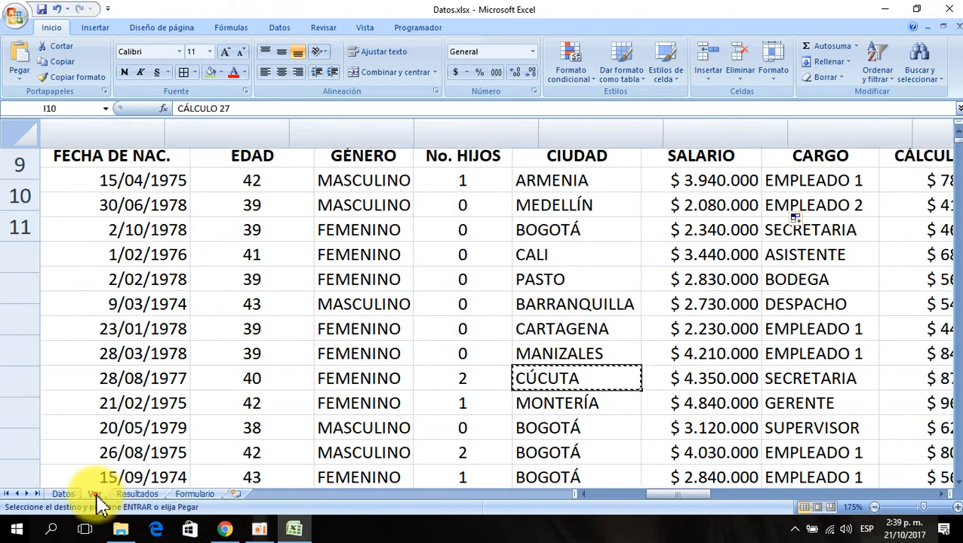
{"action": "left_click", "coordinate": [570, 228]}
{"action": "key", "text": "ctrl+v"}
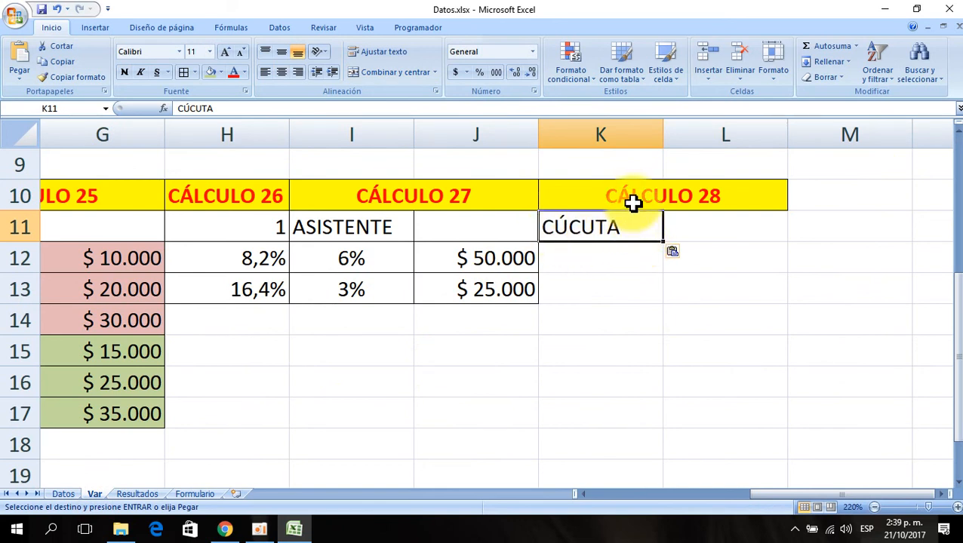
- Enter 1,5% in cell K12 under CÚCUTA on the Var sheet
{"action": "left_click", "coordinate": [602, 261]}
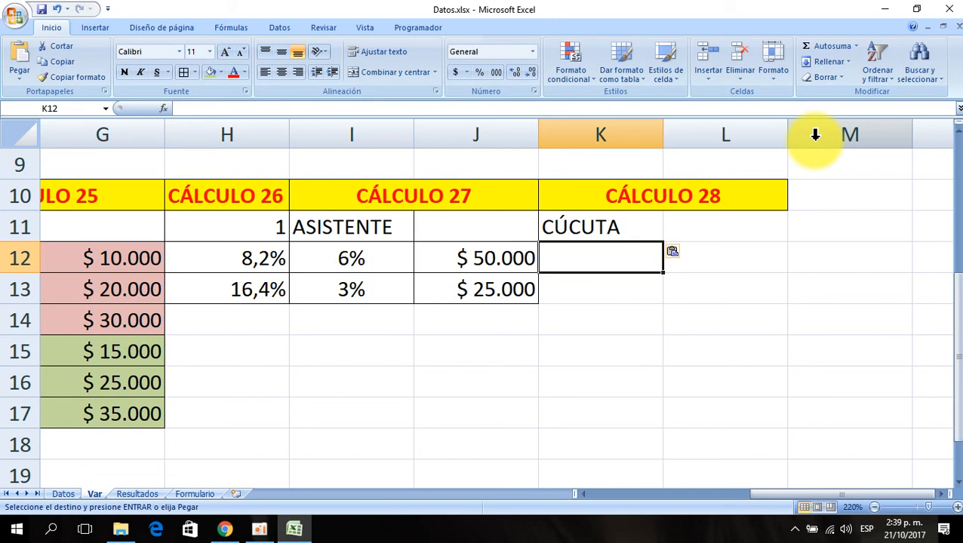
{"action": "type", "text": "1,50"}
{"action": "type", "text": "%"}
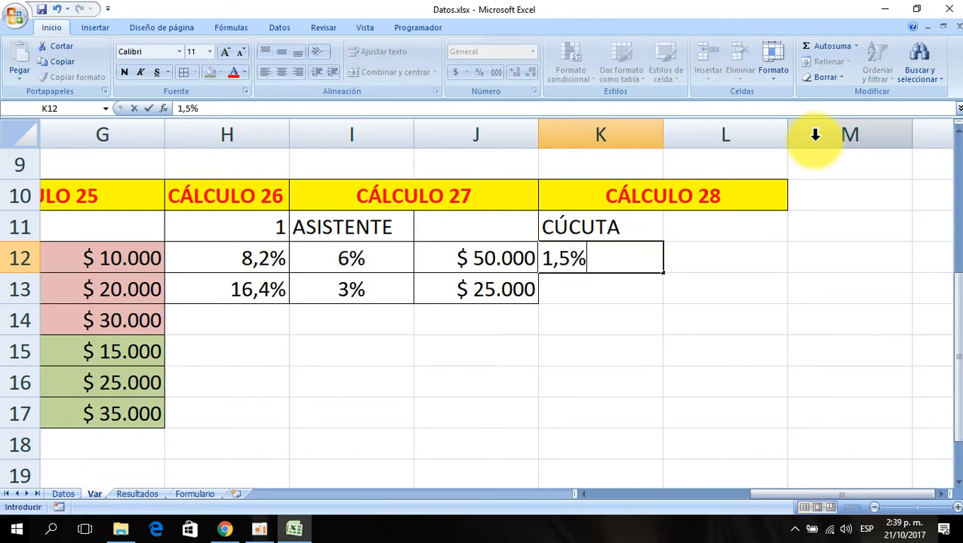
- Enter 45000 in cell L12 beside the 1,5% rate under CÚCUTA
{"action": "key", "text": "Return"}
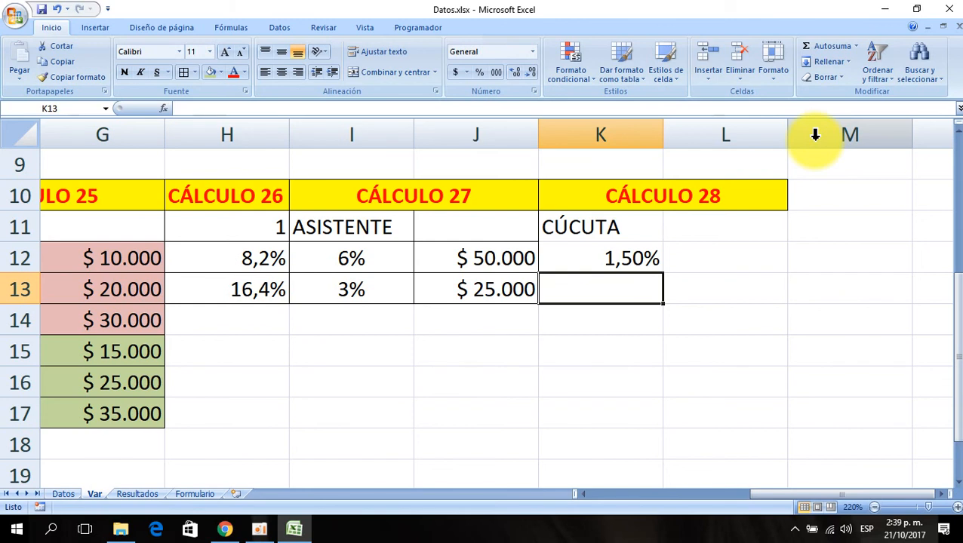
{"action": "key", "text": "Up"}
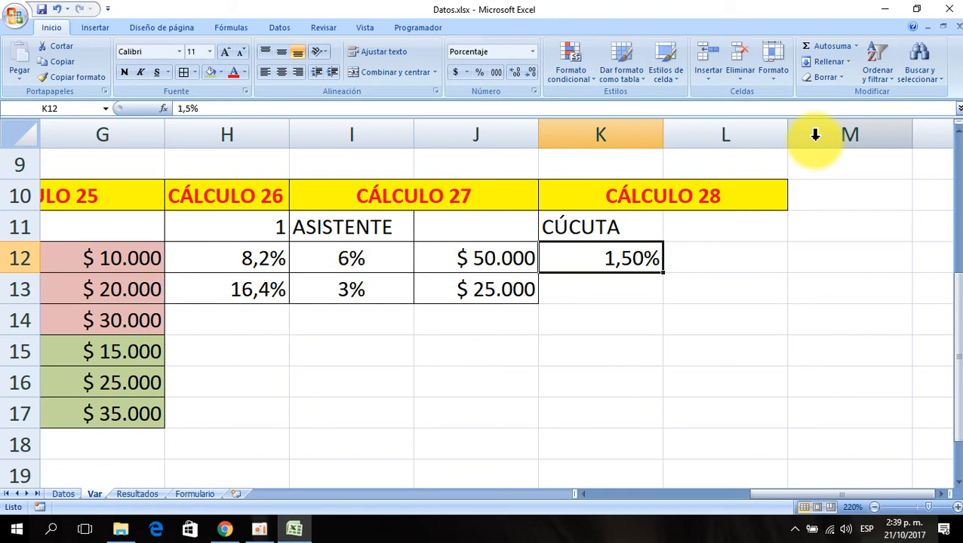
{"action": "key", "text": "Right"}
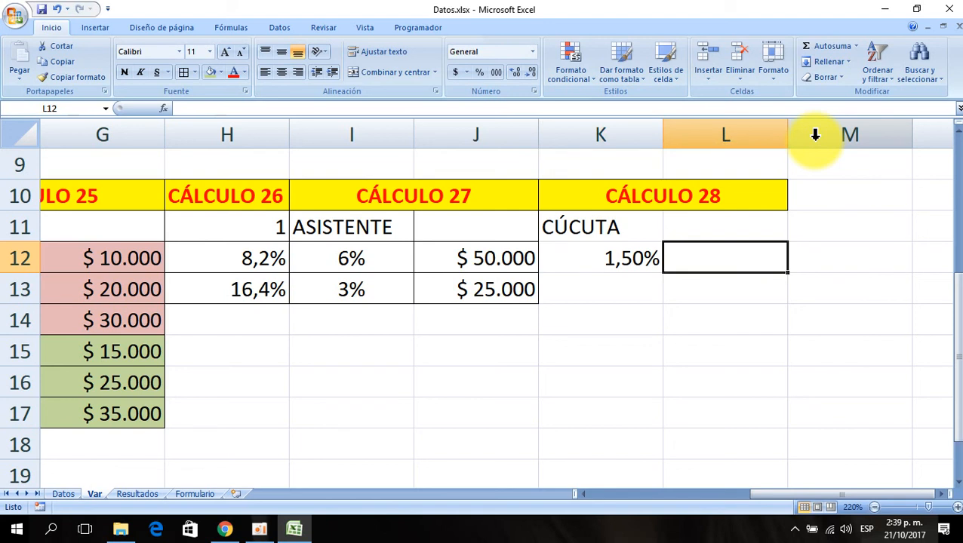
{"action": "type", "text": "45000"}
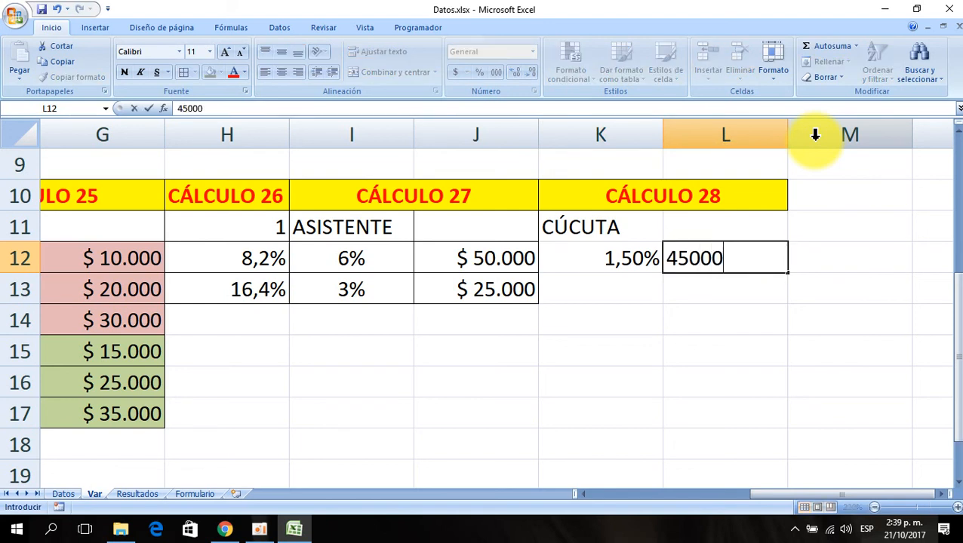
{"action": "key", "text": "Return"}
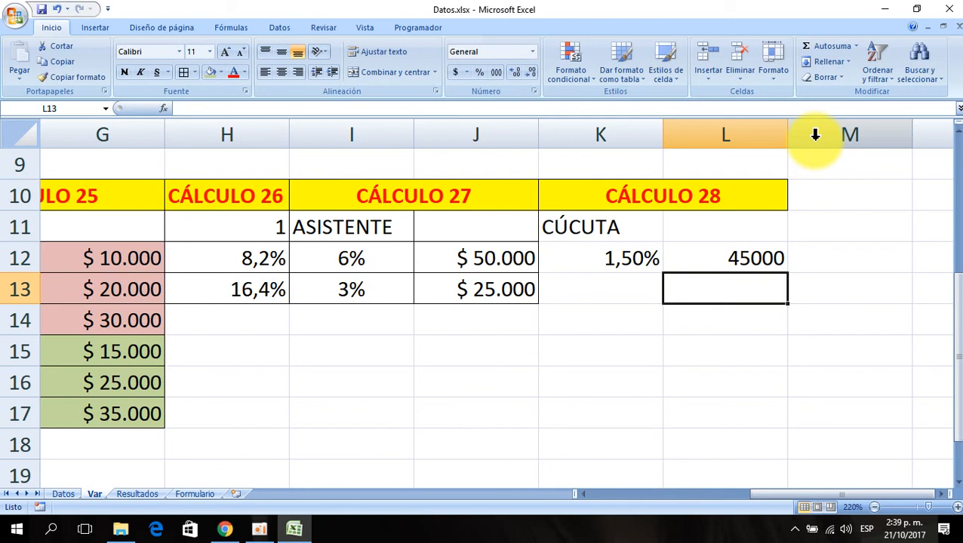
- Fill row 13 of the CÚCUTA table with 2,5% in K13 and 55000 in L13
{"action": "key", "text": "Left"}
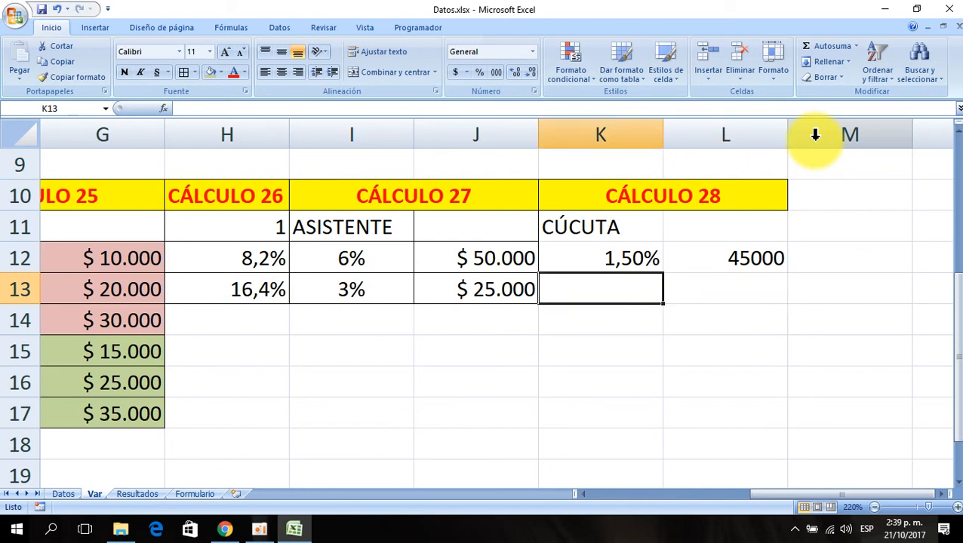
{"action": "type", "text": "2,5%"}
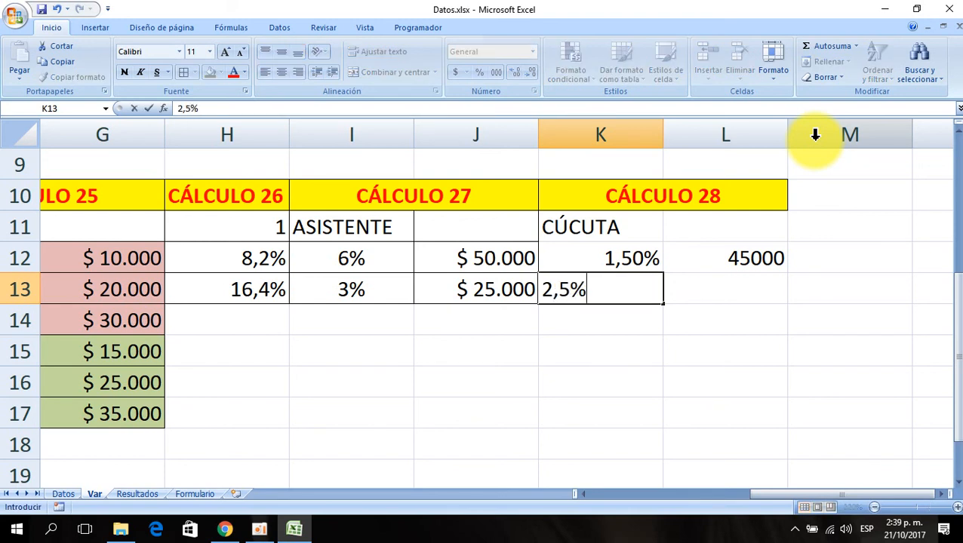
{"action": "key", "text": "Return"}
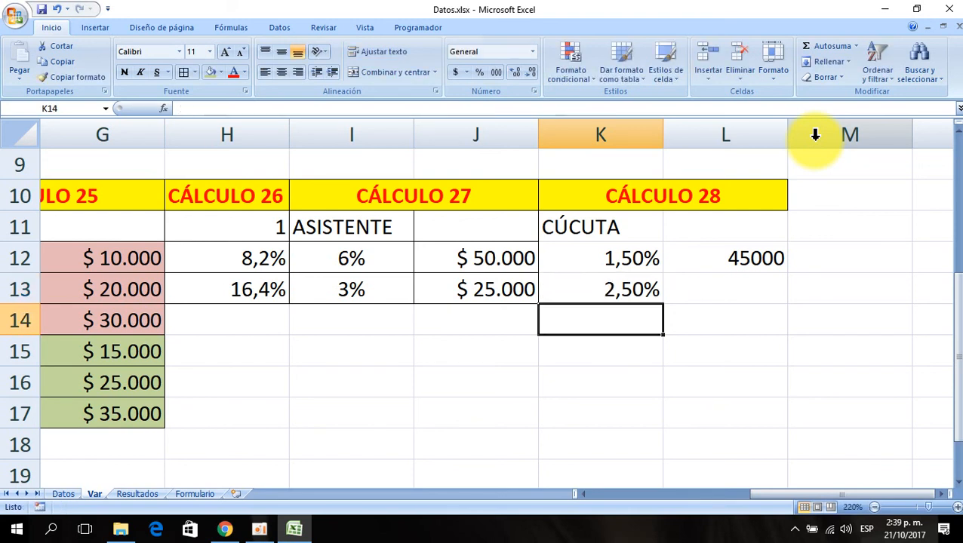
{"action": "key", "text": "Up"}
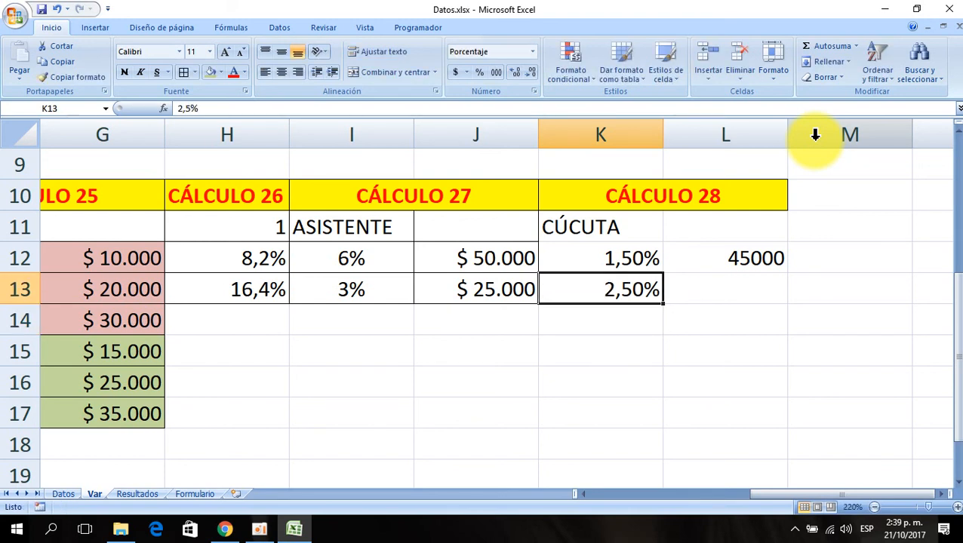
{"action": "key", "text": "Right"}
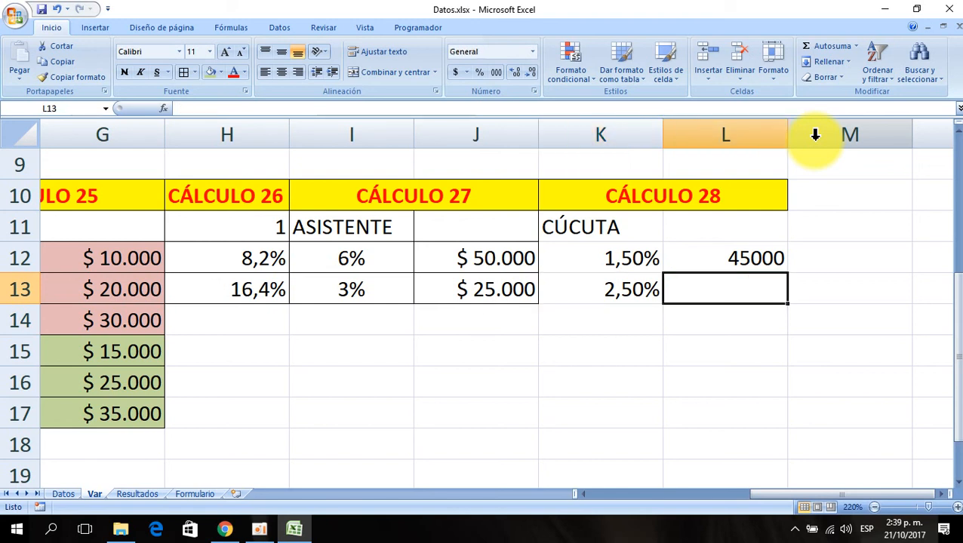
{"action": "type", "text": "55000"}
{"action": "key", "text": "Return"}
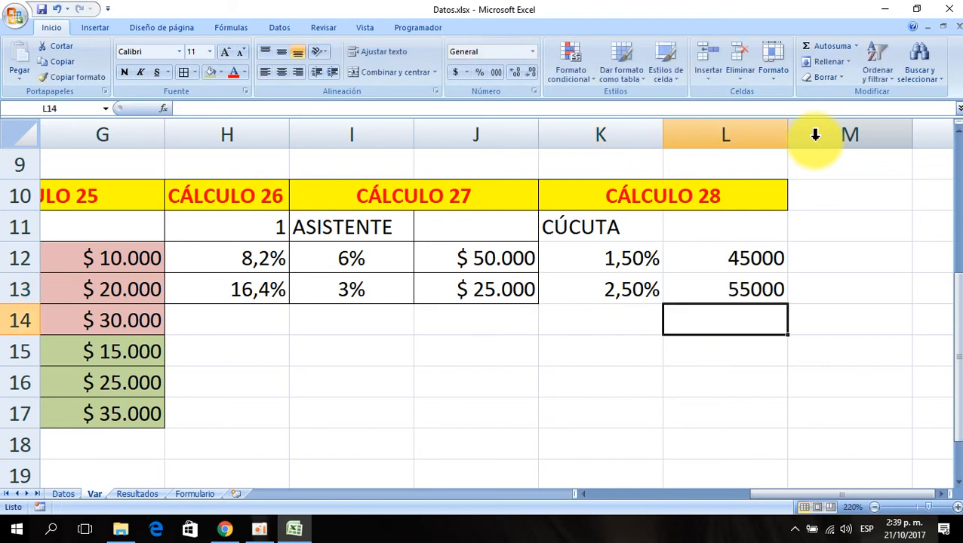
- Fill row 14 of the CÚCUTA table with 3,5% in K14 and 65000 in L14
{"action": "key", "text": "Left"}
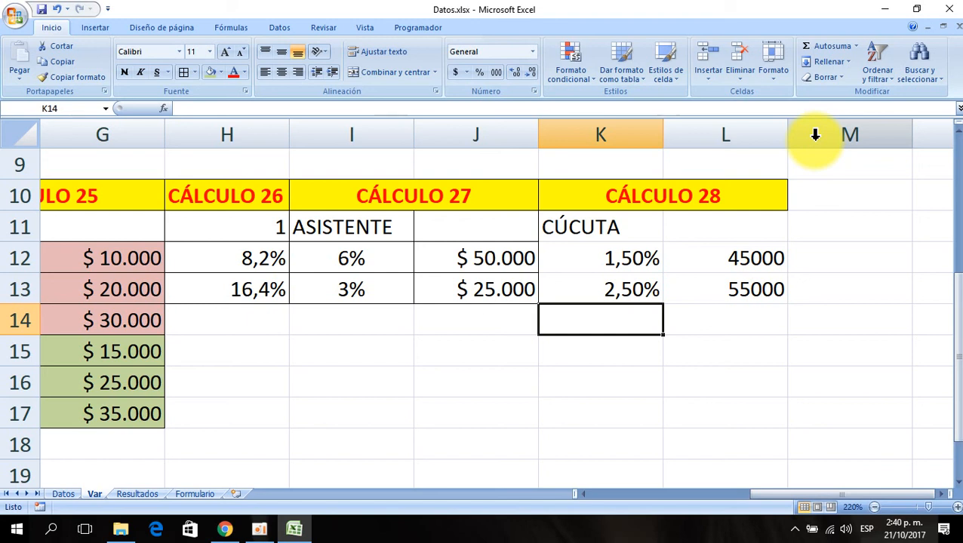
{"action": "type", "text": "3,5%"}
{"action": "key", "text": "Return"}
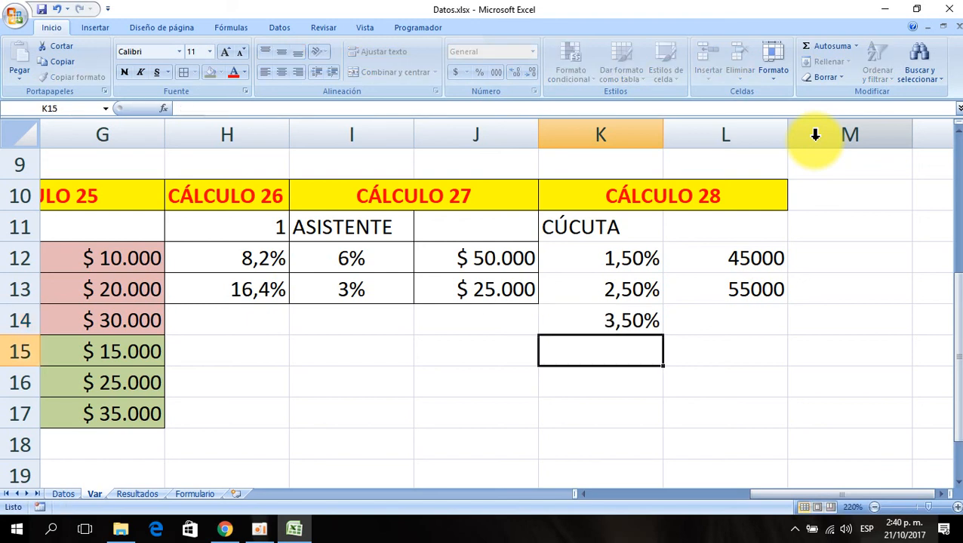
{"action": "key", "text": "Up"}
{"action": "key", "text": "Right"}
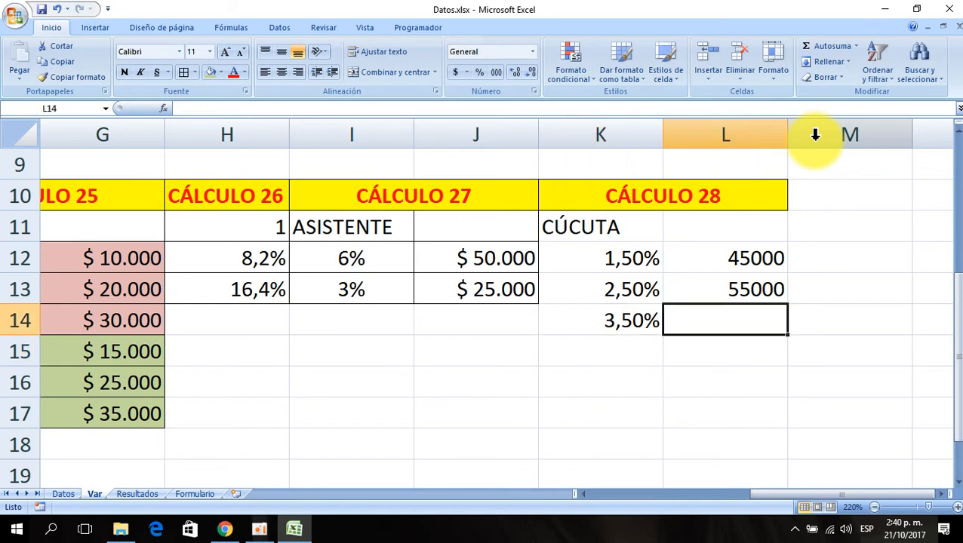
{"action": "type", "text": "65000"}
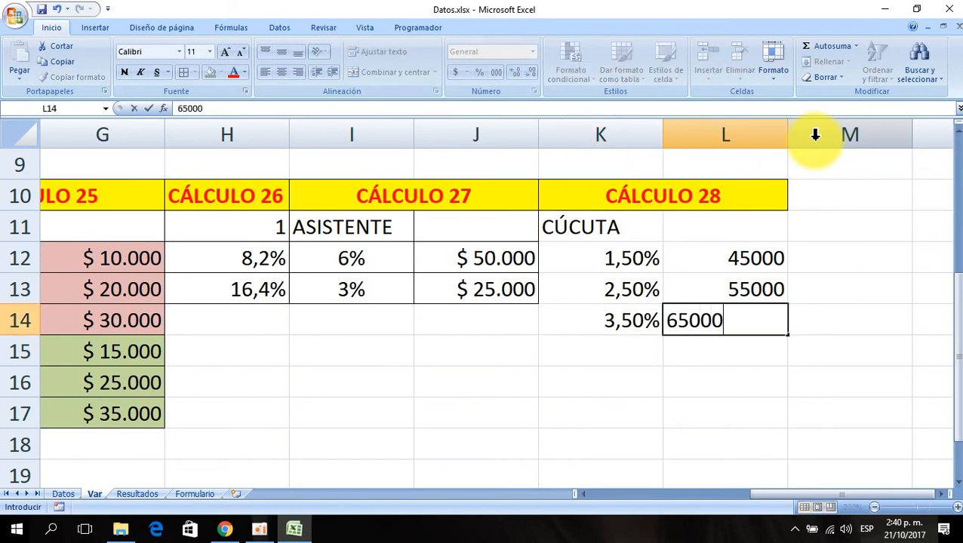
{"action": "key", "text": "Return"}
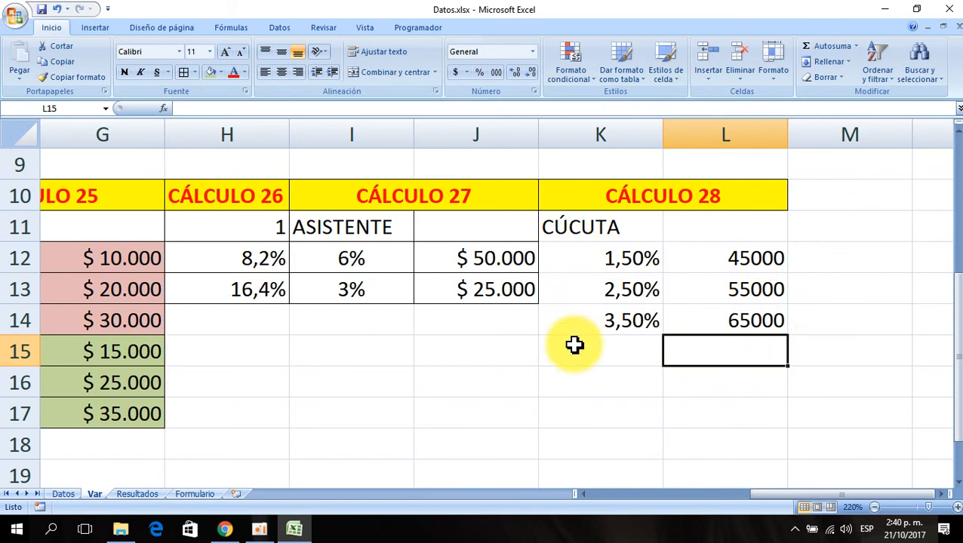
- Fill row 15 of the CÚCUTA table with 4,5% in K15 and 25000 in L15
{"action": "left_click", "coordinate": [600, 347]}
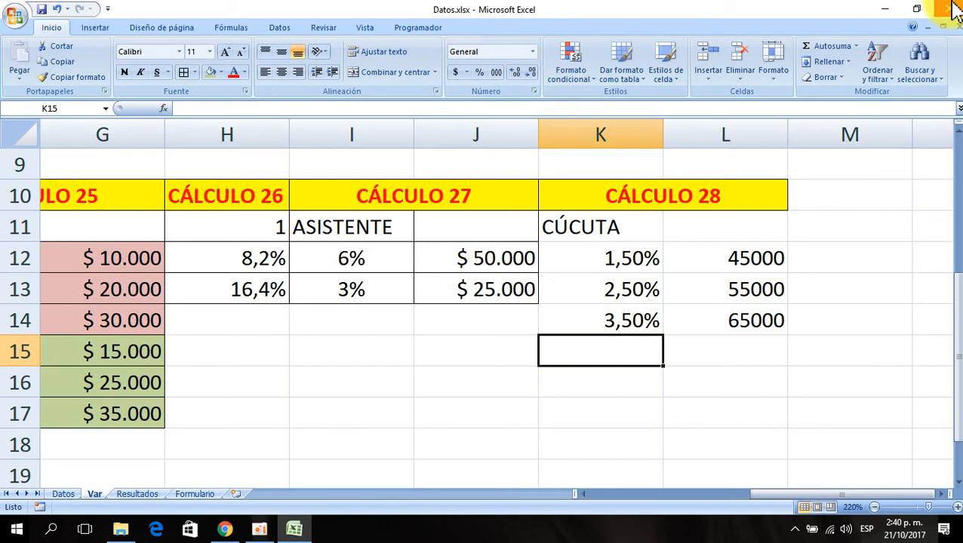
{"action": "type", "text": "4,5%"}
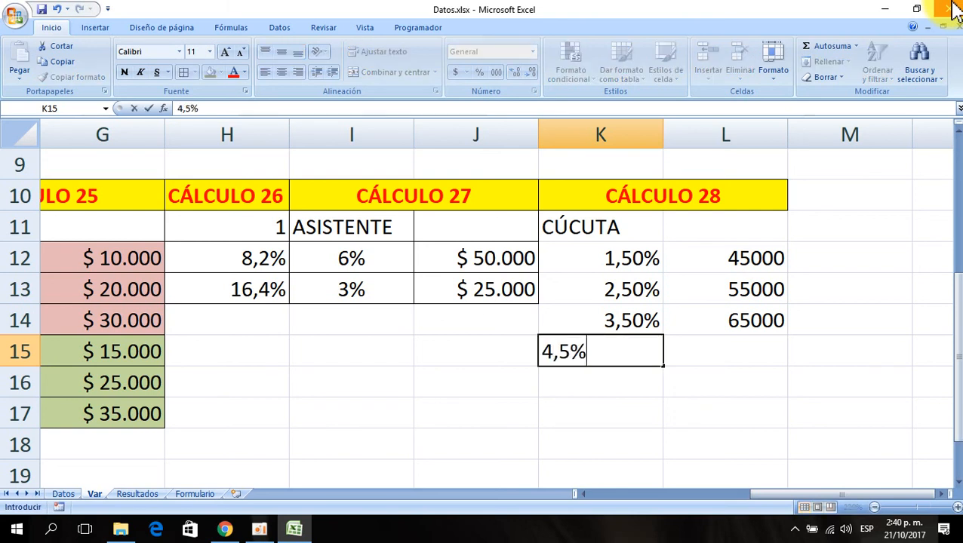
{"action": "key", "text": "Return"}
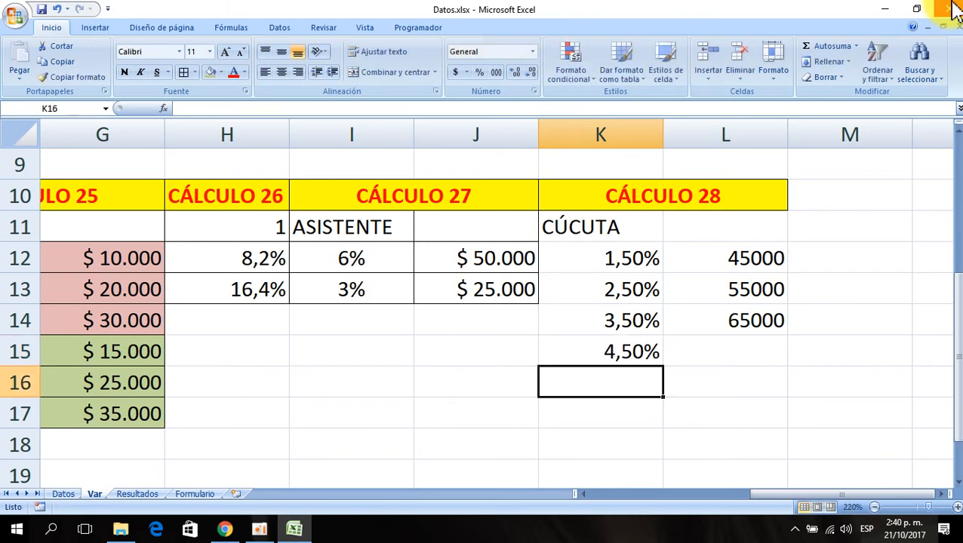
{"action": "key", "text": "Up"}
{"action": "key", "text": "Right"}
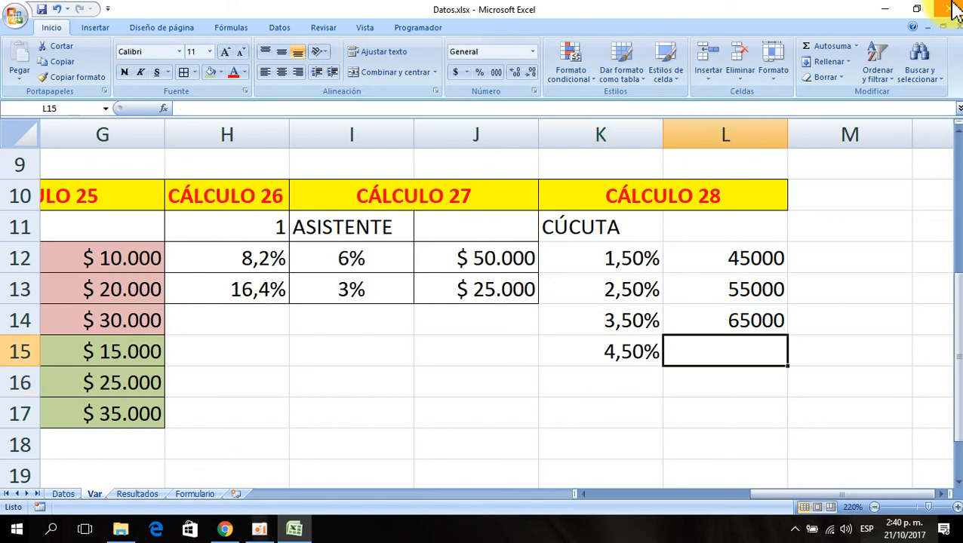
{"action": "type", "text": "25000"}
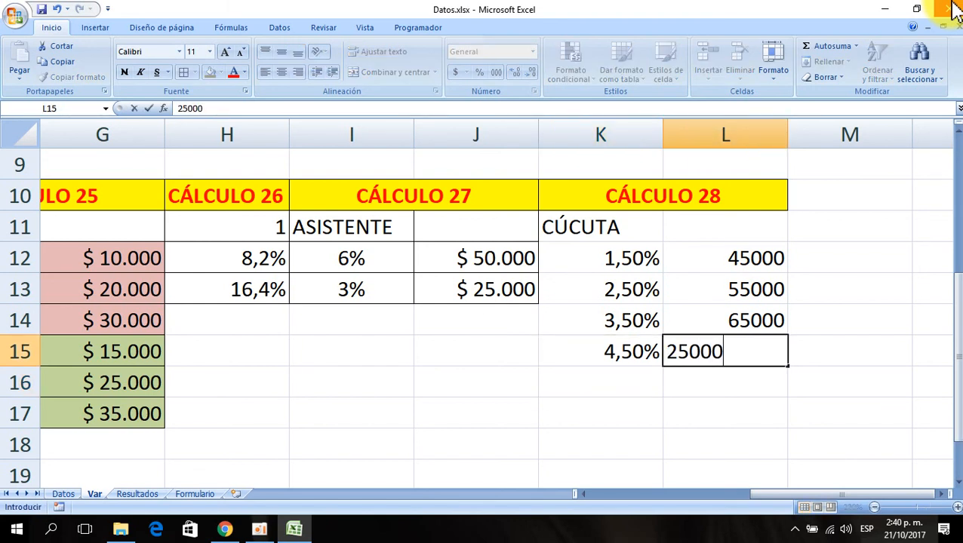
{"action": "key", "text": "Return"}
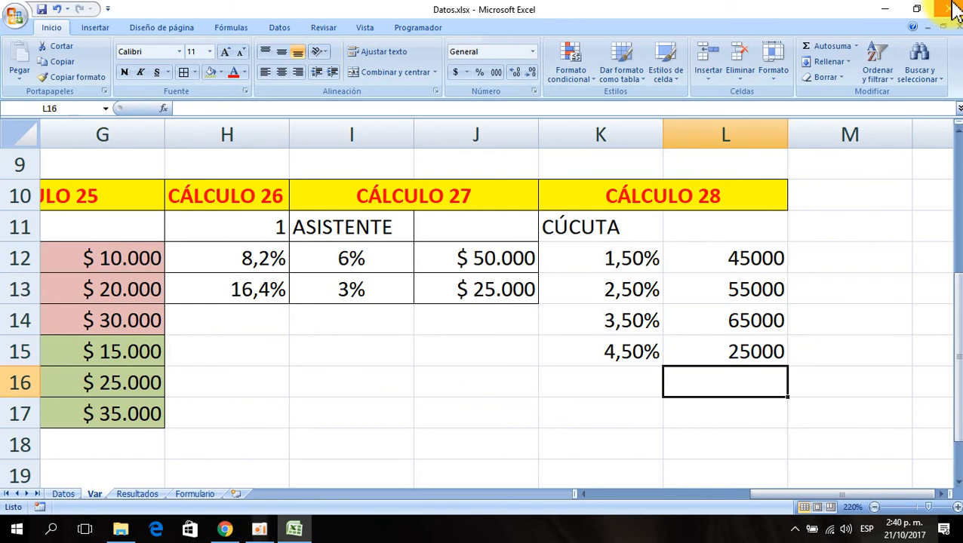
- Fill row 16 of the CÚCUTA table with 5,5% in K16 and 35000 in L16
{"action": "key", "text": "Left"}
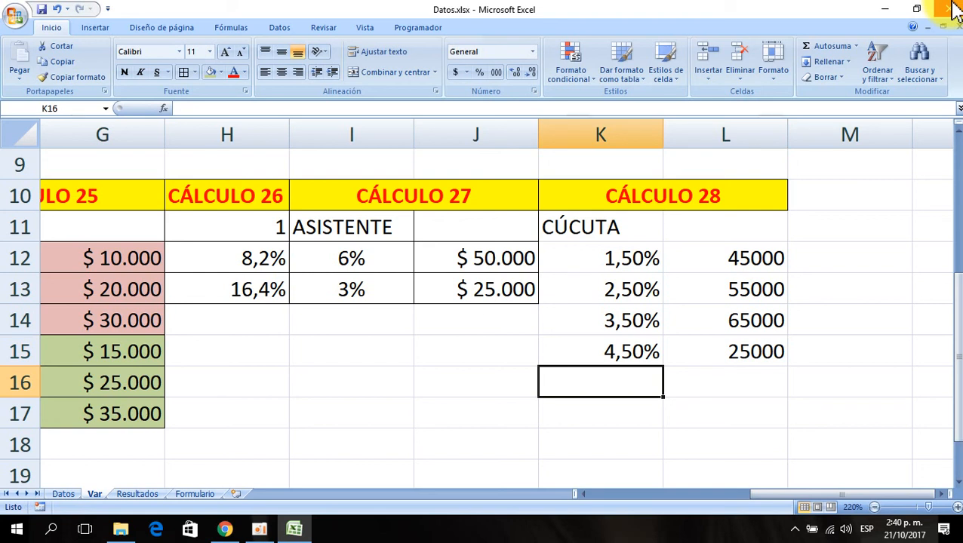
{"action": "type", "text": "5,5%"}
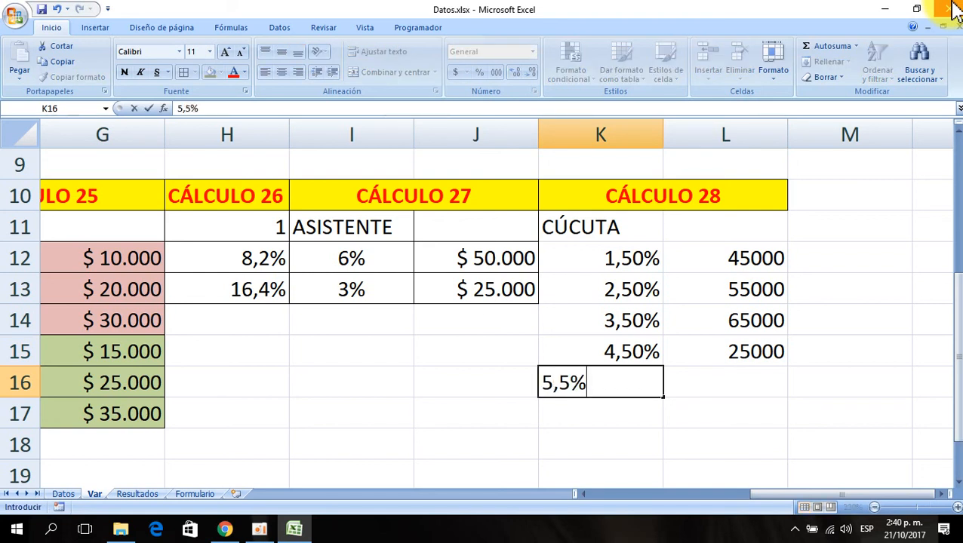
{"action": "key", "text": "Return"}
{"action": "key", "text": "Up"}
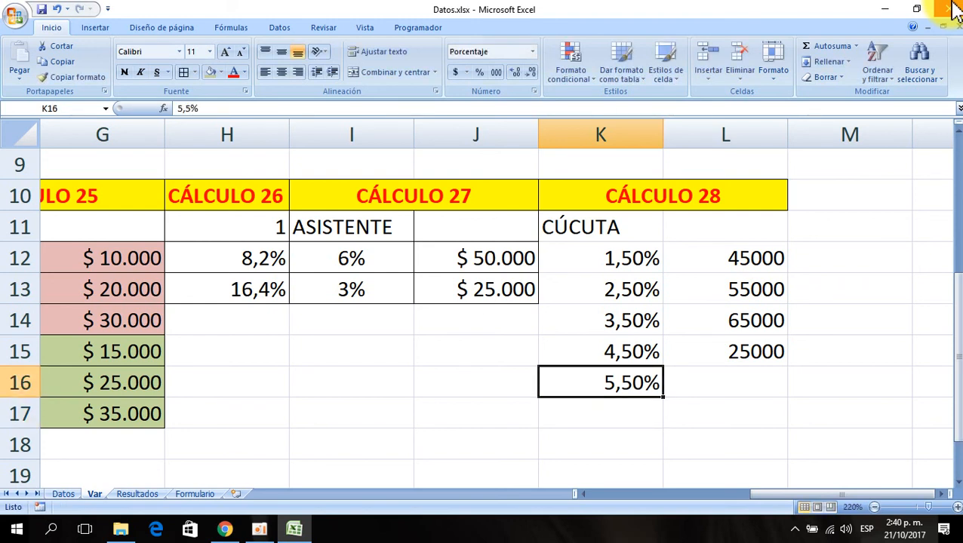
{"action": "key", "text": "Right"}
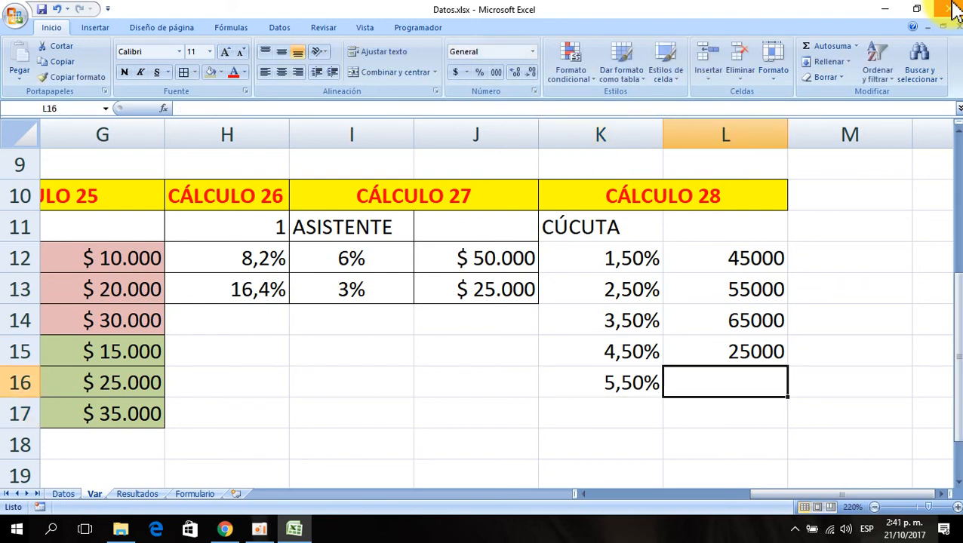
{"action": "type", "text": "3500"}
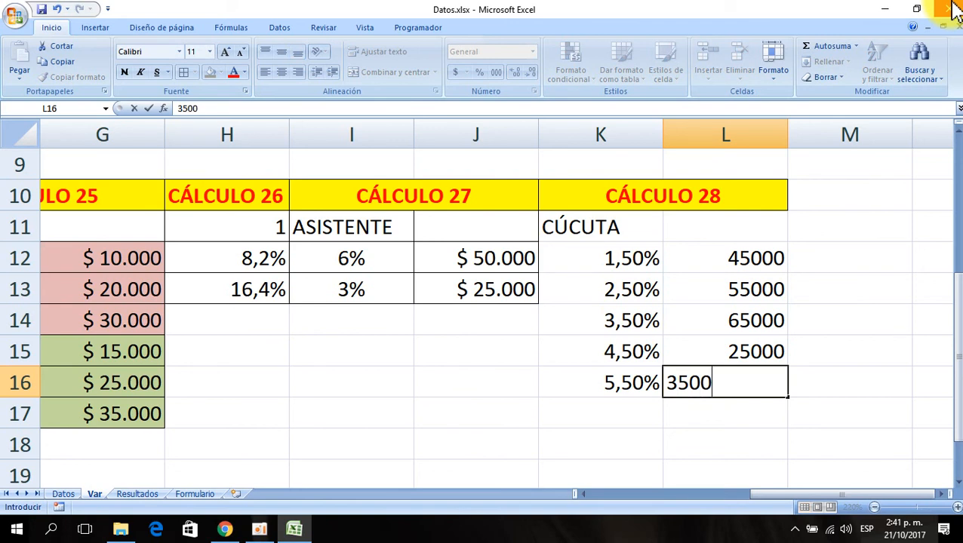
{"action": "type", "text": "0"}
{"action": "key", "text": "Return"}
{"action": "key", "text": "Up"}
{"action": "key", "text": "Down"}
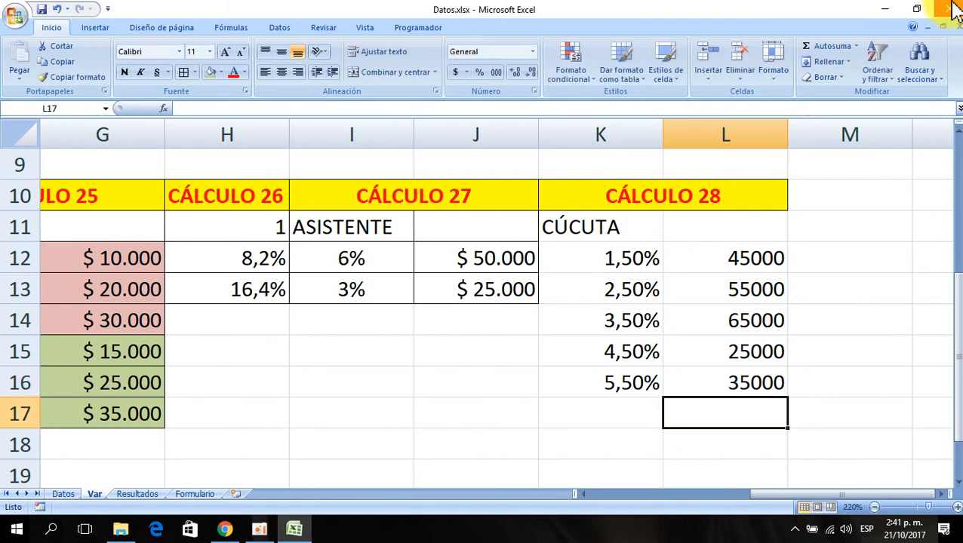
- Fill row 17 of the CÚCUTA table with 6,5% in K17 and 40000 in L17
{"action": "key", "text": "Left"}
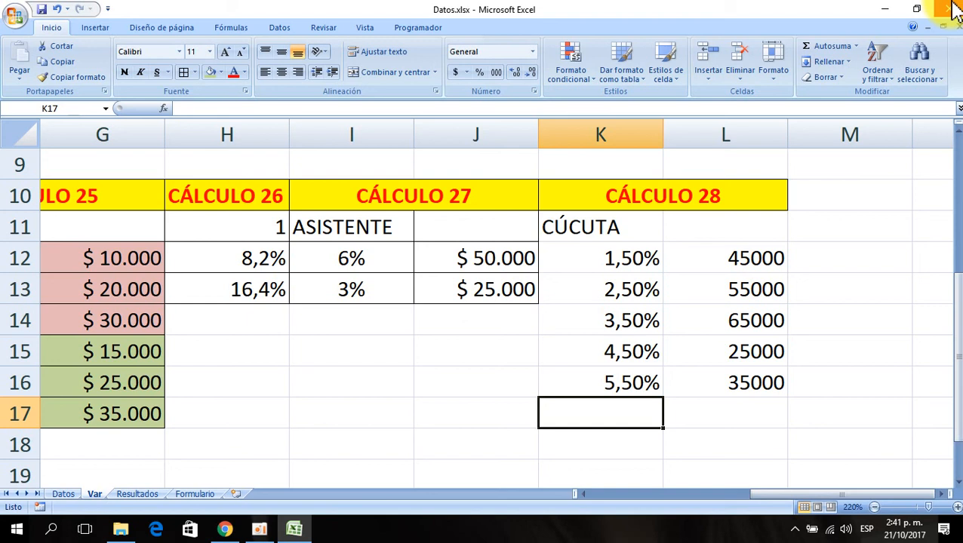
{"action": "type", "text": "6,"}
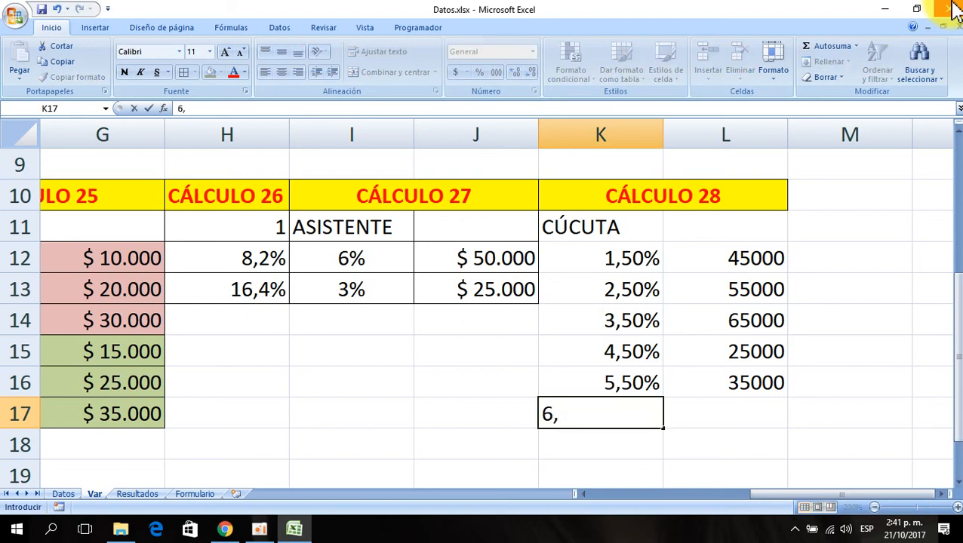
{"action": "type", "text": "6"}
{"action": "key", "text": "BackSpace"}
{"action": "type", "text": "5%"}
{"action": "key", "text": "Return"}
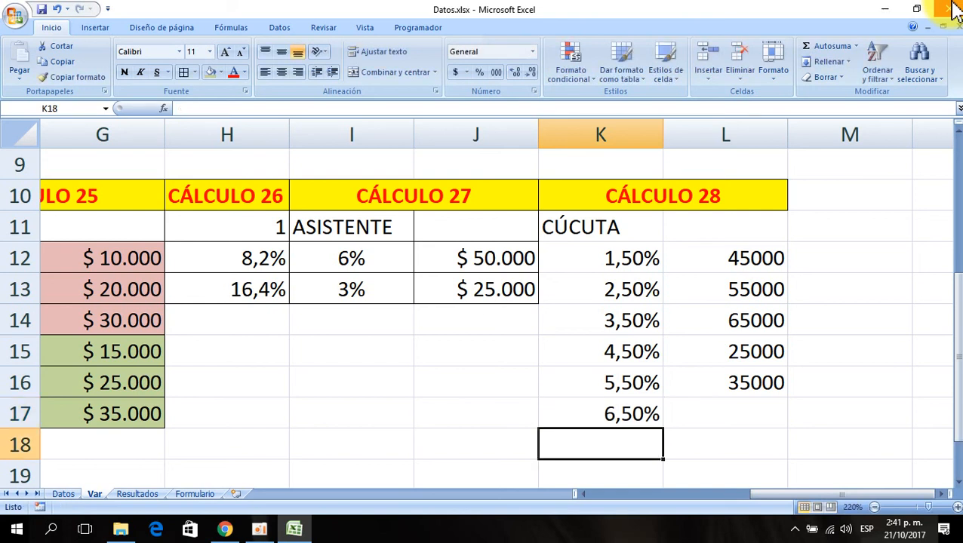
{"action": "key", "text": "Up"}
{"action": "key", "text": "Right"}
{"action": "type", "text": "40000"}
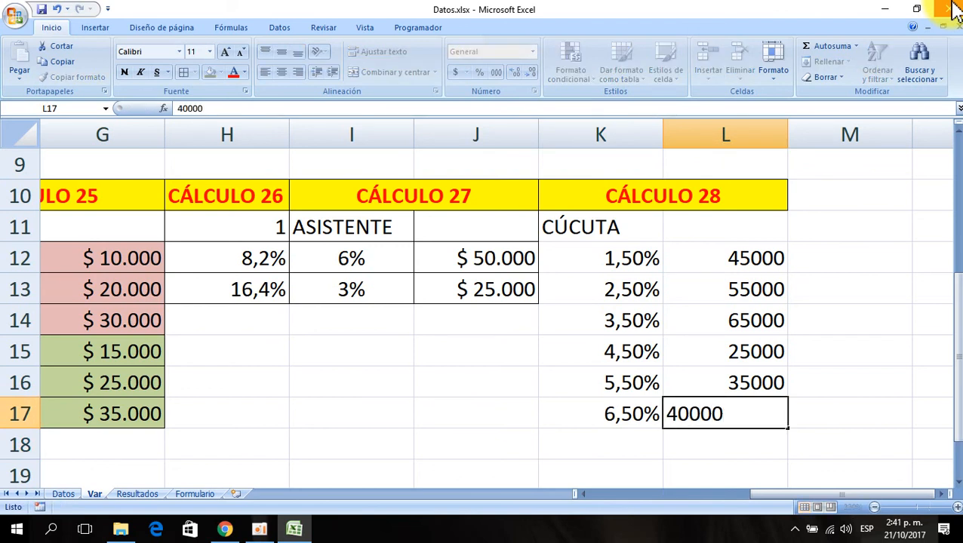
{"action": "key", "text": "Return"}
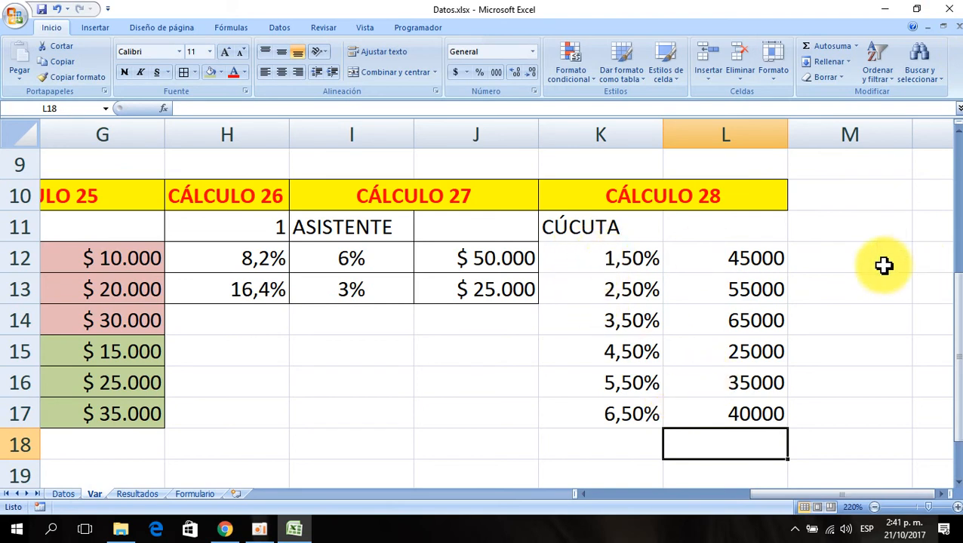
- Write the note (cal1 + cal2) in cell M12 beside the CÚCUTA table
{"action": "left_click", "coordinate": [850, 254]}
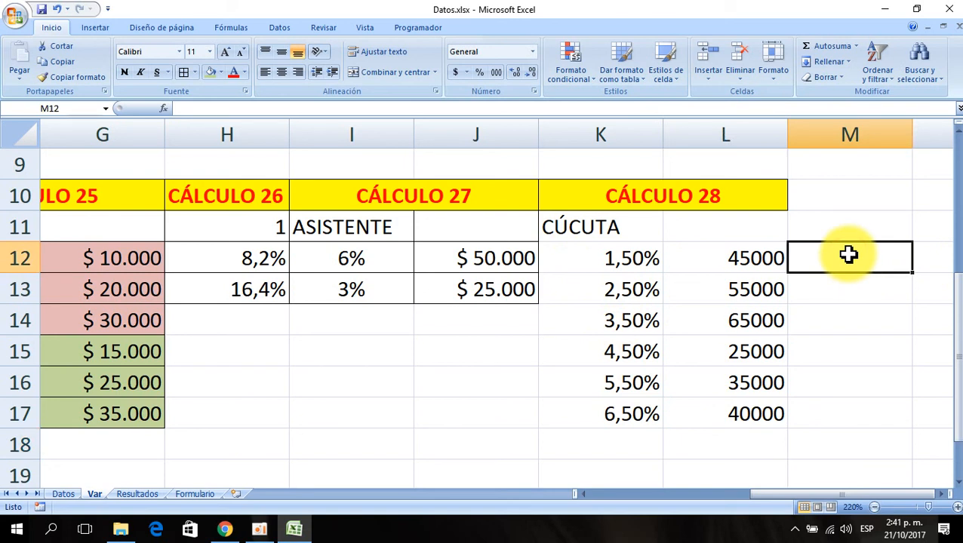
{"action": "type", "text": "("}
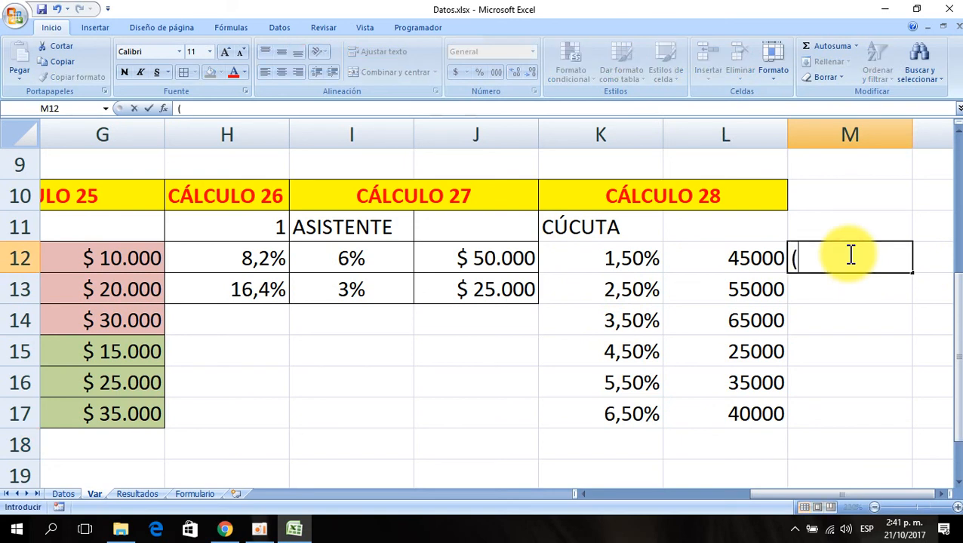
{"action": "type", "text": "cal1 "}
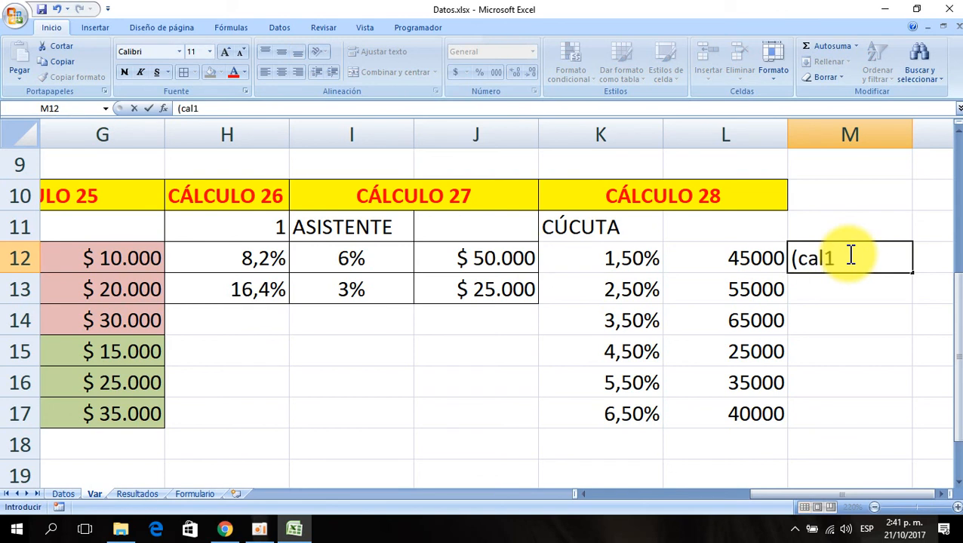
{"action": "type", "text": "+ cal2)"}
{"action": "key", "text": "Return"}
{"action": "left_click", "coordinate": [849, 255]}
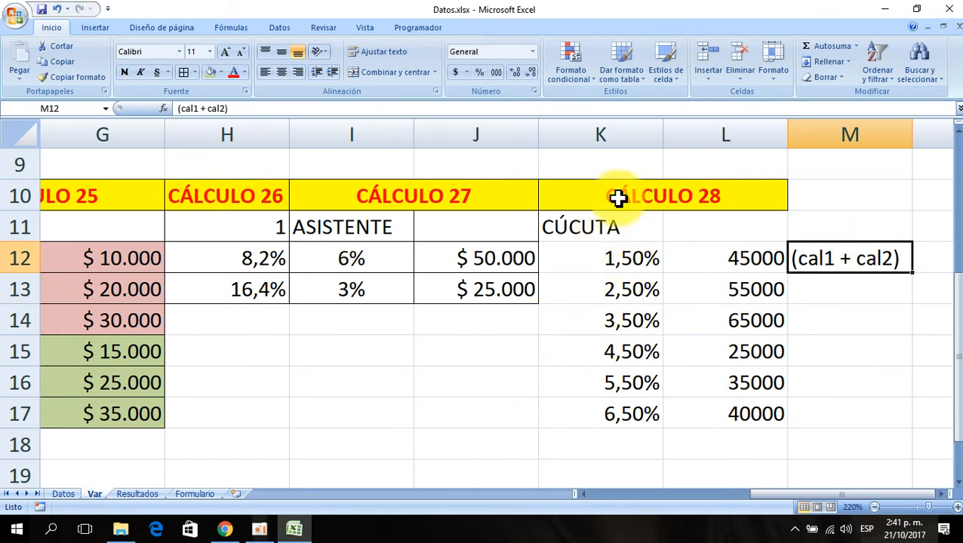
- Add borders to the CÁLCULO 28 table K10:L17 and copy J12's currency format onto L12:L17
{"action": "left_click_drag", "start_coordinate": [618, 198], "coordinate": [637, 404]}
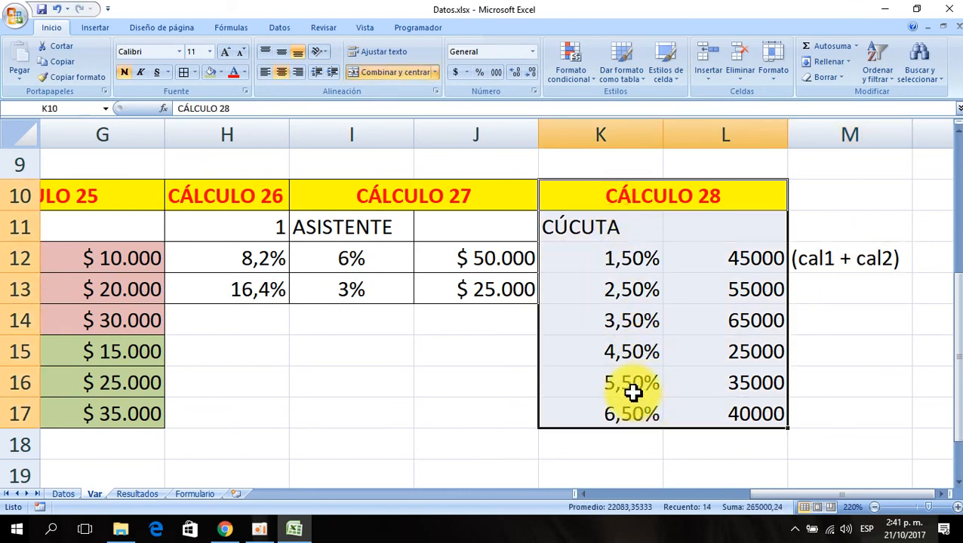
{"action": "left_click", "coordinate": [184, 72]}
{"action": "left_click", "coordinate": [490, 252]}
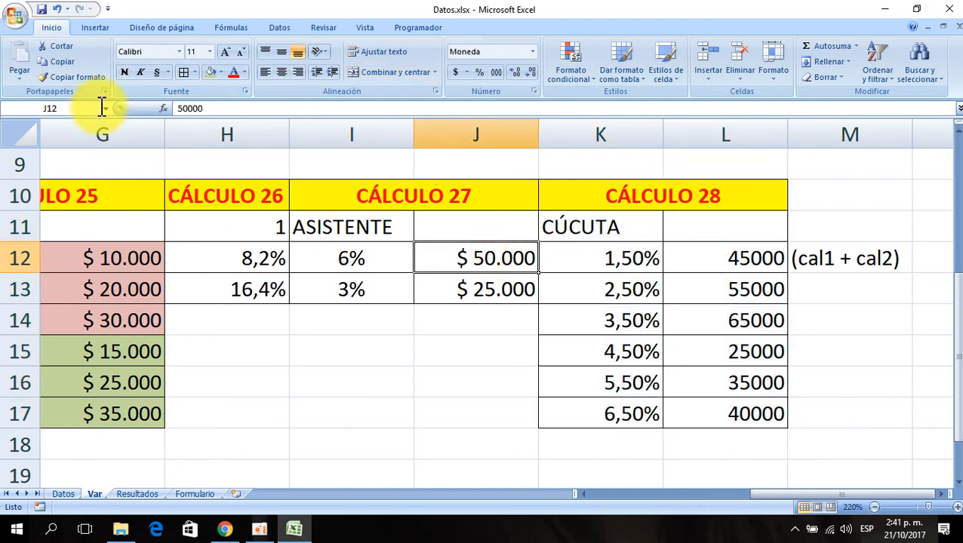
{"action": "left_click", "coordinate": [76, 77]}
{"action": "left_click_drag", "start_coordinate": [731, 395], "coordinate": [736, 415]}
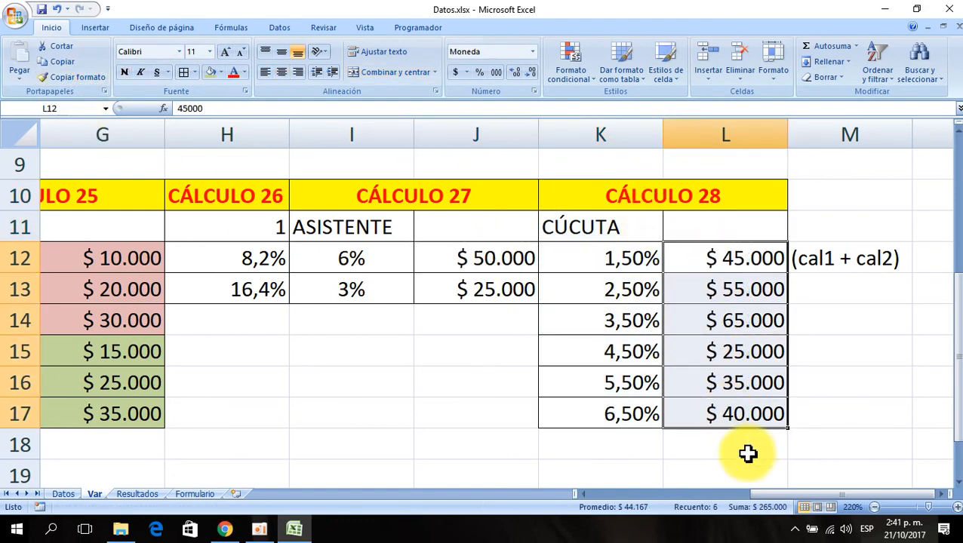
- Reduce the K12:K17 percentages to one decimal place and centre them
{"action": "left_click_drag", "start_coordinate": [598, 259], "coordinate": [605, 401]}
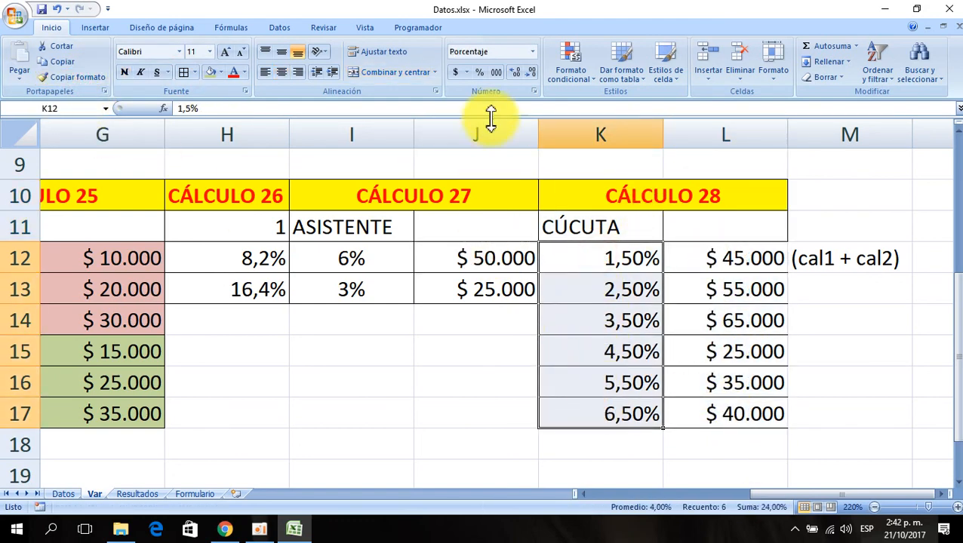
{"action": "left_click", "coordinate": [531, 76]}
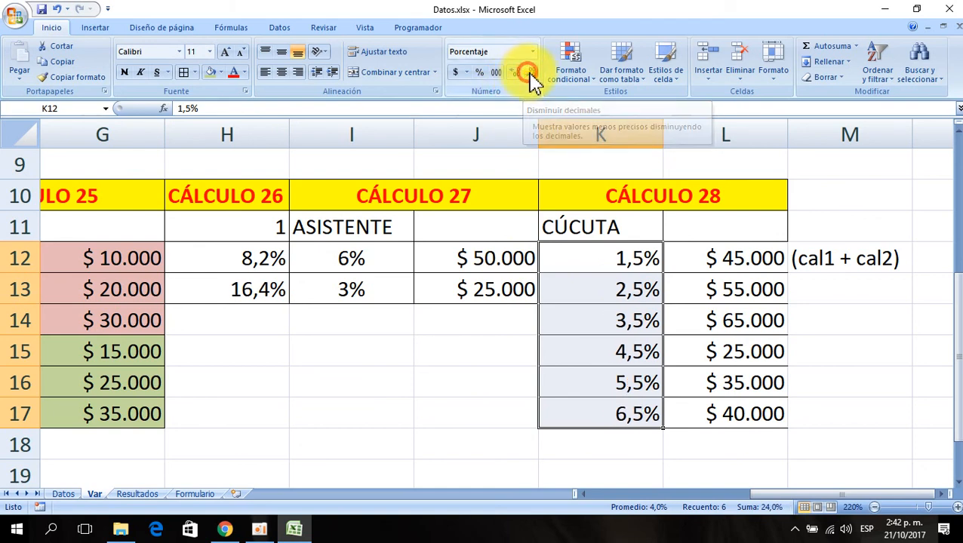
{"action": "left_click", "coordinate": [282, 73]}
- Reapply borders to the whole CÁLCULO 28 table K10:L17
{"action": "left_click_drag", "start_coordinate": [611, 201], "coordinate": [668, 411]}
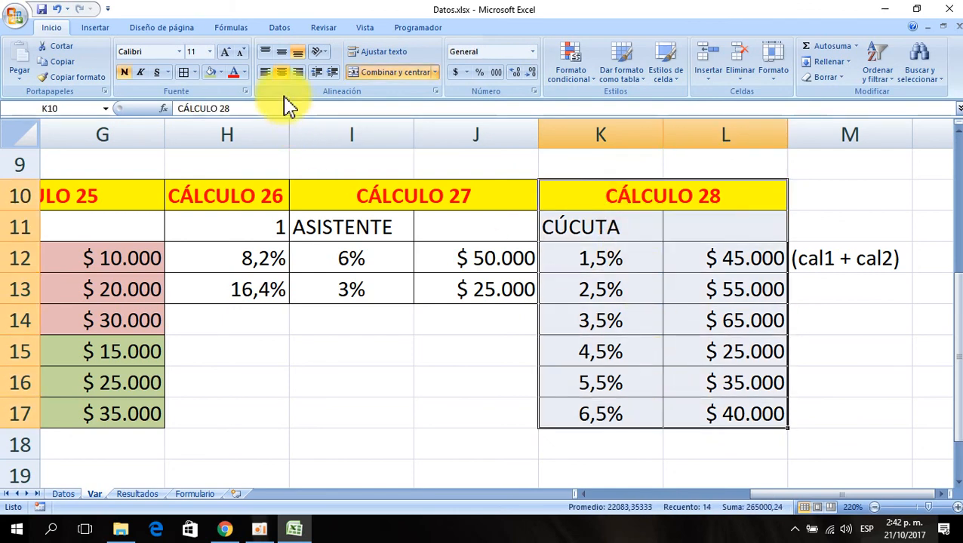
{"action": "left_click", "coordinate": [183, 72]}
{"action": "left_click", "coordinate": [642, 351]}
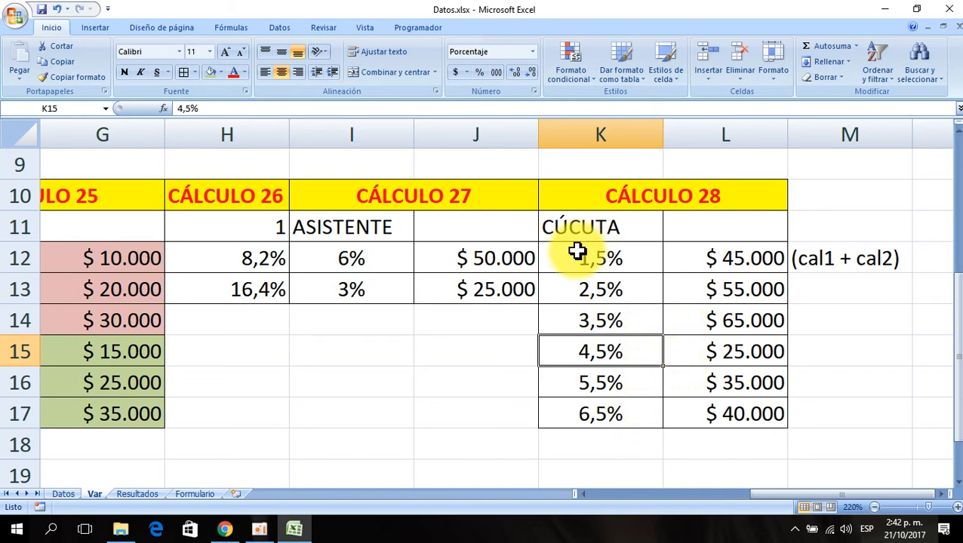
- Fill K12:L14 with a blue background colour
{"action": "left_click_drag", "start_coordinate": [577, 254], "coordinate": [715, 321]}
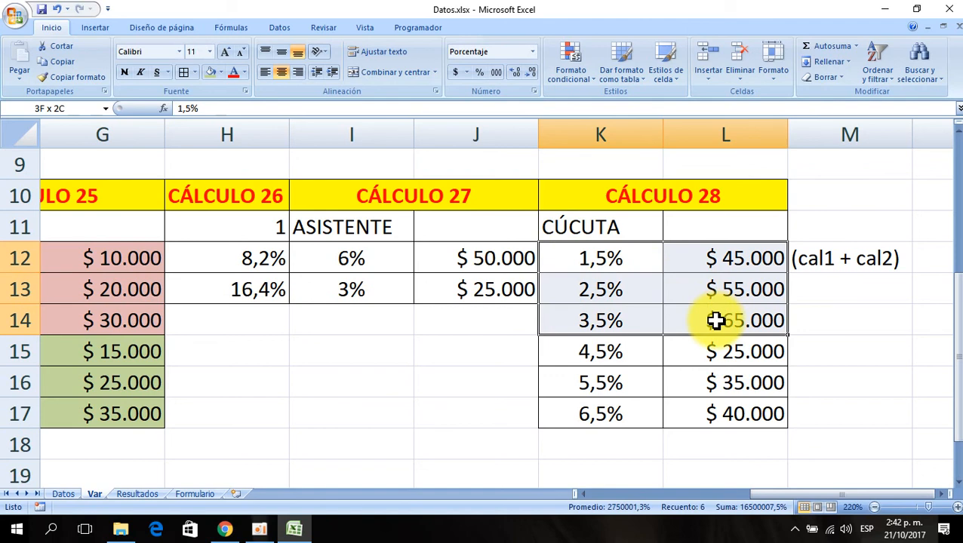
{"action": "left_click", "coordinate": [221, 71]}
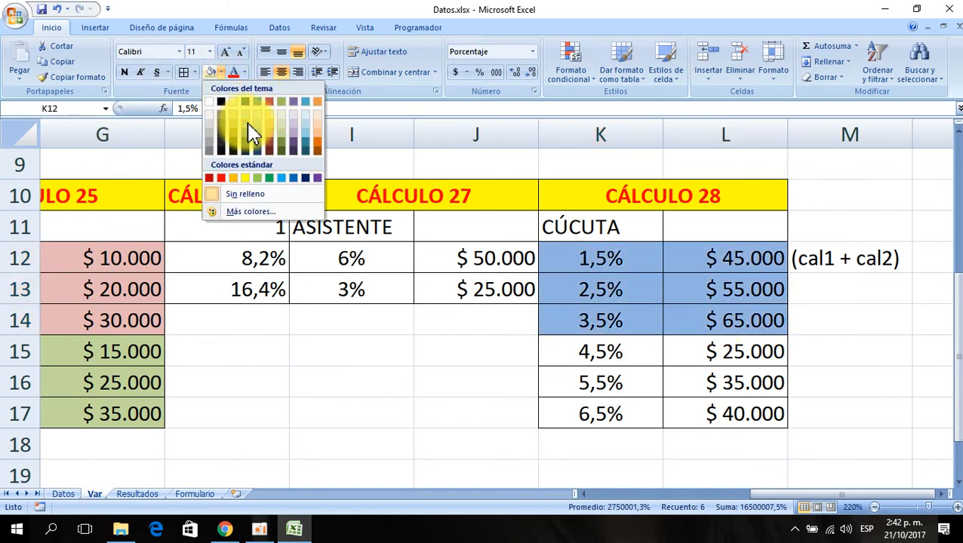
{"action": "left_click", "coordinate": [246, 126]}
- Fill K15:L17 with a light orange background colour
{"action": "left_click_drag", "start_coordinate": [588, 348], "coordinate": [698, 419]}
{"action": "left_click", "coordinate": [221, 72]}
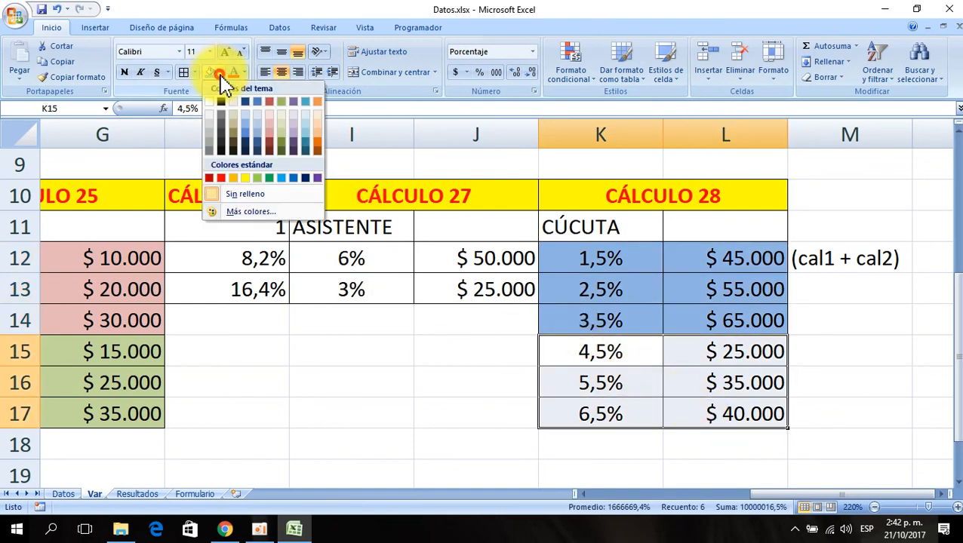
{"action": "left_click", "coordinate": [320, 129]}
{"action": "left_click", "coordinate": [370, 321]}
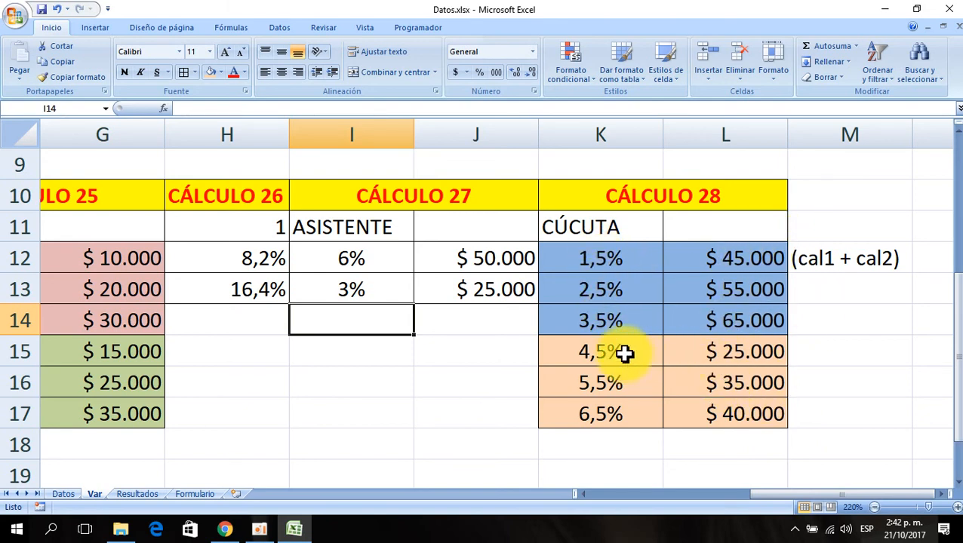
{"action": "left_click_drag", "start_coordinate": [600, 351], "coordinate": [703, 423]}
{"action": "left_click", "coordinate": [477, 384]}
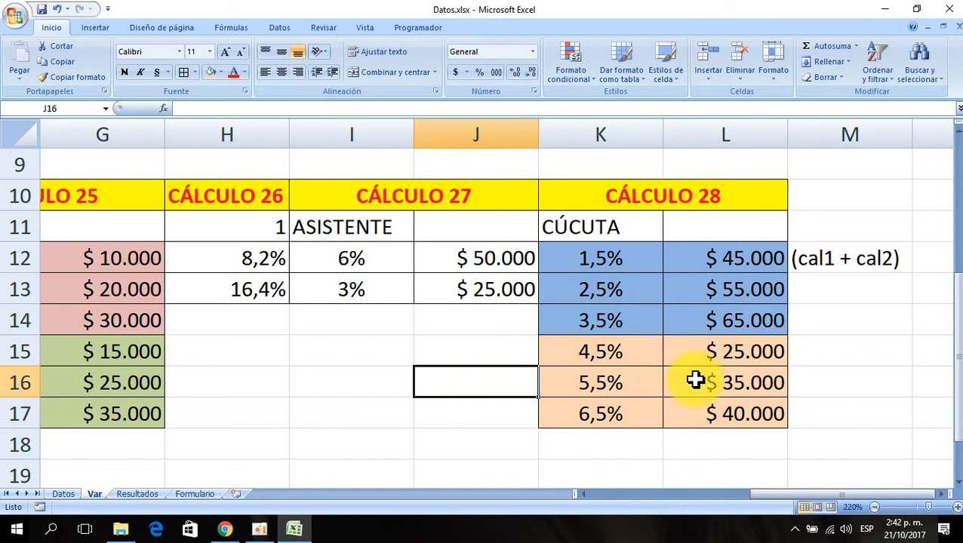
{"action": "left_click", "coordinate": [643, 352]}
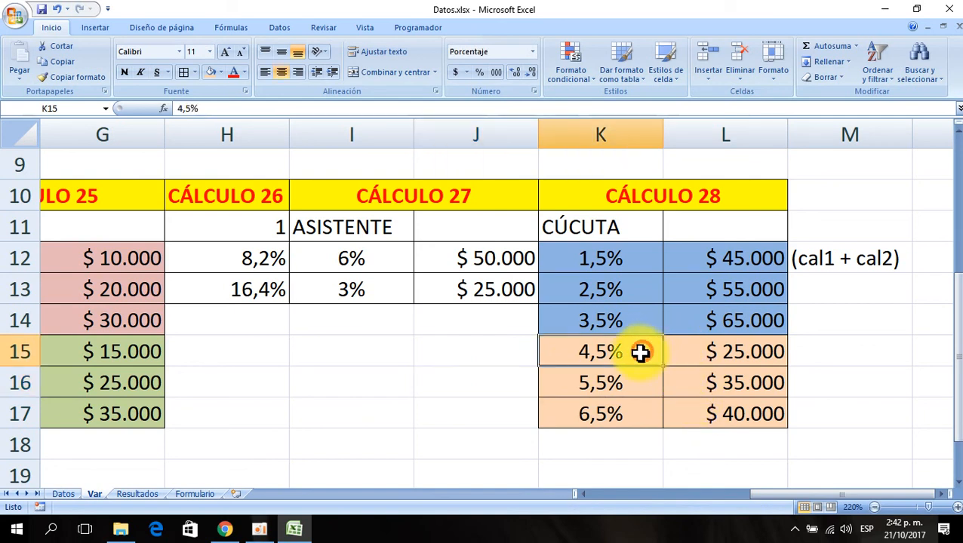
- Write the example expression (cal1 + cal2) * 1,5% + 45000 + in cell K19
{"action": "scroll", "coordinate": [815, 277], "scroll_direction": "down", "scroll_amount": 1}
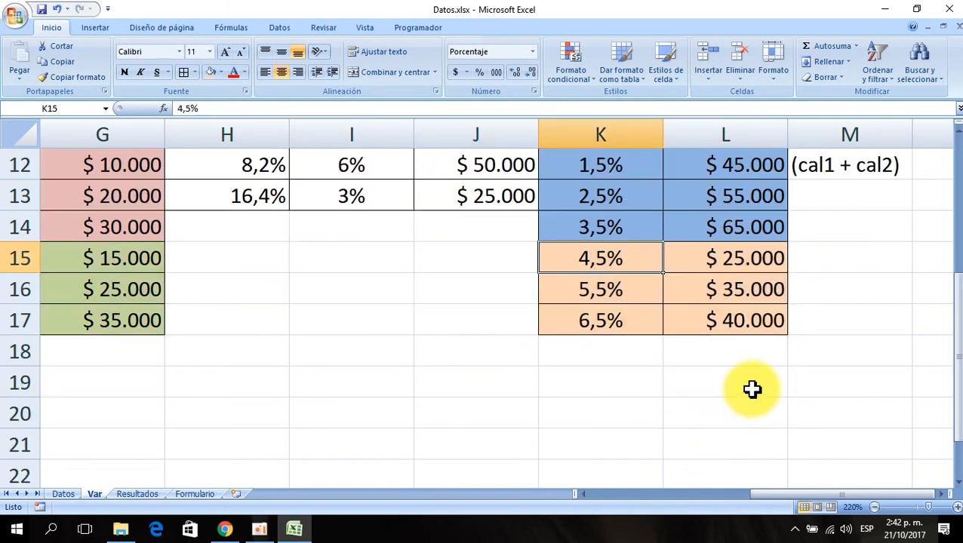
{"action": "left_click", "coordinate": [574, 383]}
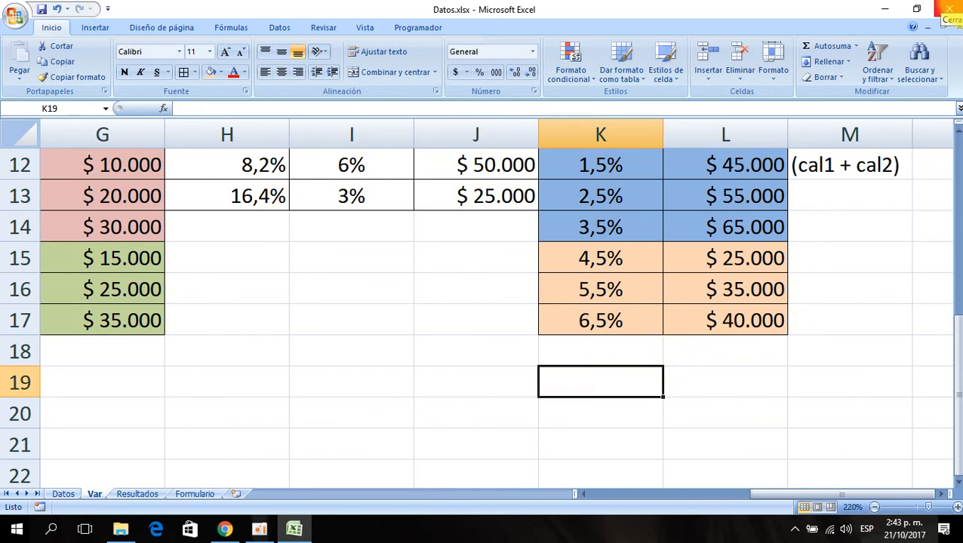
{"action": "type", "text": "(c"}
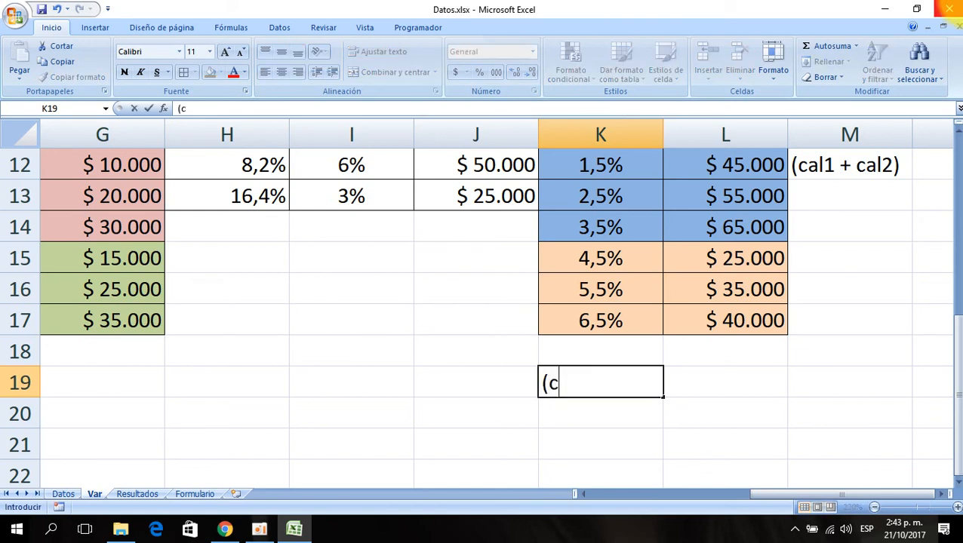
{"action": "type", "text": "al1 +cal"}
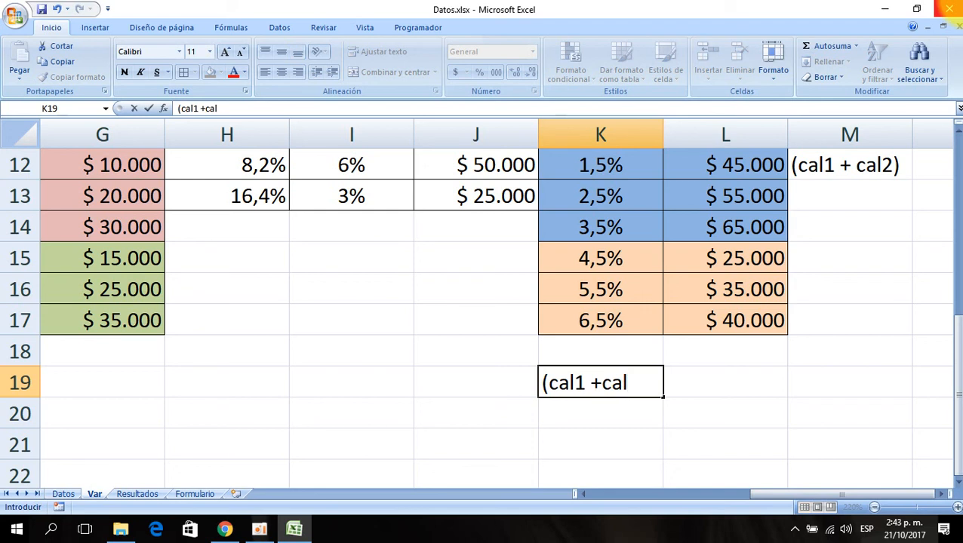
{"action": "key", "text": "BackSpace"}
{"action": "key", "text": "BackSpace"}
{"action": "key", "text": "BackSpace"}
{"action": "type", "text": "cal2"}
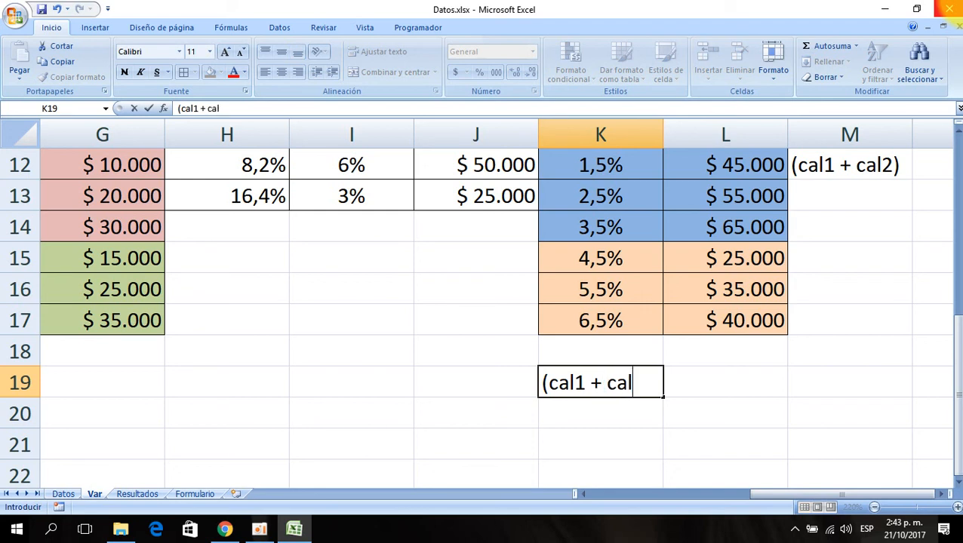
{"action": "type", "text": ") * "}
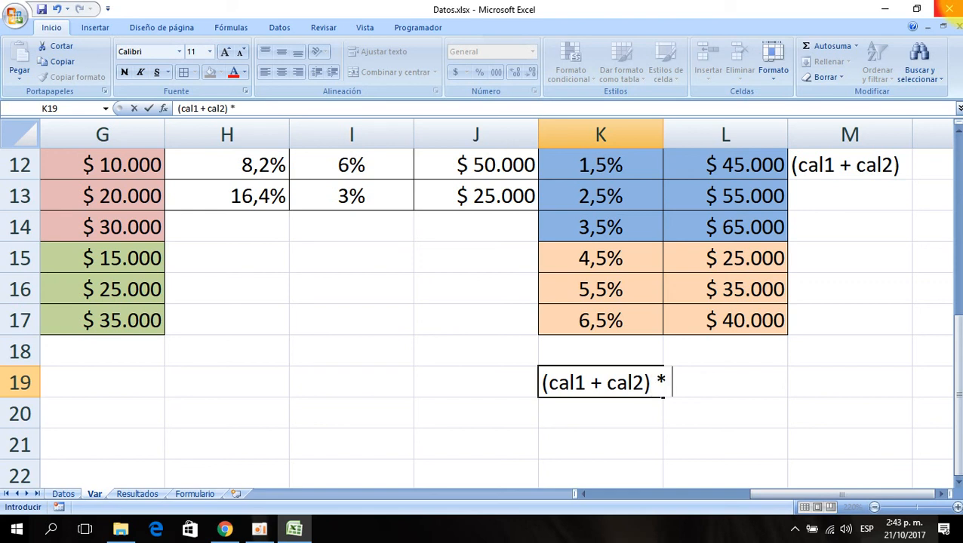
{"action": "type", "text": "1,5%"}
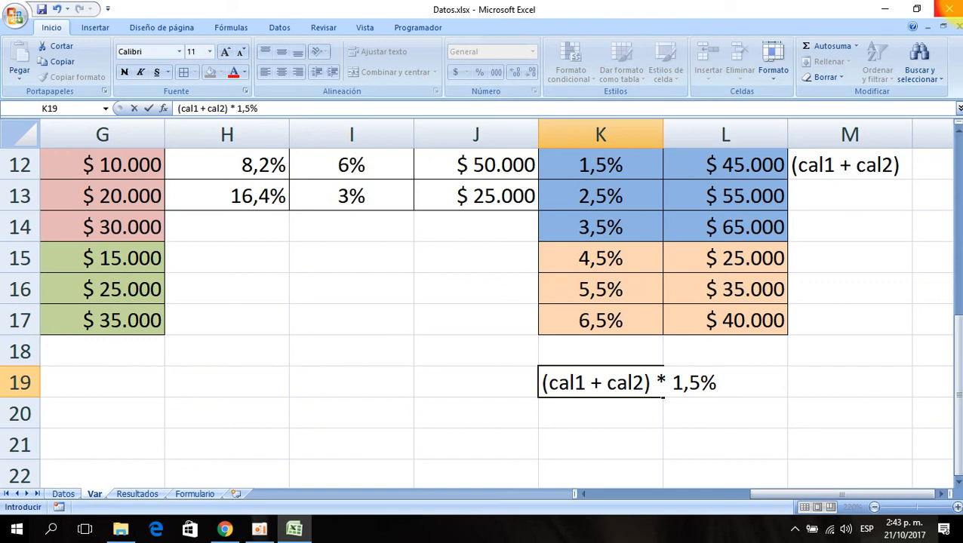
{"action": "type", "text": "+ 45000 +"}
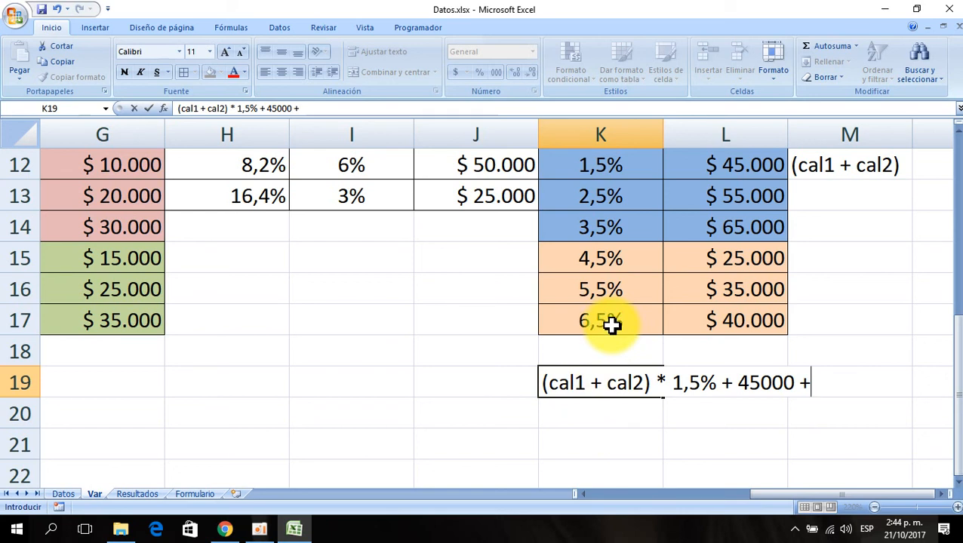
{"action": "key", "text": "Return"}
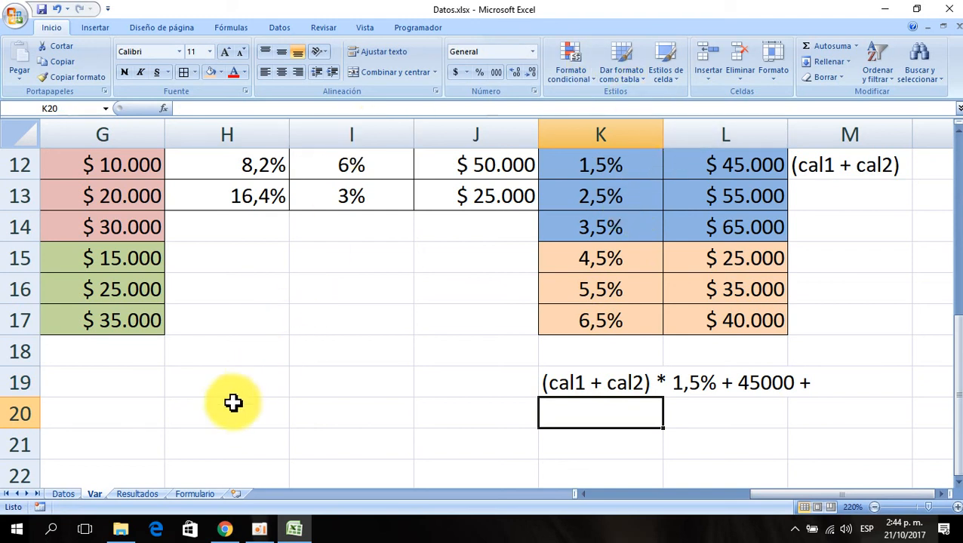
- On the Datos sheet, start an SI function in AK2 under the CÁLCULO 28 header
{"action": "left_click", "coordinate": [67, 496]}
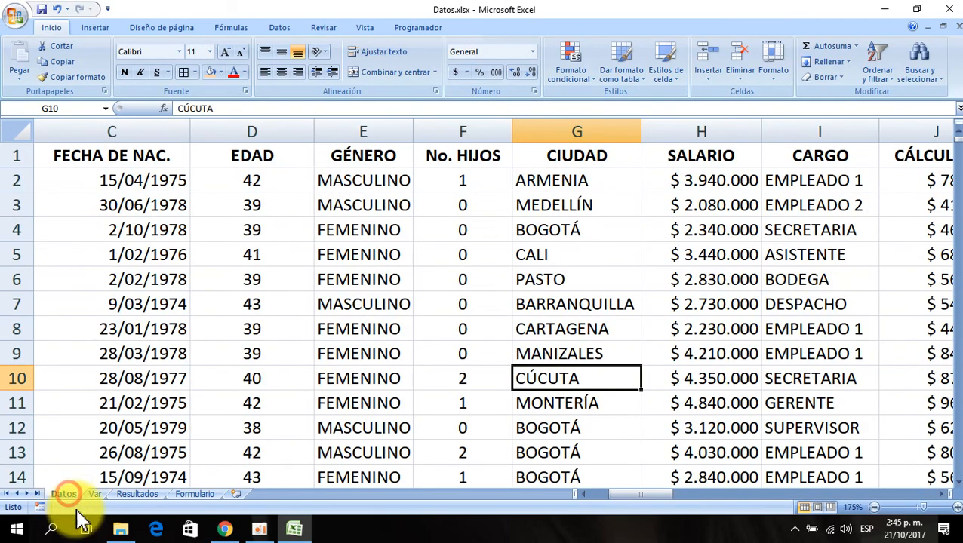
{"action": "left_click", "coordinate": [655, 231]}
{"action": "key", "text": "ctrl+Right"}
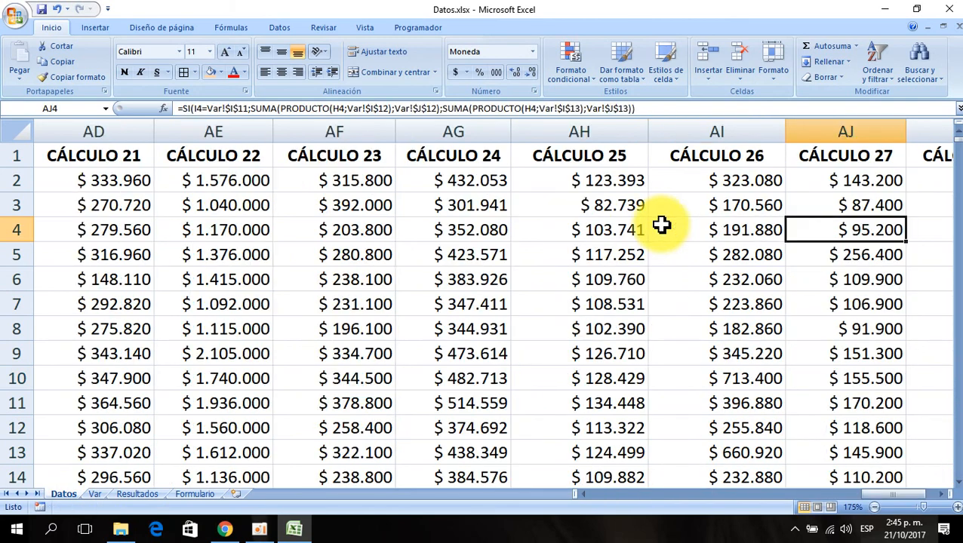
{"action": "key", "text": "Right"}
{"action": "key", "text": "Right"}
{"action": "key", "text": "Right"}
{"action": "key", "text": "Left"}
{"action": "key", "text": "Left"}
{"action": "key", "text": "Left"}
{"action": "key", "text": "Right"}
{"action": "key", "text": "Up"}
{"action": "key", "text": "Up"}
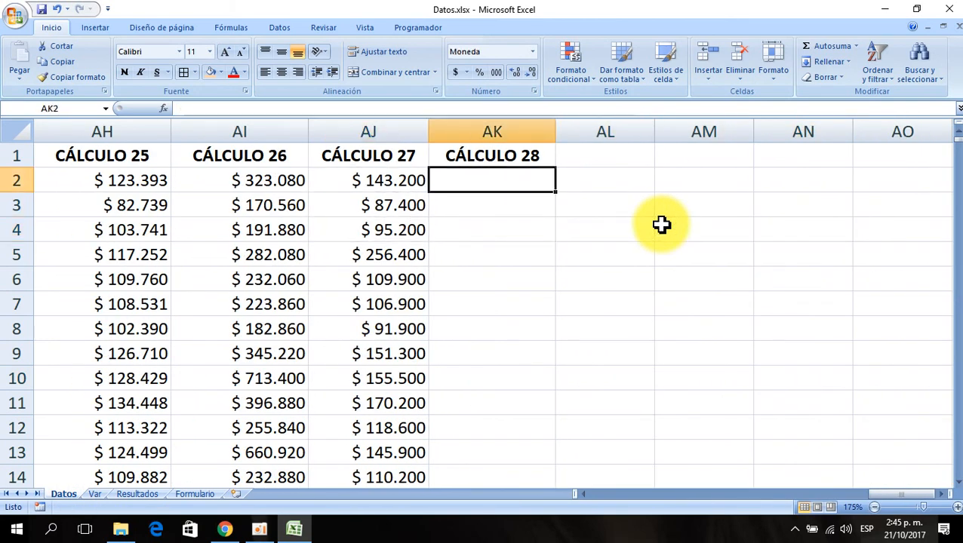
{"action": "left_click", "coordinate": [163, 109]}
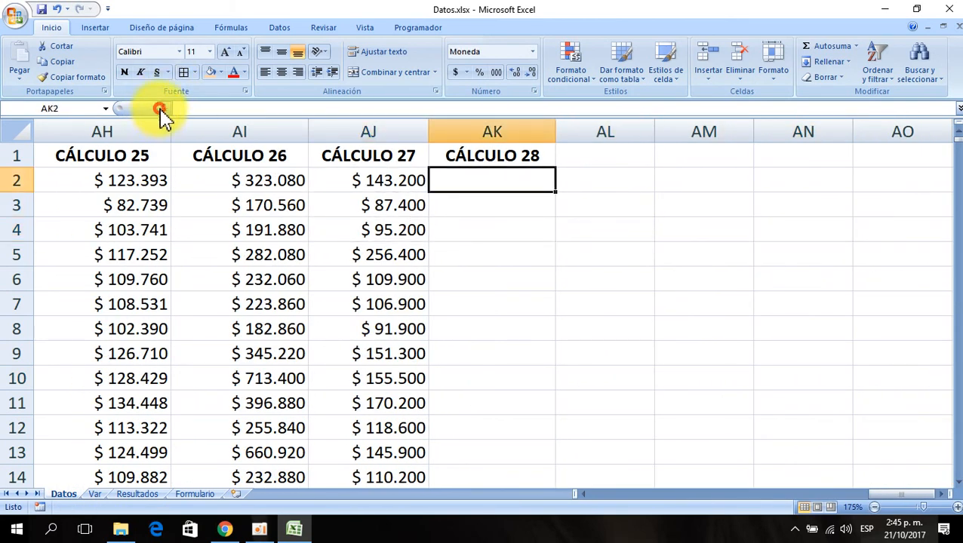
{"action": "left_click", "coordinate": [355, 349]}
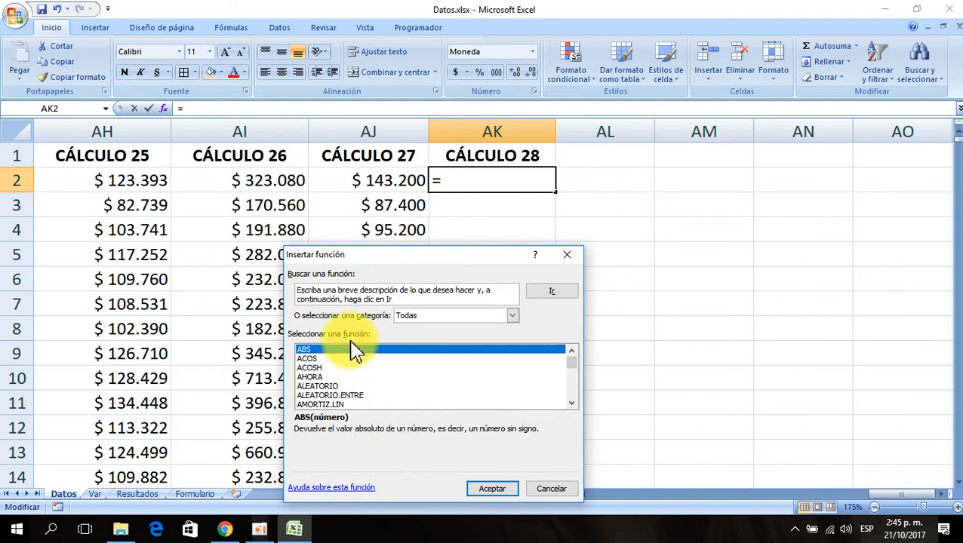
{"action": "type", "text": "si"}
{"action": "left_click", "coordinate": [491, 489]}
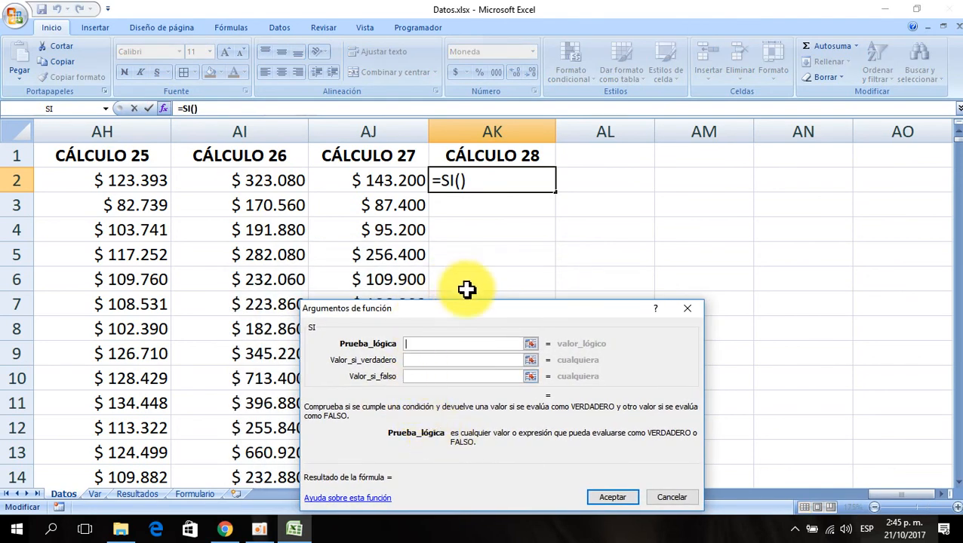
- Set the SI logical test to compare G2 with the absolute Var!$K$11 city cell (CÚCUTA)
{"action": "left_click", "coordinate": [262, 184]}
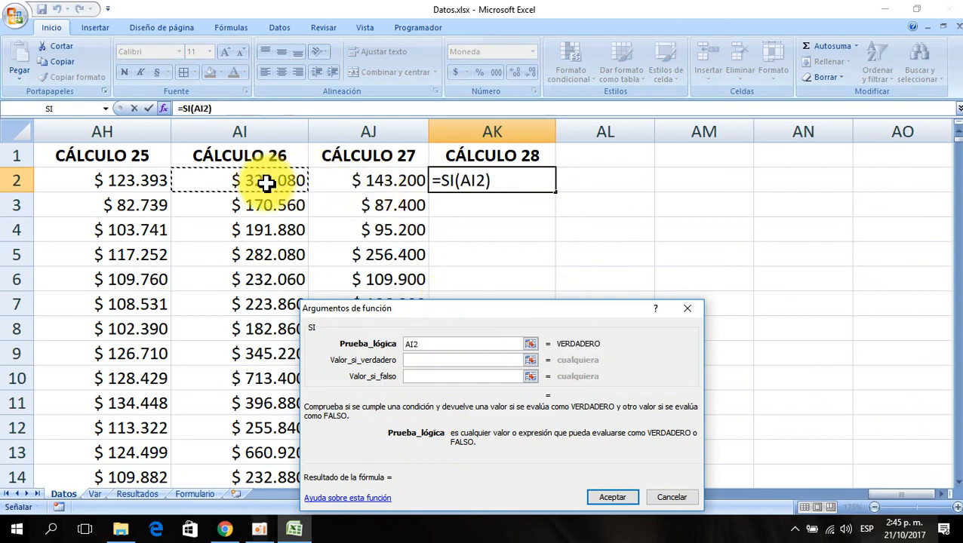
{"action": "key", "text": "Left"}
{"action": "key", "text": "Left"}
{"action": "key", "text": "Left"}
{"action": "key", "text": "Left"}
{"action": "key", "text": "Left"}
{"action": "key", "text": "Left"}
{"action": "key", "text": "Left"}
{"action": "key", "text": "Left"}
{"action": "key", "text": "Left"}
{"action": "key", "text": "Left"}
{"action": "key", "text": "Left"}
{"action": "key", "text": "Left"}
{"action": "key", "text": "Left"}
{"action": "key", "text": "Left"}
{"action": "key", "text": "Left"}
{"action": "key", "text": "Left"}
{"action": "key", "text": "Left"}
{"action": "key", "text": "Left"}
{"action": "key", "text": "Left"}
{"action": "key", "text": "Left"}
{"action": "key", "text": "Left"}
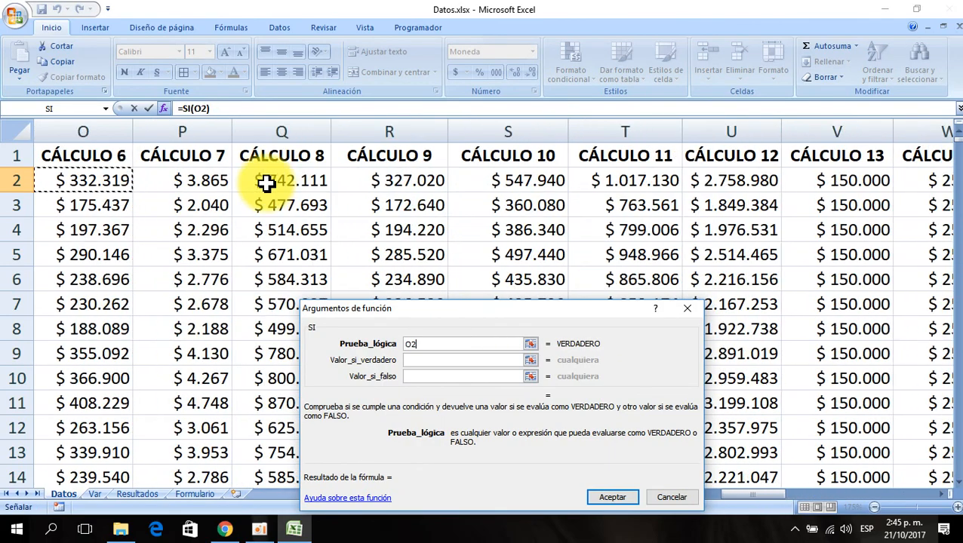
{"action": "key", "text": "Left"}
{"action": "key", "text": "Left"}
{"action": "key", "text": "Left"}
{"action": "key", "text": "Left"}
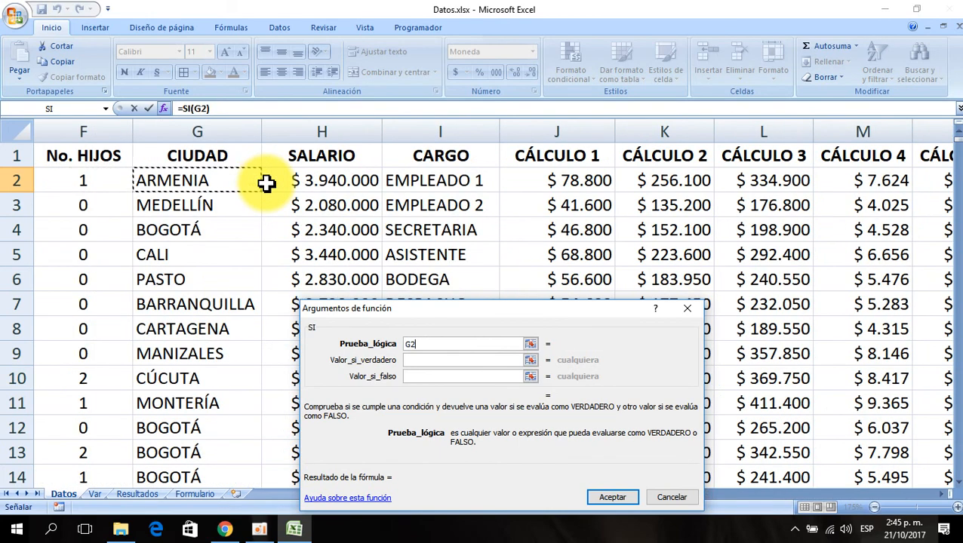
{"action": "left_click", "coordinate": [94, 494]}
{"action": "left_click_drag", "start_coordinate": [953, 246], "coordinate": [952, 265]}
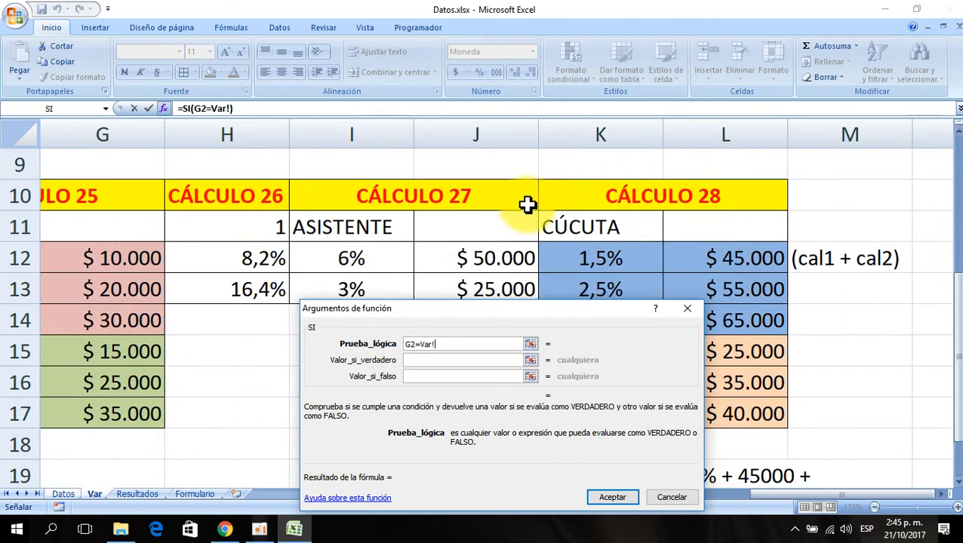
{"action": "key", "text": "F4"}
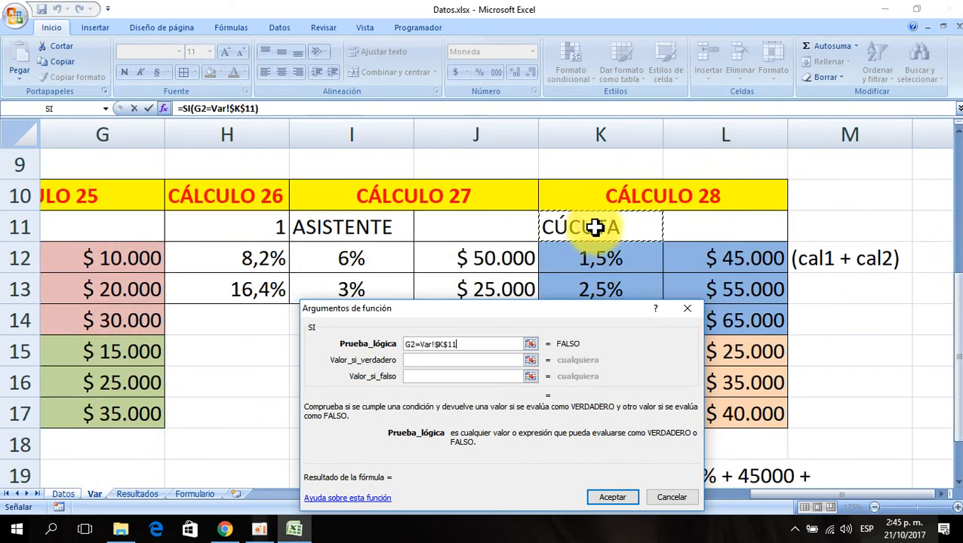
- In the value-if-true argument, nest SUMA, SUMA, PRODUCTO and SUMA functions and clear the default range
{"action": "left_click", "coordinate": [417, 361]}
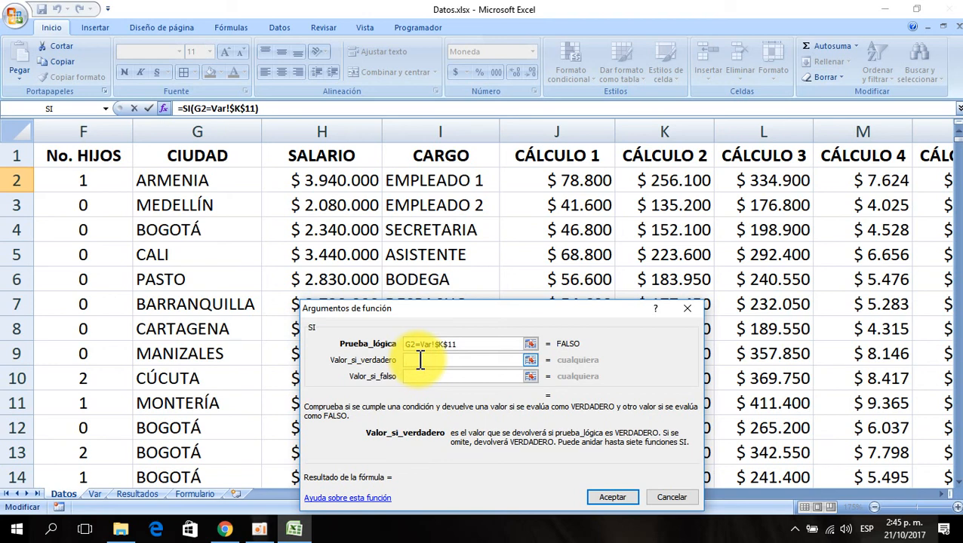
{"action": "left_click", "coordinate": [105, 109]}
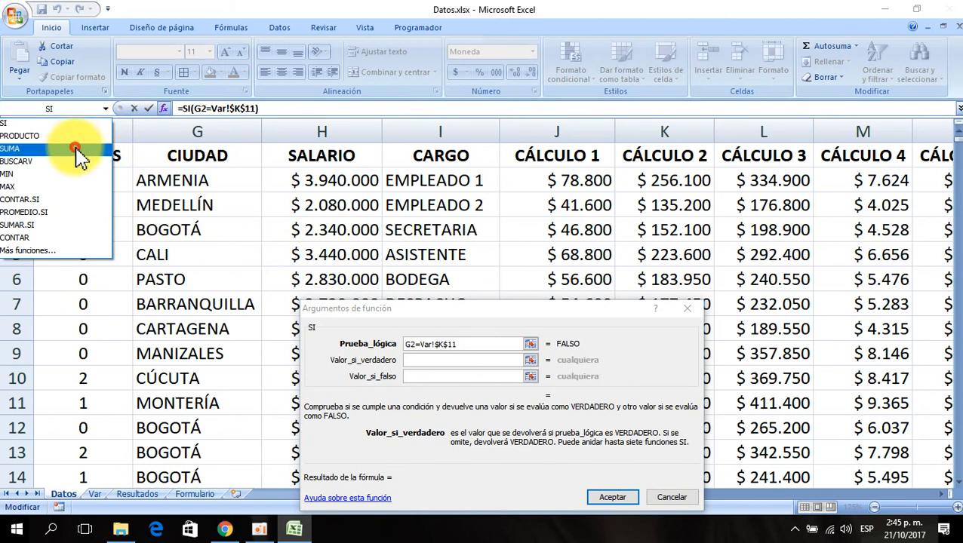
{"action": "left_click", "coordinate": [77, 149]}
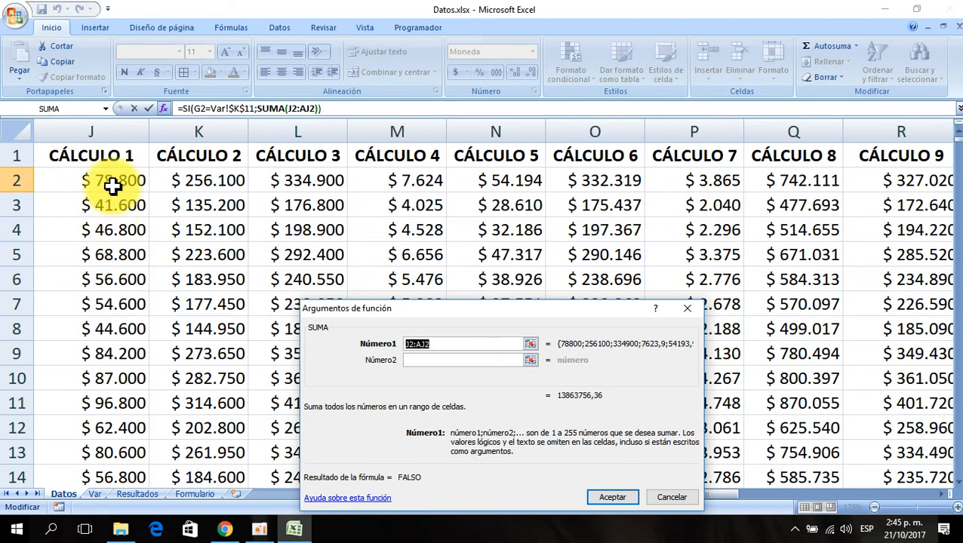
{"action": "left_click", "coordinate": [107, 109]}
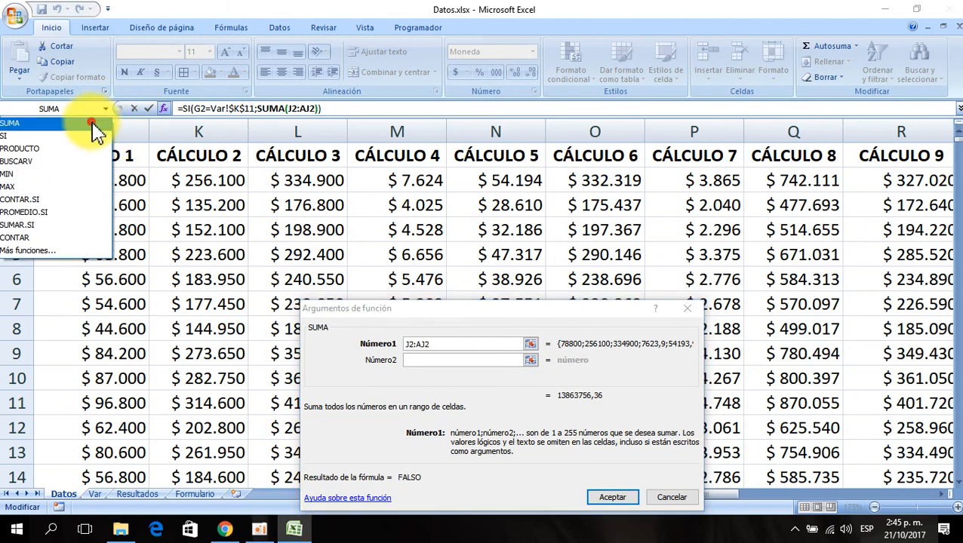
{"action": "left_click", "coordinate": [94, 123]}
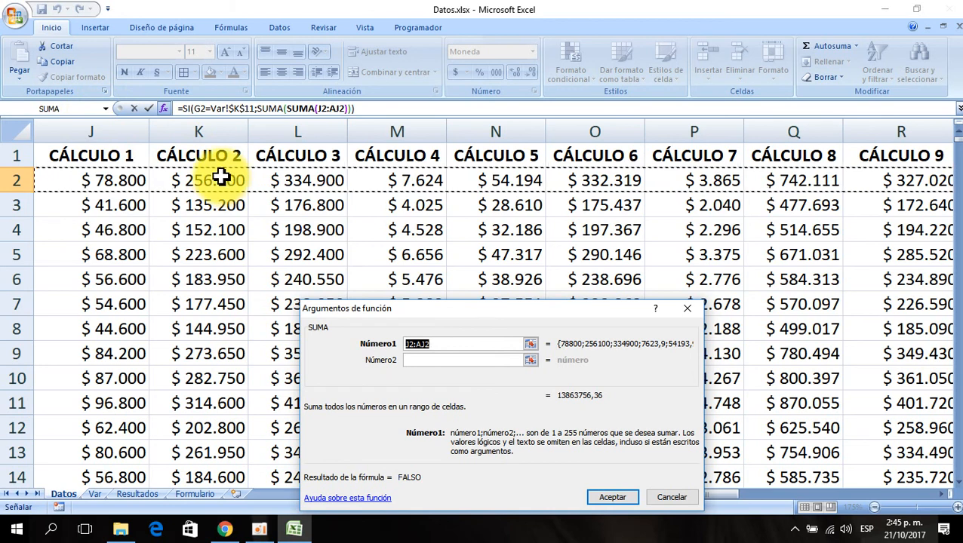
{"action": "left_click", "coordinate": [107, 110]}
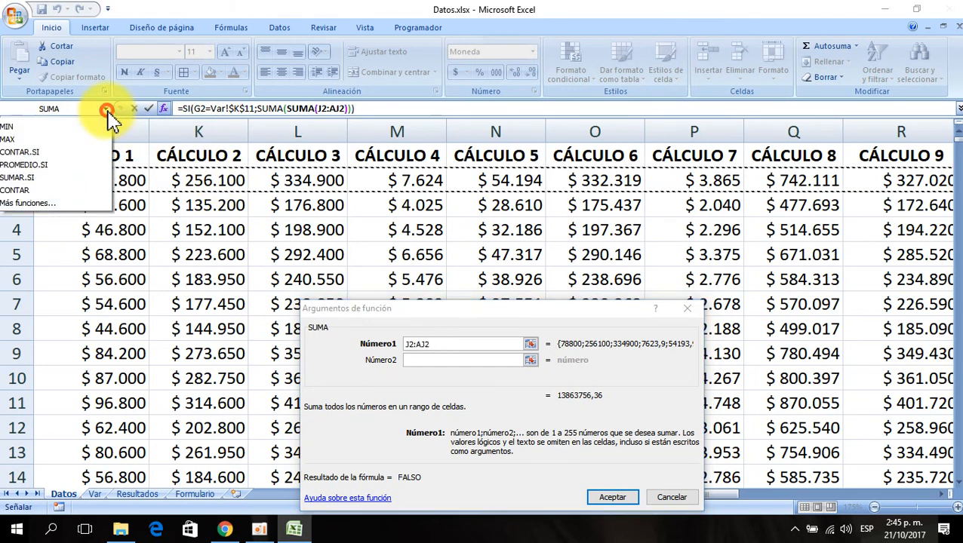
{"action": "left_click", "coordinate": [60, 148]}
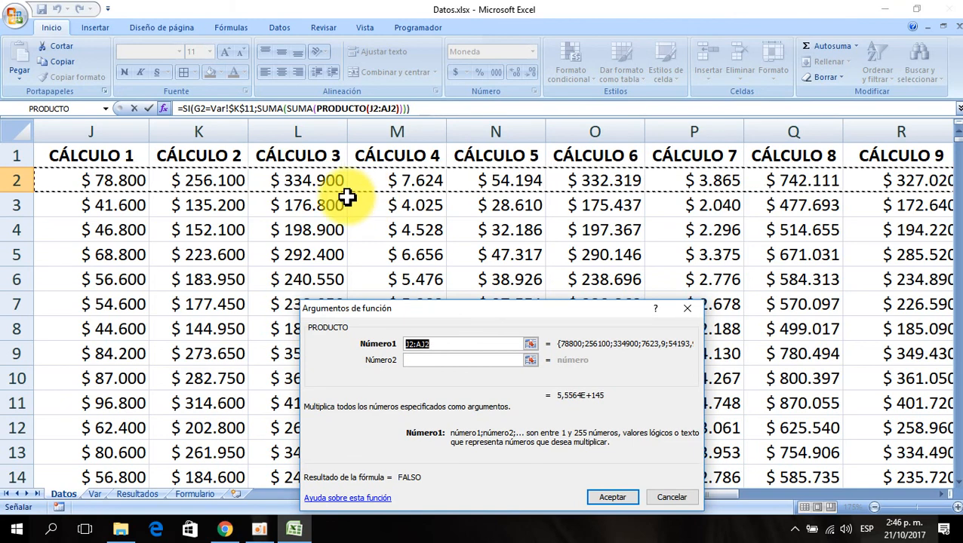
{"action": "left_click", "coordinate": [105, 109]}
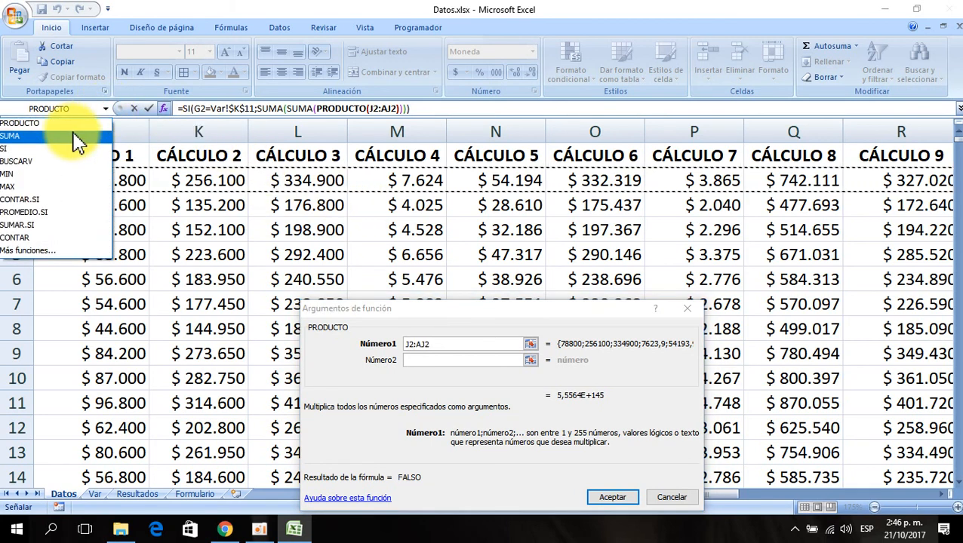
{"action": "left_click", "coordinate": [74, 136]}
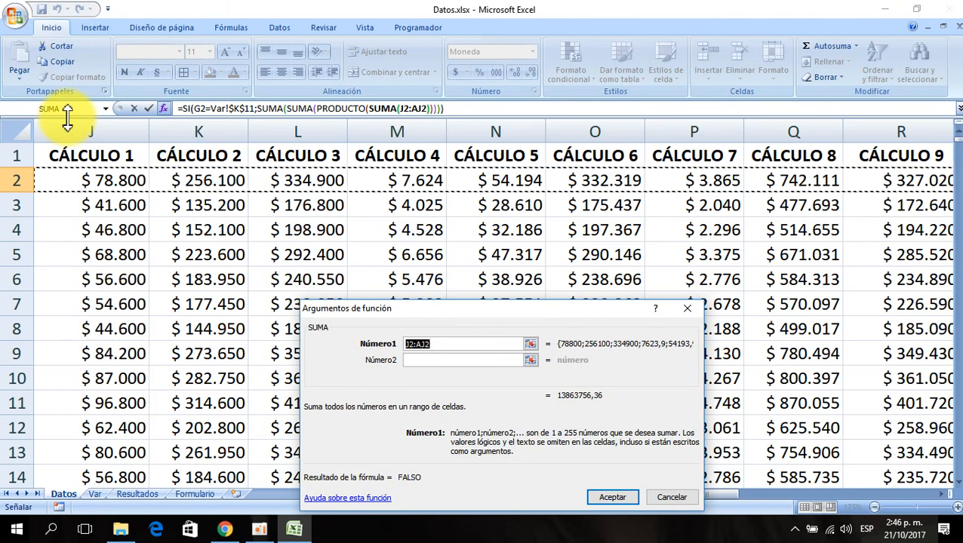
{"action": "key", "text": "Delete"}
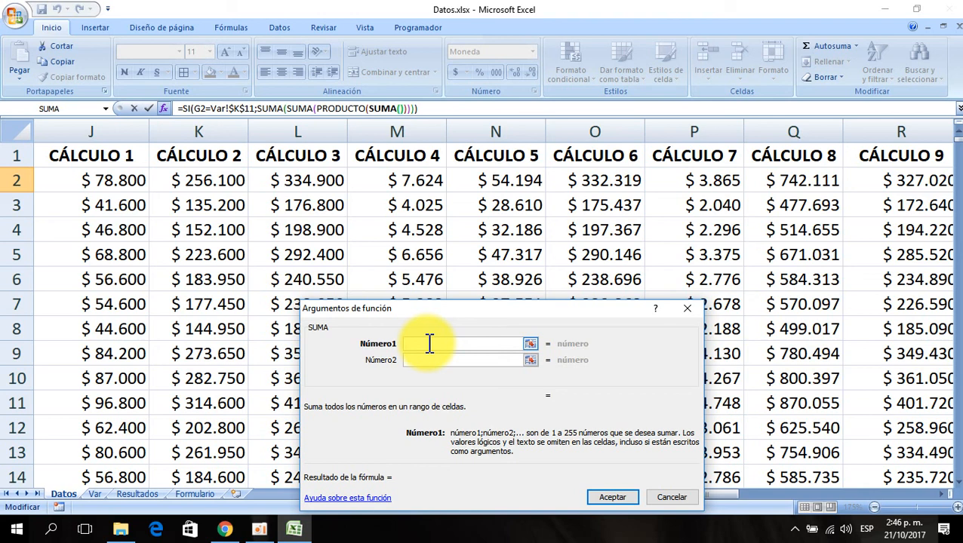
- Set the innermost SUMA range to J2:K2, reselecting it after clearing the first attempt
{"action": "left_click", "coordinate": [96, 179]}
{"action": "left_click_drag", "start_coordinate": [96, 178], "coordinate": [189, 179]}
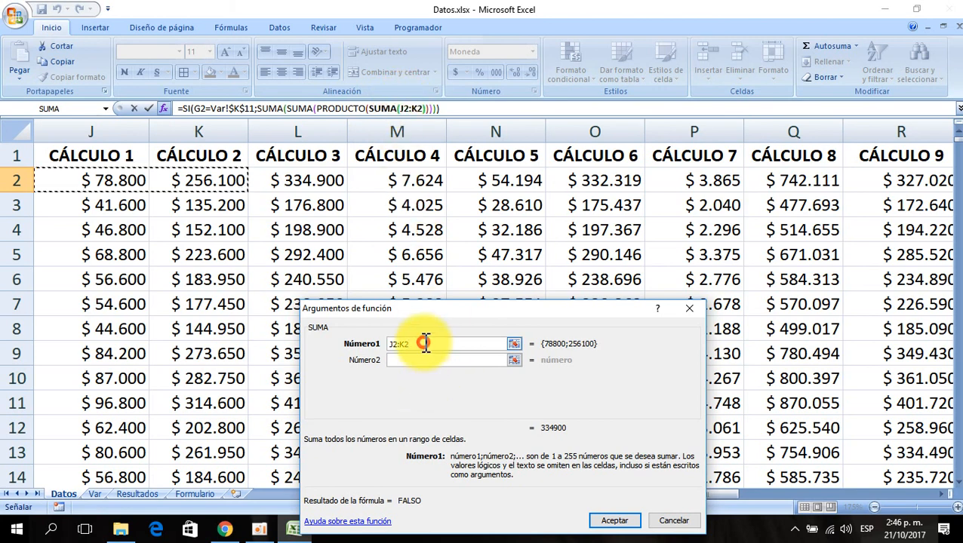
{"action": "left_click_drag", "start_coordinate": [425, 346], "coordinate": [323, 344]}
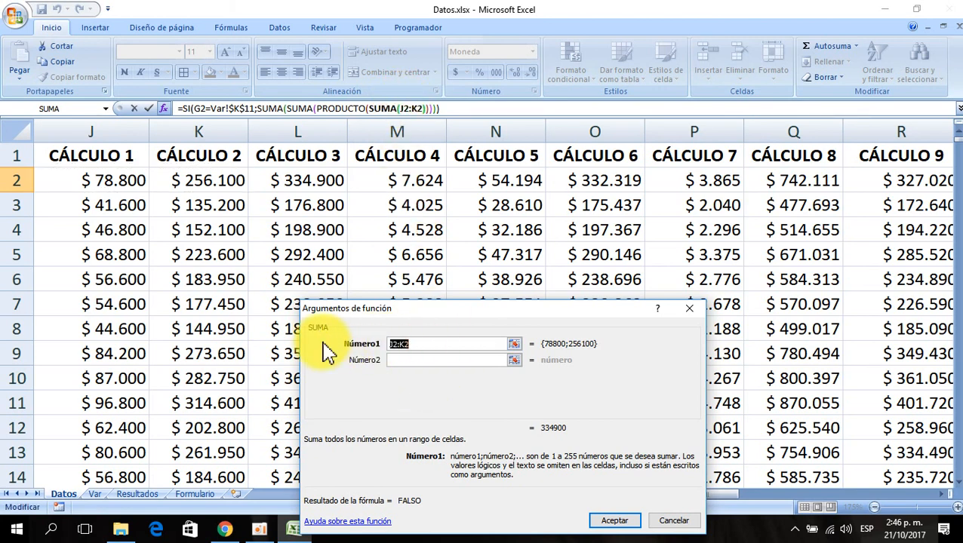
{"action": "key", "text": "Delete"}
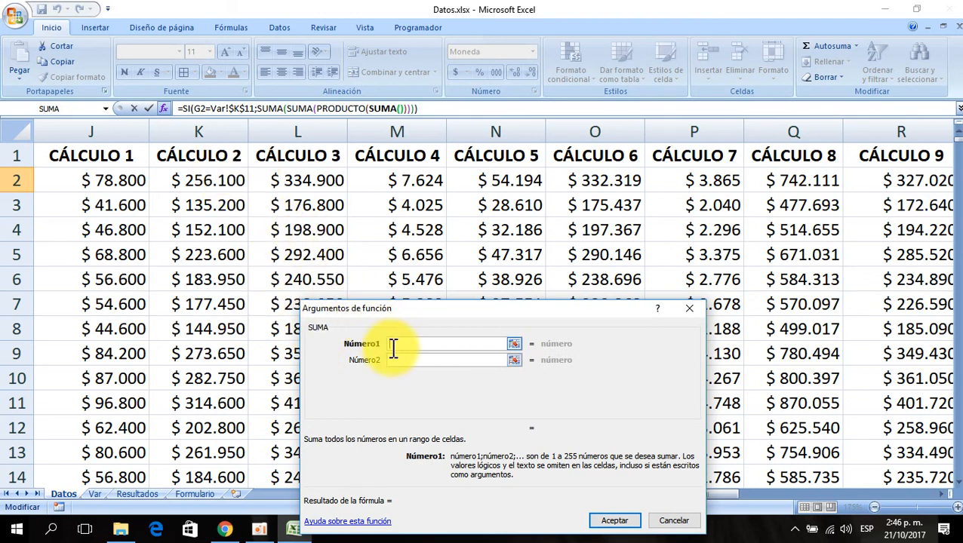
{"action": "left_click_drag", "start_coordinate": [107, 177], "coordinate": [184, 179]}
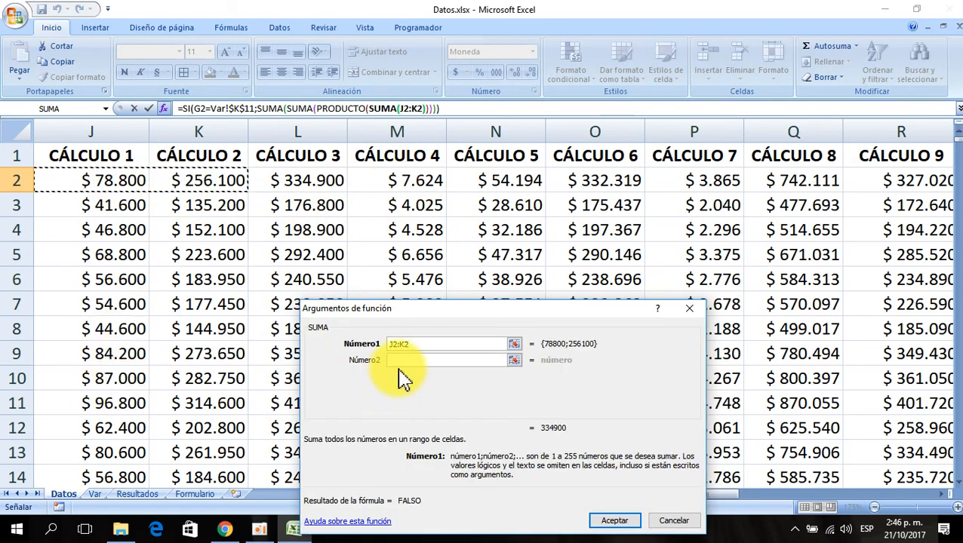
- Add the absolute rate Var!$K$12 as the PRODUCTO's second factor
{"action": "left_click", "coordinate": [344, 108]}
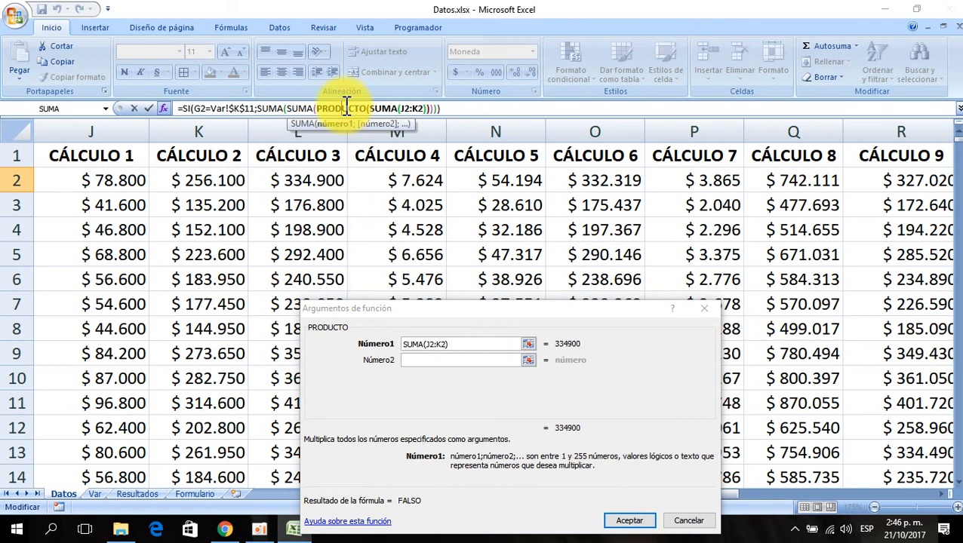
{"action": "left_click", "coordinate": [413, 360]}
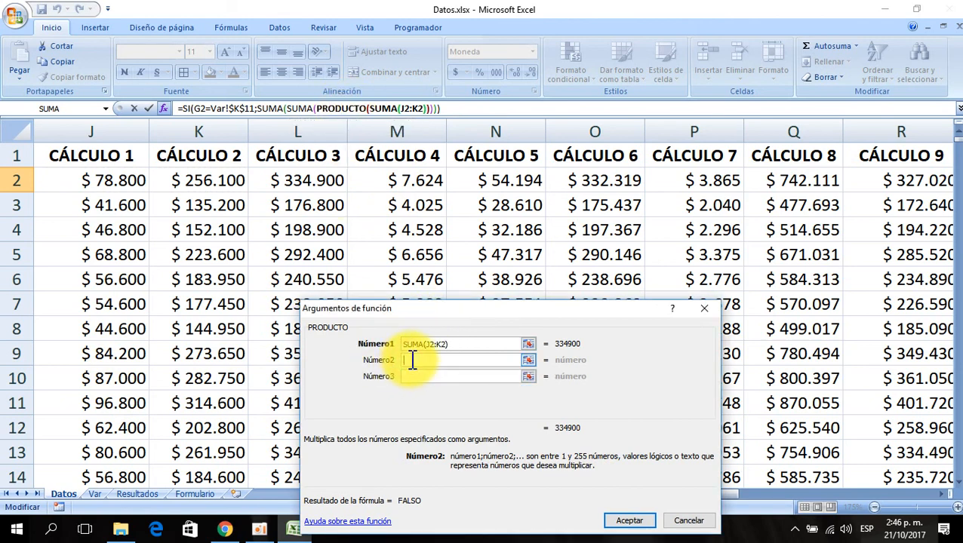
{"action": "left_click", "coordinate": [94, 494]}
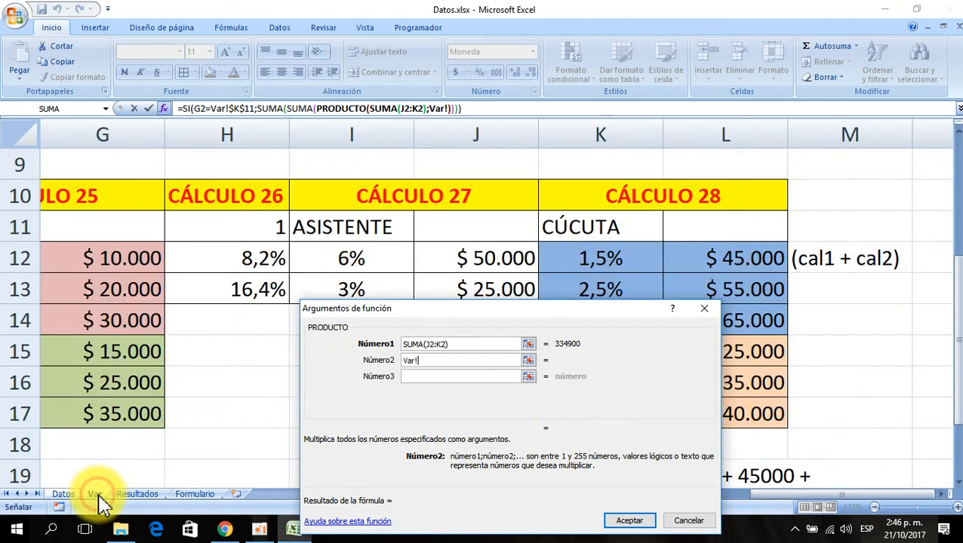
{"action": "left_click", "coordinate": [597, 257]}
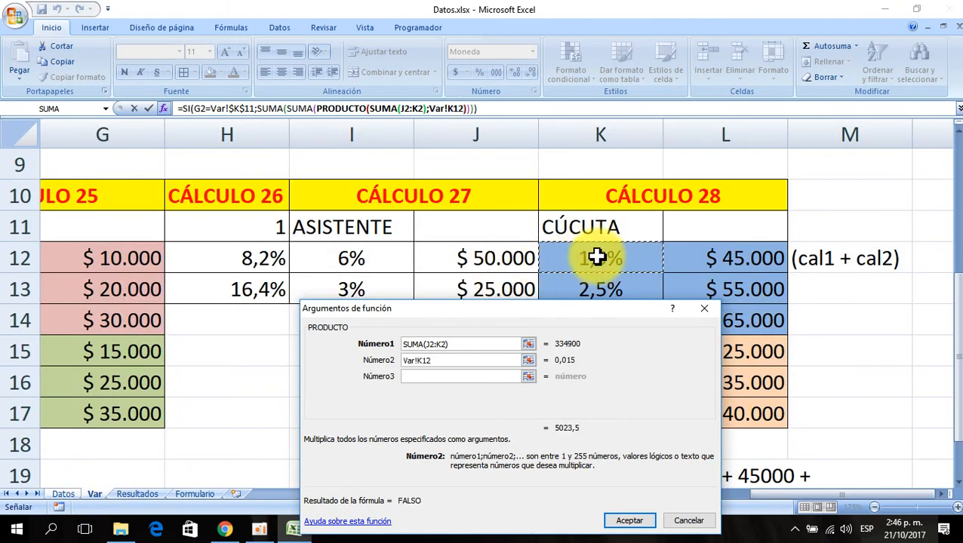
{"action": "key", "text": "F4"}
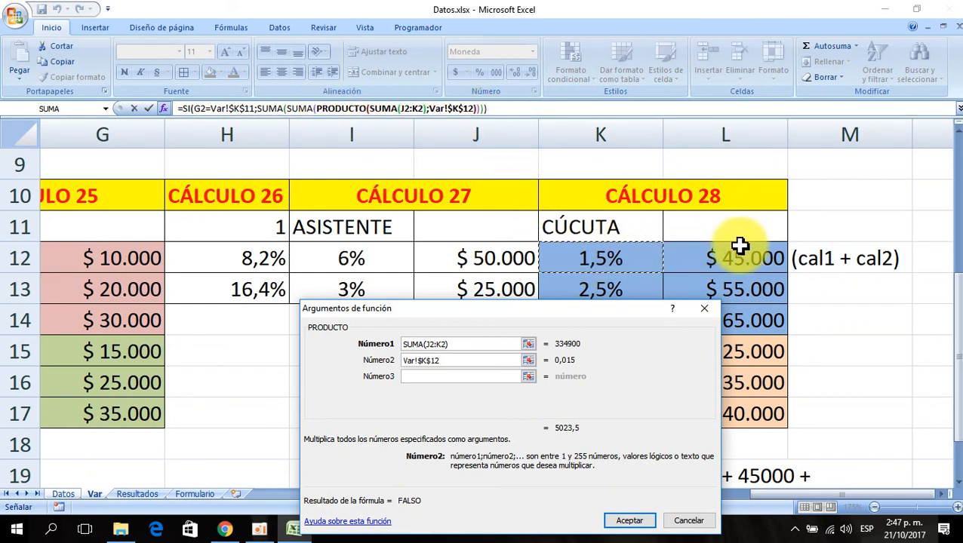
- Add the absolute amount Var!$L$12 as the second addend of the enclosing SUMA
{"action": "left_click", "coordinate": [302, 108]}
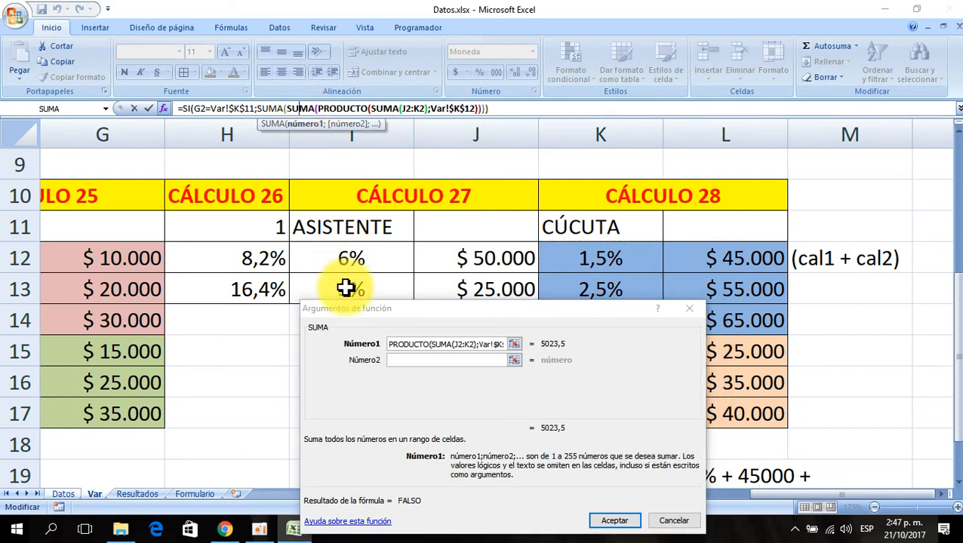
{"action": "left_click", "coordinate": [399, 360]}
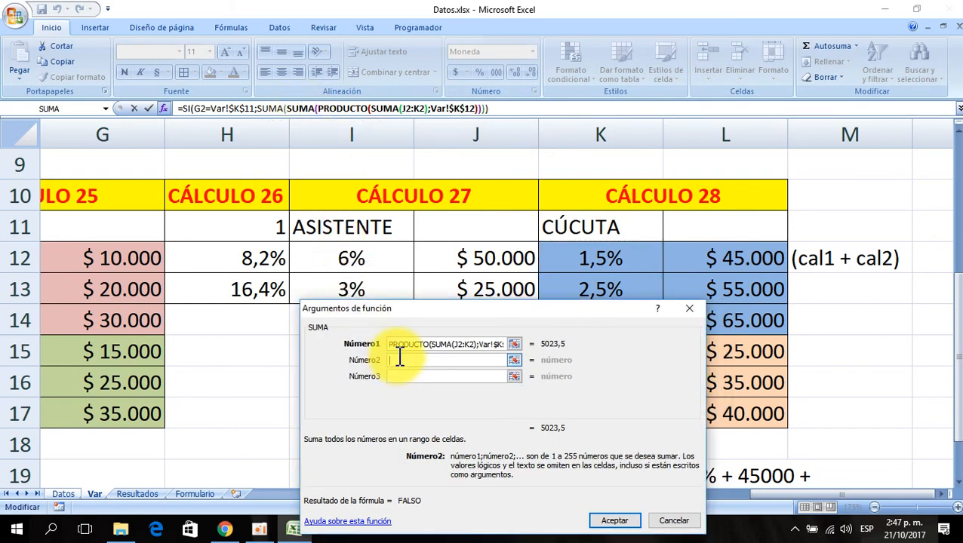
{"action": "left_click", "coordinate": [702, 258]}
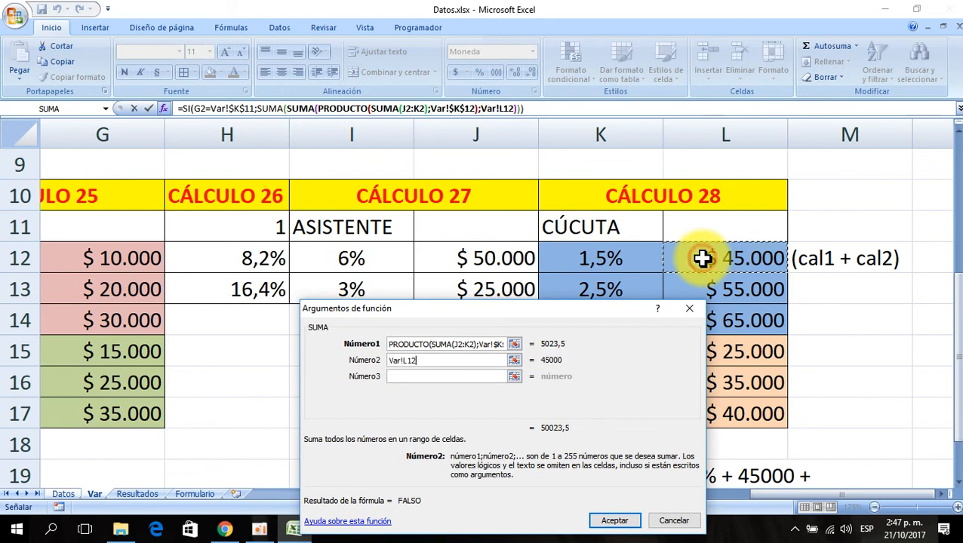
{"action": "key", "text": "F4"}
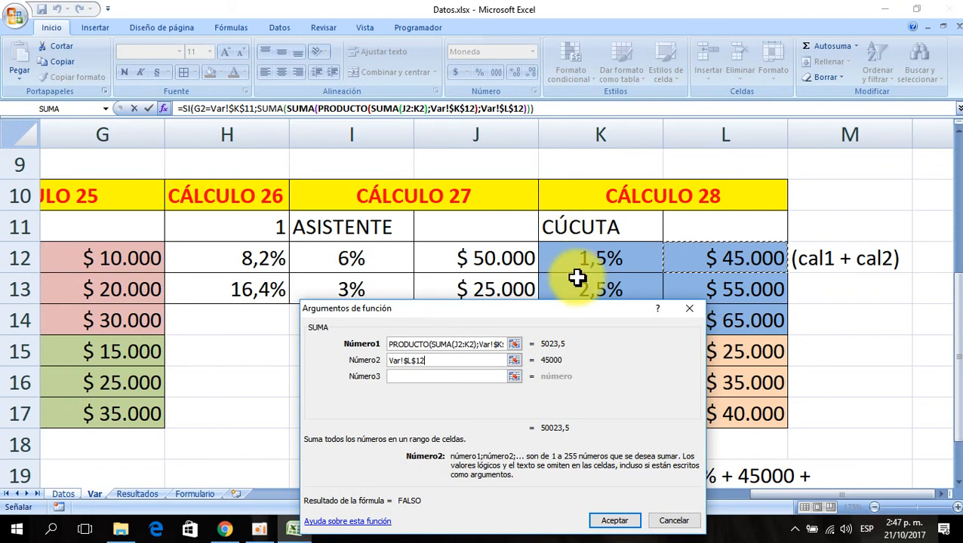
- Insert a nested SUMA containing an empty PRODUCTO as the second argument of the outer SUMA
{"action": "left_click_drag", "start_coordinate": [613, 315], "coordinate": [611, 254]}
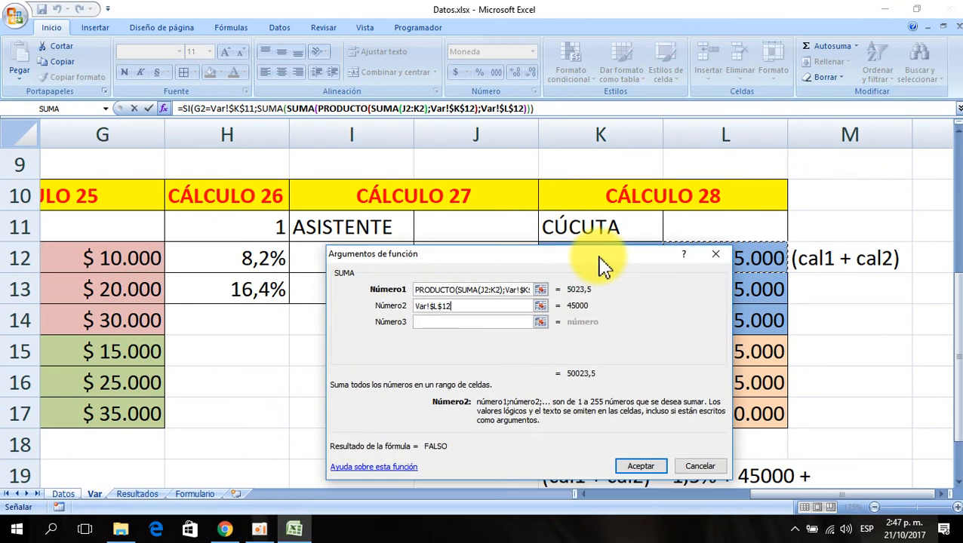
{"action": "left_click", "coordinate": [264, 108]}
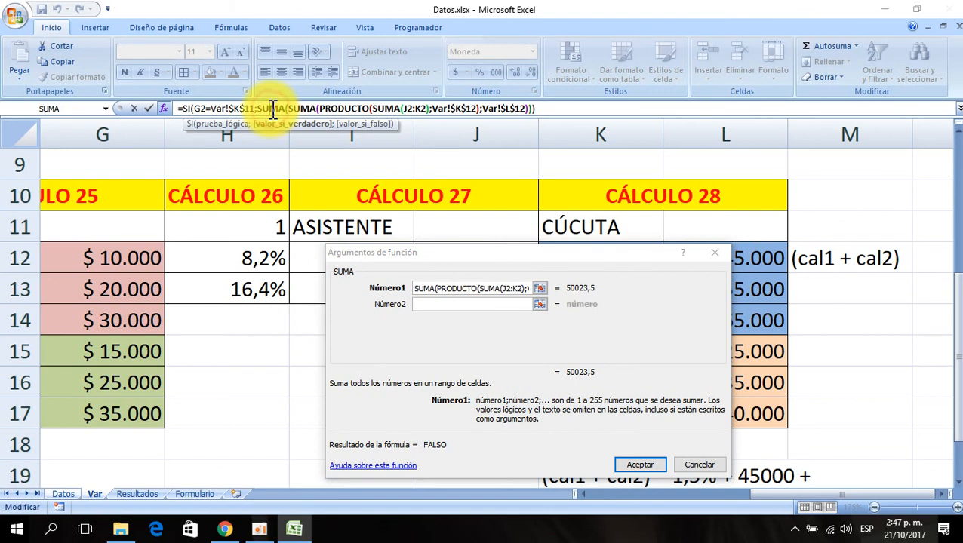
{"action": "left_click", "coordinate": [423, 303]}
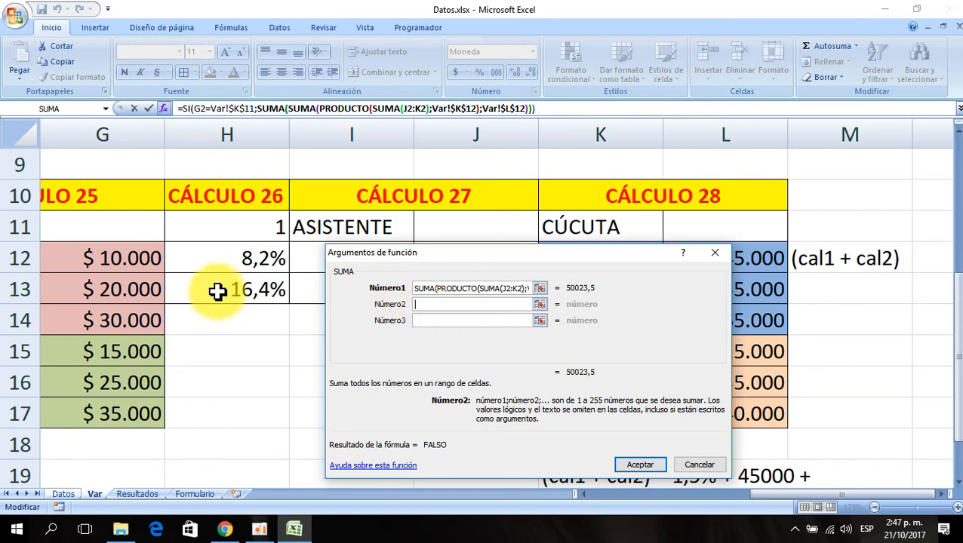
{"action": "left_click", "coordinate": [63, 108]}
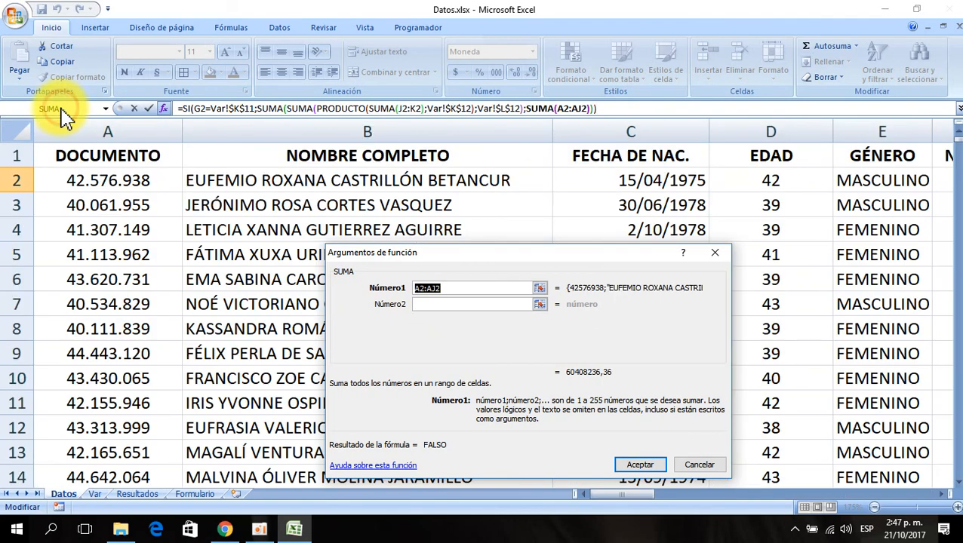
{"action": "key", "text": "Delete"}
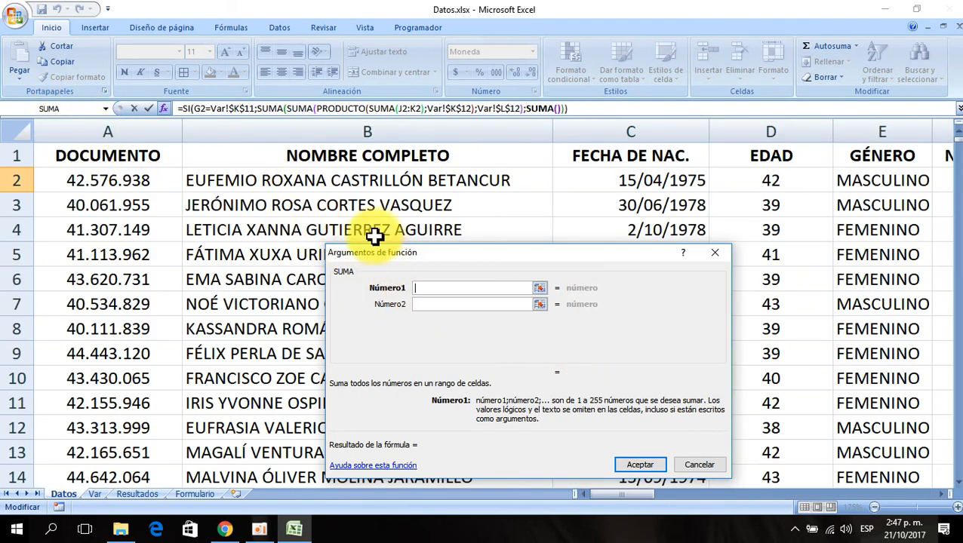
{"action": "left_click", "coordinate": [107, 109]}
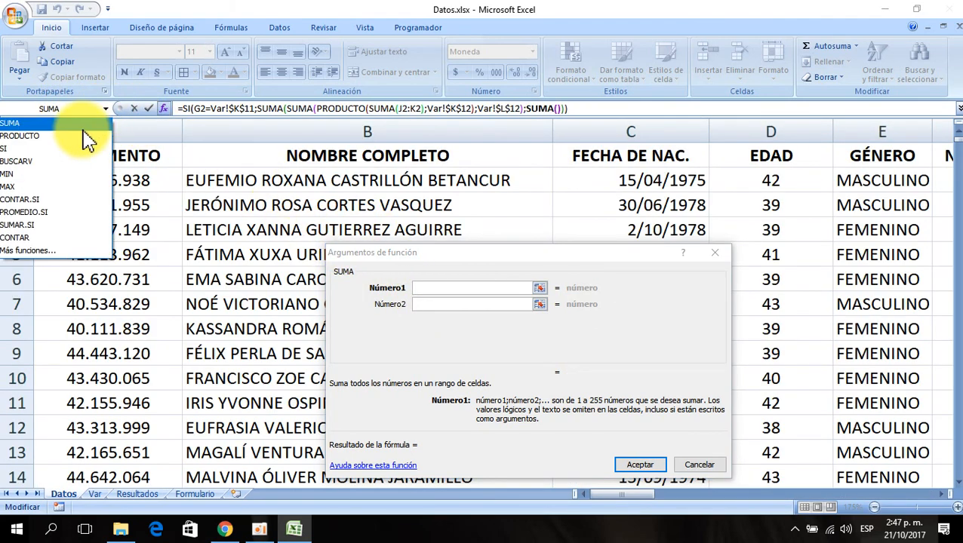
{"action": "left_click", "coordinate": [82, 137]}
{"action": "key", "text": "Delete"}
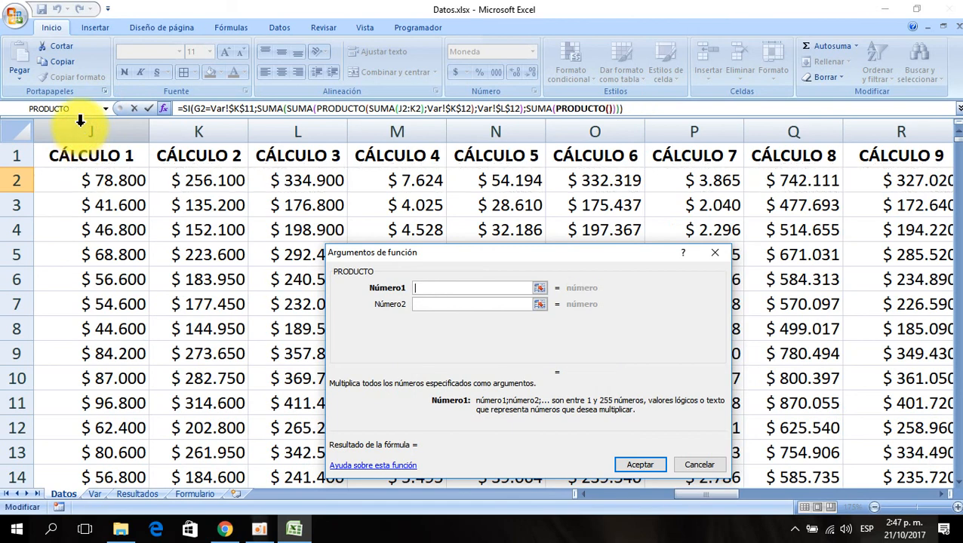
- Nest a SUMA over L2:M2 as the first factor of the new PRODUCTO
{"action": "left_click", "coordinate": [106, 109]}
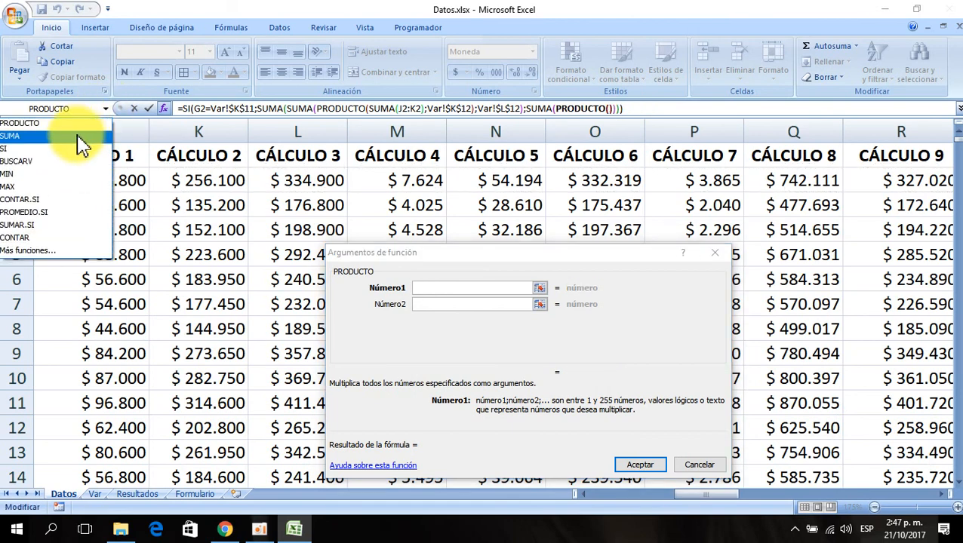
{"action": "left_click", "coordinate": [80, 137]}
{"action": "key", "text": "Delete"}
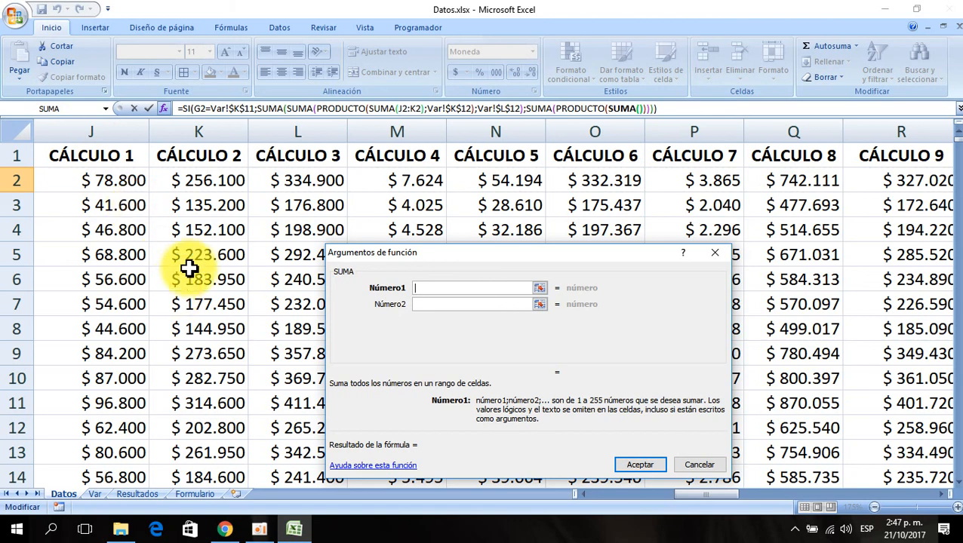
{"action": "left_click", "coordinate": [294, 178]}
{"action": "left_click_drag", "start_coordinate": [293, 179], "coordinate": [393, 181]}
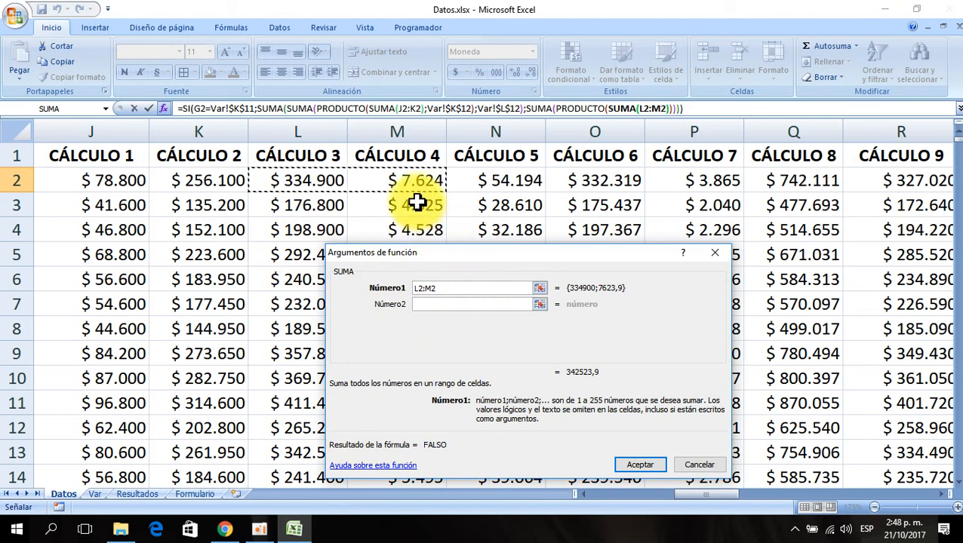
- Add the absolute rate Var!$K$13 as the PRODUCTO's second factor
{"action": "left_click", "coordinate": [587, 108]}
{"action": "left_click", "coordinate": [444, 305]}
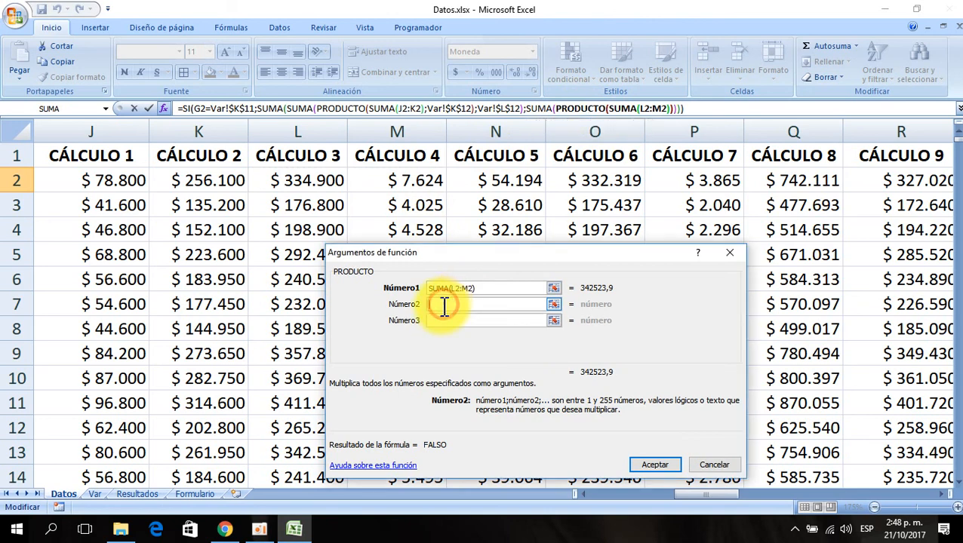
{"action": "left_click", "coordinate": [92, 495]}
{"action": "left_click_drag", "start_coordinate": [541, 256], "coordinate": [319, 151]}
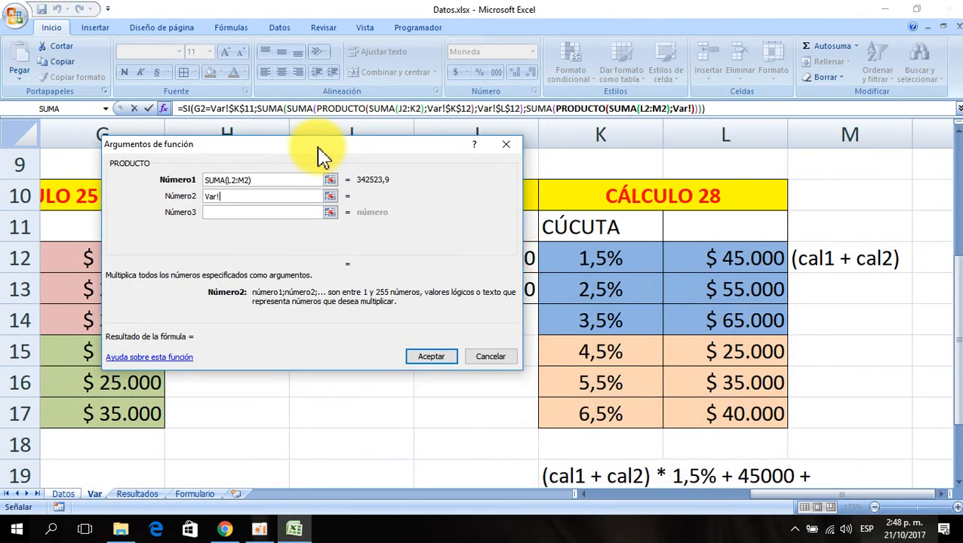
{"action": "left_click", "coordinate": [604, 291]}
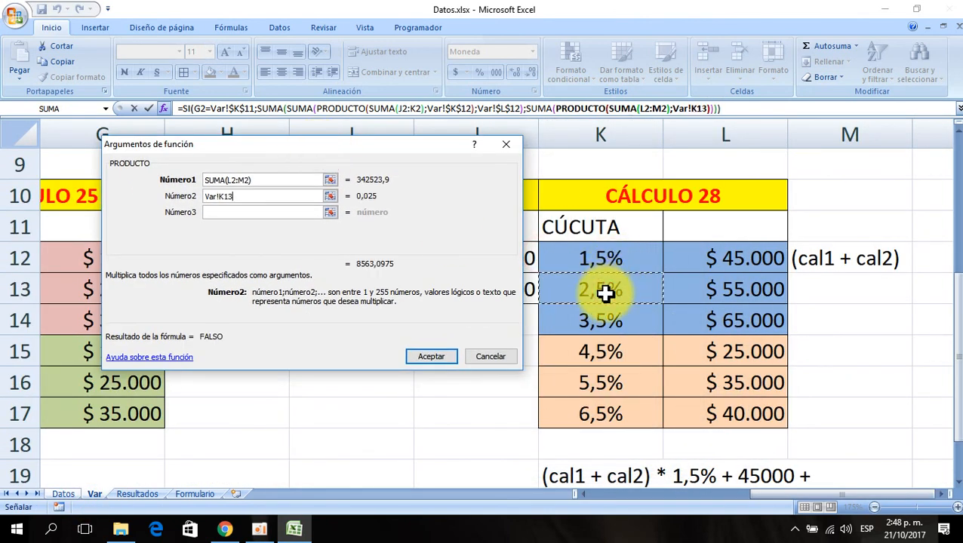
{"action": "key", "text": "F4"}
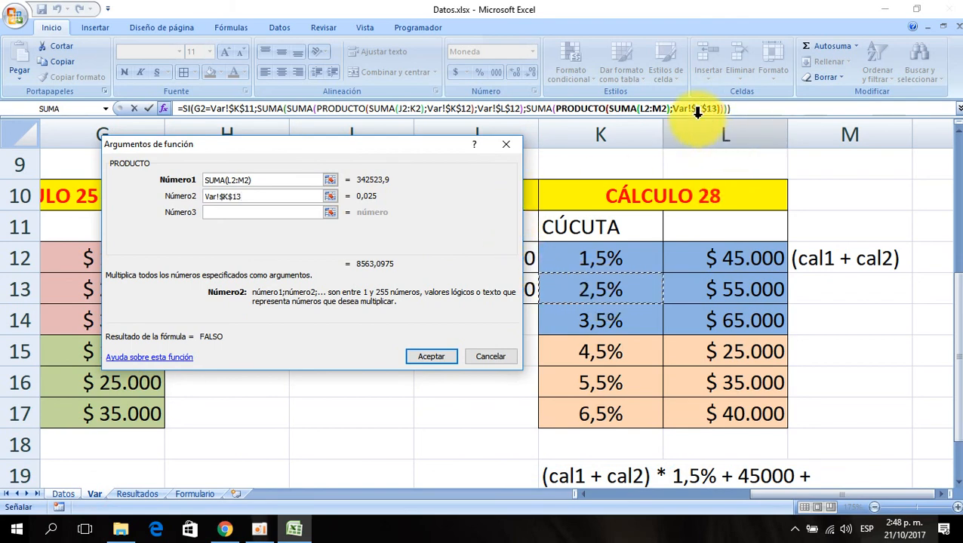
- Add the absolute amount Var!$L$13 as the second addend of the enclosing SUMA, removing an accidental formula-bar insertion
{"action": "left_click", "coordinate": [542, 108]}
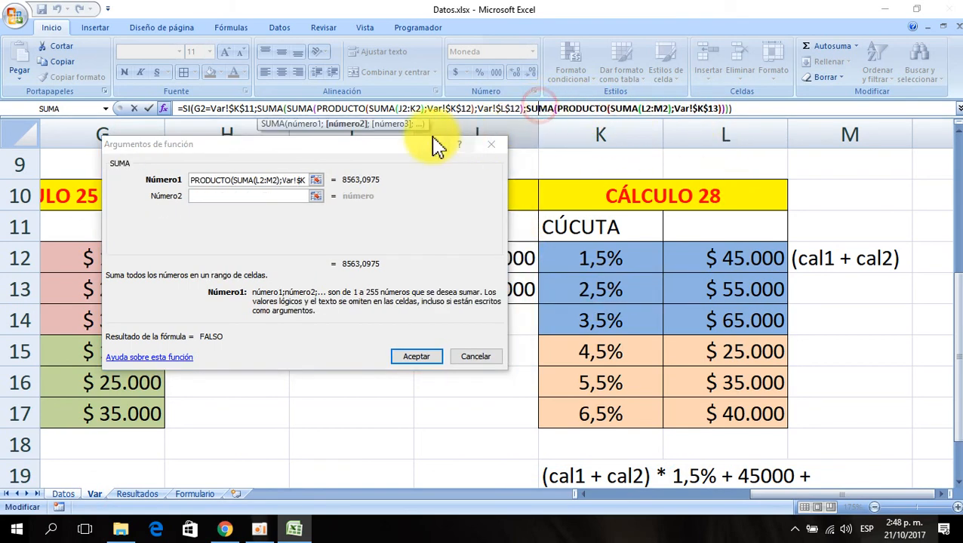
{"action": "left_click_drag", "start_coordinate": [282, 146], "coordinate": [345, 297]}
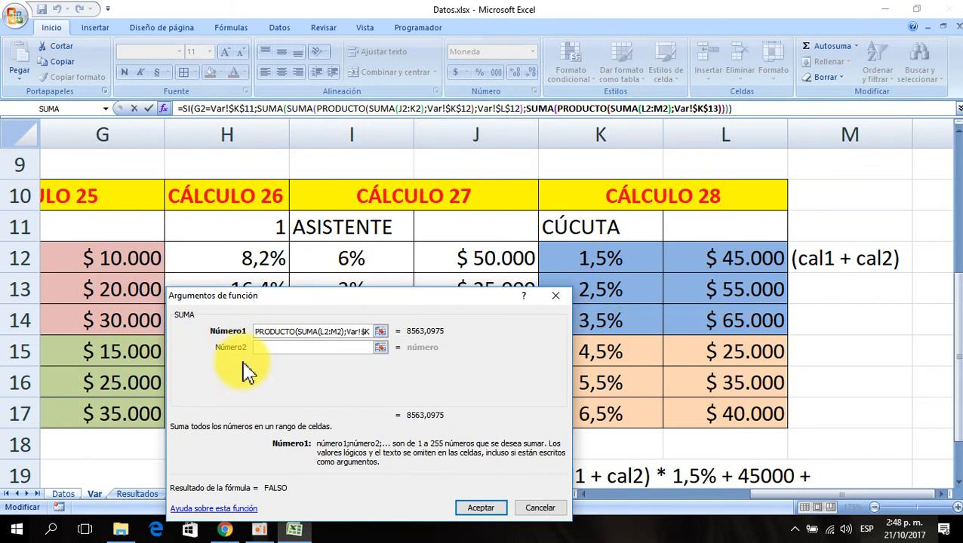
{"action": "double_click", "coordinate": [727, 295]}
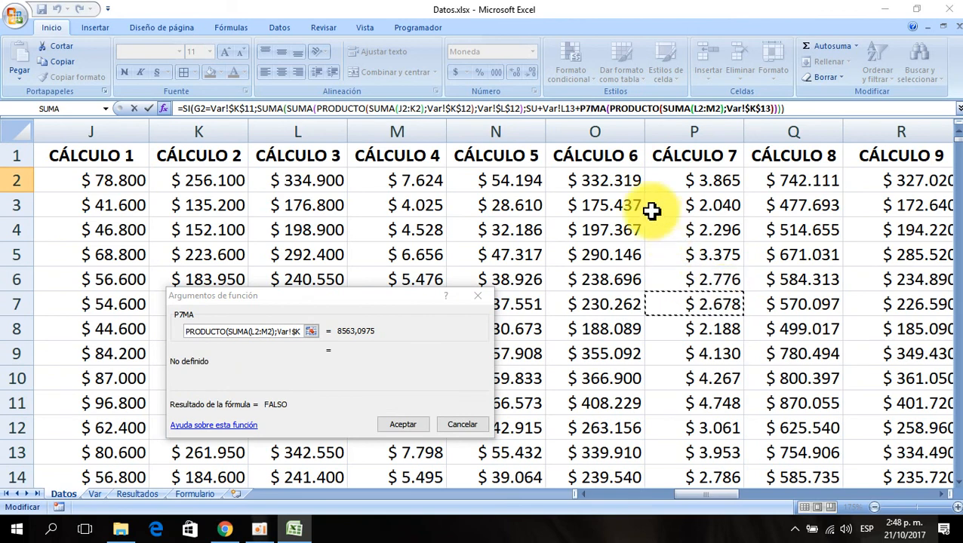
{"action": "key", "text": "BackSpace"}
{"action": "key", "text": "BackSpace"}
{"action": "key", "text": "BackSpace"}
{"action": "key", "text": "BackSpace"}
{"action": "key", "text": "BackSpace"}
{"action": "key", "text": "BackSpace"}
{"action": "key", "text": "BackSpace"}
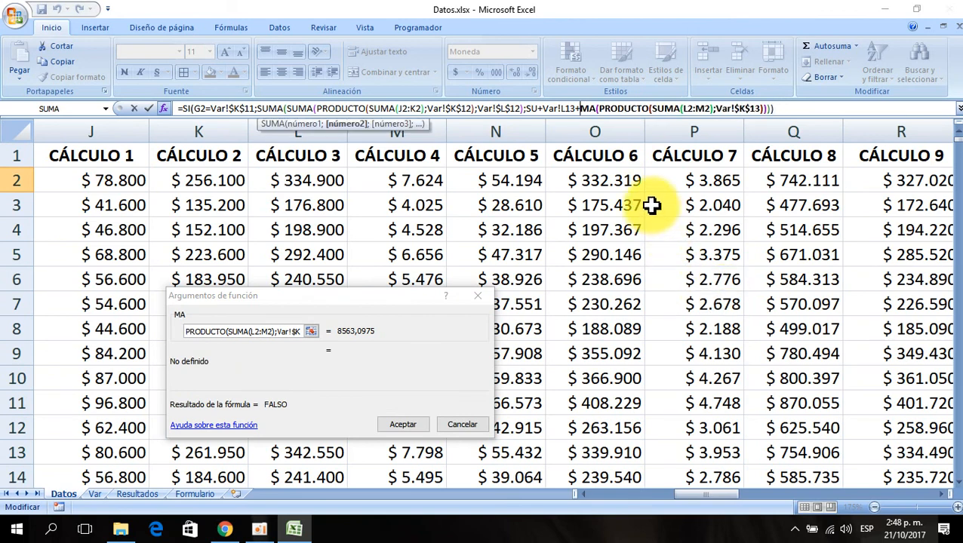
{"action": "key", "text": "BackSpace"}
{"action": "key", "text": "BackSpace"}
{"action": "key", "text": "BackSpace"}
{"action": "key", "text": "BackSpace"}
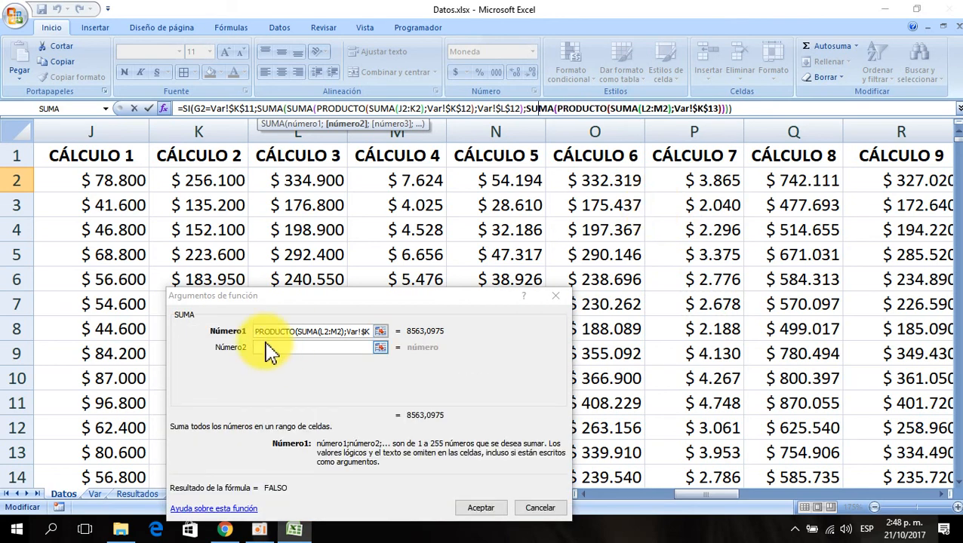
{"action": "left_click", "coordinate": [267, 347]}
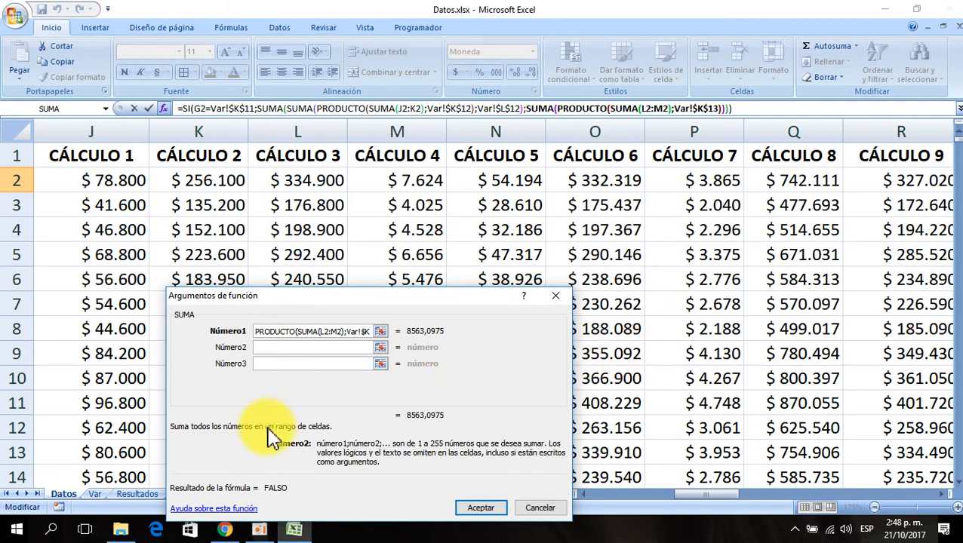
{"action": "left_click_drag", "start_coordinate": [279, 299], "coordinate": [382, 167]}
{"action": "left_click", "coordinate": [92, 495]}
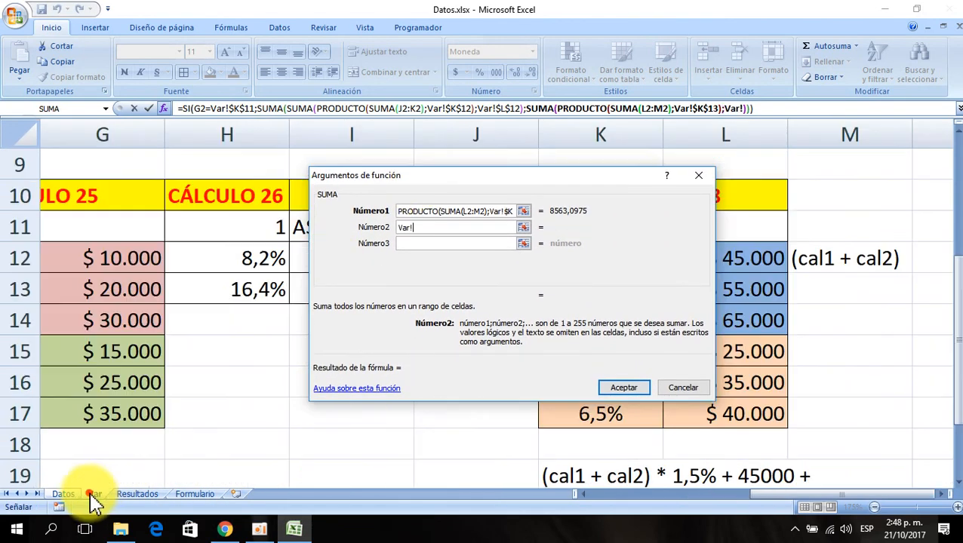
{"action": "left_click_drag", "start_coordinate": [586, 294], "coordinate": [440, 341]}
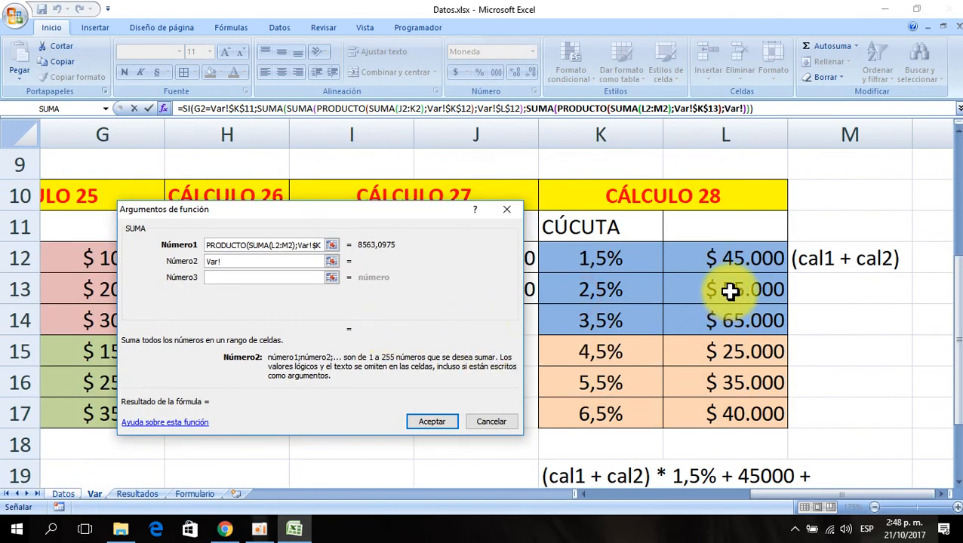
{"action": "left_click", "coordinate": [671, 293]}
{"action": "left_click_drag", "start_coordinate": [253, 368], "coordinate": [361, 380]}
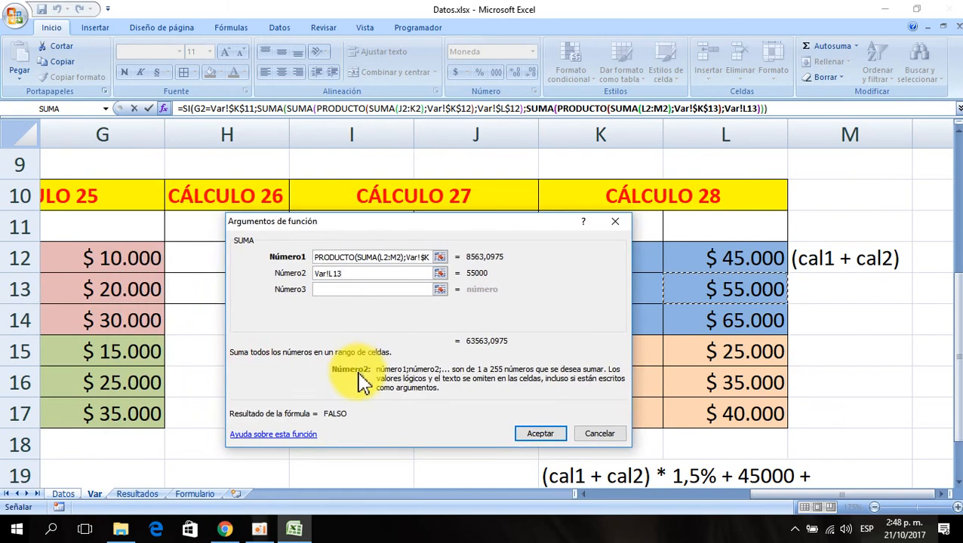
{"action": "left_click_drag", "start_coordinate": [475, 407], "coordinate": [356, 400]}
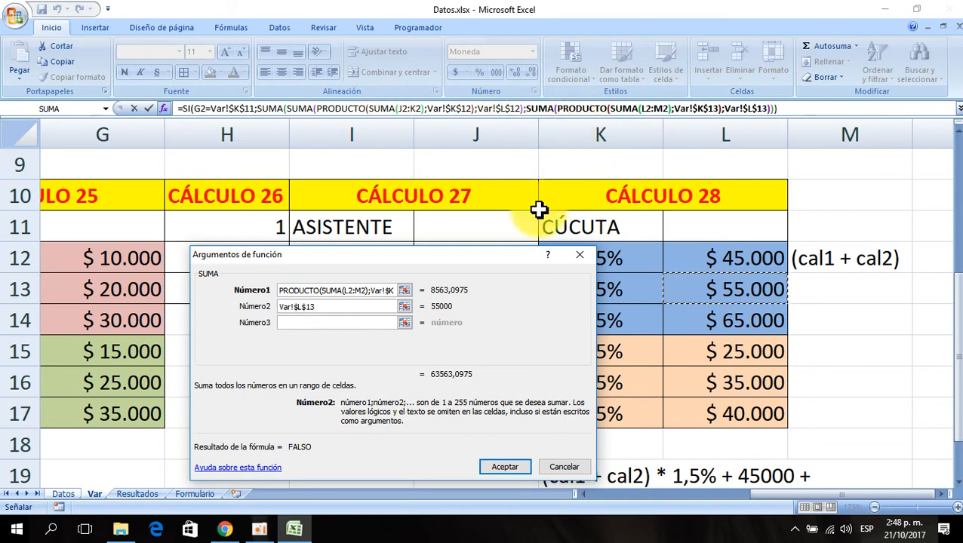
{"action": "left_click", "coordinate": [384, 108]}
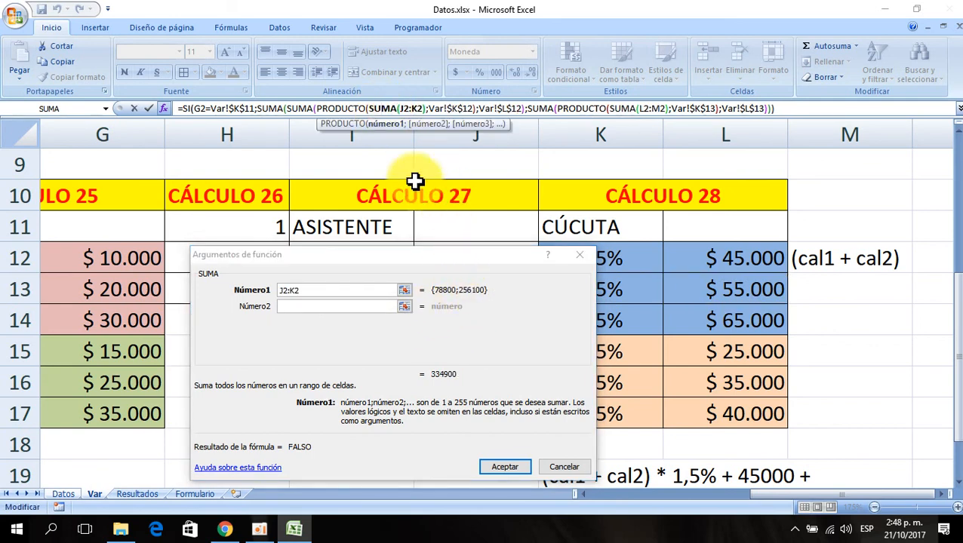
{"action": "left_click", "coordinate": [543, 108]}
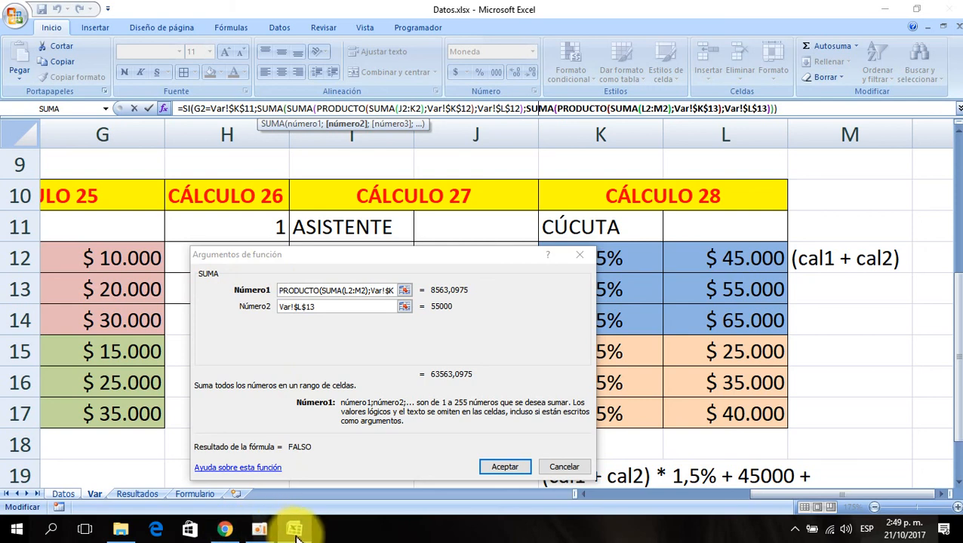
{"action": "mouse_move", "coordinate": [291, 530]}
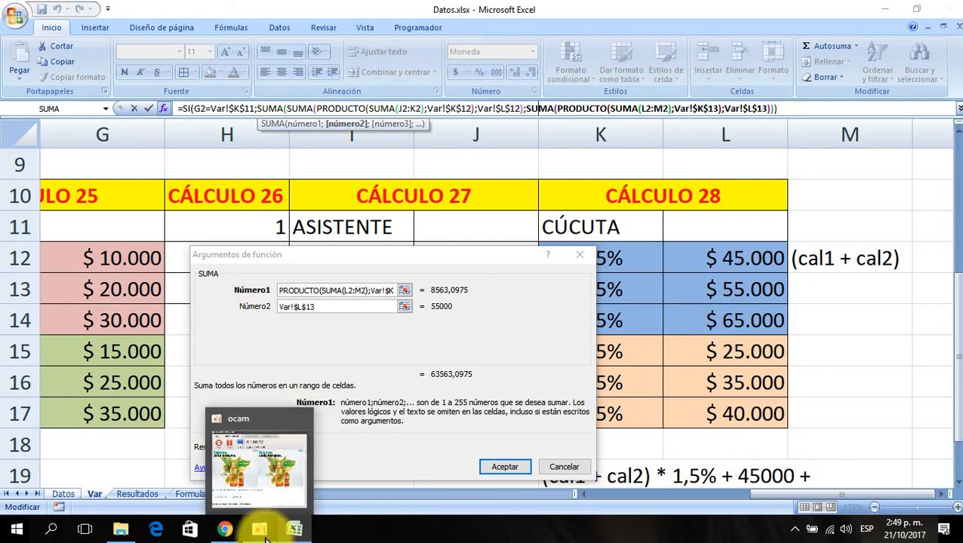
{"action": "left_click", "coordinate": [271, 494]}
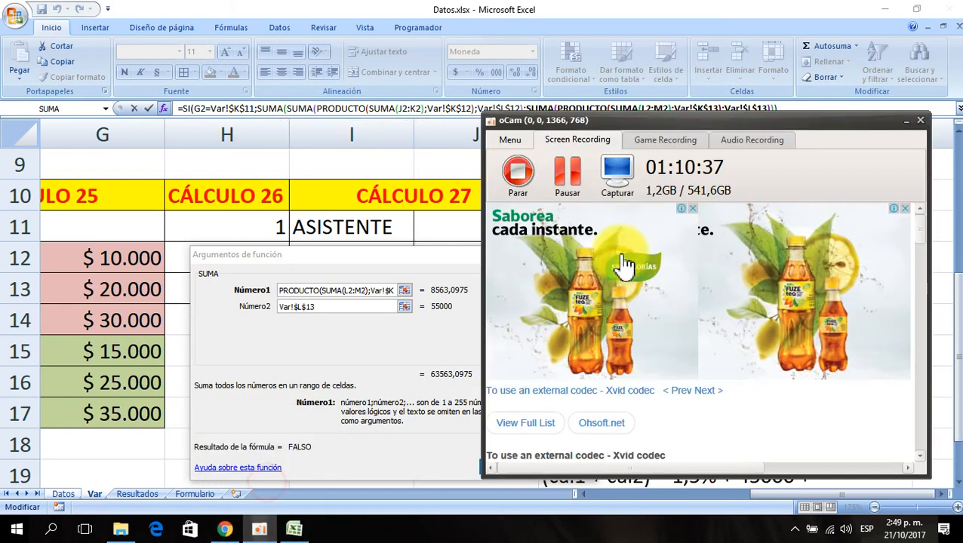
{"action": "left_click", "coordinate": [574, 186]}
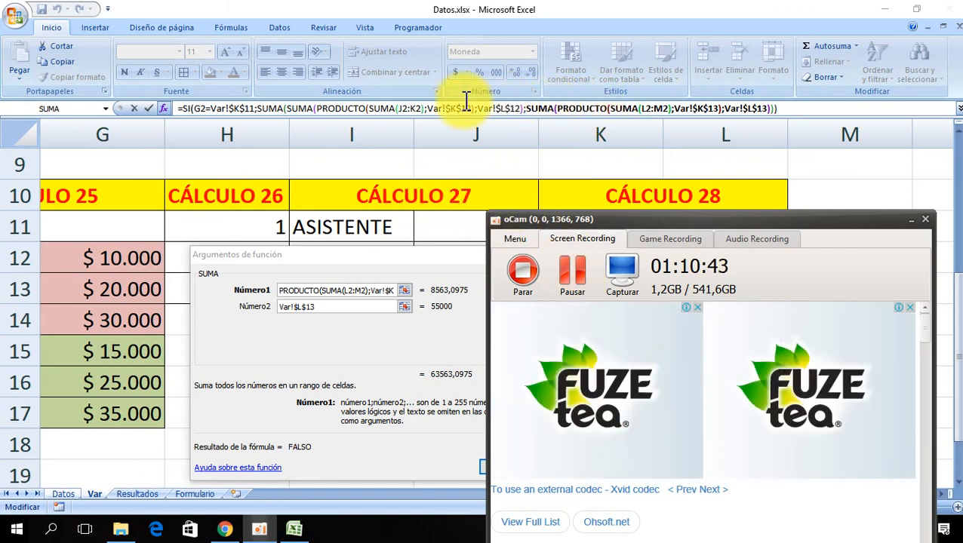
- Insert a nested PRODUCTO containing an empty SUMA as the third argument of the outer SUMA
{"action": "left_click", "coordinate": [273, 106]}
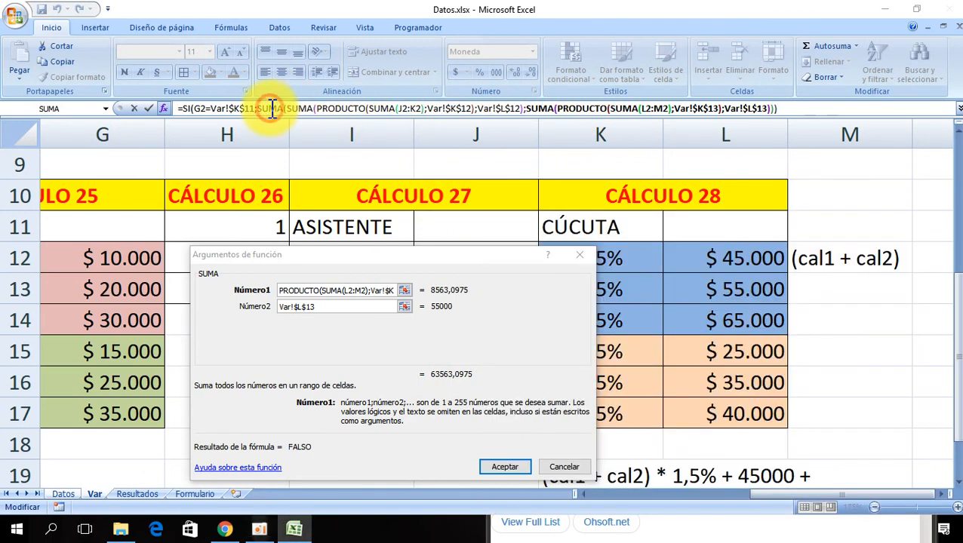
{"action": "left_click", "coordinate": [273, 108]}
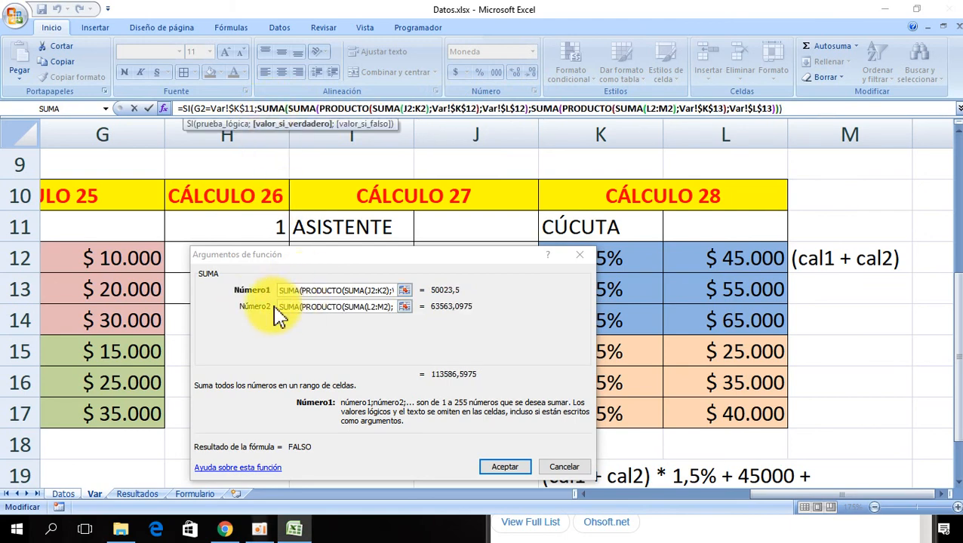
{"action": "left_click_drag", "start_coordinate": [472, 257], "coordinate": [385, 217]}
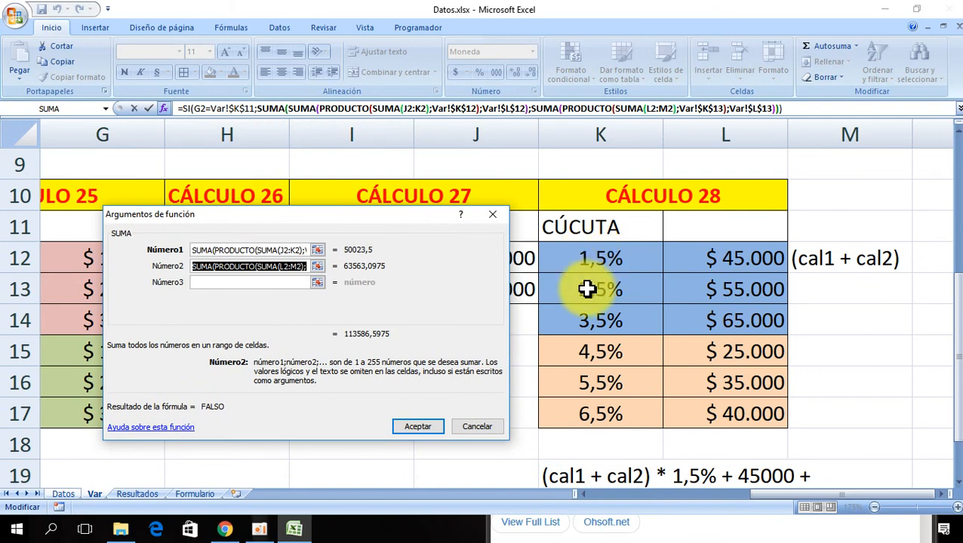
{"action": "left_click", "coordinate": [203, 283]}
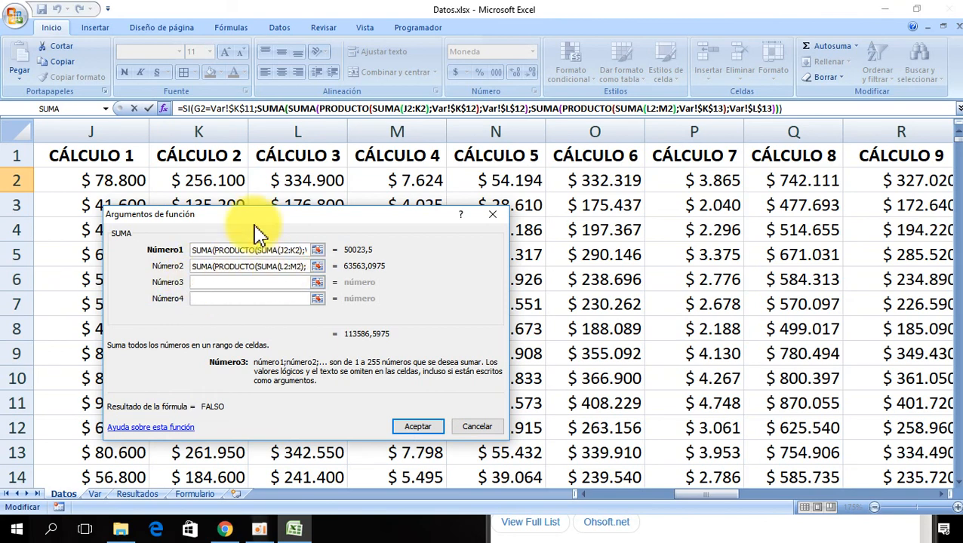
{"action": "left_click_drag", "start_coordinate": [254, 217], "coordinate": [380, 286]}
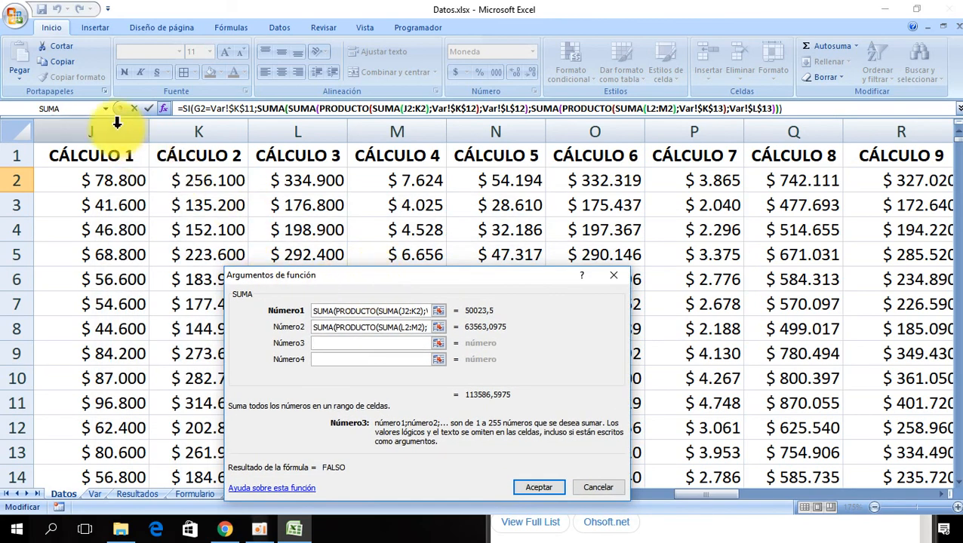
{"action": "left_click", "coordinate": [61, 110]}
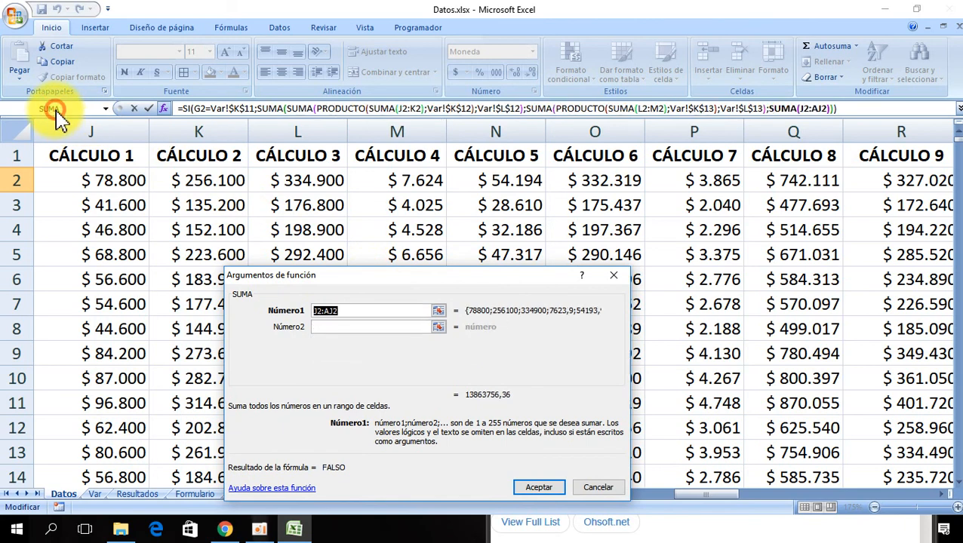
{"action": "left_click", "coordinate": [107, 110]}
{"action": "left_click", "coordinate": [82, 138]}
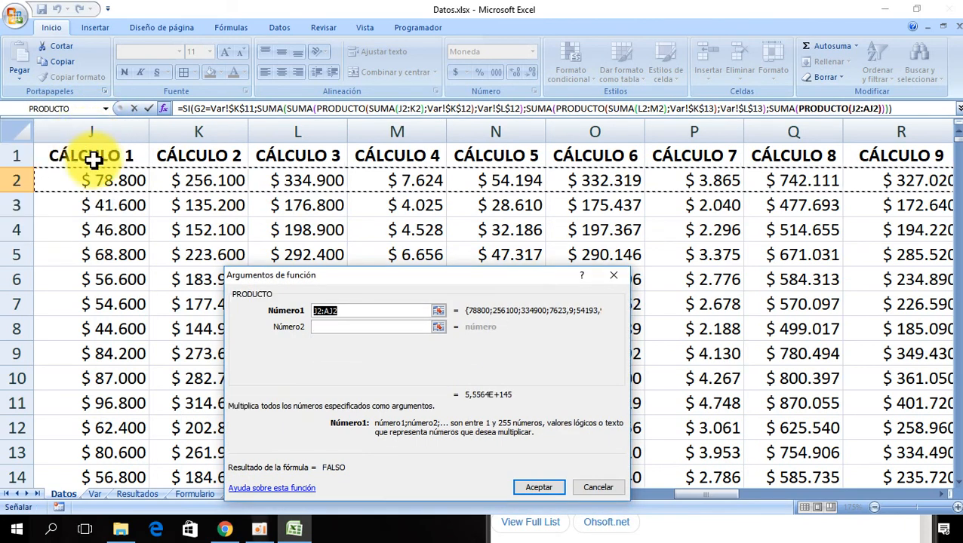
{"action": "left_click", "coordinate": [106, 110]}
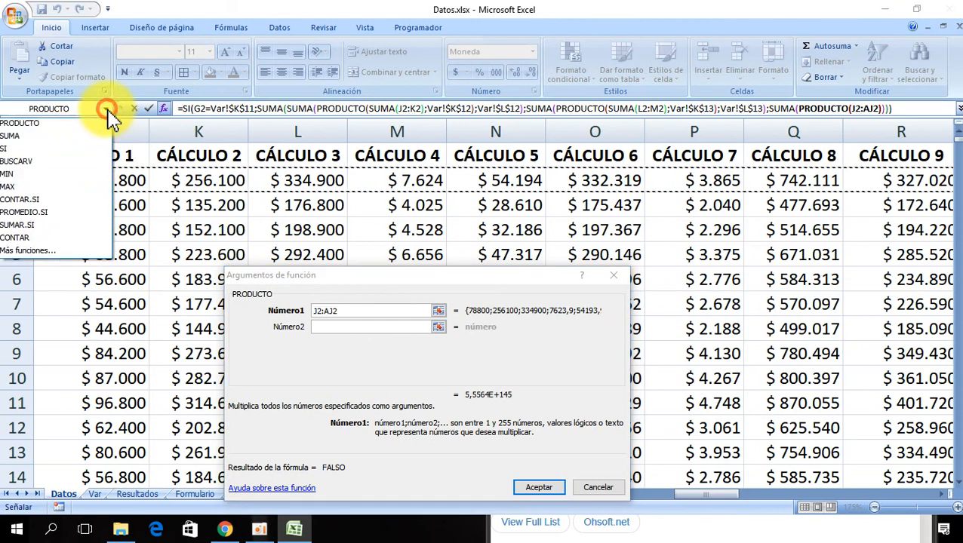
{"action": "left_click", "coordinate": [80, 137]}
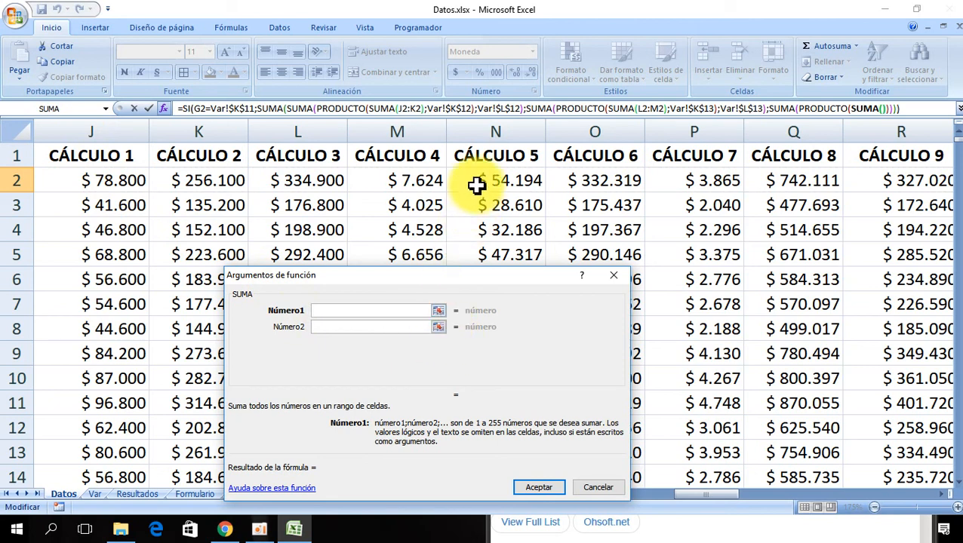
- Set the innermost SUMA range to N2:O2 and return to the PRODUCTO's second factor
{"action": "left_click_drag", "start_coordinate": [477, 180], "coordinate": [565, 181]}
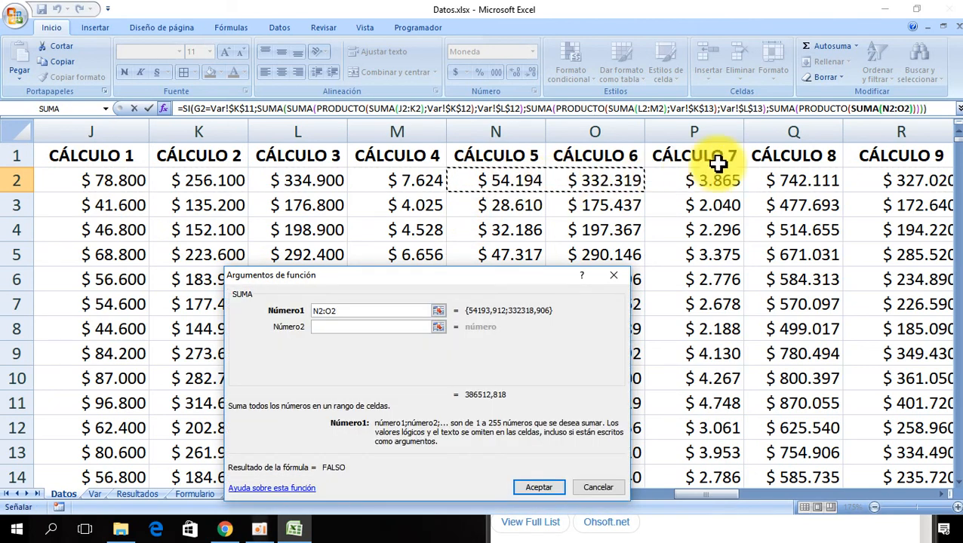
{"action": "left_click_drag", "start_coordinate": [824, 117], "coordinate": [828, 142]}
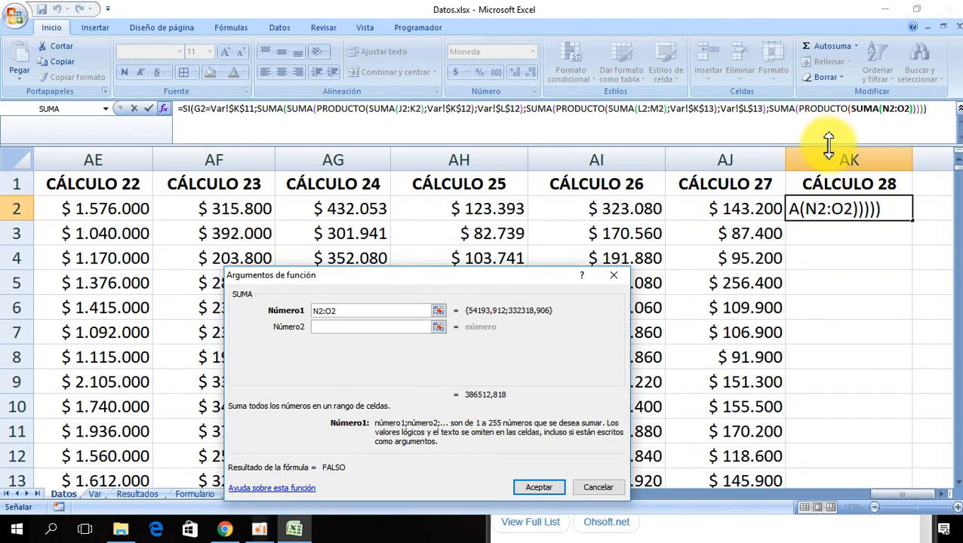
{"action": "left_click", "coordinate": [817, 110]}
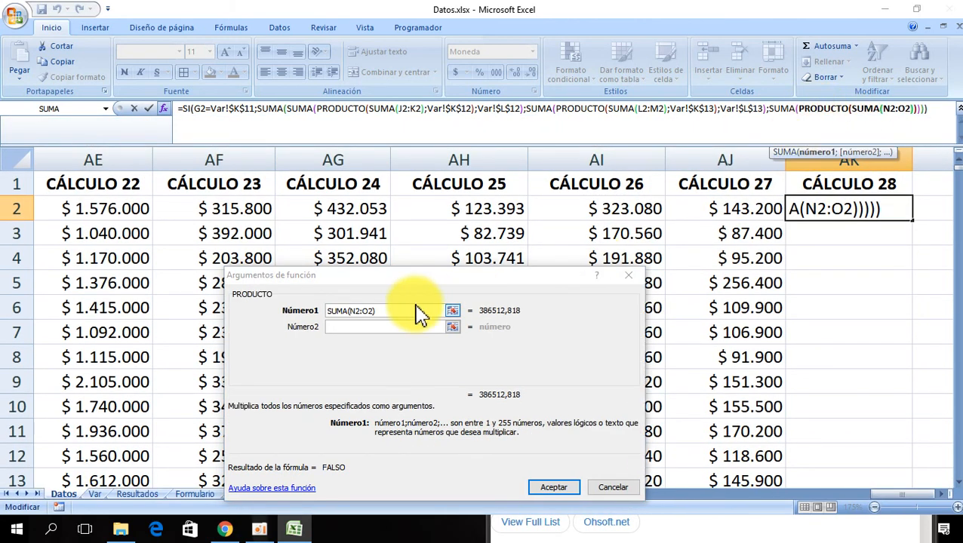
{"action": "left_click", "coordinate": [336, 326]}
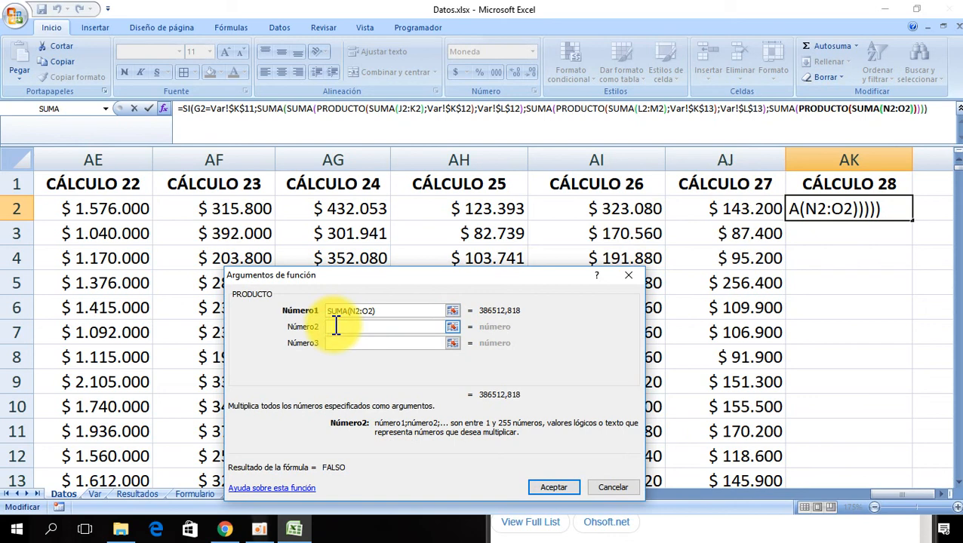
- Set the nested PRODUCTO's second factor to the absolute rate Var!$K$14
{"action": "left_click", "coordinate": [95, 495]}
{"action": "left_click_drag", "start_coordinate": [413, 285], "coordinate": [279, 183]}
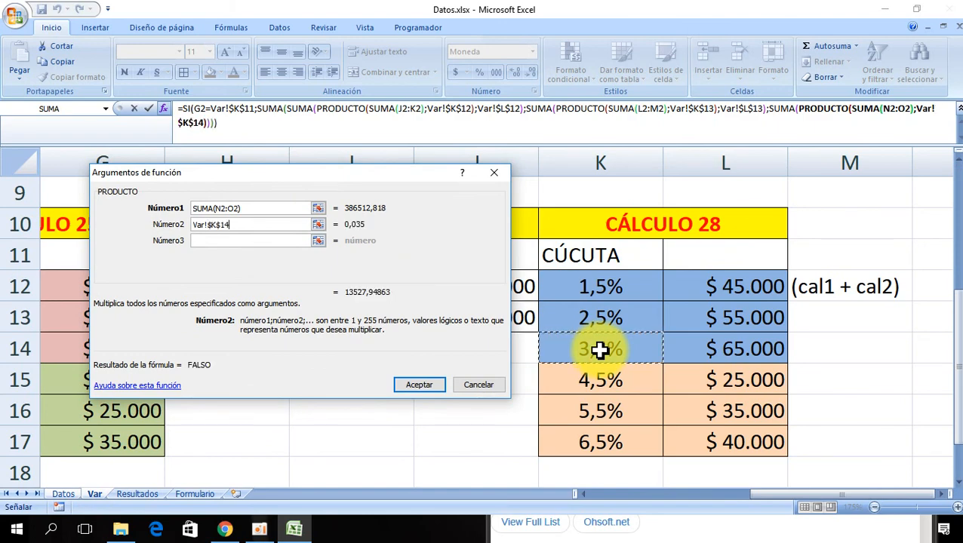
{"action": "left_click_drag", "start_coordinate": [402, 184], "coordinate": [397, 281]}
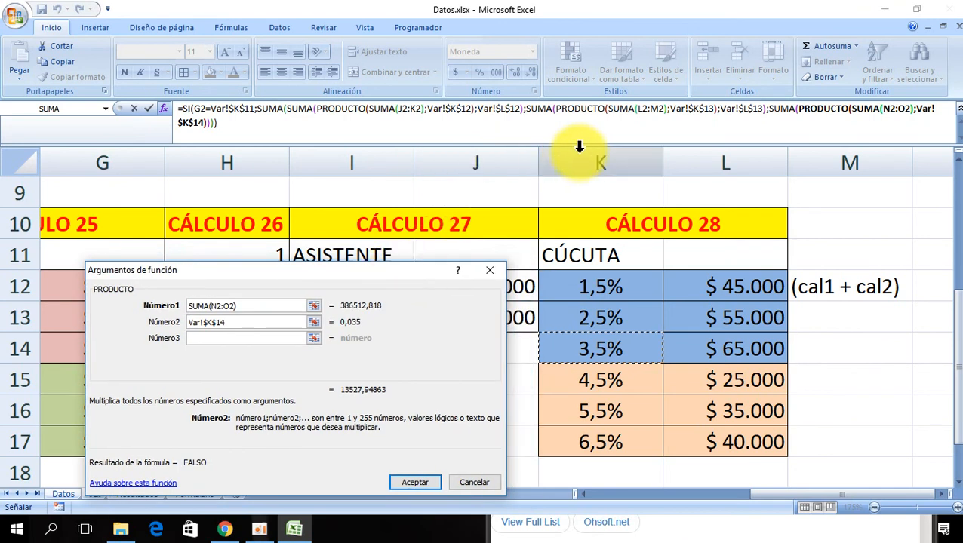
- Add the absolute amount Var!$L$14 as the second addend of the enclosing SUMA
{"action": "left_click", "coordinate": [780, 109]}
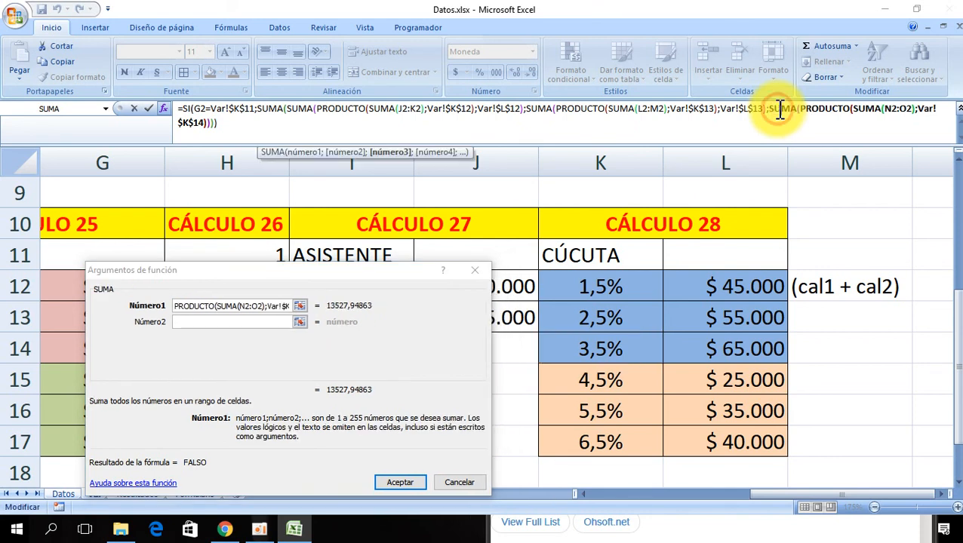
{"action": "left_click", "coordinate": [193, 323]}
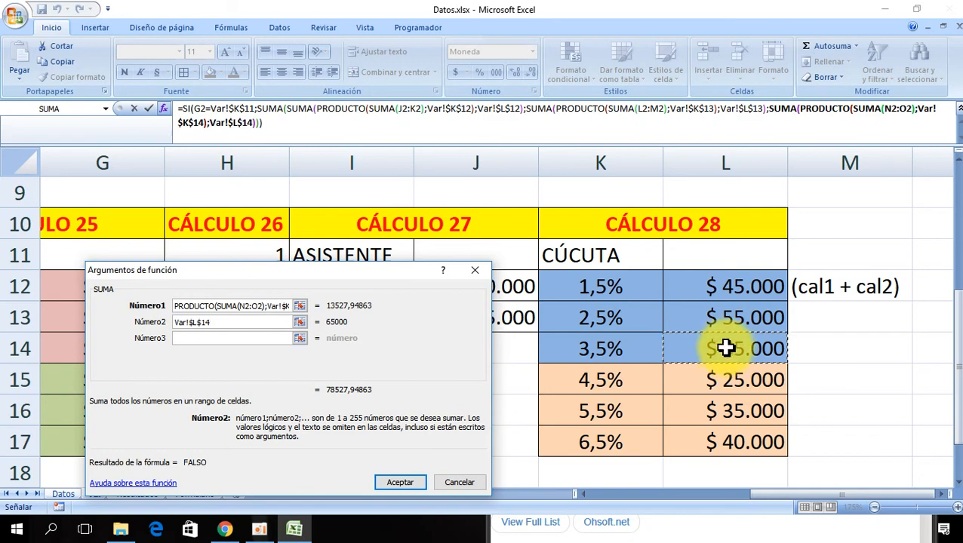
{"action": "left_click_drag", "start_coordinate": [325, 274], "coordinate": [660, 264]}
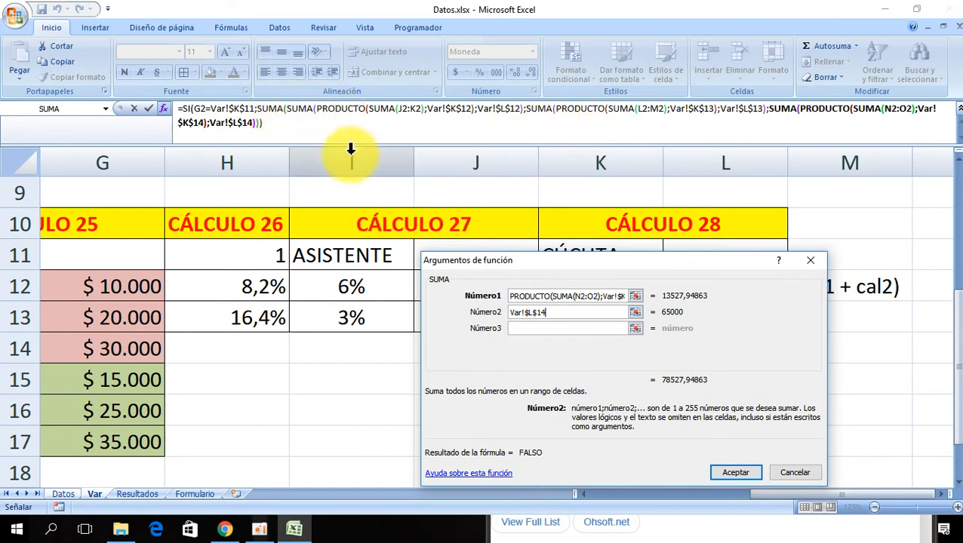
- Open the SI function's false-value argument and insert a SUMA function into it
{"action": "left_click", "coordinate": [188, 106]}
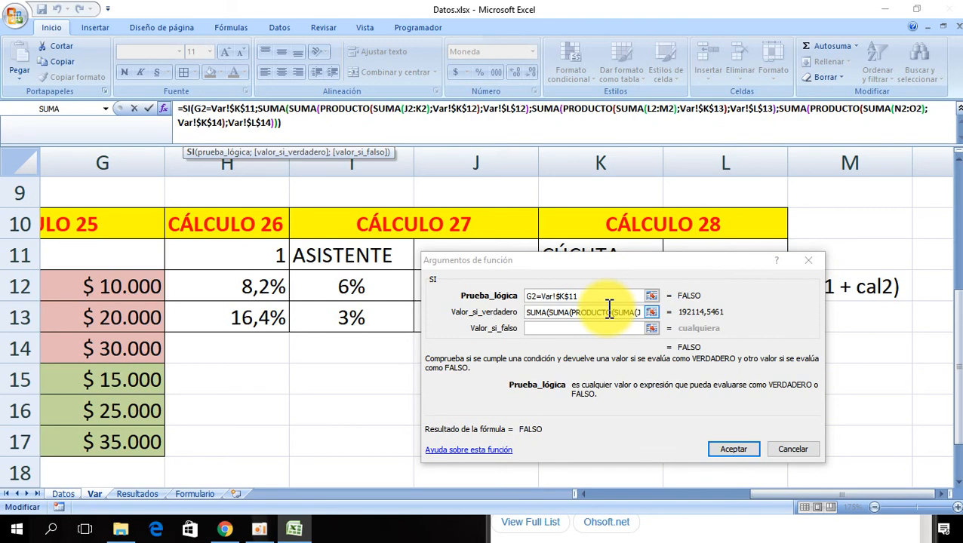
{"action": "left_click", "coordinate": [548, 330]}
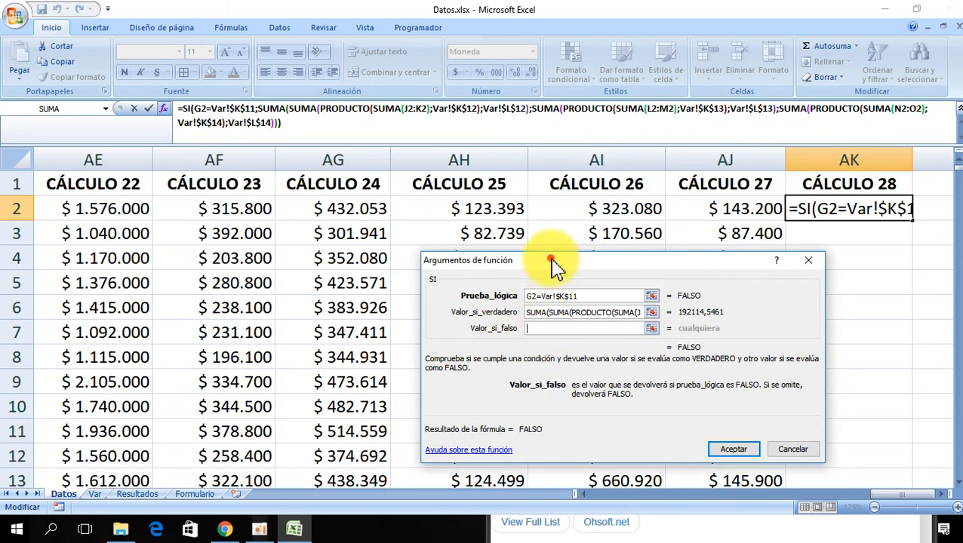
{"action": "left_click_drag", "start_coordinate": [553, 263], "coordinate": [470, 309]}
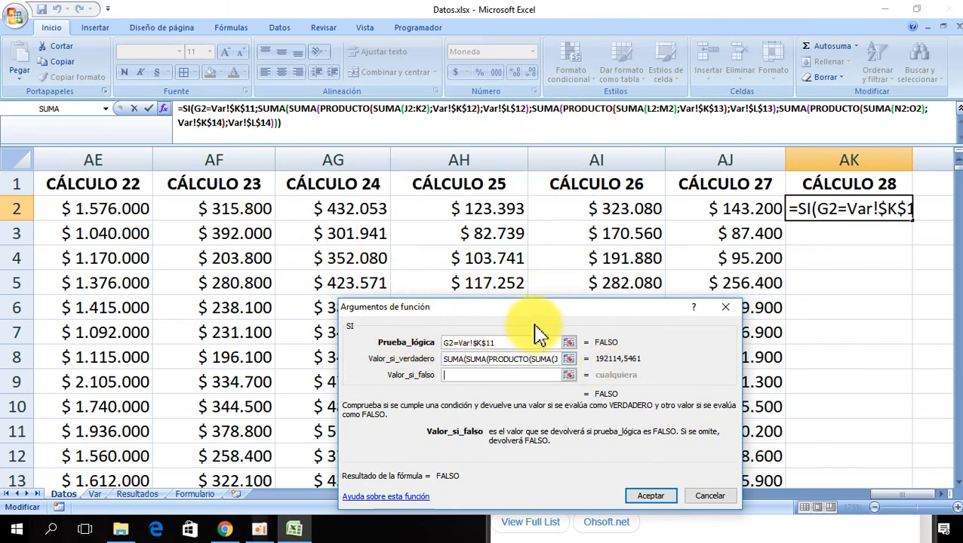
{"action": "left_click", "coordinate": [486, 377]}
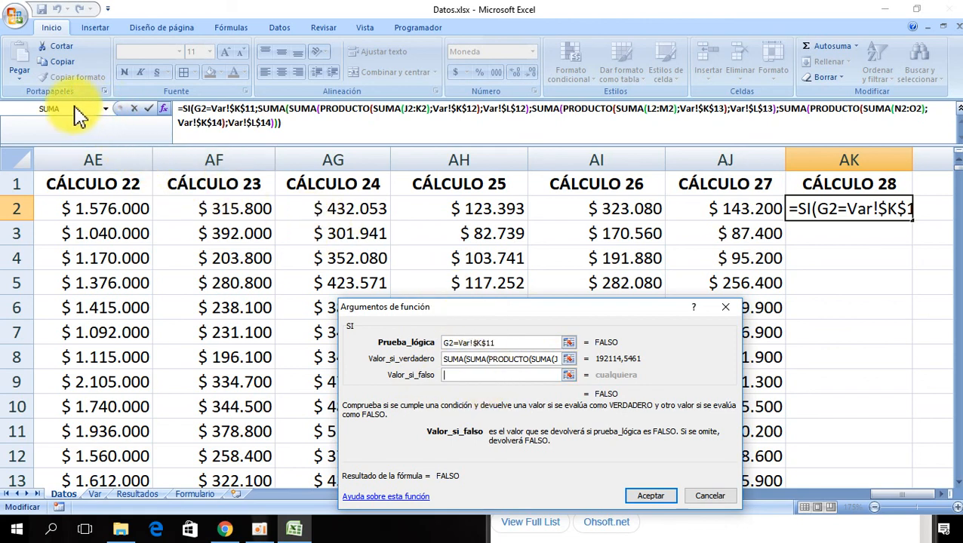
{"action": "left_click", "coordinate": [105, 110]}
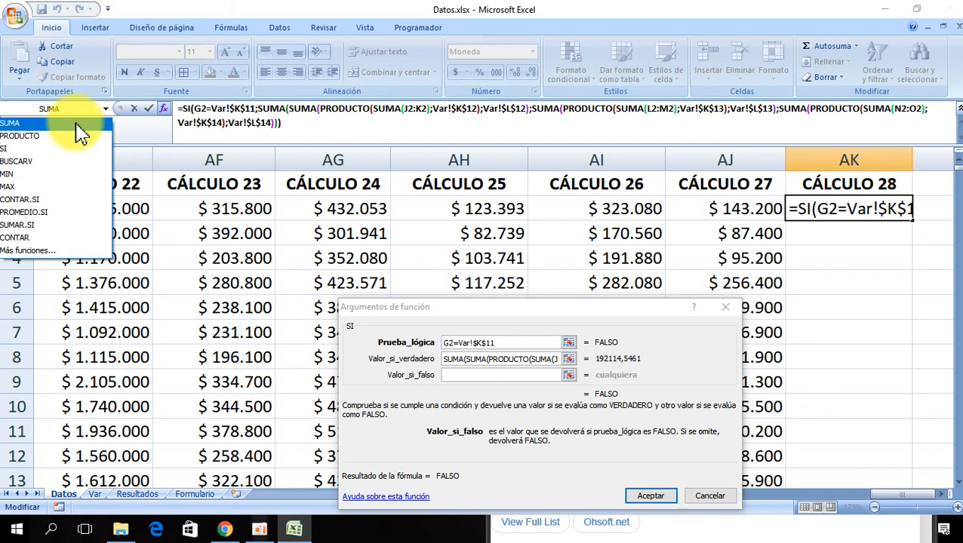
{"action": "left_click", "coordinate": [78, 124]}
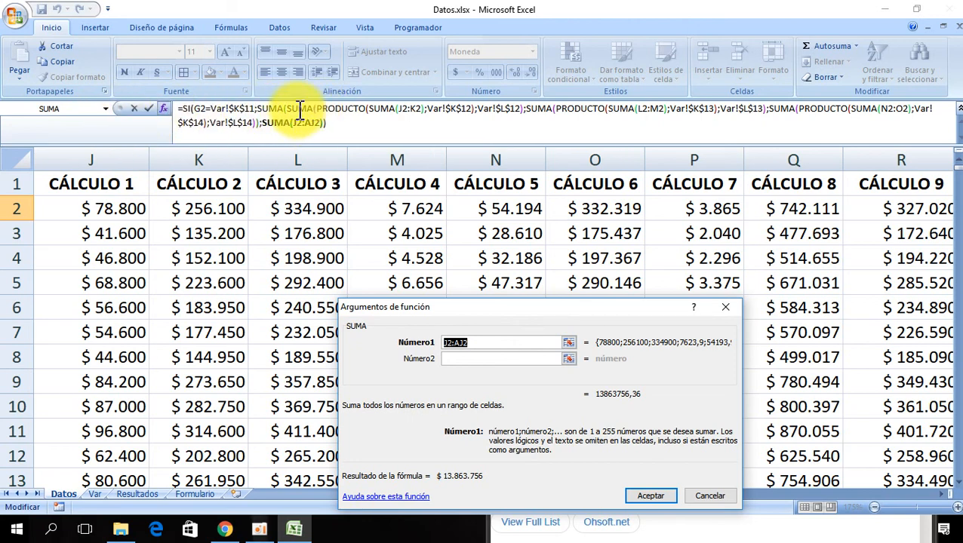
- Nest another SUMA, a PRODUCTO and an inner SUMA inside it, setting the inner SUMA range to J2:K2
{"action": "left_click", "coordinate": [106, 108]}
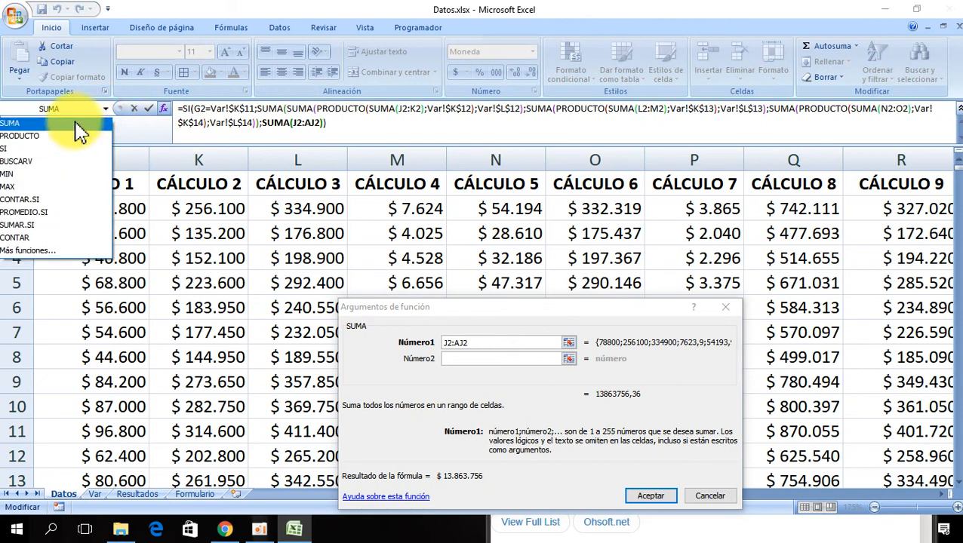
{"action": "key", "text": "Escape"}
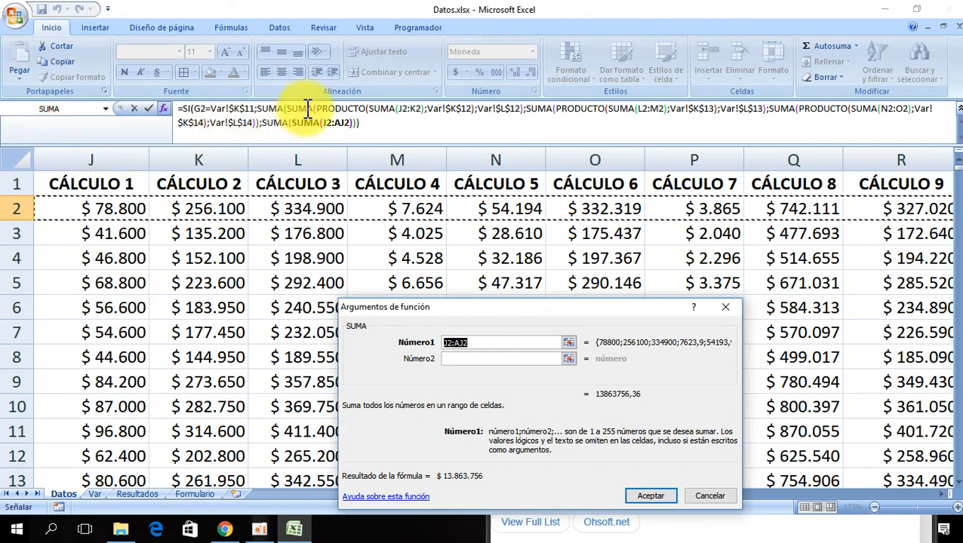
{"action": "left_click", "coordinate": [107, 110]}
{"action": "left_click", "coordinate": [64, 147]}
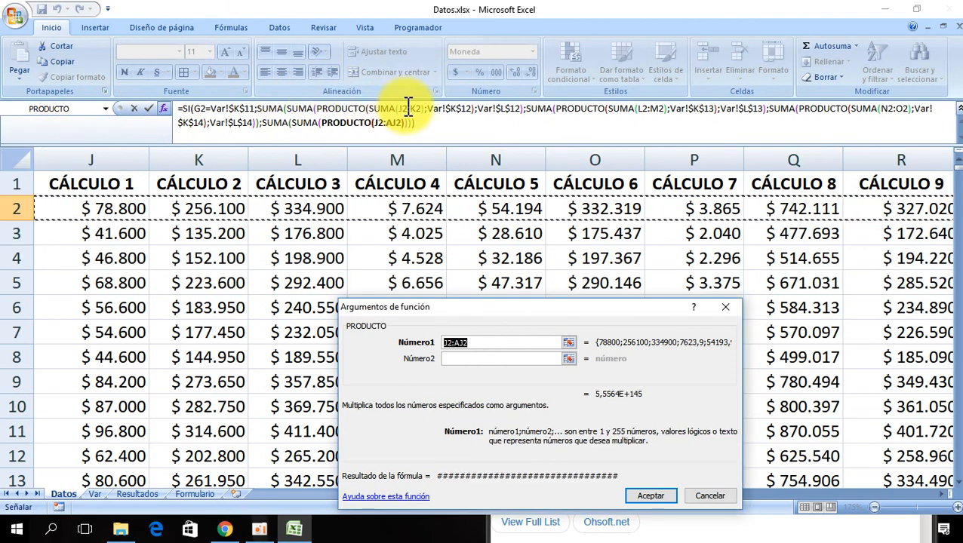
{"action": "left_click", "coordinate": [106, 110]}
{"action": "left_click", "coordinate": [75, 135]}
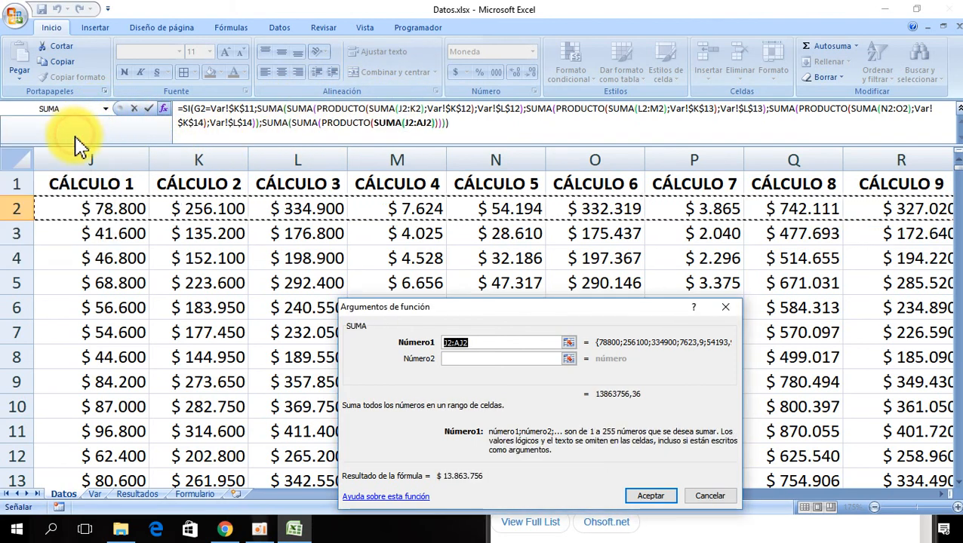
{"action": "key", "text": "BackSpace"}
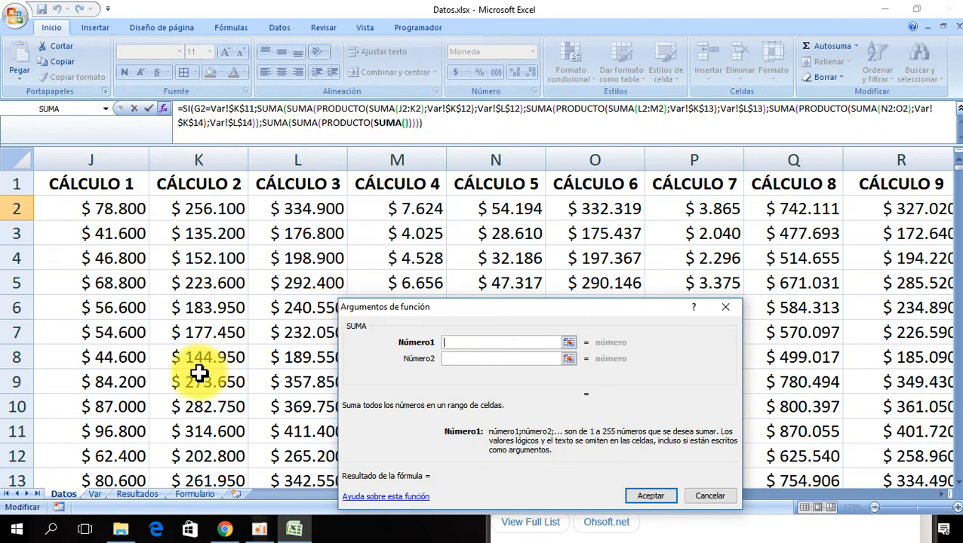
{"action": "left_click_drag", "start_coordinate": [90, 205], "coordinate": [168, 210]}
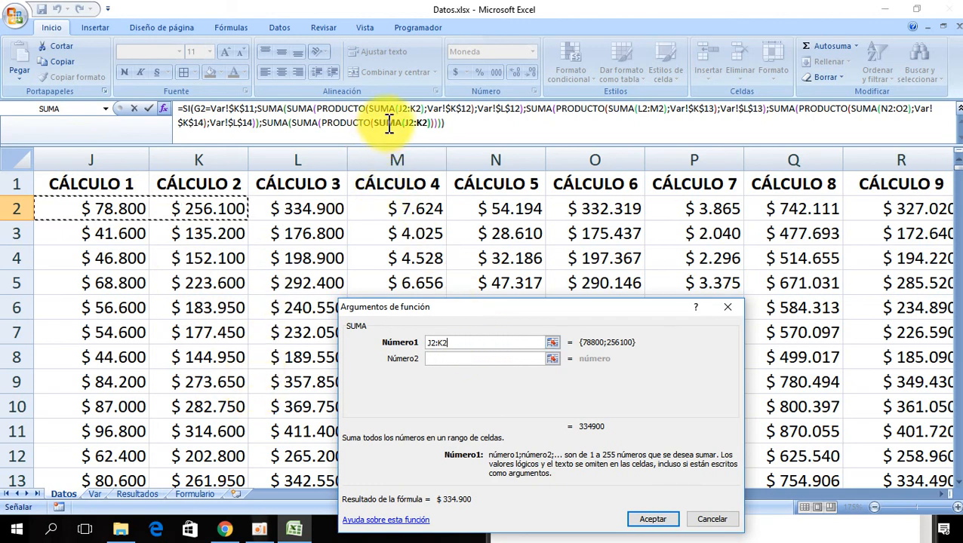
- Set the false branch PRODUCTO's second factor to the absolute rate Var!$K$15
{"action": "left_click", "coordinate": [349, 124]}
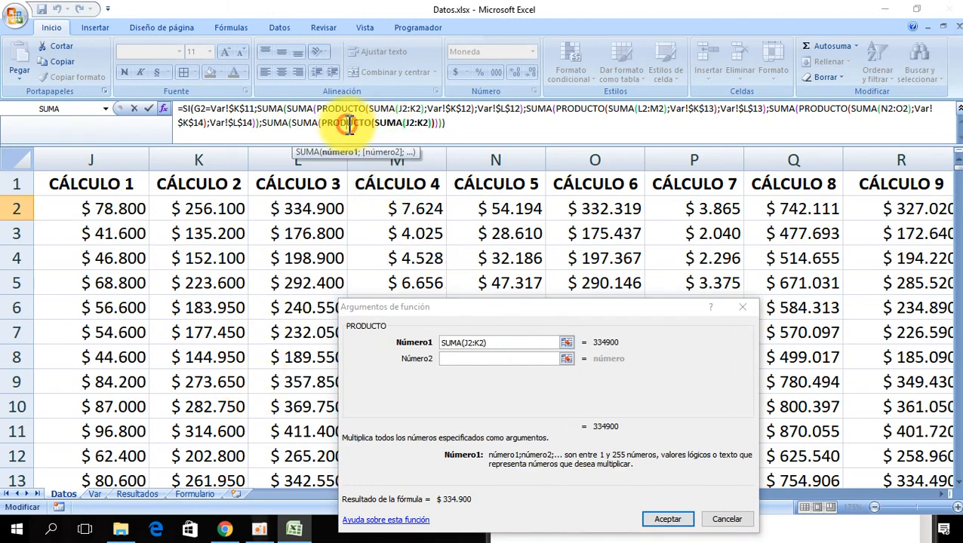
{"action": "left_click", "coordinate": [450, 359]}
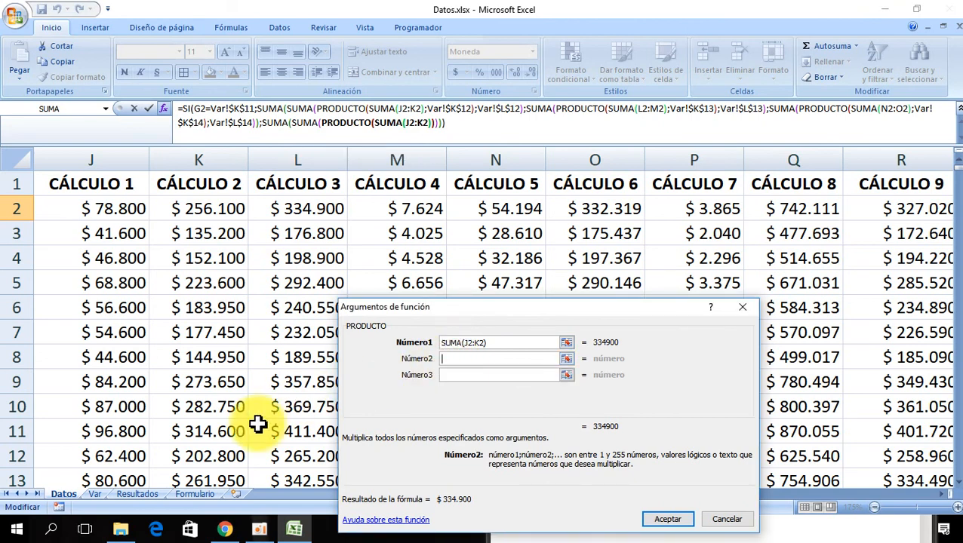
{"action": "left_click", "coordinate": [94, 493]}
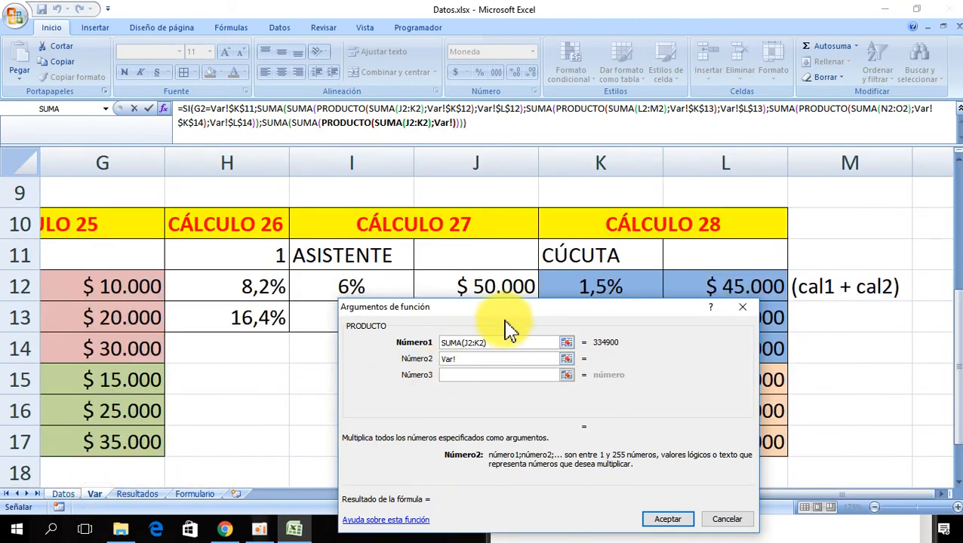
{"action": "left_click_drag", "start_coordinate": [509, 309], "coordinate": [258, 139]}
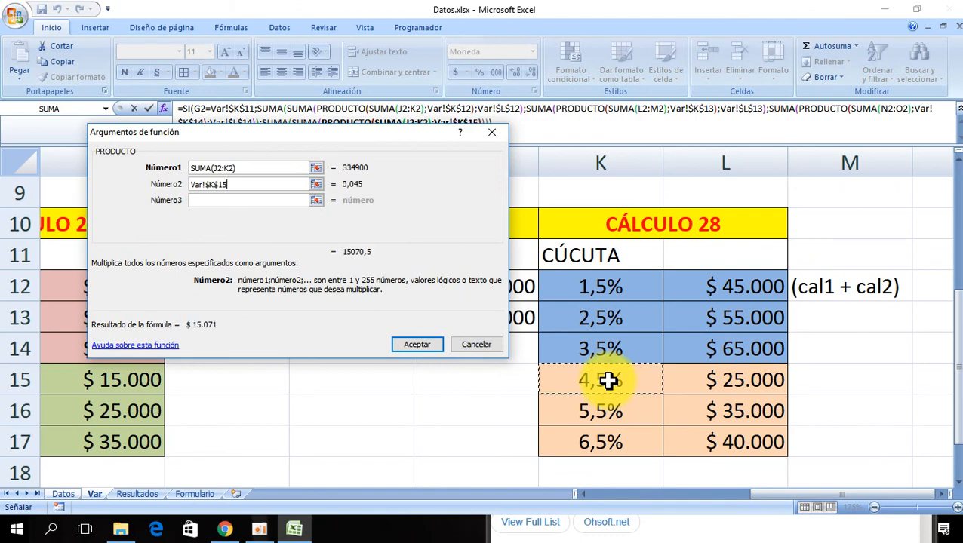
{"action": "left_click_drag", "start_coordinate": [308, 135], "coordinate": [431, 226]}
- Add the absolute amount Var!$L$15 as the second addend of the SUMA enclosing that PRODUCTO
{"action": "left_click", "coordinate": [301, 123]}
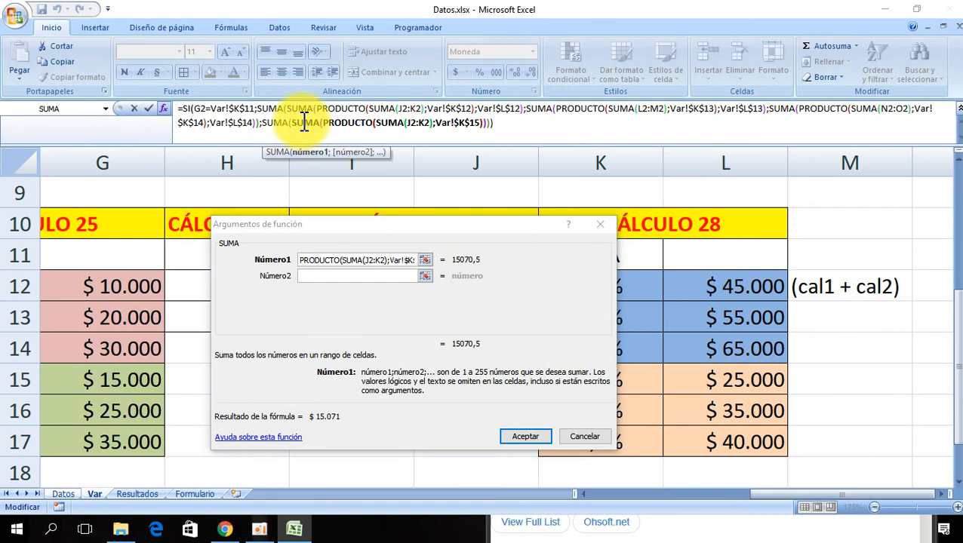
{"action": "left_click", "coordinate": [314, 276]}
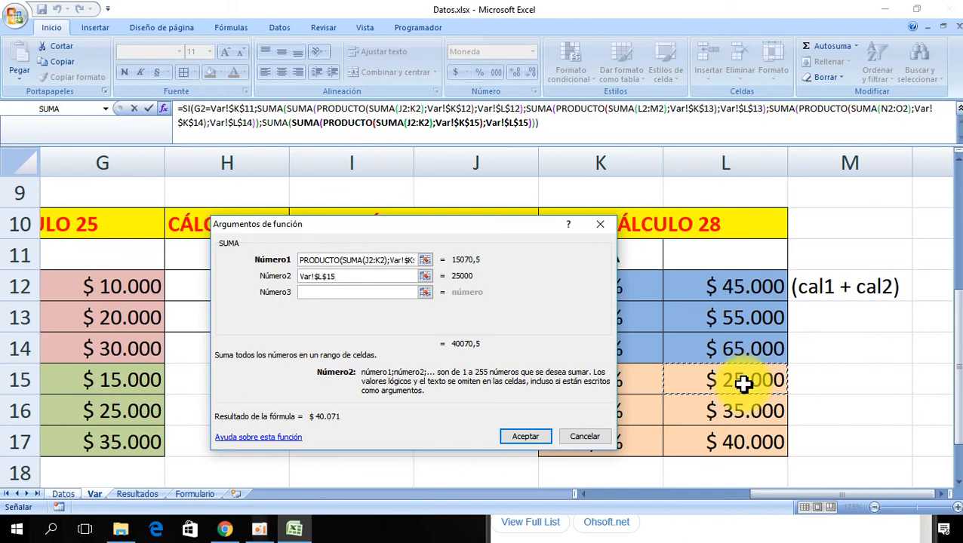
{"action": "left_click_drag", "start_coordinate": [430, 235], "coordinate": [507, 225]}
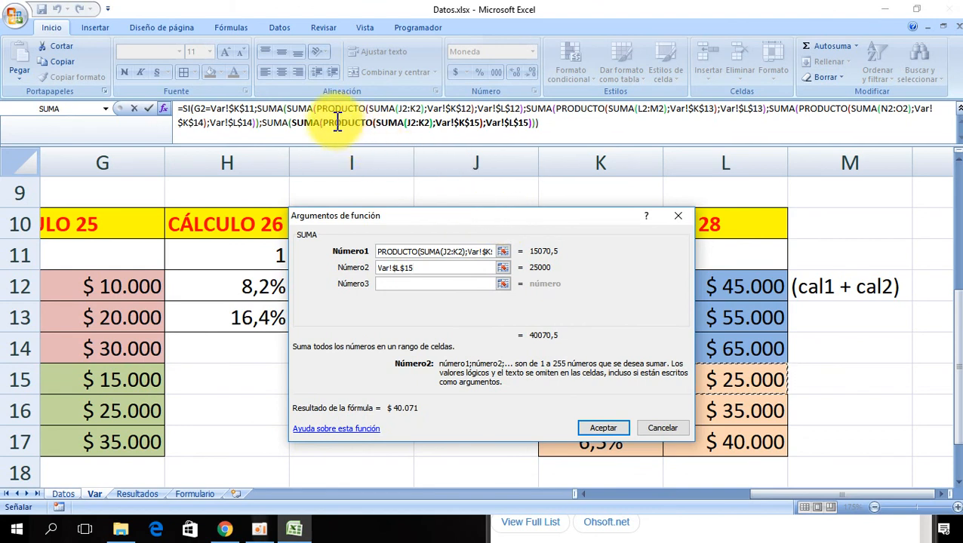
- Add a second addend to the false branch's outer SUMA, nesting SUMA, PRODUCTO and an inner SUMA over L2:M2
{"action": "left_click", "coordinate": [276, 123]}
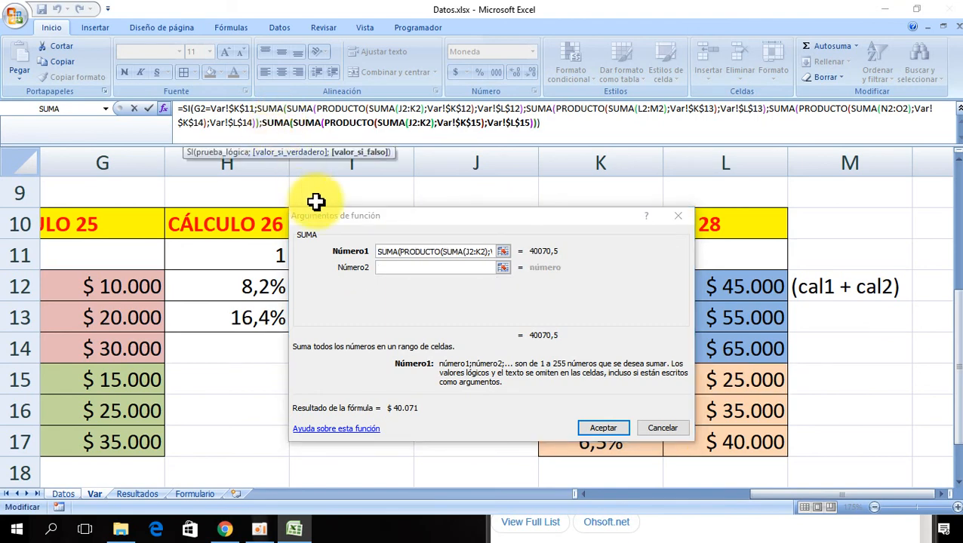
{"action": "left_click_drag", "start_coordinate": [447, 226], "coordinate": [284, 168]}
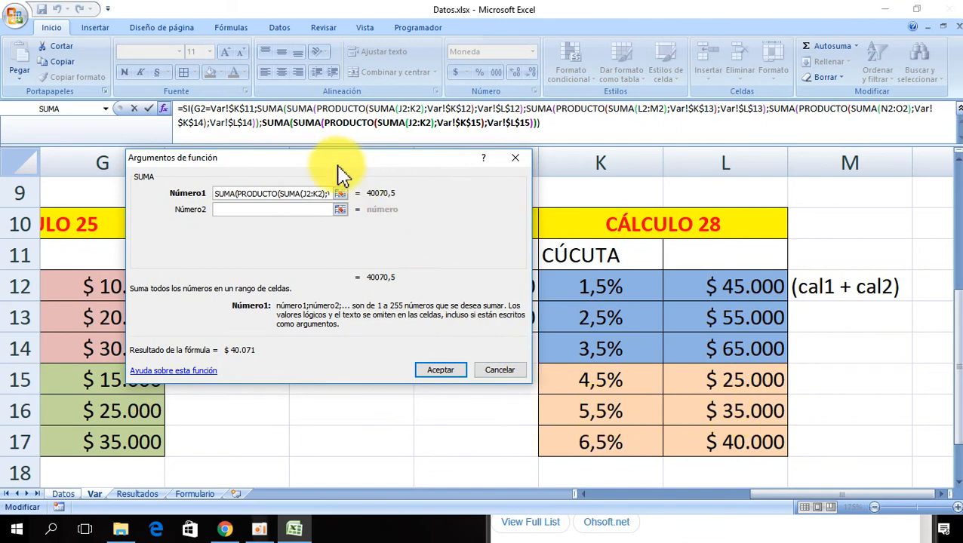
{"action": "left_click_drag", "start_coordinate": [326, 160], "coordinate": [437, 261]}
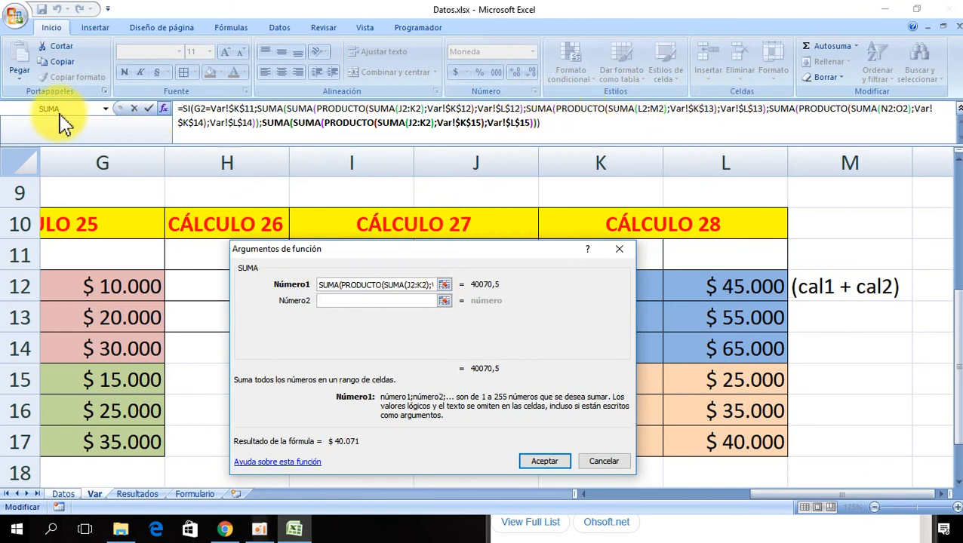
{"action": "left_click", "coordinate": [106, 110]}
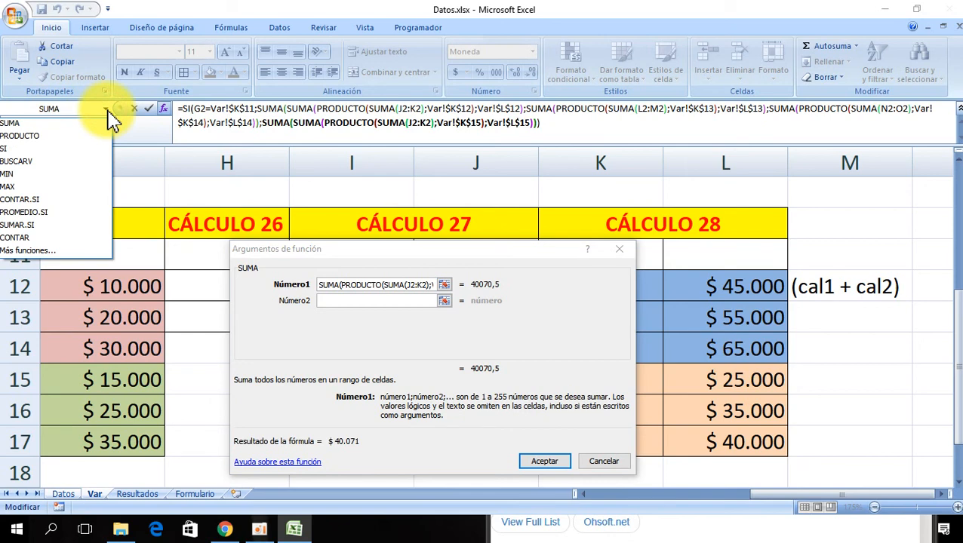
{"action": "left_click", "coordinate": [57, 123]}
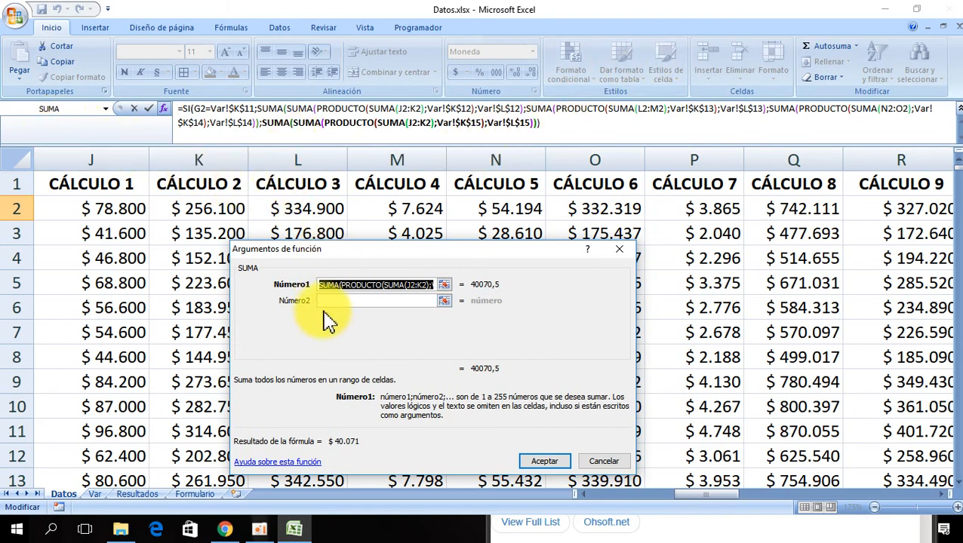
{"action": "left_click", "coordinate": [271, 123]}
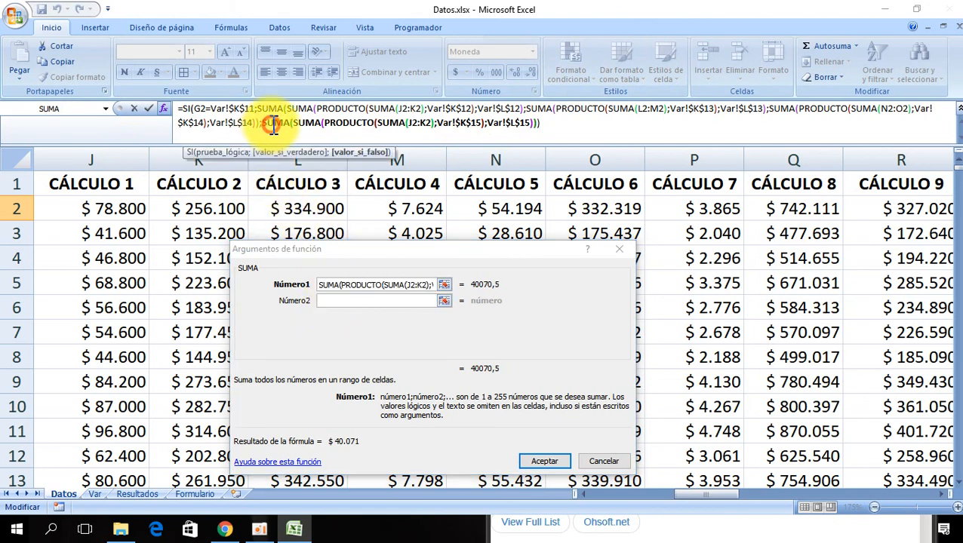
{"action": "left_click", "coordinate": [347, 302]}
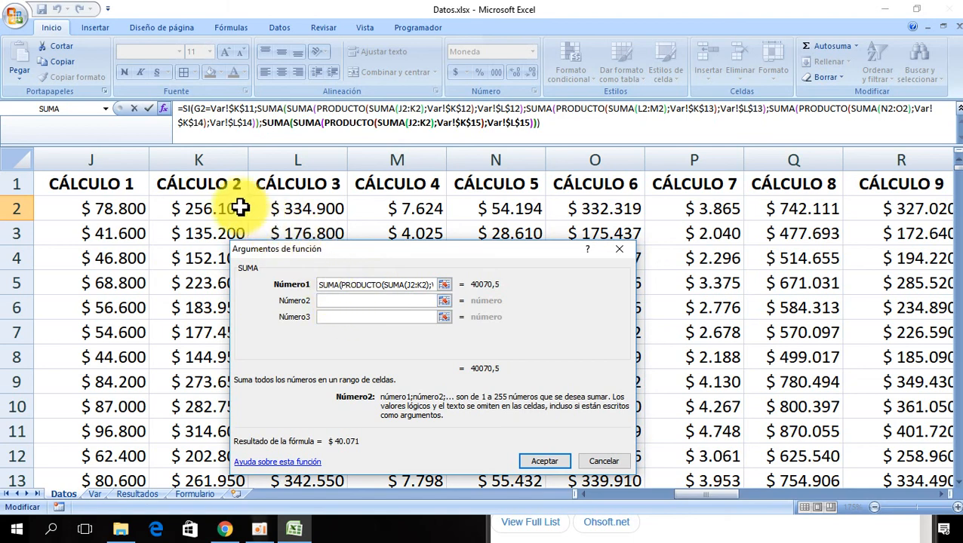
{"action": "left_click", "coordinate": [59, 113]}
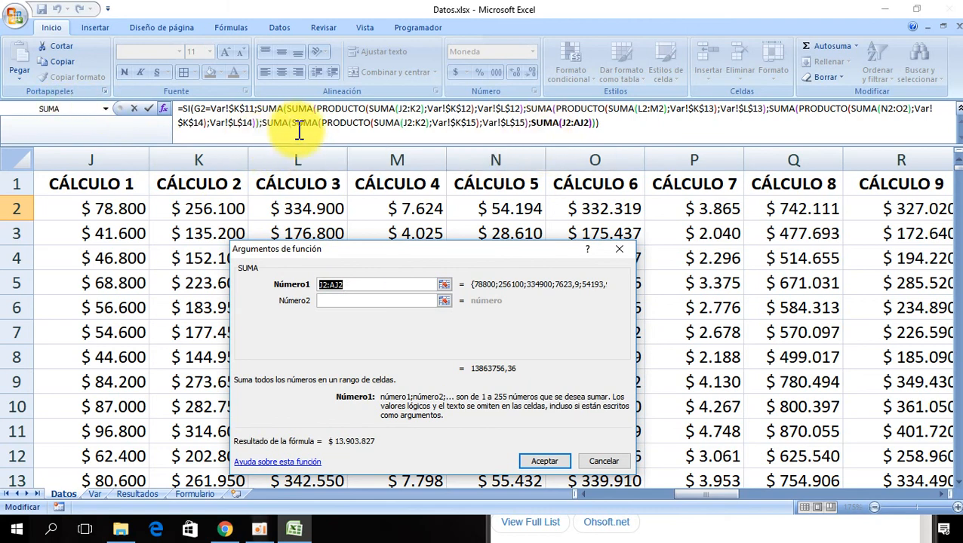
{"action": "left_click", "coordinate": [106, 109]}
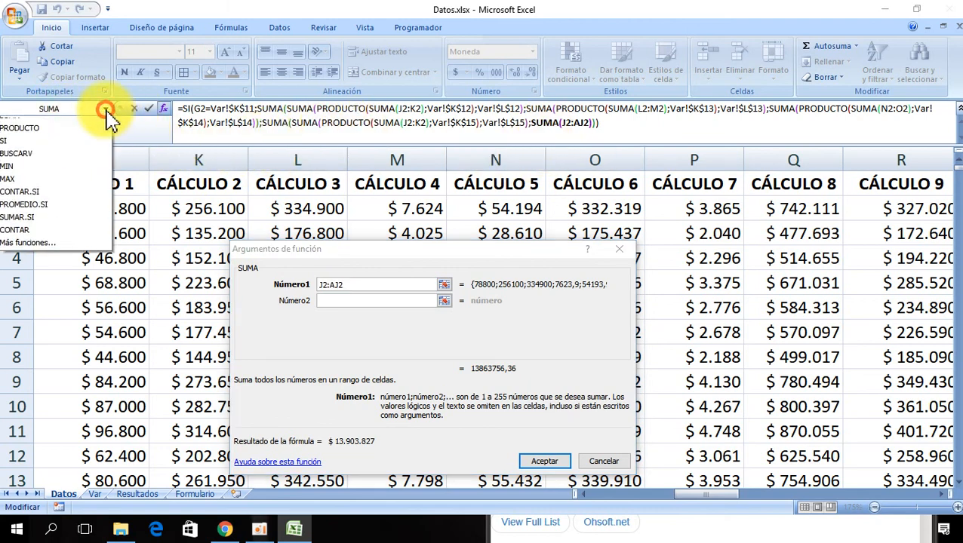
{"action": "left_click", "coordinate": [77, 136]}
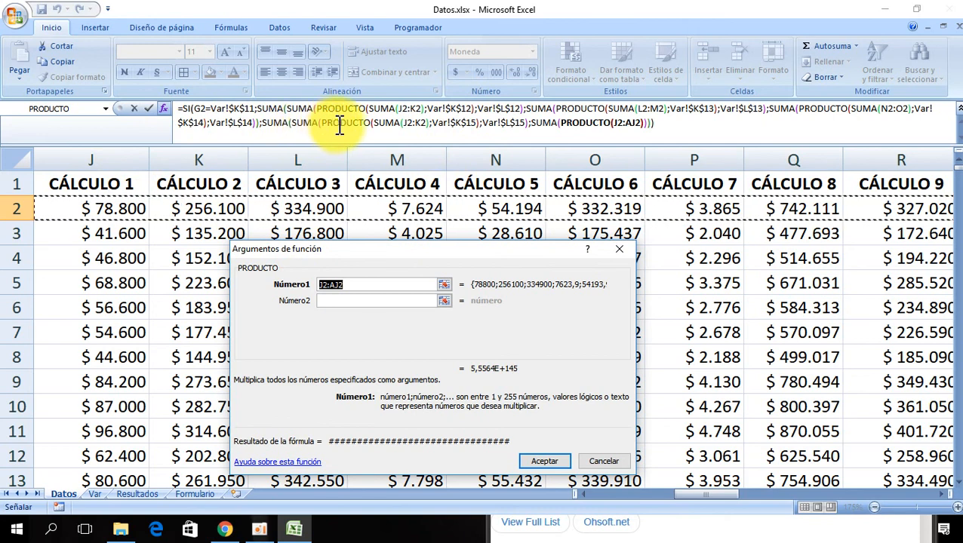
{"action": "left_click", "coordinate": [106, 109]}
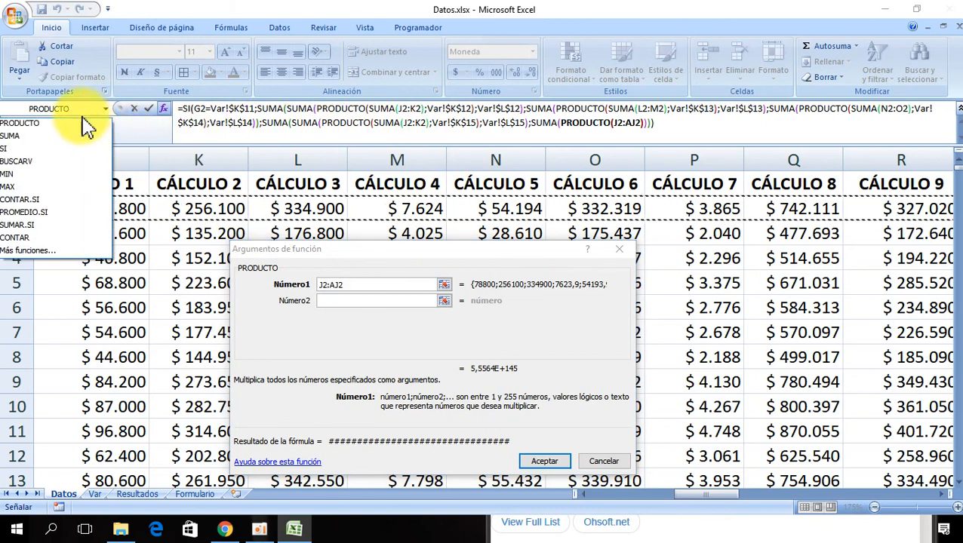
{"action": "left_click", "coordinate": [65, 143]}
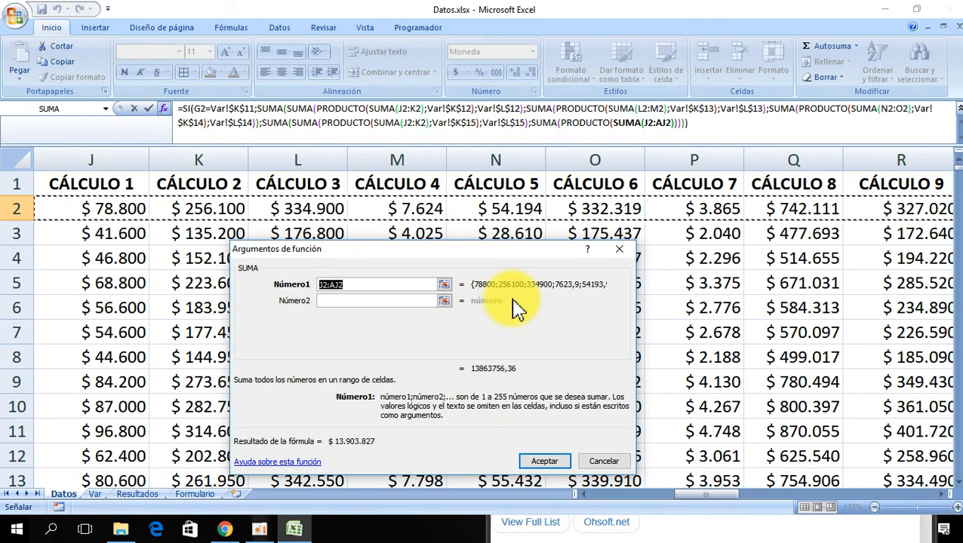
{"action": "key", "text": "Delete"}
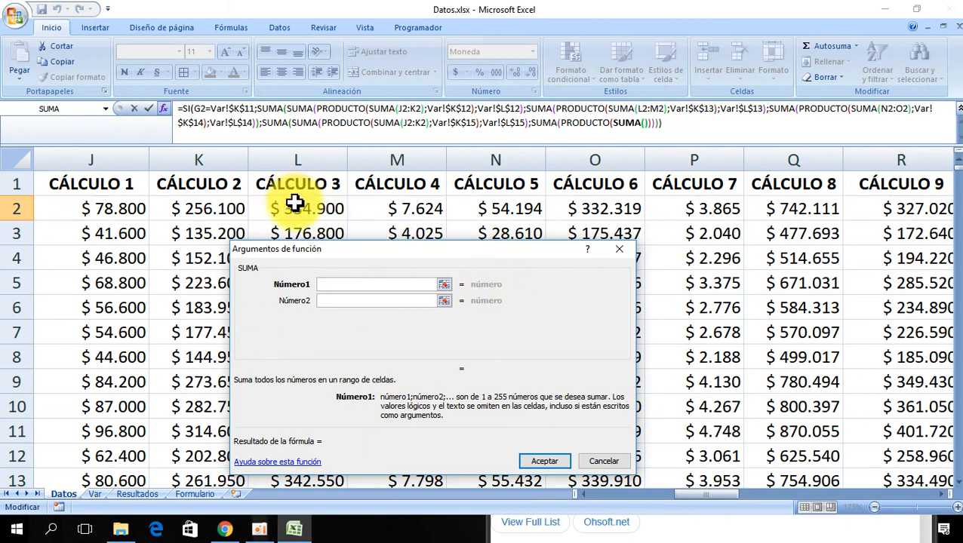
{"action": "left_click_drag", "start_coordinate": [297, 208], "coordinate": [377, 207]}
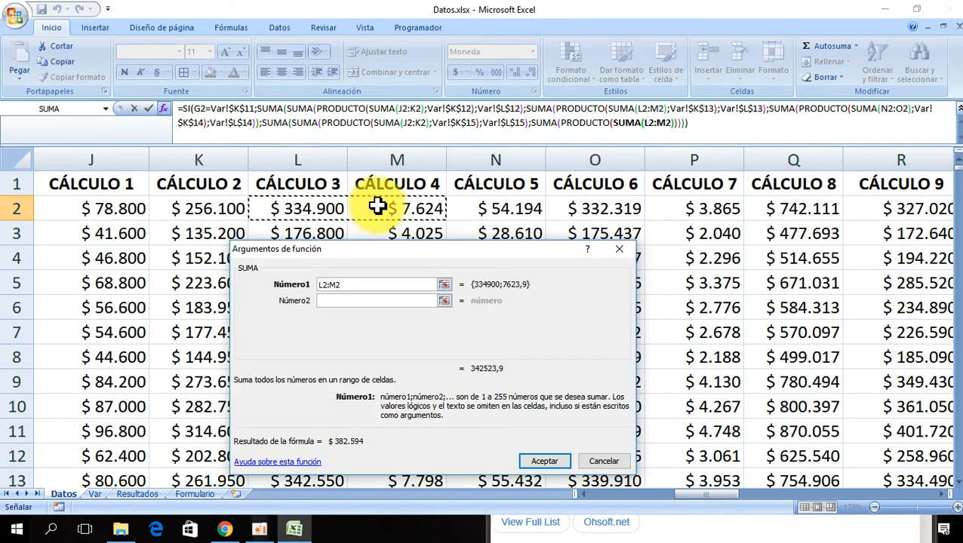
- Set that PRODUCTO's second factor to the absolute rate Var!$K$16
{"action": "left_click", "coordinate": [585, 123]}
{"action": "left_click", "coordinate": [353, 300]}
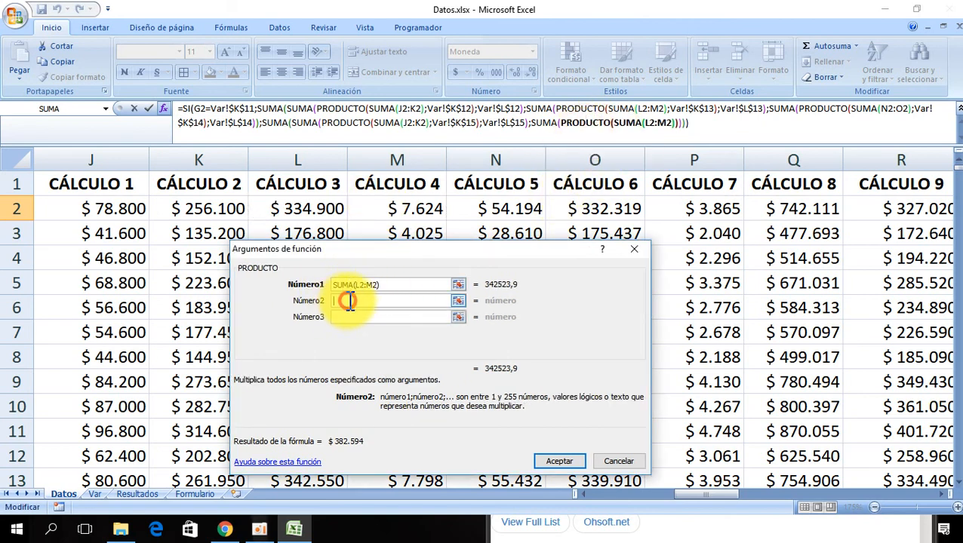
{"action": "left_click", "coordinate": [95, 495]}
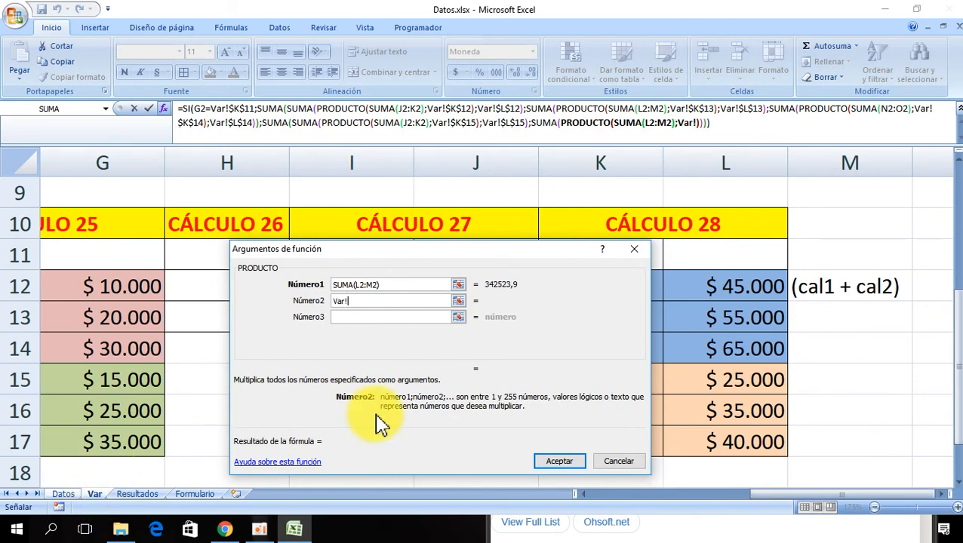
{"action": "left_click_drag", "start_coordinate": [376, 423], "coordinate": [290, 277]}
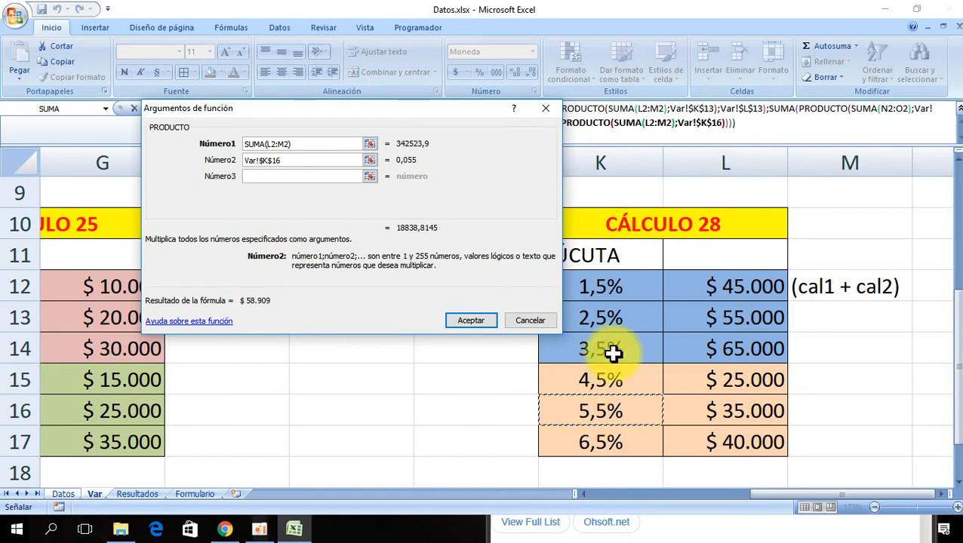
- Add the absolute amount Var!$L$16 as the second addend of the SUMA enclosing that PRODUCTO
{"action": "left_click_drag", "start_coordinate": [320, 117], "coordinate": [397, 230]}
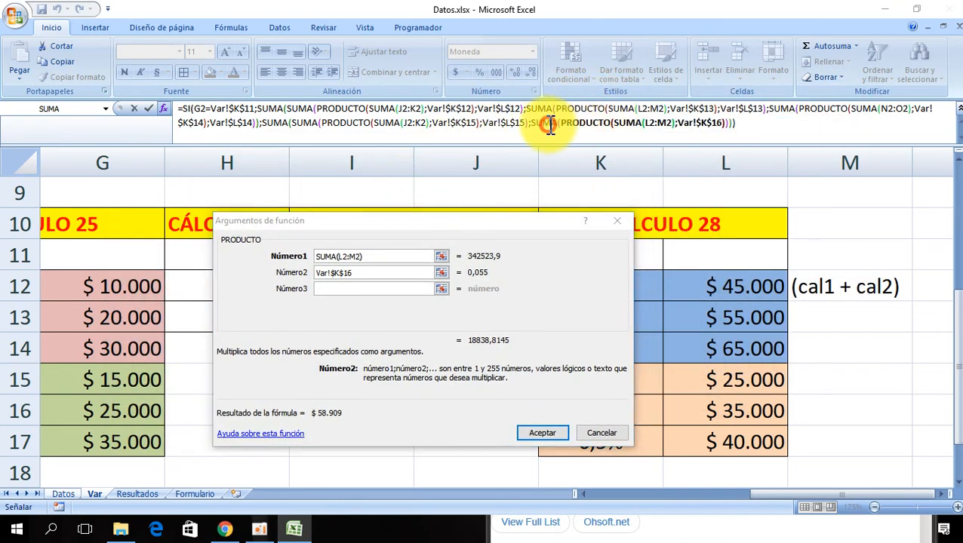
{"action": "left_click", "coordinate": [551, 122]}
{"action": "left_click", "coordinate": [310, 273]}
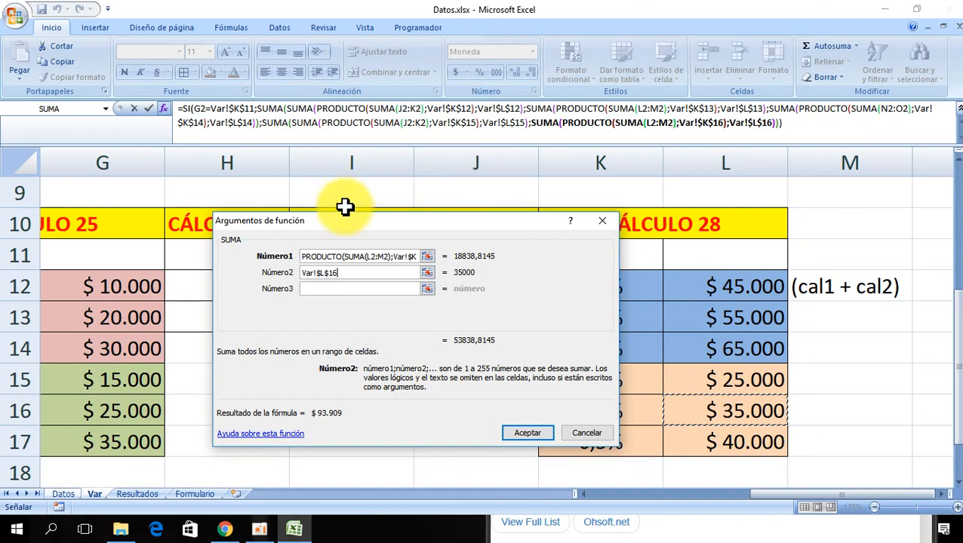
{"action": "left_click_drag", "start_coordinate": [345, 219], "coordinate": [298, 189]}
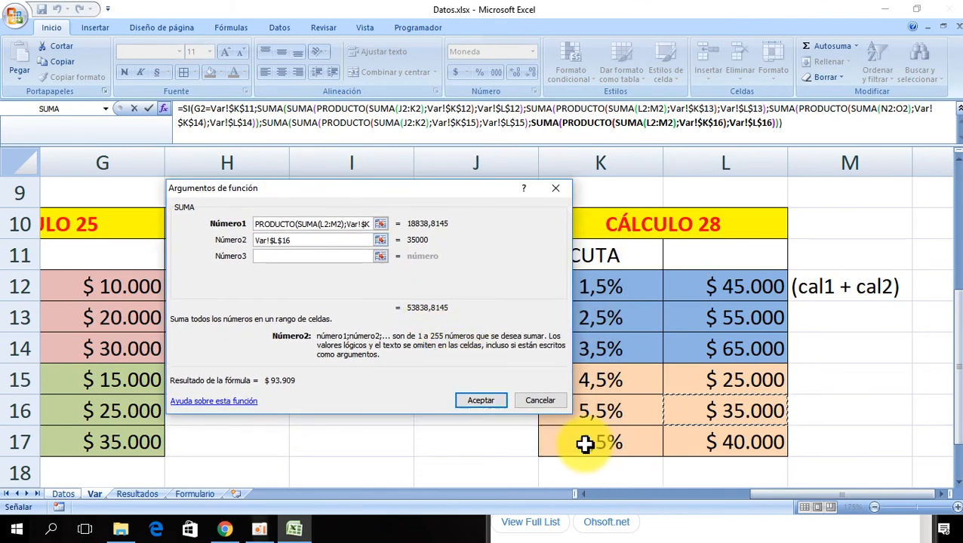
{"action": "left_click_drag", "start_coordinate": [398, 193], "coordinate": [546, 273]}
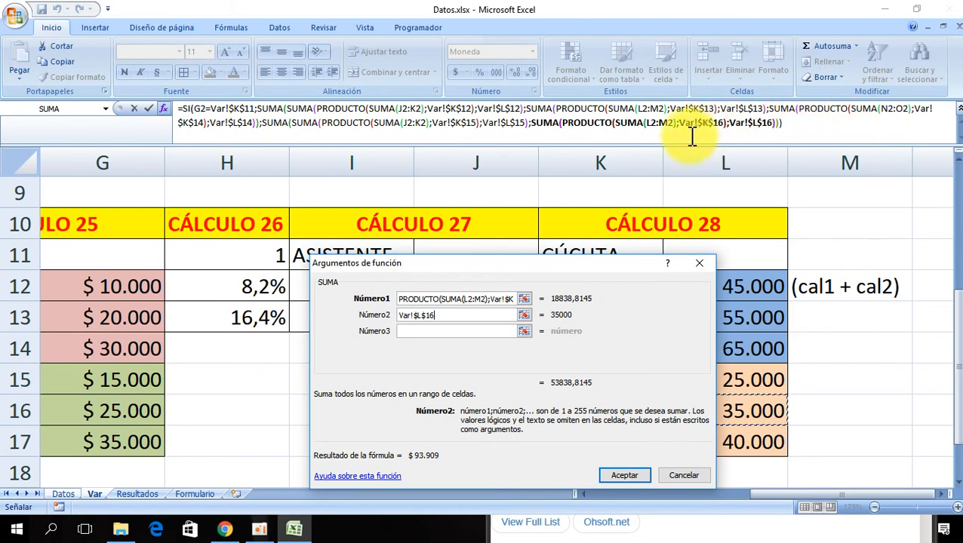
- Add a third addend to the false branch's outer SUMA, nesting SUMA, PRODUCTO and an inner SUMA over N2:O2
{"action": "left_click", "coordinate": [272, 125]}
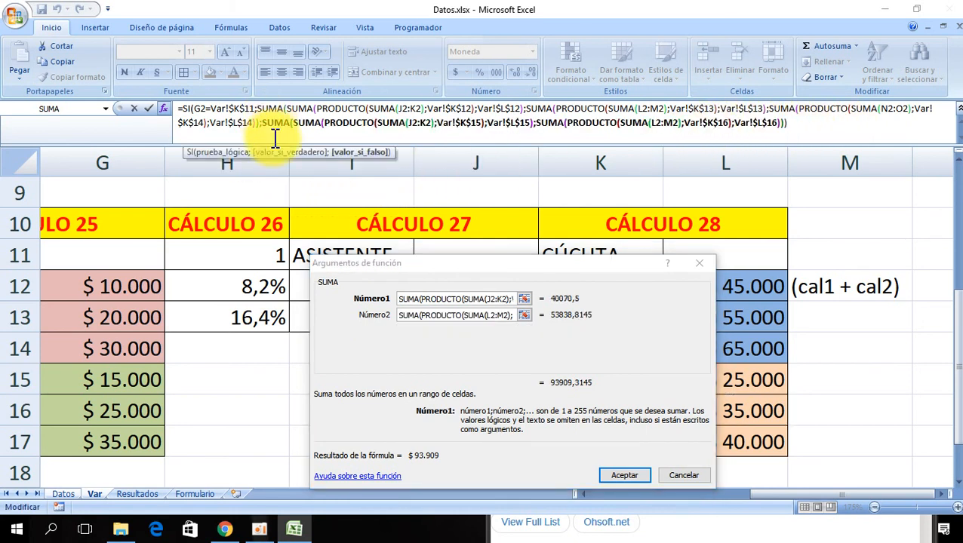
{"action": "left_click", "coordinate": [458, 316]}
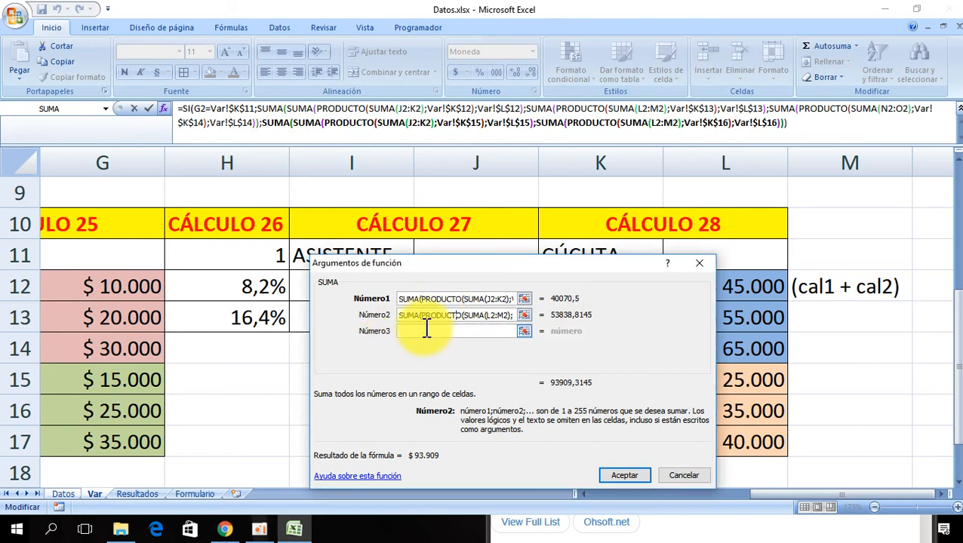
{"action": "left_click", "coordinate": [414, 332]}
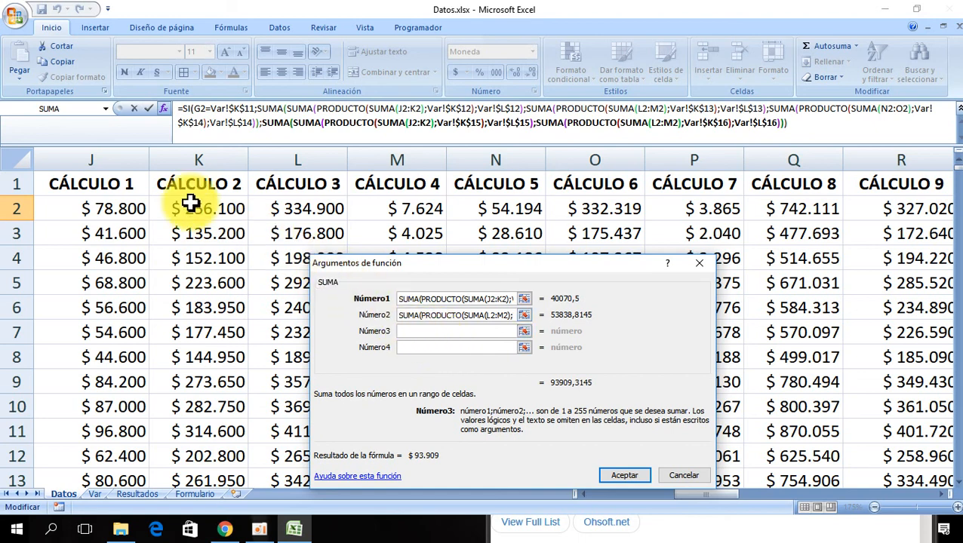
{"action": "left_click", "coordinate": [106, 109]}
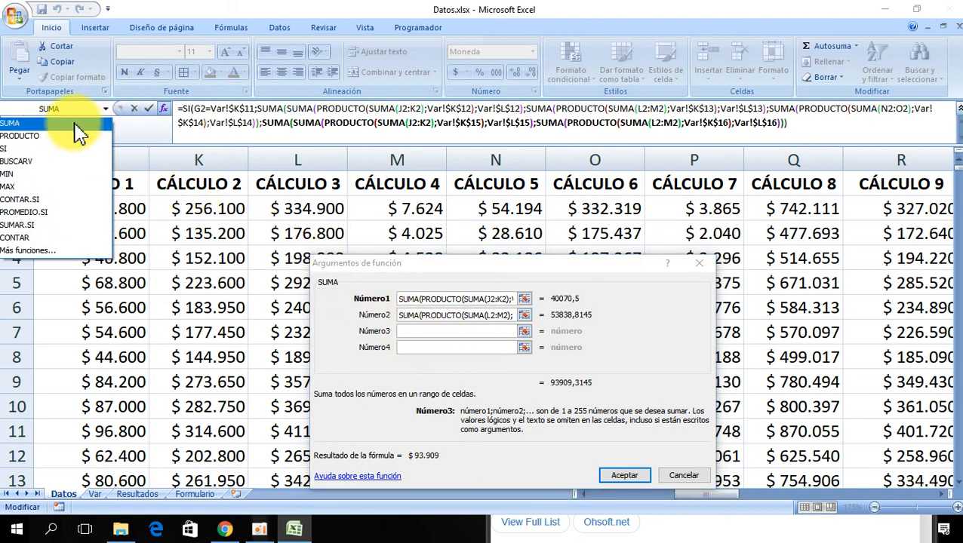
{"action": "left_click", "coordinate": [71, 122]}
{"action": "left_click", "coordinate": [106, 108]}
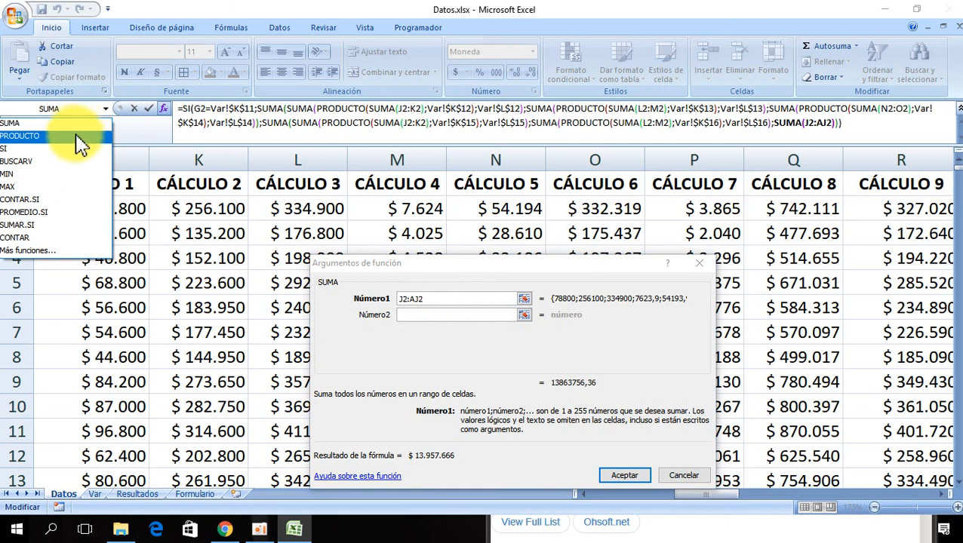
{"action": "left_click", "coordinate": [75, 133]}
{"action": "left_click", "coordinate": [105, 109]}
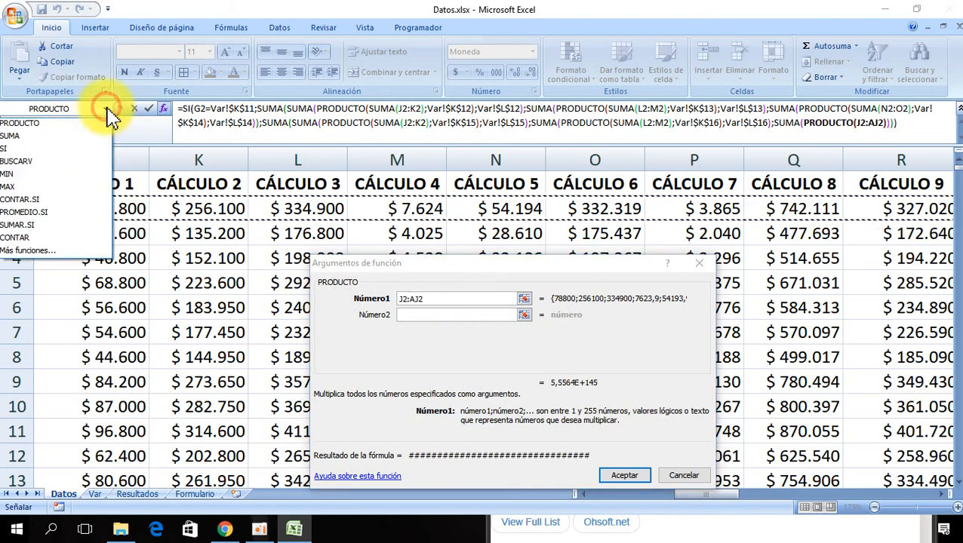
{"action": "left_click", "coordinate": [75, 134]}
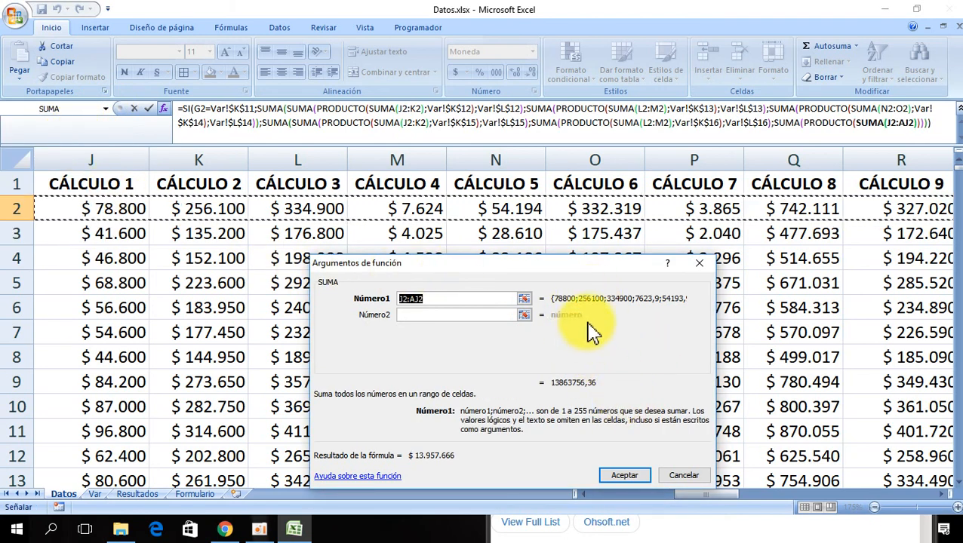
{"action": "left_click", "coordinate": [509, 209]}
{"action": "left_click_drag", "start_coordinate": [510, 209], "coordinate": [592, 214]}
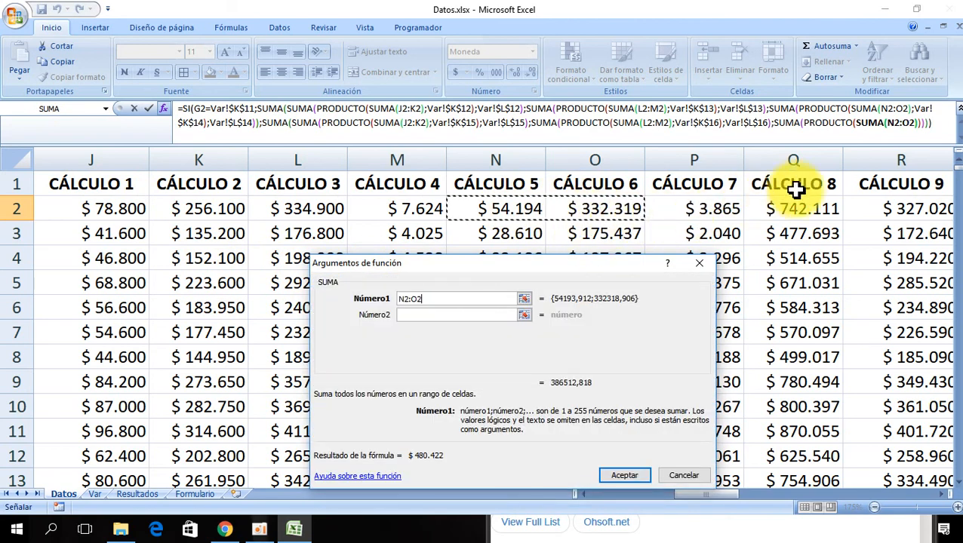
- Set the new PRODUCTO's second factor to the absolute rate Var!$K$17
{"action": "left_click", "coordinate": [822, 125]}
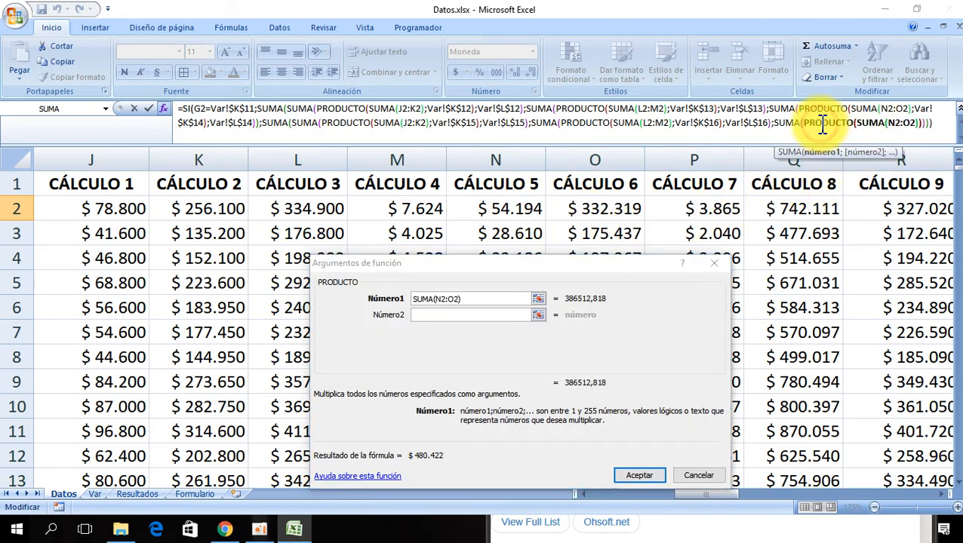
{"action": "left_click", "coordinate": [427, 315]}
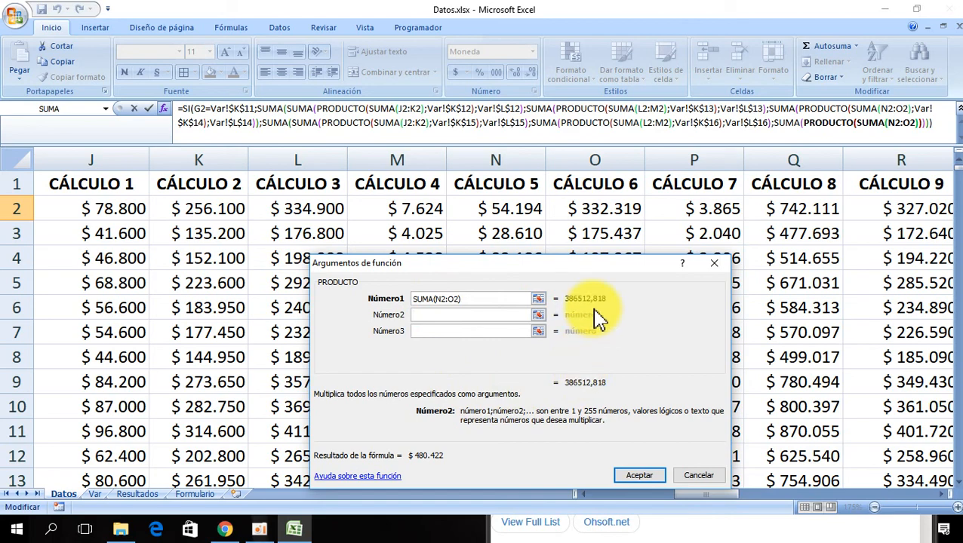
{"action": "left_click", "coordinate": [94, 495]}
{"action": "left_click", "coordinate": [592, 444]}
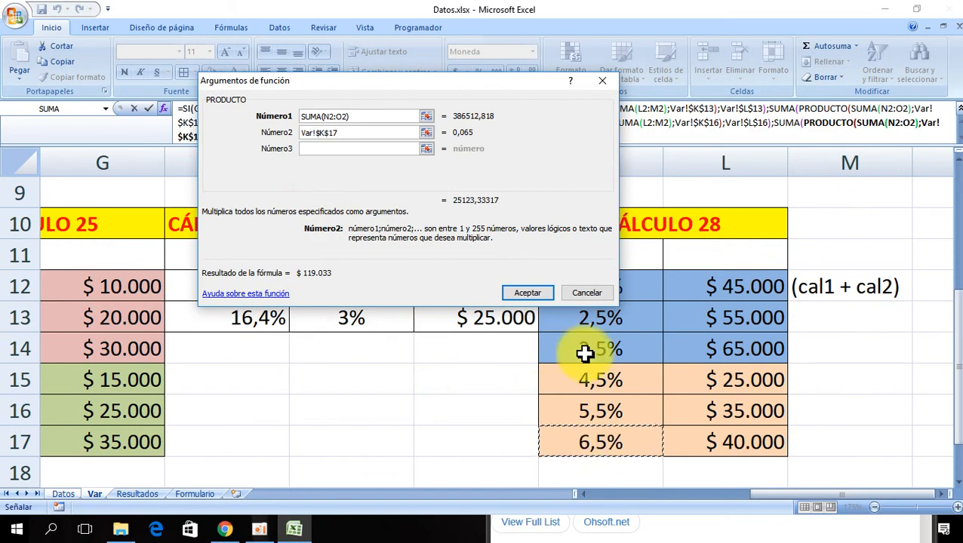
{"action": "left_click_drag", "start_coordinate": [416, 213], "coordinate": [591, 371]}
- Add the absolute amount Var!$L$17 as the second addend of the SUMA enclosing that PRODUCTO, and confirm the SI formula
{"action": "left_click", "coordinate": [783, 125]}
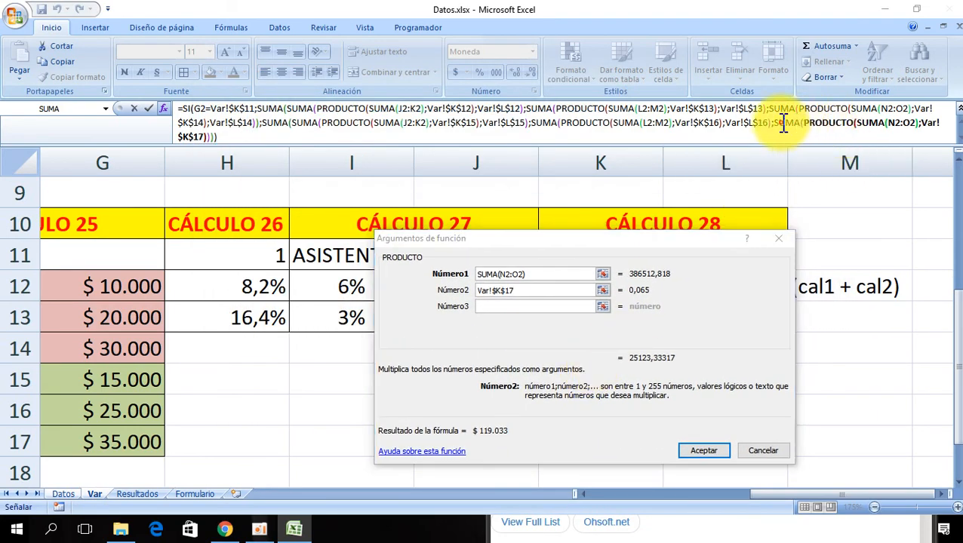
{"action": "left_click_drag", "start_coordinate": [619, 240], "coordinate": [483, 193]}
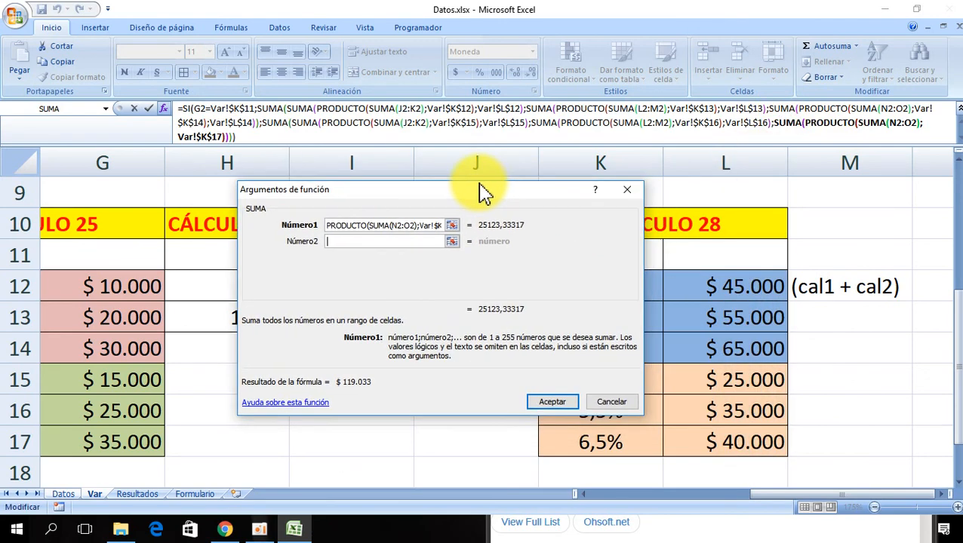
{"action": "left_click", "coordinate": [341, 241]}
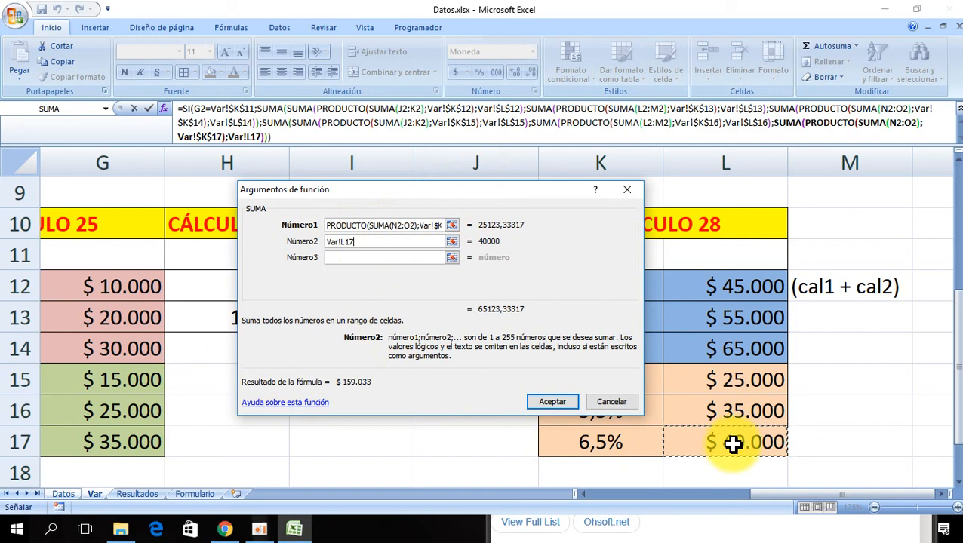
{"action": "left_click_drag", "start_coordinate": [502, 191], "coordinate": [566, 240]}
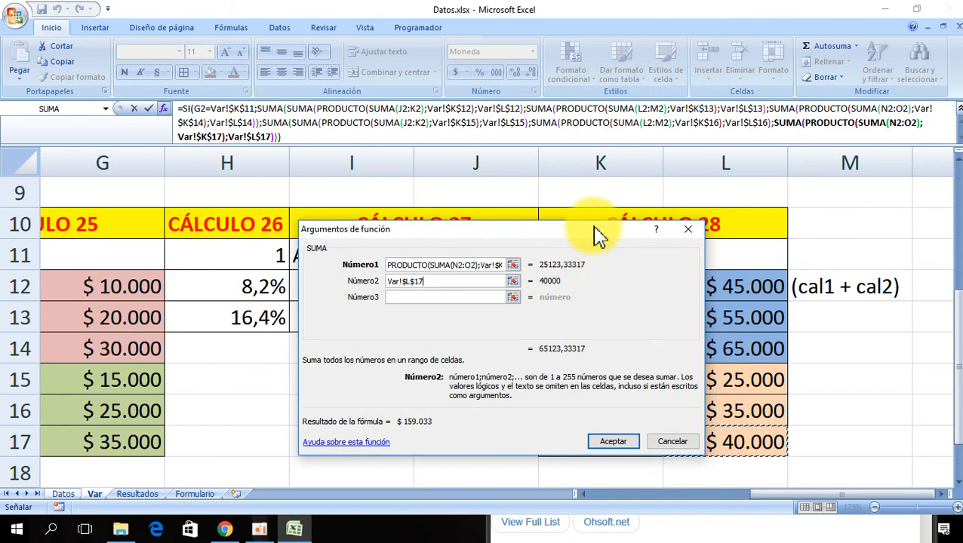
{"action": "left_click", "coordinate": [187, 109]}
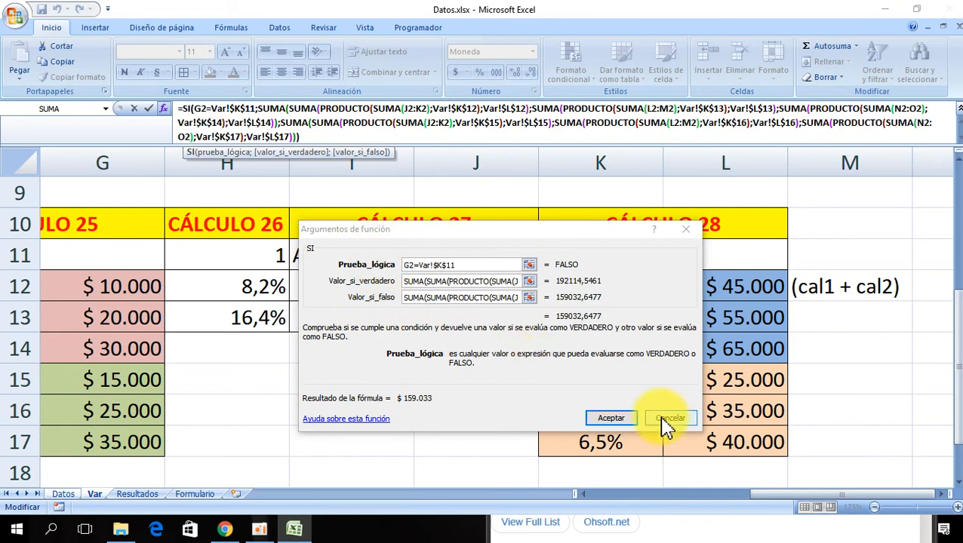
{"action": "left_click", "coordinate": [608, 419]}
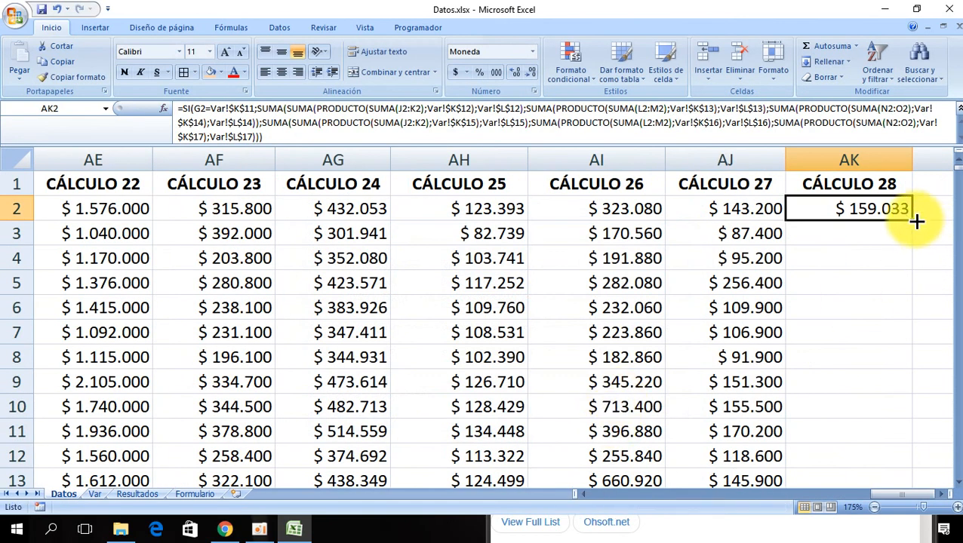
- Fill the CÁLCULO 28 formula down column AK to the last data row and return to AK2
{"action": "double_click", "coordinate": [916, 221]}
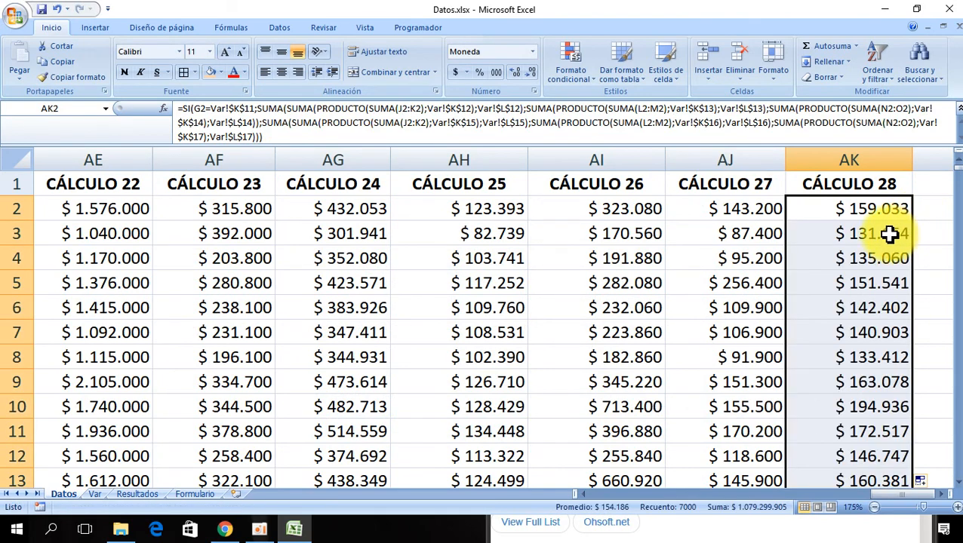
{"action": "left_click", "coordinate": [877, 211]}
{"action": "key", "text": "ctrl+Down"}
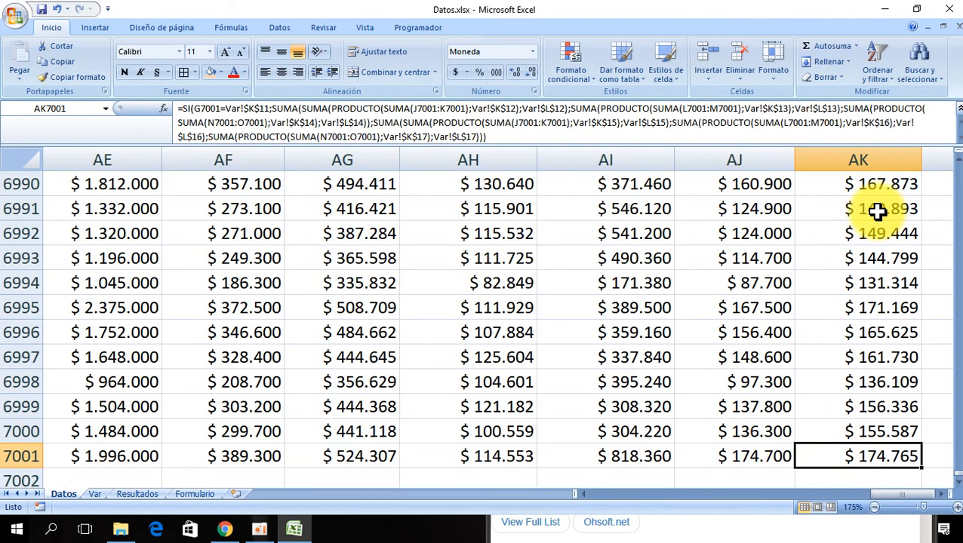
{"action": "key", "text": "ctrl+Up"}
{"action": "key", "text": "Down"}
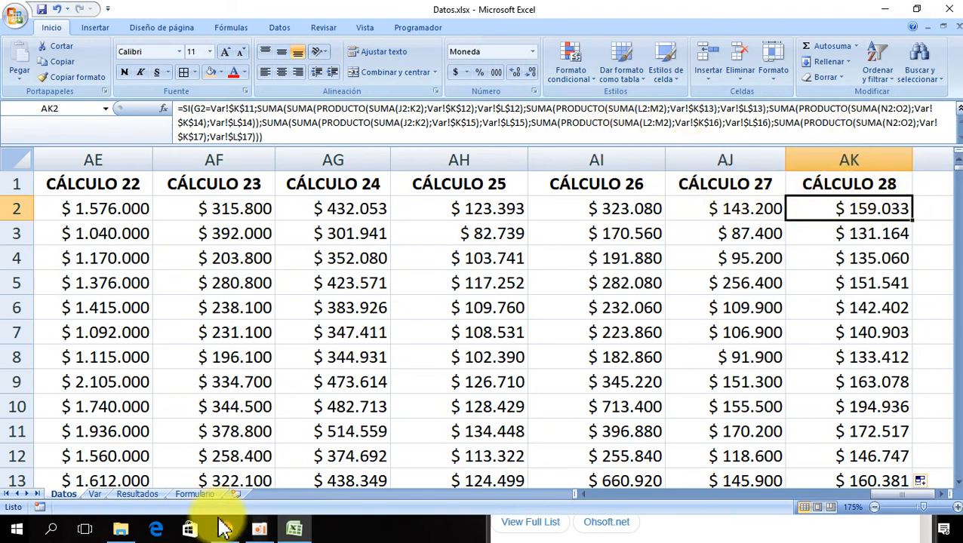
{"action": "left_click", "coordinate": [259, 529]}
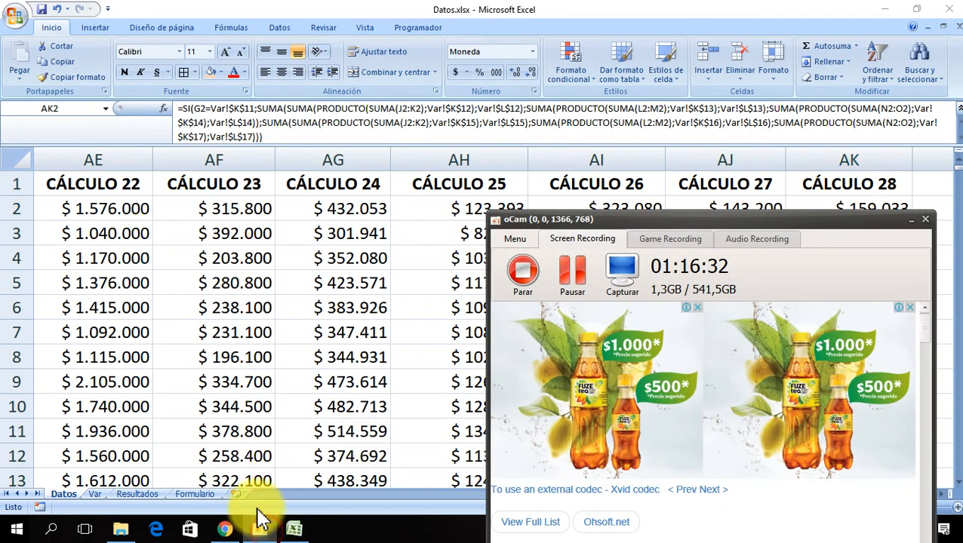
{"action": "left_click", "coordinate": [578, 277]}
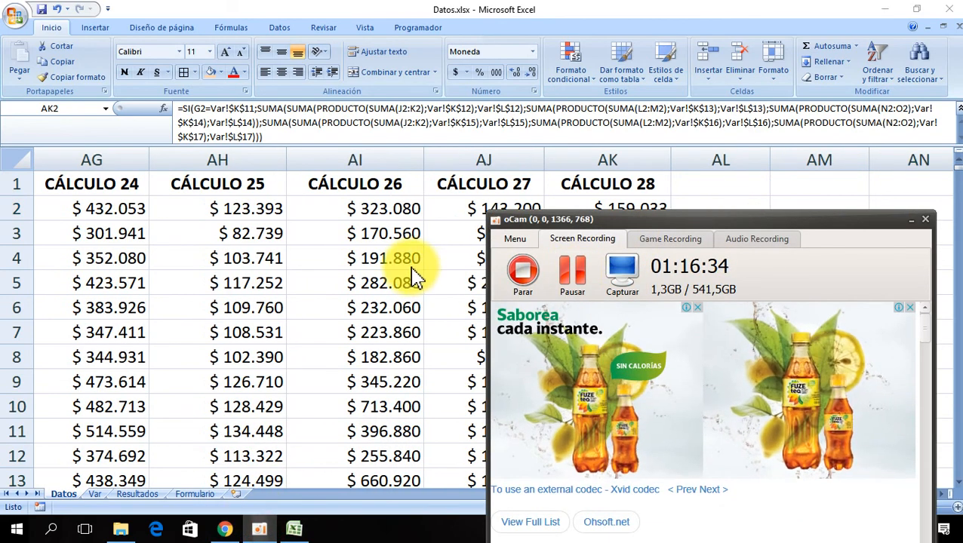
- Extend the header into AL1 as CÁLCULO 29 and widen column AL to fit it
{"action": "left_click", "coordinate": [623, 184]}
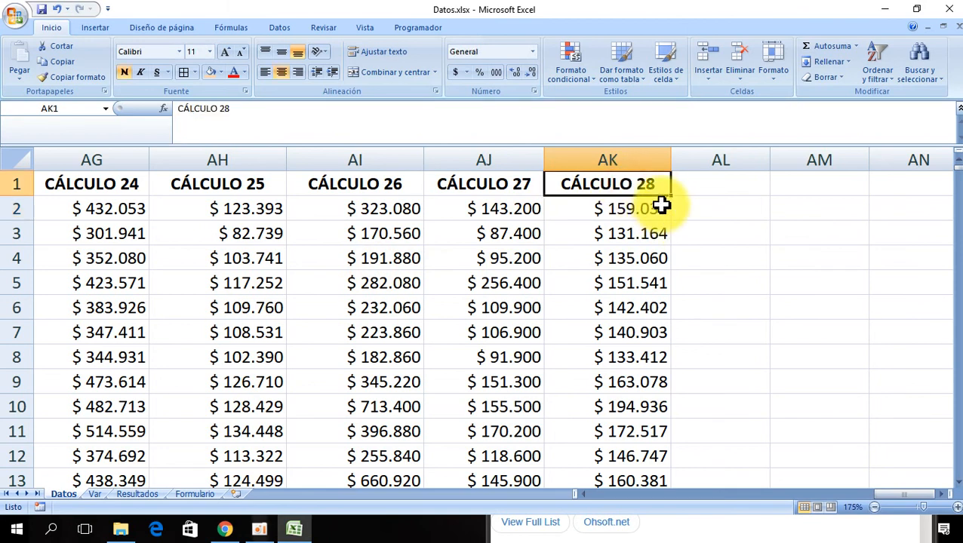
{"action": "left_click_drag", "start_coordinate": [670, 196], "coordinate": [729, 190]}
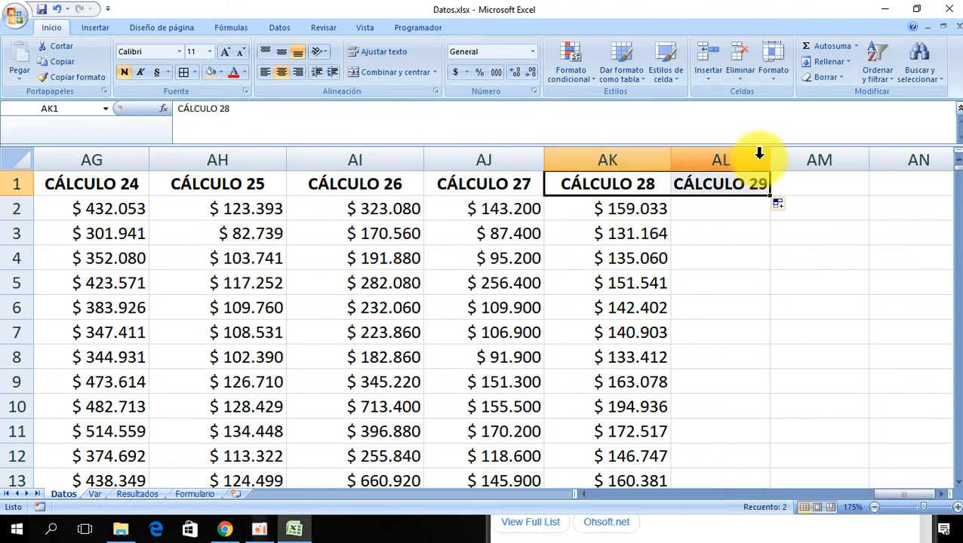
{"action": "left_click_drag", "start_coordinate": [770, 160], "coordinate": [804, 161]}
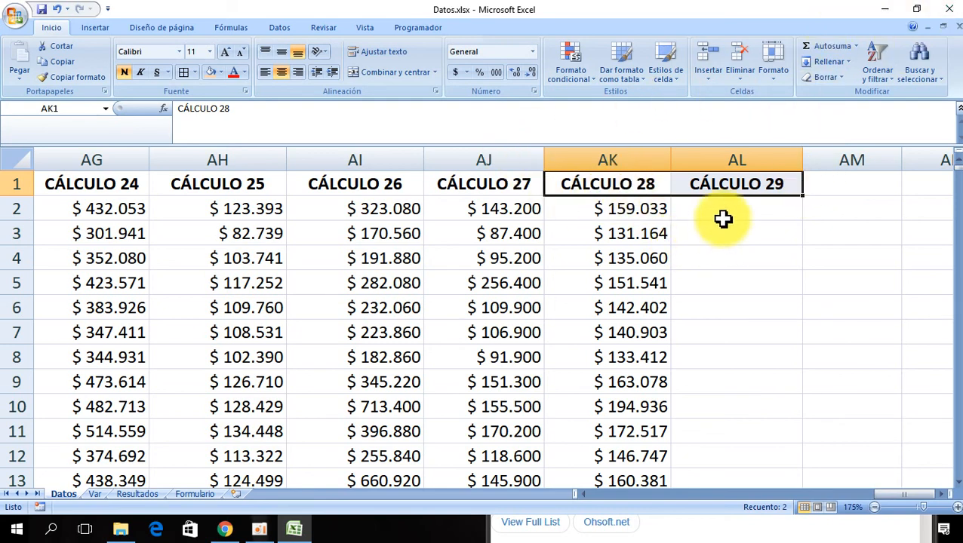
- Copy the cell format of AK2 onto AL2 with Copiar formato
{"action": "left_click", "coordinate": [664, 210]}
{"action": "left_click", "coordinate": [84, 78]}
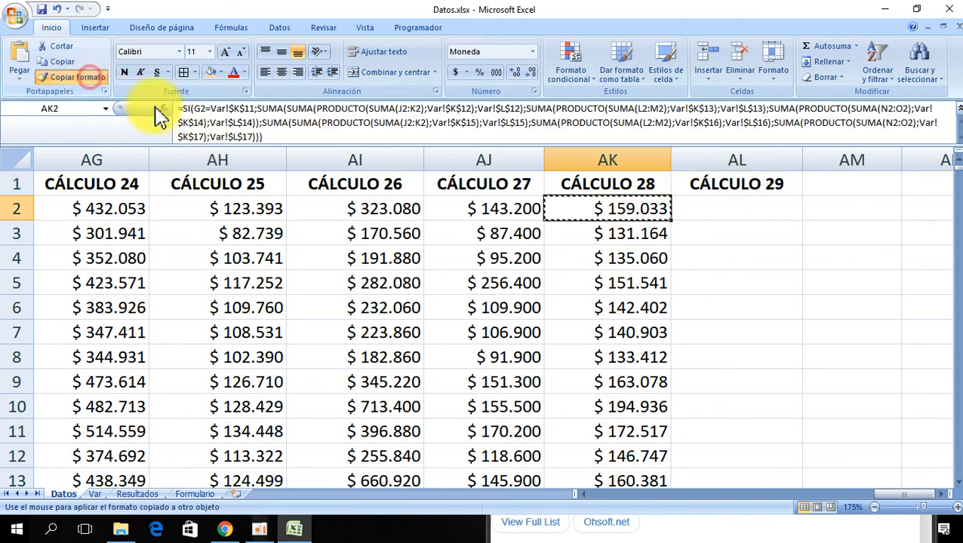
{"action": "left_click", "coordinate": [687, 215]}
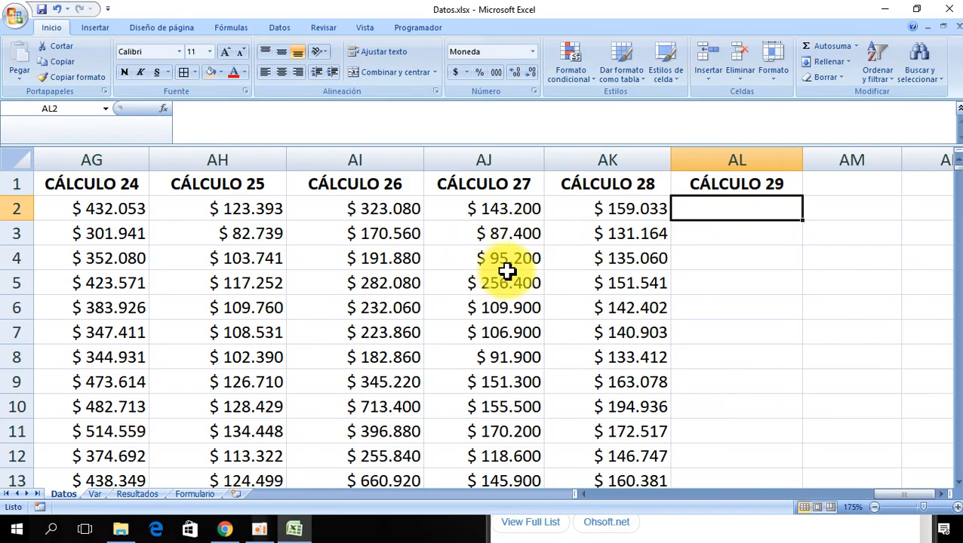
- Review the employee data fields across row 2, from DOCUMENTO through CARGO
{"action": "left_click", "coordinate": [259, 208]}
{"action": "key", "text": "Left"}
{"action": "key", "text": "Left"}
{"action": "key", "text": "Left"}
{"action": "key", "text": "Left"}
{"action": "key", "text": "Left"}
{"action": "key", "text": "Left"}
{"action": "key", "text": "Left"}
{"action": "key", "text": "Left"}
{"action": "key", "text": "Left"}
{"action": "key", "text": "Left"}
{"action": "key", "text": "Left"}
{"action": "key", "text": "Left"}
{"action": "key", "text": "Left"}
{"action": "key", "text": "Left"}
{"action": "key", "text": "Left"}
{"action": "key", "text": "Left"}
{"action": "key", "text": "Left"}
{"action": "key", "text": "Left"}
{"action": "key", "text": "Left"}
{"action": "key", "text": "Left"}
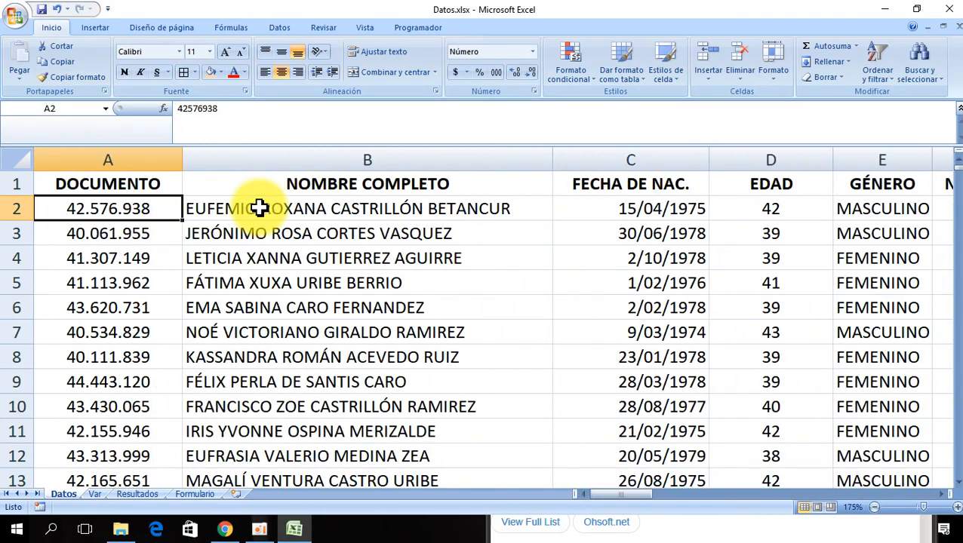
{"action": "key", "text": "Right"}
{"action": "key", "text": "Right"}
{"action": "key", "text": "Right"}
{"action": "key", "text": "Right"}
{"action": "key", "text": "Right"}
{"action": "key", "text": "Right"}
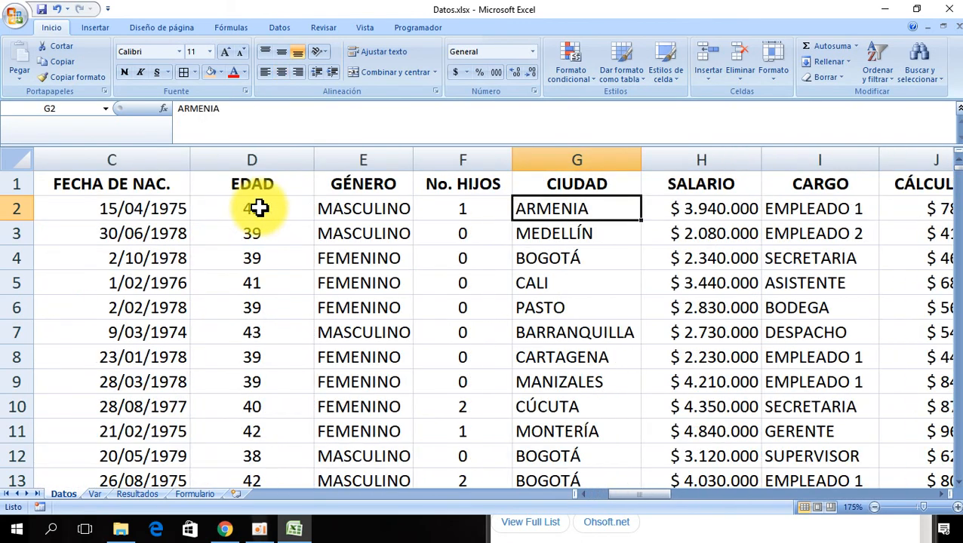
{"action": "key", "text": "Left"}
{"action": "key", "text": "Left"}
{"action": "key", "text": "Left"}
{"action": "key", "text": "Left"}
{"action": "key", "text": "Left"}
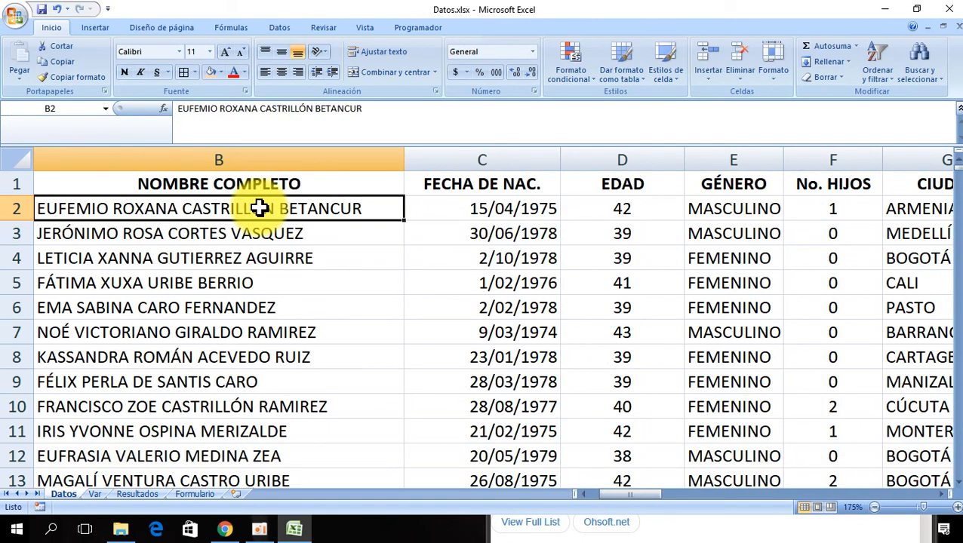
{"action": "key", "text": "Right"}
{"action": "key", "text": "Right"}
{"action": "key", "text": "Right"}
{"action": "key", "text": "Right"}
{"action": "key", "text": "Right"}
{"action": "key", "text": "Right"}
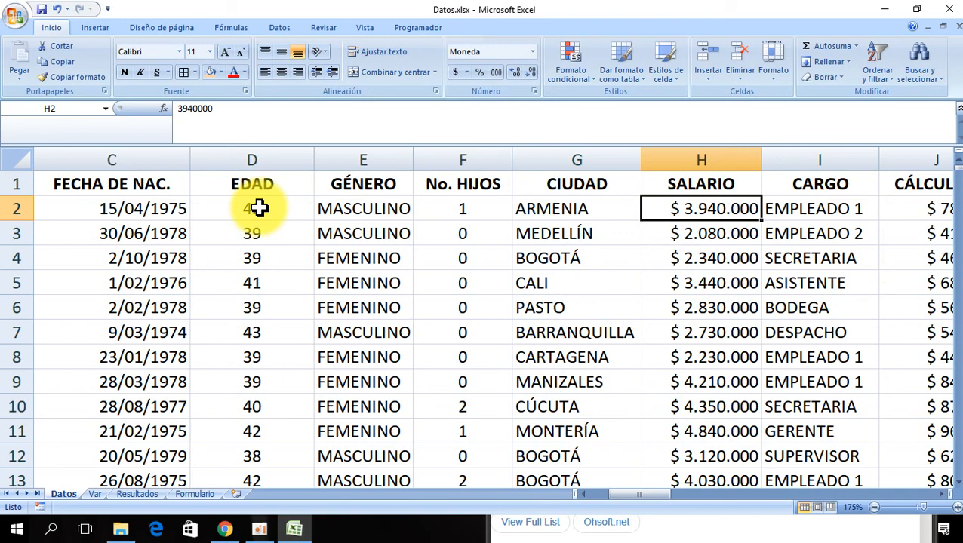
{"action": "key", "text": "Right"}
{"action": "key", "text": "Right"}
{"action": "key", "text": "Right"}
{"action": "key", "text": "Left"}
{"action": "key", "text": "Left"}
{"action": "key", "text": "Left"}
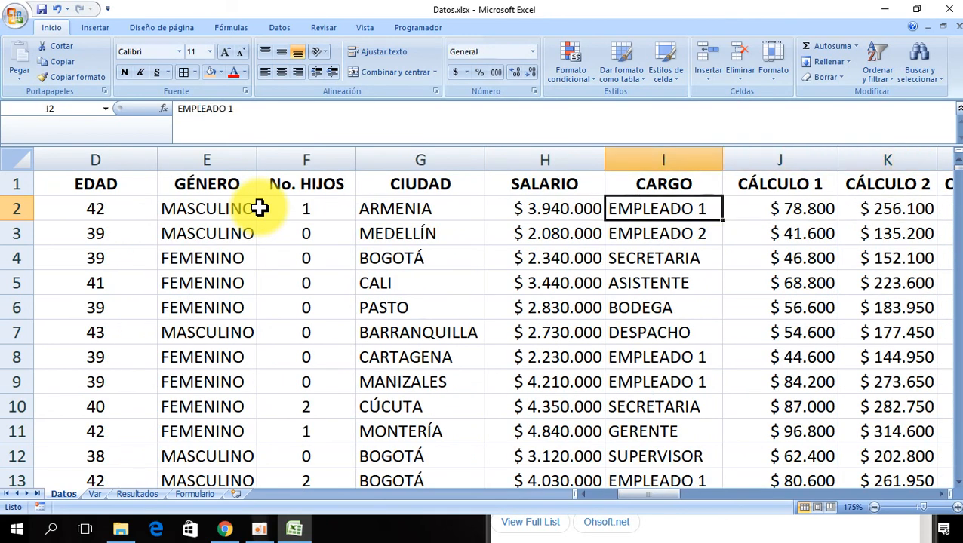
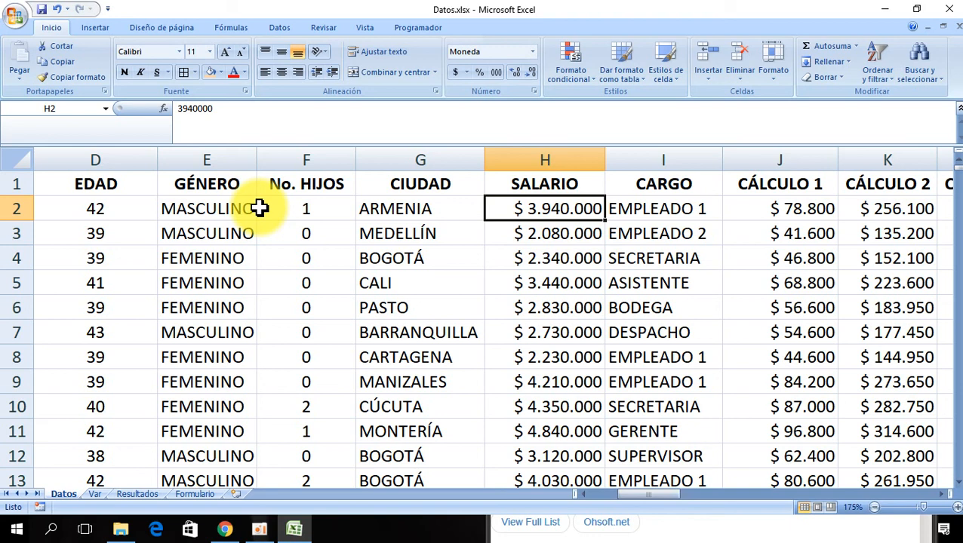
- Browse the employee columns of row 2 around CIUDAD and SALARIO
{"action": "key", "text": "Left"}
{"action": "key", "text": "Right"}
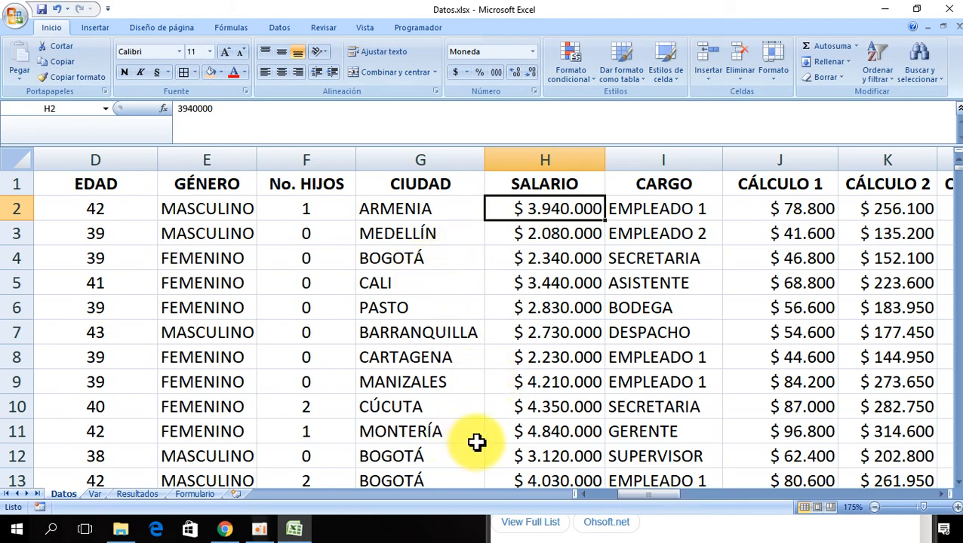
{"action": "left_click", "coordinate": [382, 202]}
{"action": "left_click", "coordinate": [301, 204]}
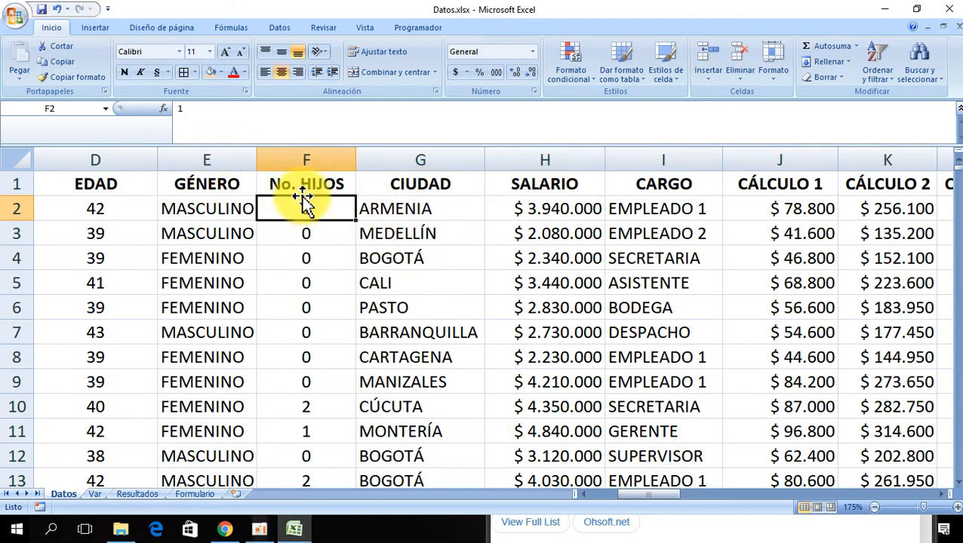
{"action": "key", "text": "Left"}
{"action": "key", "text": "Left"}
{"action": "key", "text": "Left"}
{"action": "key", "text": "Left"}
{"action": "key", "text": "Left"}
{"action": "key", "text": "Right"}
{"action": "key", "text": "Right"}
{"action": "key", "text": "Right"}
{"action": "key", "text": "Right"}
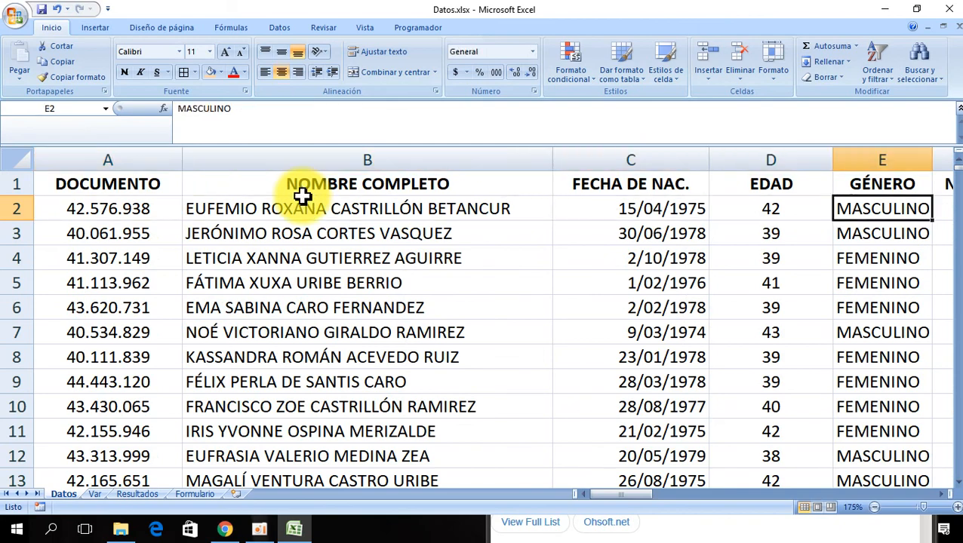
{"action": "key", "text": "Right"}
{"action": "key", "text": "Right"}
{"action": "key", "text": "Right"}
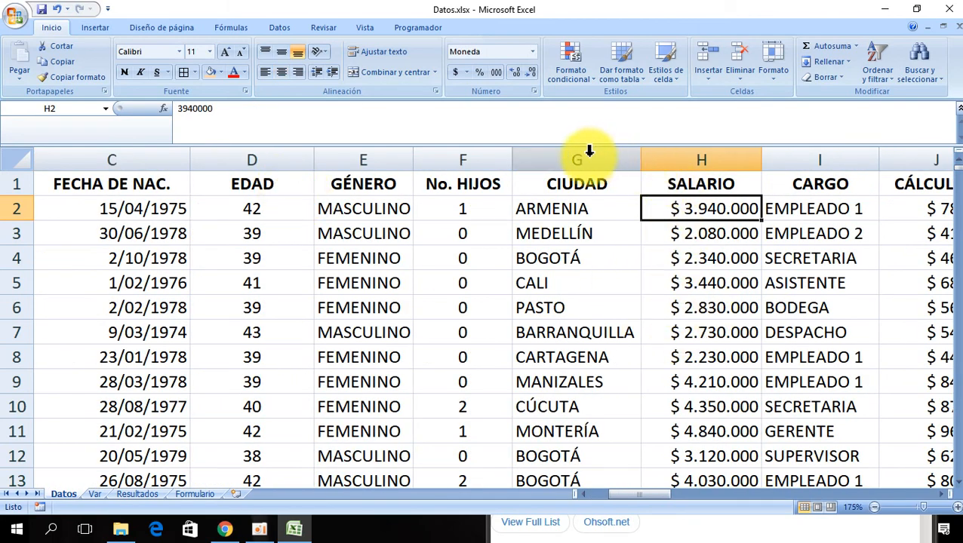
- Insert a new column before SALARIO and give it the header ESTRATO
{"action": "left_click", "coordinate": [675, 148]}
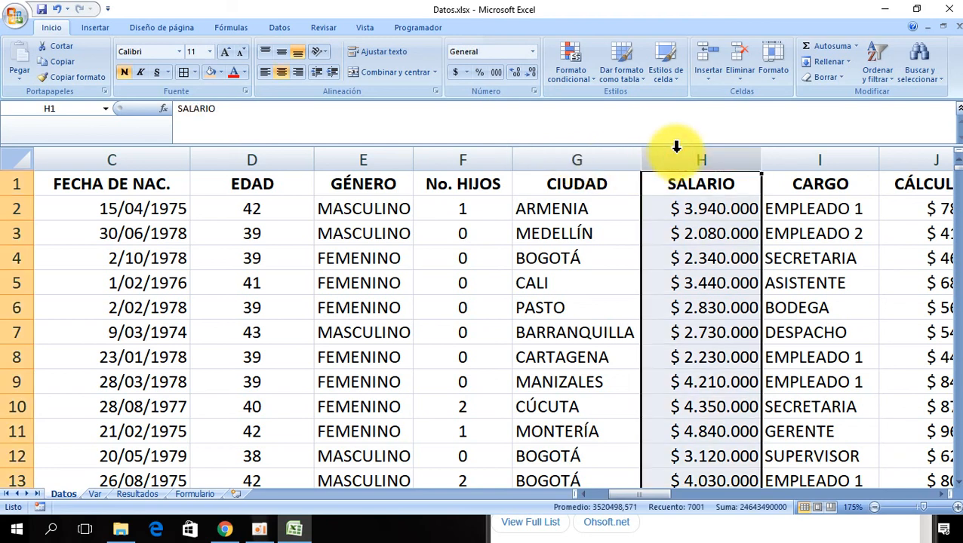
{"action": "left_click", "coordinate": [692, 150]}
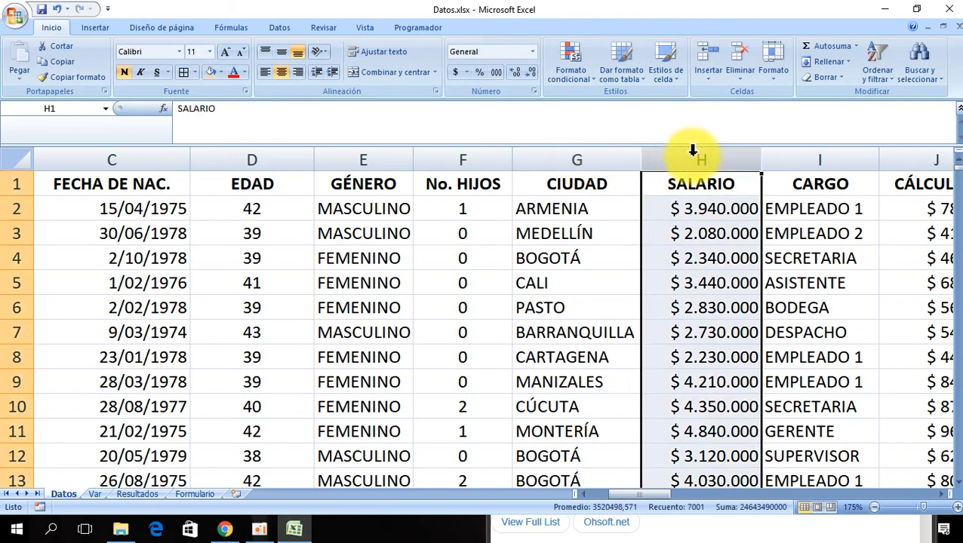
{"action": "key", "text": "ctrl+plus"}
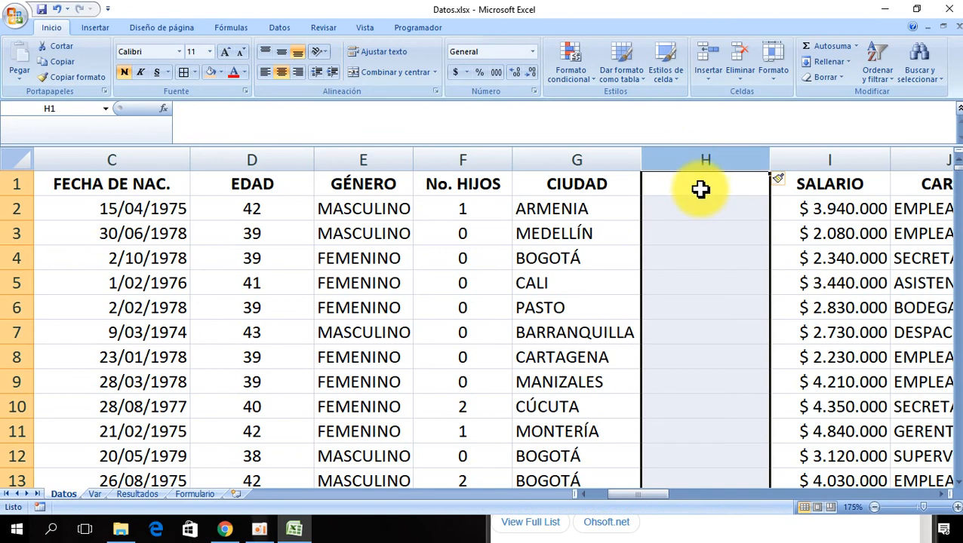
{"action": "left_click", "coordinate": [700, 189]}
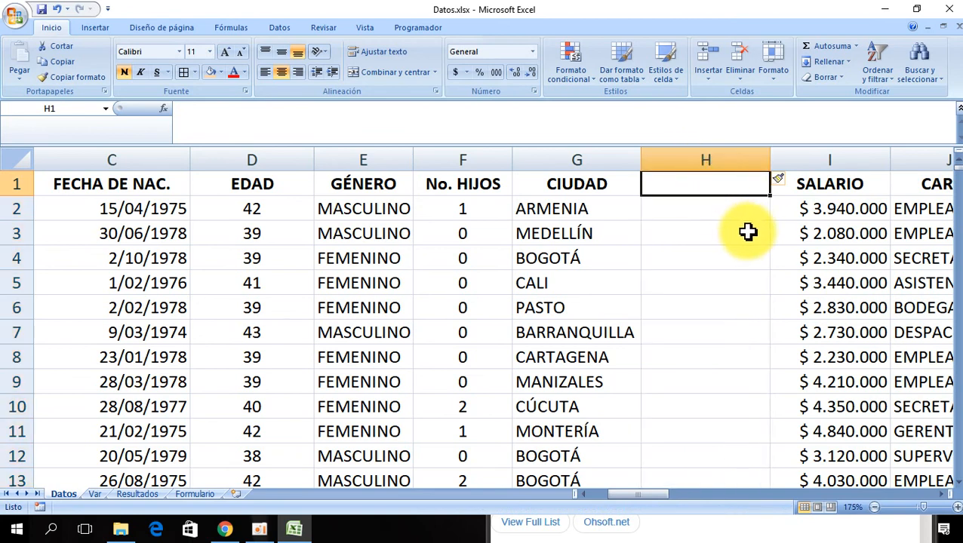
{"action": "type", "text": "ESTRATO"}
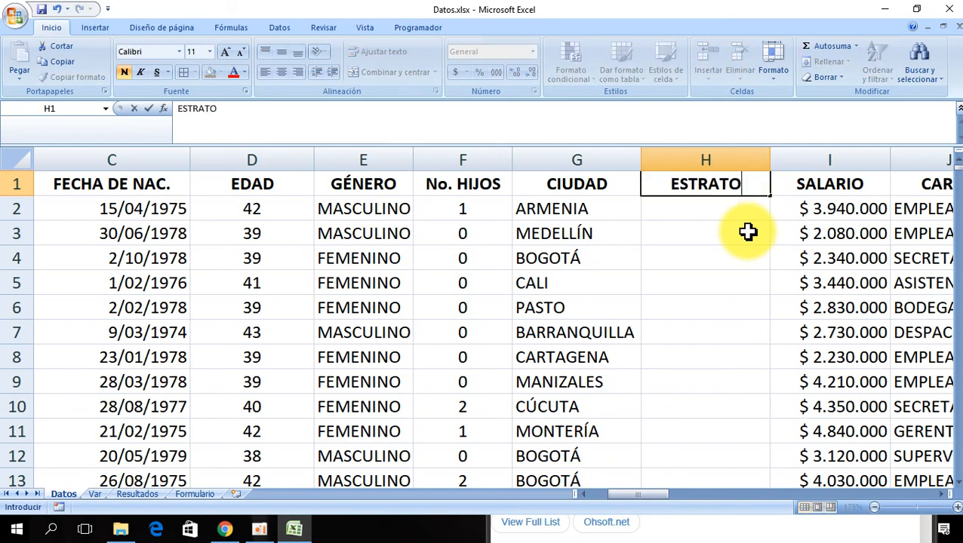
{"action": "key", "text": "Return"}
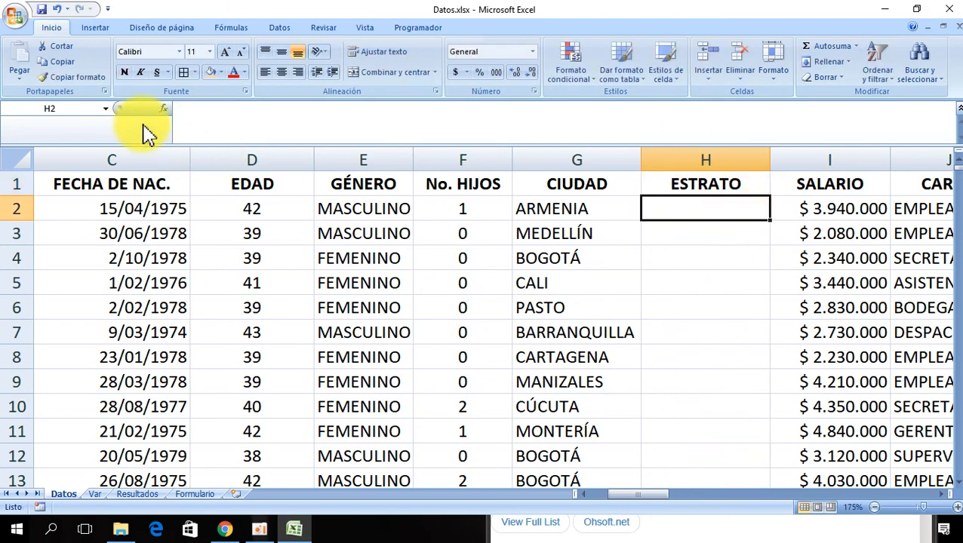
- Fill the ESTRATO column with centered =ALEATORIO.ENTRE(1;6) random values from H2 down to the last row
{"action": "left_click", "coordinate": [166, 110]}
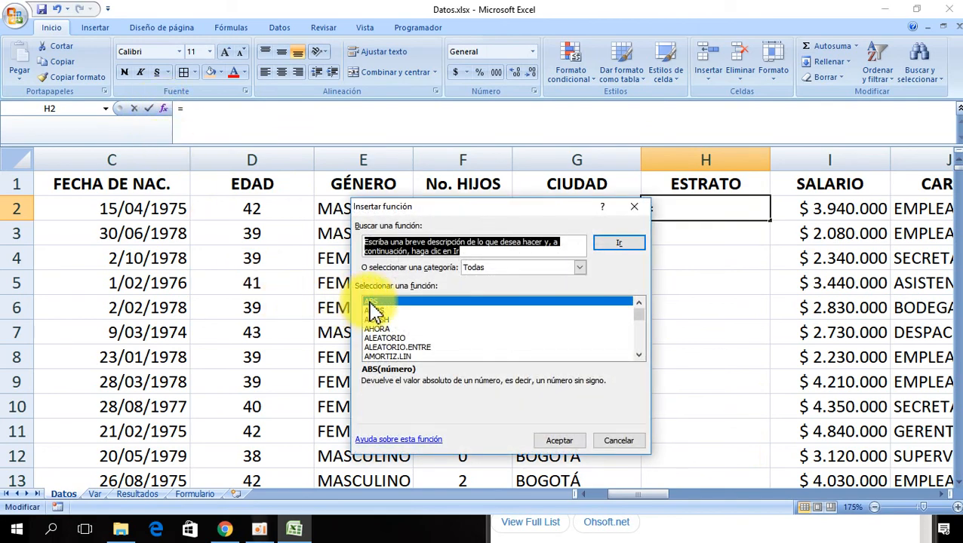
{"action": "left_click", "coordinate": [407, 347]}
{"action": "left_click", "coordinate": [560, 441]}
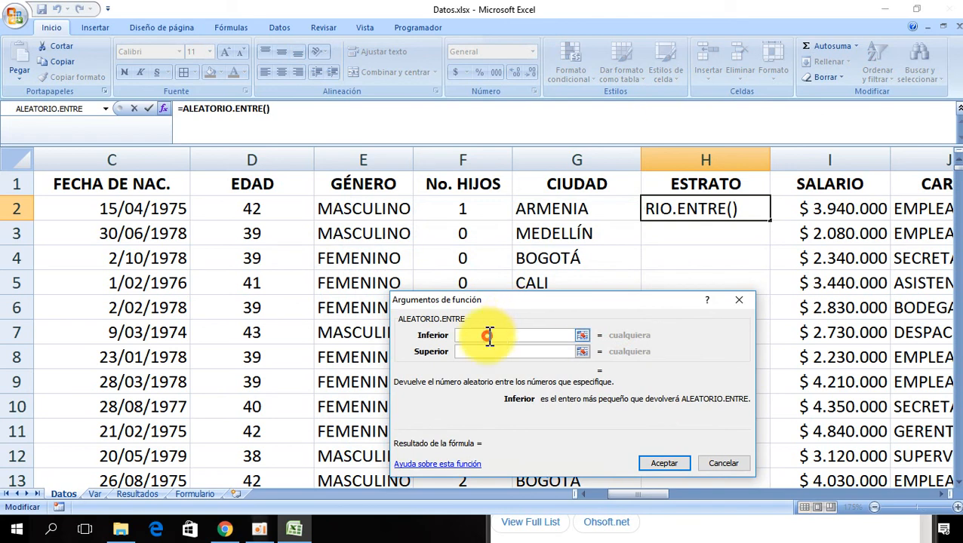
{"action": "type", "text": "1"}
{"action": "left_click", "coordinate": [468, 352]}
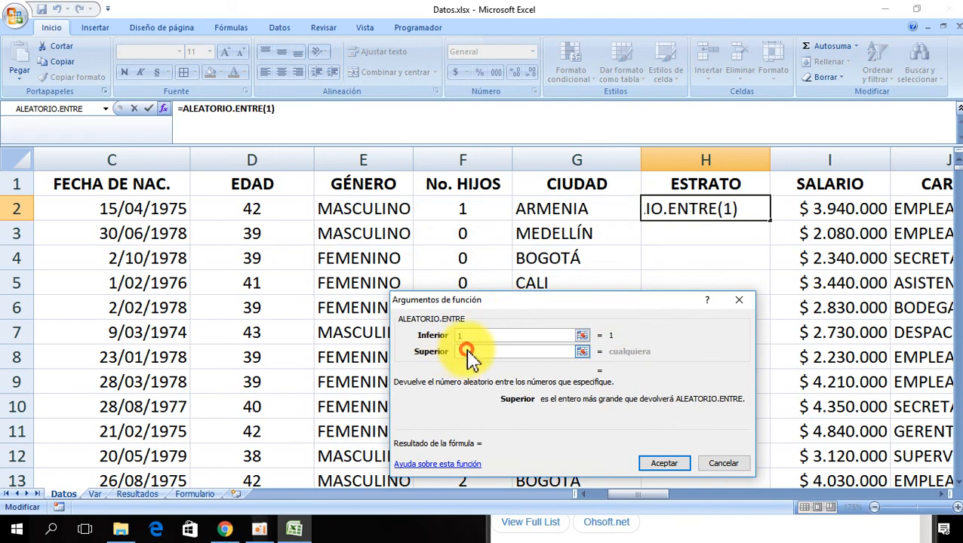
{"action": "type", "text": "6"}
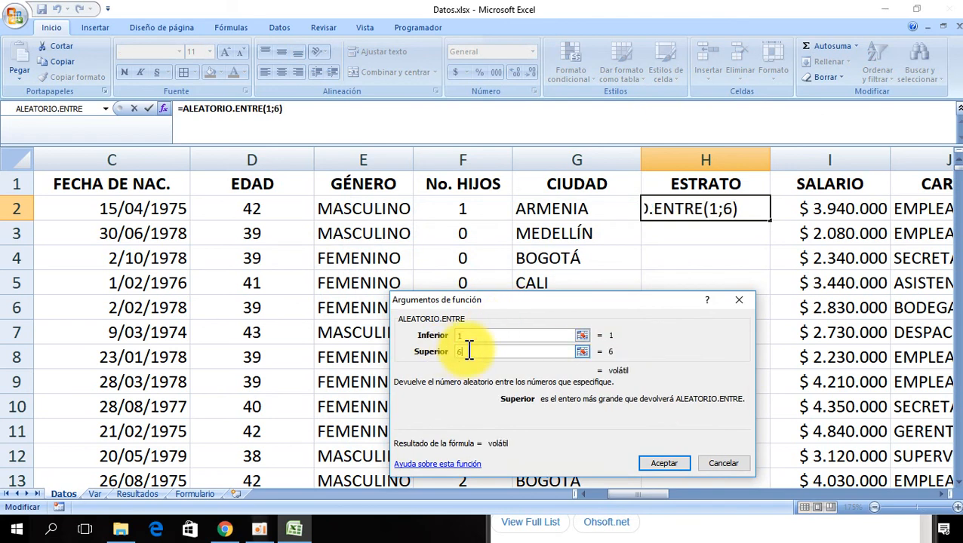
{"action": "left_click", "coordinate": [661, 463]}
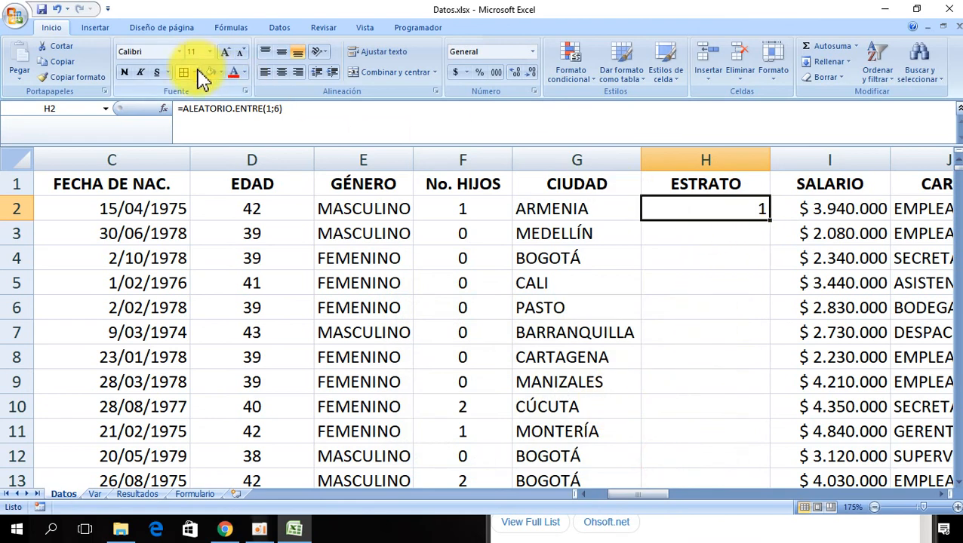
{"action": "left_click", "coordinate": [281, 72]}
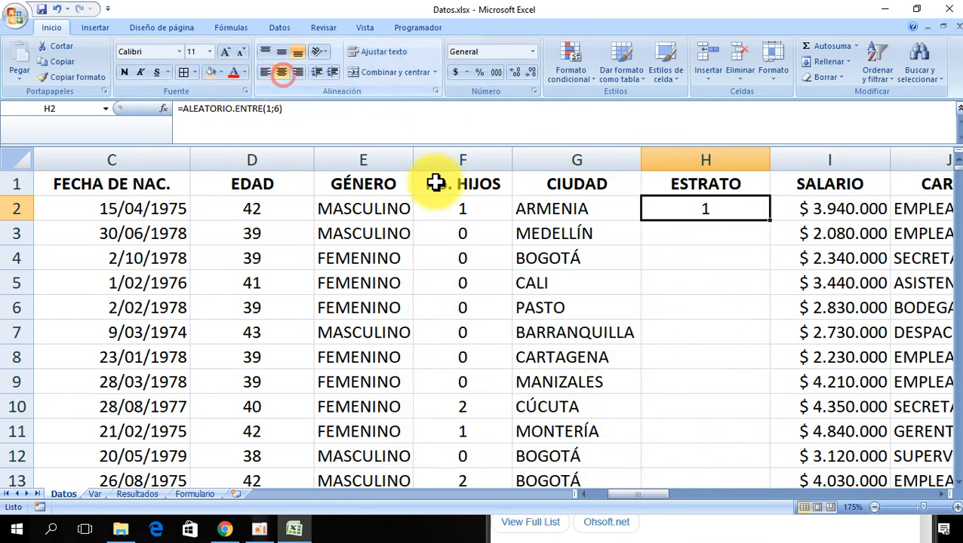
{"action": "double_click", "coordinate": [767, 219]}
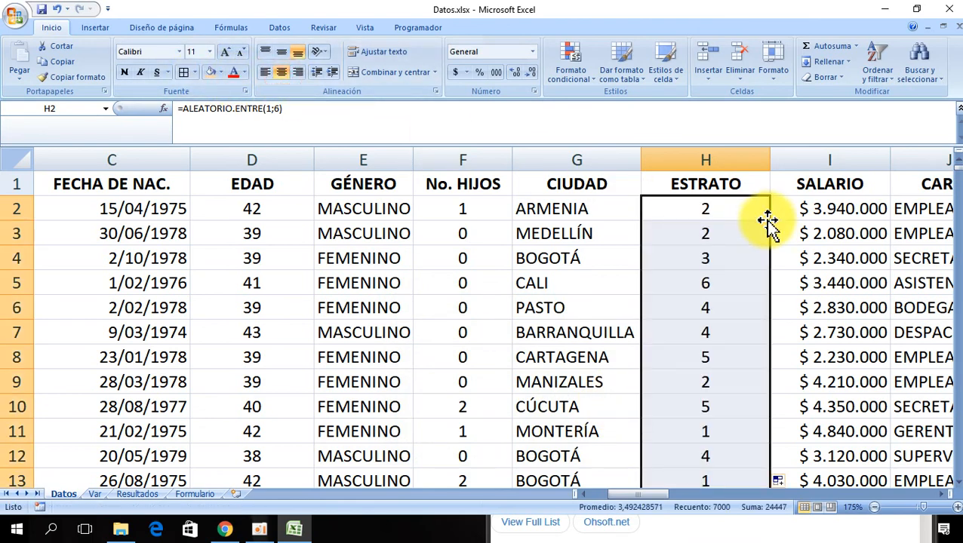
- Copy the ESTRATO column and paste it back over itself as values only
{"action": "key", "text": "ctrl+c"}
{"action": "left_click", "coordinate": [19, 78]}
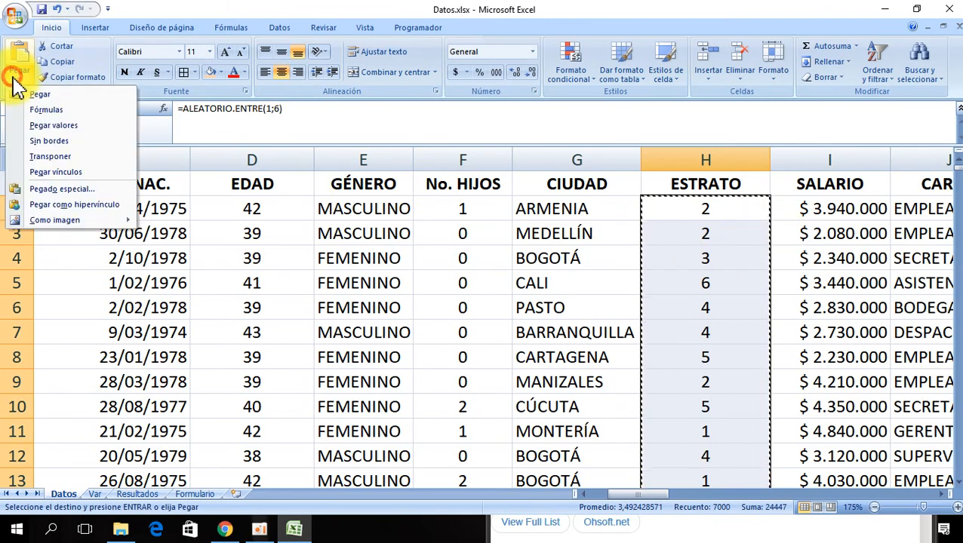
{"action": "left_click", "coordinate": [64, 133]}
{"action": "left_click", "coordinate": [699, 211]}
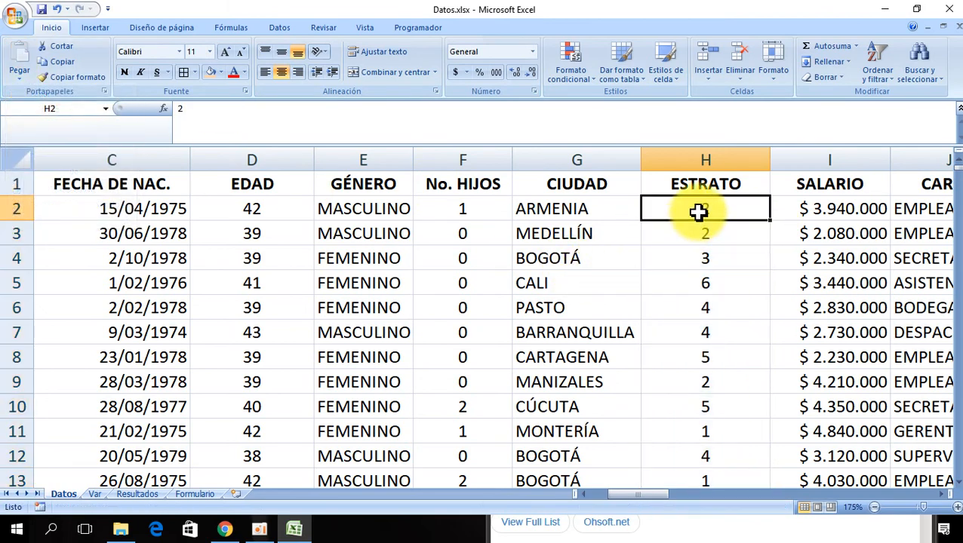
- Switch to the Var sheet and clear the (cal1 + cal2) note beside the CÁLCULO 28 table
{"action": "key", "text": "Right"}
{"action": "key", "text": "Right"}
{"action": "key", "text": "Right"}
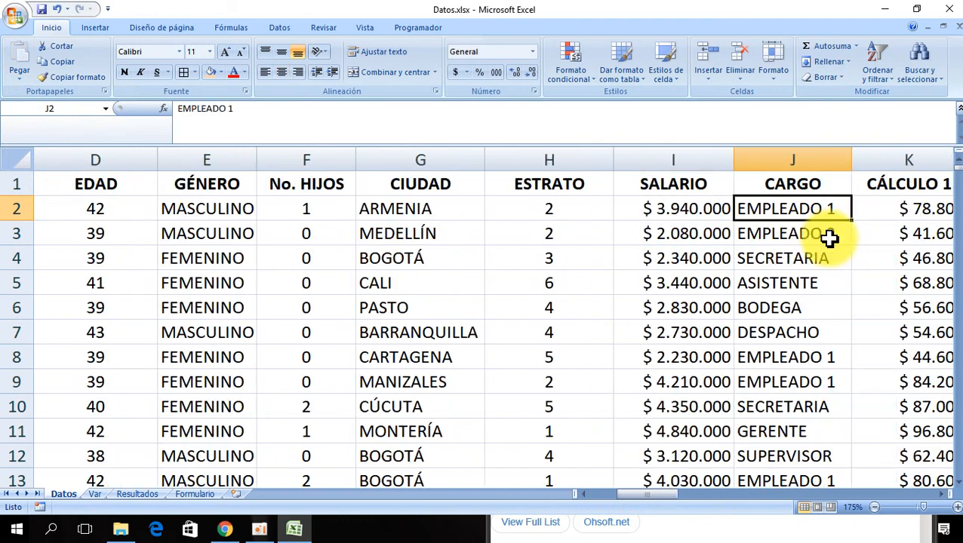
{"action": "key", "text": "Left"}
{"action": "key", "text": "Left"}
{"action": "key", "text": "Left"}
{"action": "key", "text": "Left"}
{"action": "key", "text": "Right"}
{"action": "key", "text": "Right"}
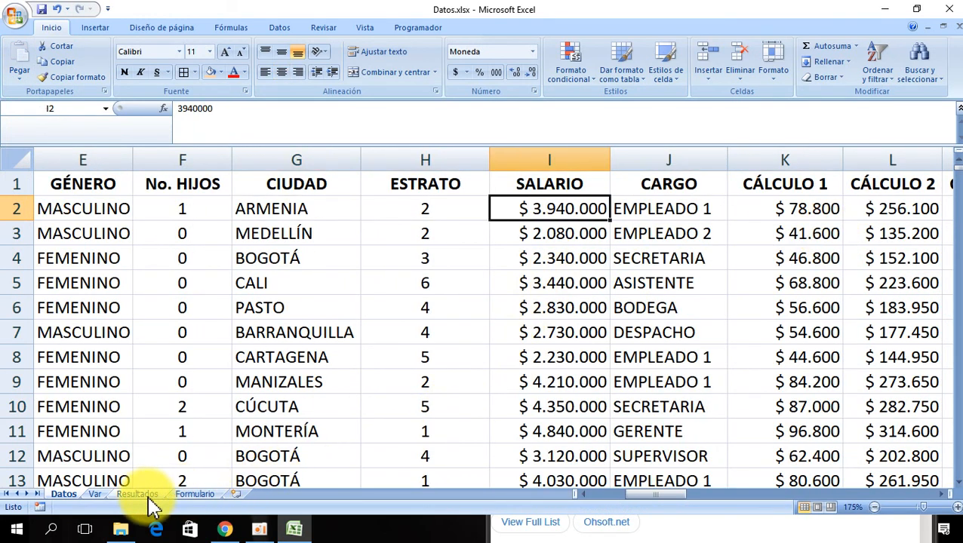
{"action": "left_click", "coordinate": [95, 494]}
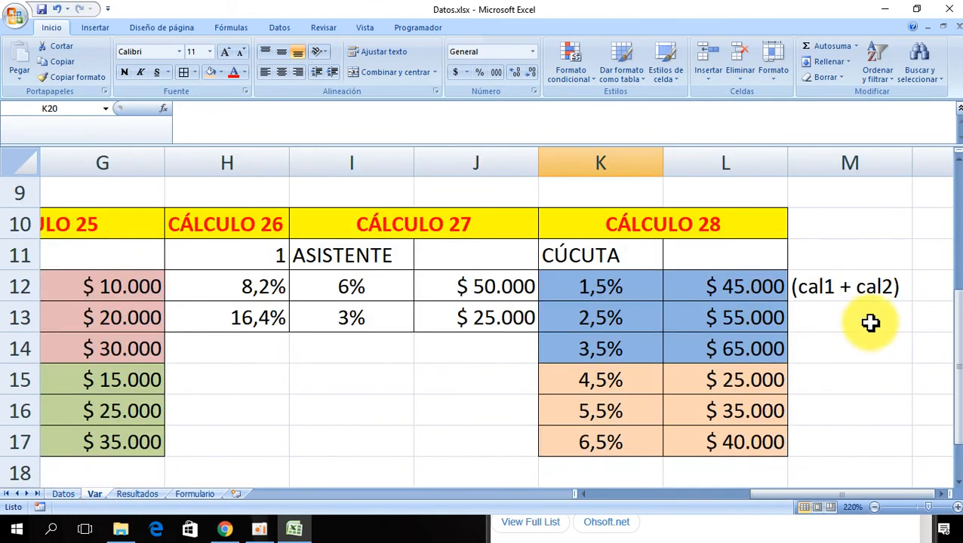
{"action": "left_click", "coordinate": [842, 281]}
{"action": "key", "text": "Delete"}
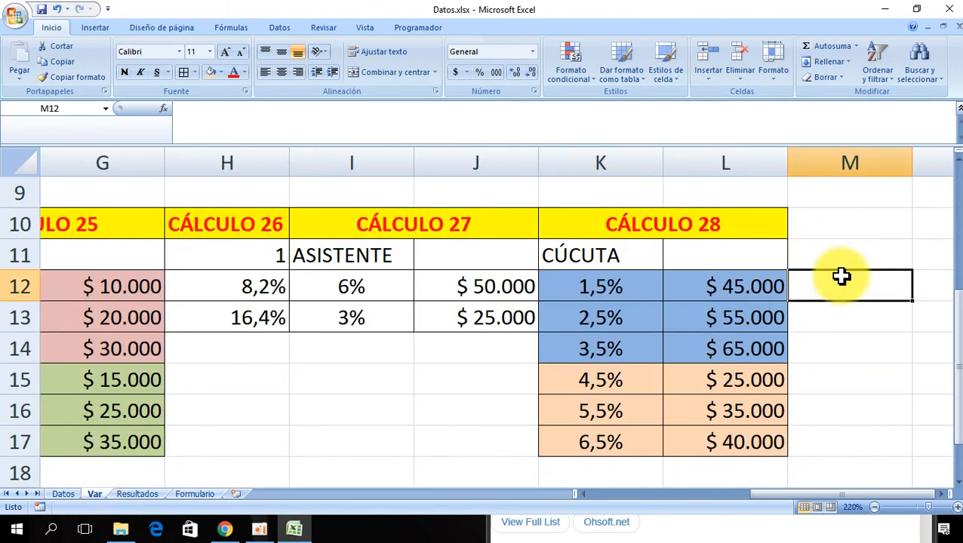
- Extend the CÁLCULO 28 header across the next two columns to create a CÁLCULO 29 header
{"action": "left_click", "coordinate": [751, 226]}
{"action": "left_click_drag", "start_coordinate": [787, 240], "coordinate": [857, 243]}
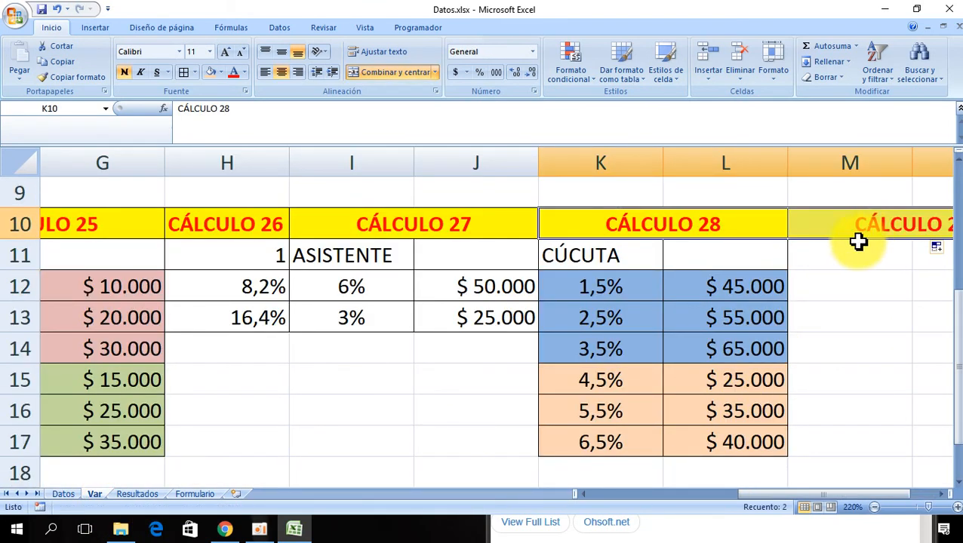
{"action": "left_click", "coordinate": [867, 232]}
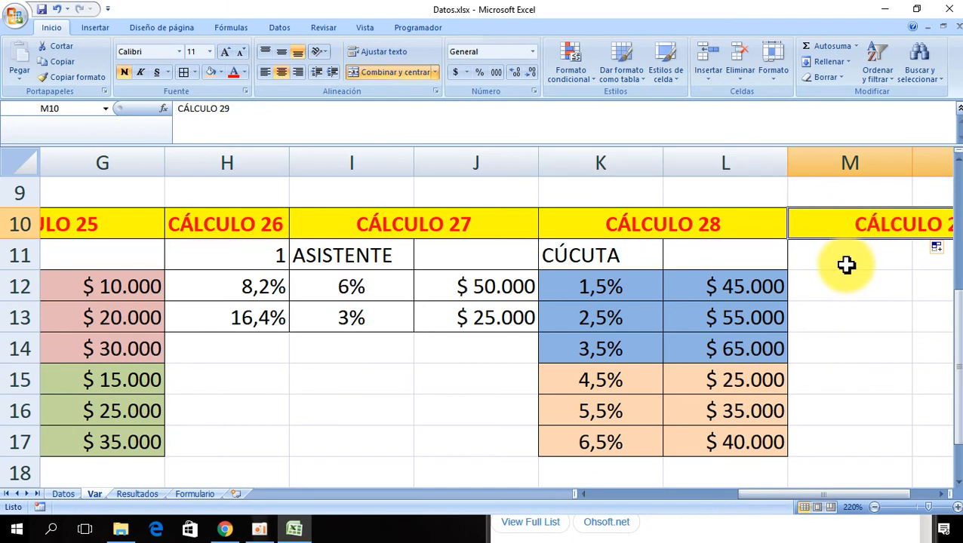
- Enter stratum 1 in the first cell under the CÁLCULO 29 header
{"action": "key", "text": "Right"}
{"action": "key", "text": "Right"}
{"action": "key", "text": "Right"}
{"action": "key", "text": "Down"}
{"action": "key", "text": "Left"}
{"action": "key", "text": "Left"}
{"action": "key", "text": "Left"}
{"action": "key", "text": "Left"}
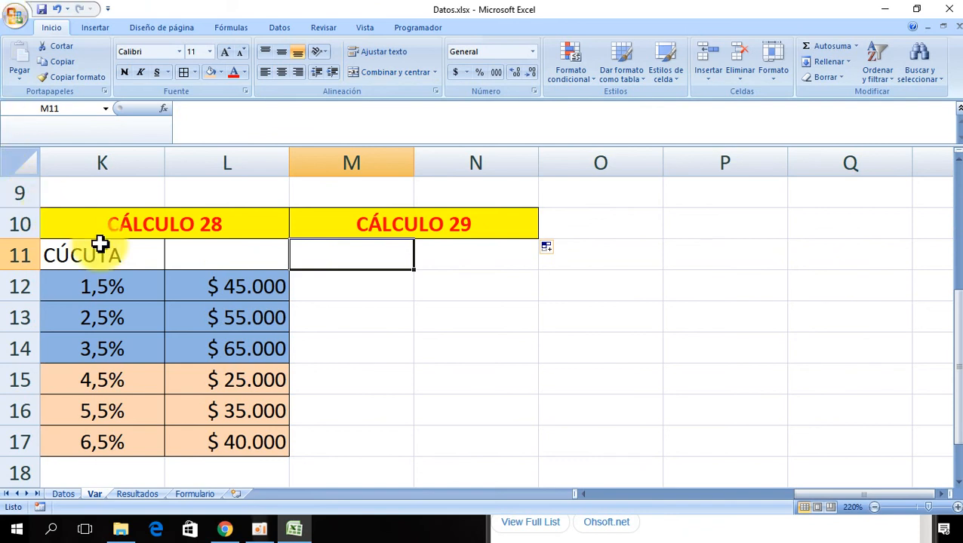
{"action": "type", "text": "1"}
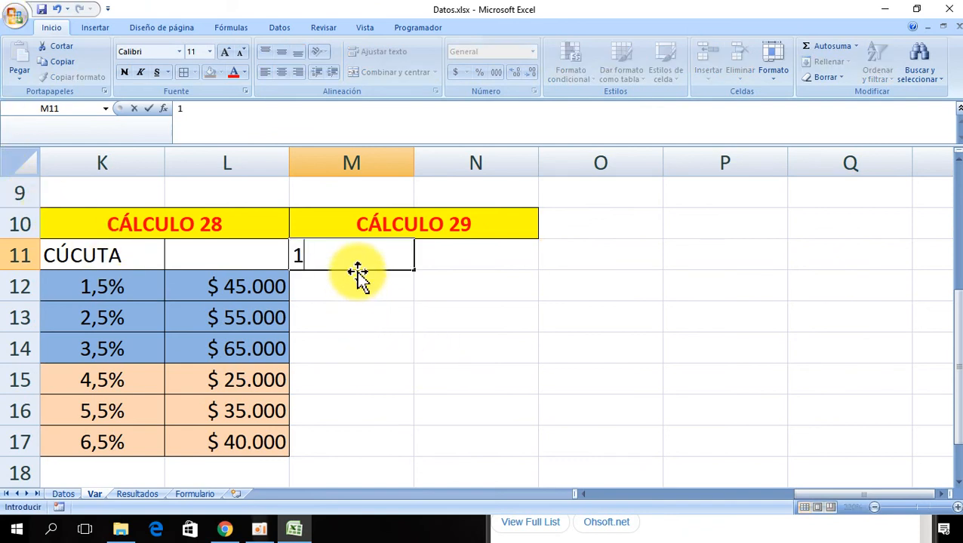
{"action": "key", "text": "Return"}
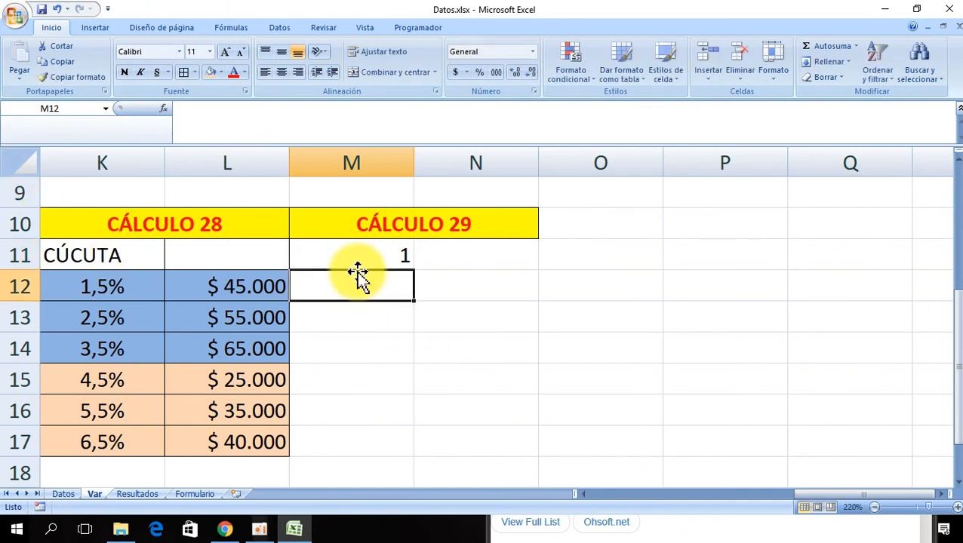
- Enter 0,5% and 10000 in the two cells beside stratum 1
{"action": "left_click", "coordinate": [496, 255]}
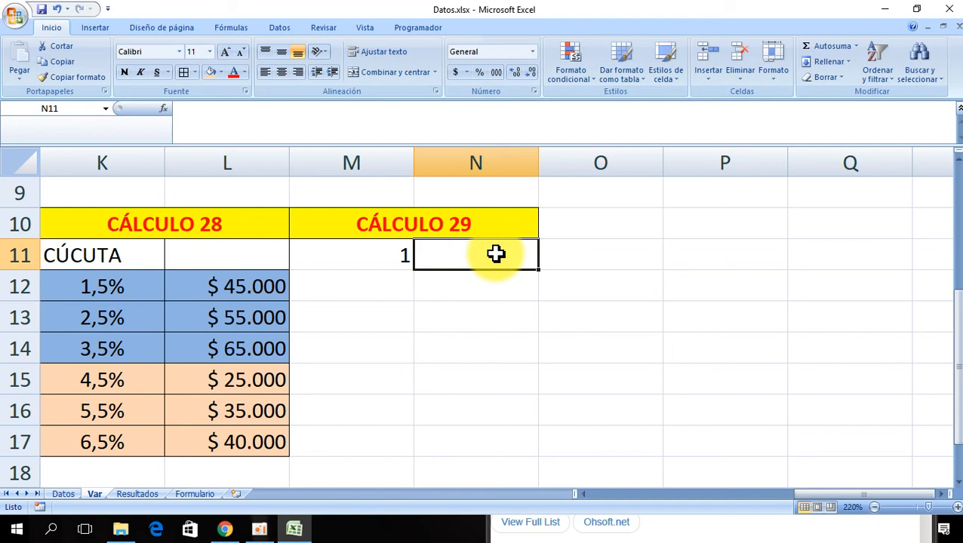
{"action": "type", "text": "0,5"}
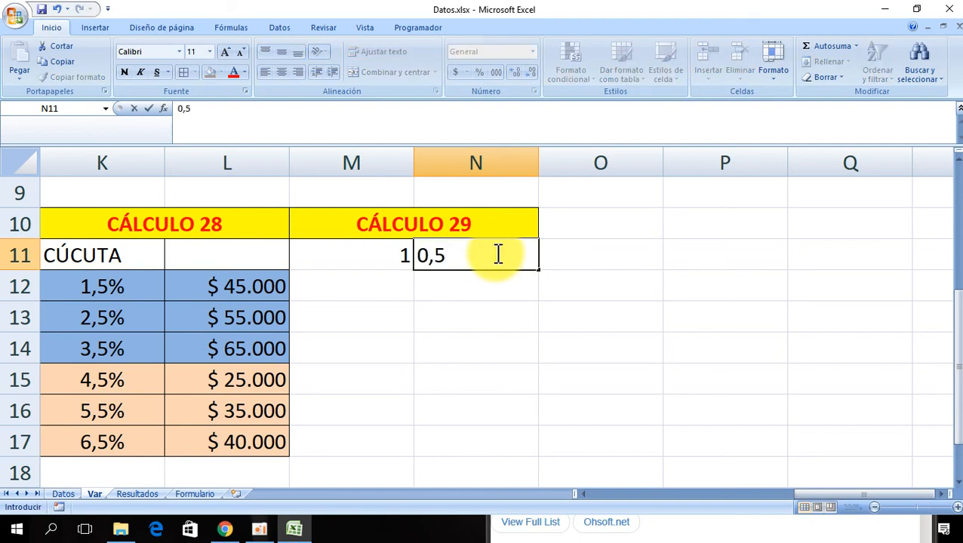
{"action": "type", "text": "%"}
{"action": "key", "text": "Return"}
{"action": "left_click", "coordinate": [496, 254]}
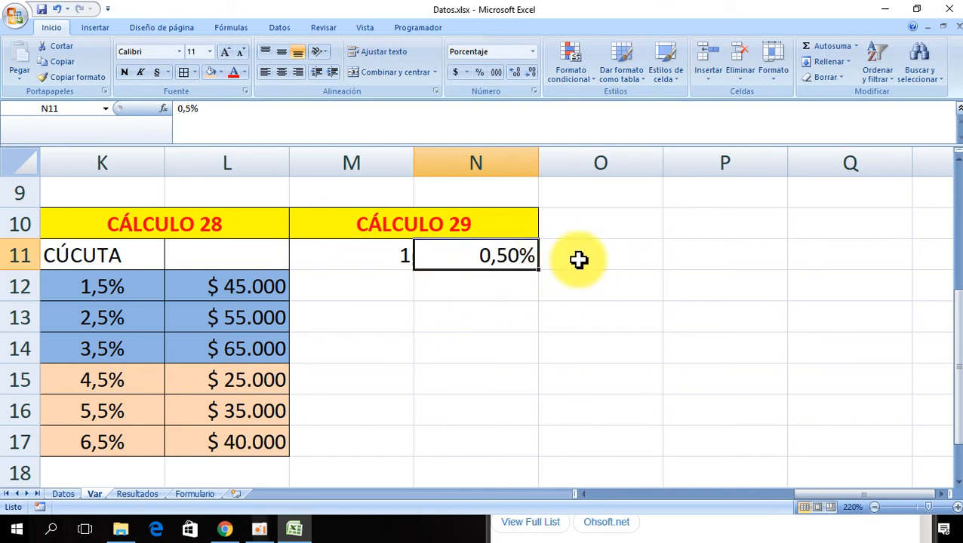
{"action": "left_click", "coordinate": [578, 259]}
{"action": "type", "text": "100"}
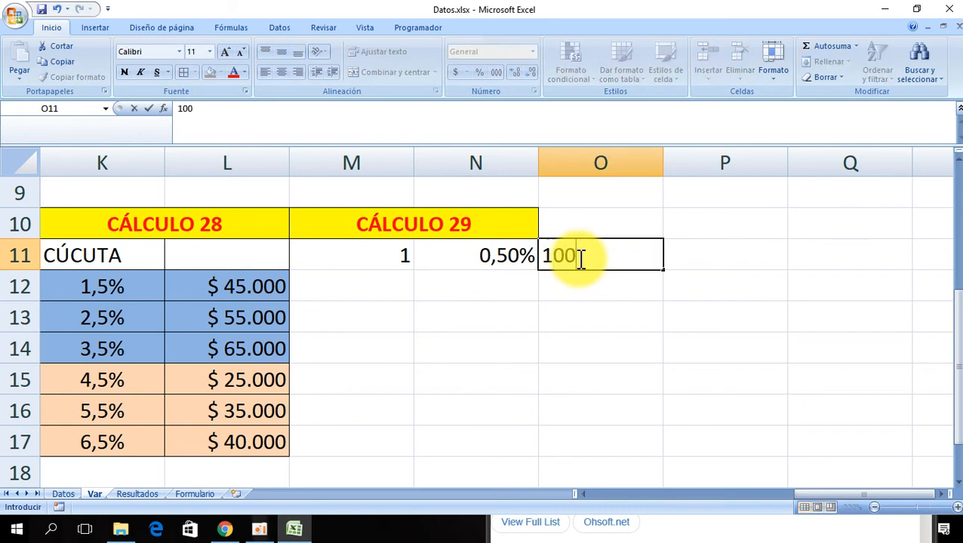
{"action": "type", "text": "00"}
{"action": "key", "text": "Return"}
{"action": "left_click", "coordinate": [578, 259]}
{"action": "key", "text": "Return"}
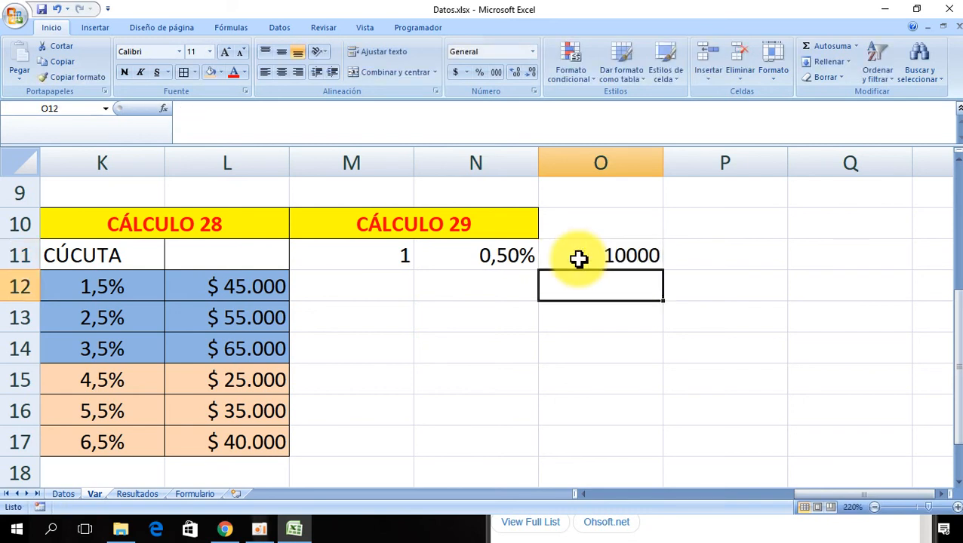
- Enter stratum 2 in the cell below stratum 1
{"action": "key", "text": "Left"}
{"action": "key", "text": "Left"}
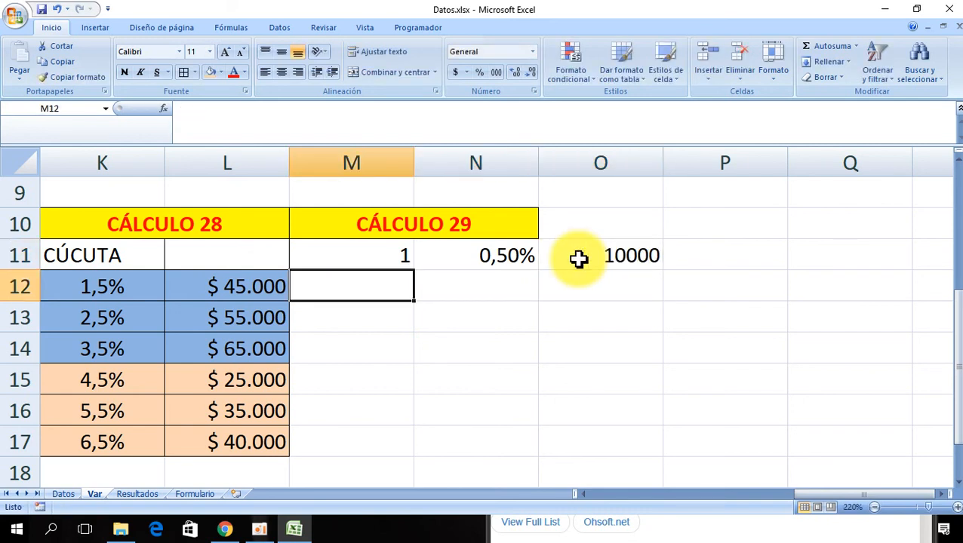
{"action": "type", "text": "2"}
{"action": "key", "text": "Tab"}
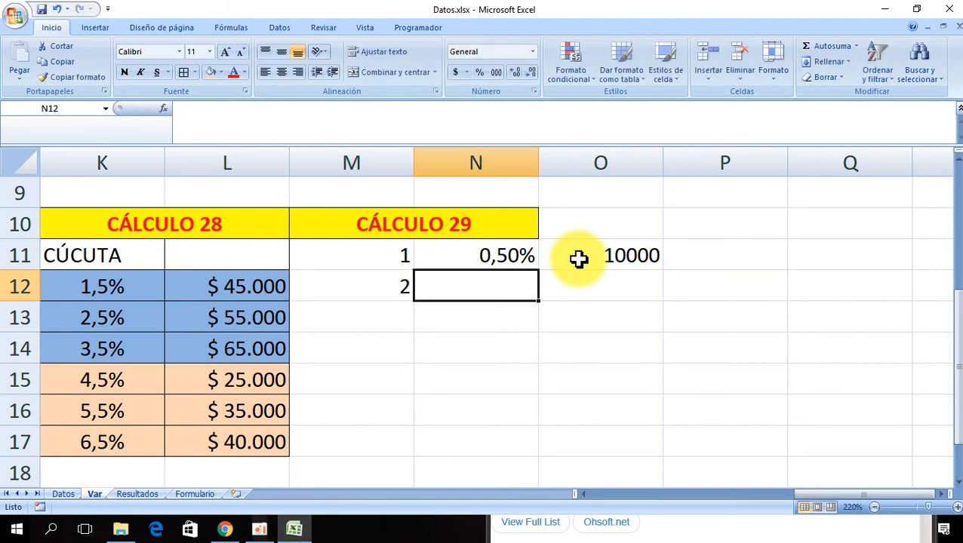
- Enter 0,75% and 15000 in the two cells beside stratum 2, removing a stray brace from the amount
{"action": "type", "text": "0,"}
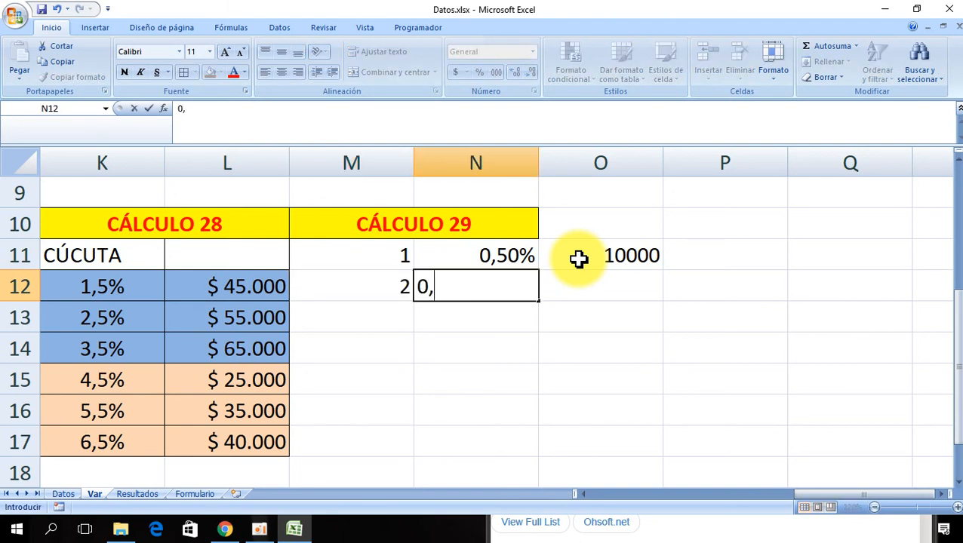
{"action": "type", "text": "75%"}
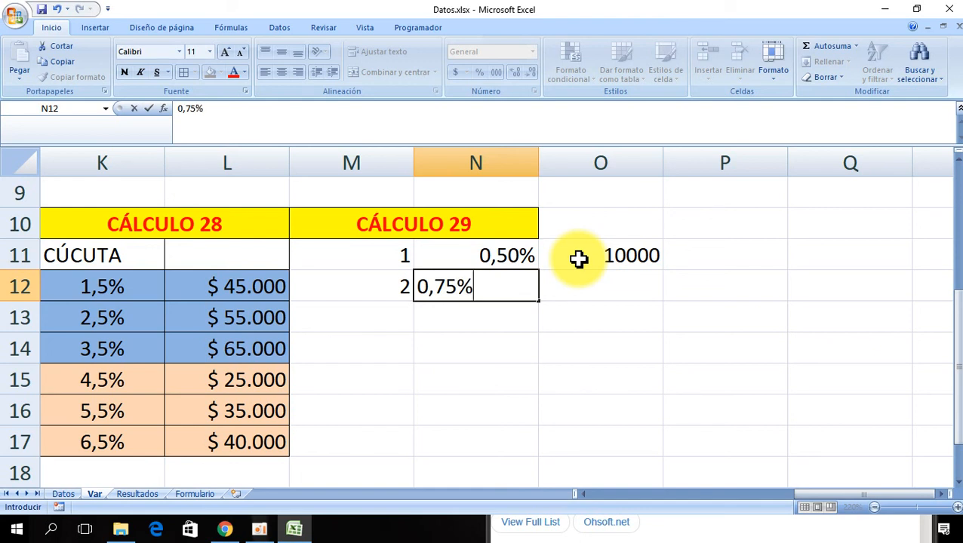
{"action": "key", "text": "Return"}
{"action": "key", "text": "Up"}
{"action": "key", "text": "Right"}
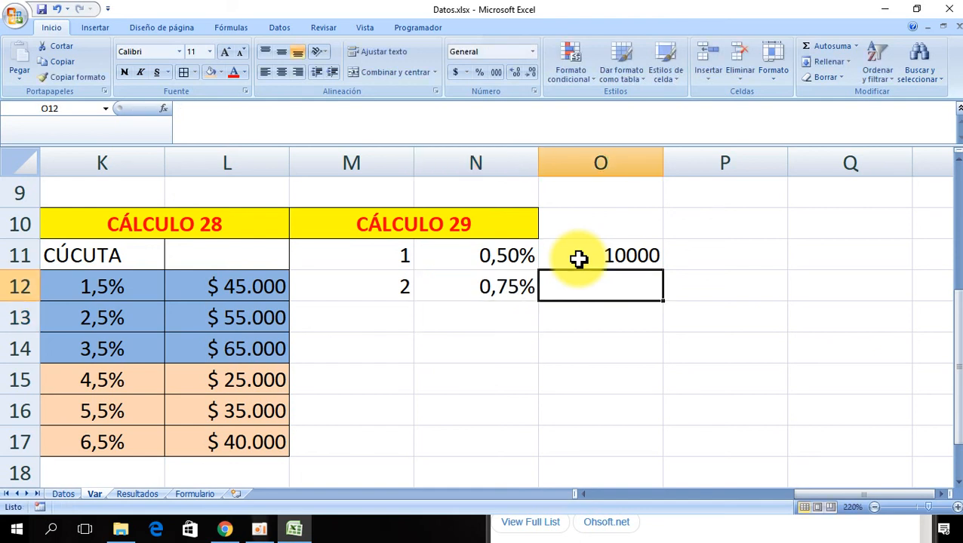
{"action": "type", "text": "15000}"}
{"action": "key", "text": "Return"}
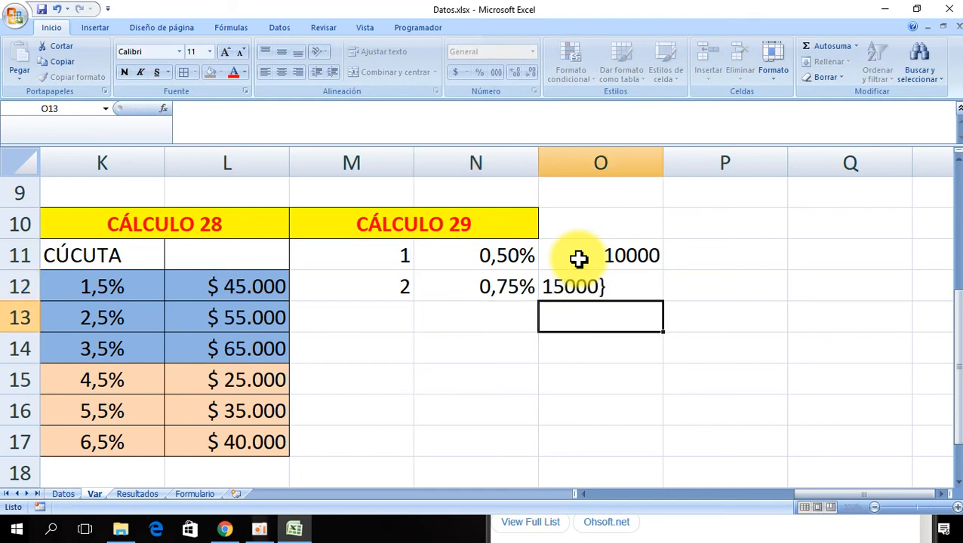
{"action": "key", "text": "Up"}
{"action": "key", "text": "F2"}
{"action": "key", "text": "BackSpace"}
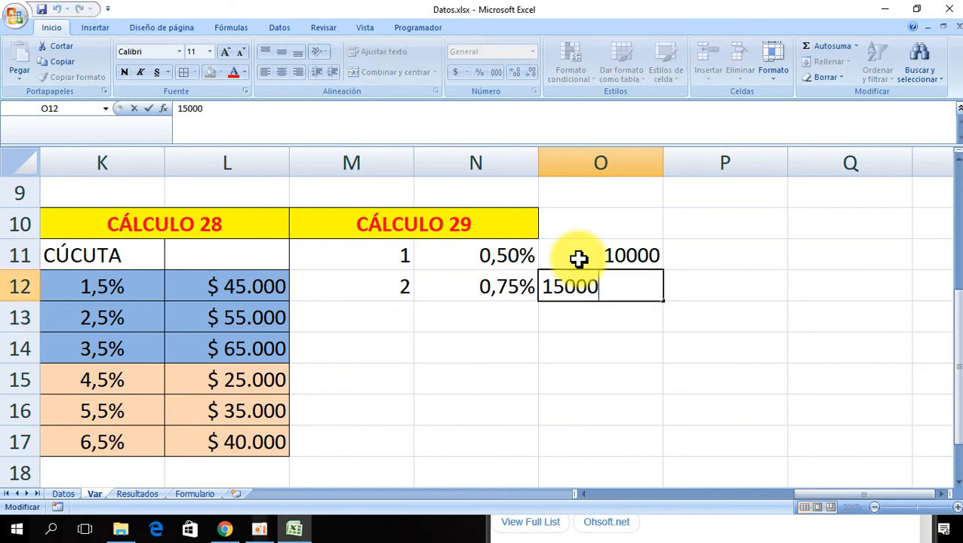
{"action": "key", "text": "Return"}
- Add stratum 3 below with a rate of 1% and an amount of 20000
{"action": "key", "text": "Left"}
{"action": "key", "text": "Left"}
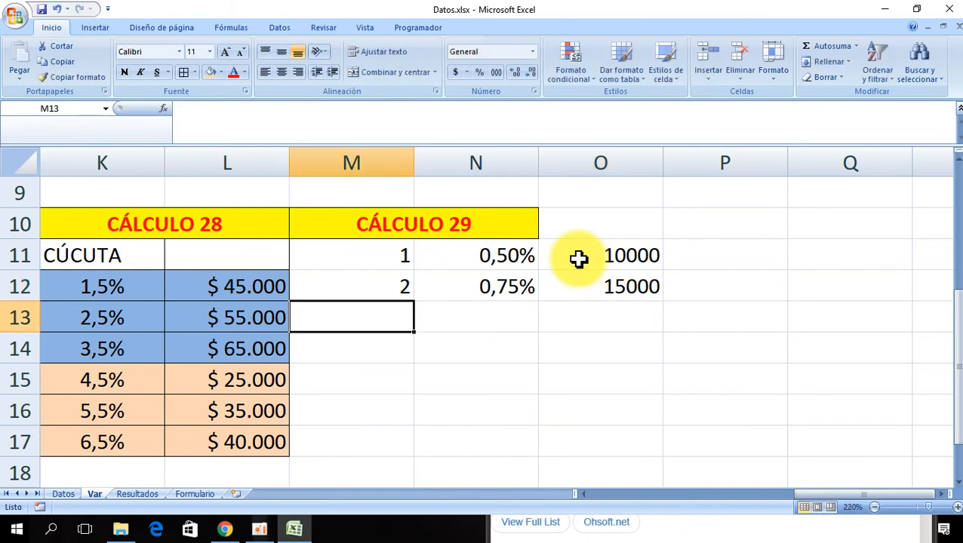
{"action": "type", "text": "3"}
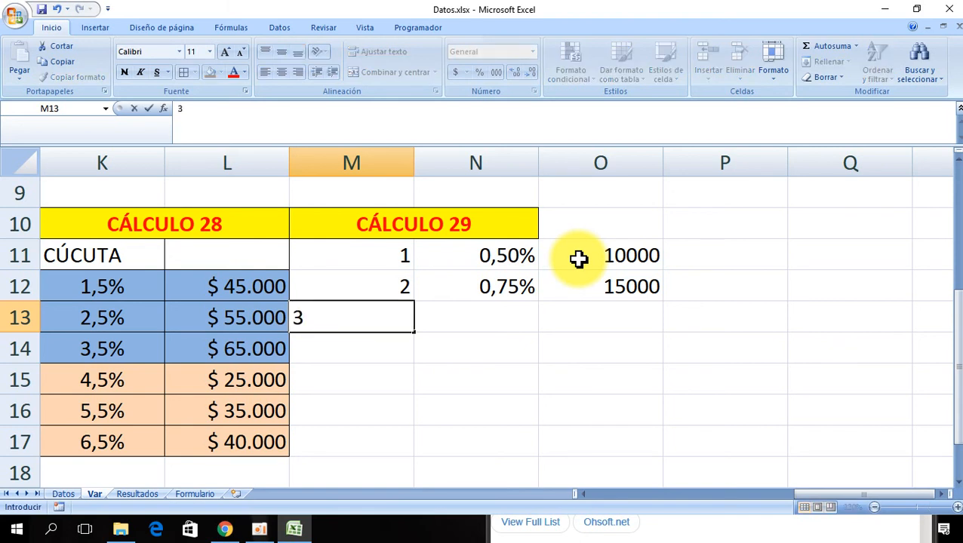
{"action": "key", "text": "Tab"}
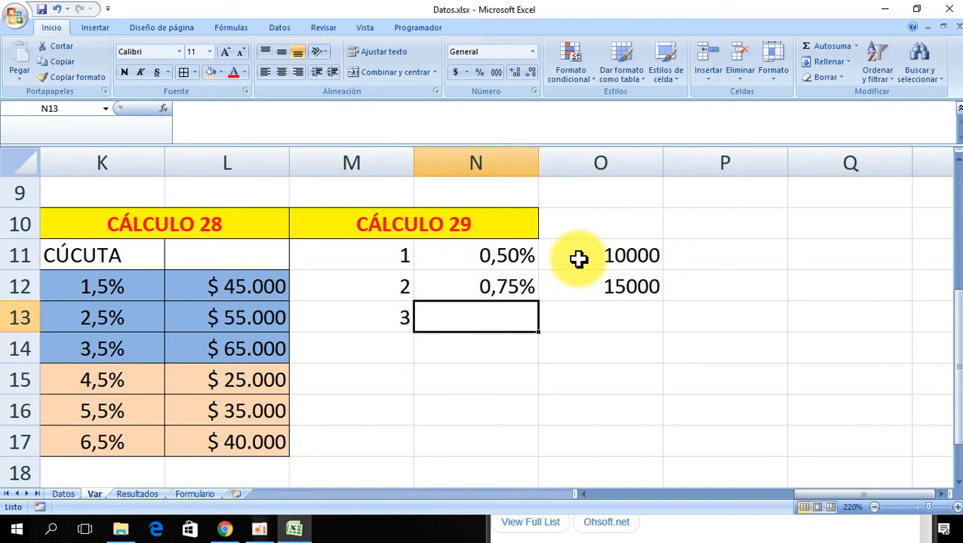
{"action": "type", "text": "1%"}
{"action": "key", "text": "Return"}
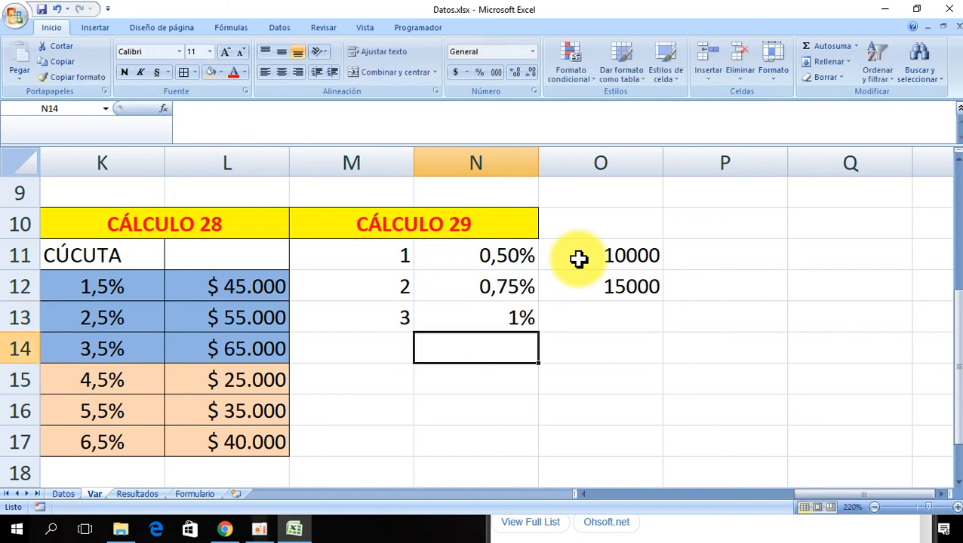
{"action": "key", "text": "Up"}
{"action": "key", "text": "Right"}
{"action": "type", "text": "2"}
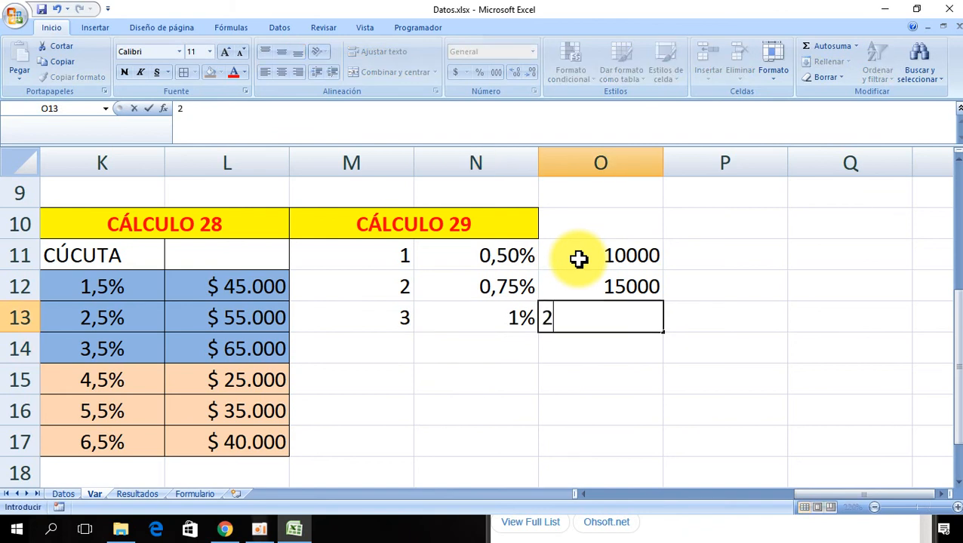
{"action": "type", "text": "0000"}
{"action": "key", "text": "Return"}
{"action": "key", "text": "Return"}
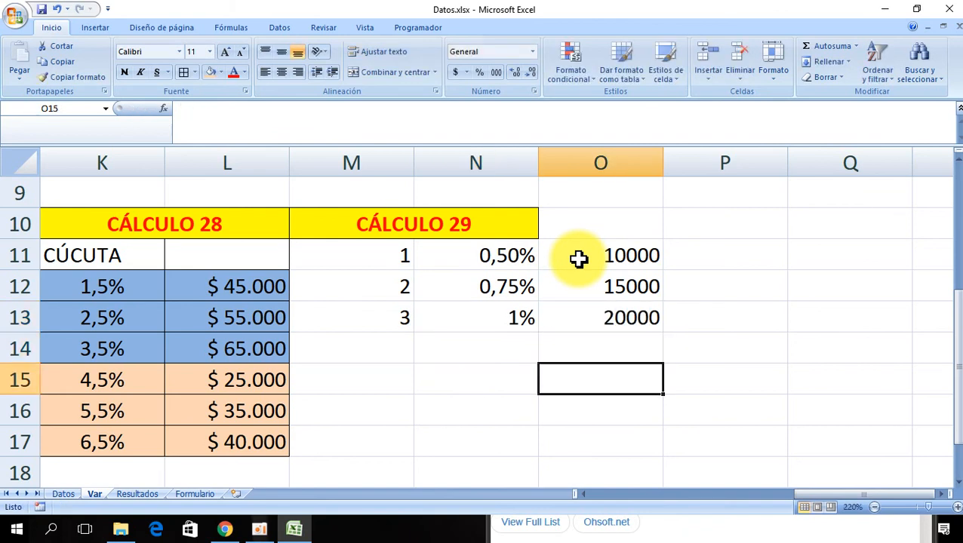
- Add stratum 4 with a rate of 1,25% and an amount of 25000
{"action": "key", "text": "Left"}
{"action": "key", "text": "Up"}
{"action": "key", "text": "Left"}
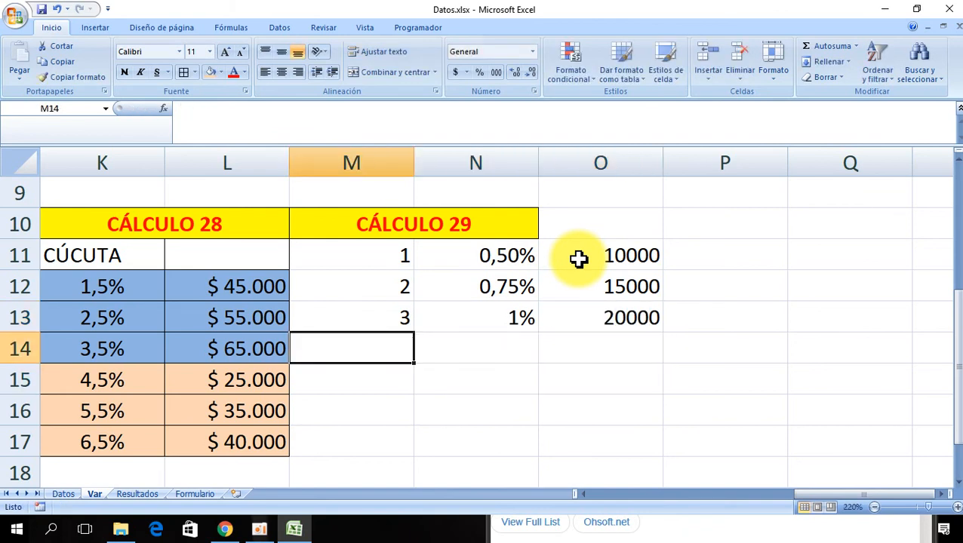
{"action": "type", "text": "4"}
{"action": "key", "text": "Right"}
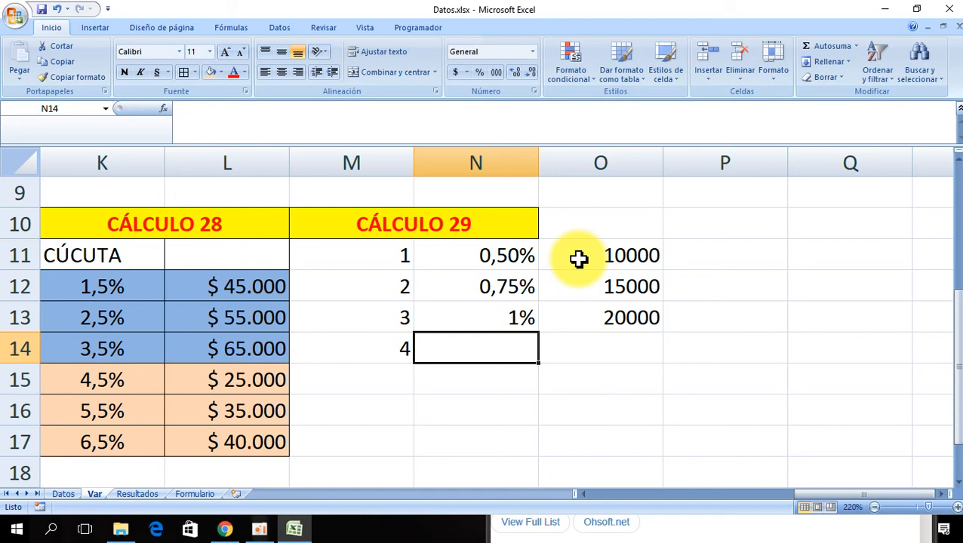
{"action": "type", "text": "1,"}
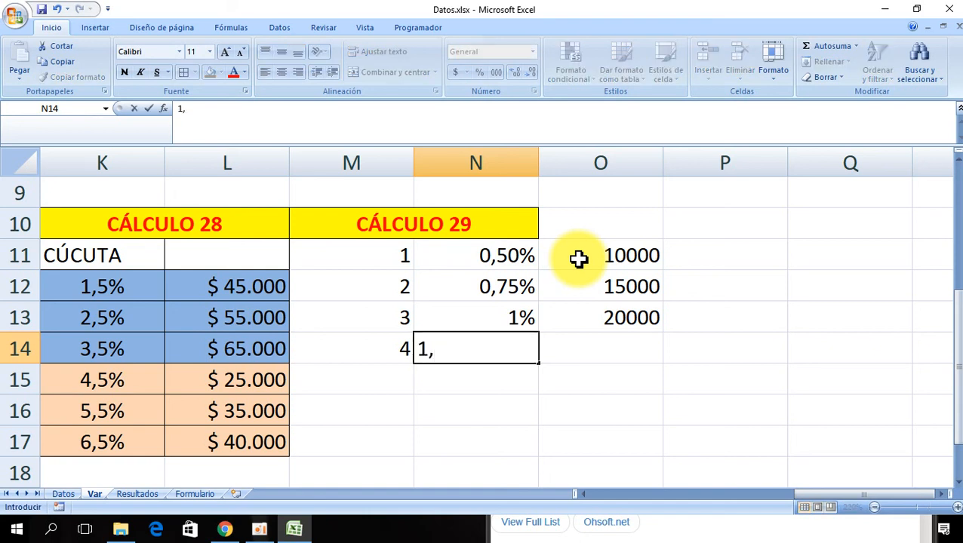
{"action": "type", "text": "25%"}
{"action": "key", "text": "Return"}
{"action": "key", "text": "Up"}
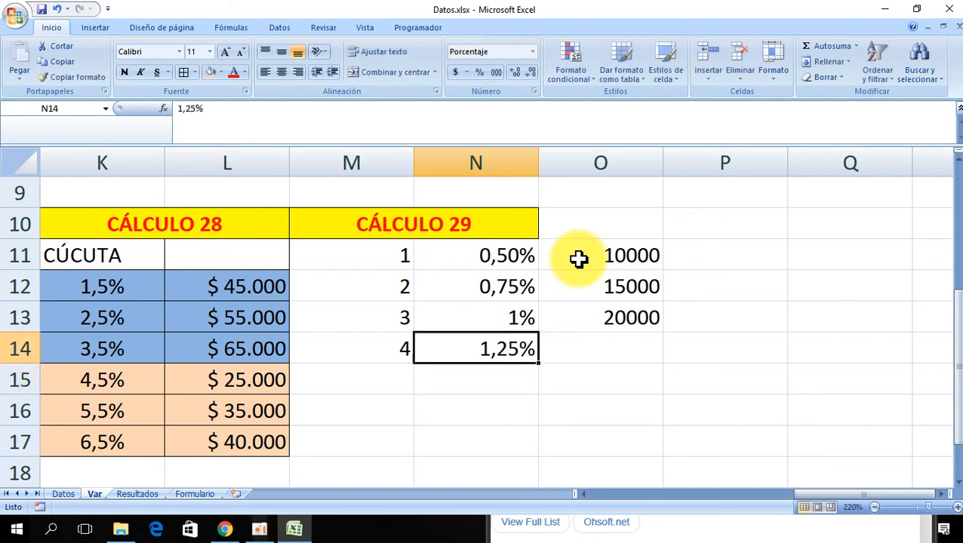
{"action": "key", "text": "Right"}
{"action": "type", "text": "25000"}
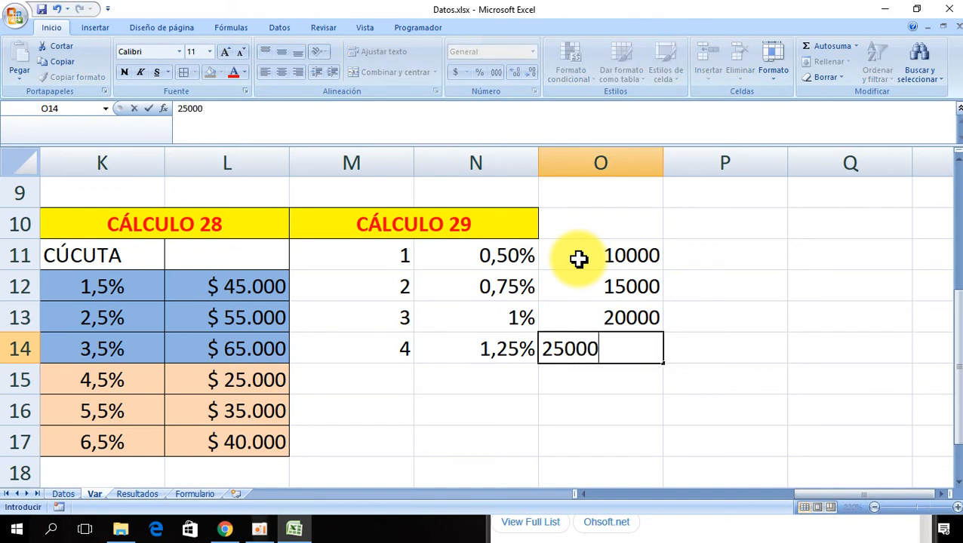
{"action": "key", "text": "Return"}
- Add stratum 5 with a rate of 1,5% and an amount of 30000
{"action": "key", "text": "Left"}
{"action": "key", "text": "Left"}
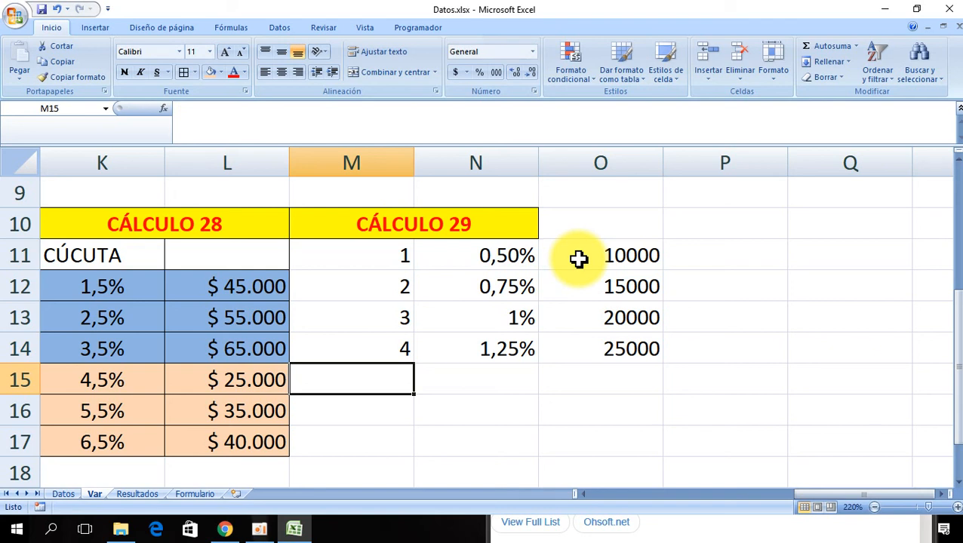
{"action": "type", "text": "5"}
{"action": "key", "text": "Tab"}
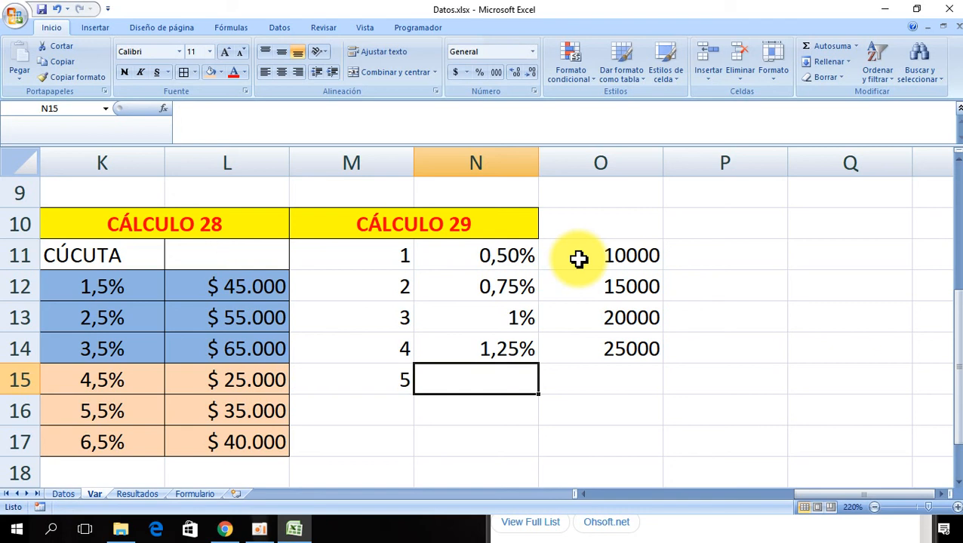
{"action": "type", "text": "1,5"}
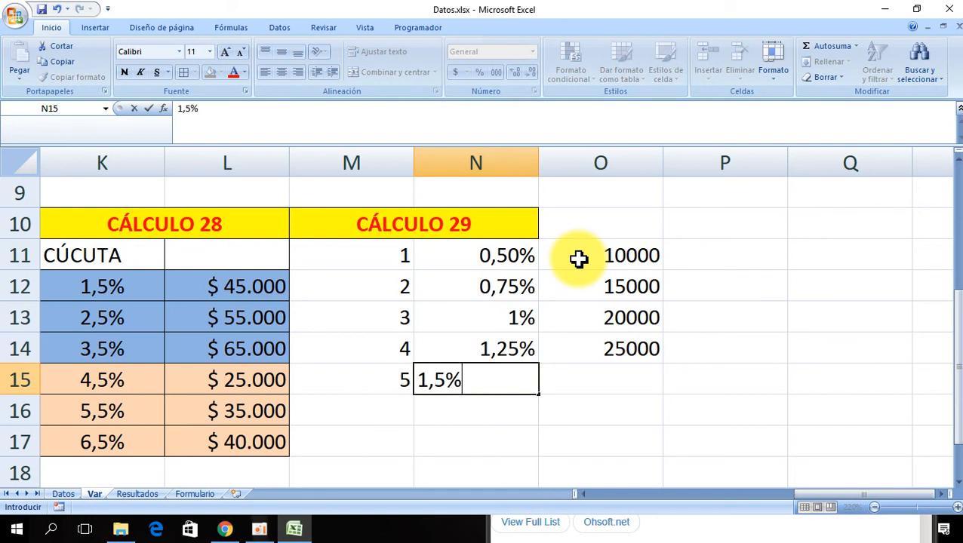
{"action": "key", "text": "Return"}
{"action": "key", "text": "Up"}
{"action": "key", "text": "Right"}
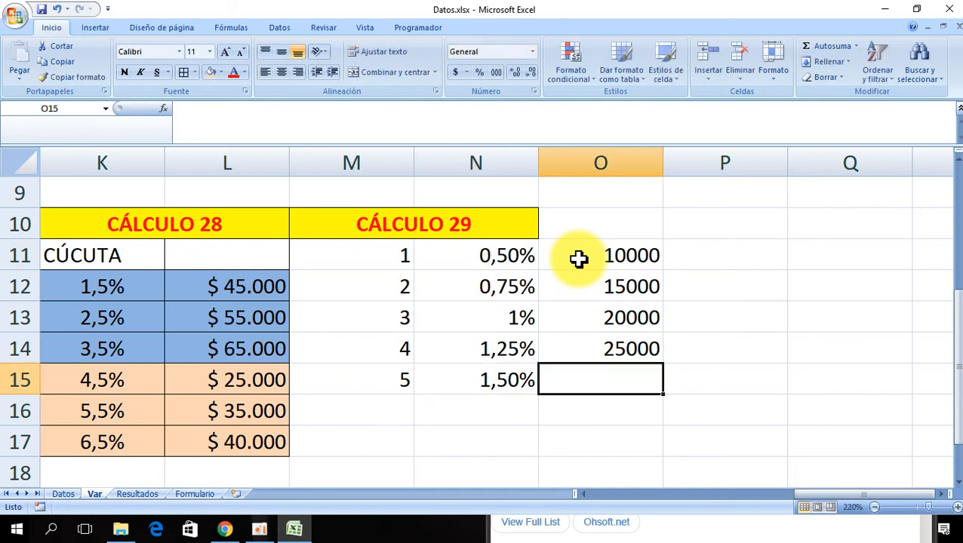
{"action": "type", "text": "30000"}
{"action": "key", "text": "Return"}
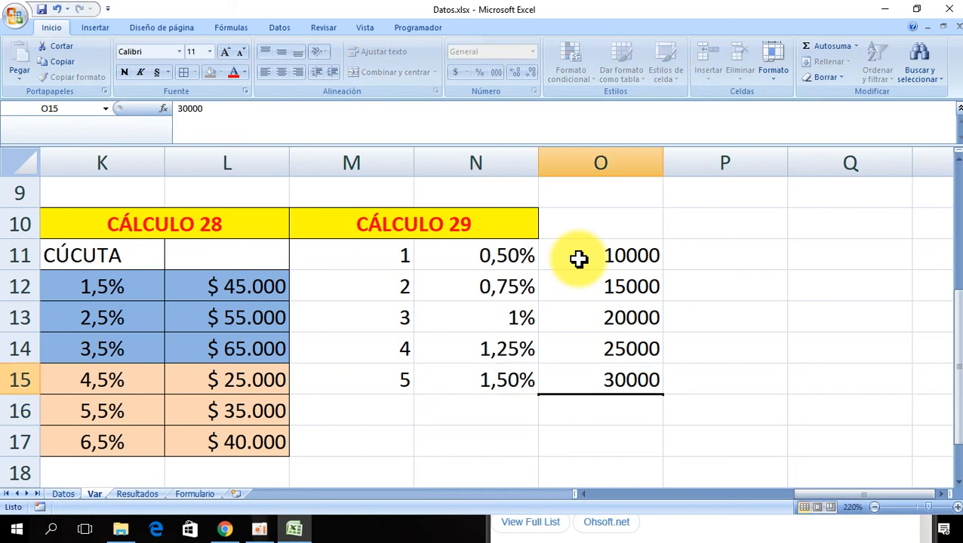
- Enter 1,75% and 35000 in the rate and amount cells of the next row
{"action": "key", "text": "Up"}
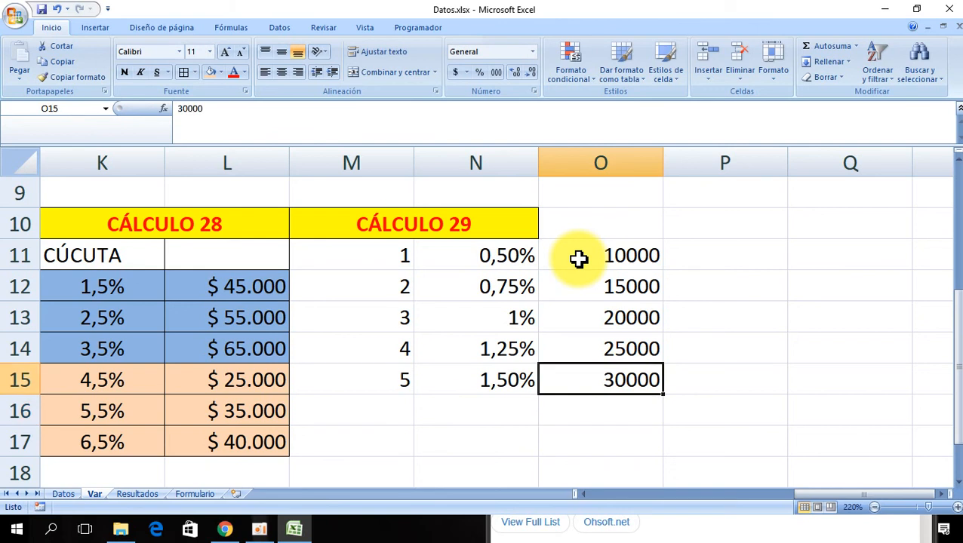
{"action": "key", "text": "Down"}
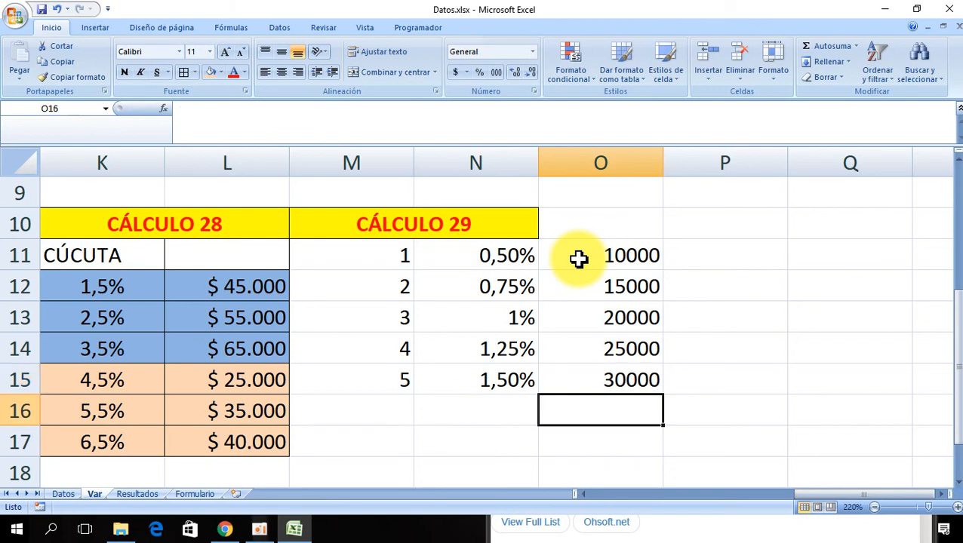
{"action": "key", "text": "Left"}
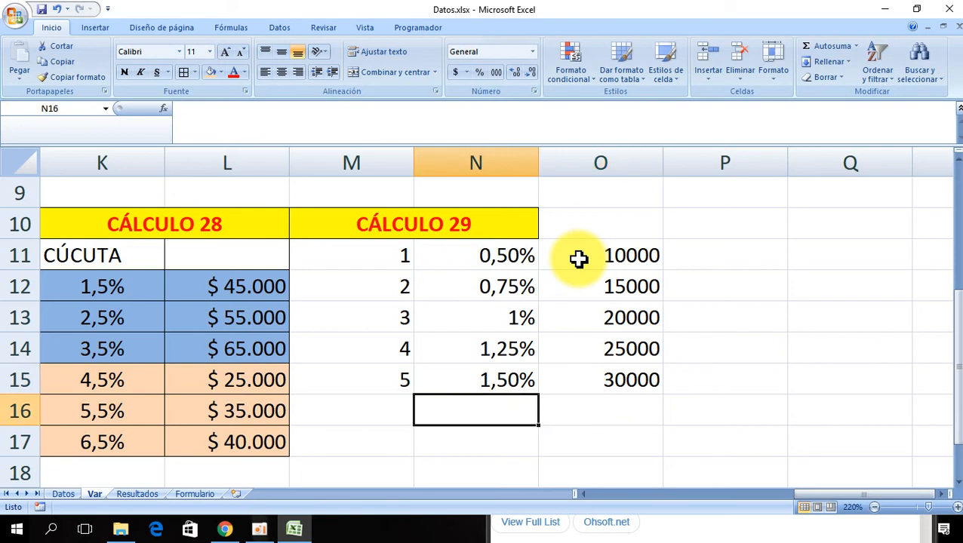
{"action": "type", "text": "1,75%"}
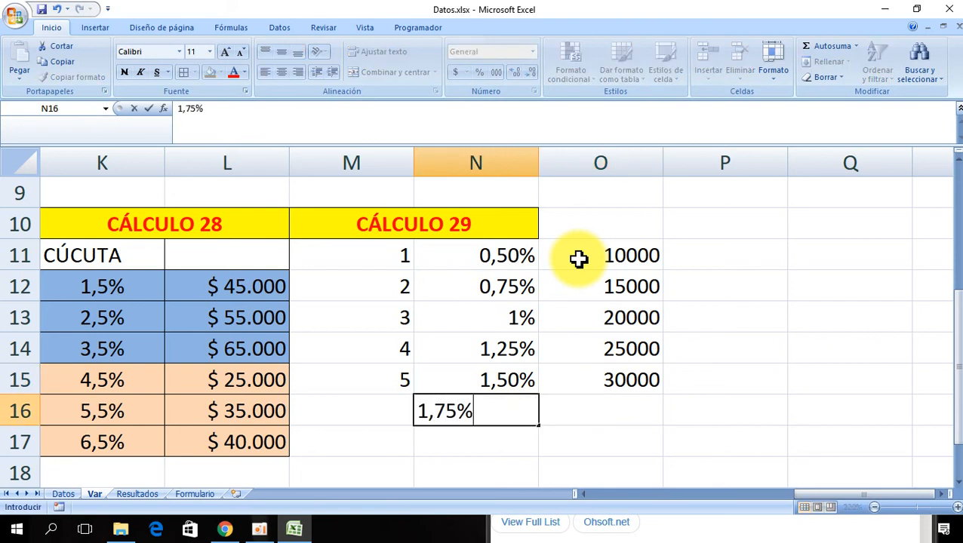
{"action": "key", "text": "Return"}
{"action": "key", "text": "Up"}
{"action": "key", "text": "Right"}
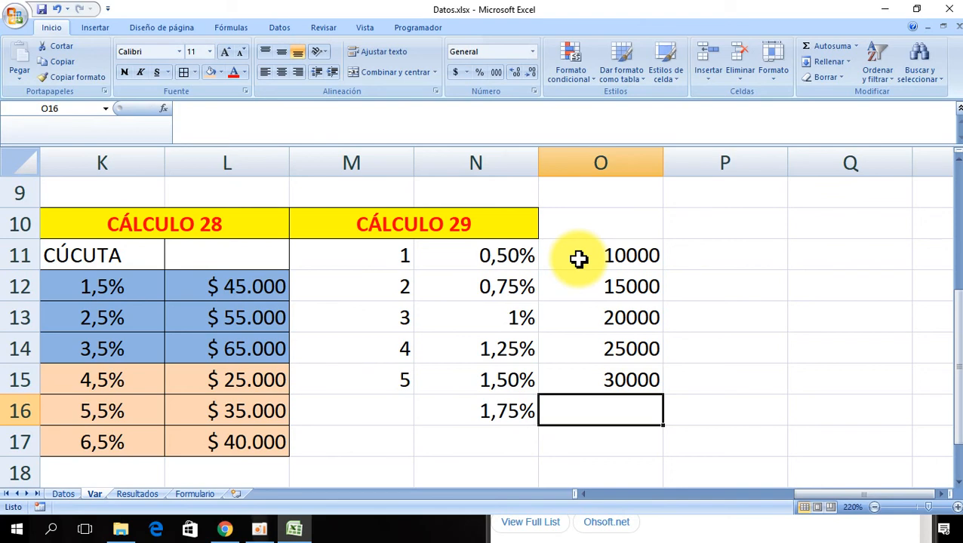
{"action": "type", "text": "35000"}
{"action": "key", "text": "Return"}
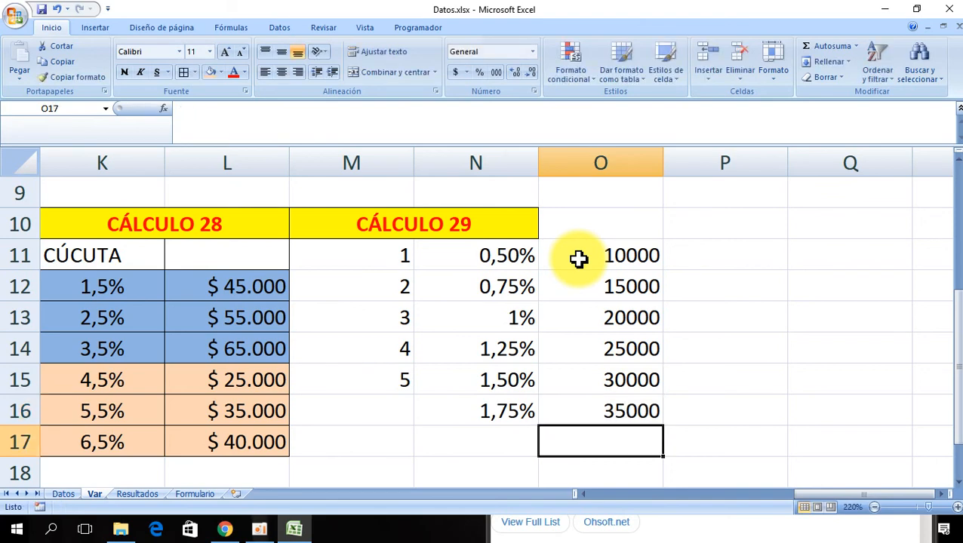
- Copy the currency format of cell J12 onto the amounts column of the CÁLCULO 29 table
{"action": "key", "text": "Left"}
{"action": "key", "text": "Left"}
{"action": "key", "text": "Left"}
{"action": "key", "text": "Left"}
{"action": "key", "text": "Left"}
{"action": "key", "text": "Left"}
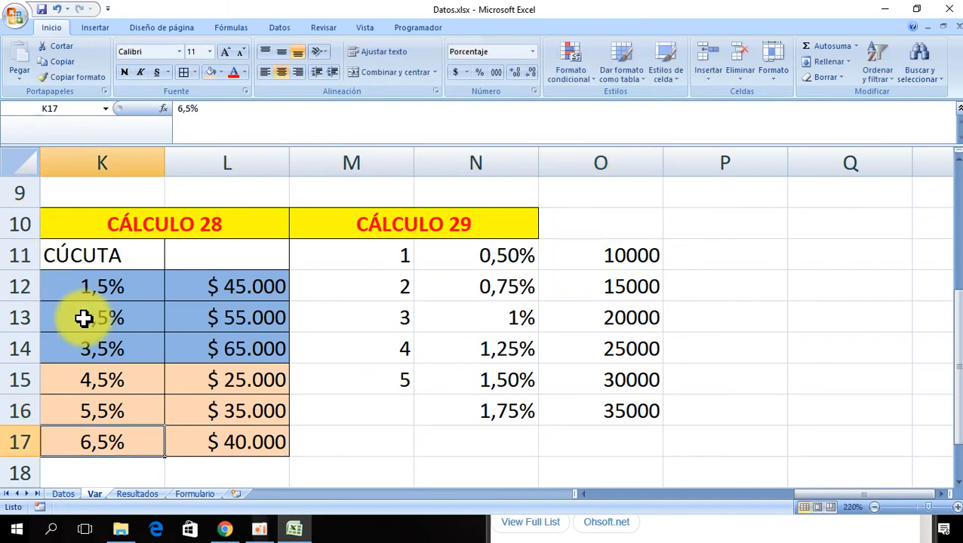
{"action": "left_click", "coordinate": [231, 286]}
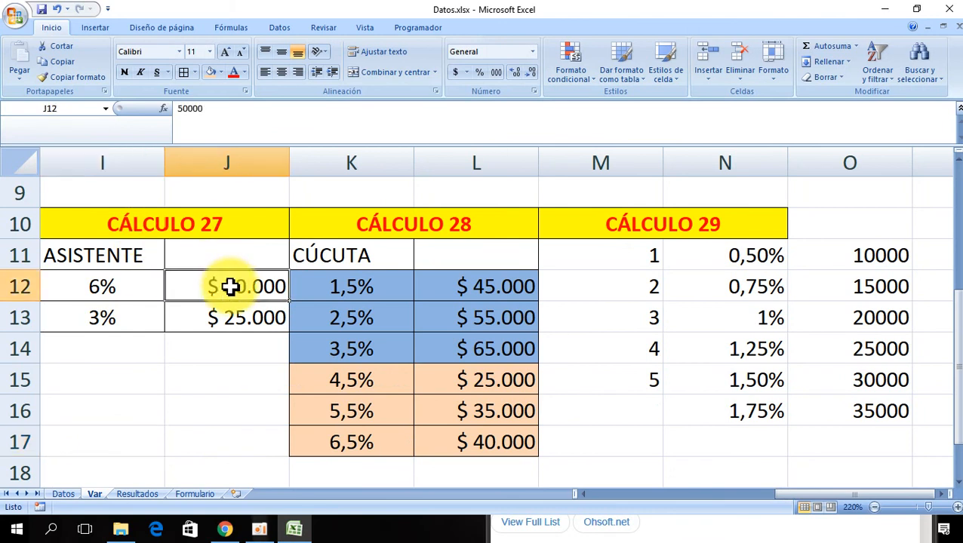
{"action": "left_click", "coordinate": [72, 77]}
{"action": "left_click_drag", "start_coordinate": [872, 254], "coordinate": [909, 412]}
- Center-align all values in the CÁLCULO 29 table
{"action": "mouse_move", "coordinate": [621, 256]}
{"action": "left_mouse_down"}
{"action": "mouse_move", "coordinate": [846, 378]}
{"action": "mouse_move", "coordinate": [851, 413]}
{"action": "left_mouse_up"}
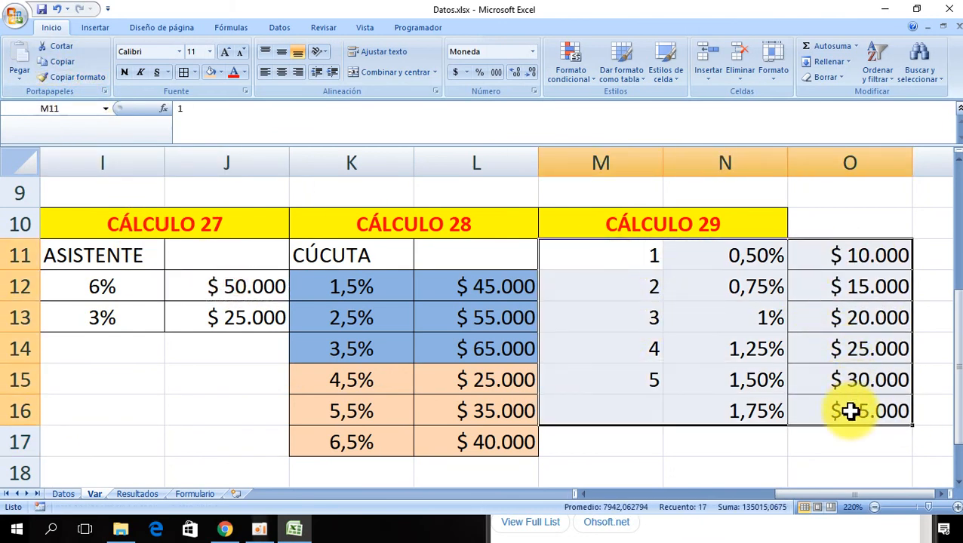
{"action": "left_click", "coordinate": [280, 71]}
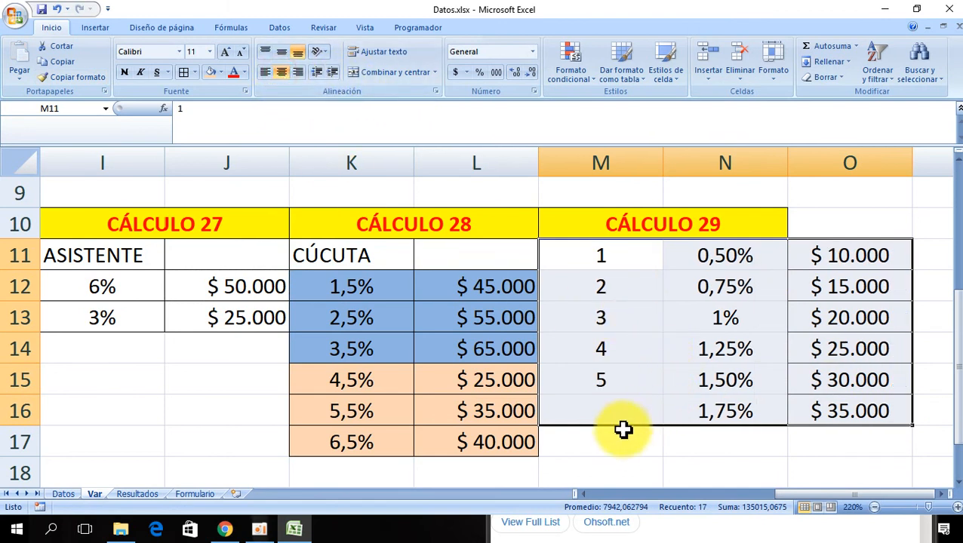
{"action": "left_click", "coordinate": [624, 463]}
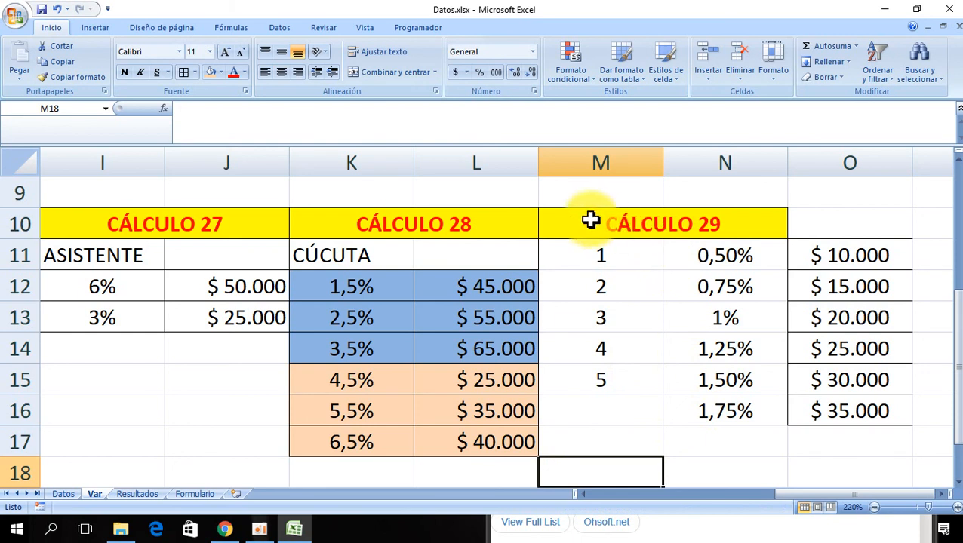
- Merge and center the CÁLCULO 29 header across all three table columns
{"action": "left_click_drag", "start_coordinate": [591, 220], "coordinate": [807, 230]}
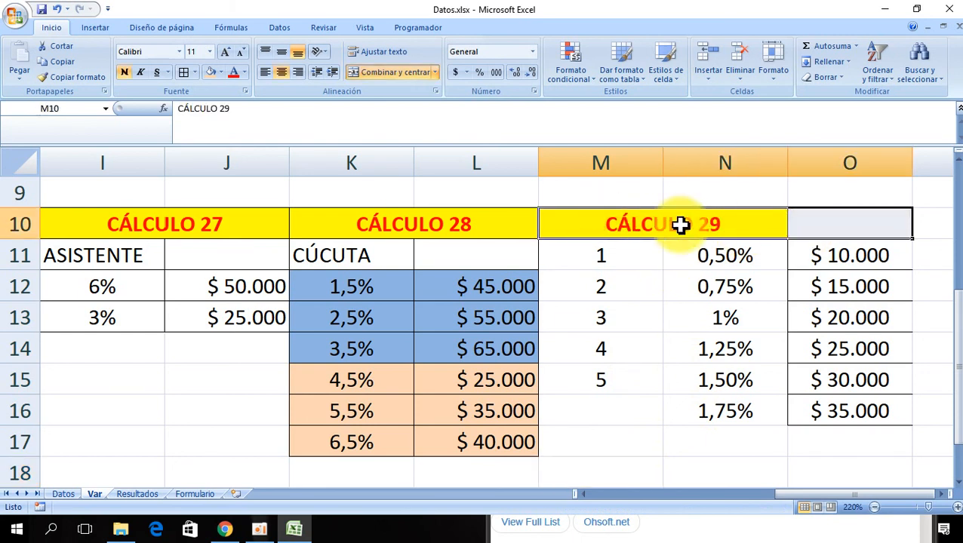
{"action": "left_click", "coordinate": [393, 74]}
{"action": "left_click", "coordinate": [393, 75]}
- Apply all borders to the CÁLCULO 29 table body, M11 to O16
{"action": "left_click", "coordinate": [623, 378]}
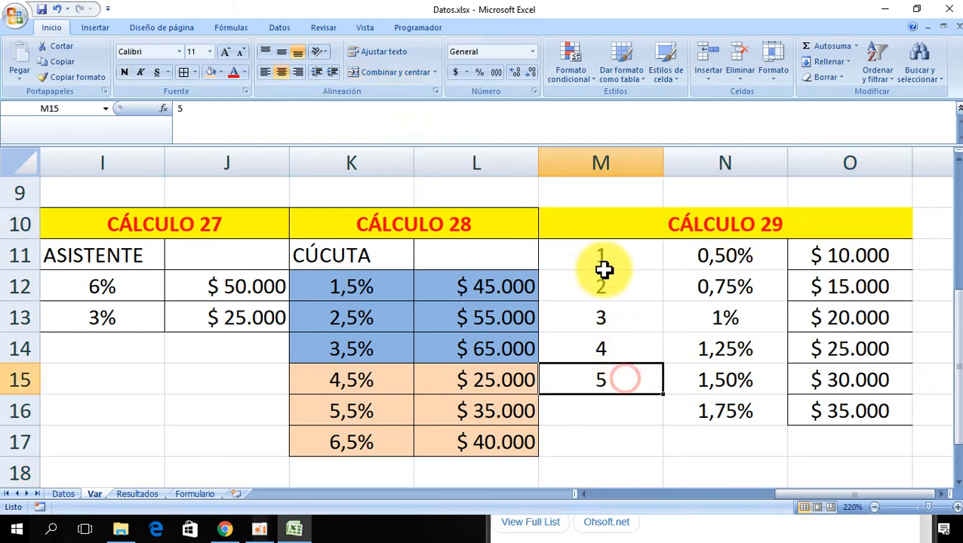
{"action": "left_click_drag", "start_coordinate": [592, 253], "coordinate": [803, 409]}
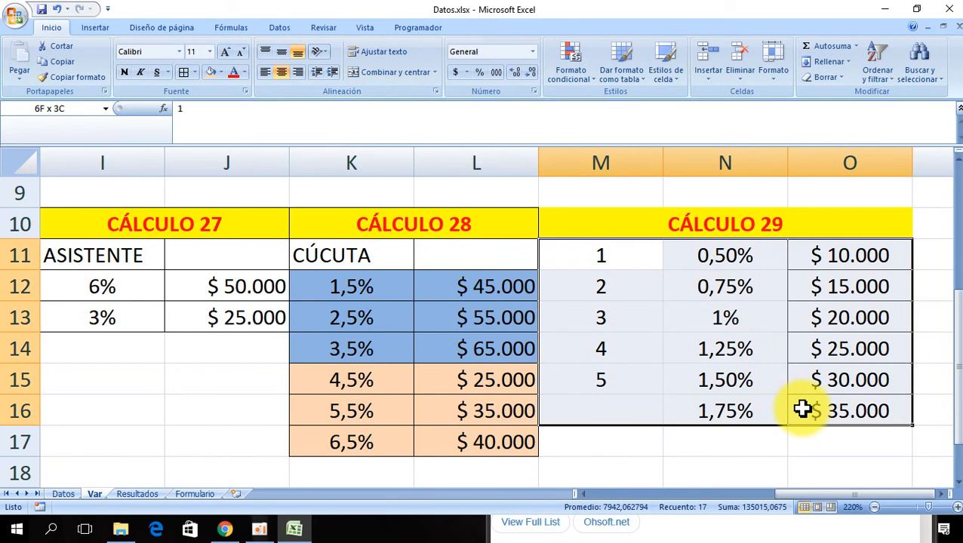
{"action": "left_click", "coordinate": [185, 73]}
{"action": "left_click", "coordinate": [816, 407]}
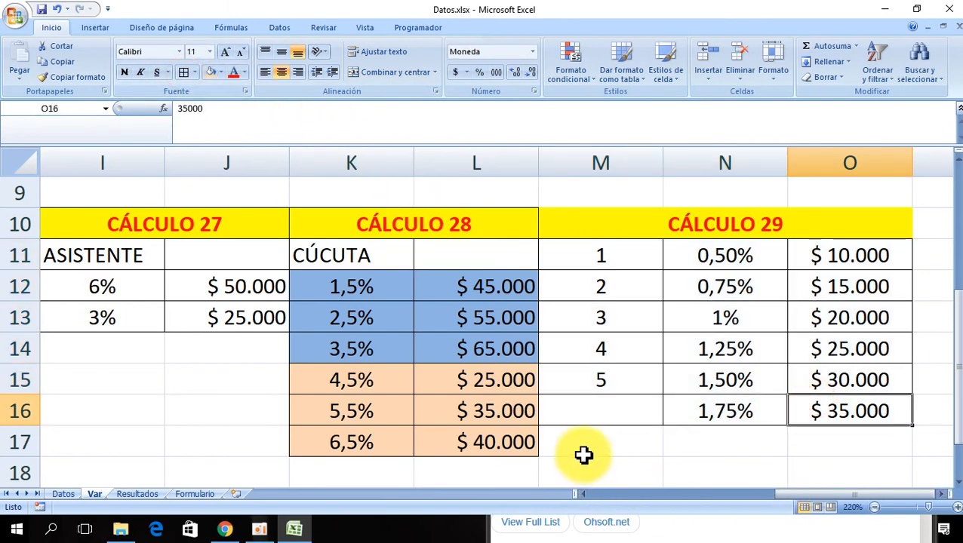
- Apply all borders to the merged CÁLCULO 29 header
{"action": "left_click", "coordinate": [593, 218]}
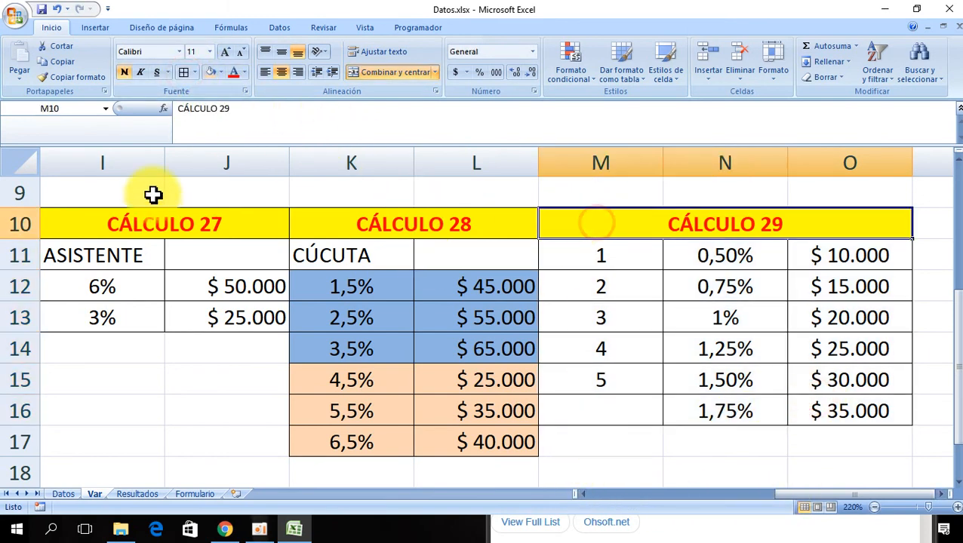
{"action": "left_click", "coordinate": [186, 74]}
{"action": "left_click", "coordinate": [686, 379]}
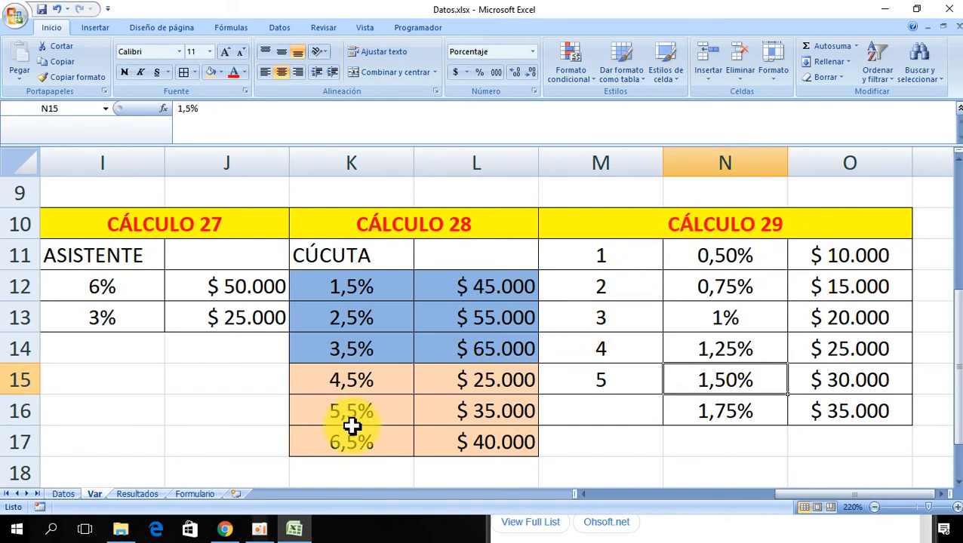
- Go to cell AM2 under the CÁLCULO 29 heading on the Datos sheet
{"action": "left_click", "coordinate": [66, 495]}
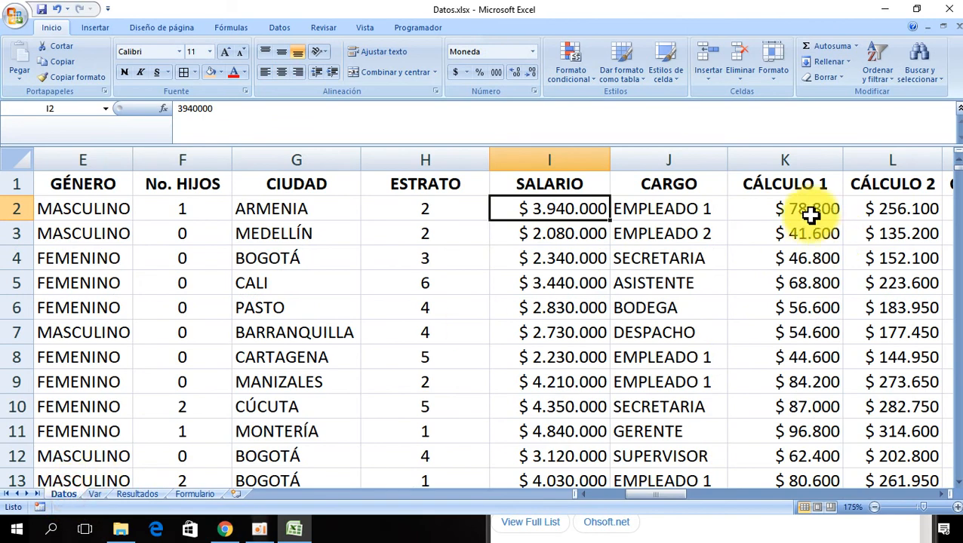
{"action": "key", "text": "ctrl+Right"}
{"action": "key", "text": "Right"}
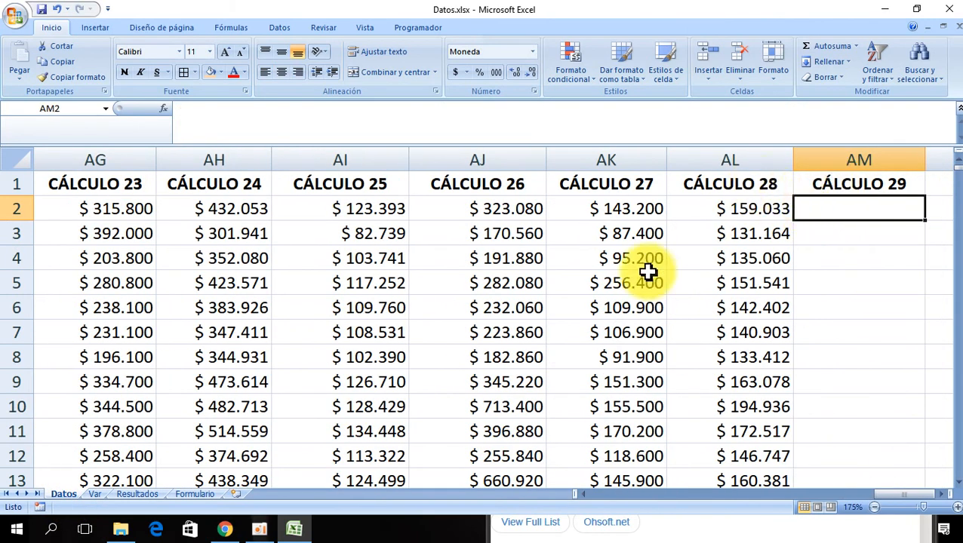
{"action": "left_click", "coordinate": [260, 531]}
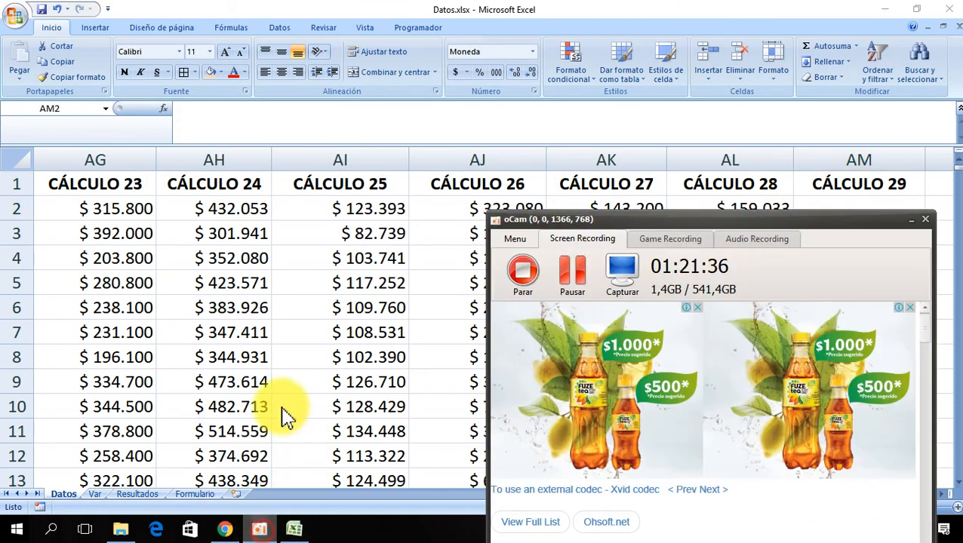
{"action": "left_click", "coordinate": [567, 276]}
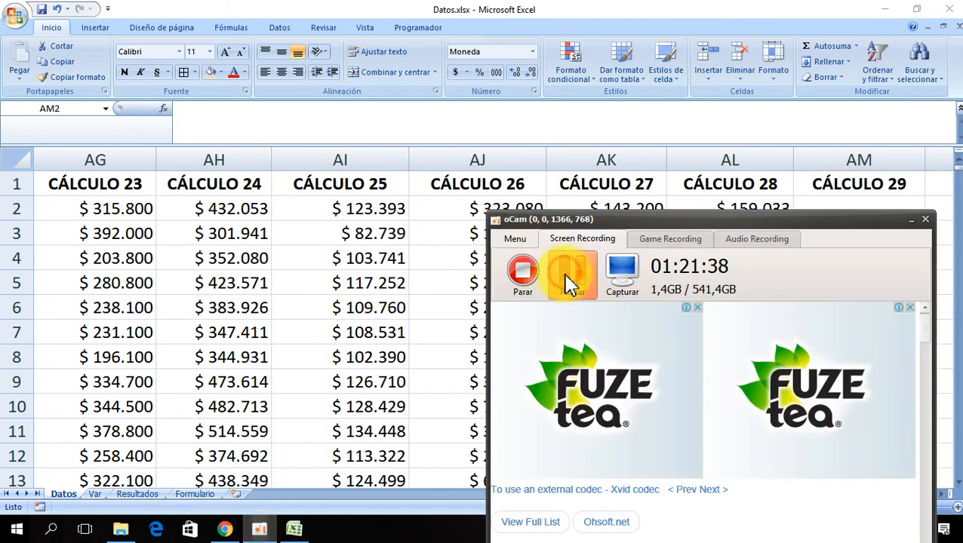
{"action": "left_click", "coordinate": [389, 283]}
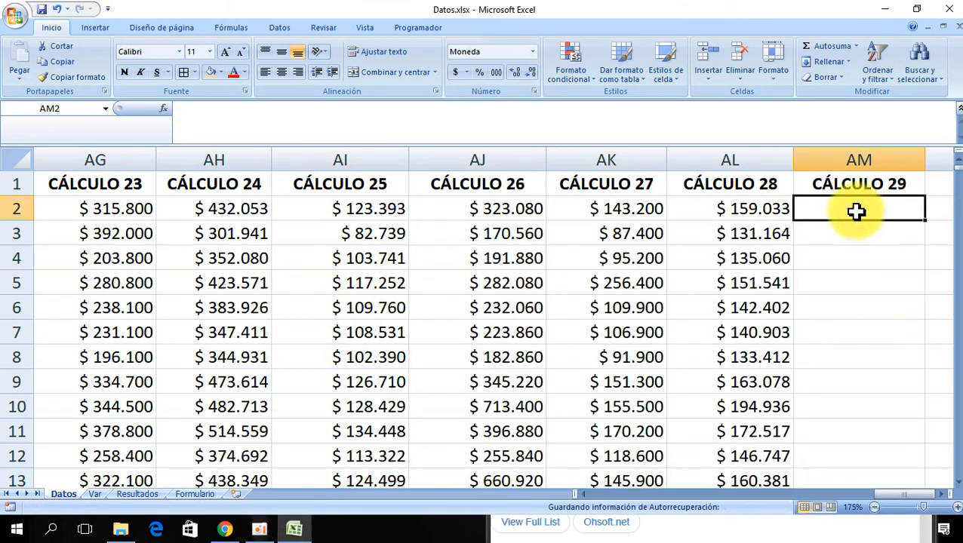
- Copy the format of cell AL2 onto cell AM2
{"action": "left_click", "coordinate": [742, 210]}
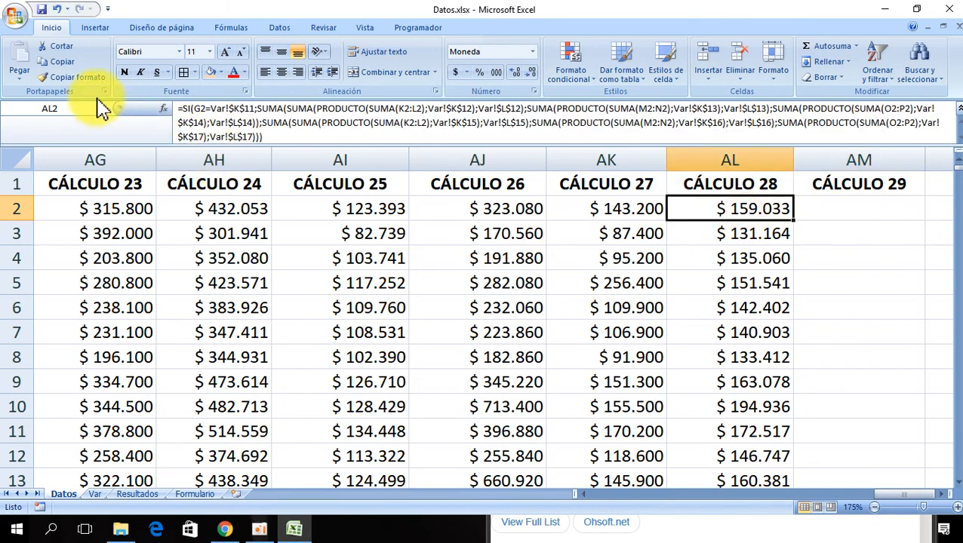
{"action": "left_click", "coordinate": [83, 78]}
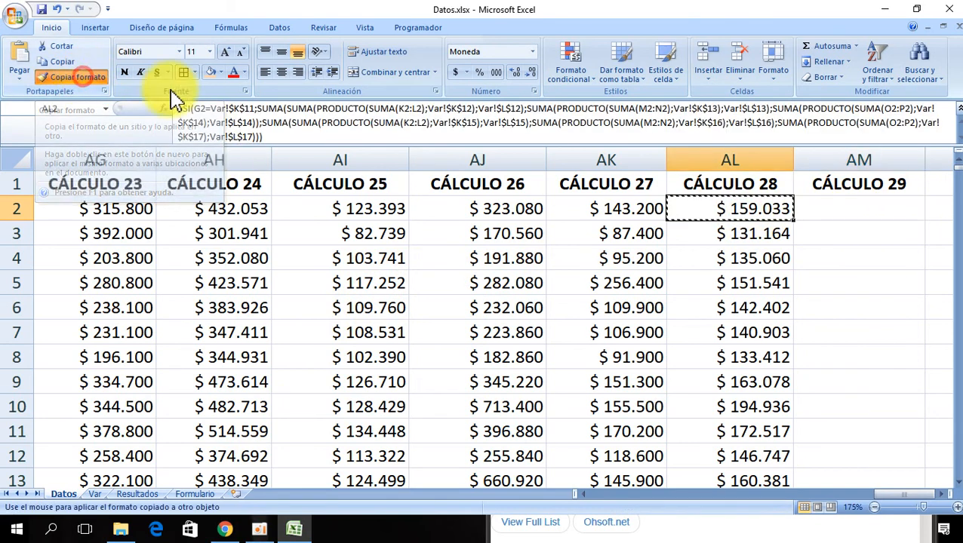
{"action": "left_click", "coordinate": [844, 200]}
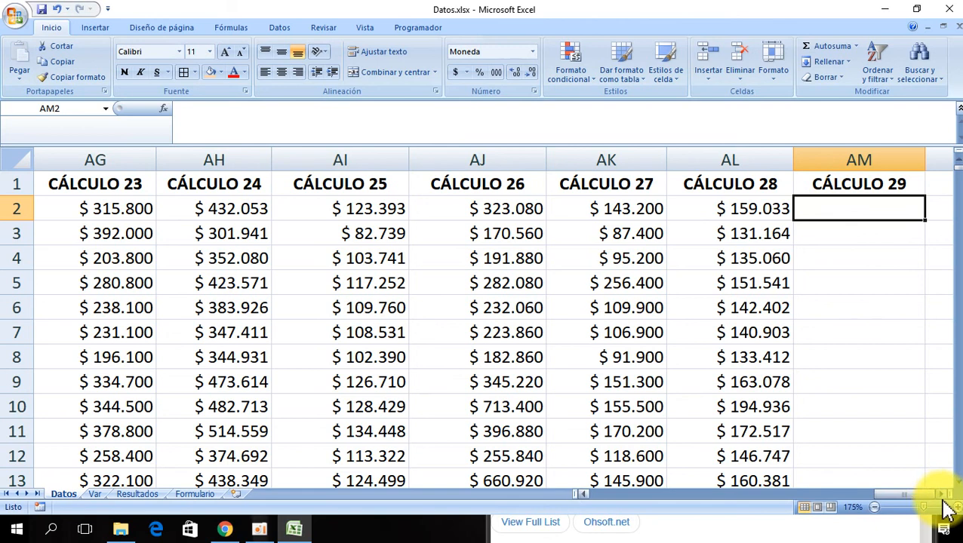
- Insert the SI function into cell AM2
{"action": "scroll", "coordinate": [945, 503], "scroll_direction": "right", "scroll_amount": 3}
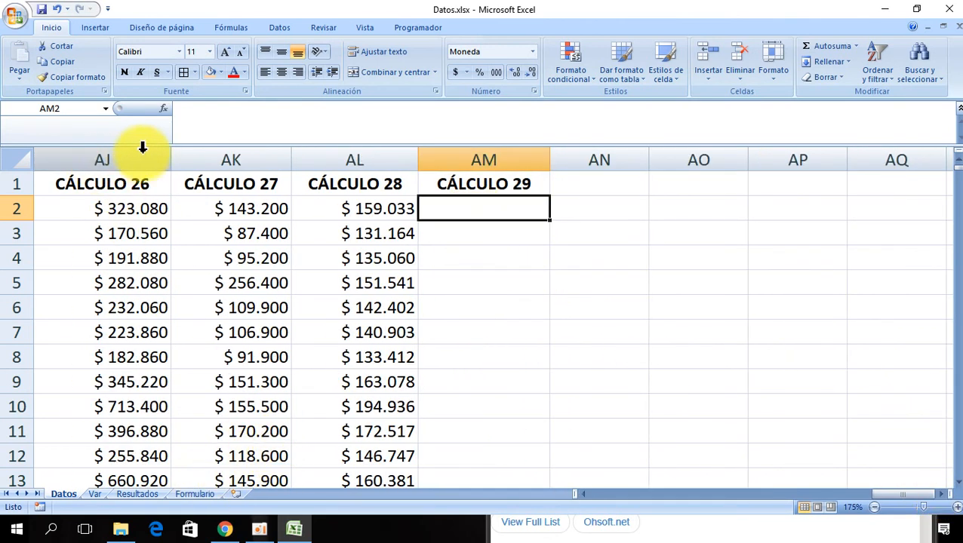
{"action": "left_click", "coordinate": [163, 109]}
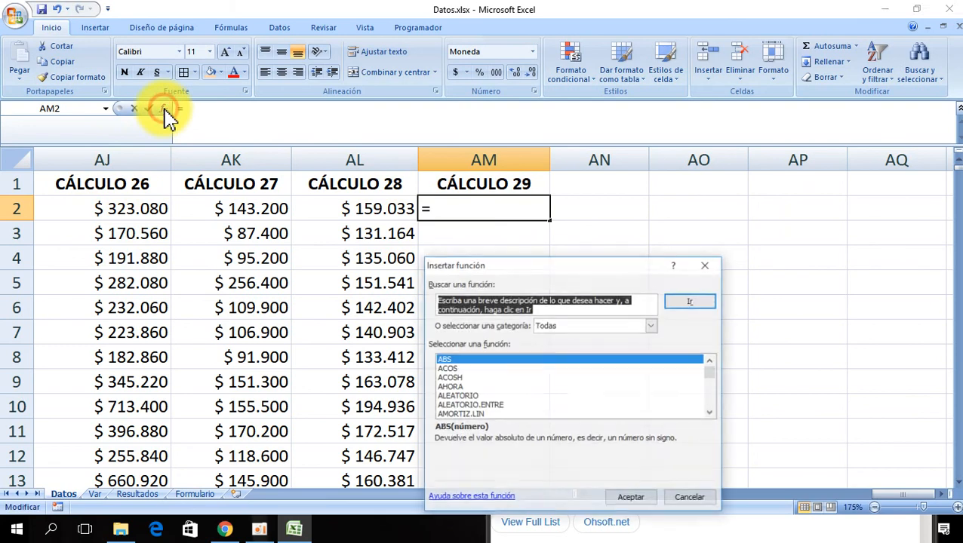
{"action": "left_click", "coordinate": [457, 360]}
{"action": "type", "text": "si"}
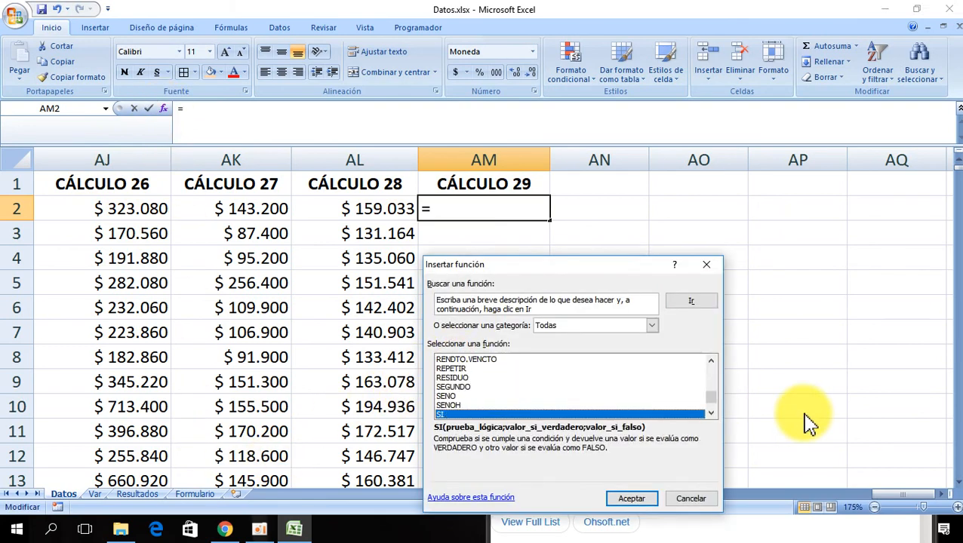
{"action": "left_click", "coordinate": [625, 500]}
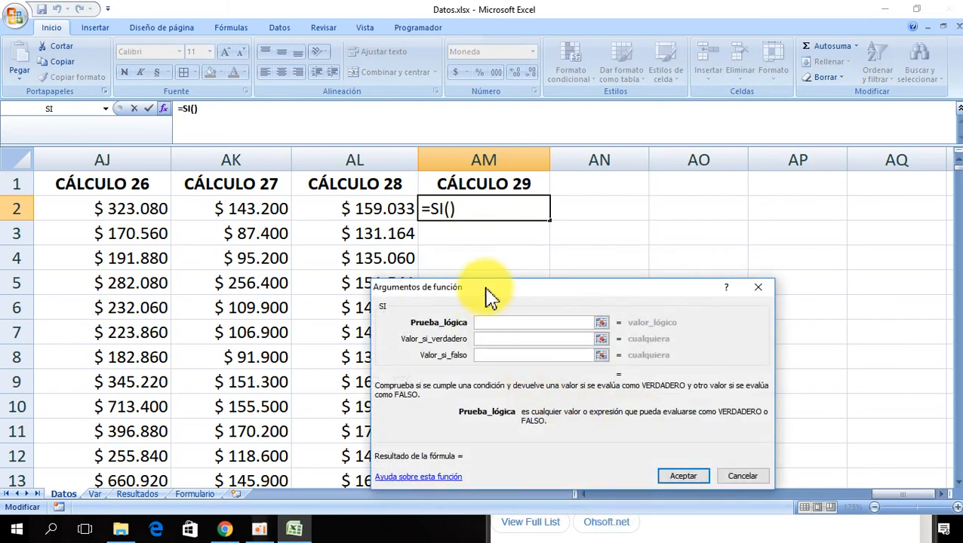
- Set the SI logical test to H2=Var!$M$11
{"action": "left_click_drag", "start_coordinate": [487, 290], "coordinate": [537, 316]}
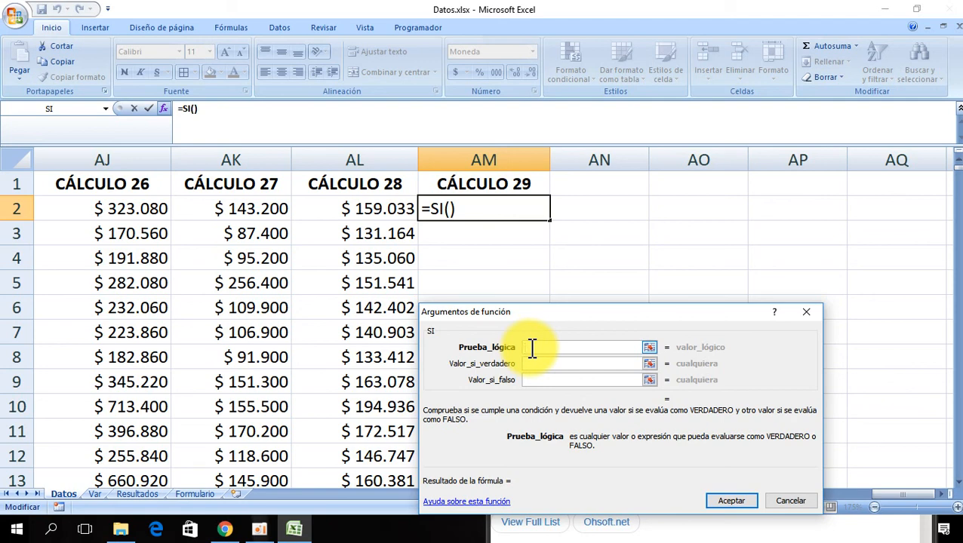
{"action": "left_click", "coordinate": [160, 202]}
{"action": "key", "text": "Left"}
{"action": "key", "text": "Left"}
{"action": "key", "text": "Left"}
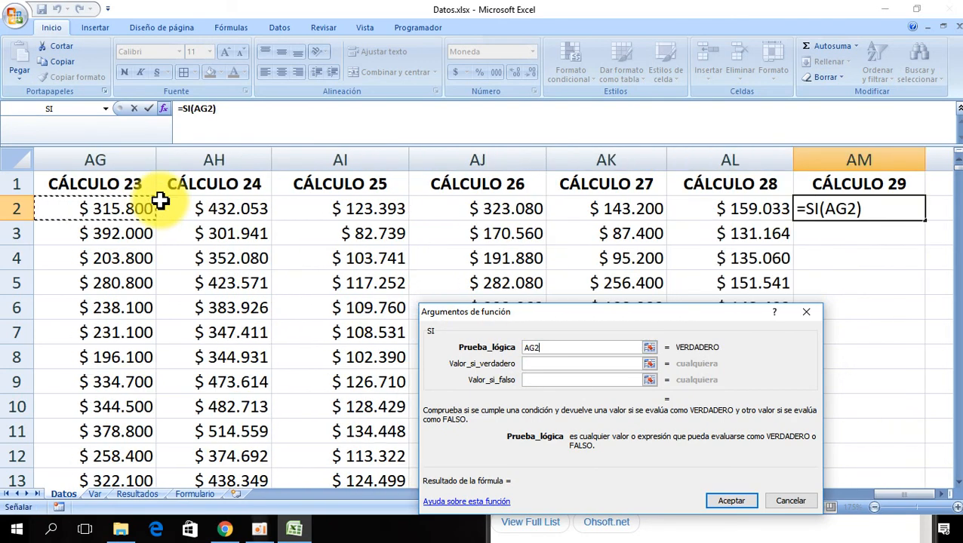
{"action": "key", "text": "Left"}
{"action": "key", "text": "Left"}
{"action": "key", "text": "Left"}
{"action": "key", "text": "Left"}
{"action": "key", "text": "Left"}
{"action": "key", "text": "Left"}
{"action": "key", "text": "Left"}
{"action": "key", "text": "Left"}
{"action": "key", "text": "Left"}
{"action": "key", "text": "Left"}
{"action": "key", "text": "Left"}
{"action": "key", "text": "Left"}
{"action": "key", "text": "Left"}
{"action": "key", "text": "Left"}
{"action": "key", "text": "Left"}
{"action": "key", "text": "Left"}
{"action": "key", "text": "Left"}
{"action": "key", "text": "Left"}
{"action": "key", "text": "Left"}
{"action": "key", "text": "Left"}
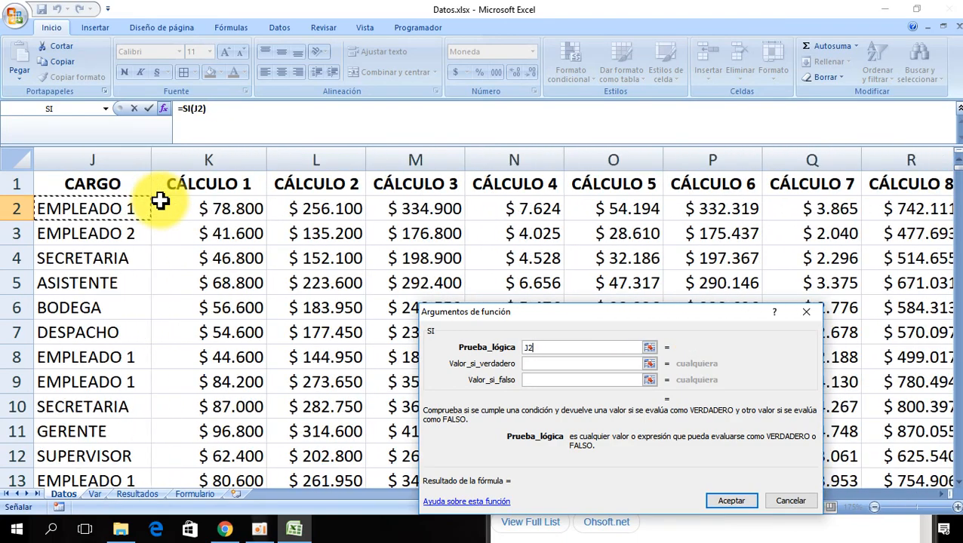
{"action": "key", "text": "Left"}
{"action": "key", "text": "Left"}
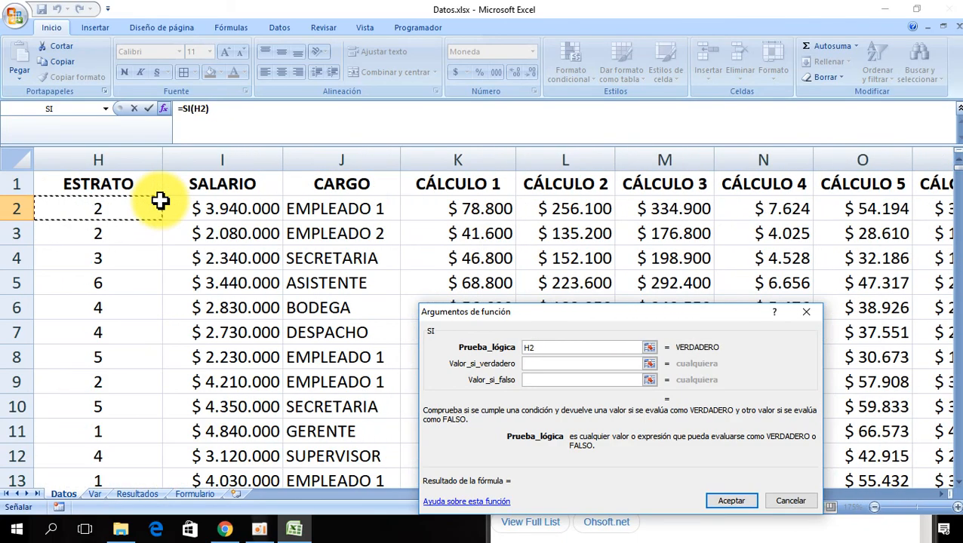
{"action": "type", "text": "="}
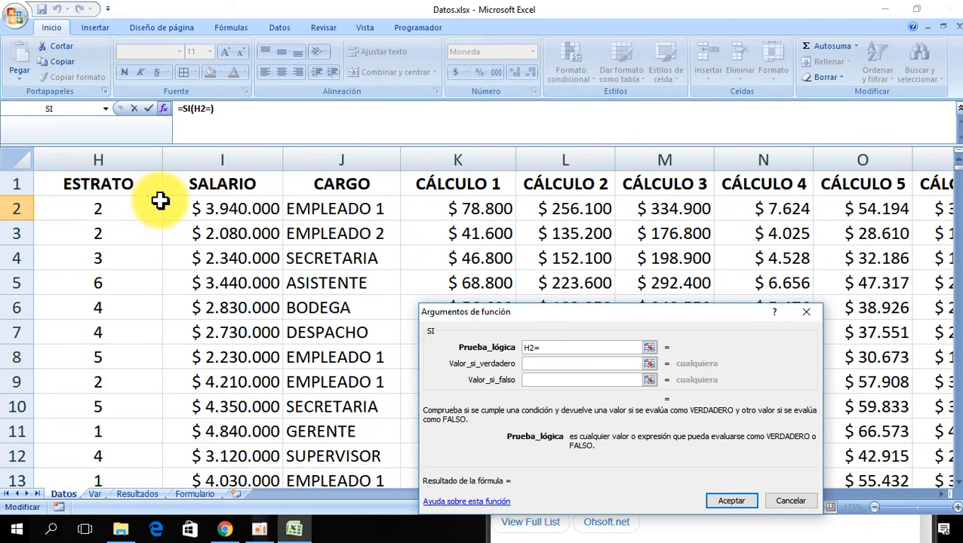
{"action": "left_click", "coordinate": [99, 494]}
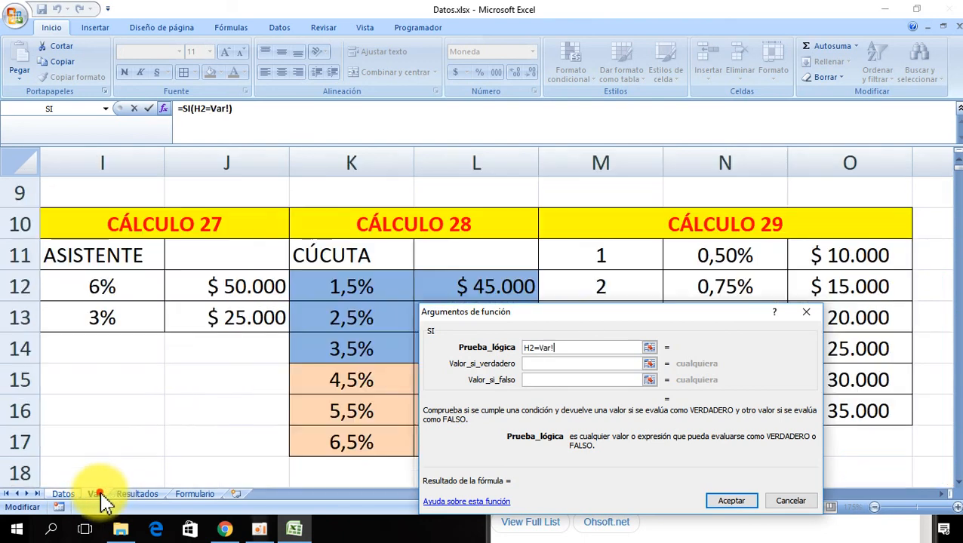
{"action": "left_click", "coordinate": [583, 260]}
{"action": "key", "text": "F4"}
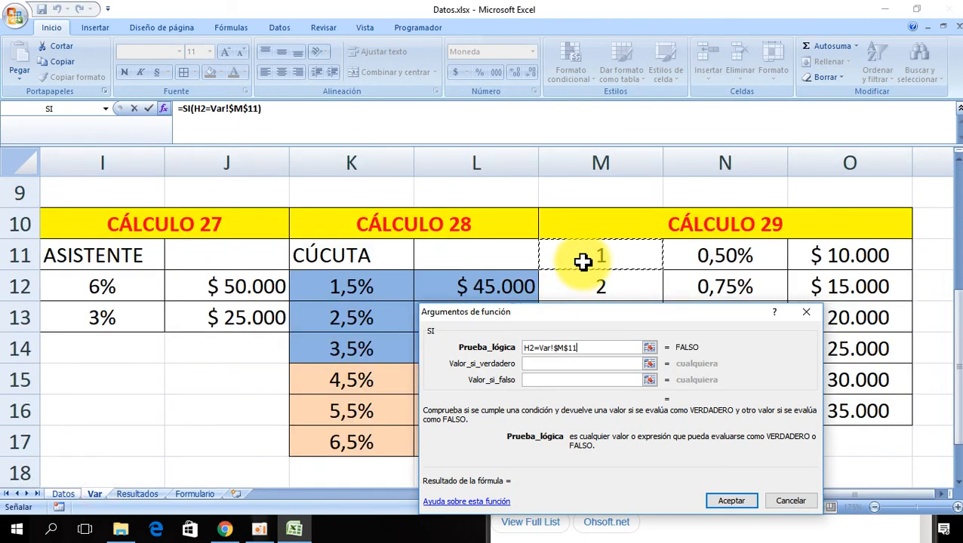
- Start the value if true as a SUMA with a nested PRODUCTO function, clearing its default range
{"action": "left_click", "coordinate": [536, 364]}
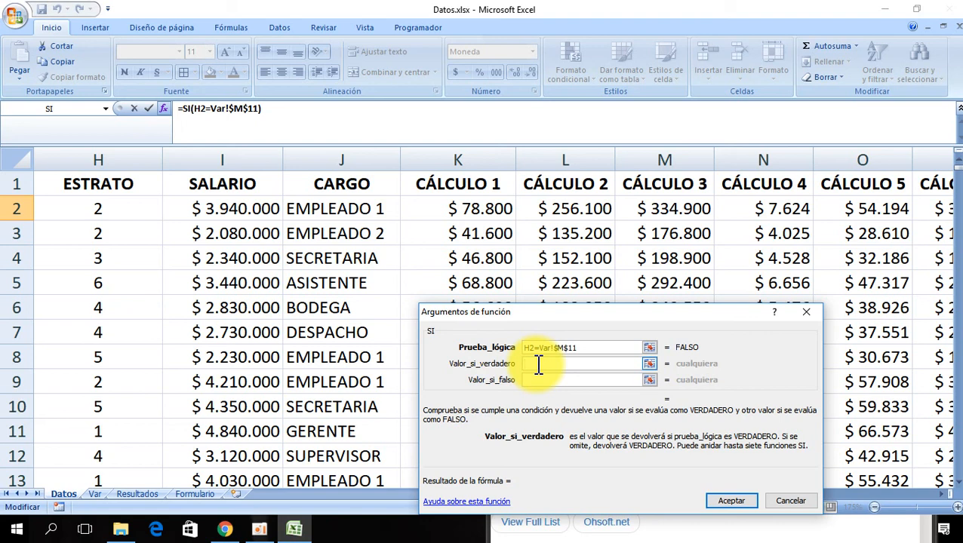
{"action": "left_click", "coordinate": [108, 110]}
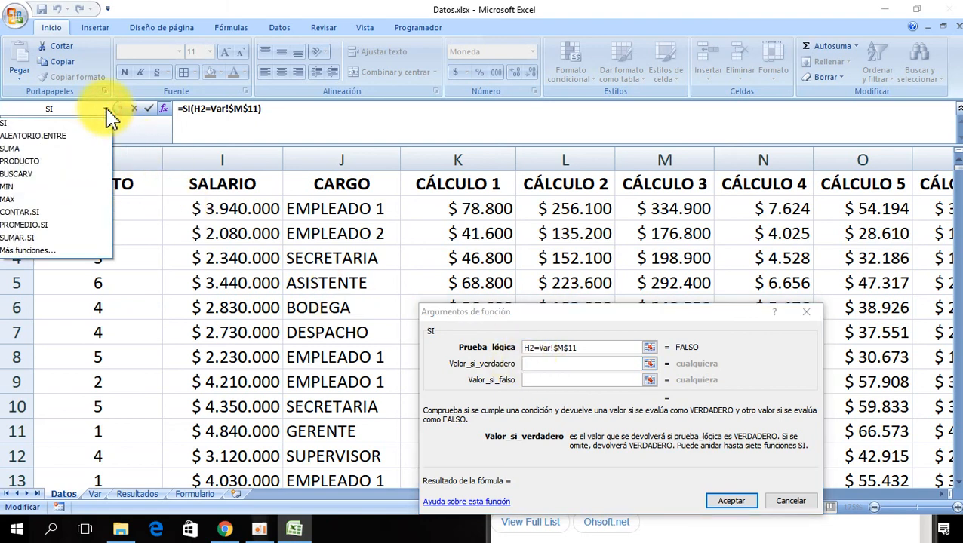
{"action": "left_click", "coordinate": [91, 148]}
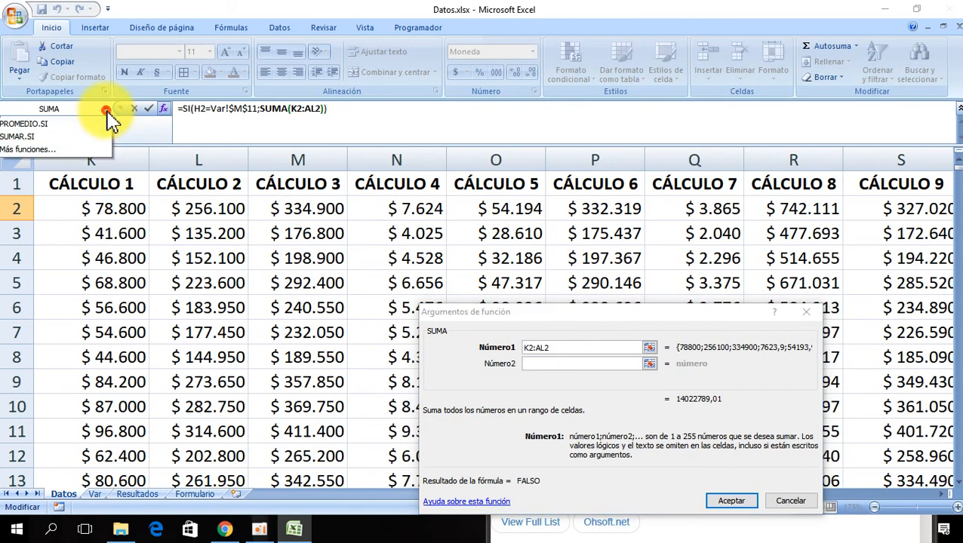
{"action": "left_click", "coordinate": [51, 162]}
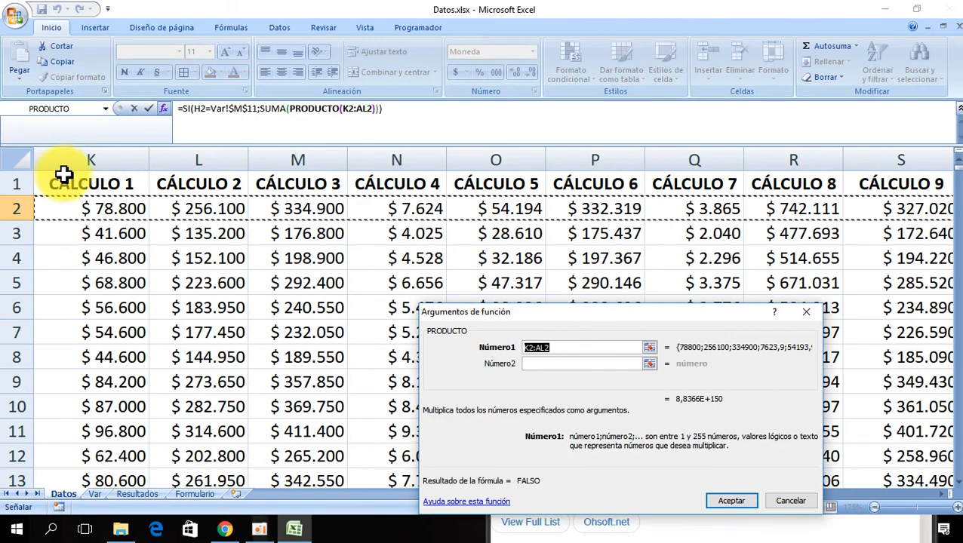
{"action": "key", "text": "BackSpace"}
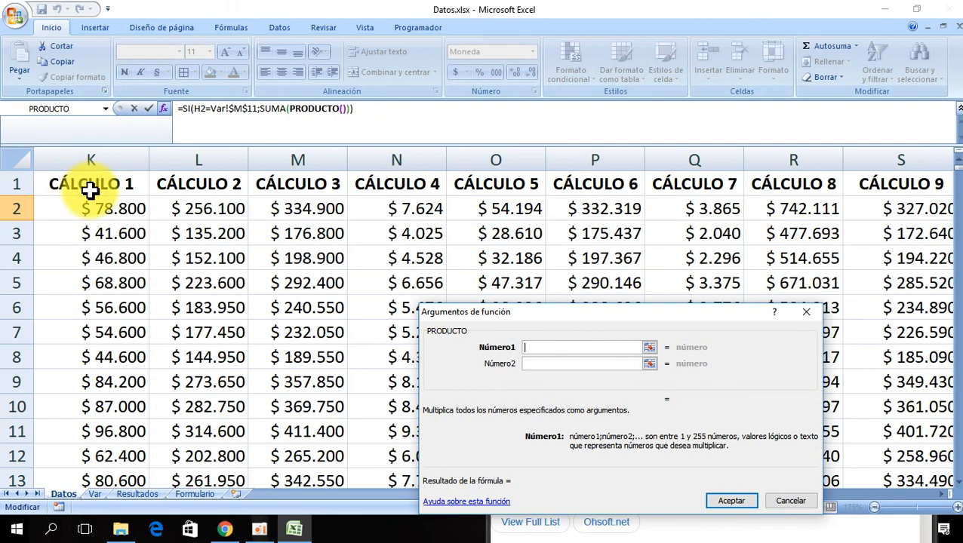
- Set the PRODUCTO arguments to salary cell I2 and rate cell Var!$N$11
{"action": "left_click", "coordinate": [91, 209]}
{"action": "key", "text": "Left"}
{"action": "key", "text": "Left"}
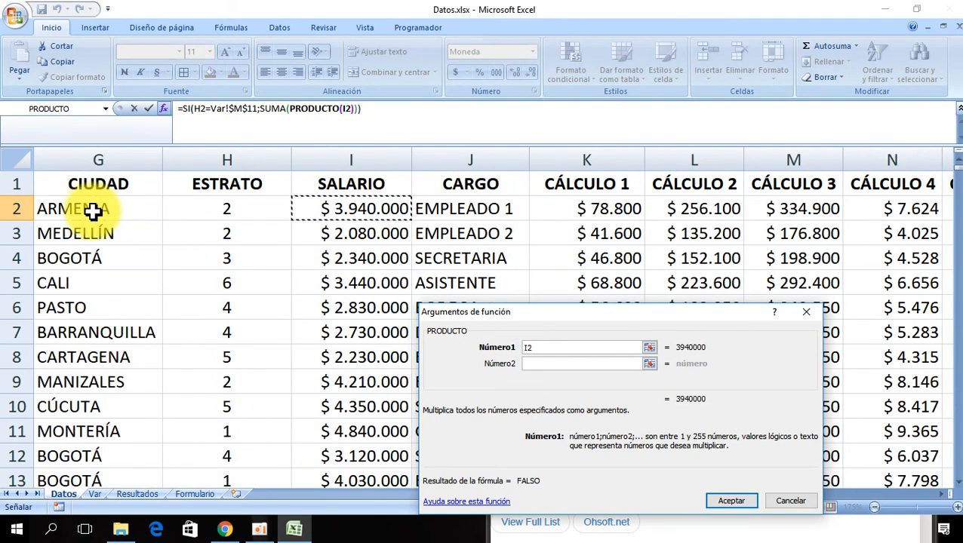
{"action": "left_click", "coordinate": [535, 365]}
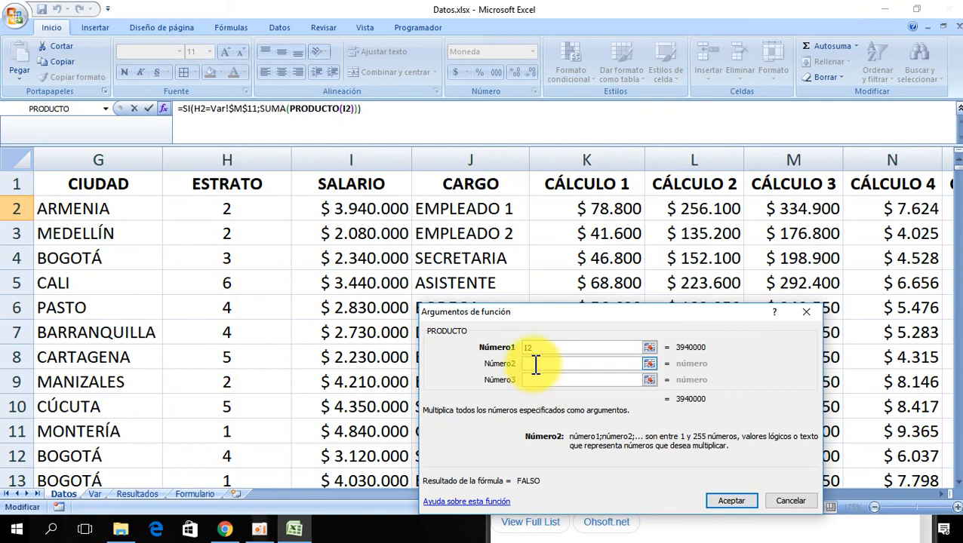
{"action": "left_click", "coordinate": [95, 495]}
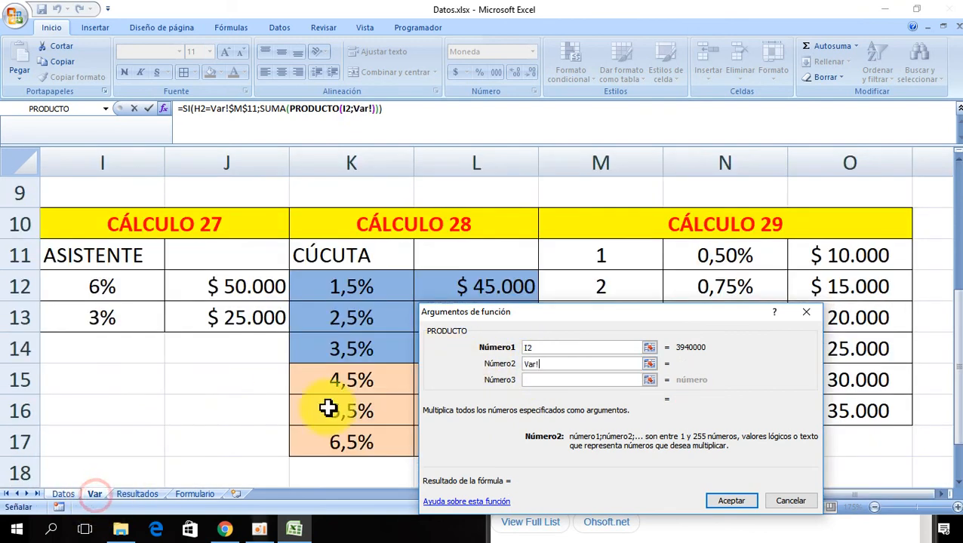
{"action": "left_click", "coordinate": [725, 255]}
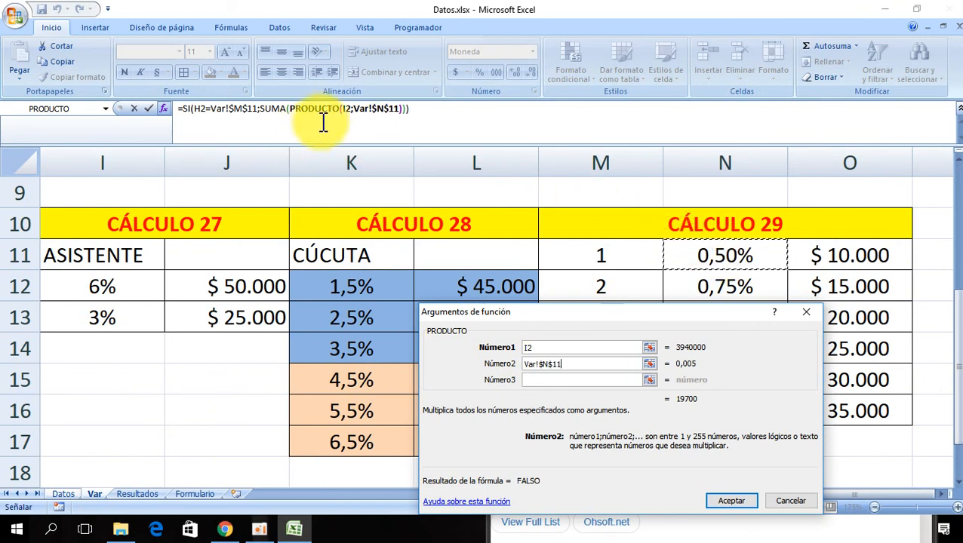
- Add the fixed Var!$O$11 amount as the second SUMA argument
{"action": "left_click", "coordinate": [261, 110]}
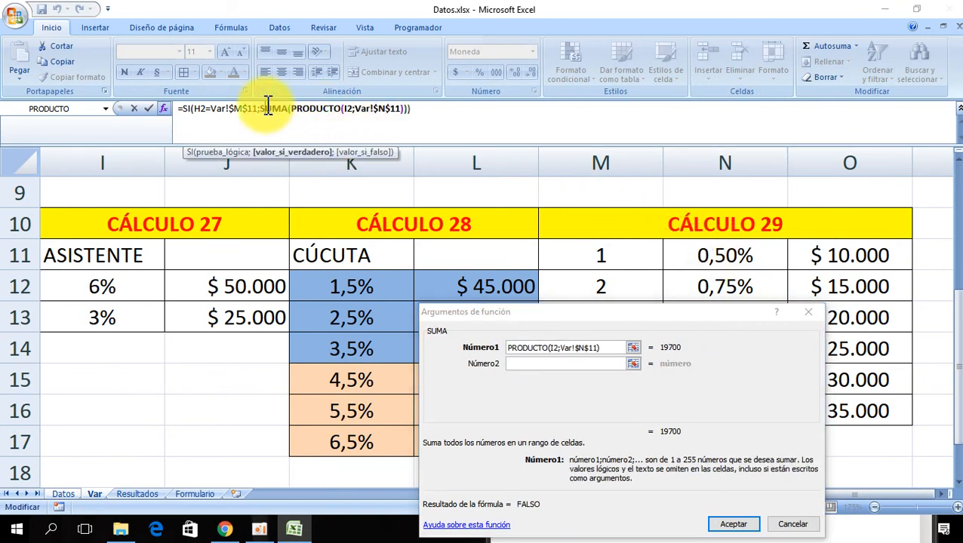
{"action": "left_click", "coordinate": [514, 365]}
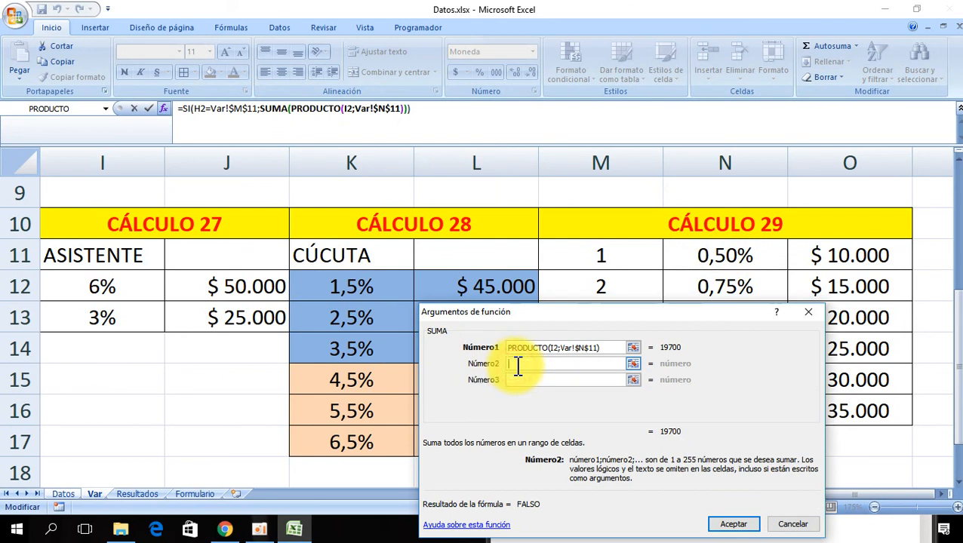
{"action": "left_click", "coordinate": [830, 258]}
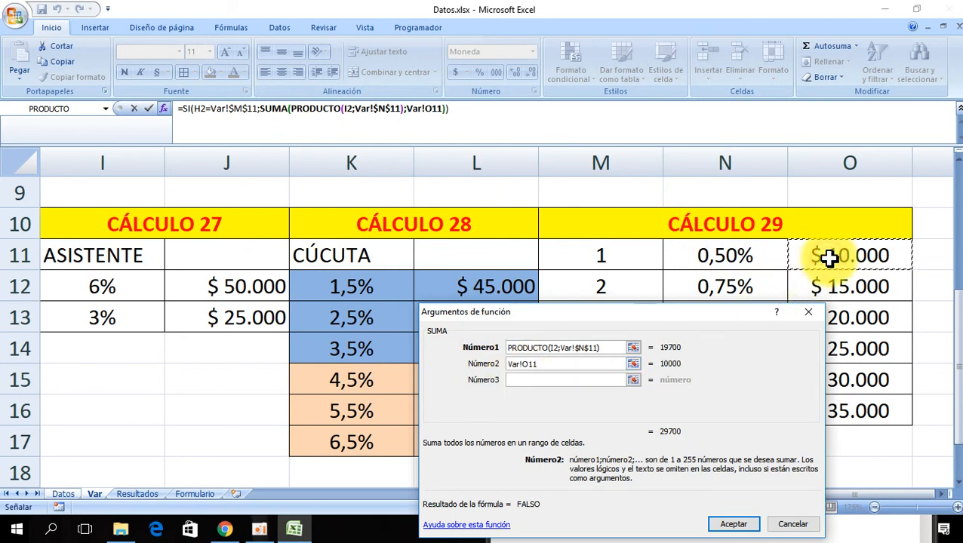
{"action": "key", "text": "F4"}
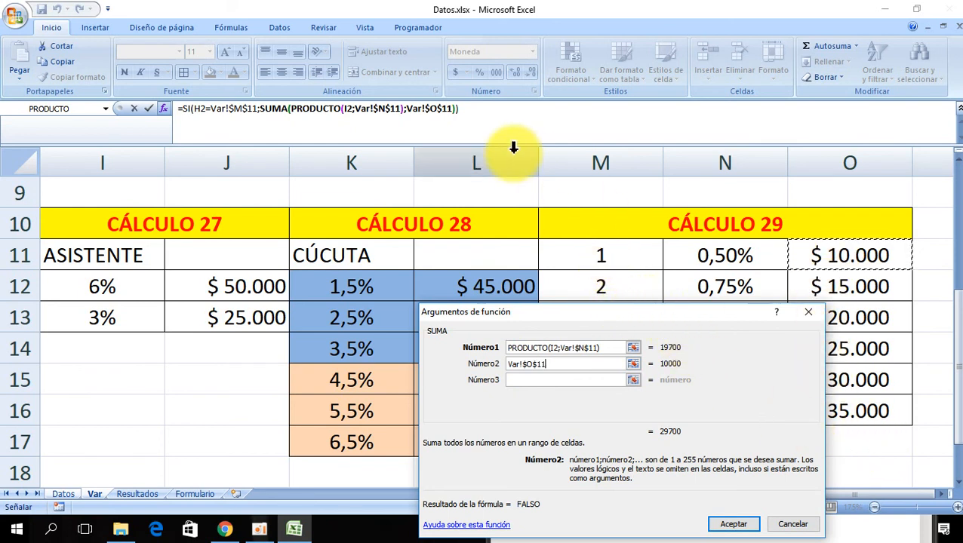
- Return to the outer SI and nest a new SI function as its value if false
{"action": "left_click", "coordinate": [186, 108]}
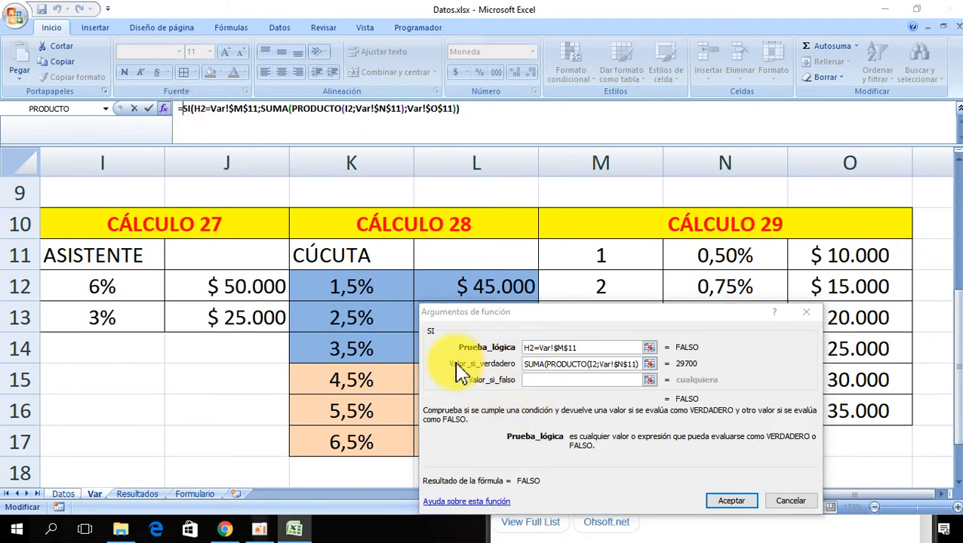
{"action": "left_click", "coordinate": [545, 380]}
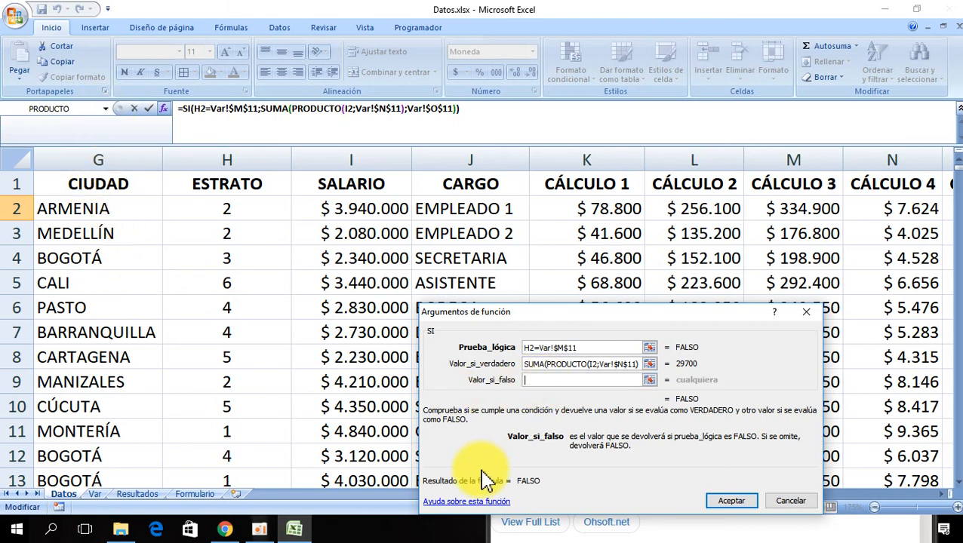
{"action": "left_click", "coordinate": [106, 110]}
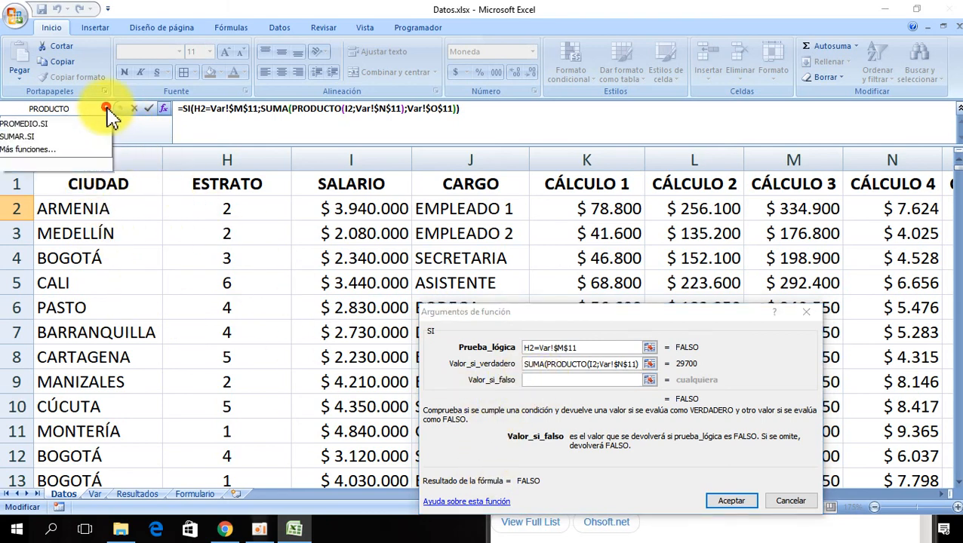
{"action": "left_click", "coordinate": [48, 150]}
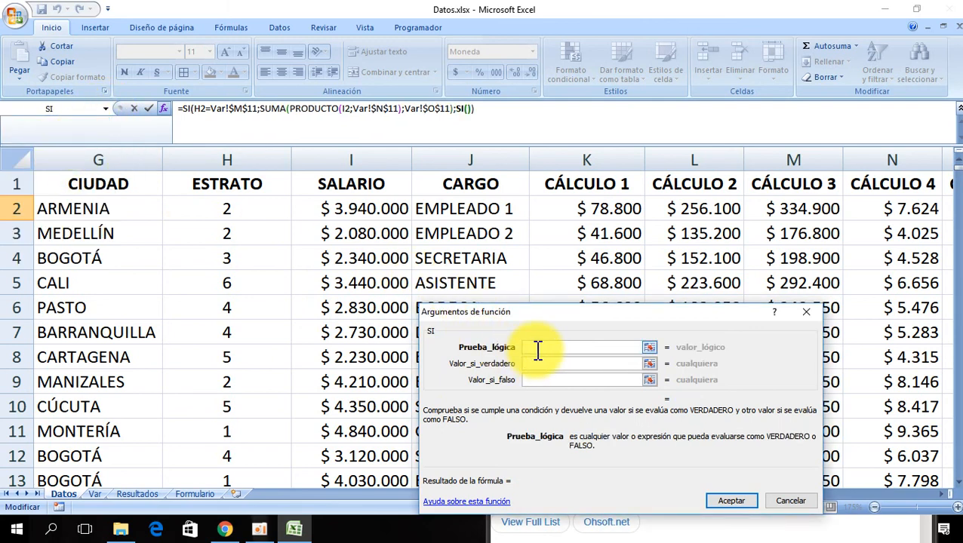
- Set the nested SI logical test to H2=Var!$M$12
{"action": "left_click", "coordinate": [228, 215]}
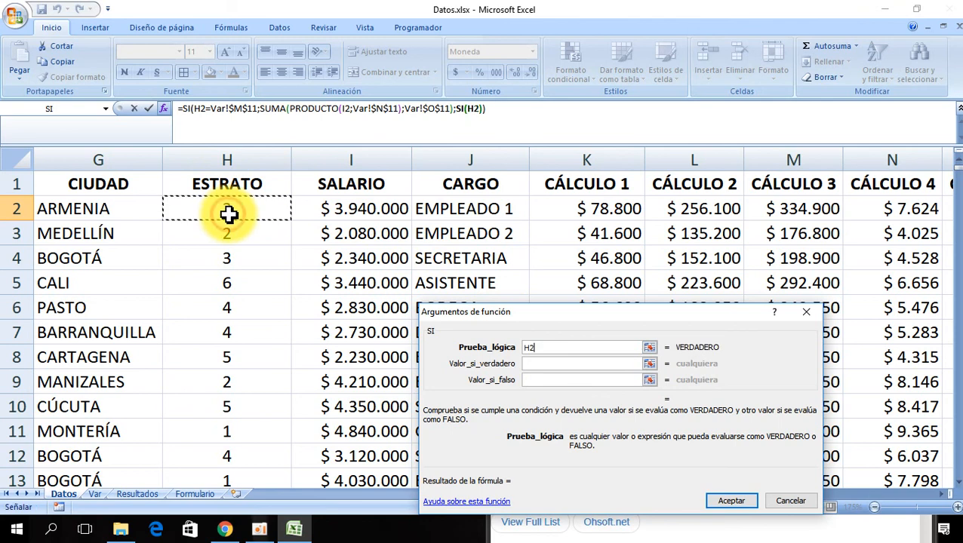
{"action": "type", "text": "="}
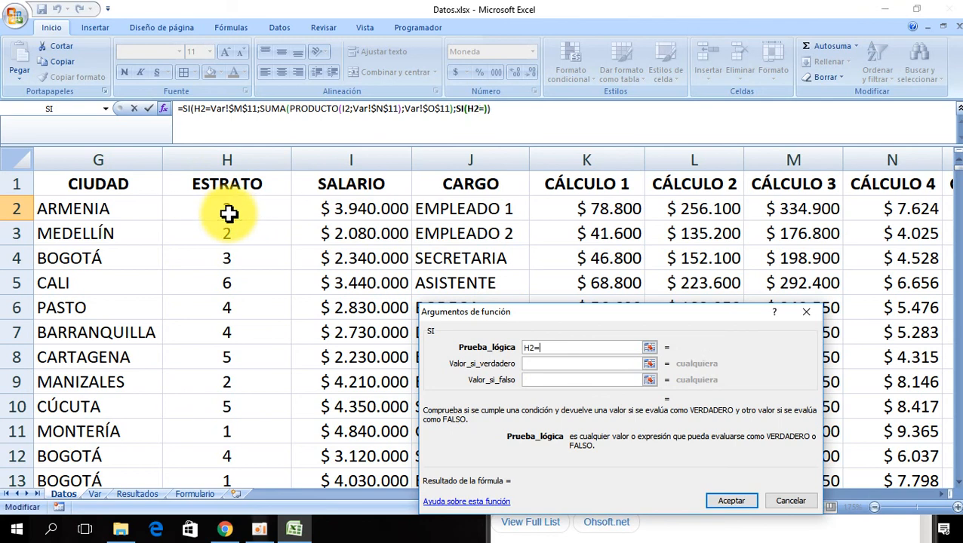
{"action": "left_click", "coordinate": [95, 495]}
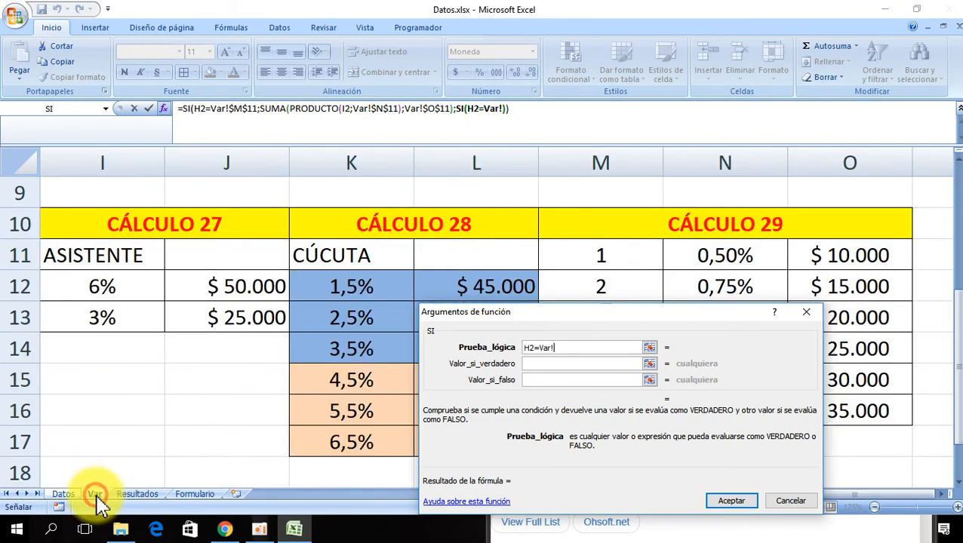
{"action": "left_click", "coordinate": [612, 289]}
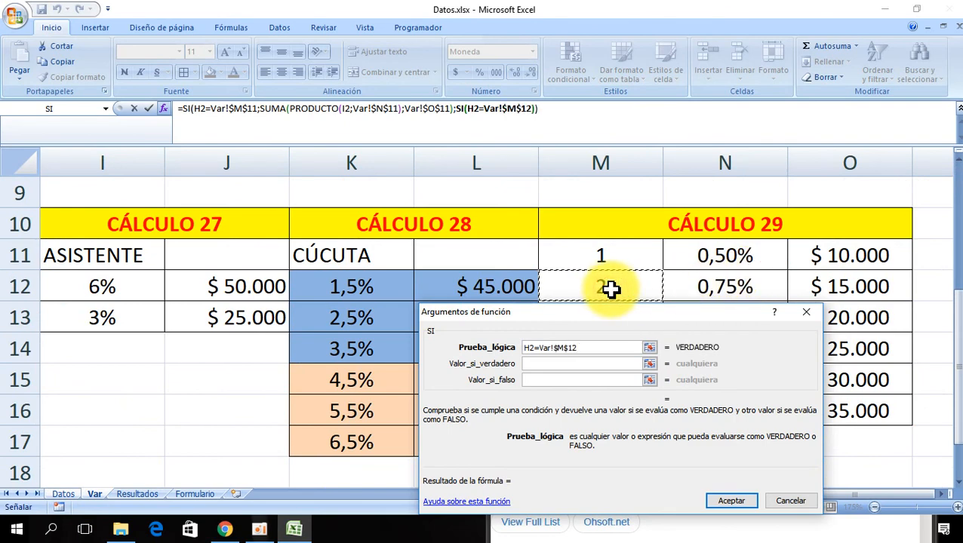
- Start the nested SI value if true as a SUMA containing a PRODUCTO function, clearing its default range
{"action": "left_click", "coordinate": [532, 364]}
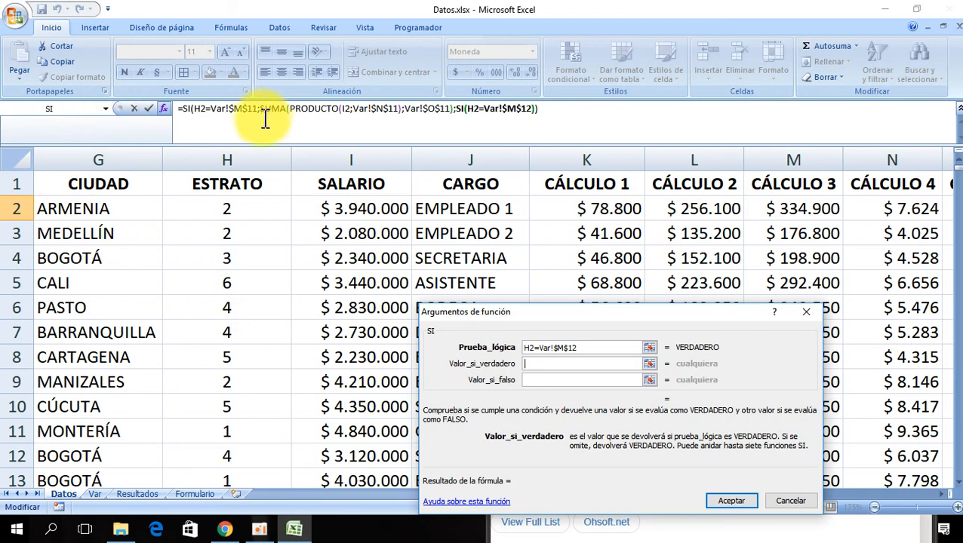
{"action": "left_click", "coordinate": [106, 110]}
{"action": "left_click", "coordinate": [46, 149]}
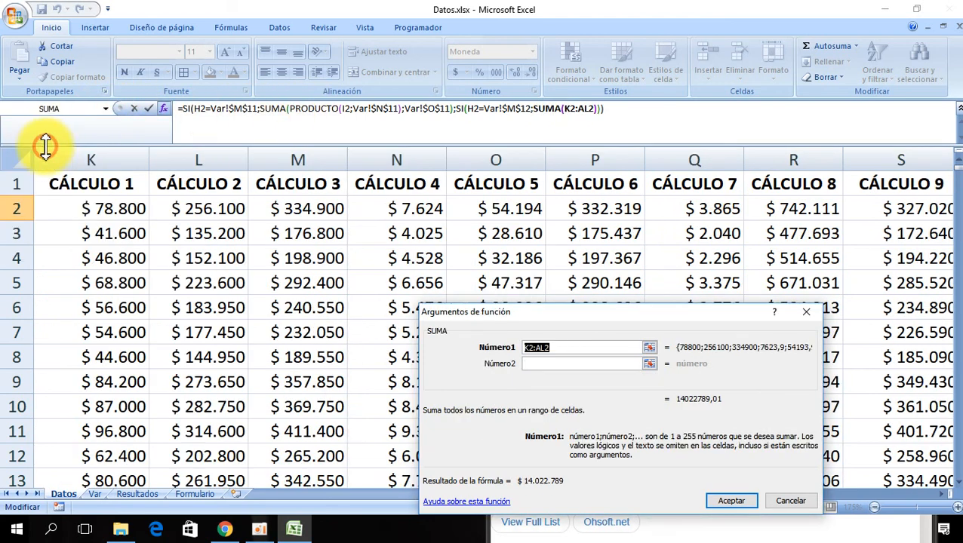
{"action": "left_click", "coordinate": [107, 110]}
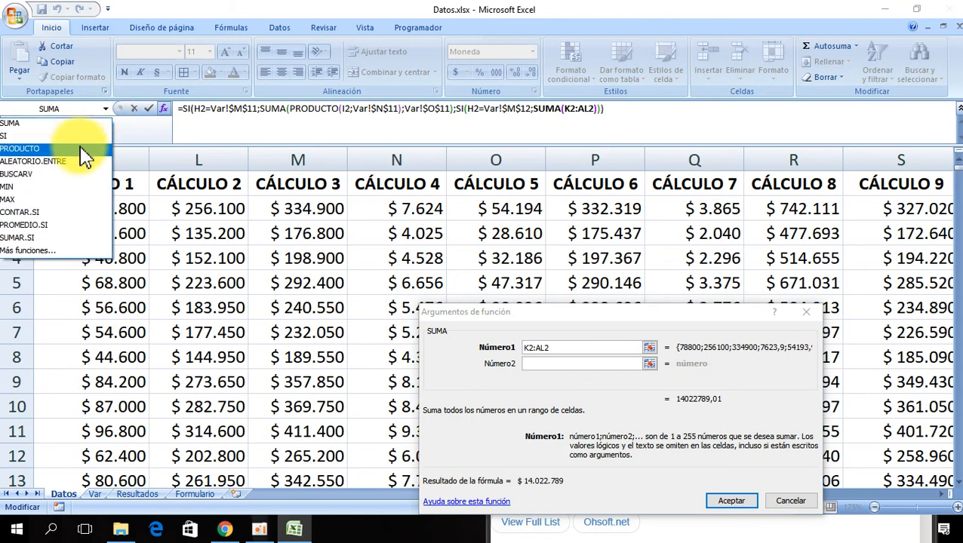
{"action": "left_click", "coordinate": [79, 146]}
{"action": "key", "text": "Delete"}
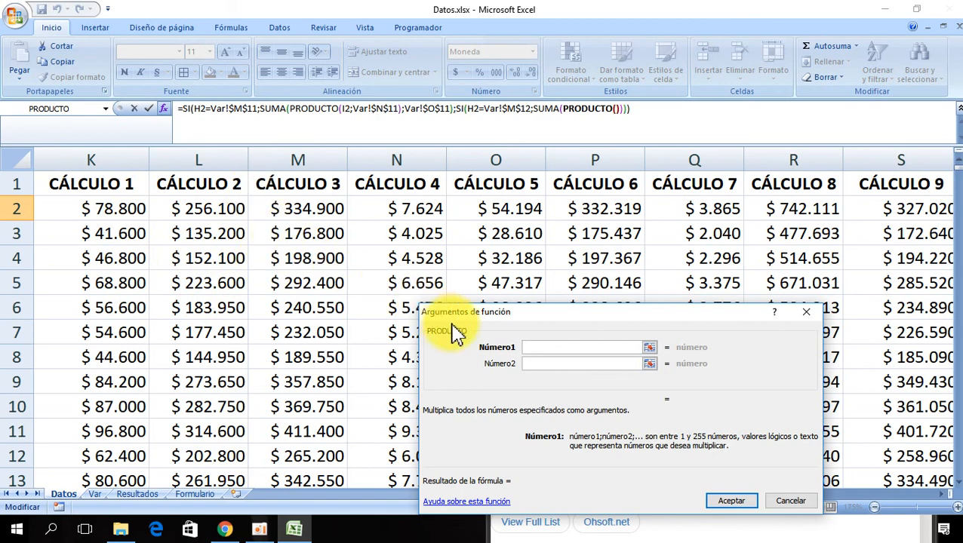
- Set the PRODUCTO arguments to salary cell I2 and rate cell Var!$N$12
{"action": "left_click", "coordinate": [101, 210]}
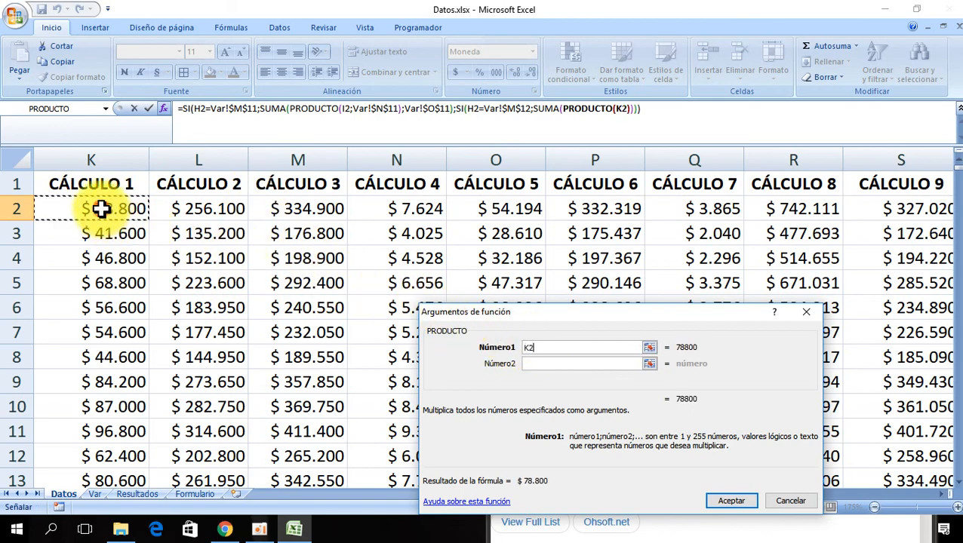
{"action": "scroll", "coordinate": [101, 209], "scroll_direction": "left", "scroll_amount": 4}
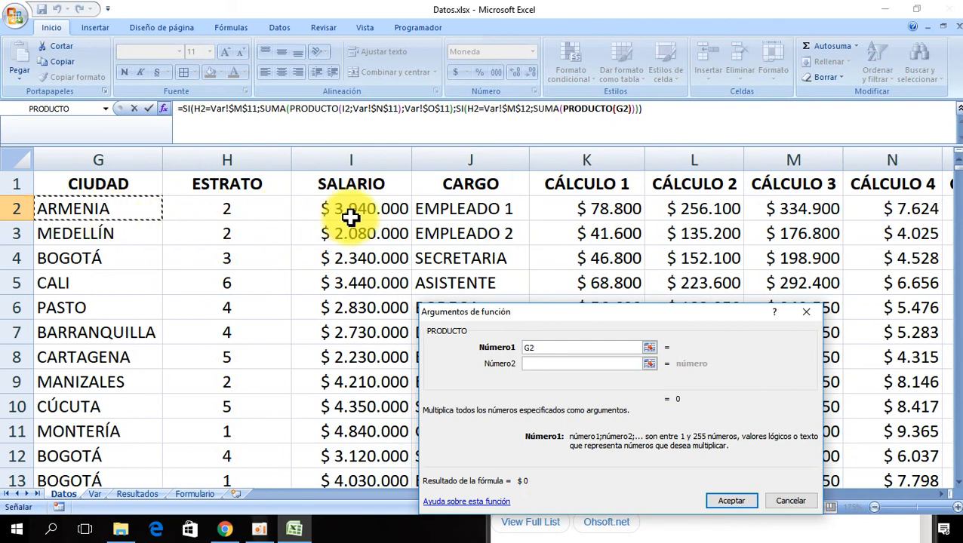
{"action": "left_click", "coordinate": [356, 213]}
{"action": "left_click", "coordinate": [536, 363]}
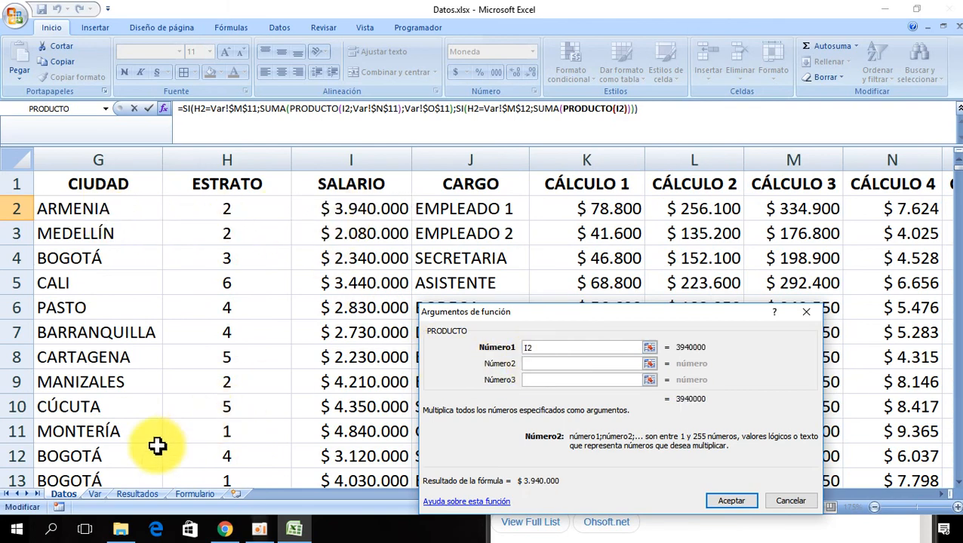
{"action": "left_click", "coordinate": [94, 494]}
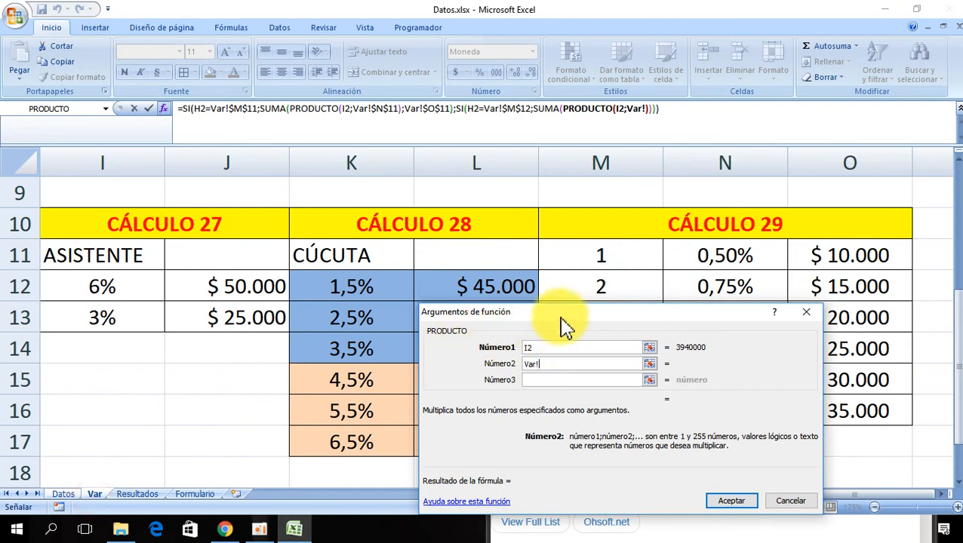
{"action": "left_click_drag", "start_coordinate": [560, 317], "coordinate": [241, 127]}
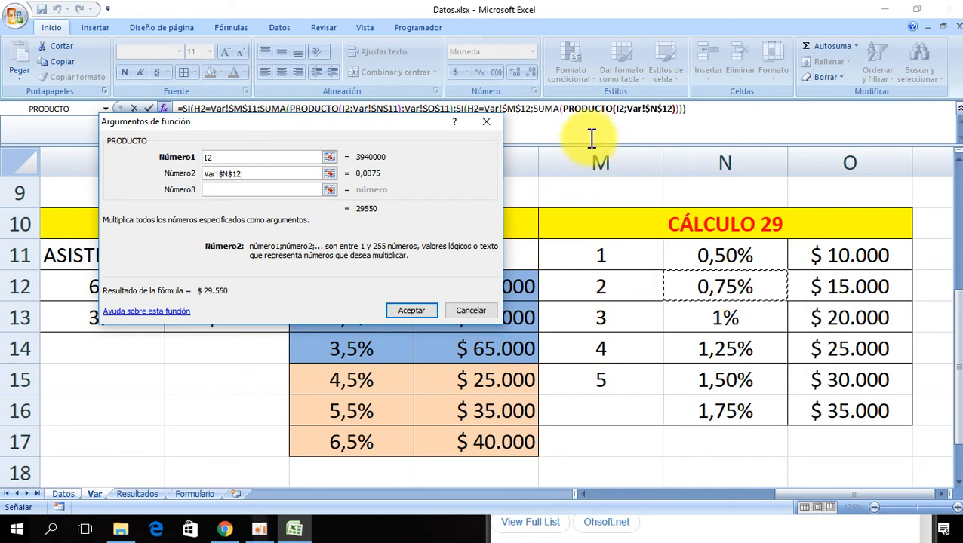
- Add the fixed Var!$O$12 amount as the second SUMA argument
{"action": "left_click", "coordinate": [549, 108]}
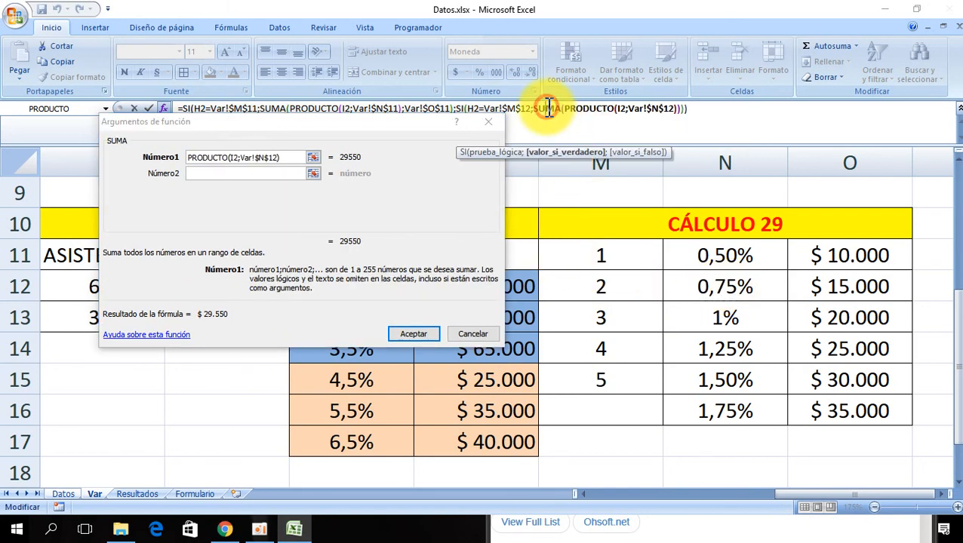
{"action": "left_click", "coordinate": [193, 173]}
{"action": "left_click", "coordinate": [865, 286]}
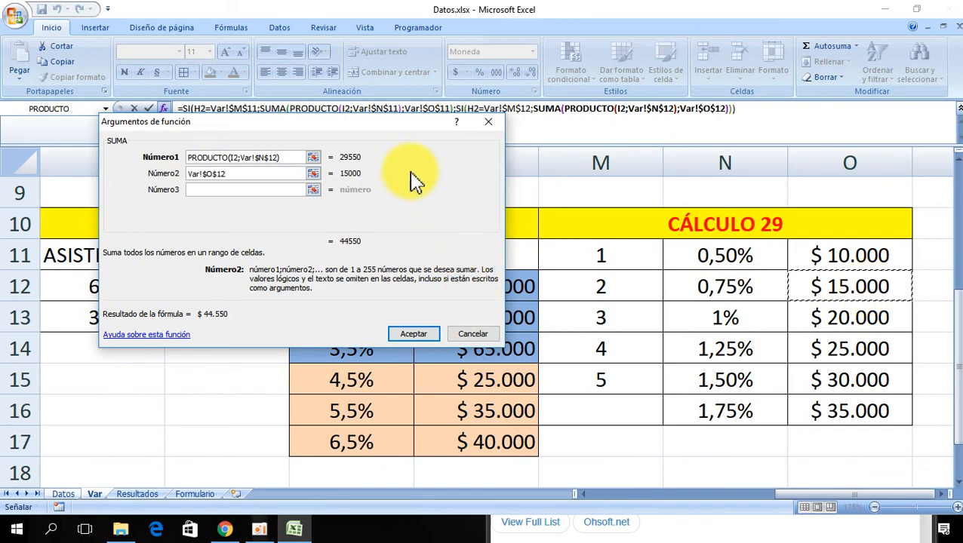
{"action": "left_click_drag", "start_coordinate": [367, 130], "coordinate": [589, 341]}
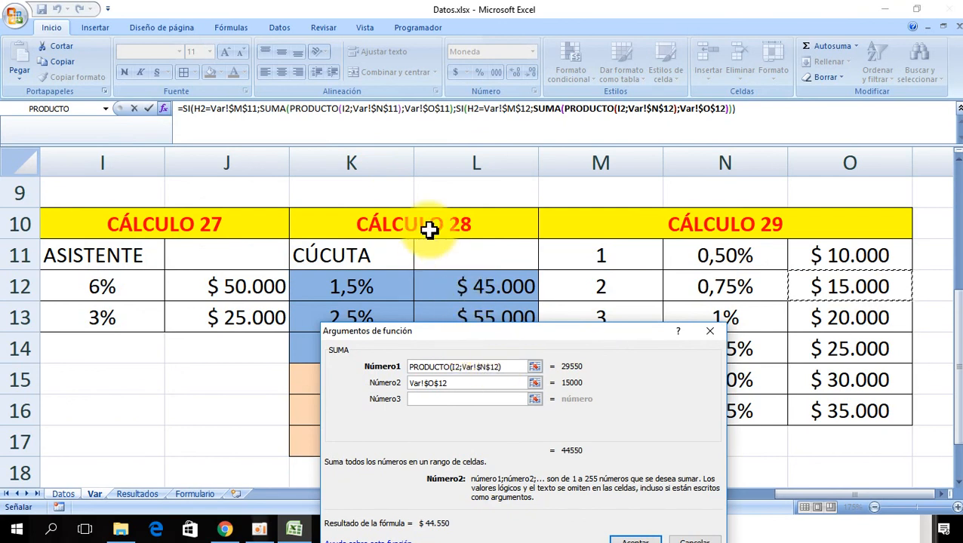
- Nest a third SI as the value if false with the logical test H2=Var!$M$13
{"action": "left_click", "coordinate": [459, 110]}
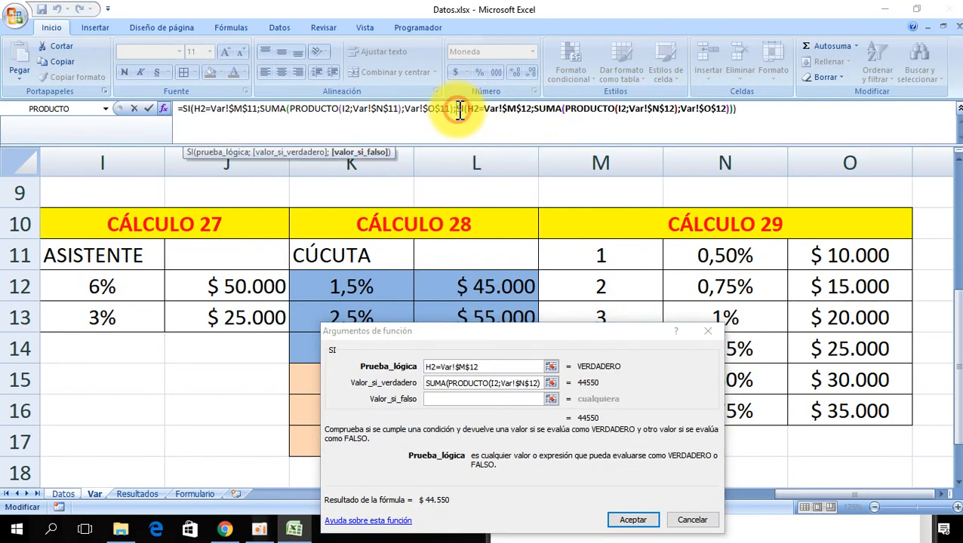
{"action": "left_click", "coordinate": [441, 400]}
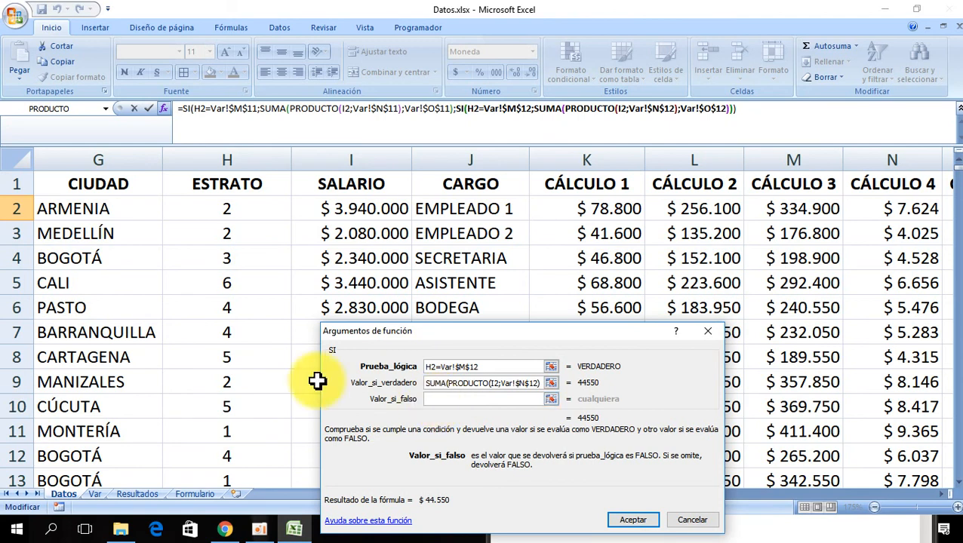
{"action": "left_click", "coordinate": [107, 110]}
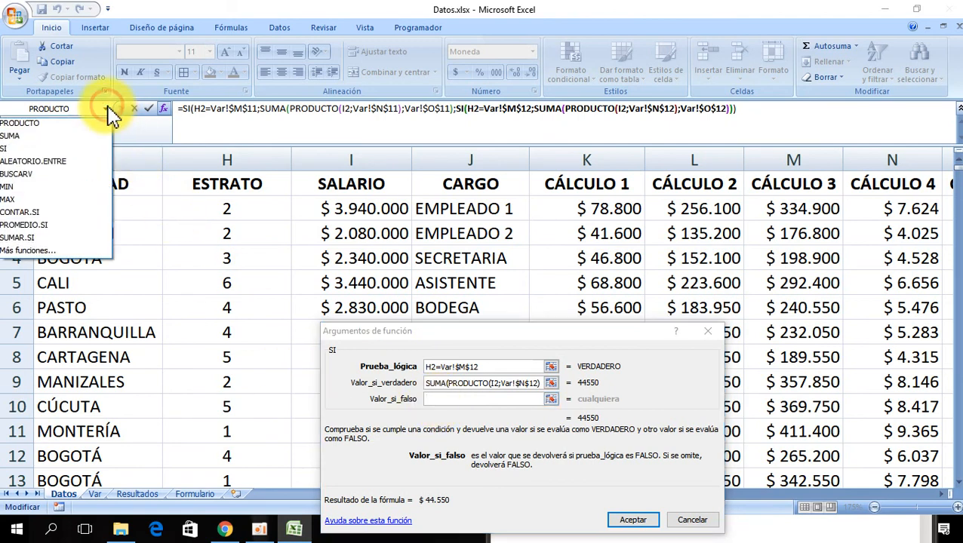
{"action": "left_click", "coordinate": [65, 149]}
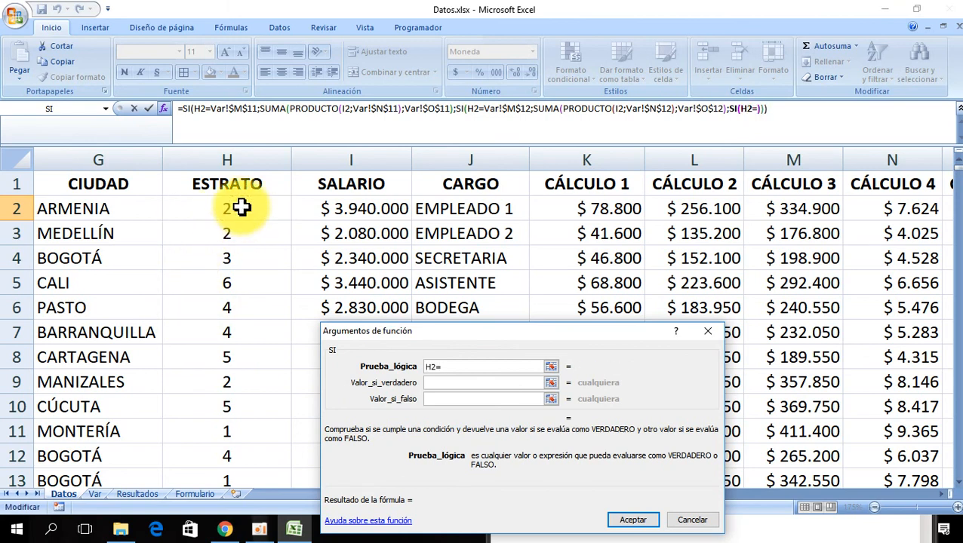
{"action": "left_click", "coordinate": [95, 495]}
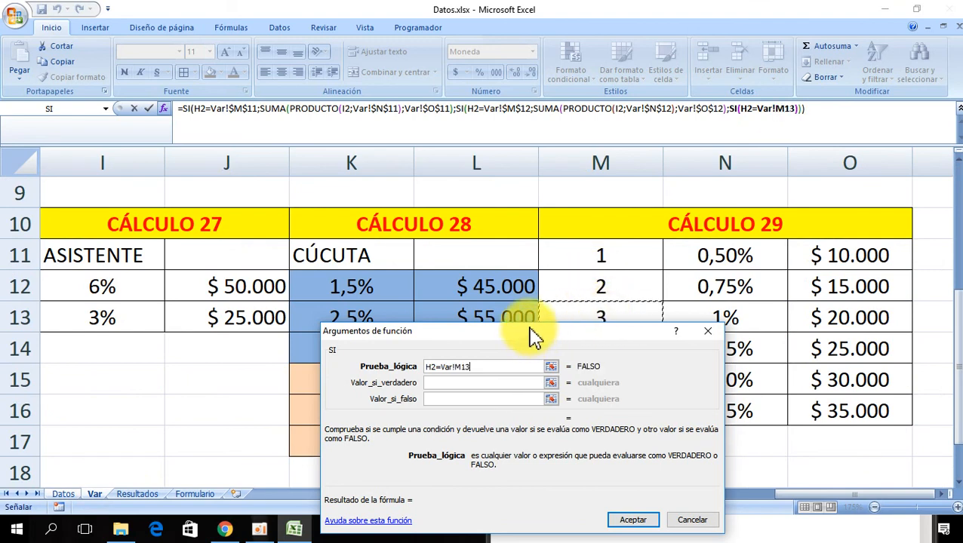
{"action": "key", "text": "F4"}
- Start the third SI value if true as a SUMA containing a PRODUCTO function, clearing its default range
{"action": "left_click", "coordinate": [463, 383]}
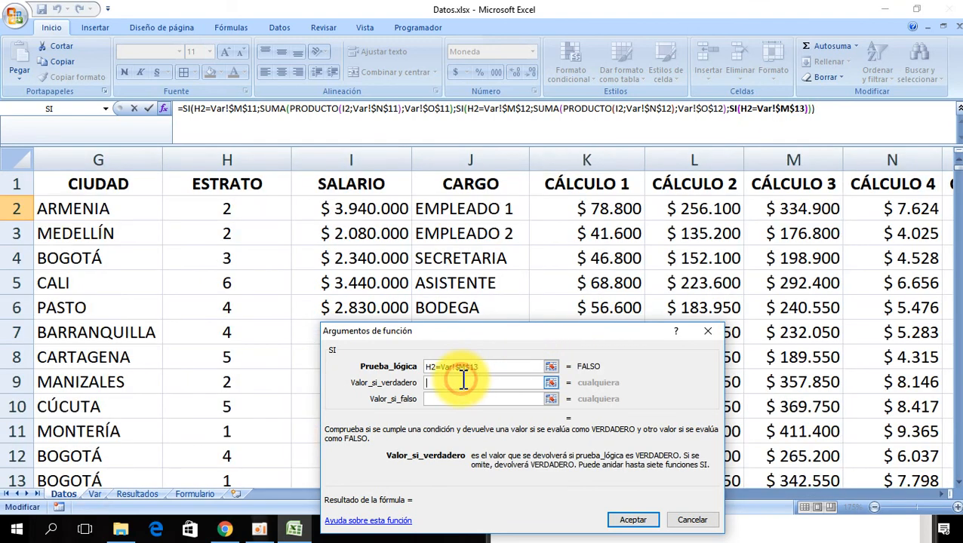
{"action": "left_click", "coordinate": [106, 109]}
{"action": "left_click", "coordinate": [60, 146]}
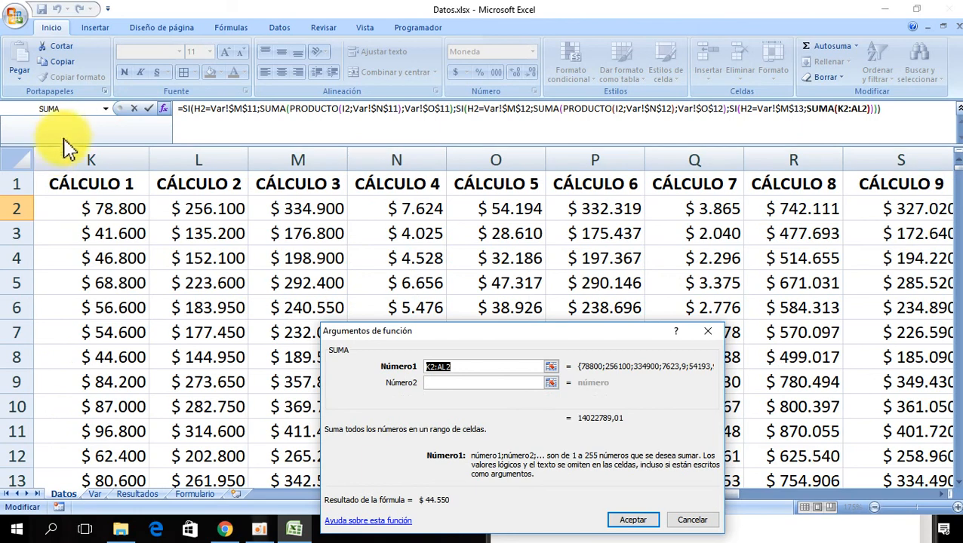
{"action": "left_click", "coordinate": [107, 110]}
{"action": "left_click", "coordinate": [80, 149]}
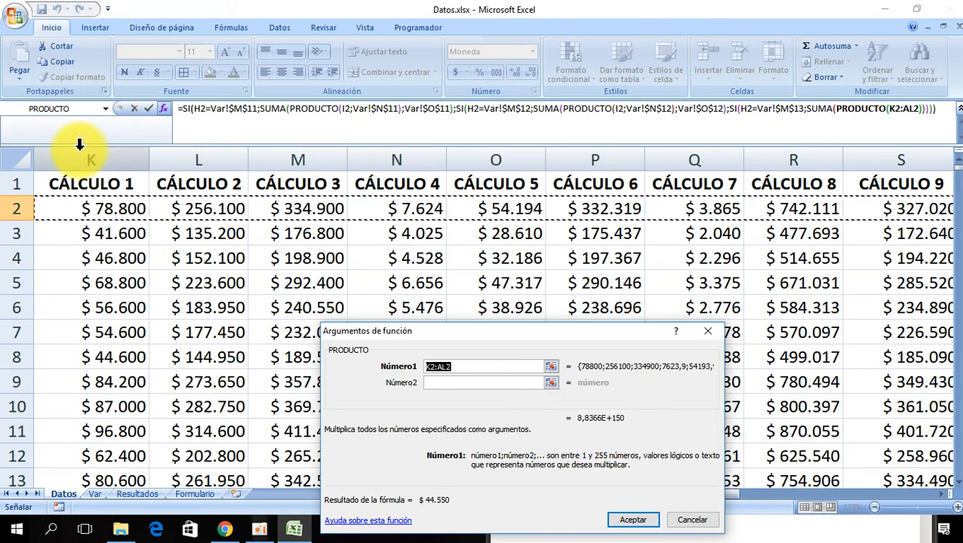
{"action": "key", "text": "Delete"}
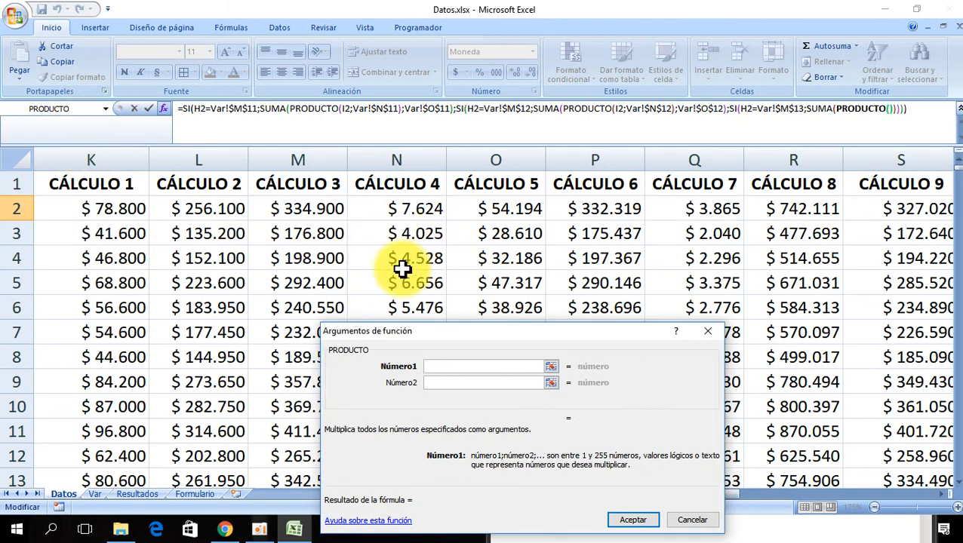
- Set the inner PRODUCTO arguments to salary cell I2 and rate cell Var!$N$13
{"action": "left_click", "coordinate": [93, 212]}
{"action": "scroll", "coordinate": [93, 212], "scroll_direction": "left", "scroll_amount": 3}
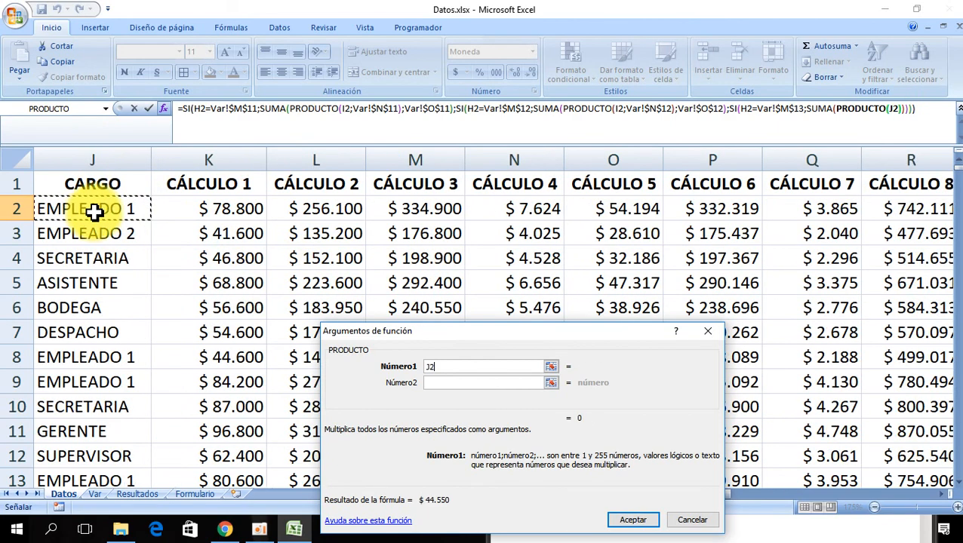
{"action": "left_click", "coordinate": [221, 208]}
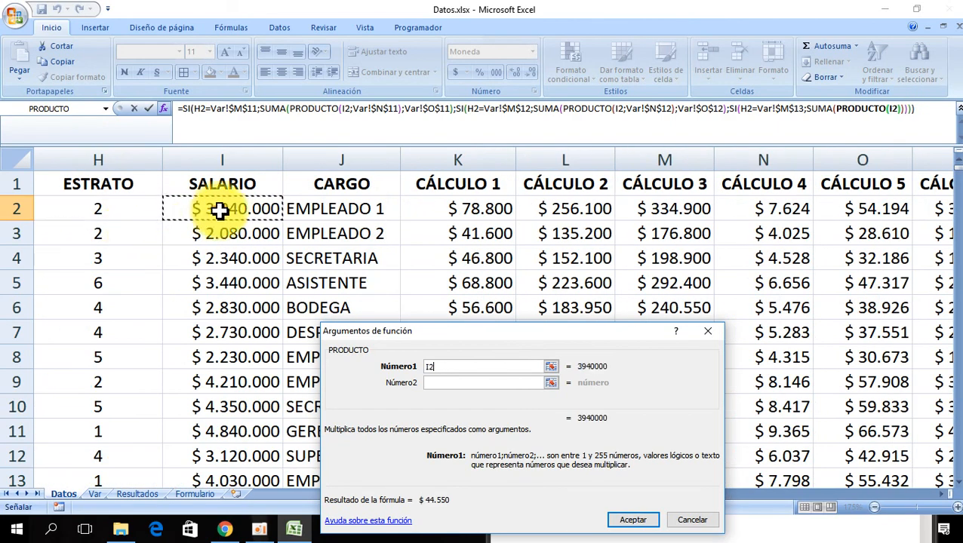
{"action": "left_click", "coordinate": [436, 383]}
{"action": "left_click", "coordinate": [93, 494]}
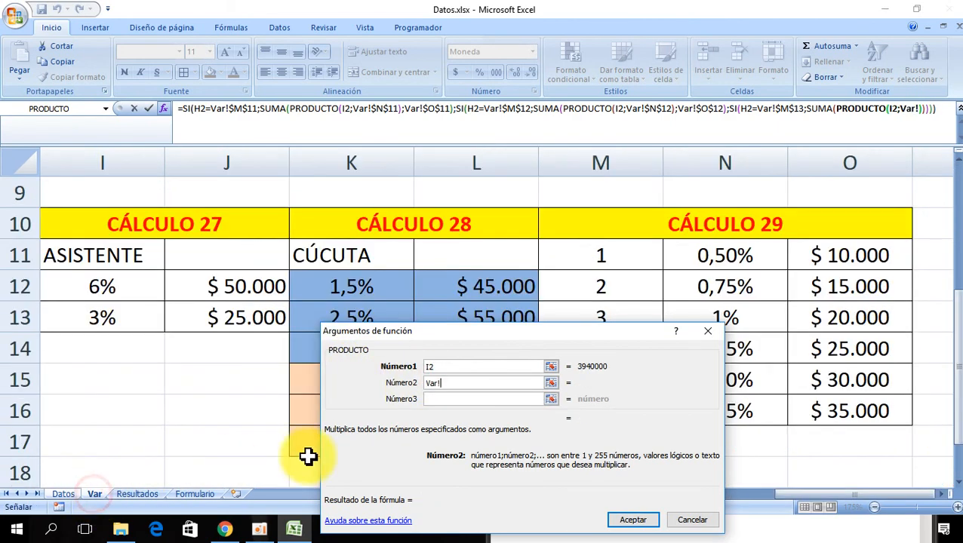
{"action": "left_click_drag", "start_coordinate": [605, 345], "coordinate": [441, 216]}
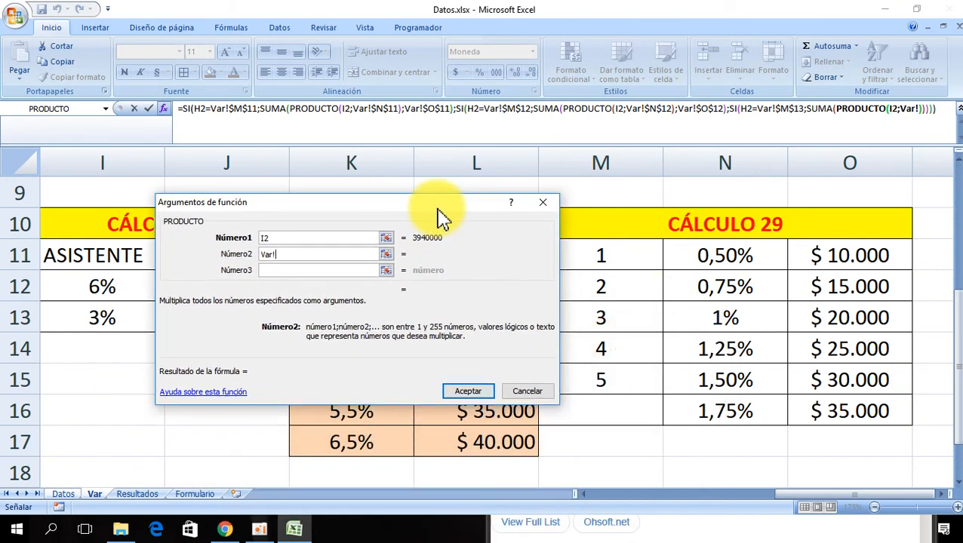
{"action": "left_click", "coordinate": [731, 317]}
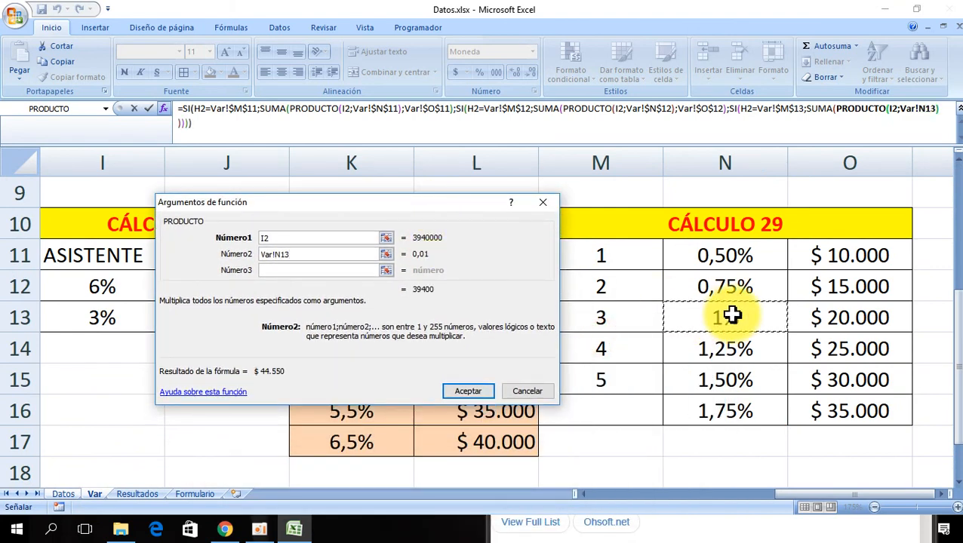
{"action": "key", "text": "F4"}
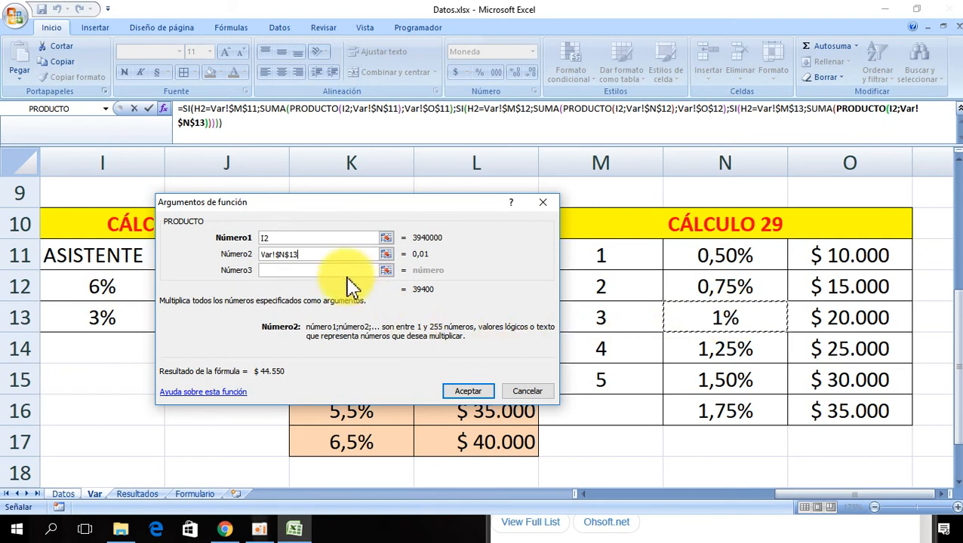
- Add the fixed Var!$O$13 amount as the second SUMA argument
{"action": "left_click", "coordinate": [822, 109]}
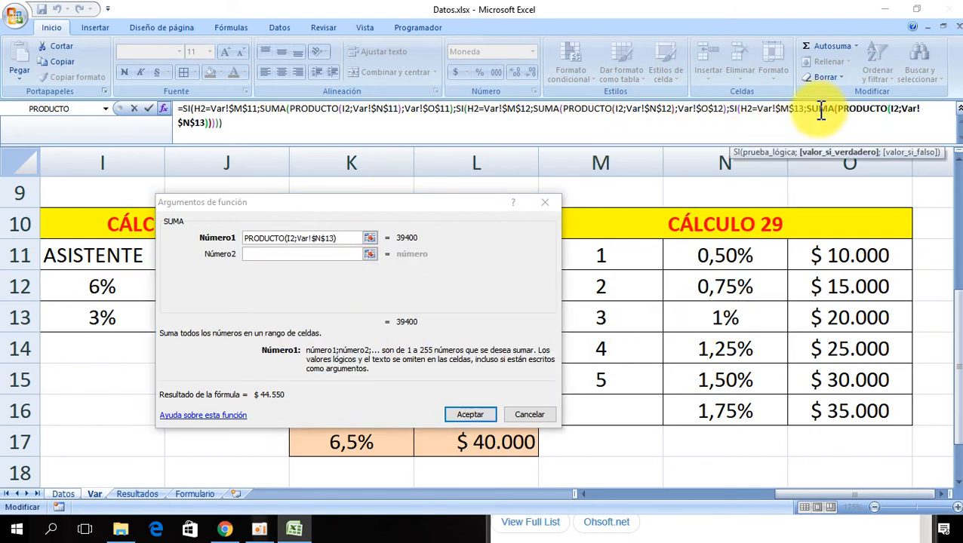
{"action": "left_click", "coordinate": [287, 254]}
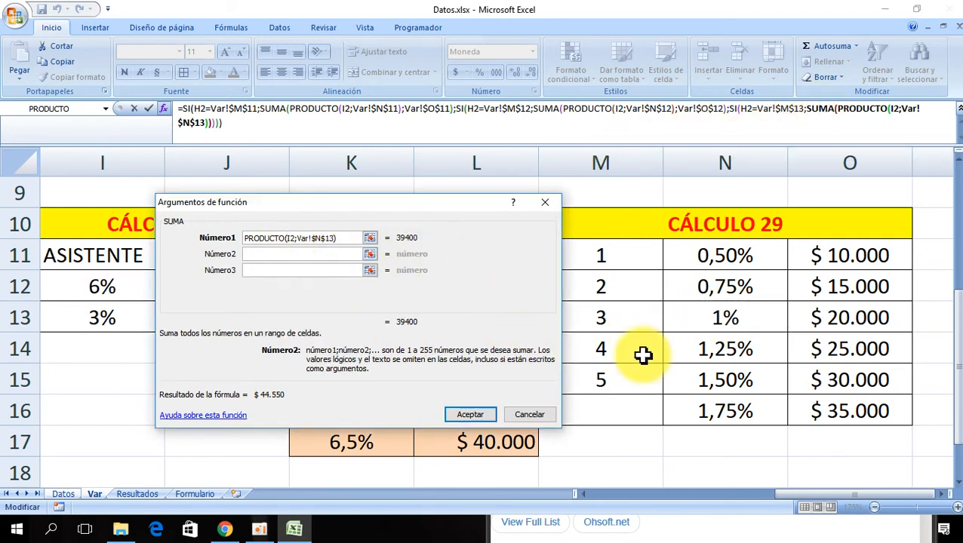
{"action": "left_click", "coordinate": [861, 318]}
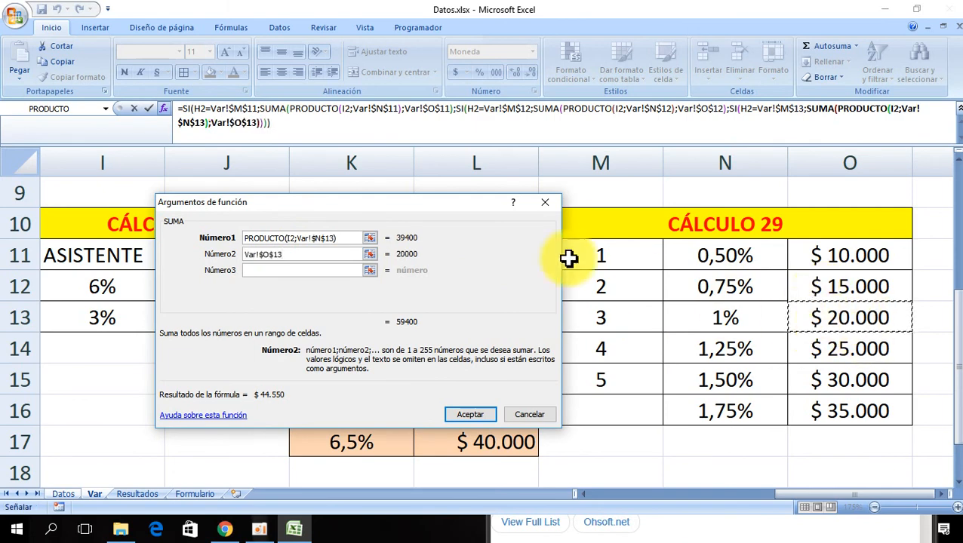
{"action": "left_click_drag", "start_coordinate": [372, 207], "coordinate": [415, 312]}
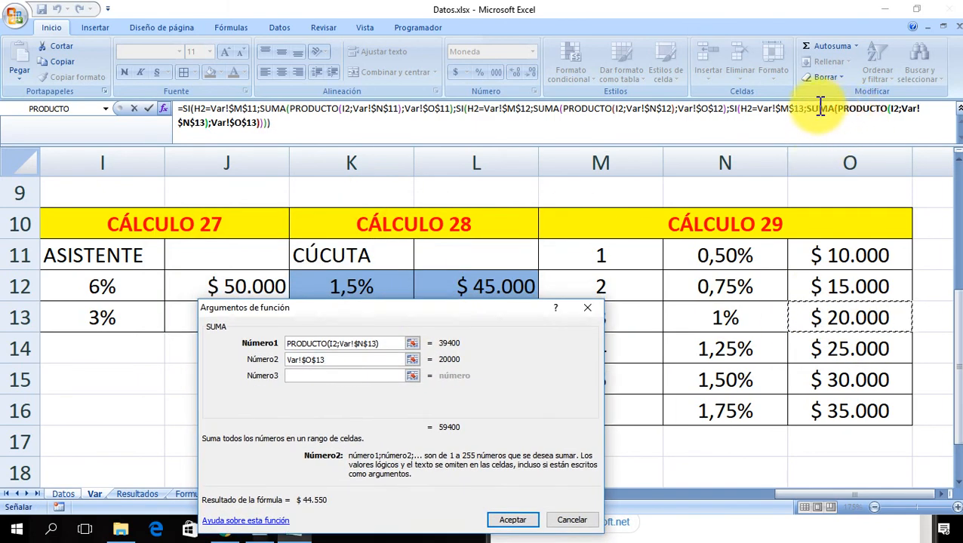
- Nest a fourth SI as the third SI's value if false, with the logical test H2=Var!$M$14
{"action": "left_click", "coordinate": [734, 111]}
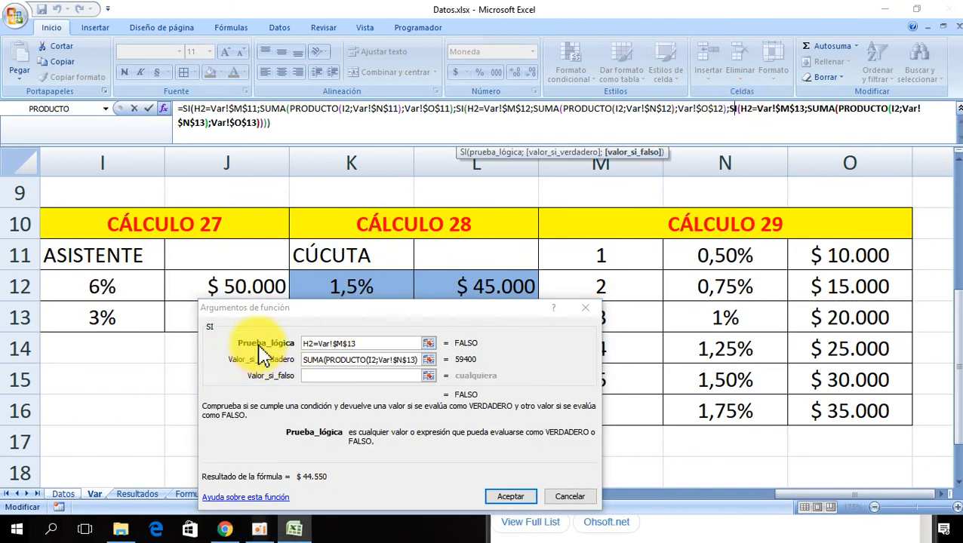
{"action": "left_click", "coordinate": [322, 377]}
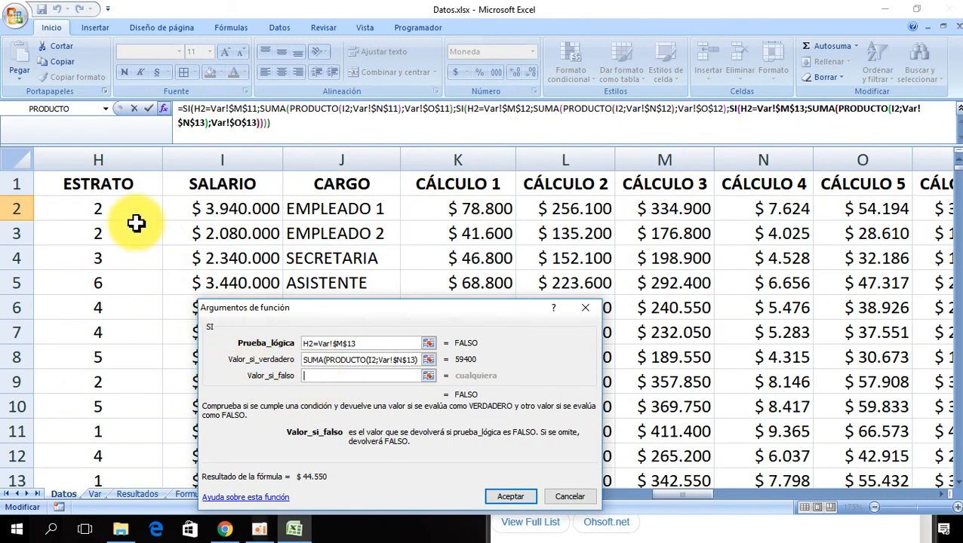
{"action": "left_click", "coordinate": [106, 110]}
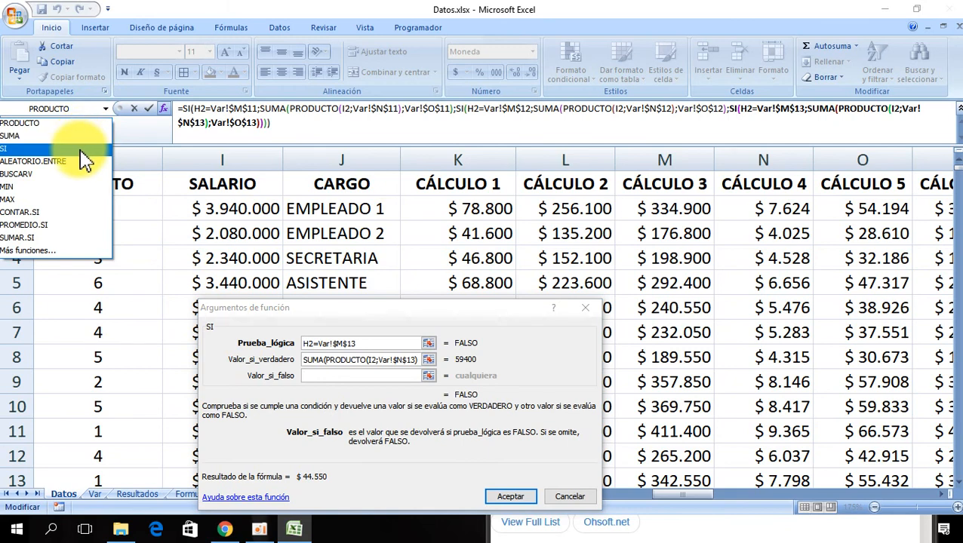
{"action": "left_click", "coordinate": [15, 148]}
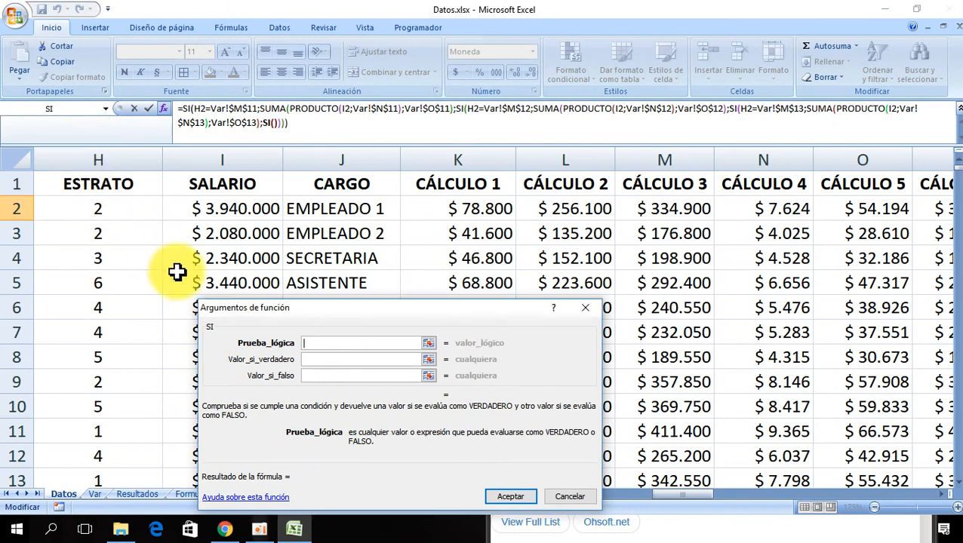
{"action": "left_click_drag", "start_coordinate": [302, 311], "coordinate": [360, 280]}
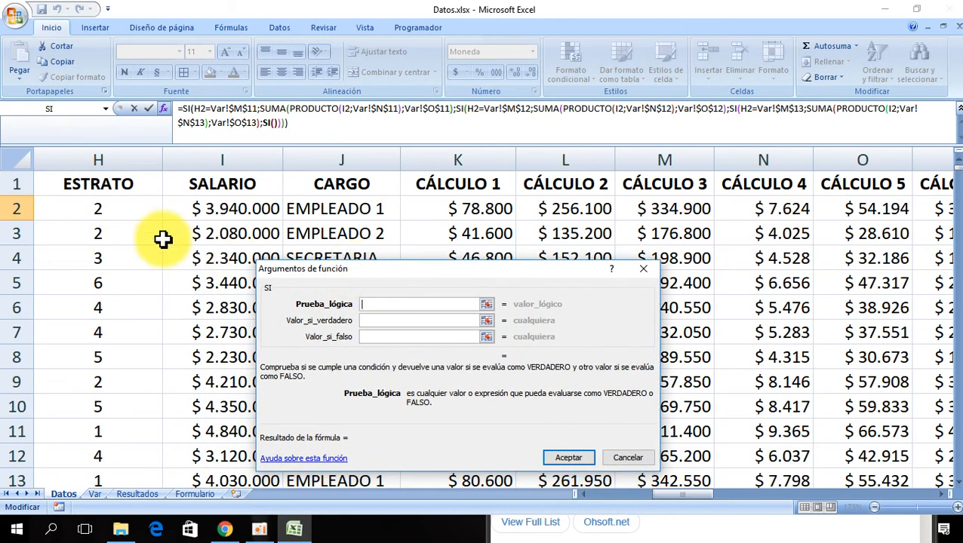
{"action": "left_click", "coordinate": [100, 208]}
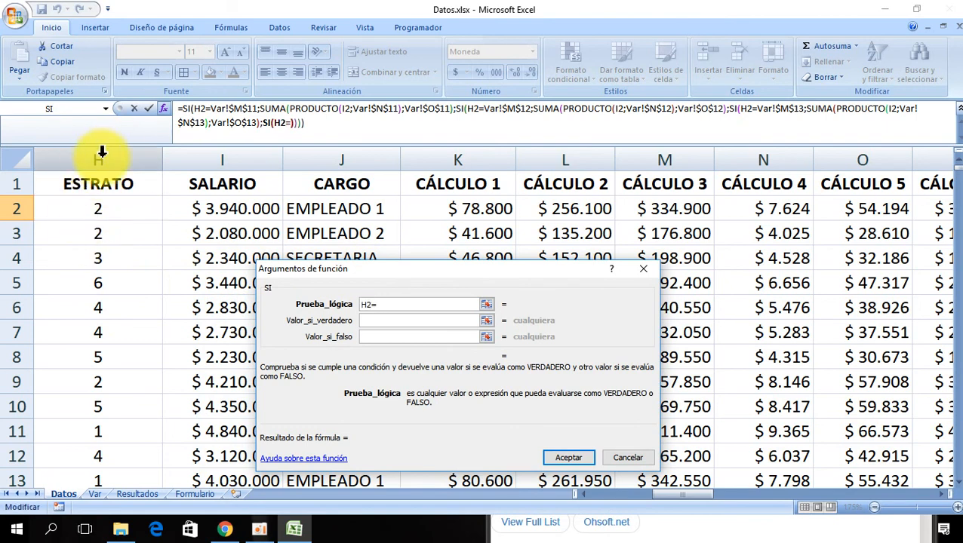
{"action": "left_click", "coordinate": [90, 494]}
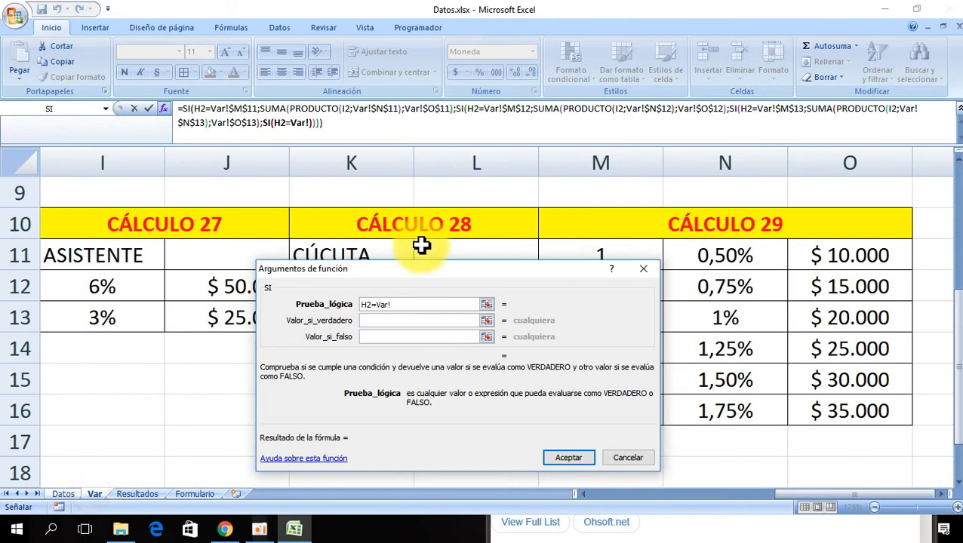
{"action": "left_click_drag", "start_coordinate": [508, 279], "coordinate": [355, 347]}
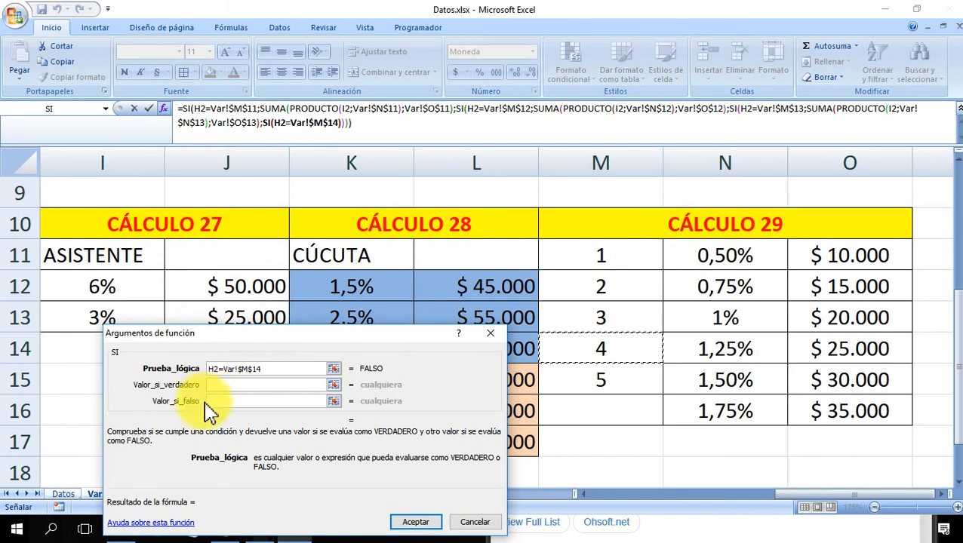
- Start the fourth SI value if true as a SUMA containing a PRODUCTO function, clearing its default range
{"action": "left_click", "coordinate": [218, 385]}
{"action": "left_click", "coordinate": [106, 108]}
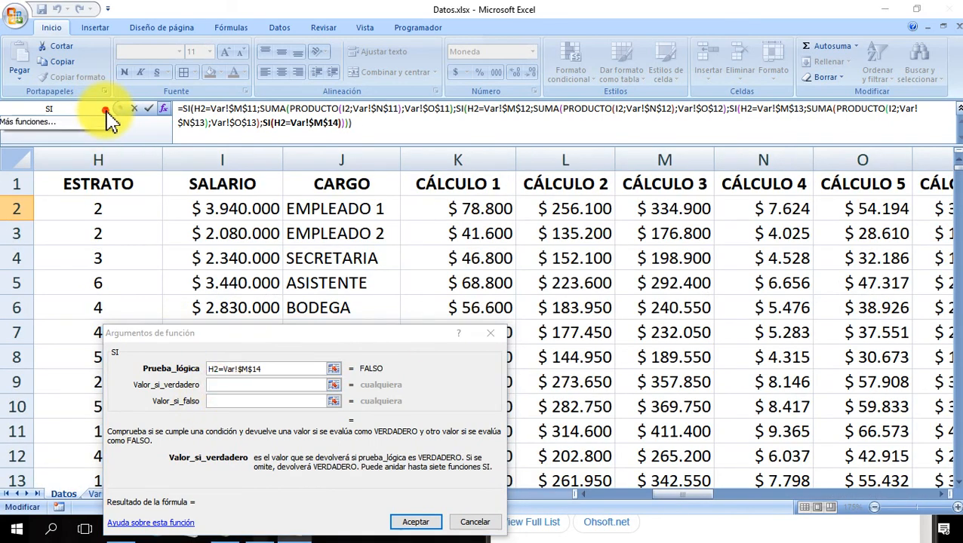
{"action": "left_click", "coordinate": [81, 155]}
{"action": "left_click", "coordinate": [106, 108]}
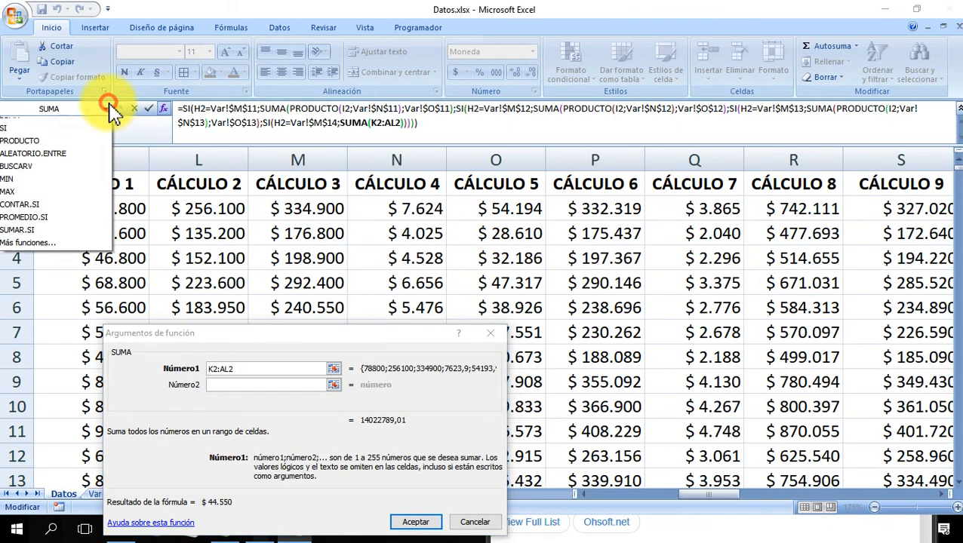
{"action": "left_click", "coordinate": [76, 146]}
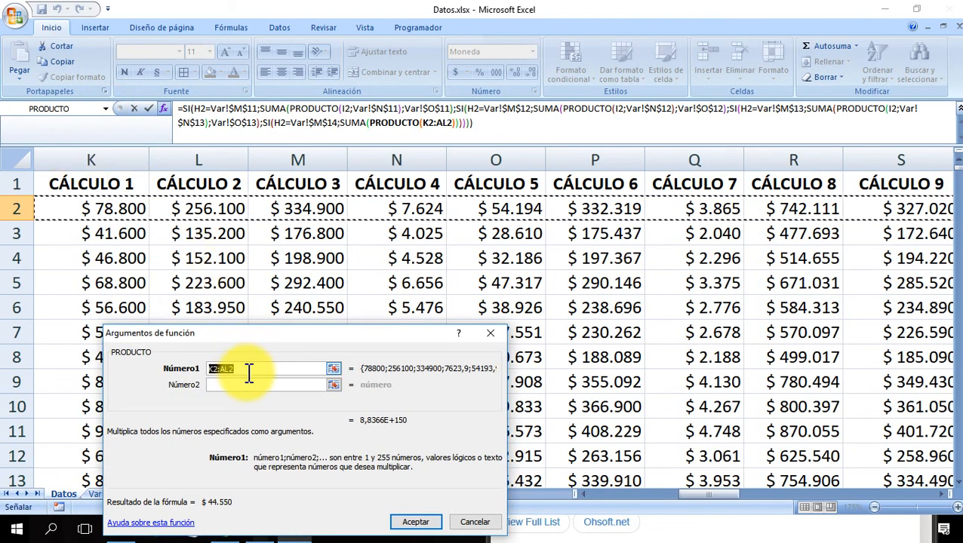
{"action": "key", "text": "Delete"}
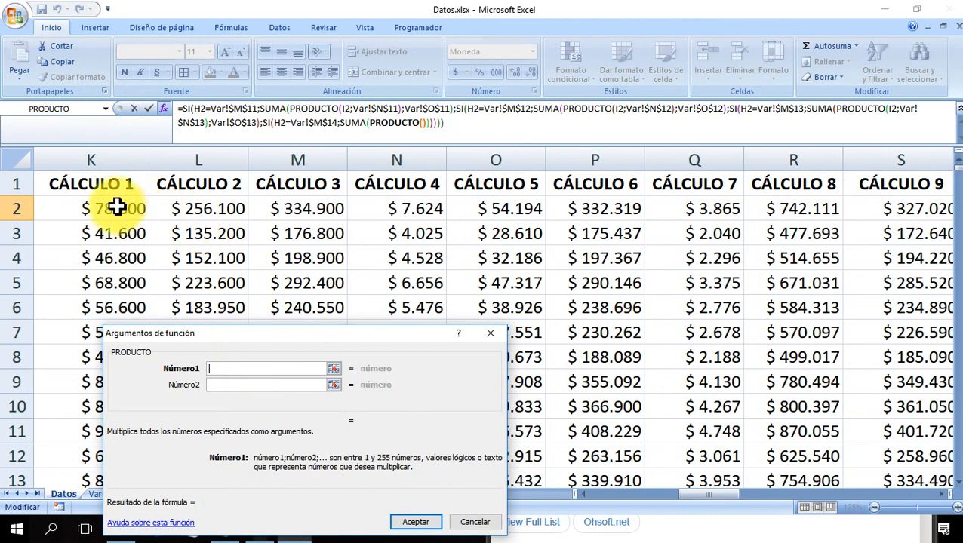
- Set the PRODUCTO arguments to salary cell I2 and rate cell Var!$N$14
{"action": "scroll", "coordinate": [113, 208], "scroll_direction": "left", "scroll_amount": 2}
{"action": "left_click", "coordinate": [91, 210]}
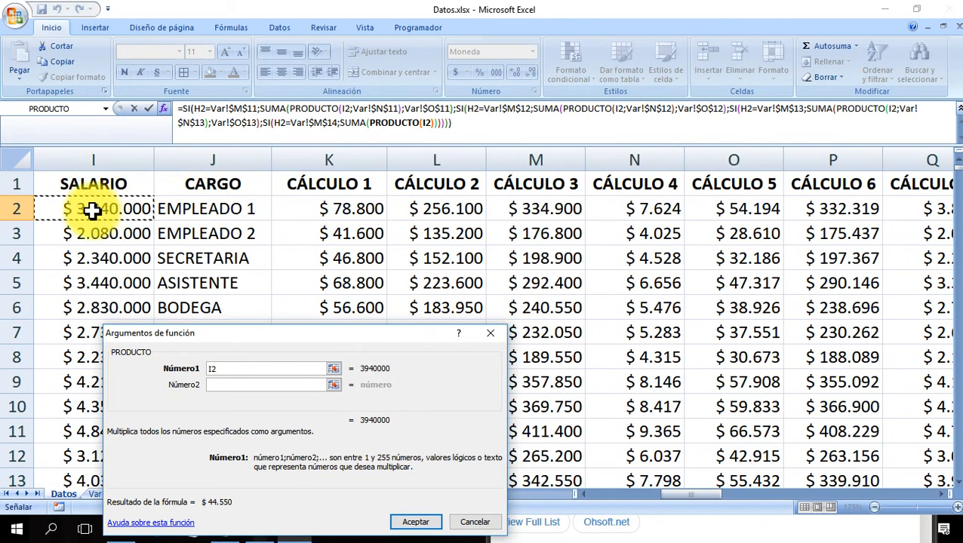
{"action": "left_click", "coordinate": [214, 384]}
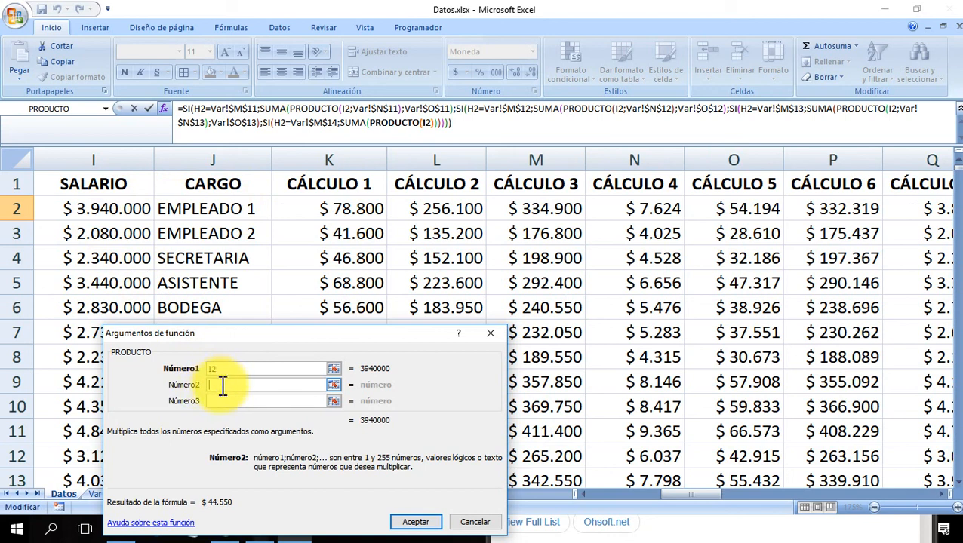
{"action": "left_click", "coordinate": [94, 495]}
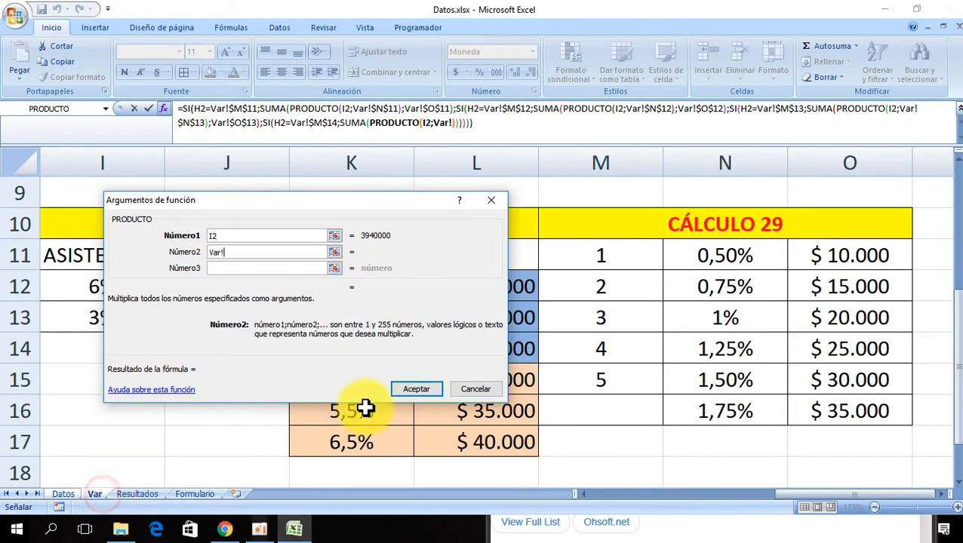
{"action": "left_click", "coordinate": [739, 351]}
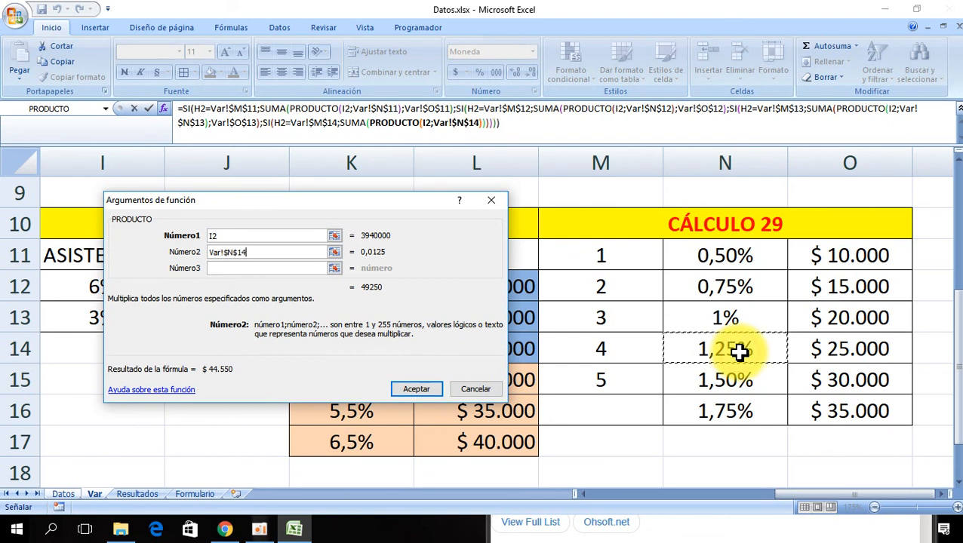
- Add the fixed Var!$O$14 amount as the second SUMA argument
{"action": "left_click", "coordinate": [353, 125]}
{"action": "left_click", "coordinate": [197, 252]}
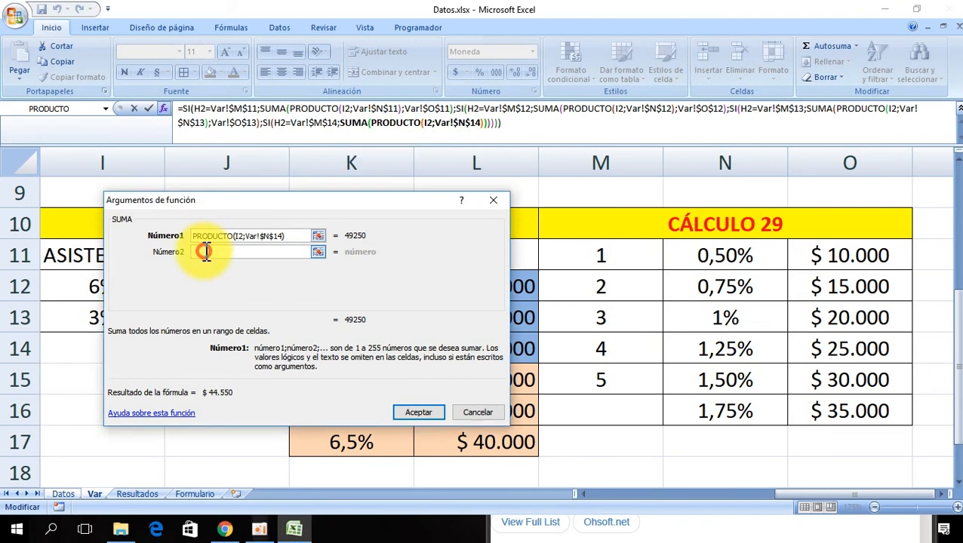
{"action": "left_click", "coordinate": [874, 348]}
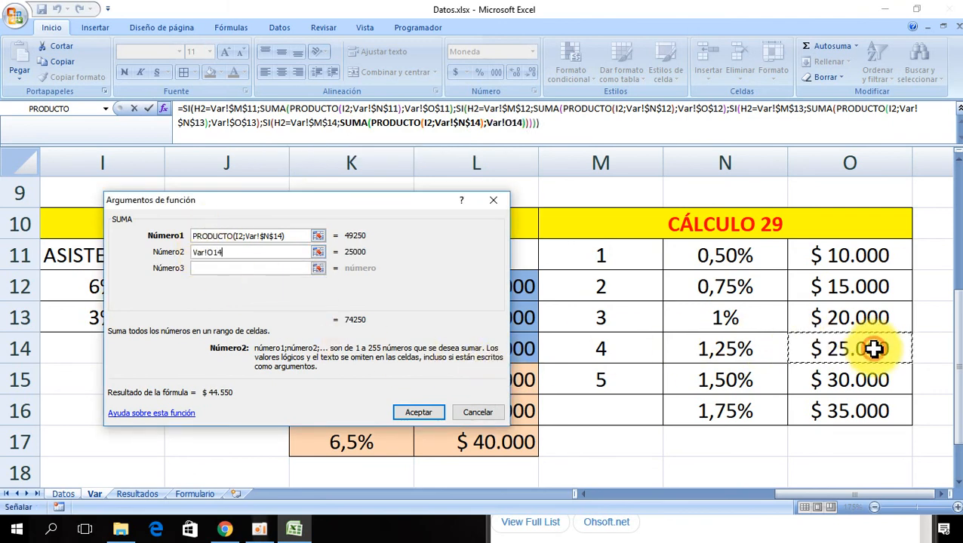
{"action": "key", "text": "F4"}
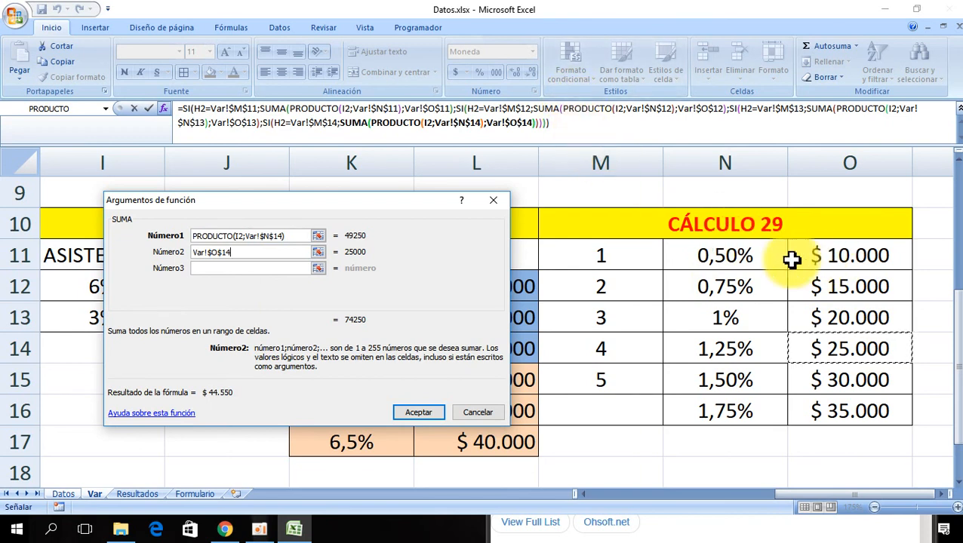
- Nest a fifth SI as the fourth SI's value if false, with the logical test H2=Var!$M$15
{"action": "left_click", "coordinate": [266, 123]}
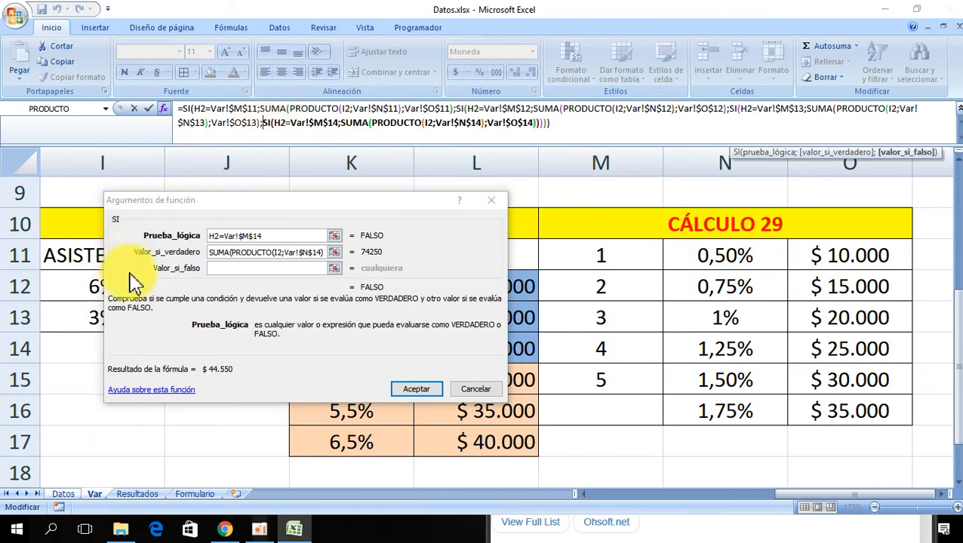
{"action": "left_click", "coordinate": [222, 270]}
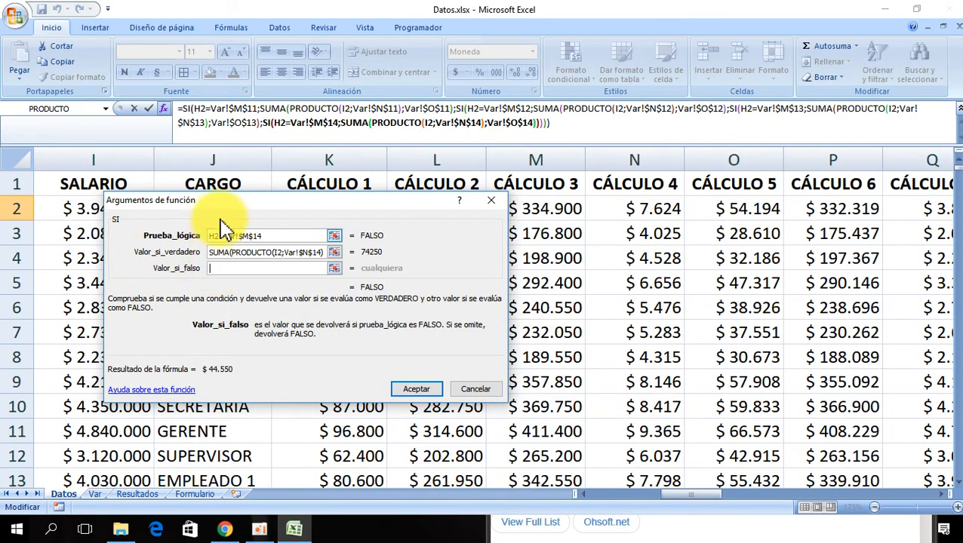
{"action": "left_click_drag", "start_coordinate": [228, 202], "coordinate": [375, 241]}
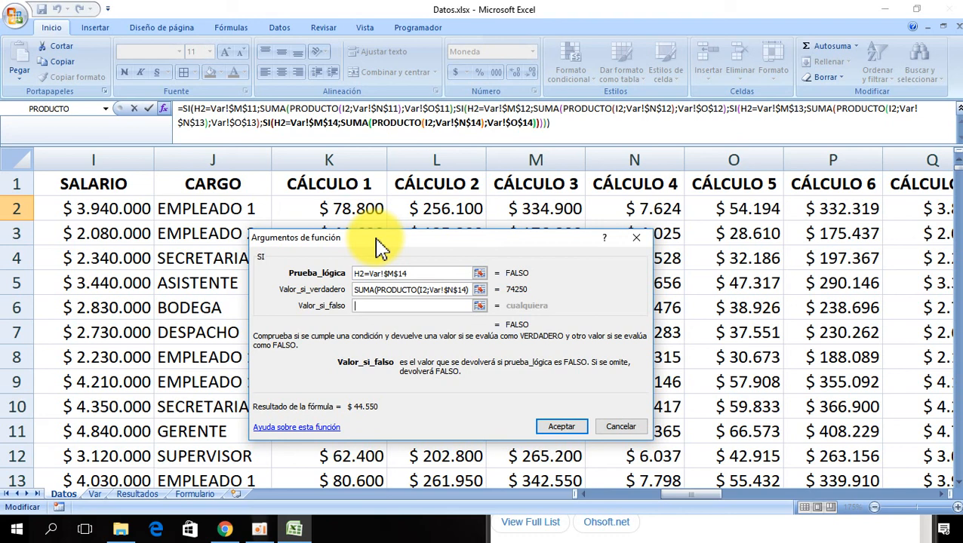
{"action": "left_click", "coordinate": [106, 108]}
{"action": "left_click", "coordinate": [50, 148]}
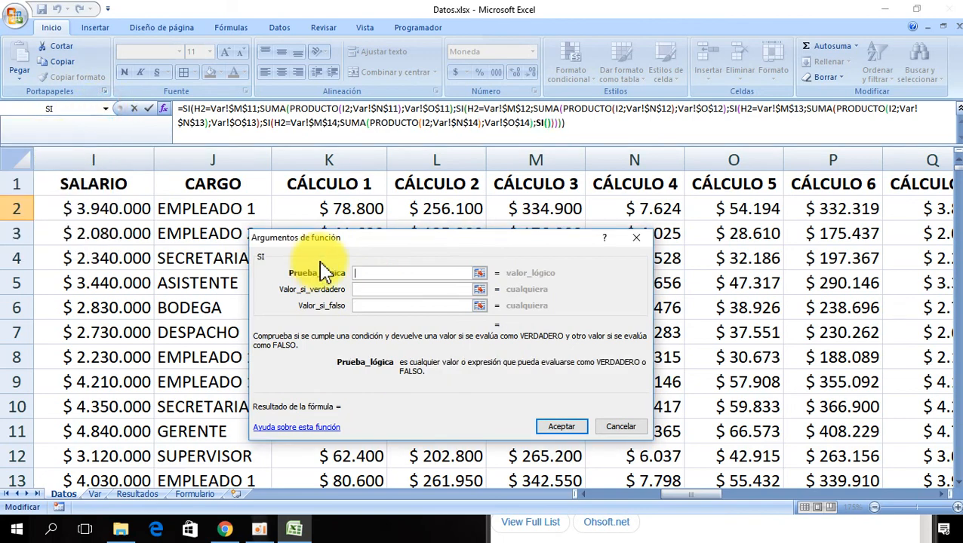
{"action": "left_click", "coordinate": [370, 273]}
{"action": "left_click_drag", "start_coordinate": [377, 242], "coordinate": [321, 95]}
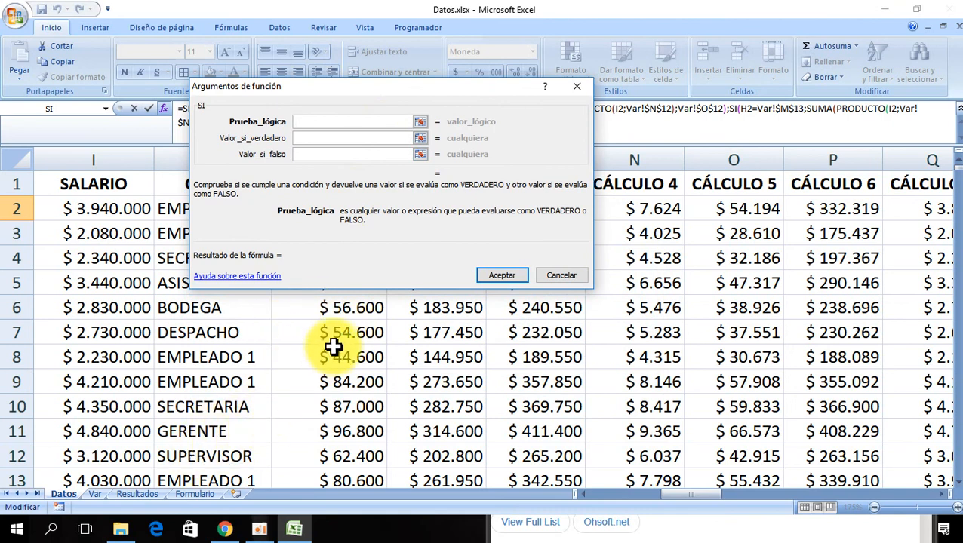
{"action": "left_click", "coordinate": [109, 209]}
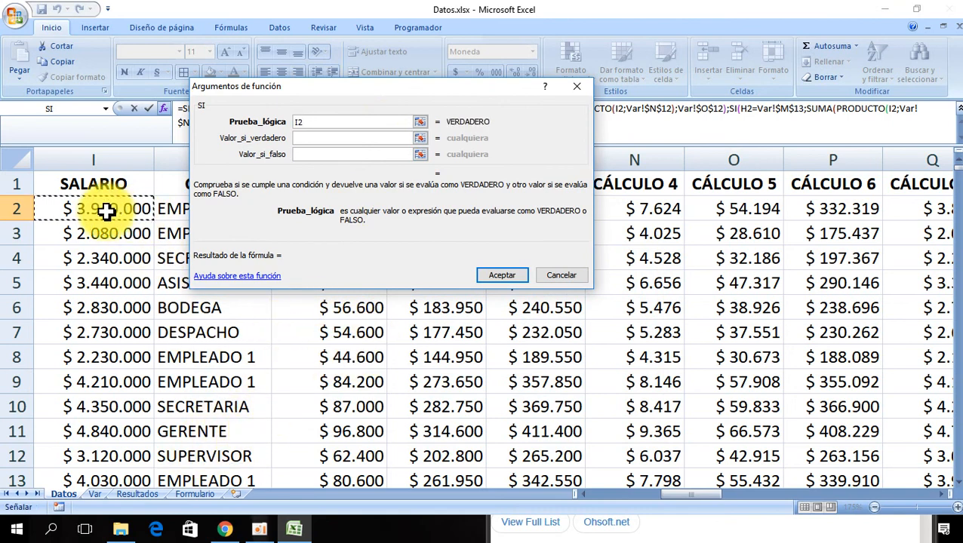
{"action": "scroll", "coordinate": [106, 212], "scroll_direction": "left", "scroll_amount": 2}
{"action": "left_click", "coordinate": [170, 211]}
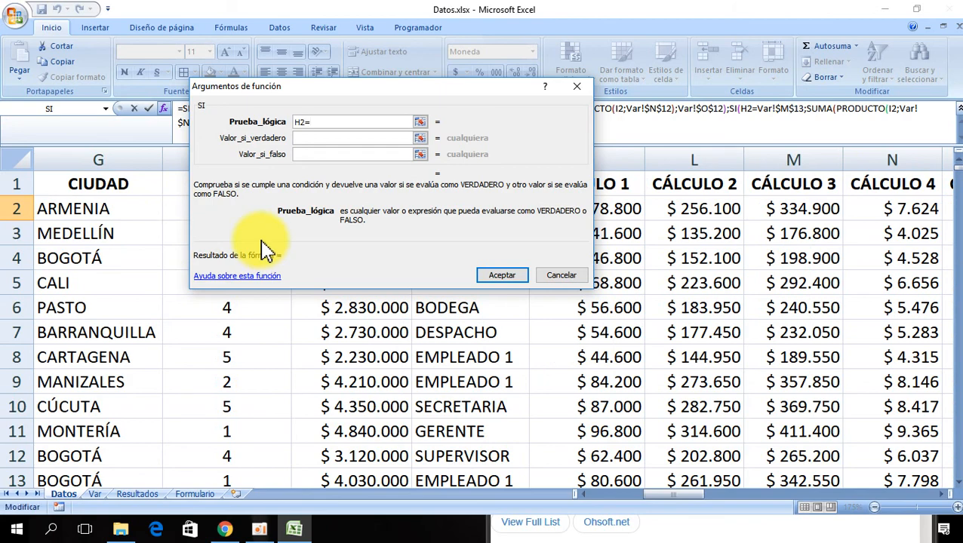
{"action": "left_click_drag", "start_coordinate": [262, 243], "coordinate": [418, 305]}
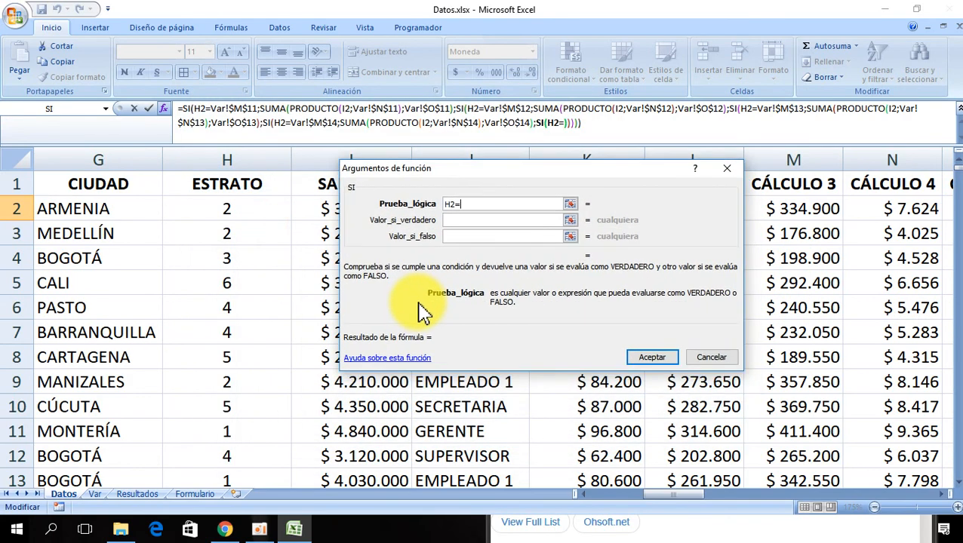
{"action": "left_click", "coordinate": [96, 495]}
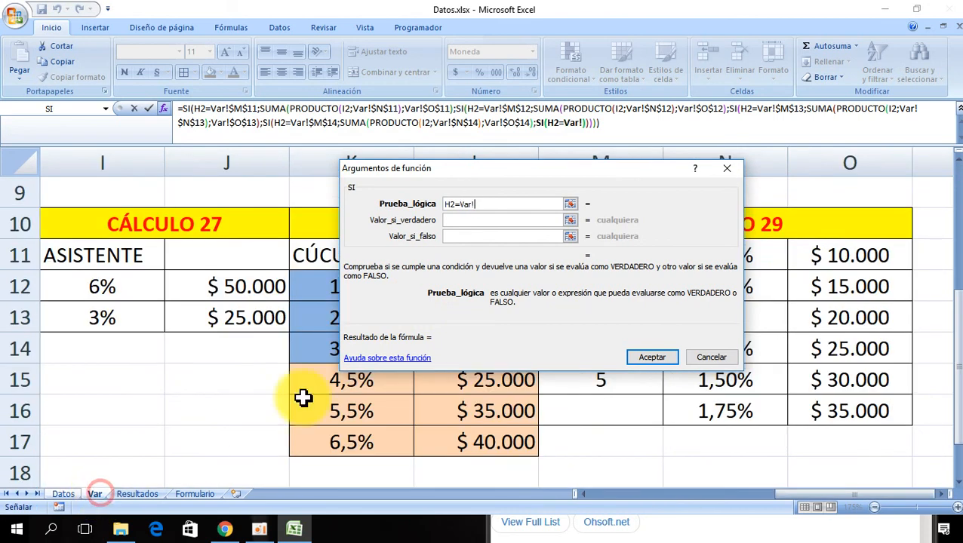
{"action": "left_click_drag", "start_coordinate": [397, 340], "coordinate": [383, 298]}
{"action": "left_click", "coordinate": [598, 379]}
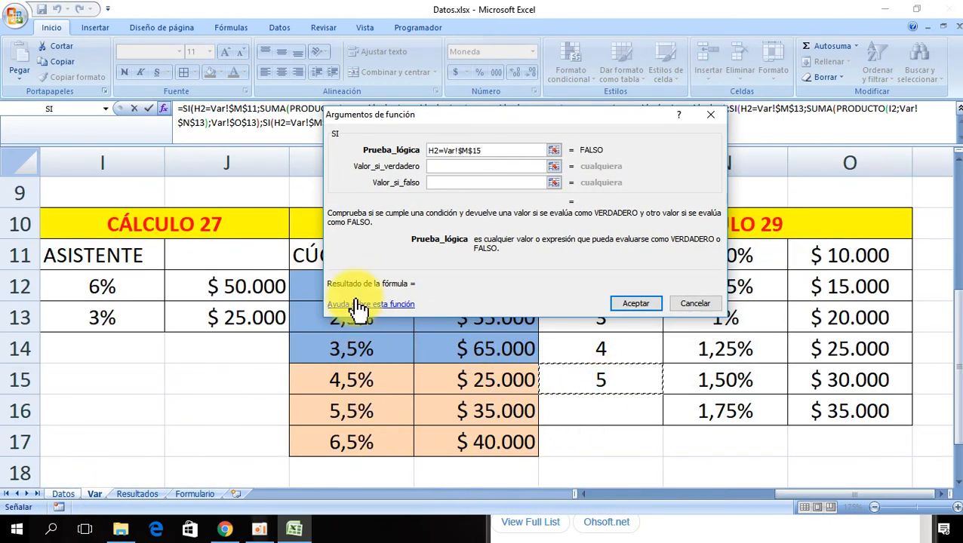
- Start the fifth SI's value if true as a SUMA containing a PRODUCTO function
{"action": "left_click", "coordinate": [437, 167]}
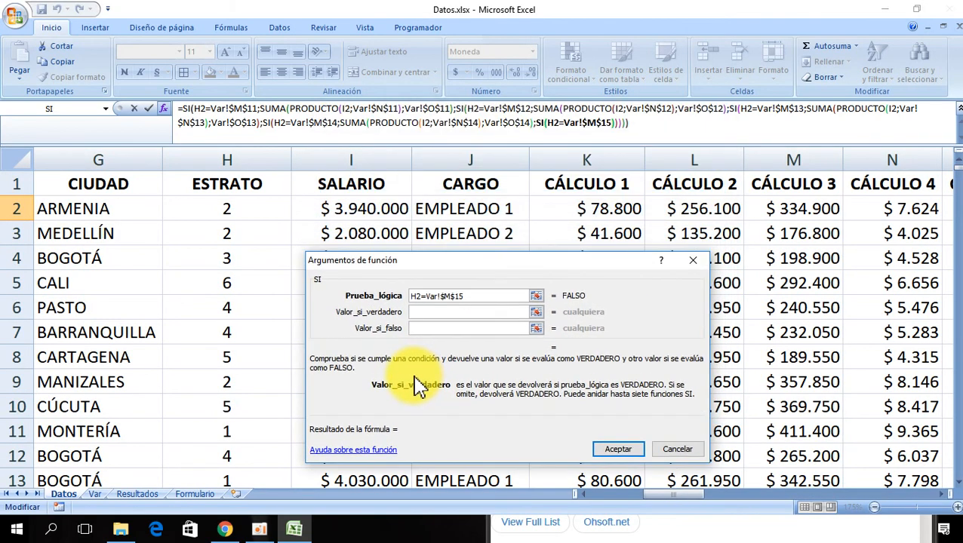
{"action": "left_click", "coordinate": [107, 108]}
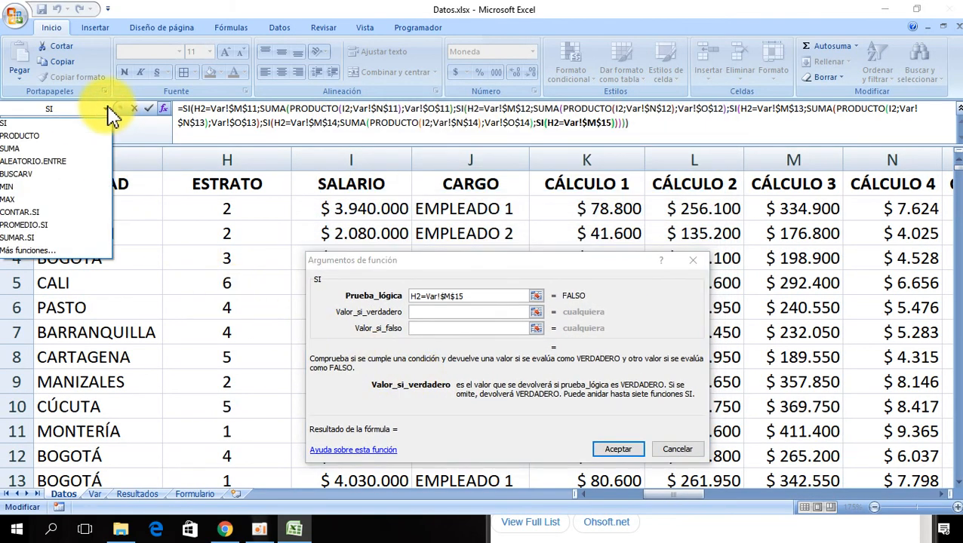
{"action": "left_click", "coordinate": [45, 155]}
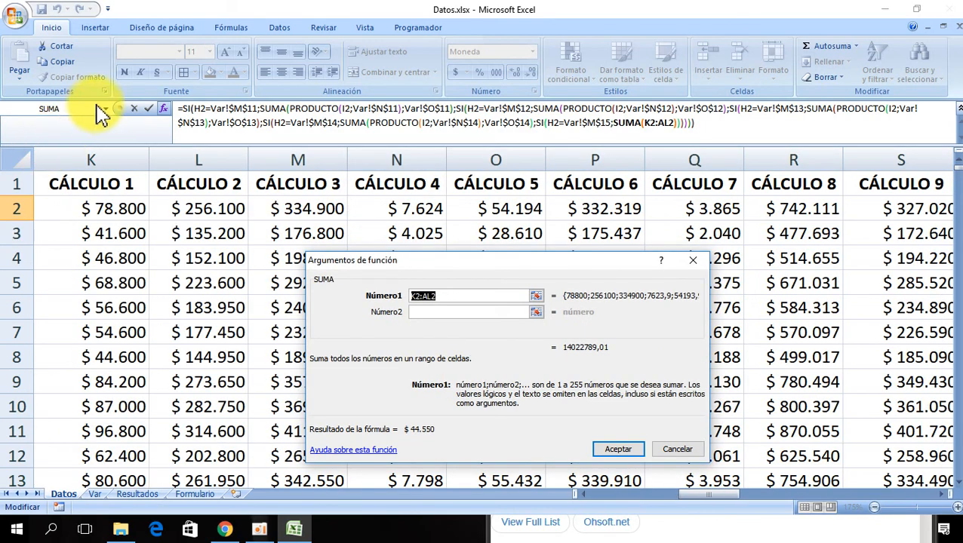
{"action": "left_click", "coordinate": [106, 109]}
{"action": "left_click", "coordinate": [77, 149]}
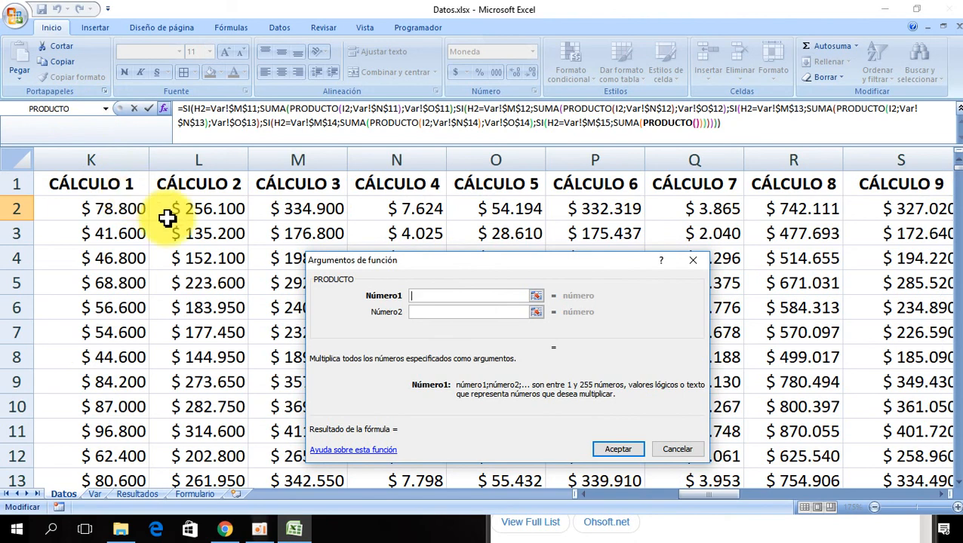
- Set the PRODUCTO arguments to salary cell I2 and rate cell Var!$N$15
{"action": "left_click", "coordinate": [94, 210]}
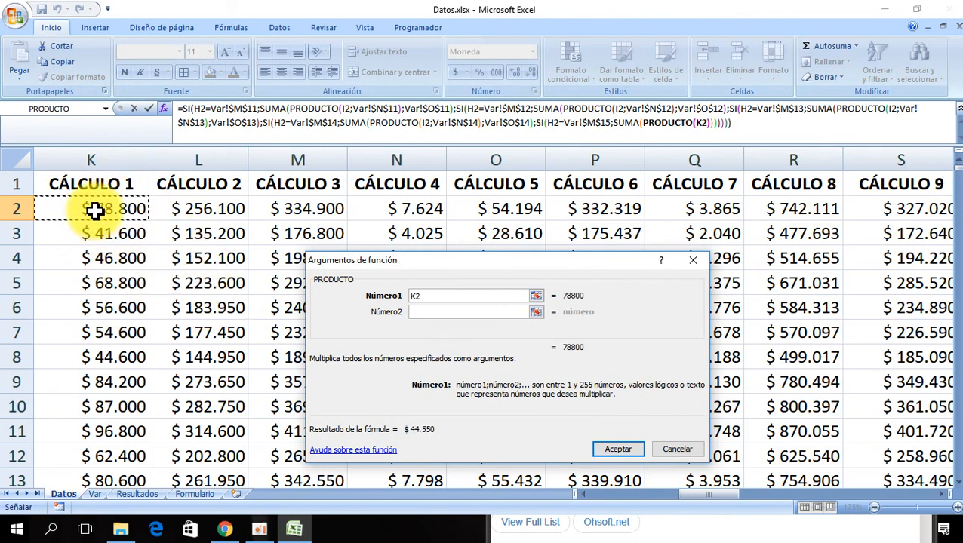
{"action": "key", "text": "Left"}
{"action": "key", "text": "Left"}
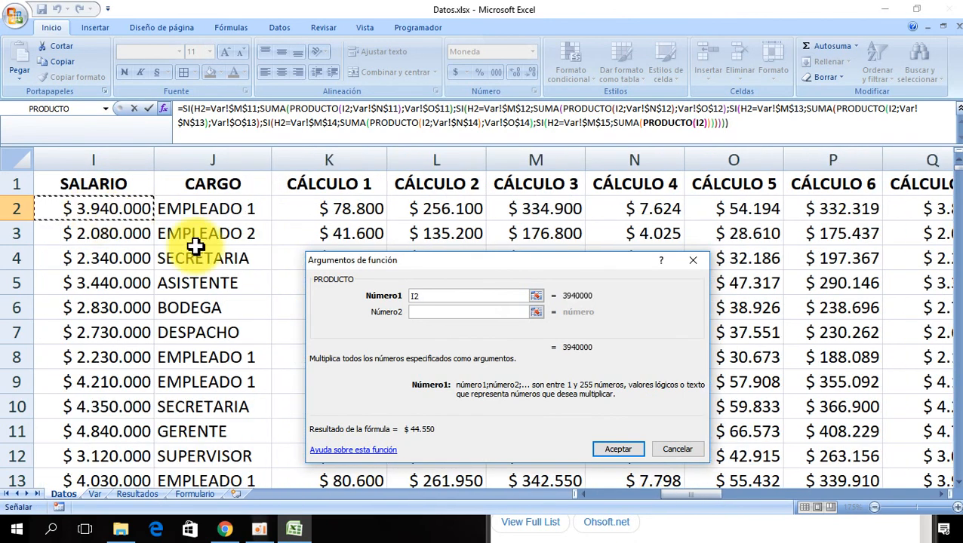
{"action": "left_click", "coordinate": [413, 313]}
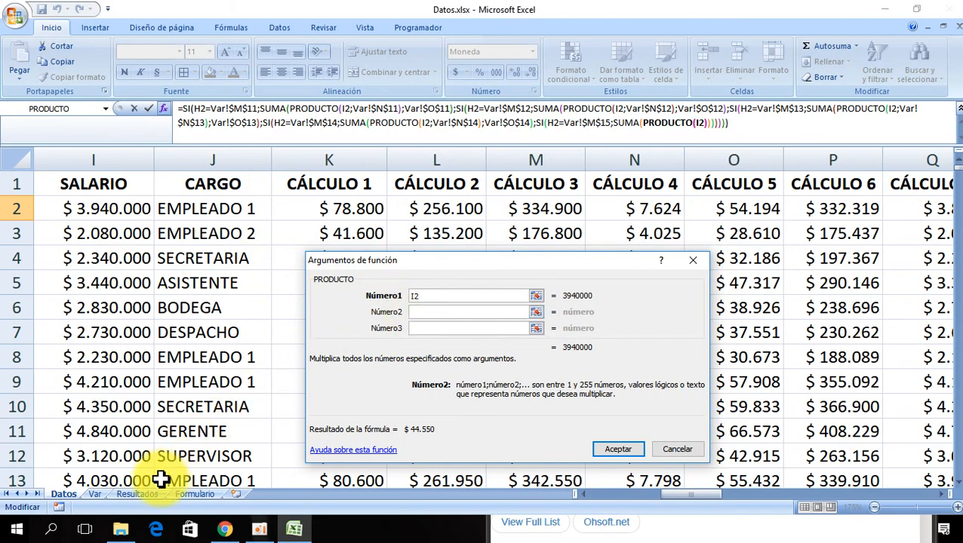
{"action": "left_click", "coordinate": [94, 493]}
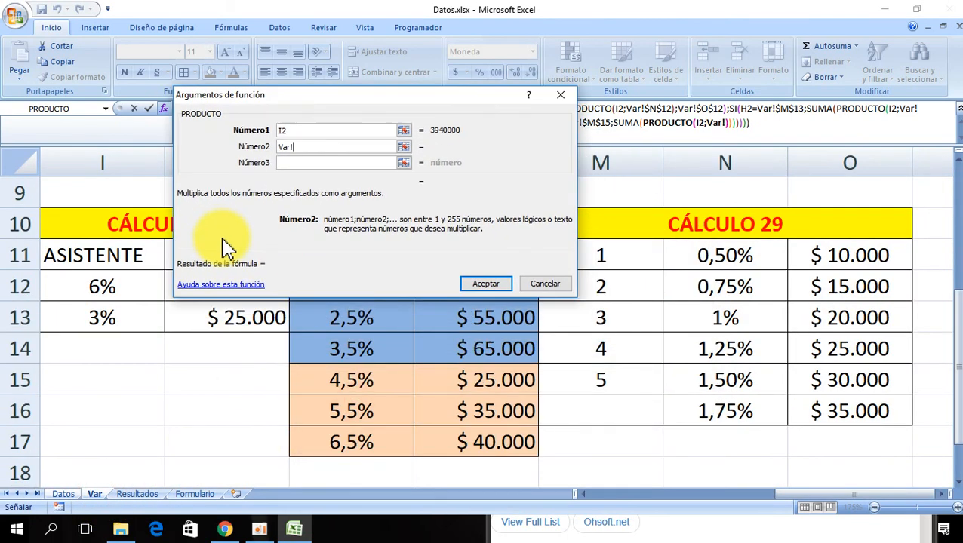
{"action": "left_click", "coordinate": [743, 385]}
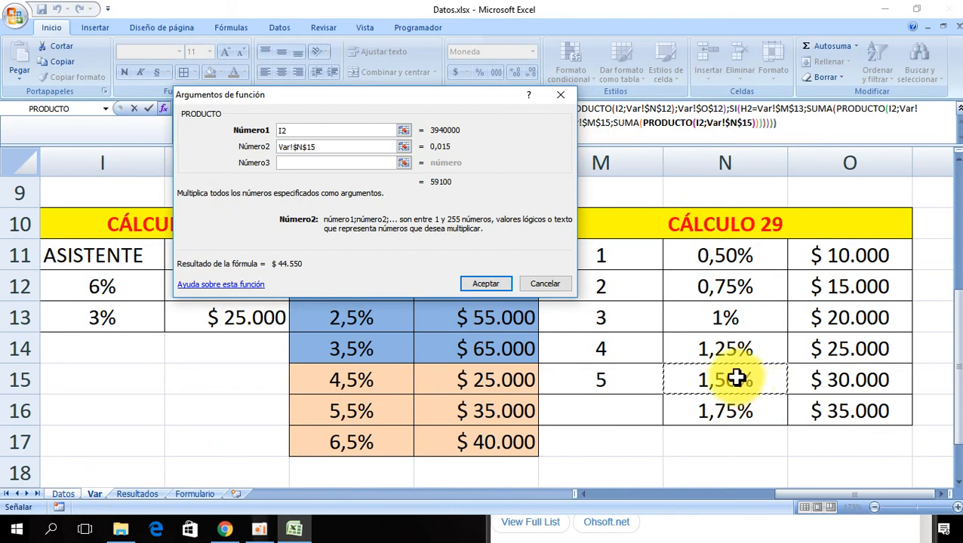
{"action": "left_click_drag", "start_coordinate": [486, 106], "coordinate": [576, 269]}
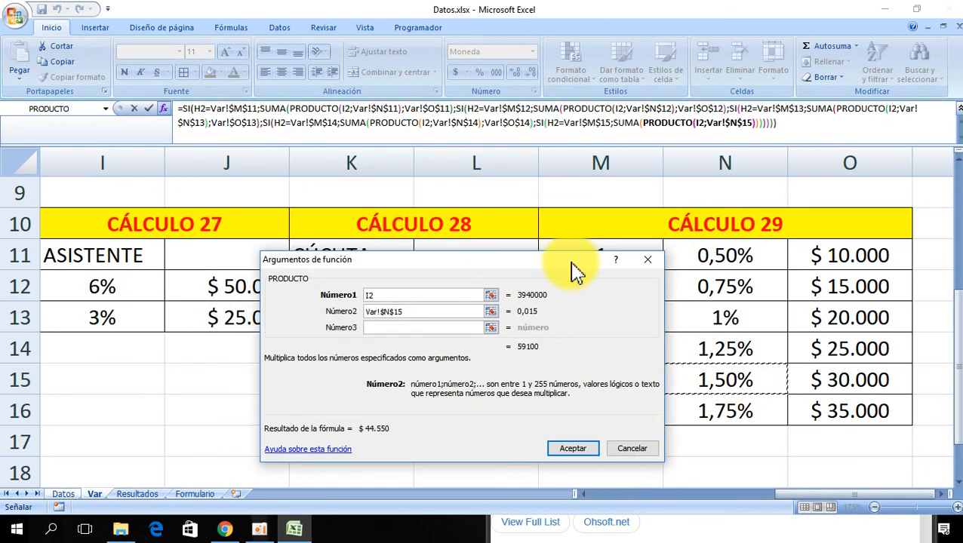
- Add the fixed Var!$O$15 amount as the second SUMA argument
{"action": "left_click", "coordinate": [624, 123]}
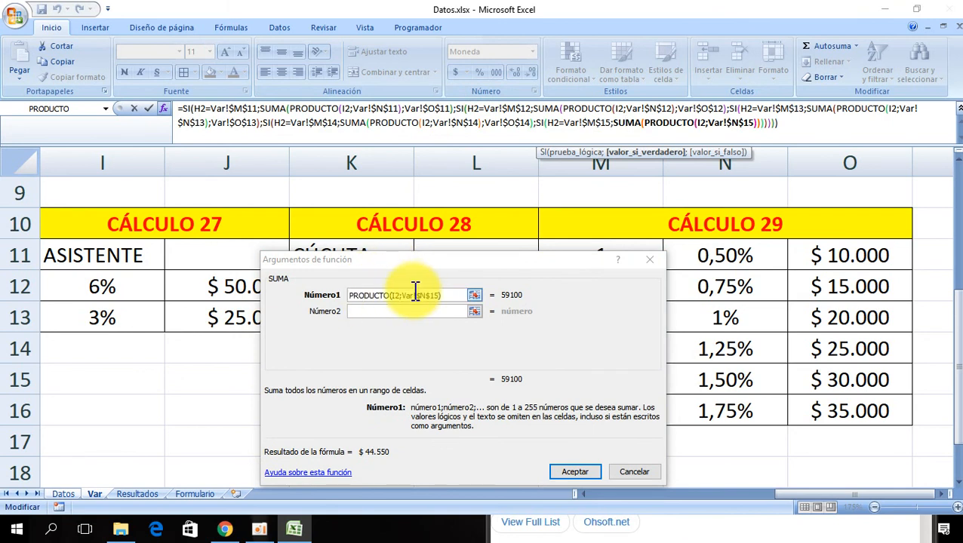
{"action": "left_click", "coordinate": [361, 312]}
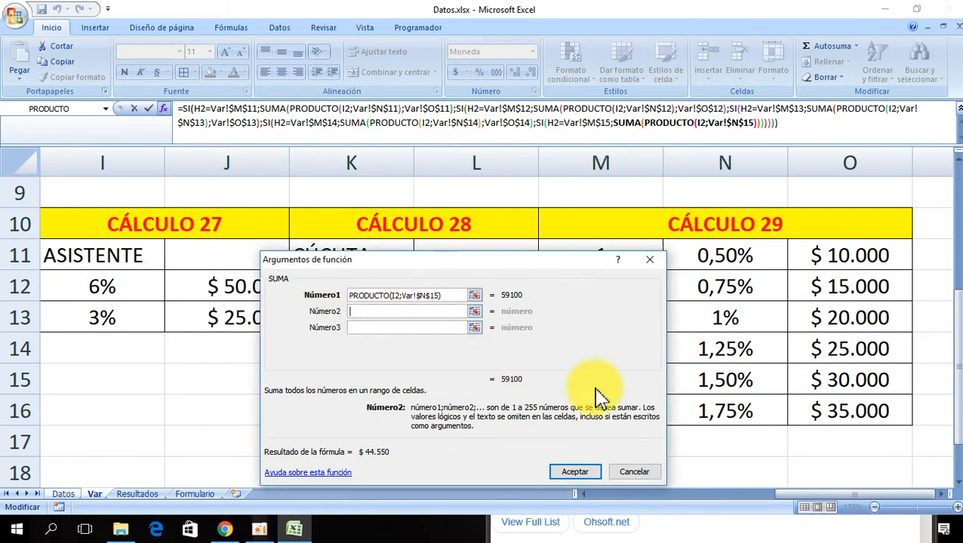
{"action": "left_click", "coordinate": [851, 384]}
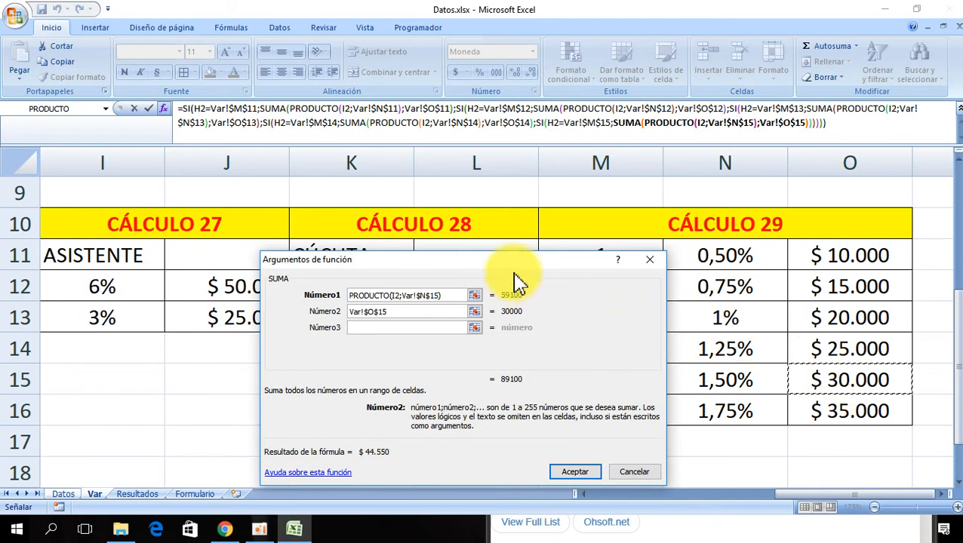
{"action": "left_click_drag", "start_coordinate": [513, 271], "coordinate": [638, 195]}
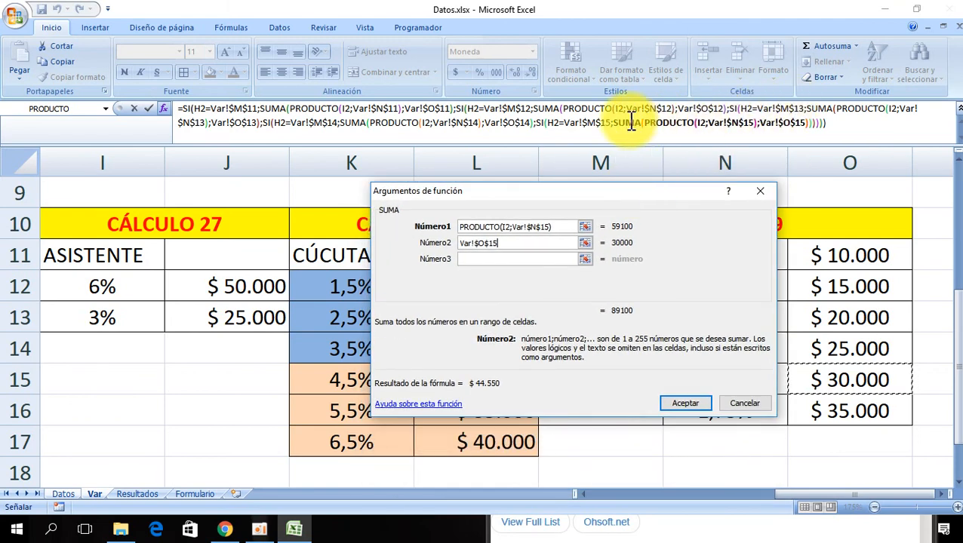
- Start the fifth SI's value if false as a SUMA containing a PRODUCTO function
{"action": "left_click", "coordinate": [543, 124]}
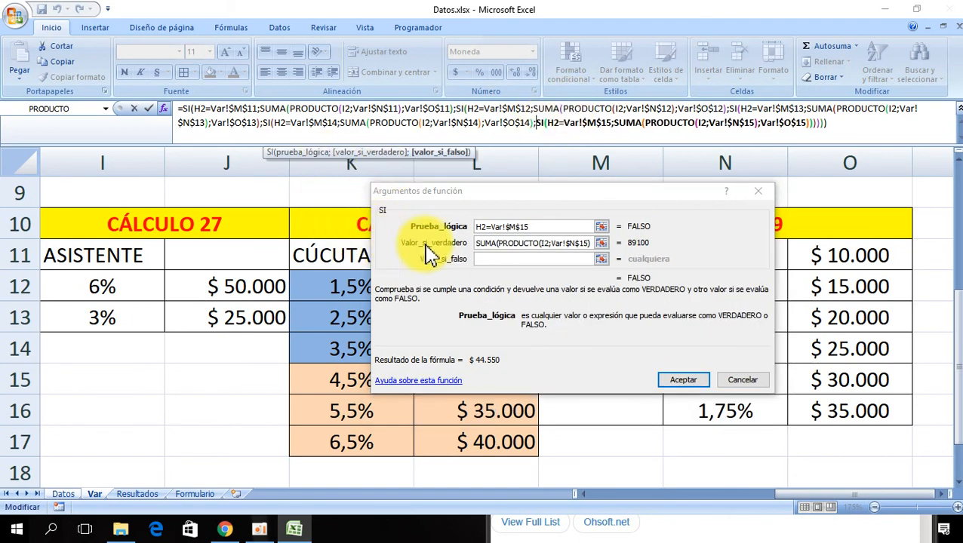
{"action": "left_click", "coordinate": [489, 259]}
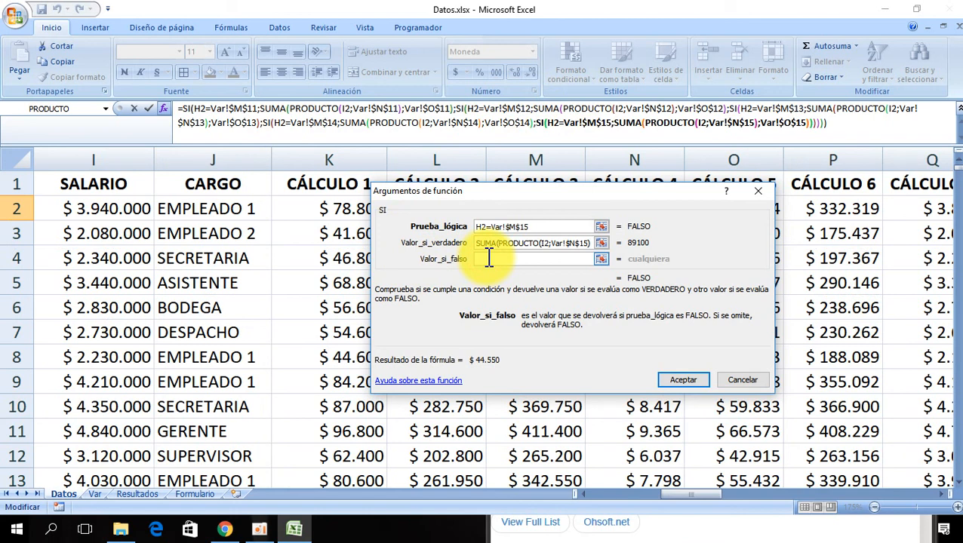
{"action": "left_click", "coordinate": [106, 108]}
{"action": "left_click", "coordinate": [64, 139]}
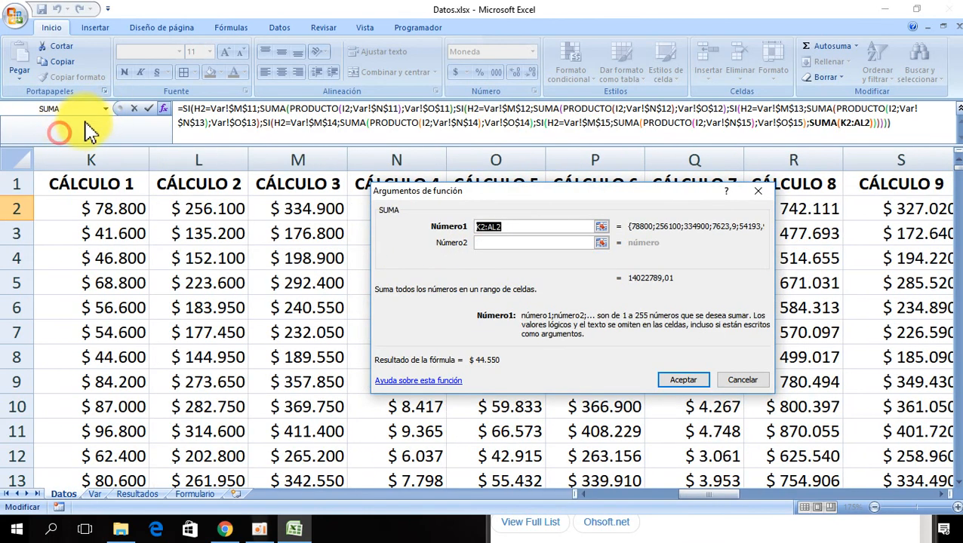
{"action": "left_click", "coordinate": [106, 109]}
{"action": "left_click", "coordinate": [76, 138]}
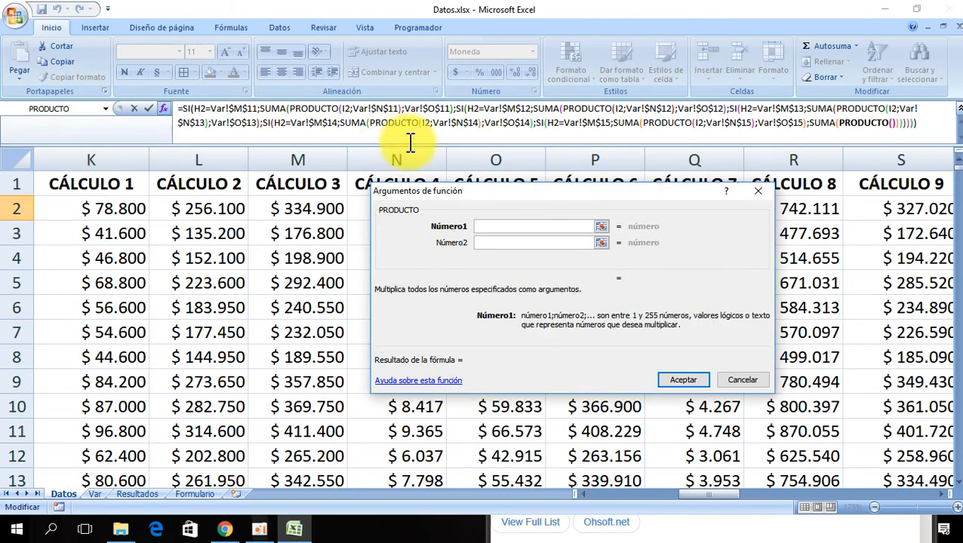
- Set these PRODUCTO arguments to salary cell I2 and rate cell Var!$N$16
{"action": "left_click_drag", "start_coordinate": [432, 195], "coordinate": [436, 205]}
{"action": "left_click", "coordinate": [111, 195]}
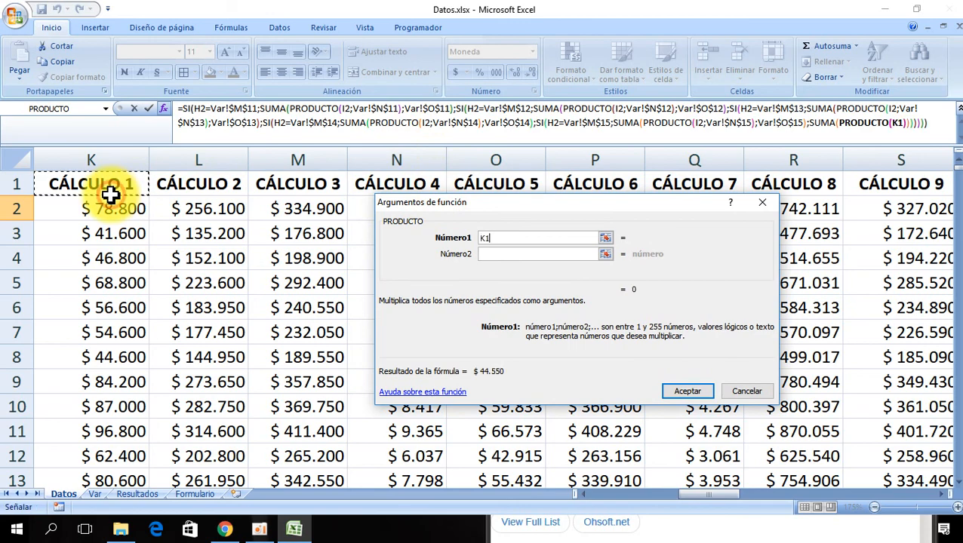
{"action": "key", "text": "Left"}
{"action": "key", "text": "Left"}
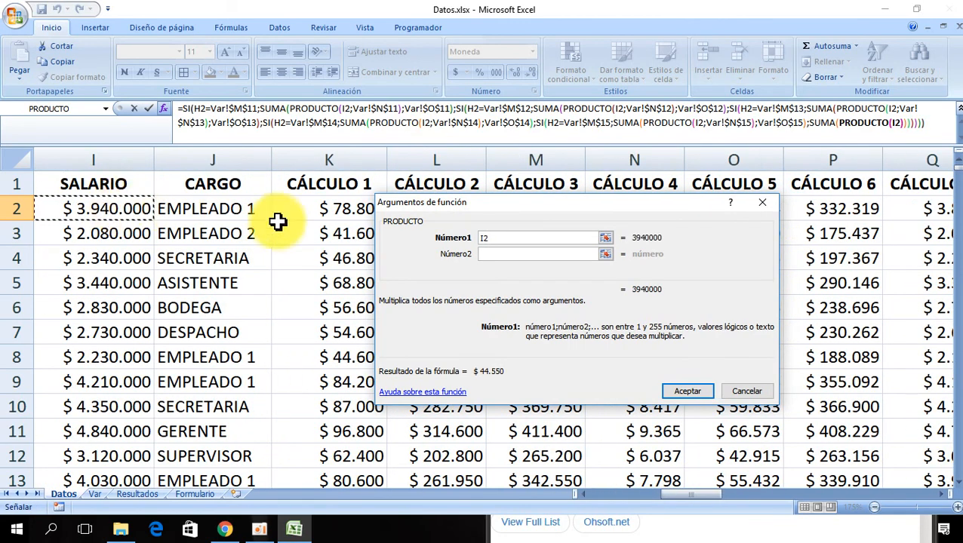
{"action": "left_click", "coordinate": [488, 255]}
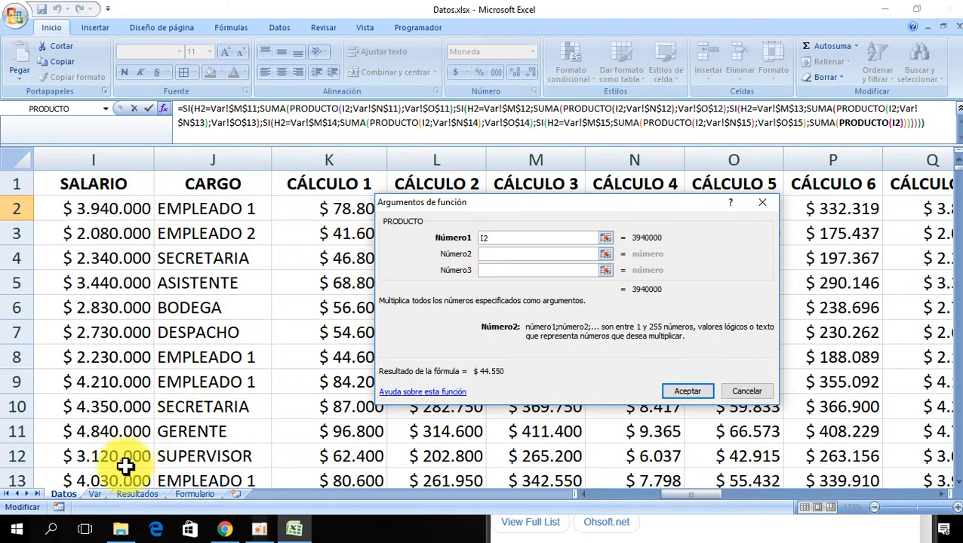
{"action": "left_click", "coordinate": [95, 495]}
{"action": "left_click_drag", "start_coordinate": [478, 393], "coordinate": [366, 301]}
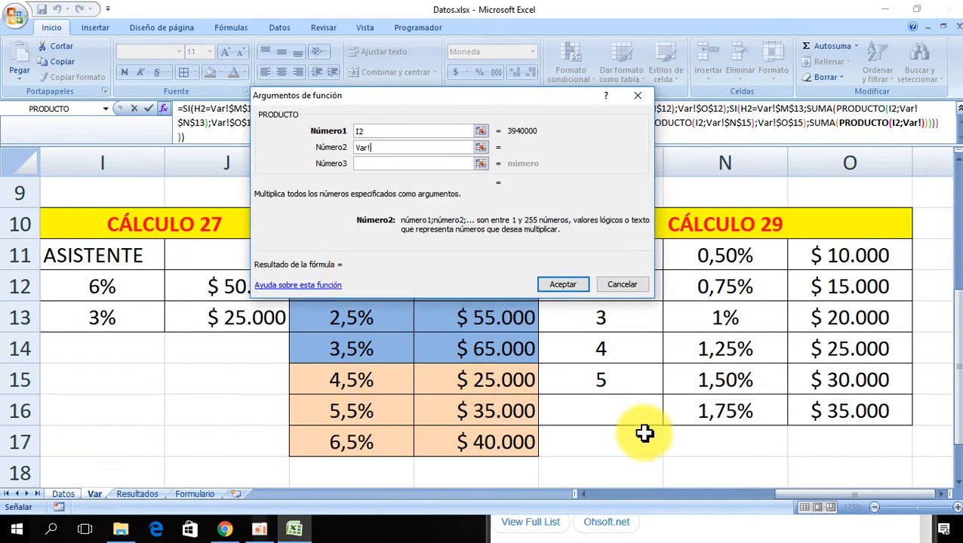
{"action": "left_click", "coordinate": [730, 412]}
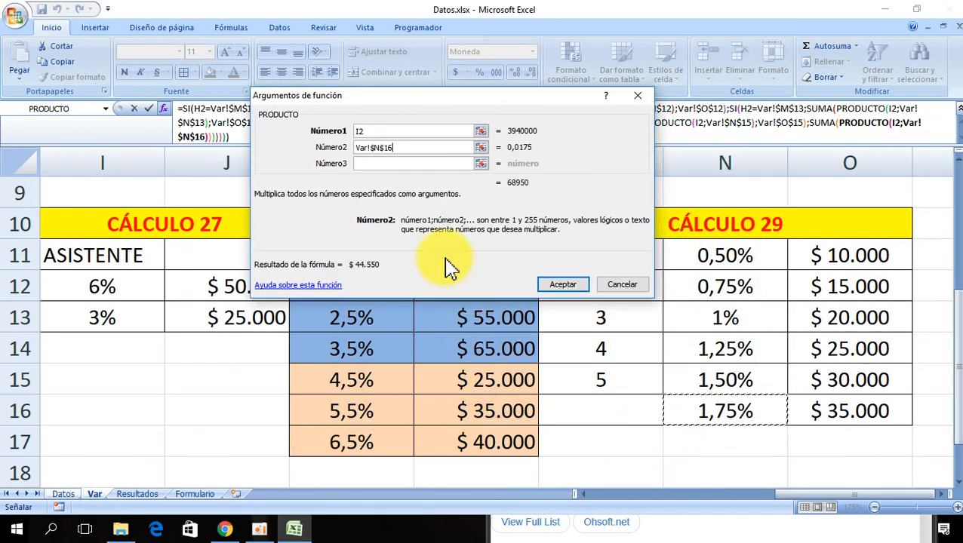
{"action": "left_click_drag", "start_coordinate": [408, 105], "coordinate": [434, 257]}
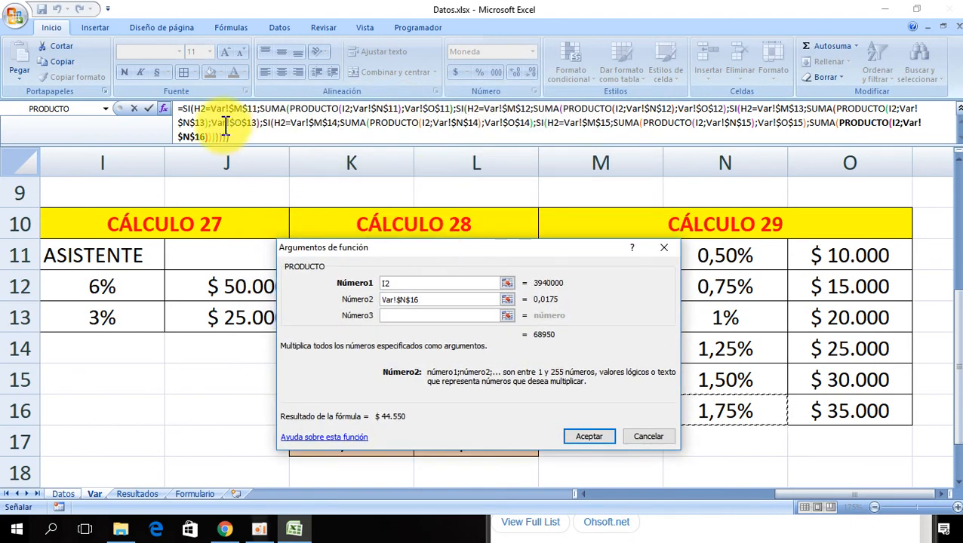
- Add the fixed Var!$O$16 amount as the second SUMA argument and confirm the finished nested formula
{"action": "left_click", "coordinate": [823, 123]}
{"action": "left_click", "coordinate": [373, 300]}
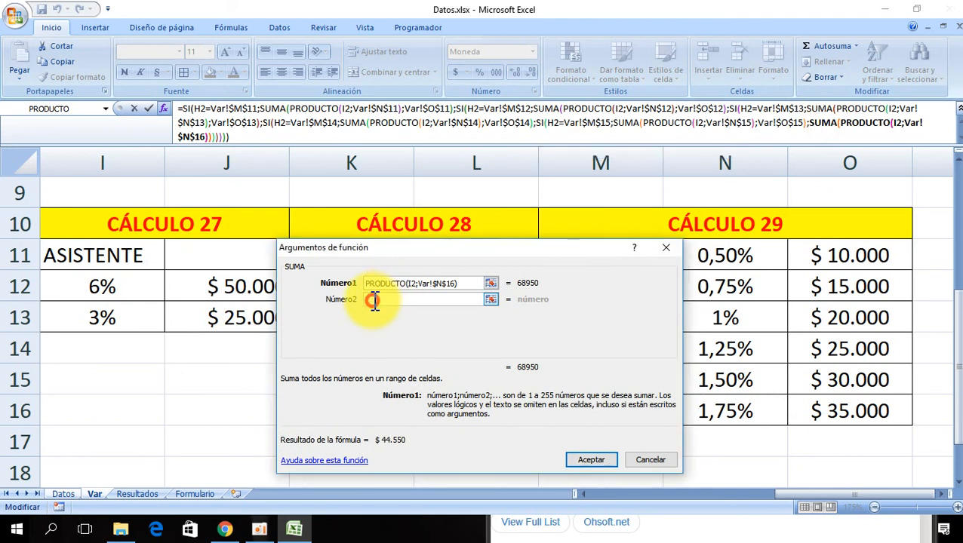
{"action": "left_click", "coordinate": [848, 410]}
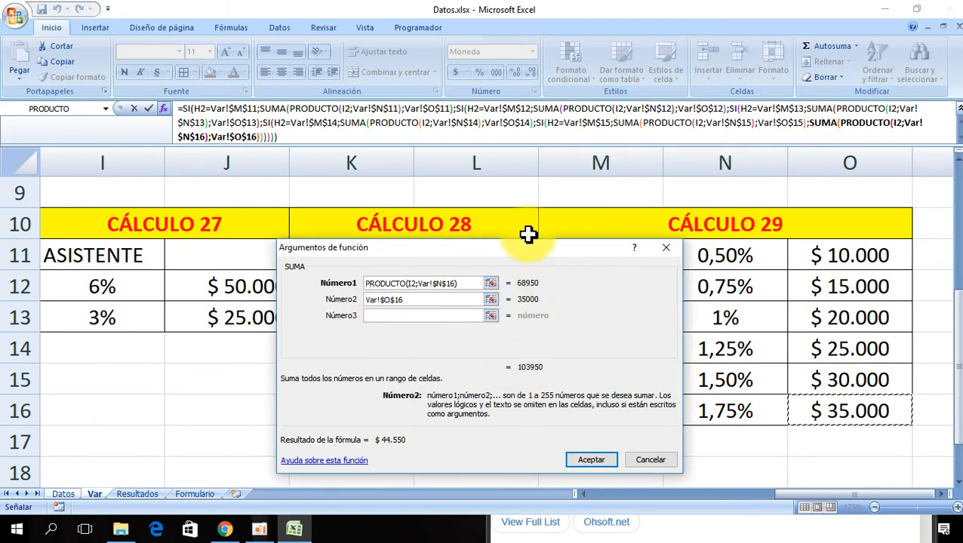
{"action": "left_click_drag", "start_coordinate": [412, 249], "coordinate": [306, 234]}
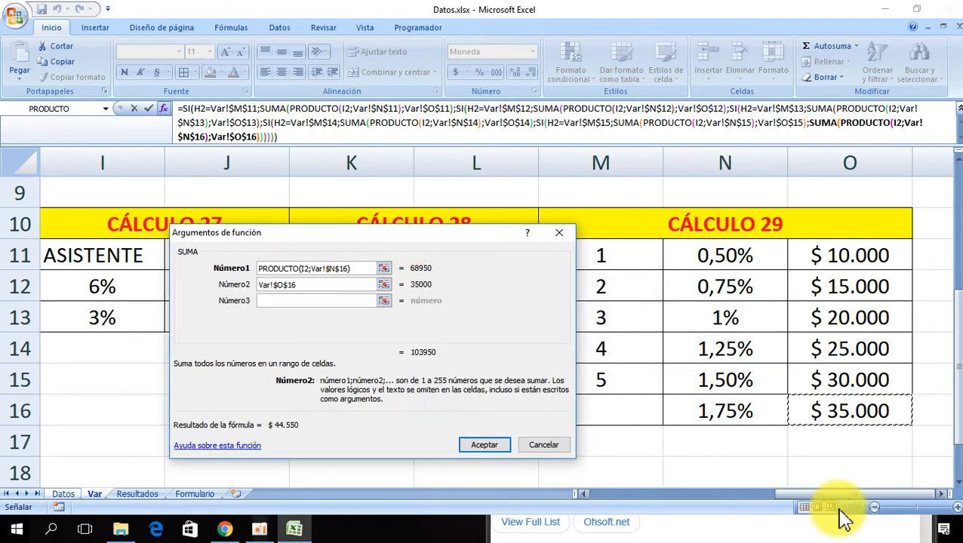
{"action": "left_click_drag", "start_coordinate": [370, 242], "coordinate": [525, 190]}
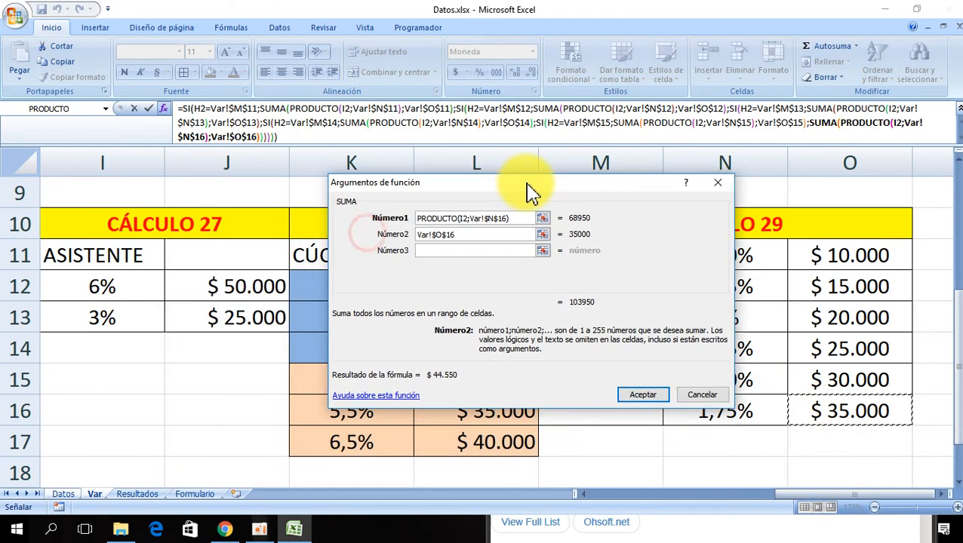
{"action": "left_click", "coordinate": [646, 402]}
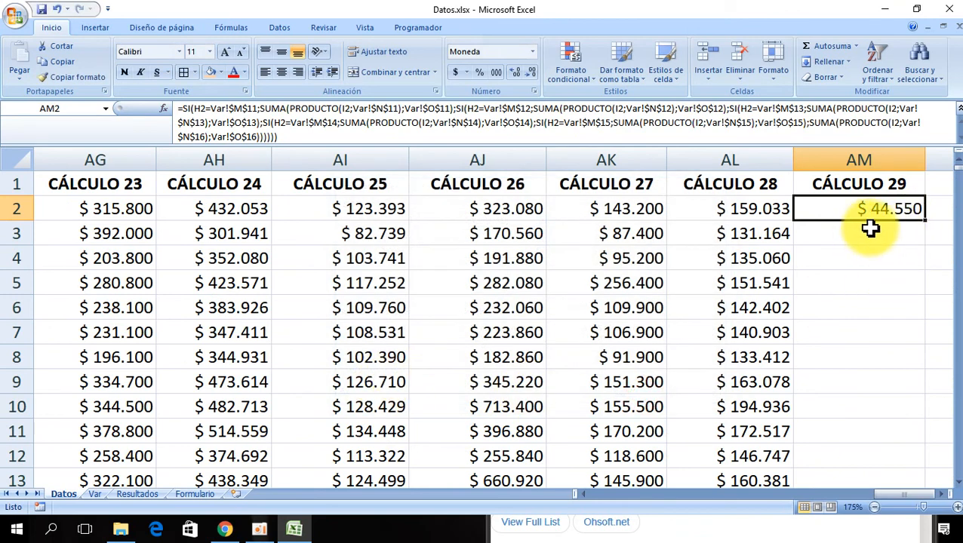
- Fill the CÁLCULO 29 formula down column AM for all data rows
{"action": "double_click", "coordinate": [925, 221]}
{"action": "scroll", "coordinate": [888, 327], "scroll_direction": "down", "scroll_amount": 6}
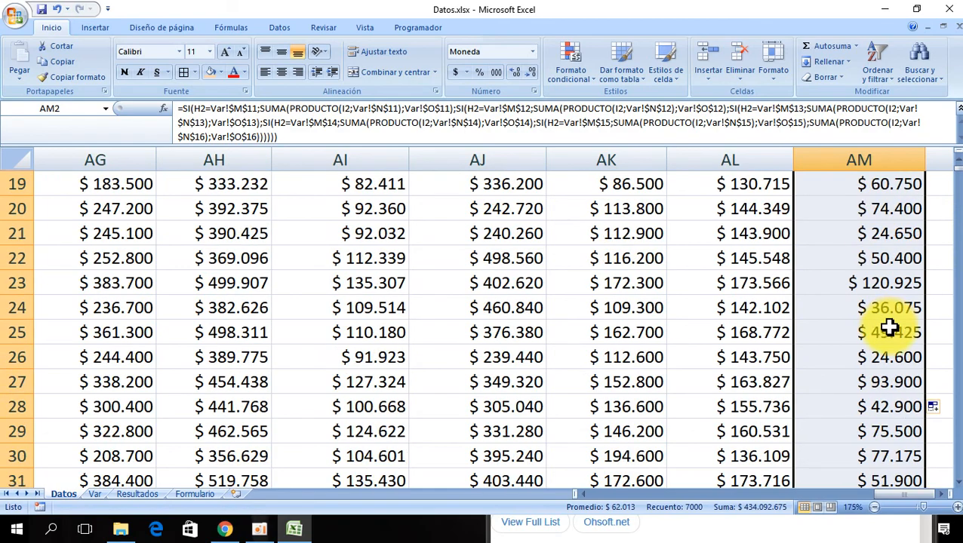
{"action": "scroll", "coordinate": [885, 304], "scroll_direction": "up", "scroll_amount": 6}
{"action": "scroll", "coordinate": [885, 304], "scroll_direction": "down", "scroll_amount": 6}
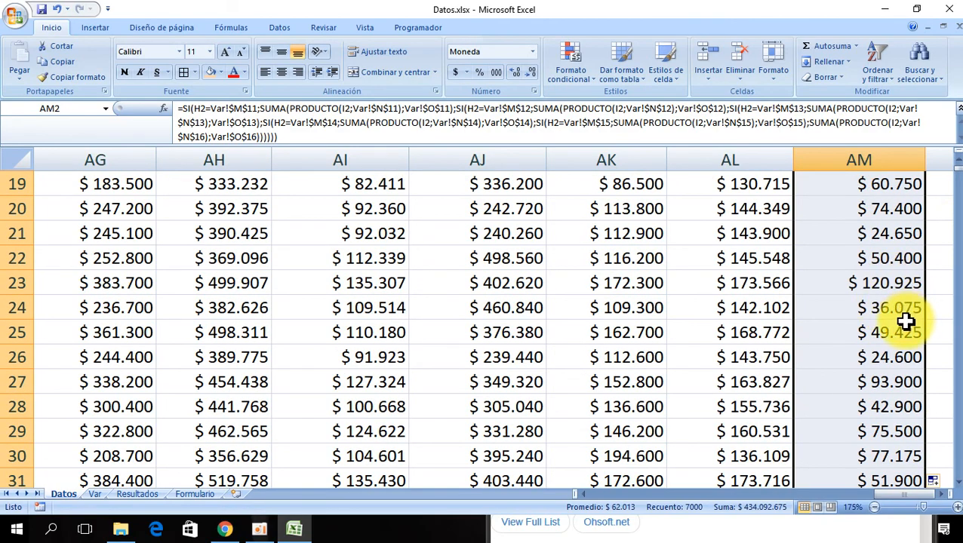
{"action": "scroll", "coordinate": [904, 322], "scroll_direction": "up", "scroll_amount": 6}
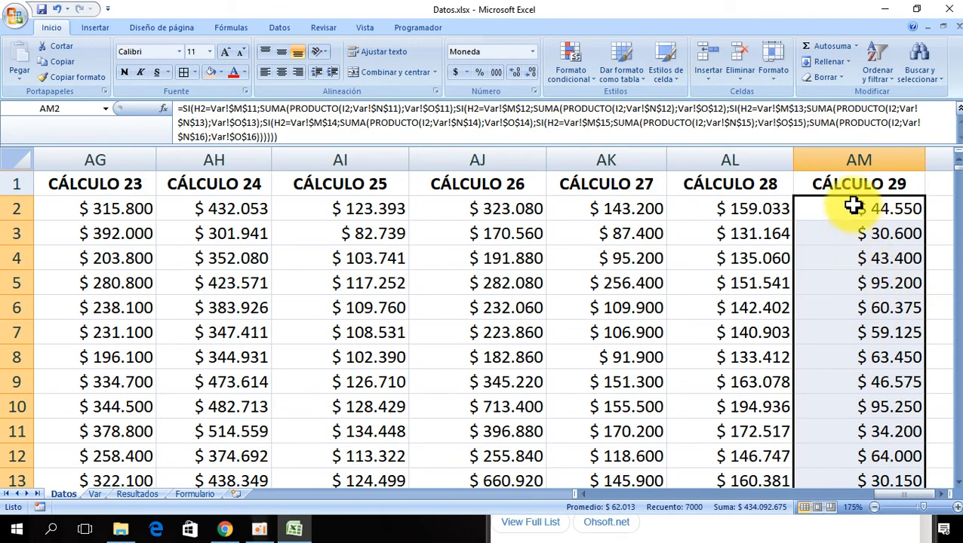
{"action": "left_click", "coordinate": [853, 206]}
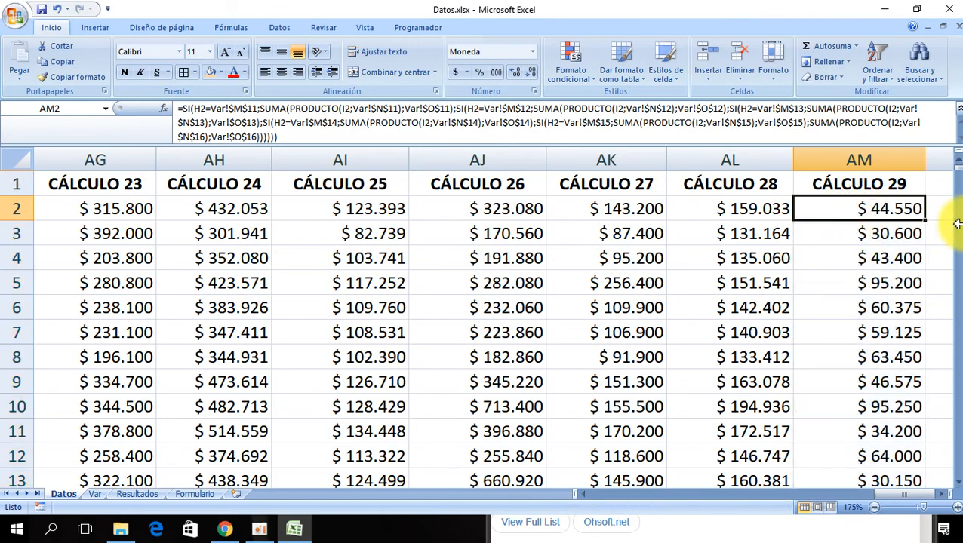